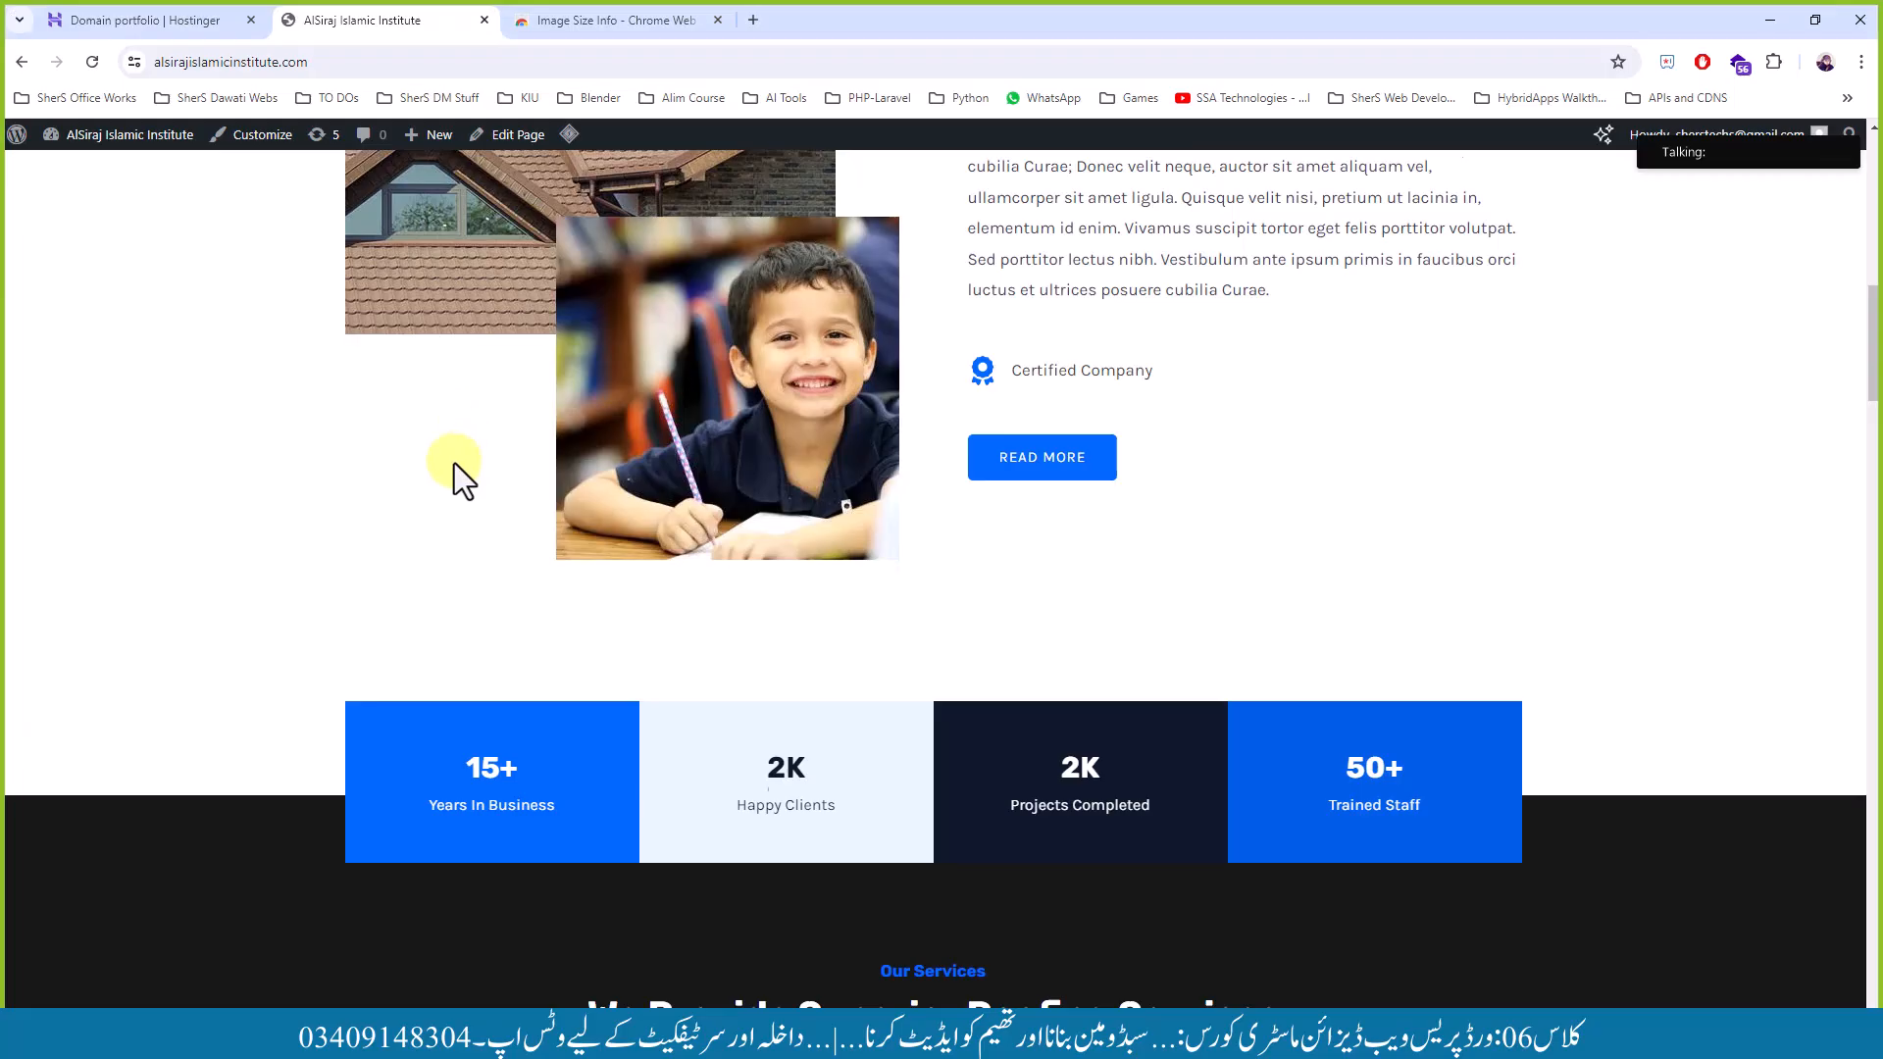
Switch to the Hostinger hPanel tab and open the list of hosted websites.
scroll(455, 463, "up", 5)
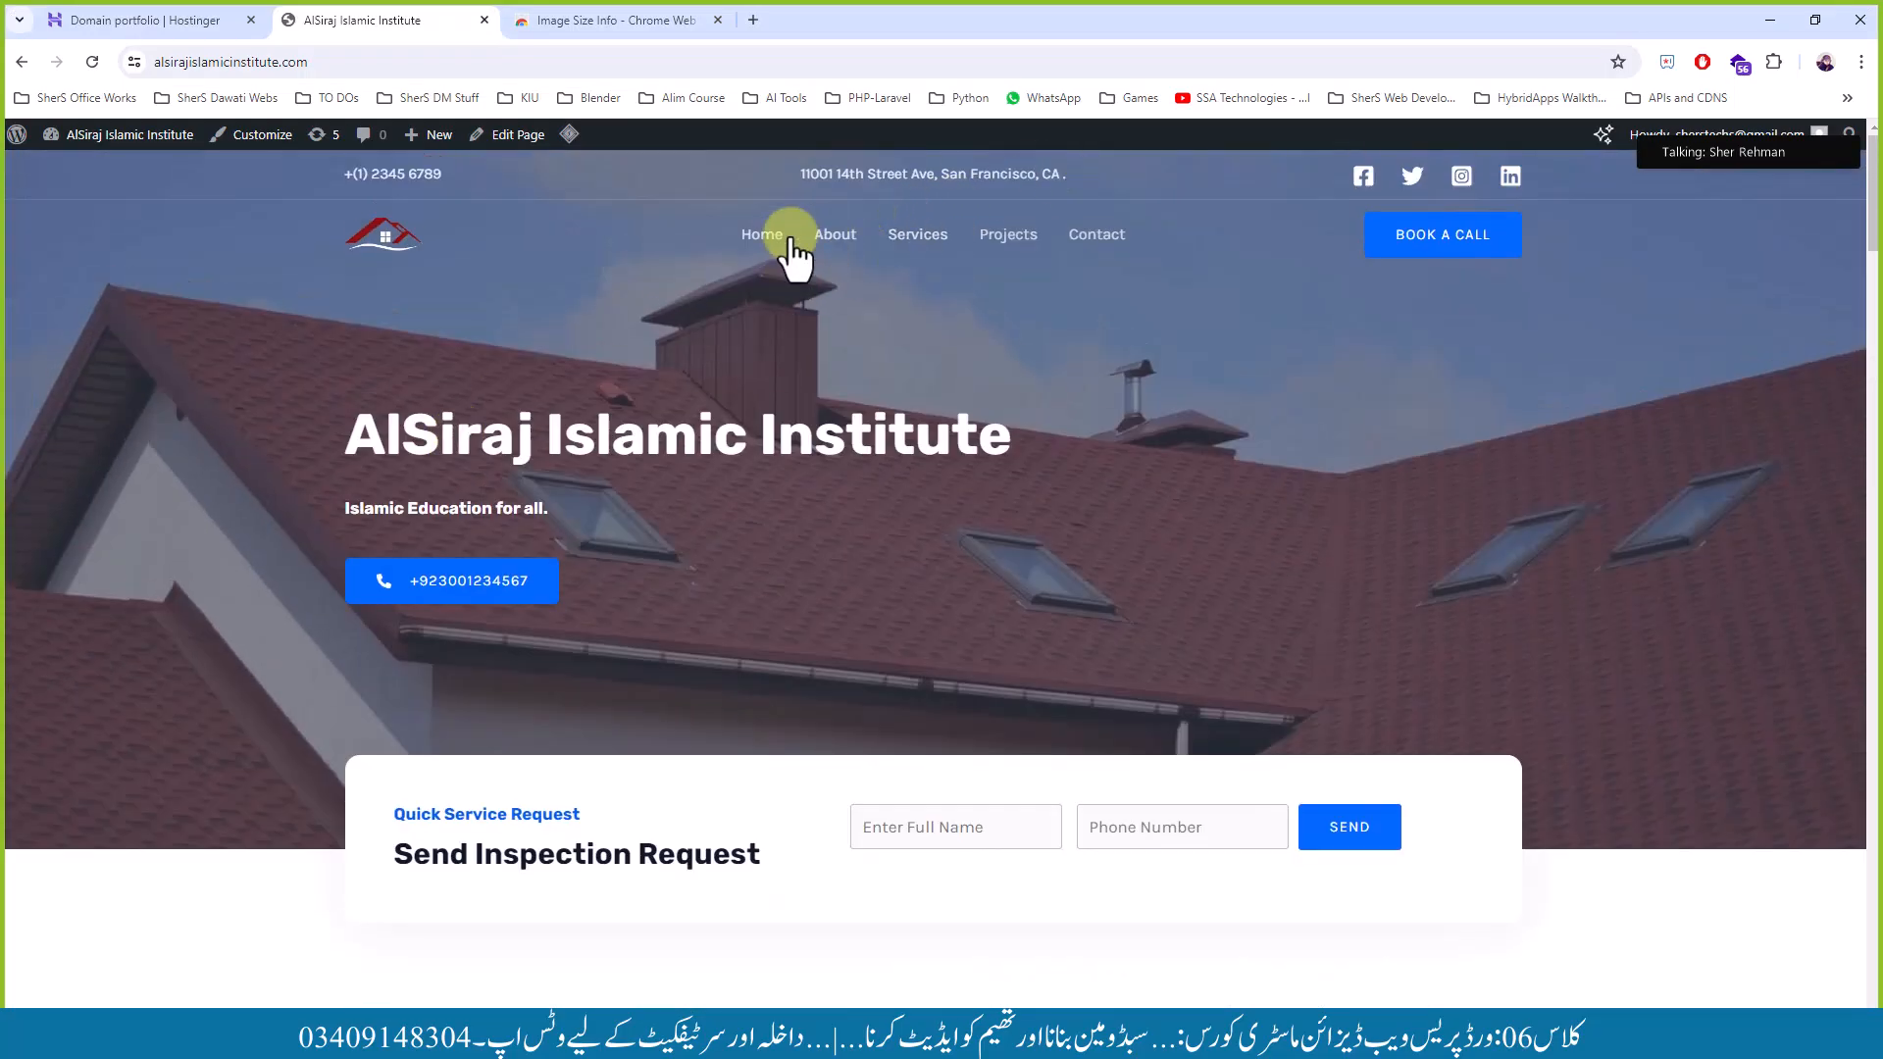
scroll(747, 341, "down", 6)
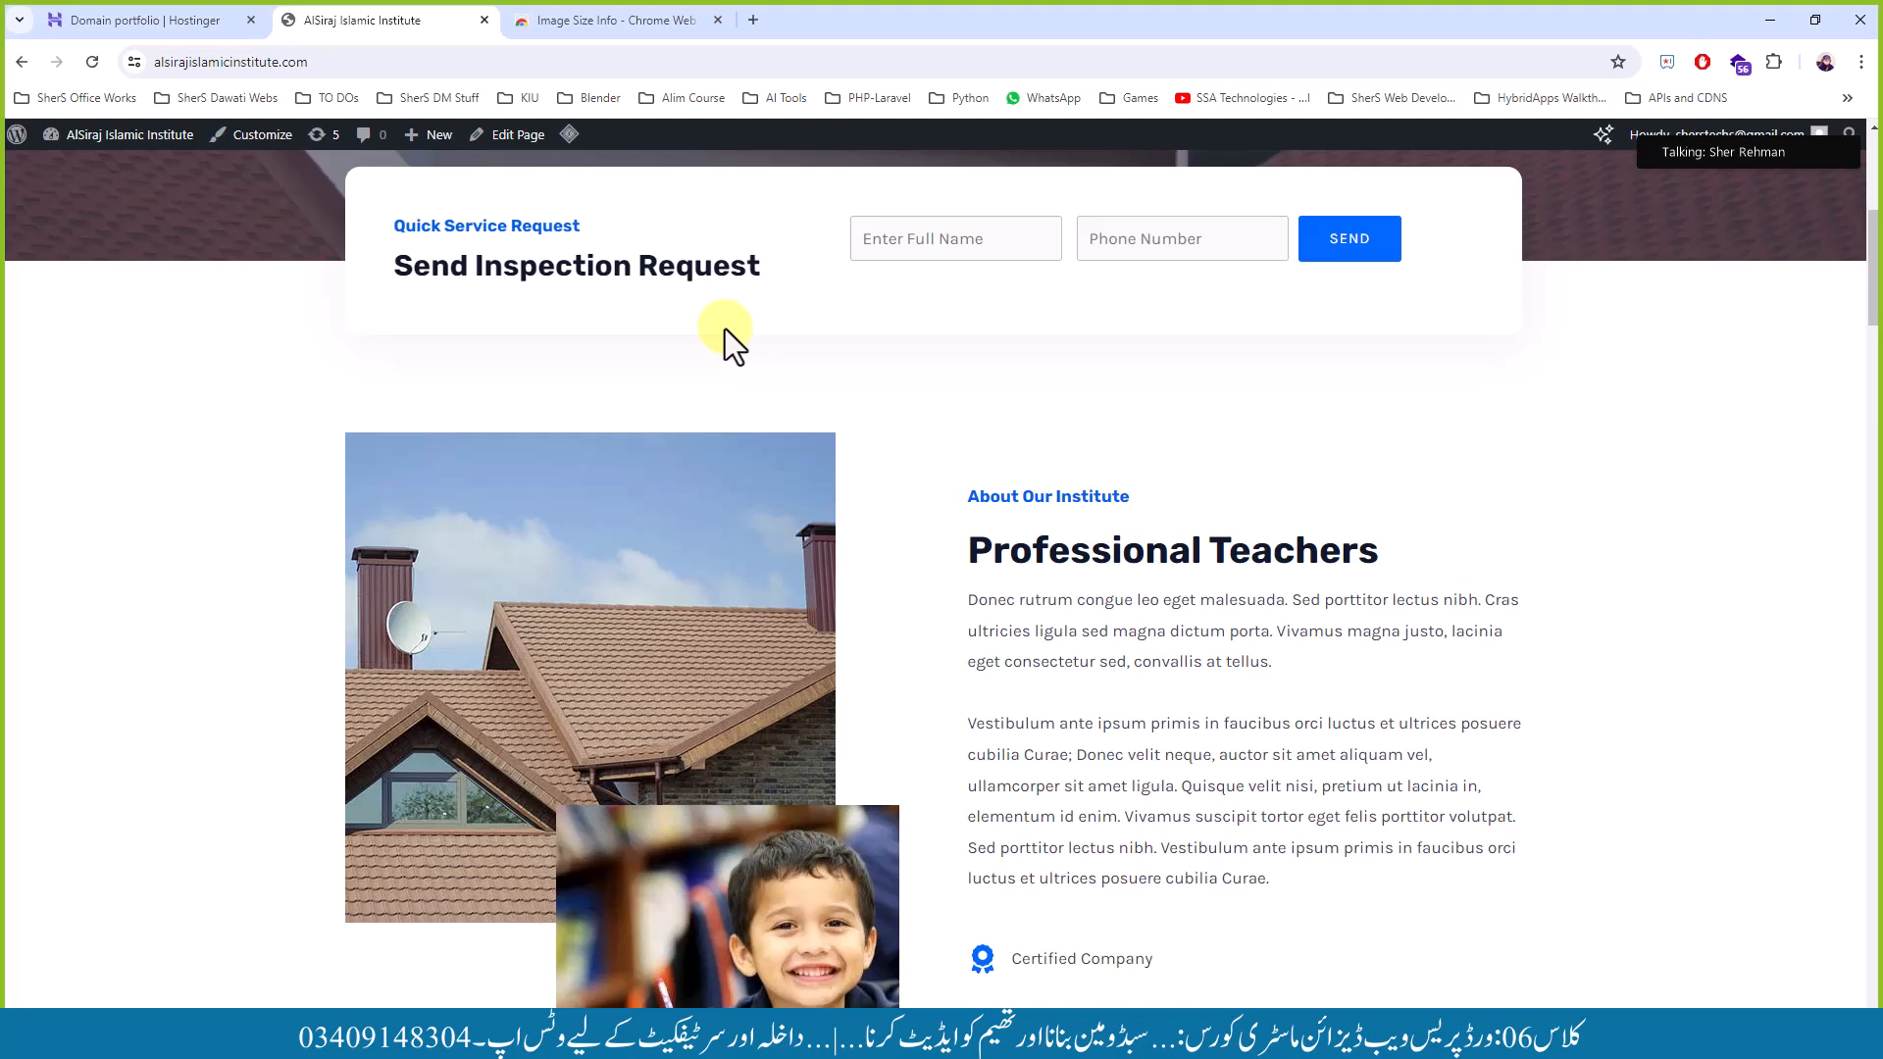
scroll(588, 598, "down", 4)
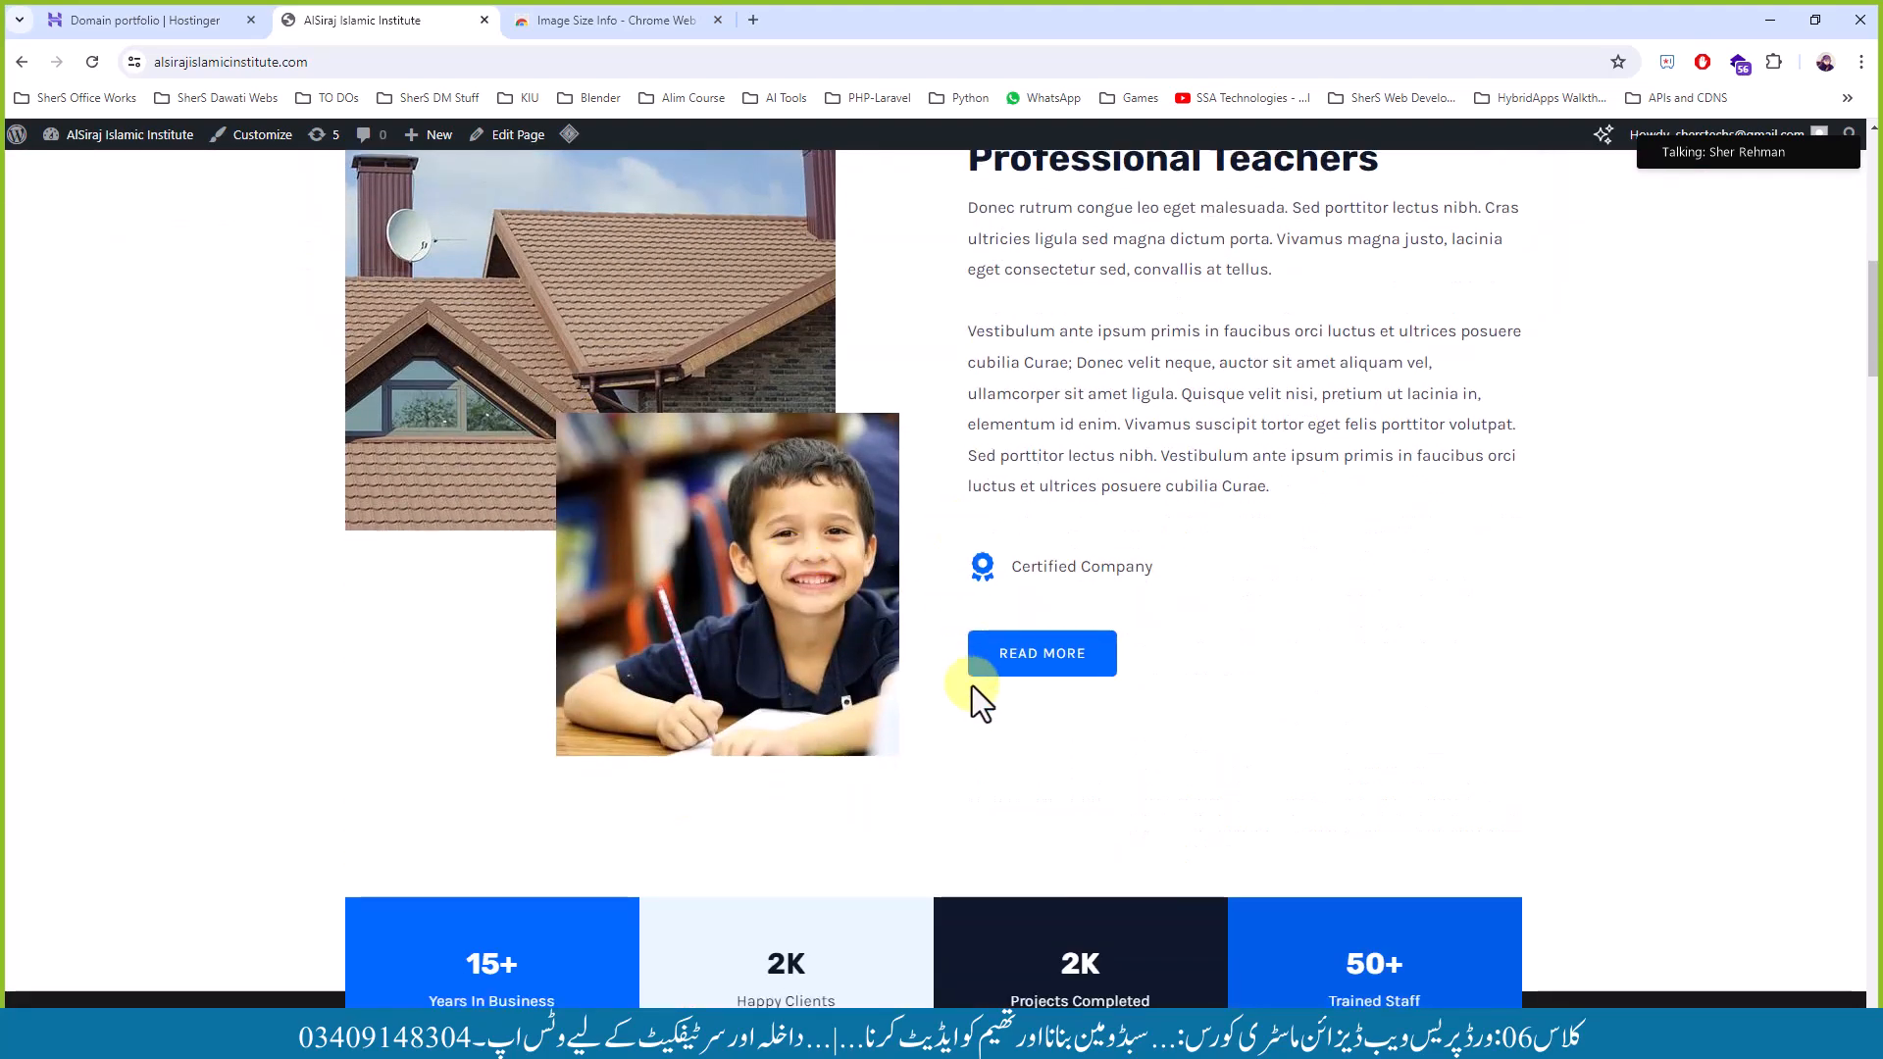
scroll(833, 647, "down", 2)
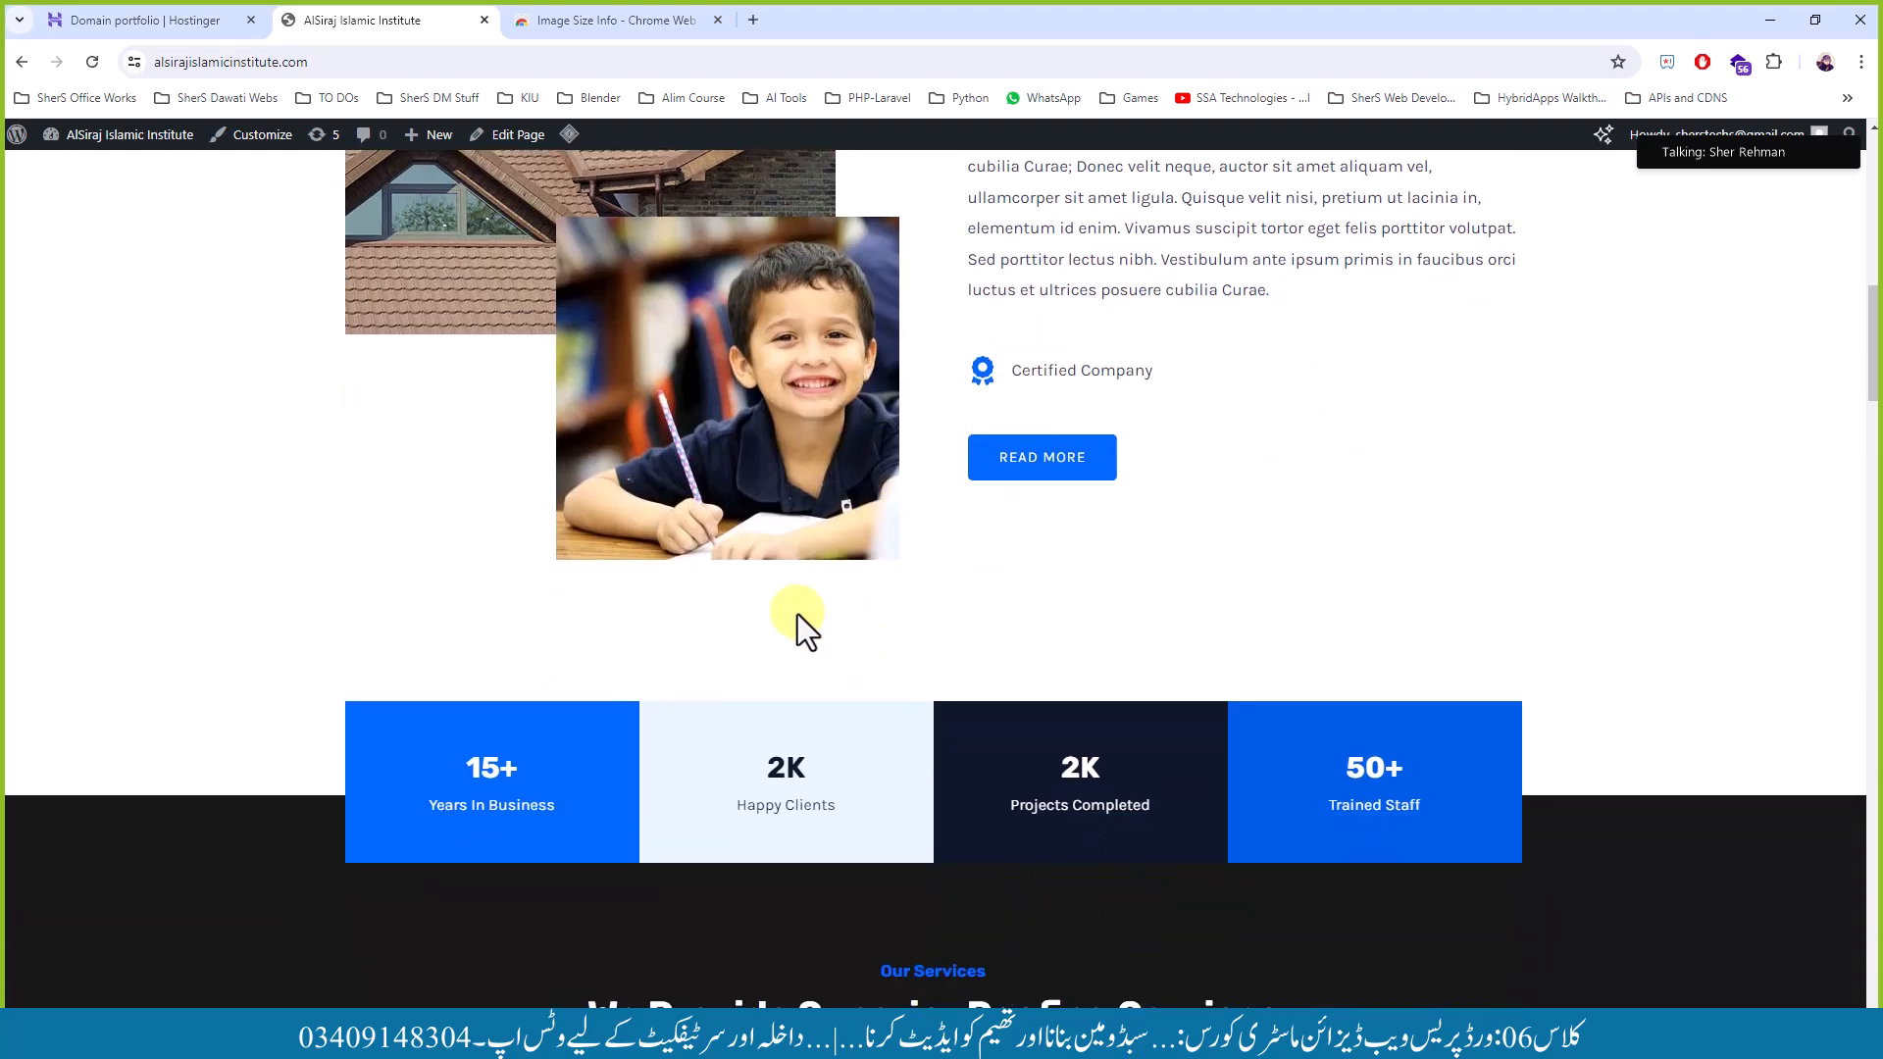
scroll(775, 774, "down", 6)
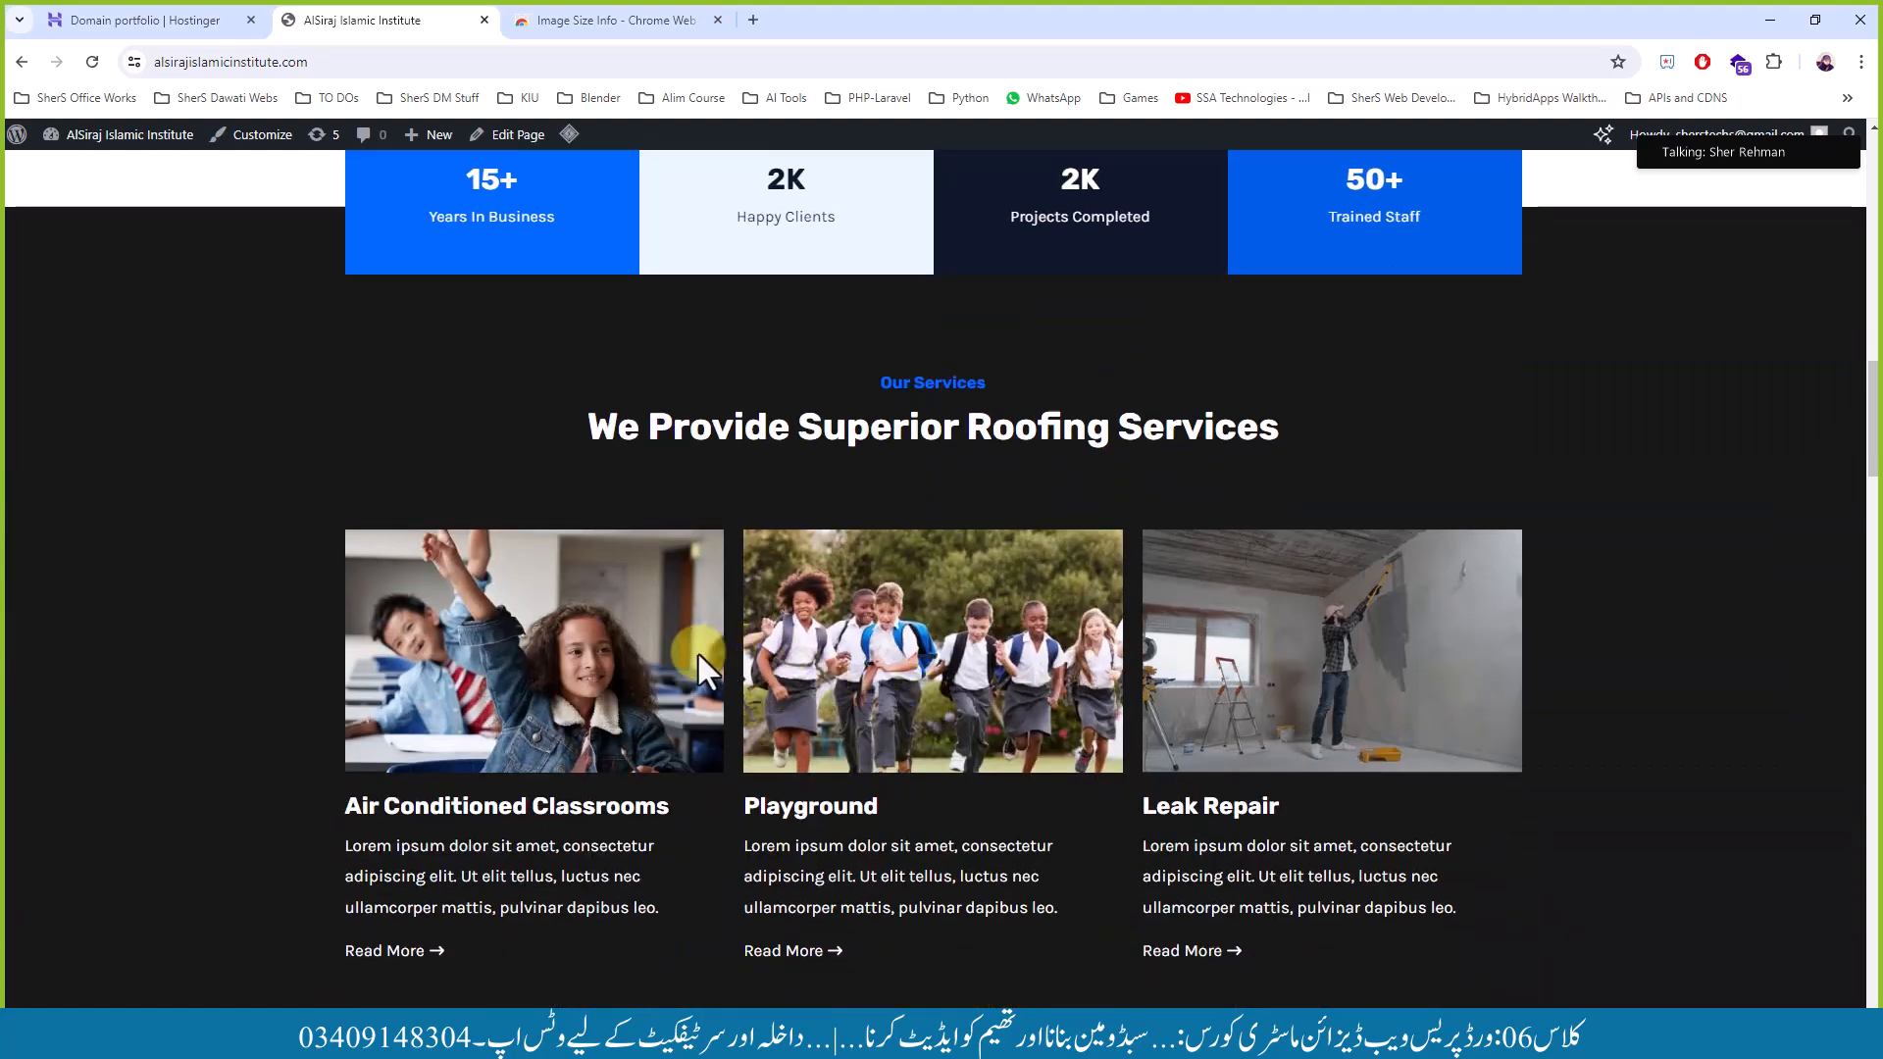
scroll(775, 617, "down", 4)
scroll(955, 725, "down", 10)
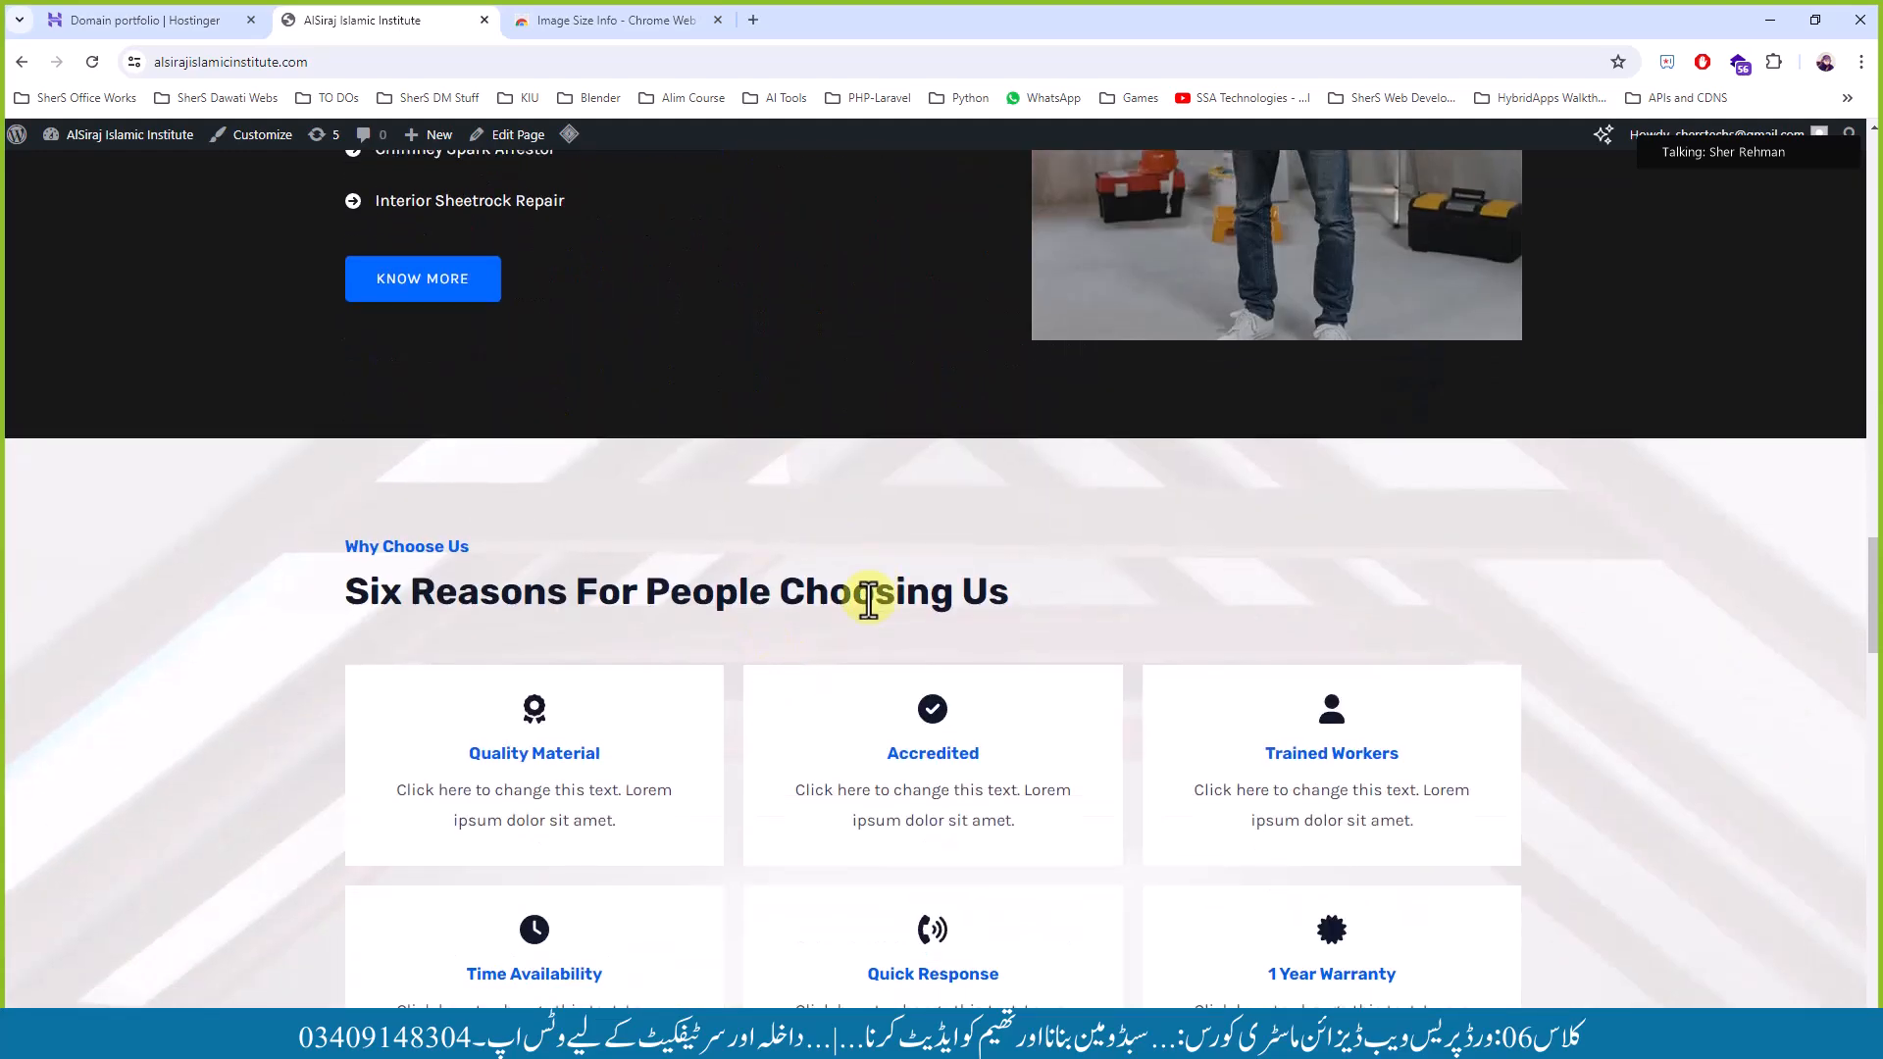
scroll(849, 598, "up", 18)
scroll(849, 598, "up", 12)
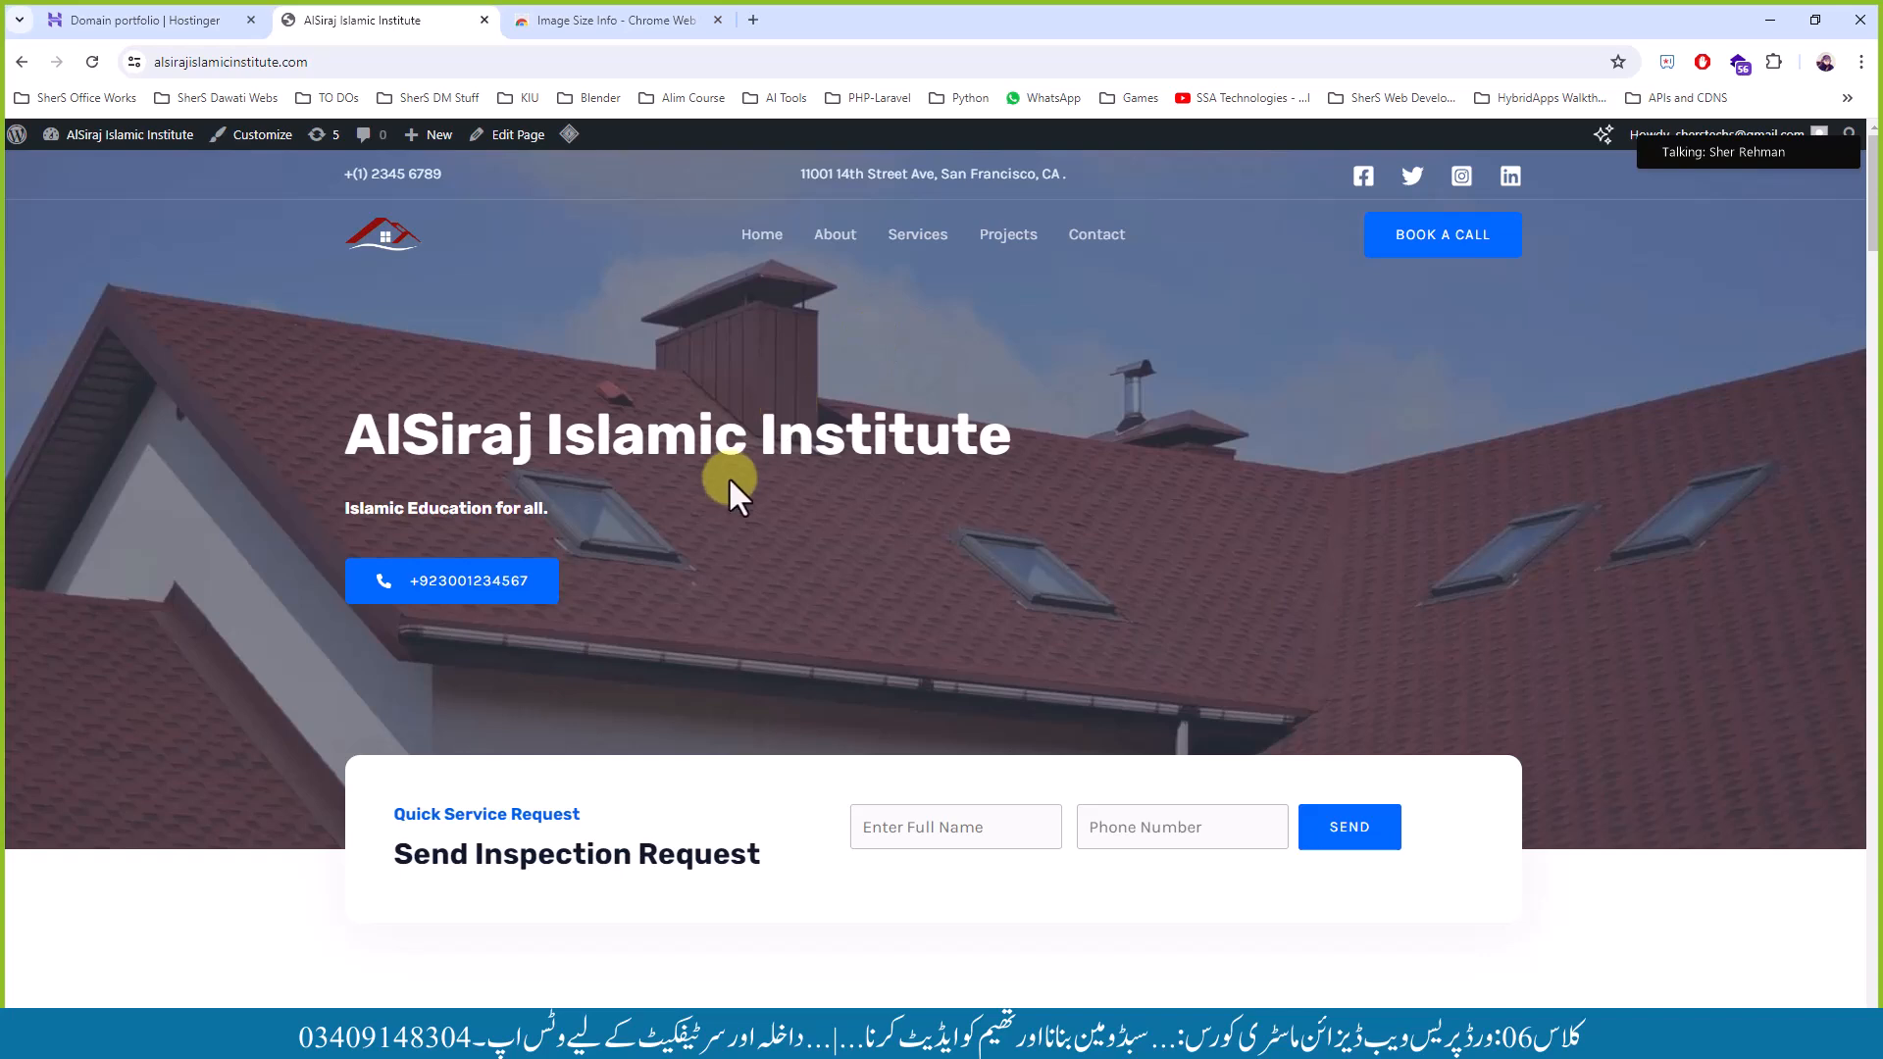
left_click(123, 21)
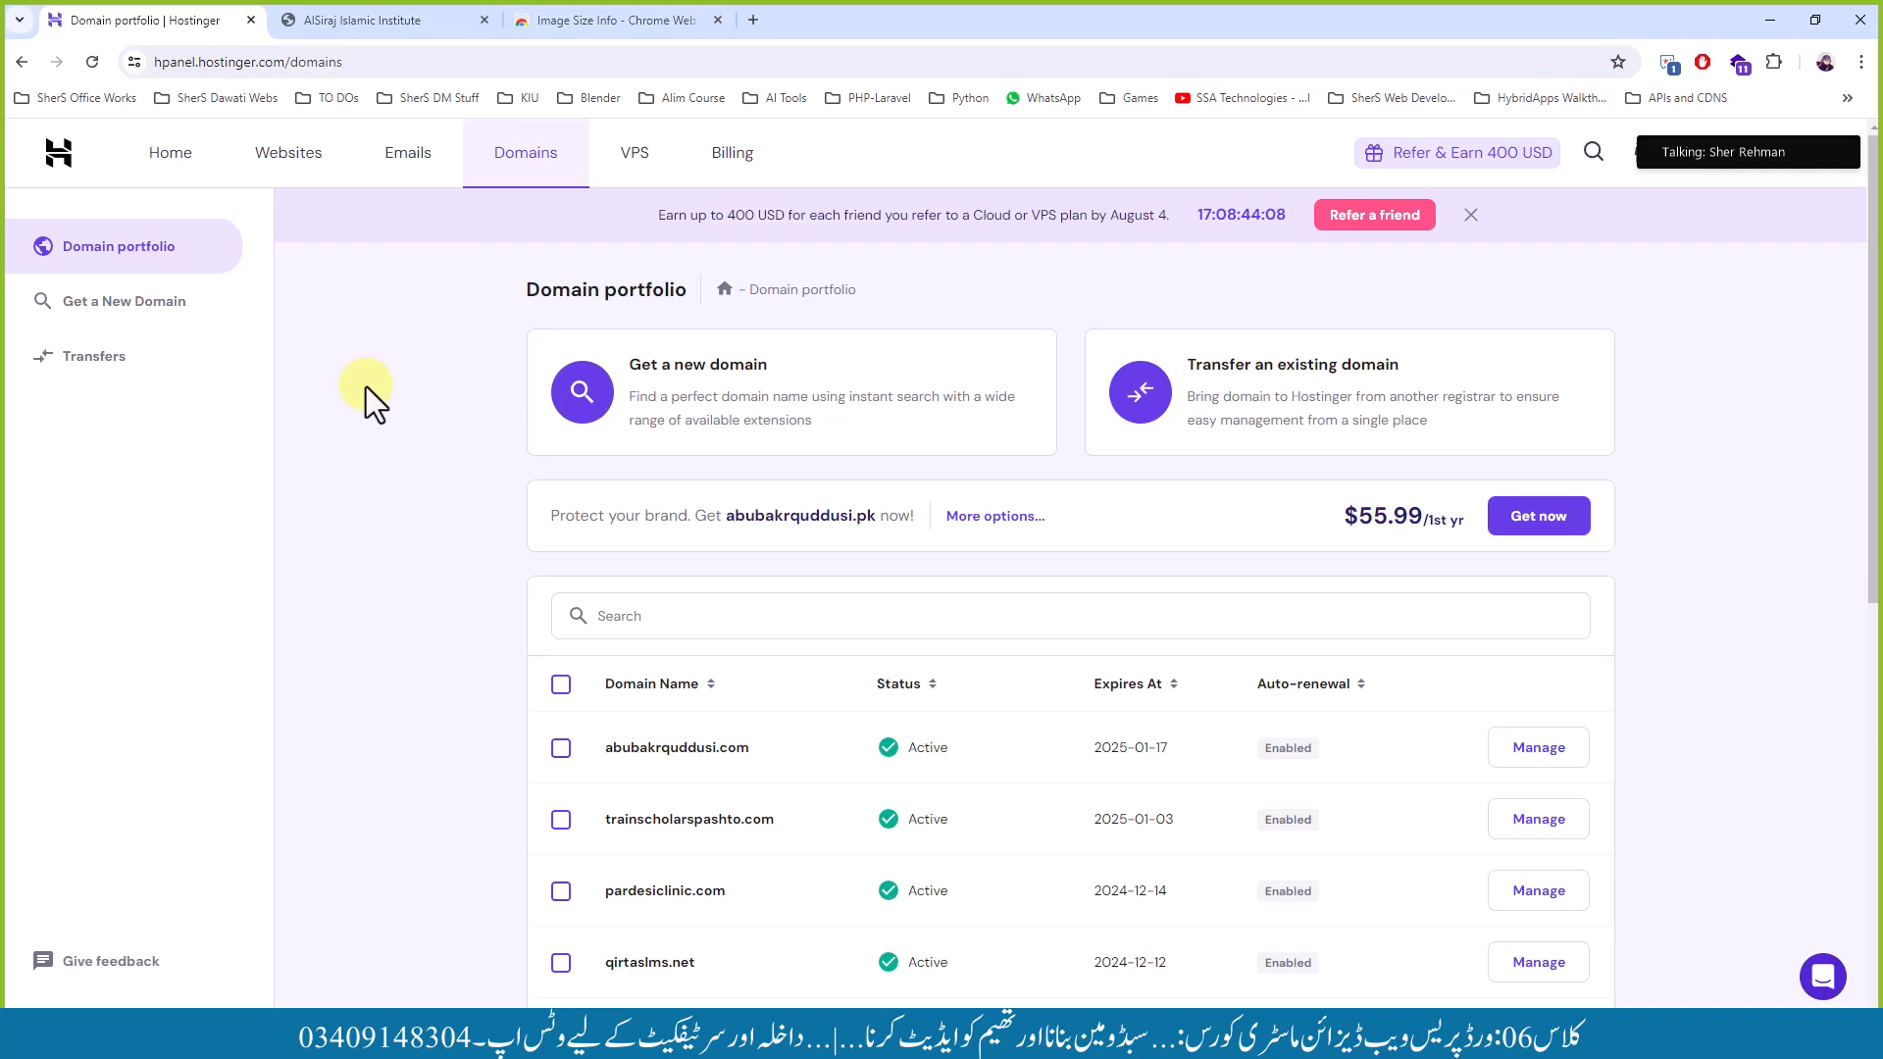
scroll(375, 397, "down", 2)
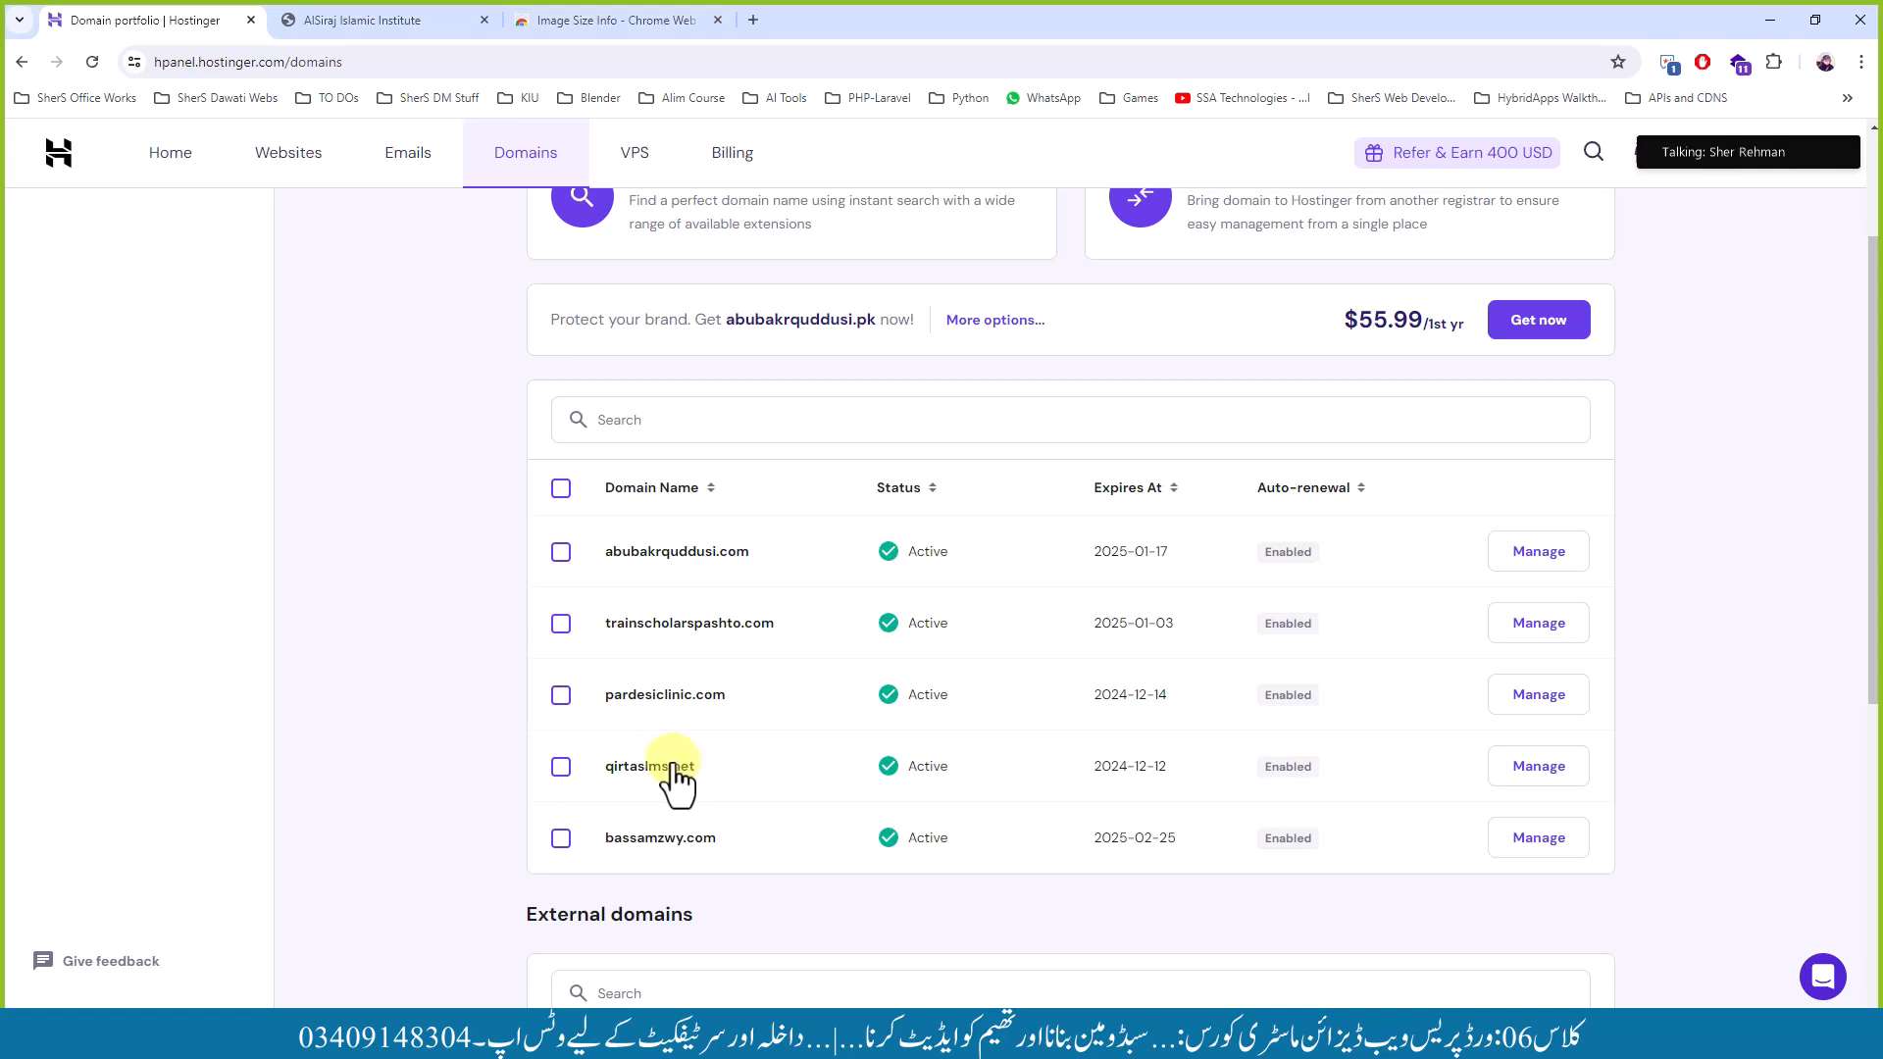
scroll(647, 706, "up", 2)
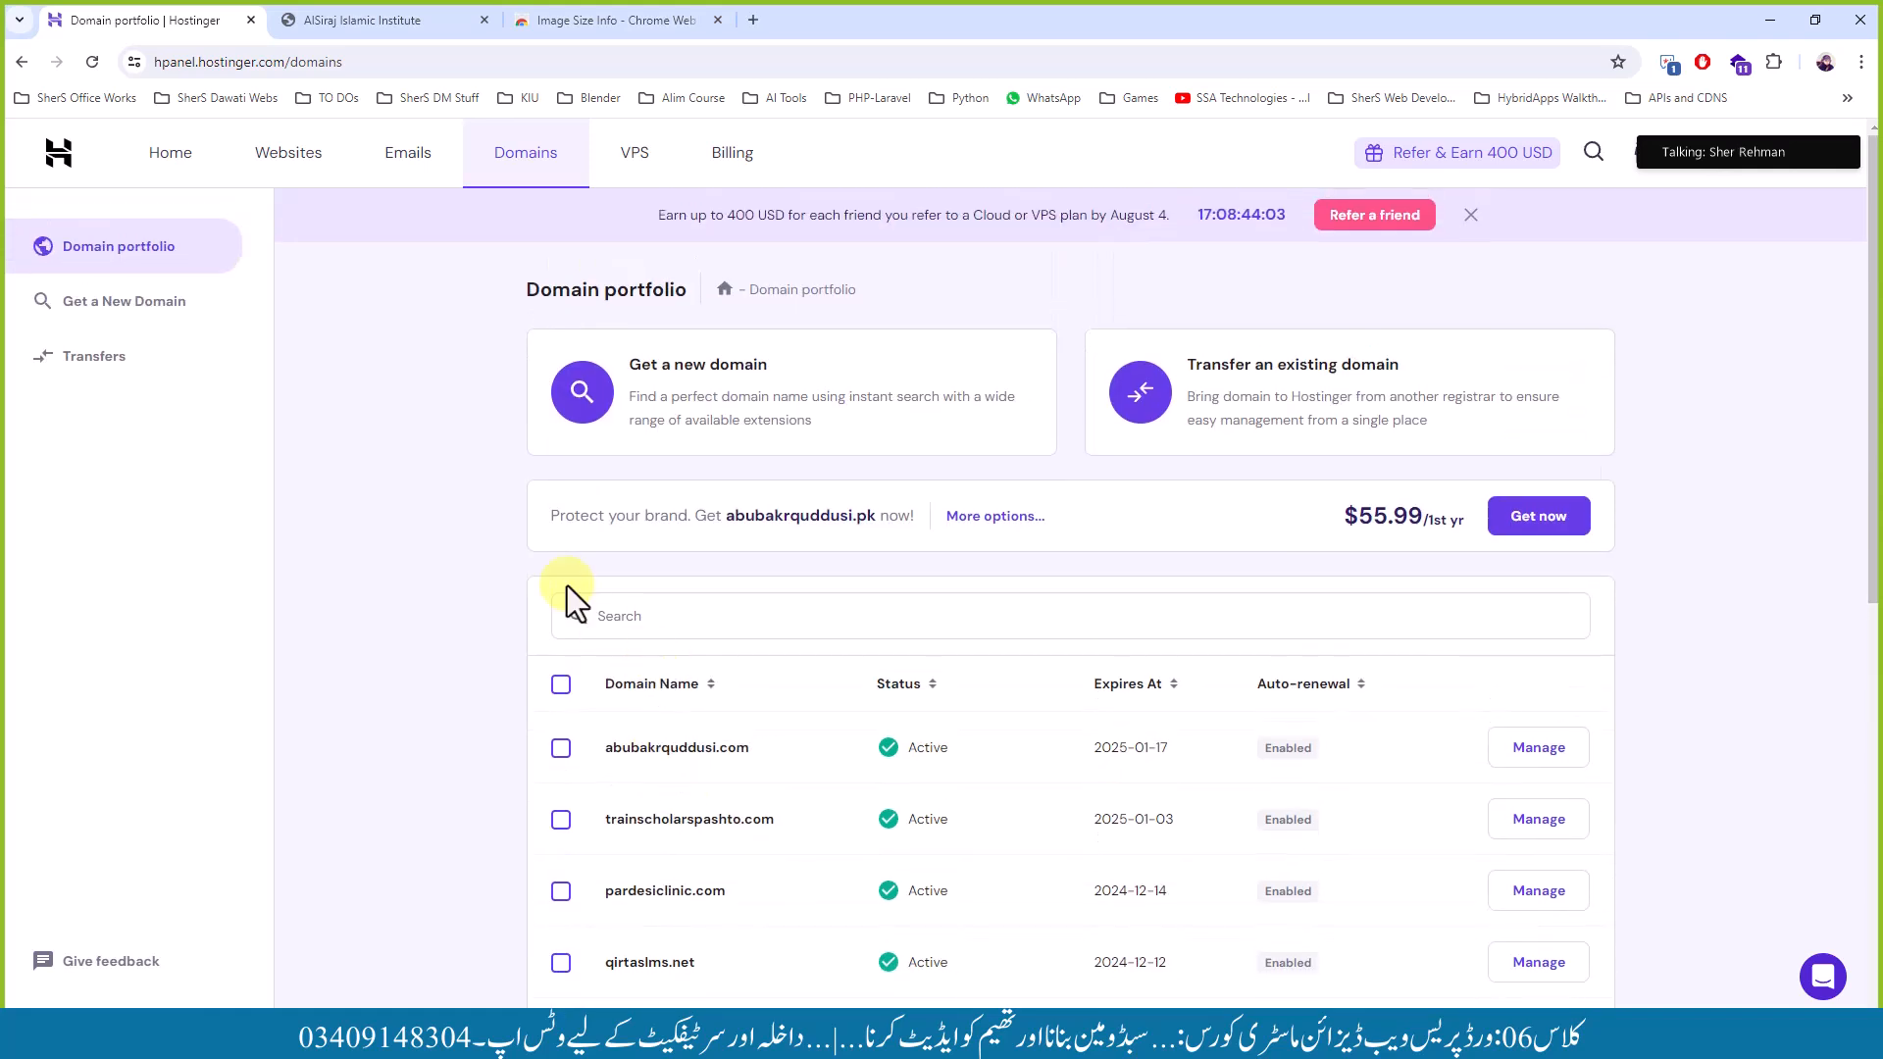
left_click(282, 165)
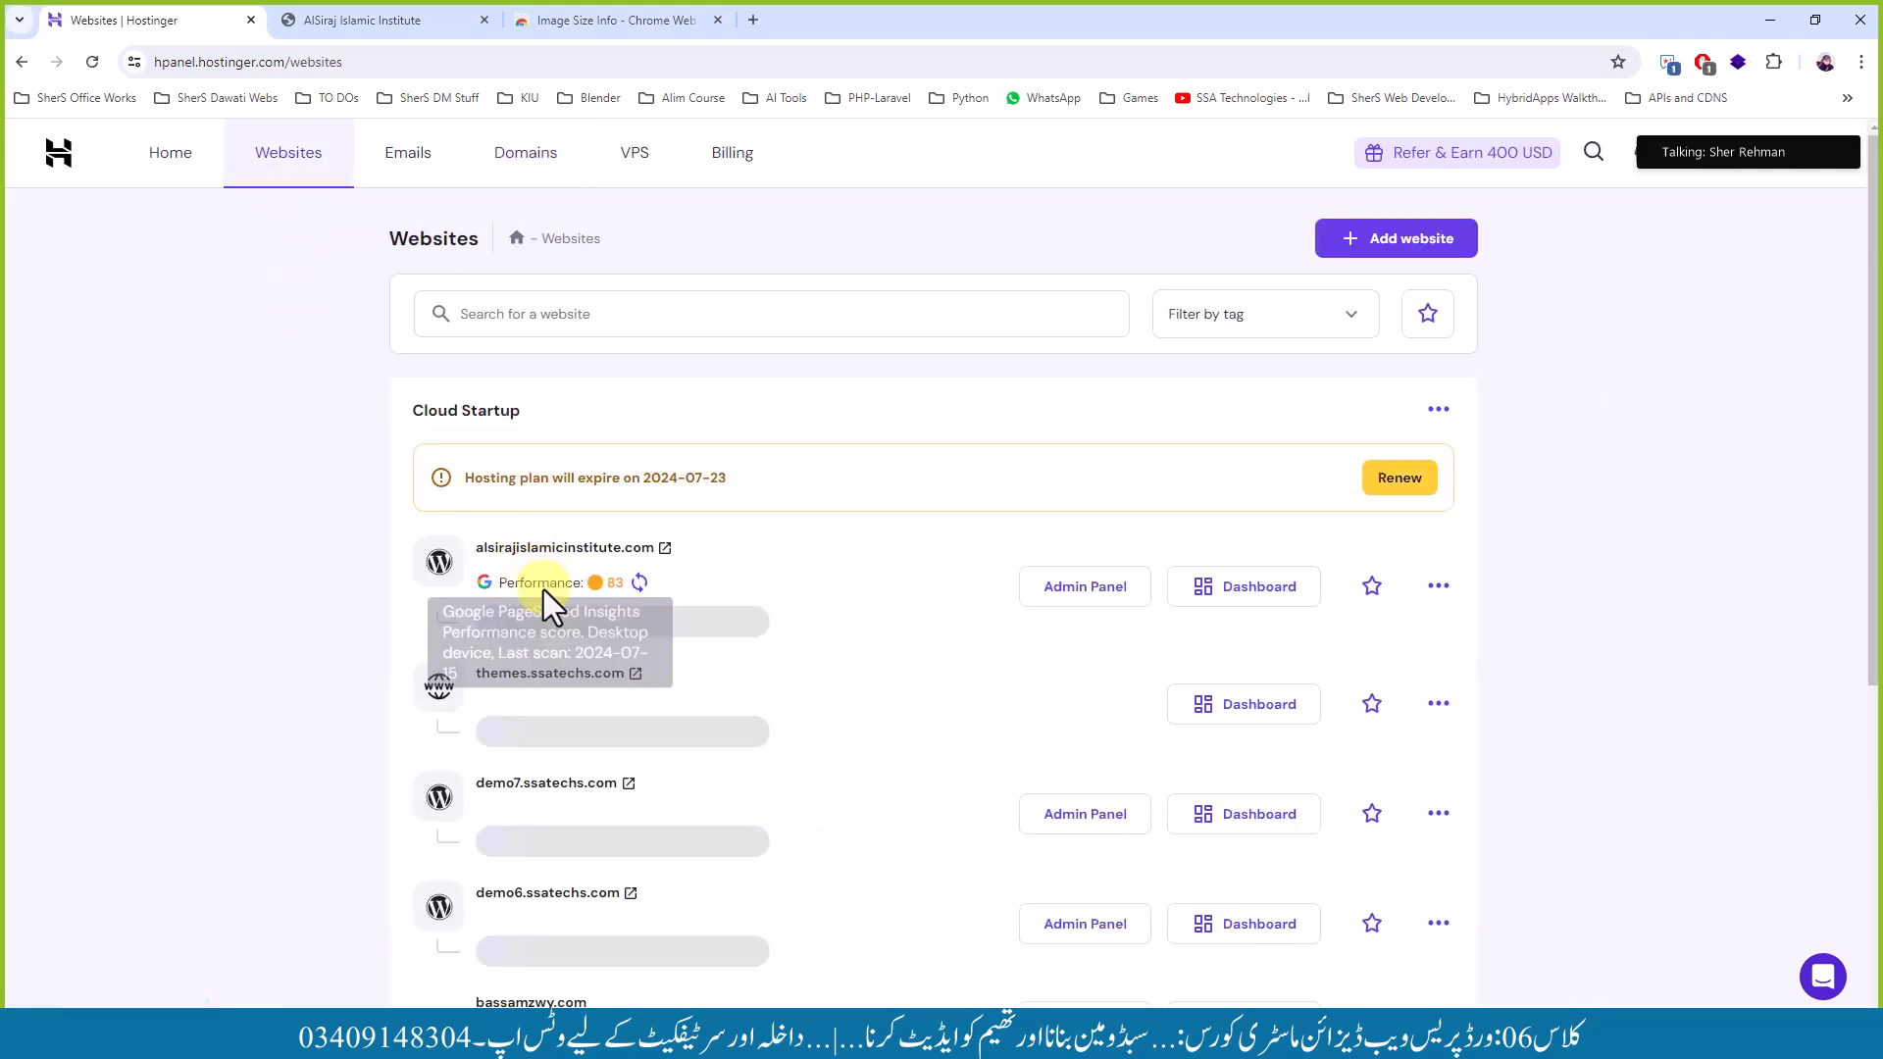
Open the mef.edu.sa website's dashboard from its row in the Websites list.
scroll(622, 657, "down", 4)
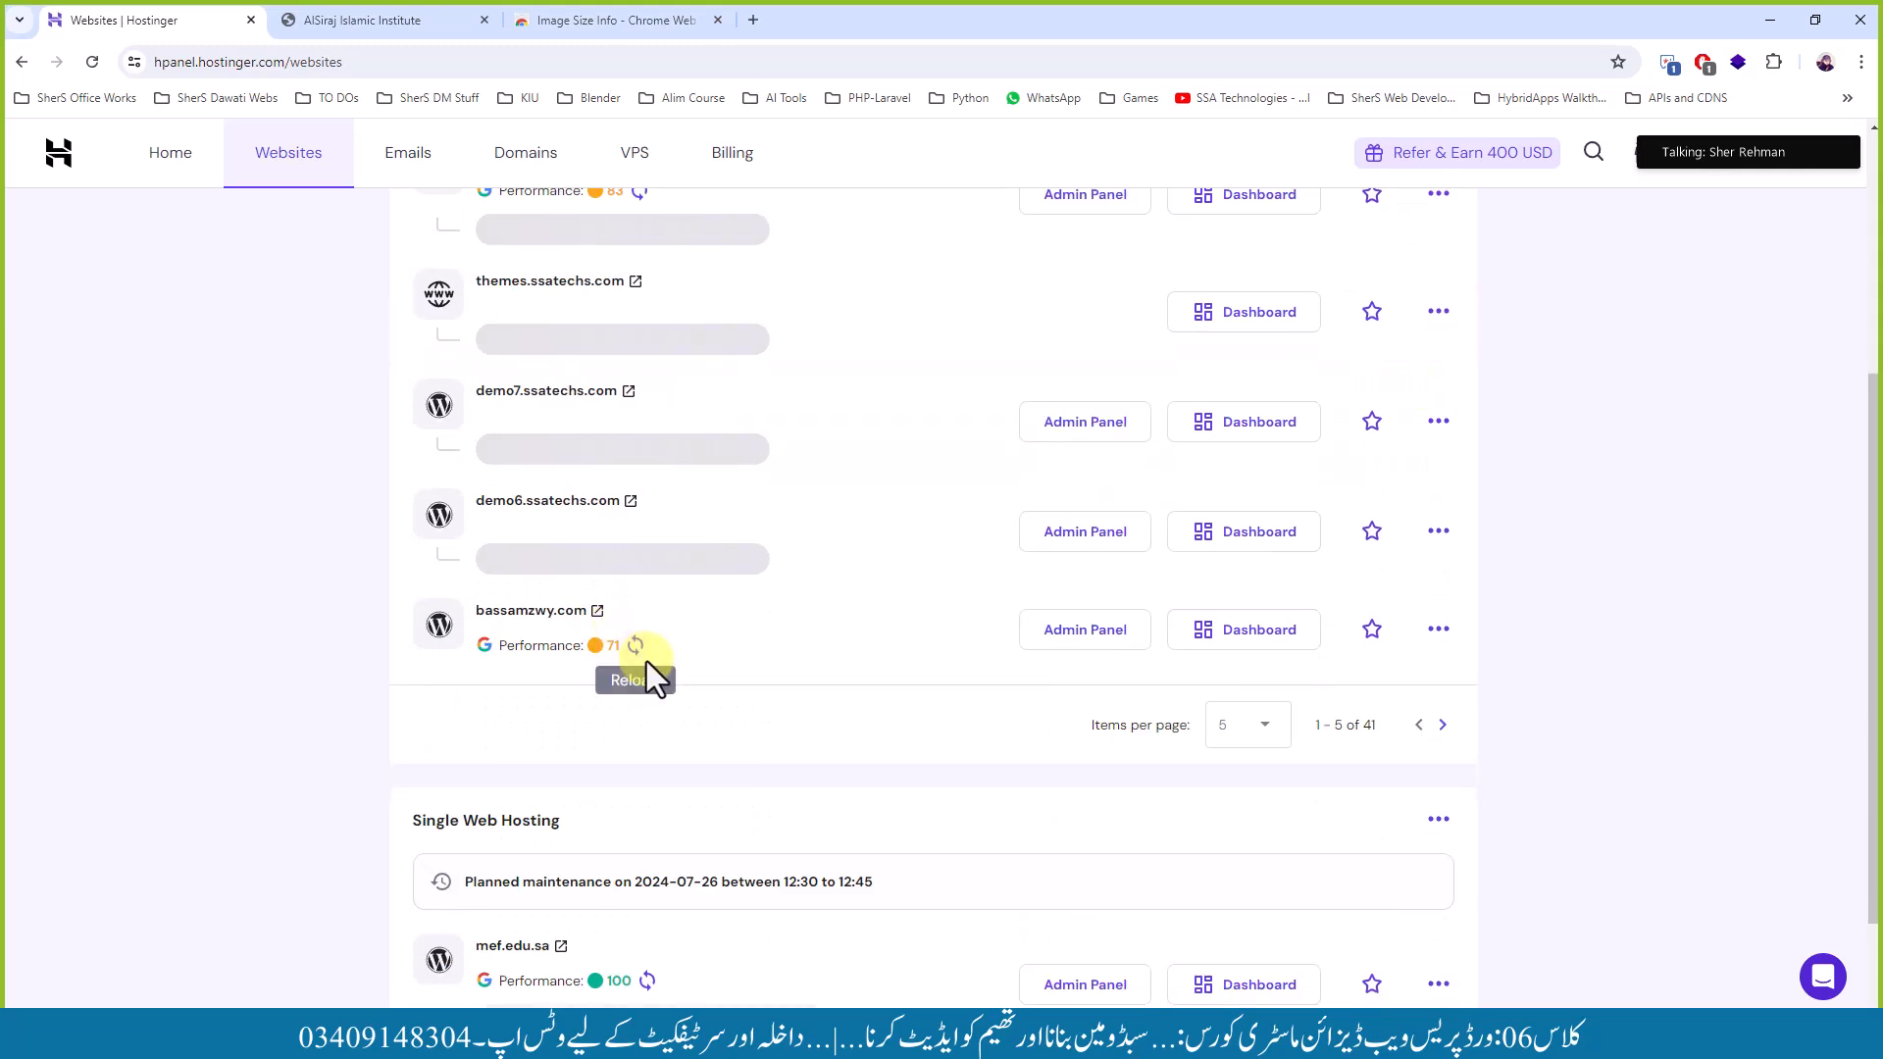
scroll(547, 637, "down", 2)
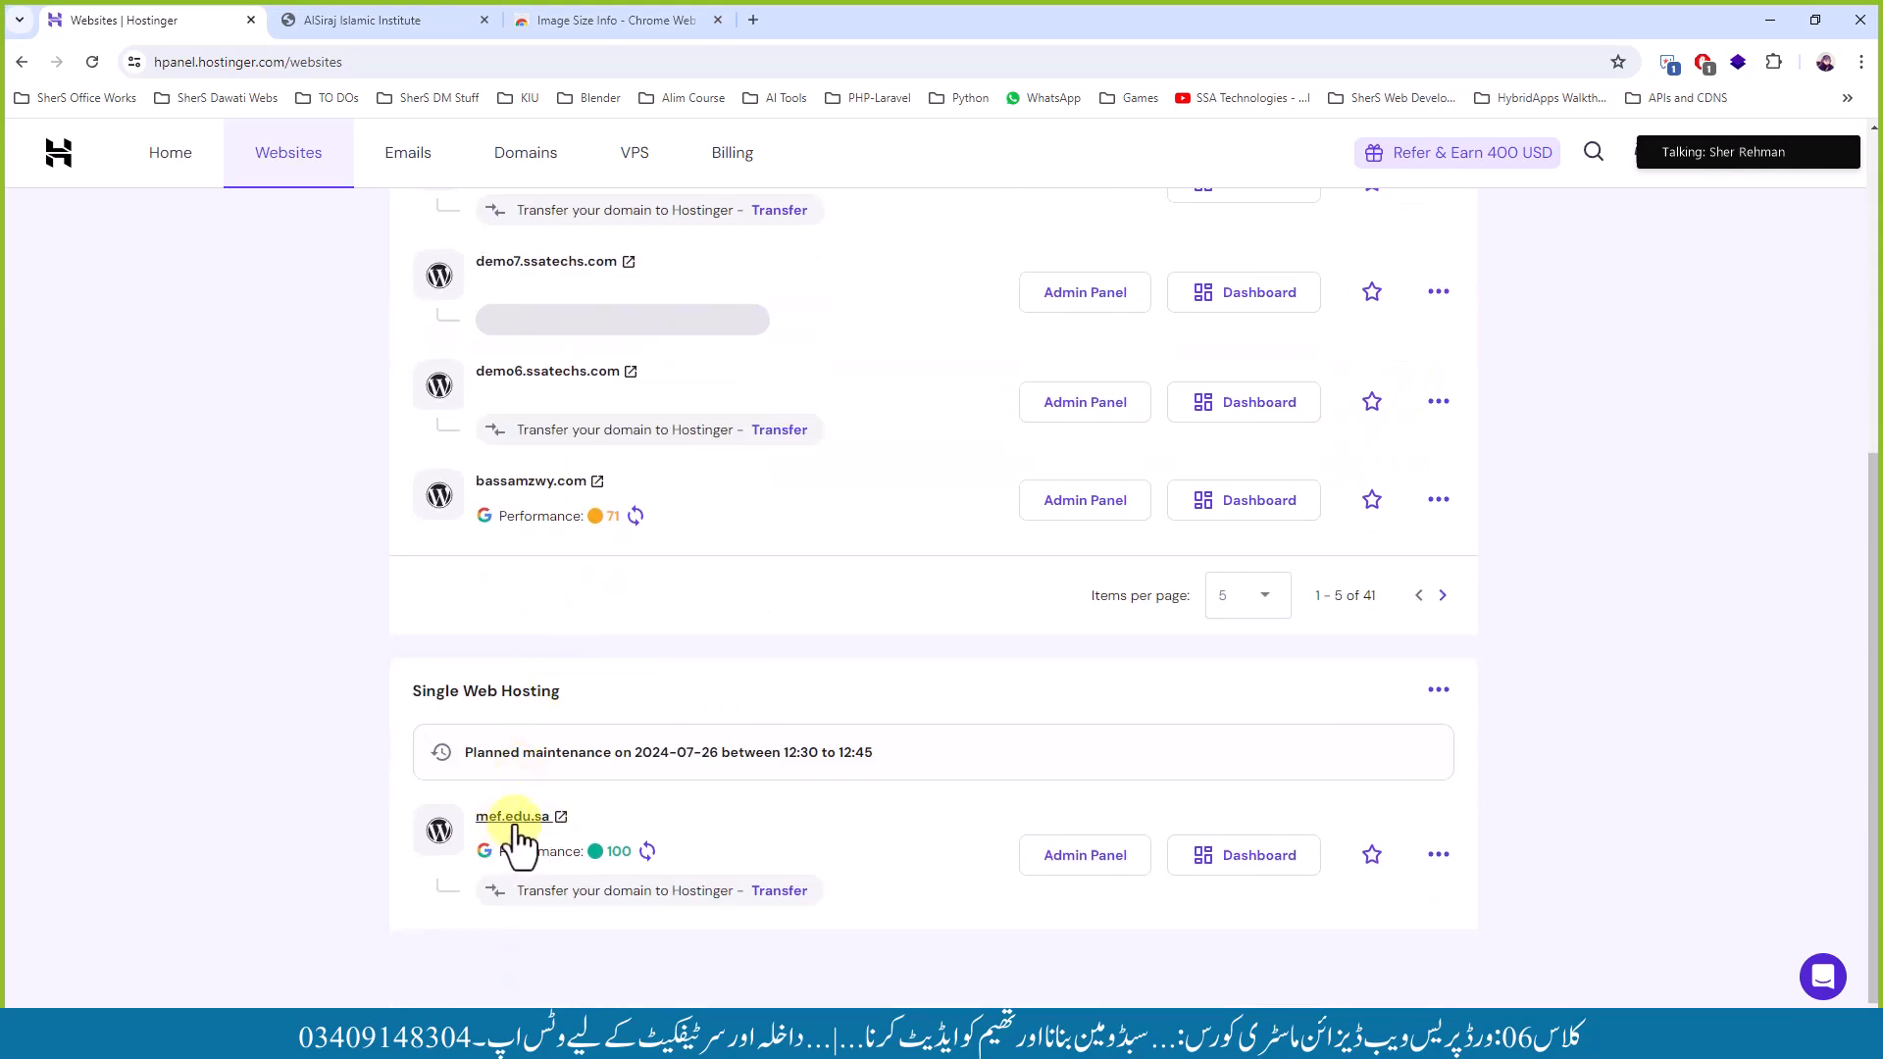
left_click(1240, 861)
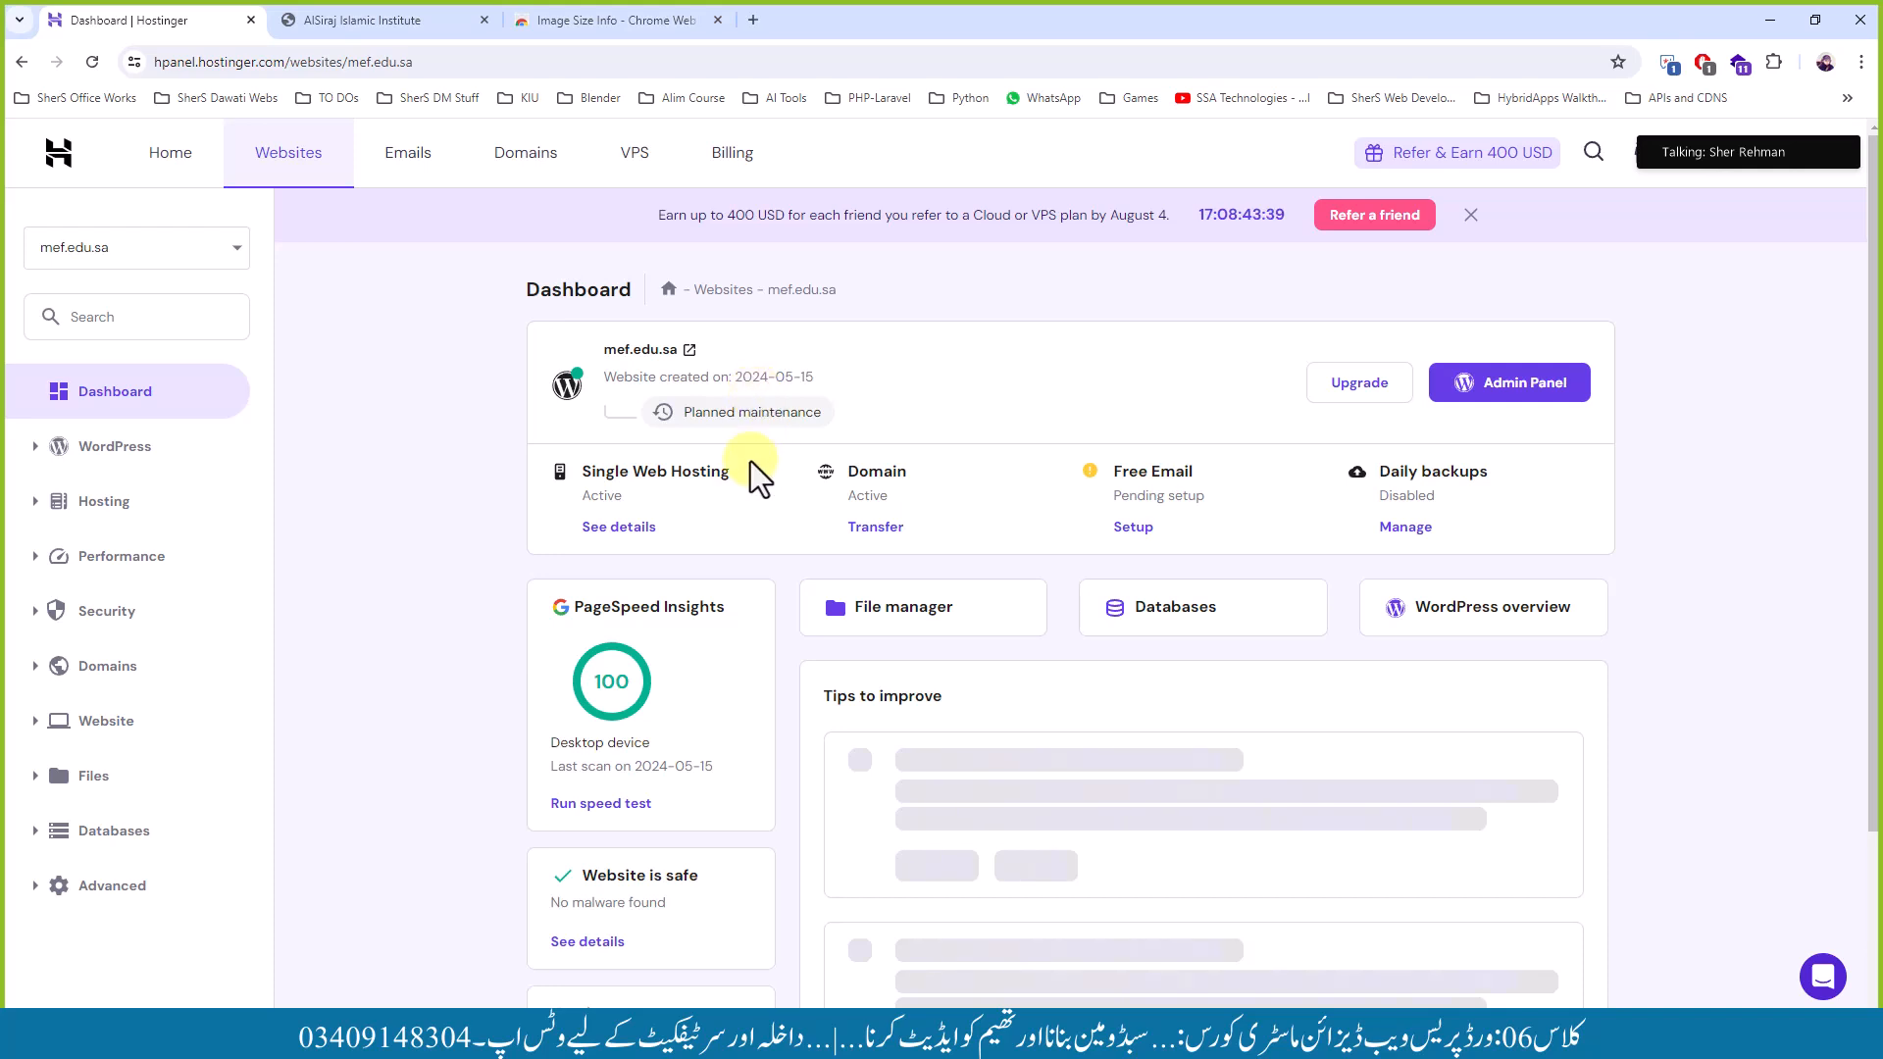
double_click(647, 353)
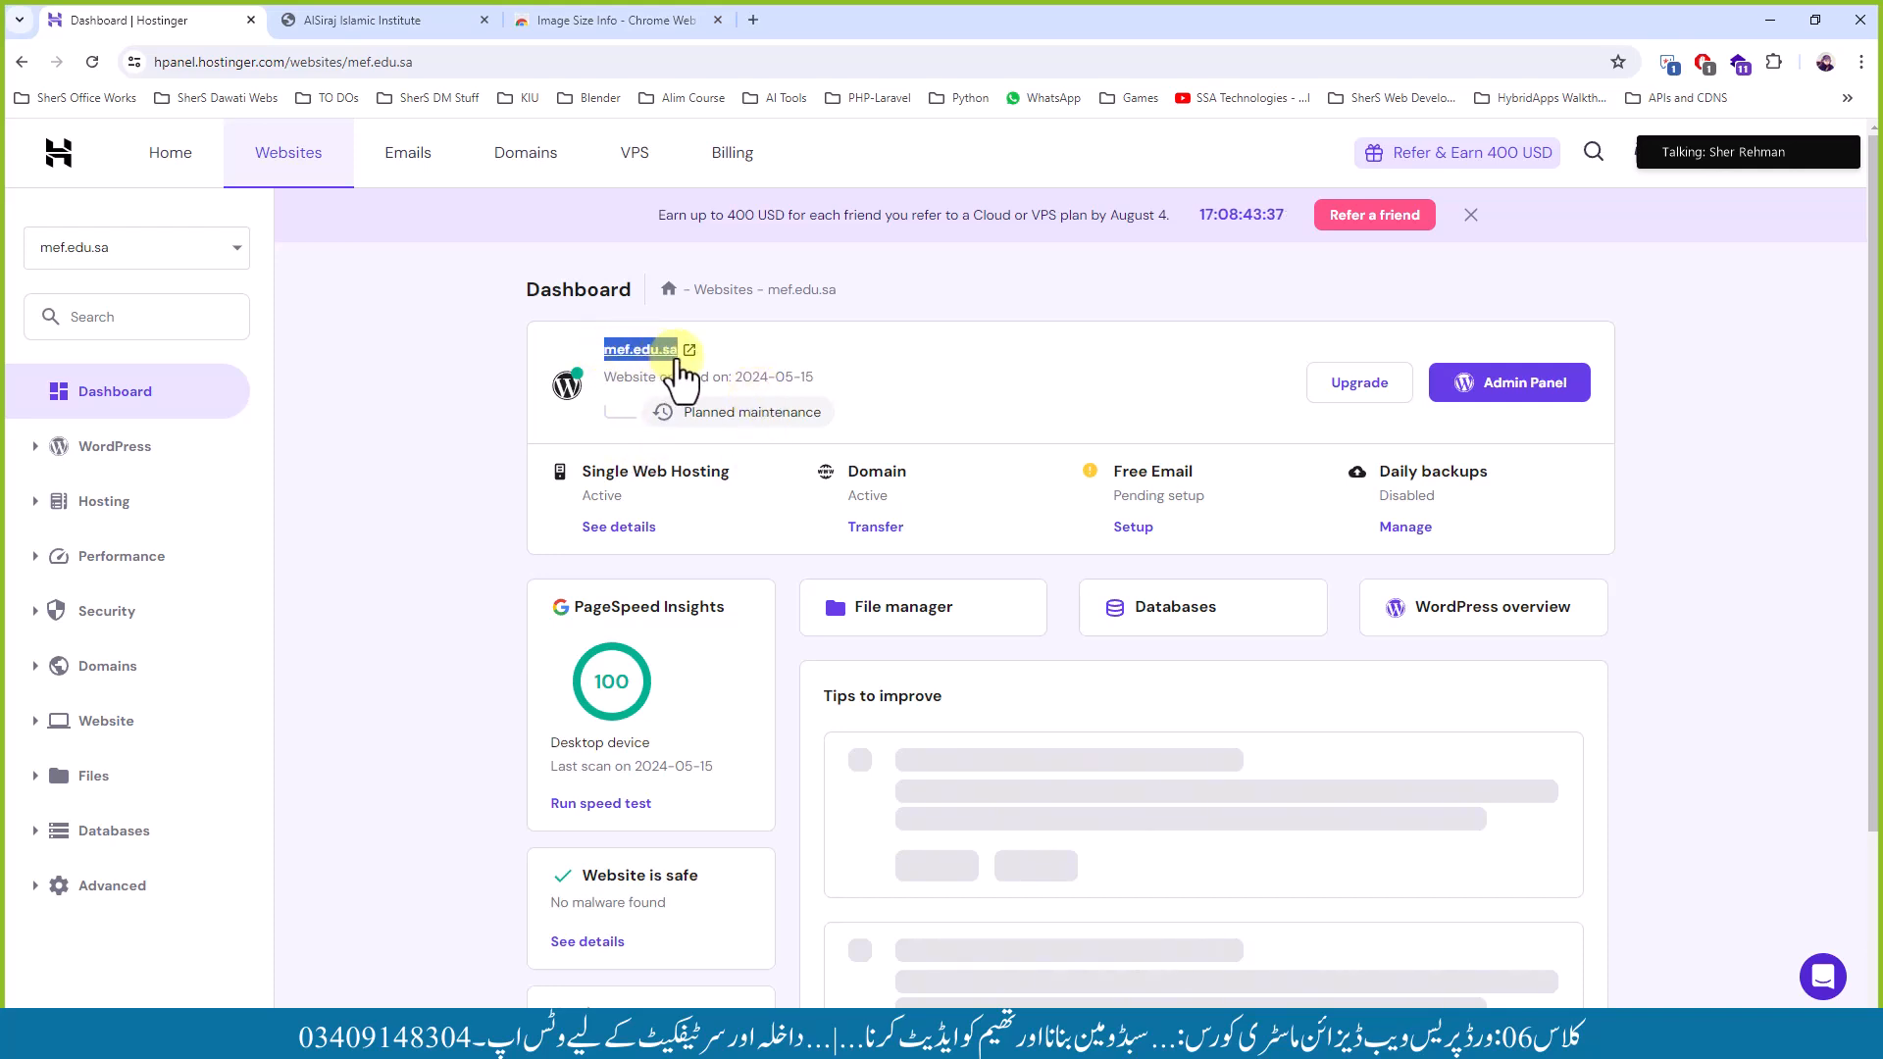
left_click(908, 359)
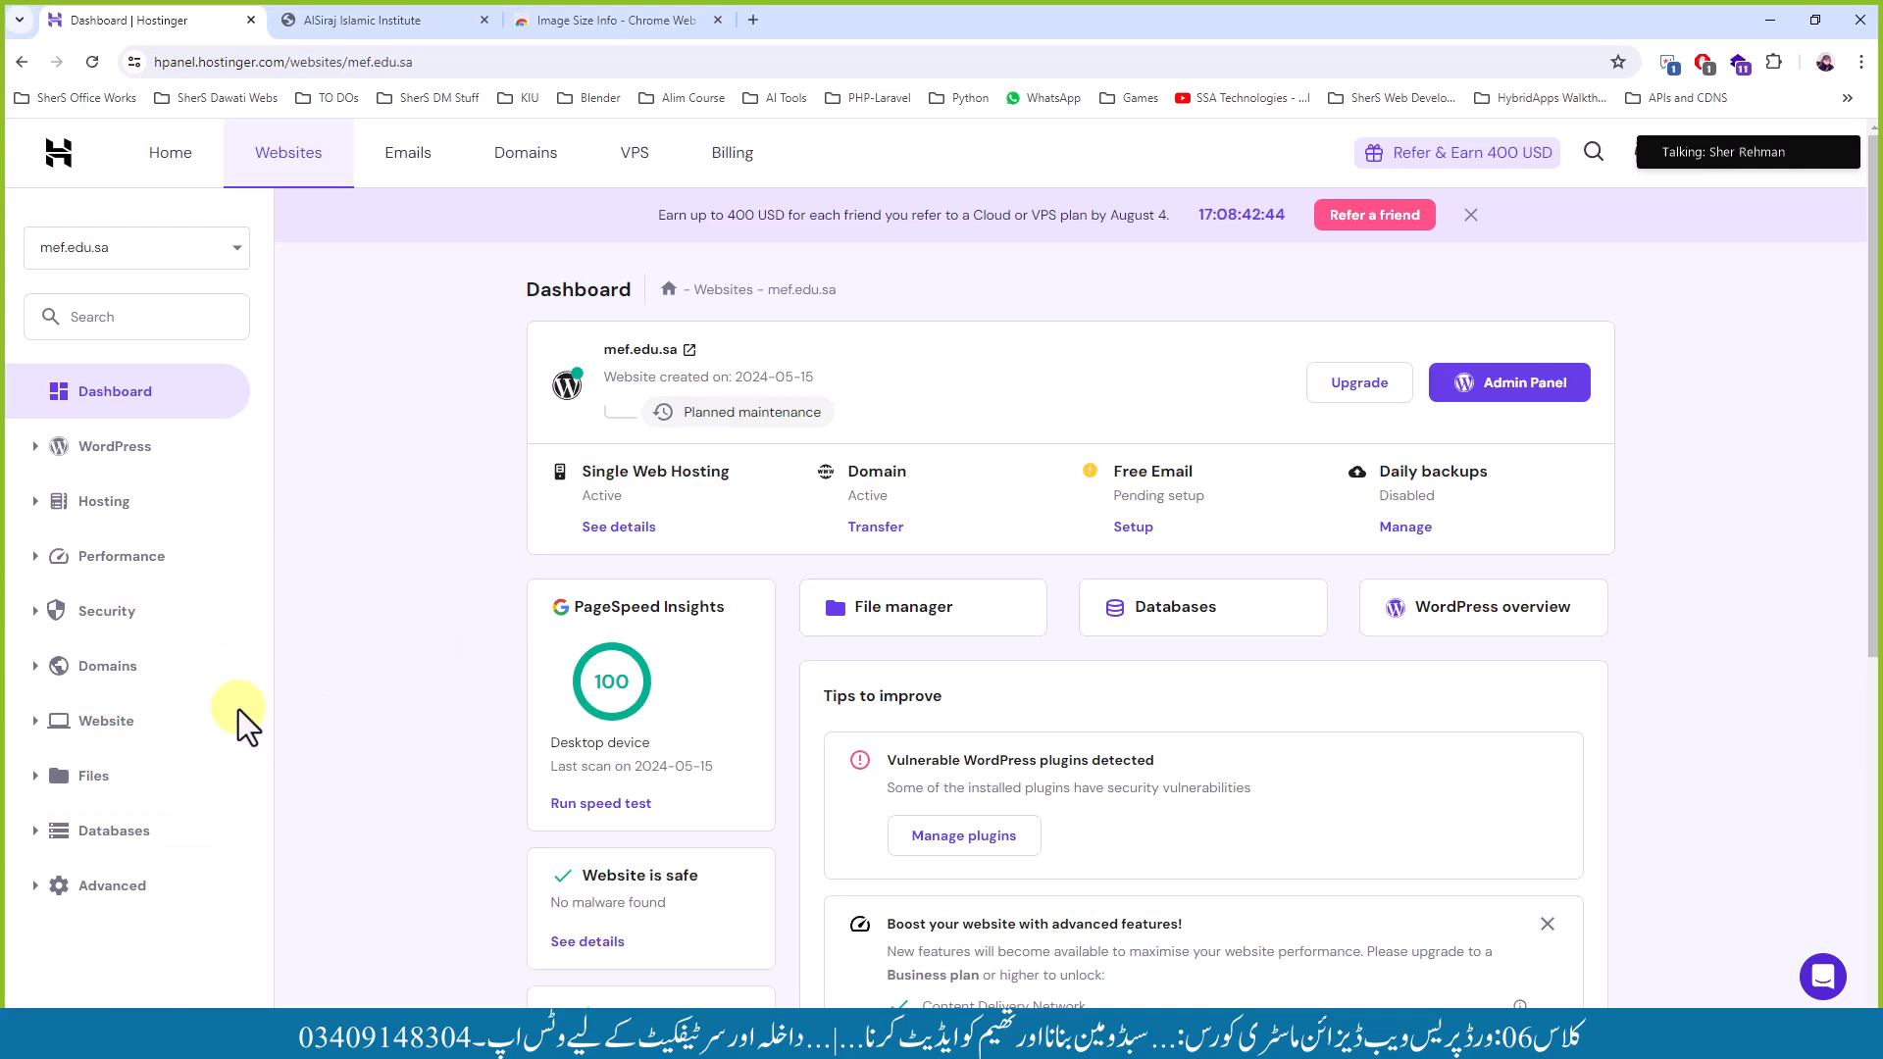
Under Domains > Subdomains, create the owner-named blog subdomain on mef.edu.sa.
left_click(39, 667)
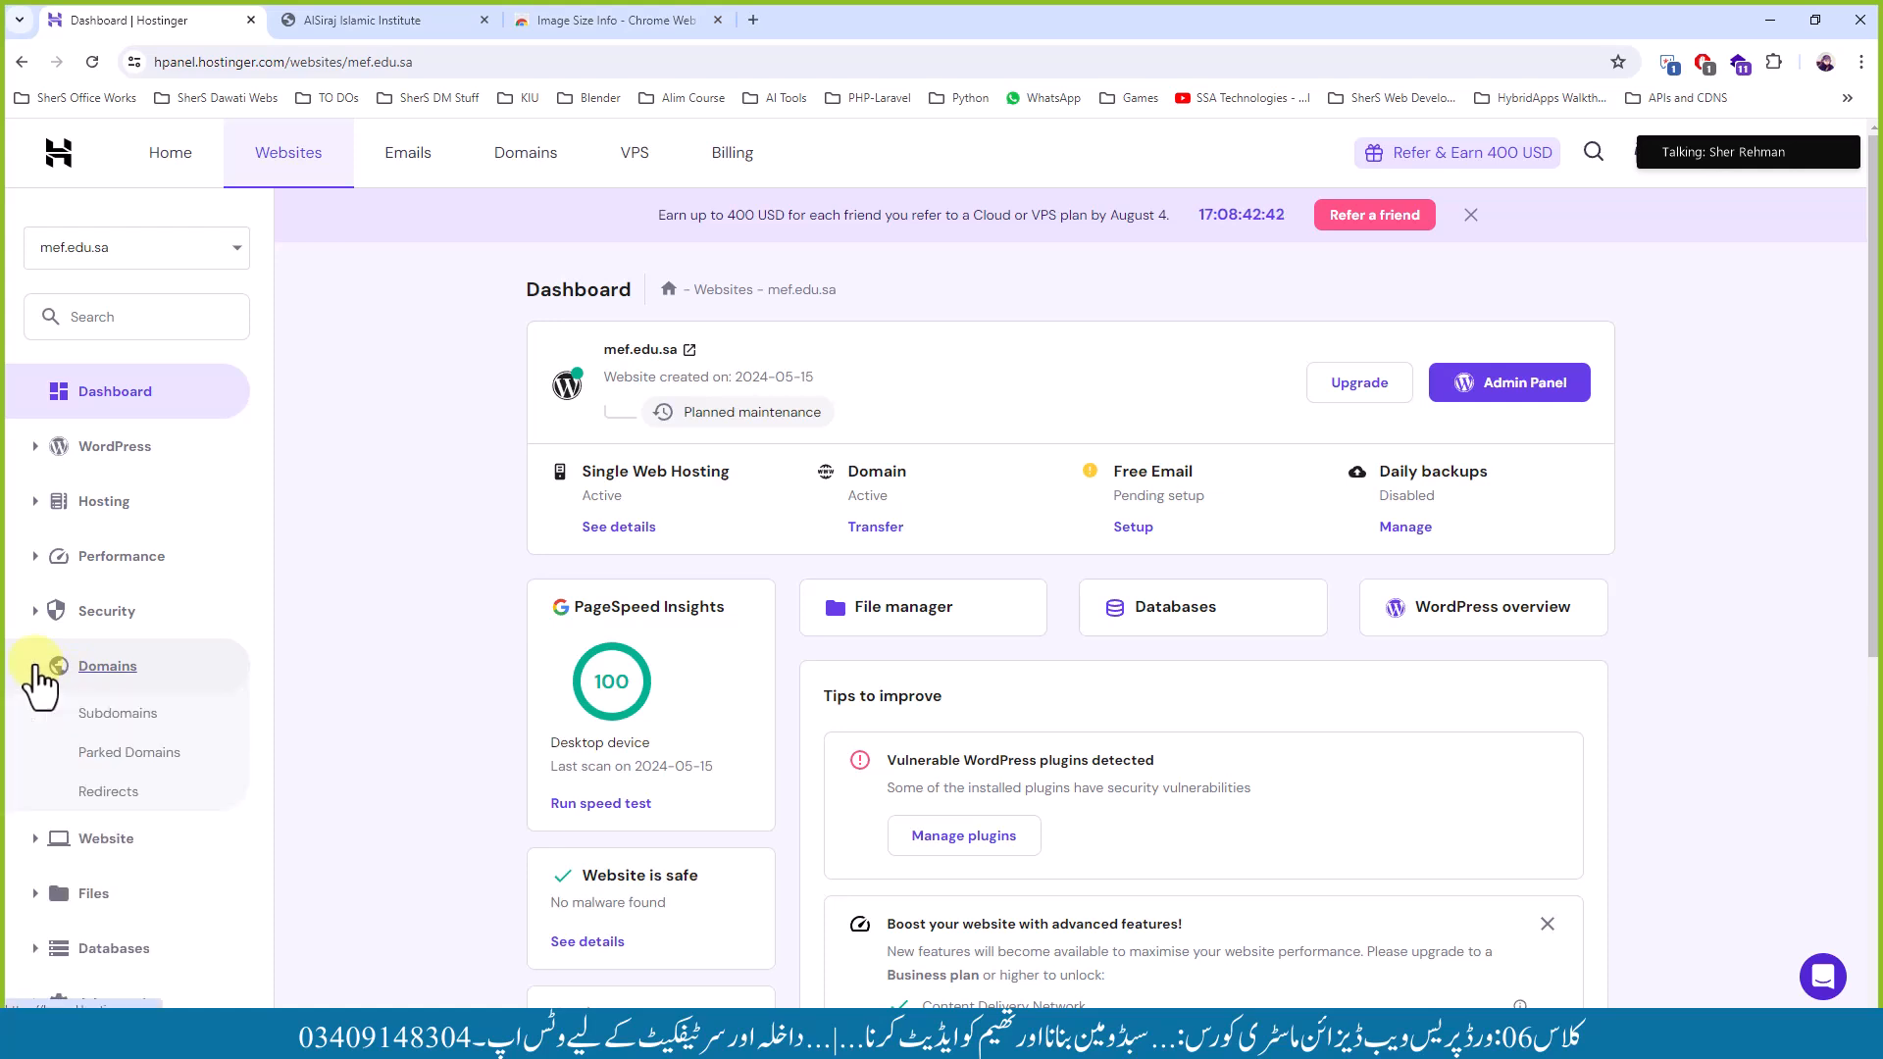
left_click(117, 716)
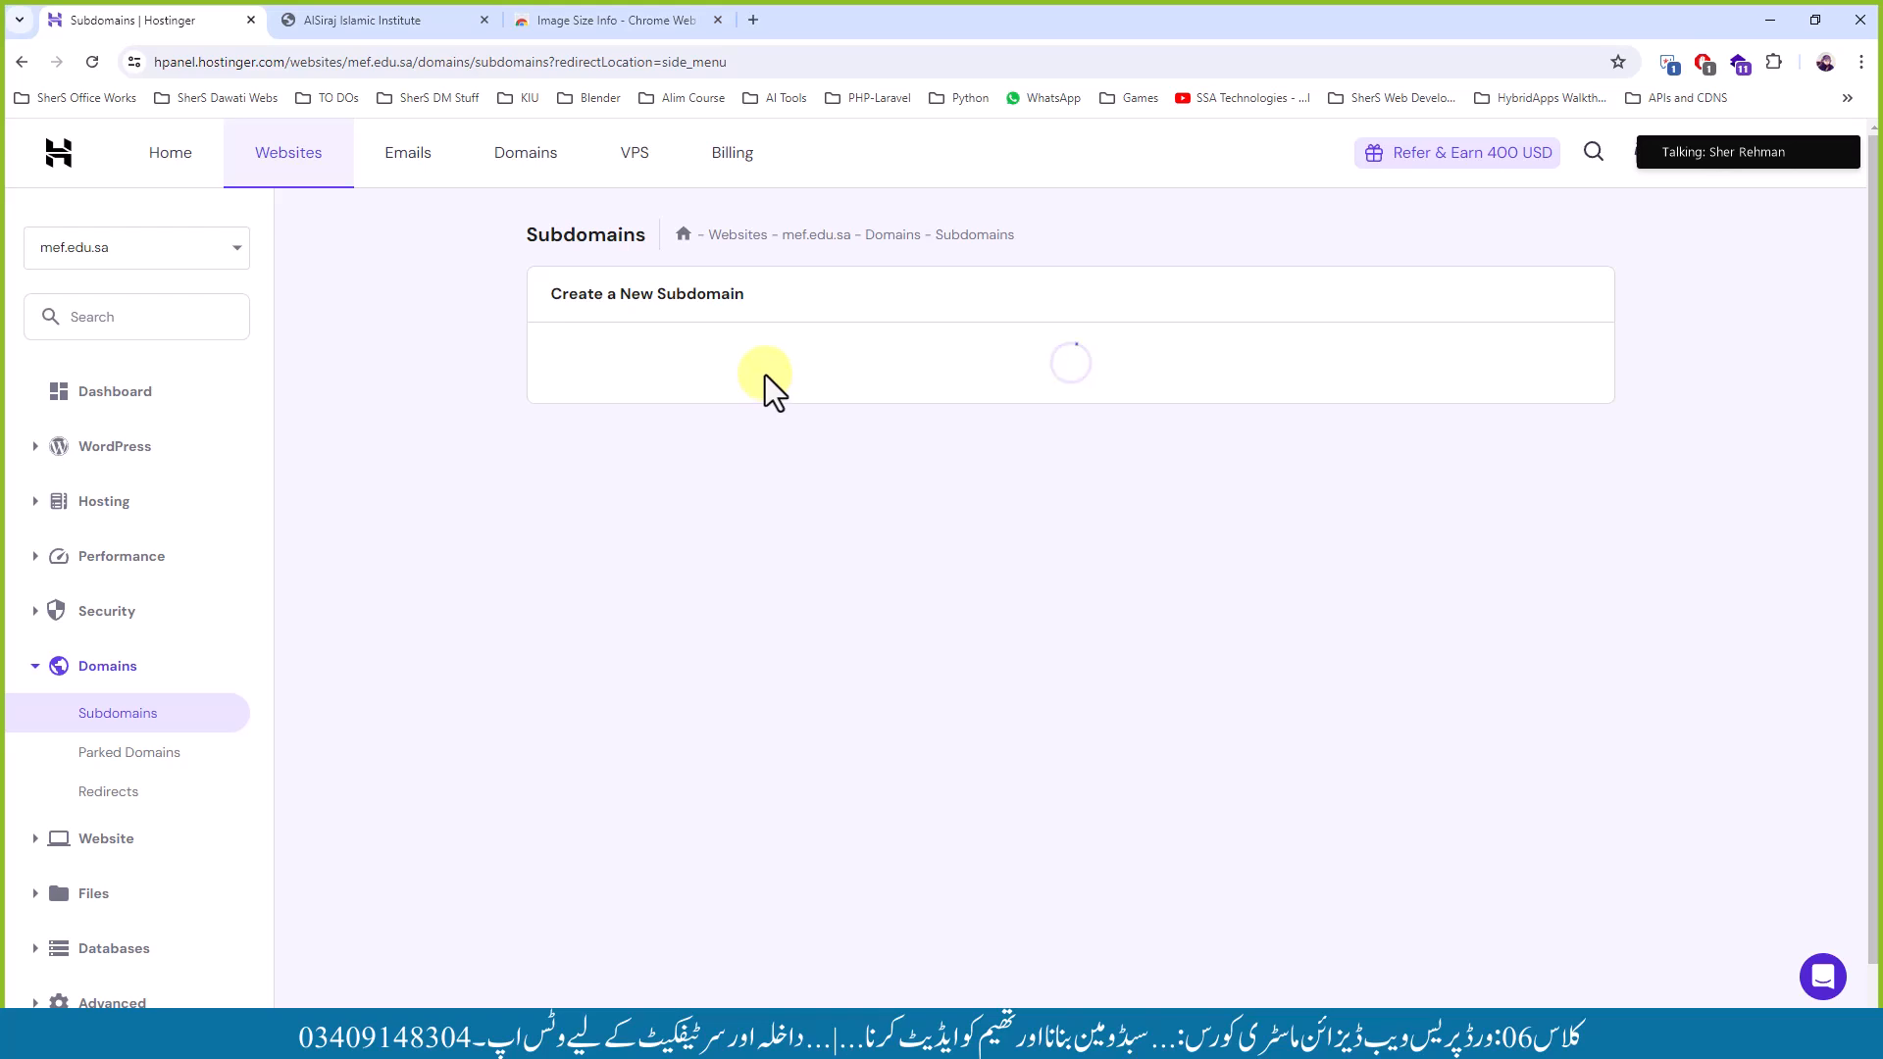
left_click(754, 370)
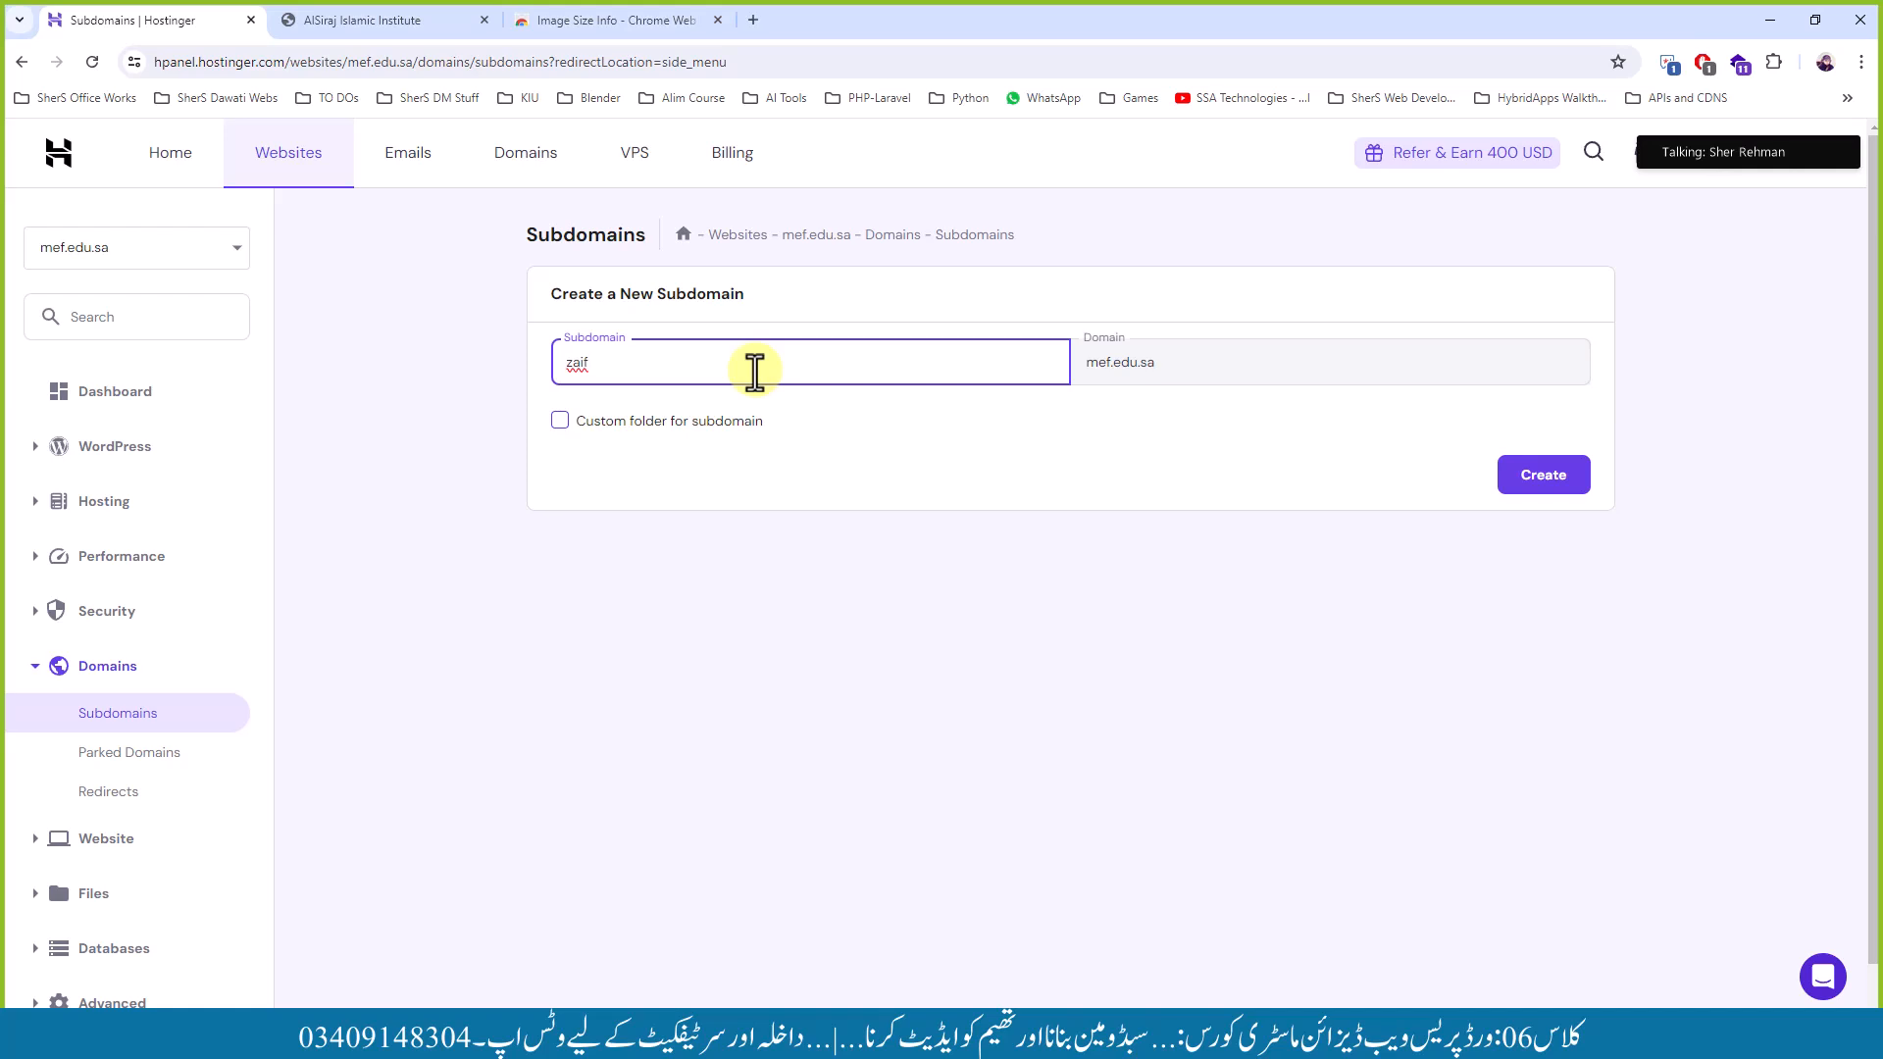
type("R")
key("BackSpace")
type("rehman")
left_click(1544, 479)
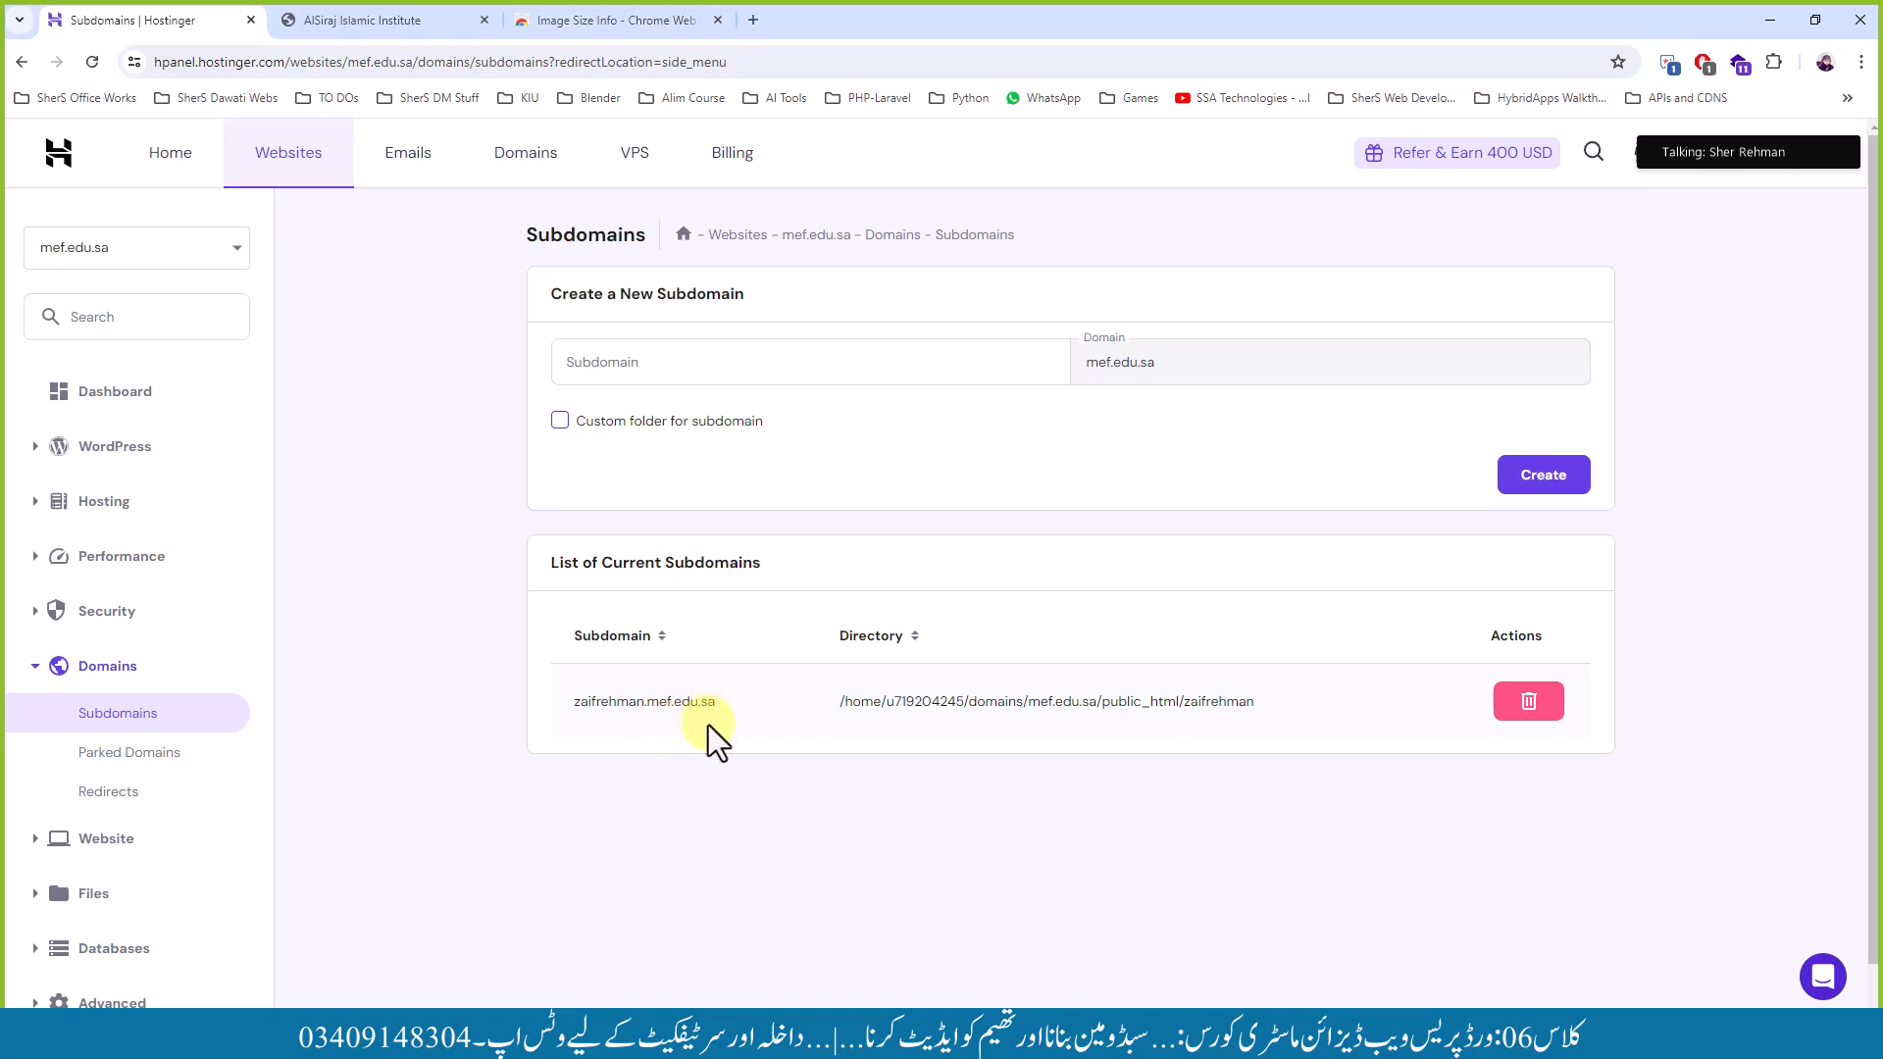
left_click_drag(715, 703, 635, 708)
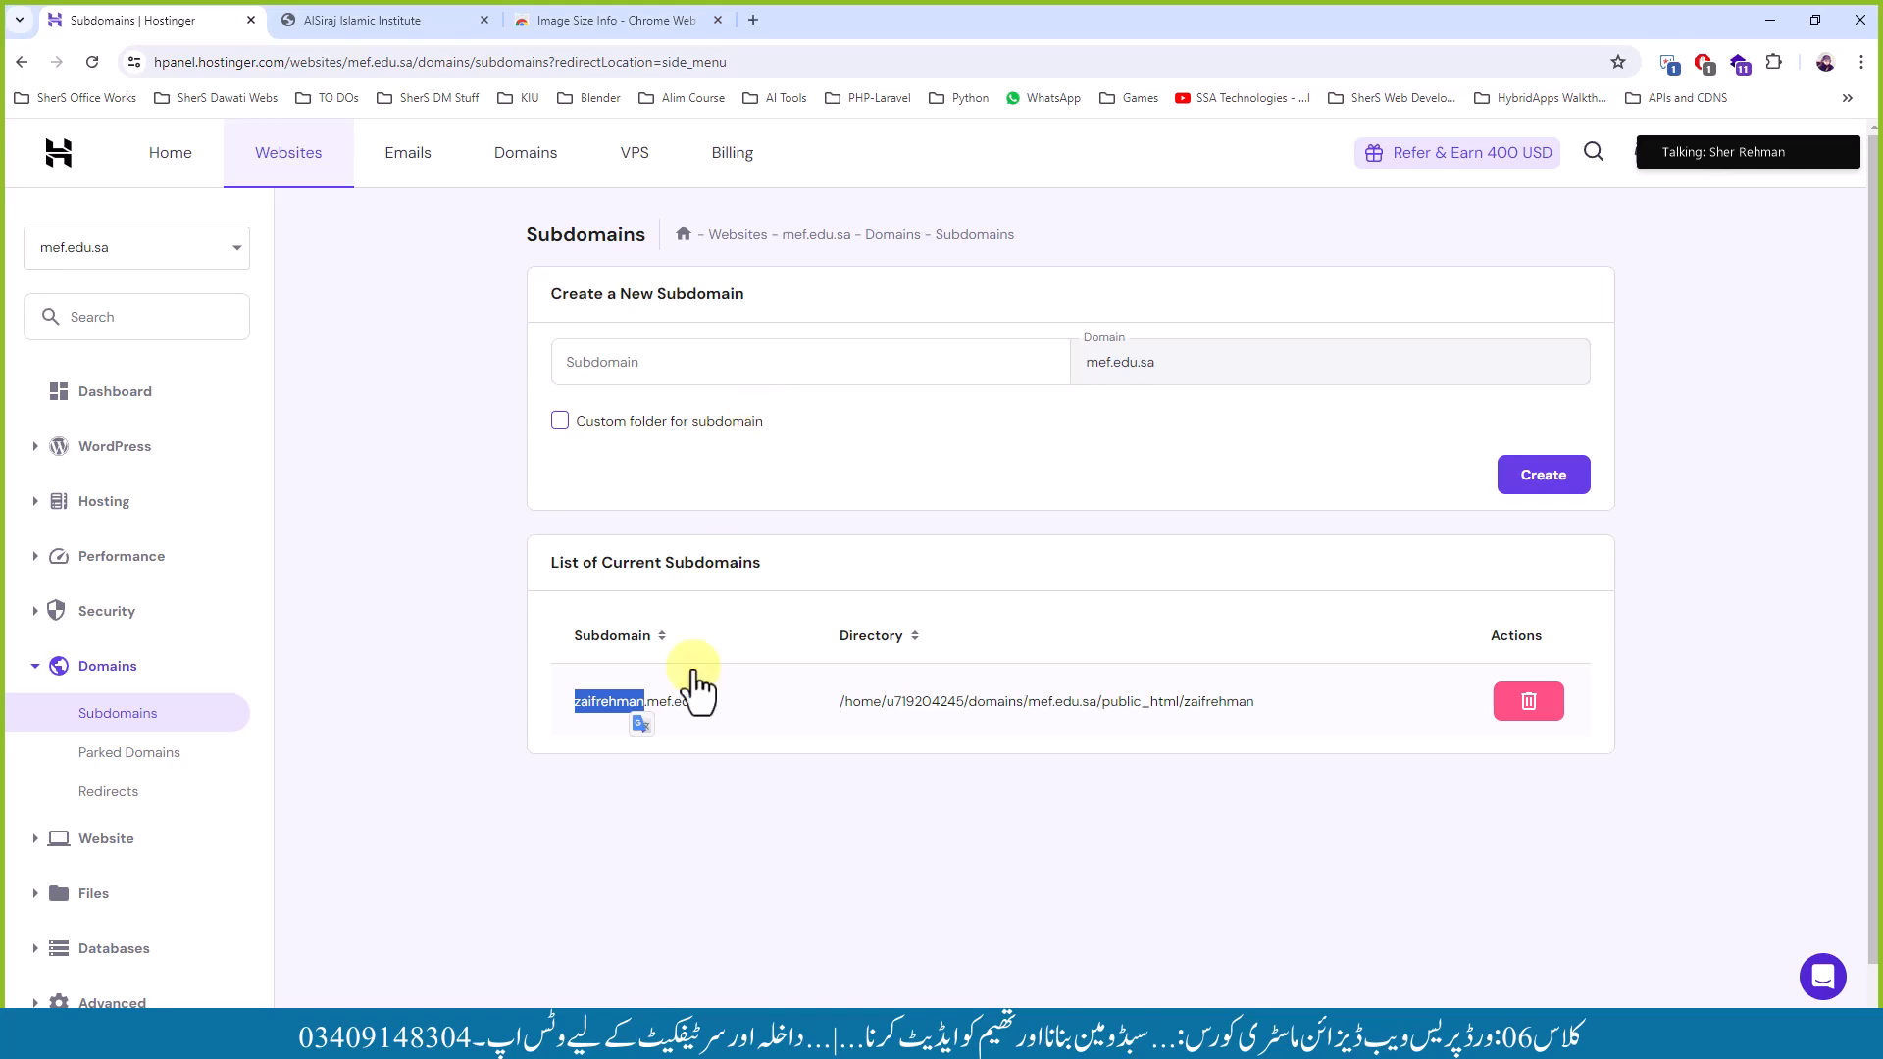
left_click_drag(716, 701, 647, 702)
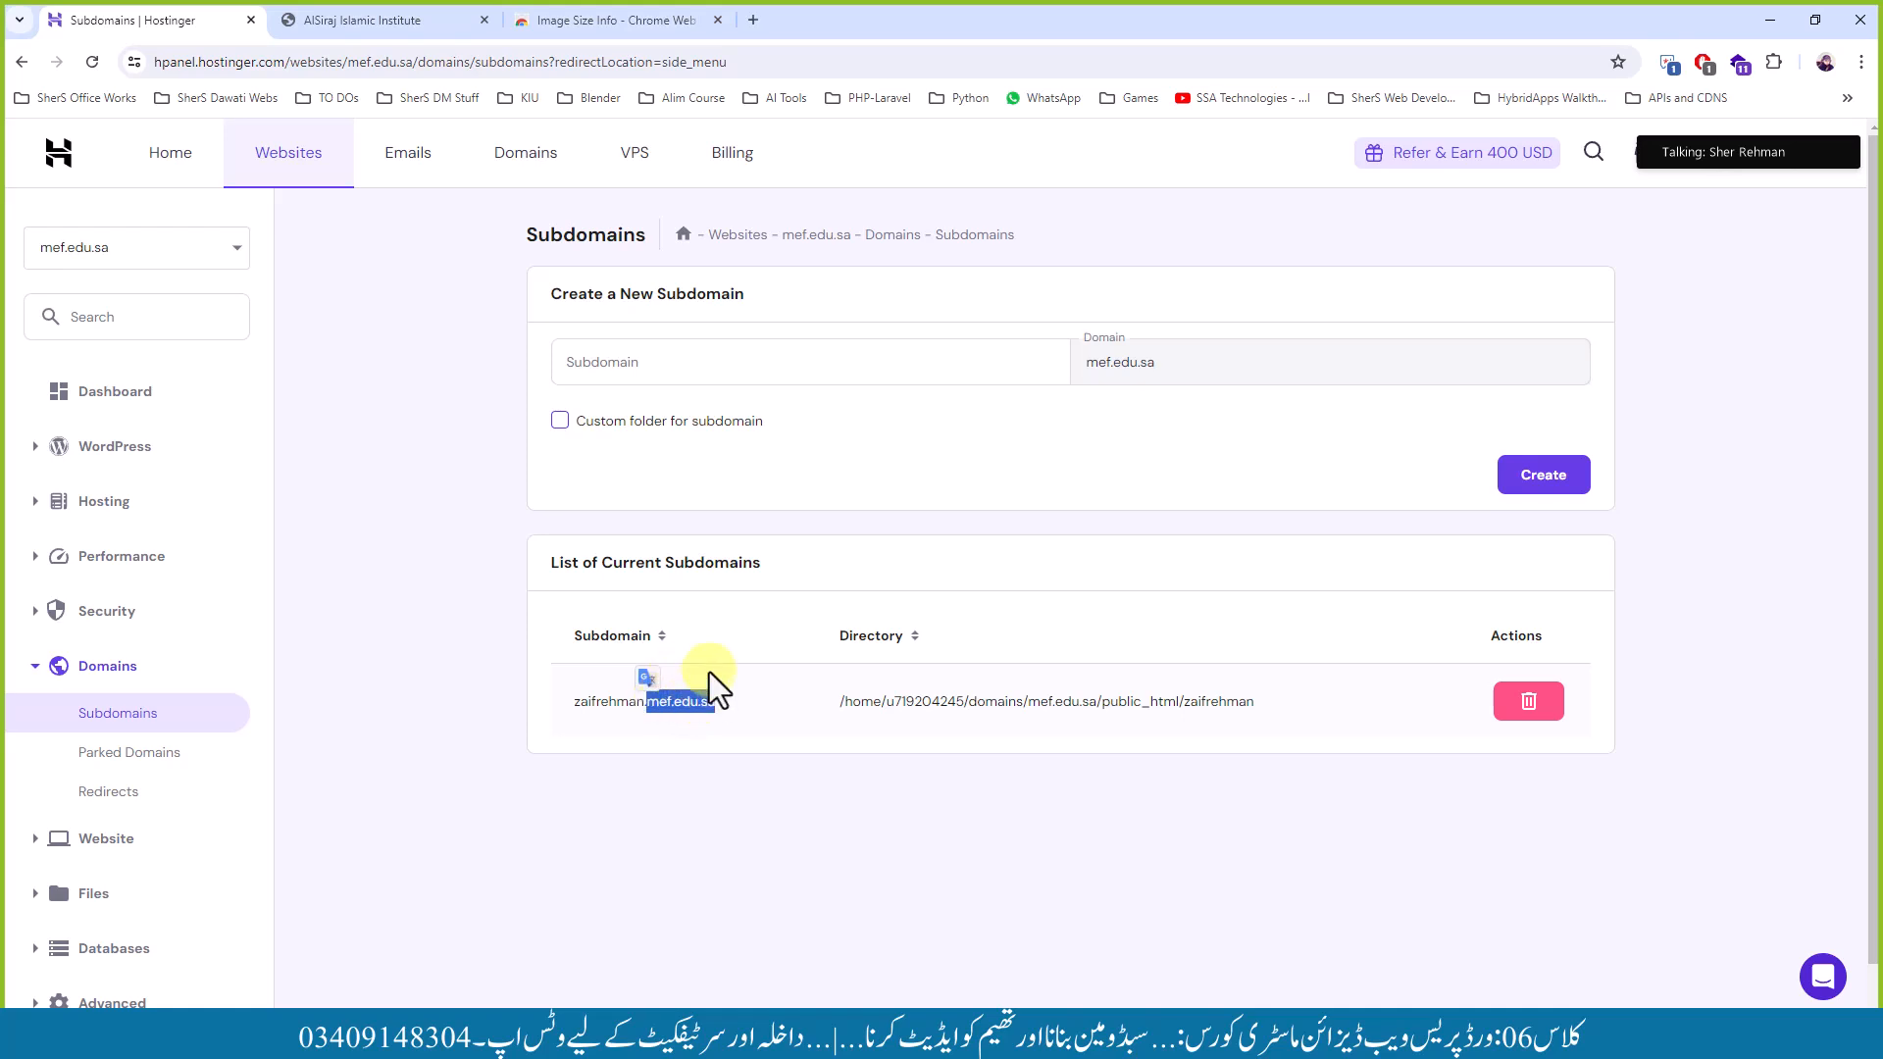
left_click_drag(578, 702, 645, 704)
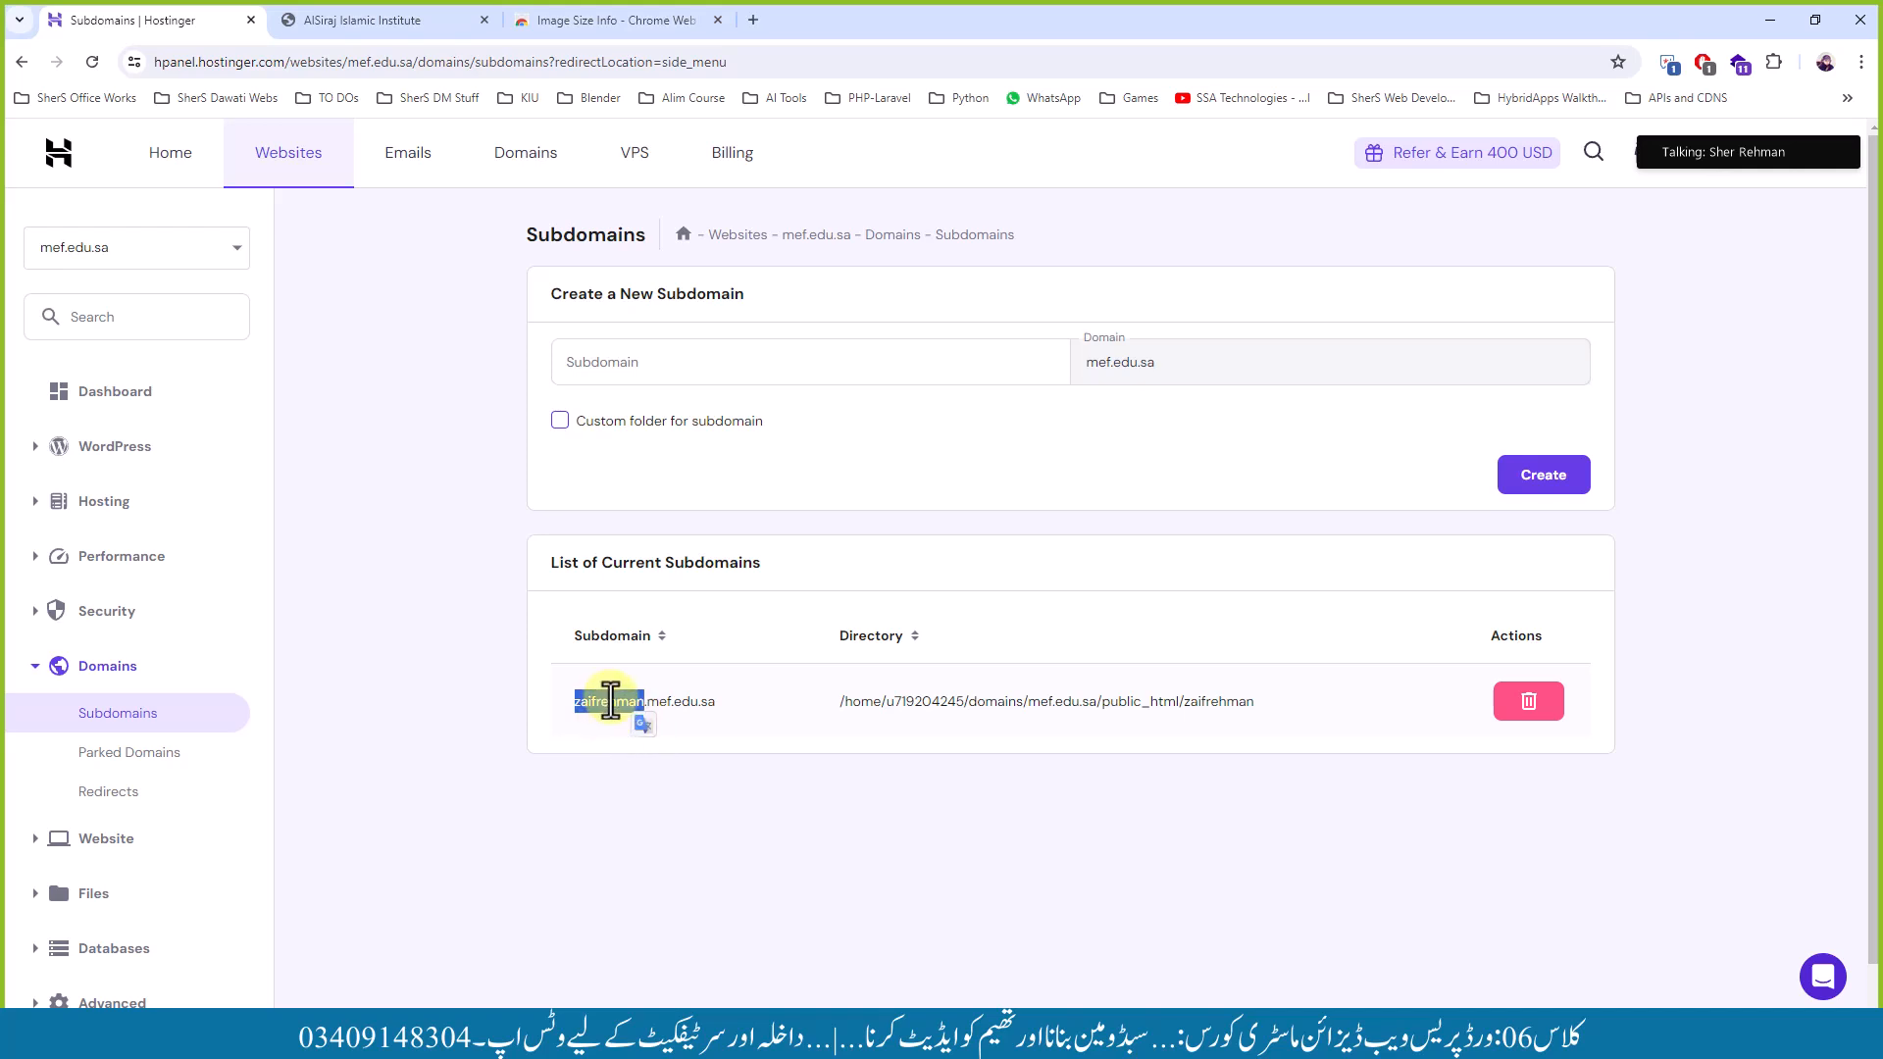
left_click_drag(610, 700, 1147, 379)
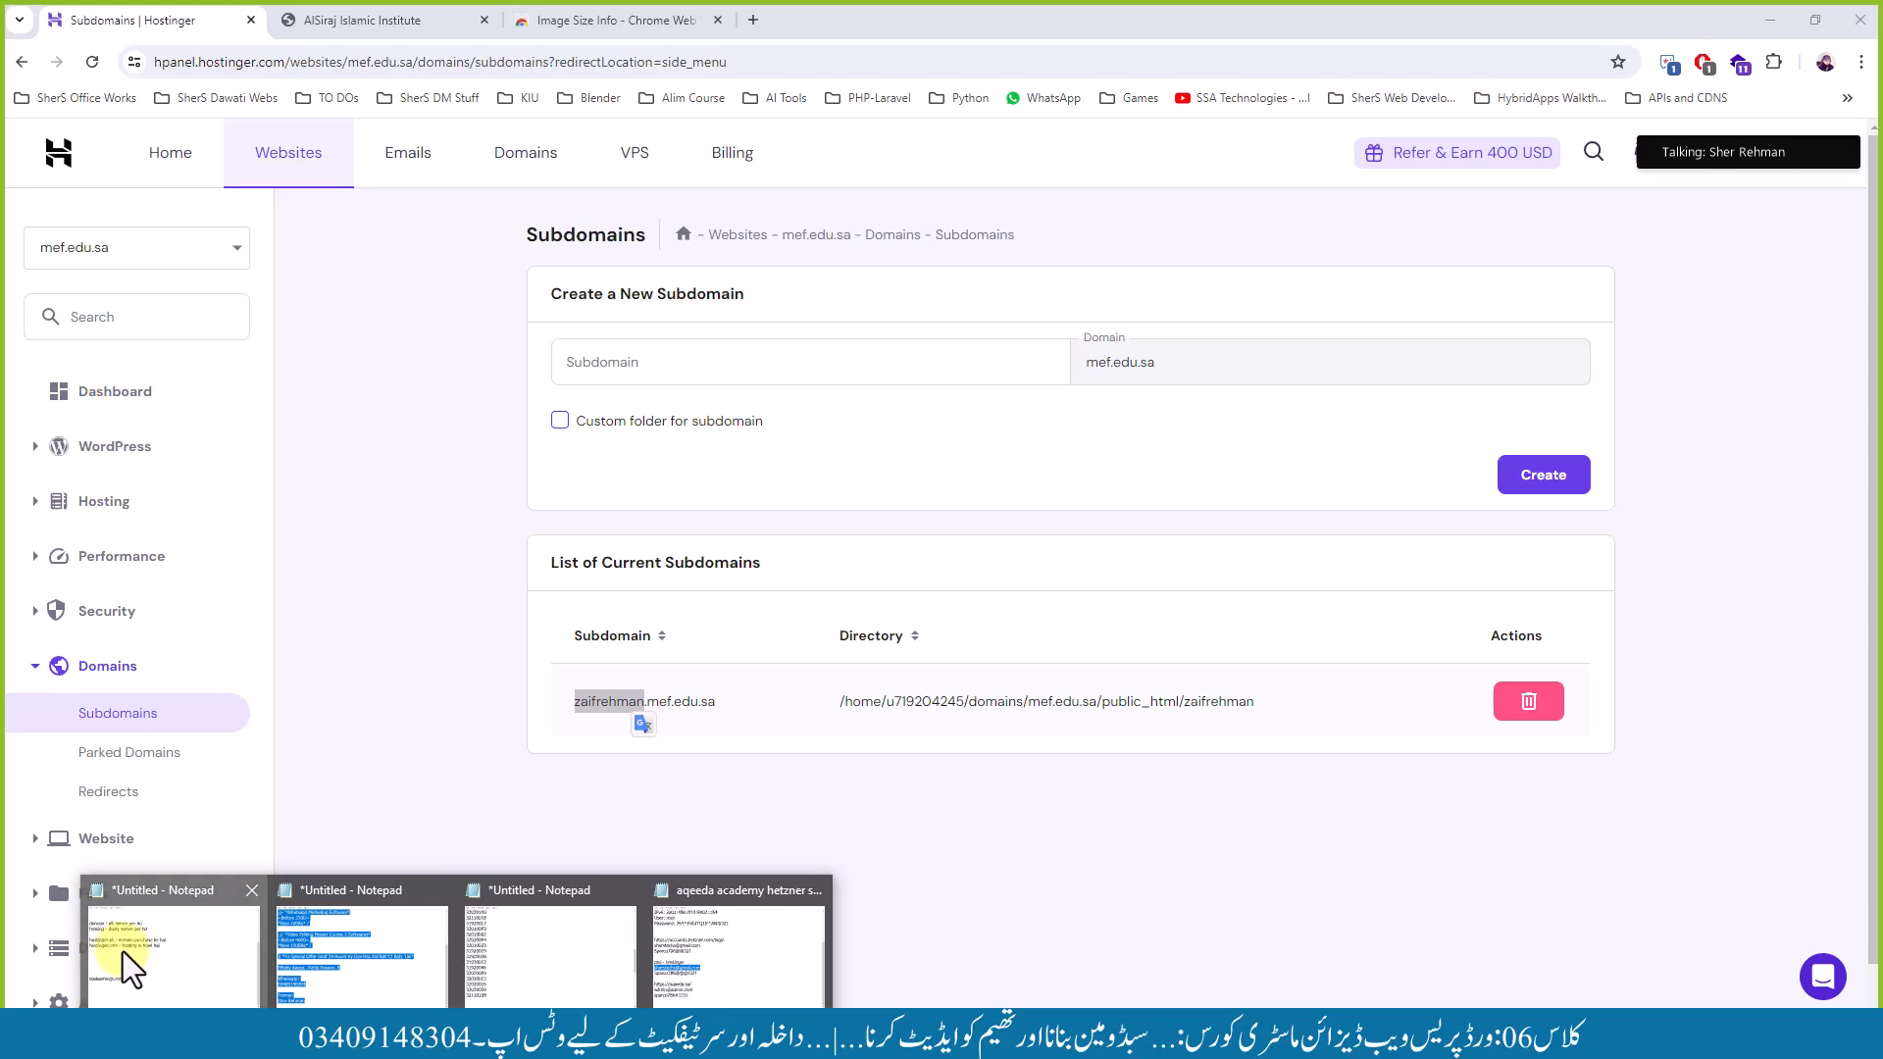
Bring the Notepad notes forward and remove the stray space before ssalearnings.com.
left_click(128, 966)
left_click(636, 594)
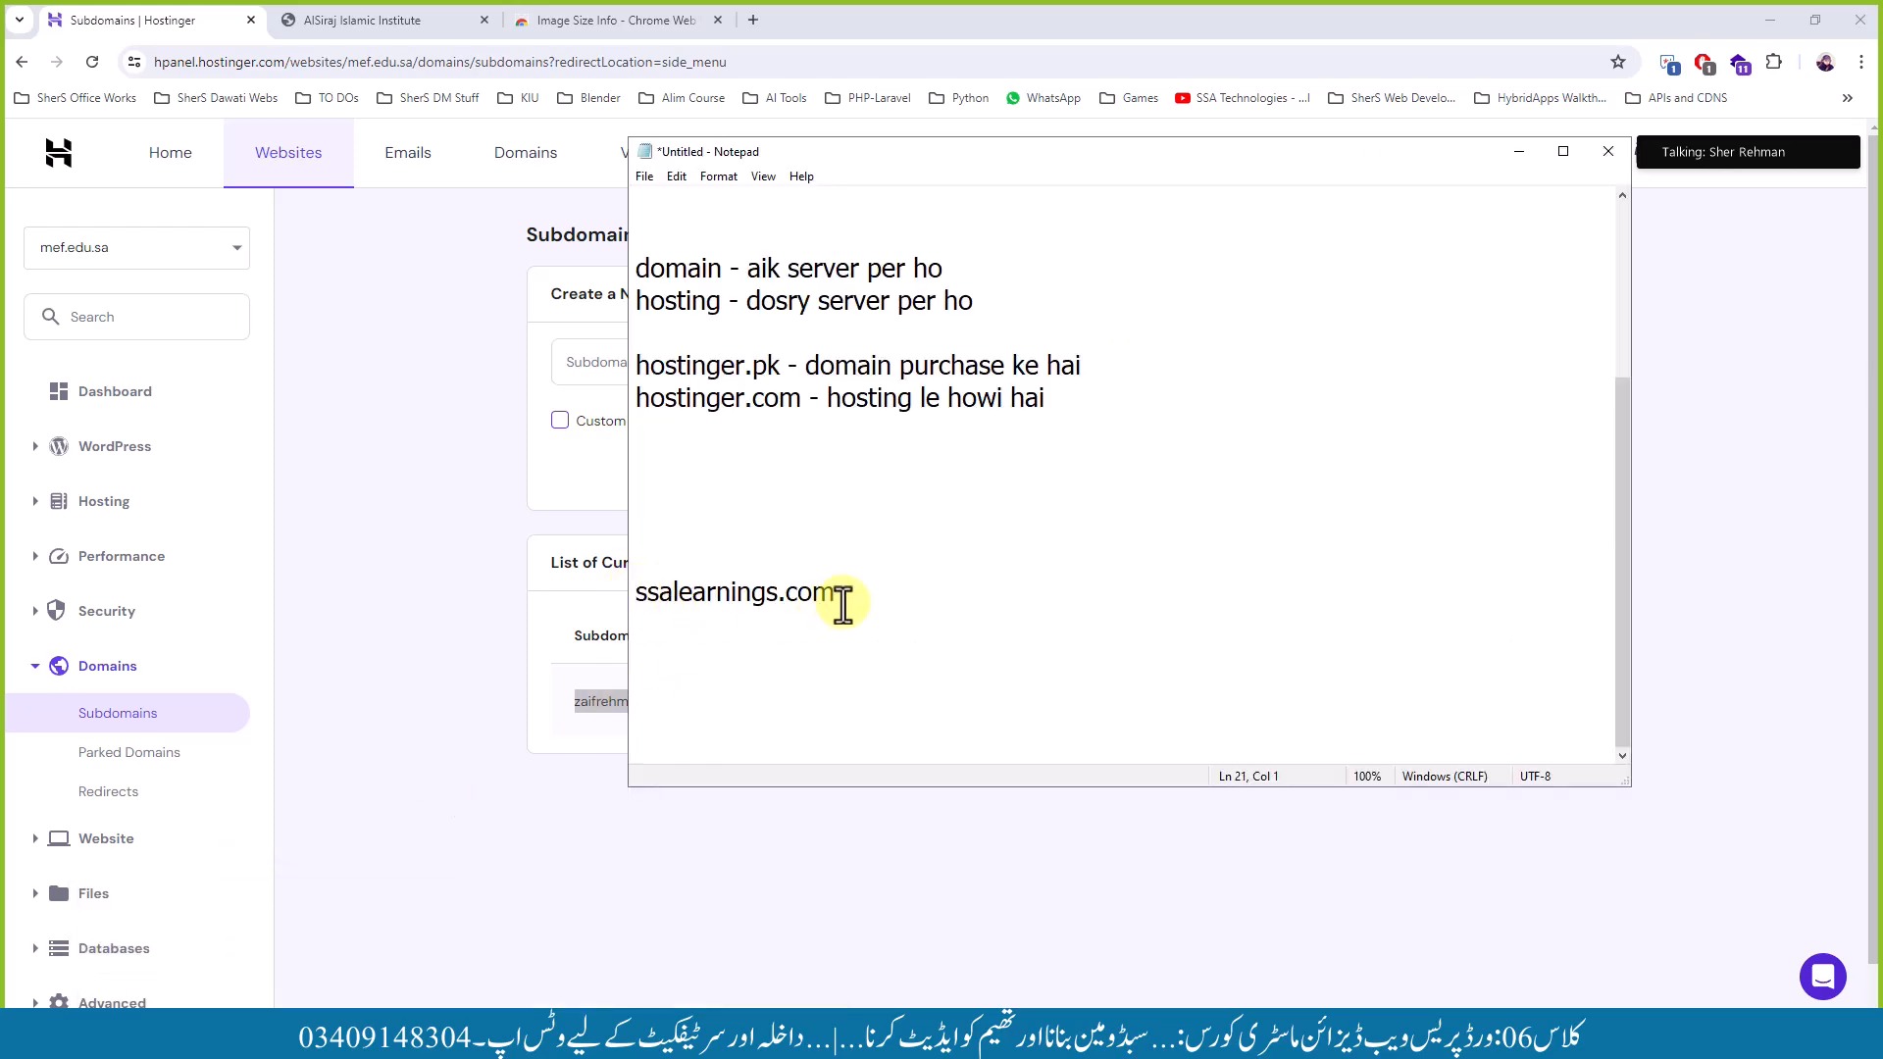
left_click_drag(842, 600, 638, 600)
left_click(639, 603)
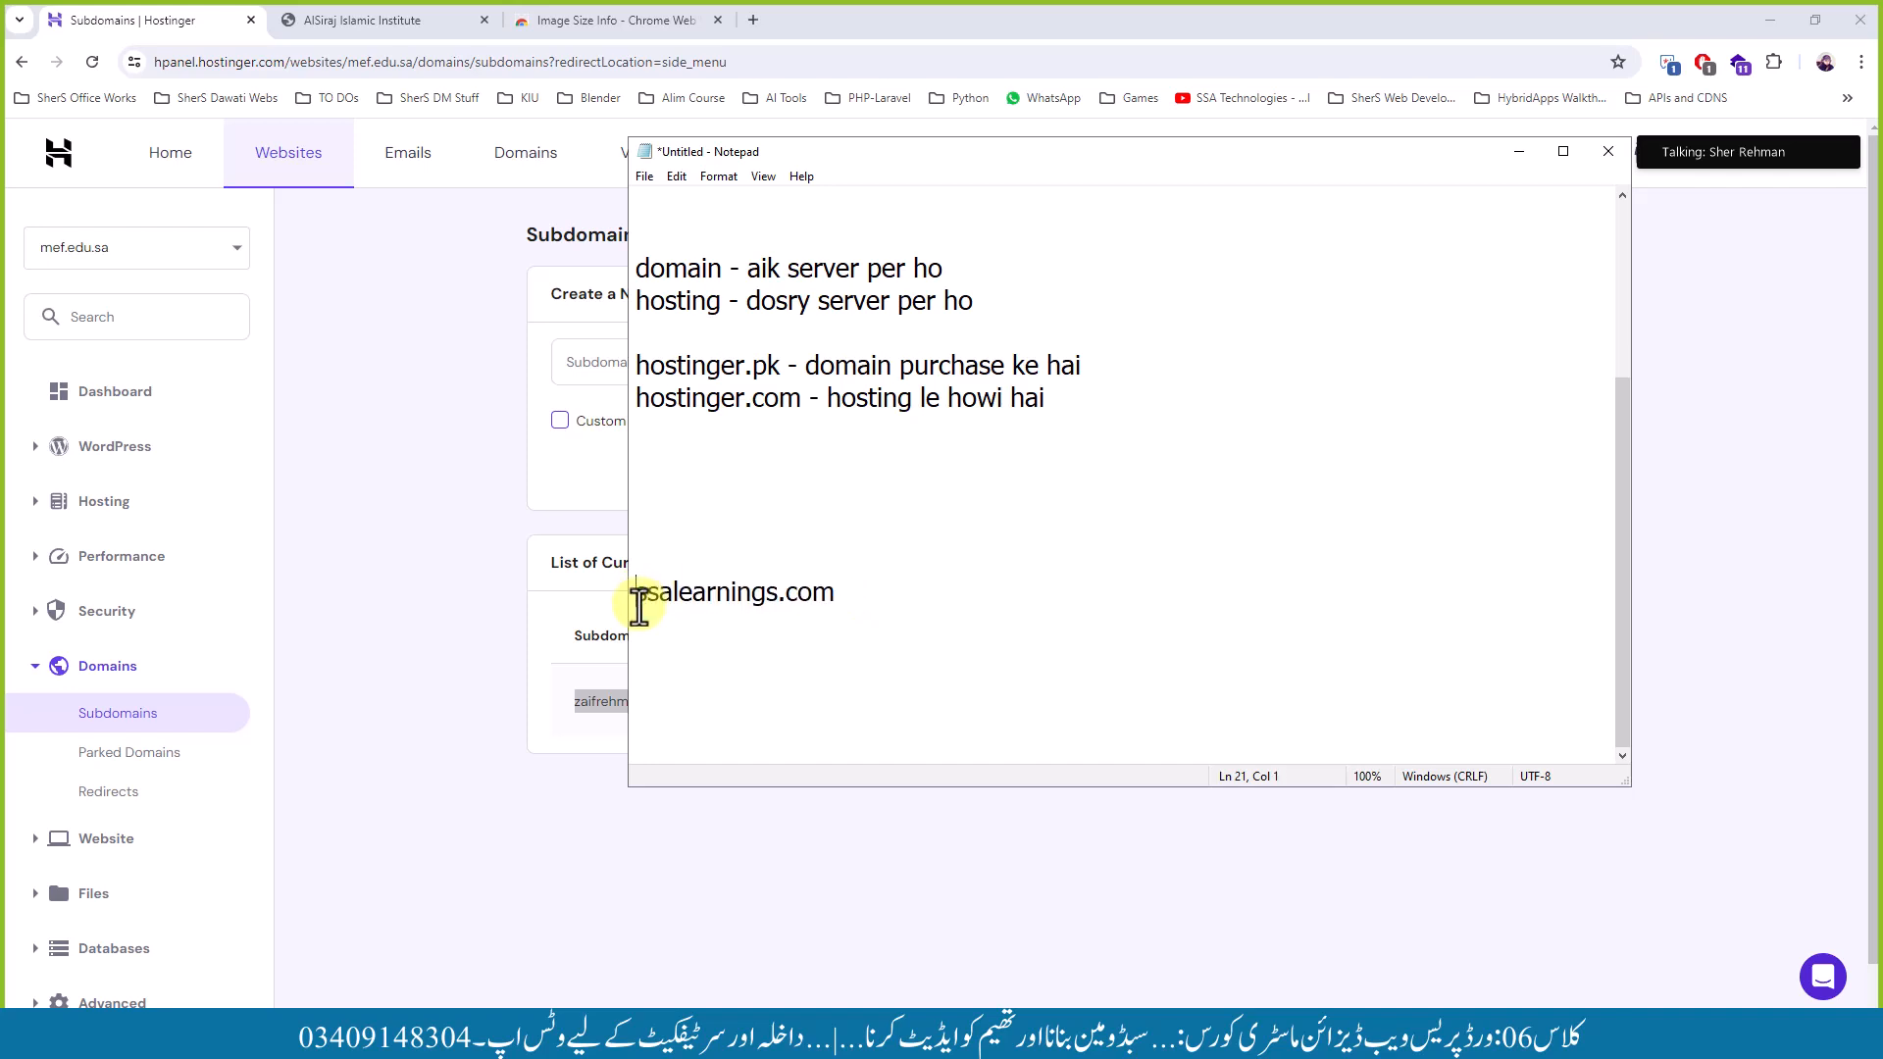
mouse_move(828, 595)
left_mouse_down()
mouse_move(632, 592)
mouse_move(844, 605)
left_mouse_up()
left_click(647, 596)
left_click(841, 597)
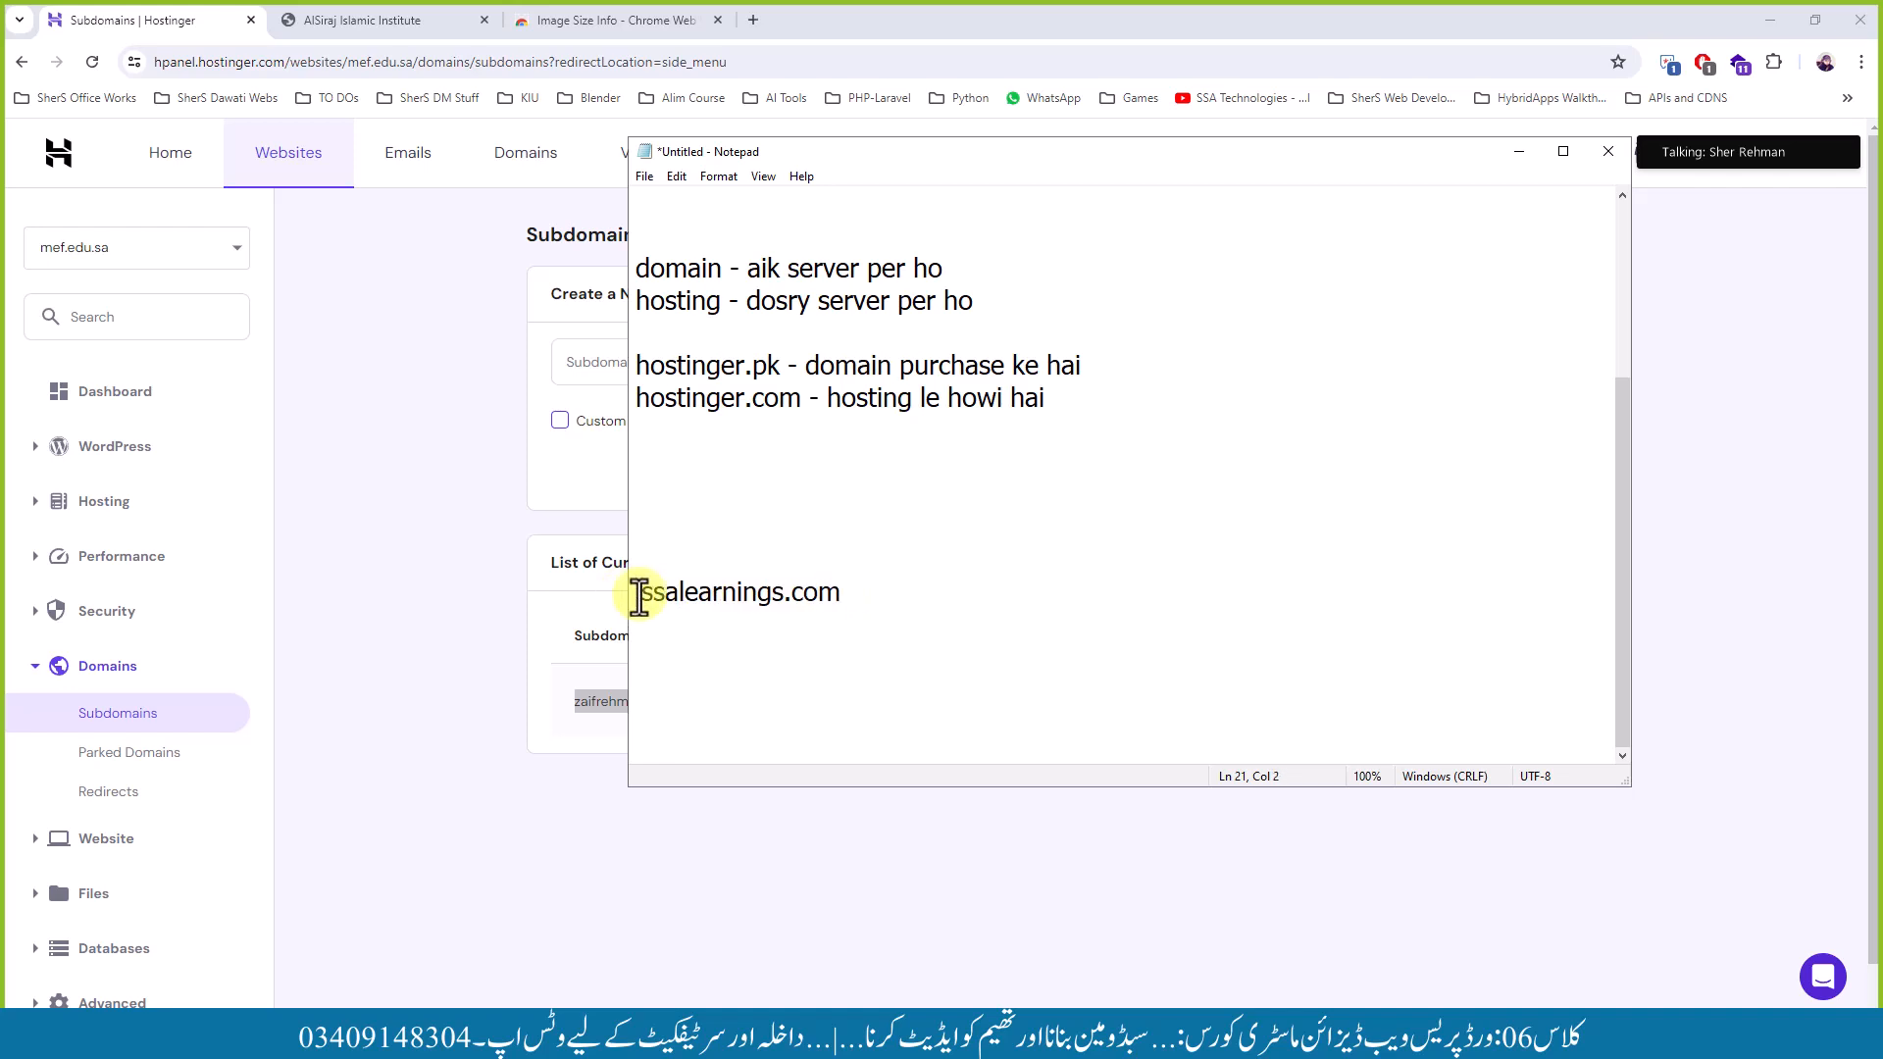
key("BackSpace")
left_click_drag(834, 591, 637, 593)
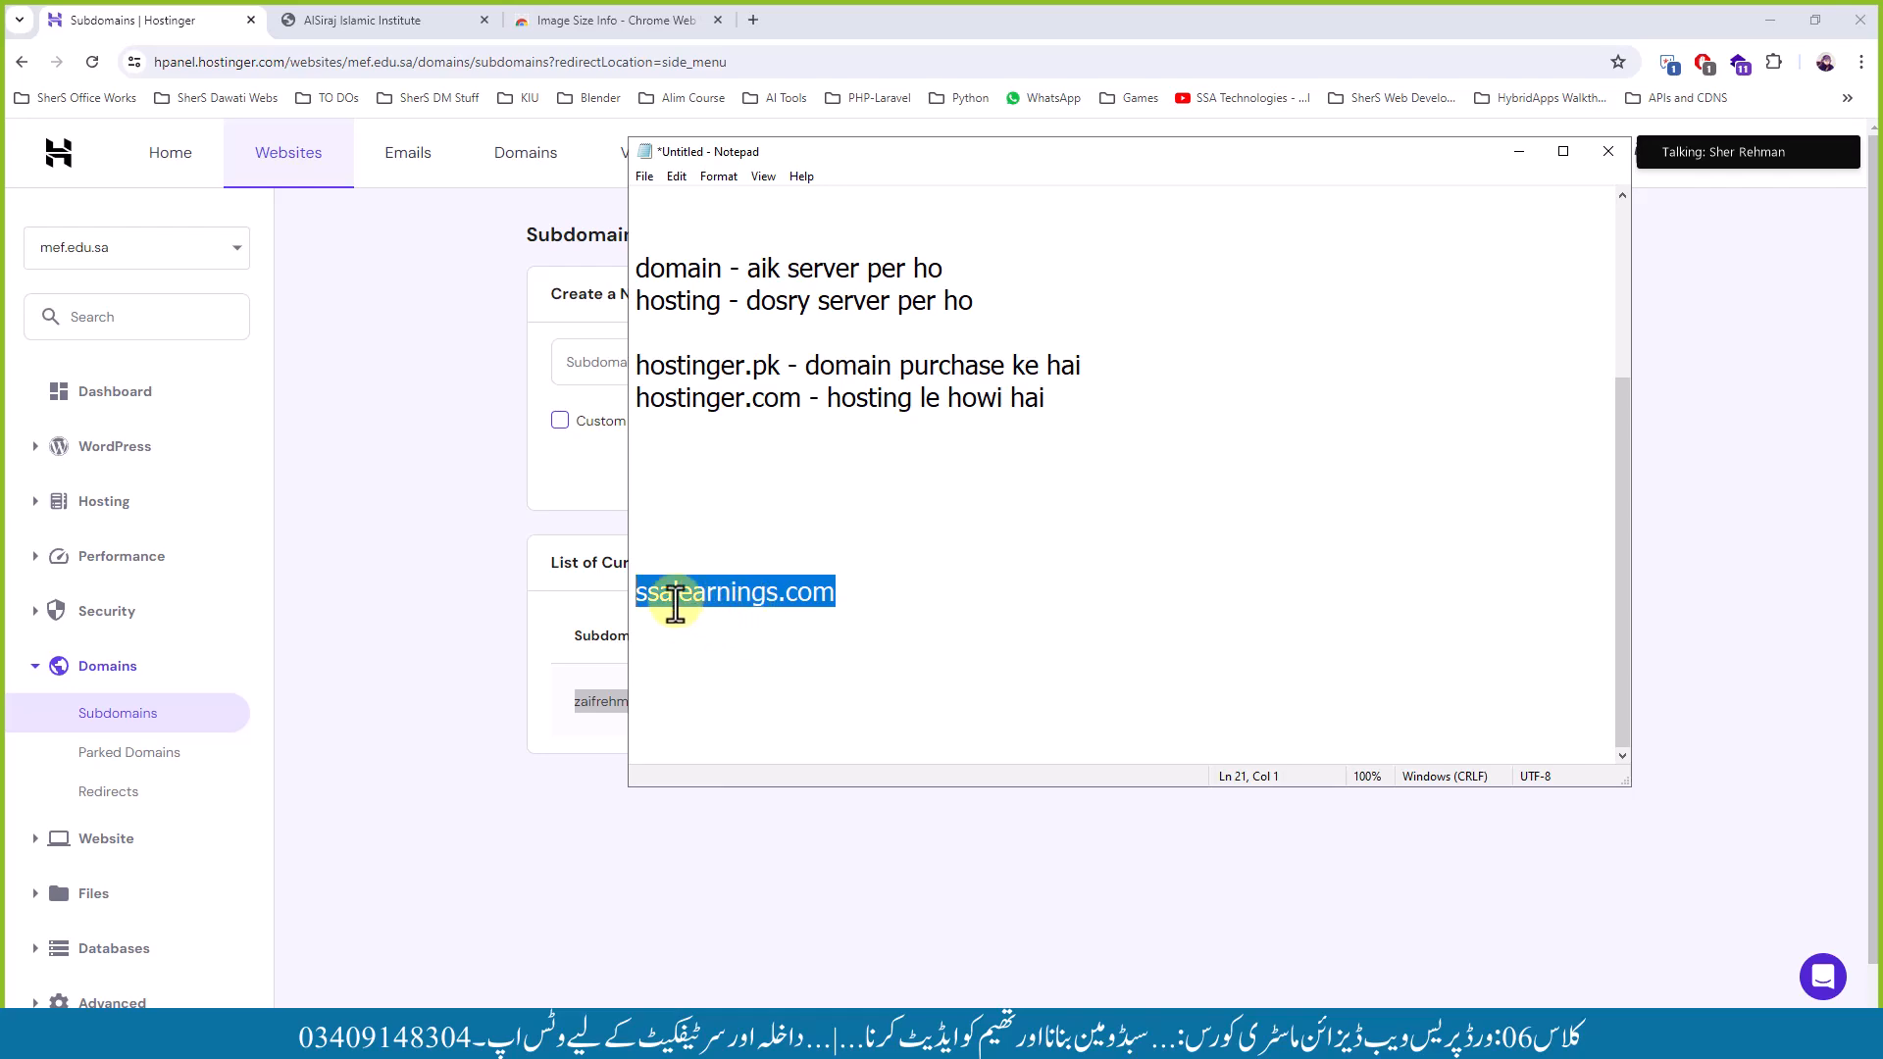
Return to the Notepad notes and put the cursor before ssalearnings.com on line 21.
left_click(386, 26)
scroll(840, 567, "down", 8)
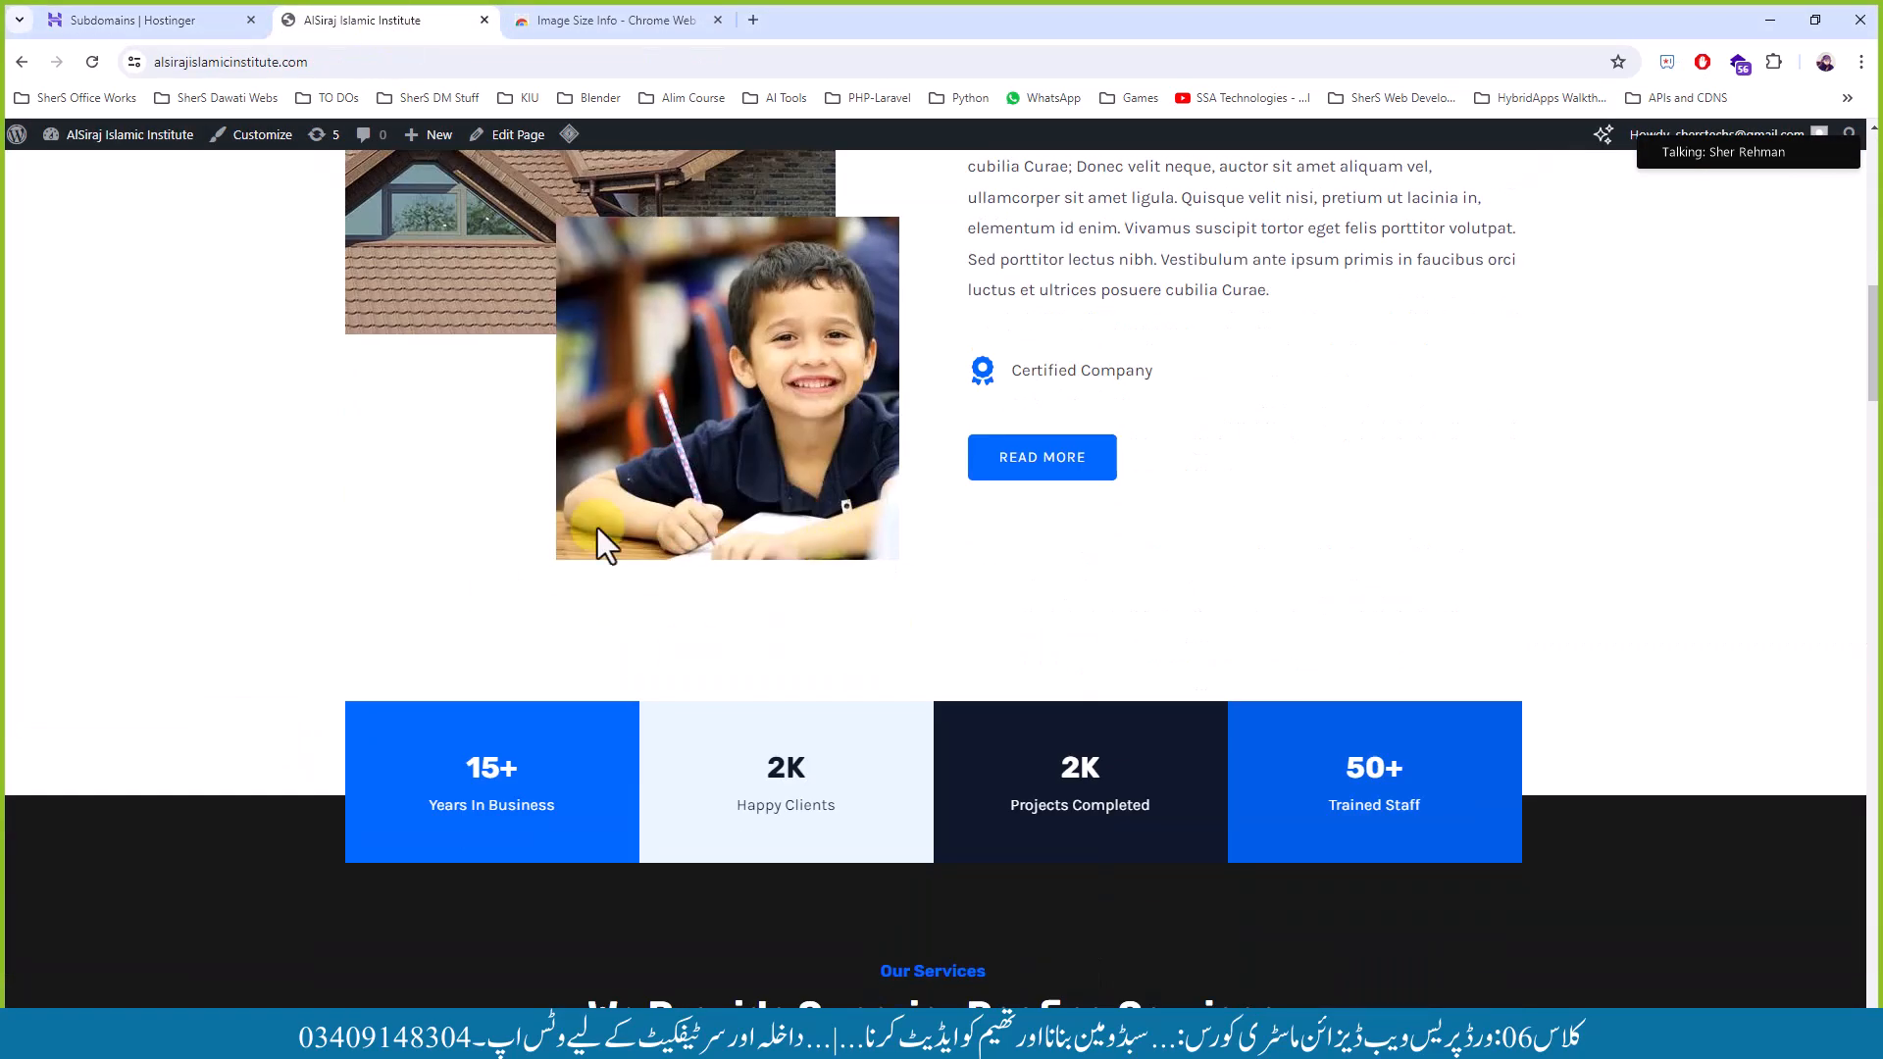
scroll(775, 549, "up", 8)
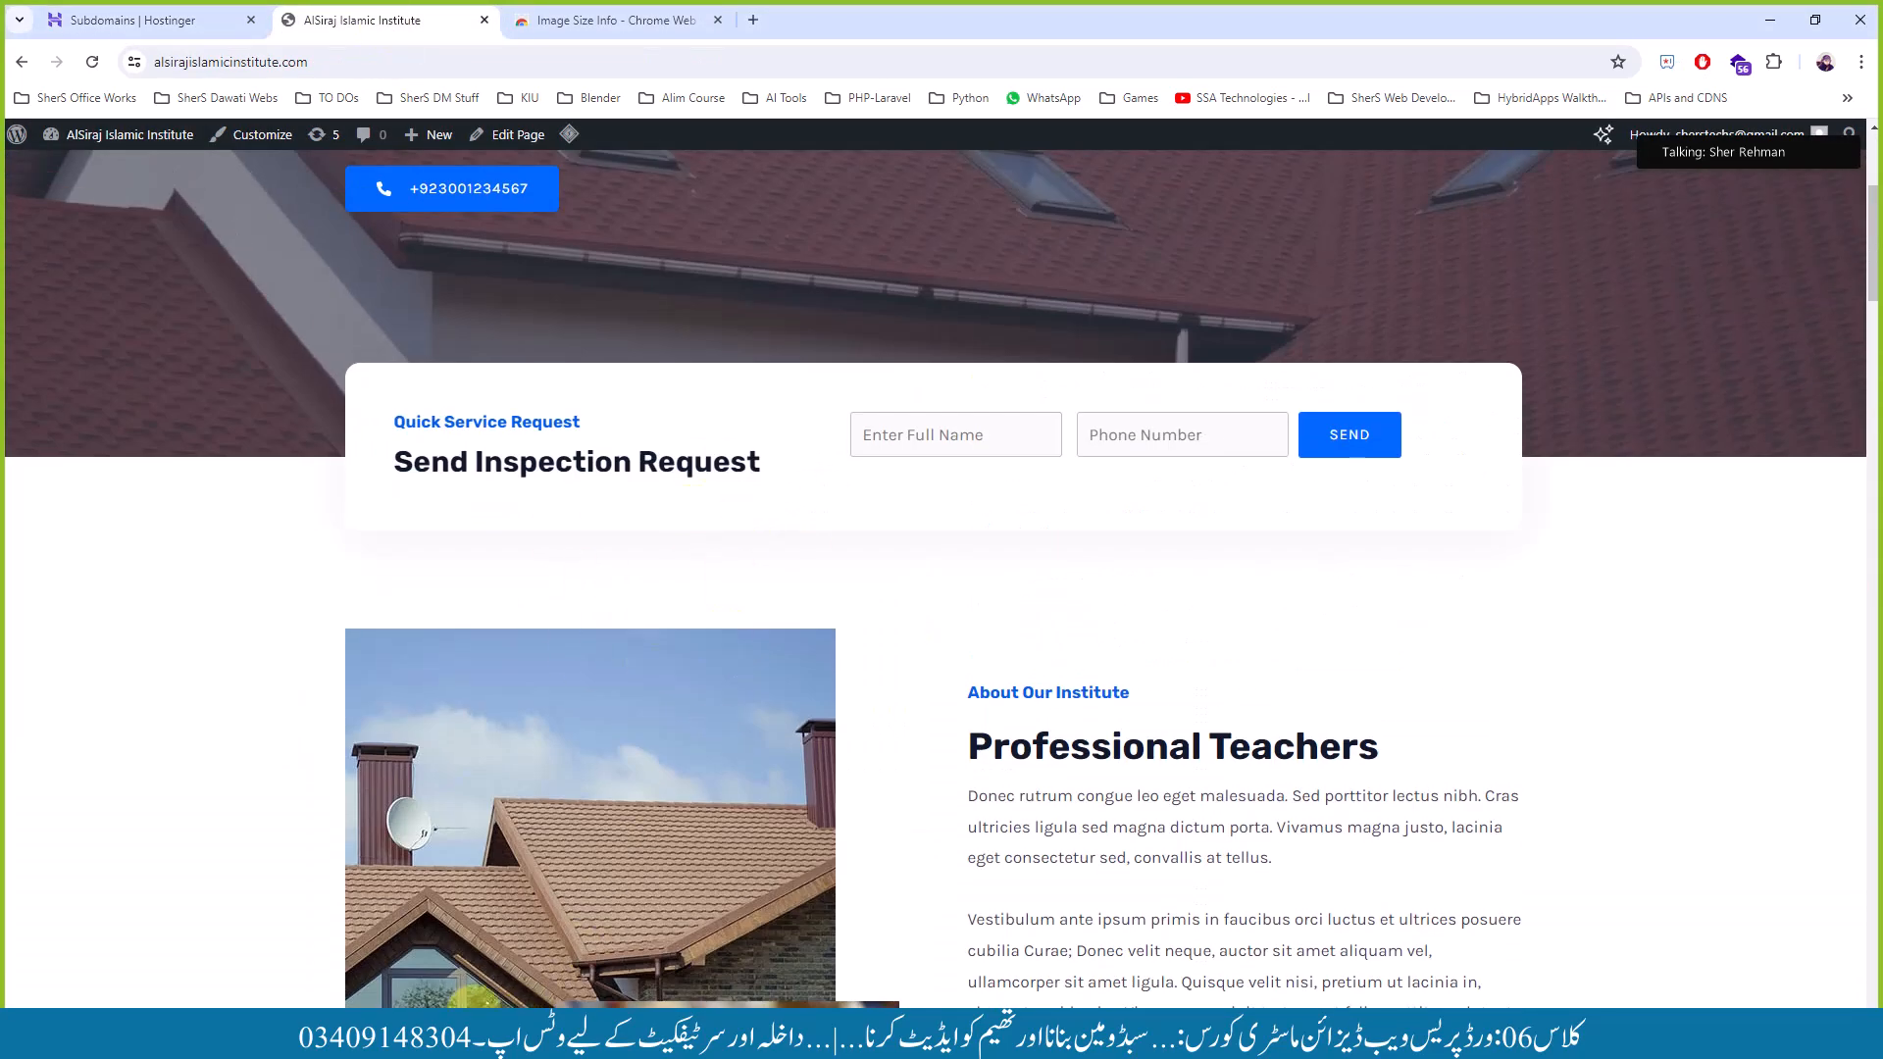
mouse_move(457, 1037)
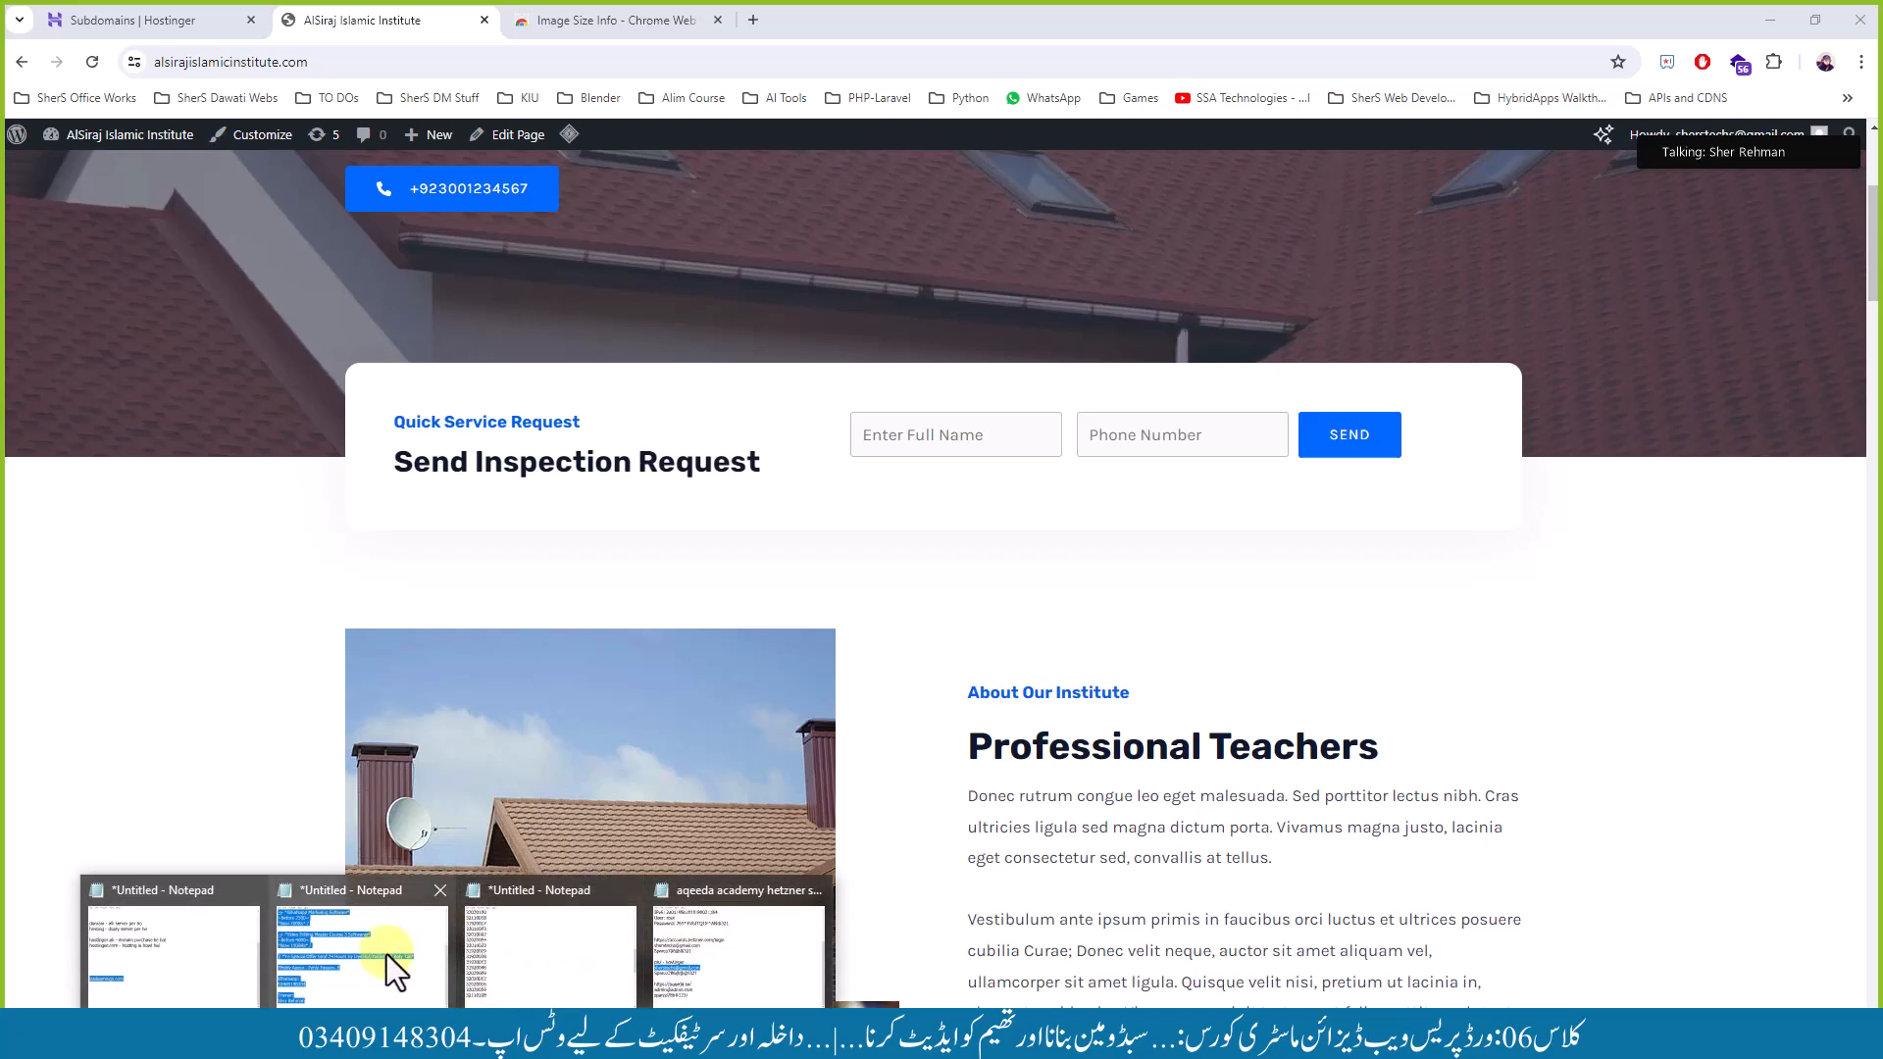
left_click(176, 975)
left_click(761, 592)
left_click_drag(839, 592, 639, 600)
key("ctrl+c")
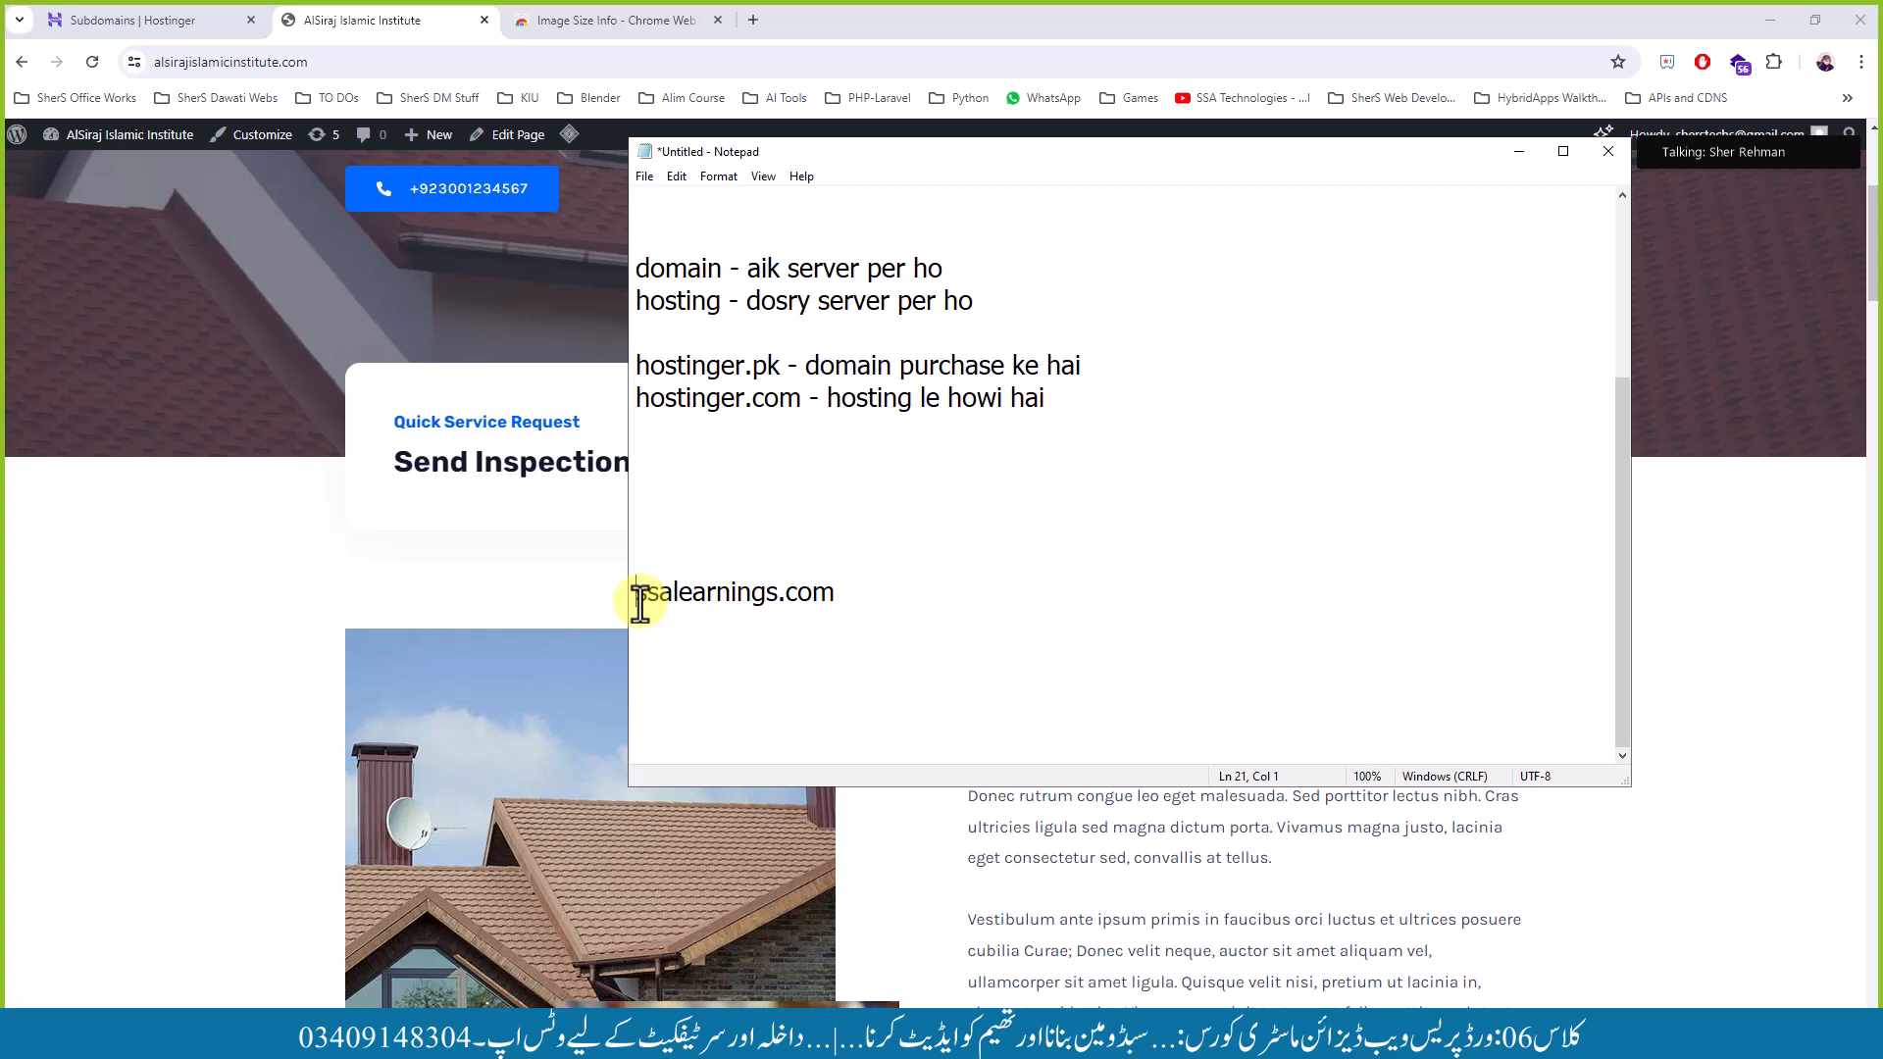
left_click_drag(829, 591, 641, 601)
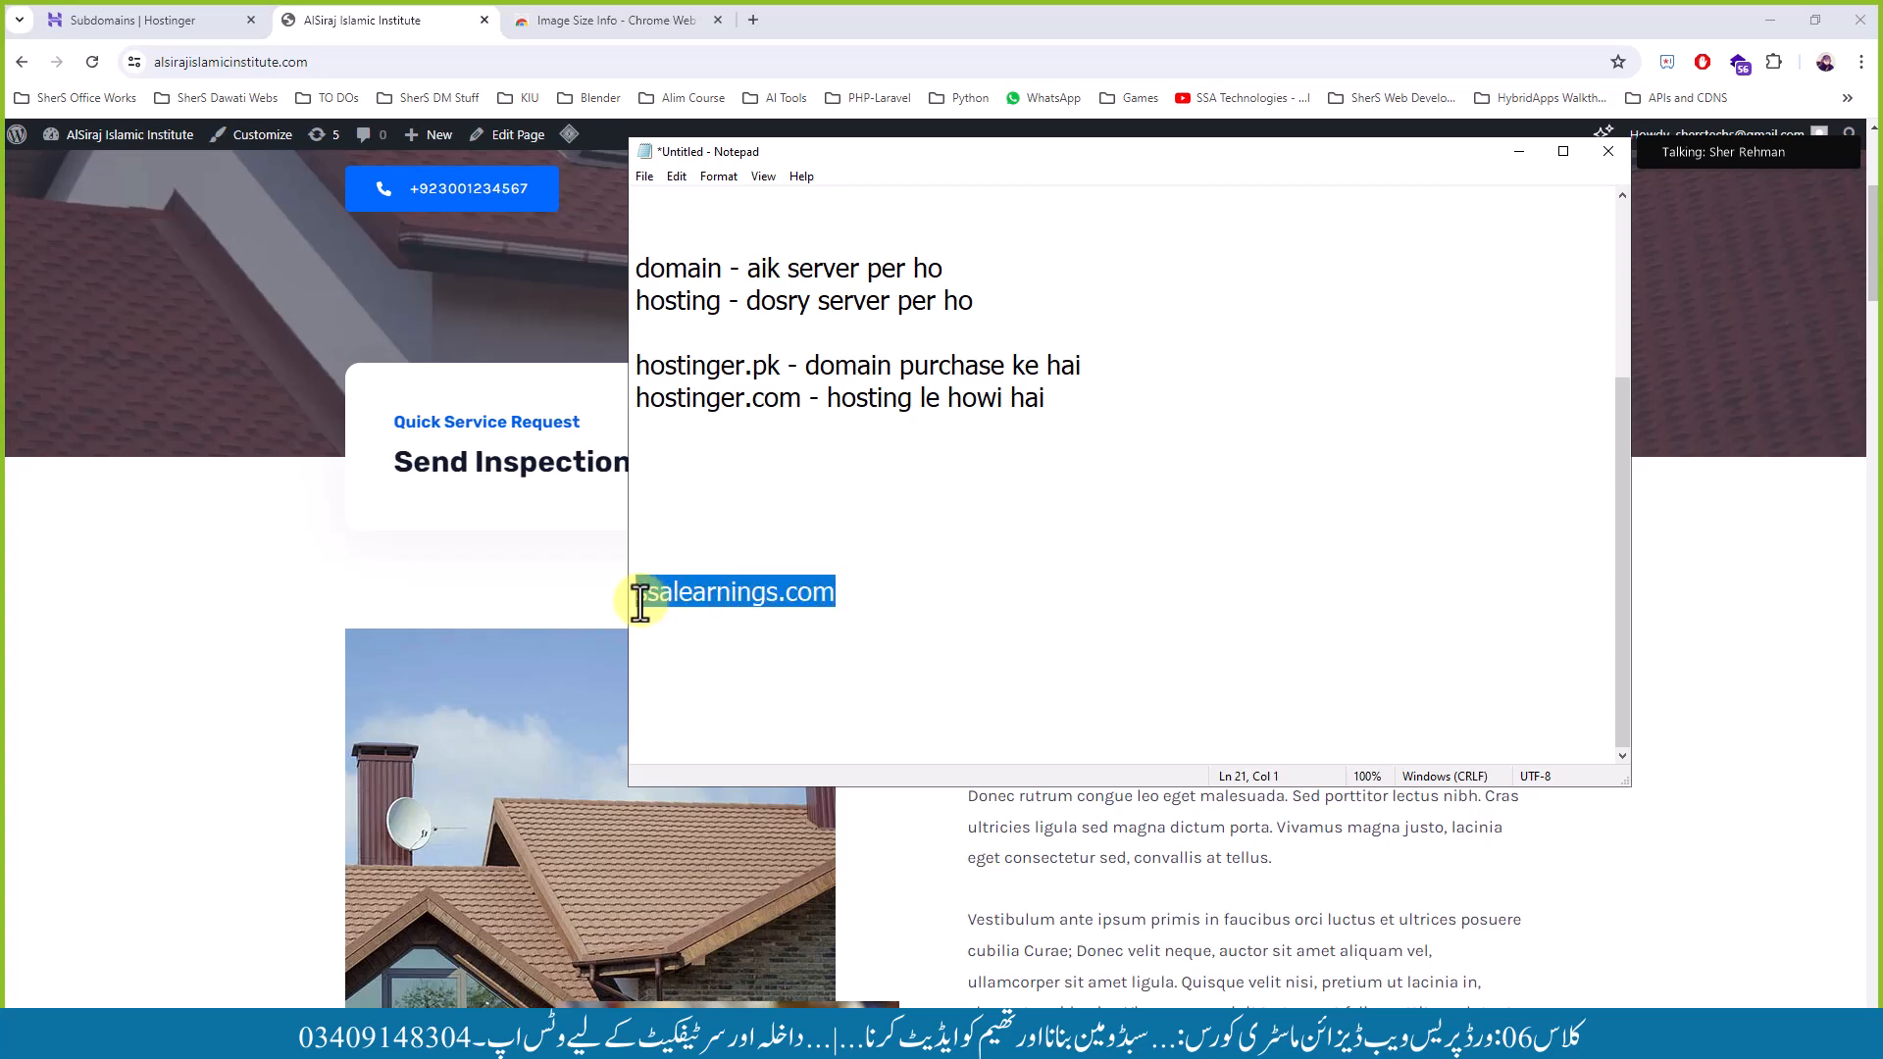
left_click(637, 600)
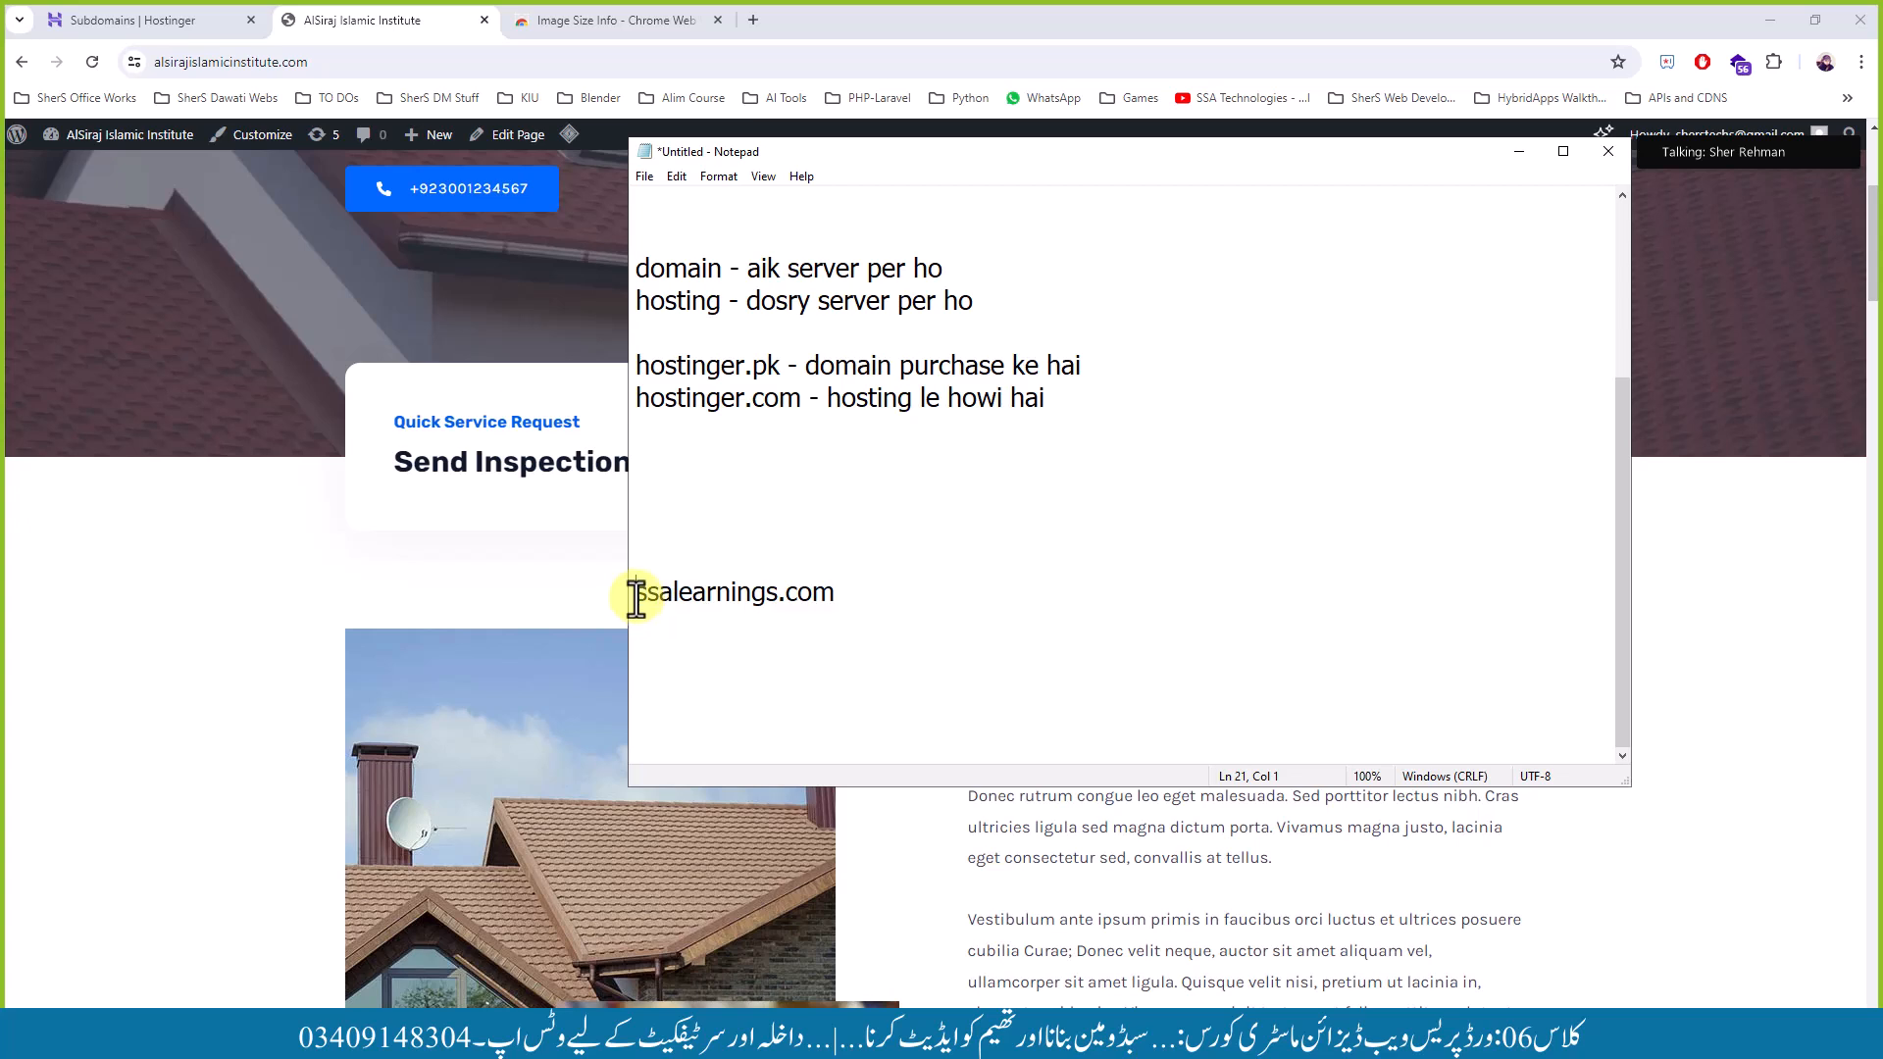
Try lms, cat and book as prefixes, settling on chair.ssalearnings.com.
type("lms.")
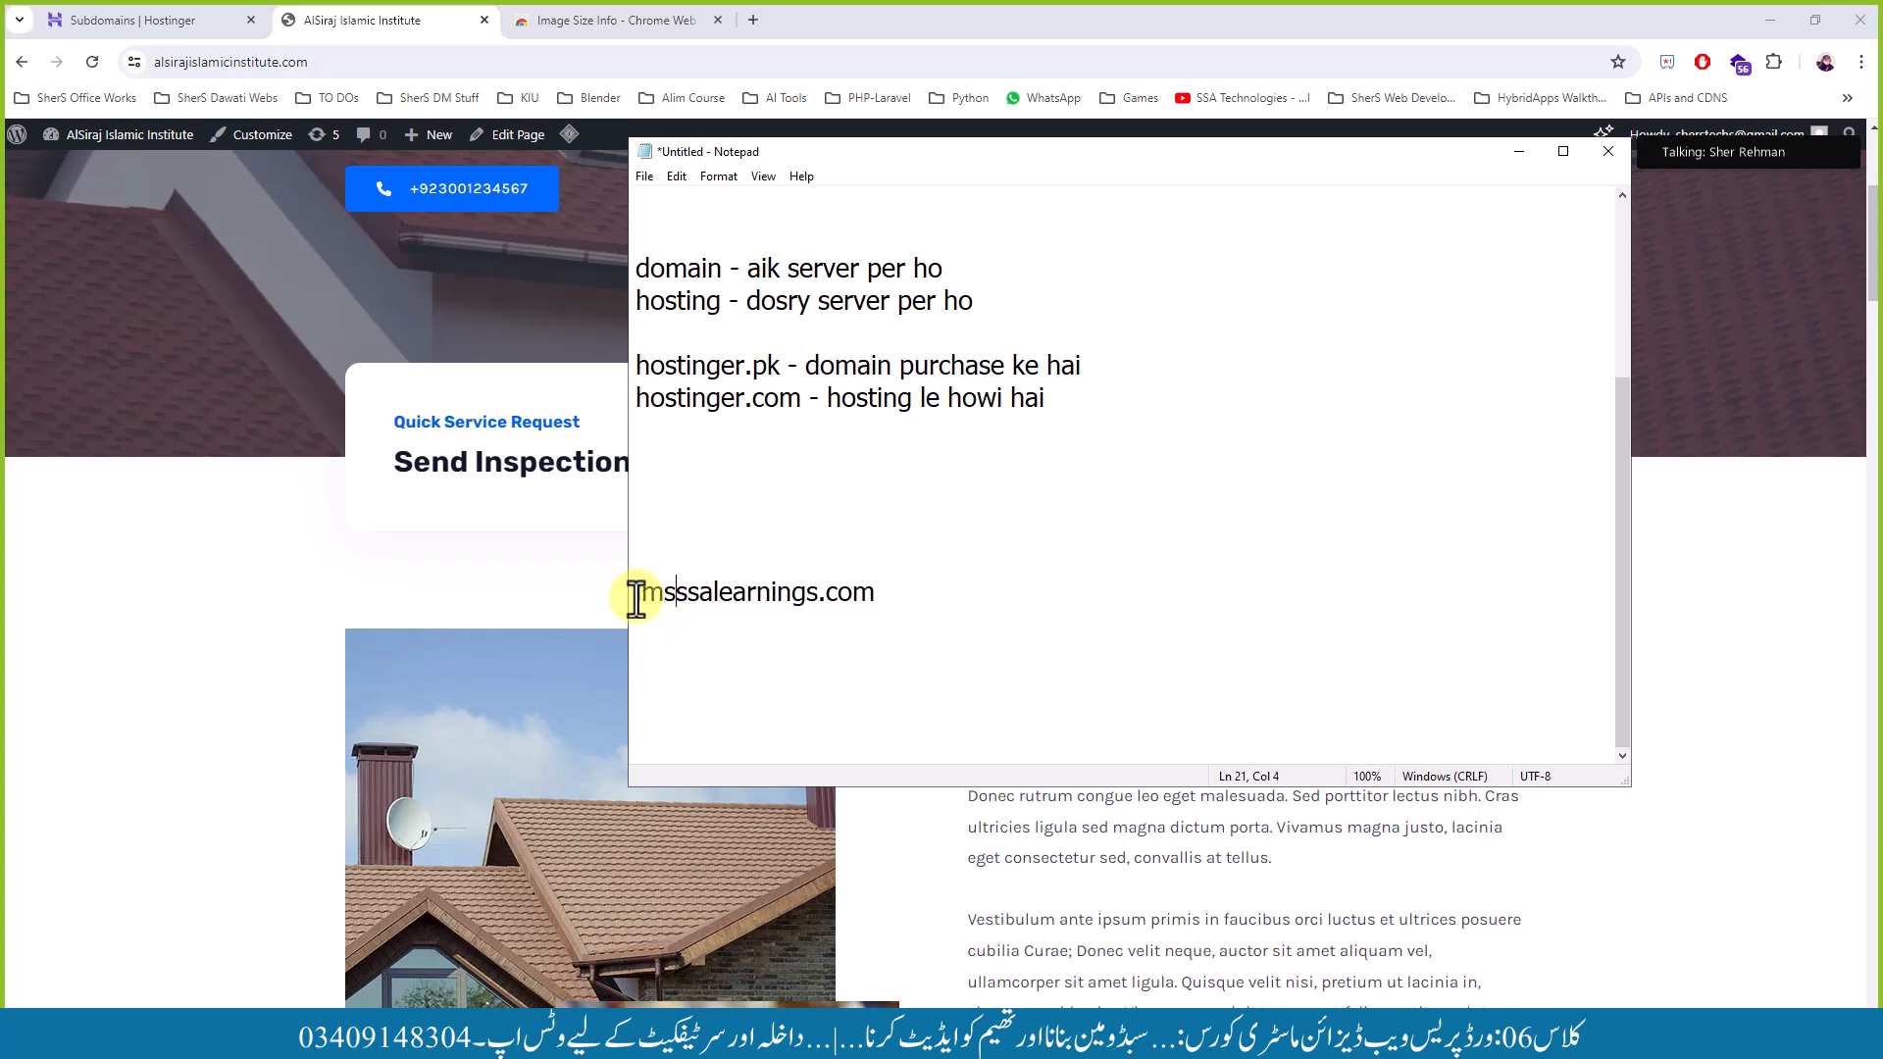
left_click_drag(648, 592, 617, 588)
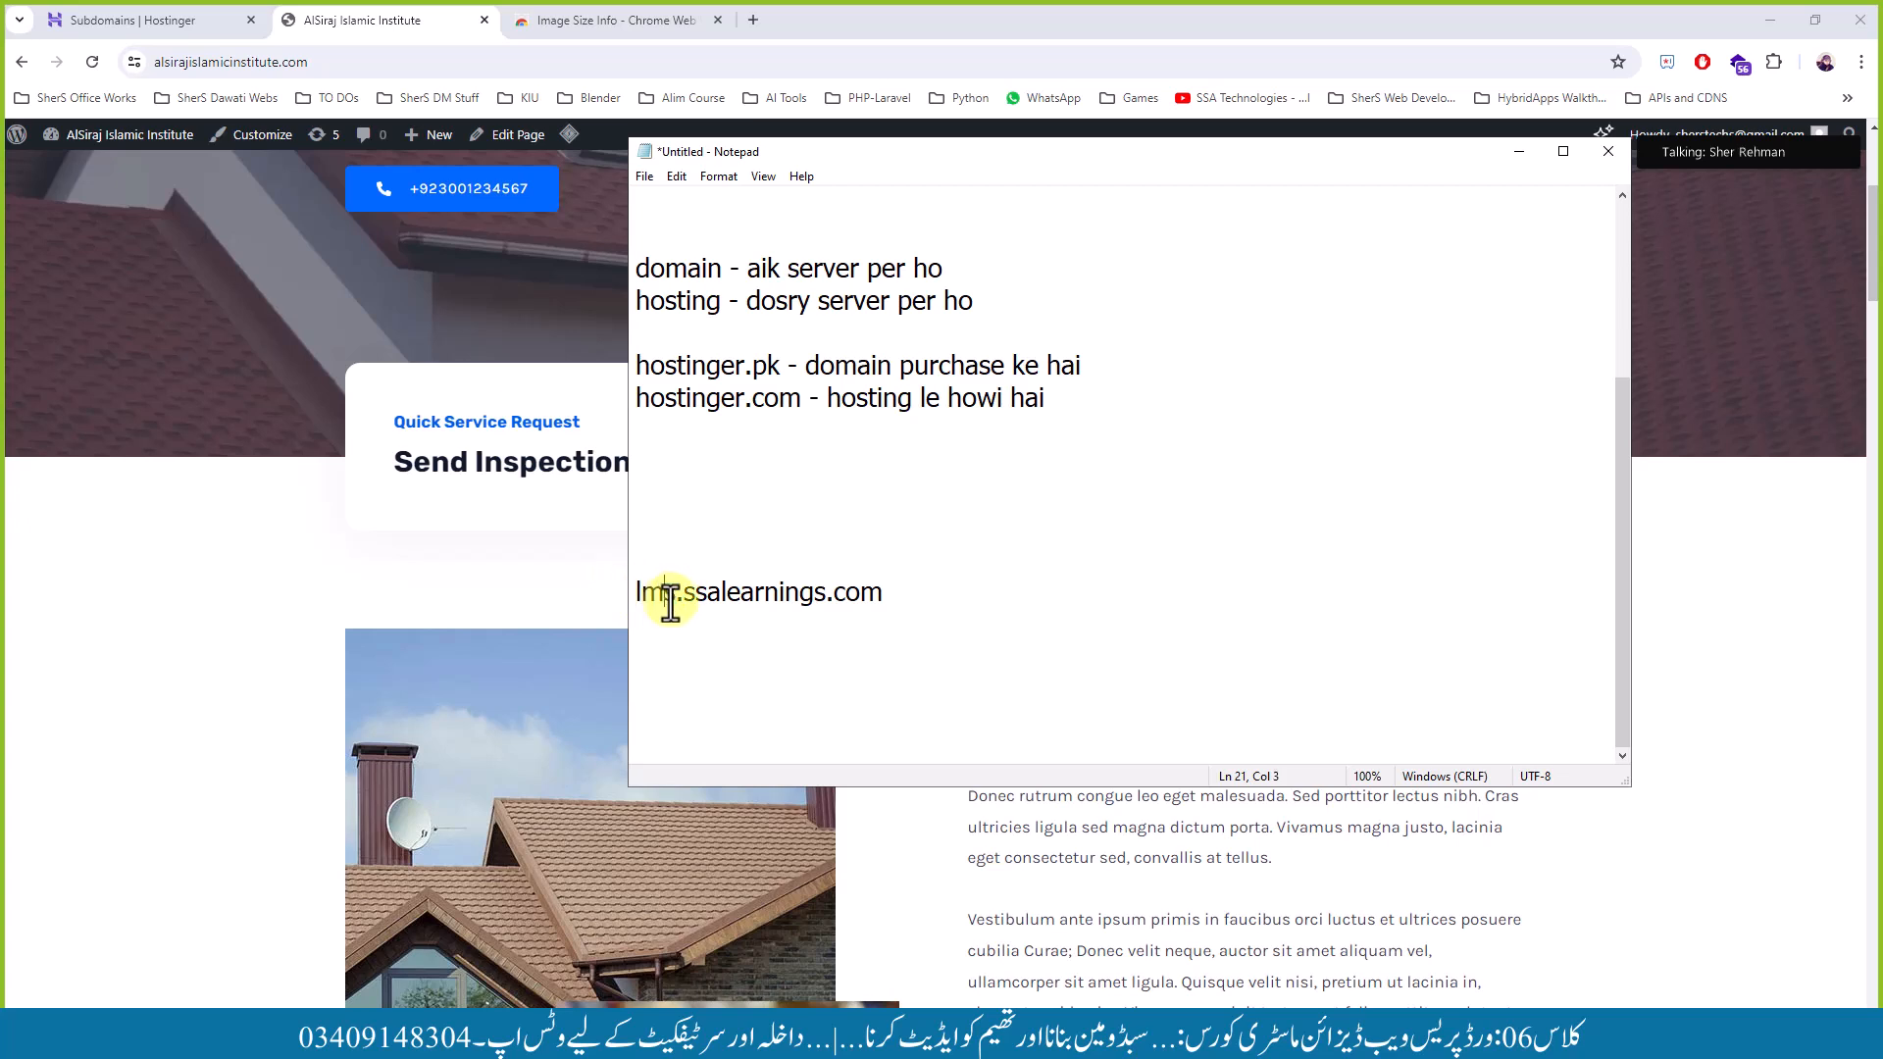
type("cat")
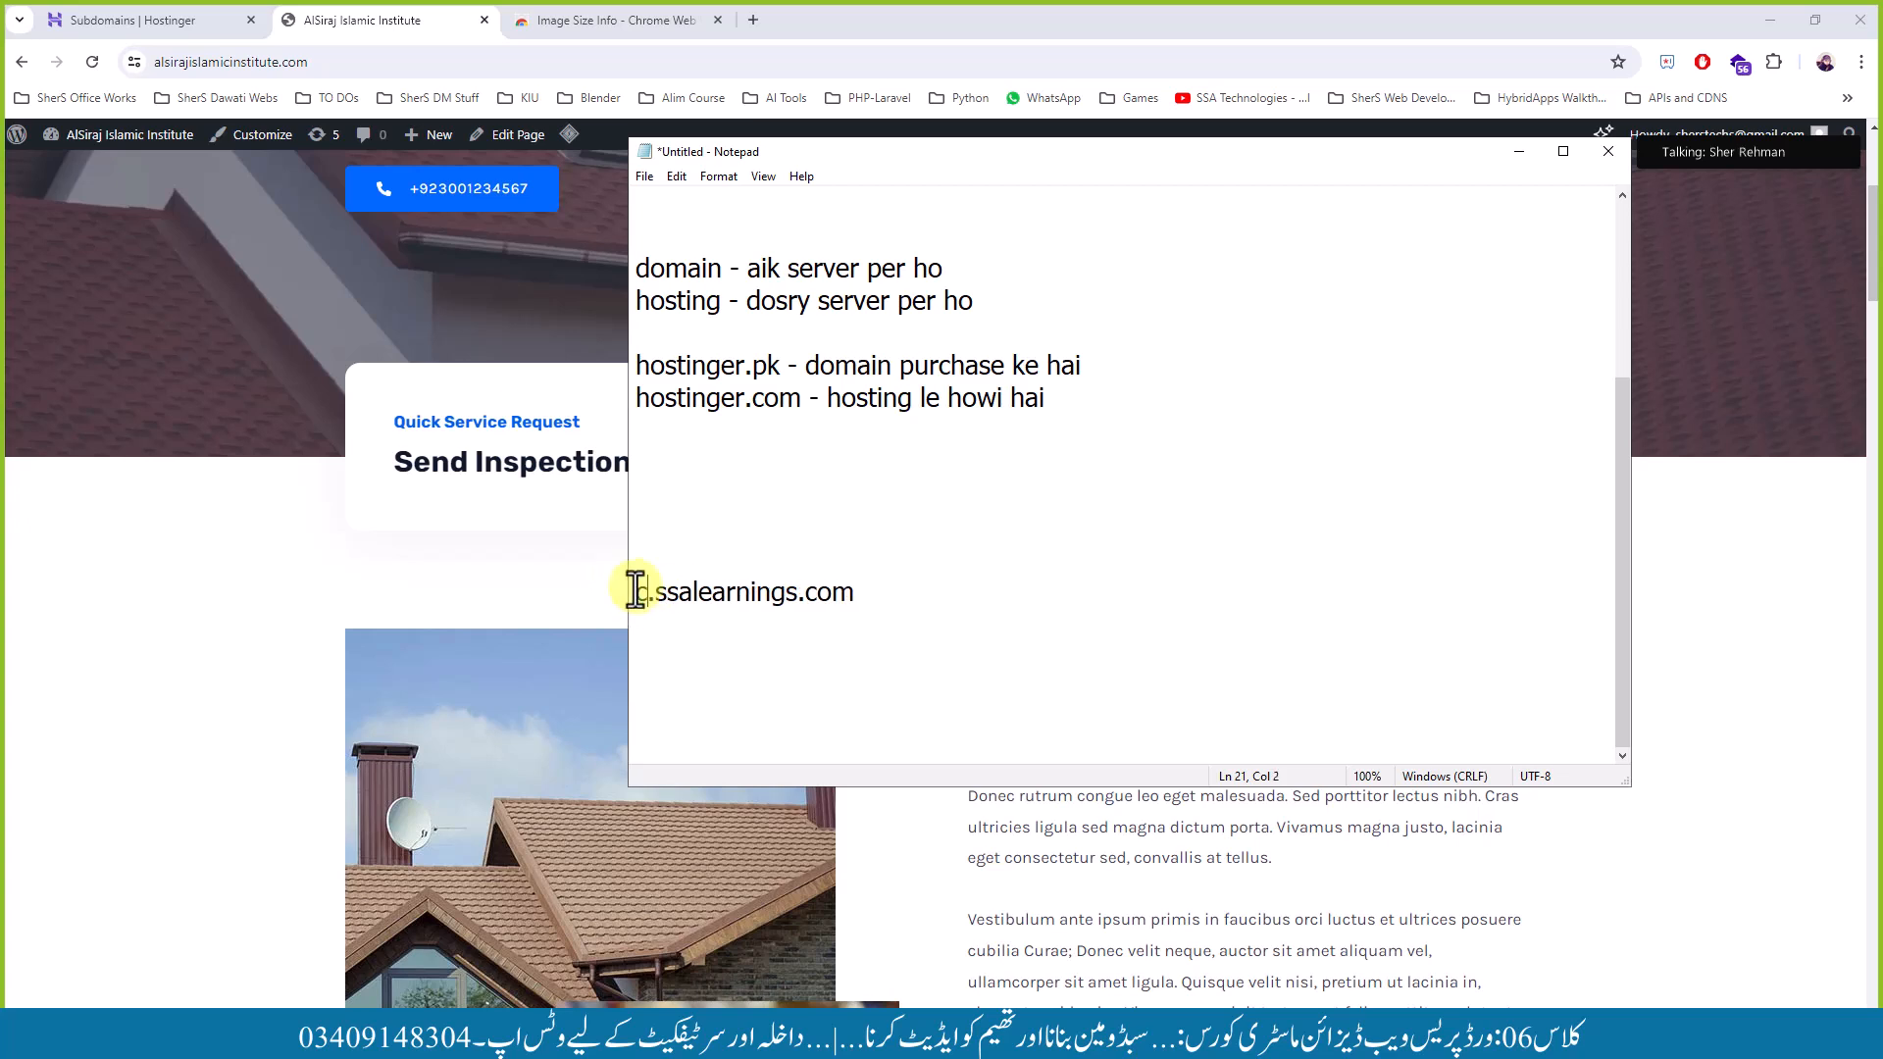
key("BackSpace")
key("BackSpace")
key("BackSpace")
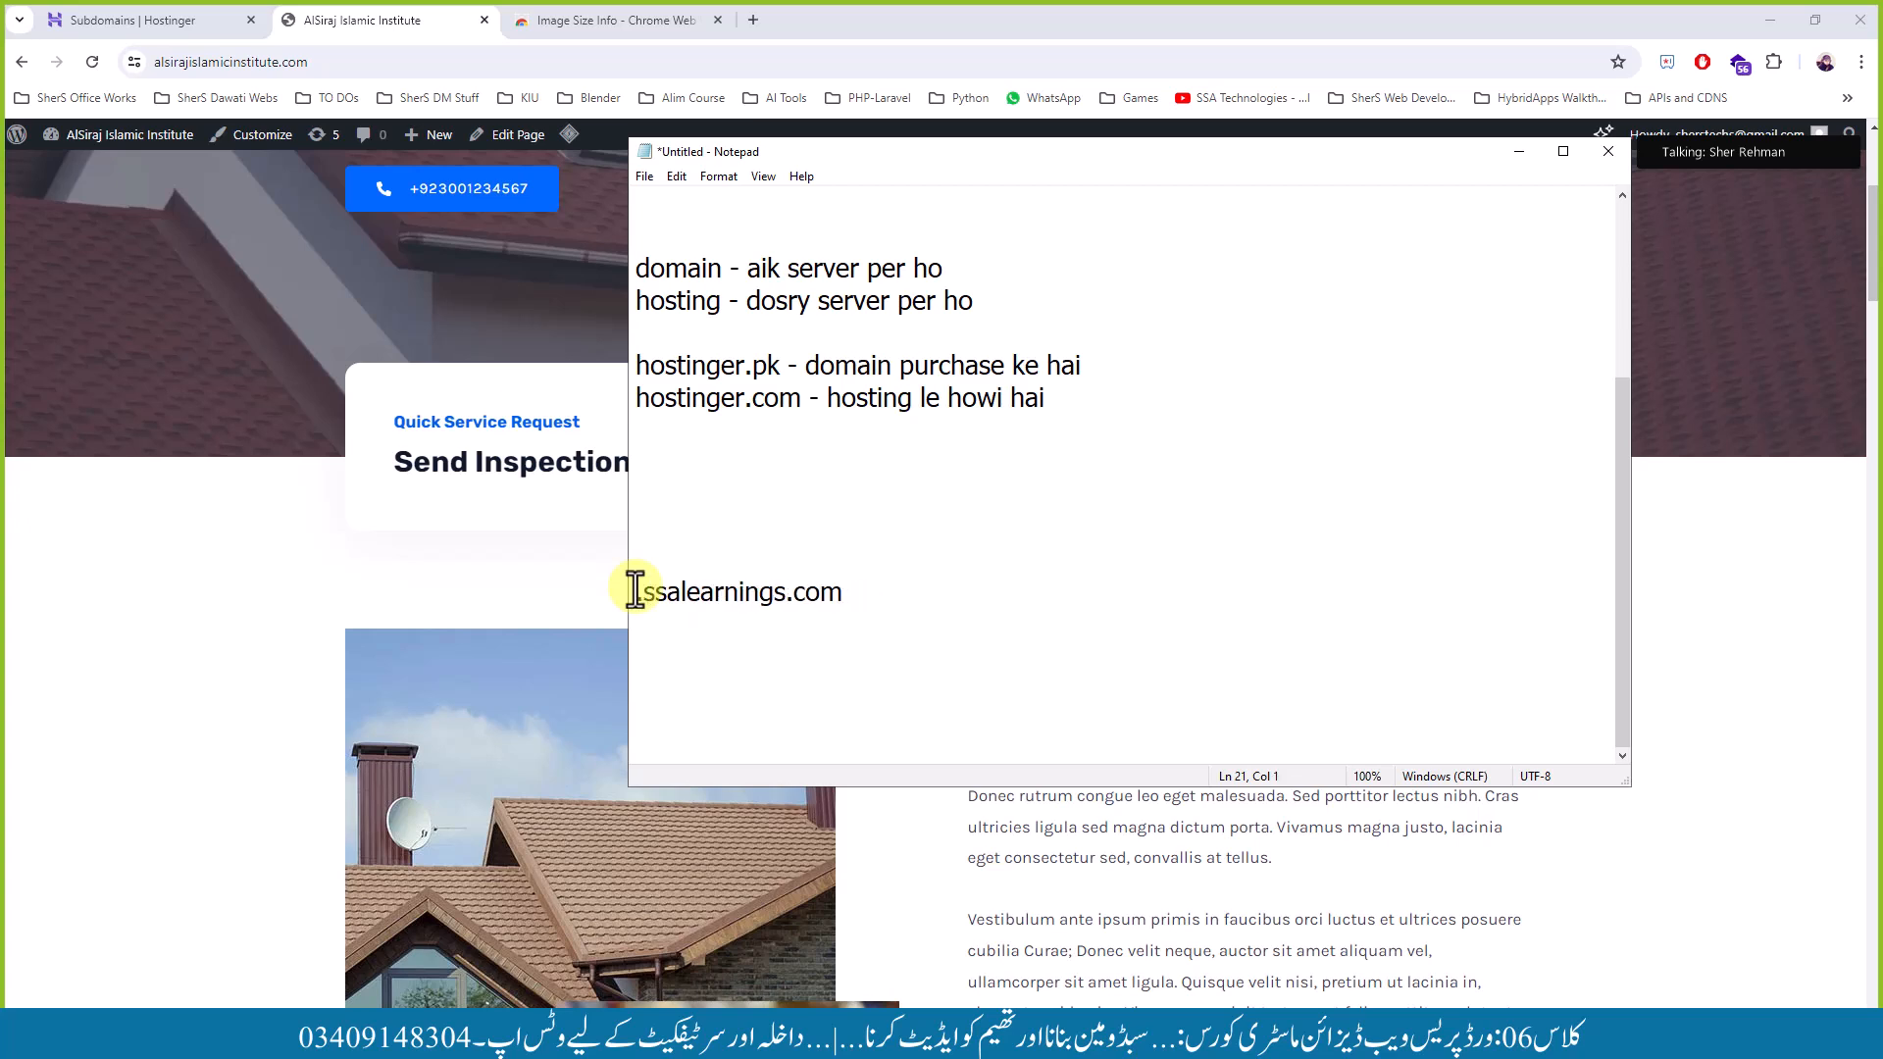
type("book")
key("BackSpace")
key("BackSpace")
key("BackSpace")
key("BackSpace")
type("chair.")
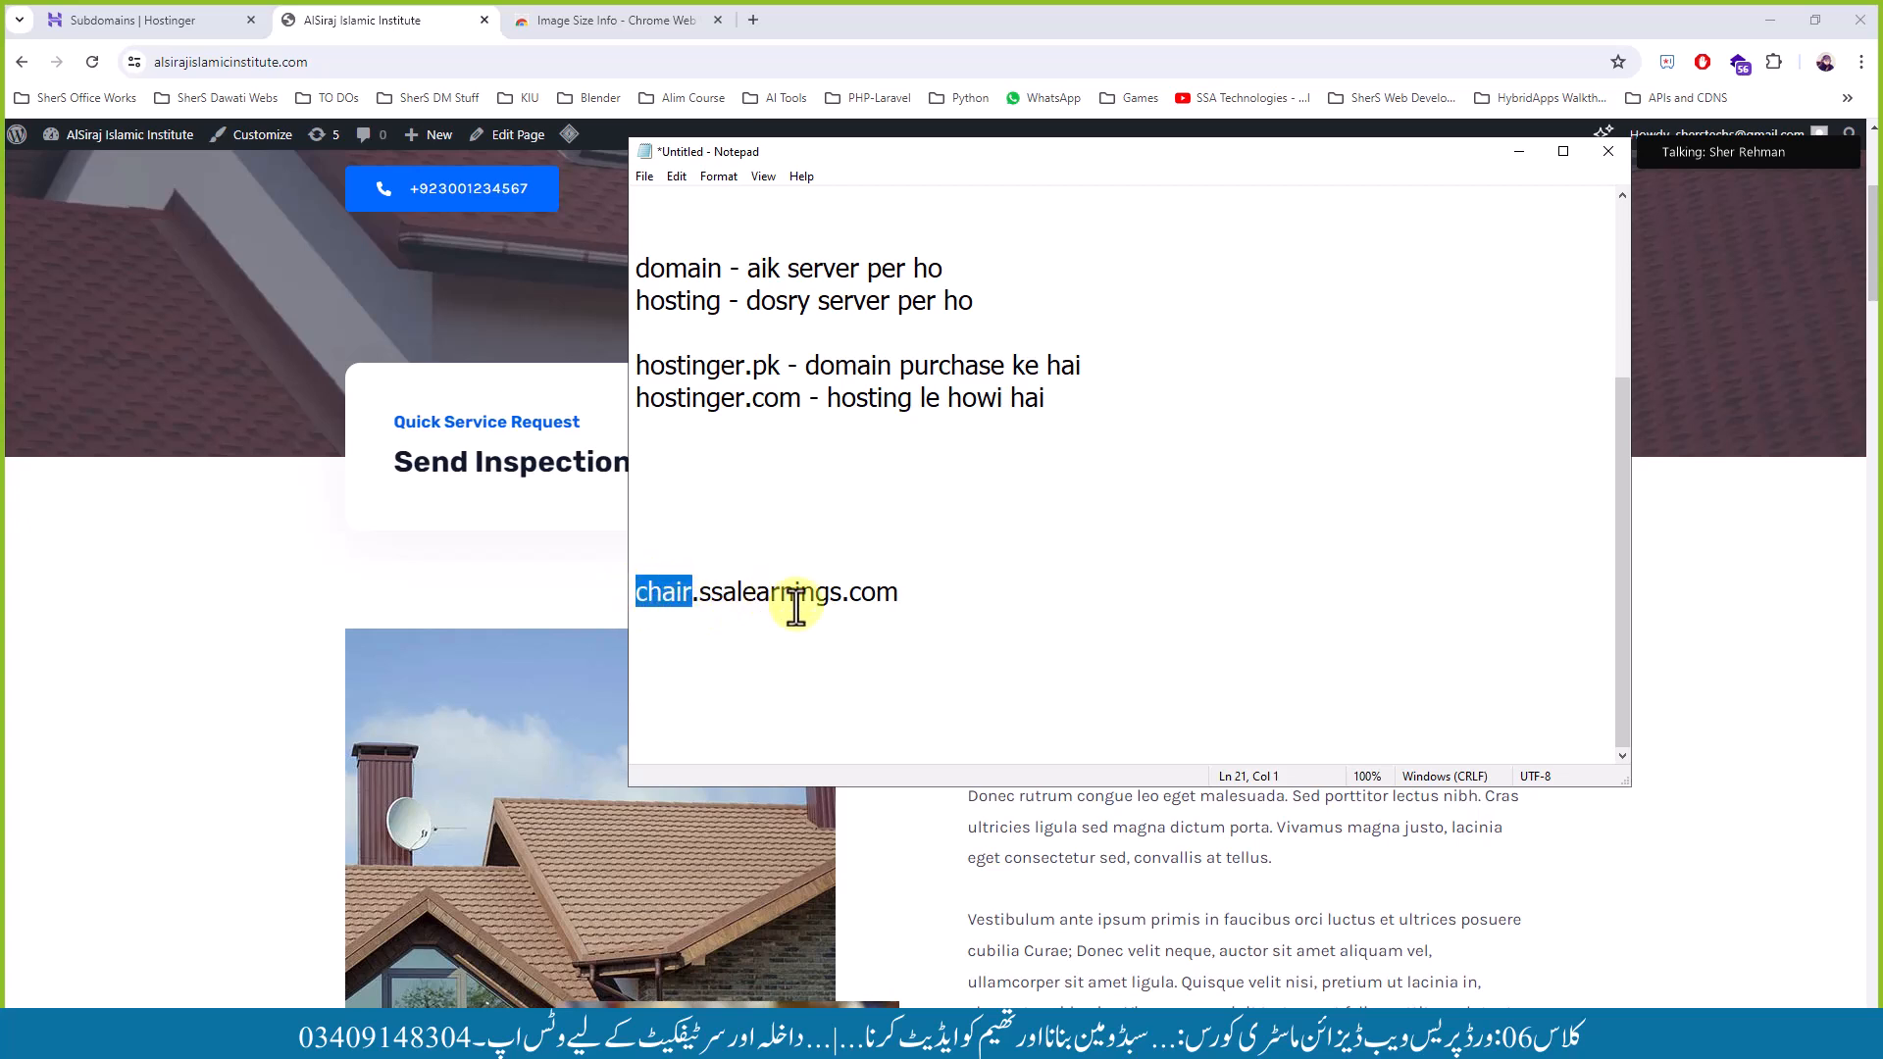
left_click(694, 600)
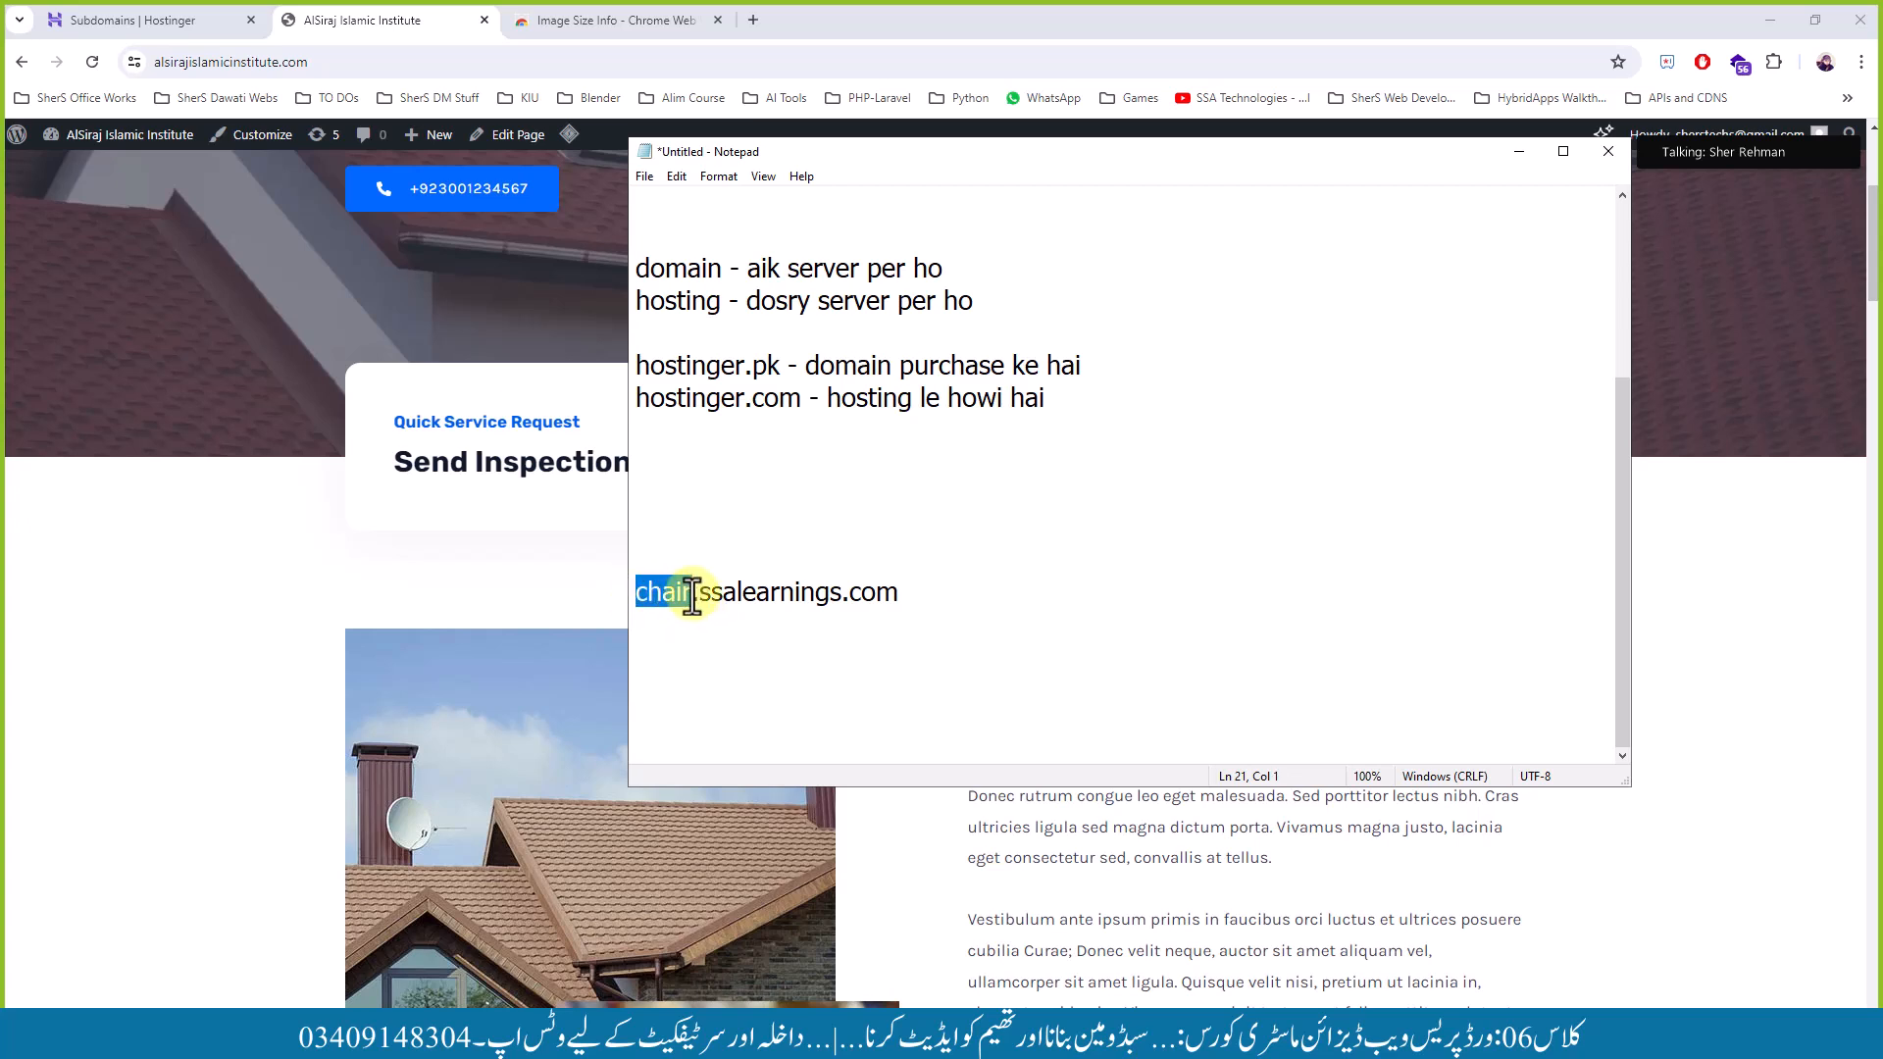
left_click_drag(640, 592, 708, 594)
Paste ssalearnings.com on the new line 22 and retype the subdomain line above it.
left_click(691, 639)
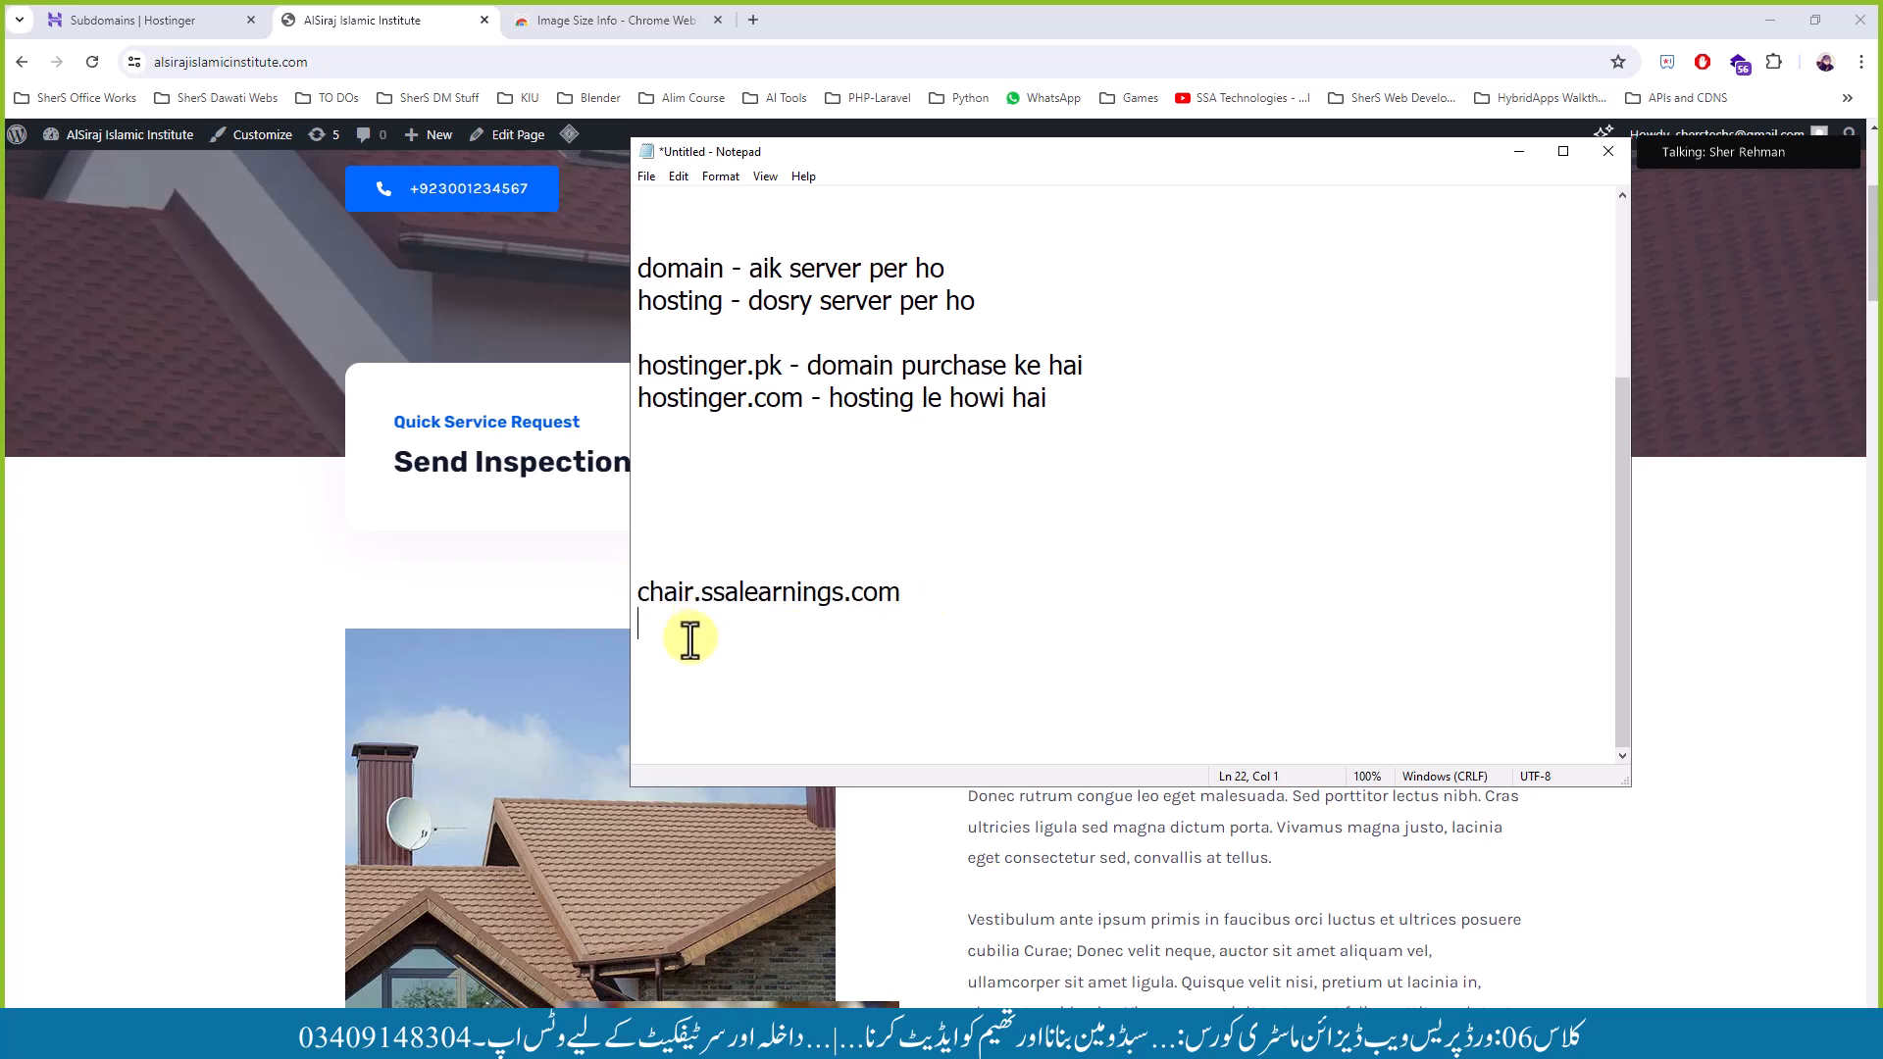
key("ctrl+v")
left_click_drag(903, 592, 645, 592)
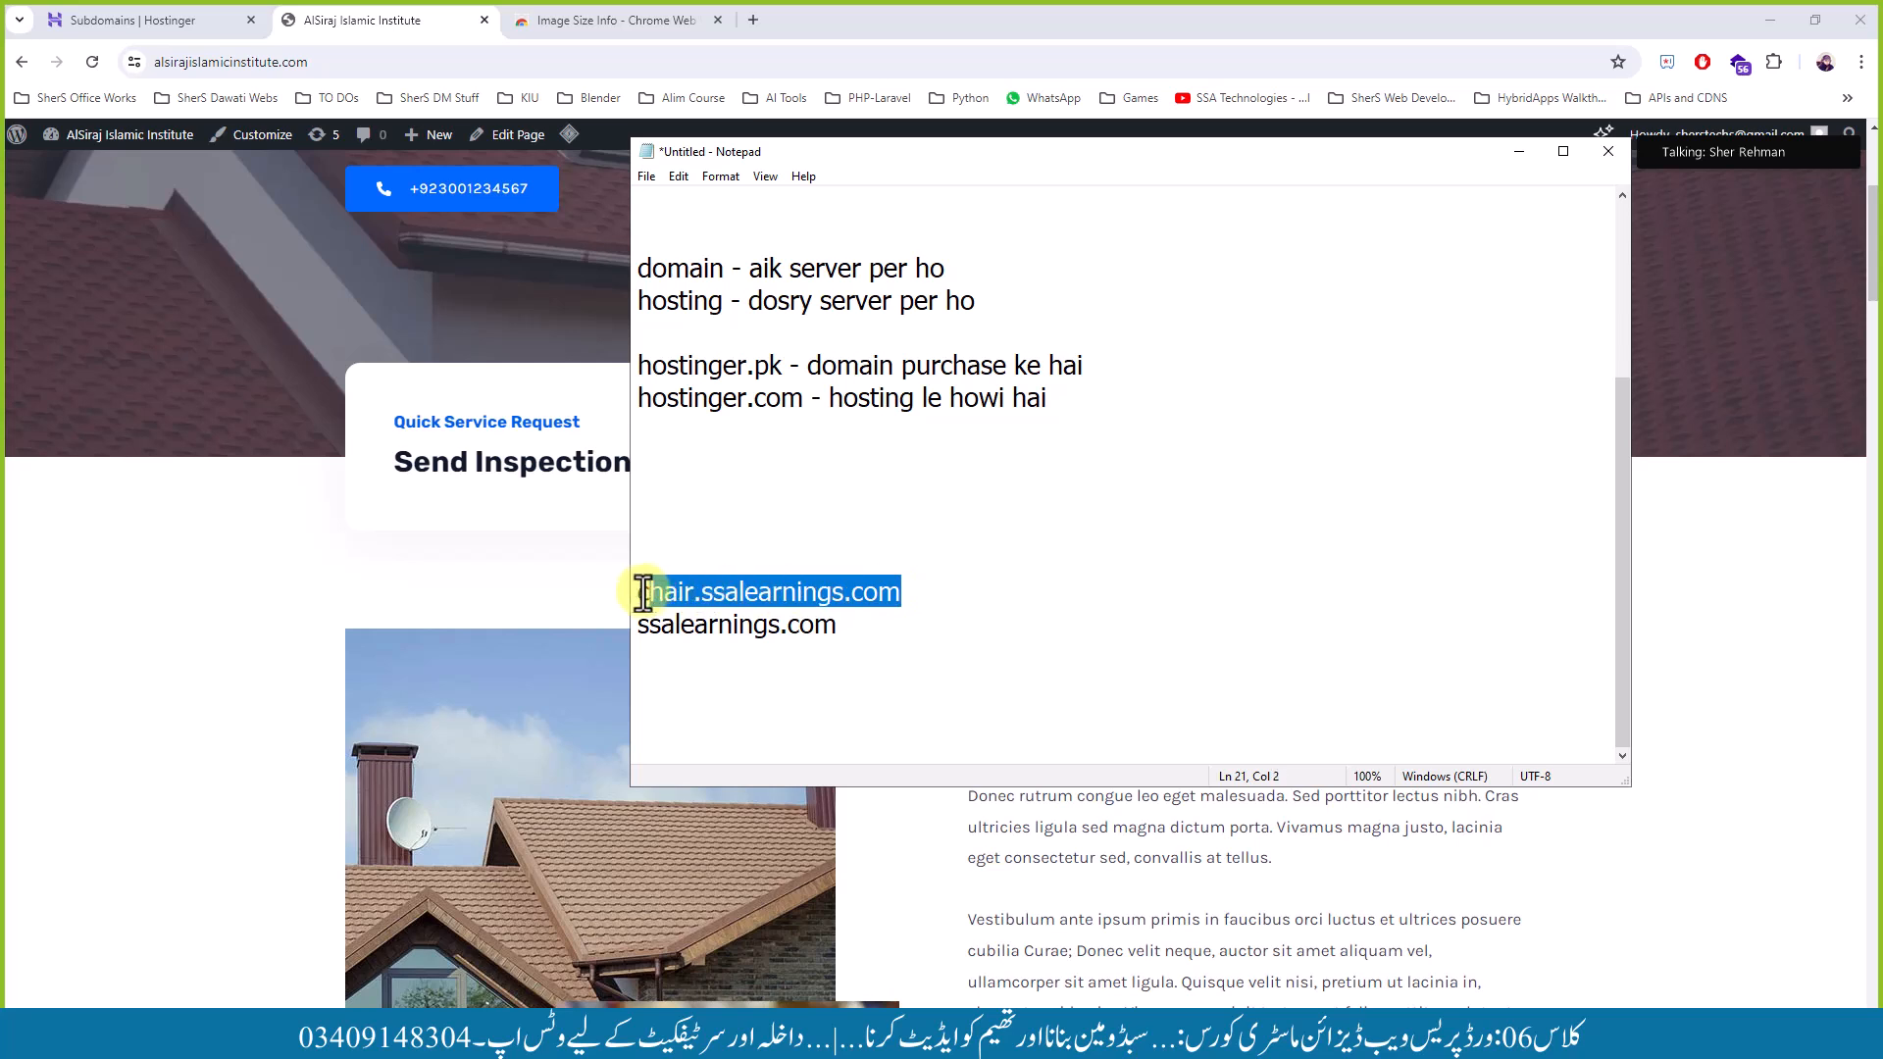
left_click(658, 622)
left_click(747, 624)
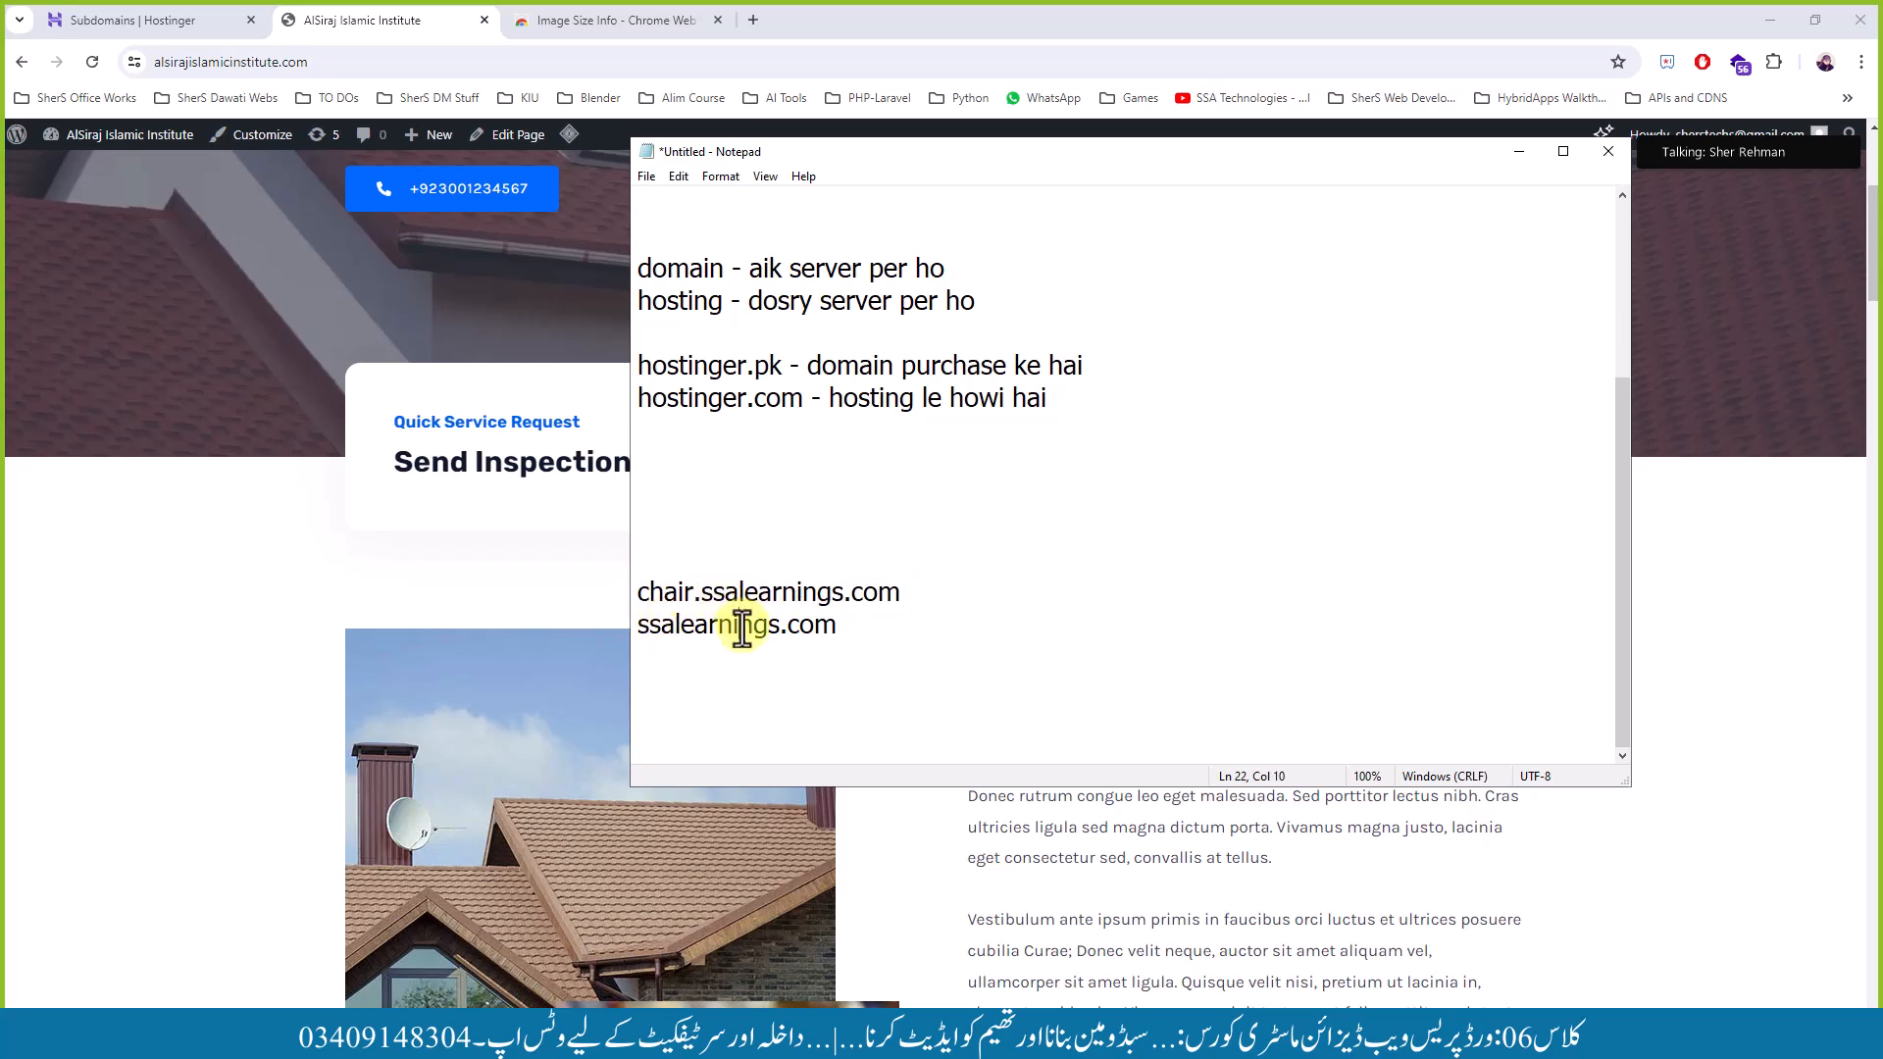
left_click_drag(638, 591, 848, 592)
type("dns")
Tidy the plain ssalearnings.com line, removing a stray dot before the domain.
left_click(643, 592)
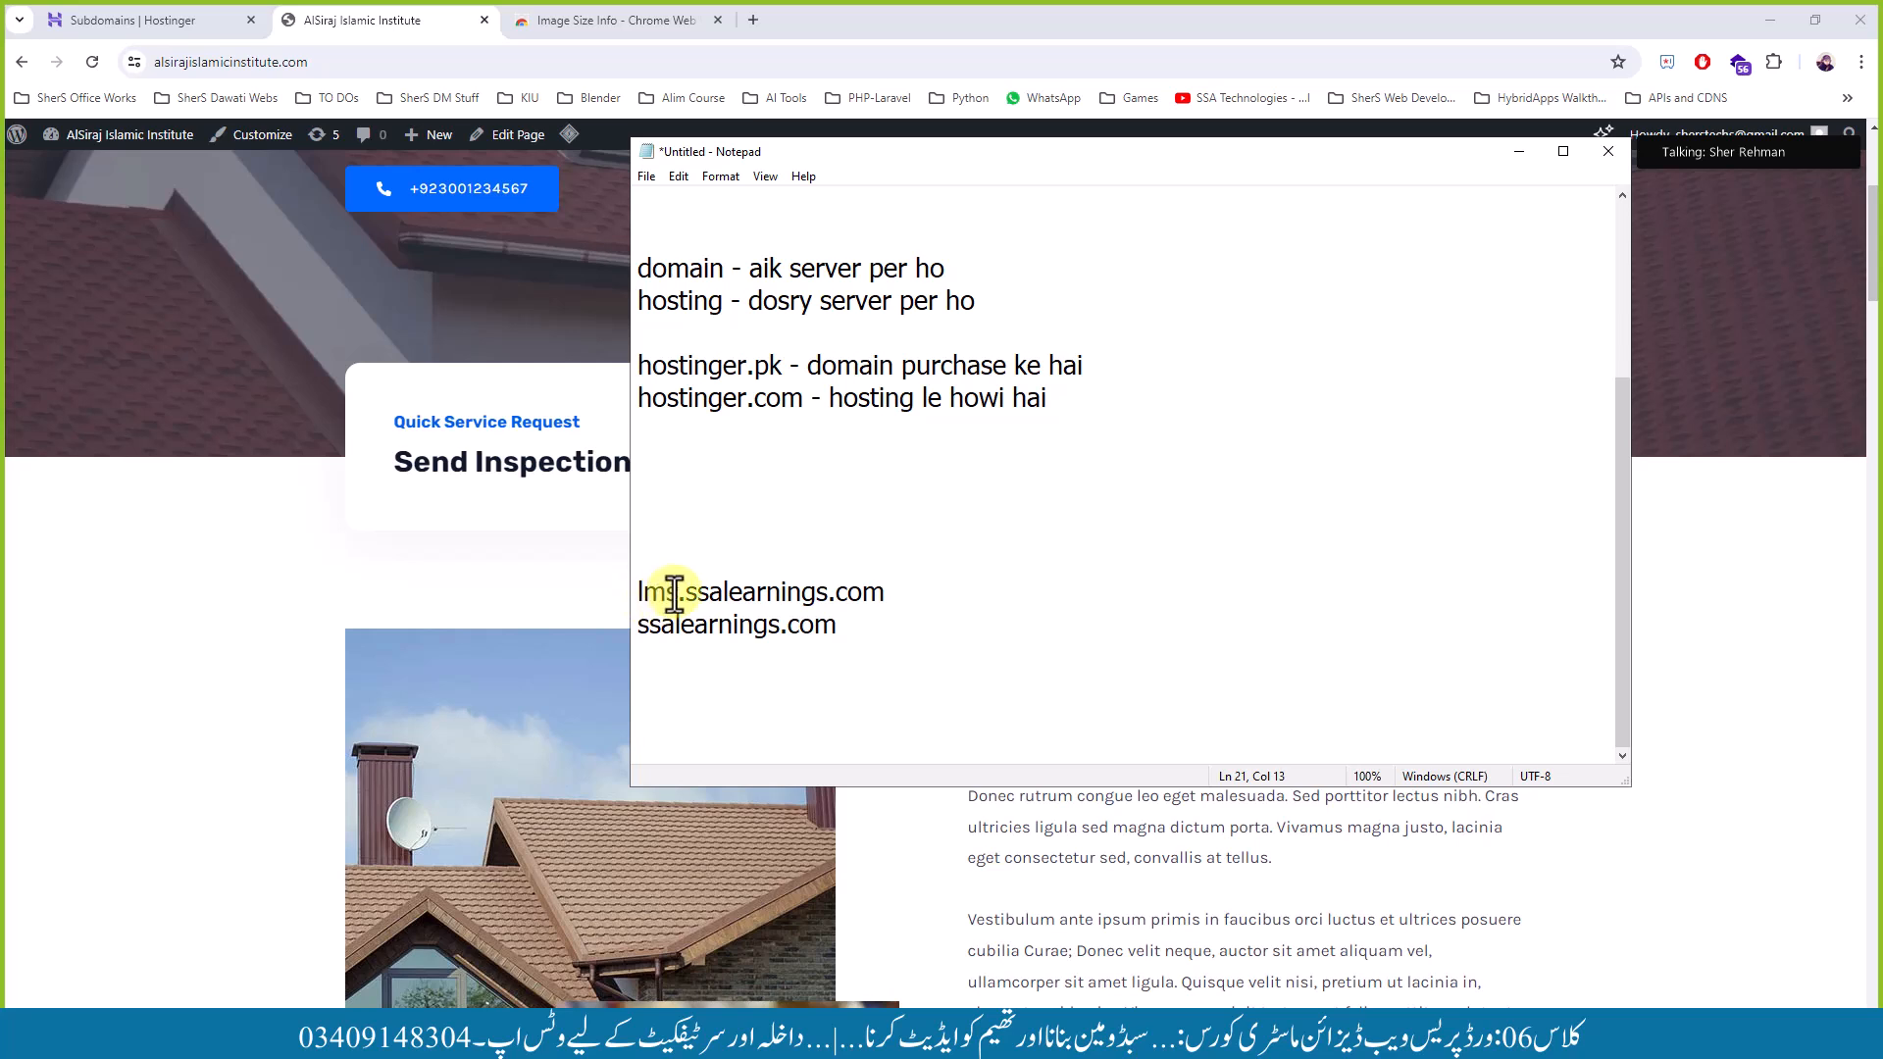
left_click_drag(638, 592, 755, 619)
left_click(760, 594)
left_click(740, 623)
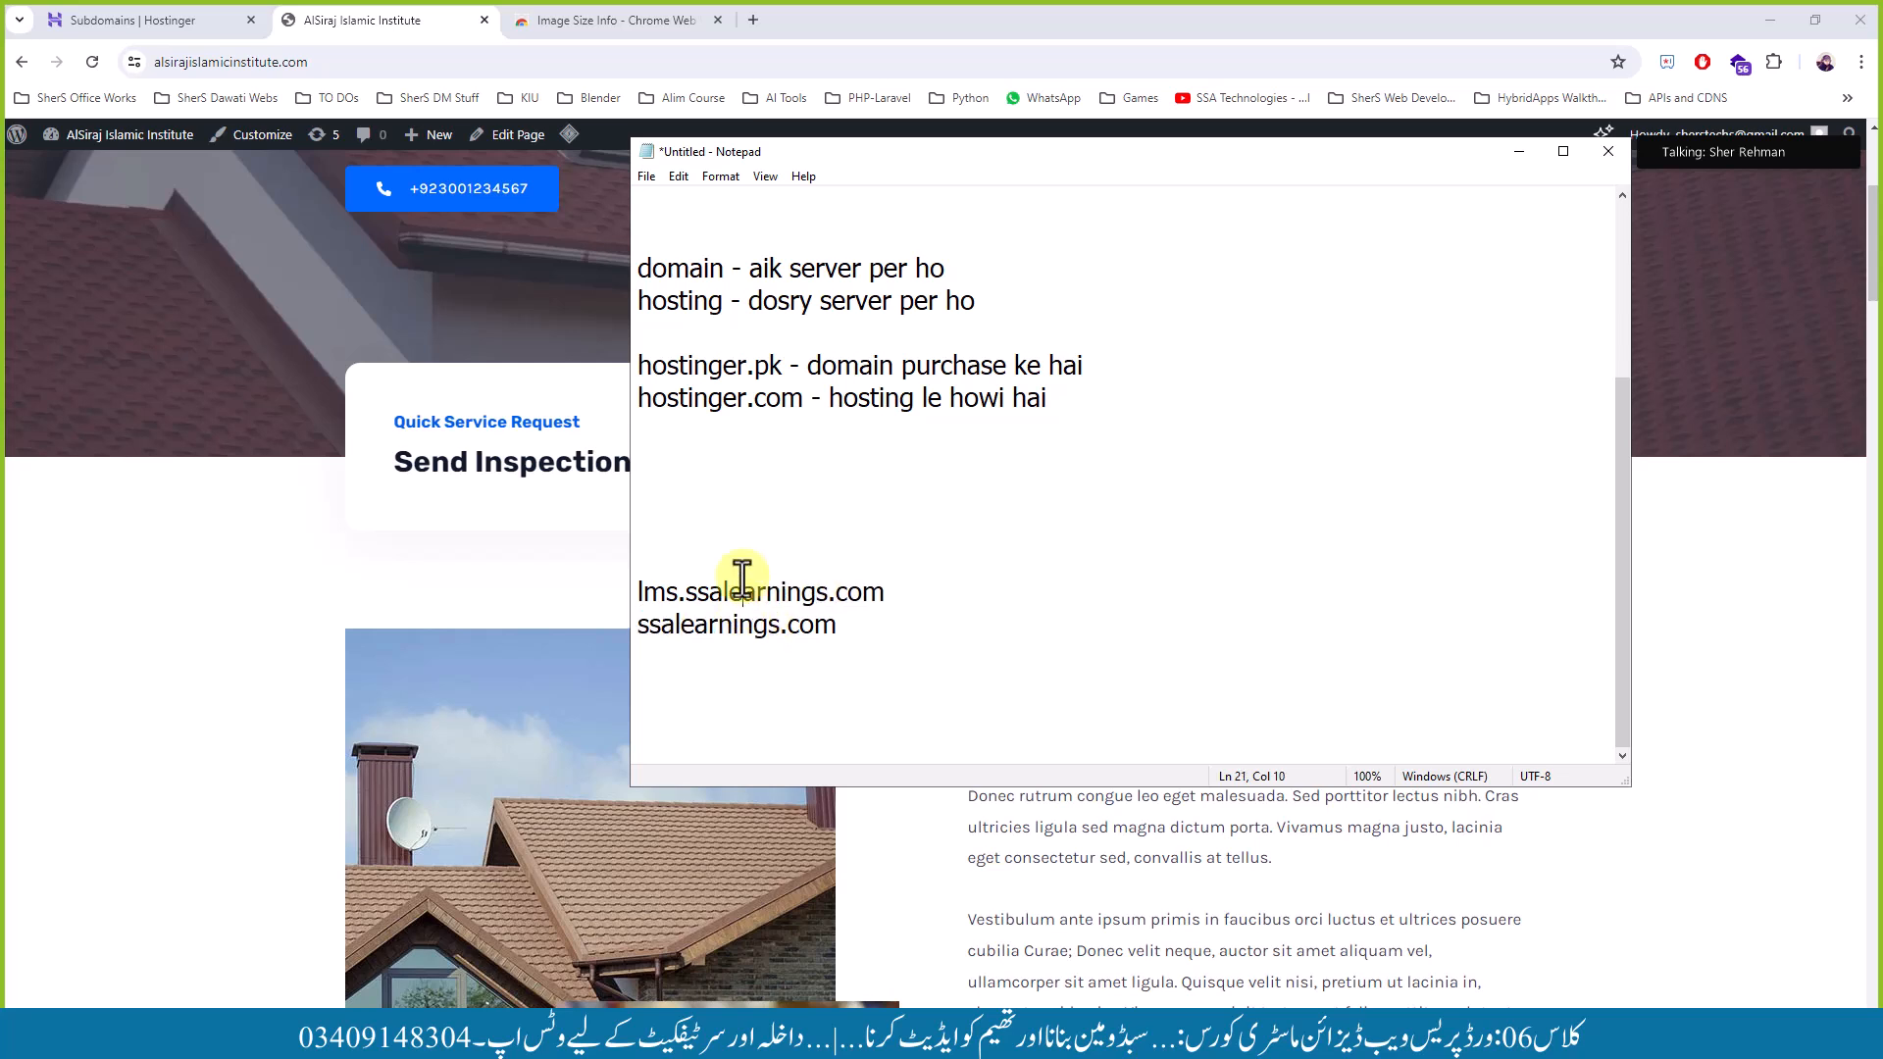
left_click(639, 624)
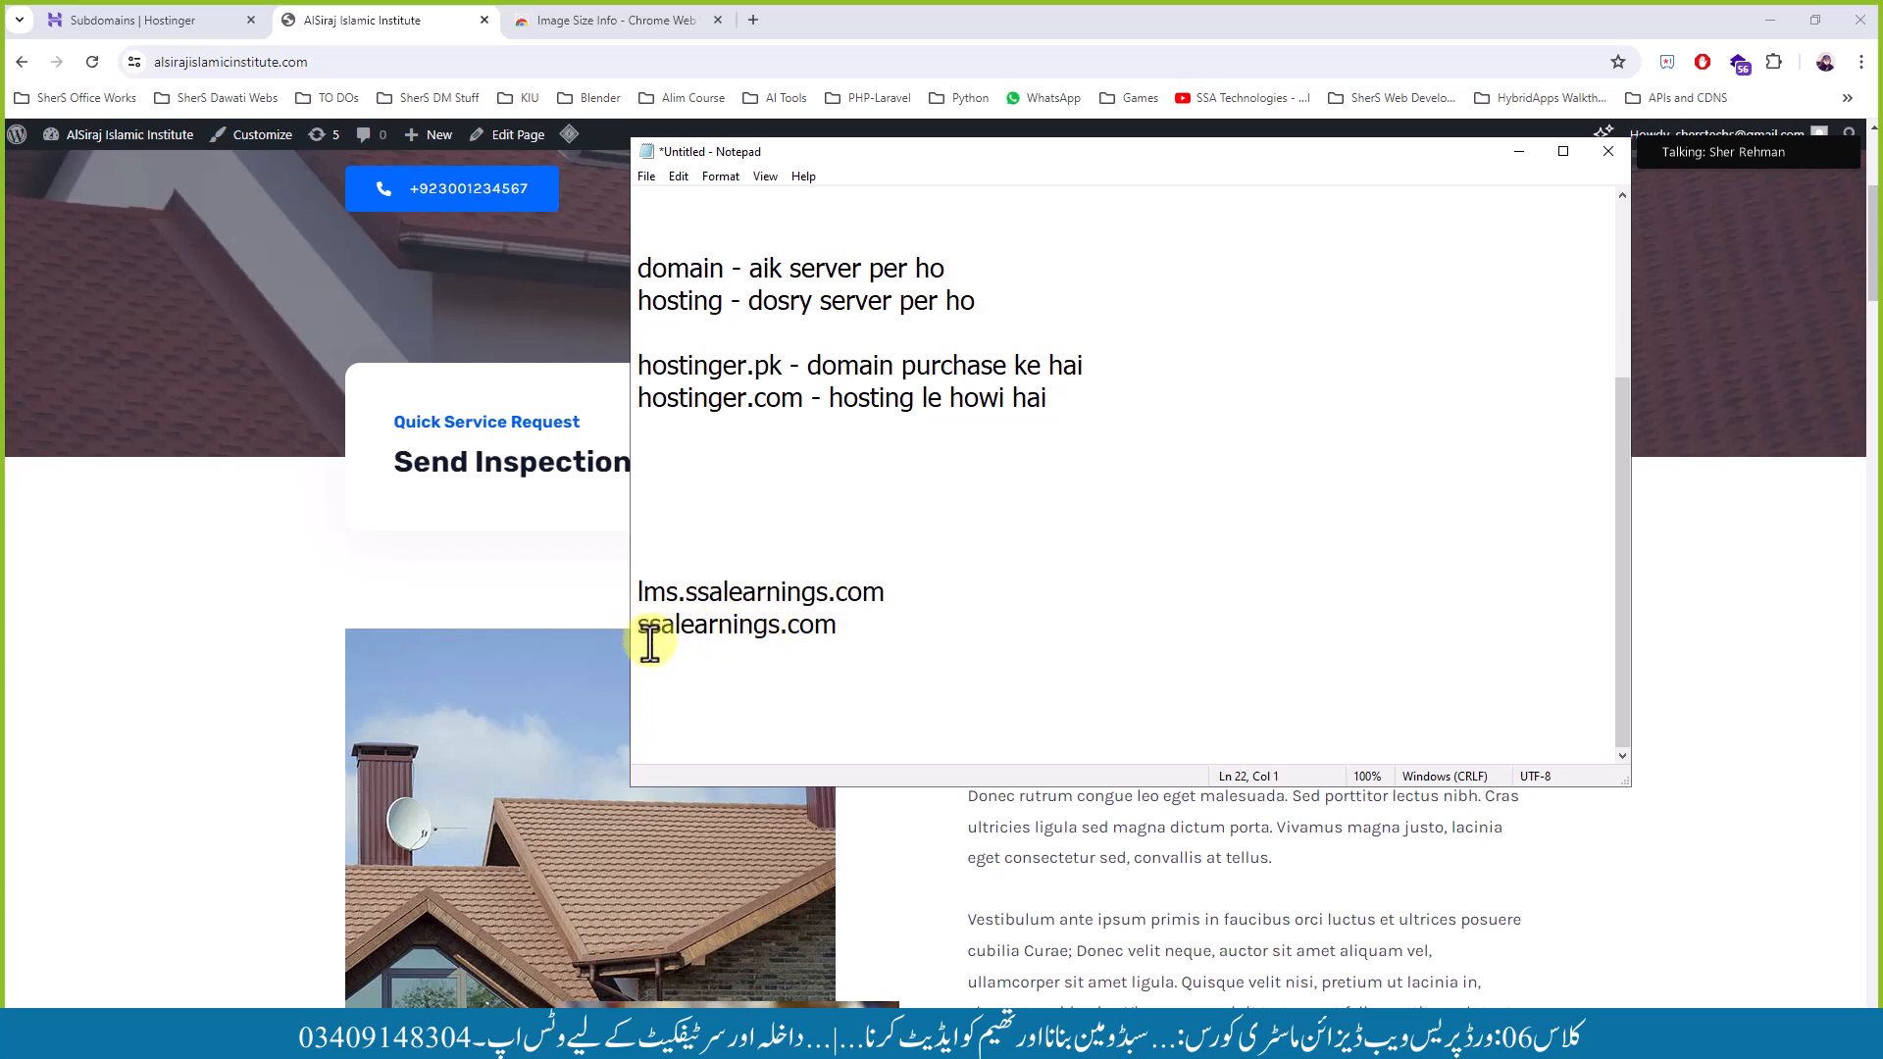
type(".")
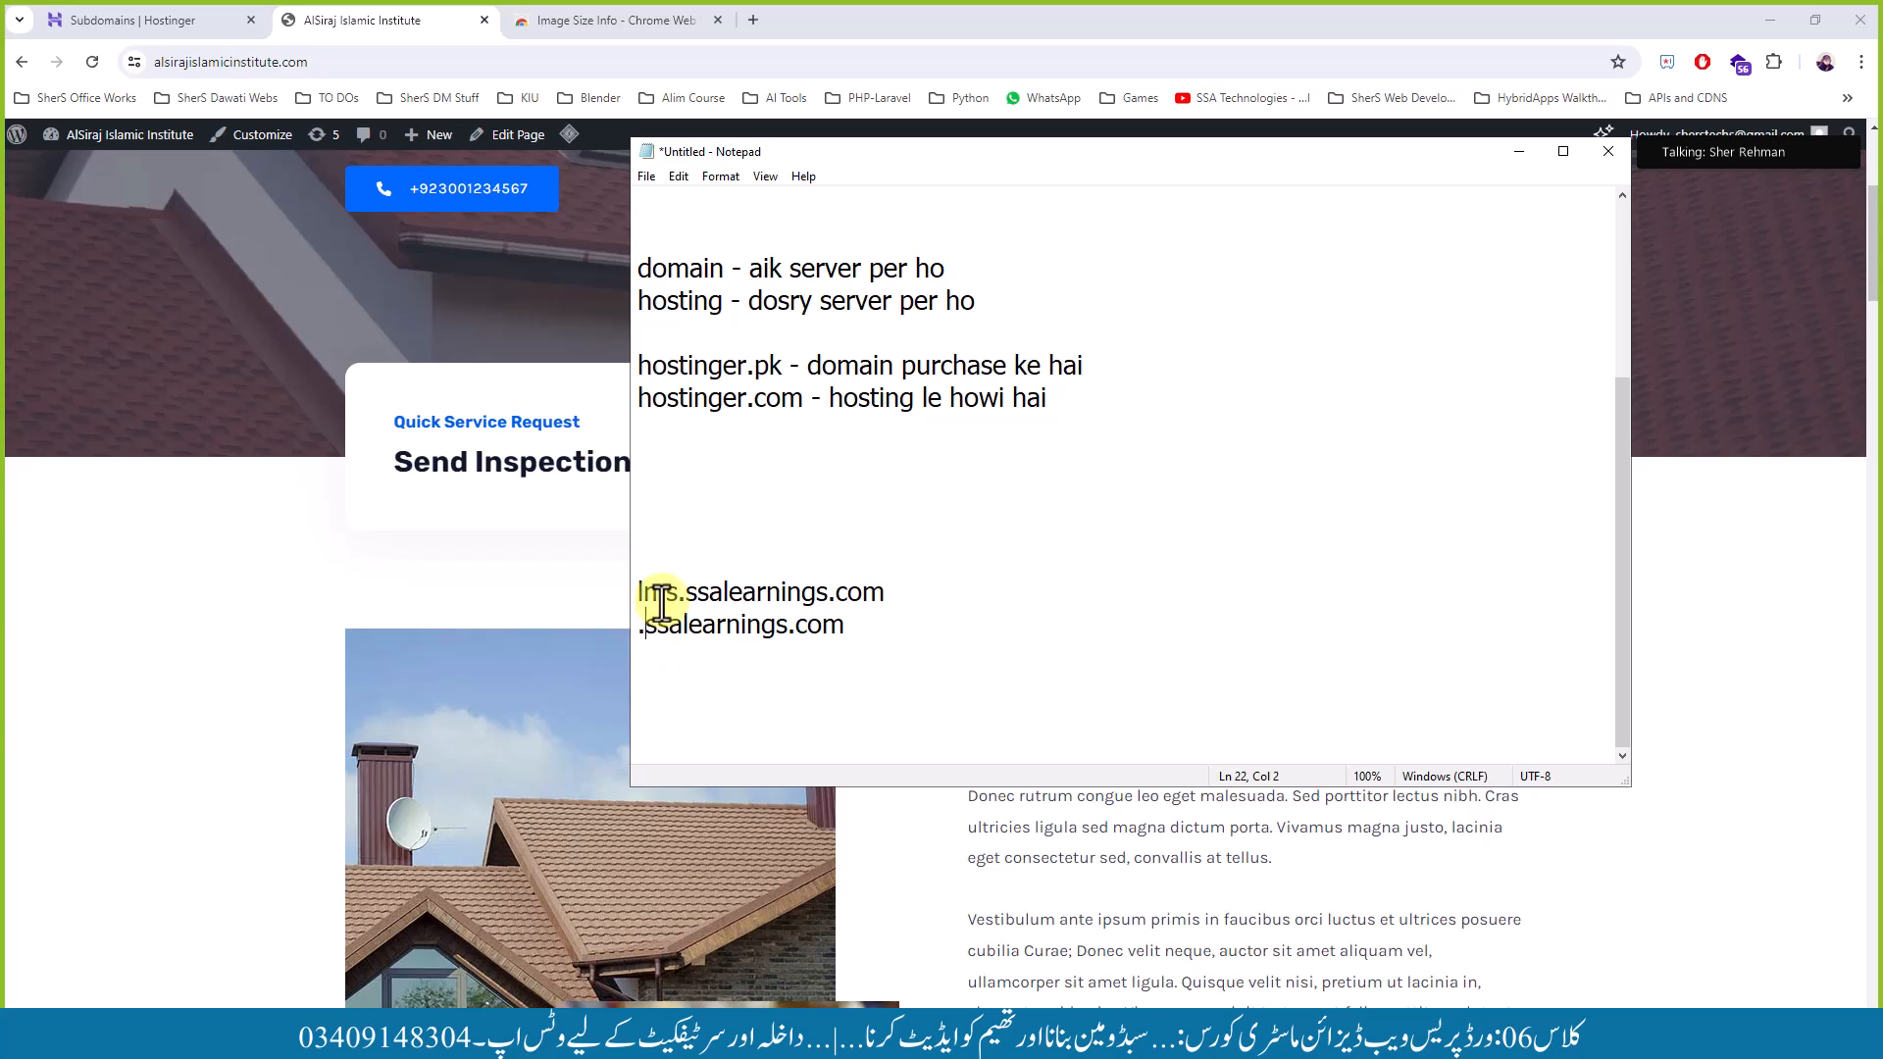
key("BackSpace")
Highlight parts of lms.ssalearnings.com and ssalearnings.com to contrast subdomain and root domain.
left_click(696, 623)
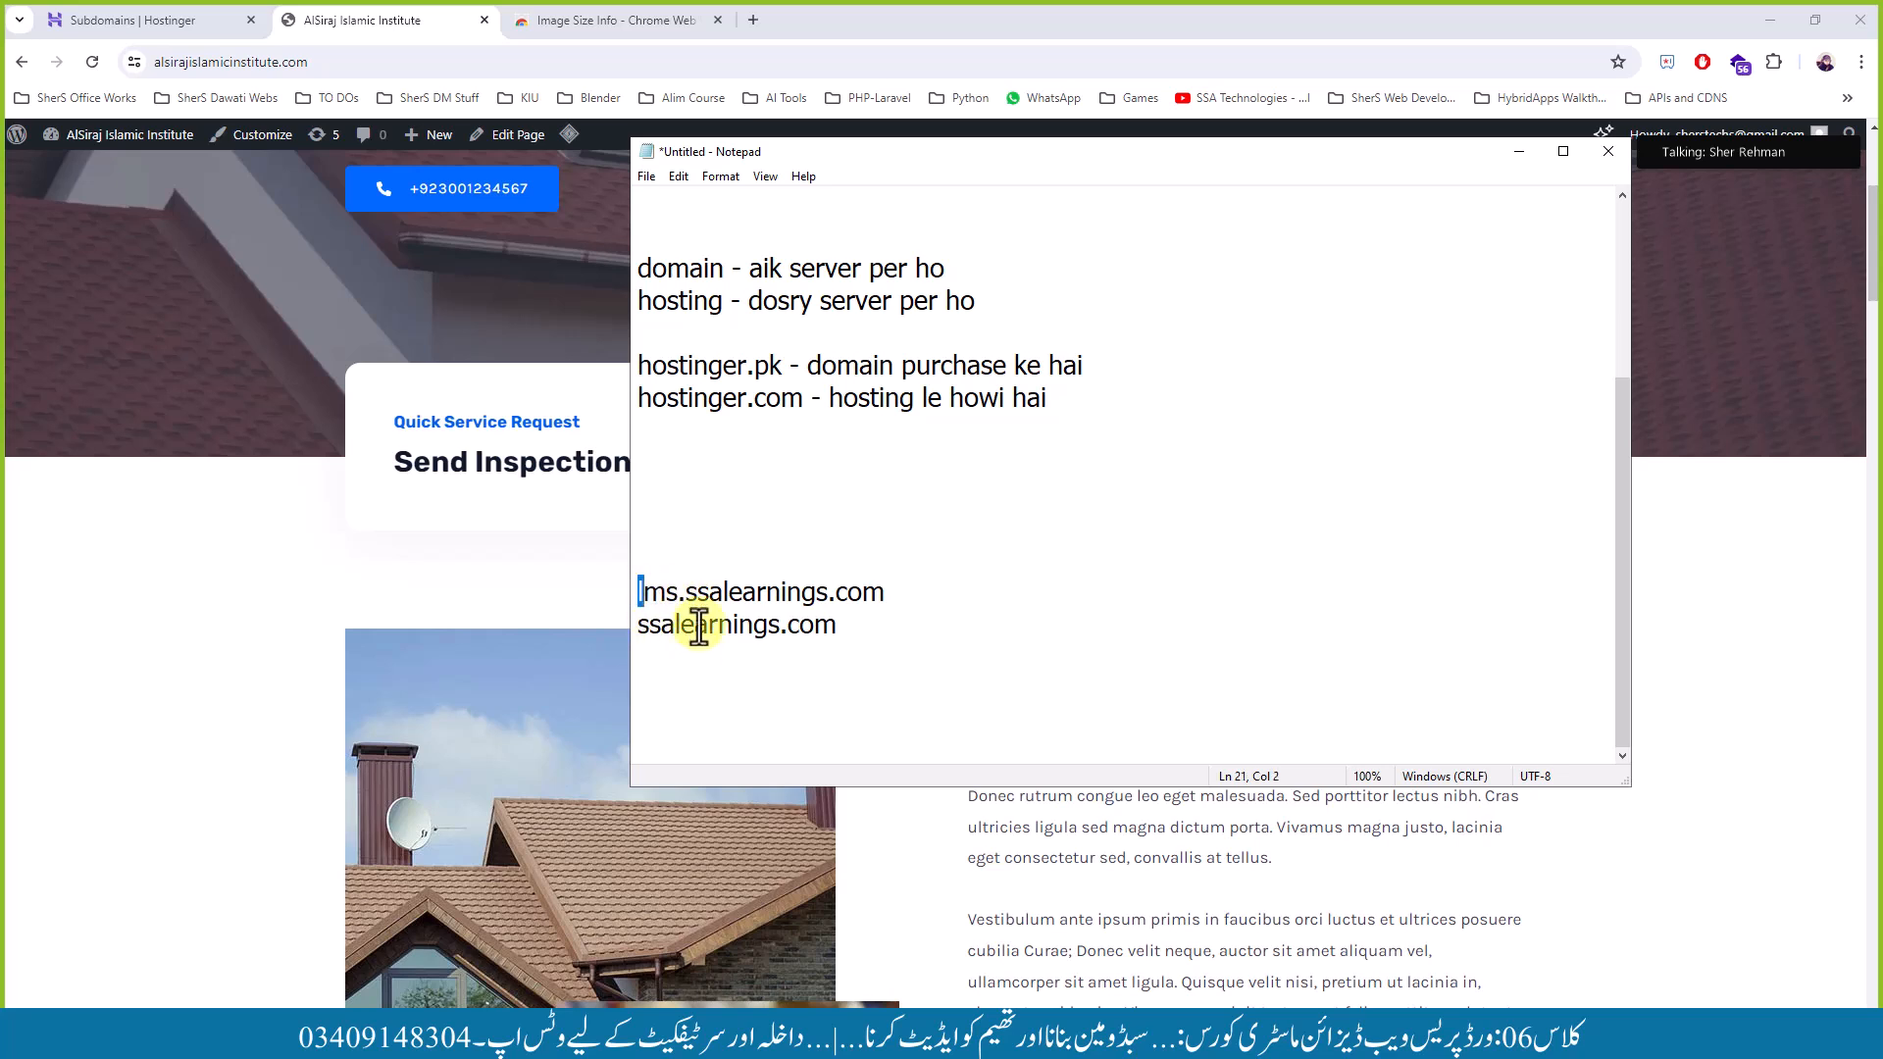
left_click_drag(882, 593, 697, 592)
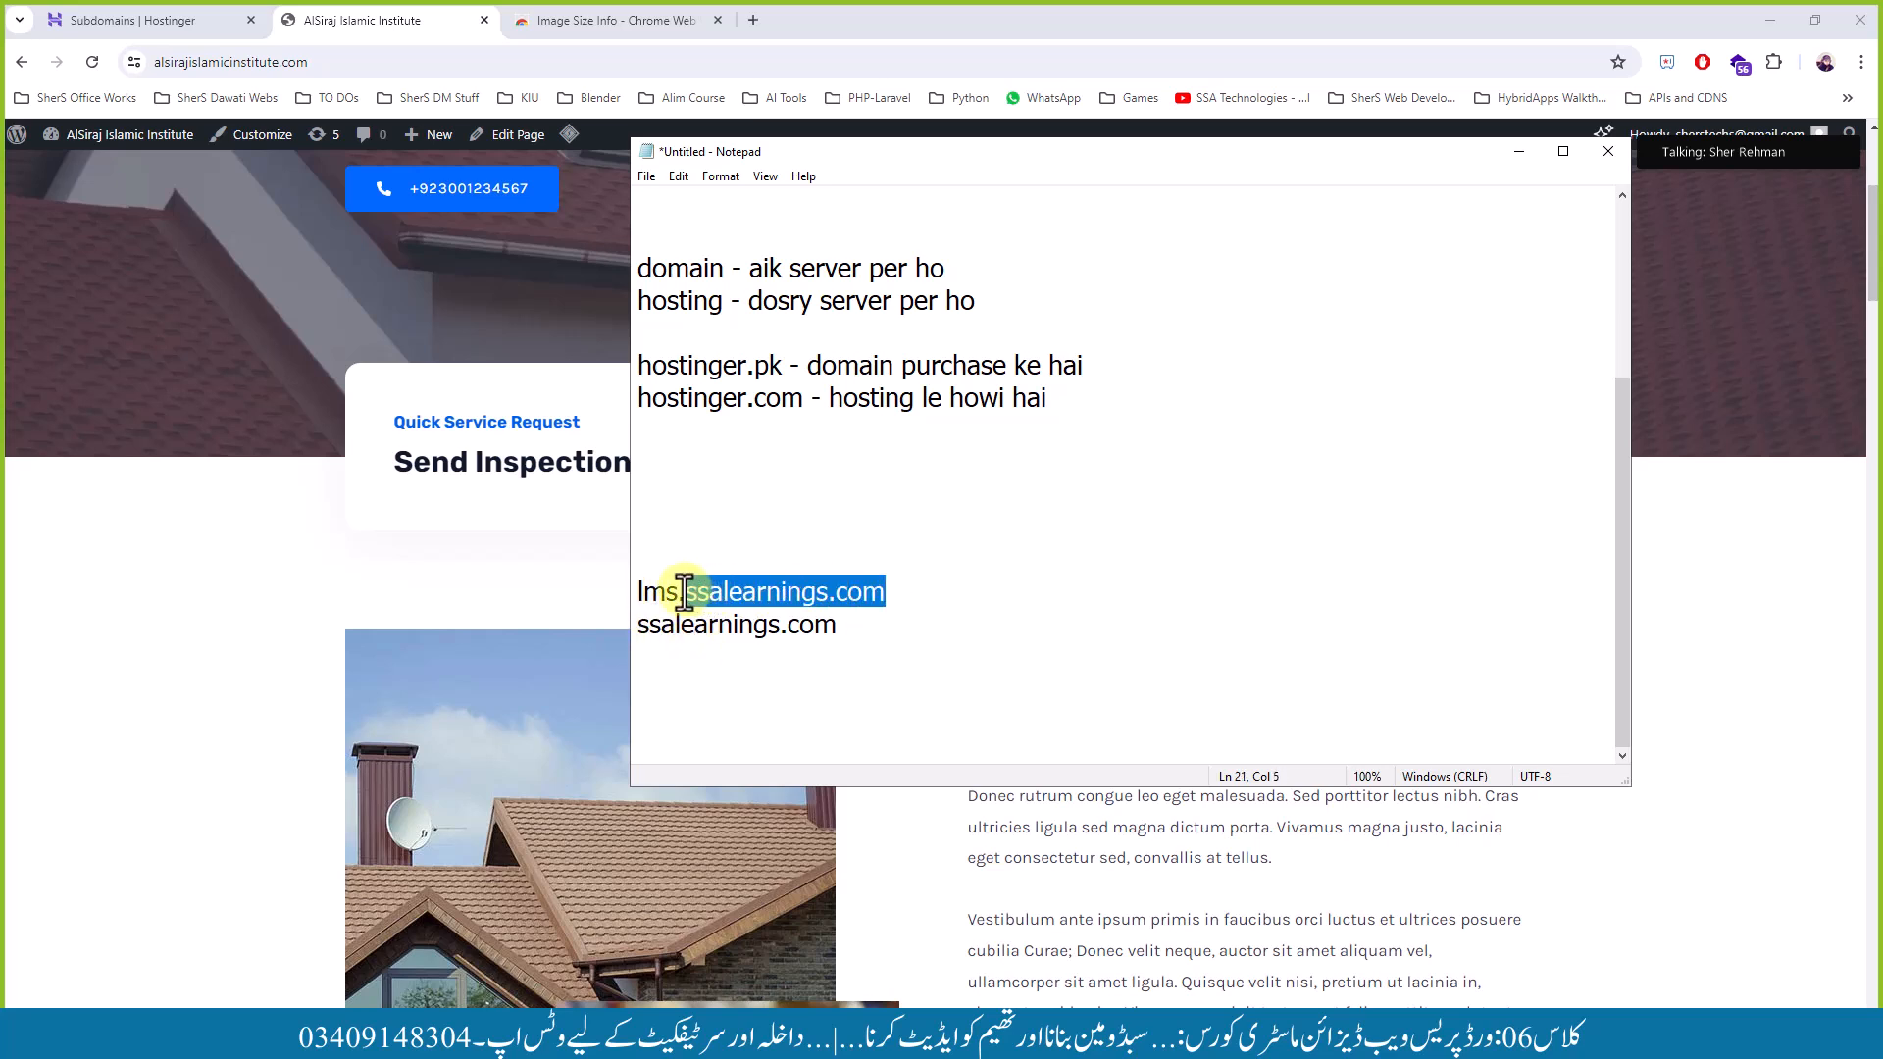
left_click(883, 593)
double_click(789, 605)
left_click_drag(789, 605, 749, 616)
left_click(862, 618)
left_click_drag(862, 618, 639, 593)
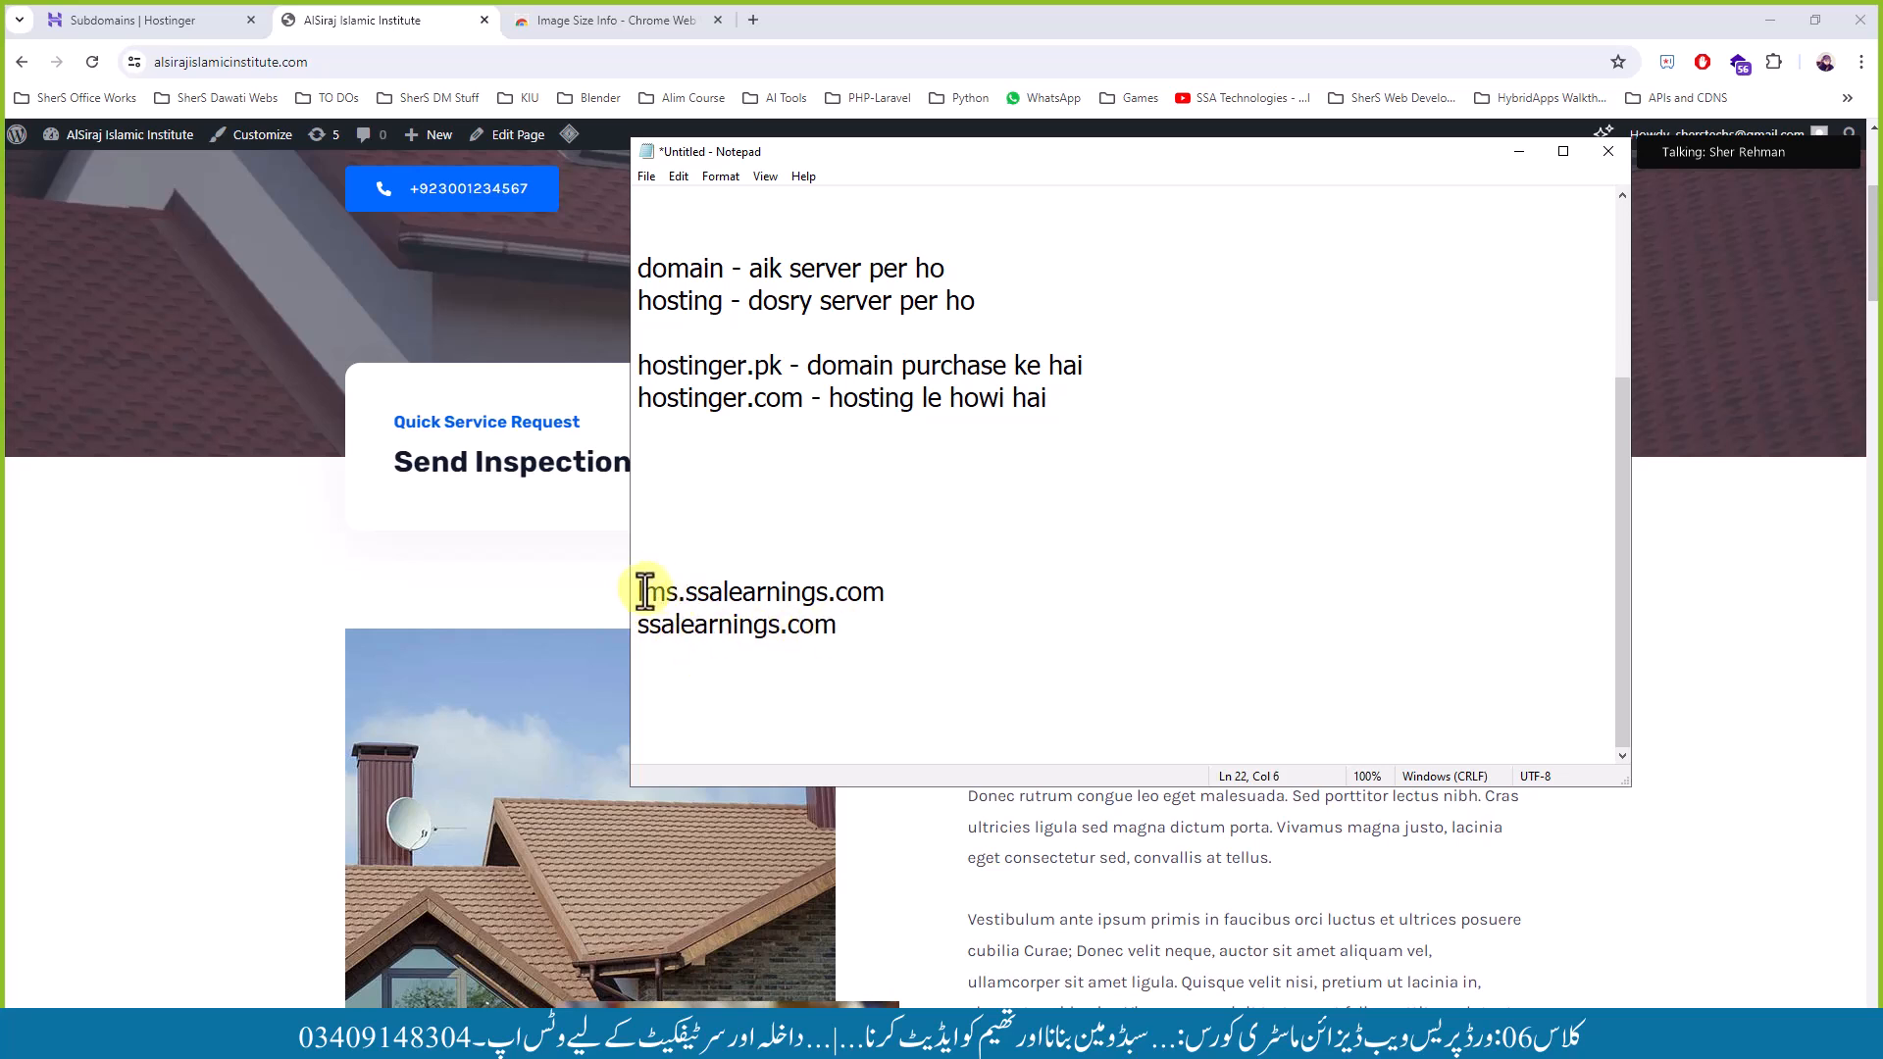
left_click_drag(639, 627, 714, 630)
left_click(704, 631)
left_click(680, 632)
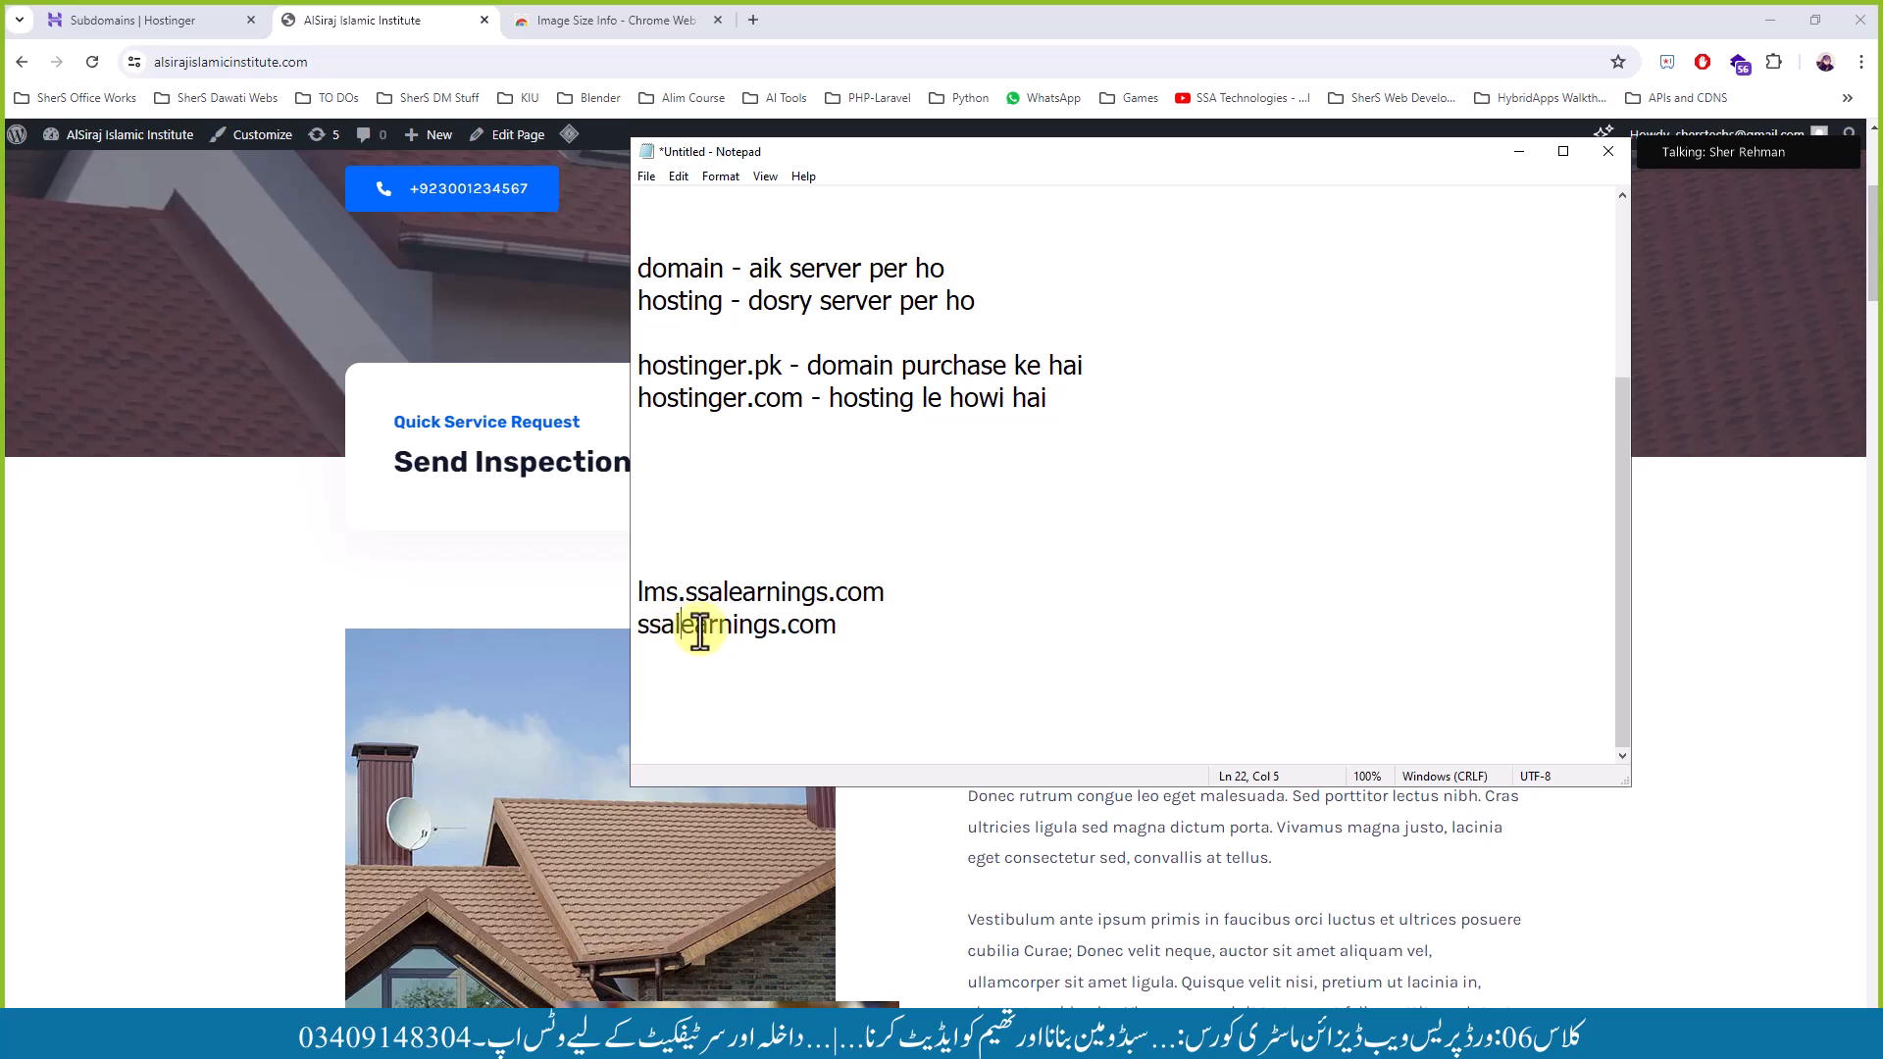
left_click_drag(639, 624, 617, 592)
left_click(811, 631)
left_click(660, 591)
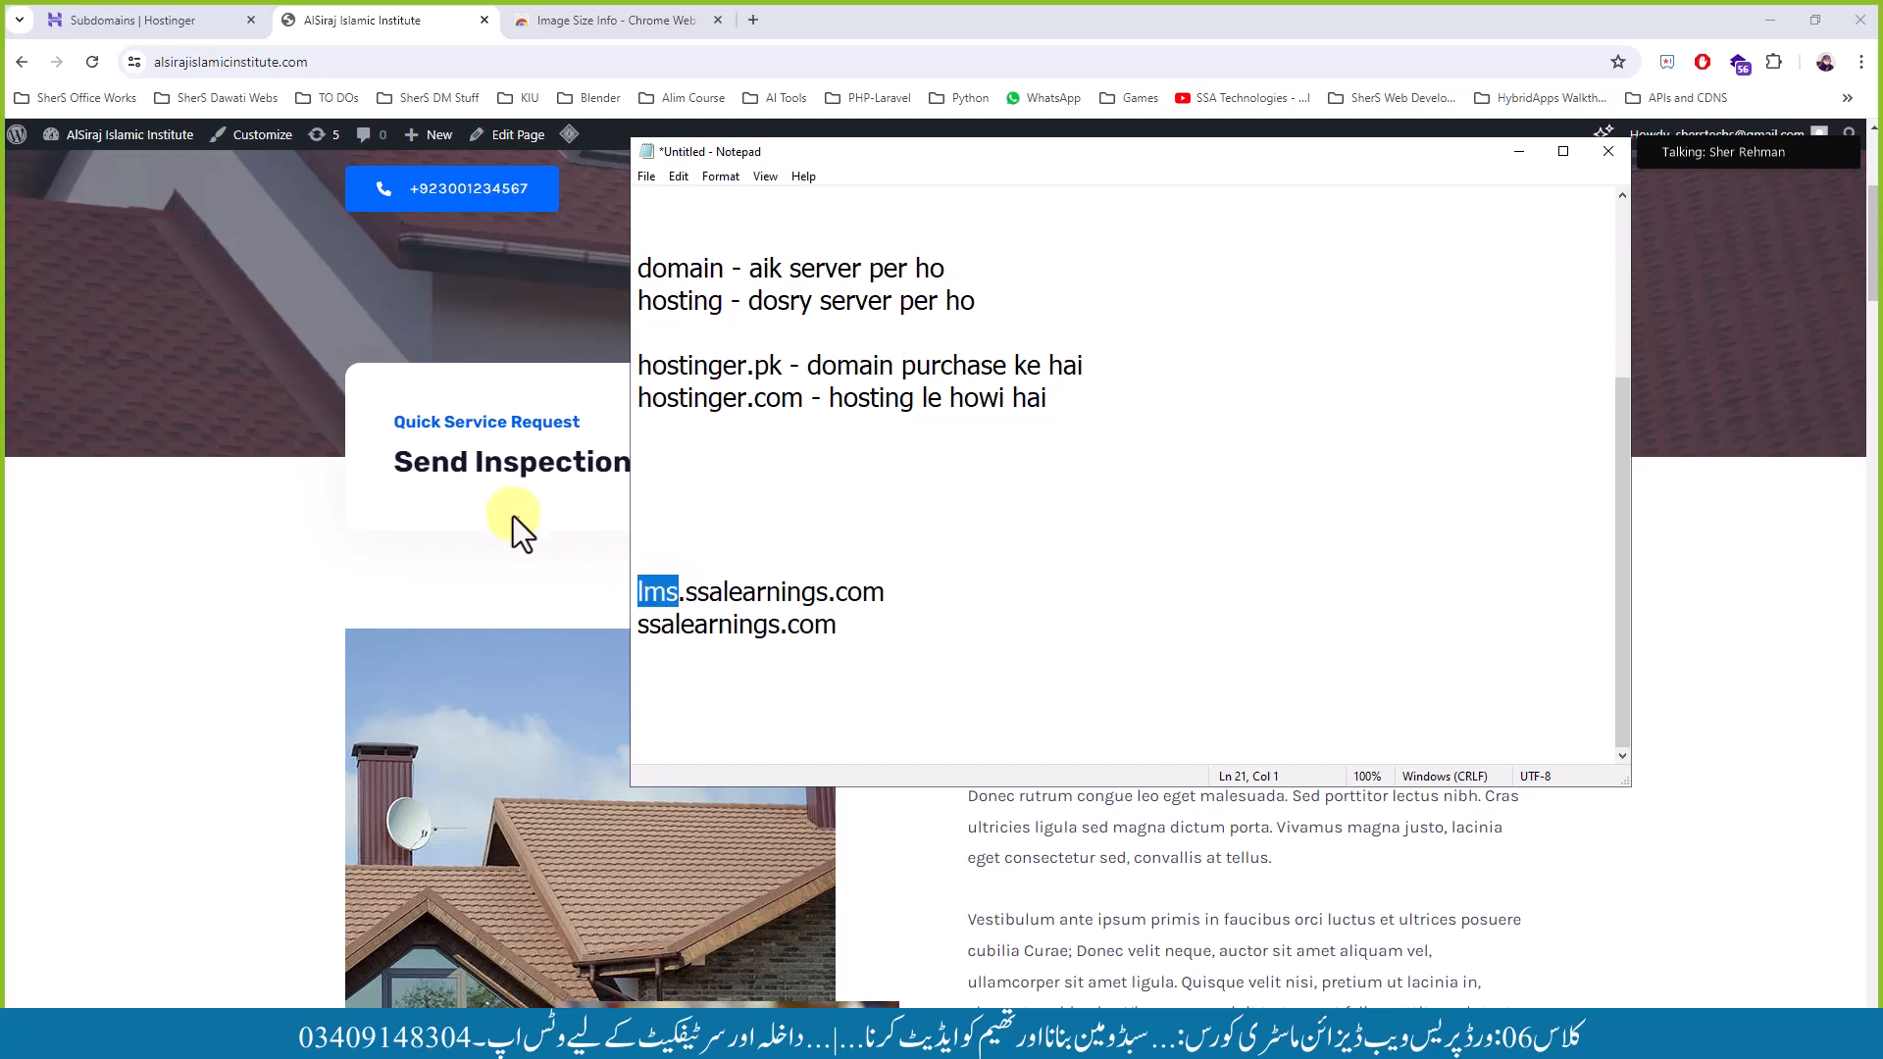
left_click(695, 625)
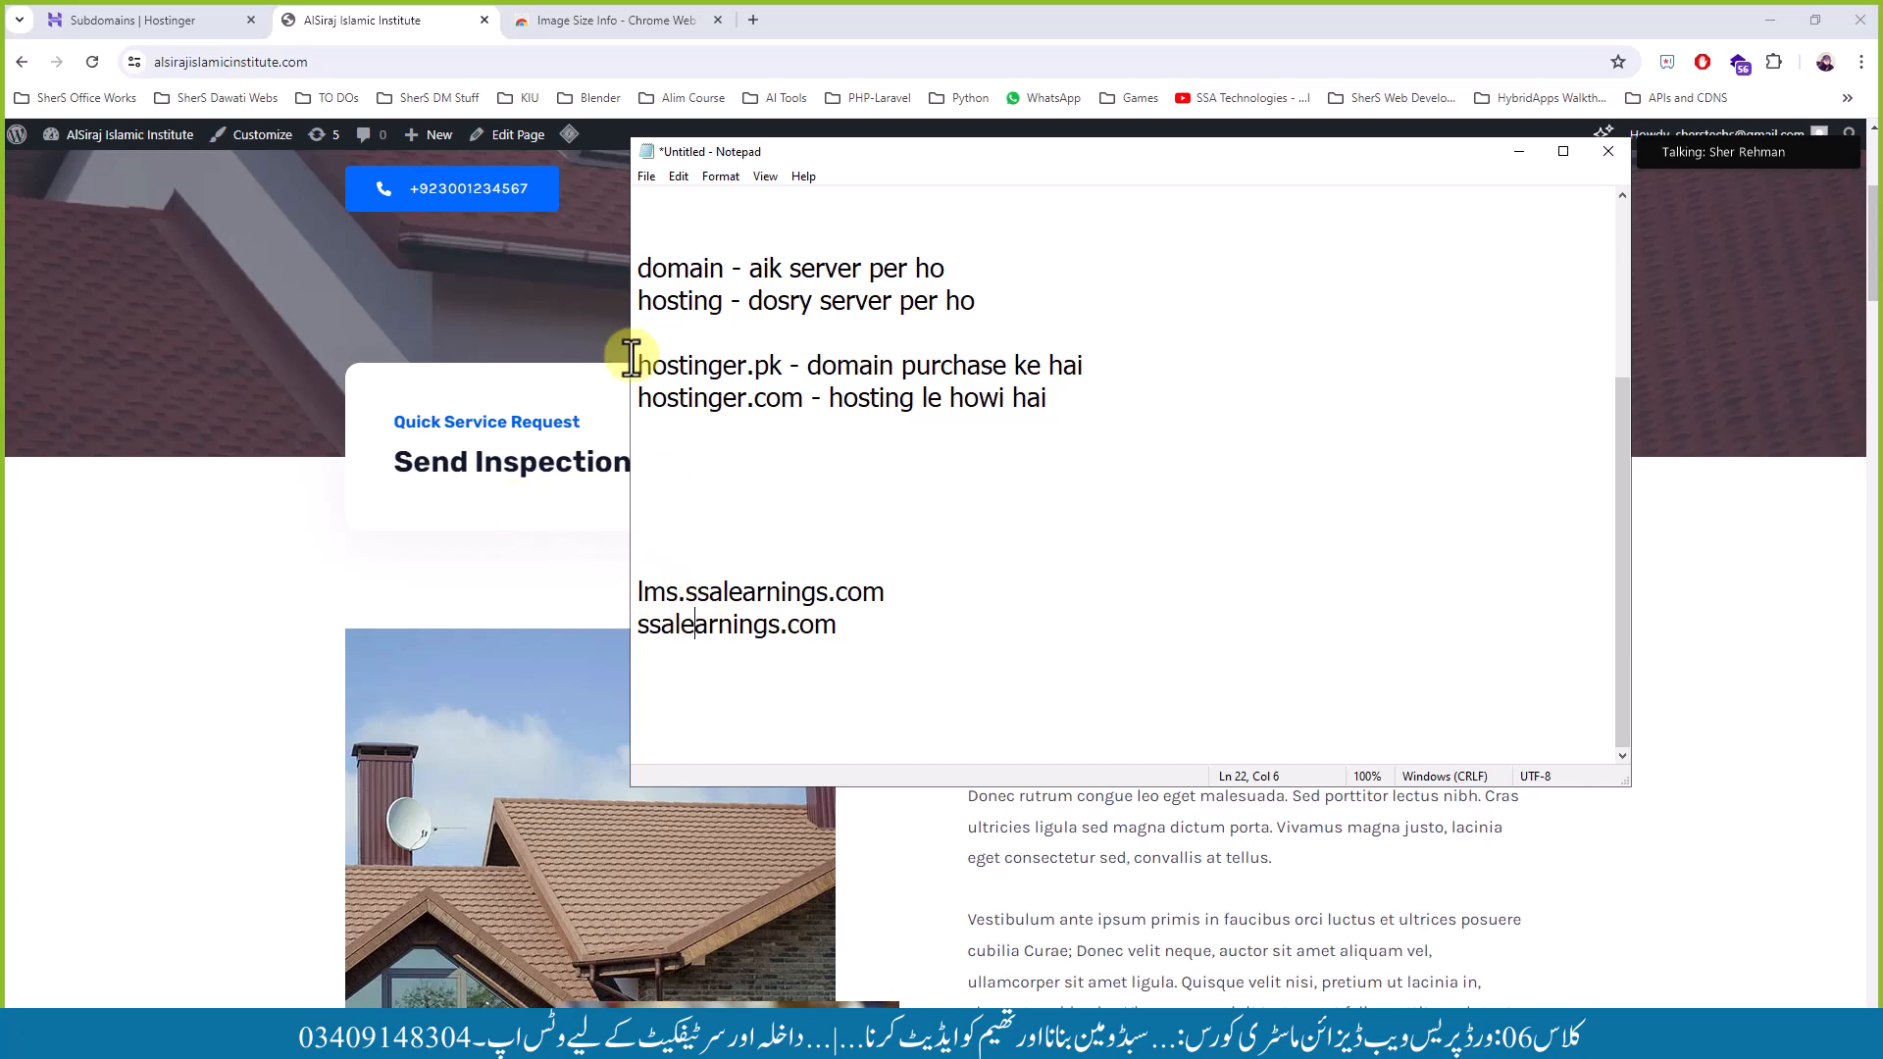
Minimize Notepad, return to the Subdomains page and highlight the new subdomain's full name.
left_click(143, 20)
left_click(143, 21)
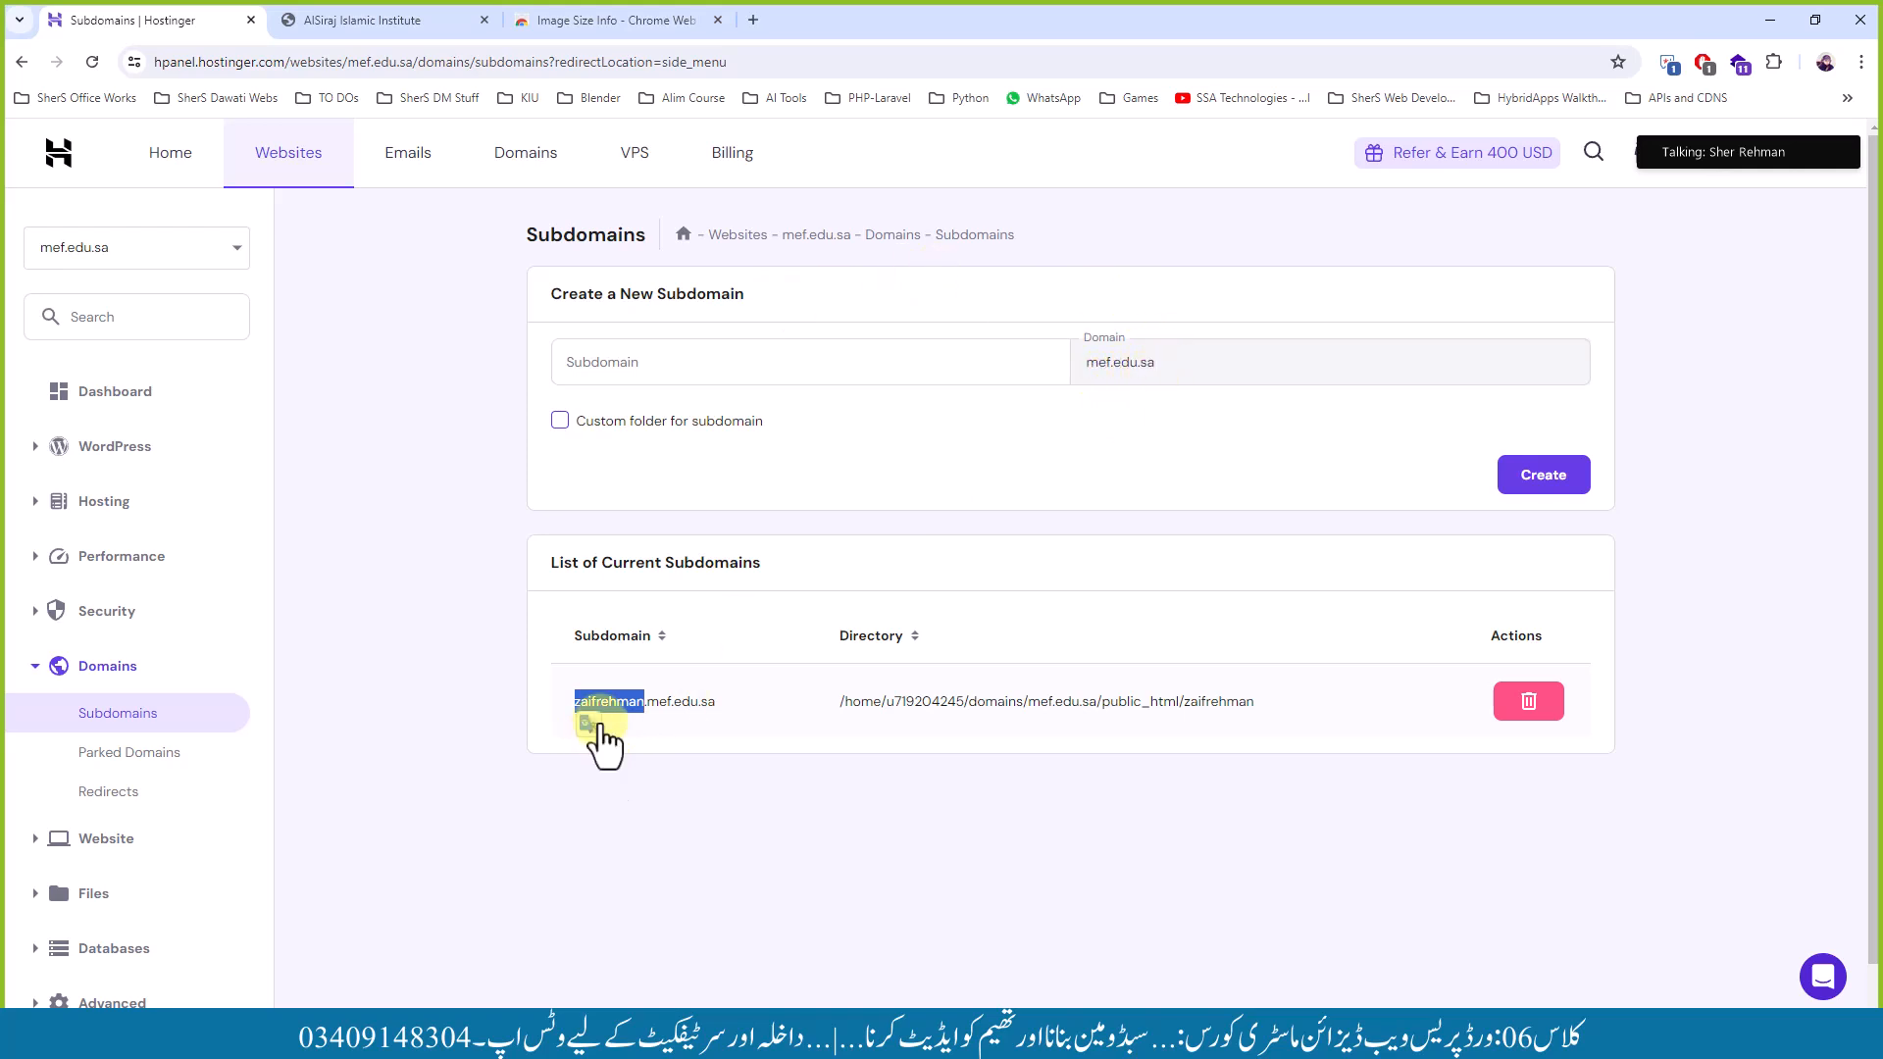
double_click(643, 702)
left_click(674, 726)
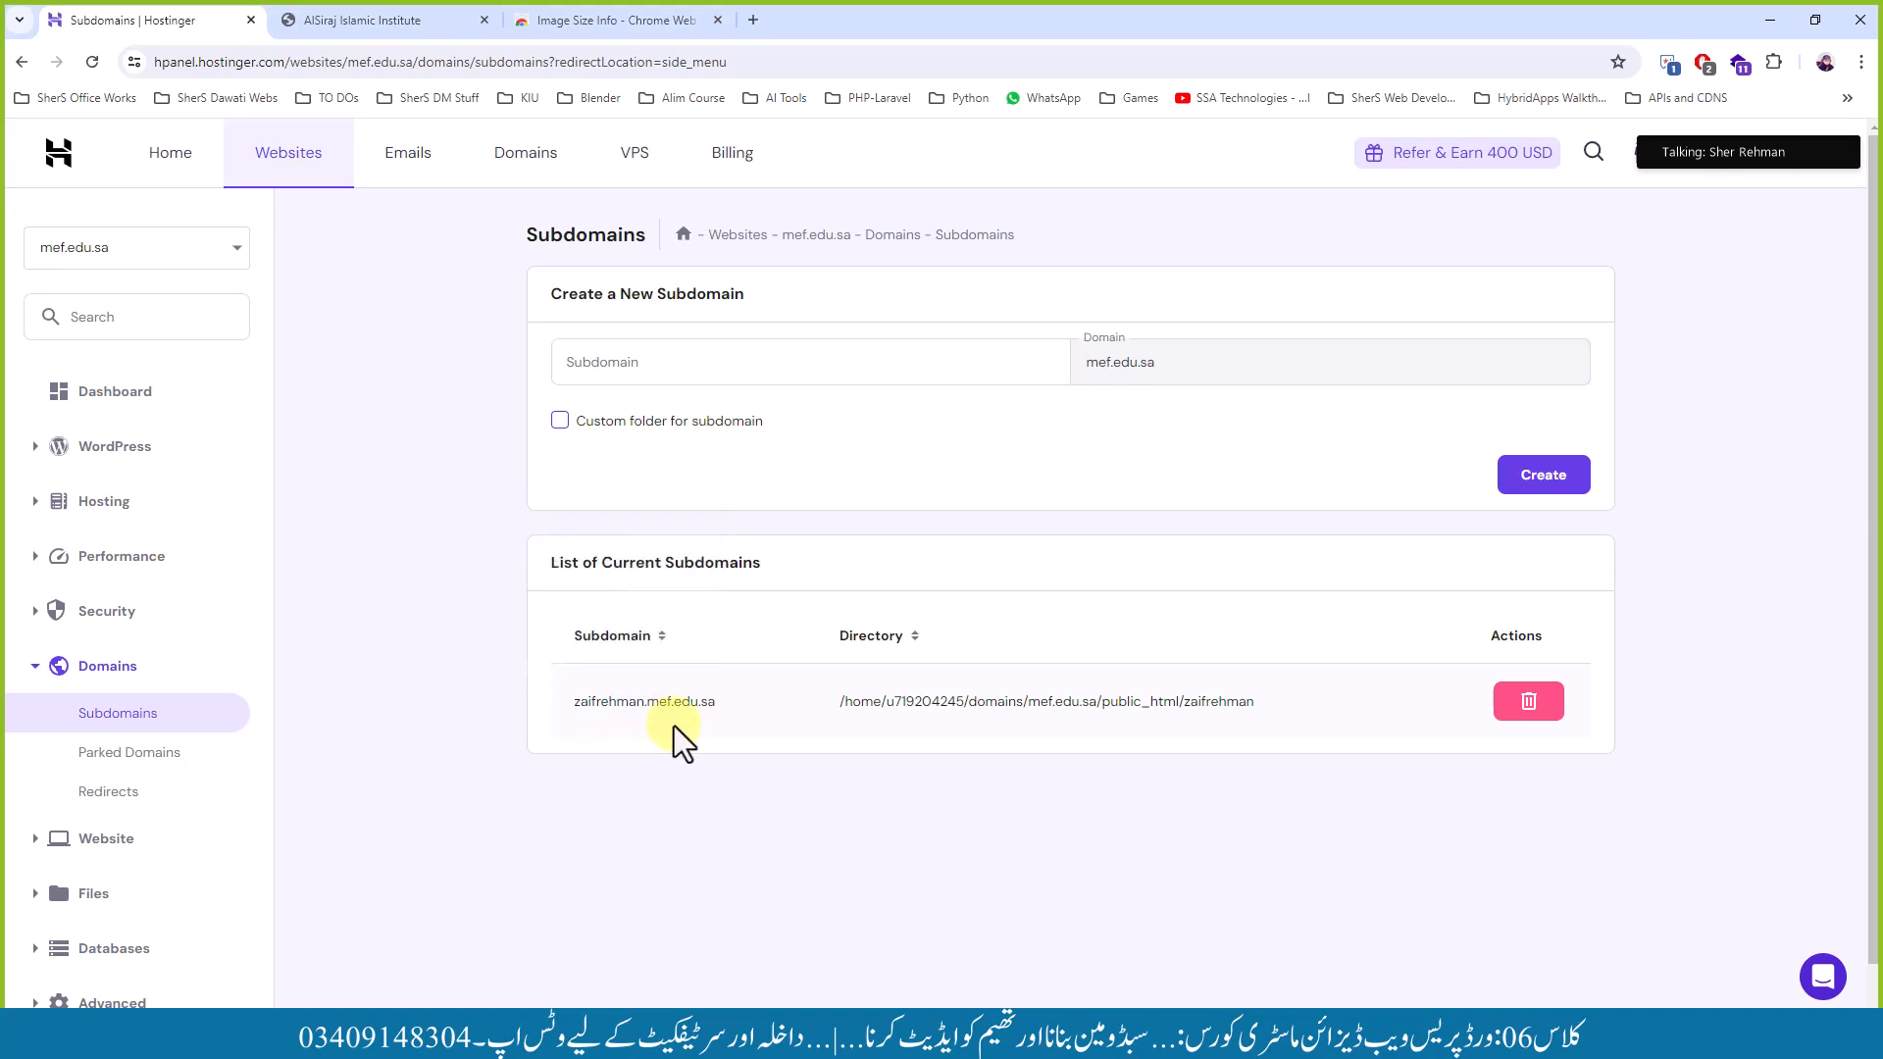
left_click_drag(722, 710, 577, 702)
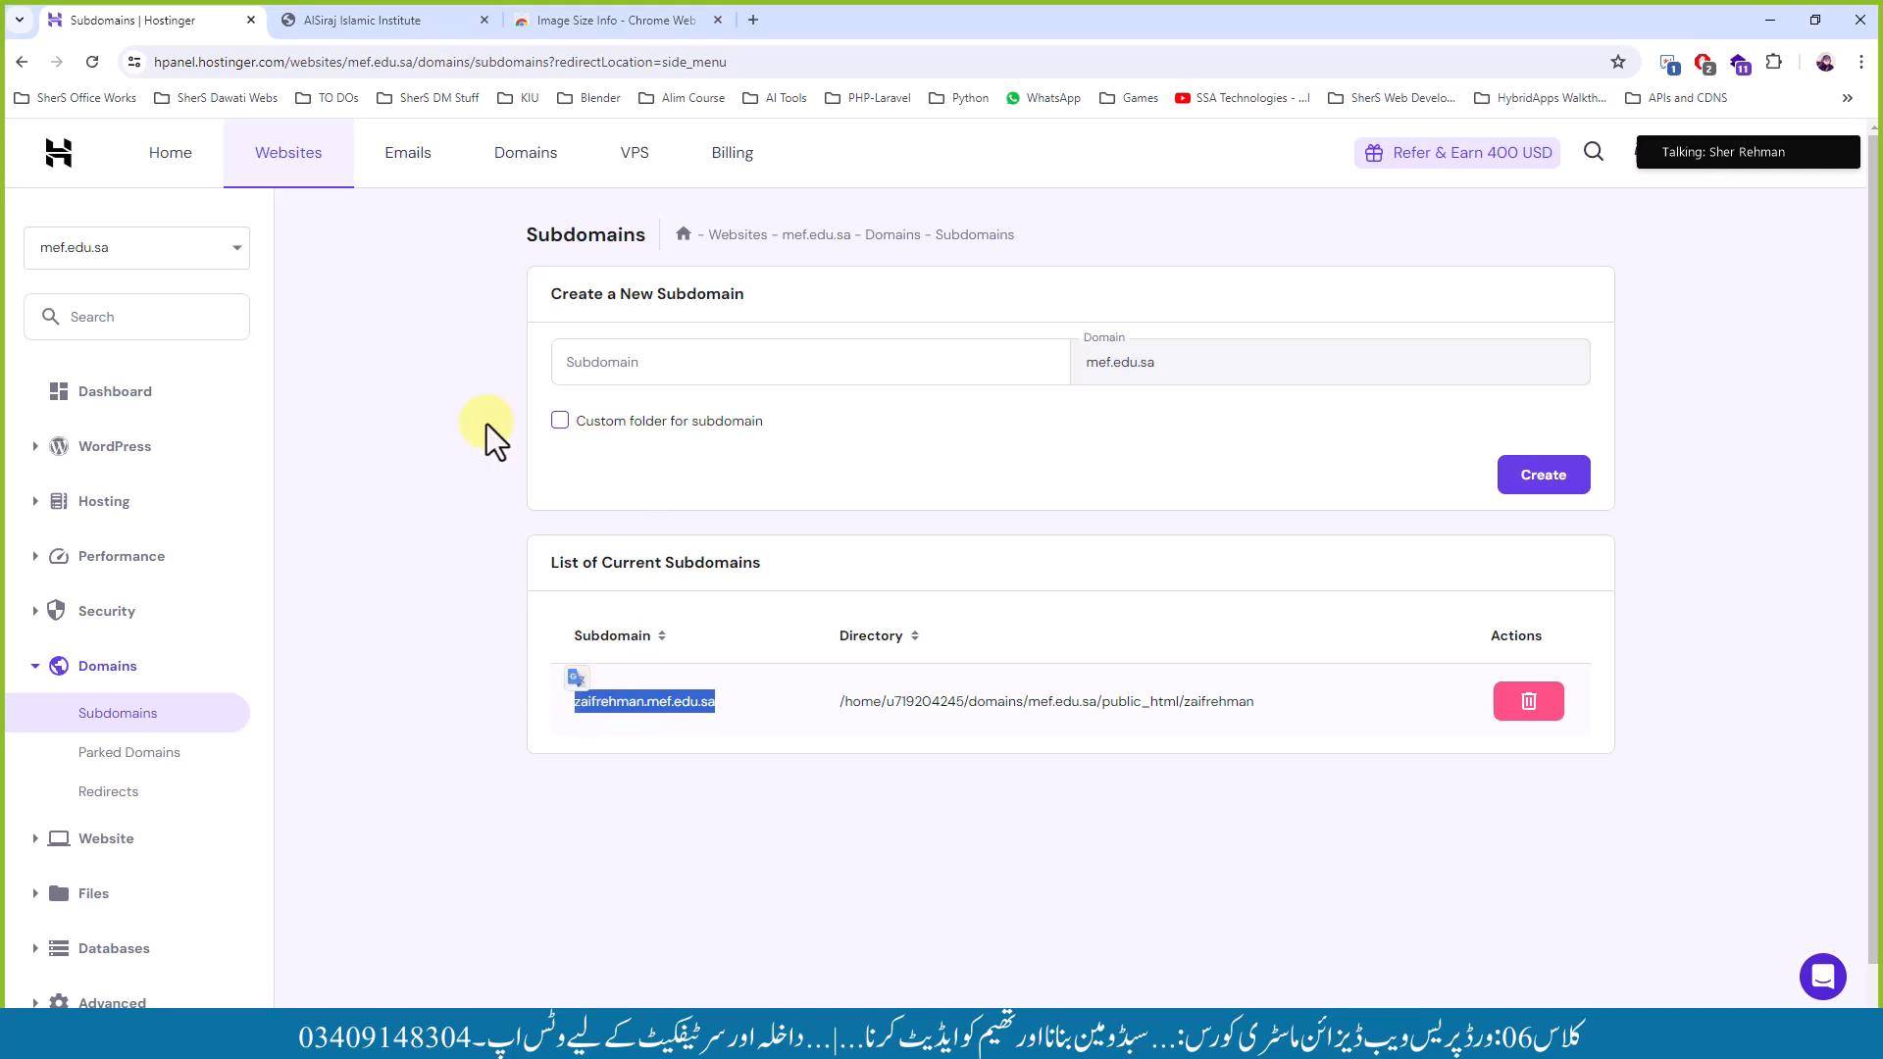
Open the Single Web Hosting plan details showing IP 82.197.83.226 and nameservers.
left_click(115, 397)
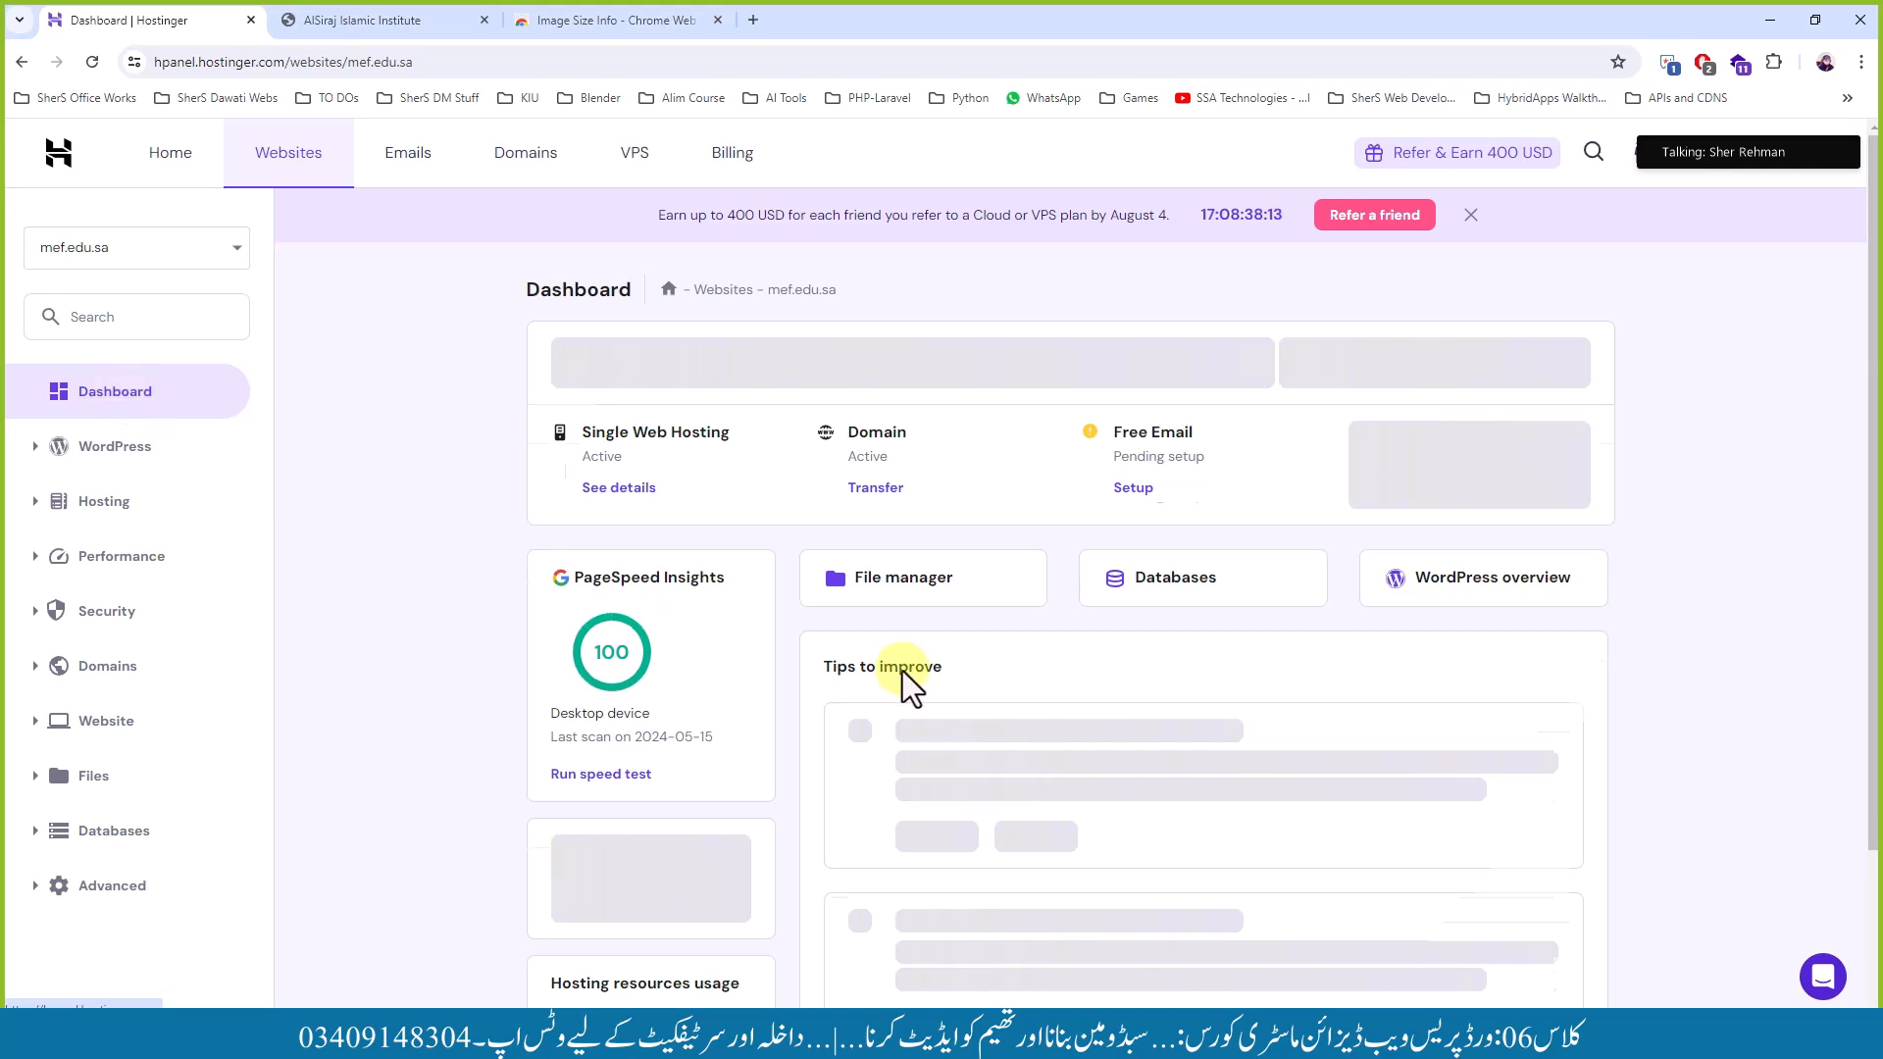
scroll(902, 671, "down", 2)
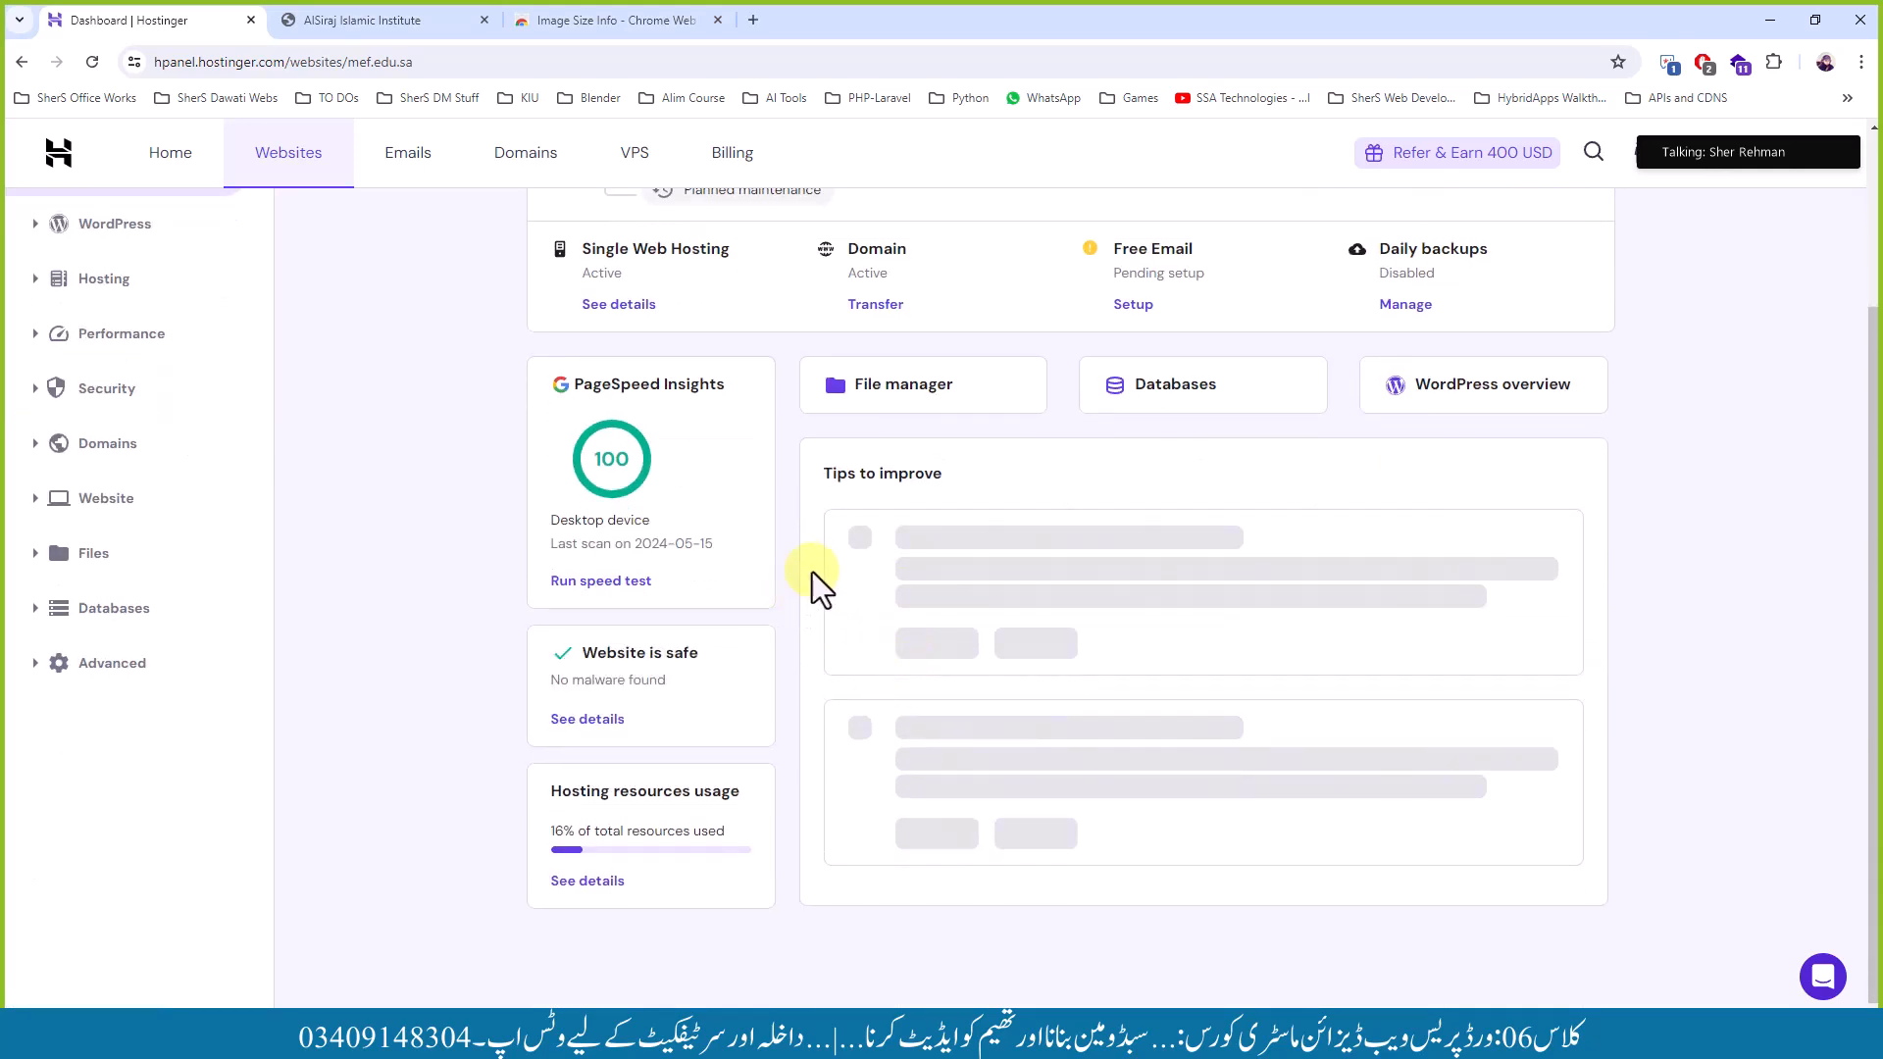
scroll(811, 573, "up", 2)
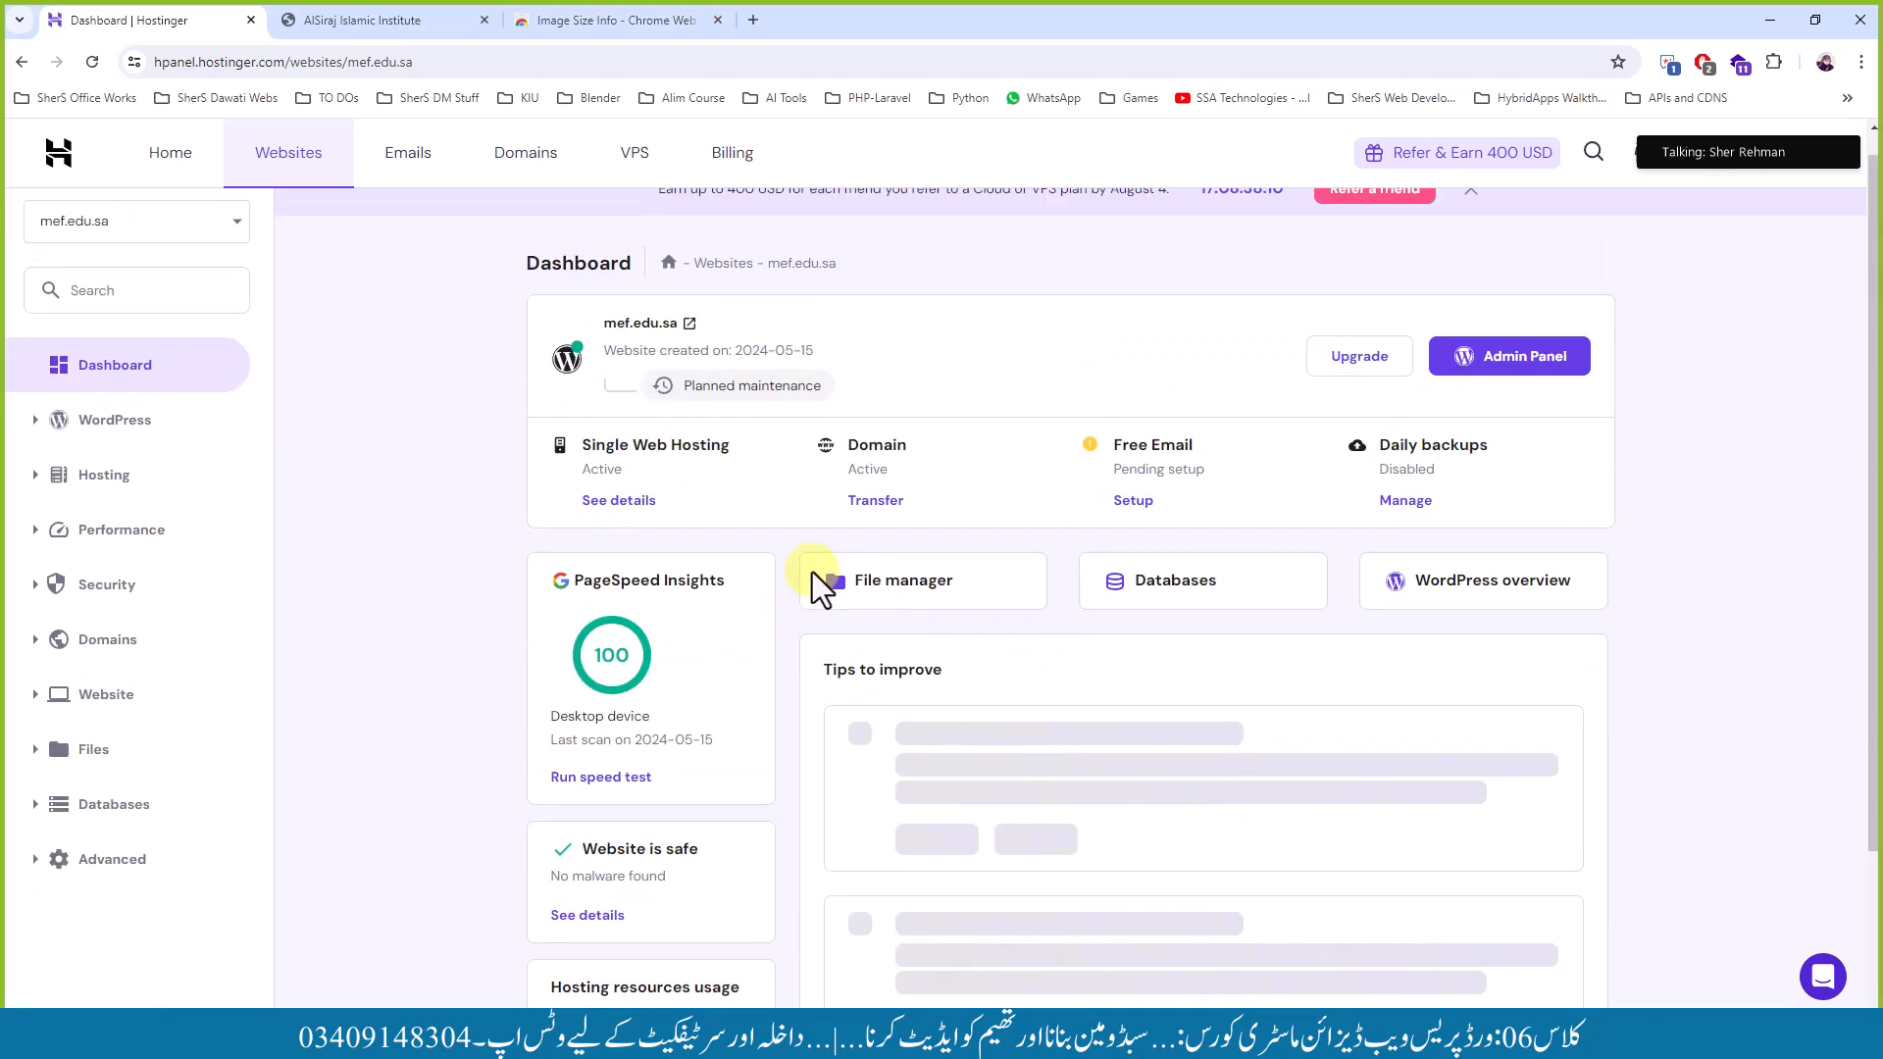
left_click(623, 501)
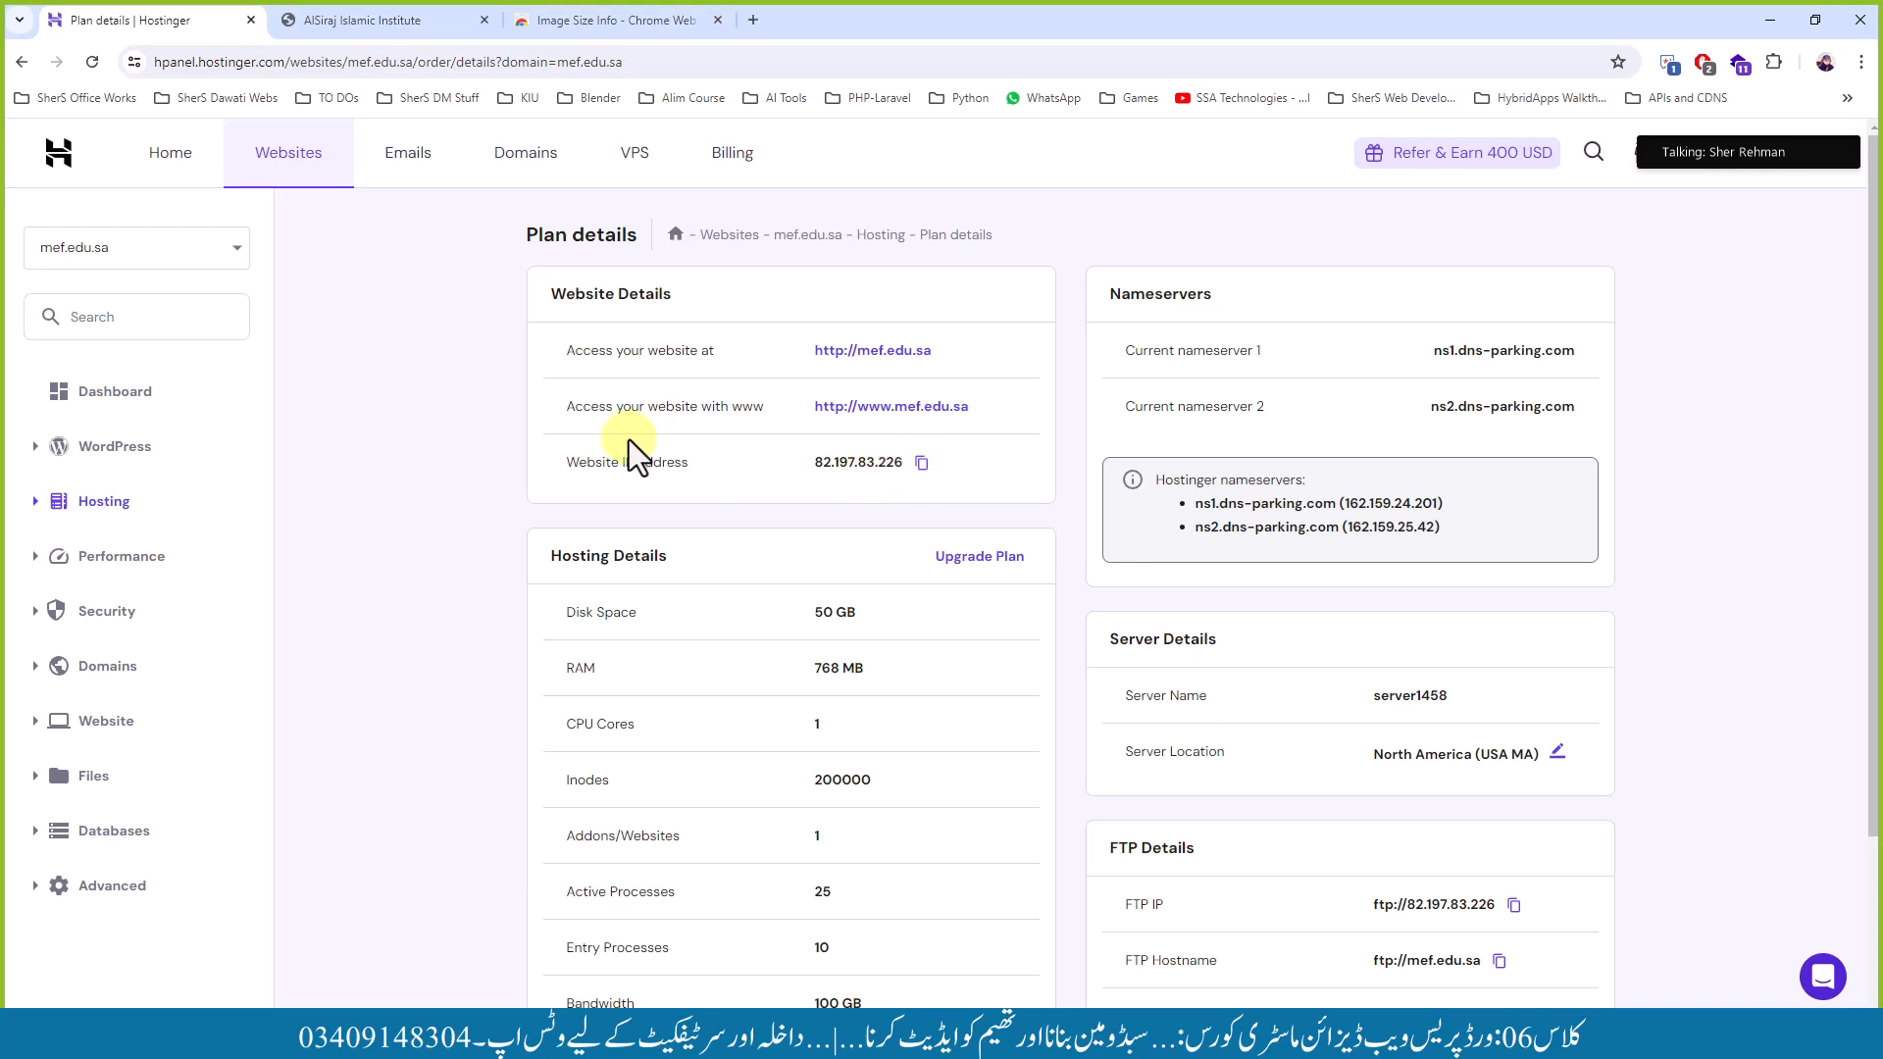
Load the new subdomain in a tab to see 'You Are All Set to Go!', then return to Plan details.
left_click(755, 24)
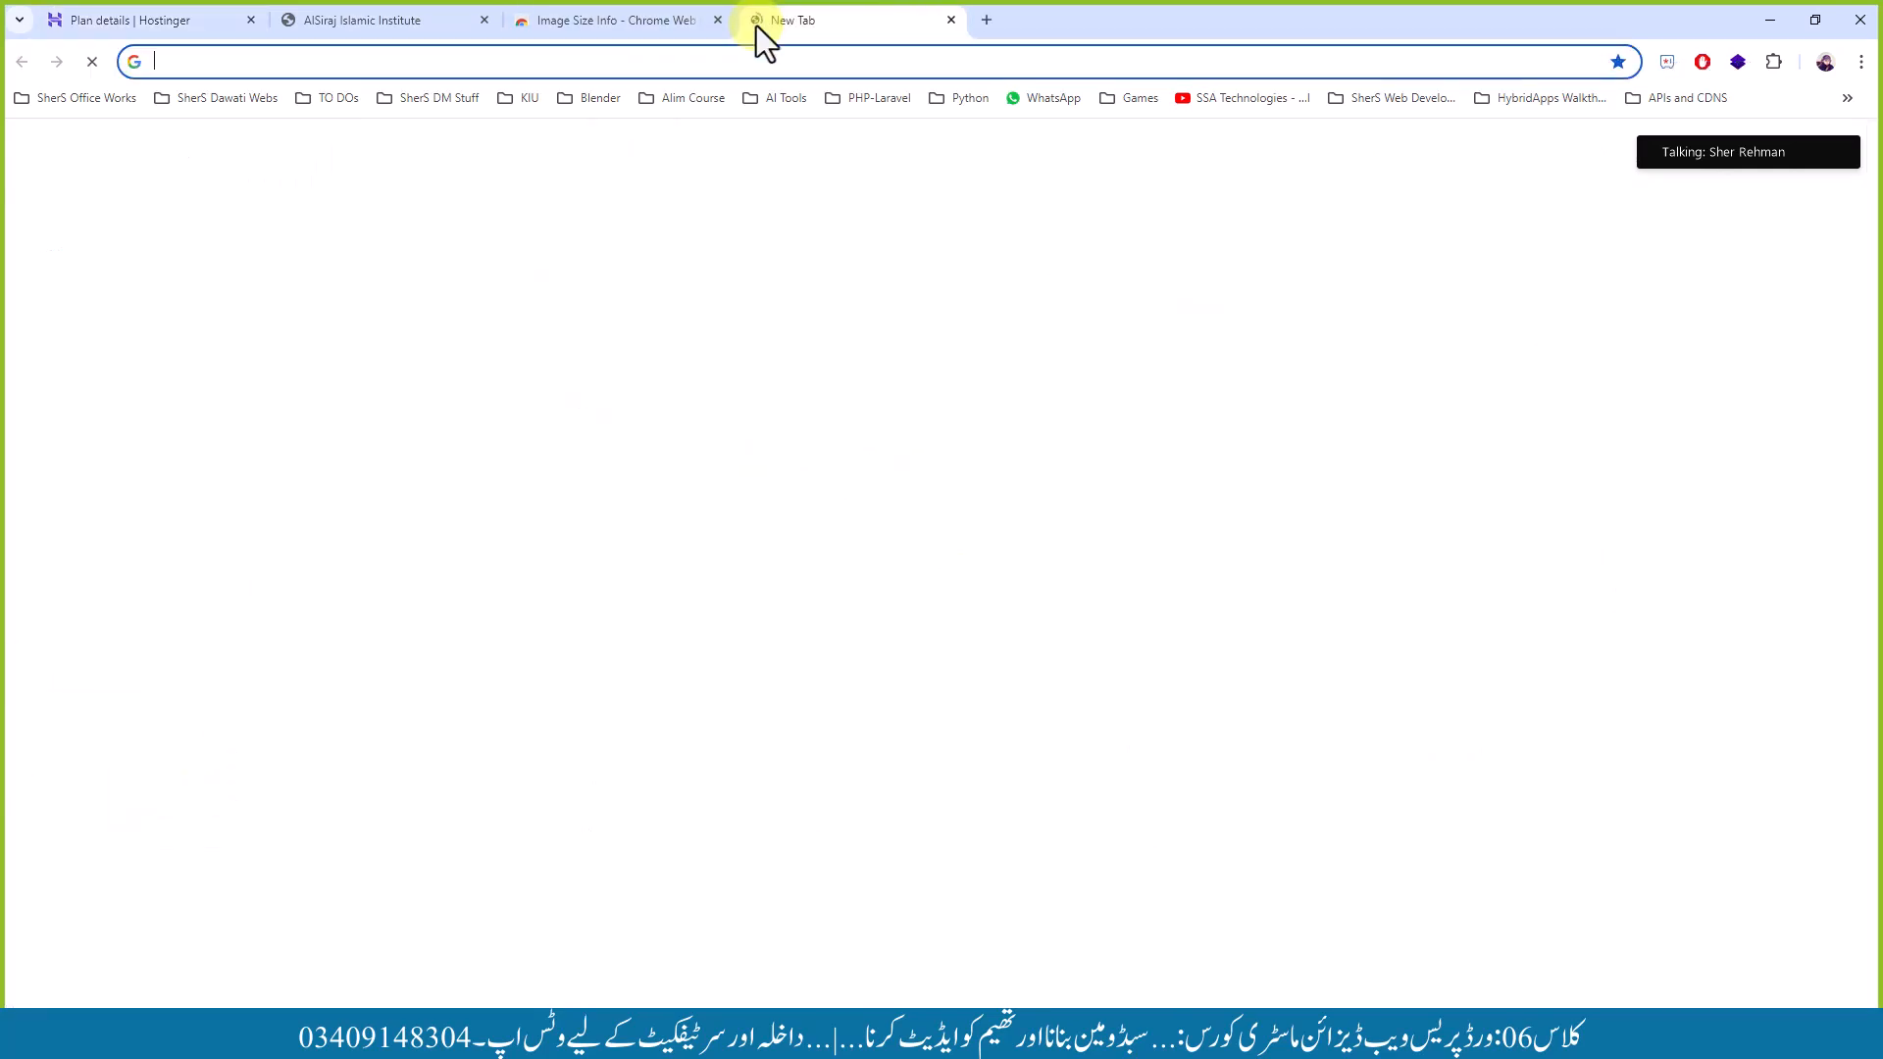
type("zaifre")
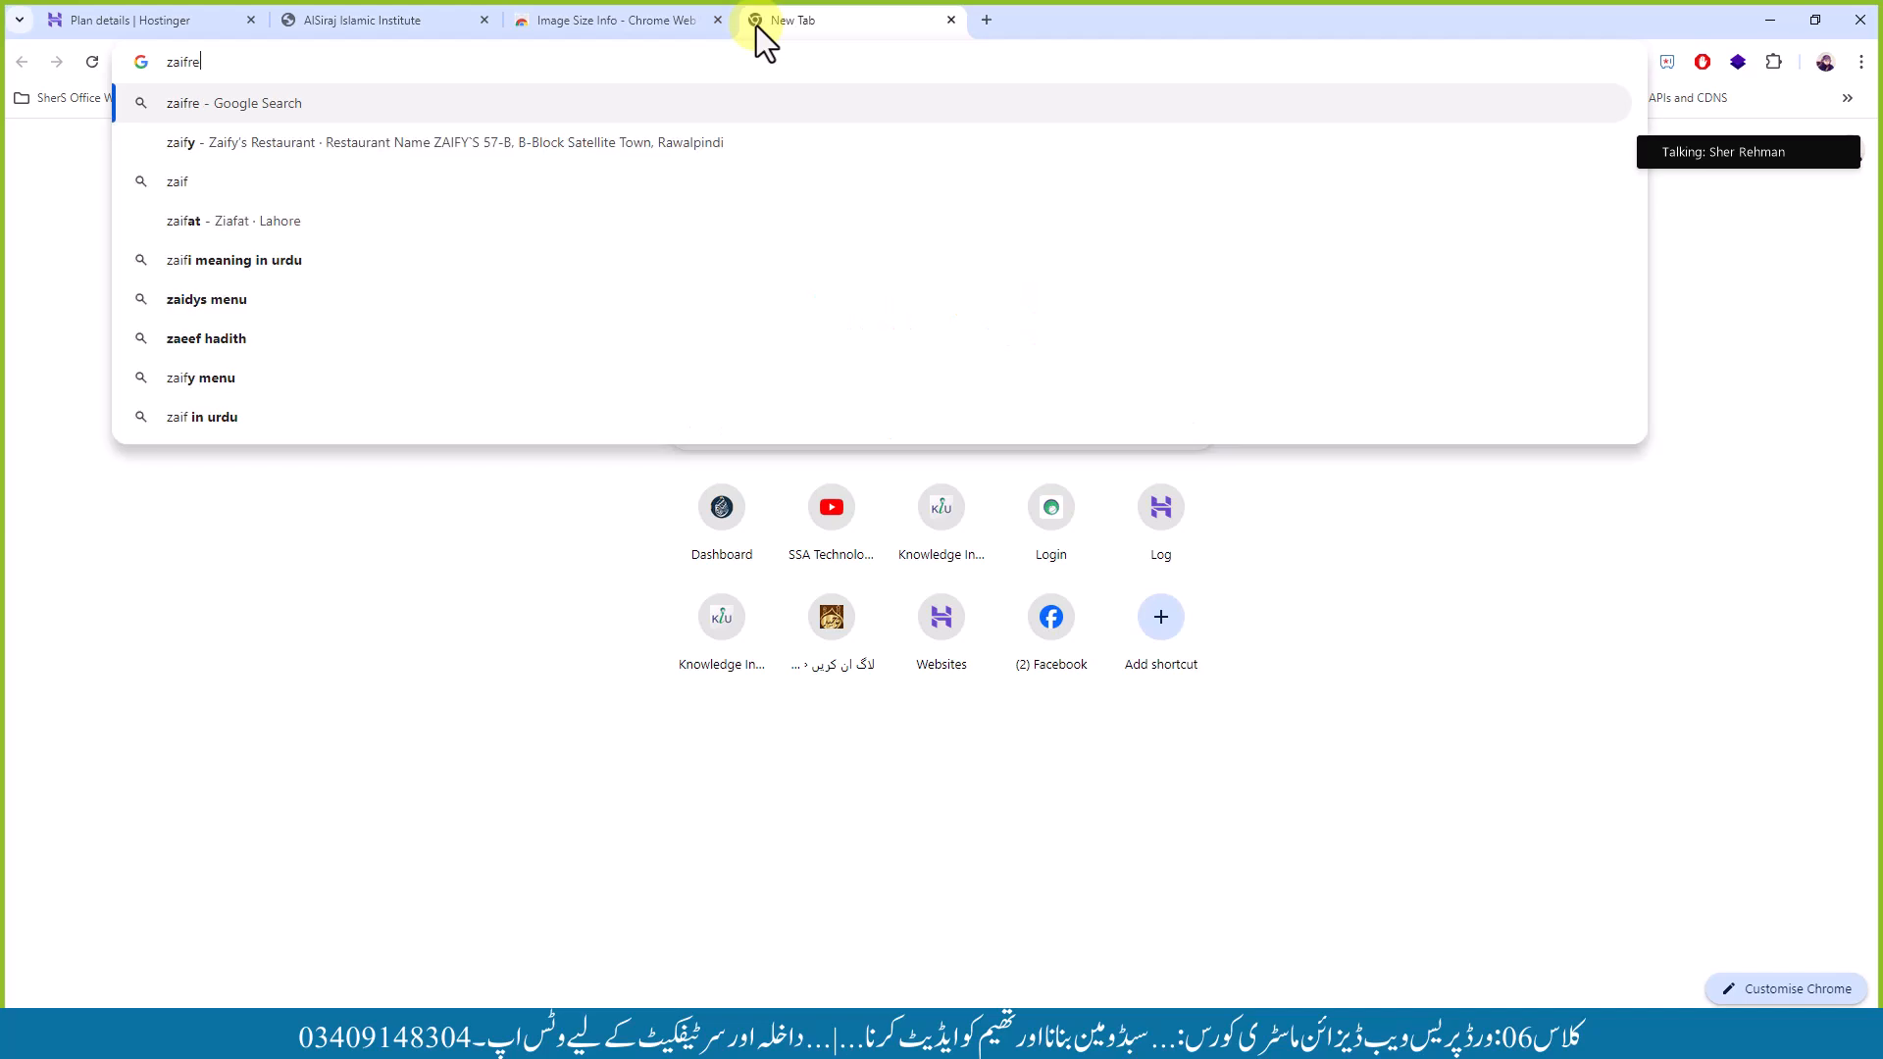
type("hman.")
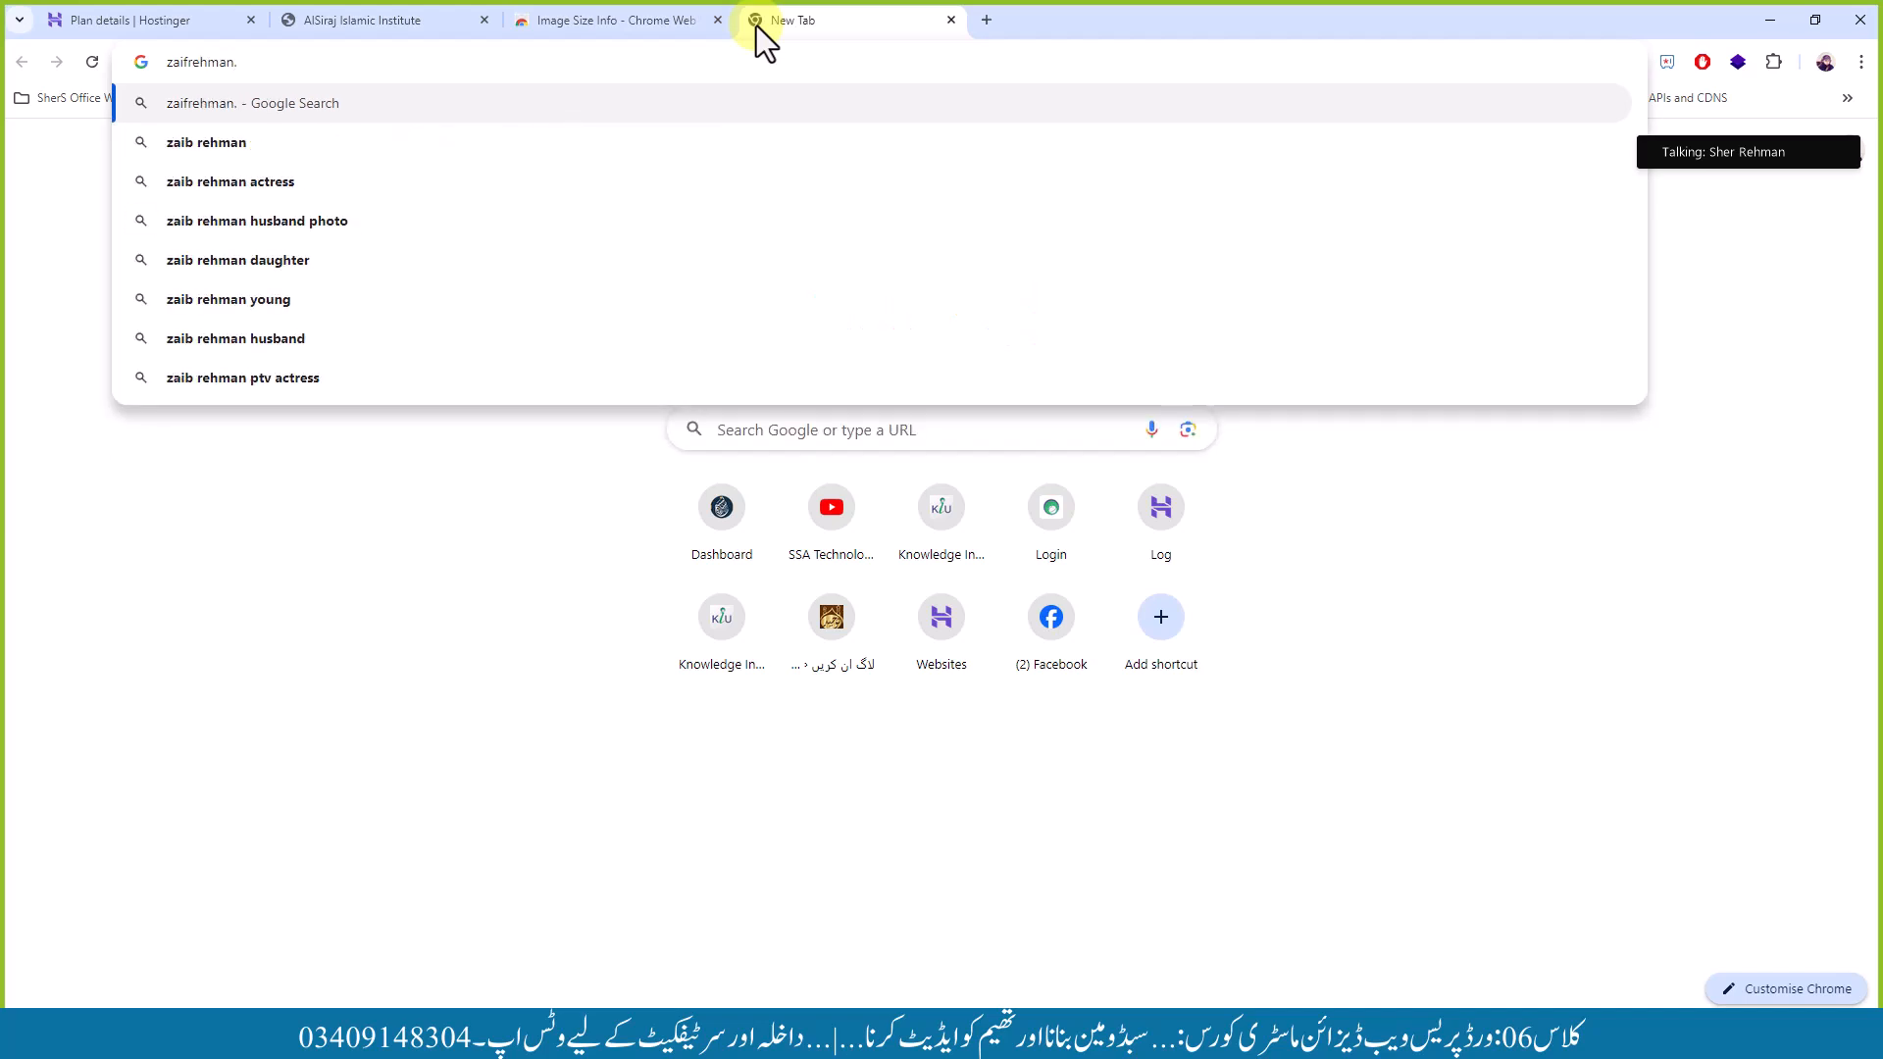
type("mef.")
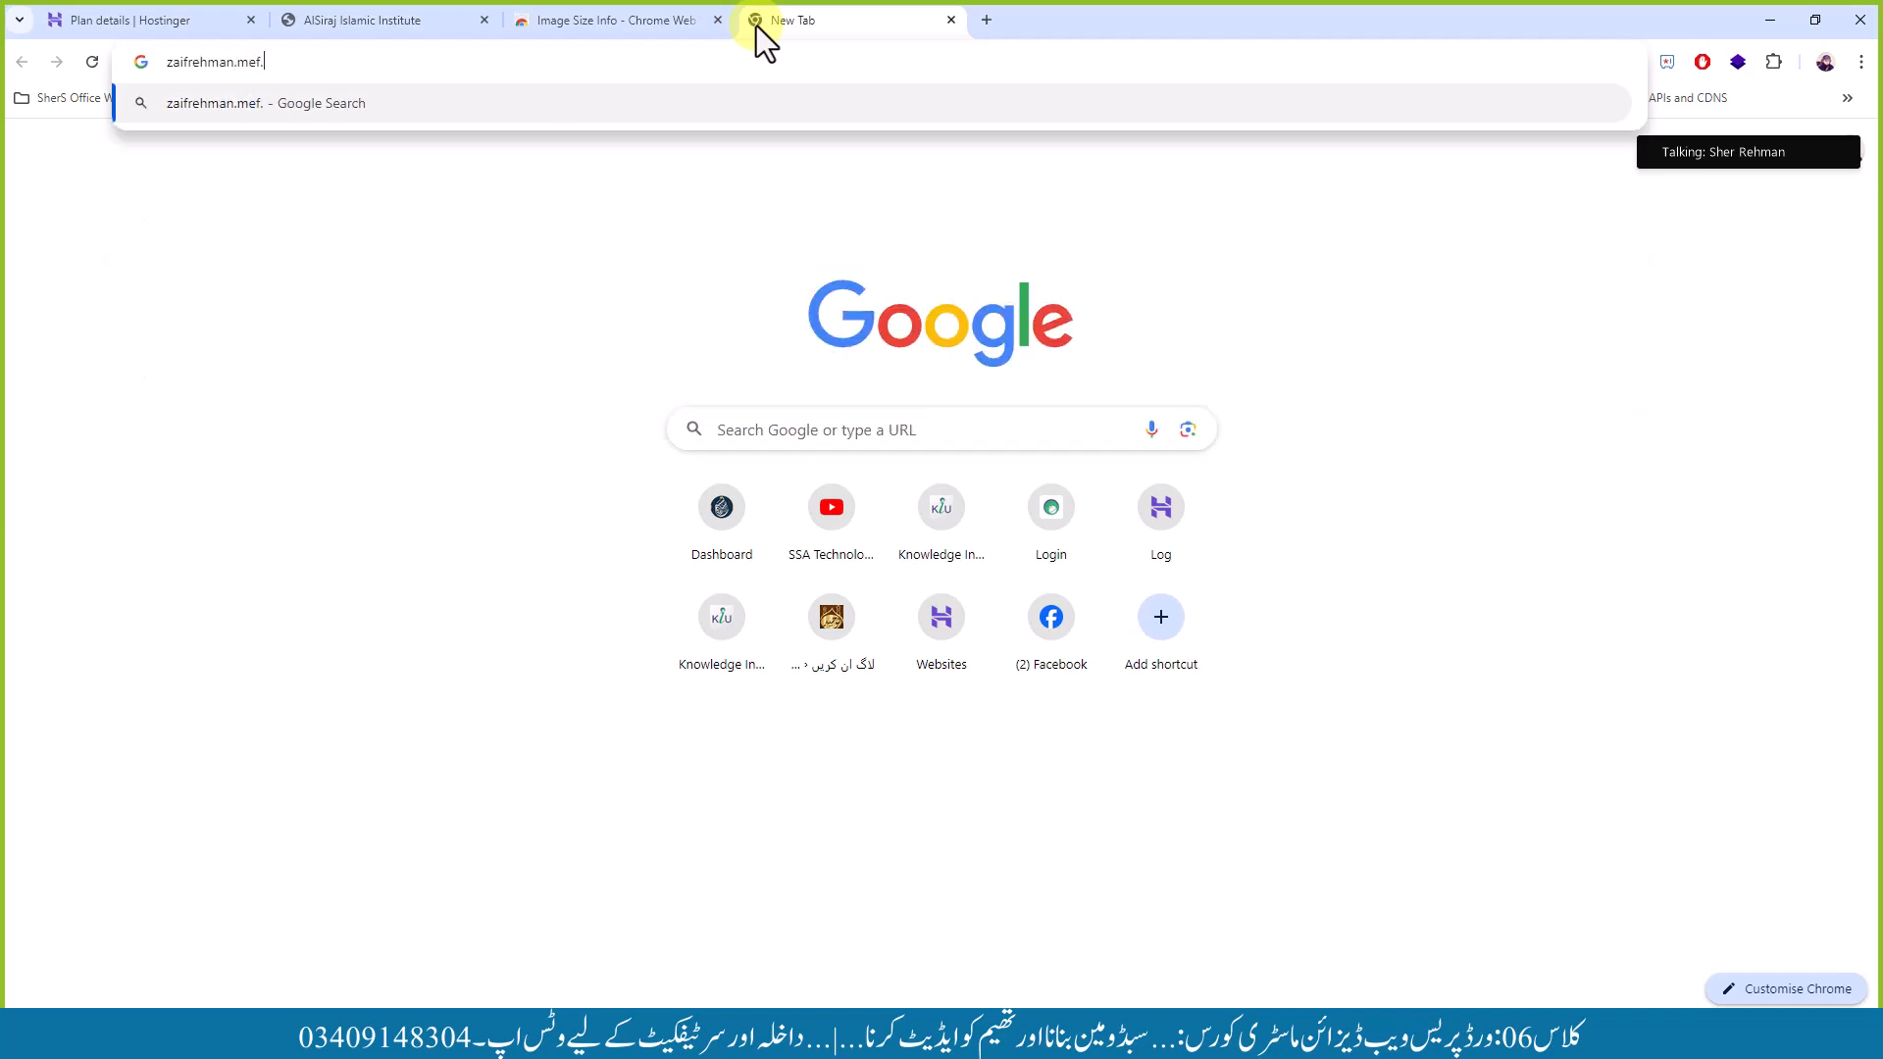
type("edu.sa")
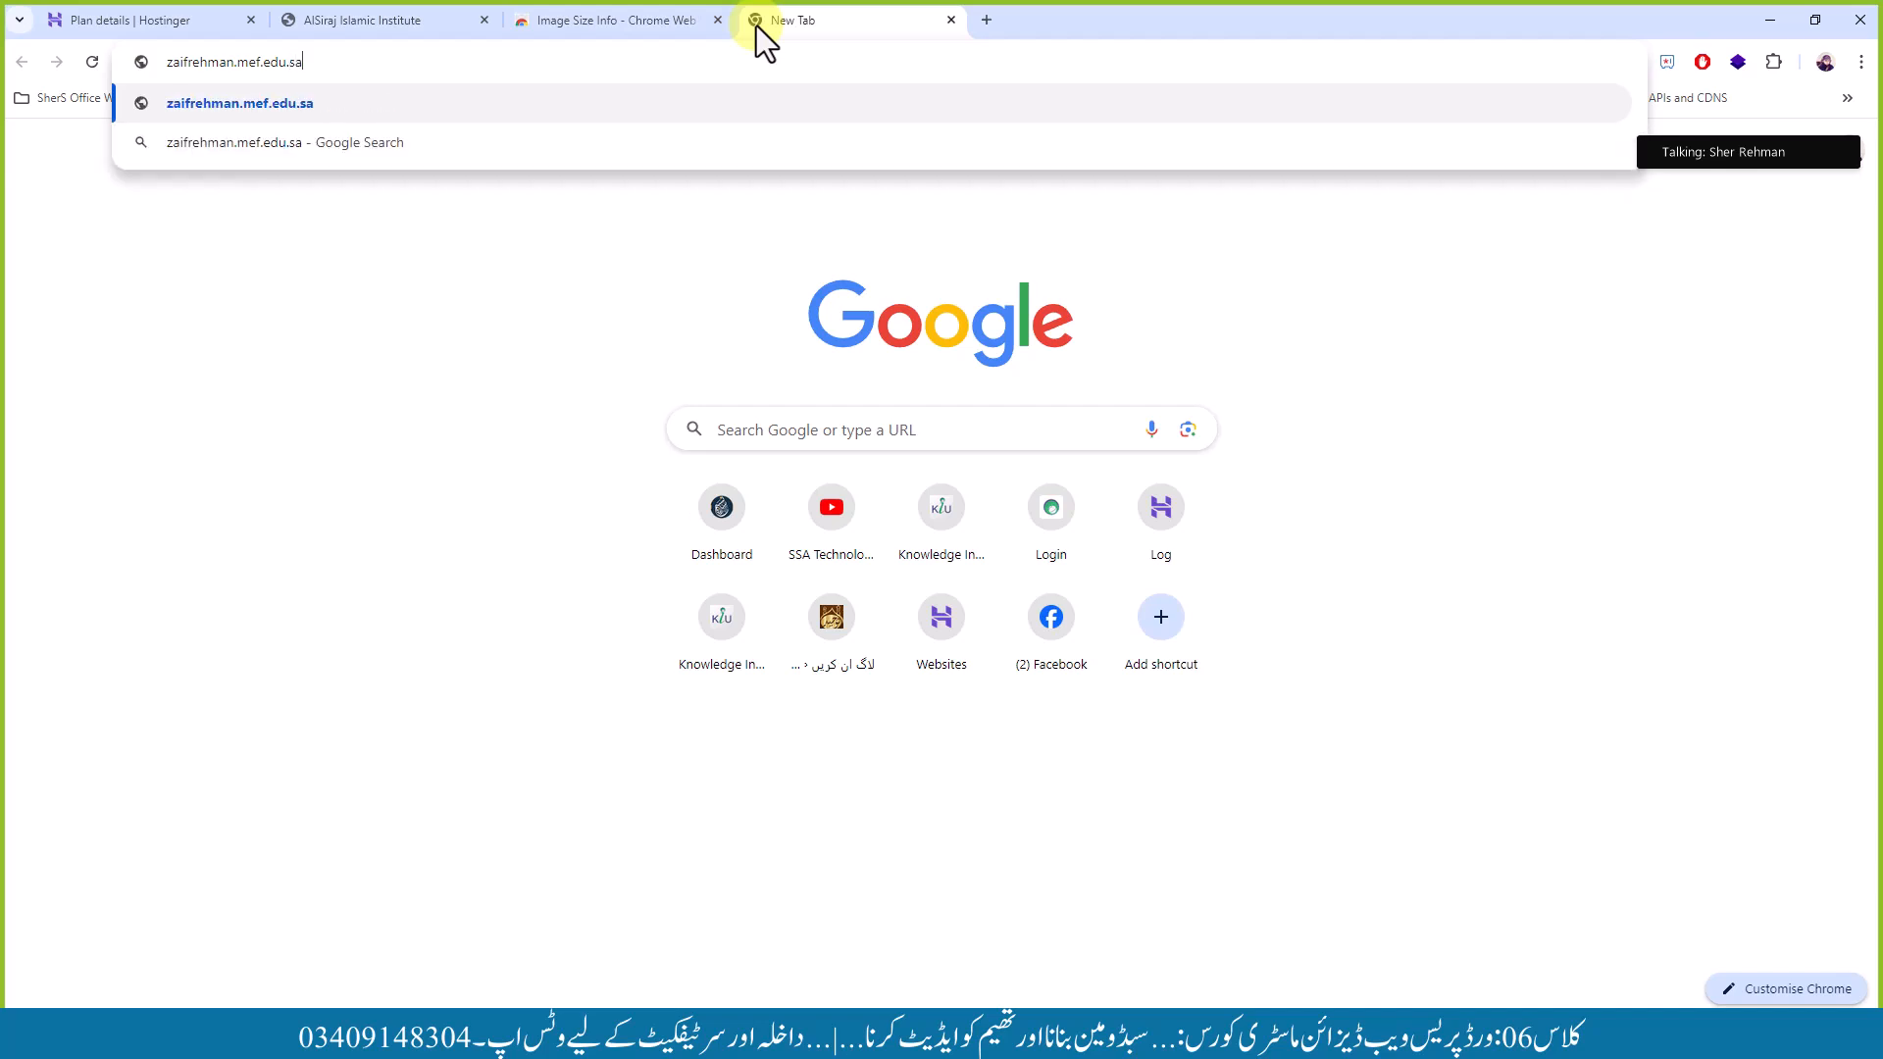
key("Return")
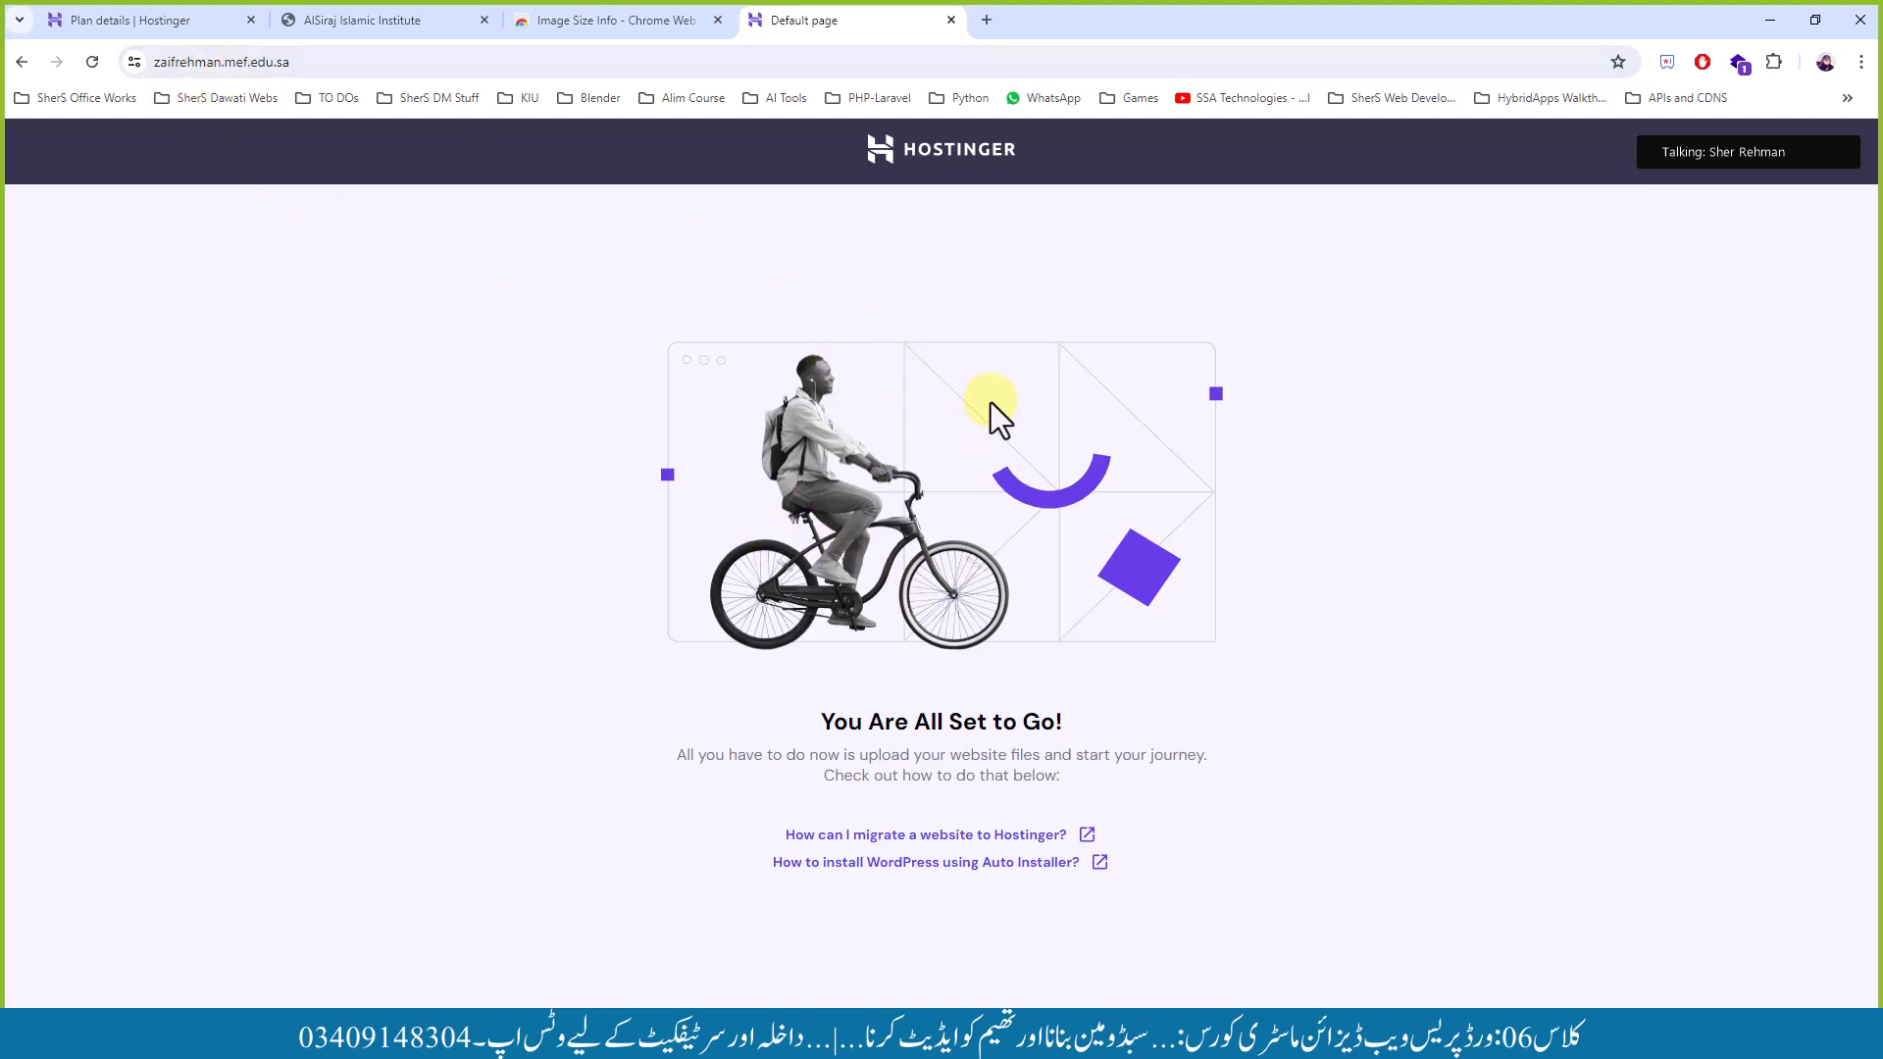
left_click(196, 63)
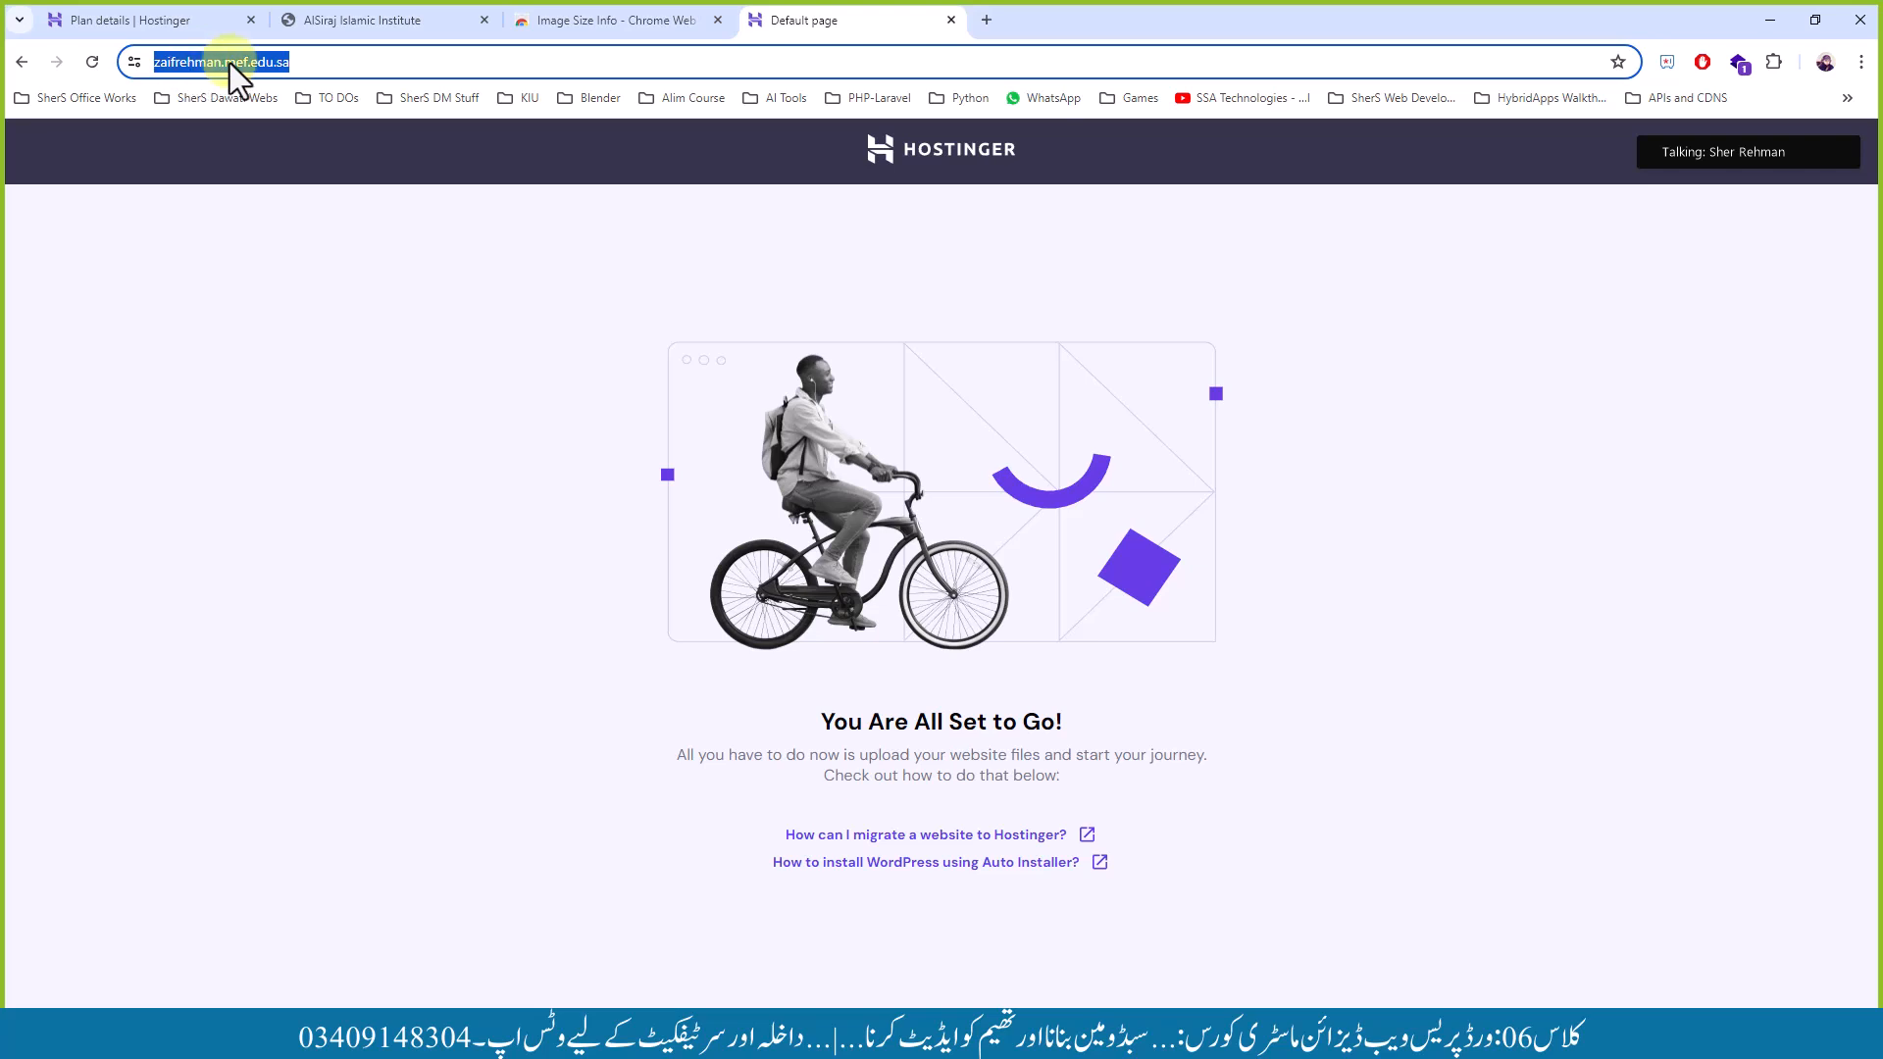
left_click(216, 66)
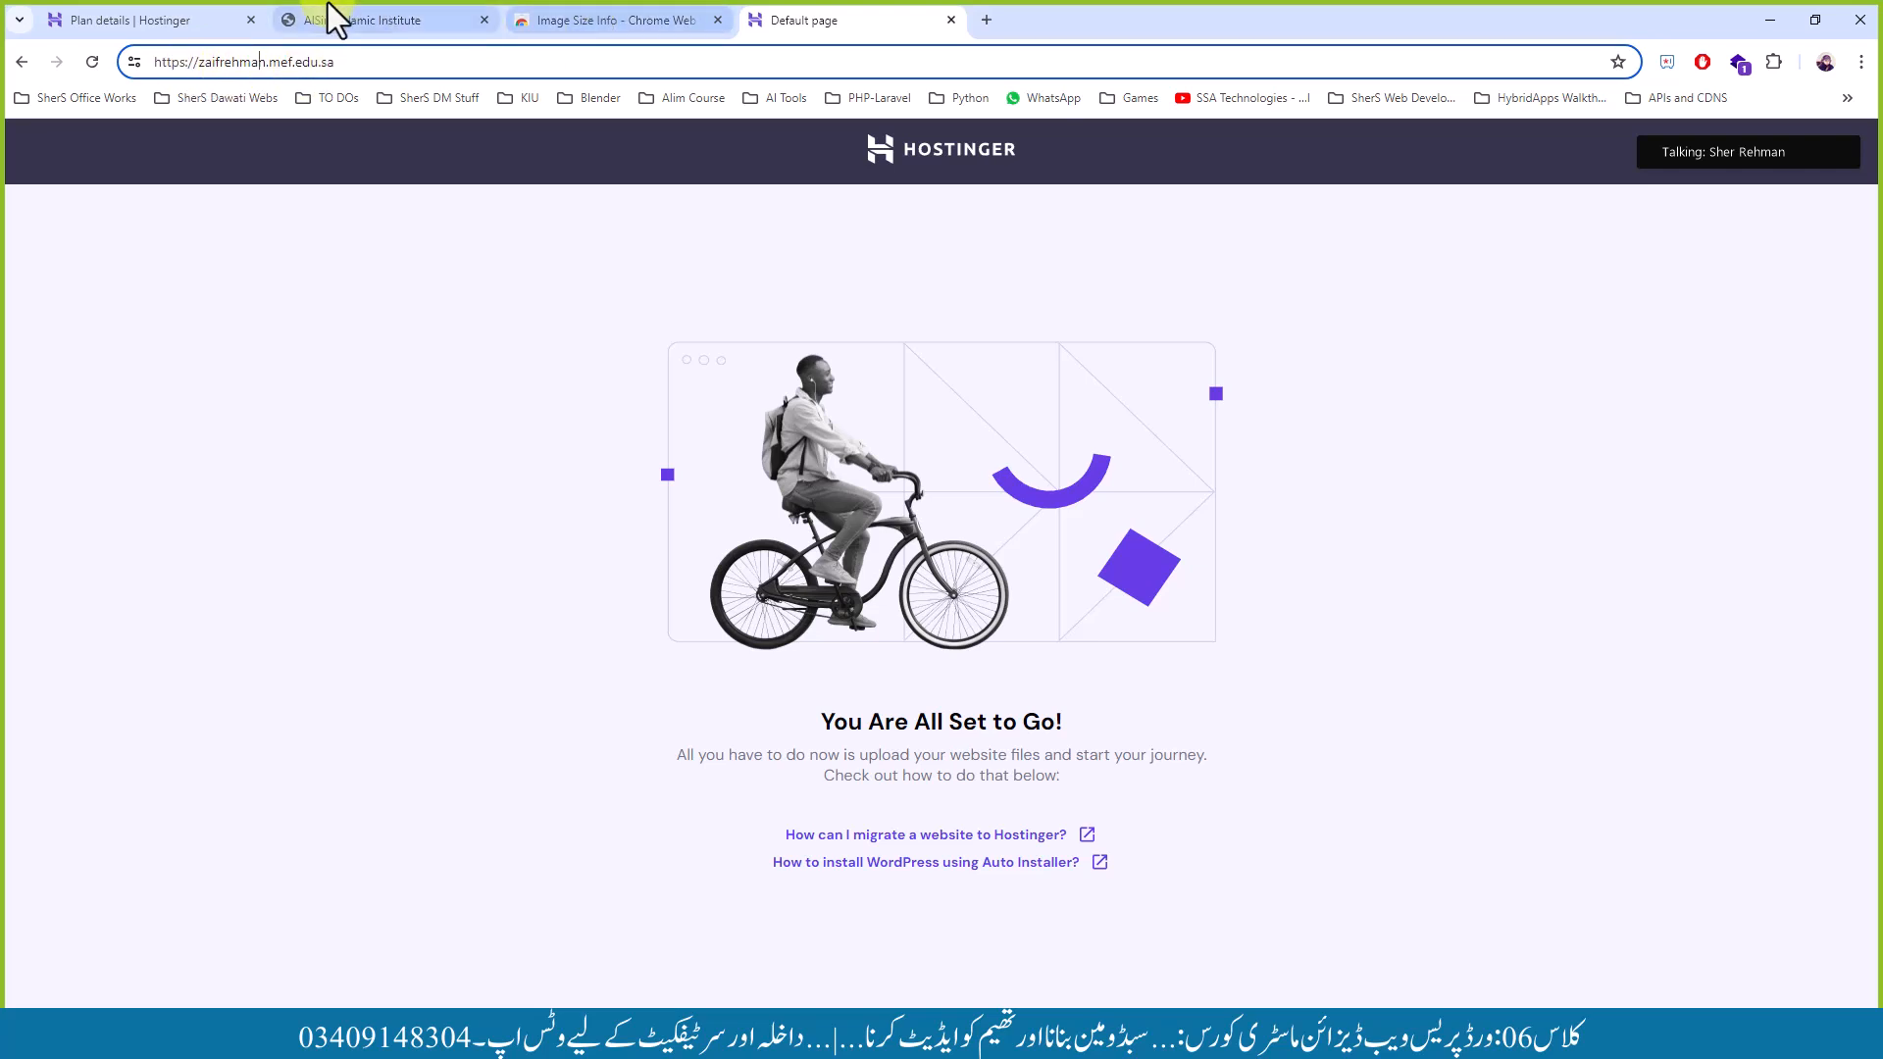
left_click(119, 18)
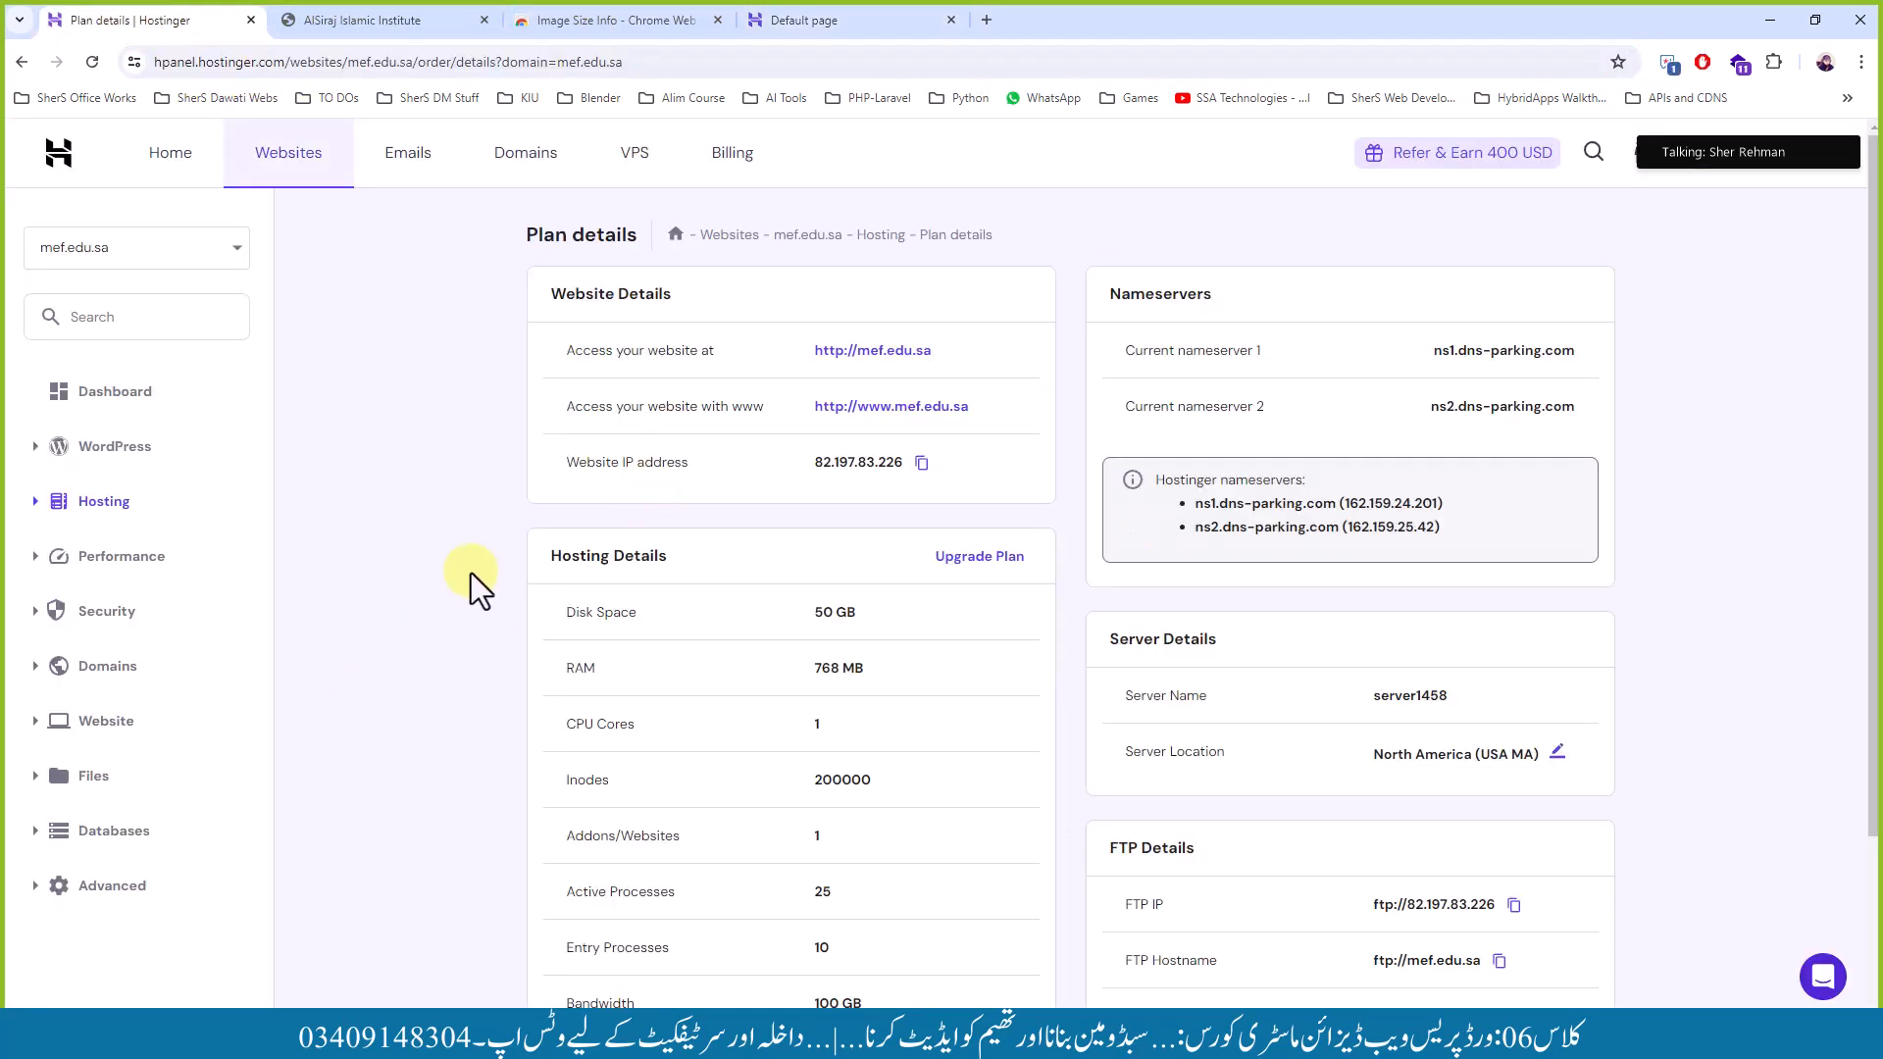
Open WordPress Overview and switch the domain dropdown to the new blog subdomain.
left_click(95, 449)
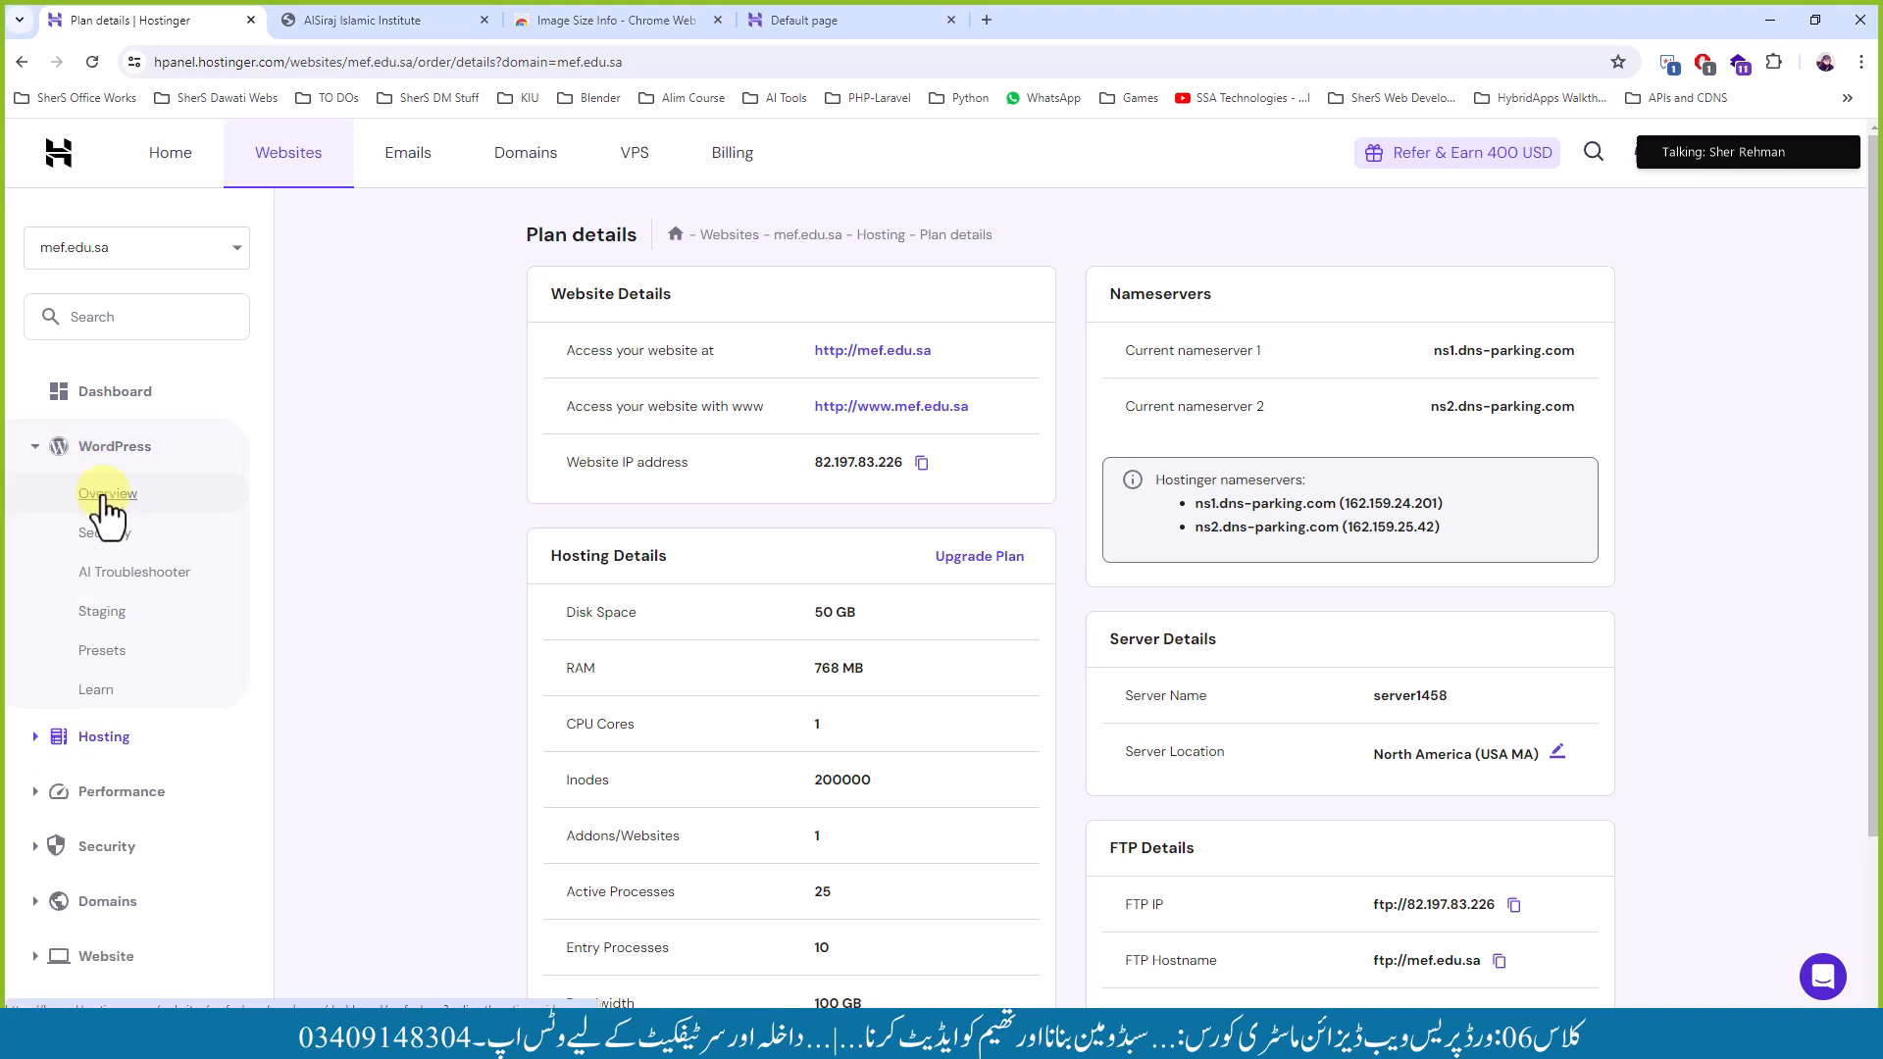
left_click(108, 493)
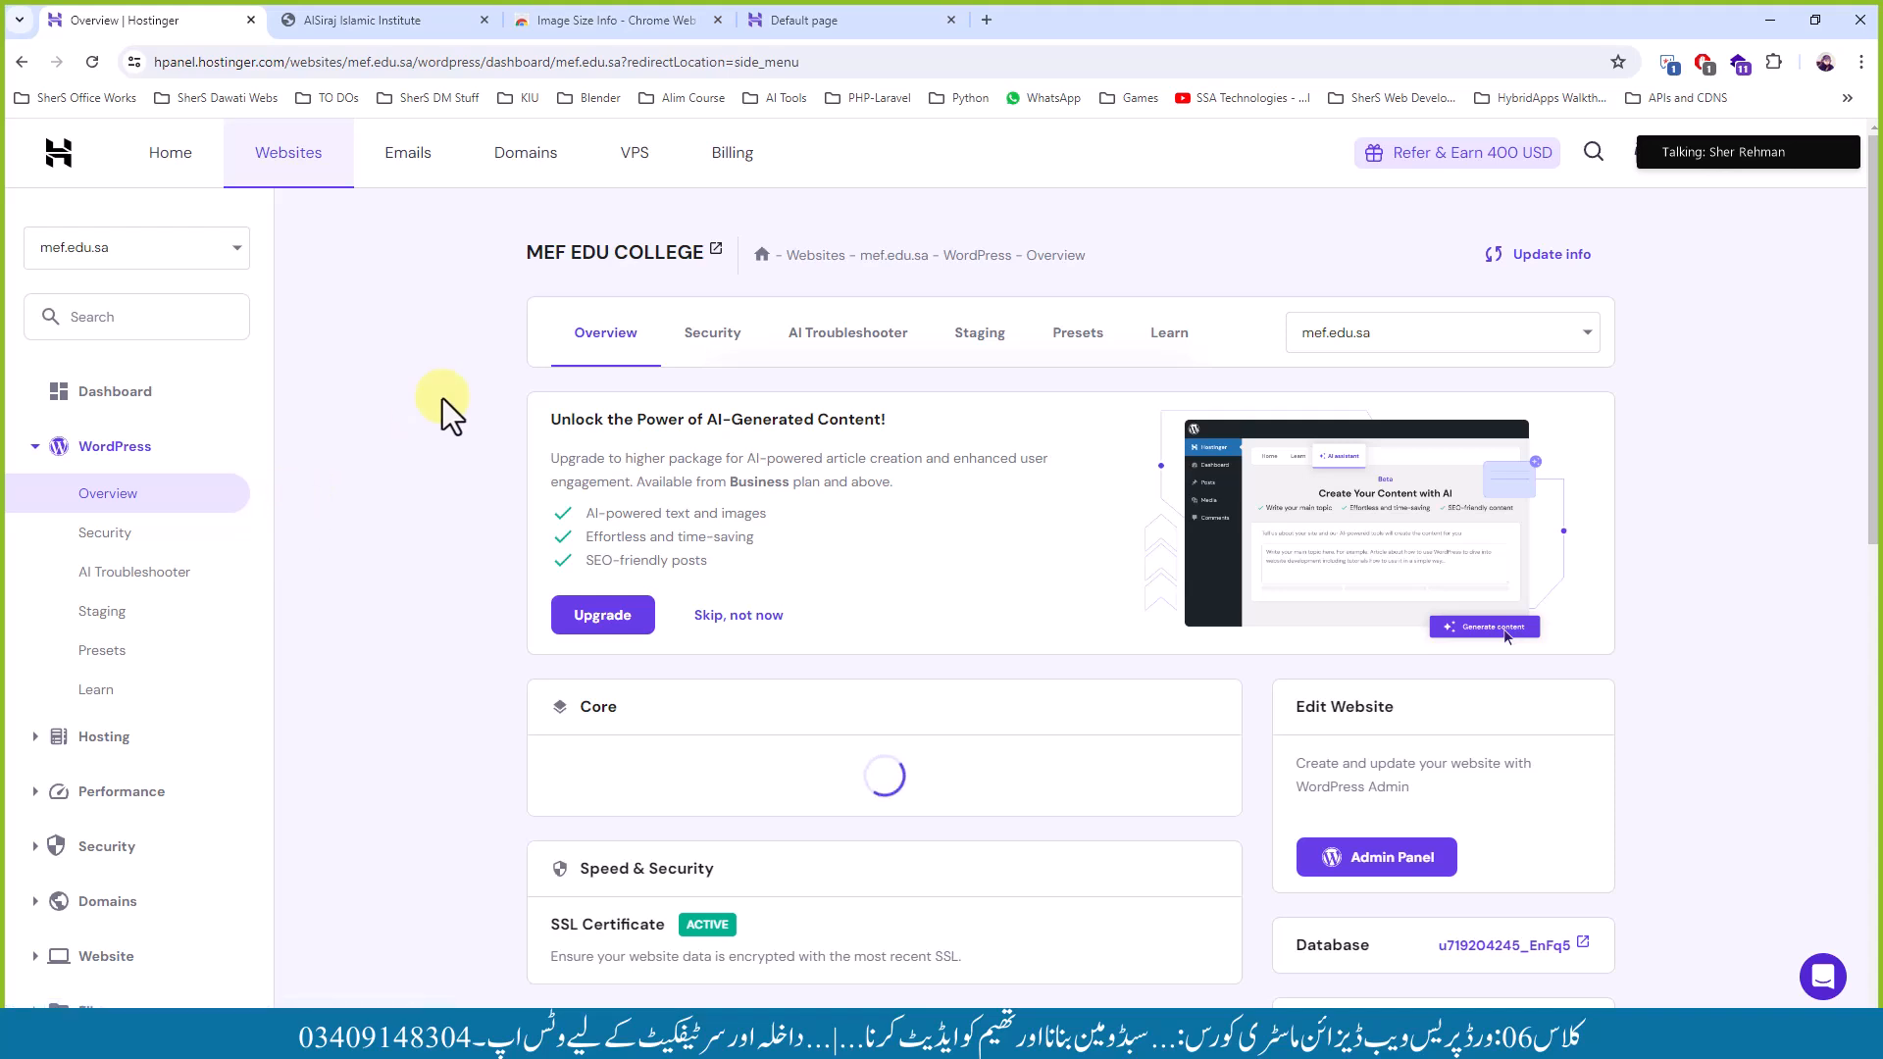
left_click(1377, 345)
left_click(1357, 336)
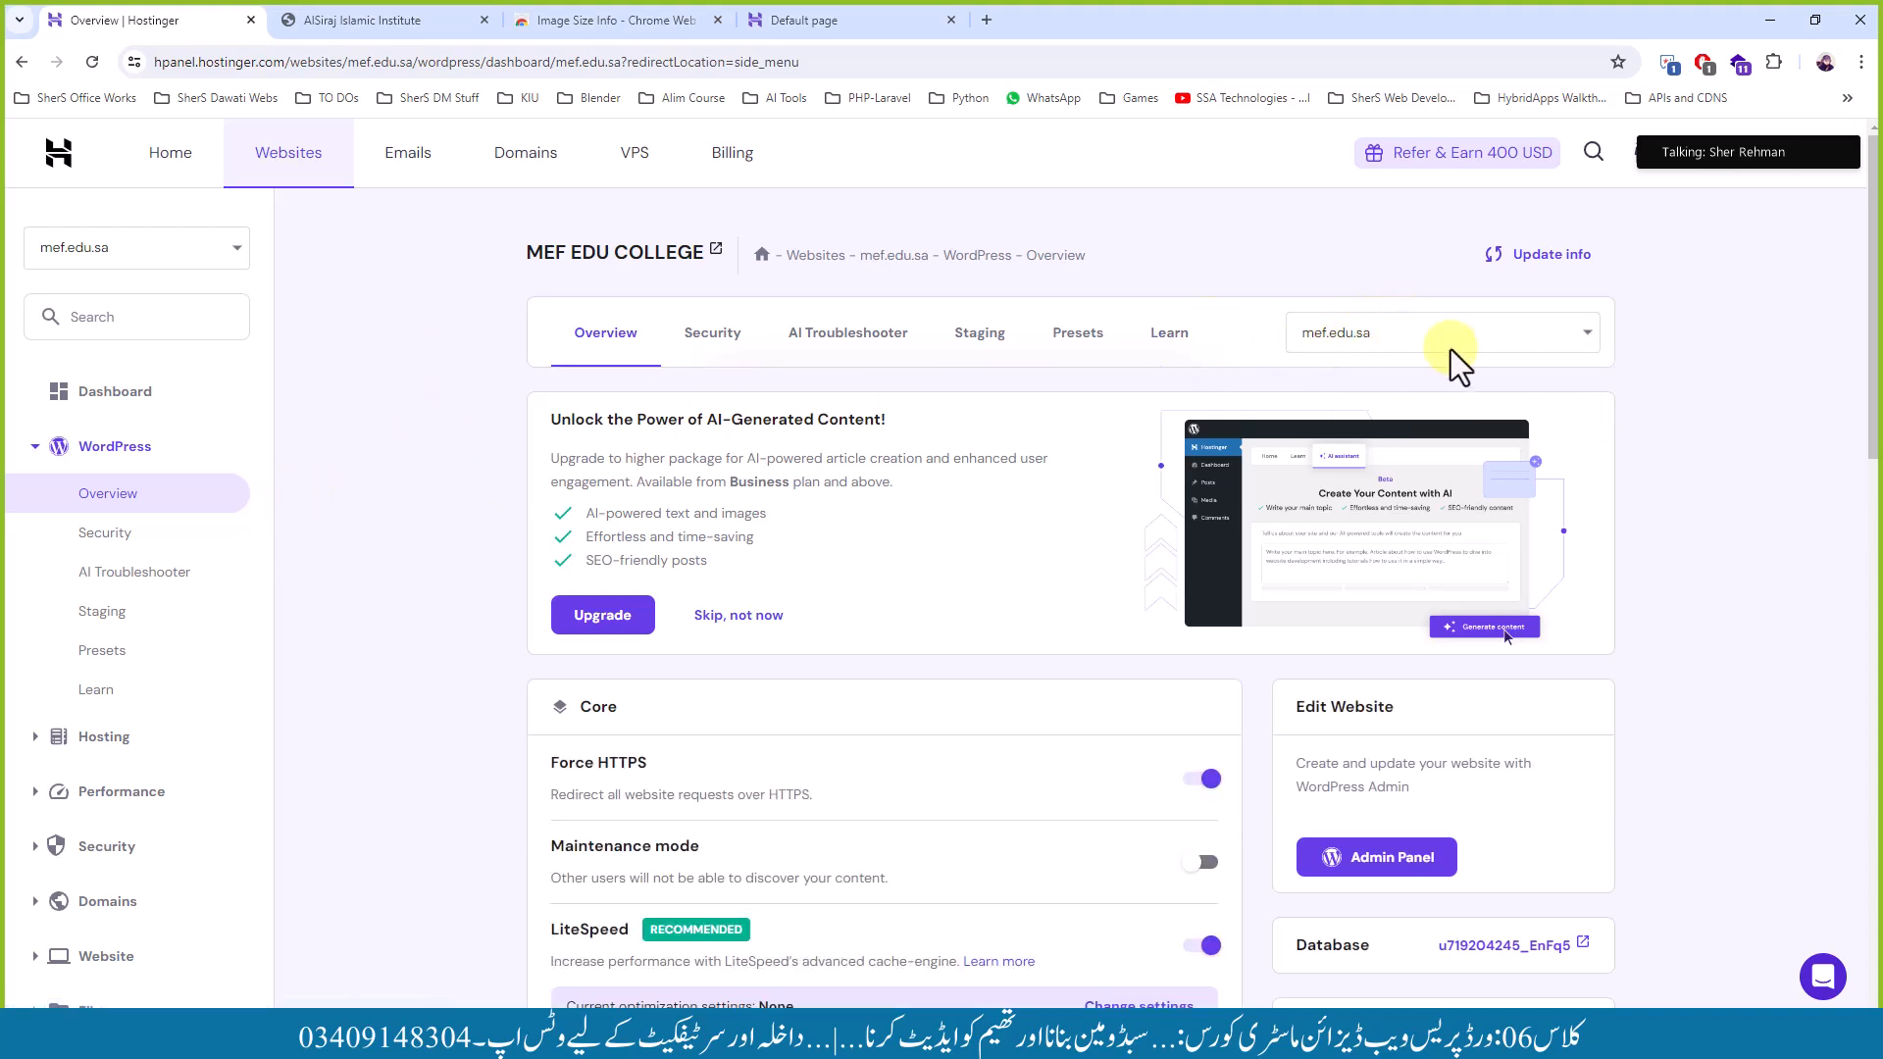
left_click(1404, 354)
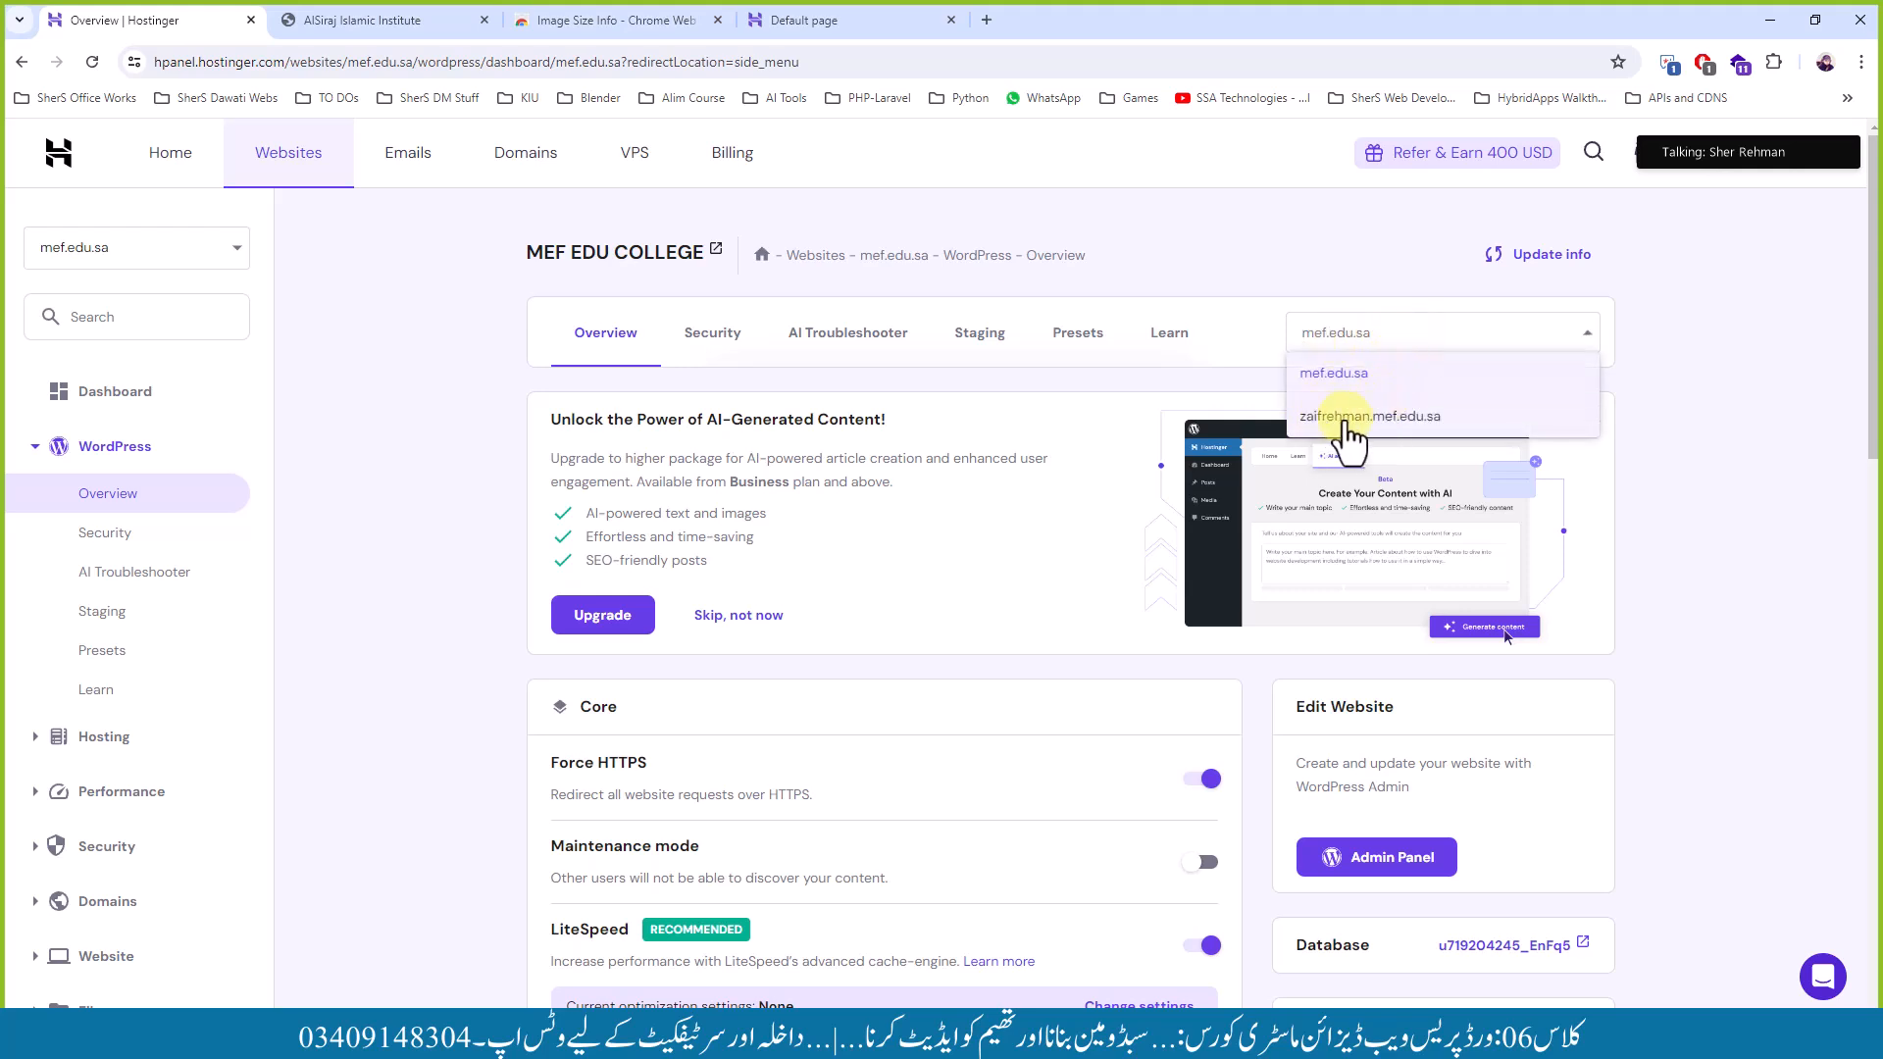
left_click(1347, 420)
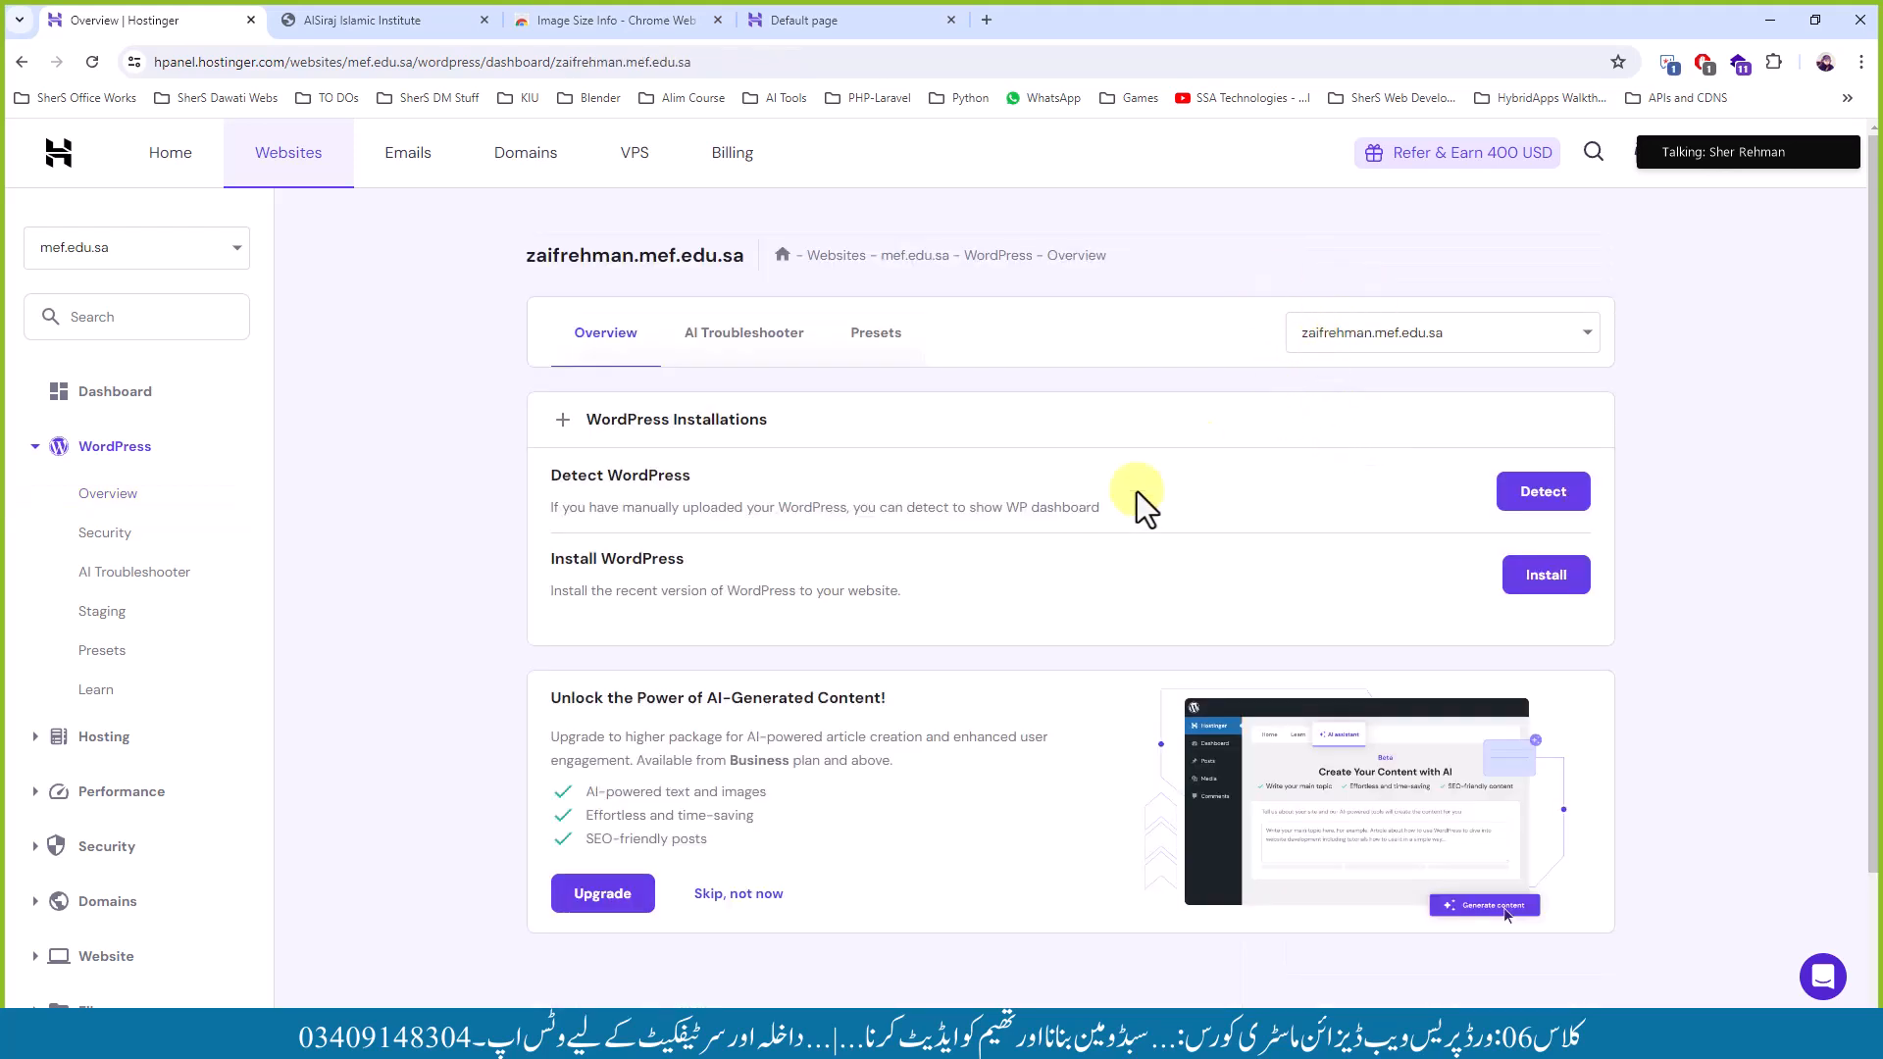
left_click_drag(549, 559, 675, 560)
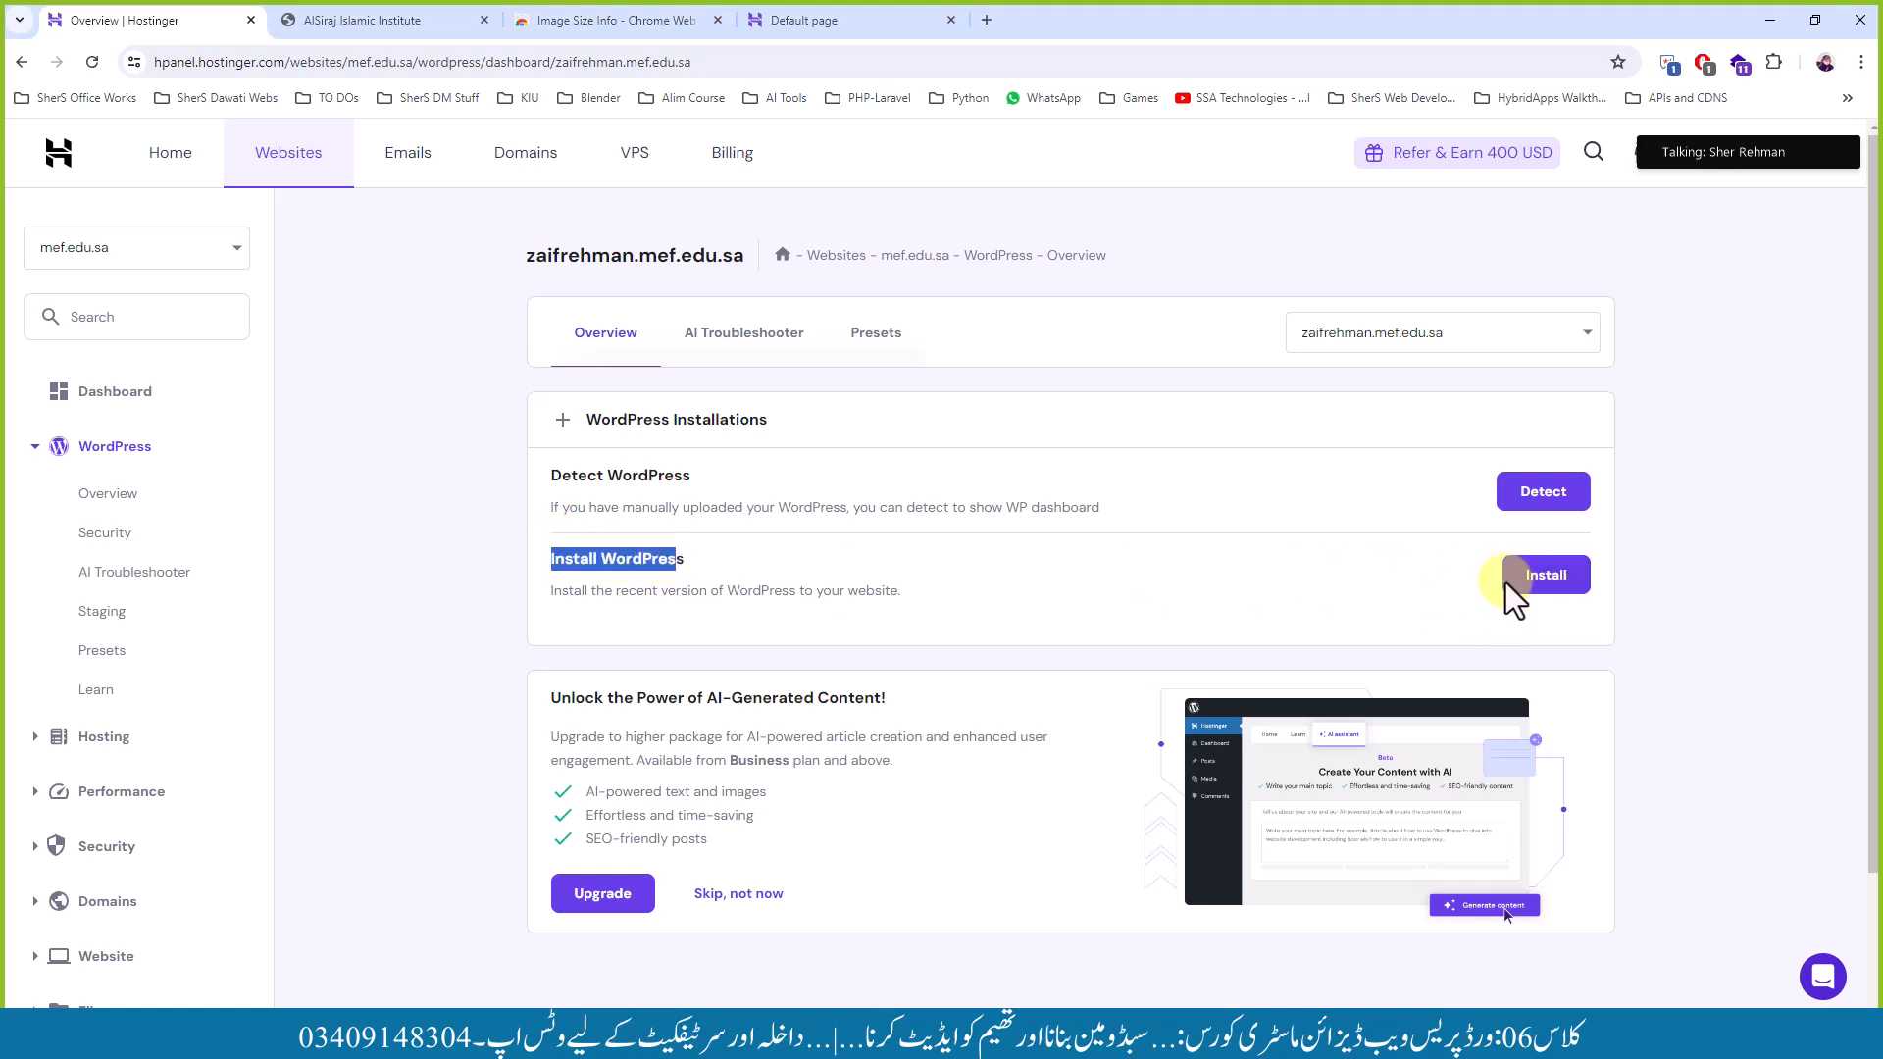
Open the WordPress install form and enter the administrator email, username and matching password.
left_click(1540, 581)
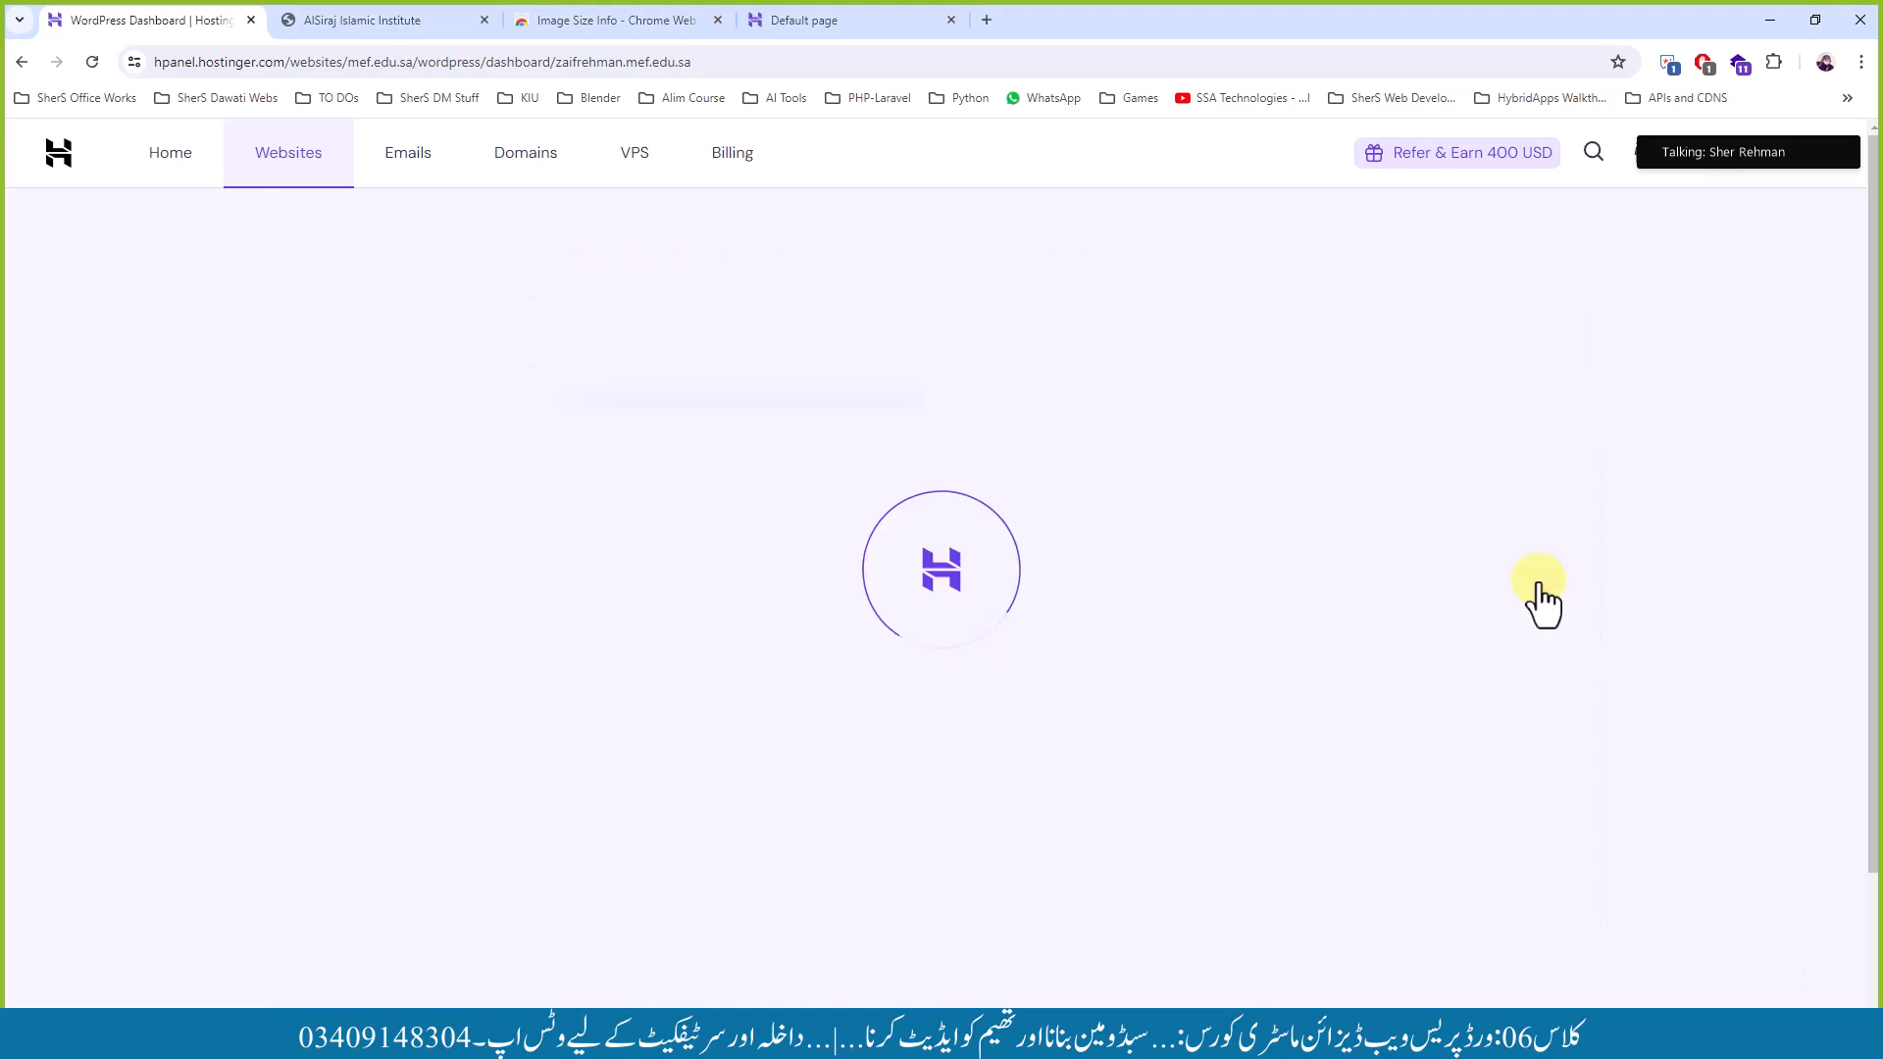
left_click(1541, 588)
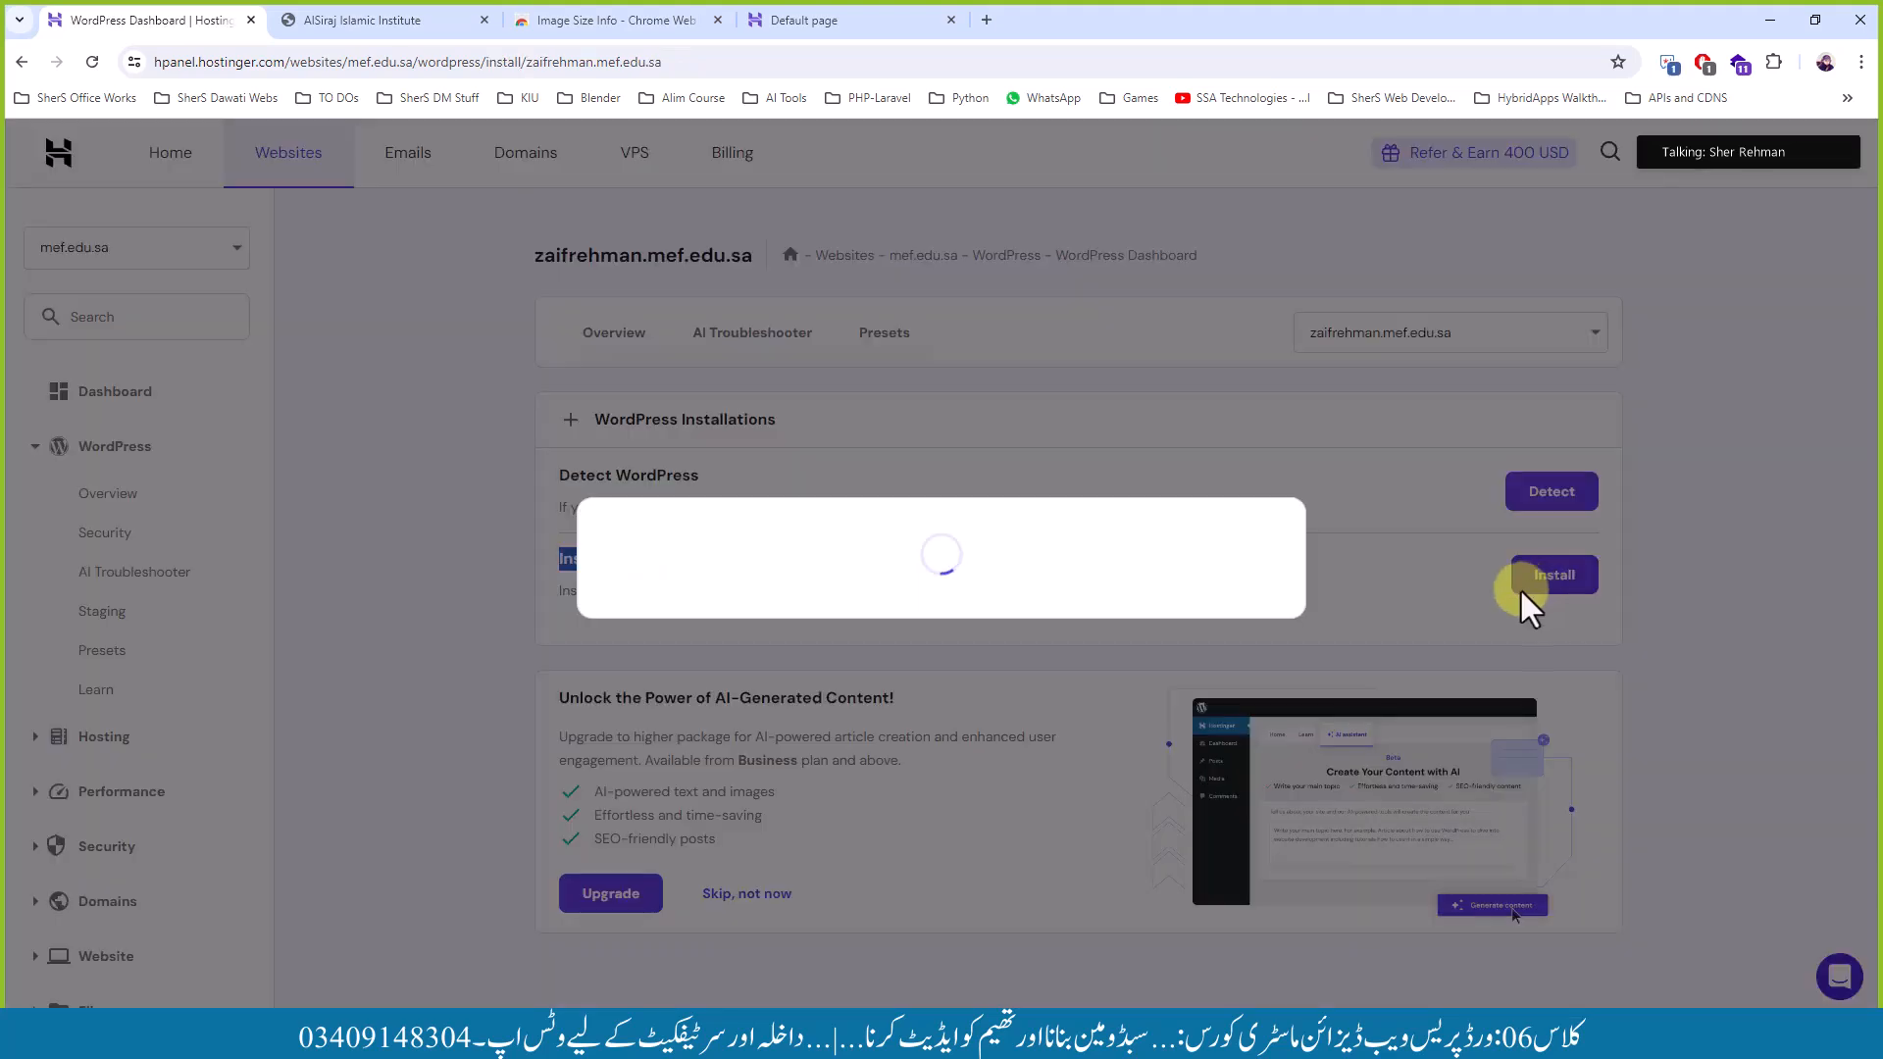
left_click(681, 584)
left_click_drag(785, 585, 610, 582)
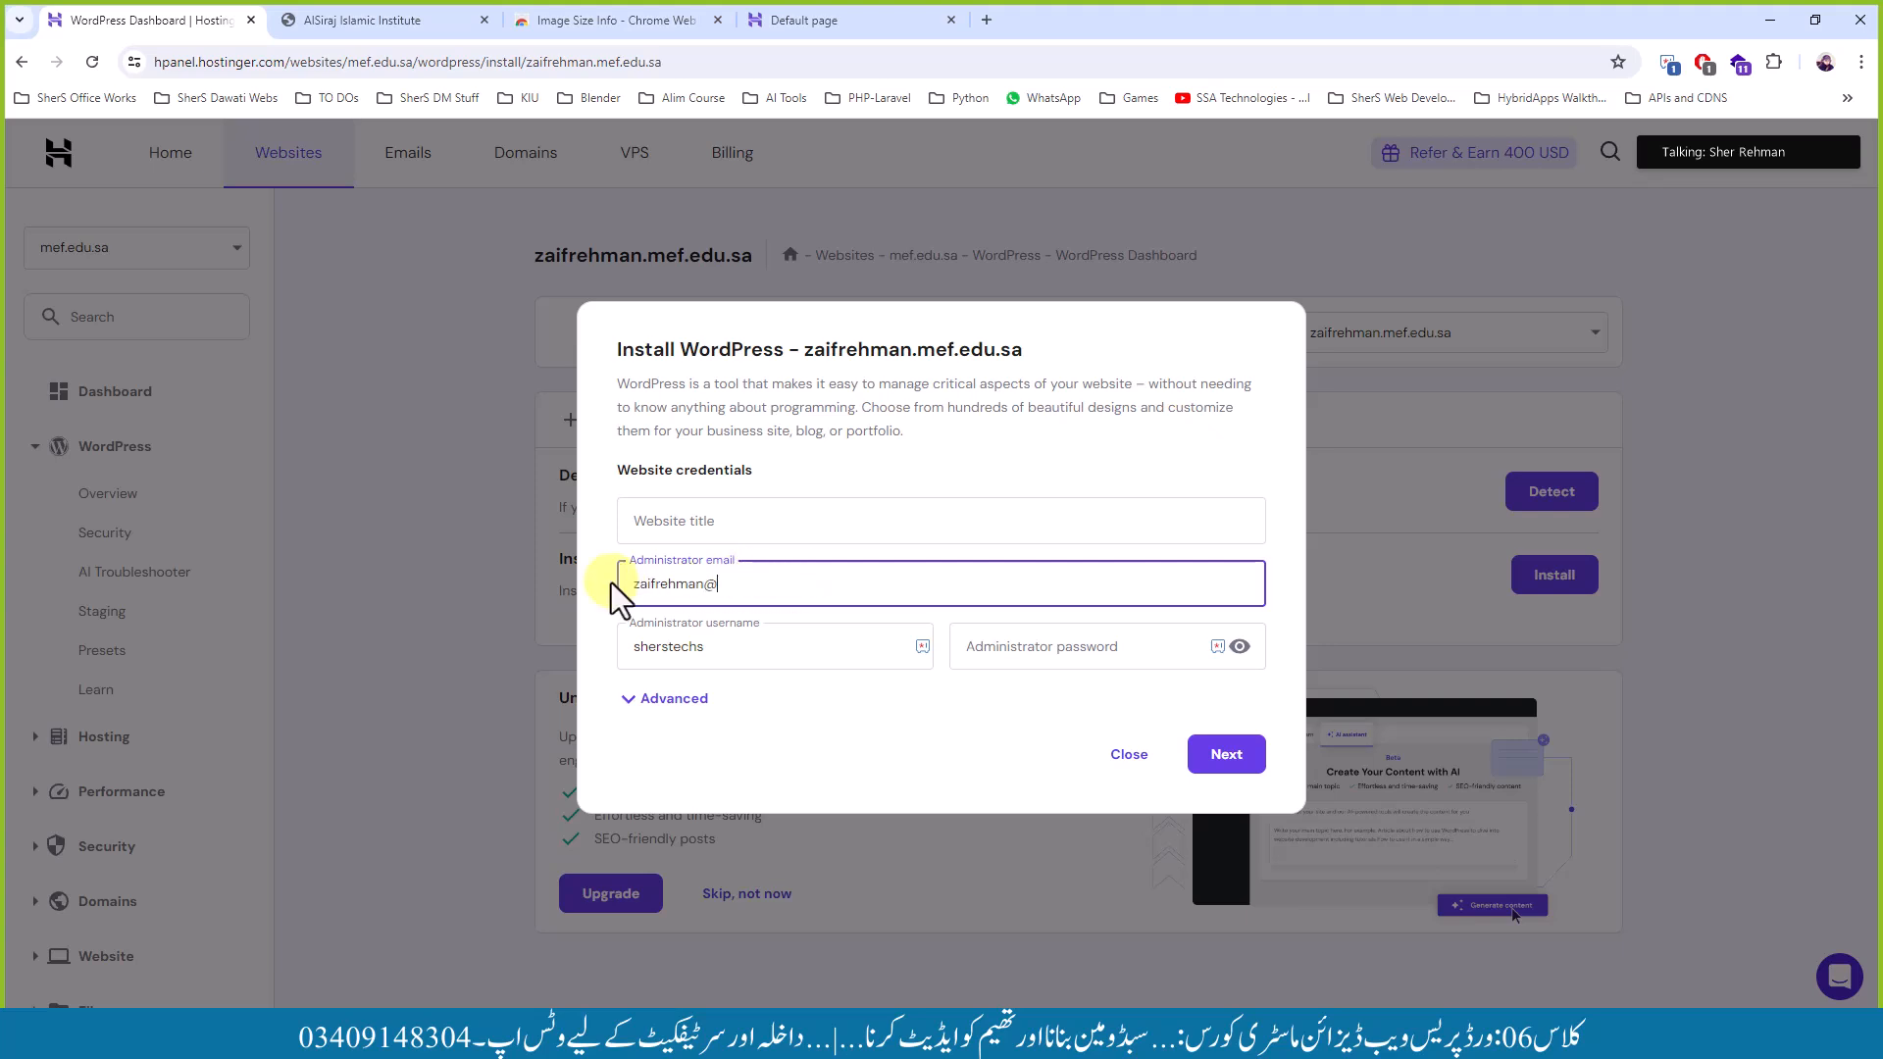
left_click_drag(714, 649, 624, 643)
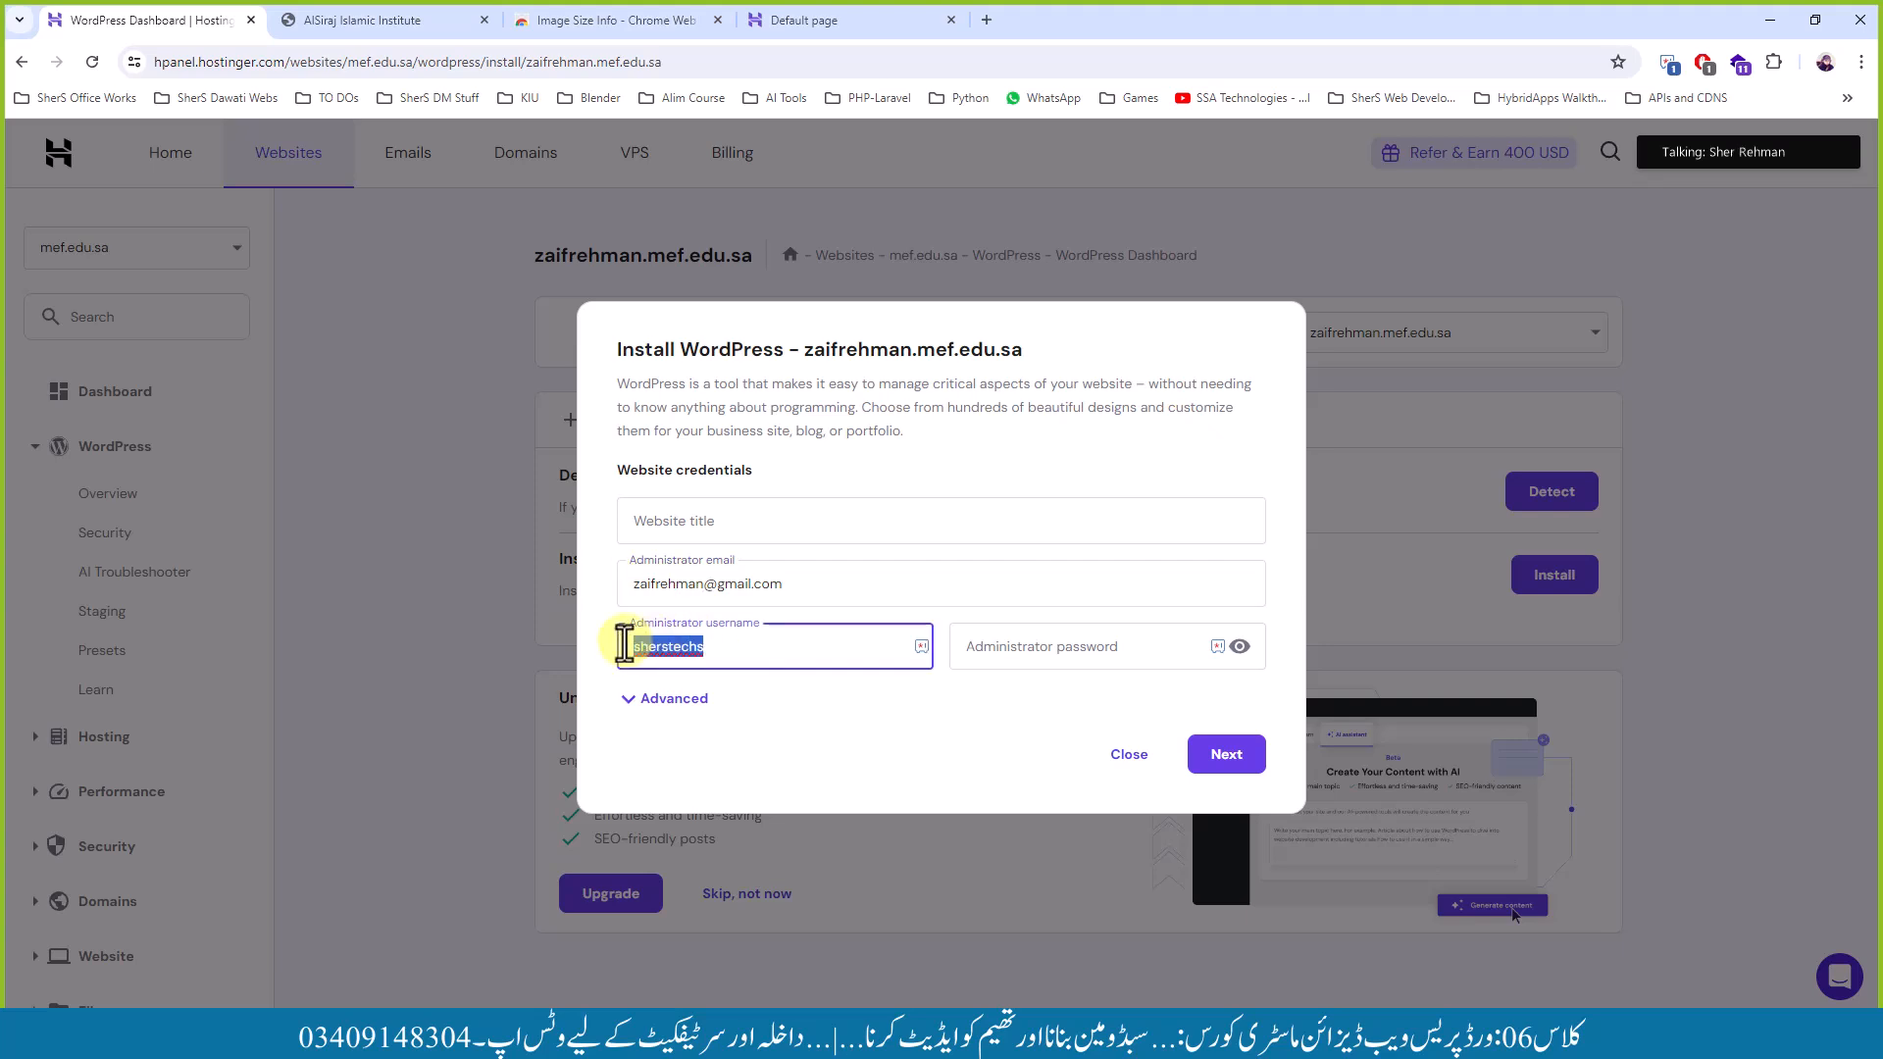
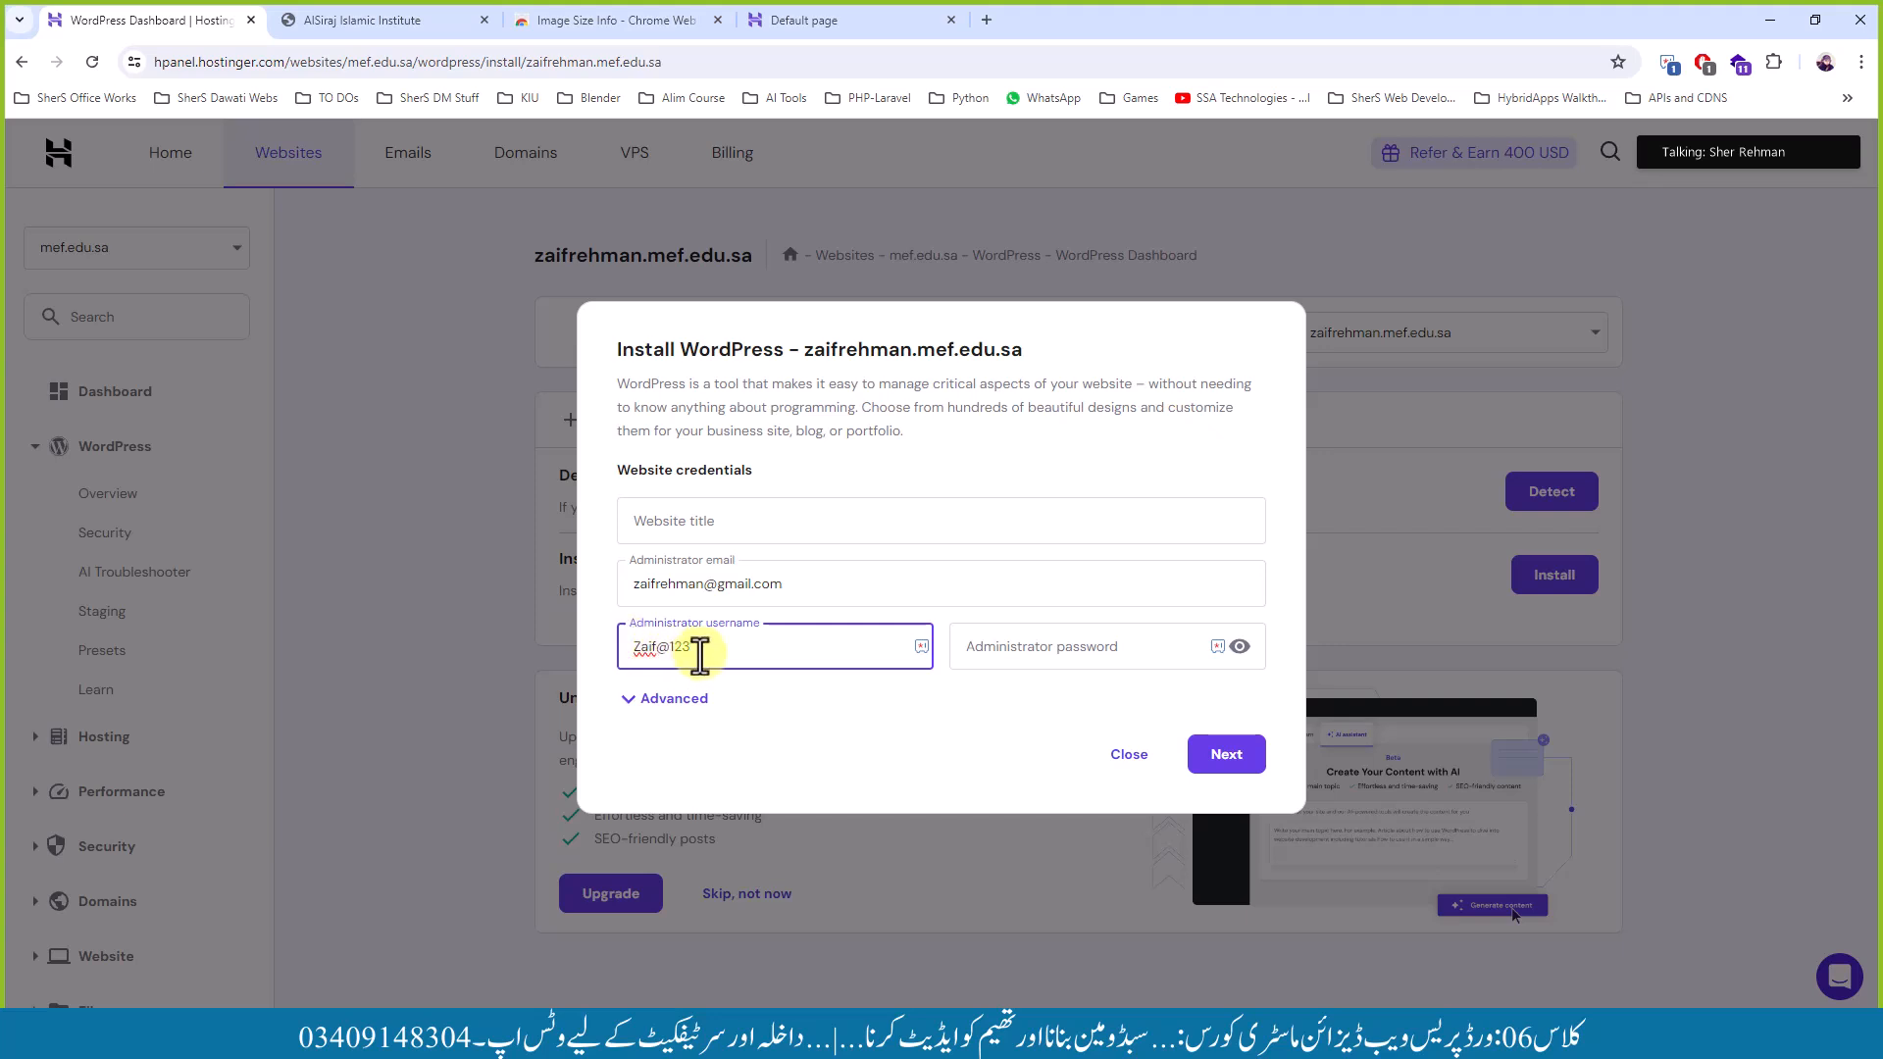
left_click_drag(687, 649, 622, 644)
left_click(1026, 649)
left_click(801, 645)
left_click_drag(706, 639, 621, 639)
left_click(1065, 640)
key("ctrl+v")
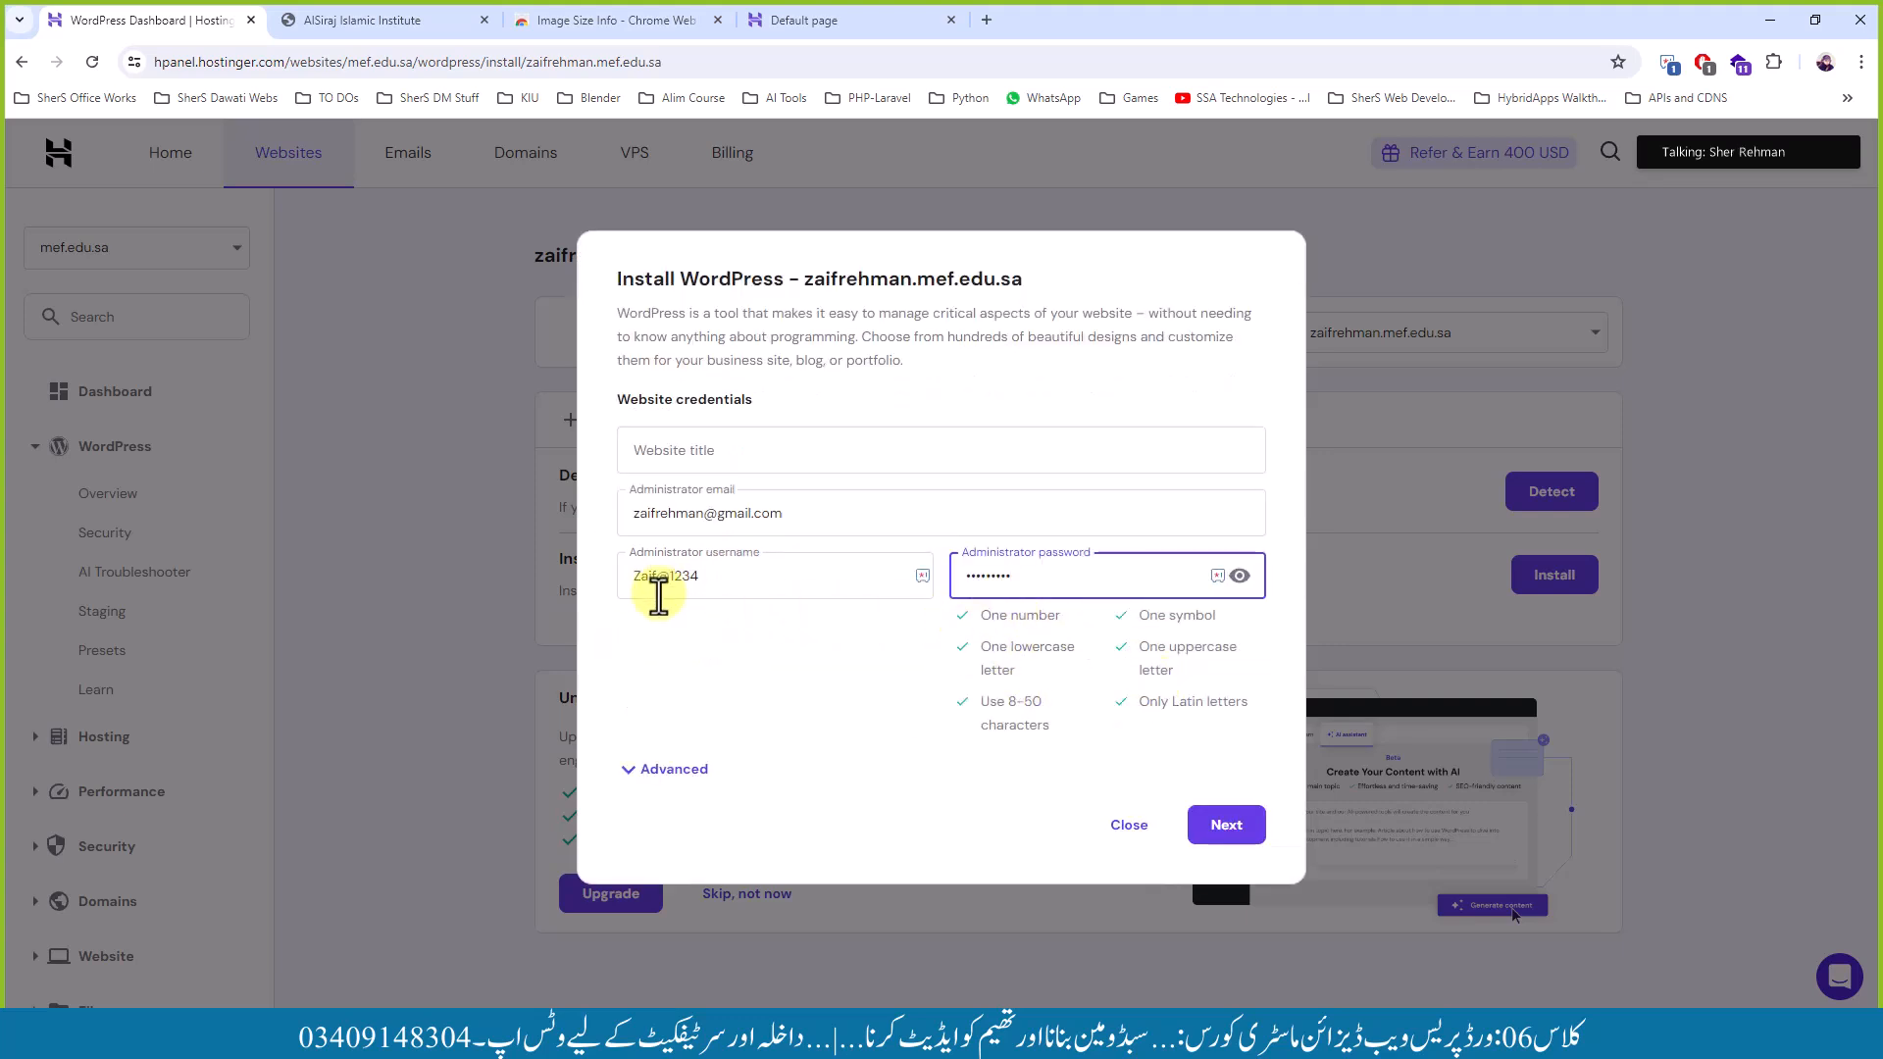
Fill in the website title and continue to the step with WordPress 6.6, English, PHP 8.2.
left_click(631, 576)
left_click_drag(630, 576, 675, 576)
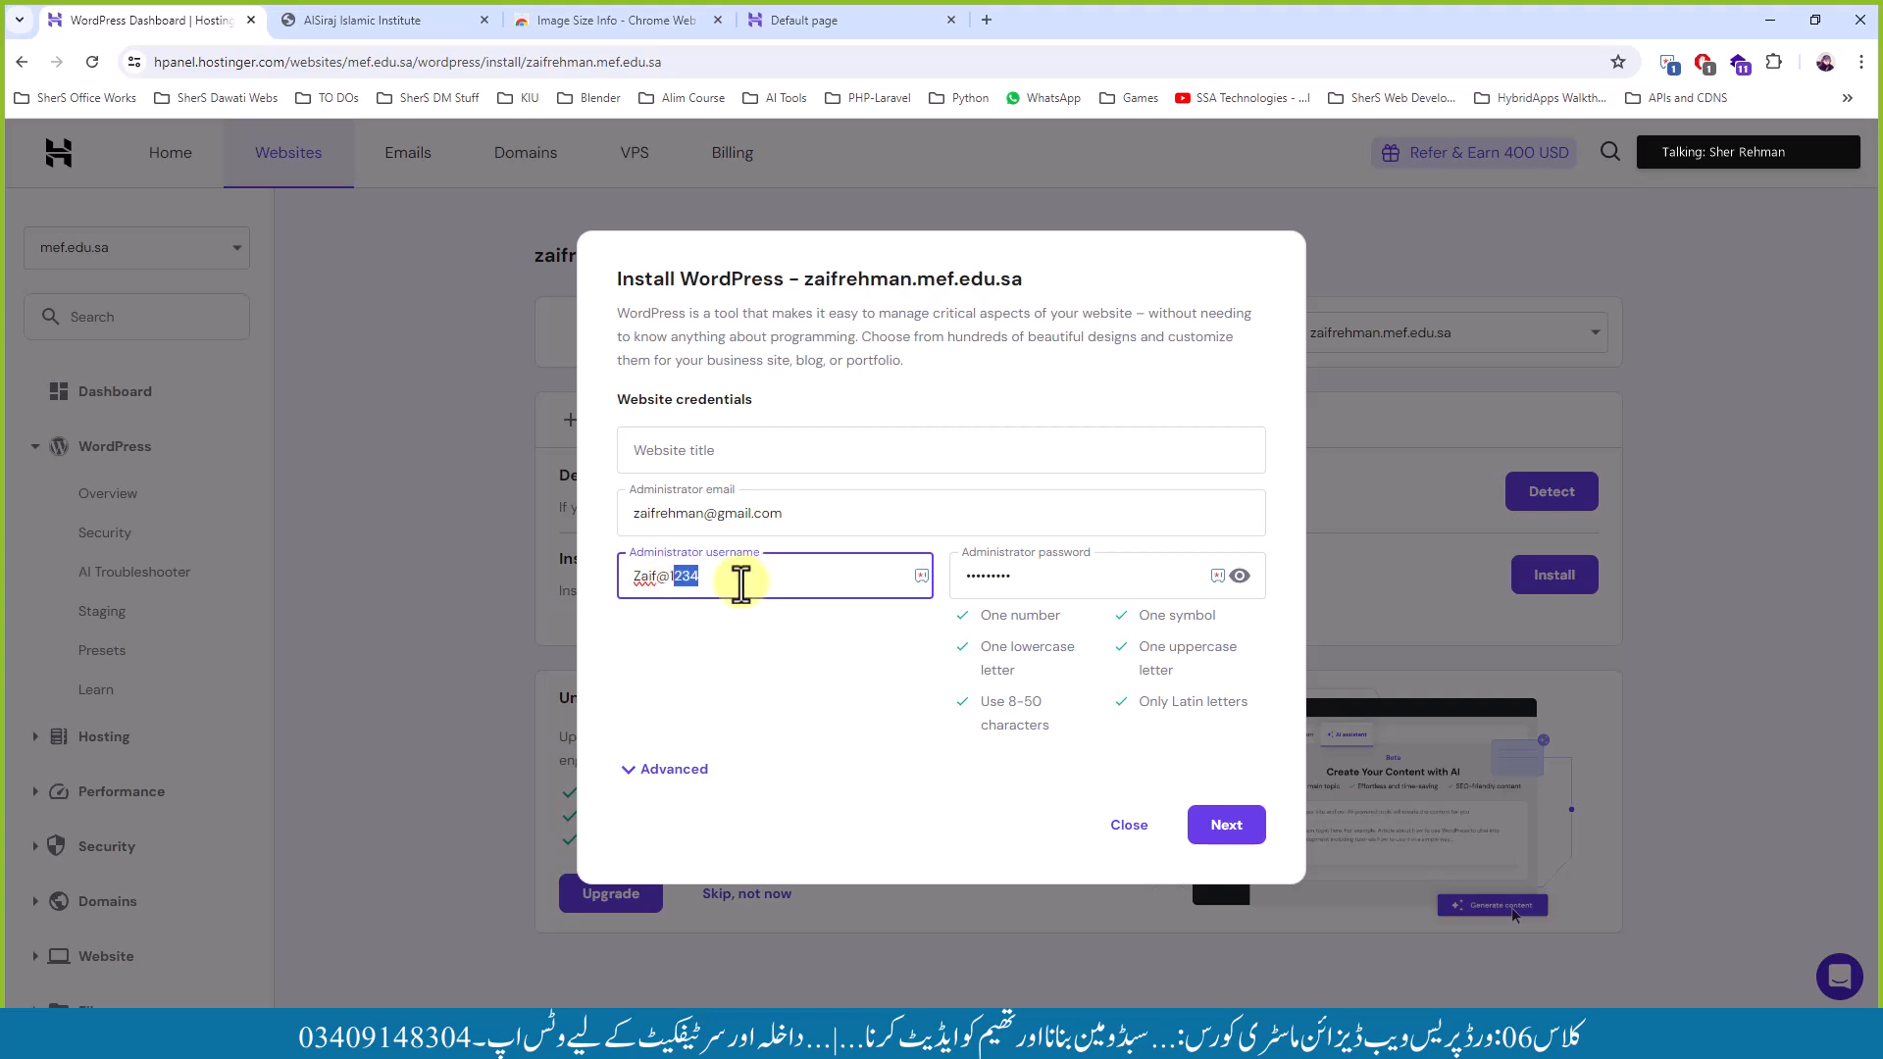
left_click(1039, 623)
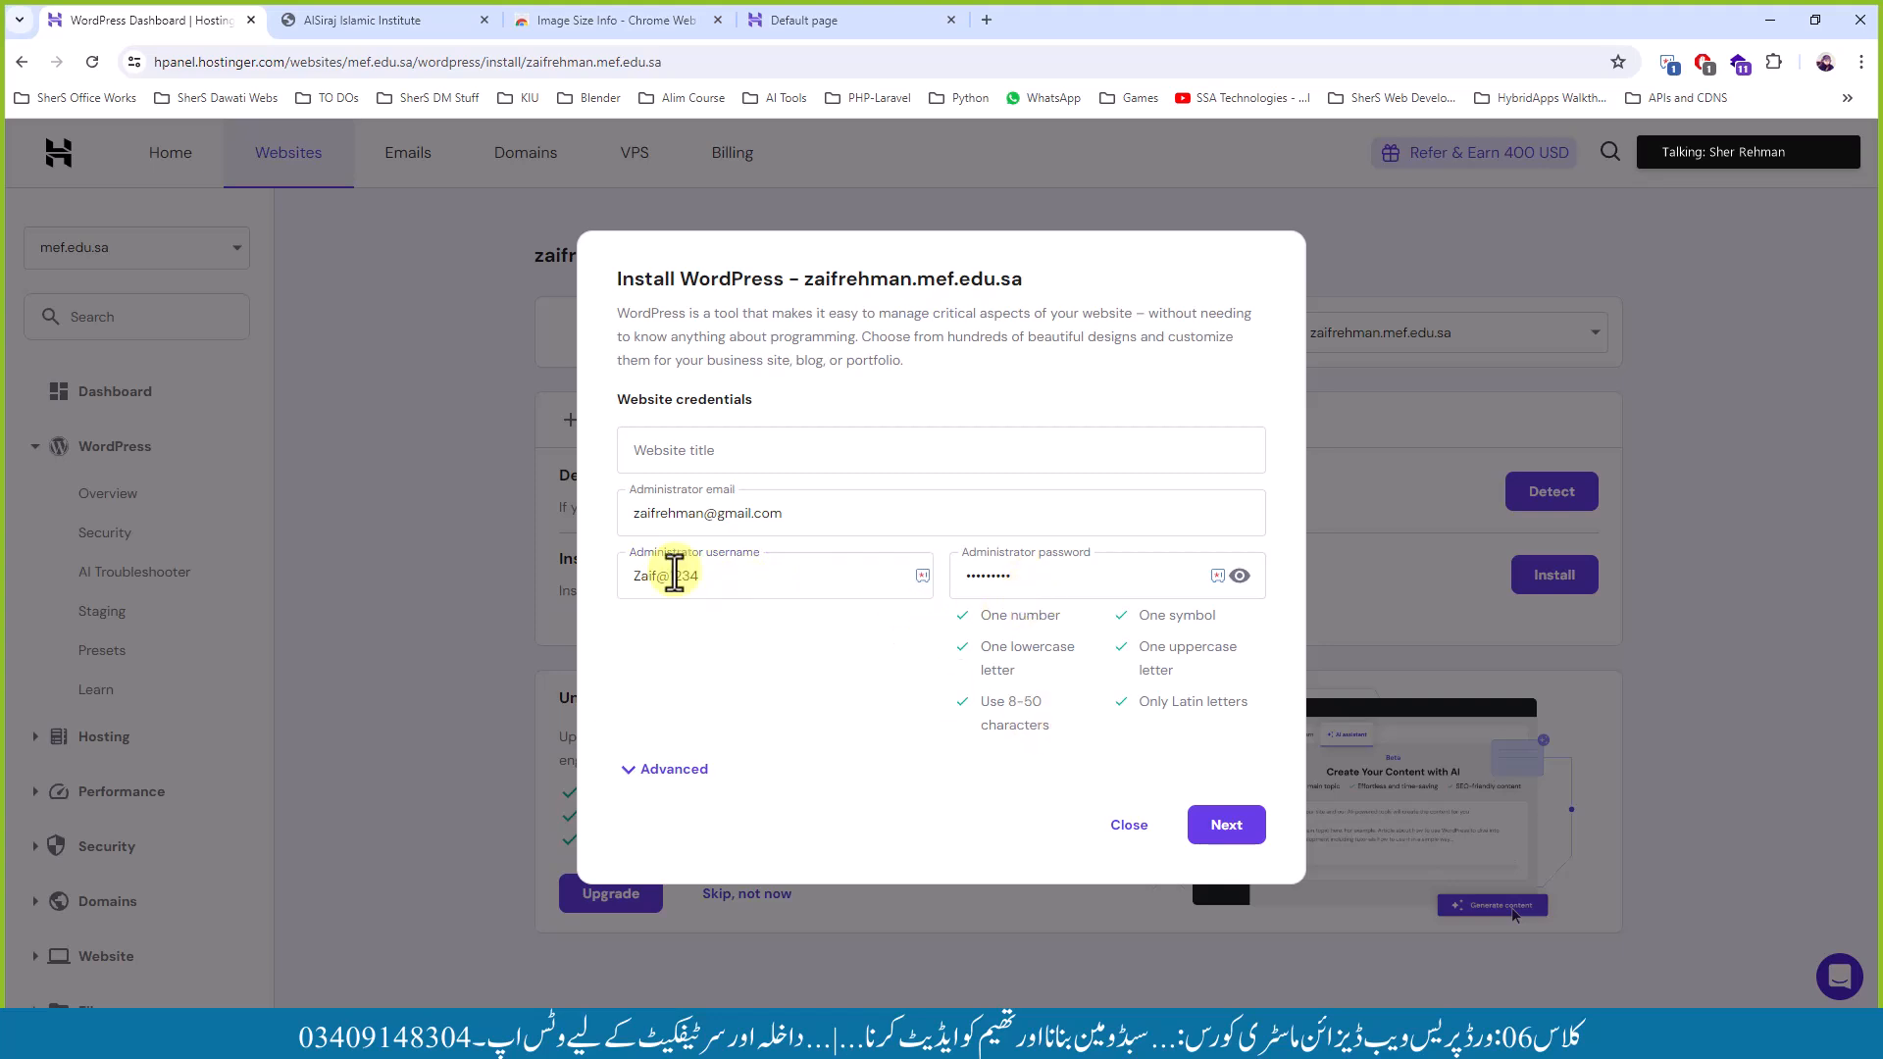
left_click_drag(642, 513, 777, 517)
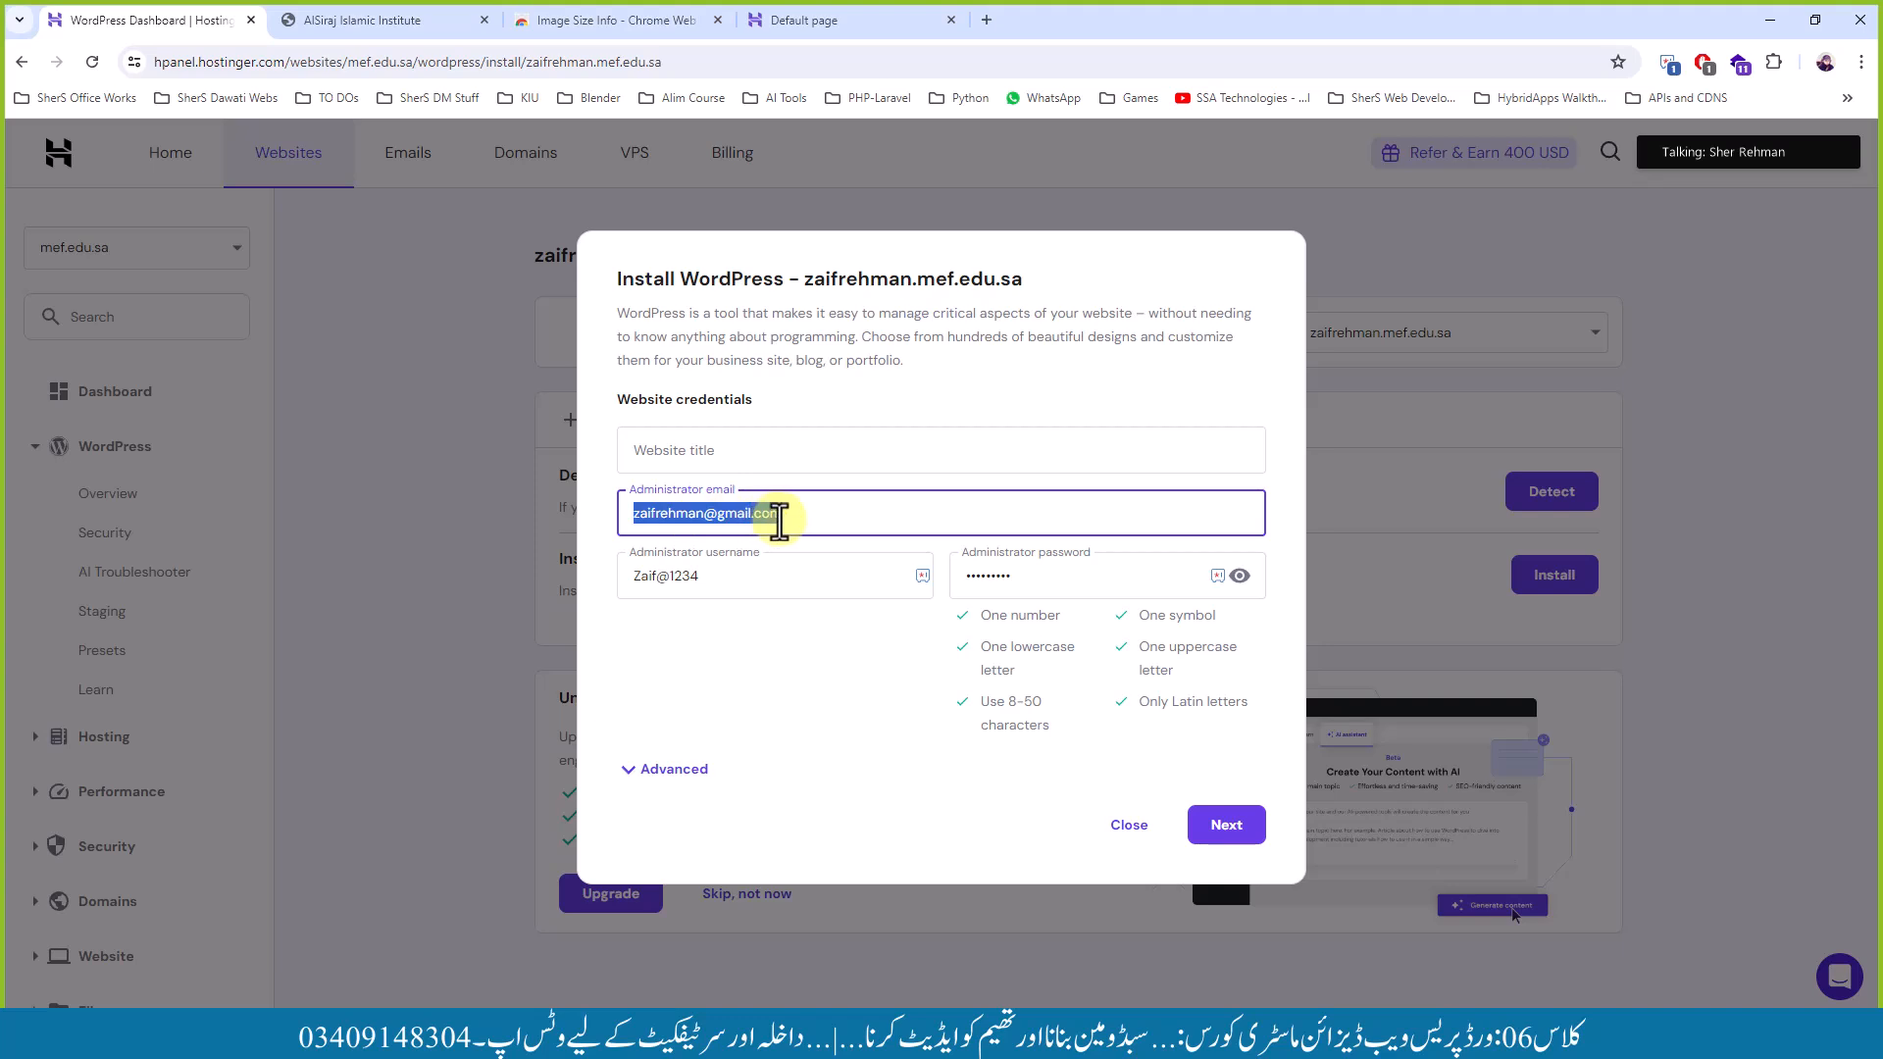
left_click(635, 585)
left_click(1227, 828)
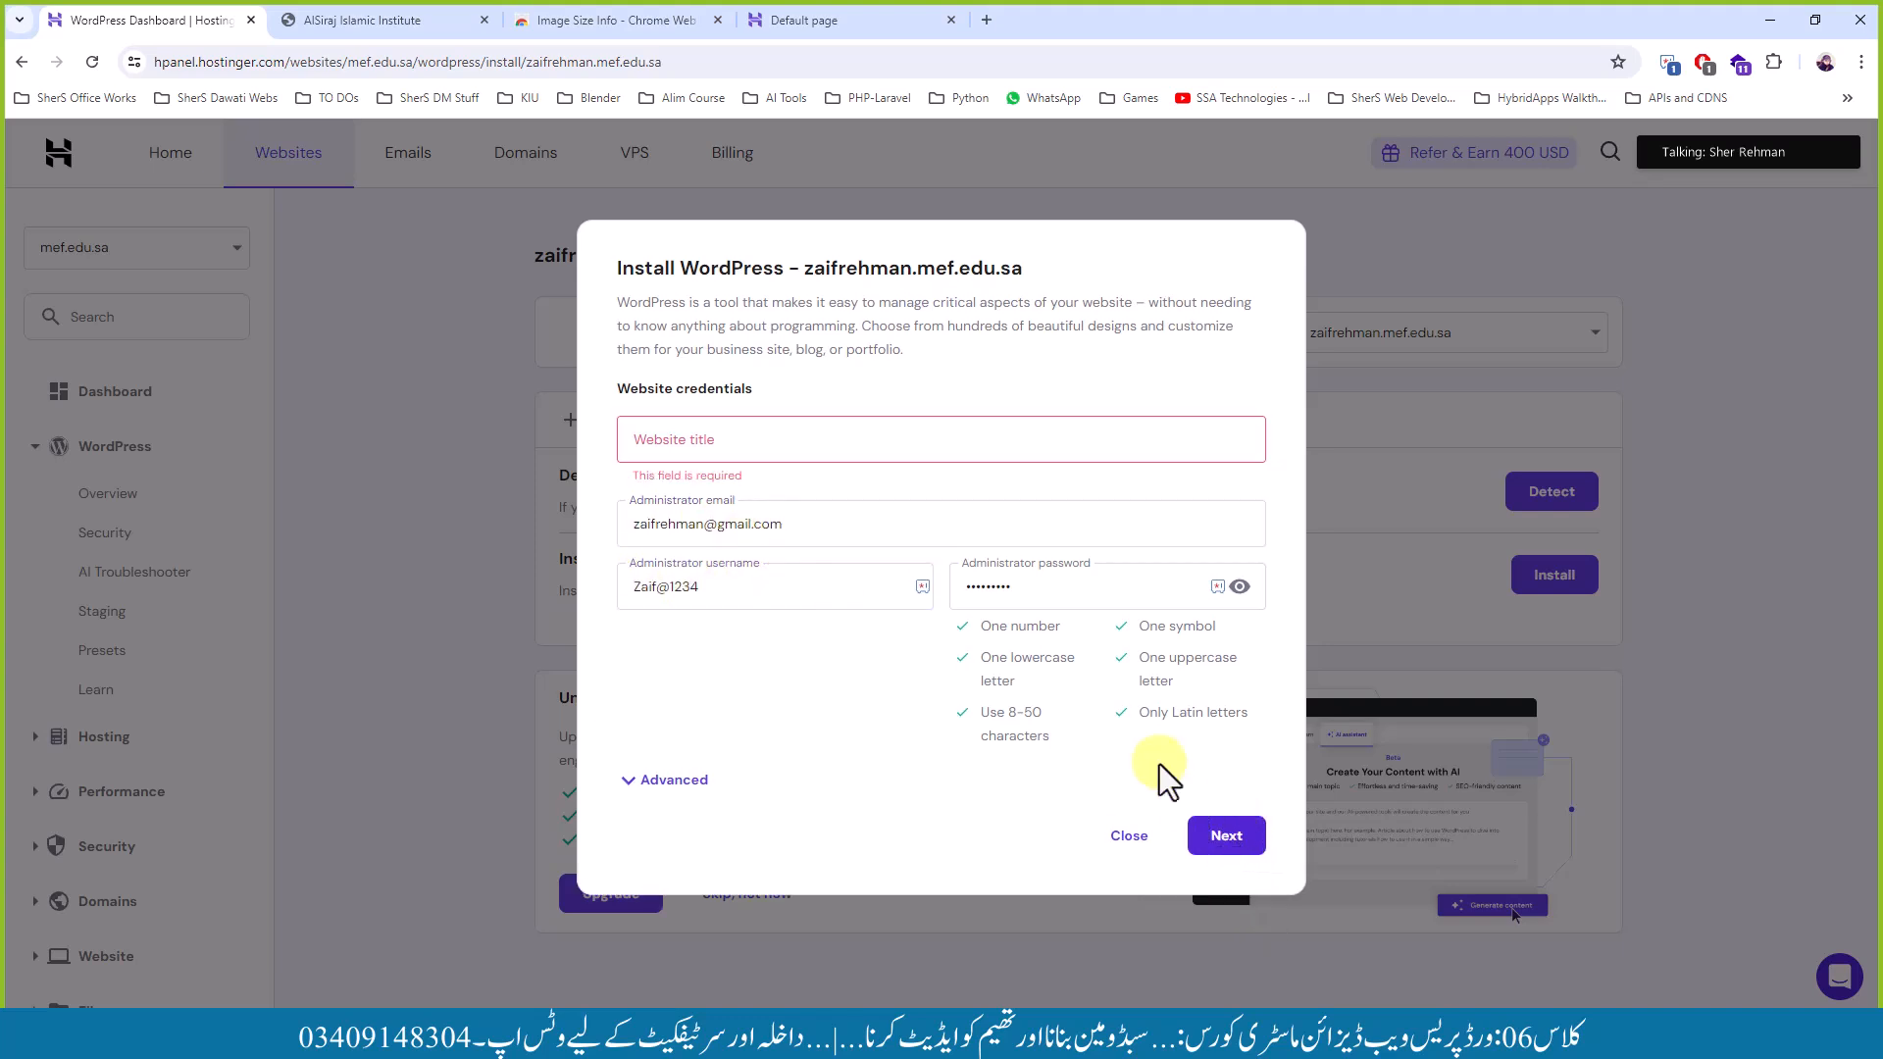
left_click(689, 440)
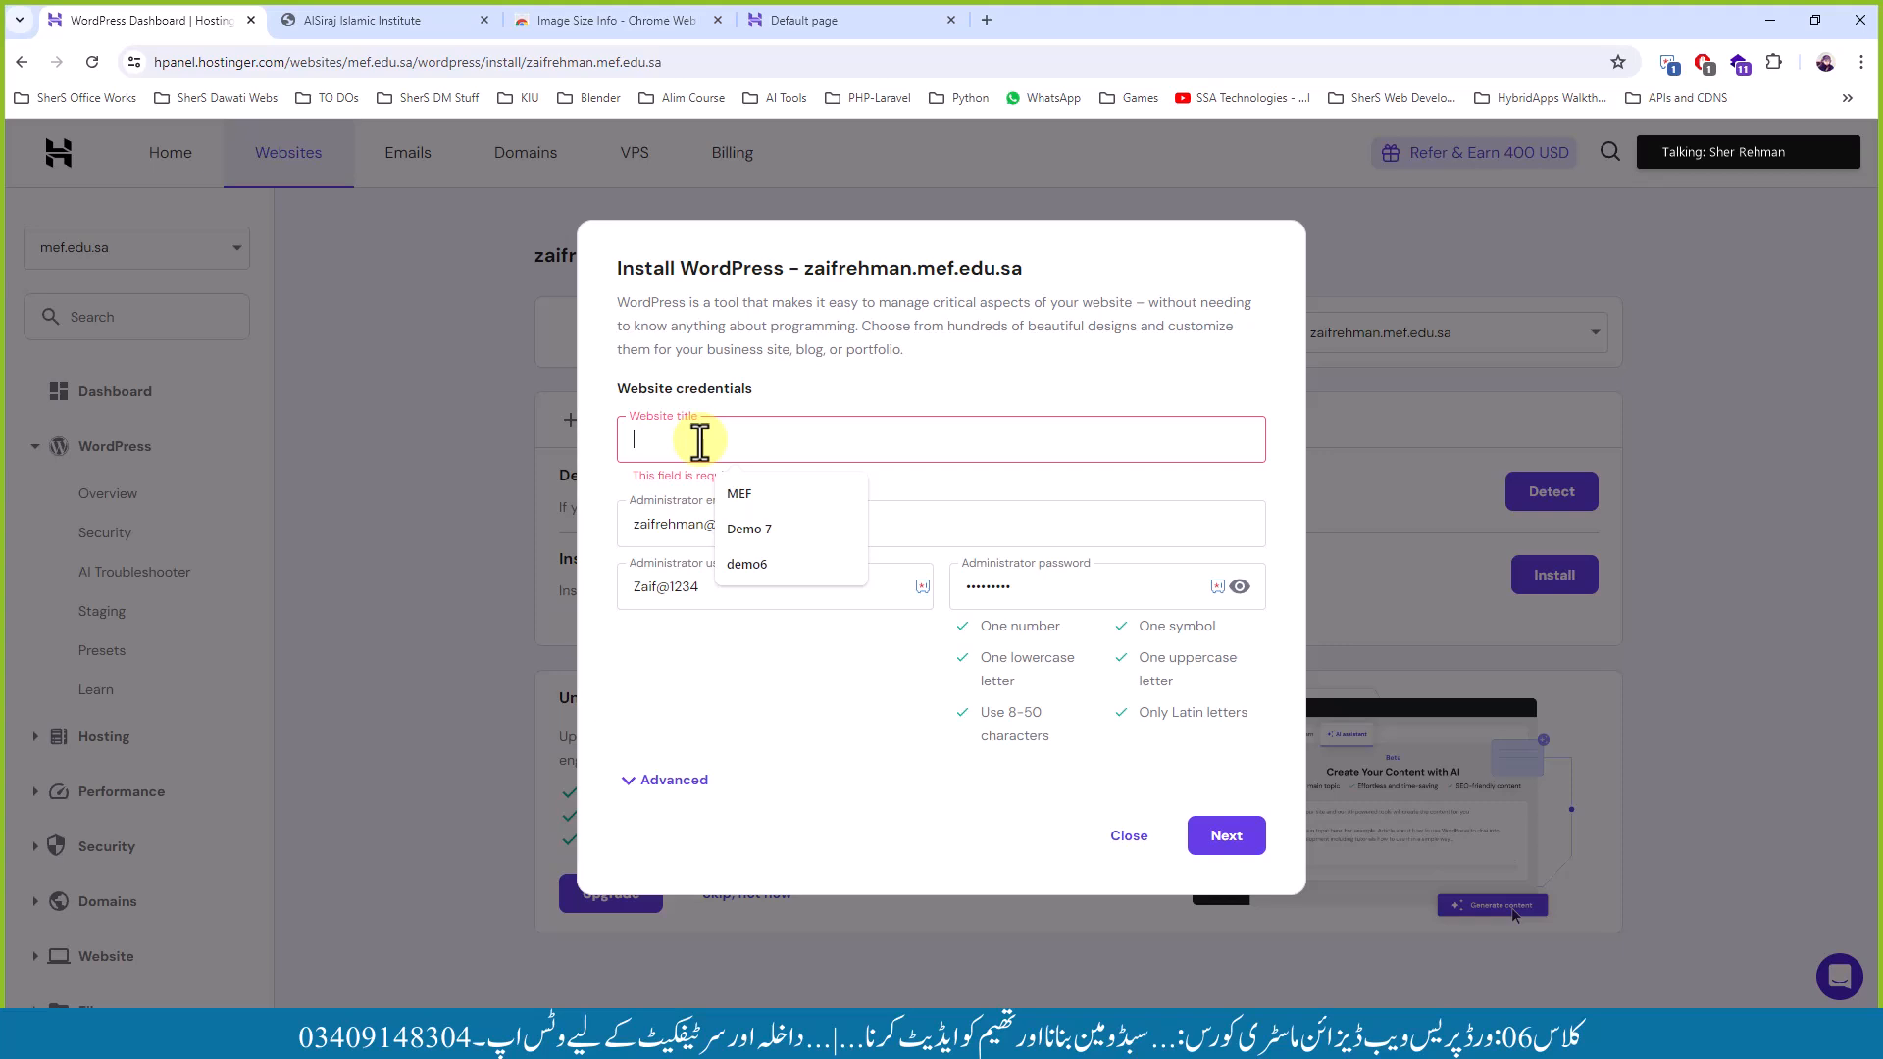
type("Zaif Rehman Personal Blog")
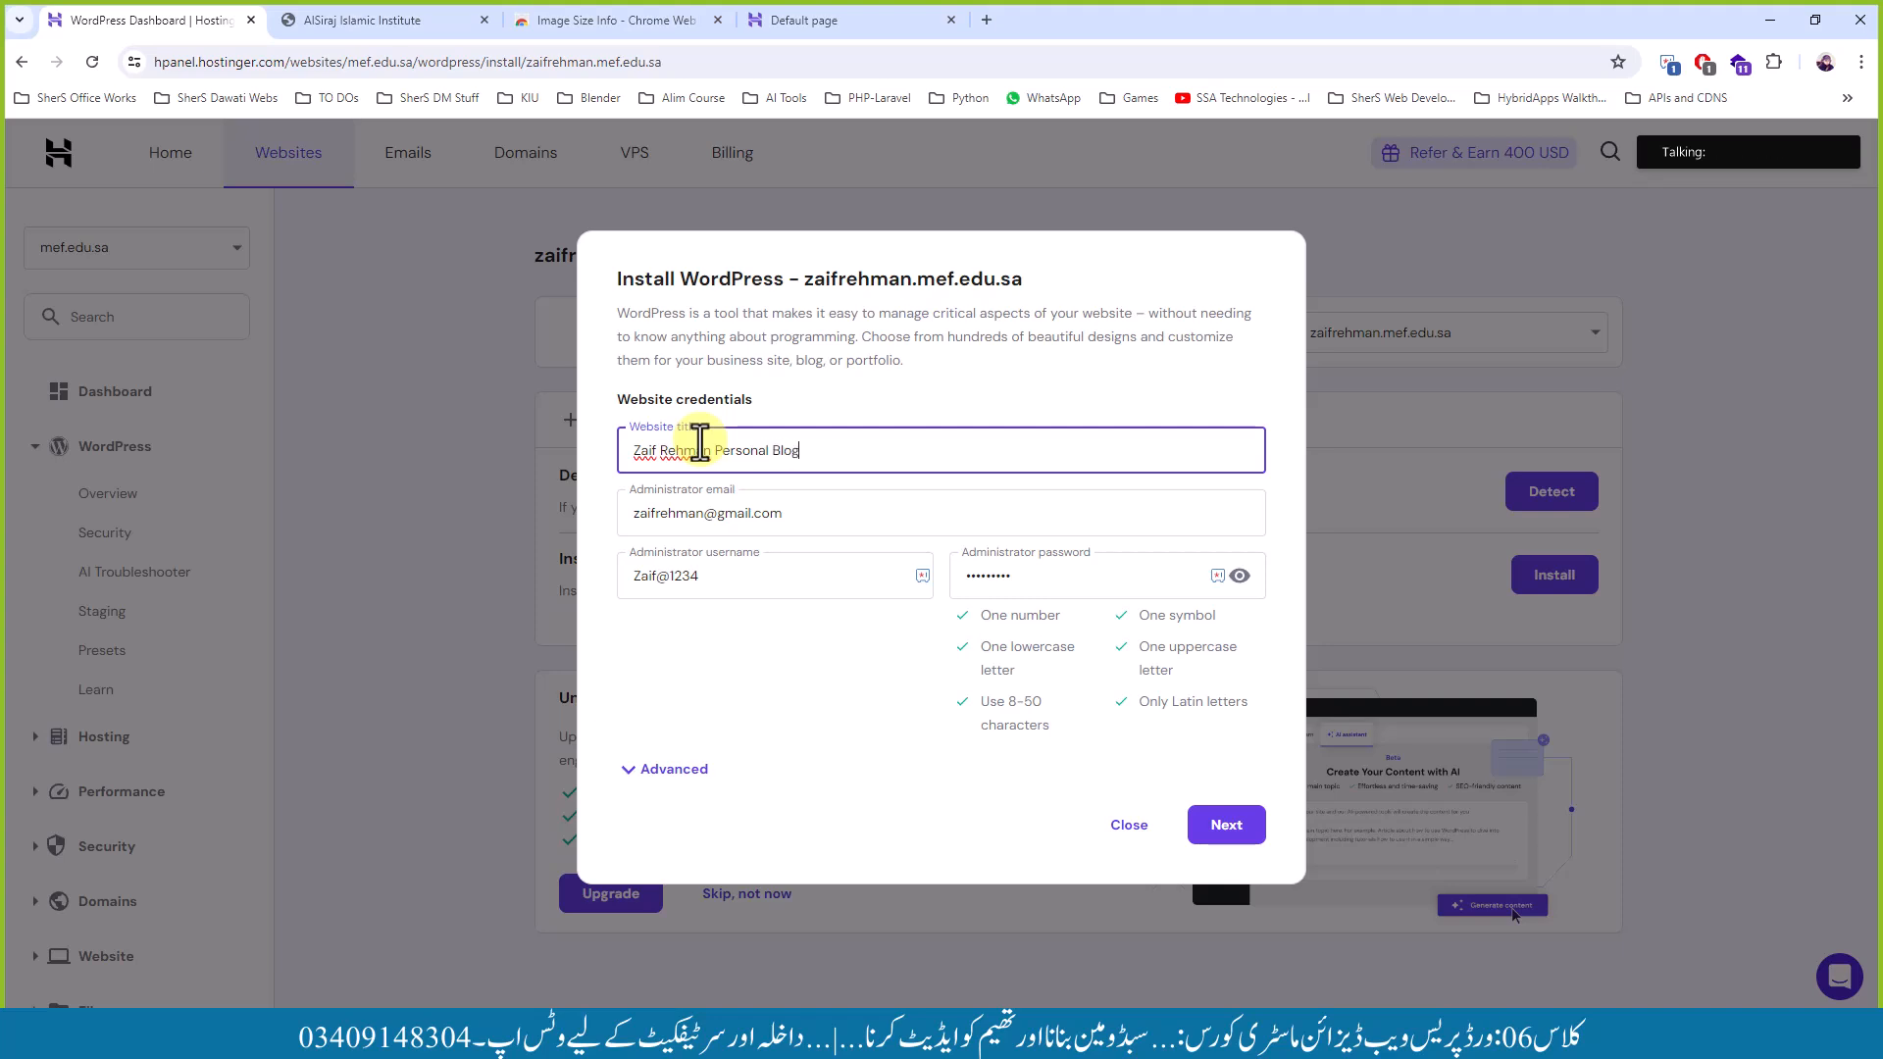
left_click(1243, 827)
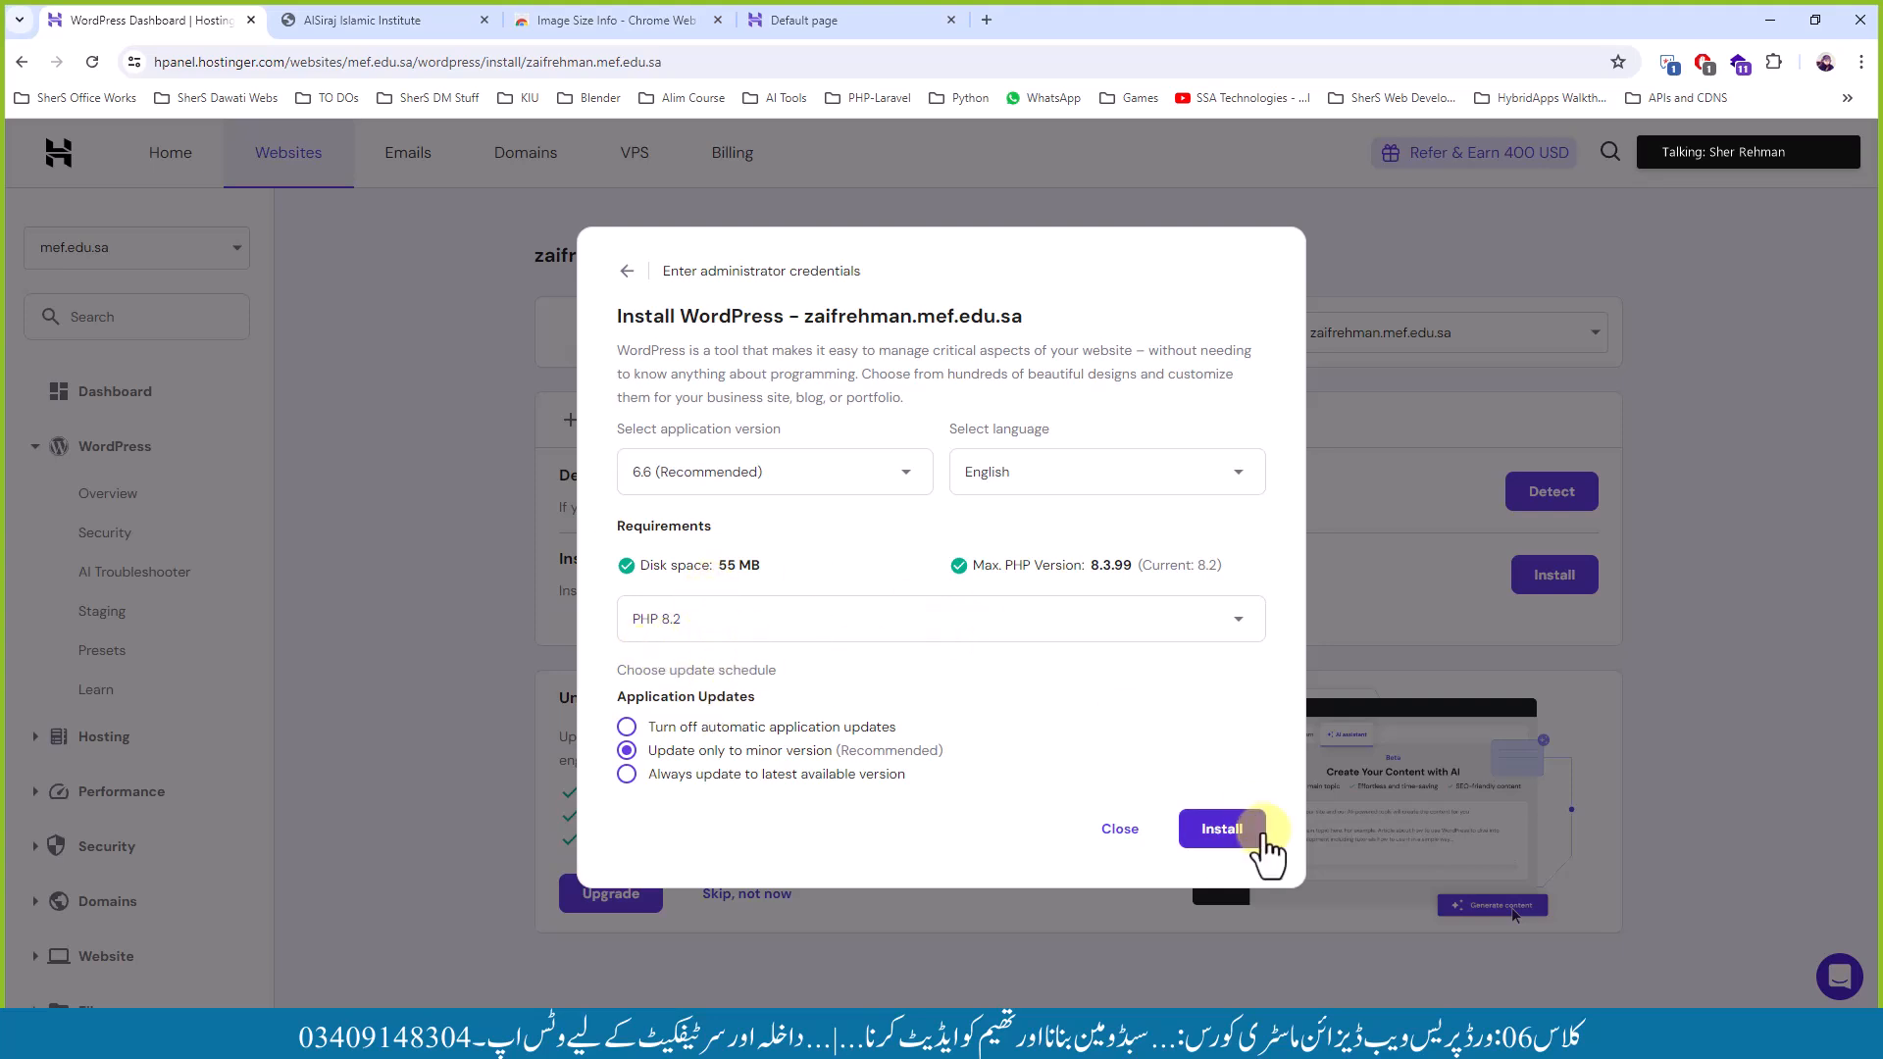
Run the WordPress installation, dismiss the rating popup, and reload the WordPress overview page.
left_click(1264, 835)
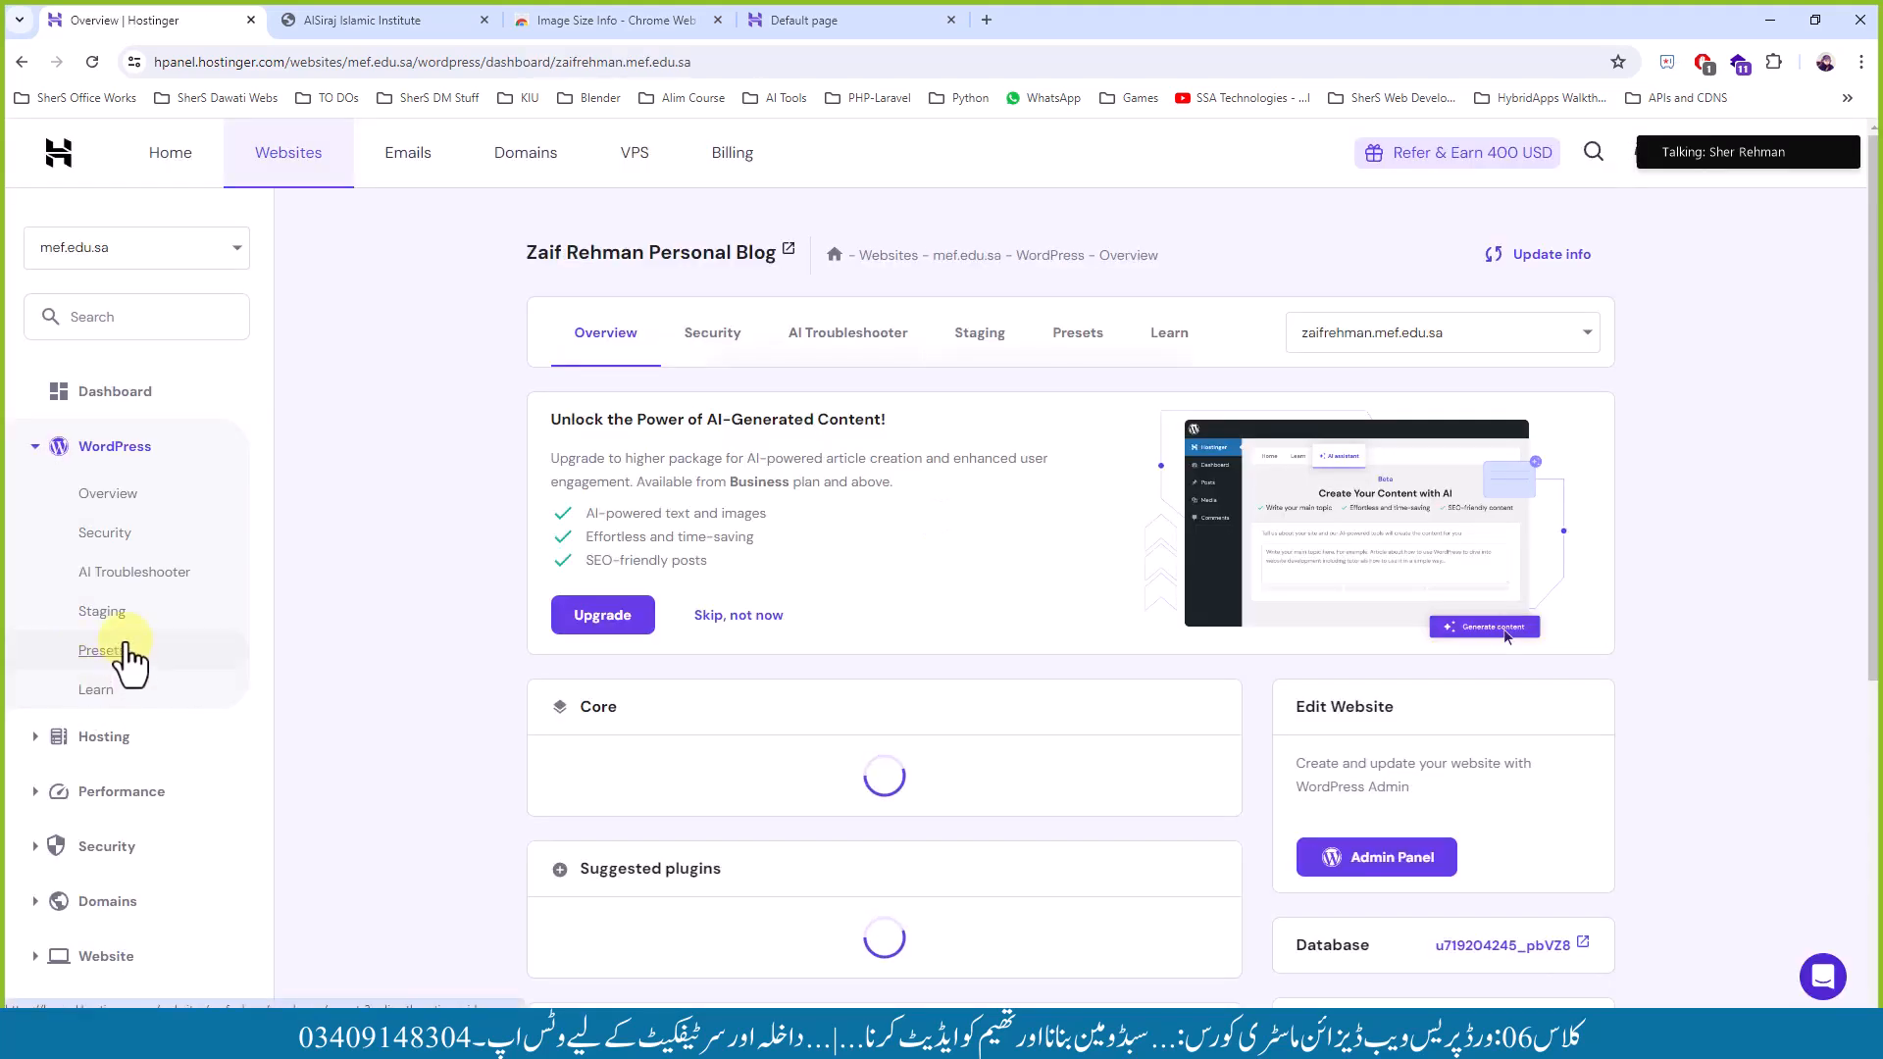
left_click(724, 807)
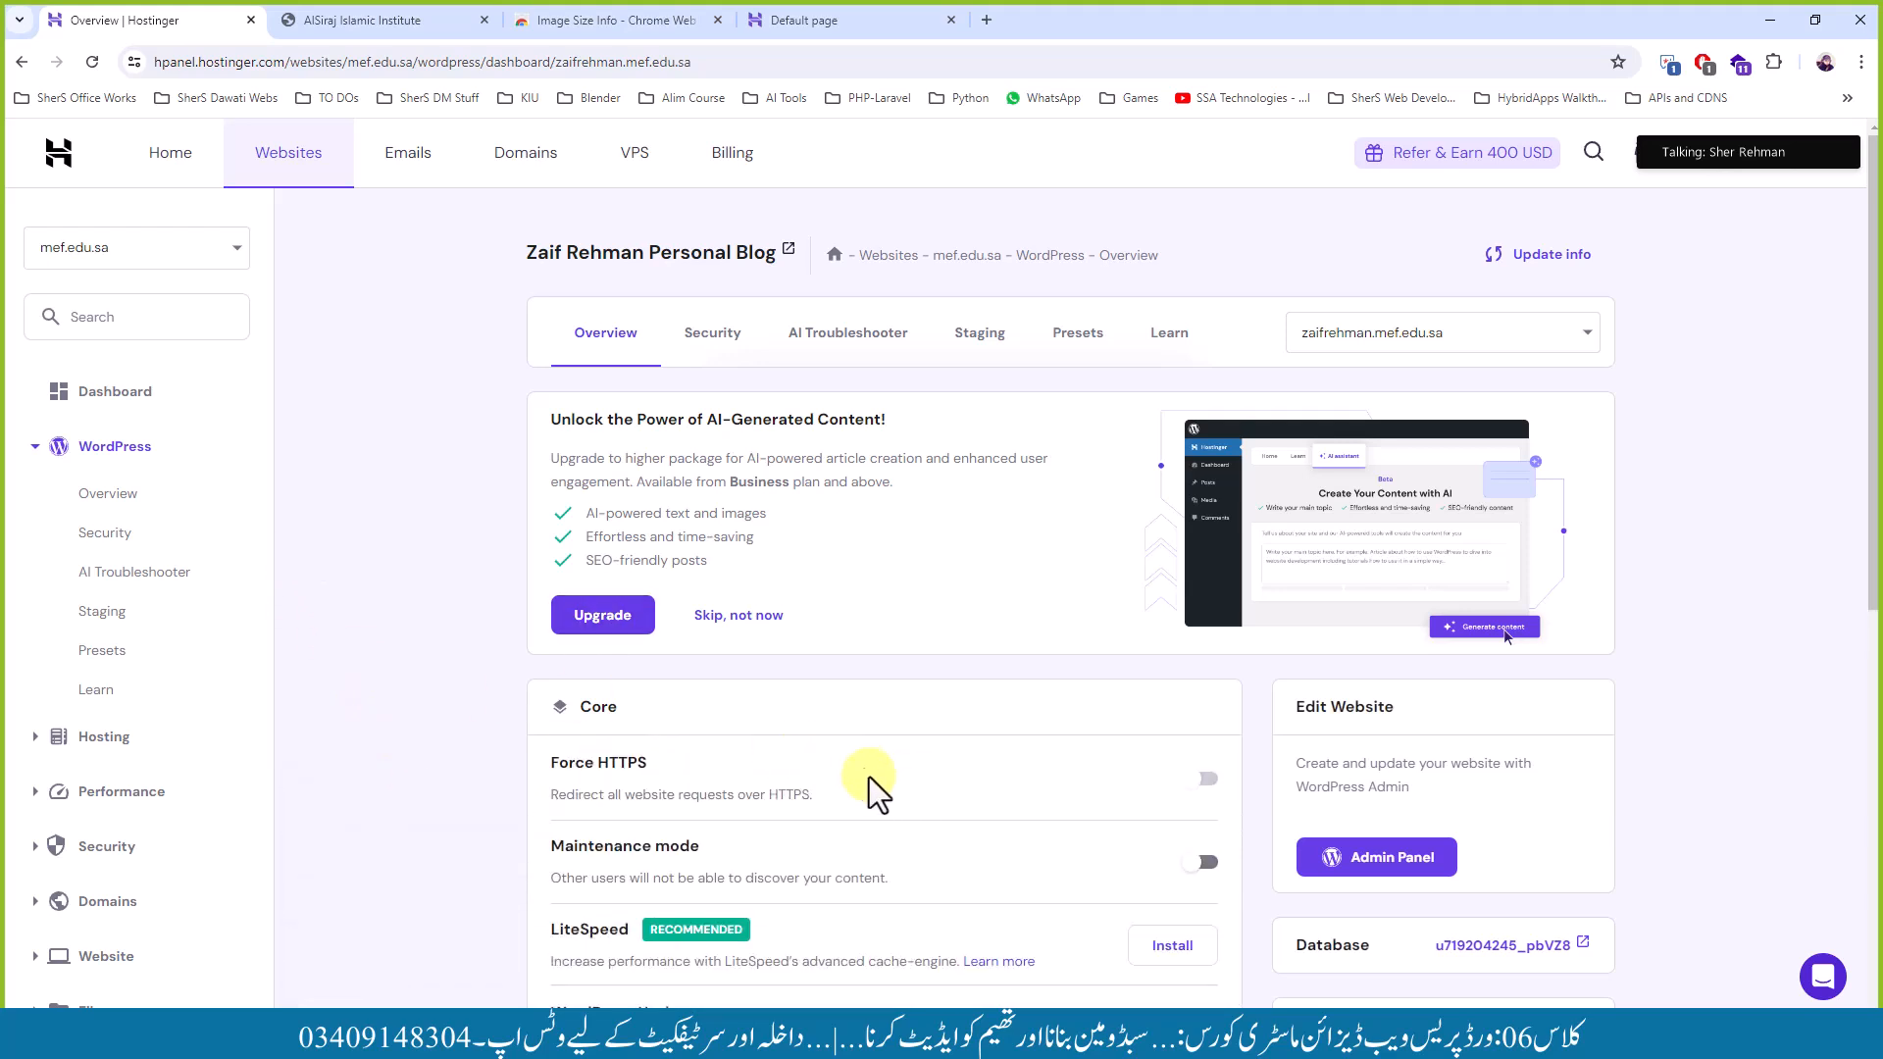
scroll(893, 745, "down", 4)
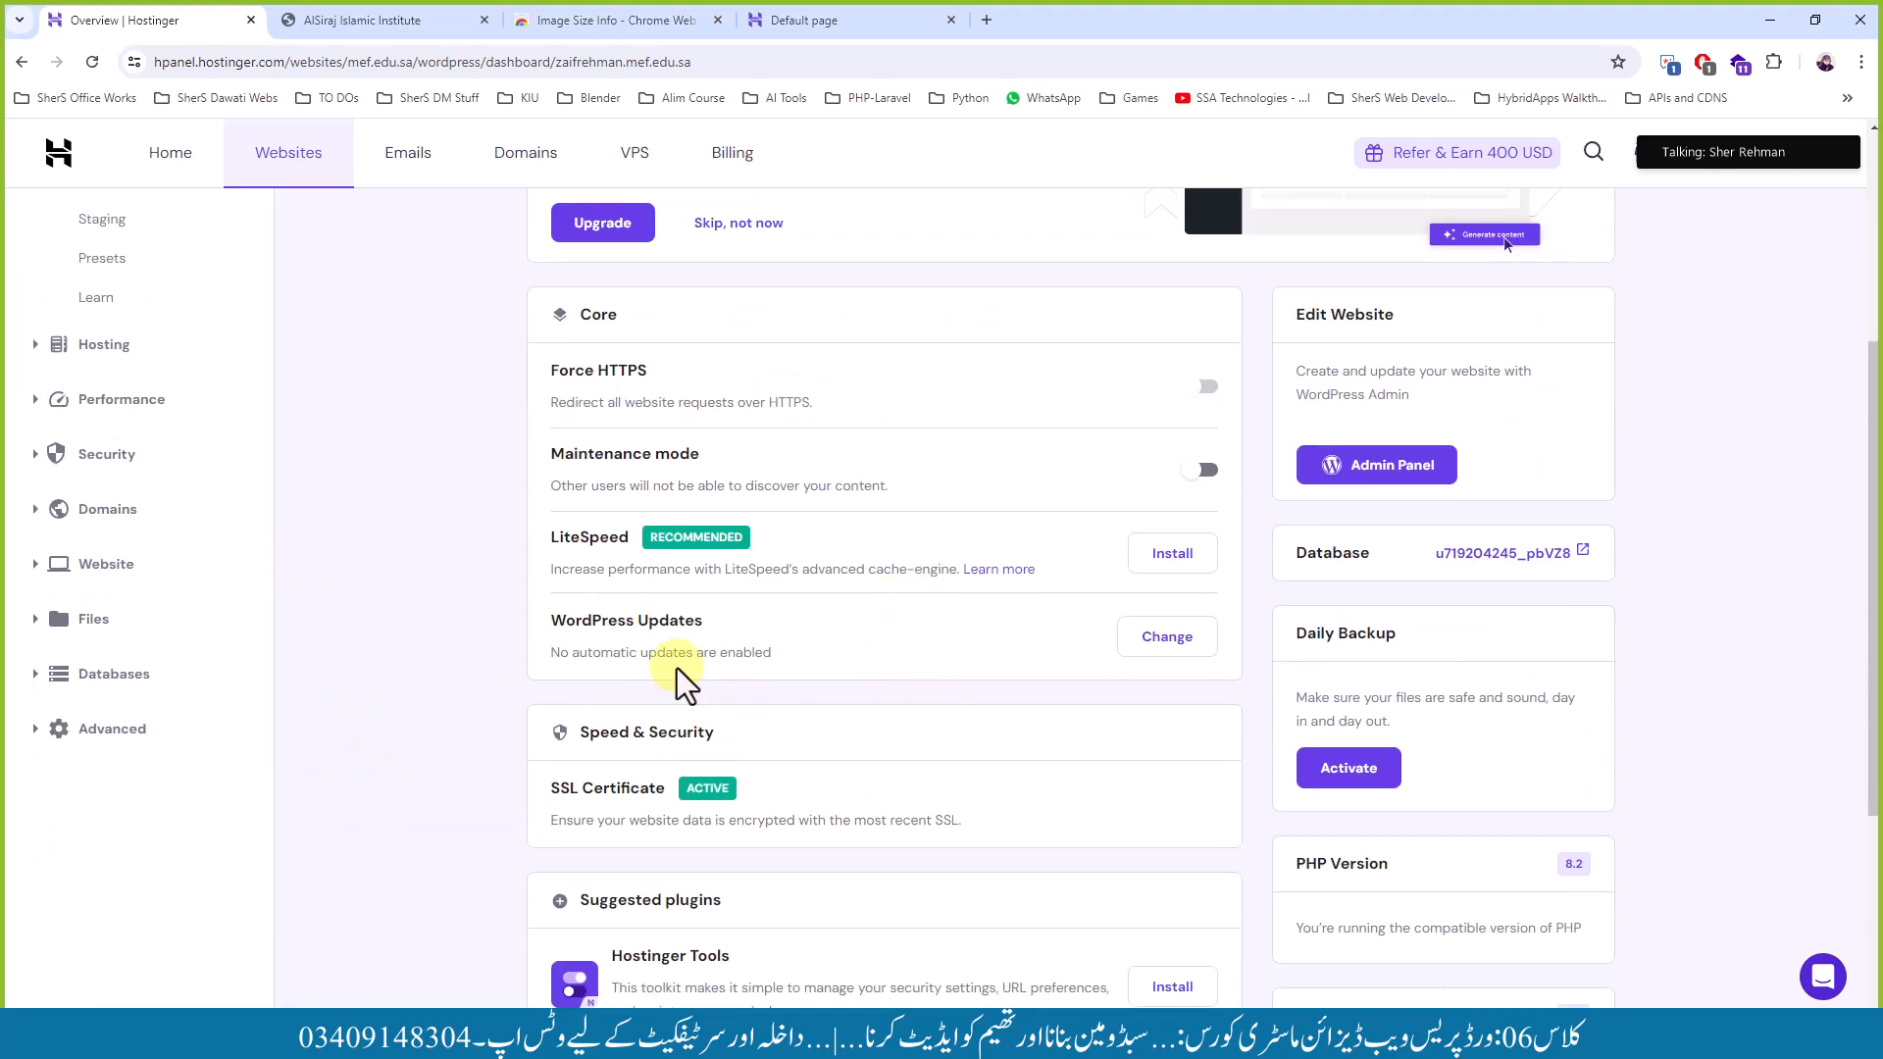
scroll(673, 687, "down", 1)
scroll(676, 691, "up", 3)
right_click(469, 472)
left_click(517, 545)
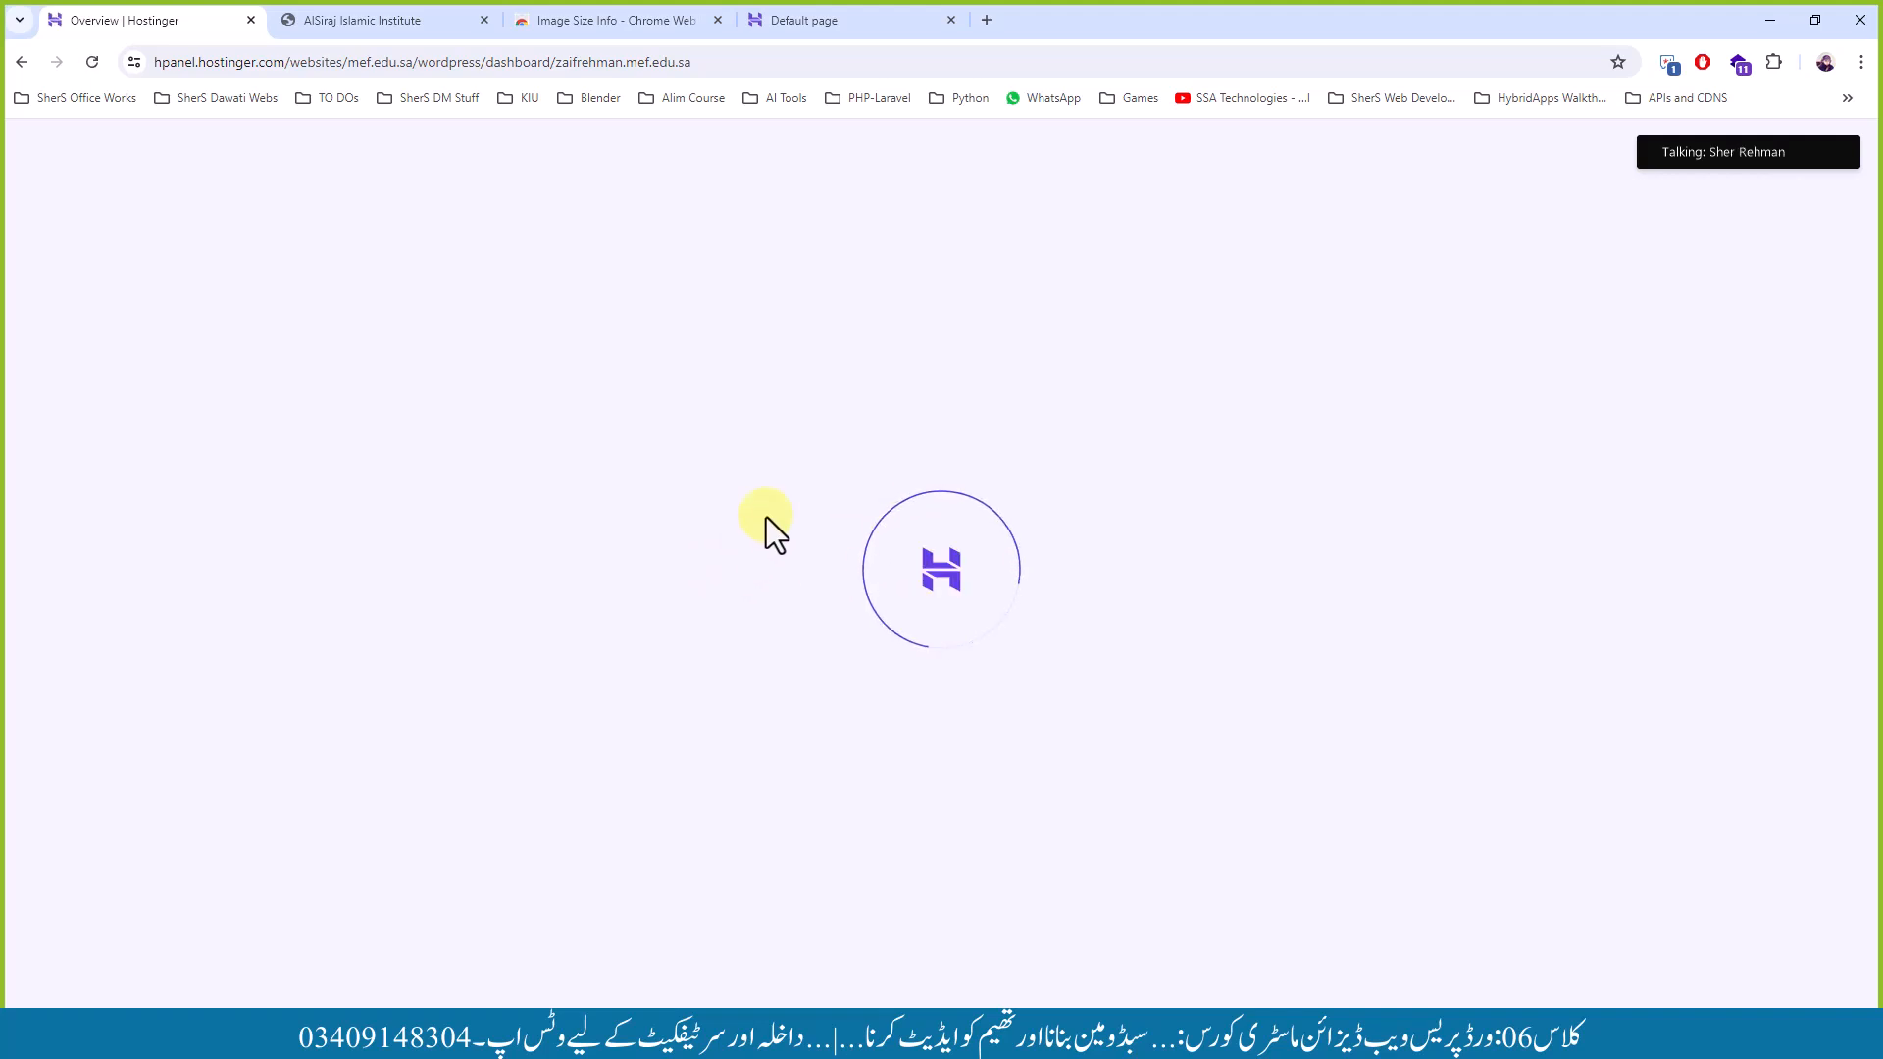
Inspect the hPanel page address and its site connection details popup.
left_click(161, 63)
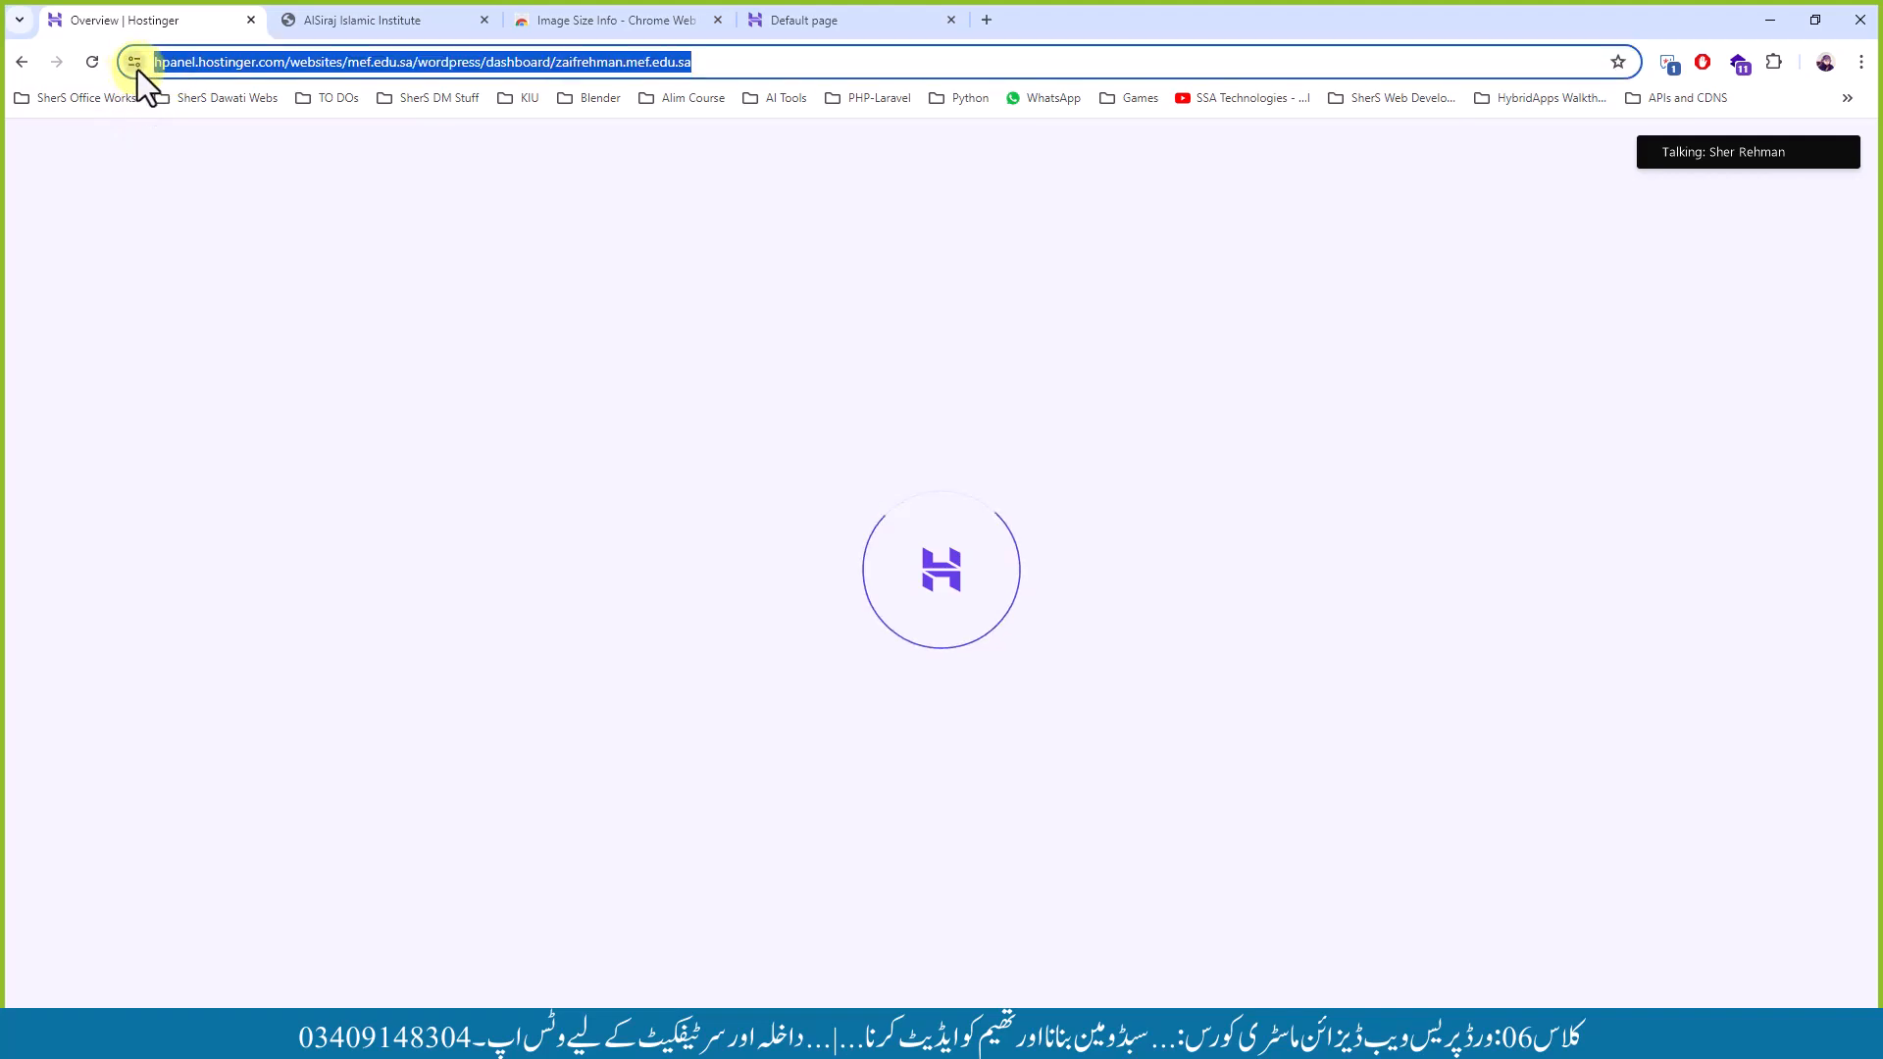
left_click(134, 62)
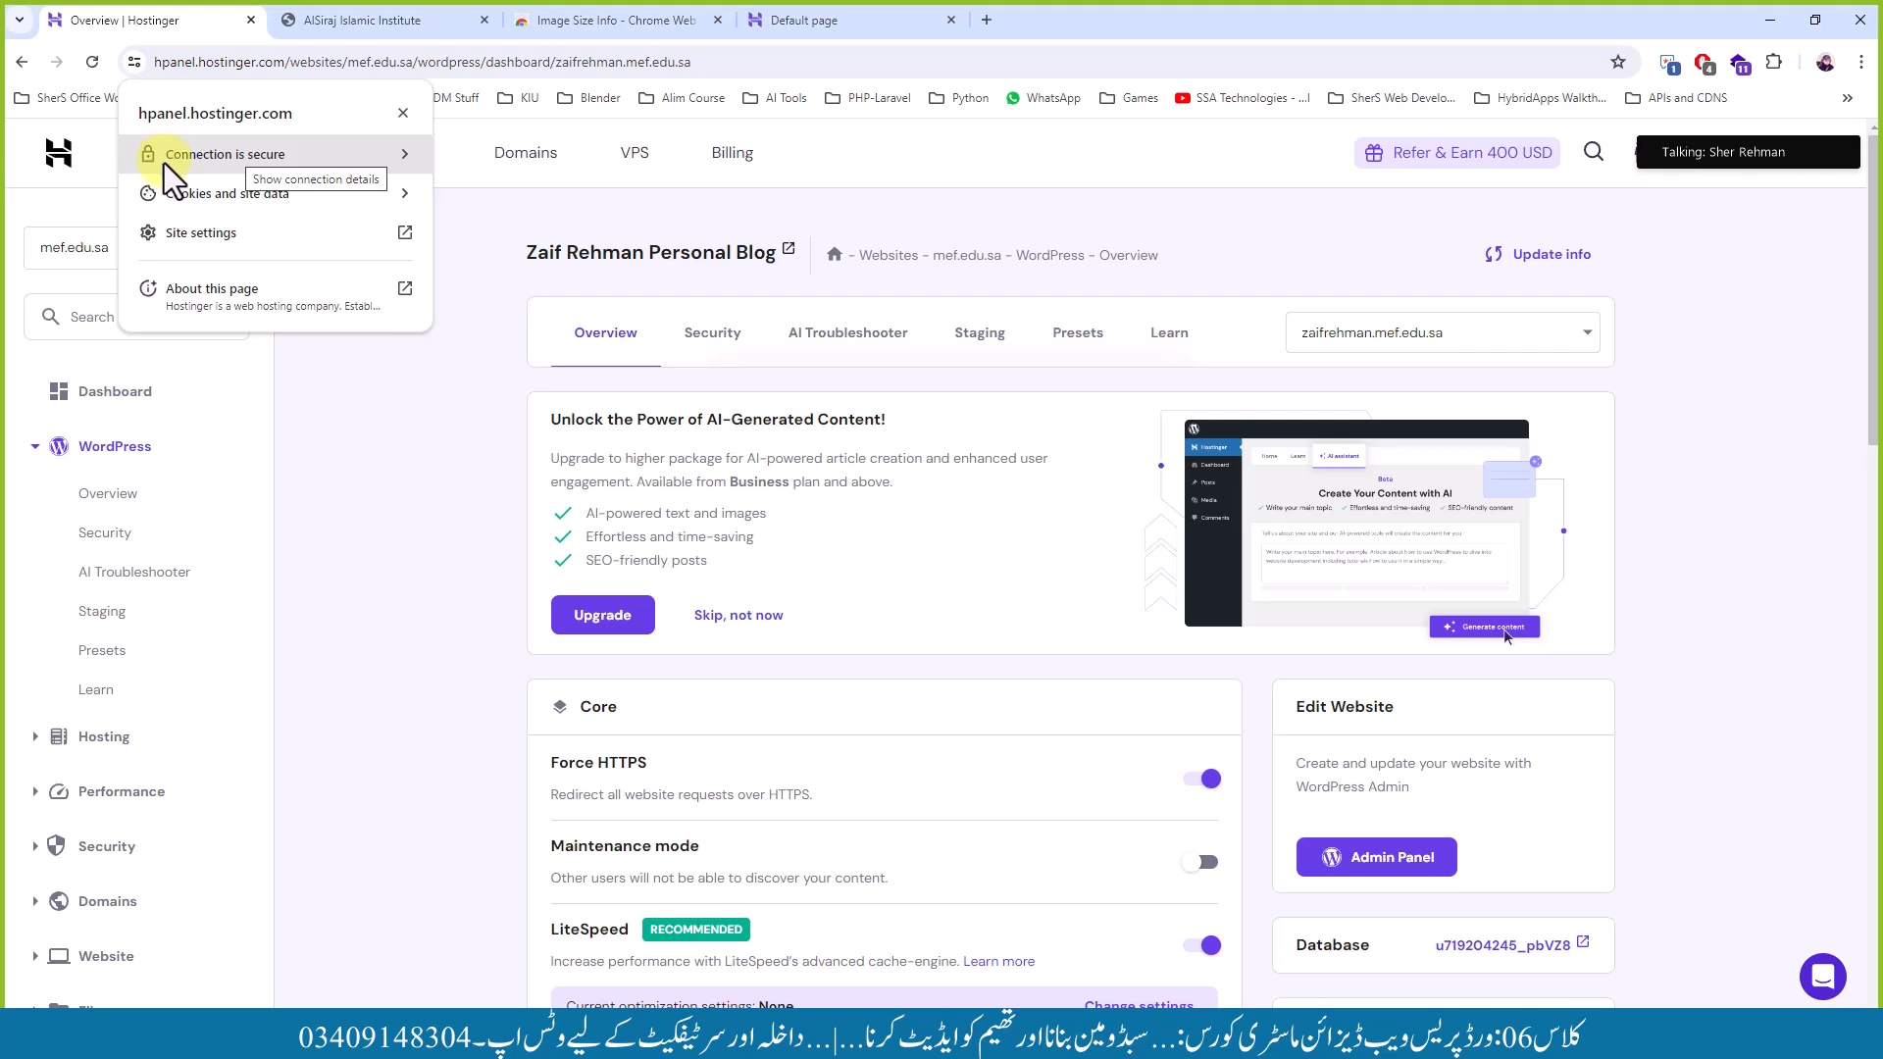
left_click(454, 651)
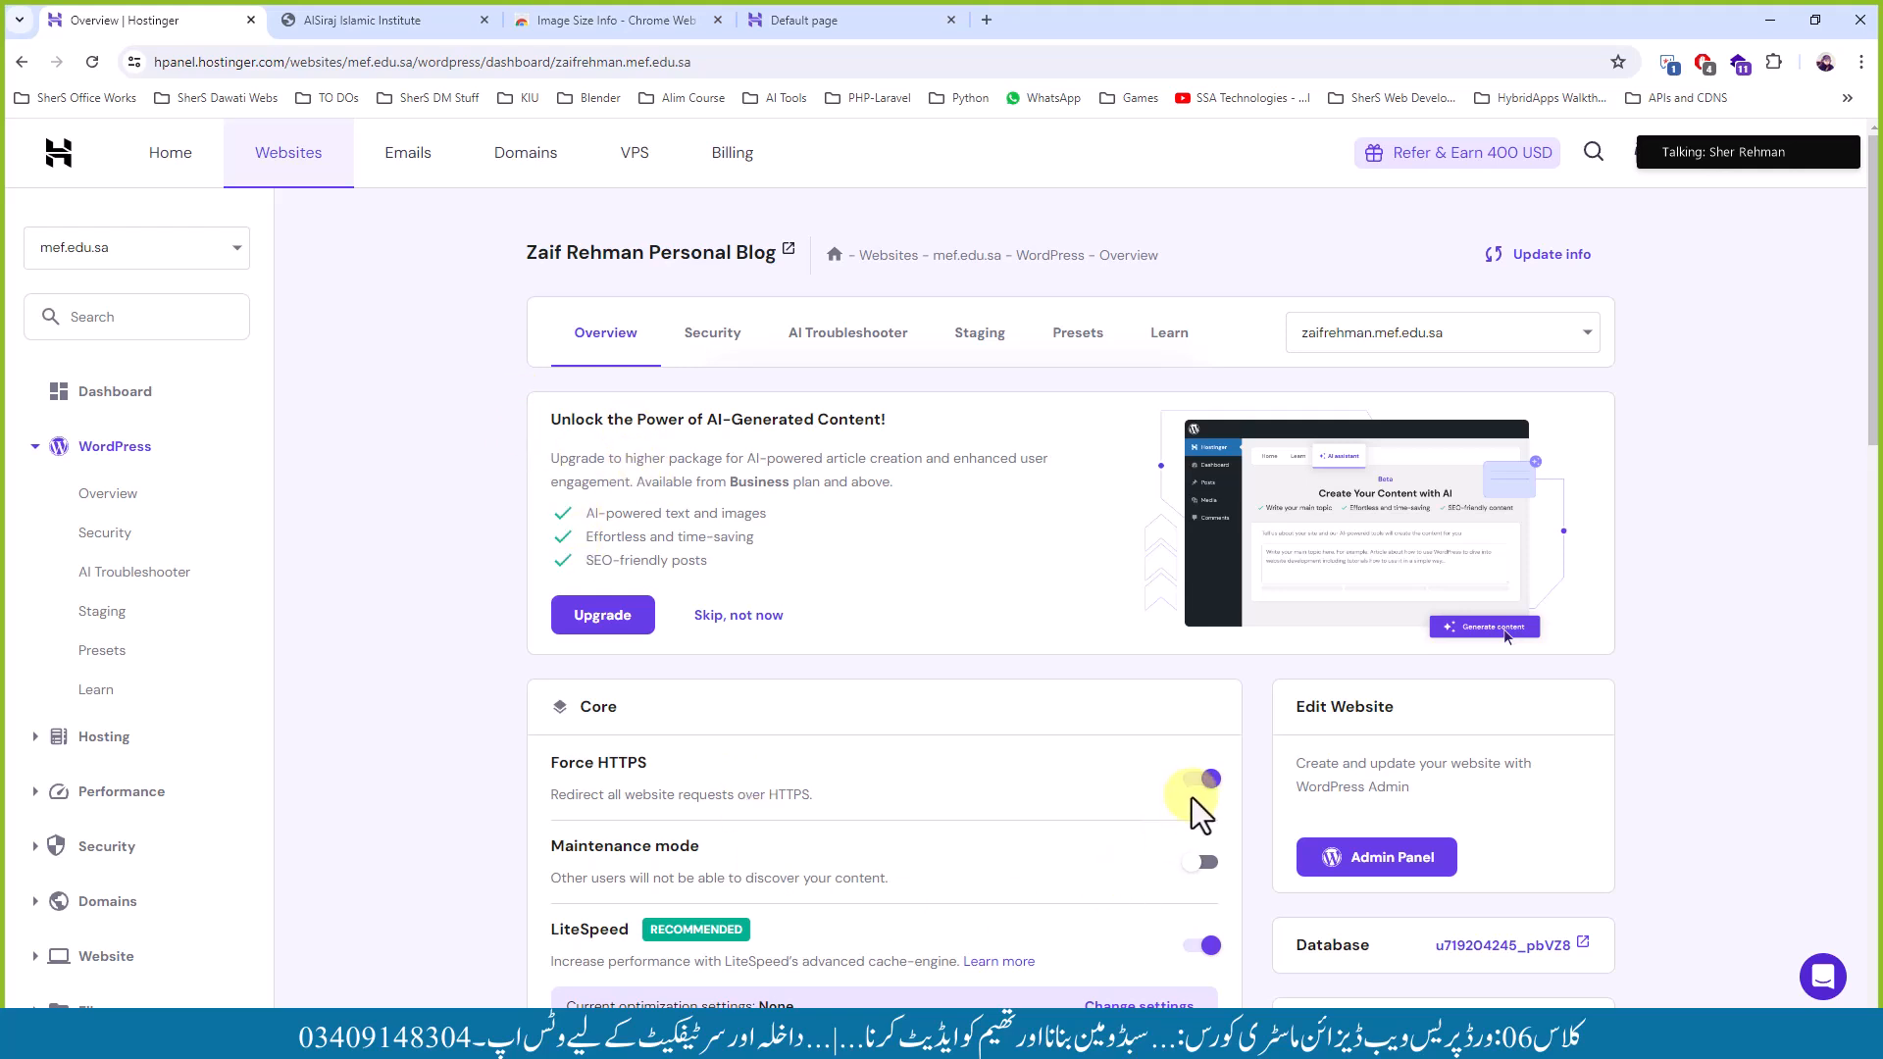
left_click(136, 62)
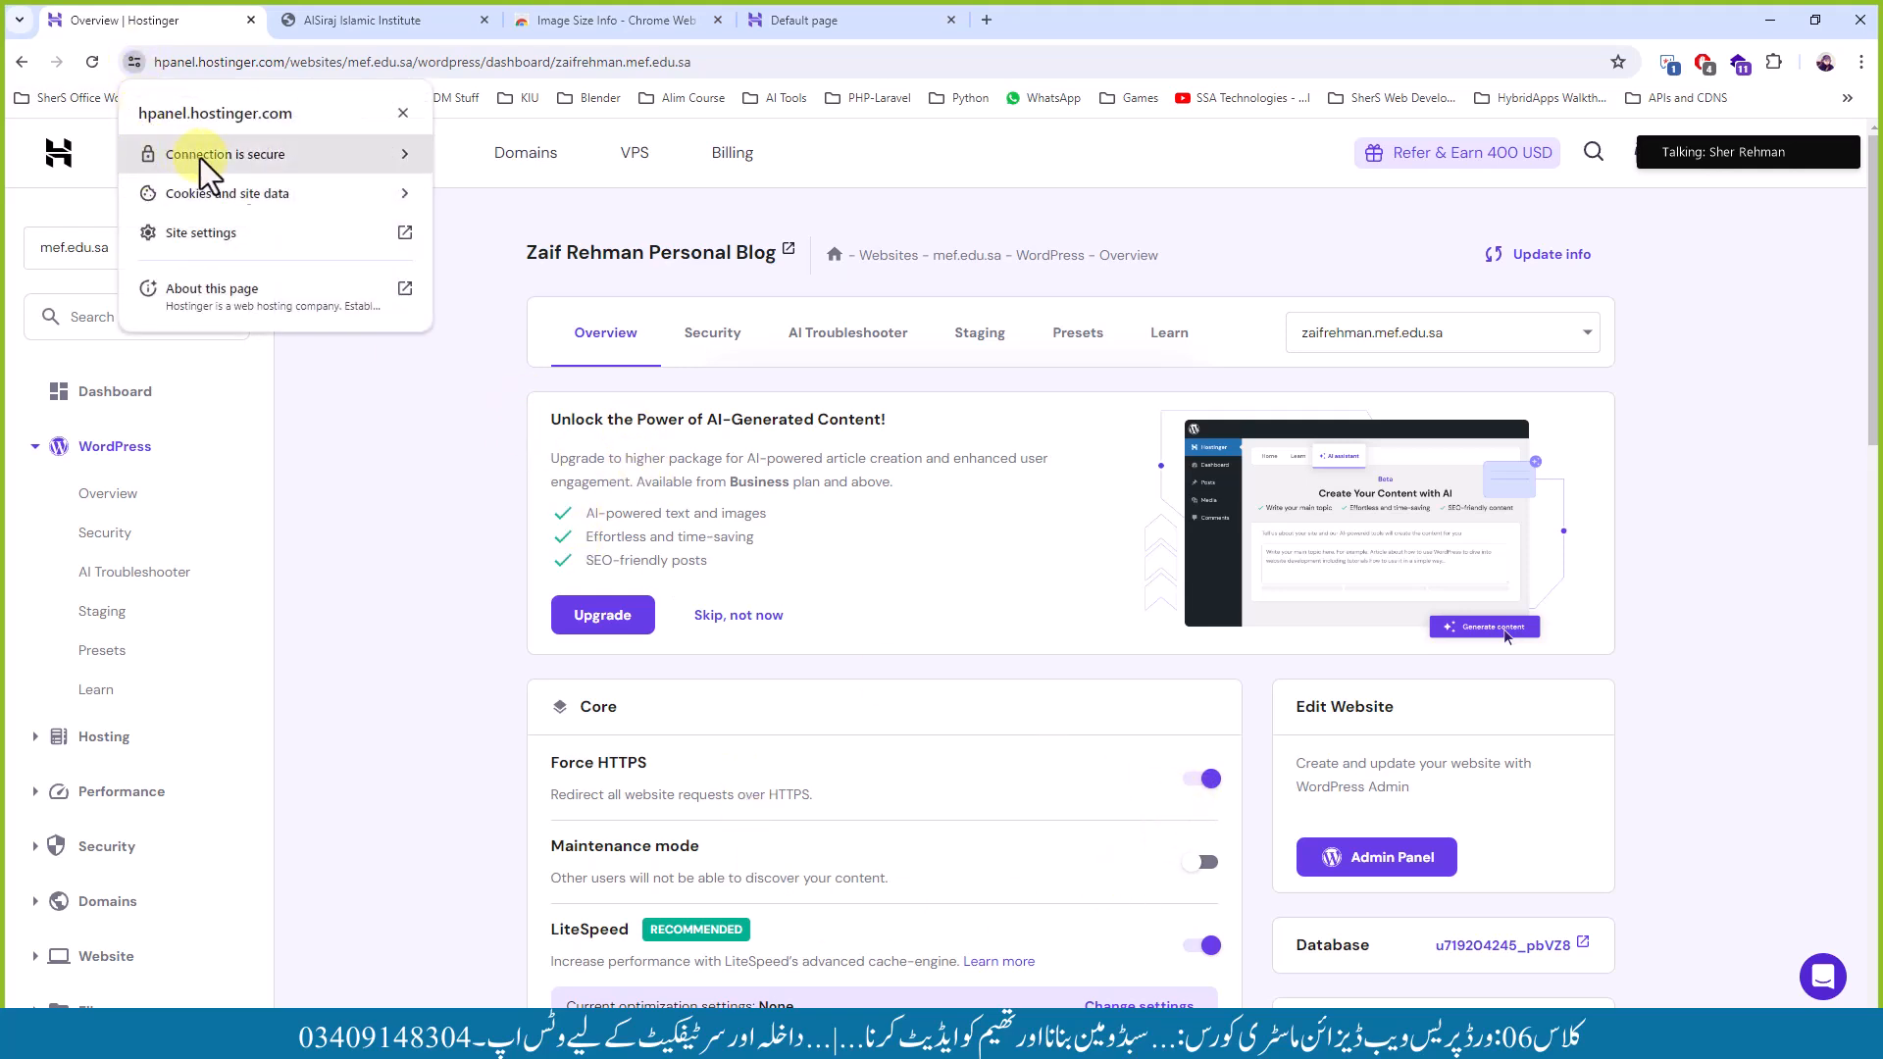
left_click(167, 63)
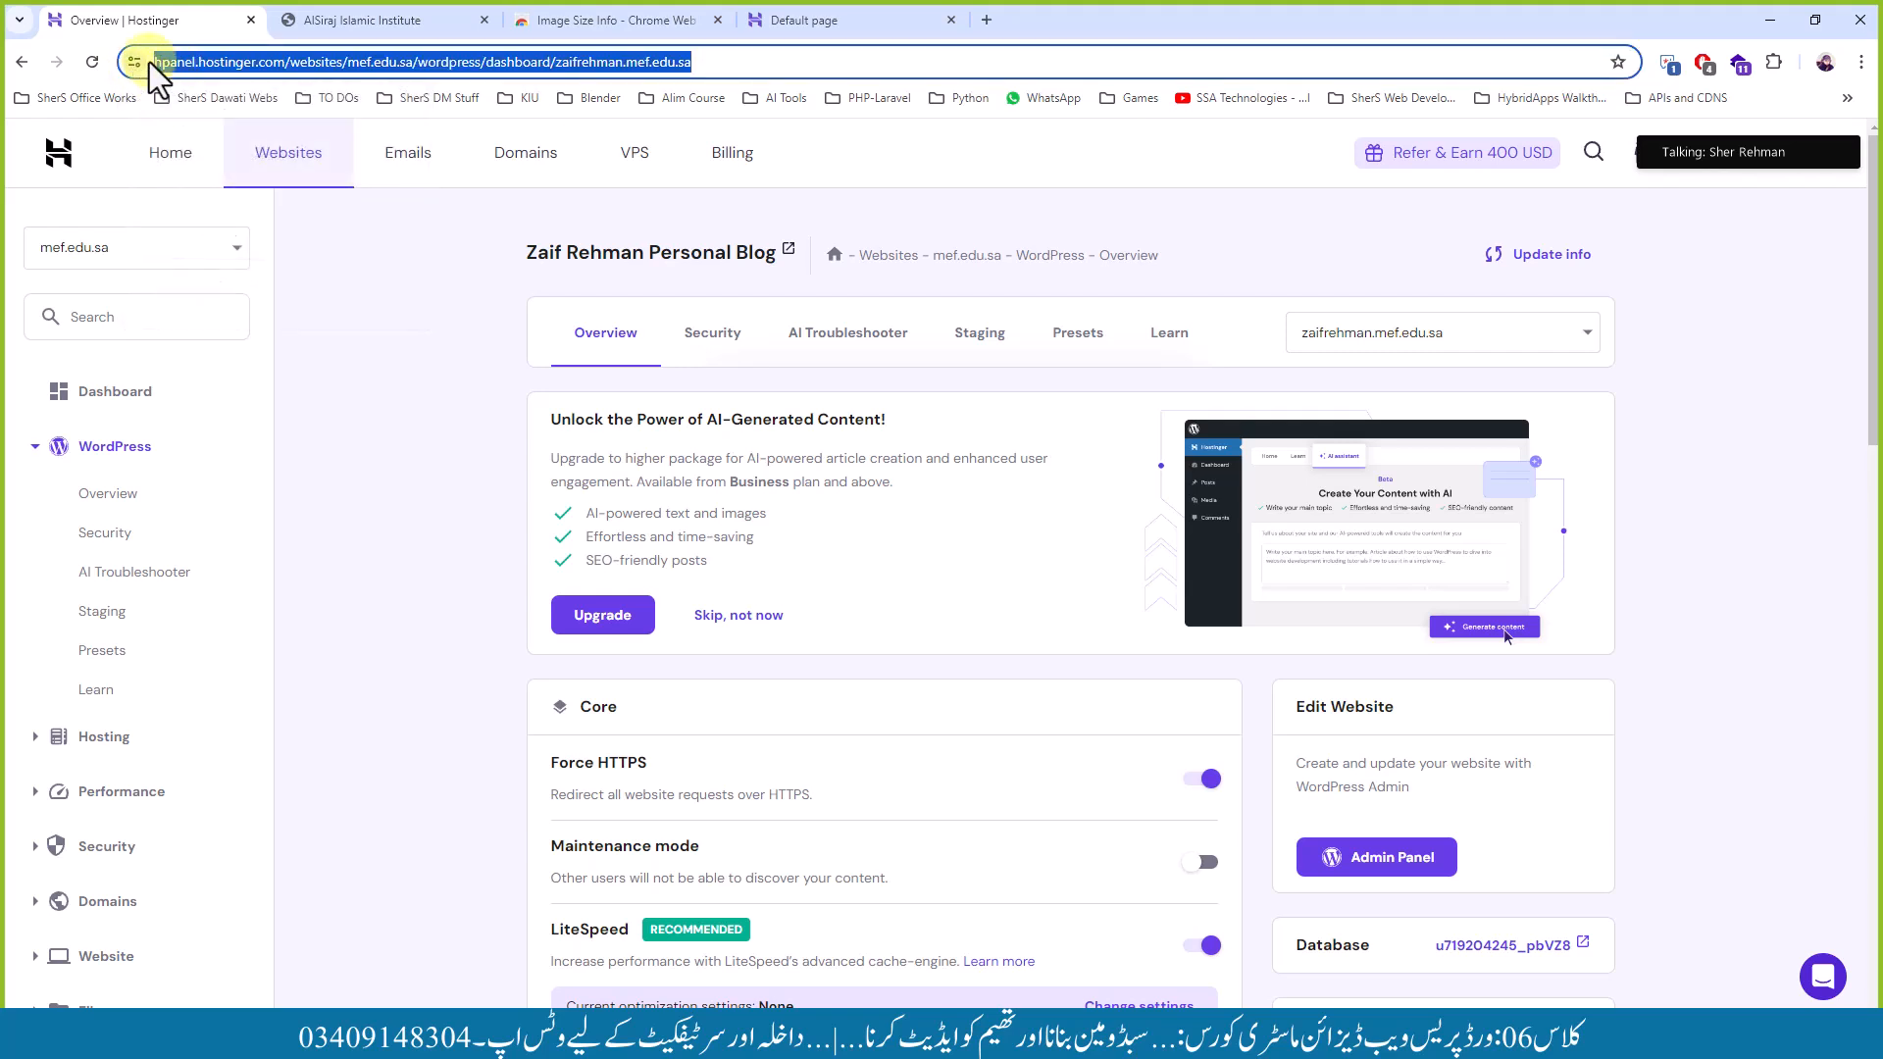
left_click(137, 64)
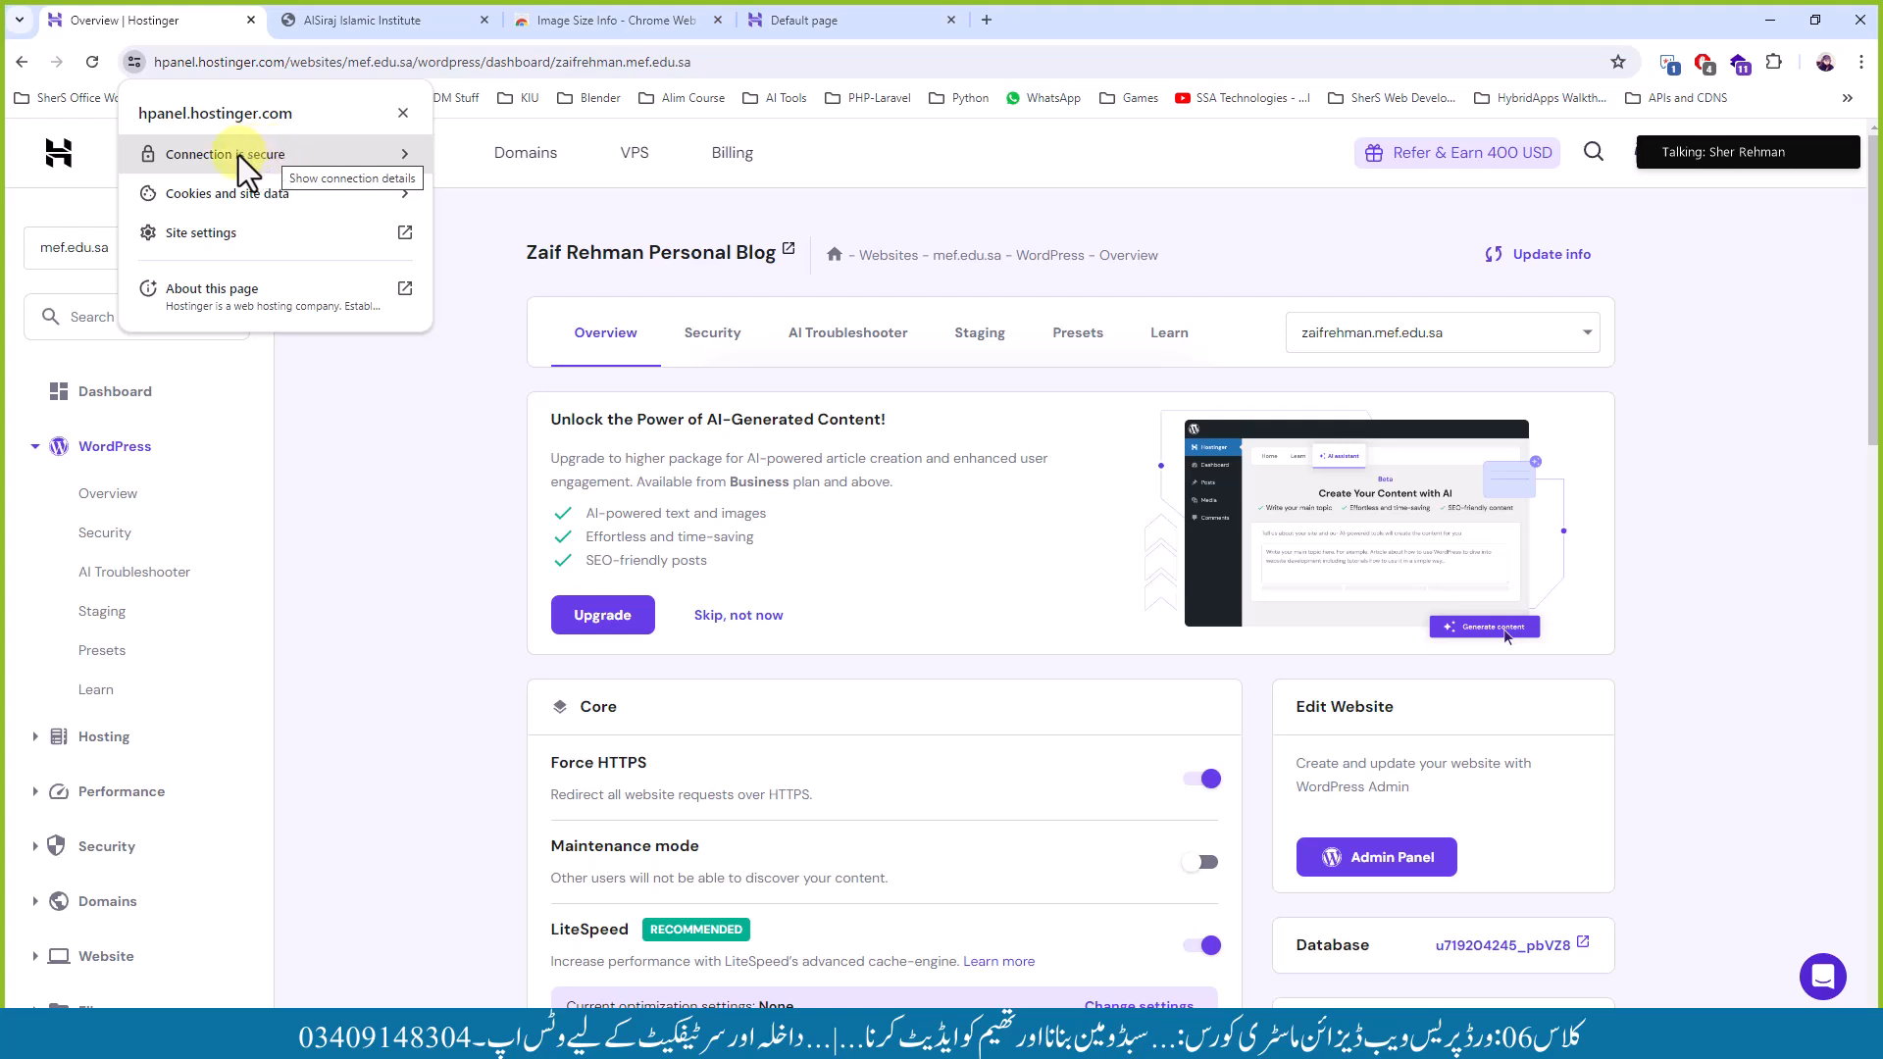
left_click(392, 466)
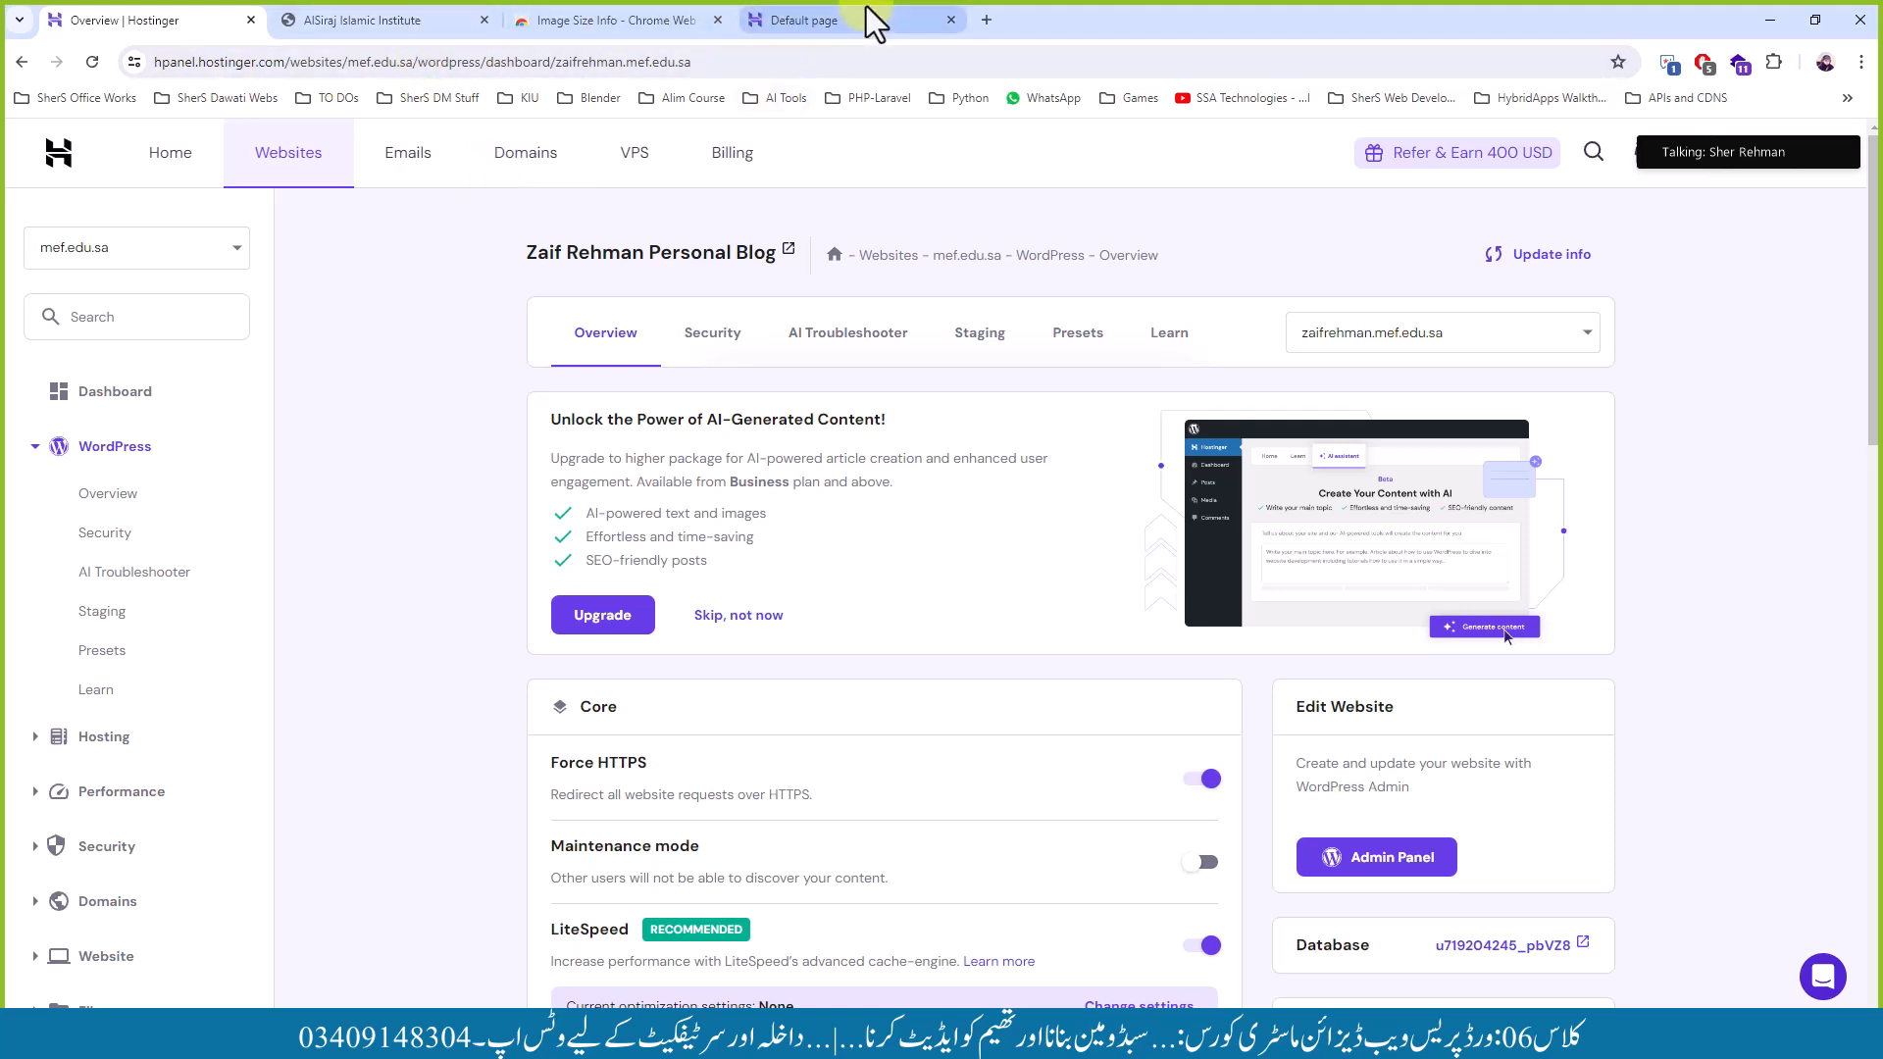
Reload the blog domain in its tab and scroll through the live homepage.
left_click(780, 28)
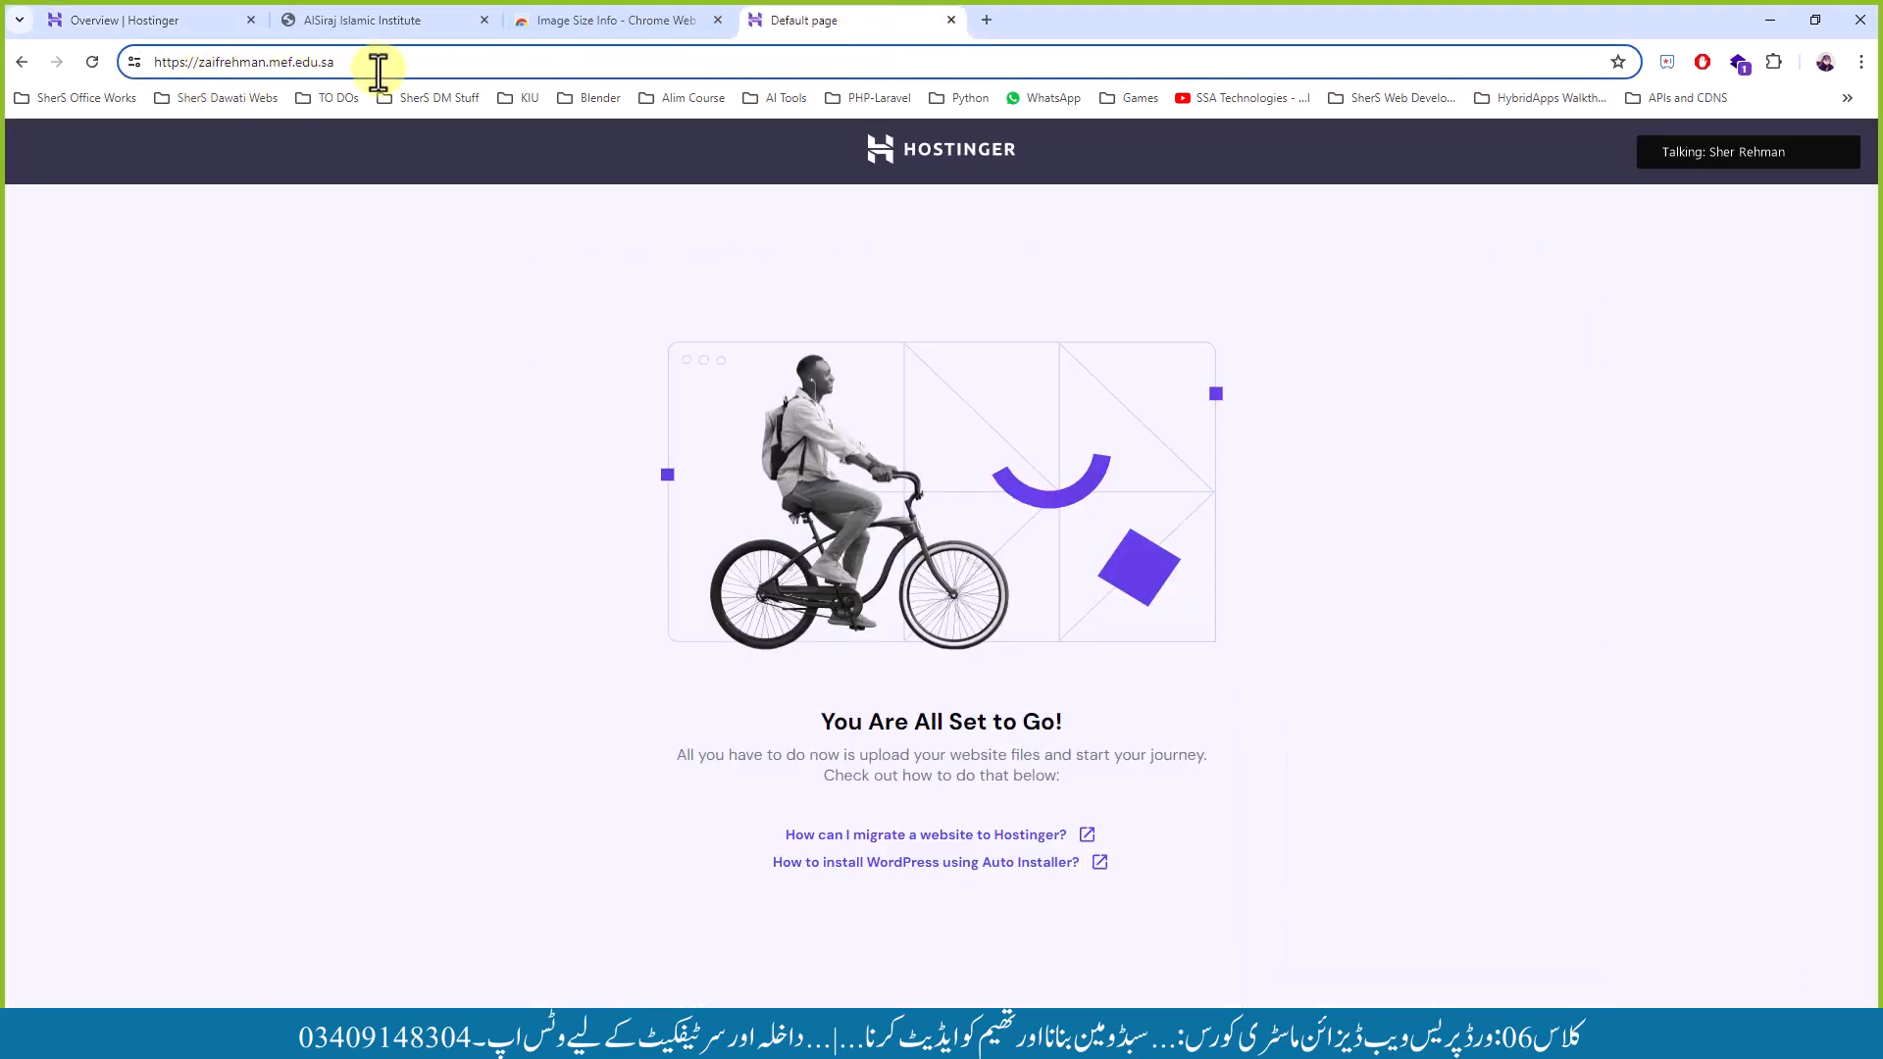
key("Return")
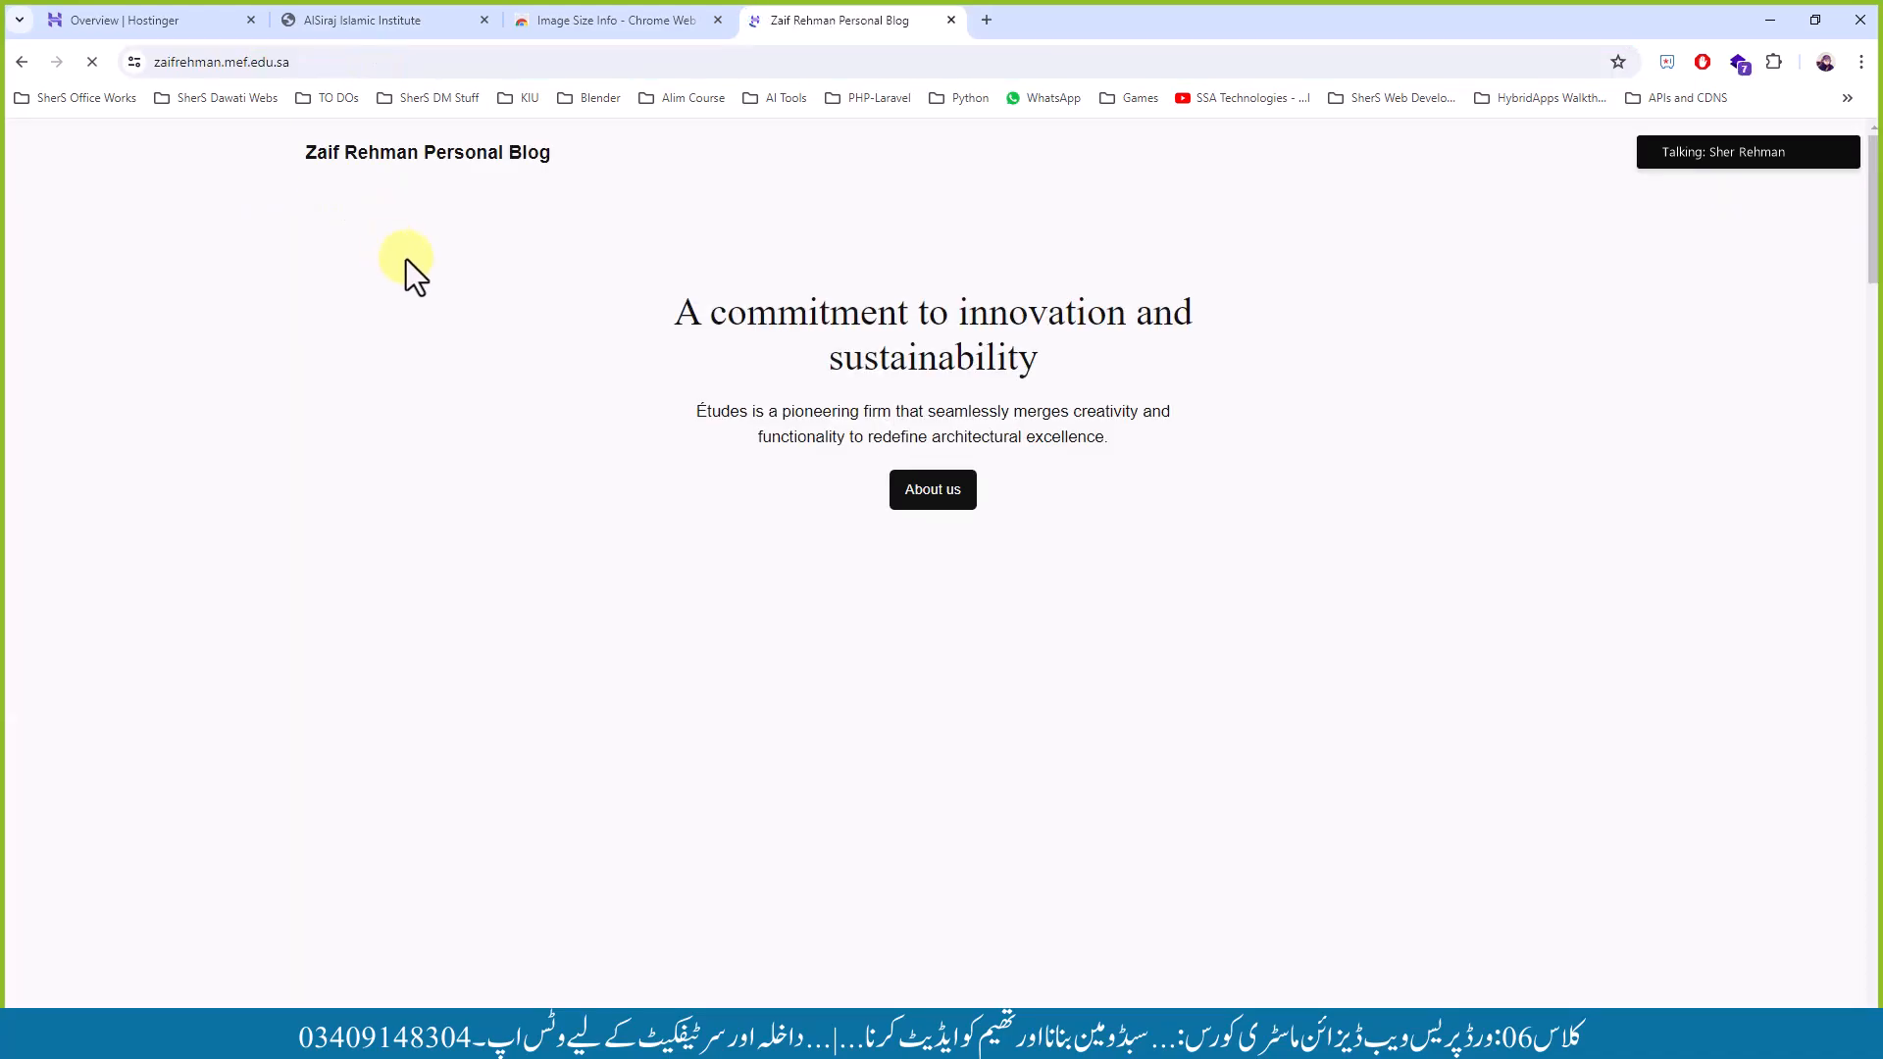
scroll(662, 319, "down", 5)
scroll(662, 321, "down", 8)
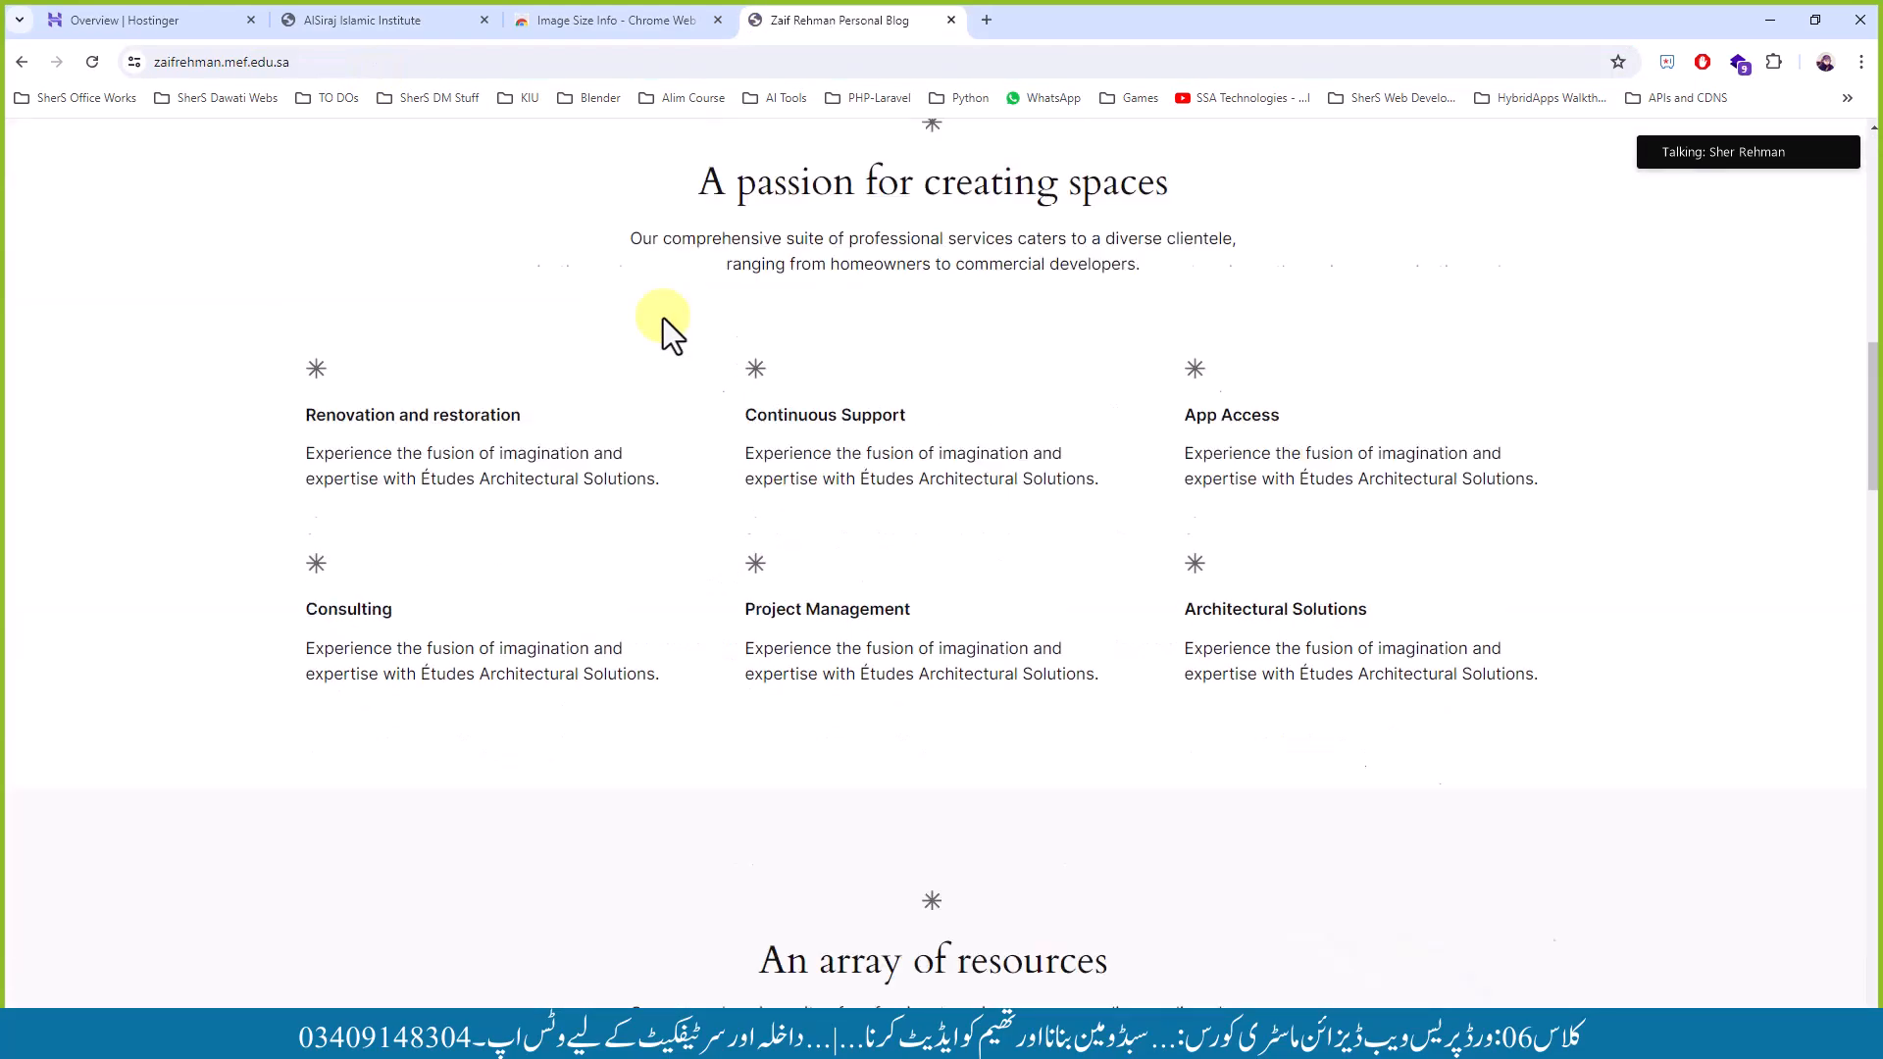
scroll(651, 349, "up", 10)
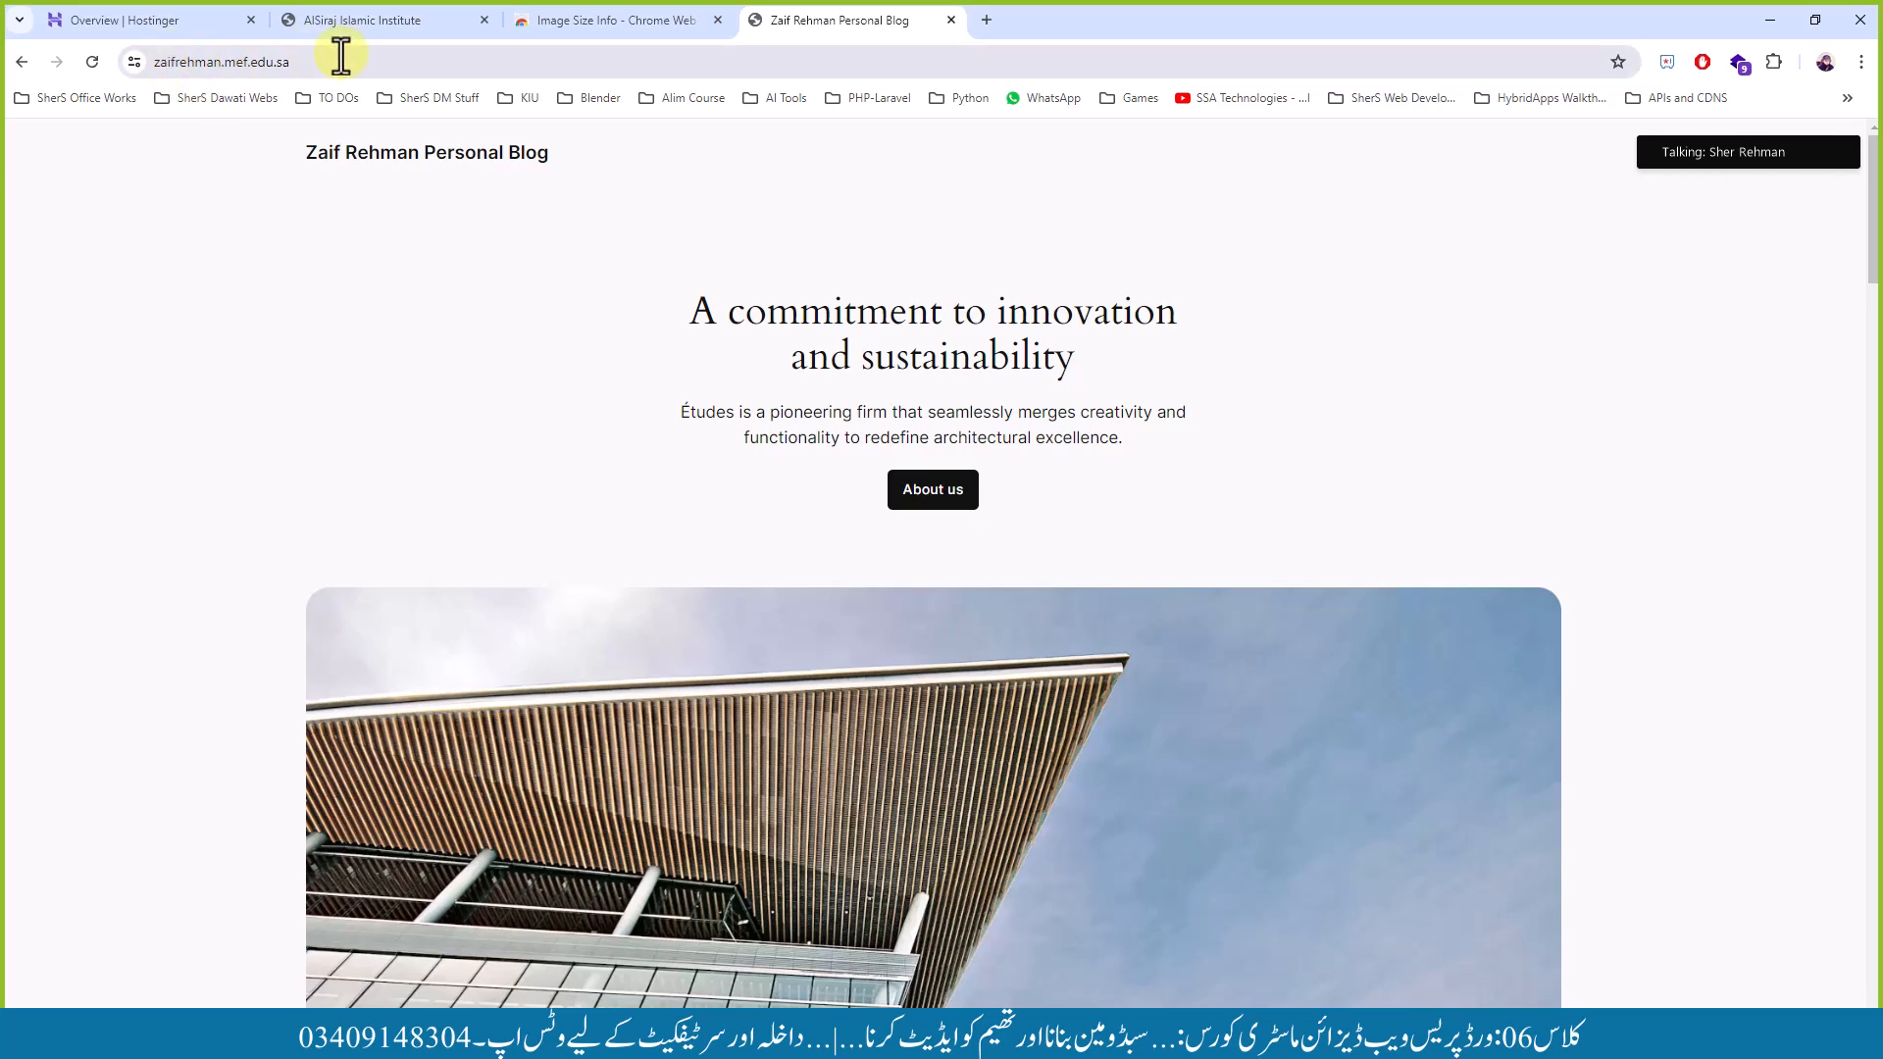
left_click(345, 65)
left_click(372, 63)
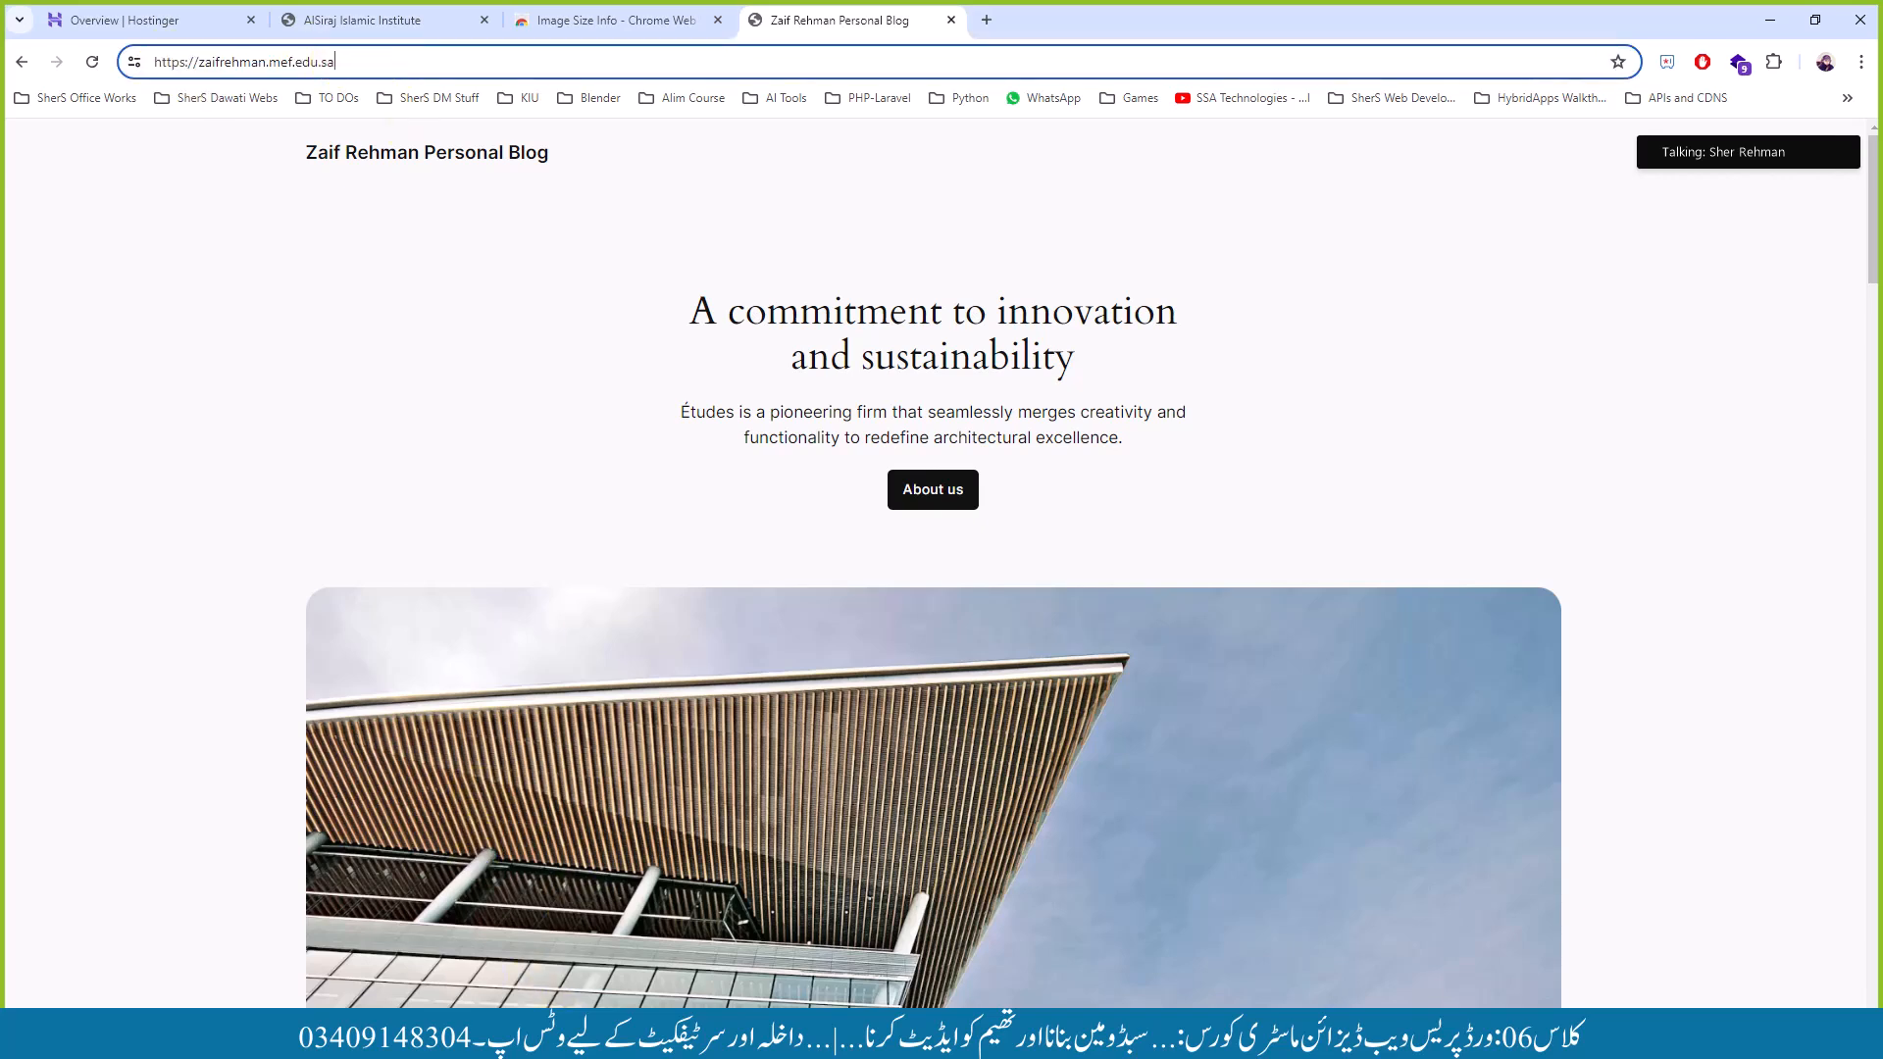
Bring up the meeting window, move its chat to the lower right, then hide it.
left_click(602, 1035)
left_click(1449, 55)
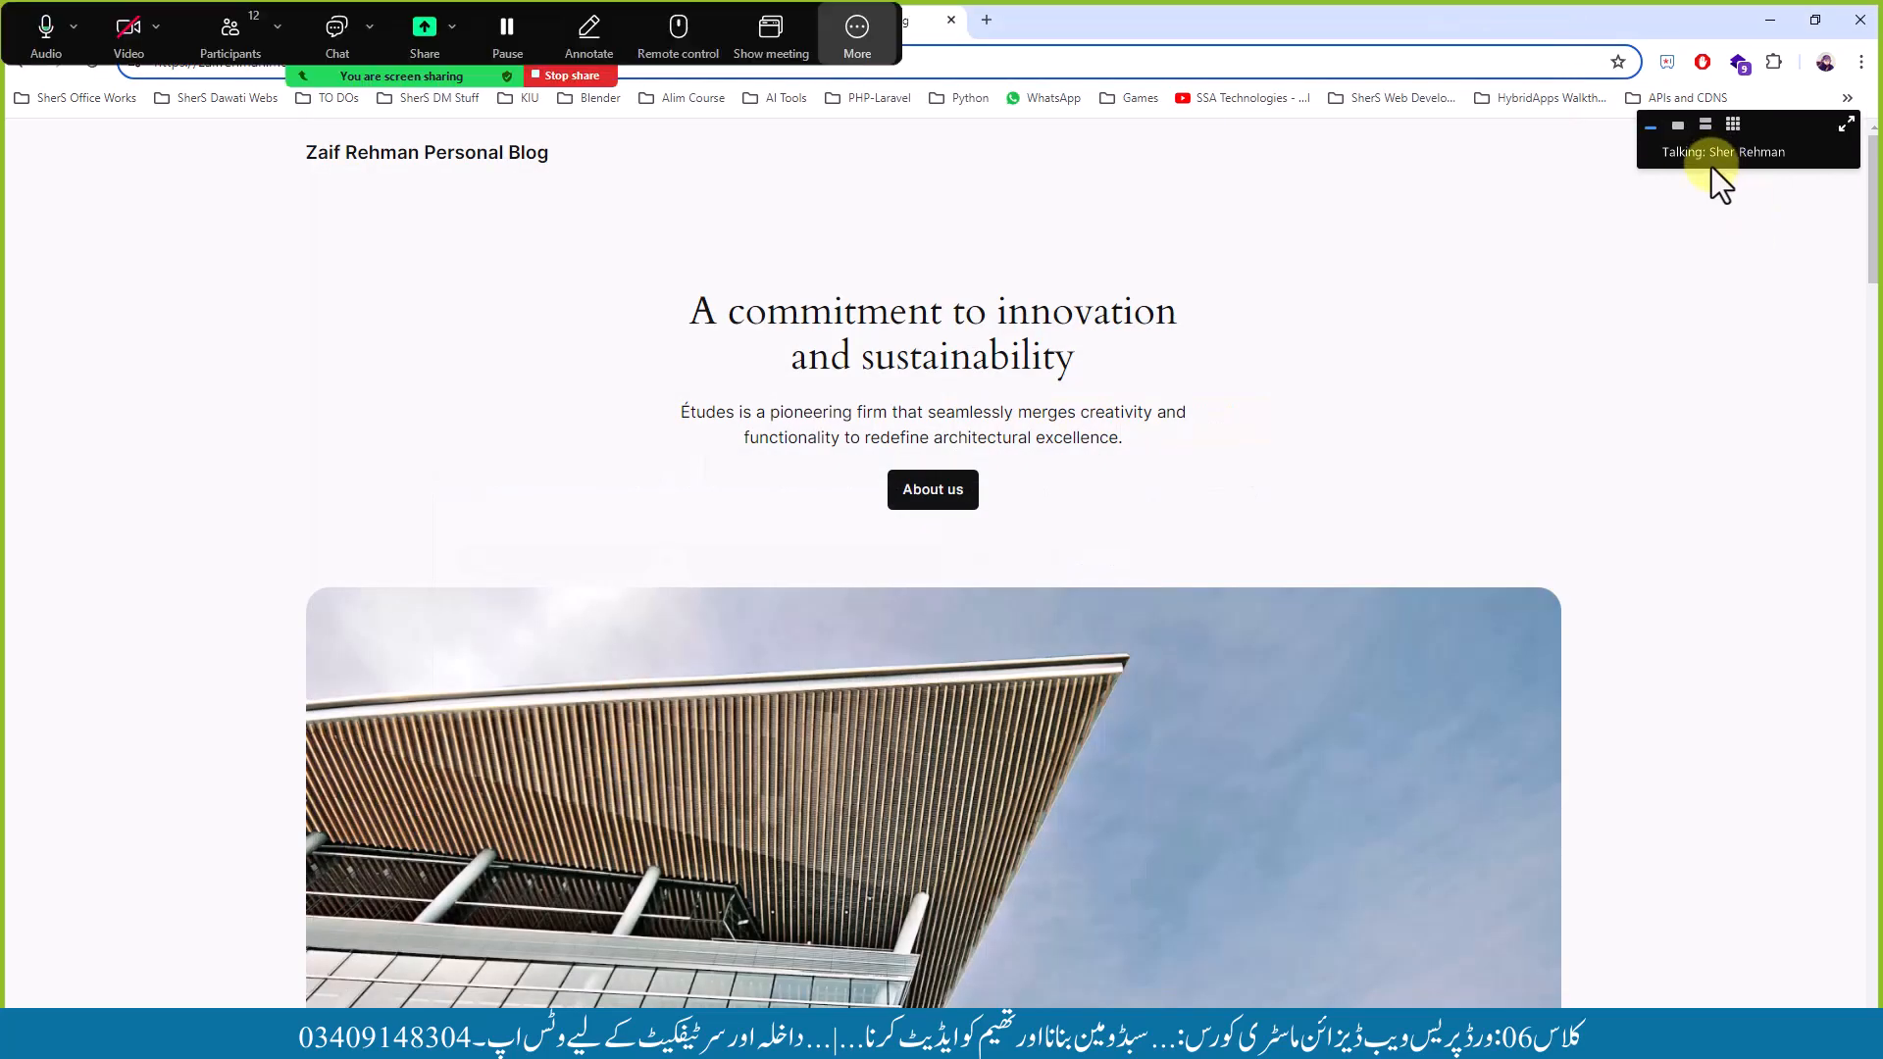
left_click(327, 23)
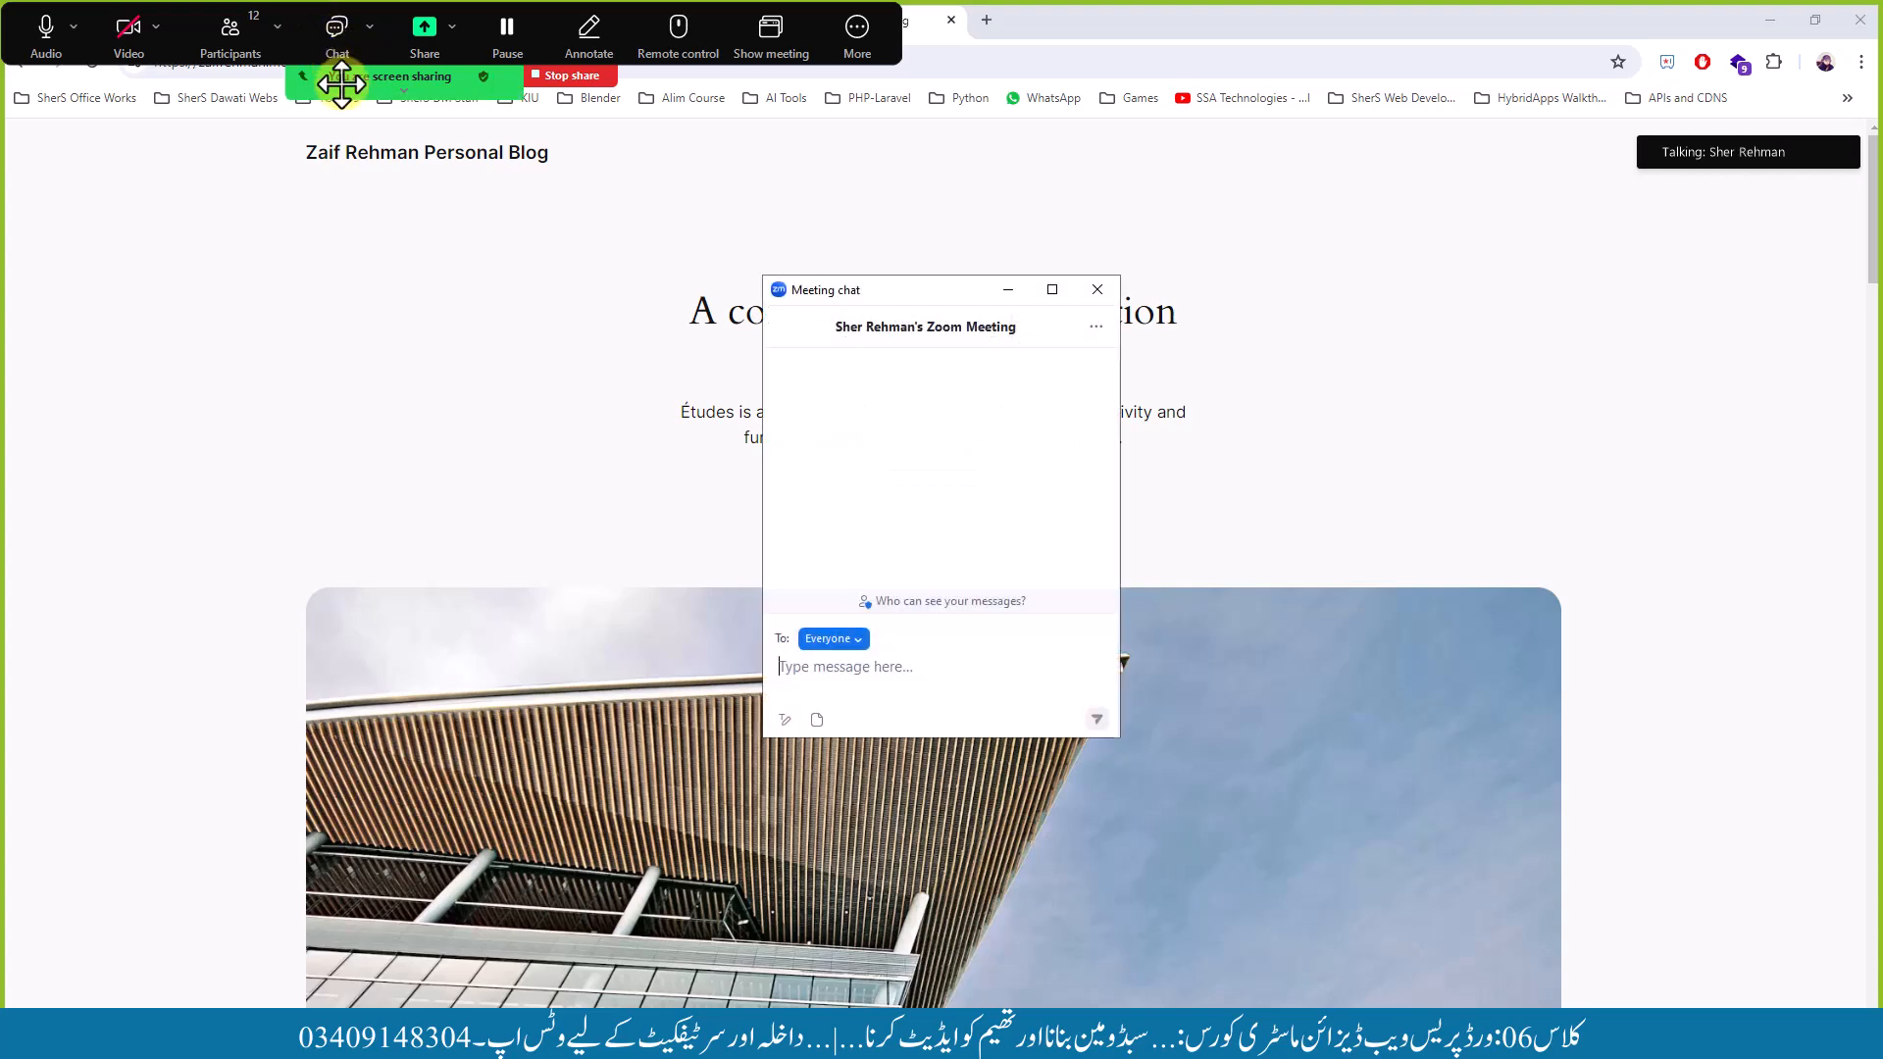
left_click_drag(873, 292, 1310, 561)
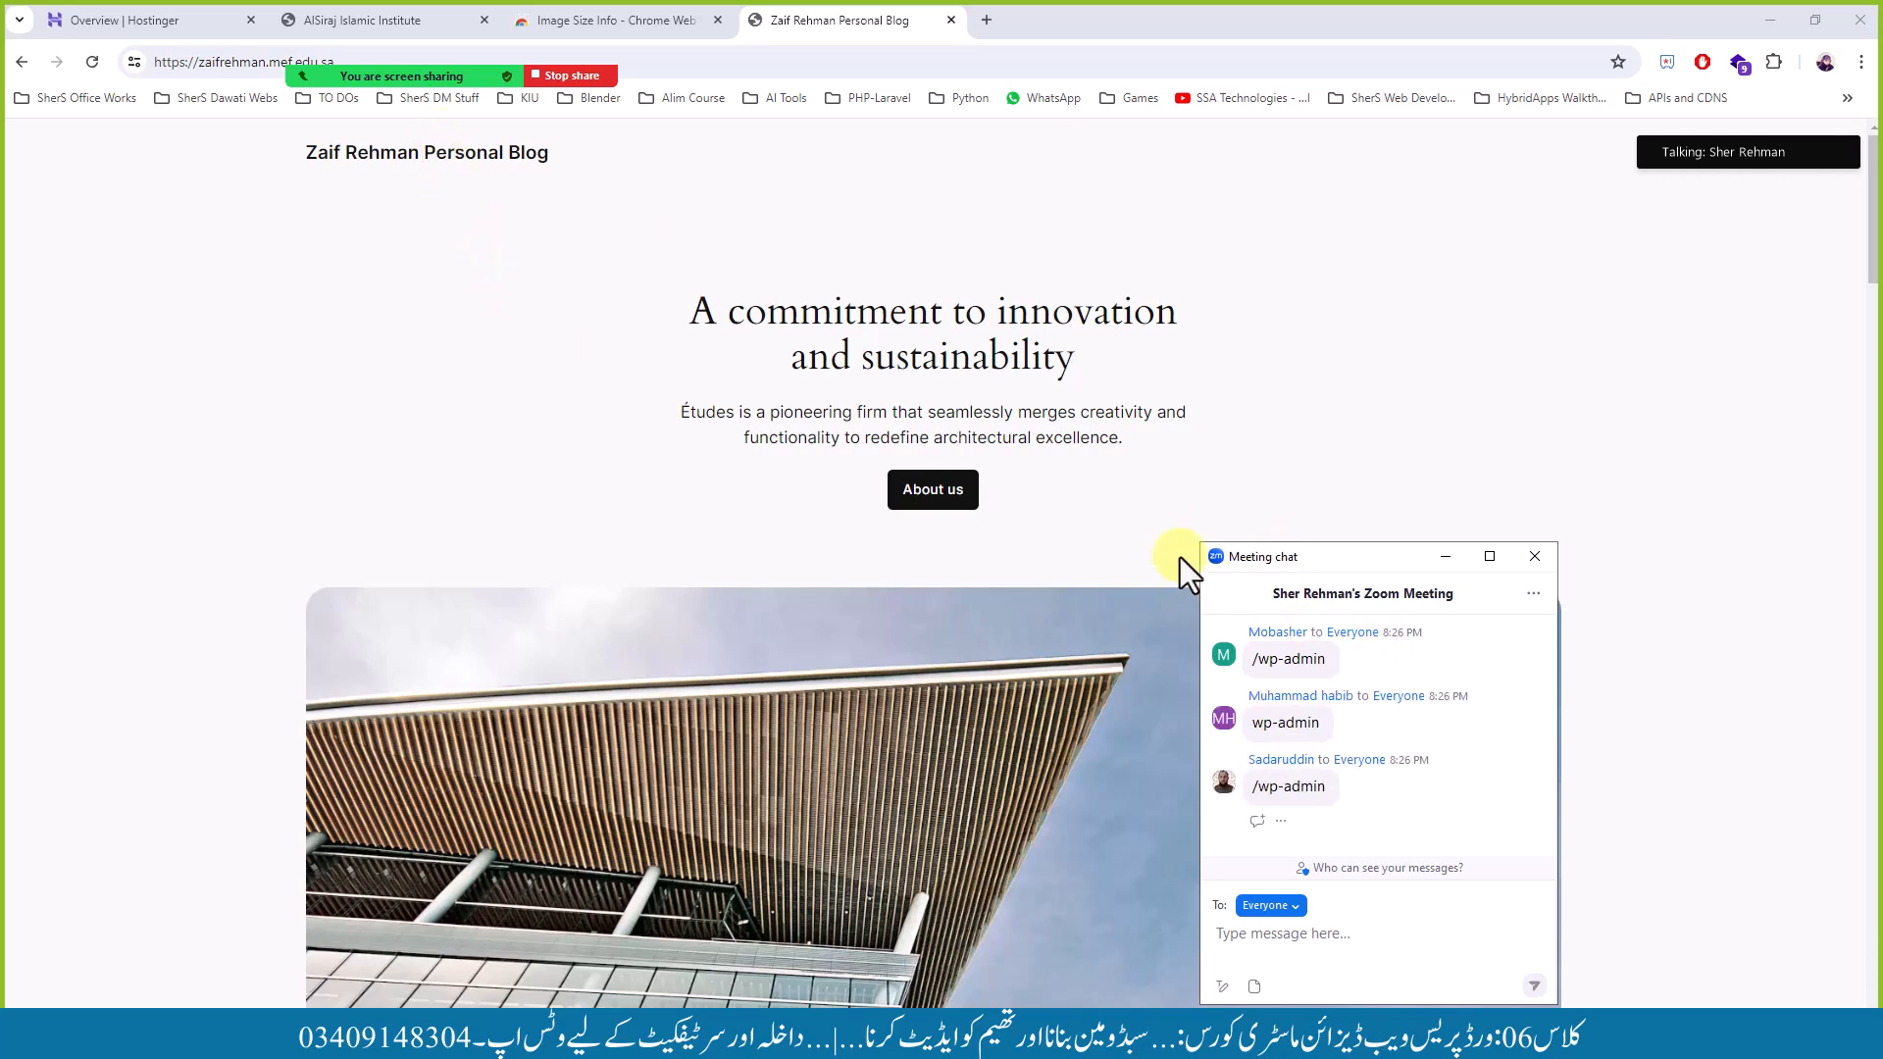
left_click(1444, 557)
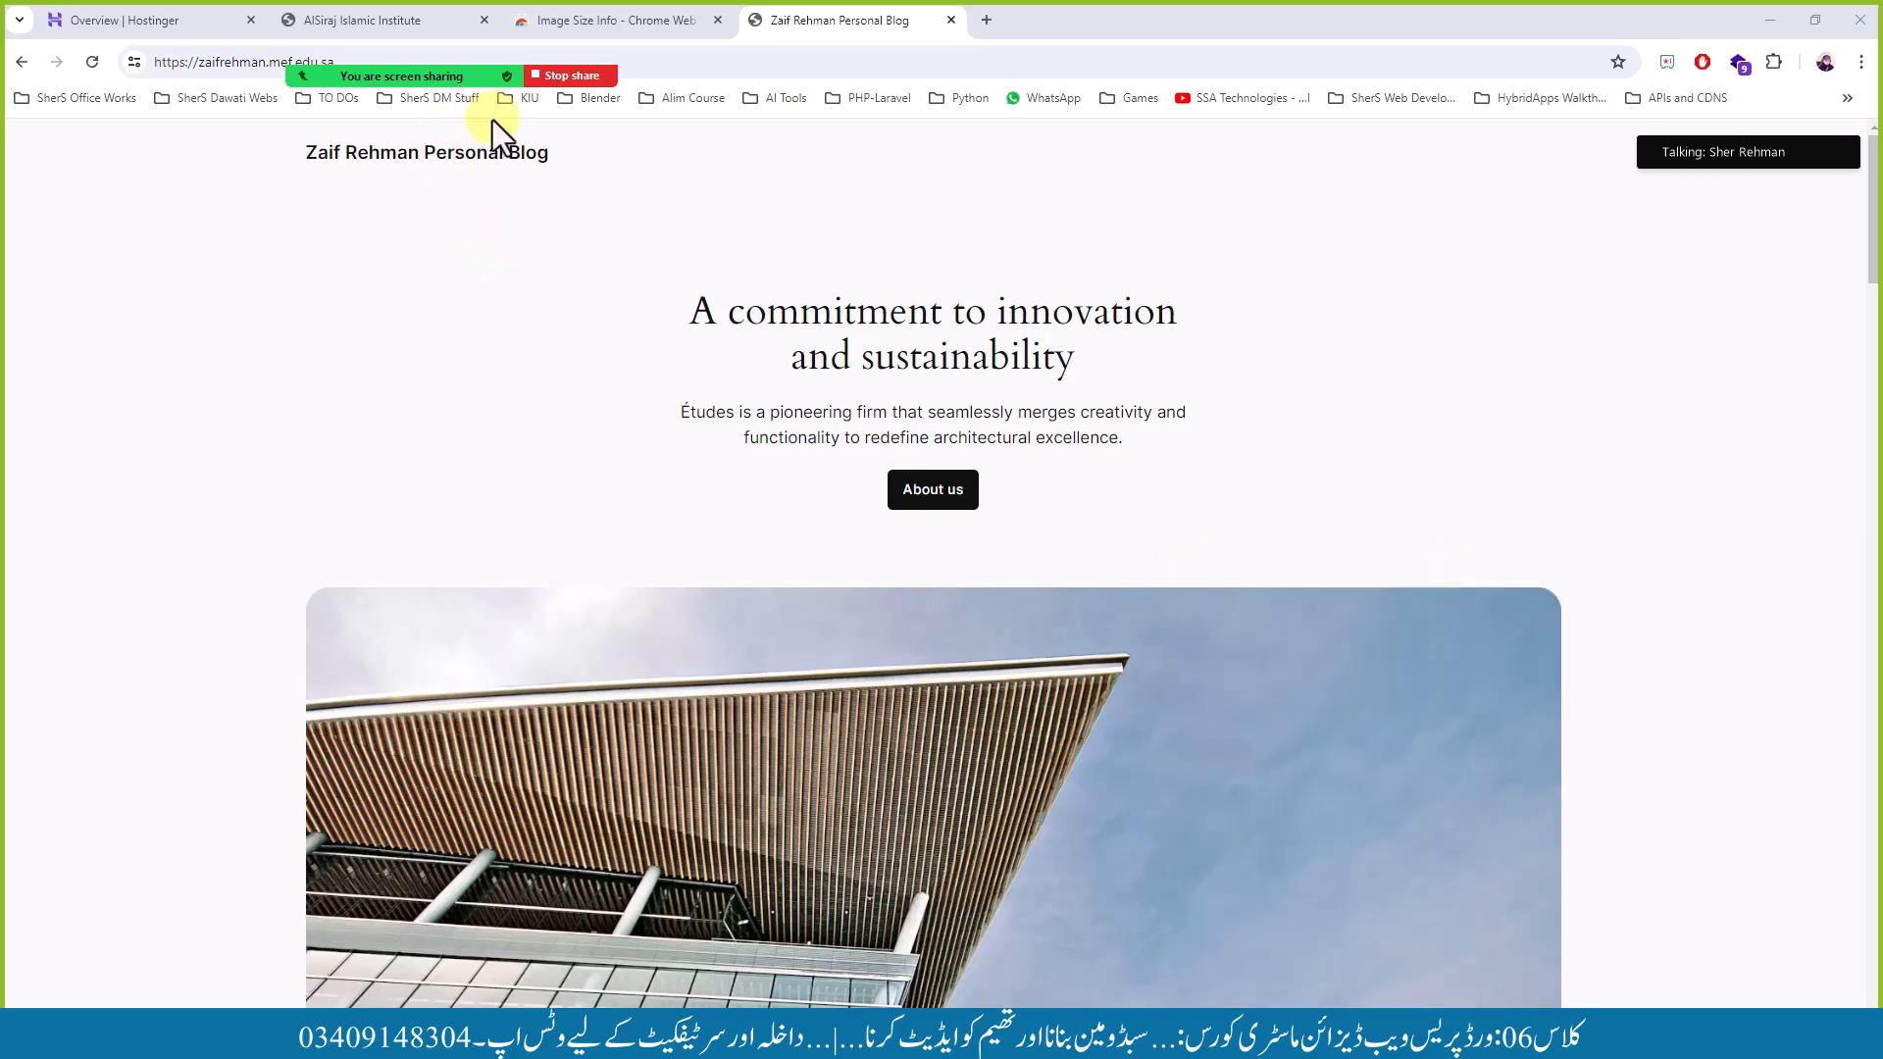
mouse_move(580, 88)
left_click(851, 41)
Append /wp-admin to the blog address to reach the admin login page.
left_click(945, 210)
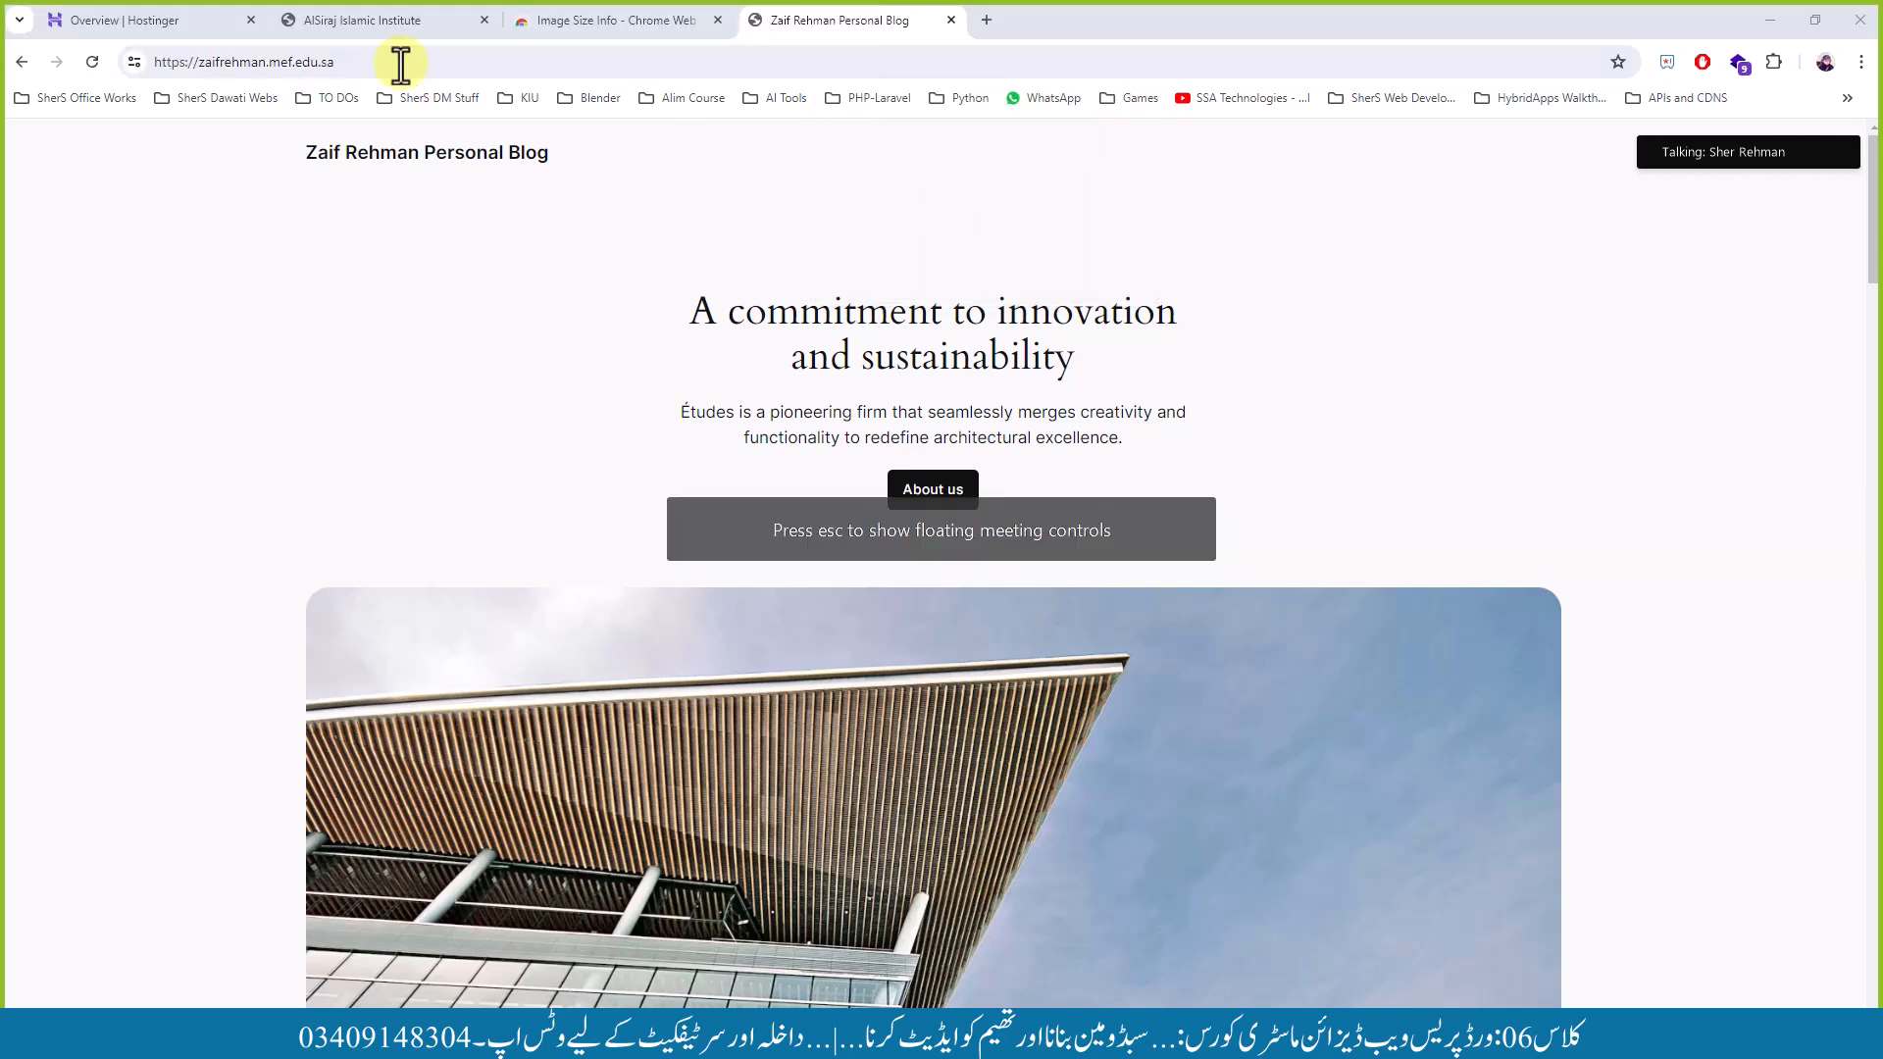
left_click(388, 62)
type("/")
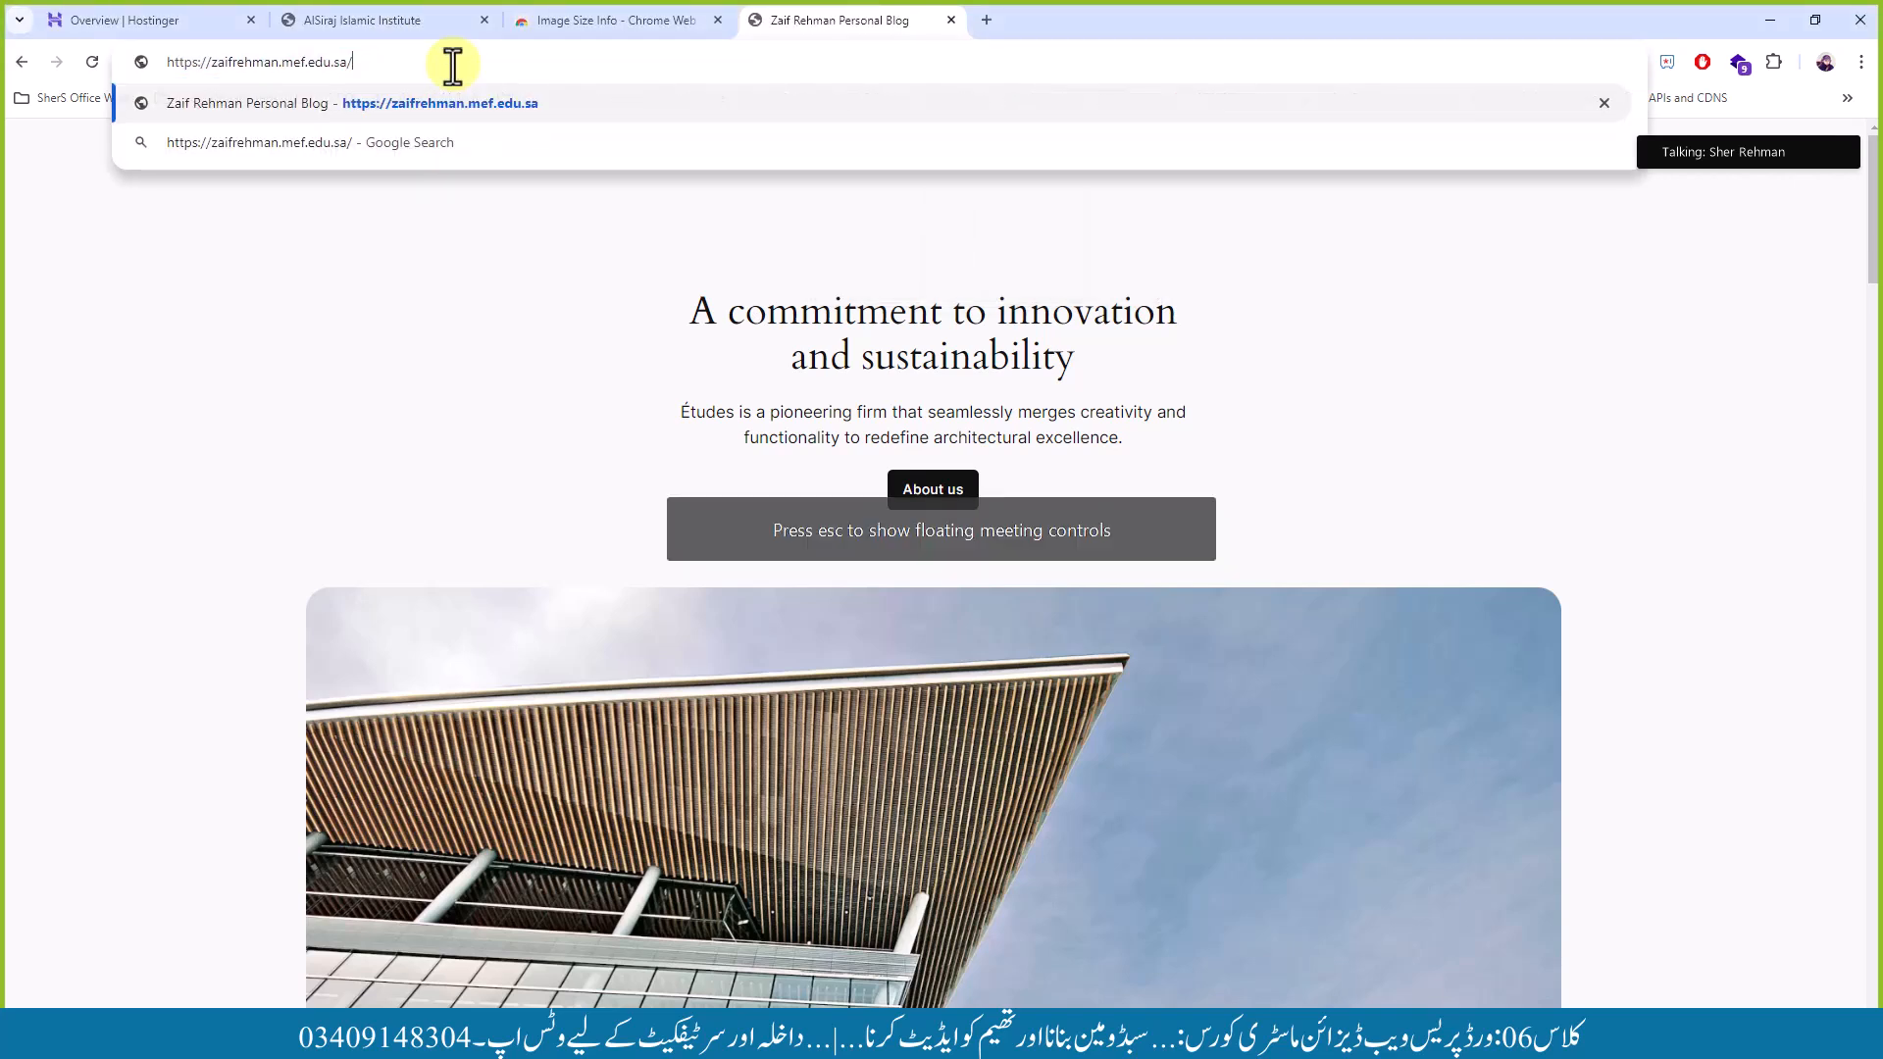
type("wp-a")
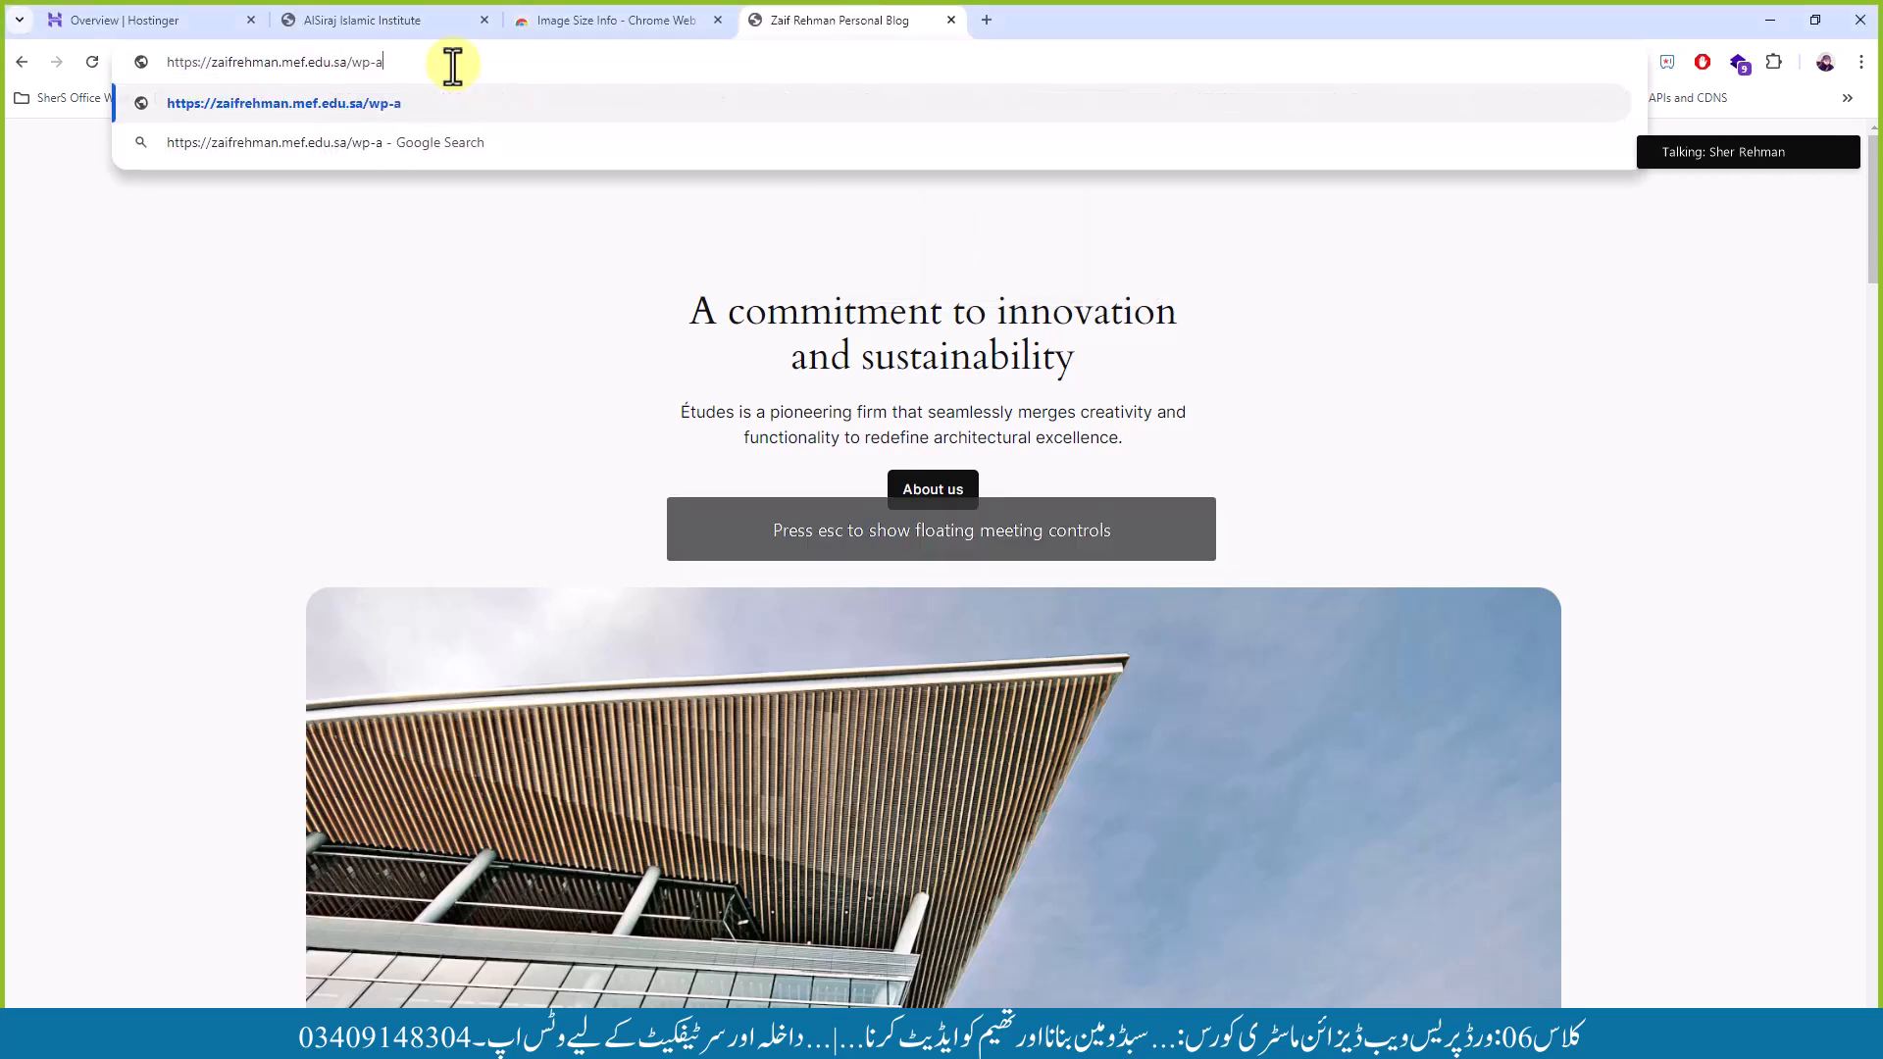
type("dmin")
key("Return")
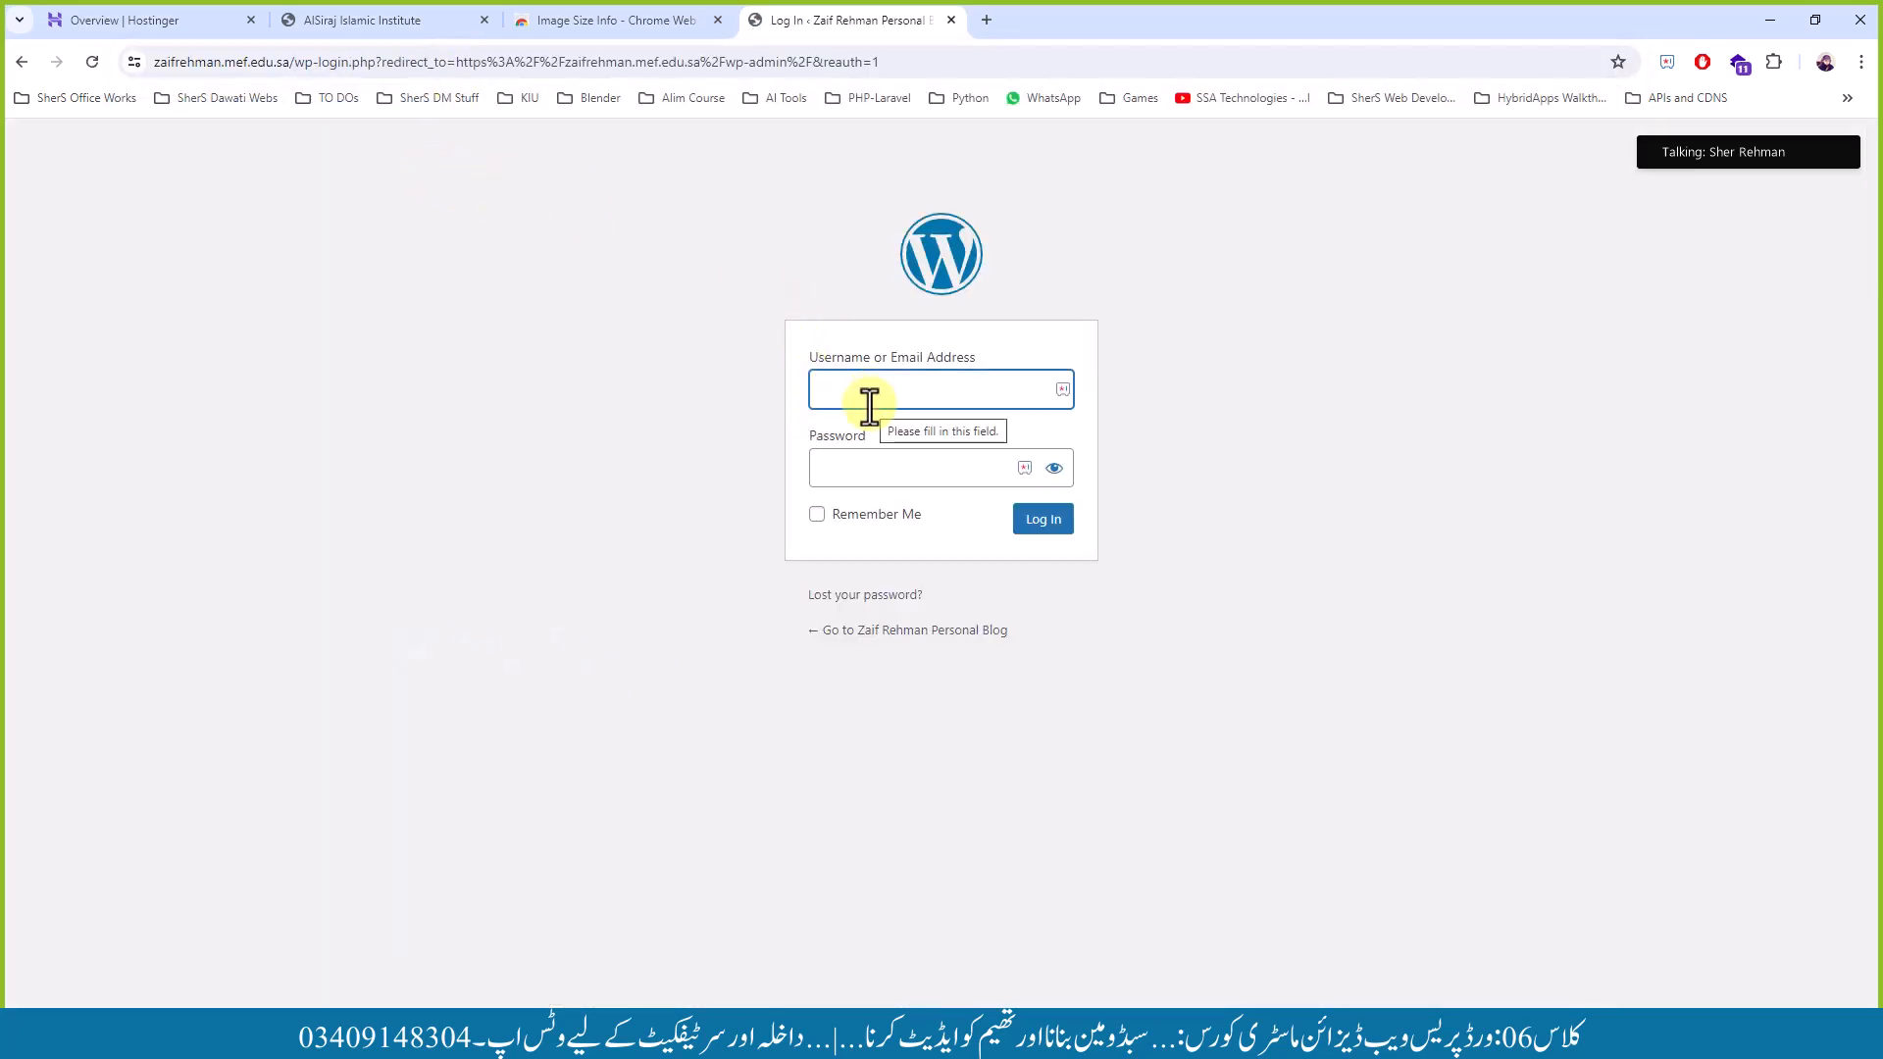
Log in to the blog admin with the account e-mail and password, ticking Remember Me.
left_click(62, 25)
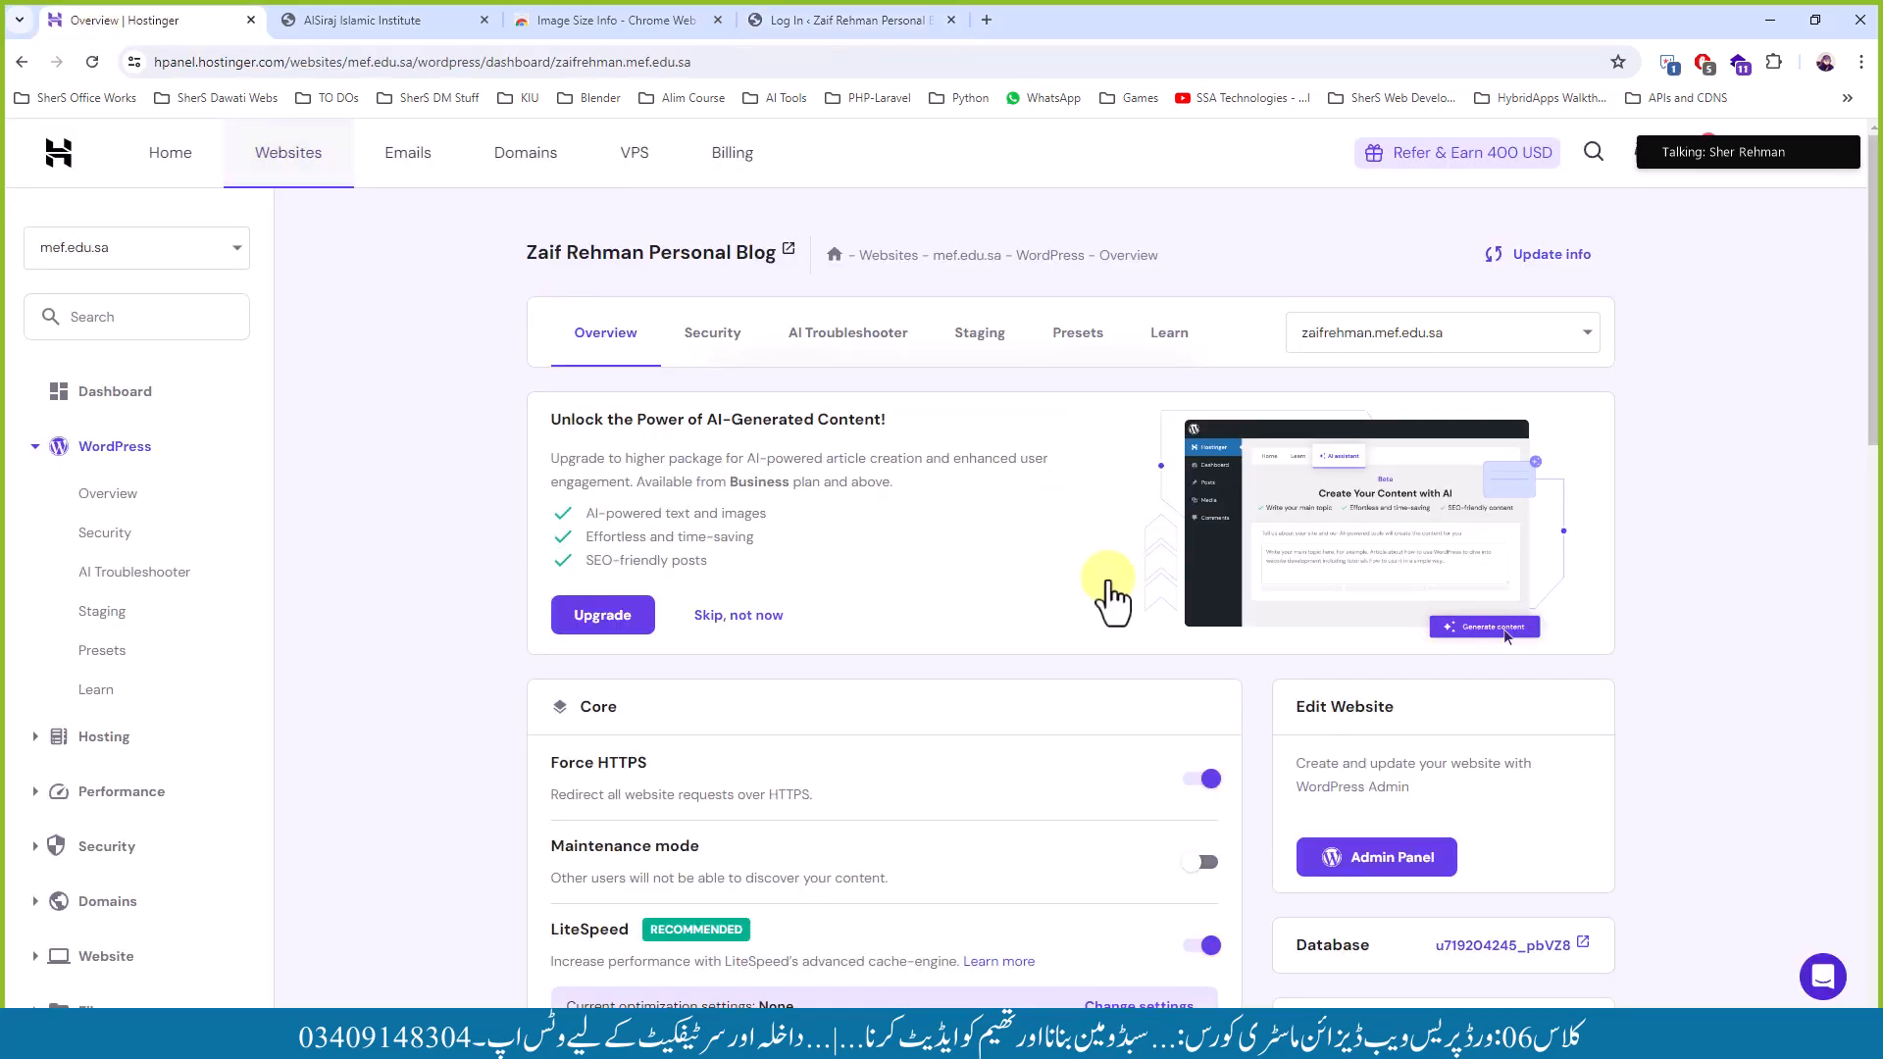
left_click(820, 30)
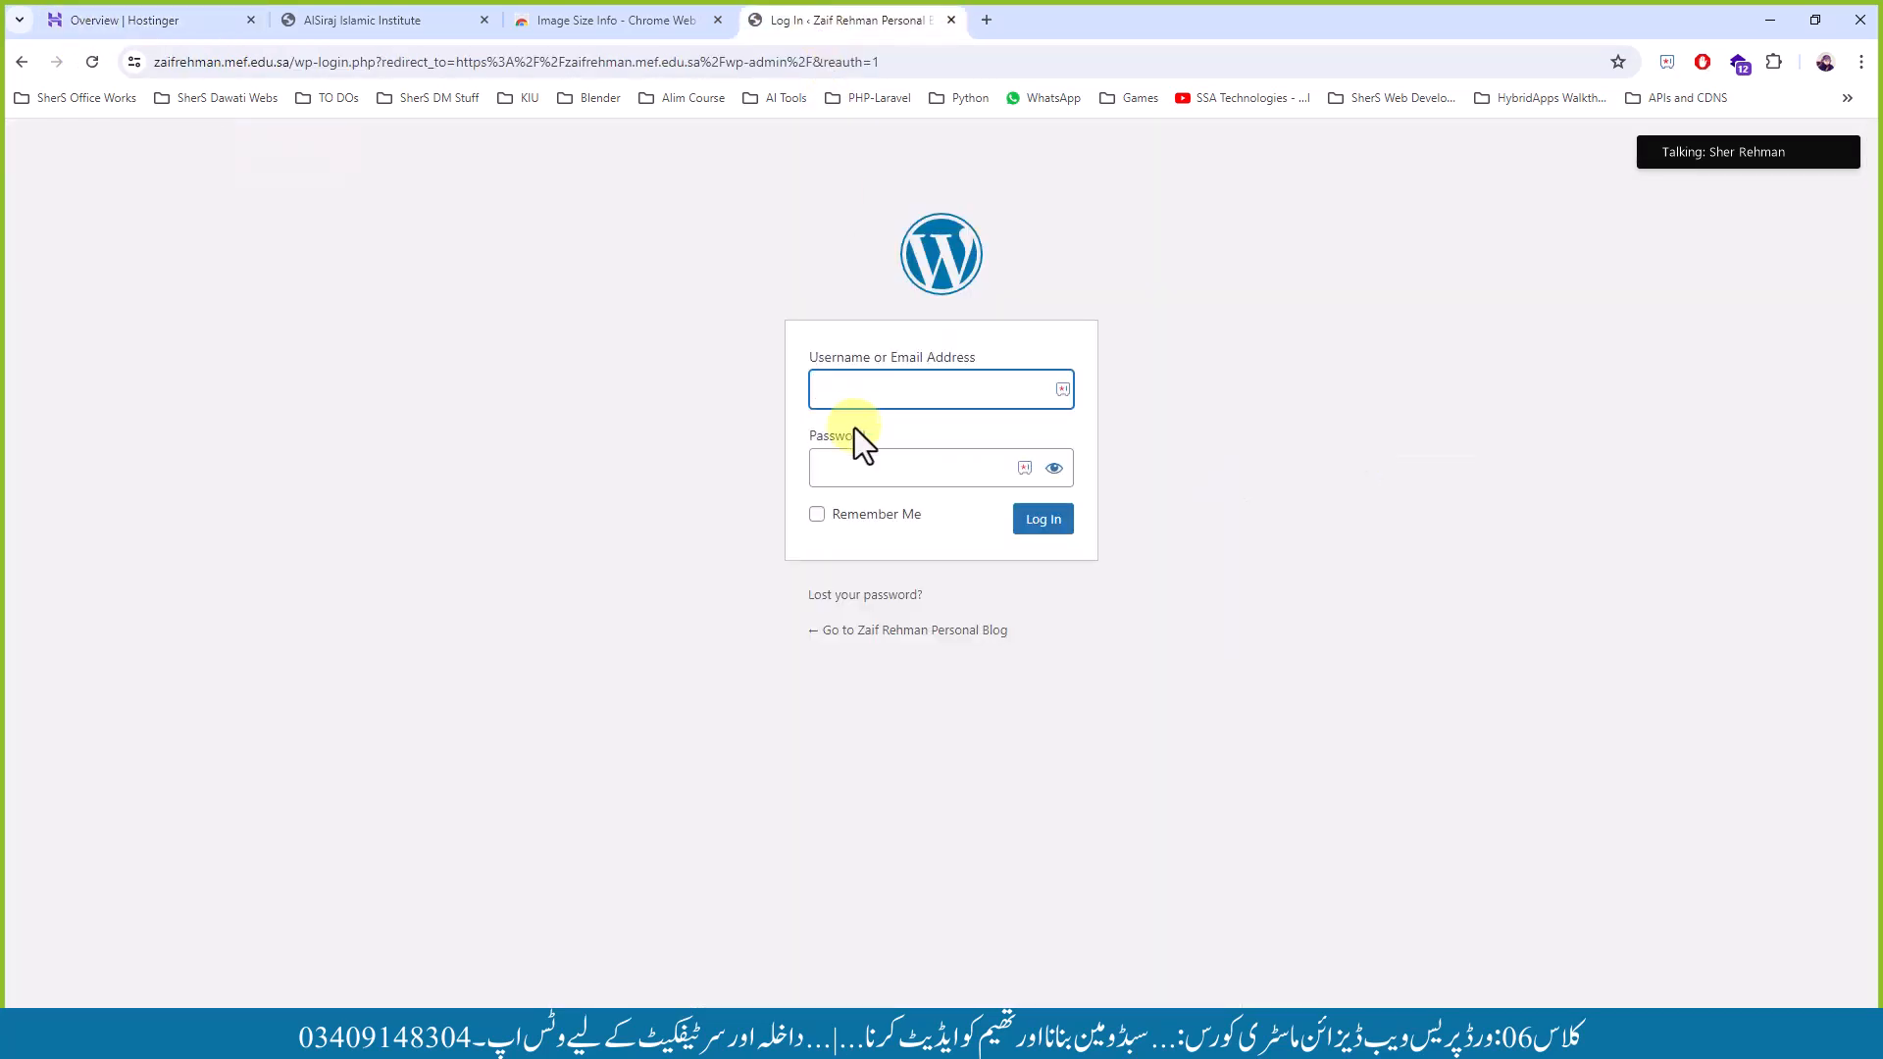
key("Tab")
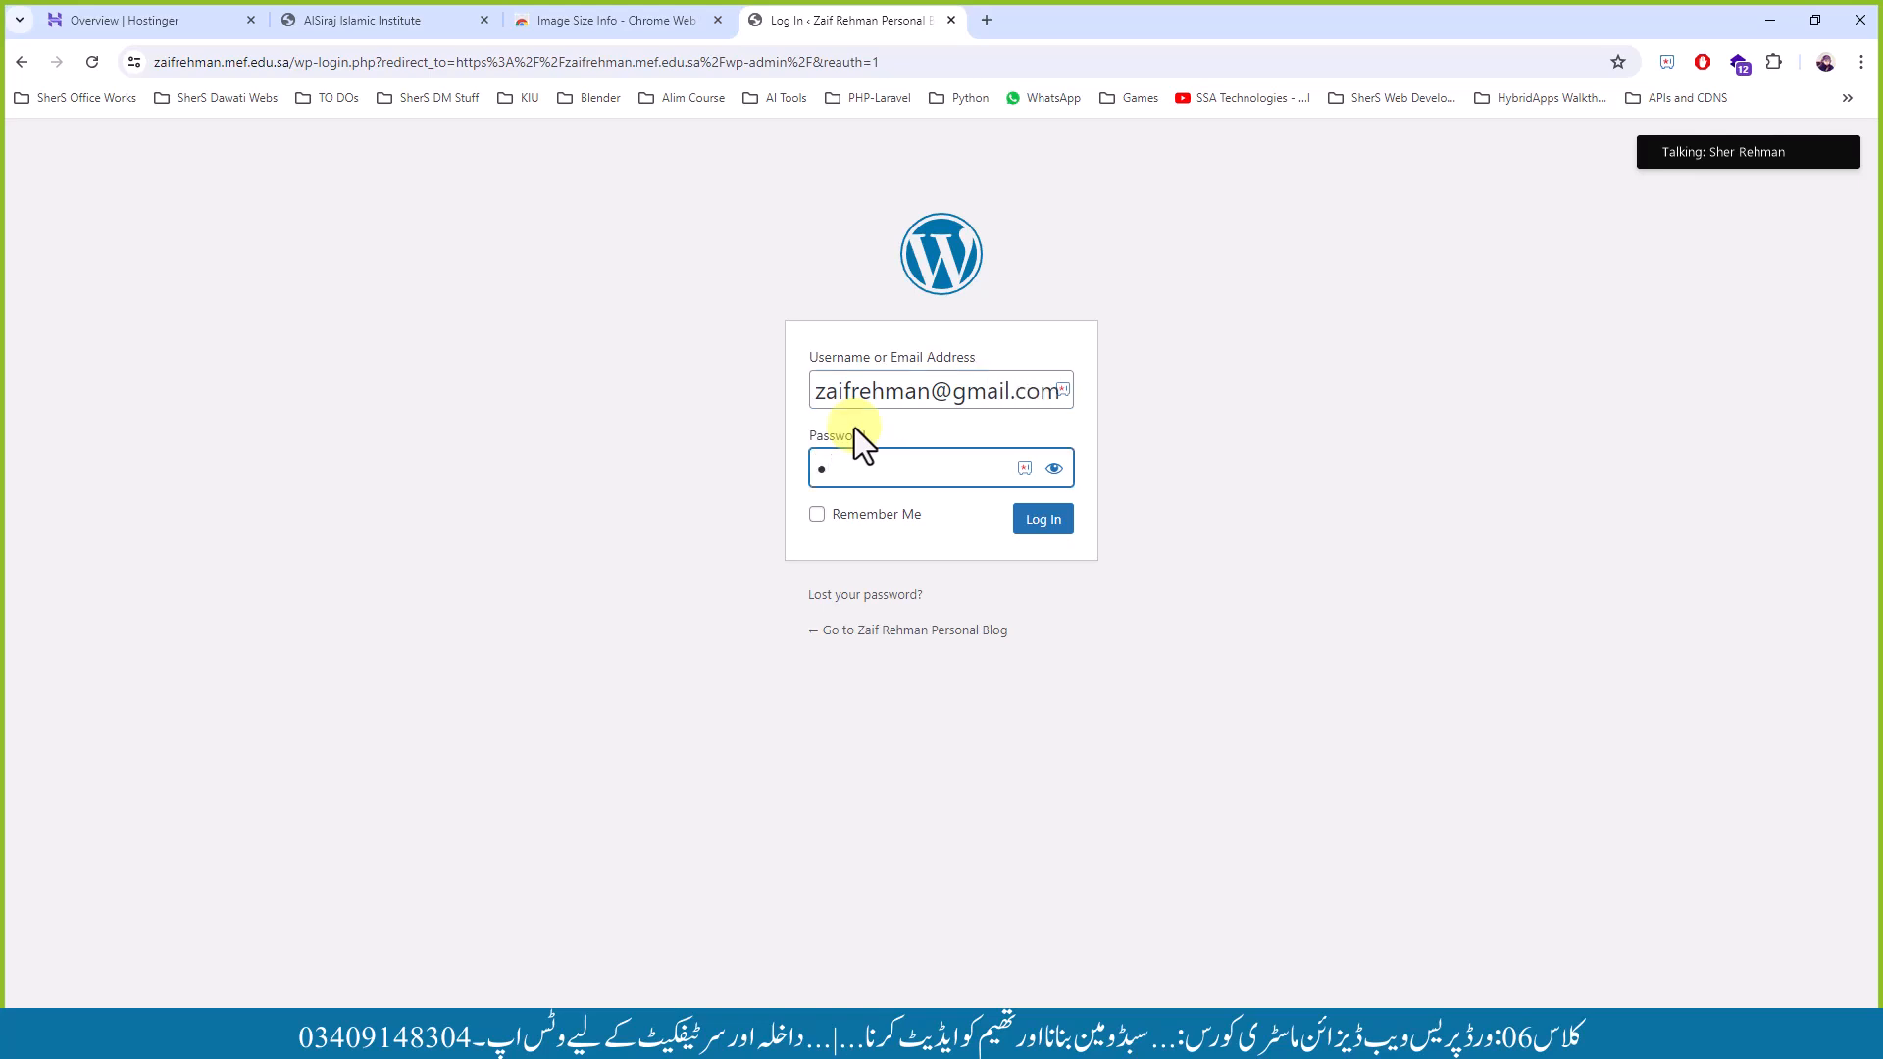
left_click(1055, 468)
left_click(815, 514)
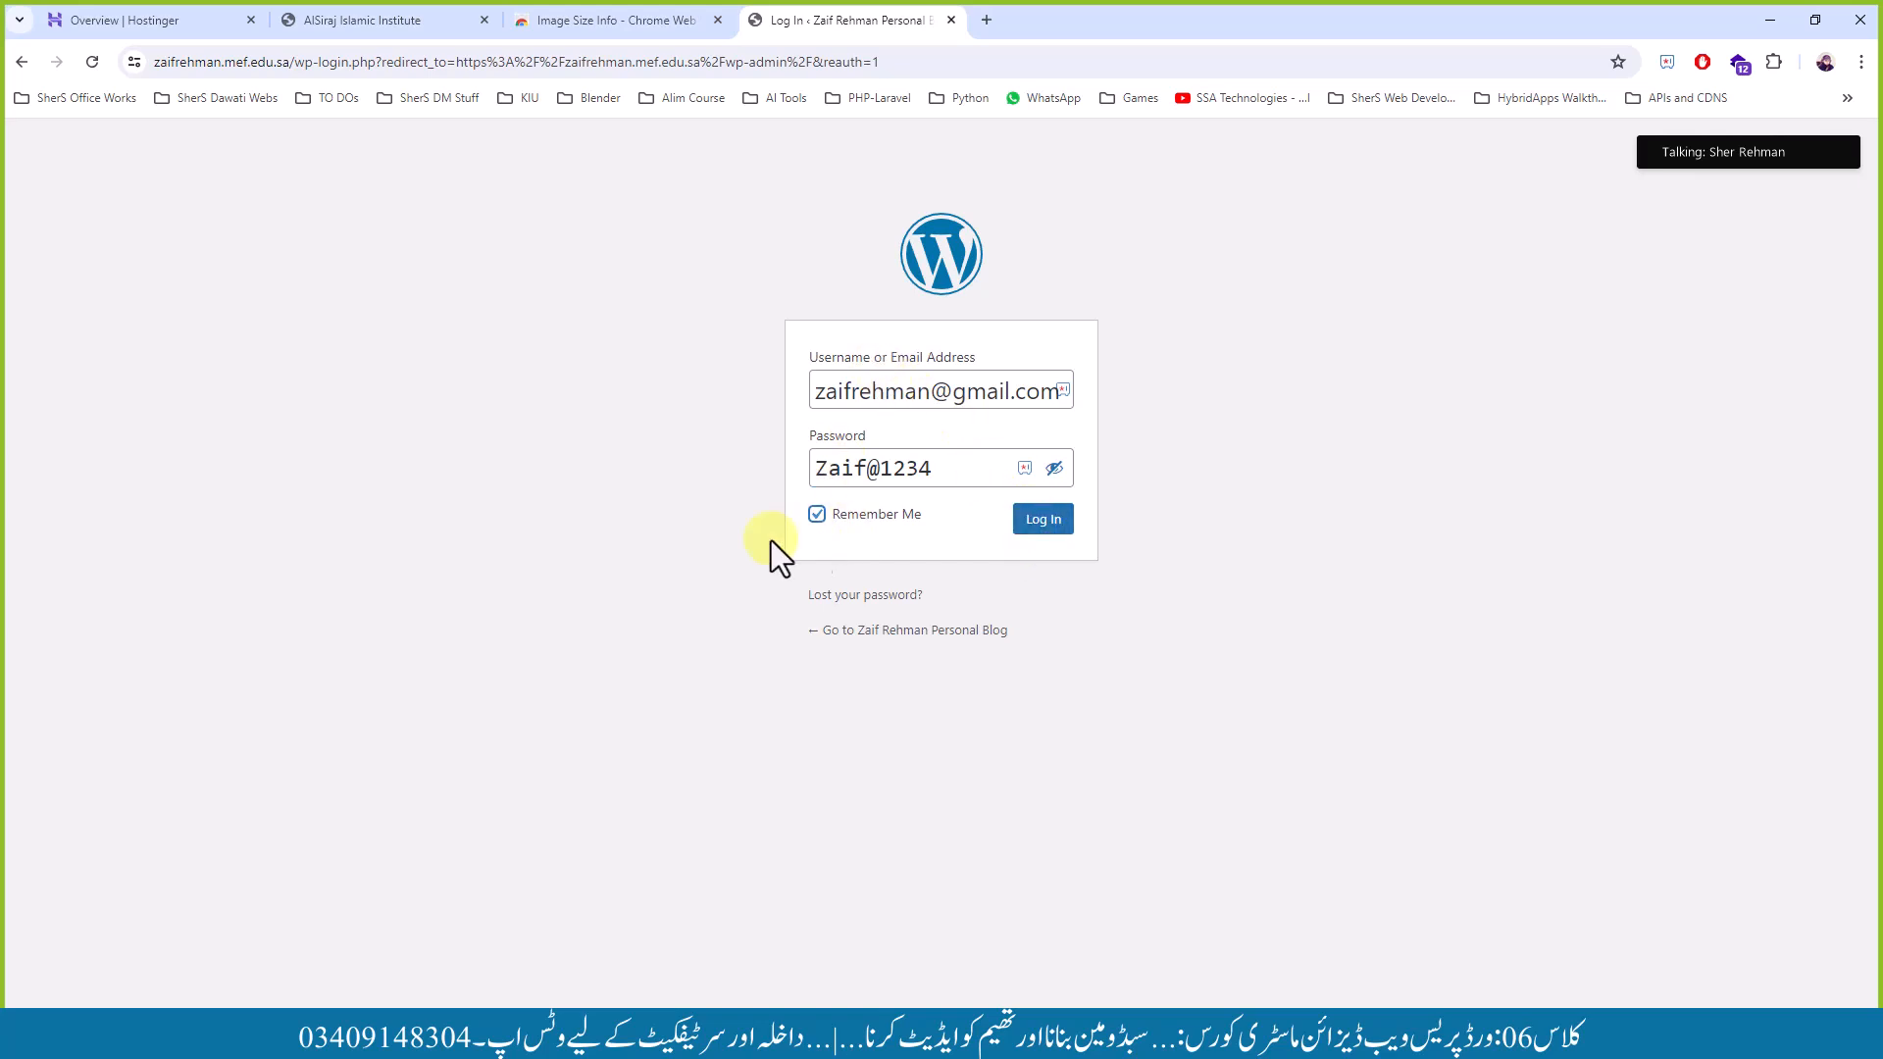
left_click(1047, 522)
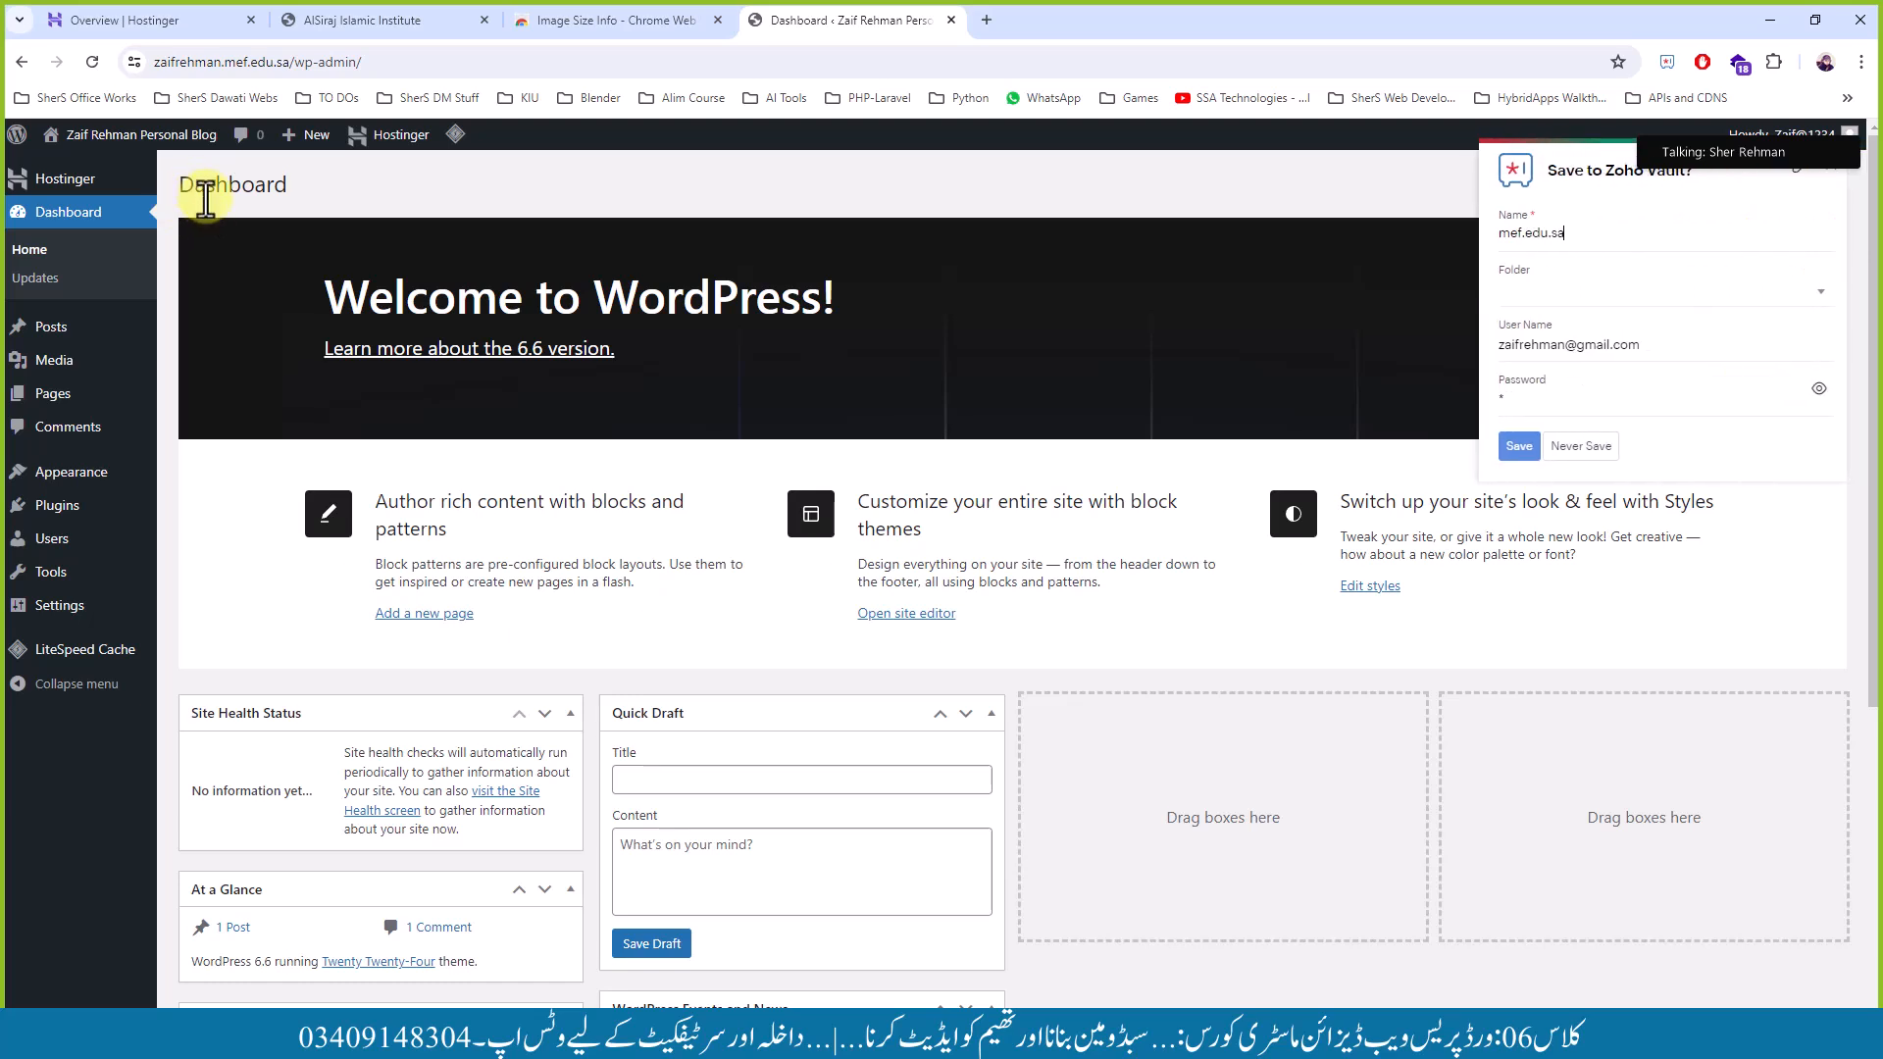
Highlight the domain and subdomain portions of the admin page address.
left_click(244, 62)
left_click(250, 62)
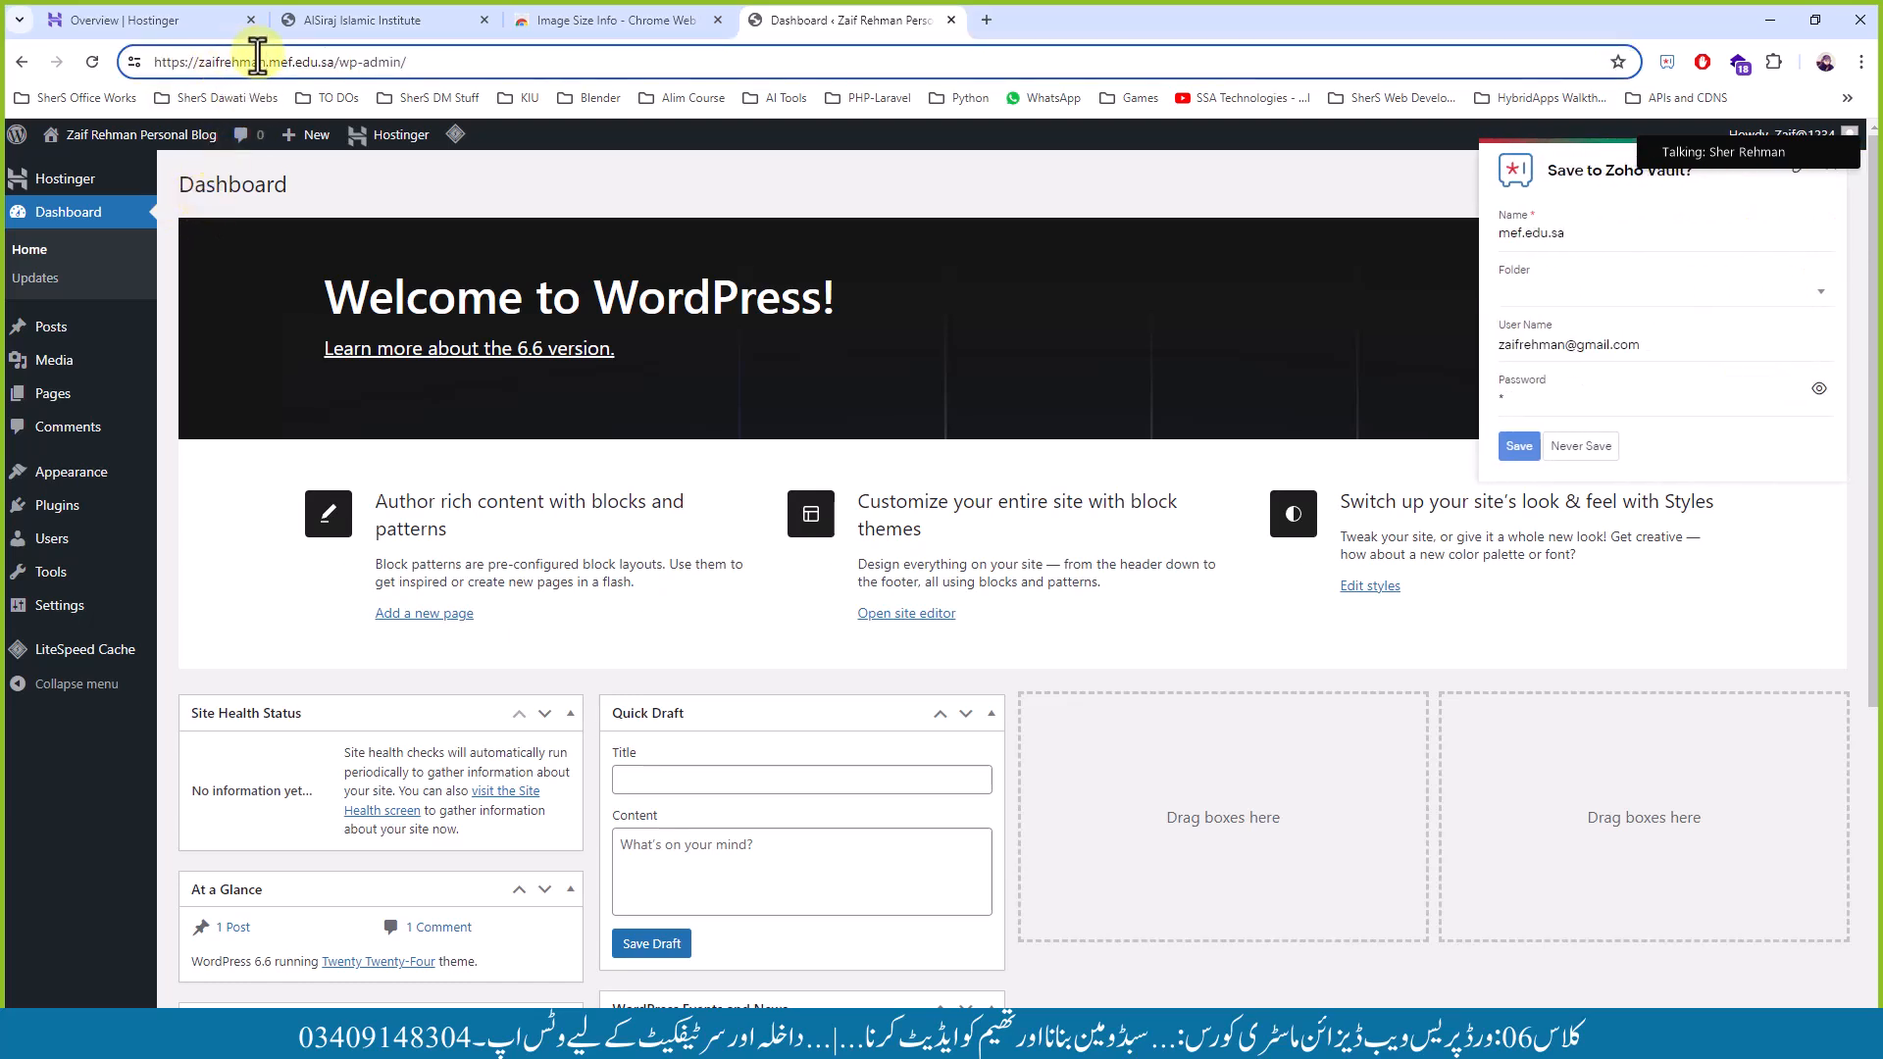
left_click_drag(258, 62, 334, 62)
left_click(264, 61)
left_click_drag(265, 61, 191, 61)
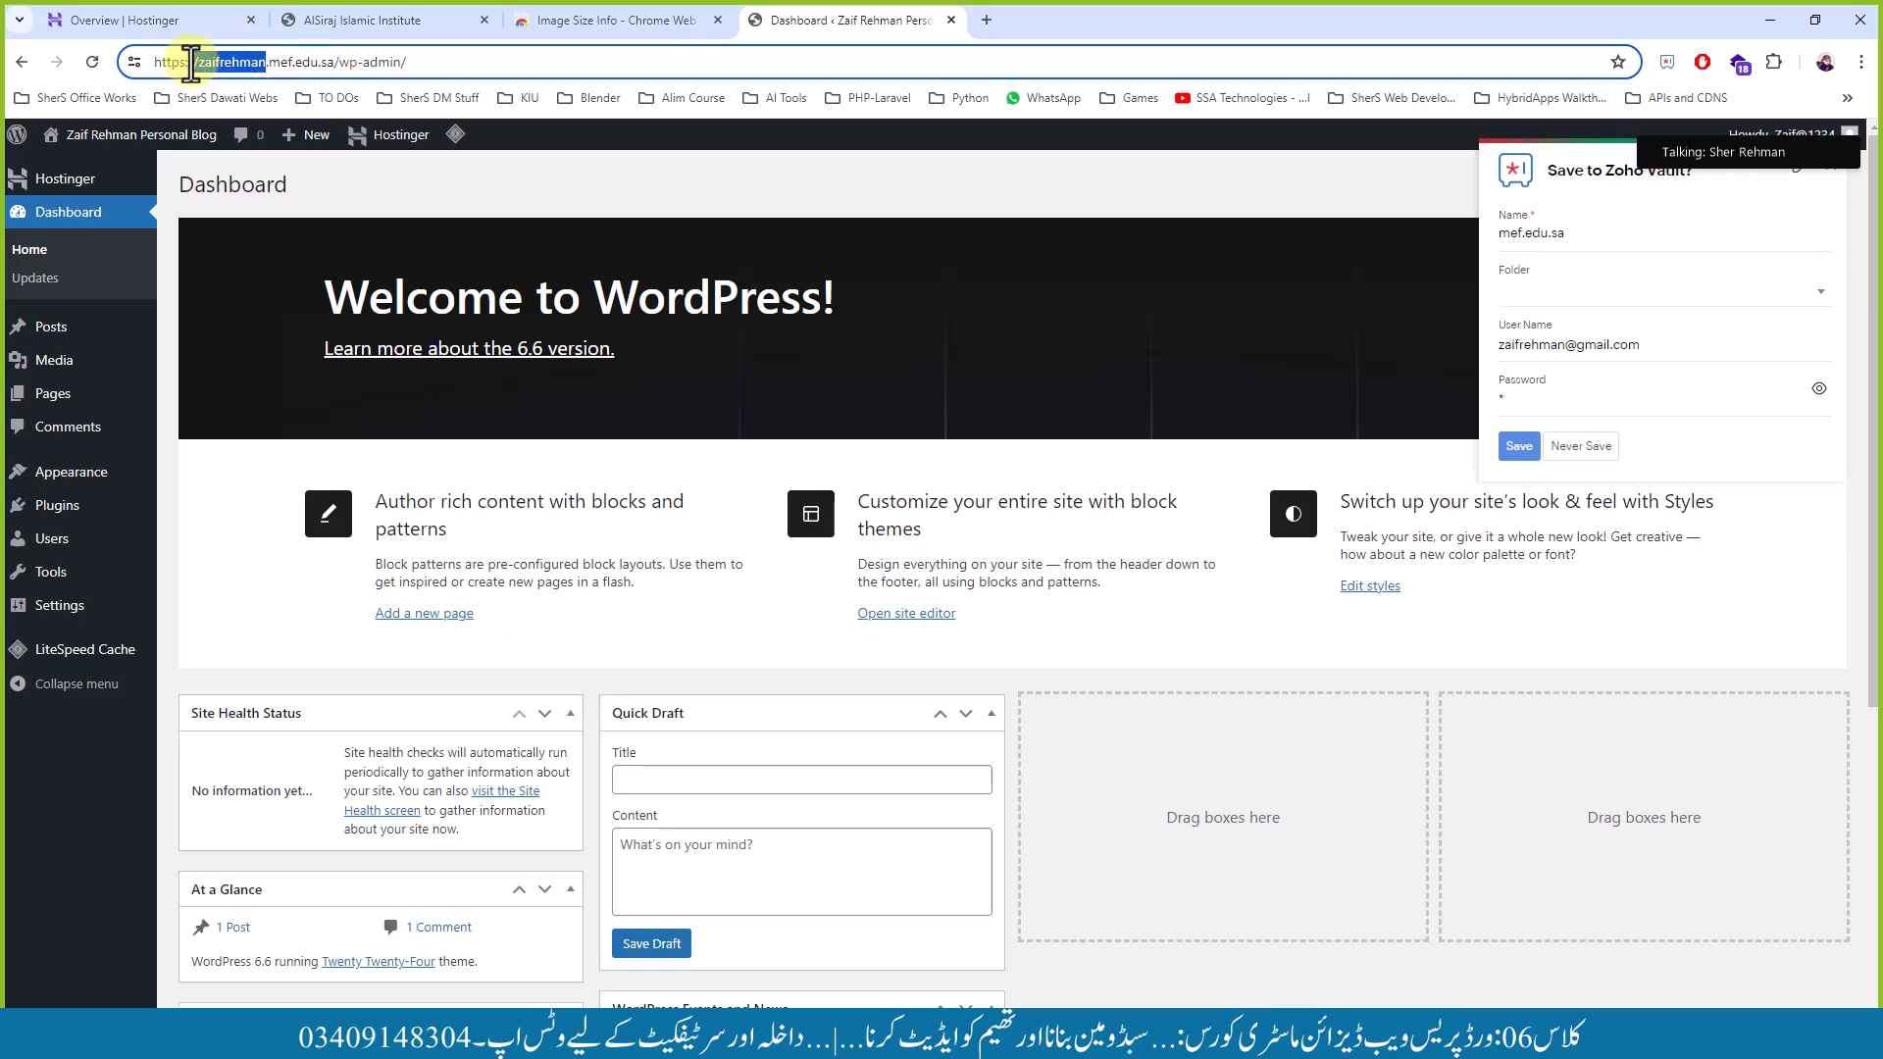
left_click(338, 62)
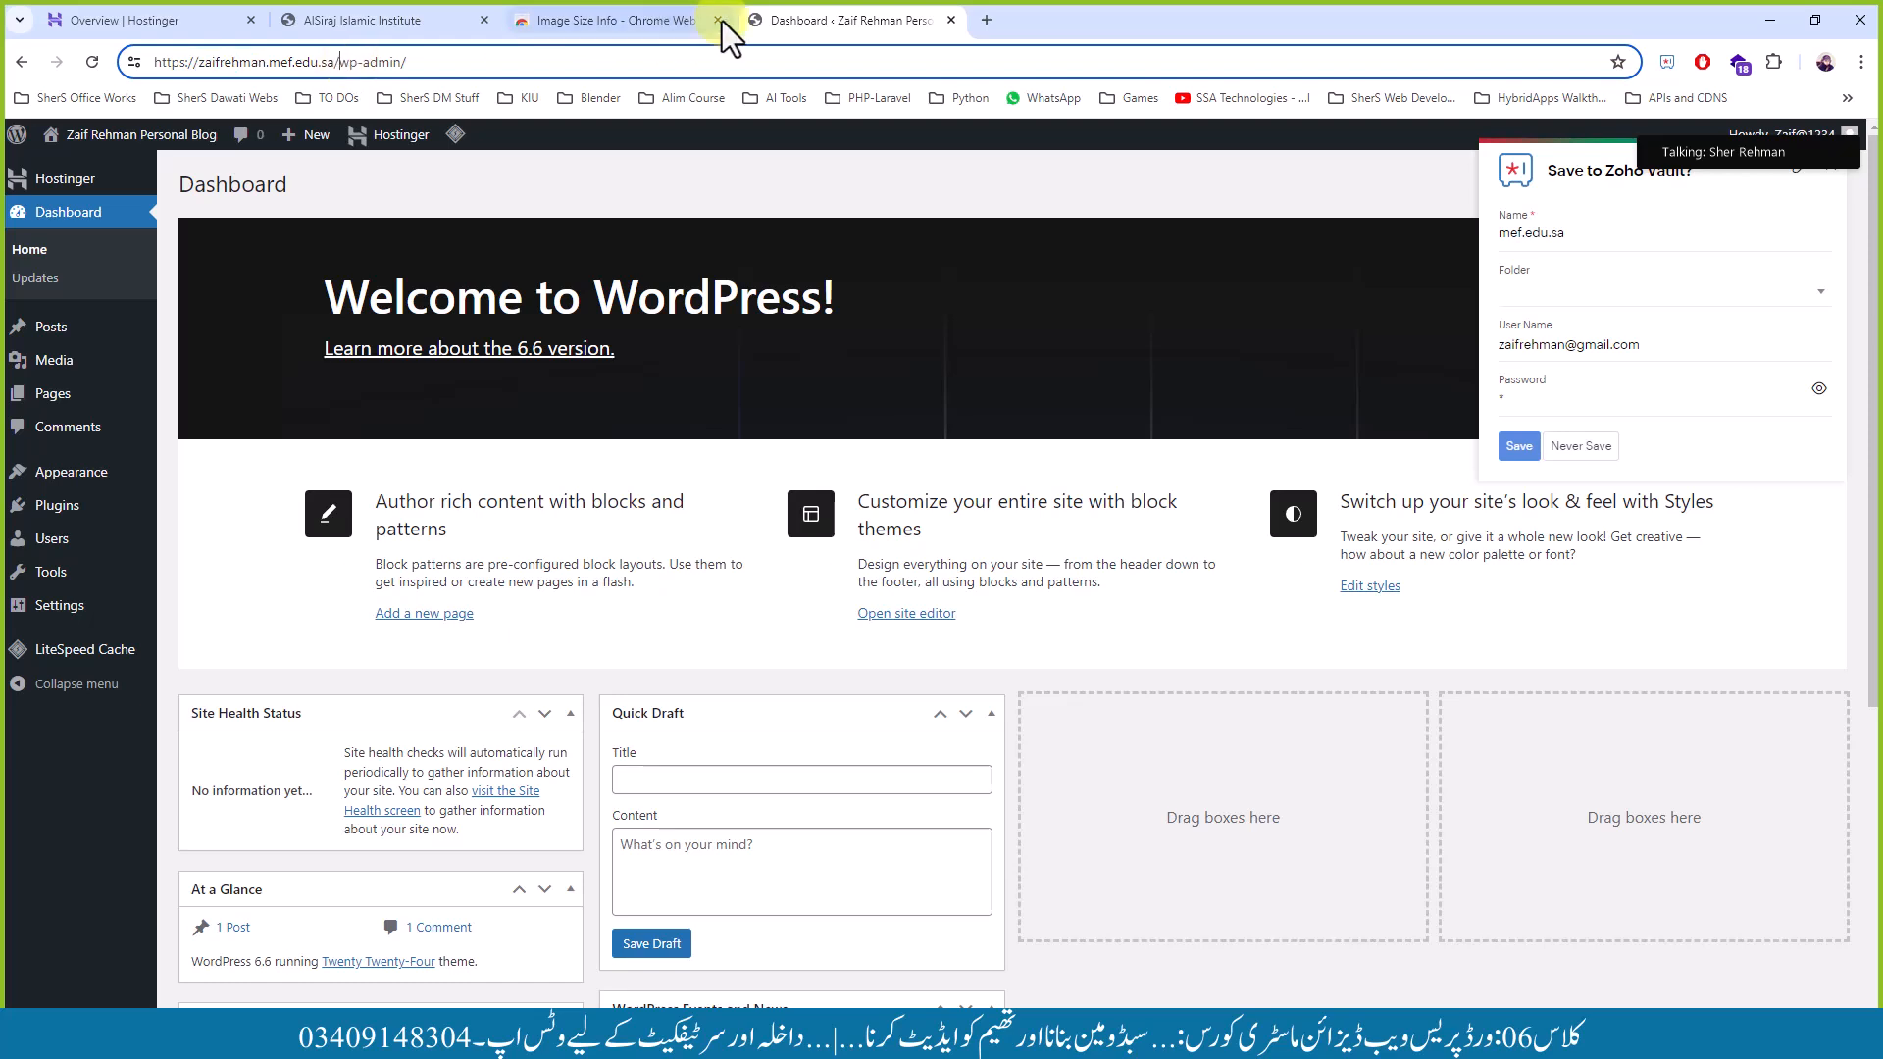
Open facebook.com in a new tab via 'face' and launch Meta Business Suite.
left_click(986, 20)
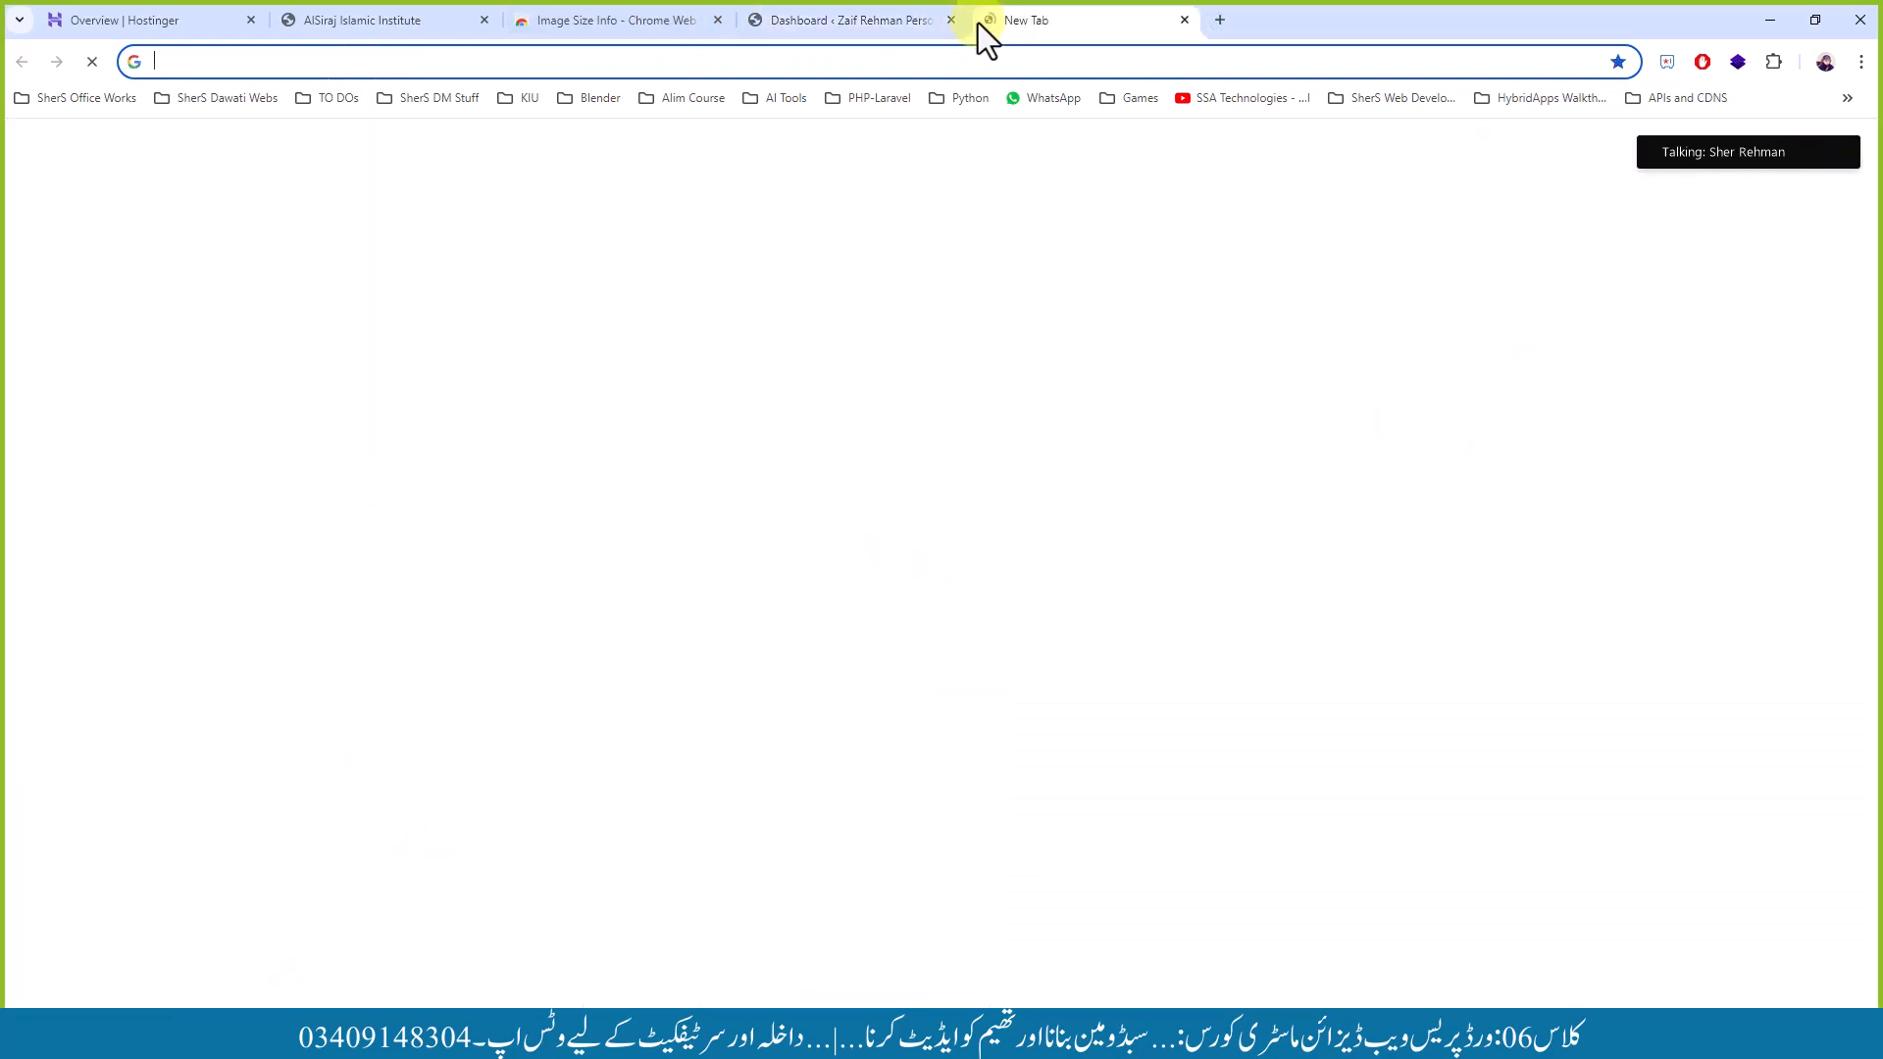
type("face")
key("Return")
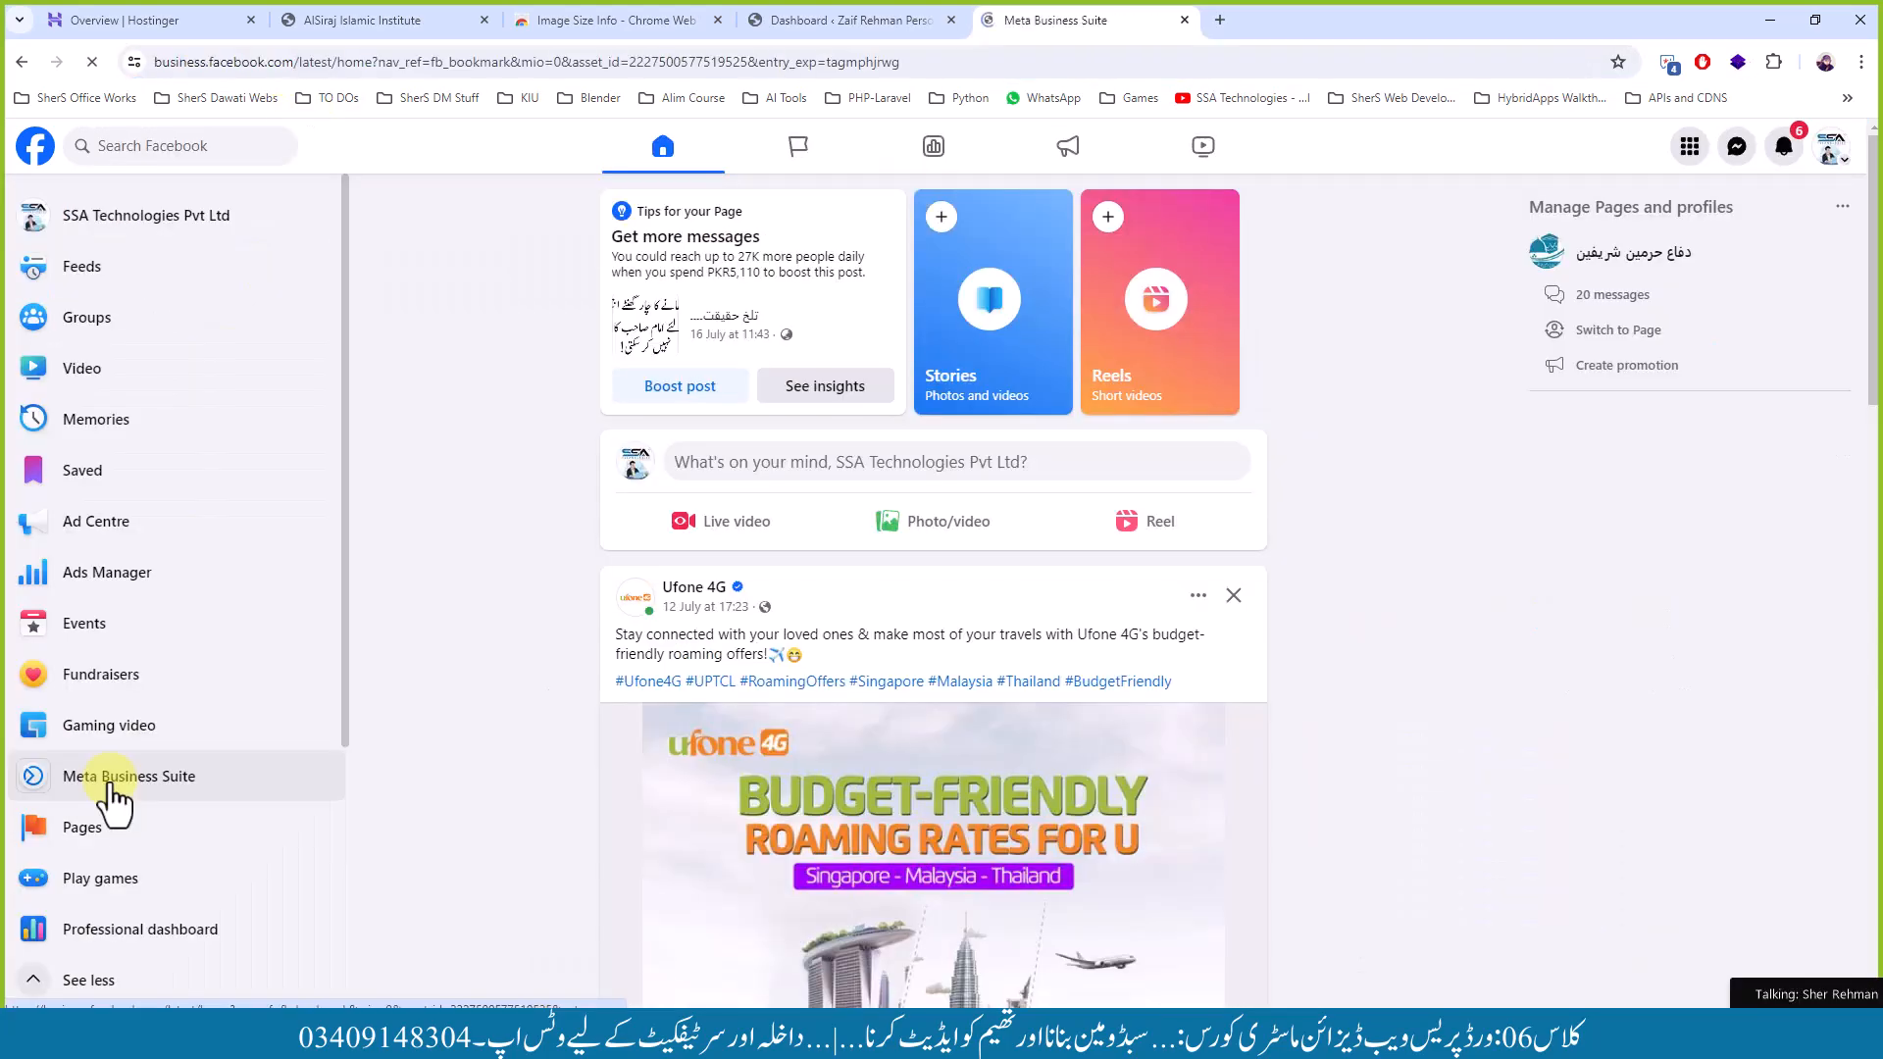
left_click(108, 780)
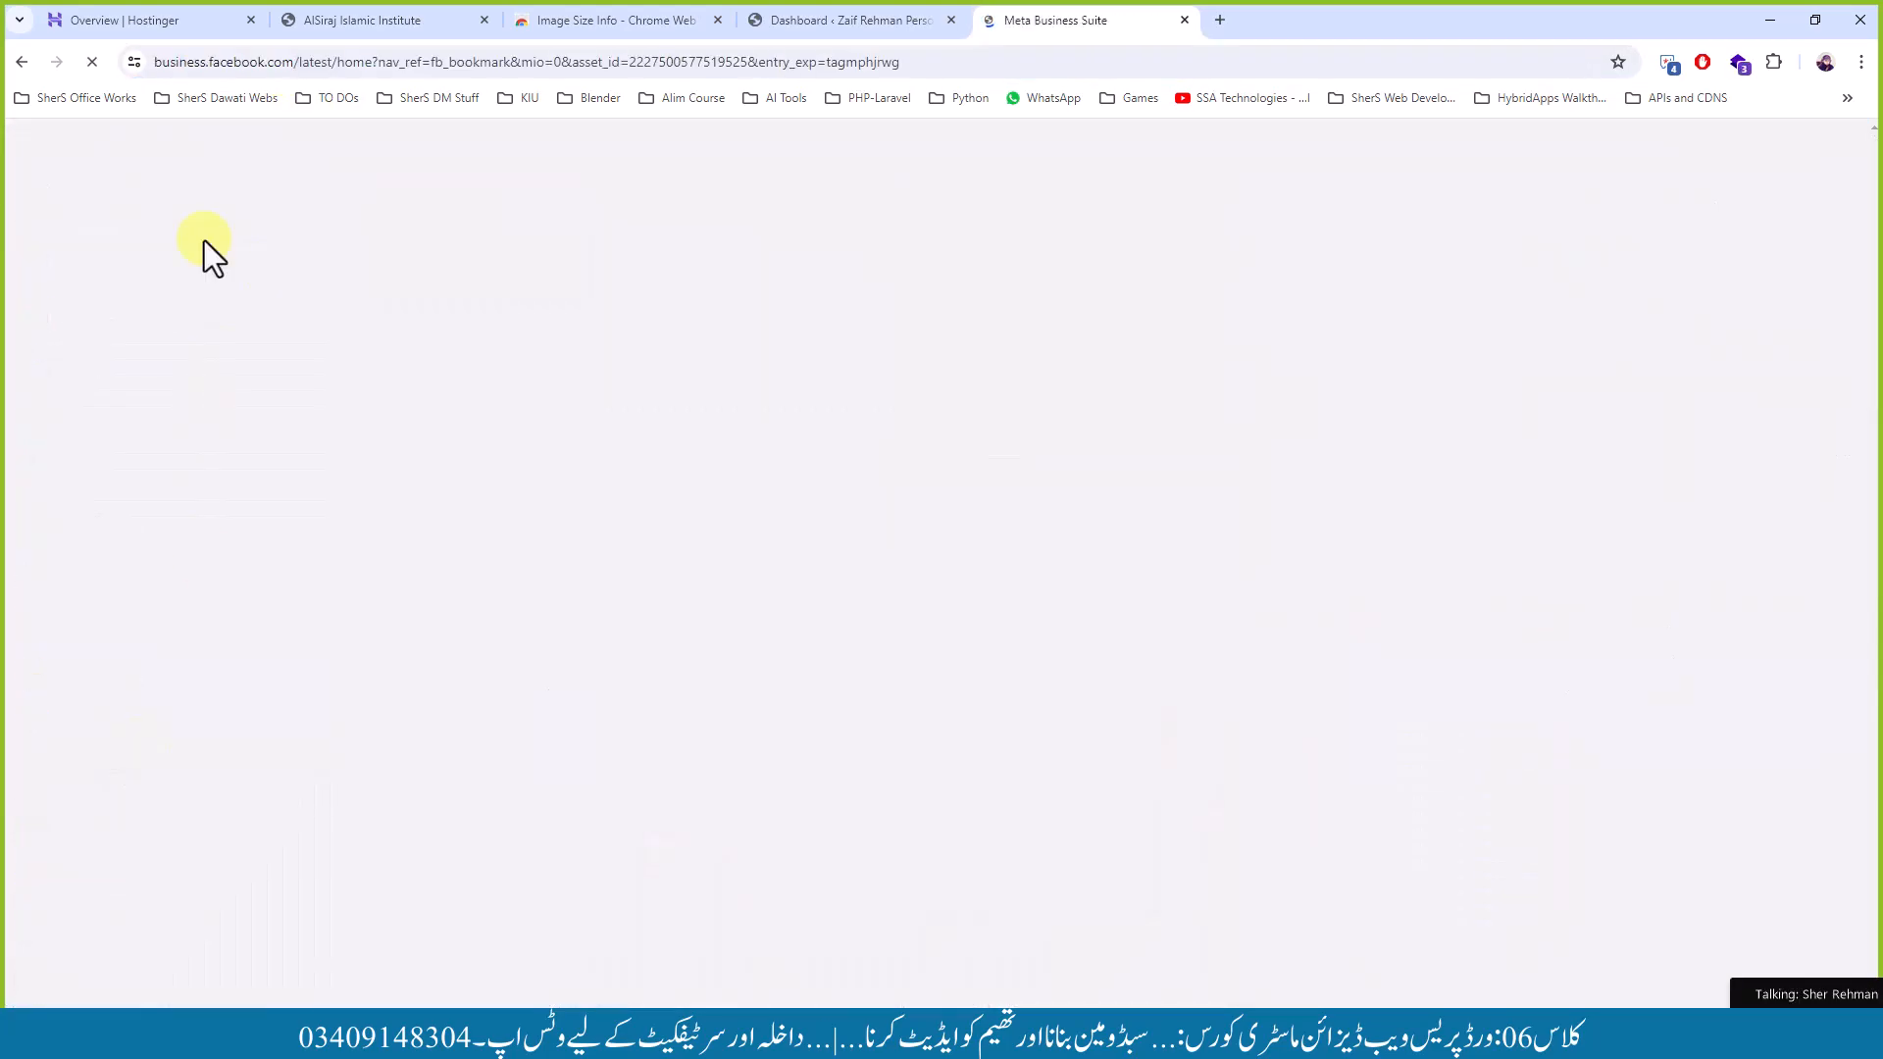
Point out the business.facebook.com domain in the address and scroll the business home view.
left_click(275, 62)
left_click(284, 63)
left_click_drag(339, 63, 200, 65)
left_click(245, 62)
left_click(236, 69)
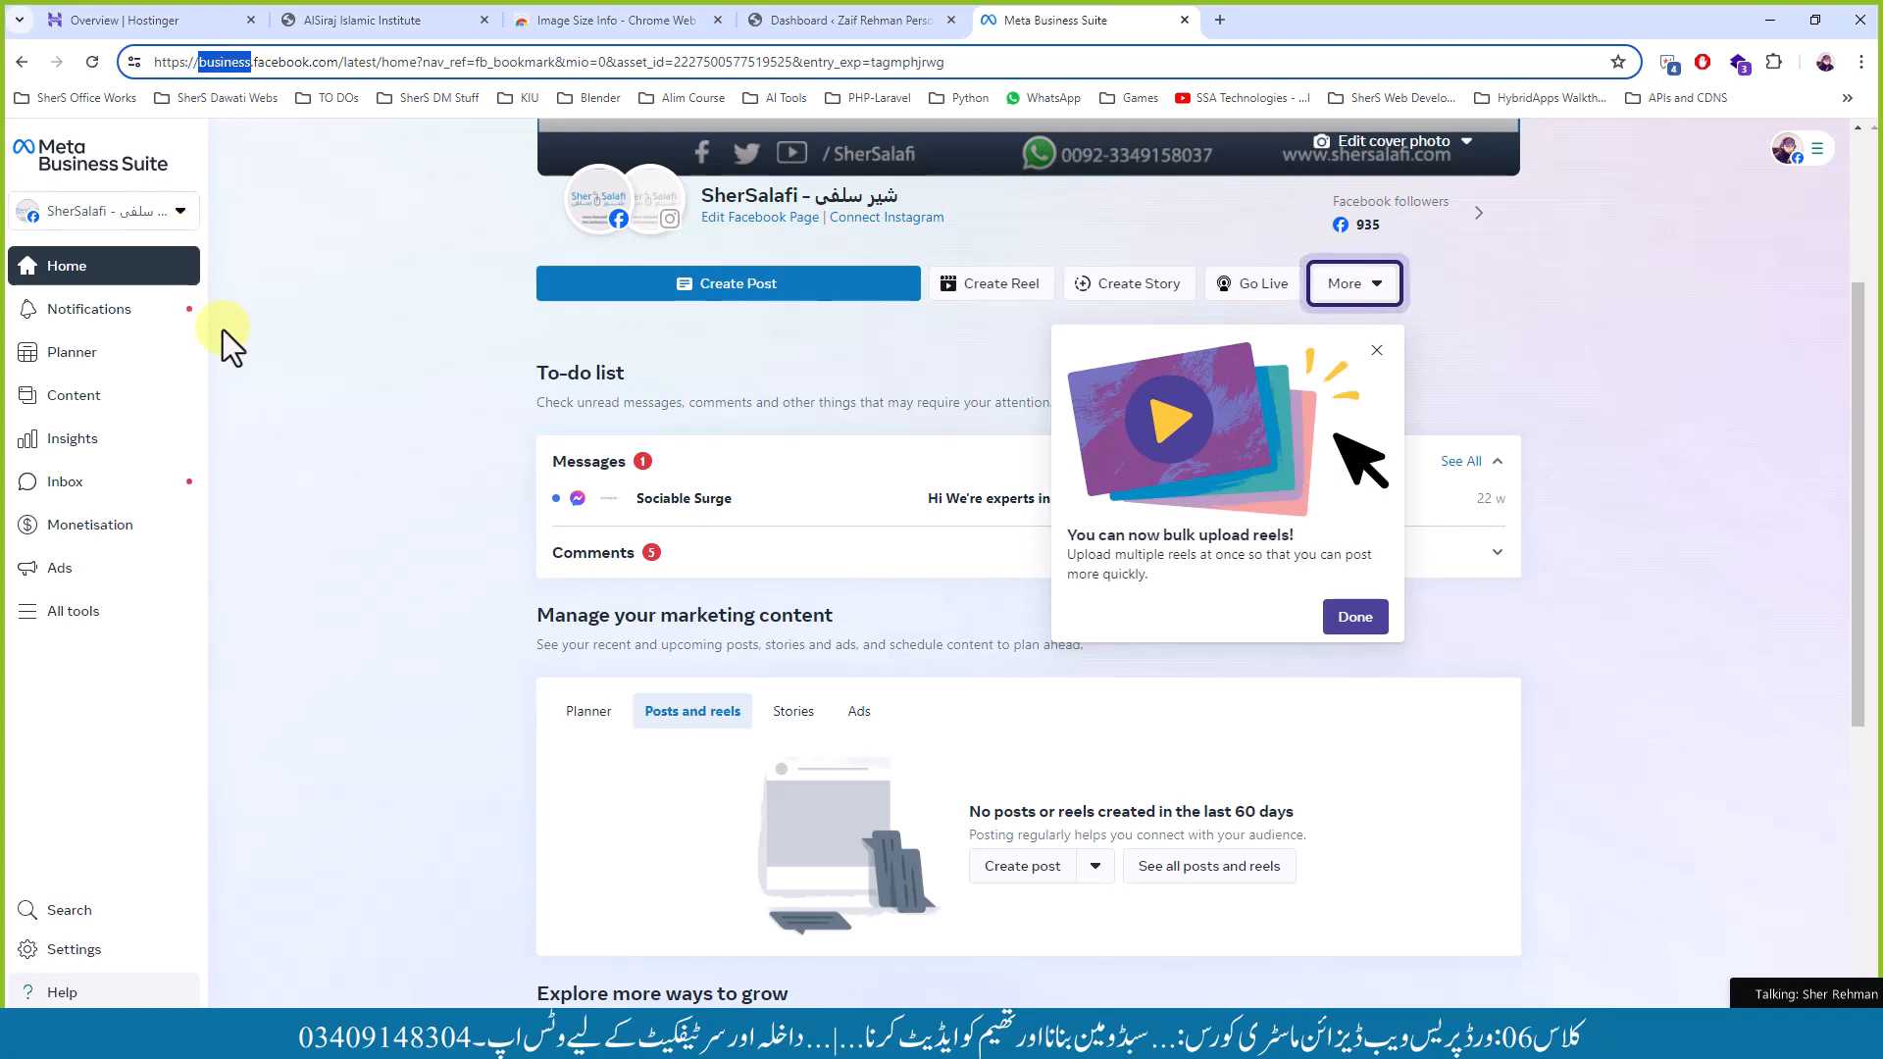
scroll(580, 472, "down", 5)
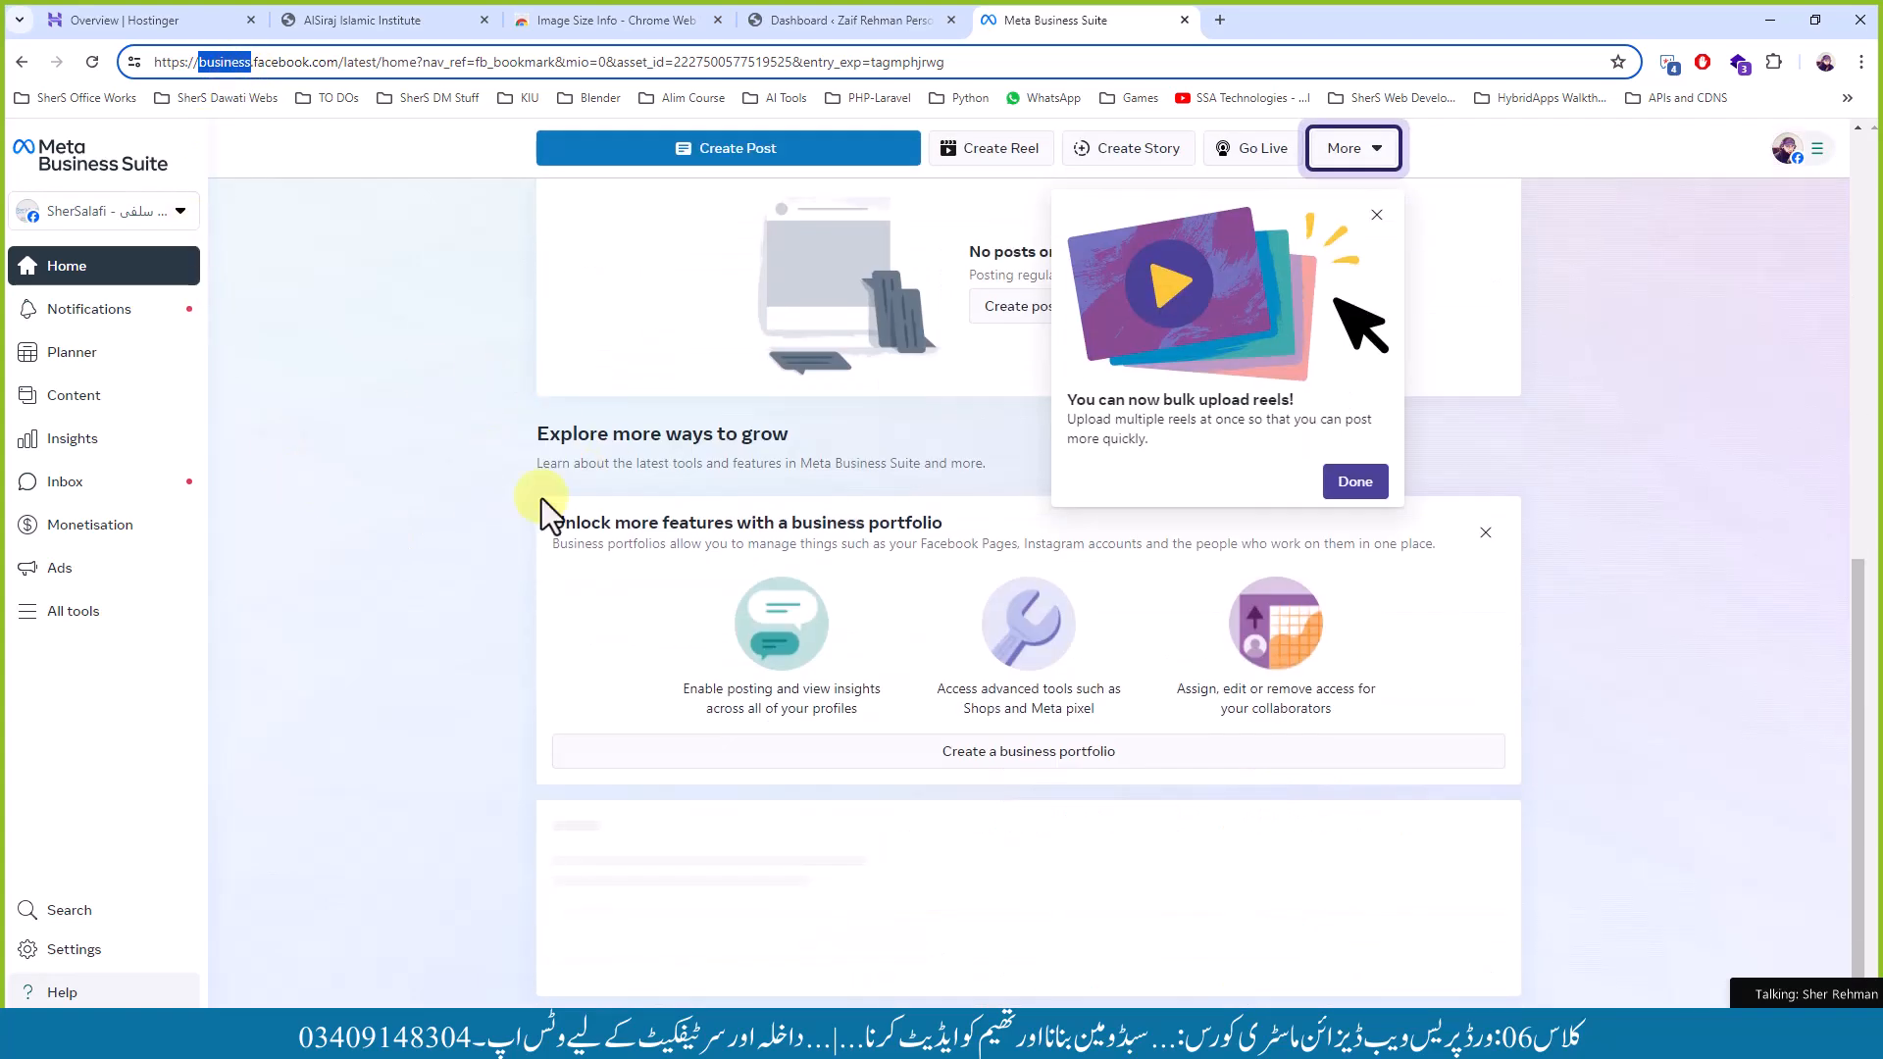
scroll(512, 469, "up", 10)
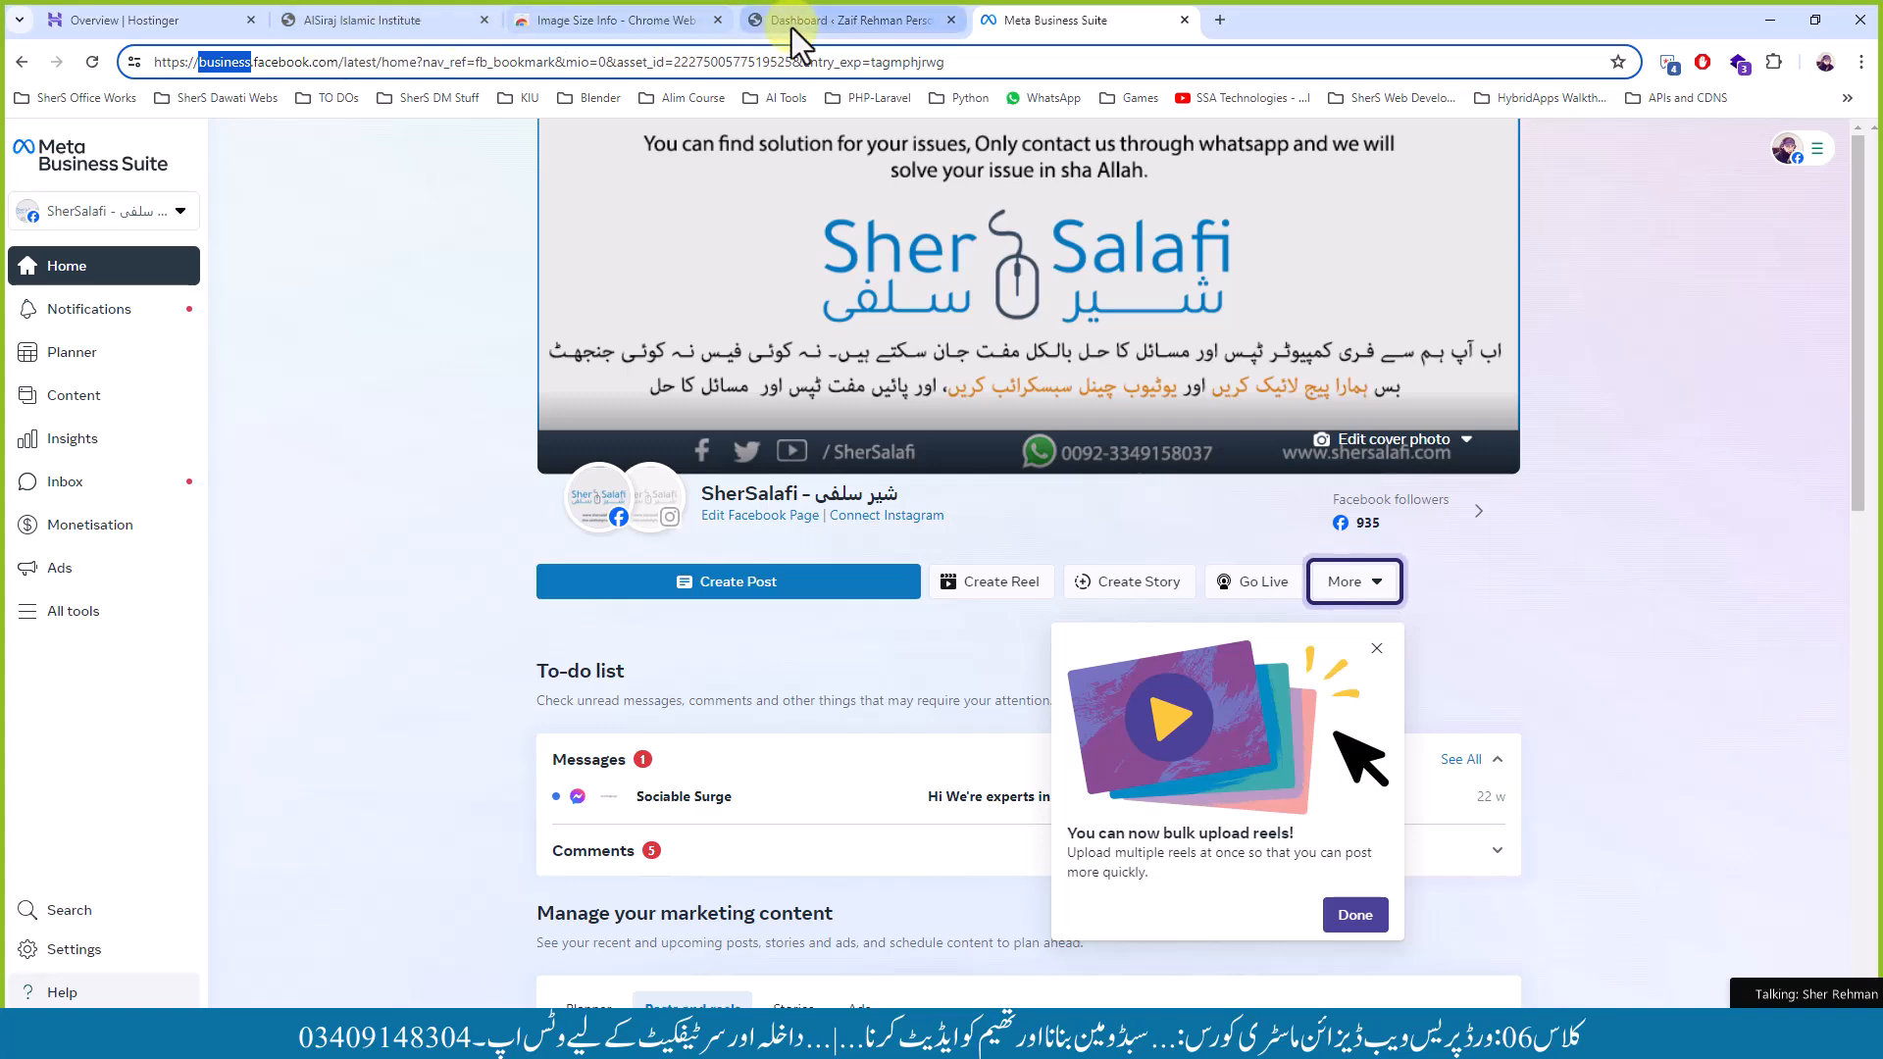
left_click(419, 24)
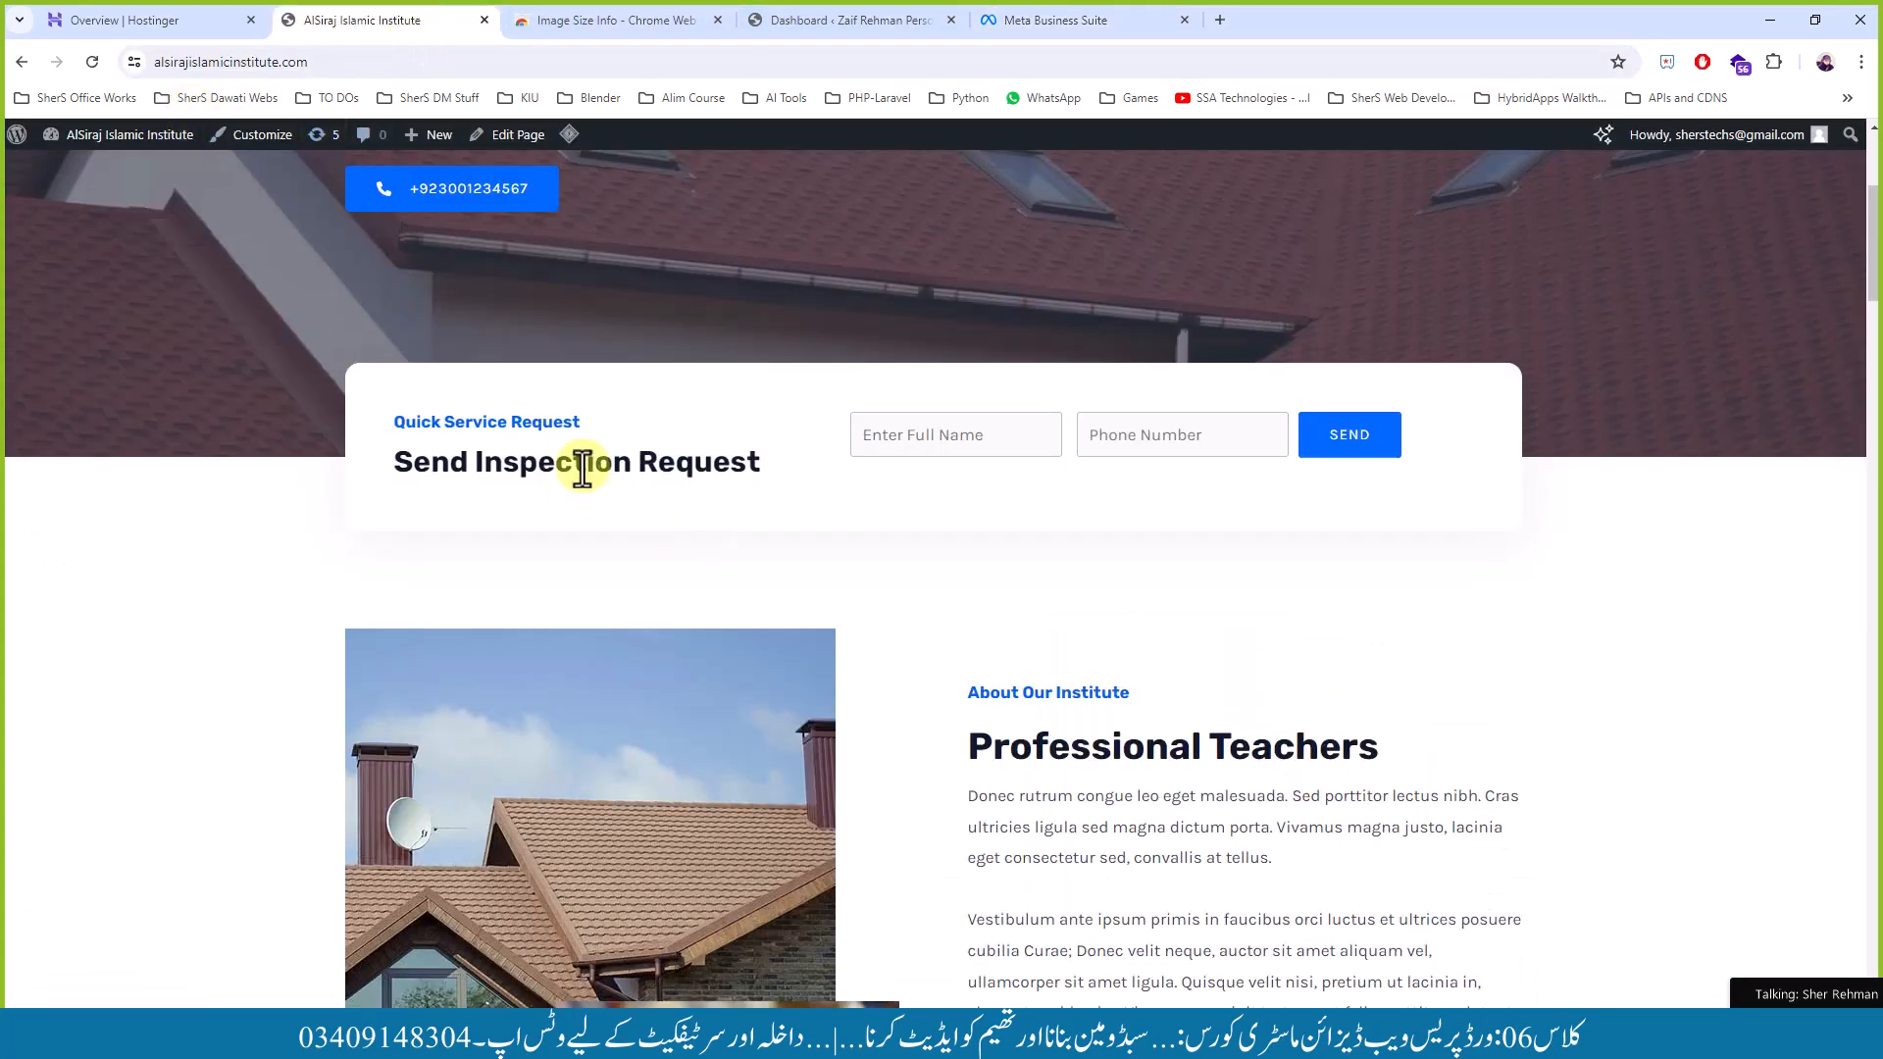
Add a suqya subdomain before the site's domain in the address.
left_click(250, 65)
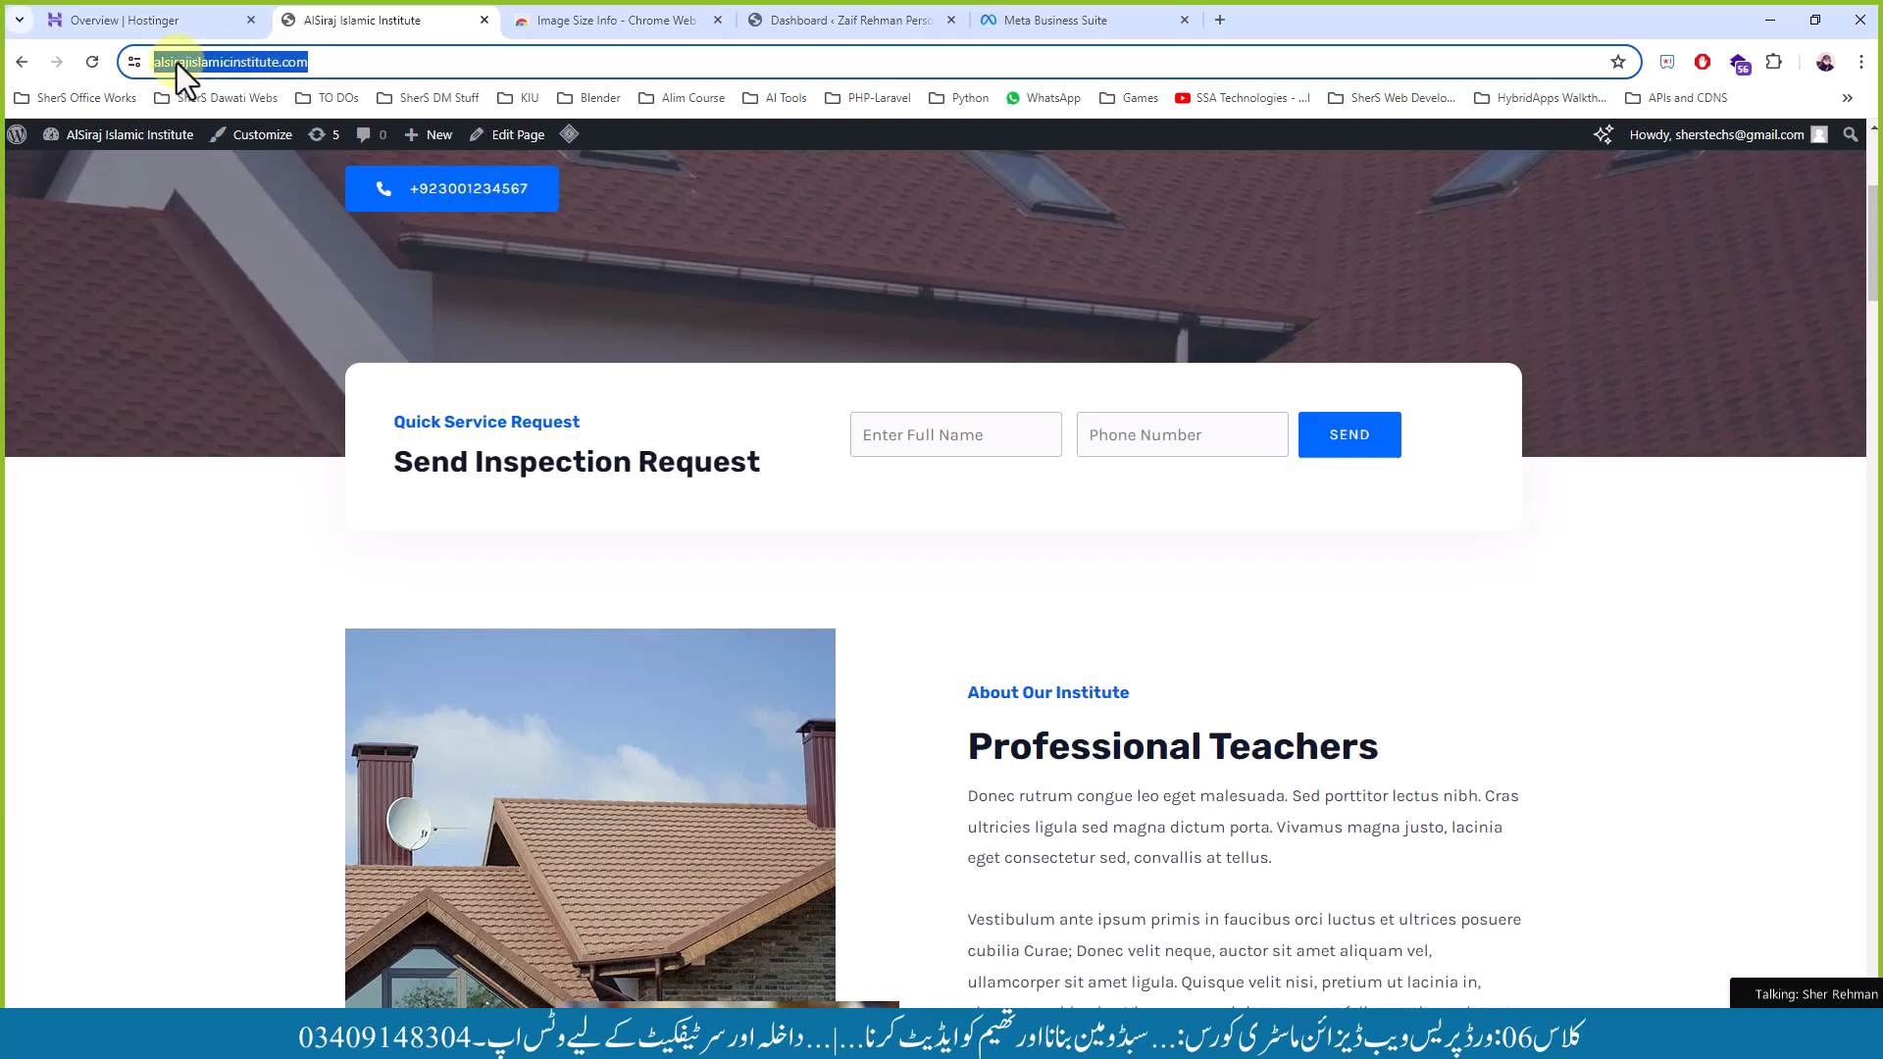
left_click_drag(198, 61, 157, 62)
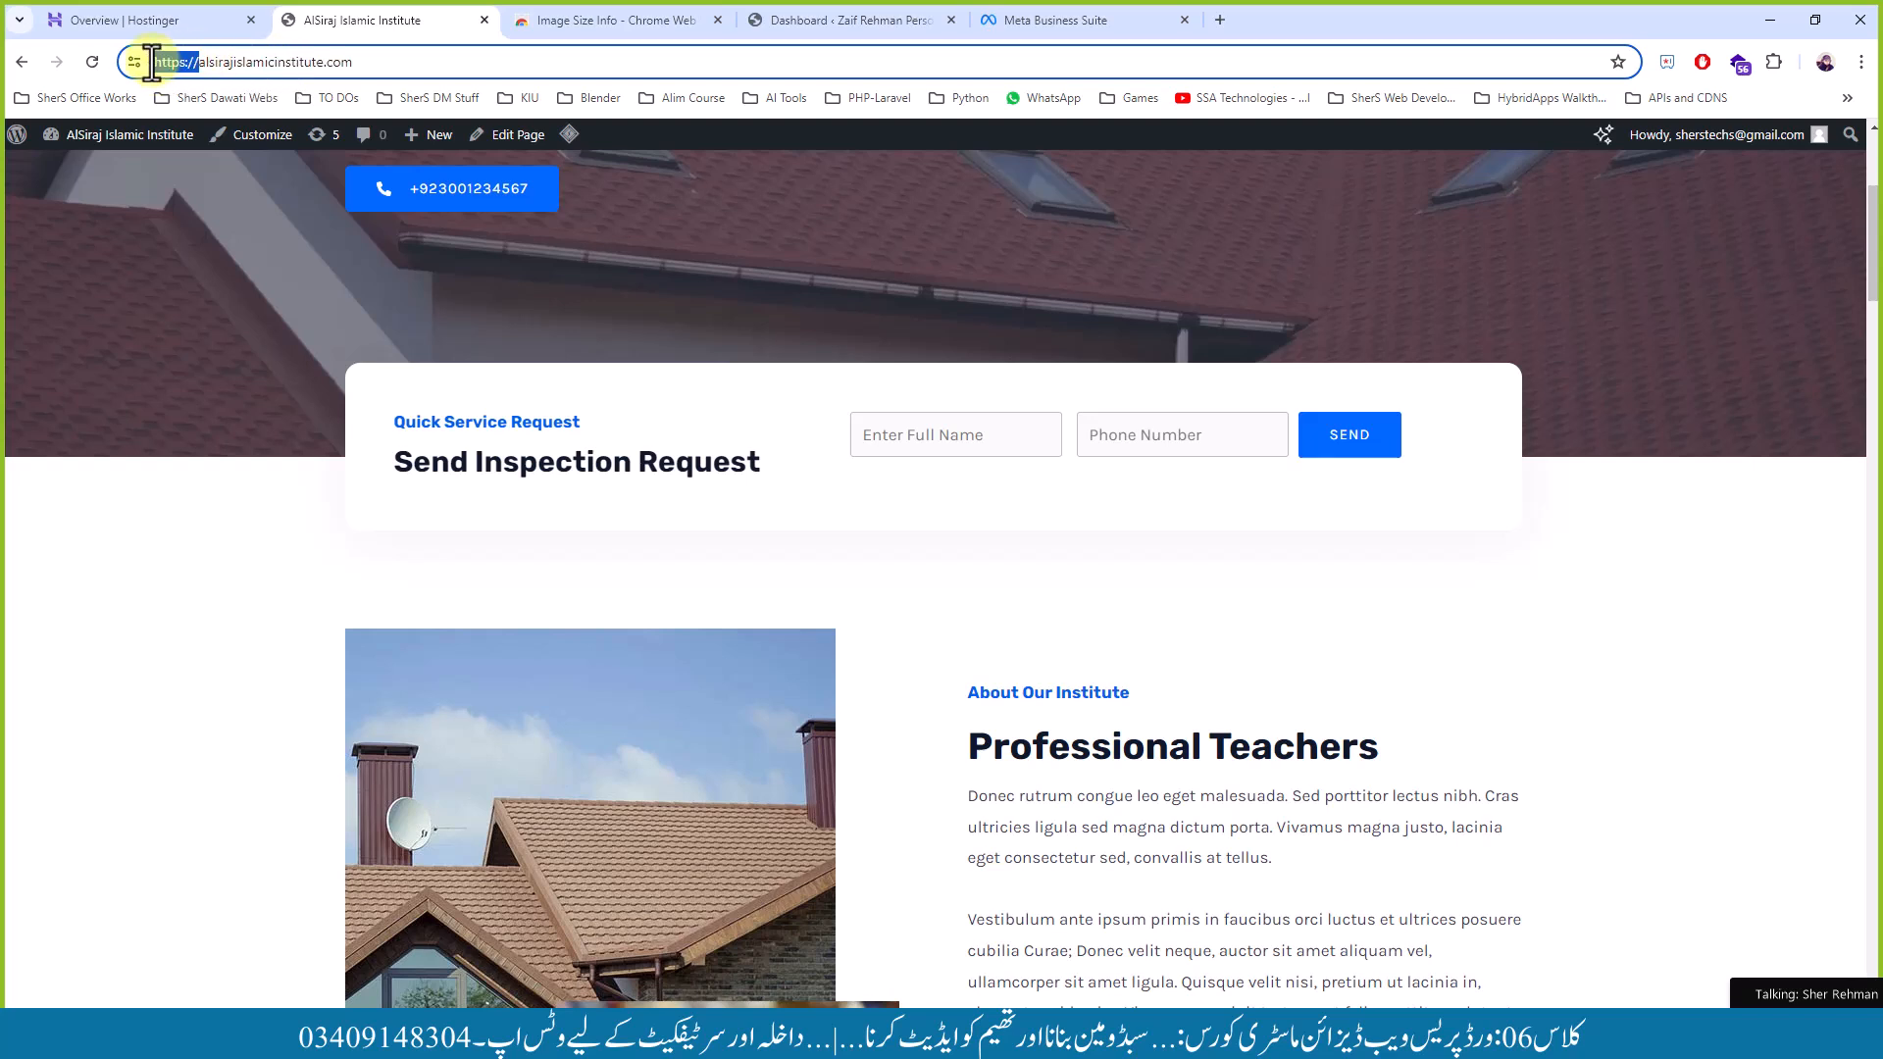
type(".")
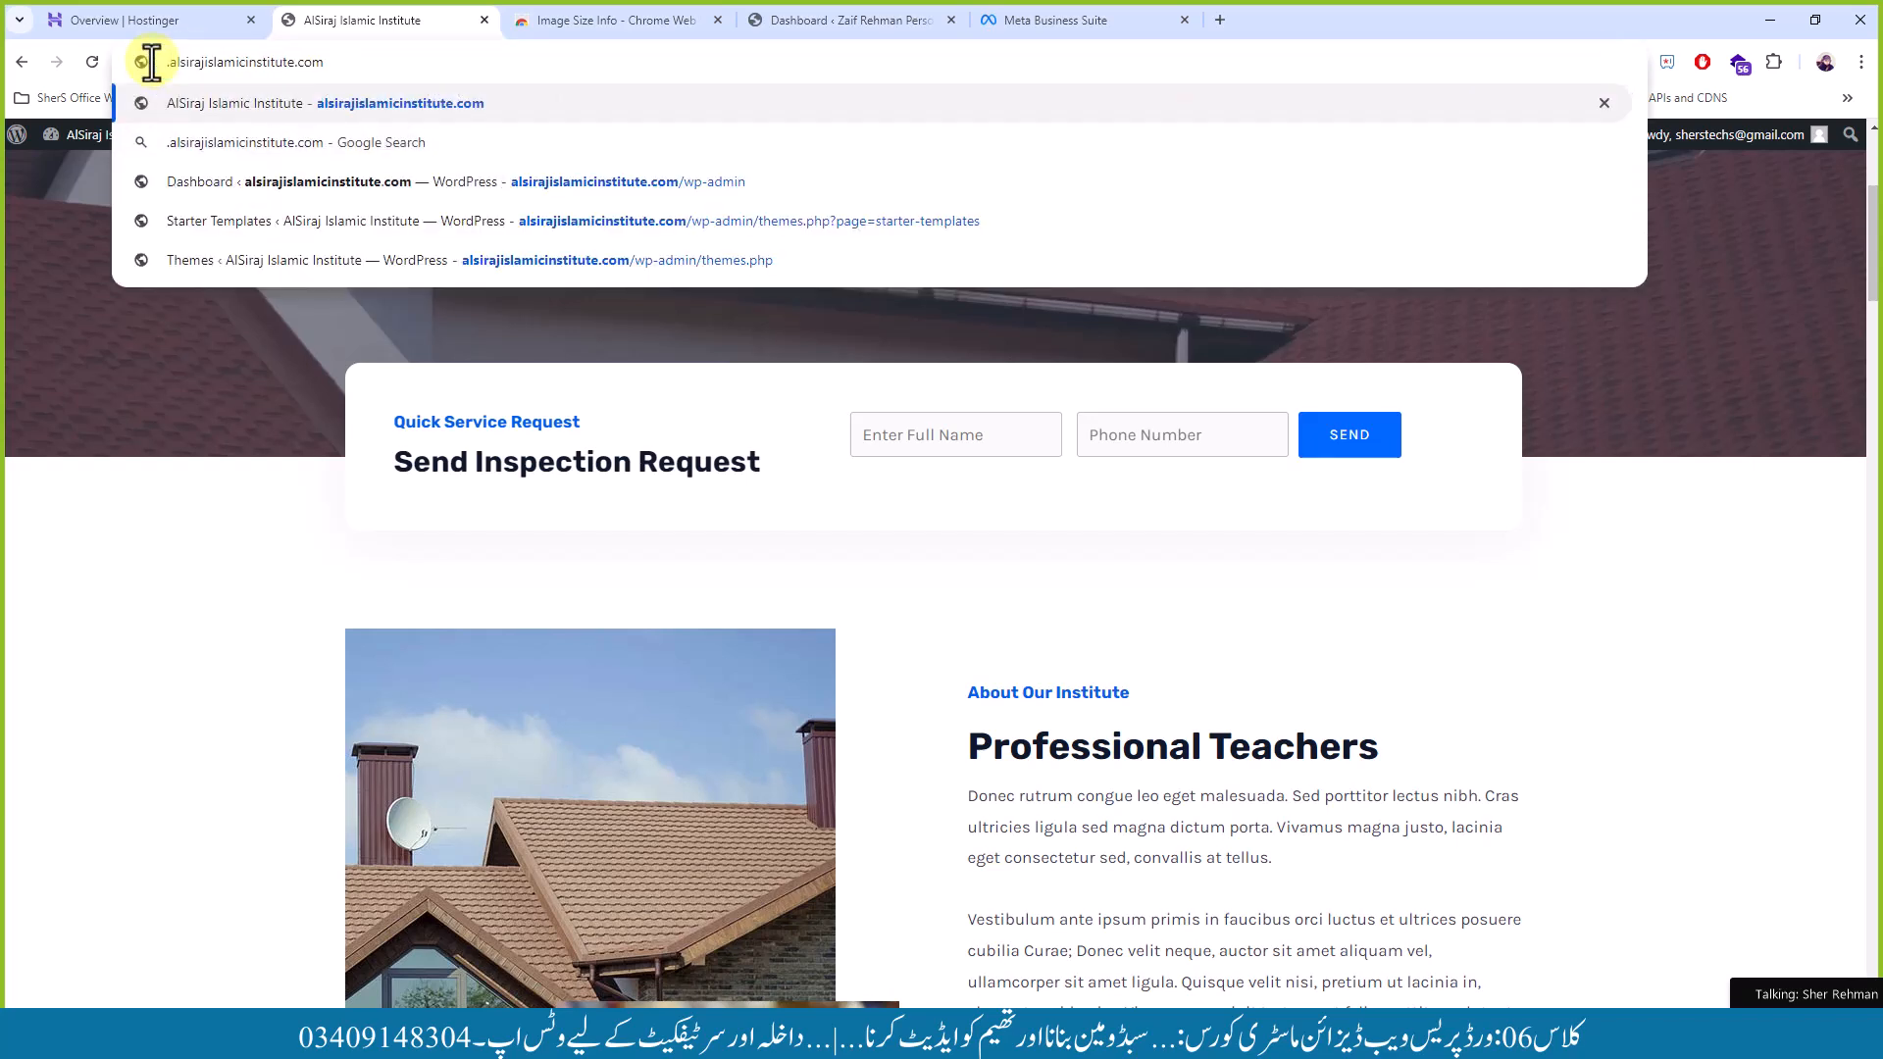
key("BackSpace")
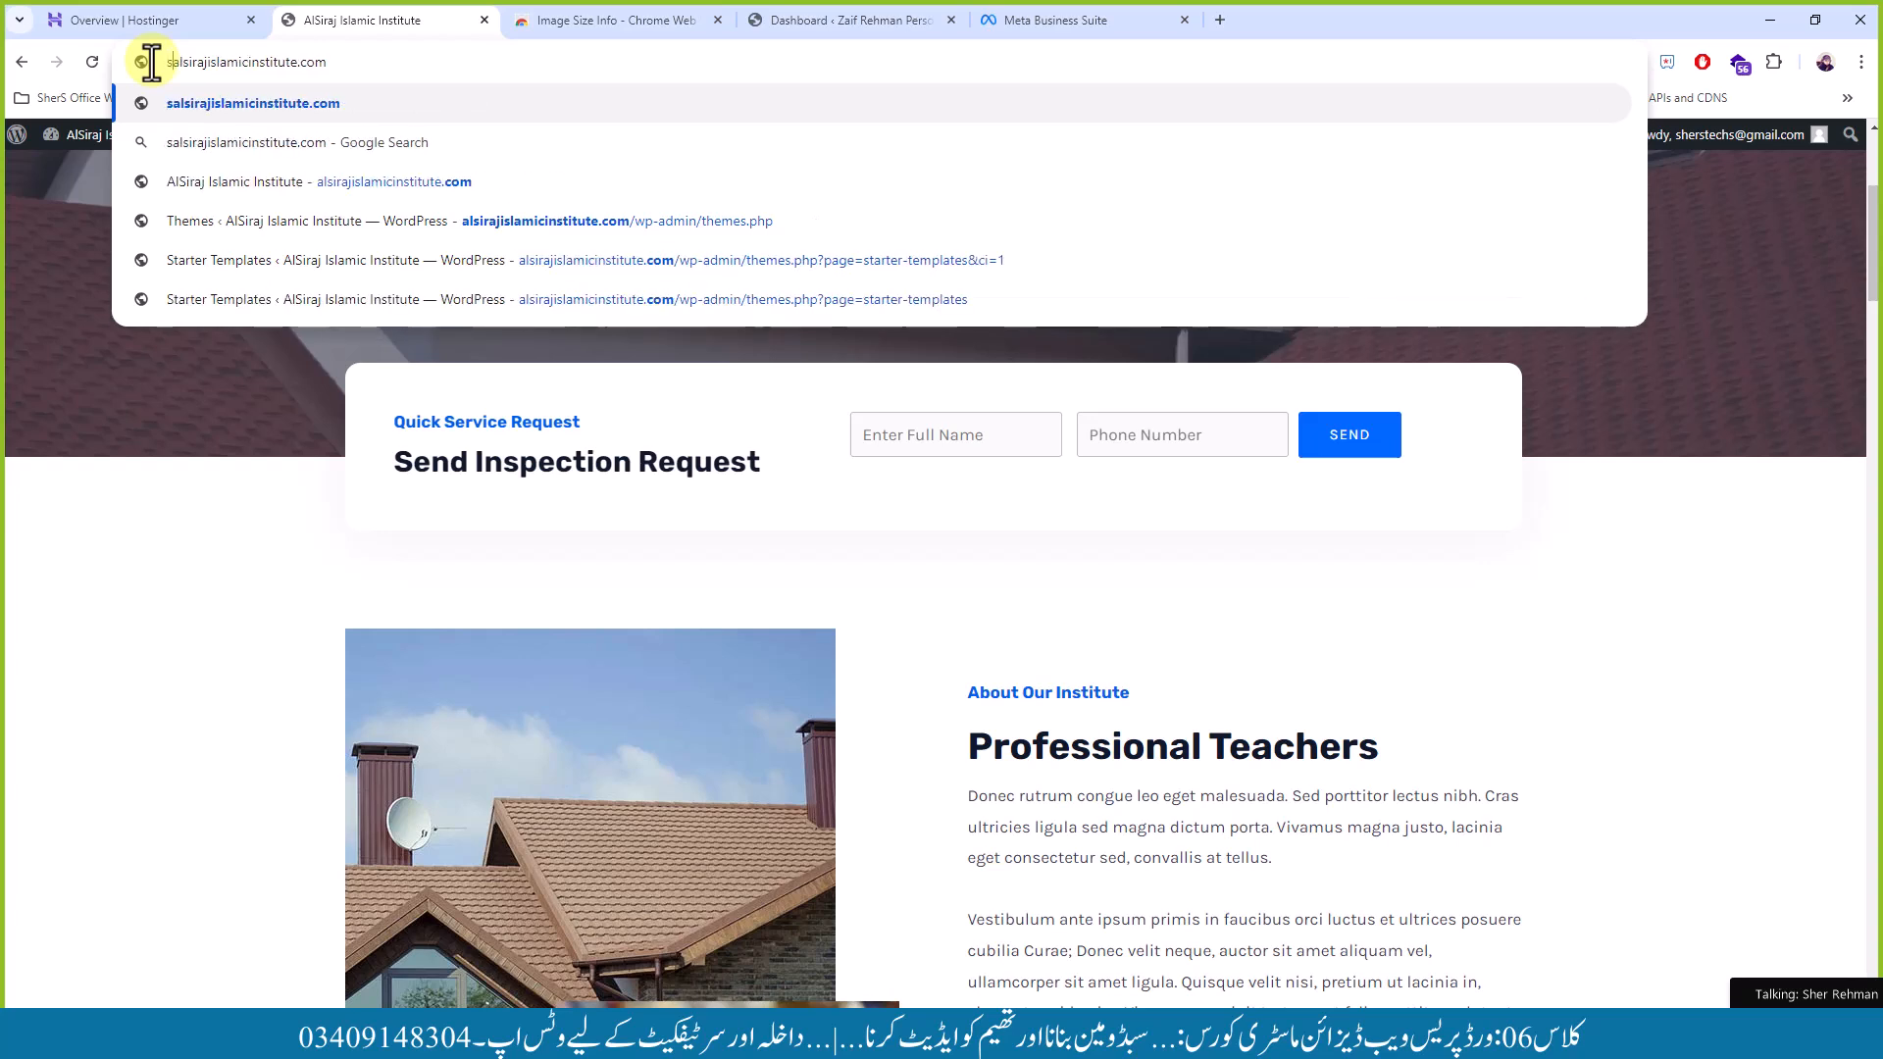
type("suqya.")
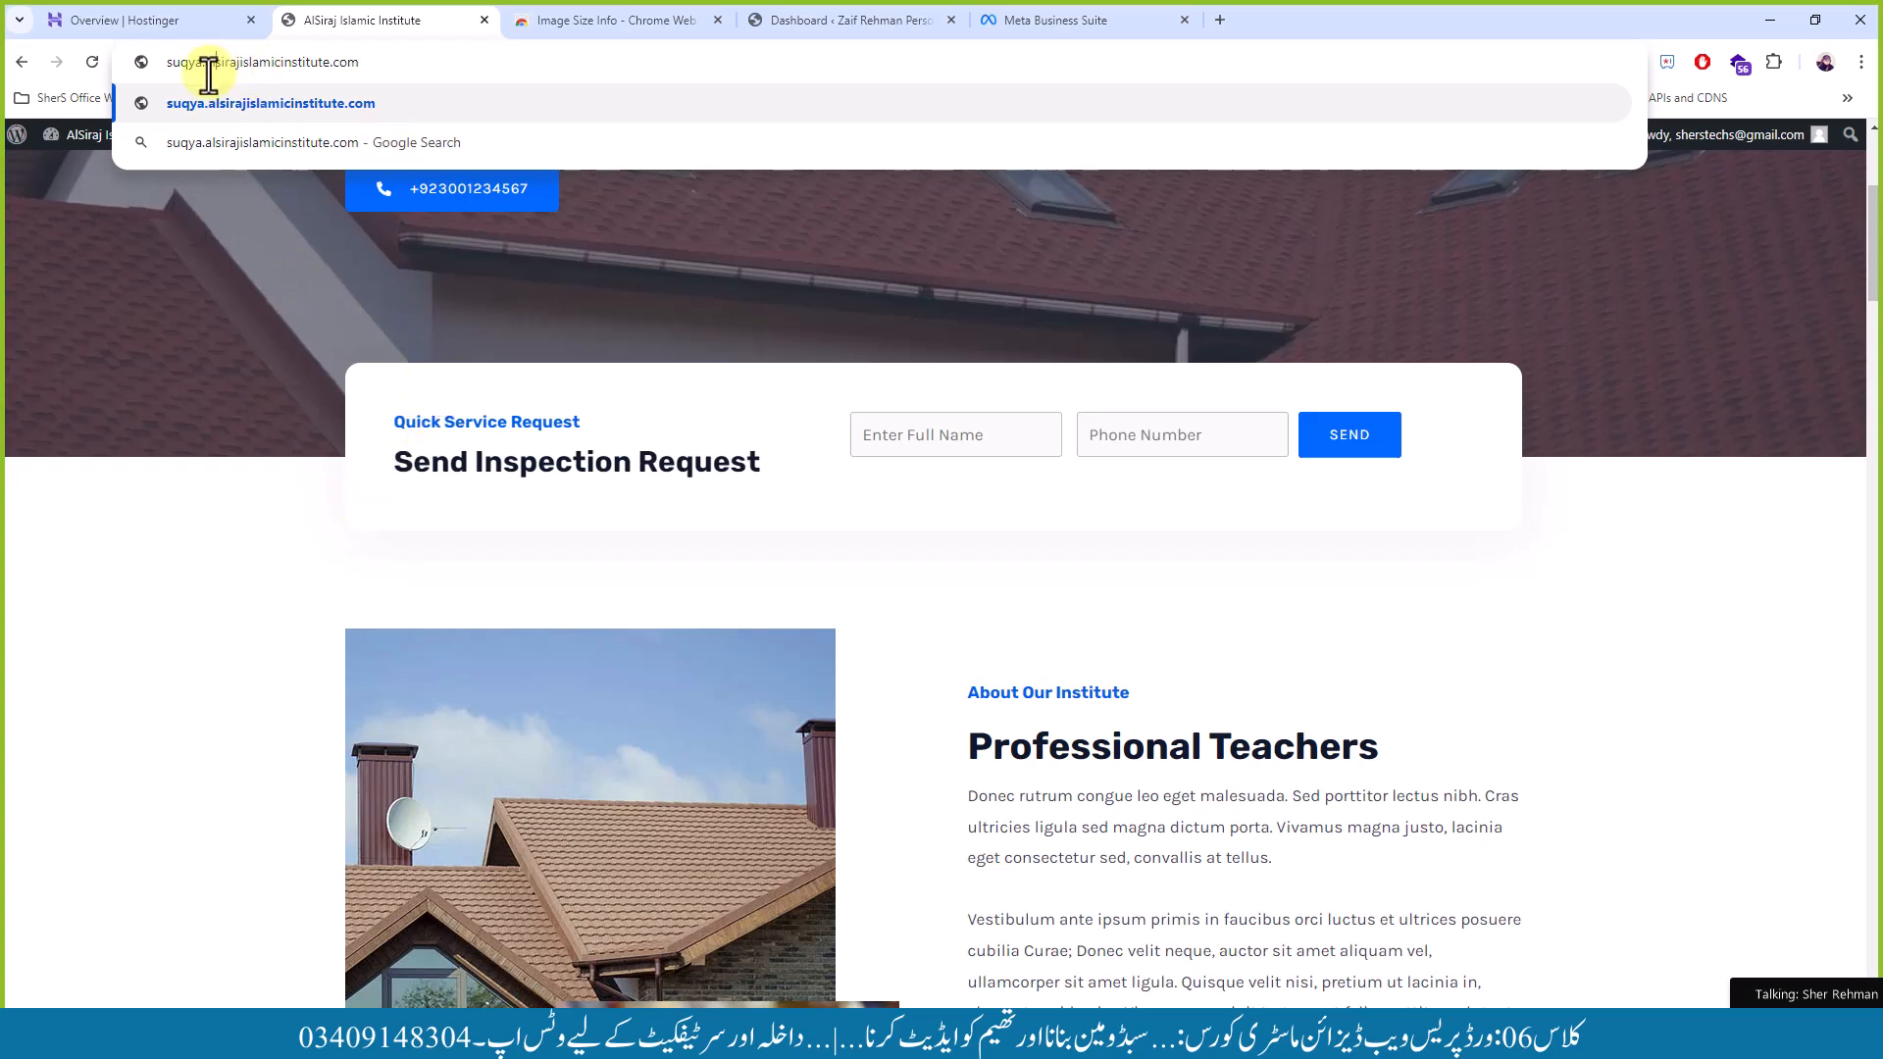
left_click_drag(199, 64, 163, 64)
left_click(246, 62)
left_click(114, 221)
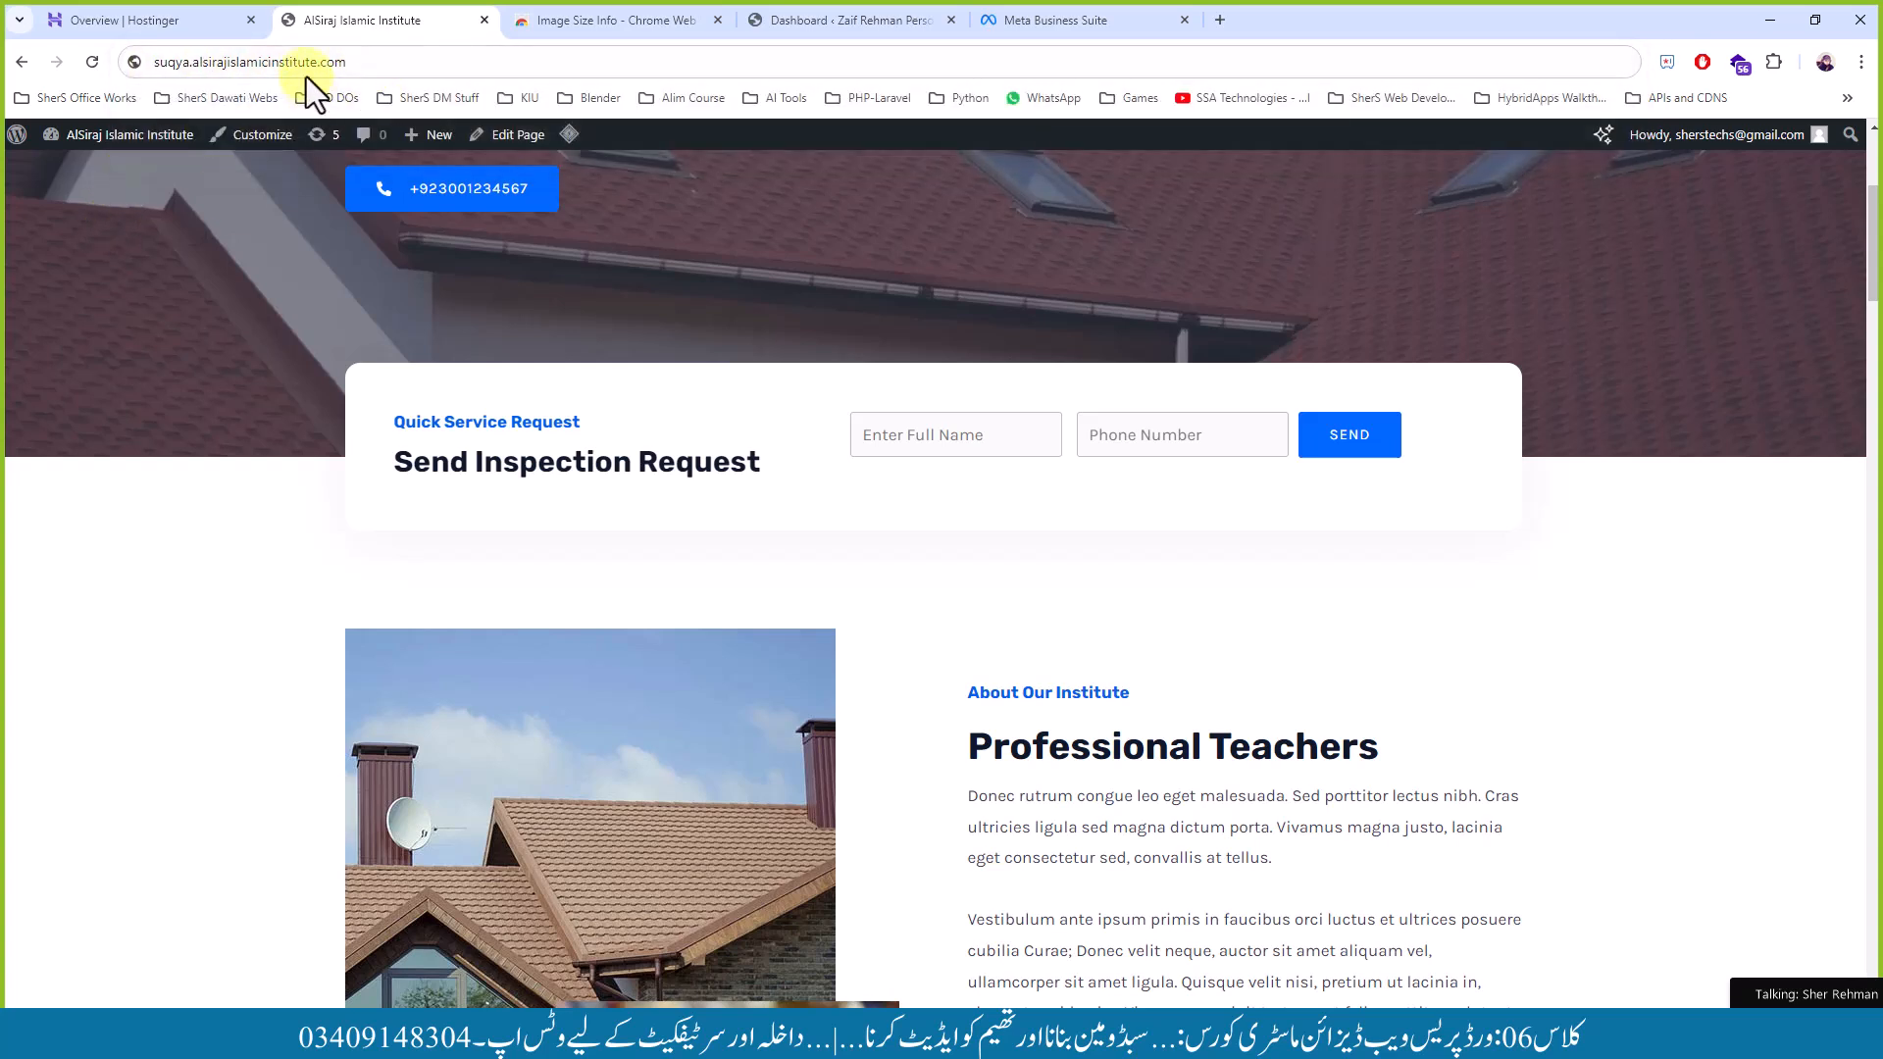
Replace suqya with support and load the support subdomain.
left_click(185, 65)
left_click(185, 65)
double_click(180, 62)
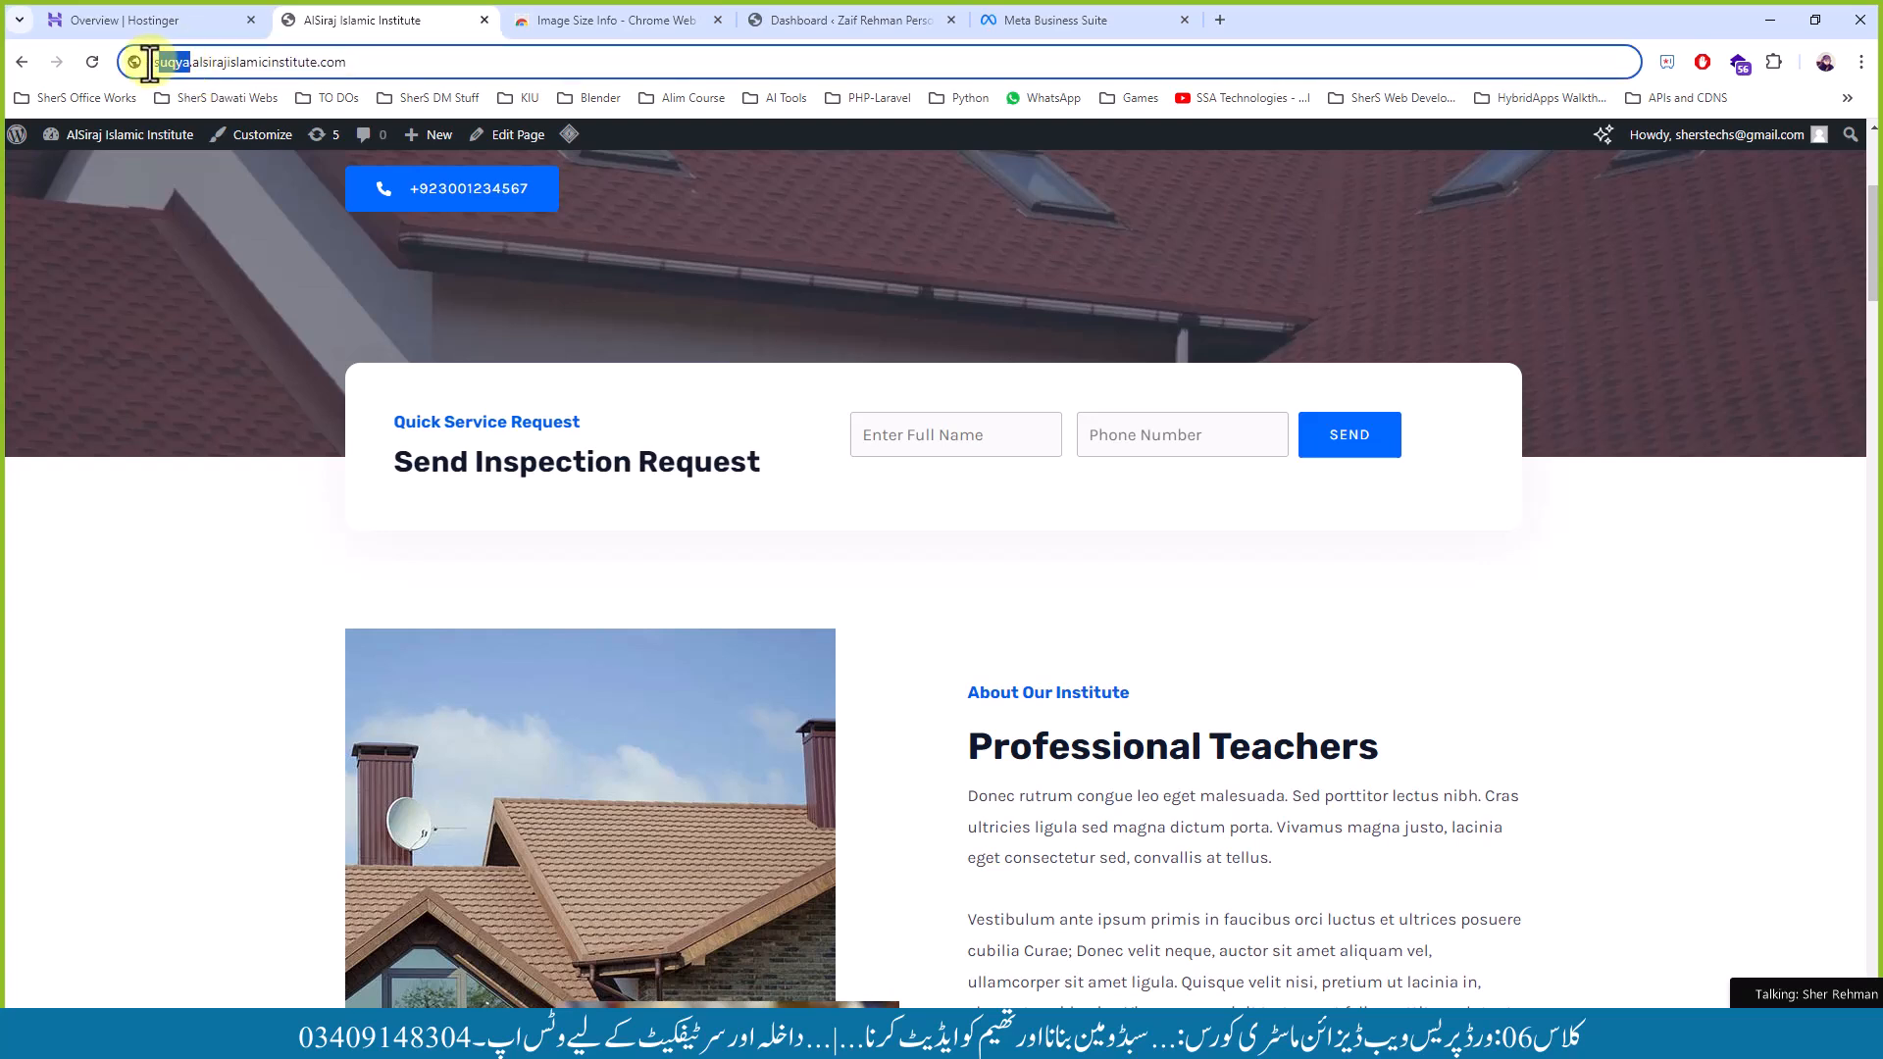
type("support")
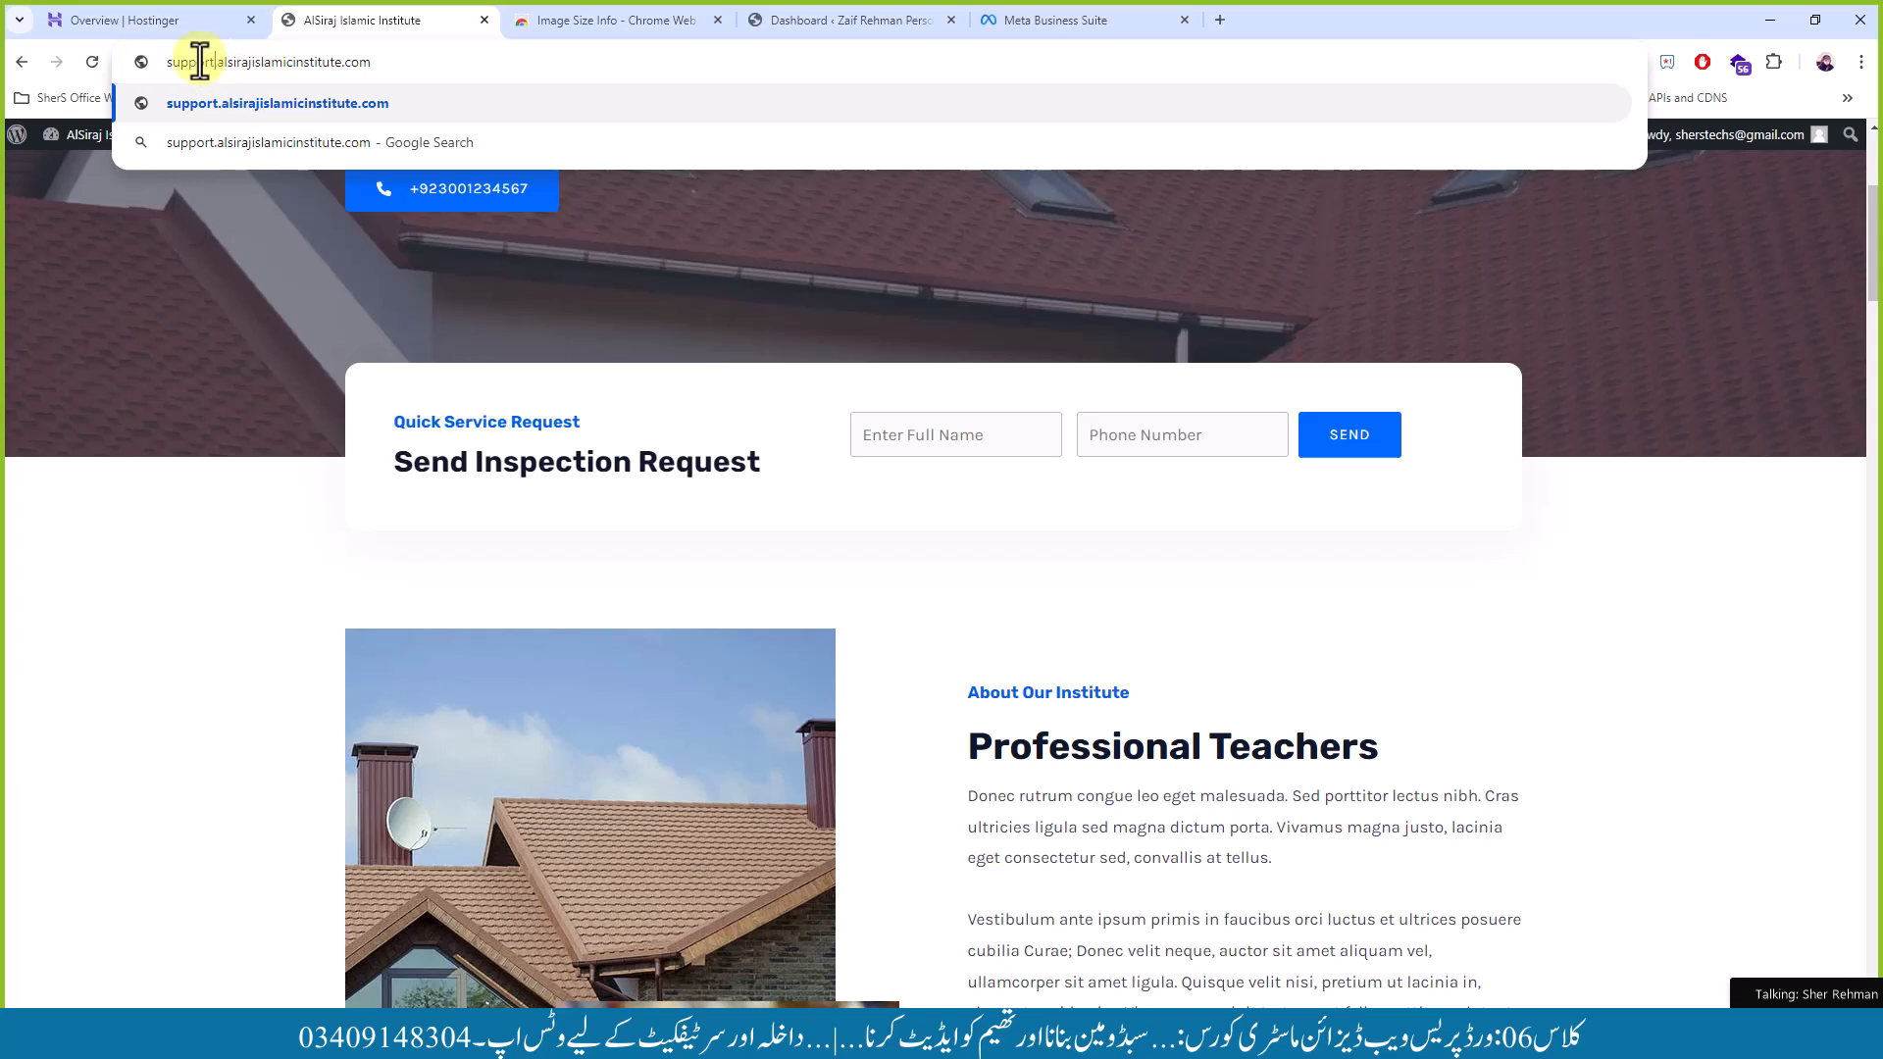
key("Return")
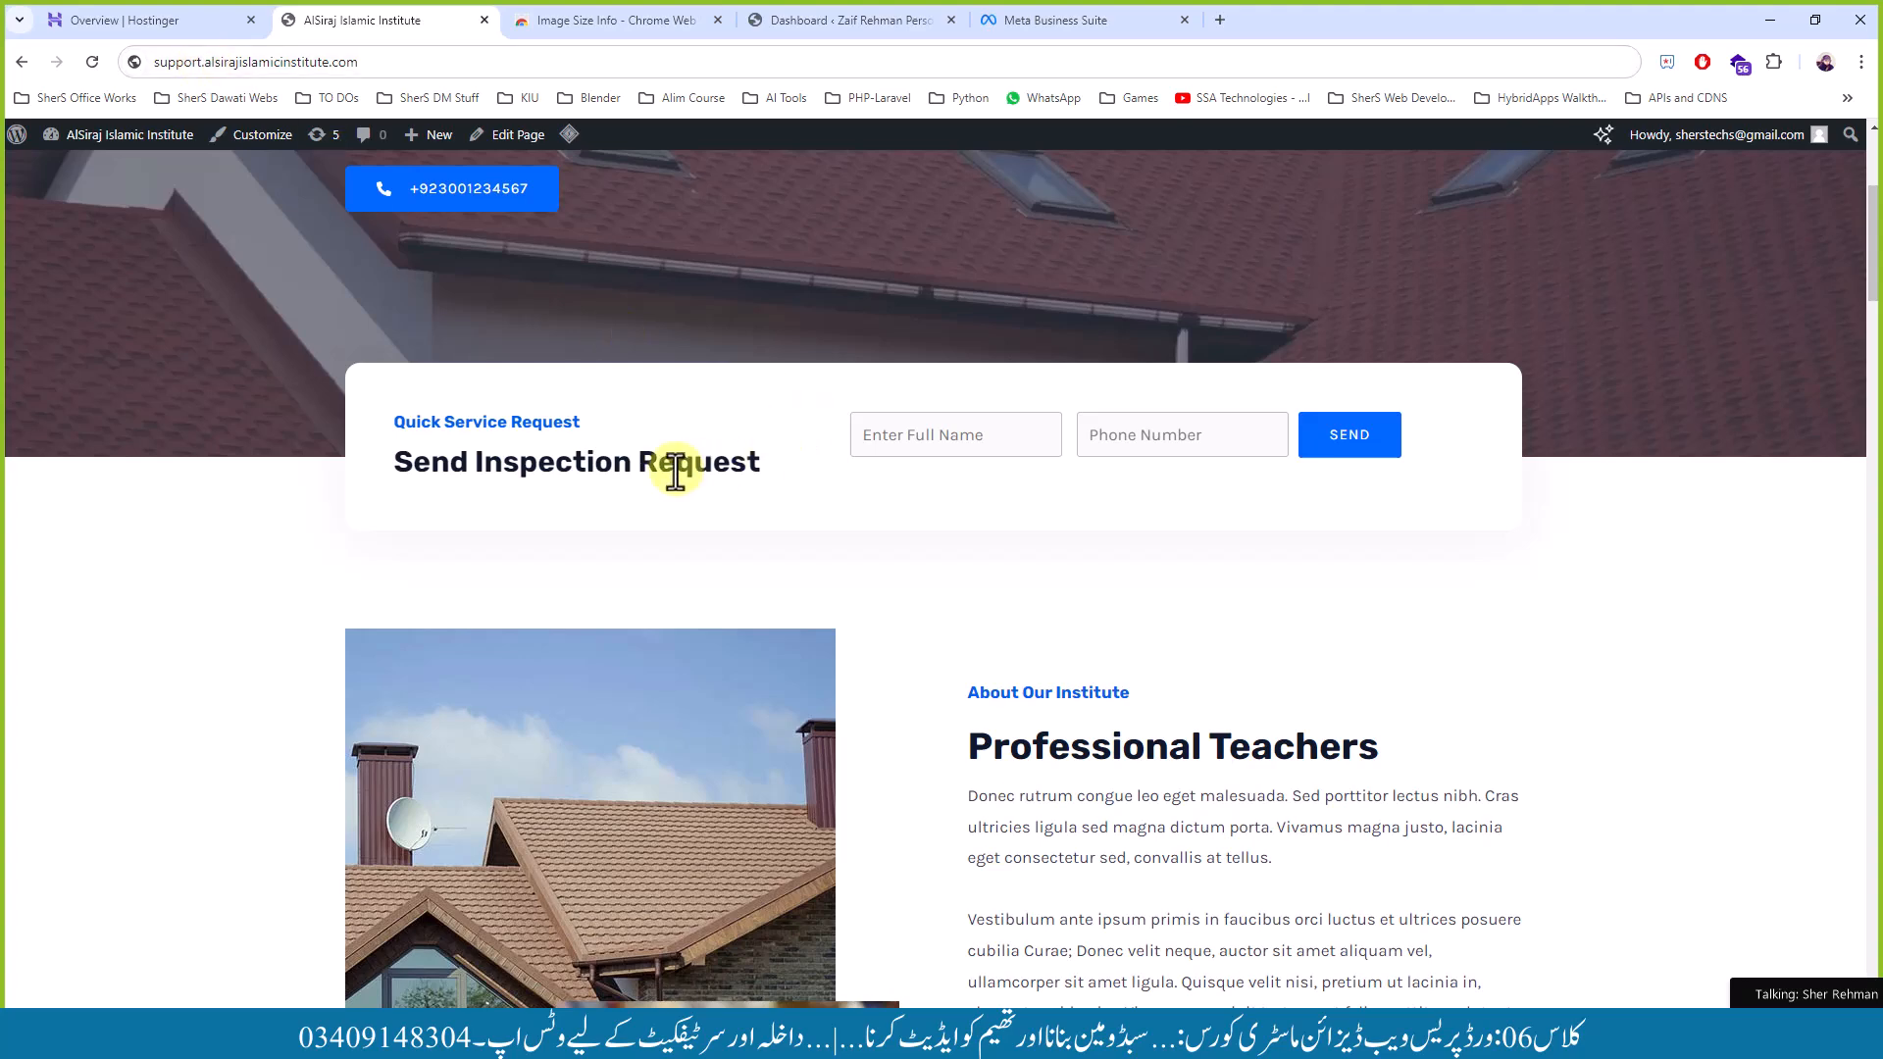
scroll(437, 279, "up", 2)
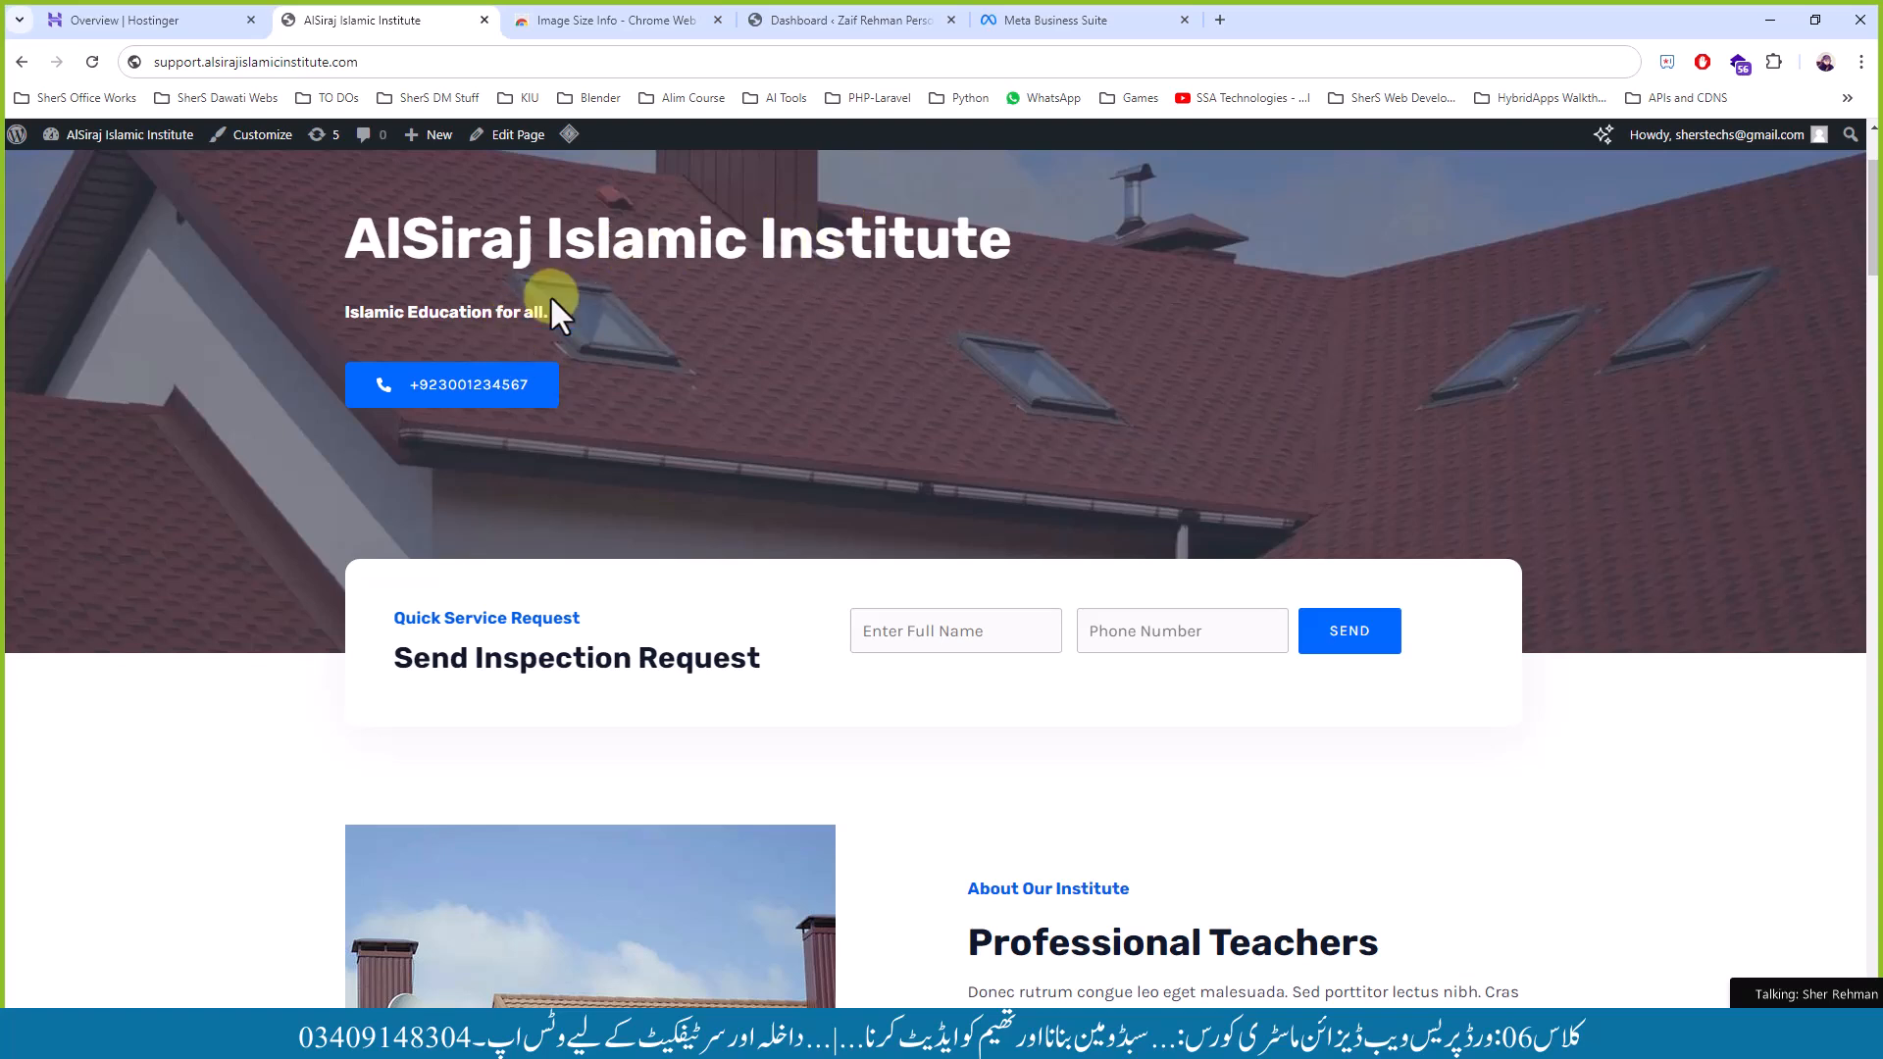
Mark the subdomain and domain parts of the support address.
left_click(201, 64)
left_click(205, 62)
left_click_drag(208, 62, 149, 63)
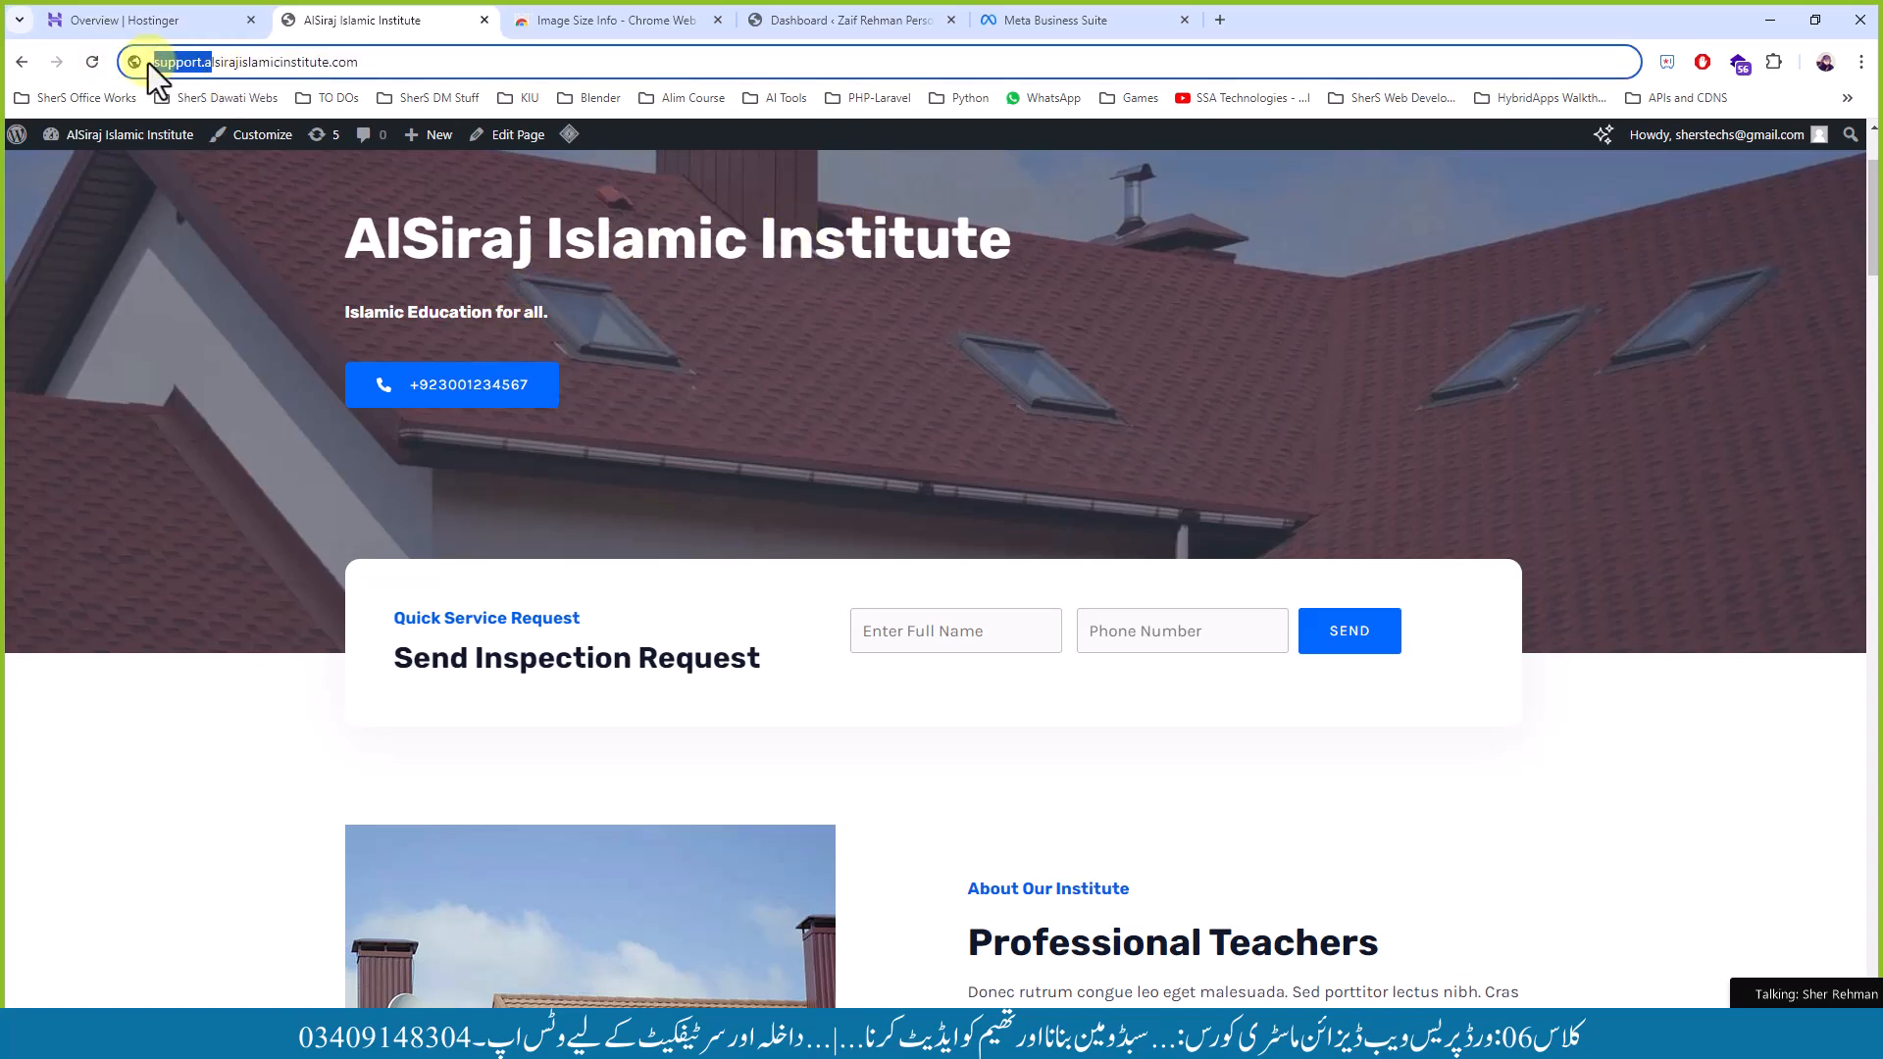
left_click(252, 63)
left_click_drag(359, 62, 210, 62)
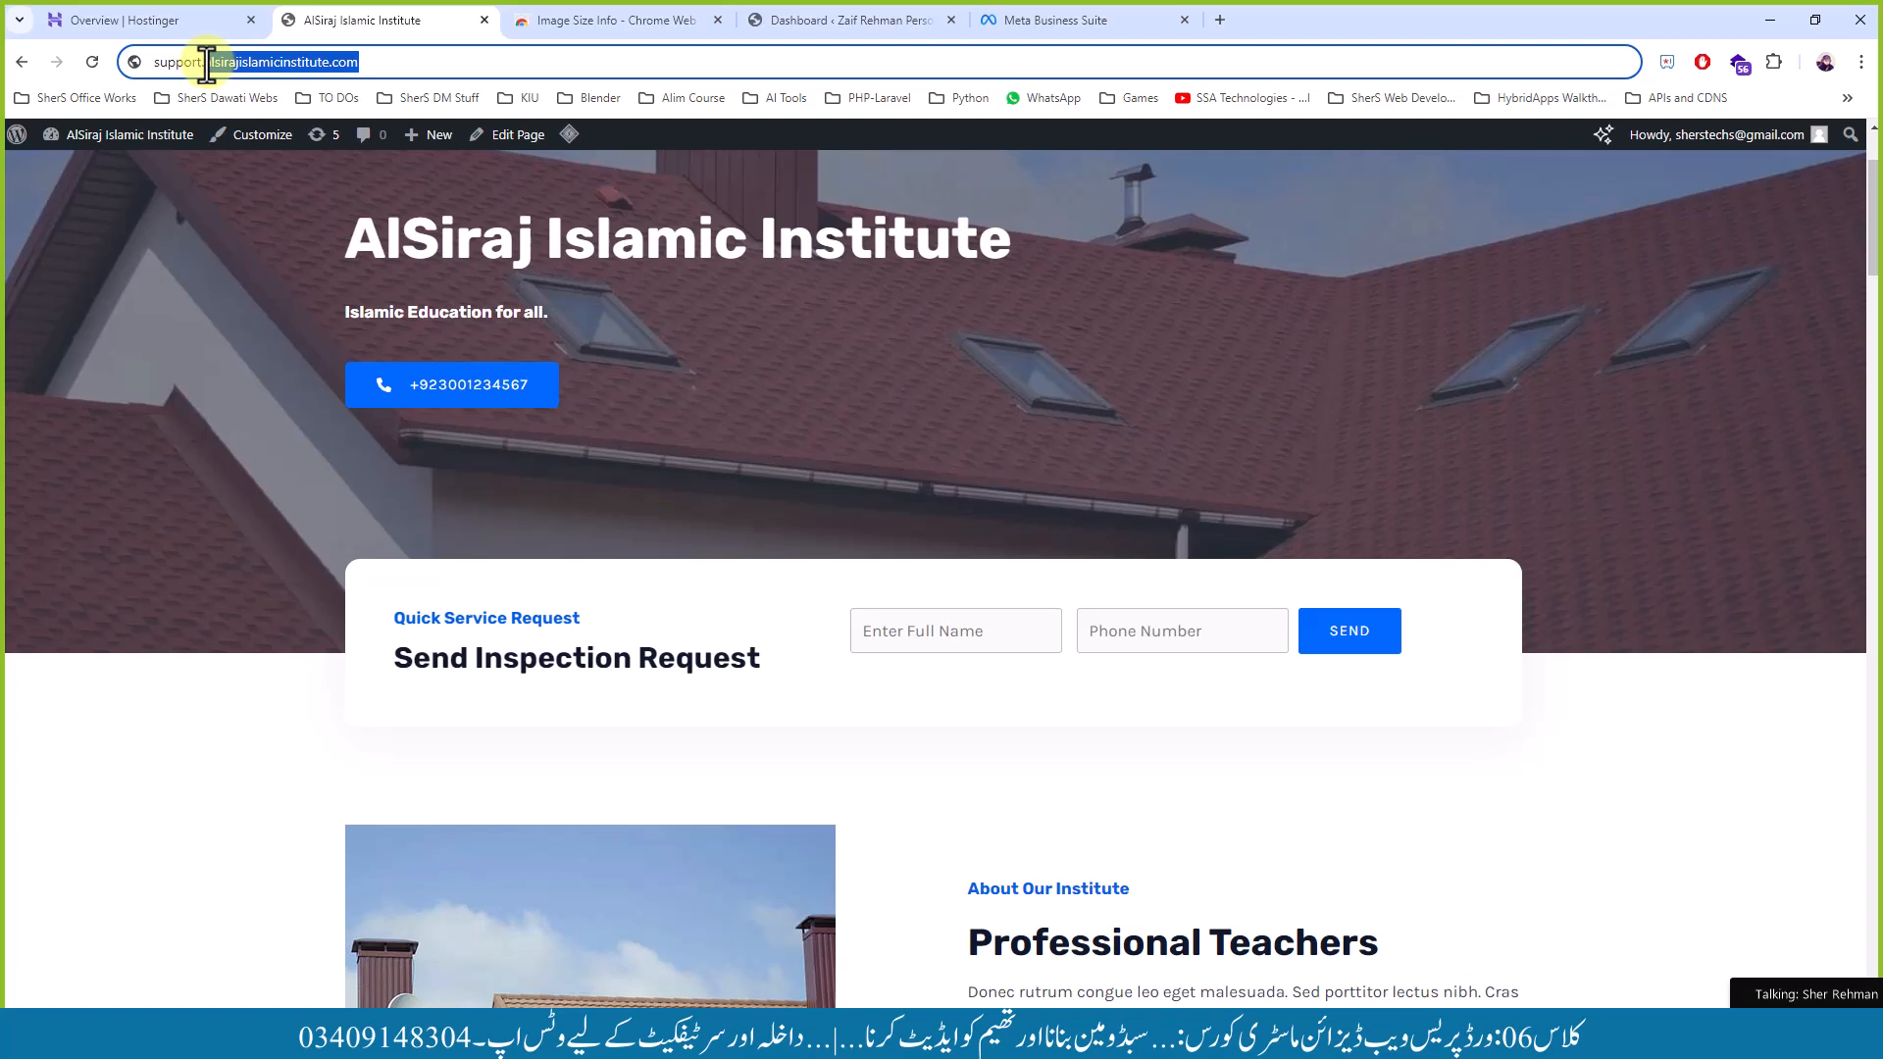
left_click(204, 64)
mouse_move(204, 65)
left_mouse_down()
mouse_move(152, 63)
mouse_move(196, 65)
left_mouse_up()
left_click(178, 65)
left_click(235, 65)
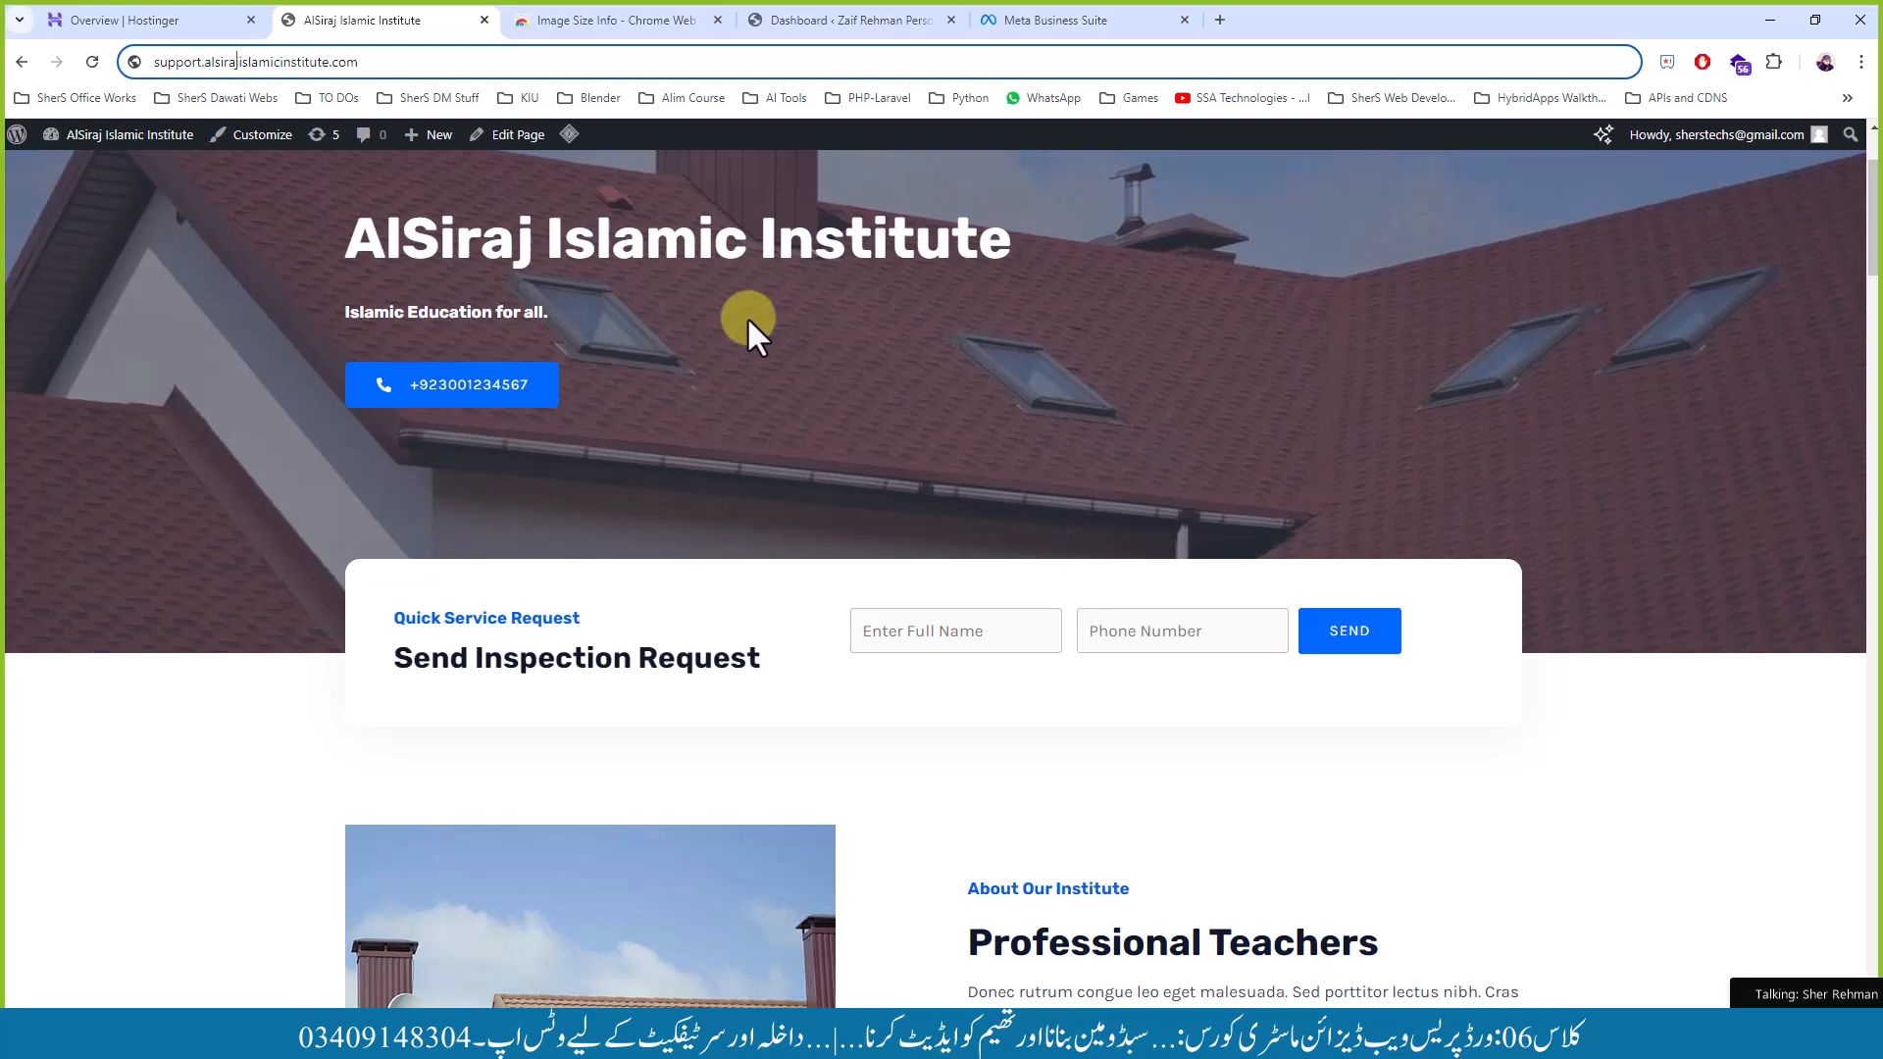
Scroll the support-subdomain page and highlight part of the AlSiraj Islamic Institute heading.
scroll(747, 316, "down", 4)
scroll(721, 386, "down", 2)
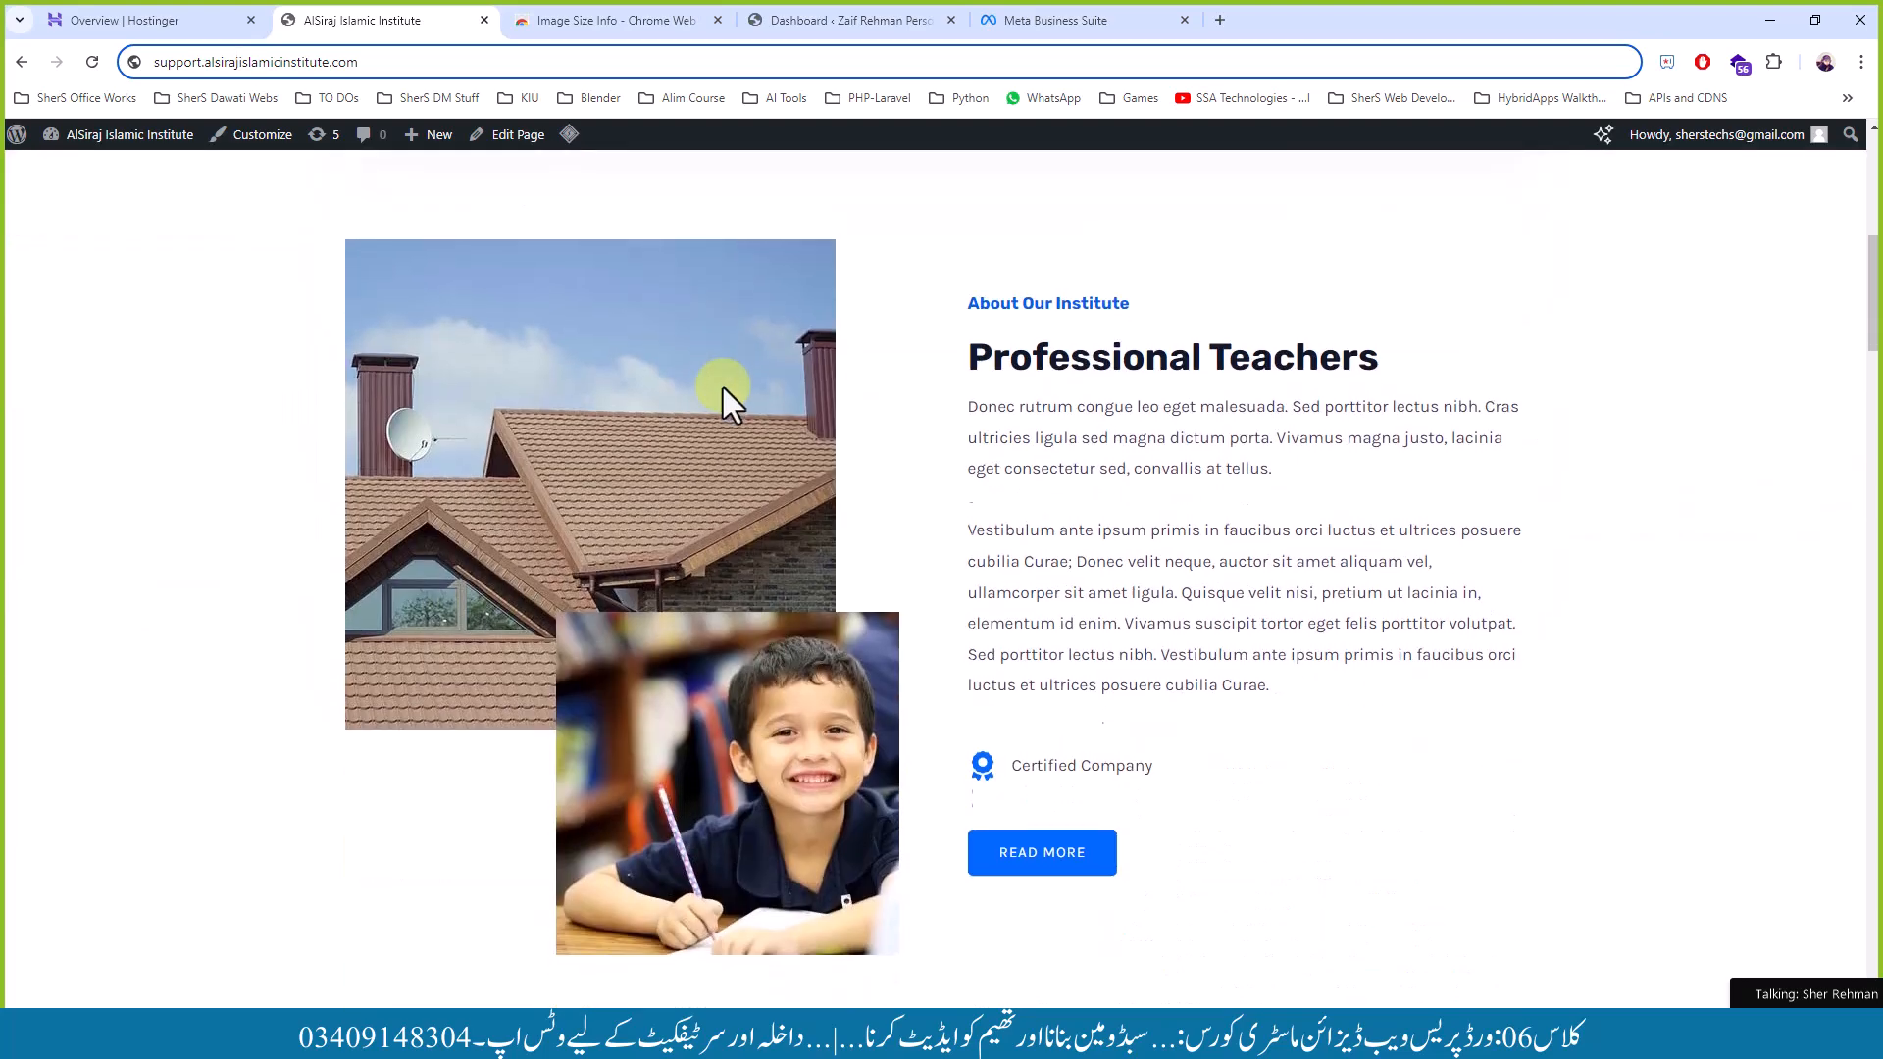
scroll(716, 387, "up", 8)
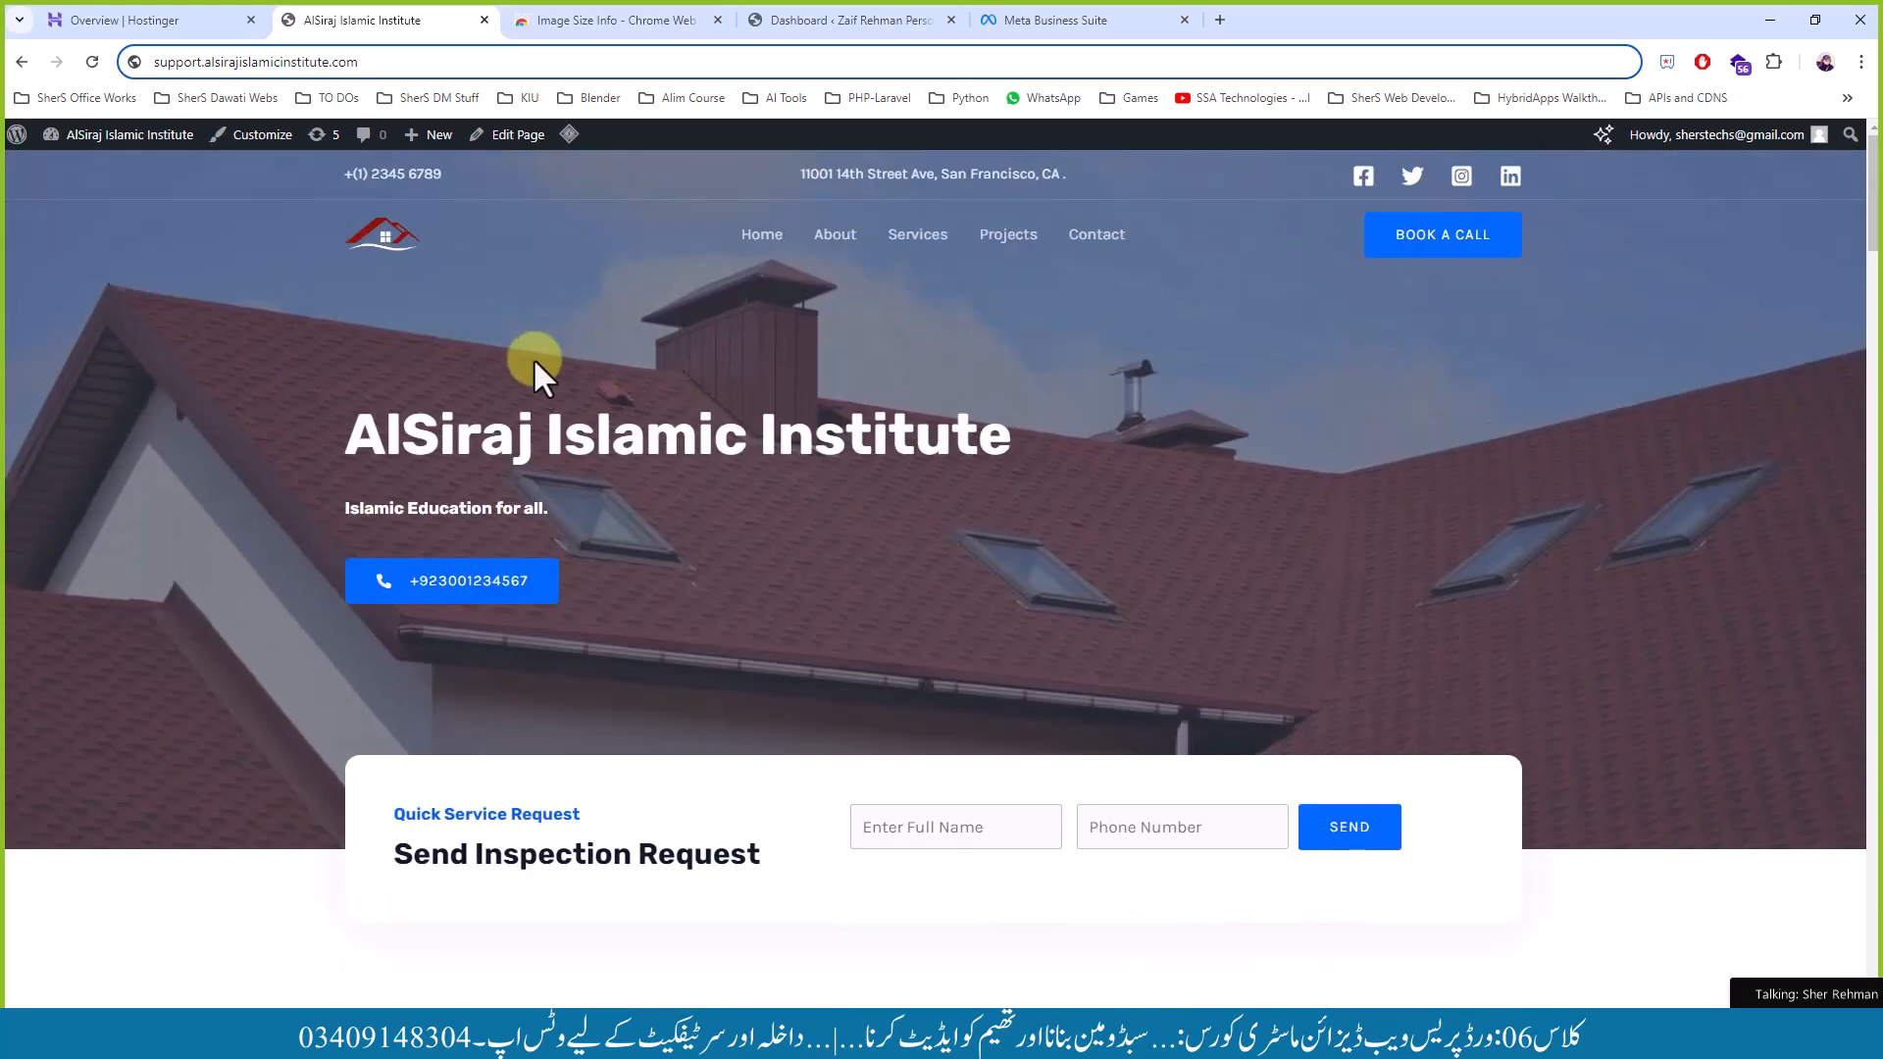
scroll(533, 365, "down", 4)
scroll(534, 378, "up", 4)
left_click(688, 439)
left_click_drag(951, 432, 594, 434)
Try urdu and punjab subdomains, then load arabic.alsirajislamicinstitute.com.
left_click(151, 63)
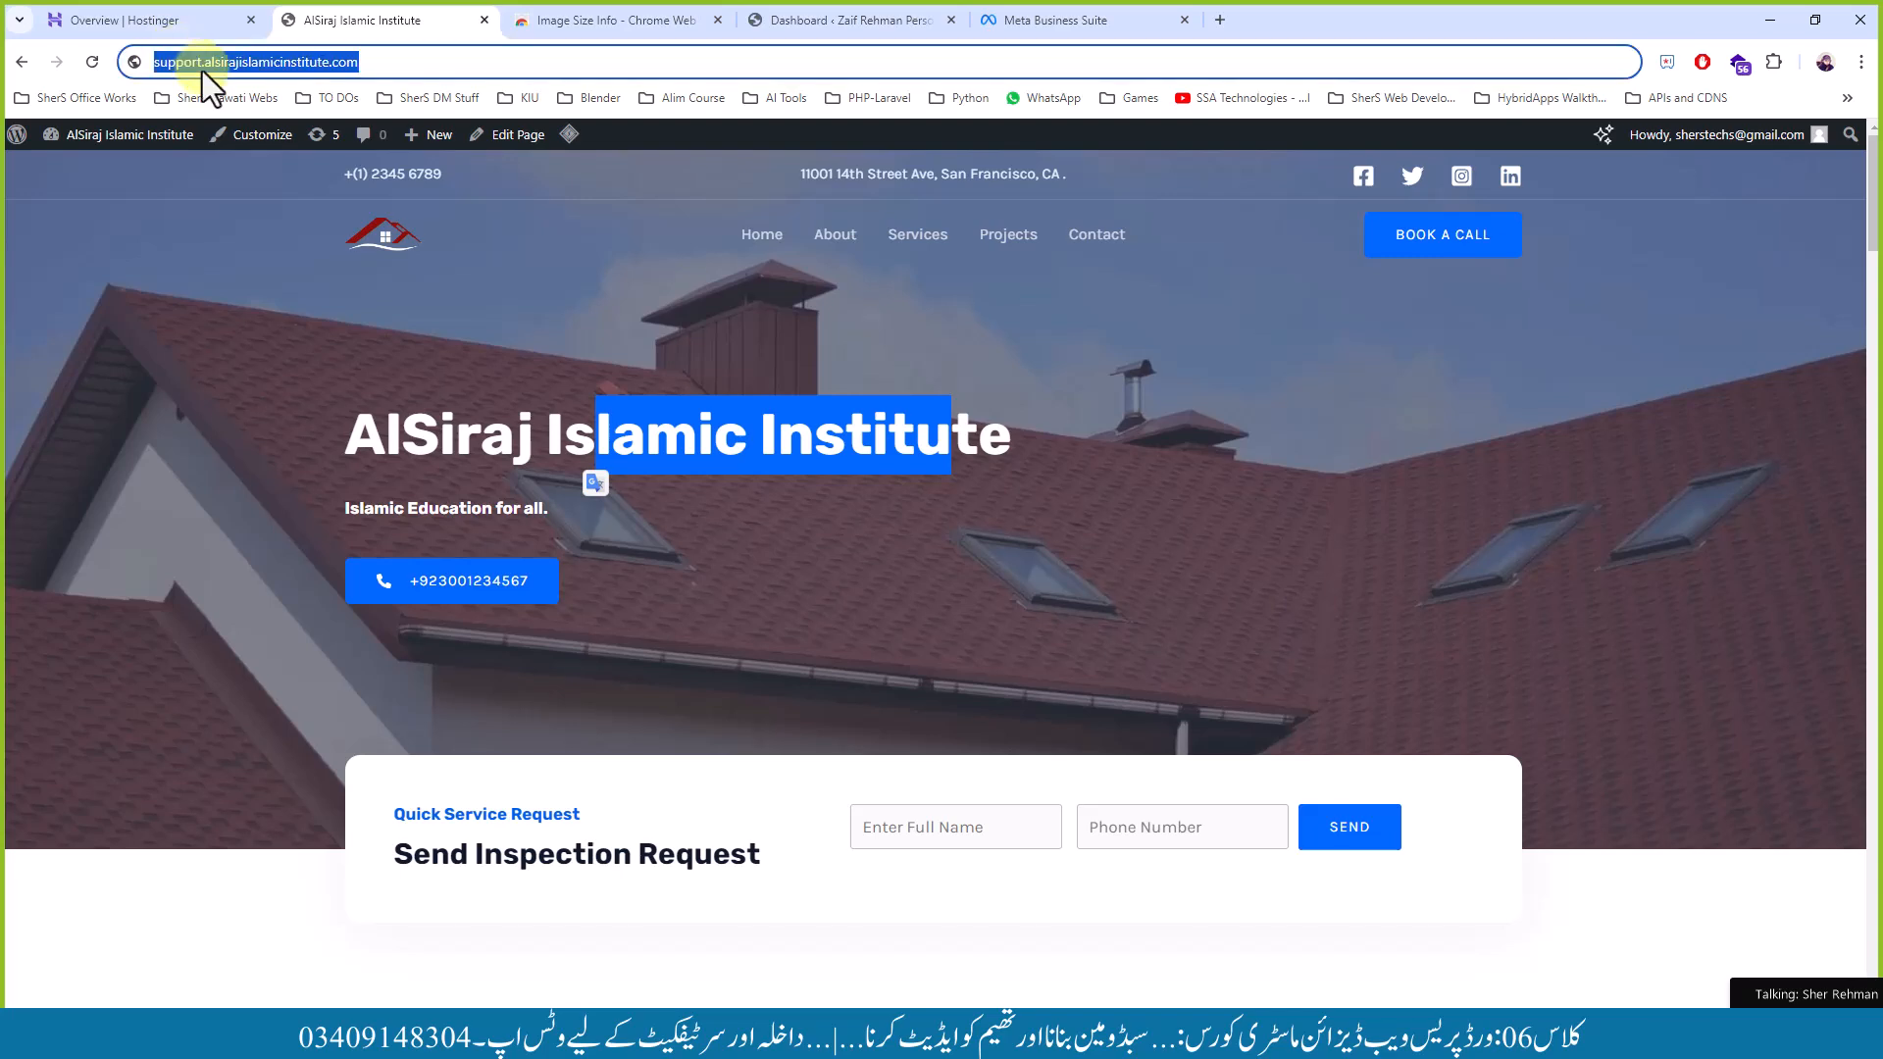
left_click_drag(202, 65, 157, 62)
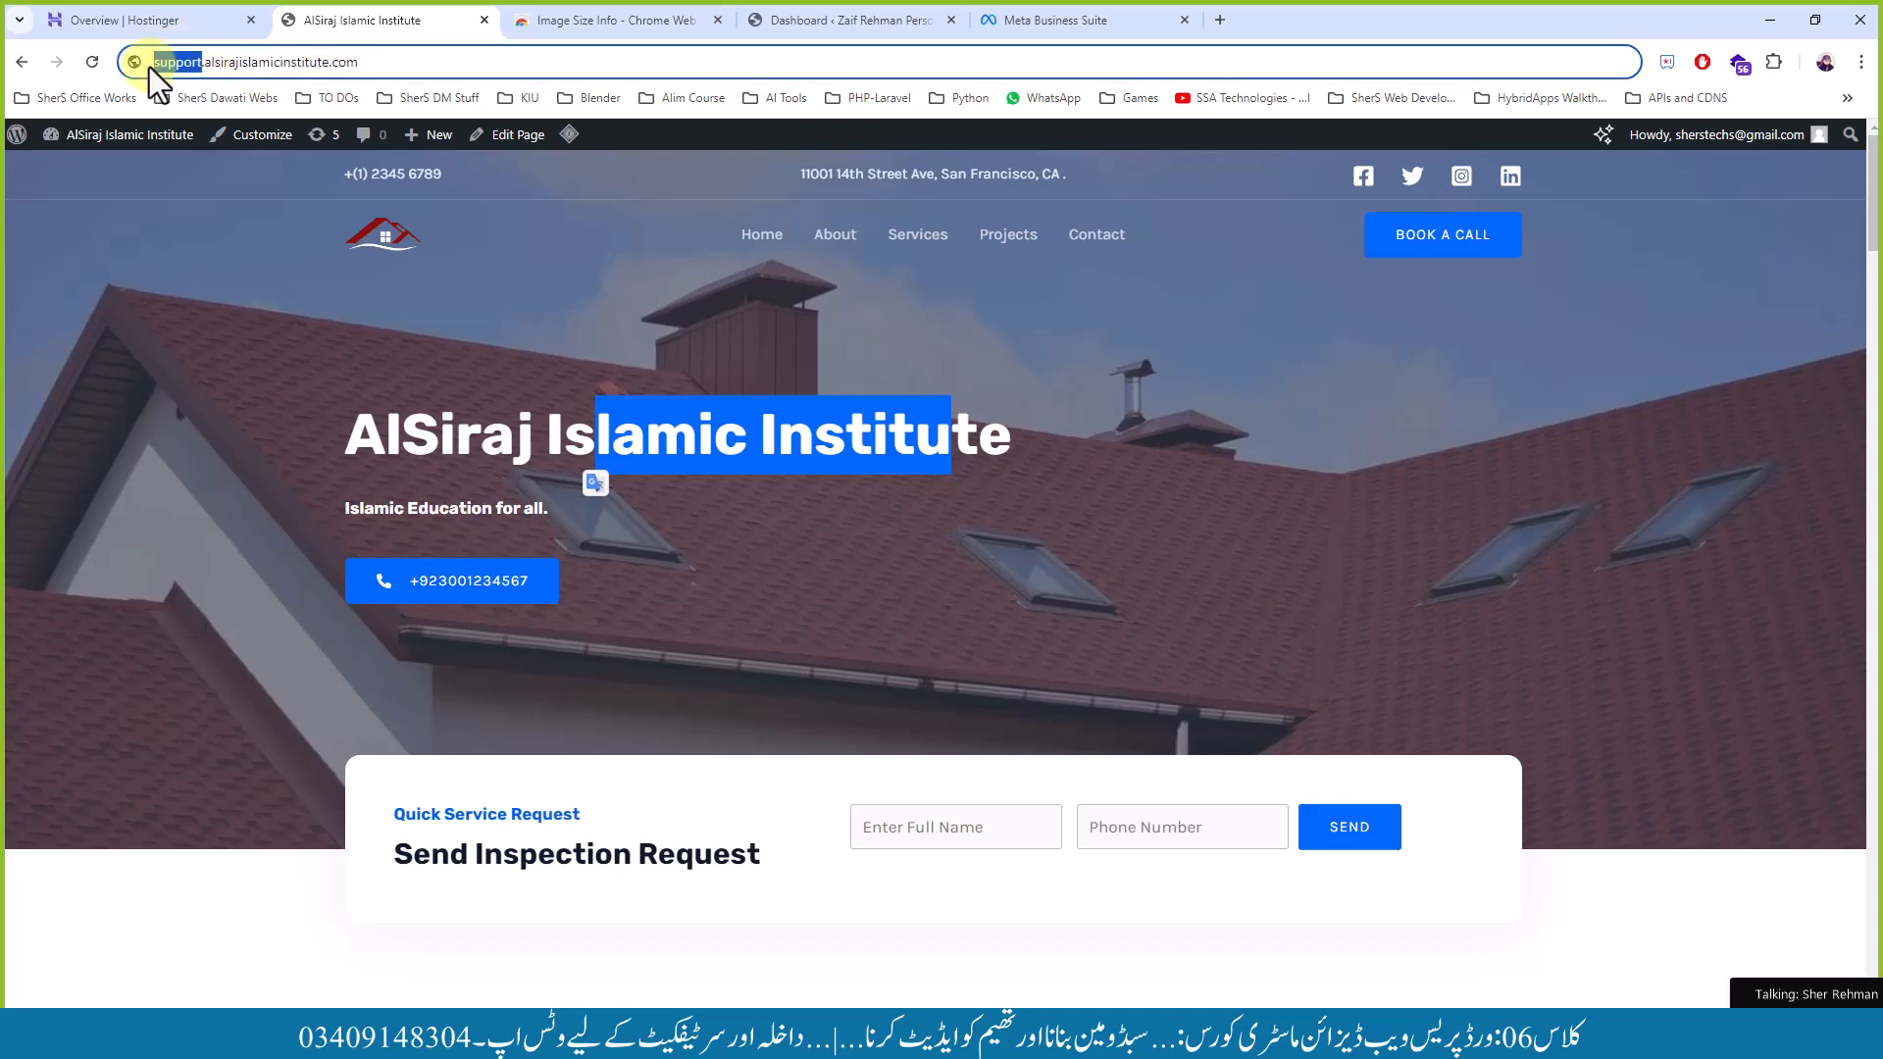
type("urdu")
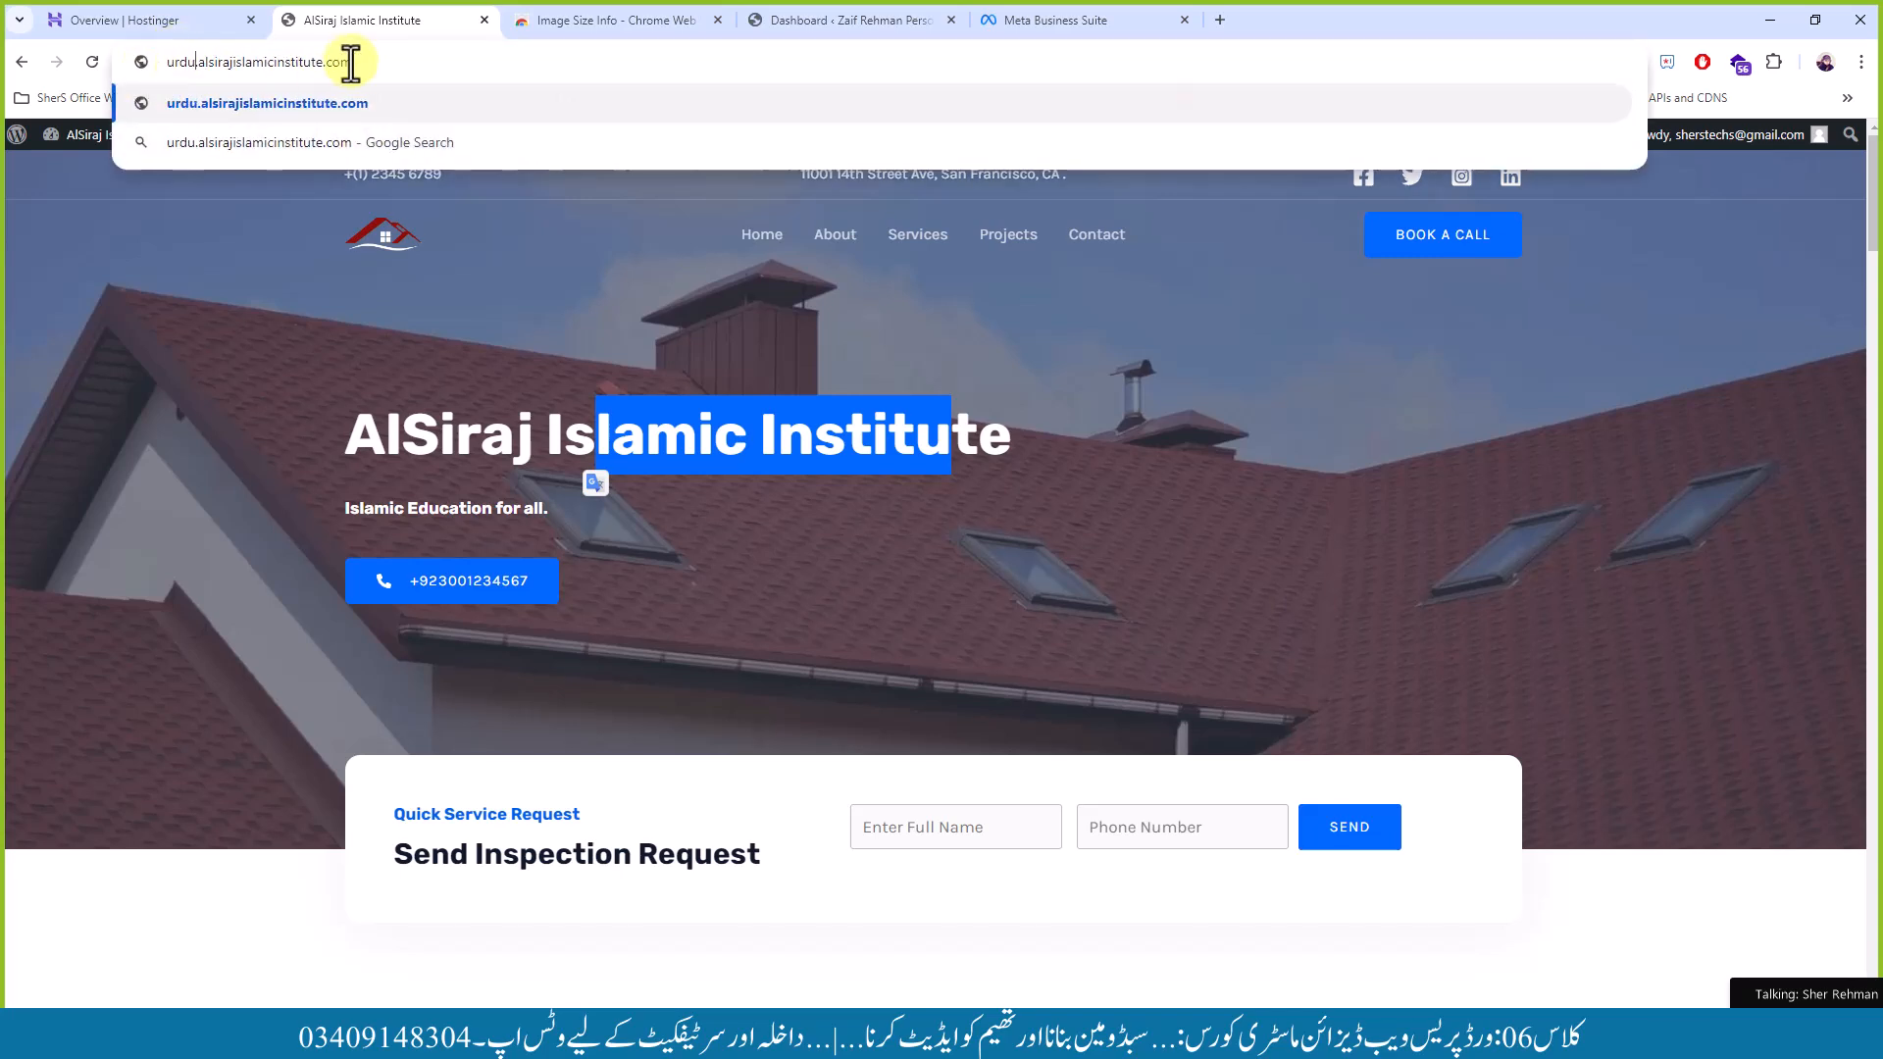
key("BackSpace")
key("BackSpace")
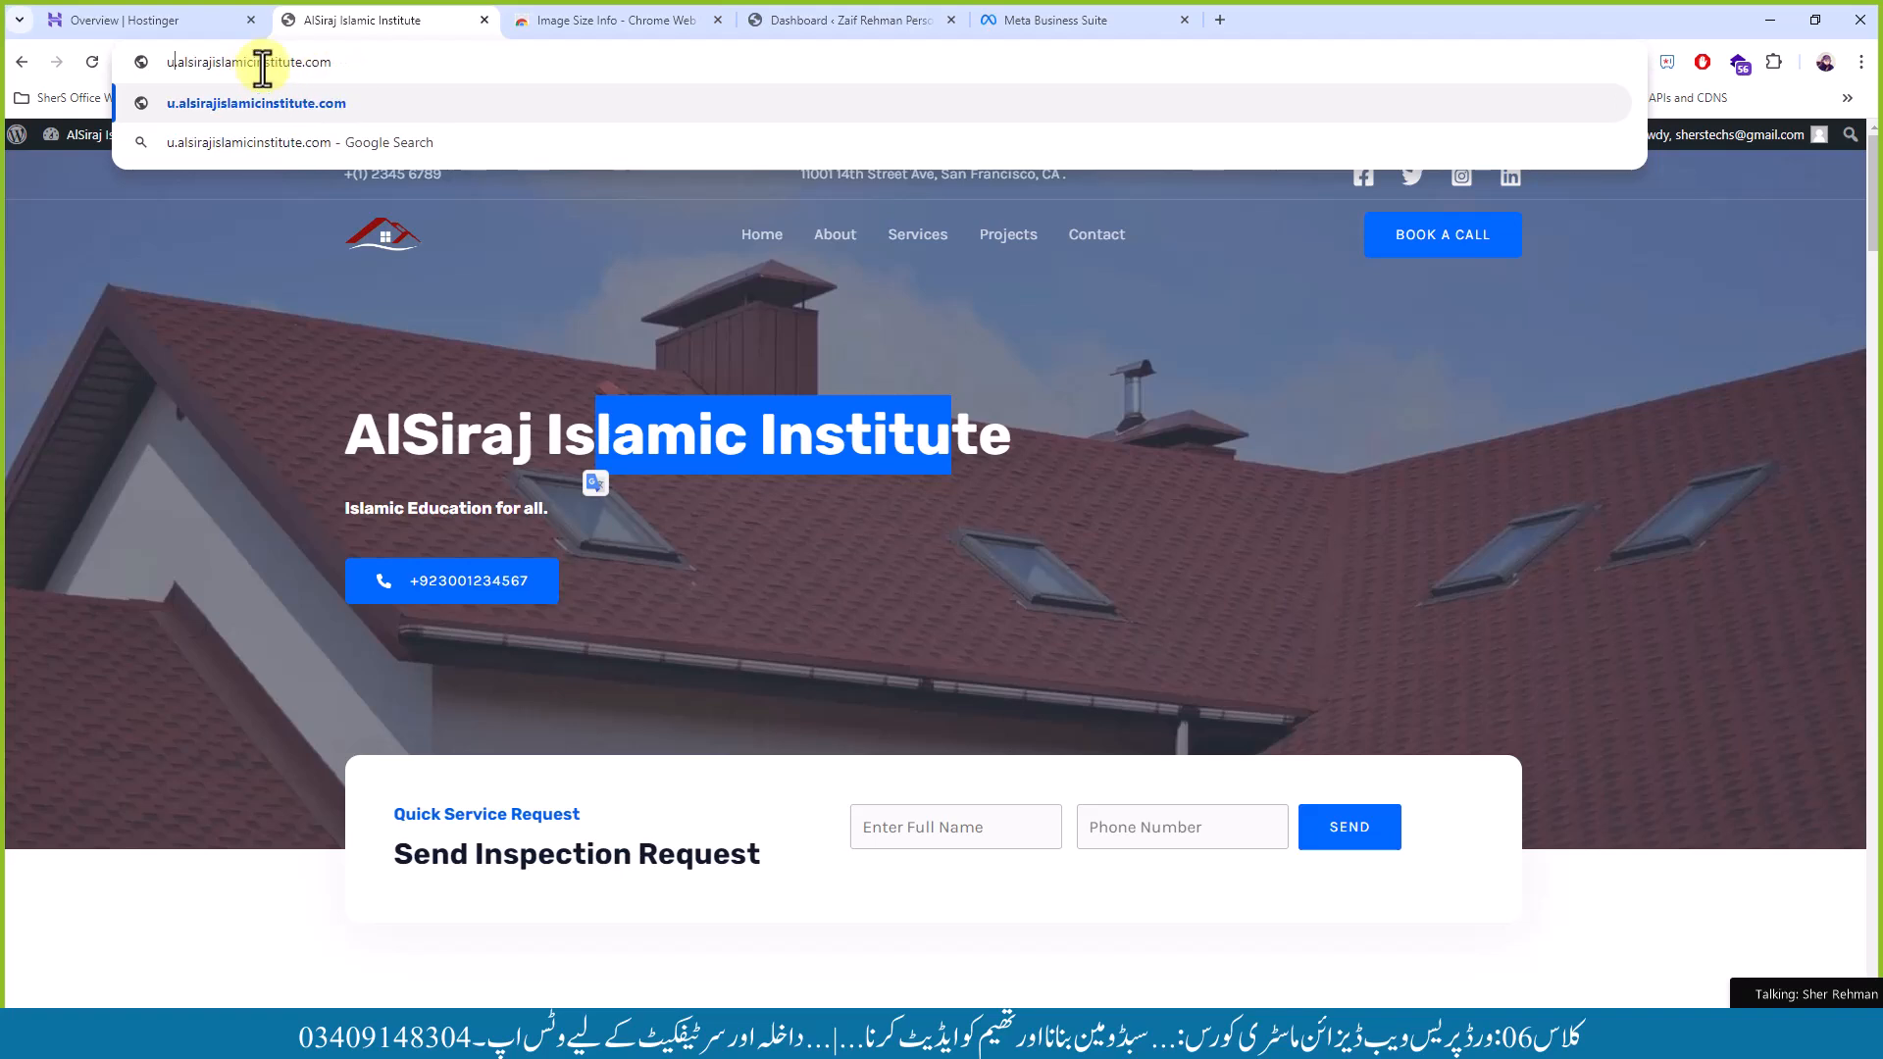
key("BackSpace")
key("BackSpace")
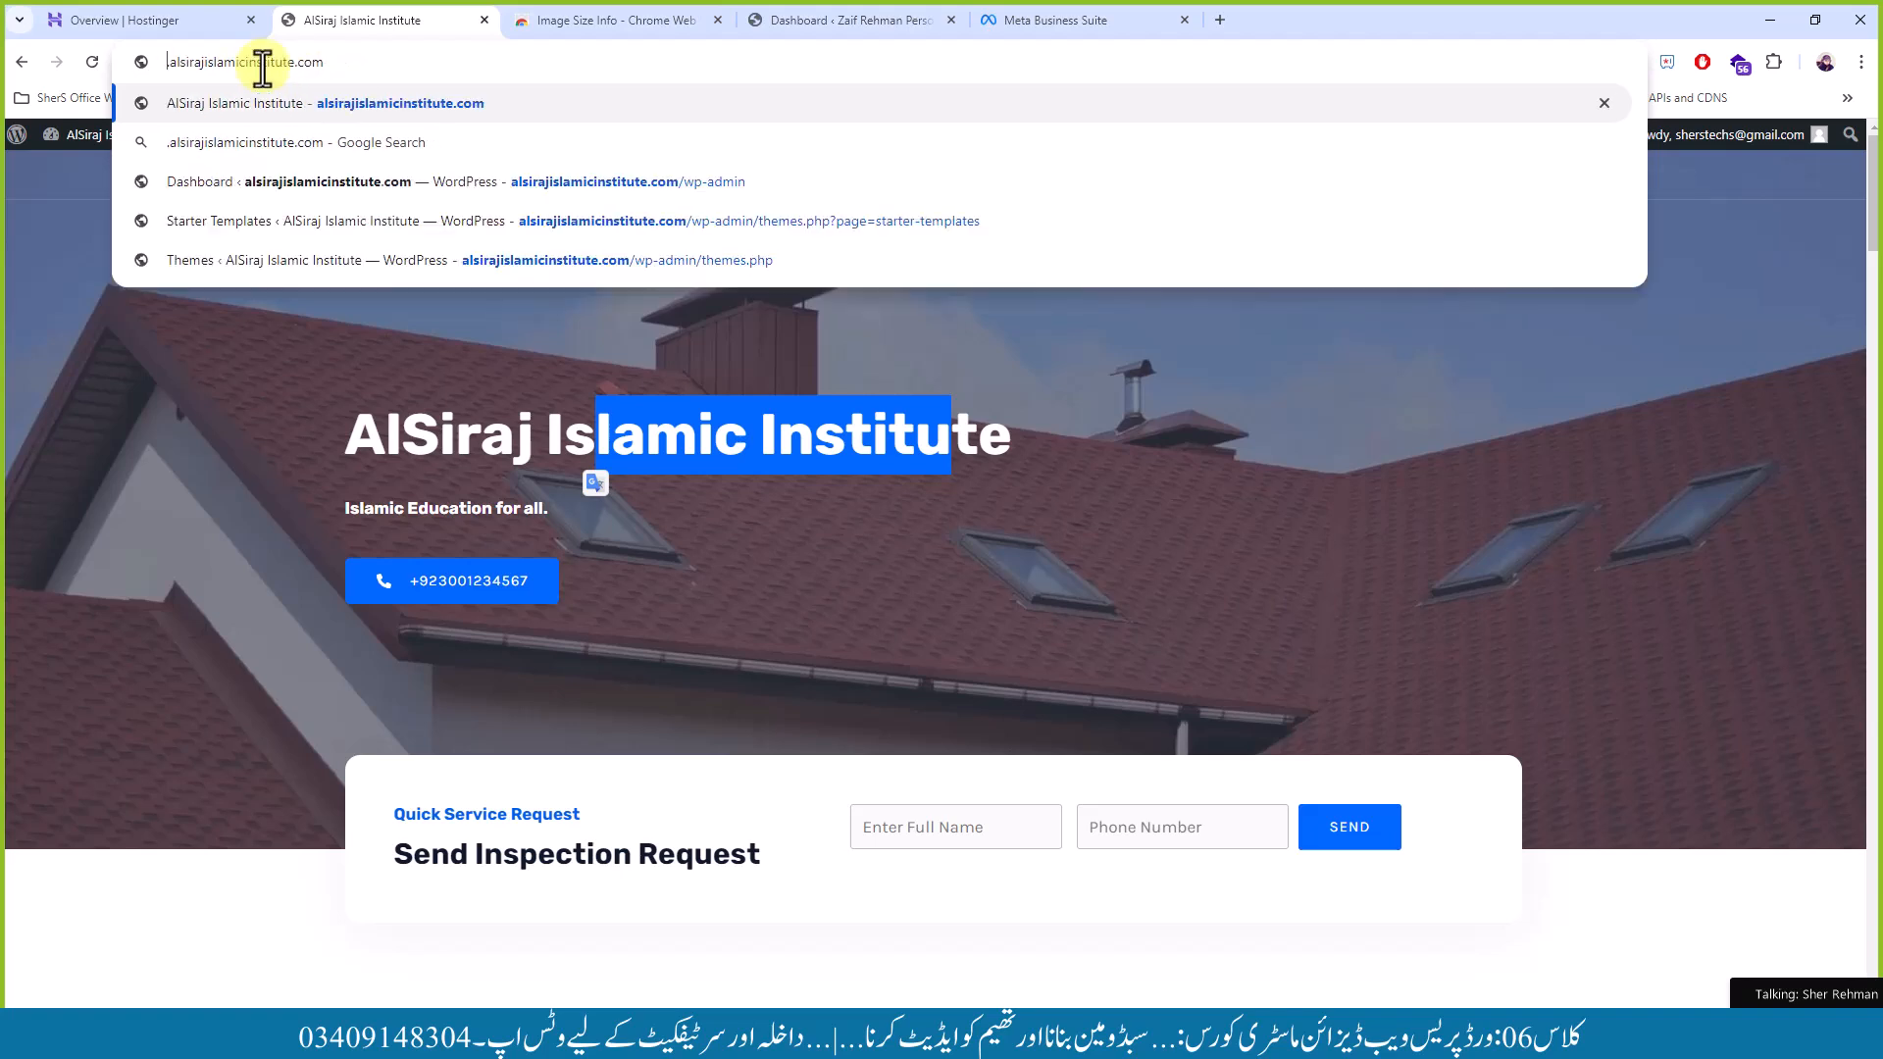
type("punjab")
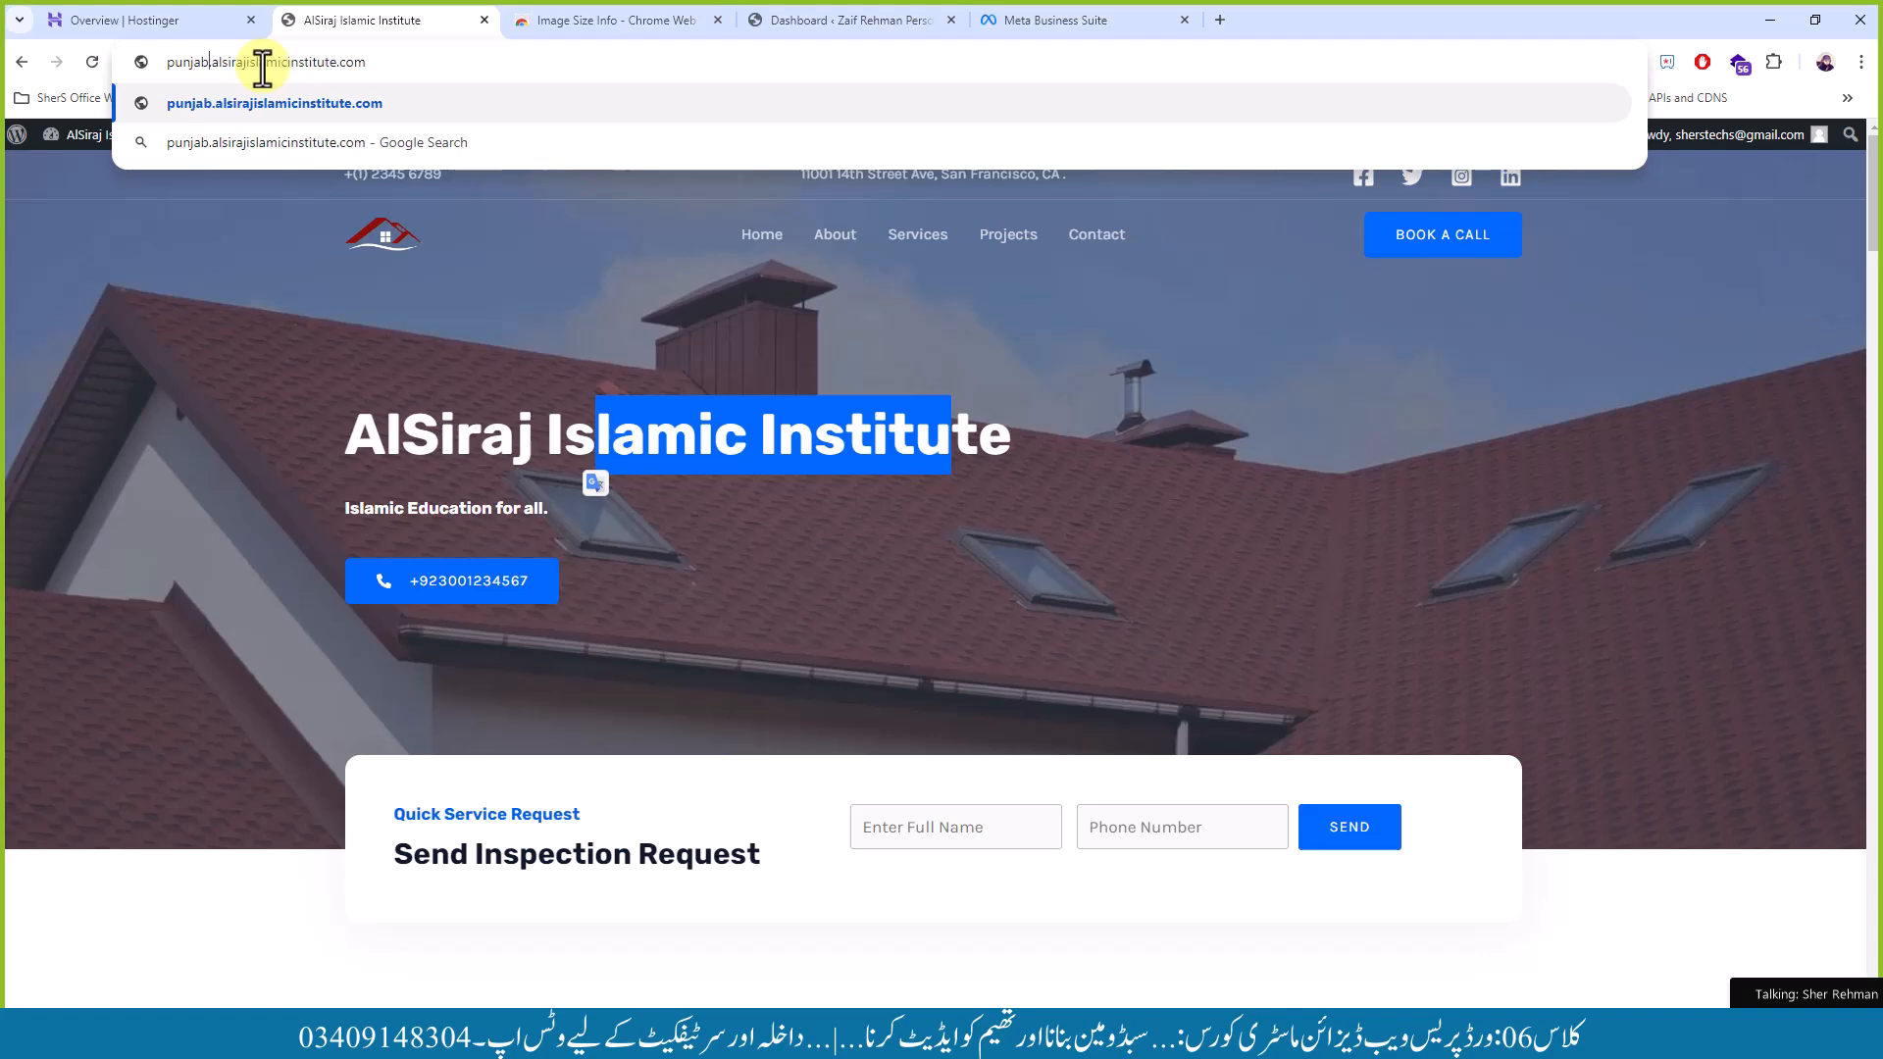
key("BackSpace")
key("BackSpace")
key("BackSpace")
key("BackSpace")
key("BackSpace")
key("BackSpace")
type("arabic")
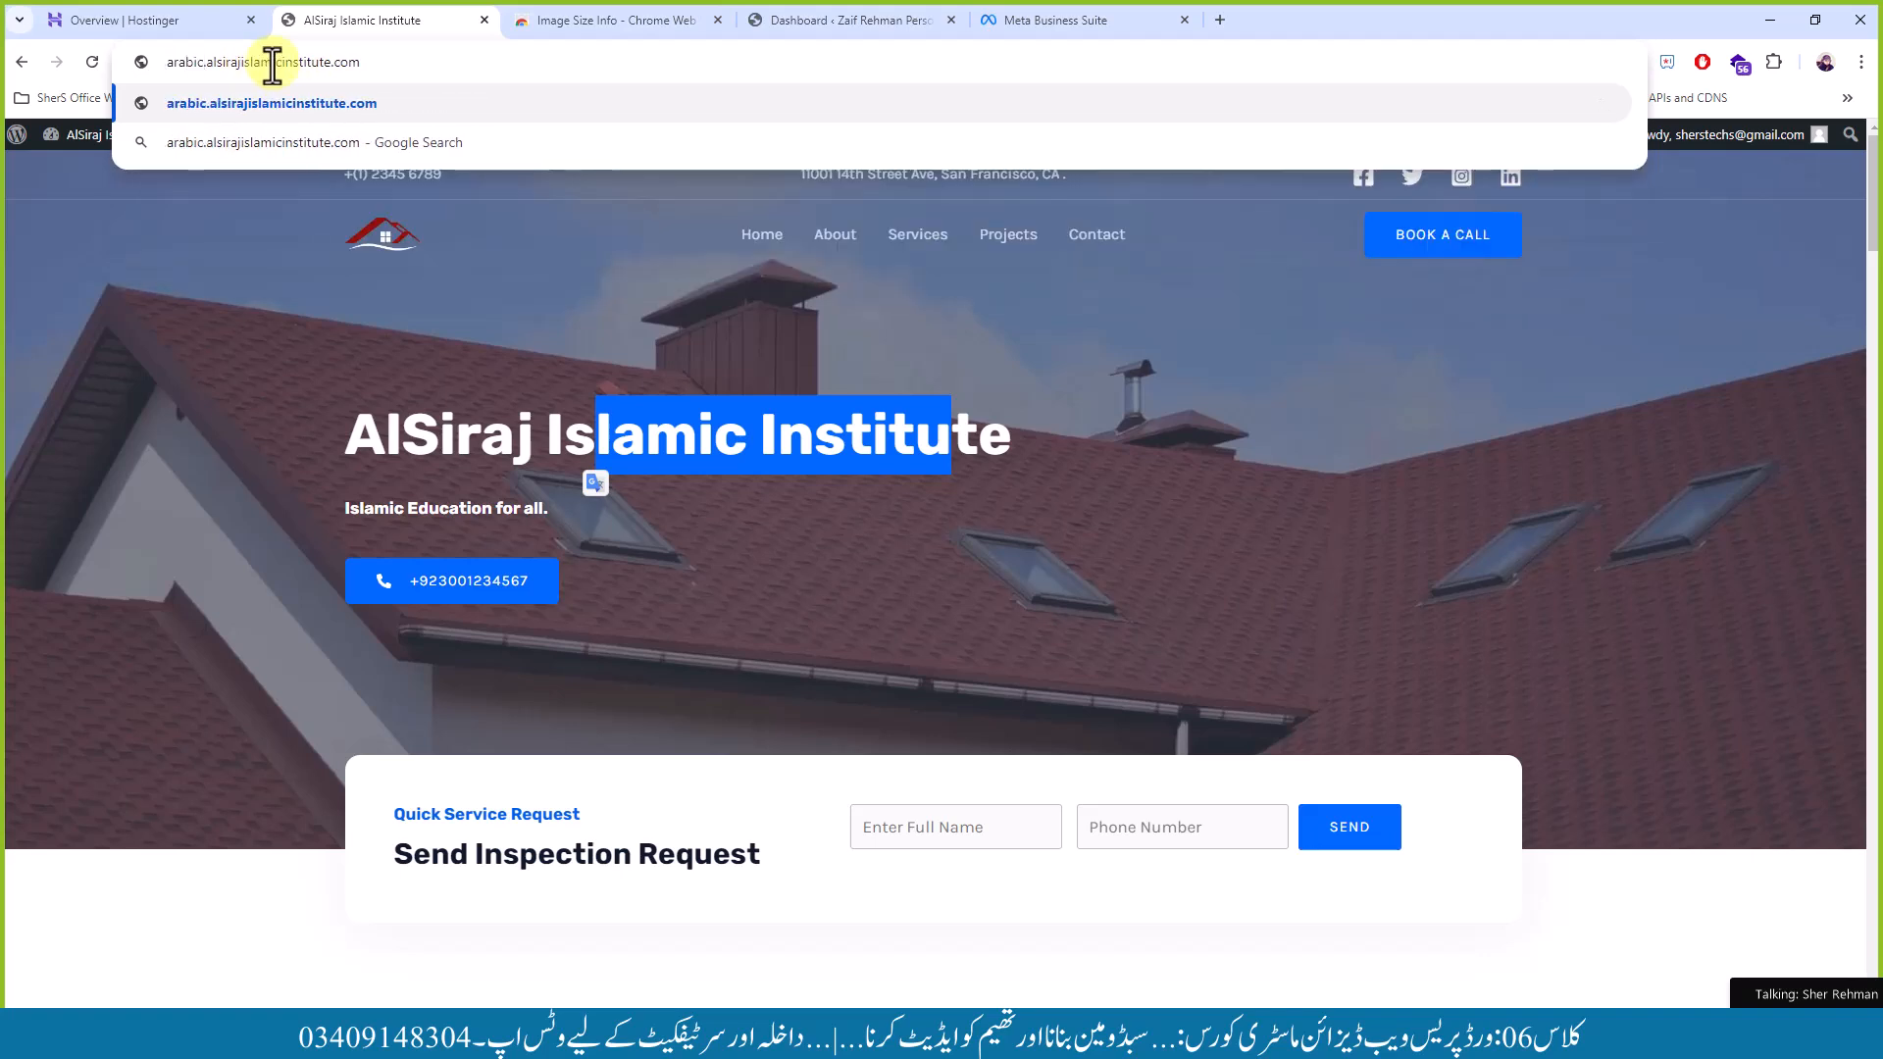
key("Return")
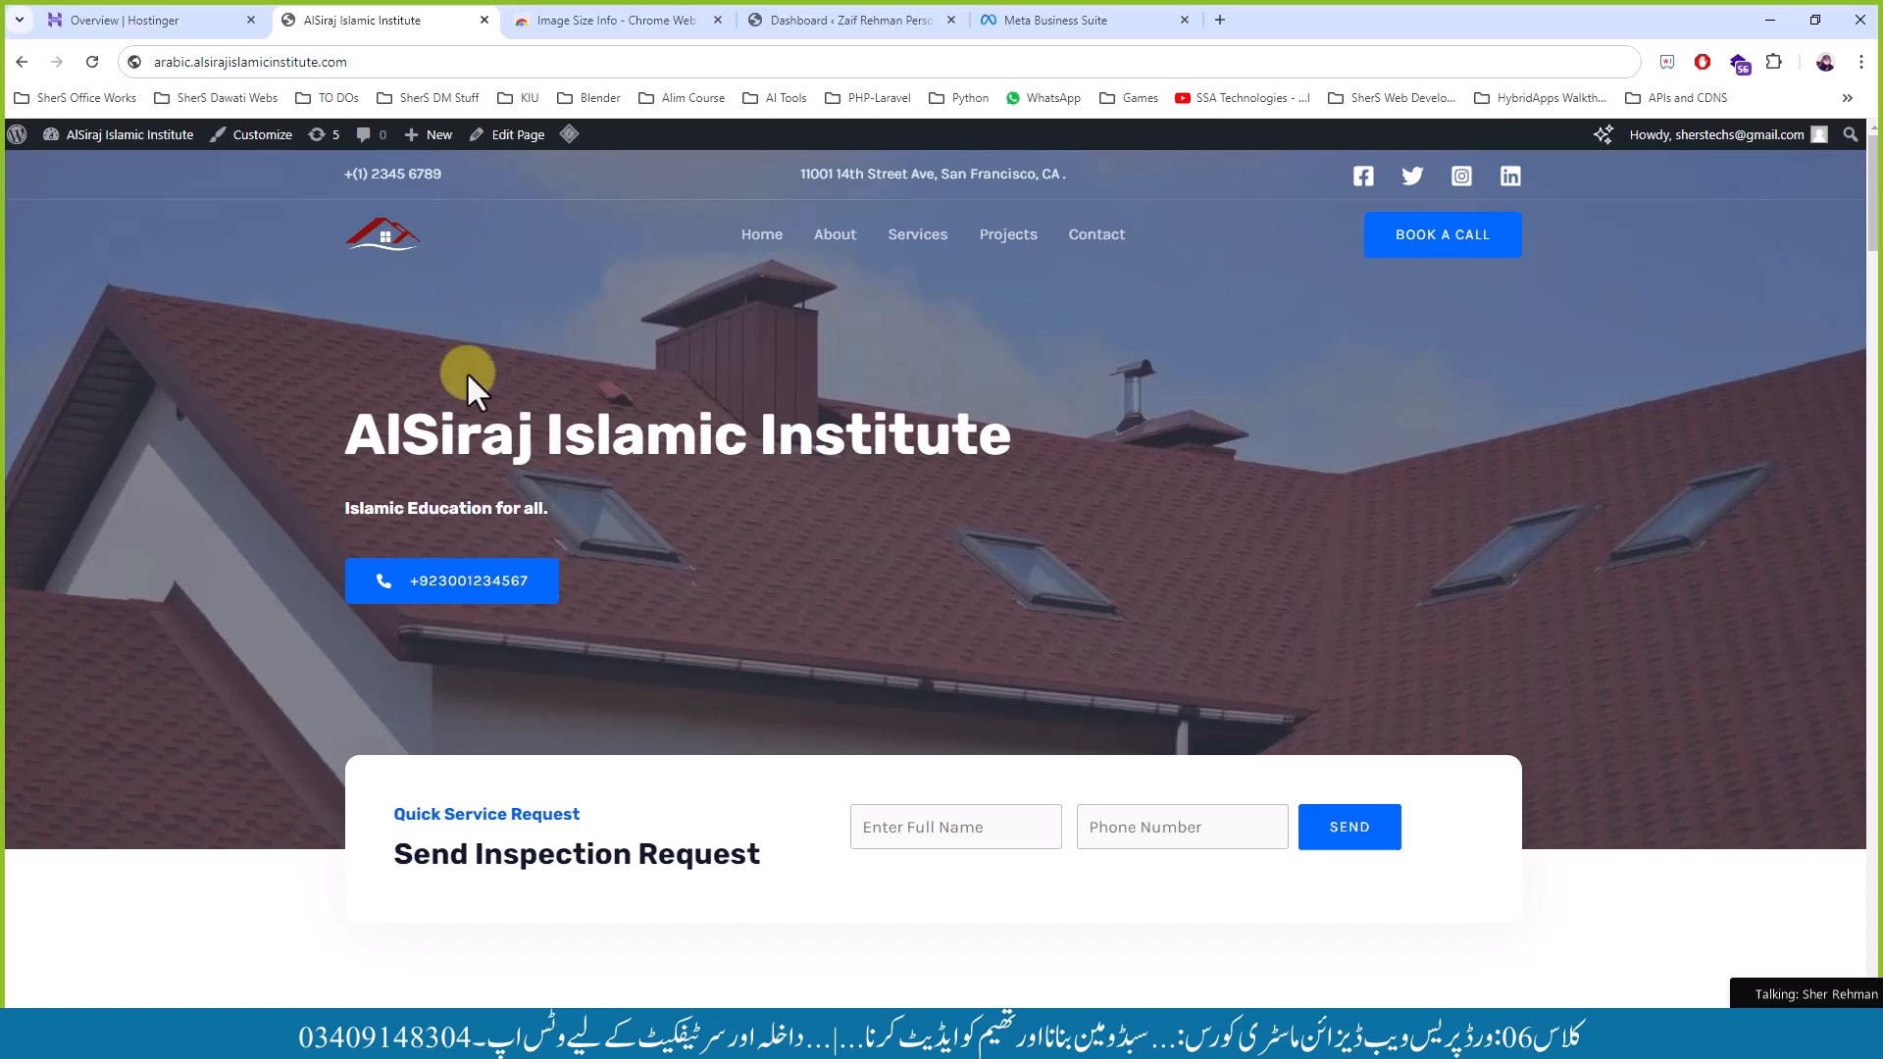
Scroll through the homepage served from the arabic subdomain.
left_click(219, 61)
left_click(184, 61)
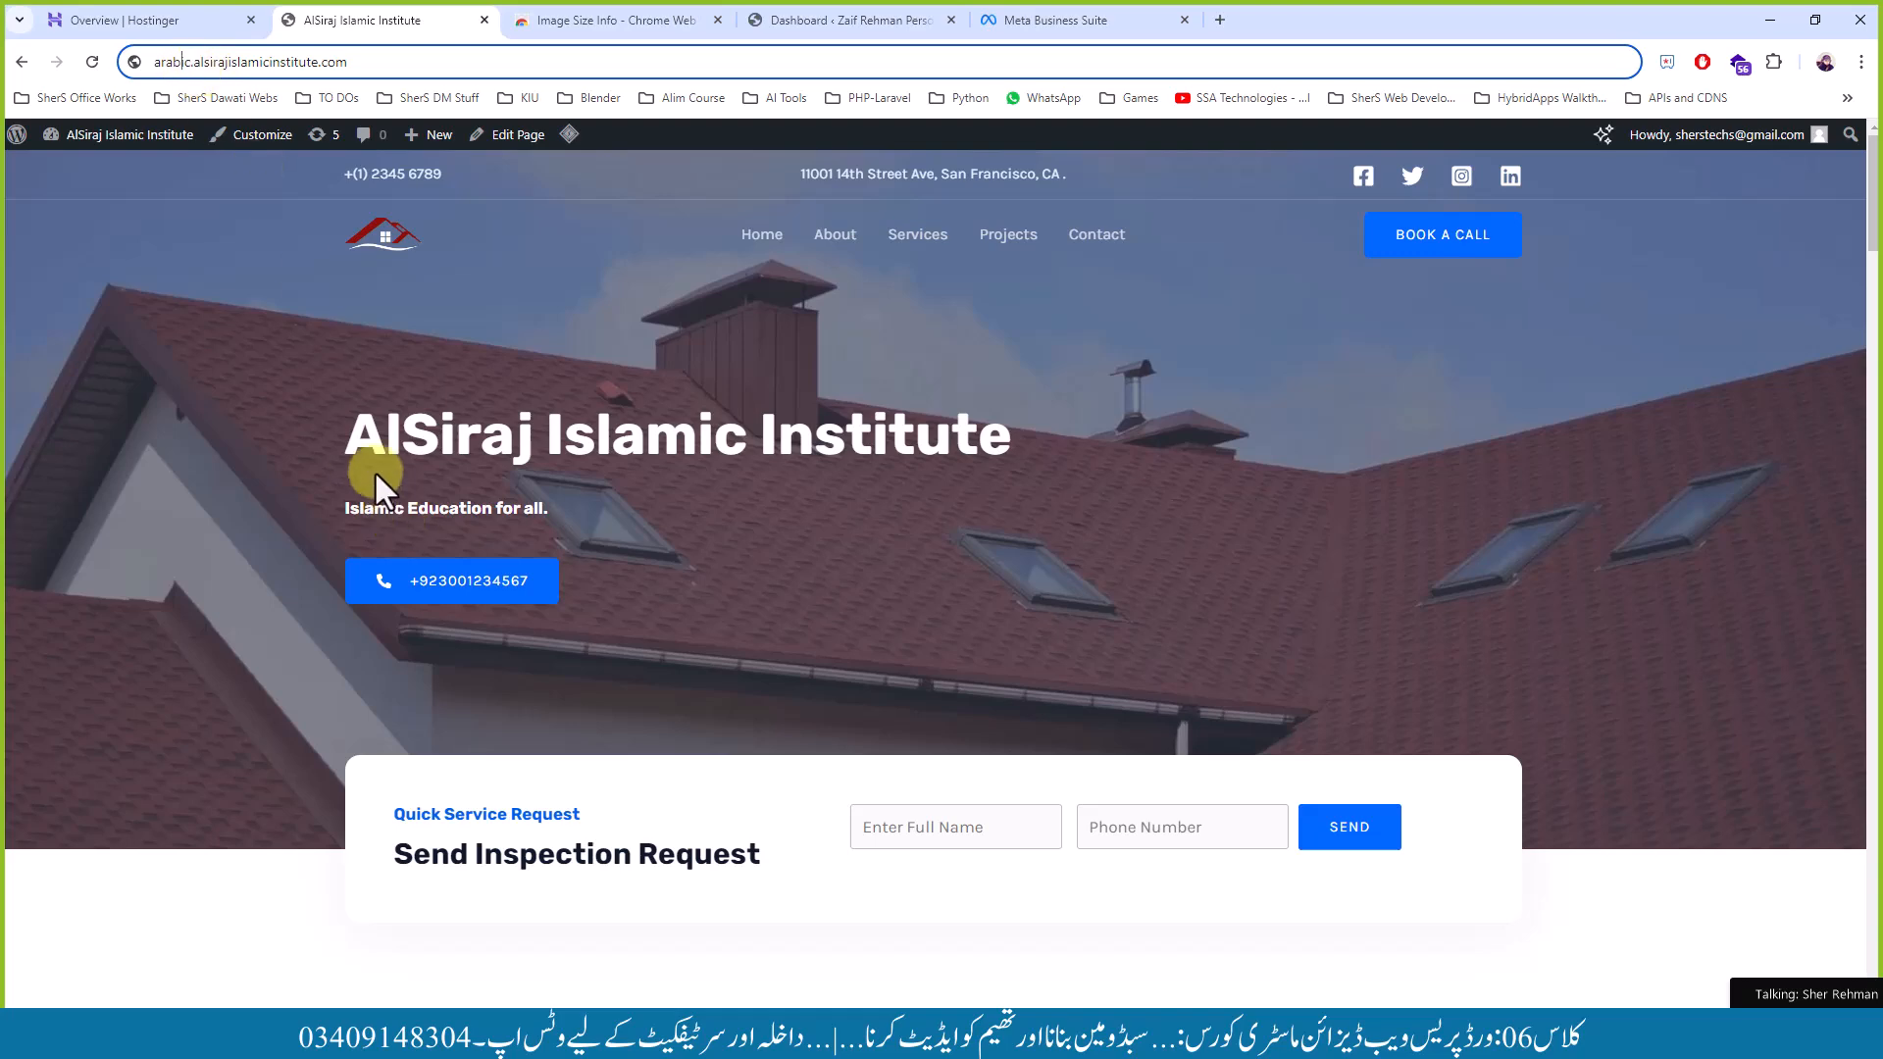
scroll(587, 527, "down", 12)
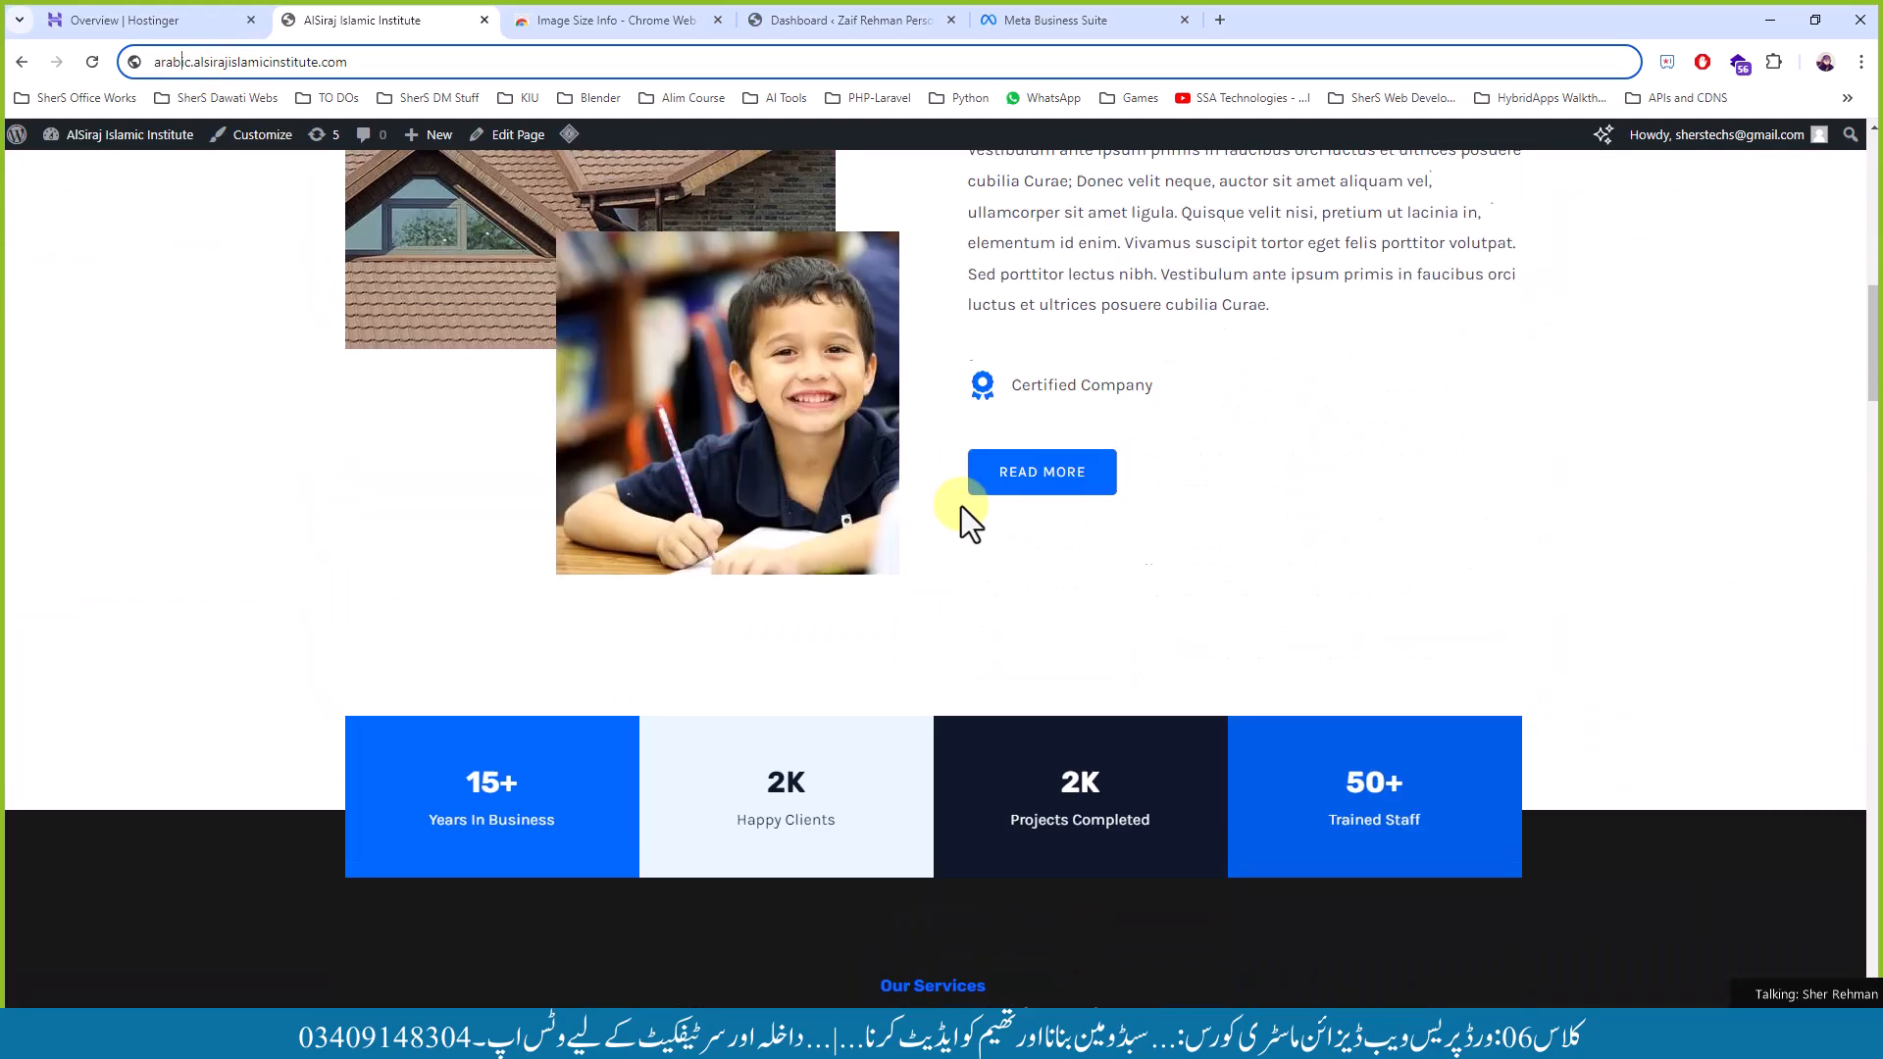
scroll(704, 692, "up", 4)
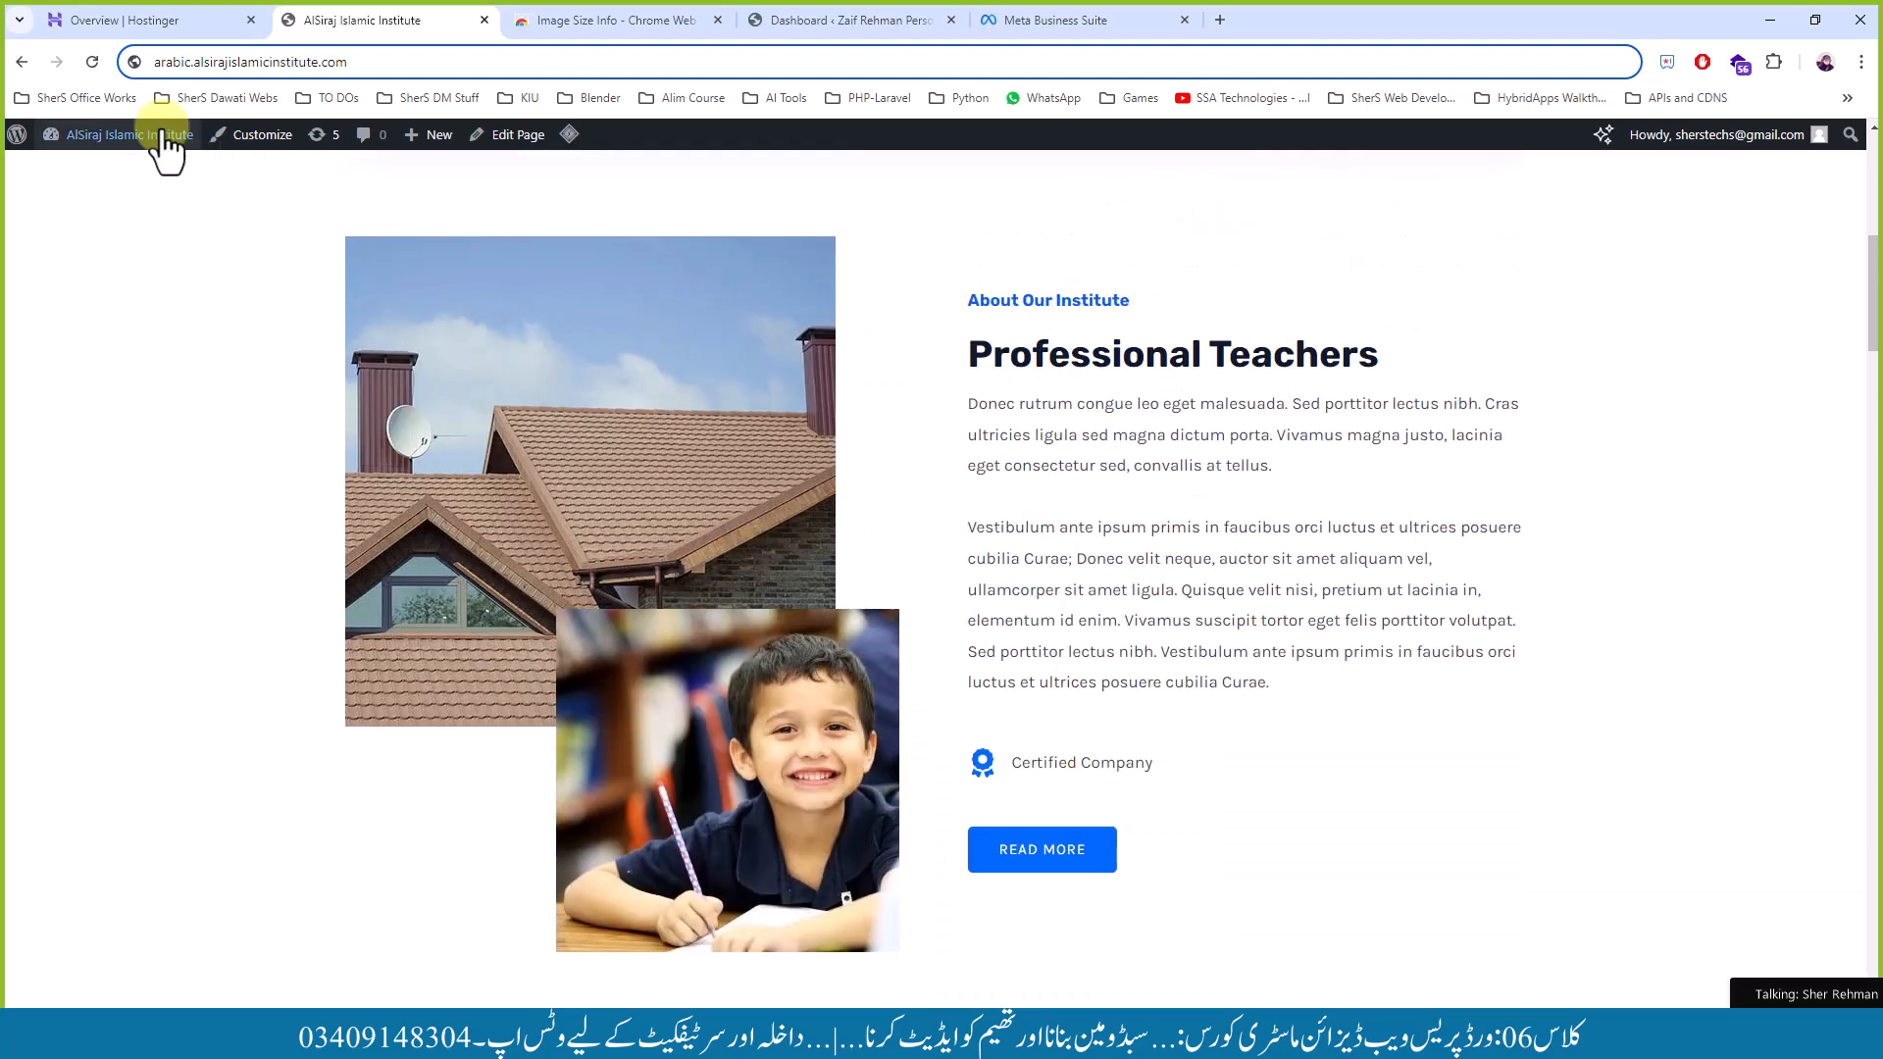
mouse_move(68, 157)
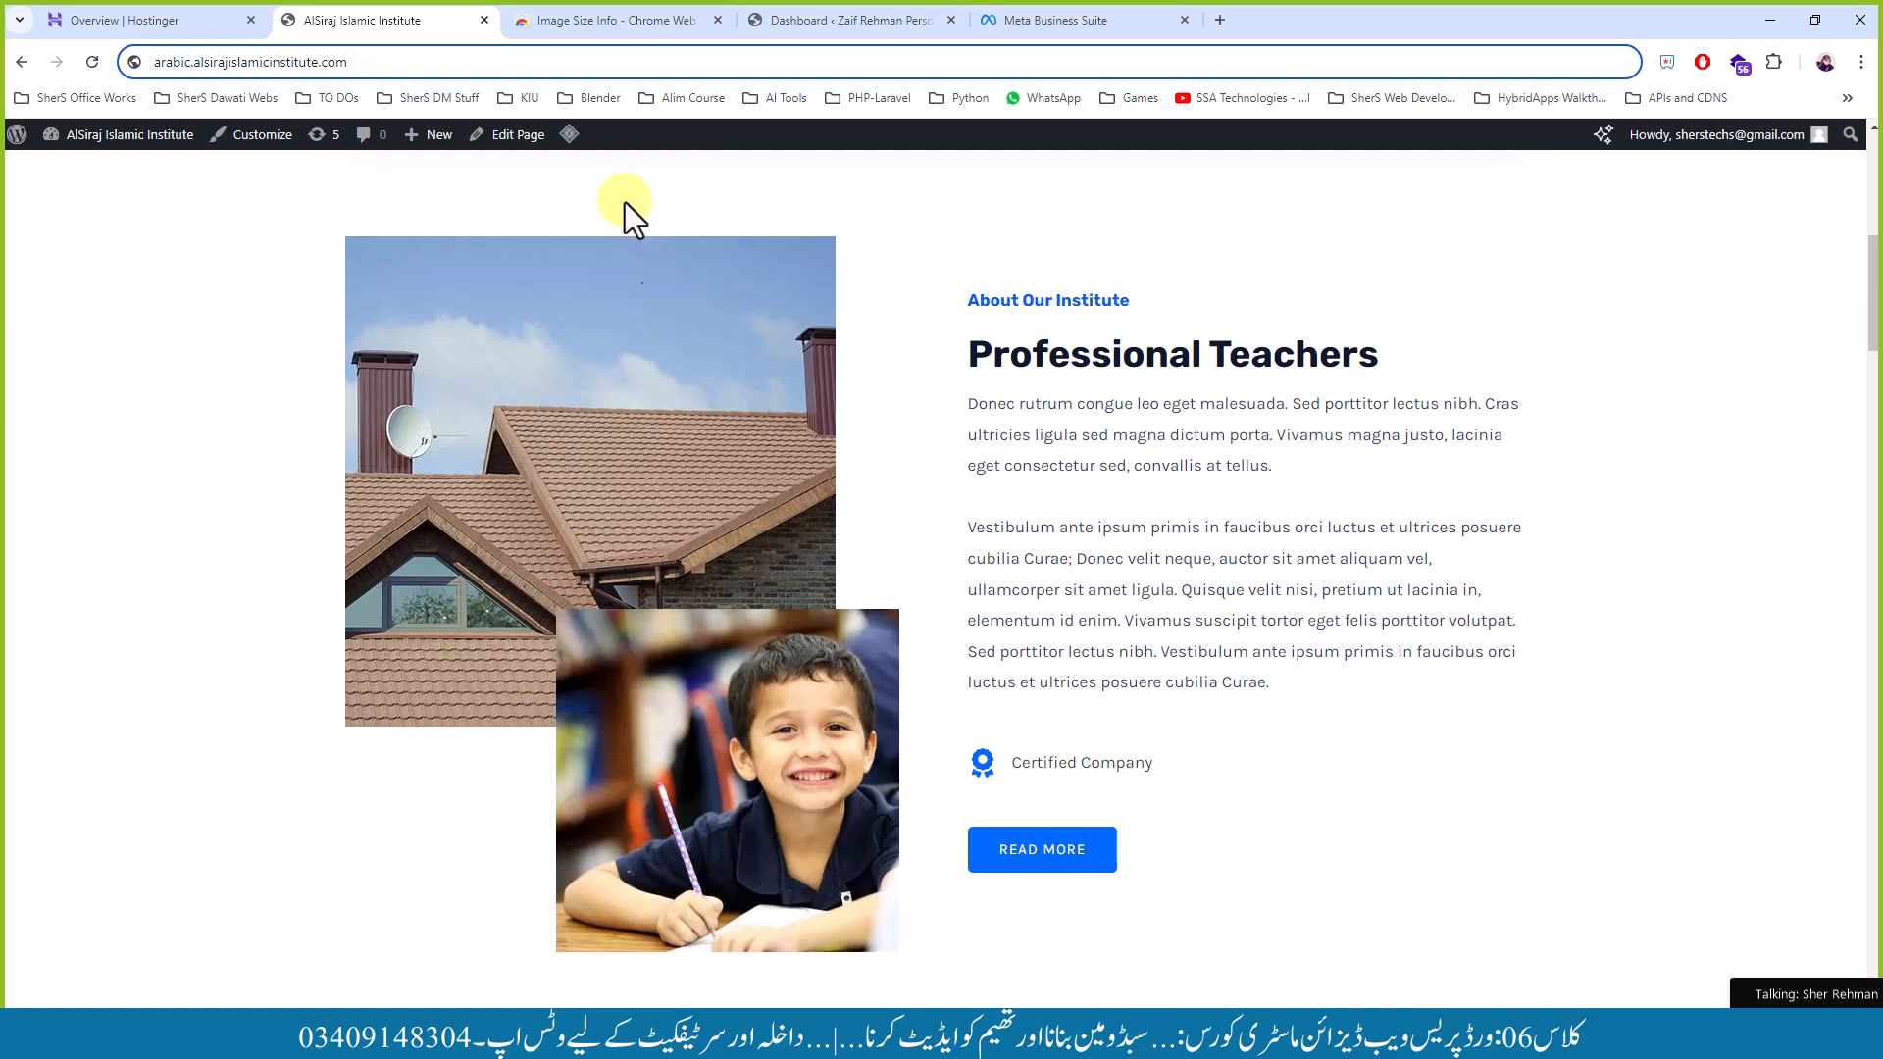
mouse_move(570, 137)
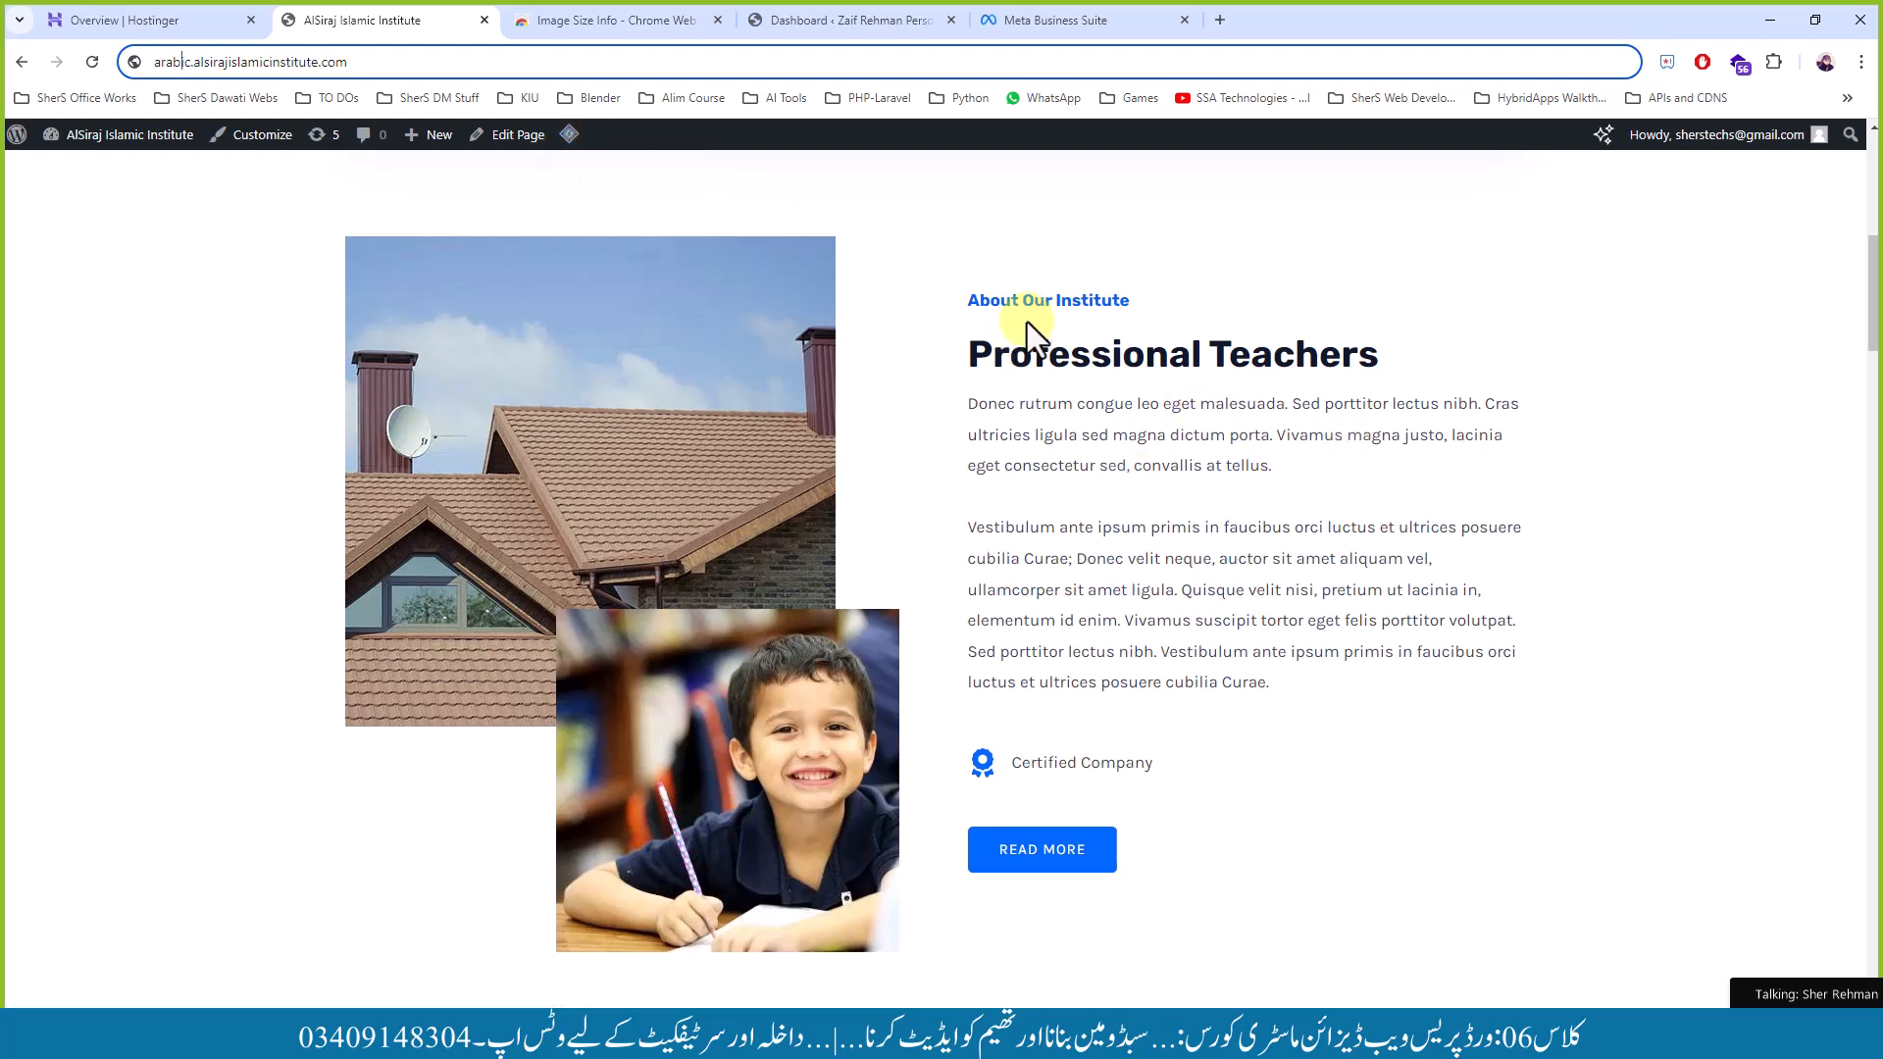
scroll(1051, 649, "up", 6)
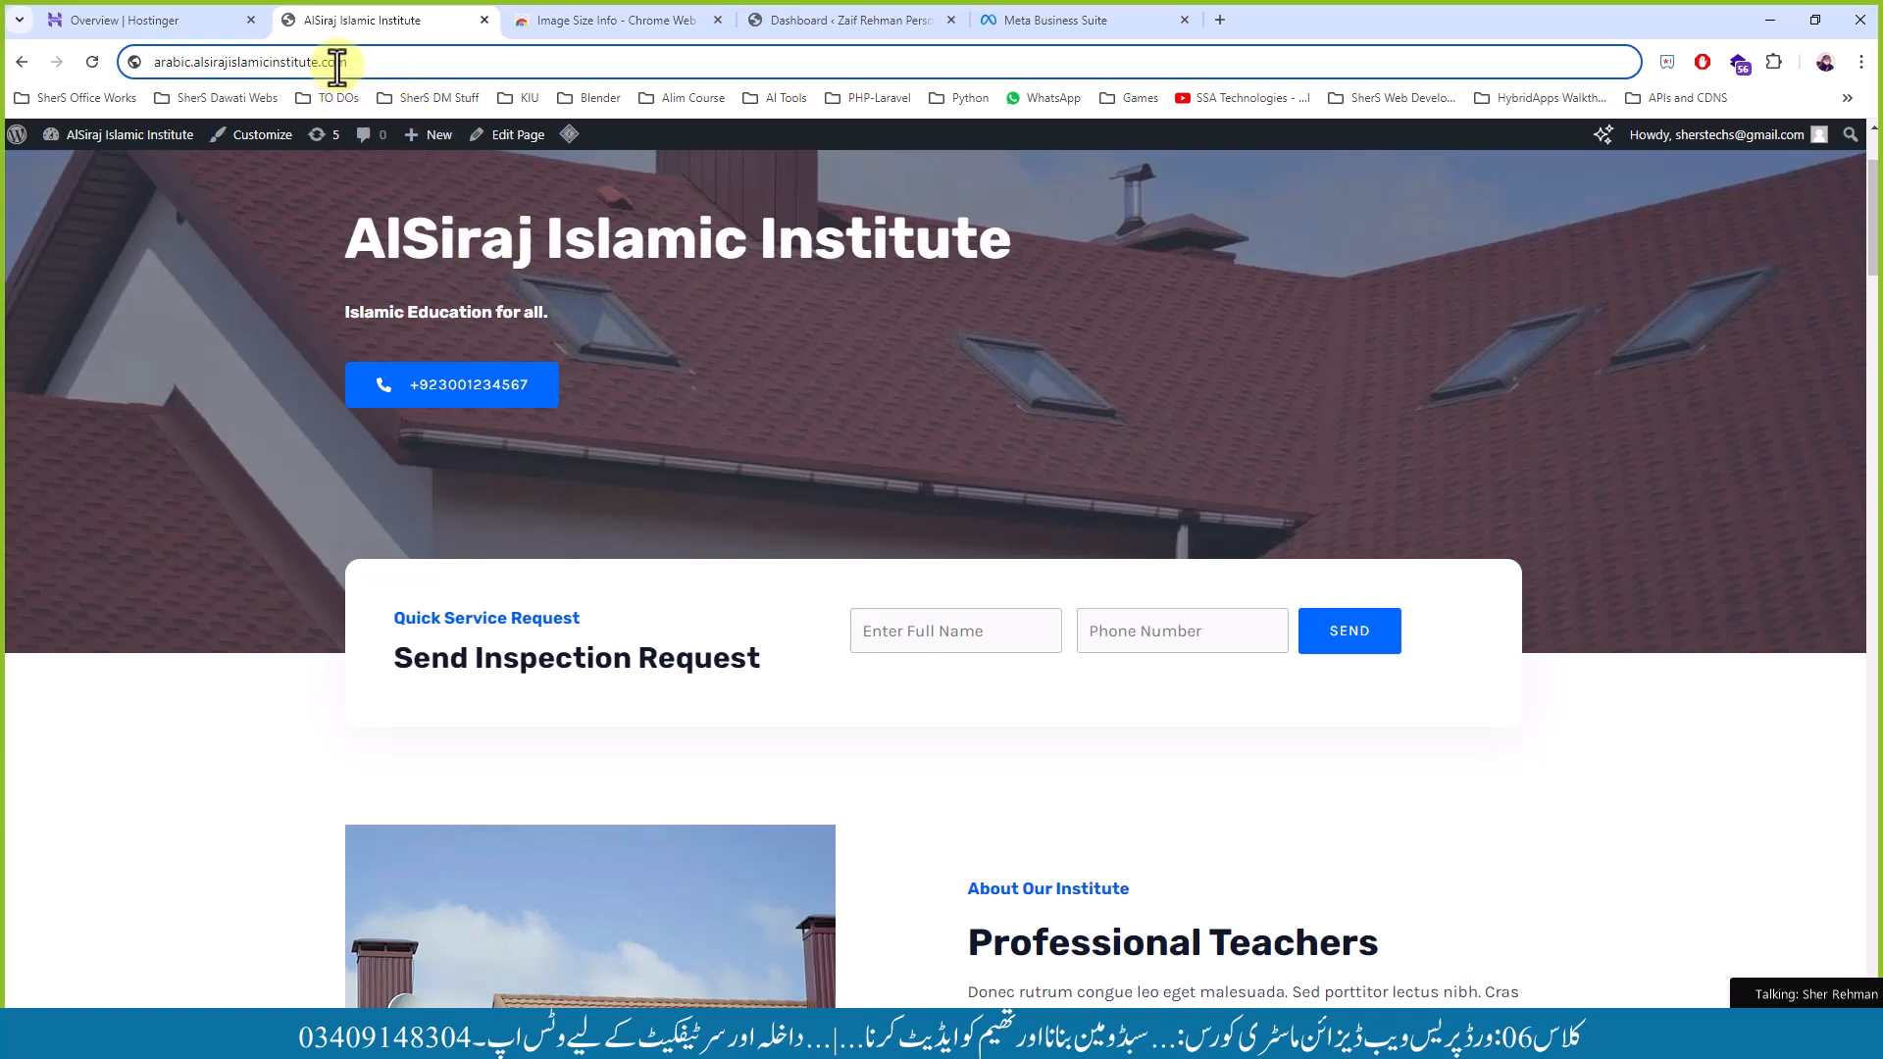
Clear the arabic address, glance at the hosting overview, and return to the blog's wp-admin Dashboard.
left_click(288, 62)
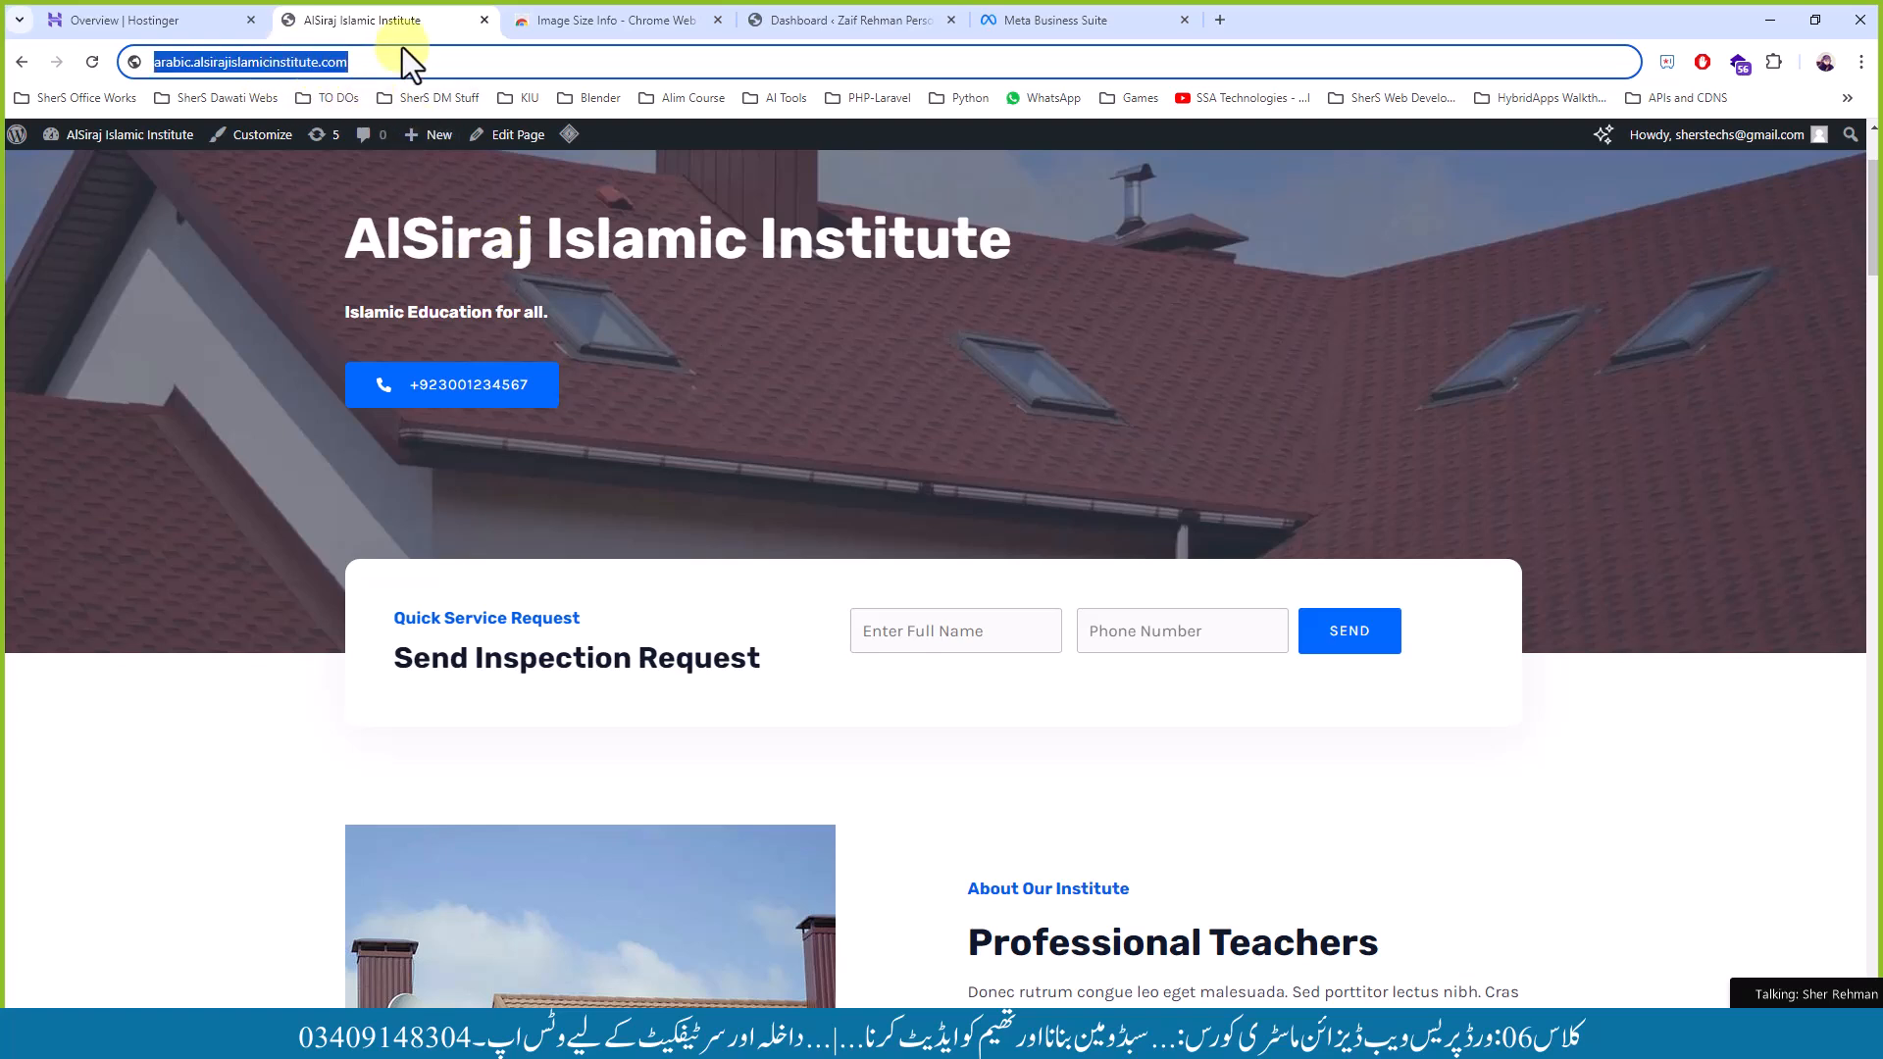
key("BackSpace")
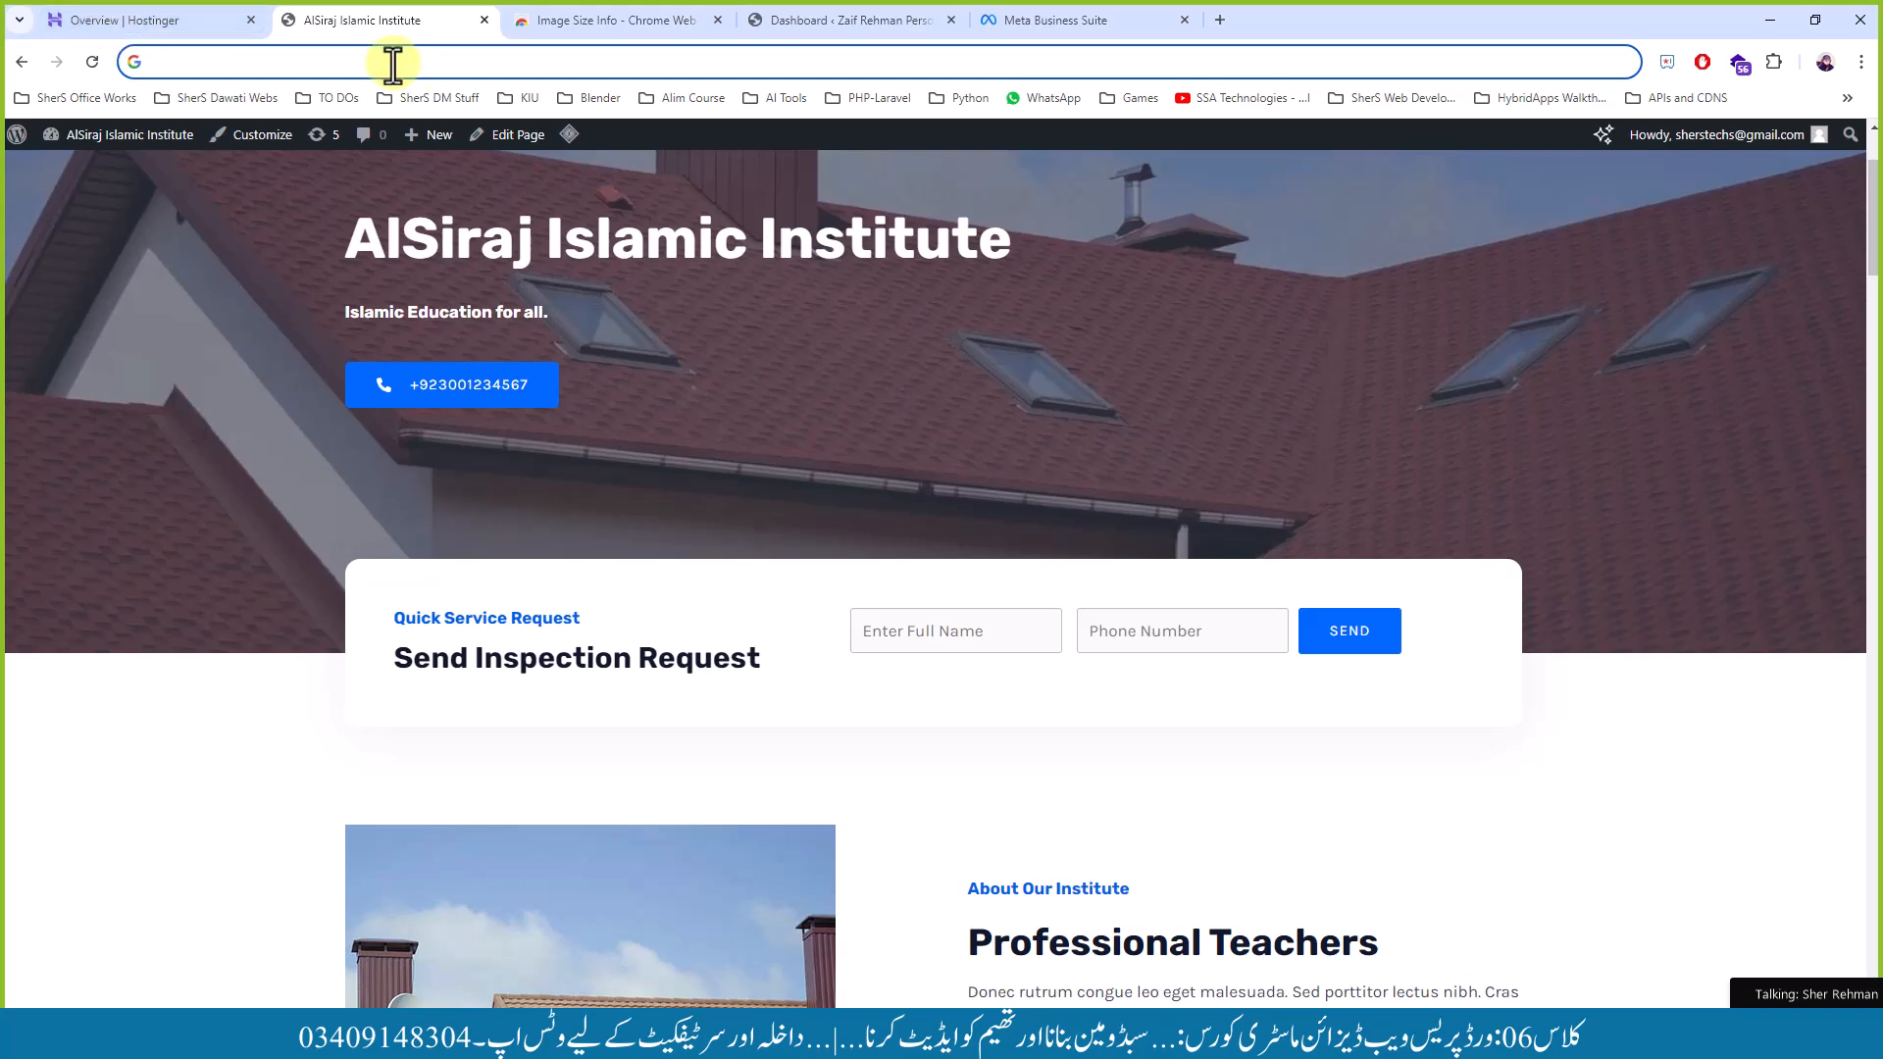
left_click(143, 24)
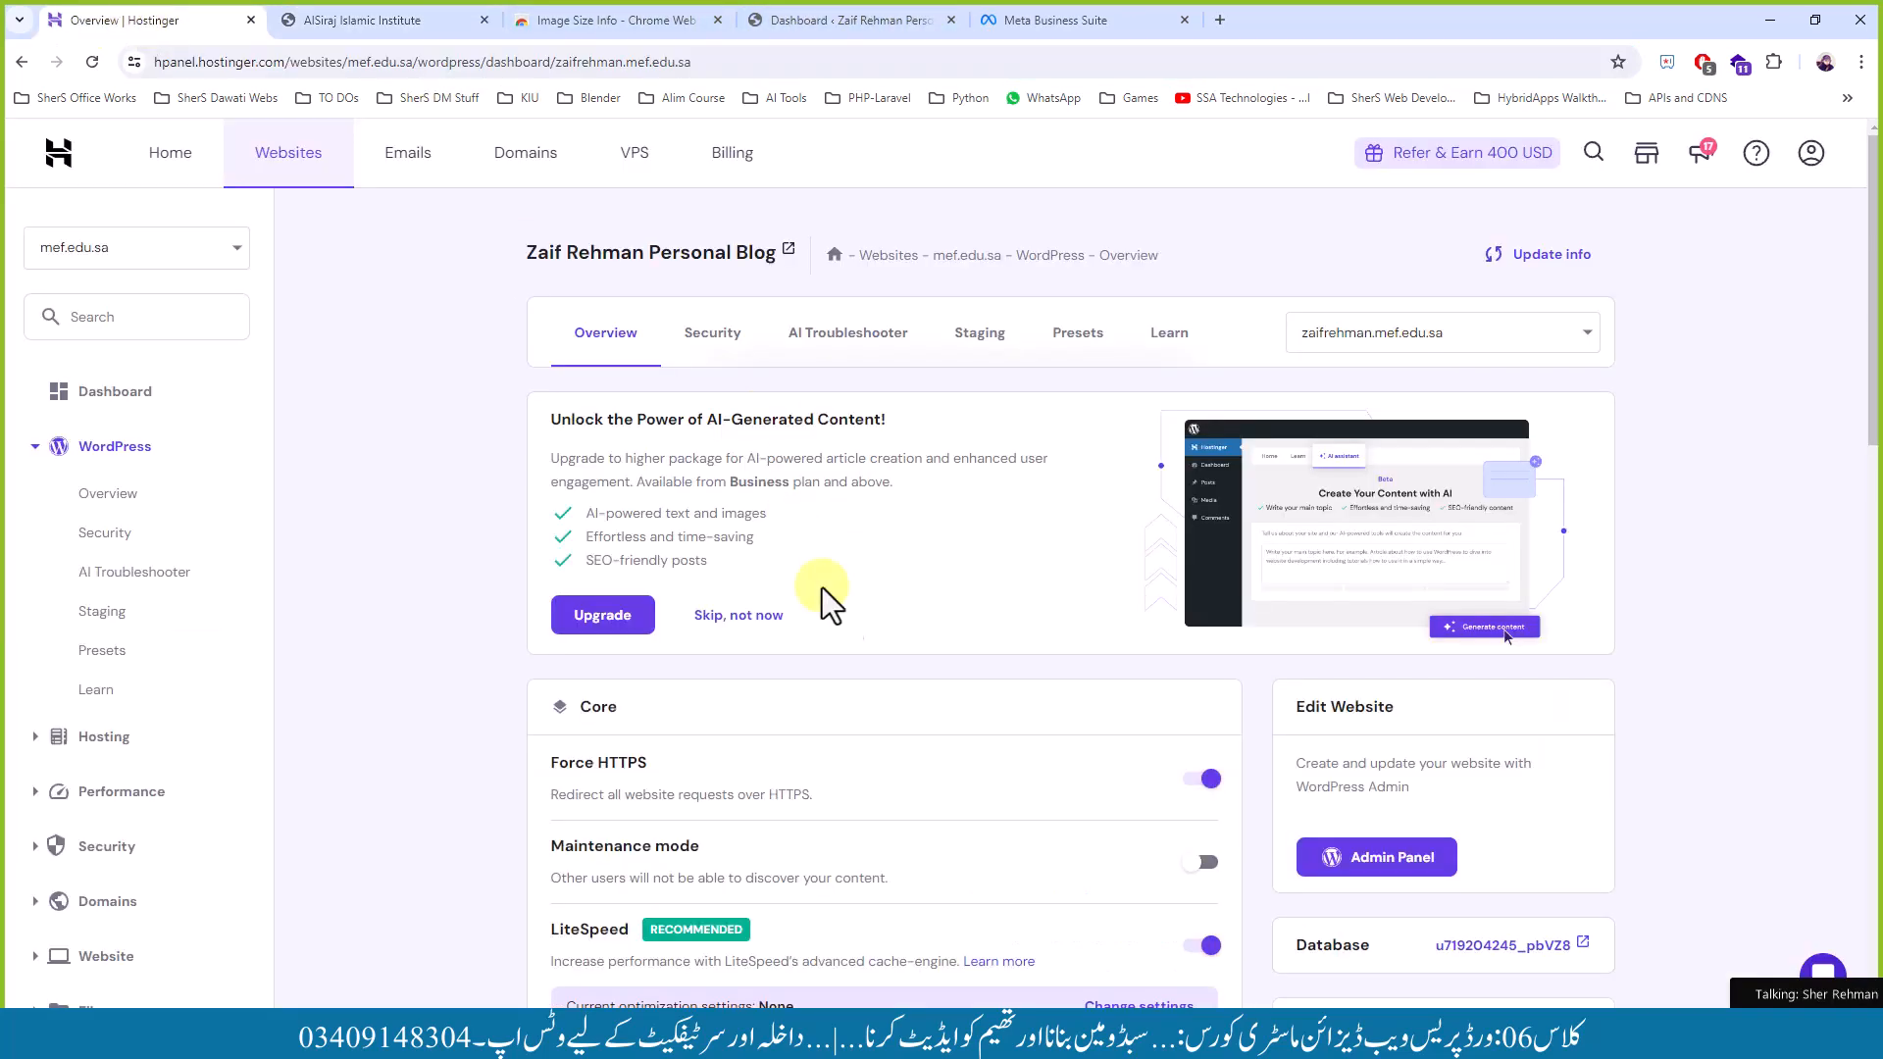
scroll(609, 618, "down", 2)
scroll(599, 573, "up", 1)
scroll(600, 574, "up", 1)
left_click(859, 21)
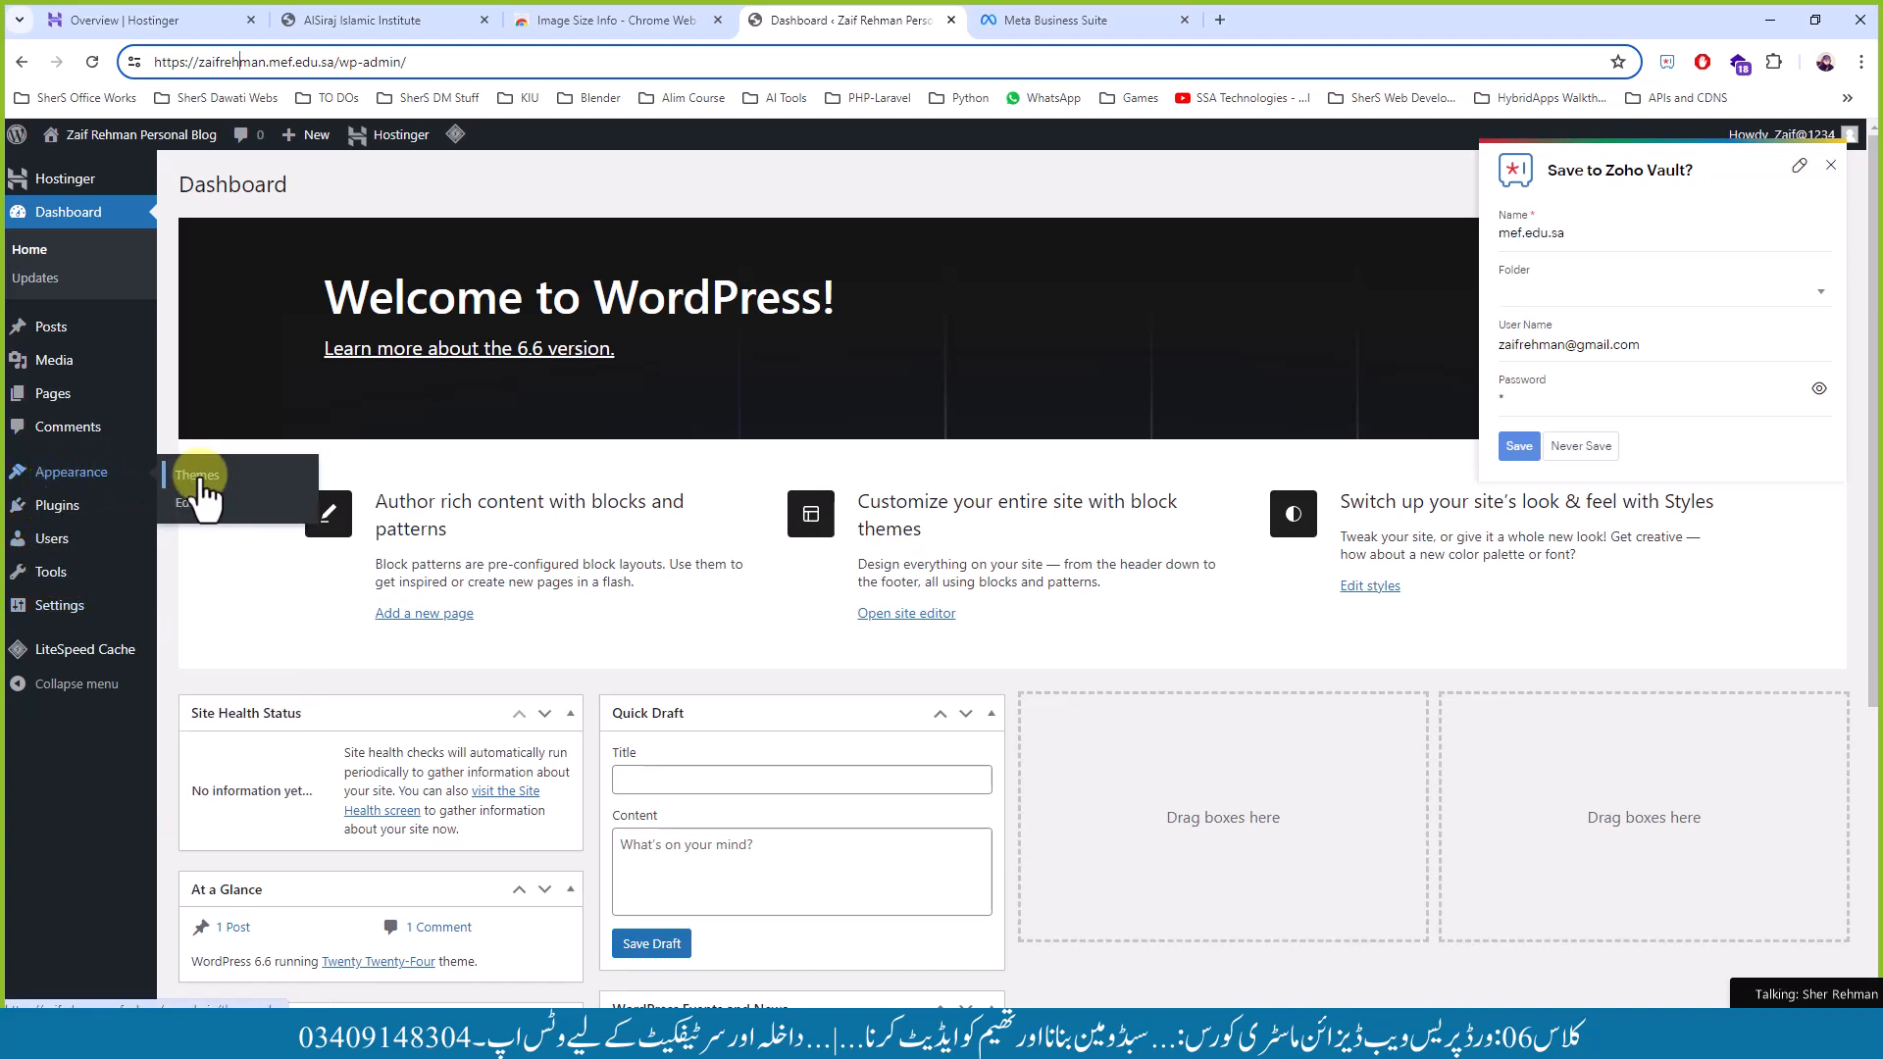
Install the Blocksy theme from Add New Theme and activate it, replacing Twenty Twenty-Four.
left_click(200, 479)
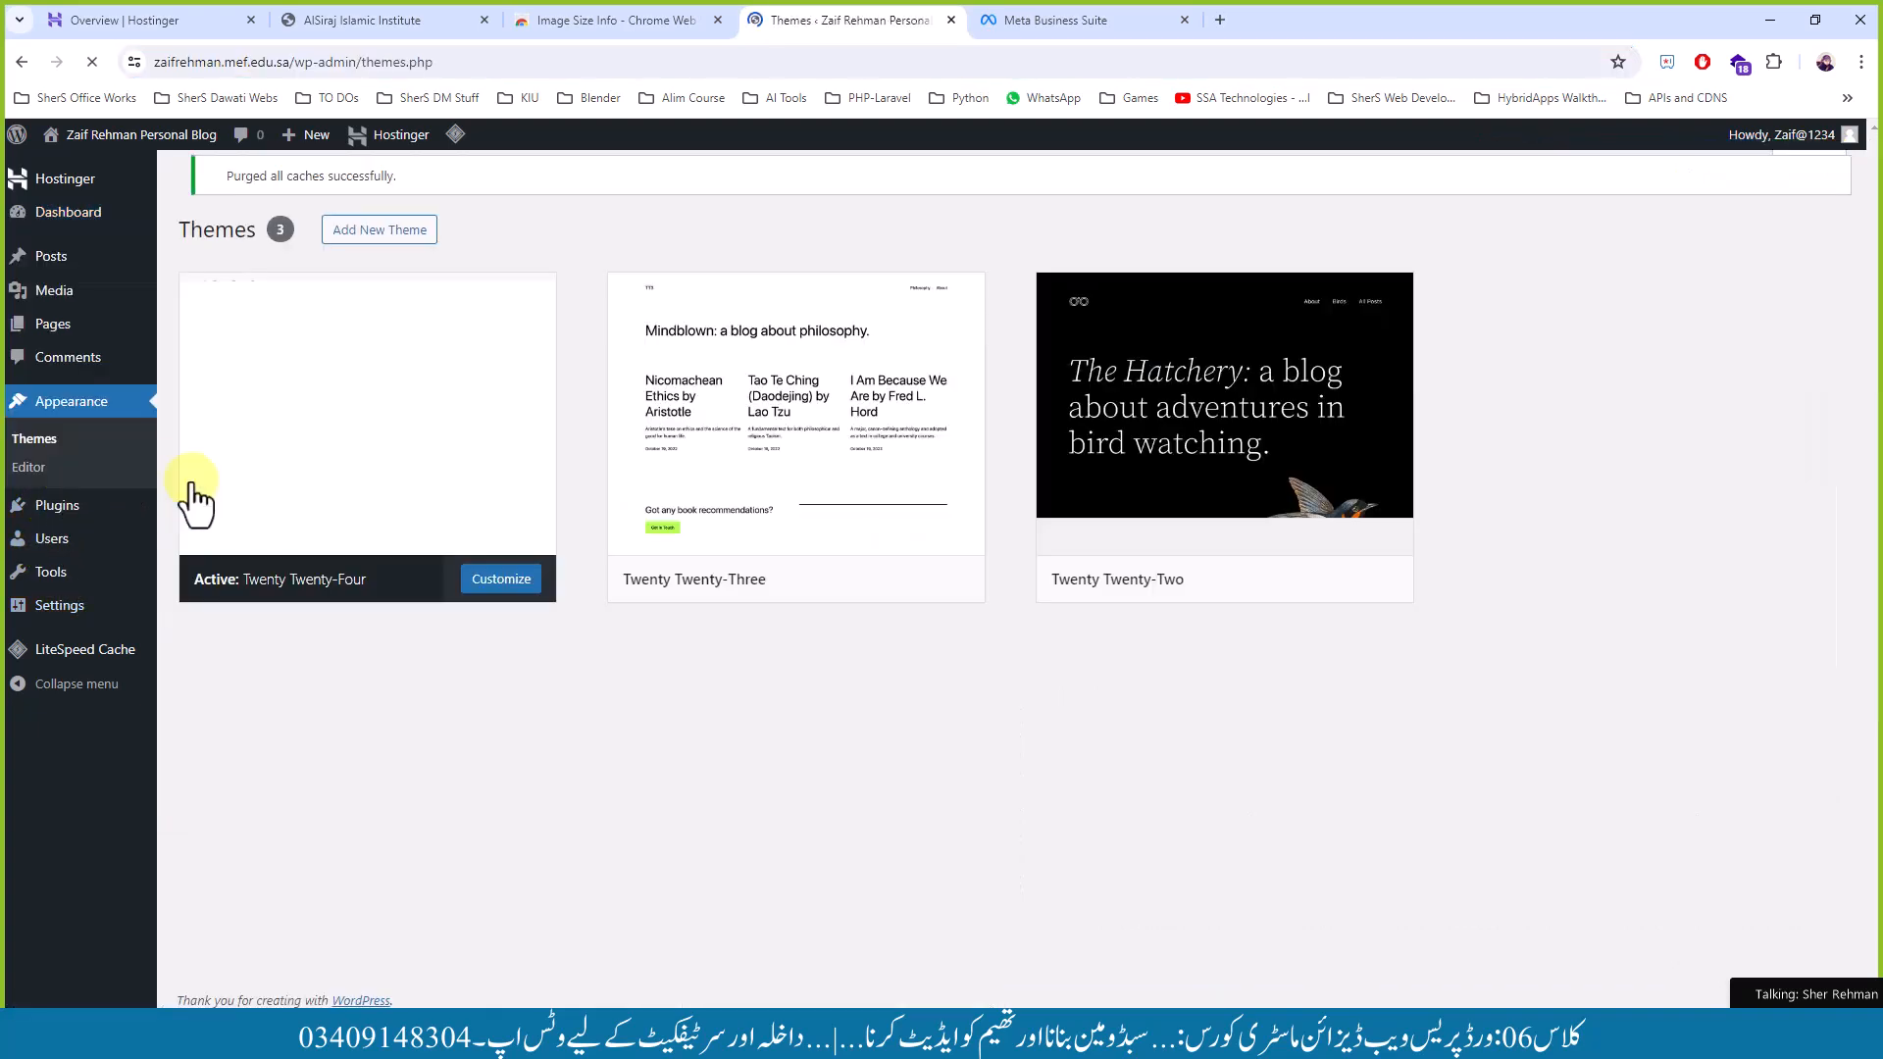
left_click(369, 192)
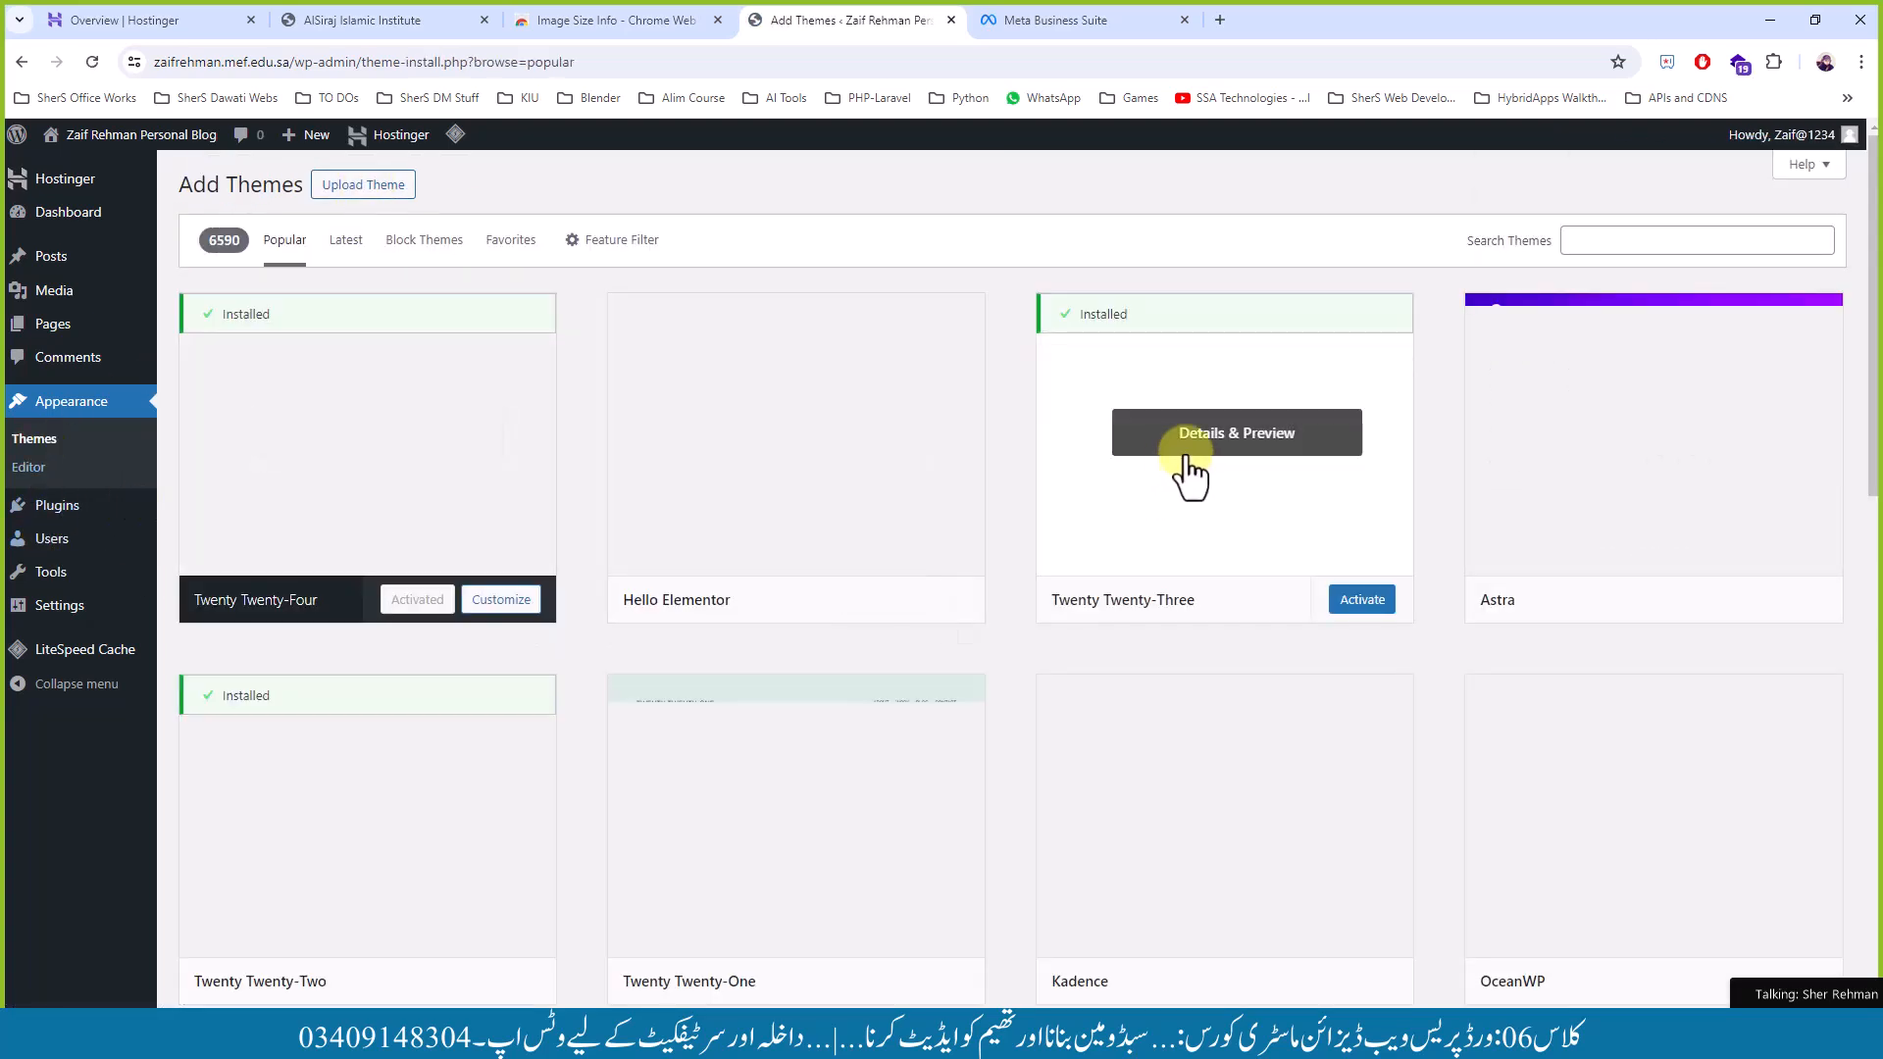
left_click(1860, 165)
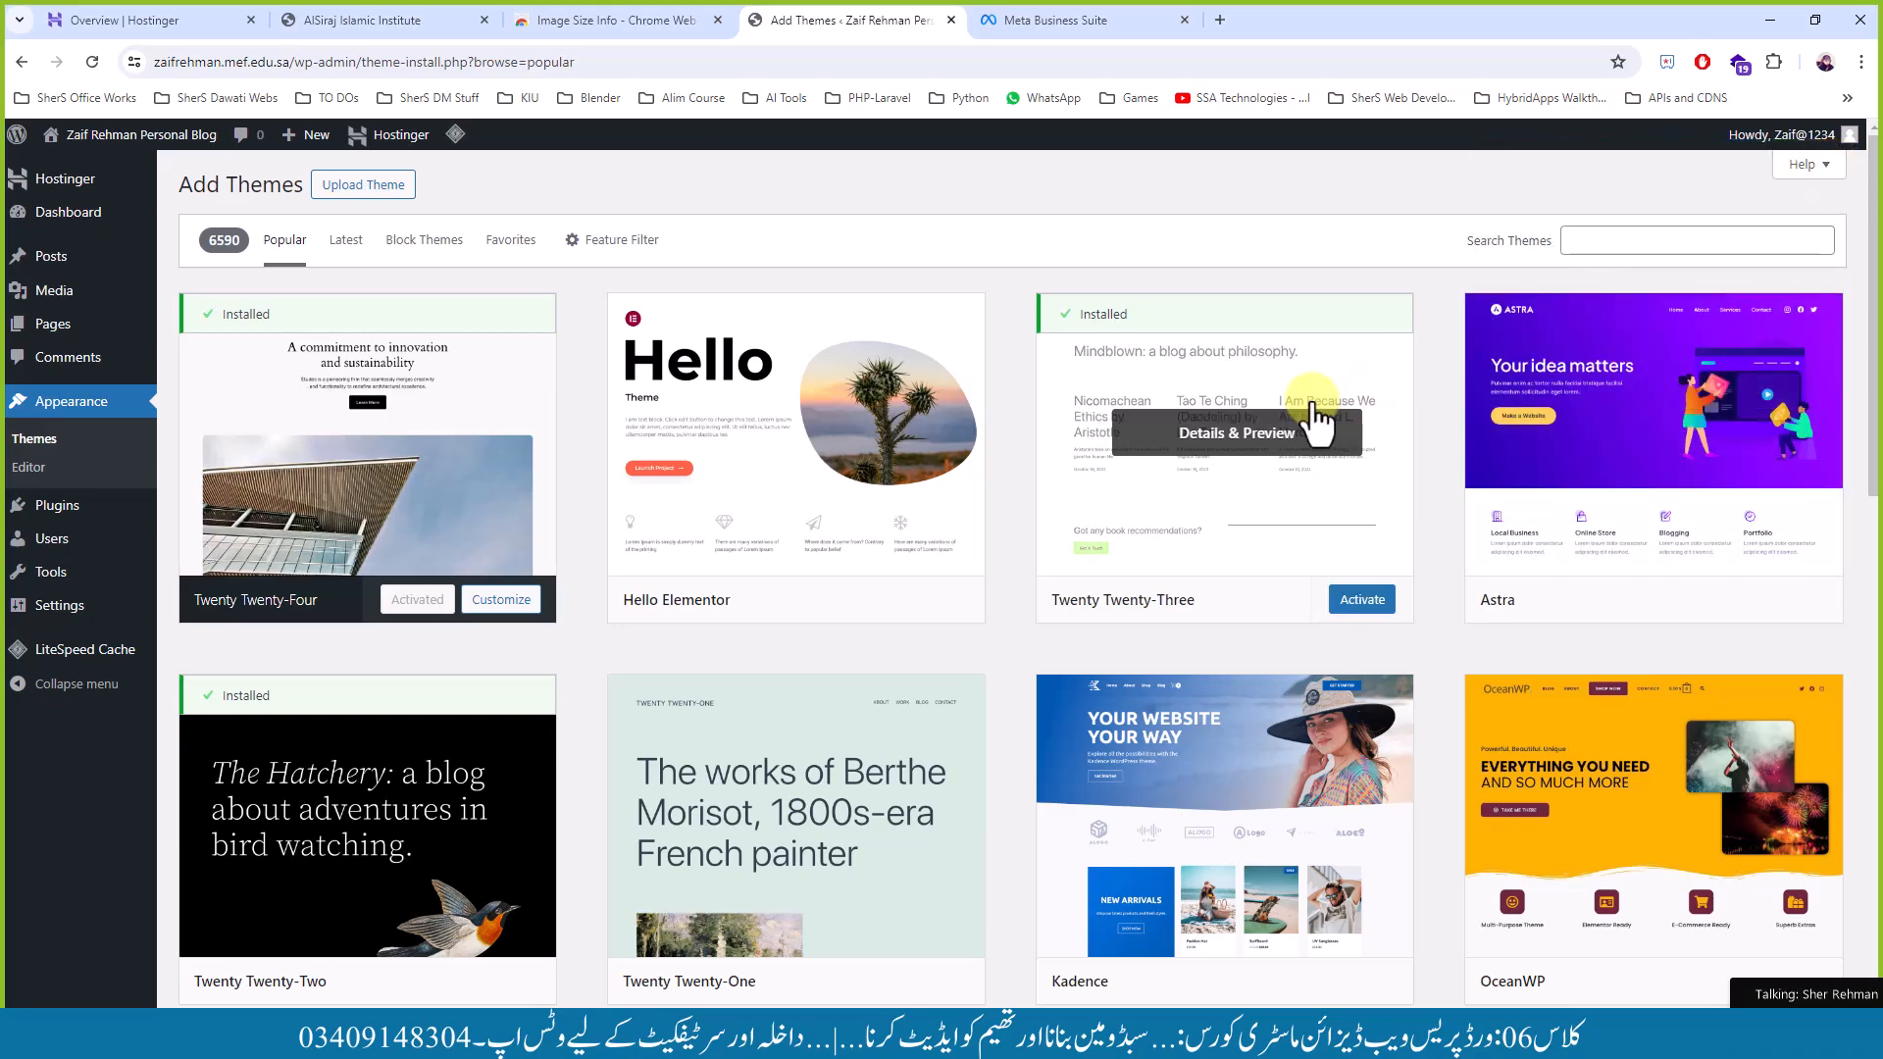
scroll(1513, 324, "down", 2)
scroll(1543, 370, "down", 5)
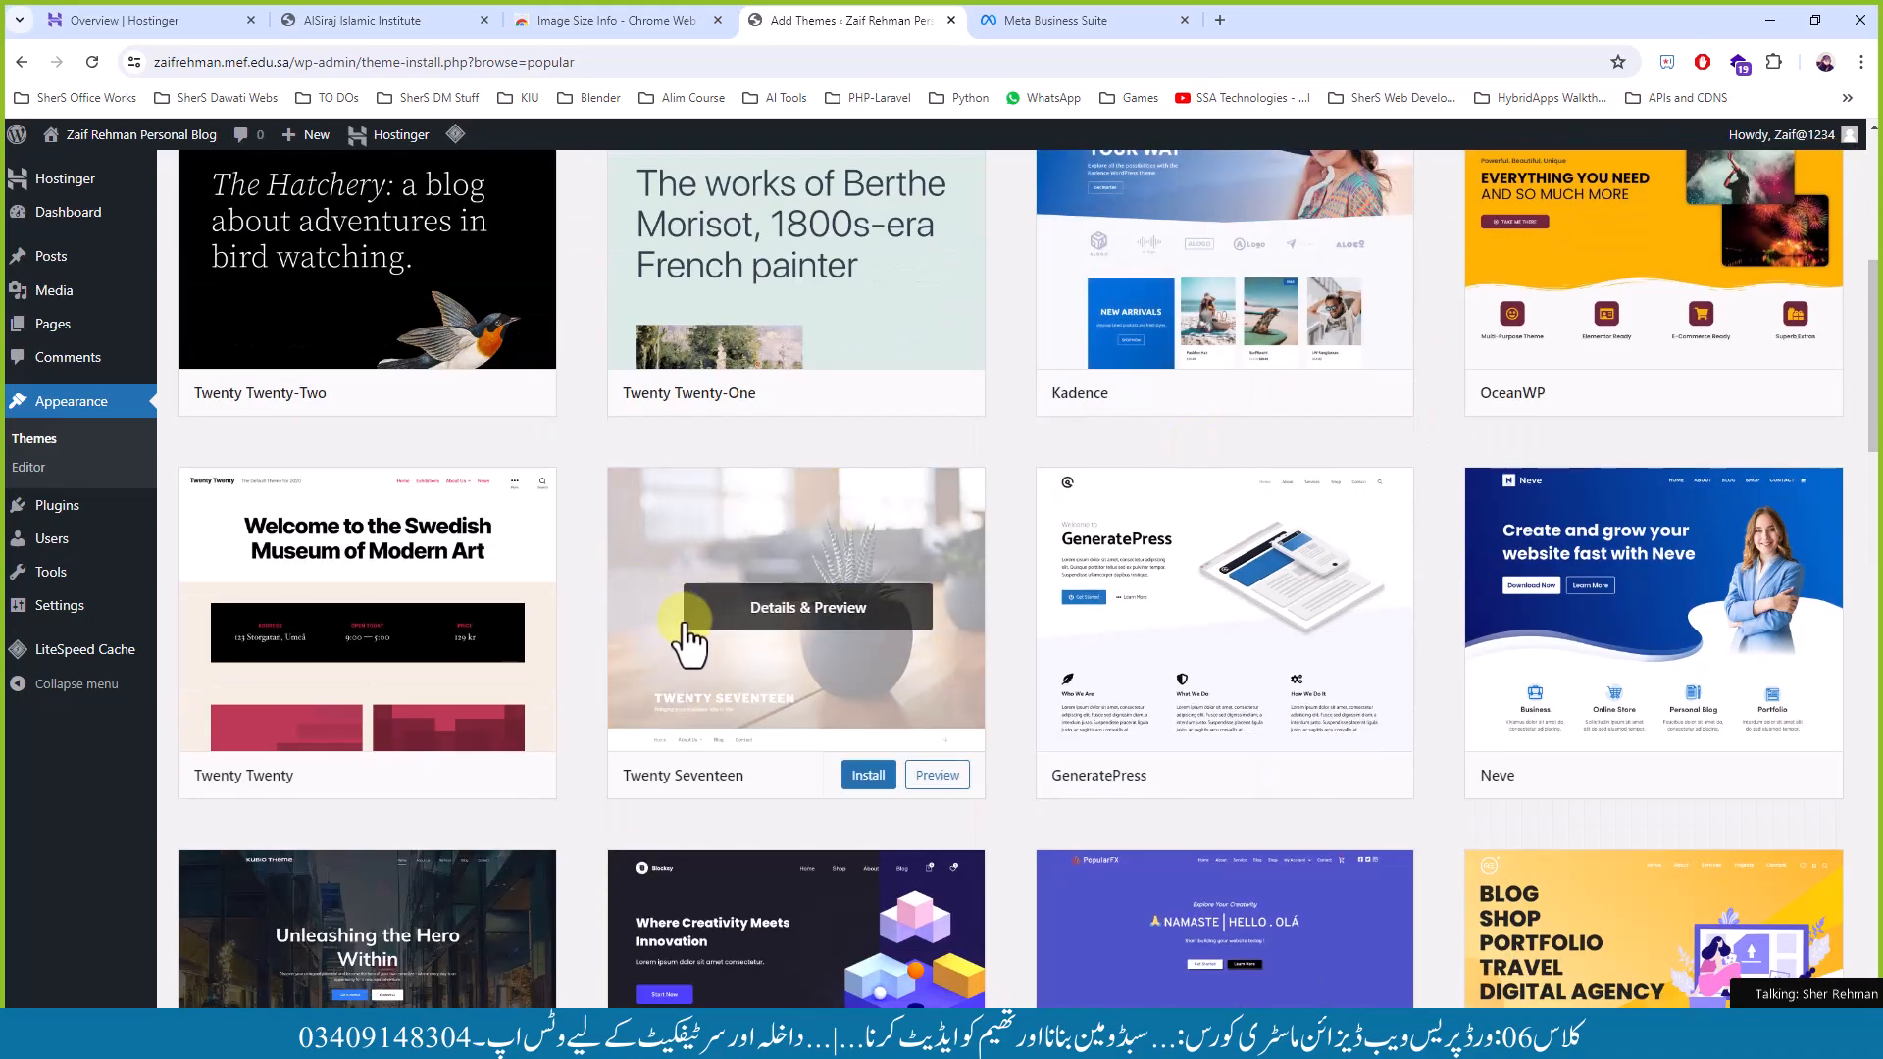
scroll(784, 608, "down", 1)
scroll(907, 579, "down", 4)
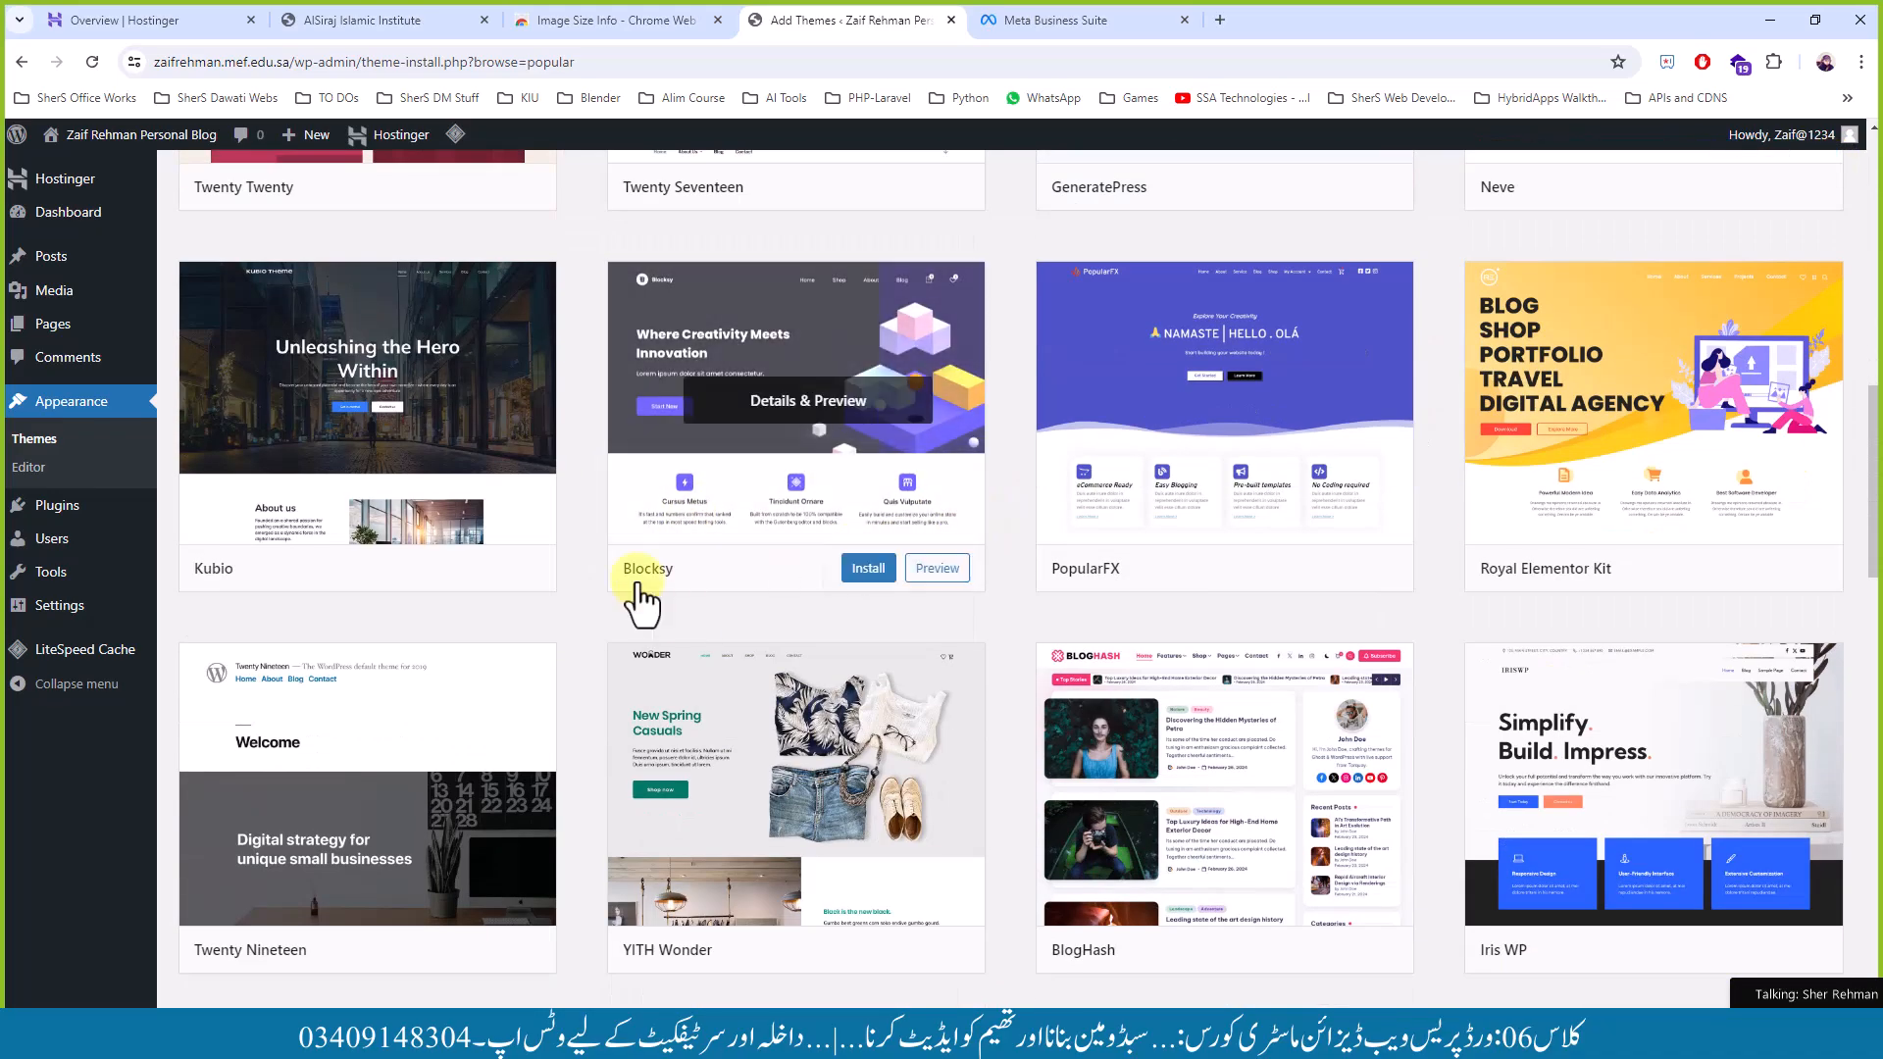
left_click(868, 572)
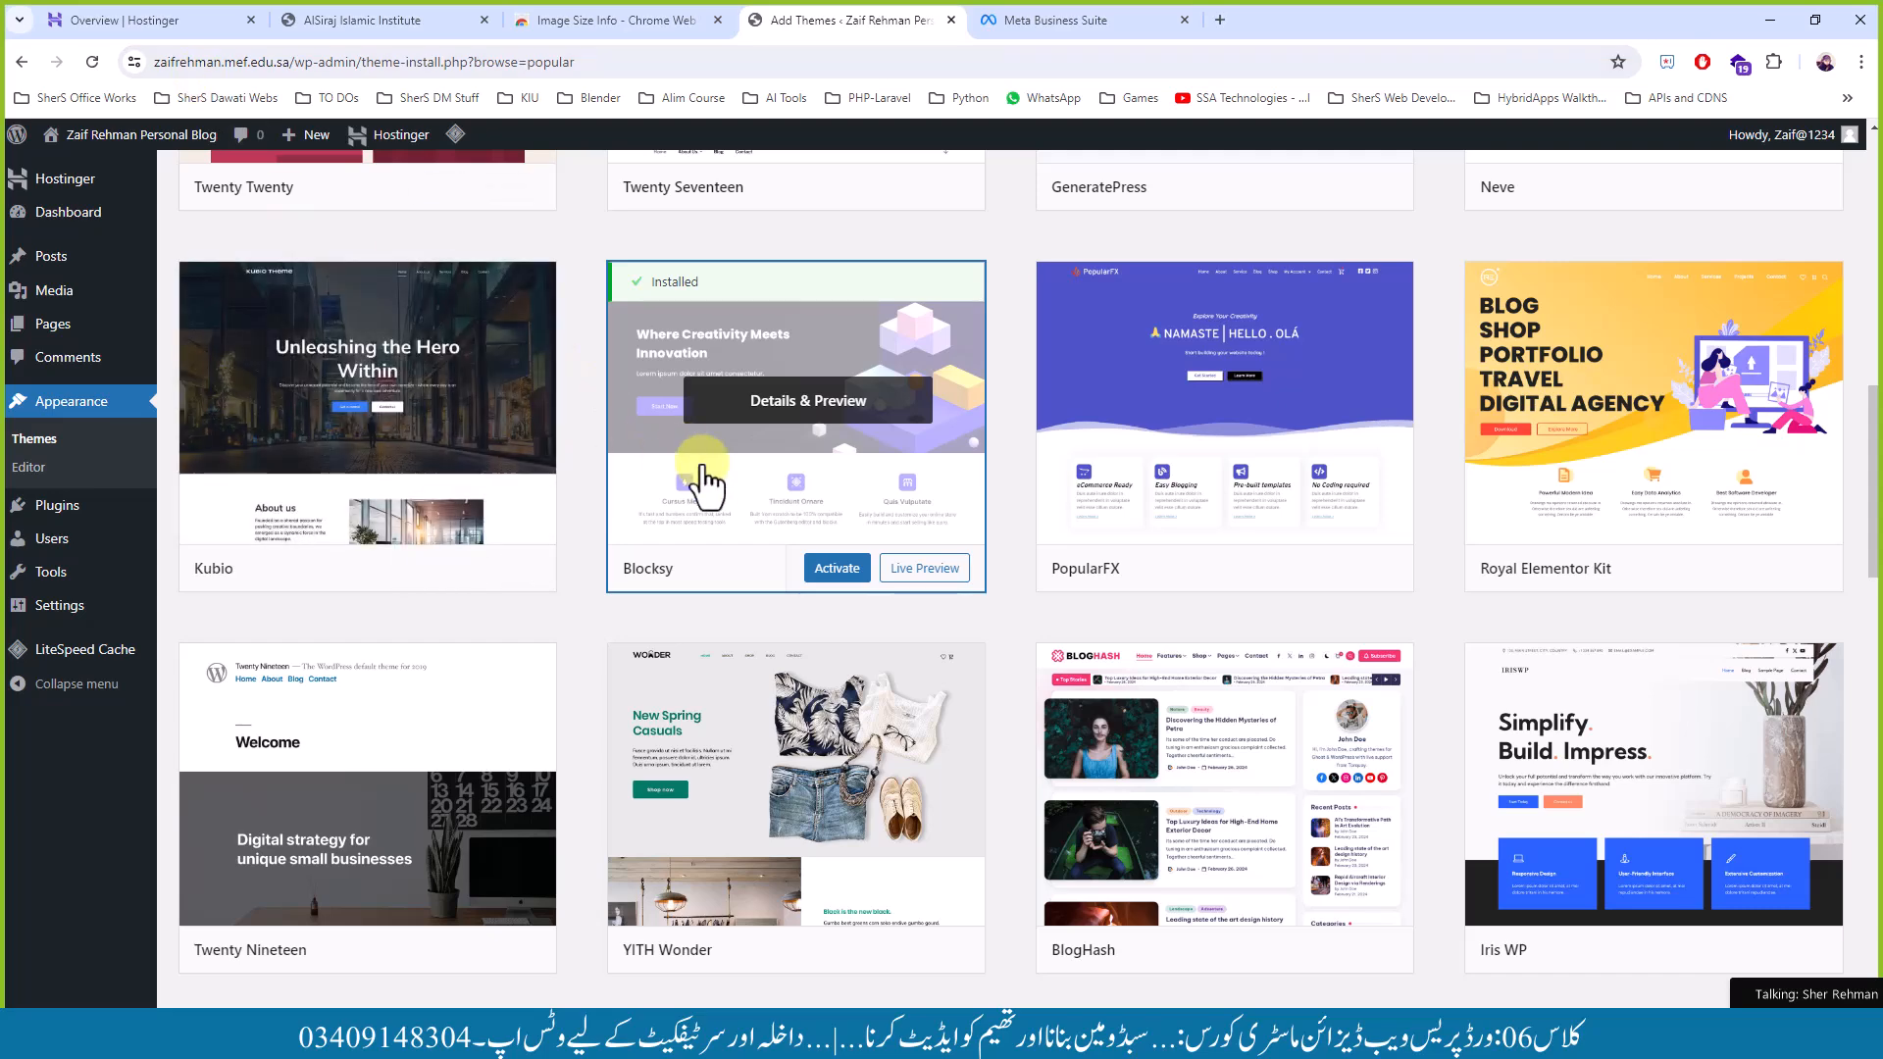
left_click(830, 579)
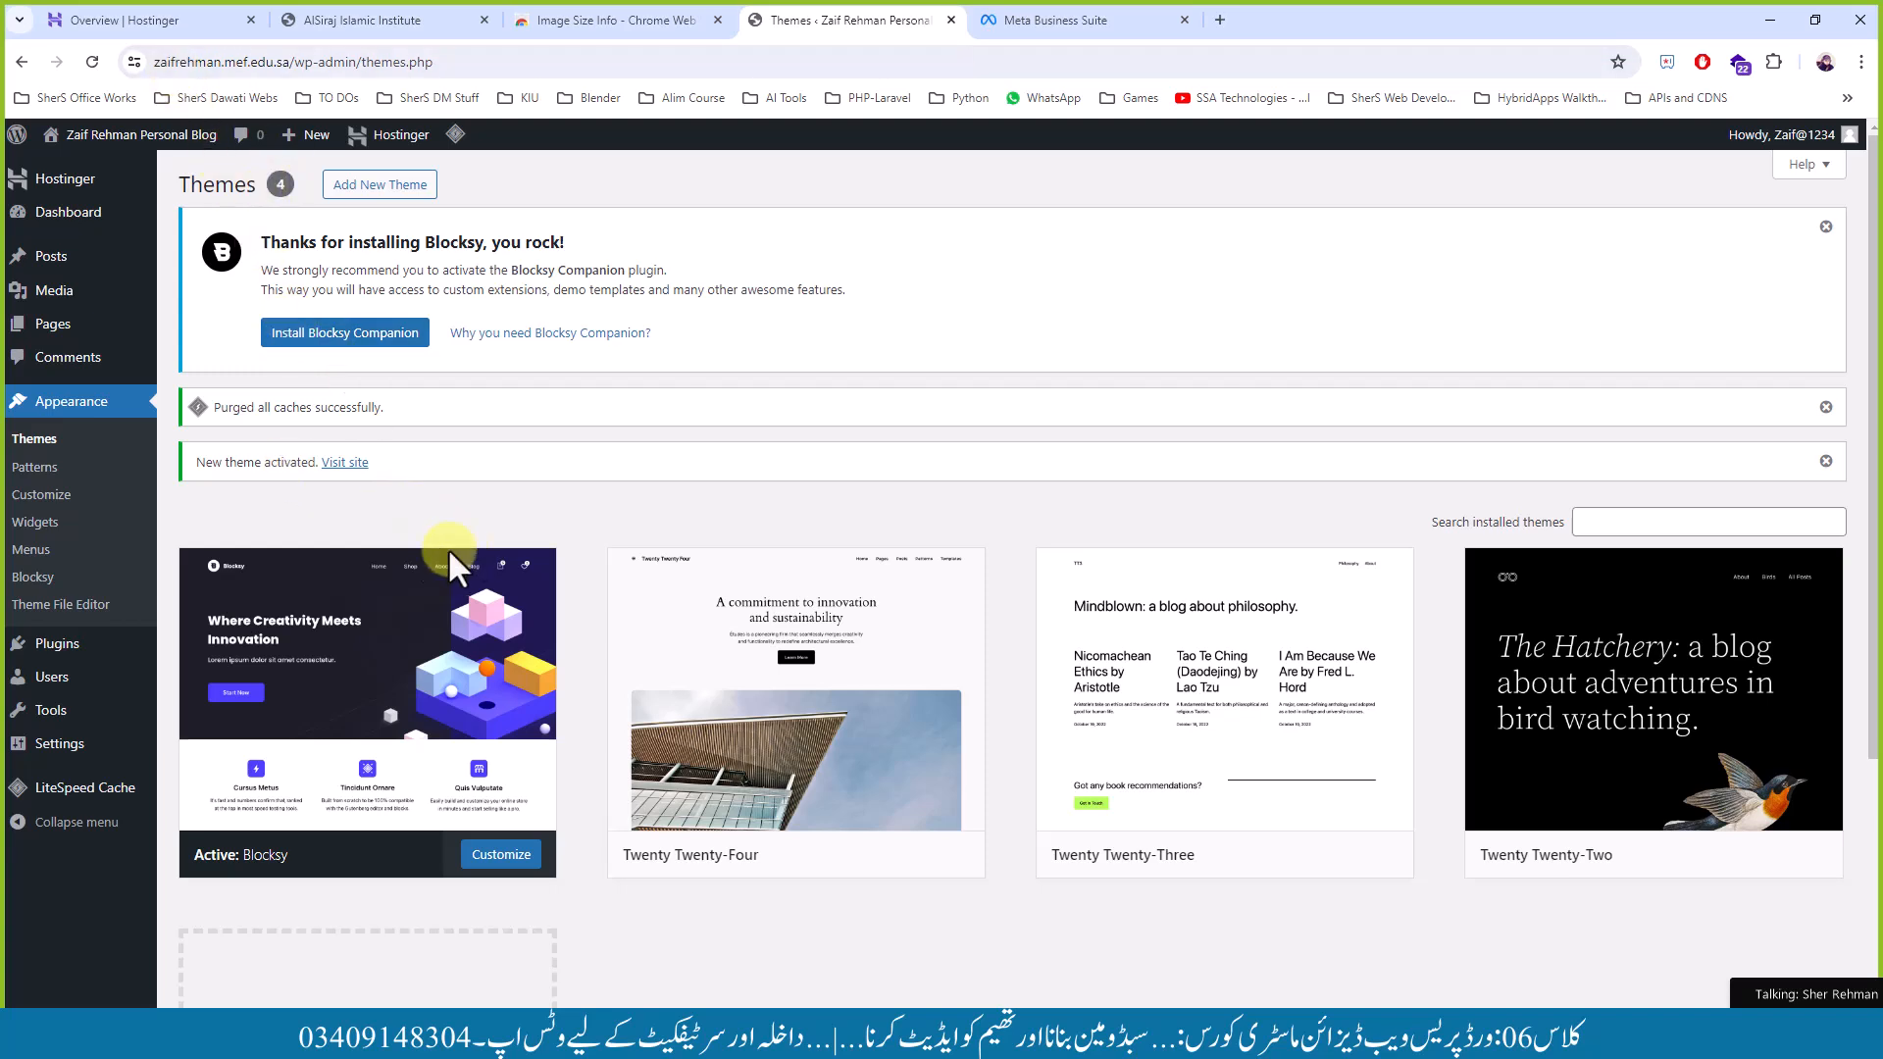
Browse Blocksy's Useful Plugins and Changelog tabs, then return to its Customizer Shortcuts home.
mouse_move(432, 557)
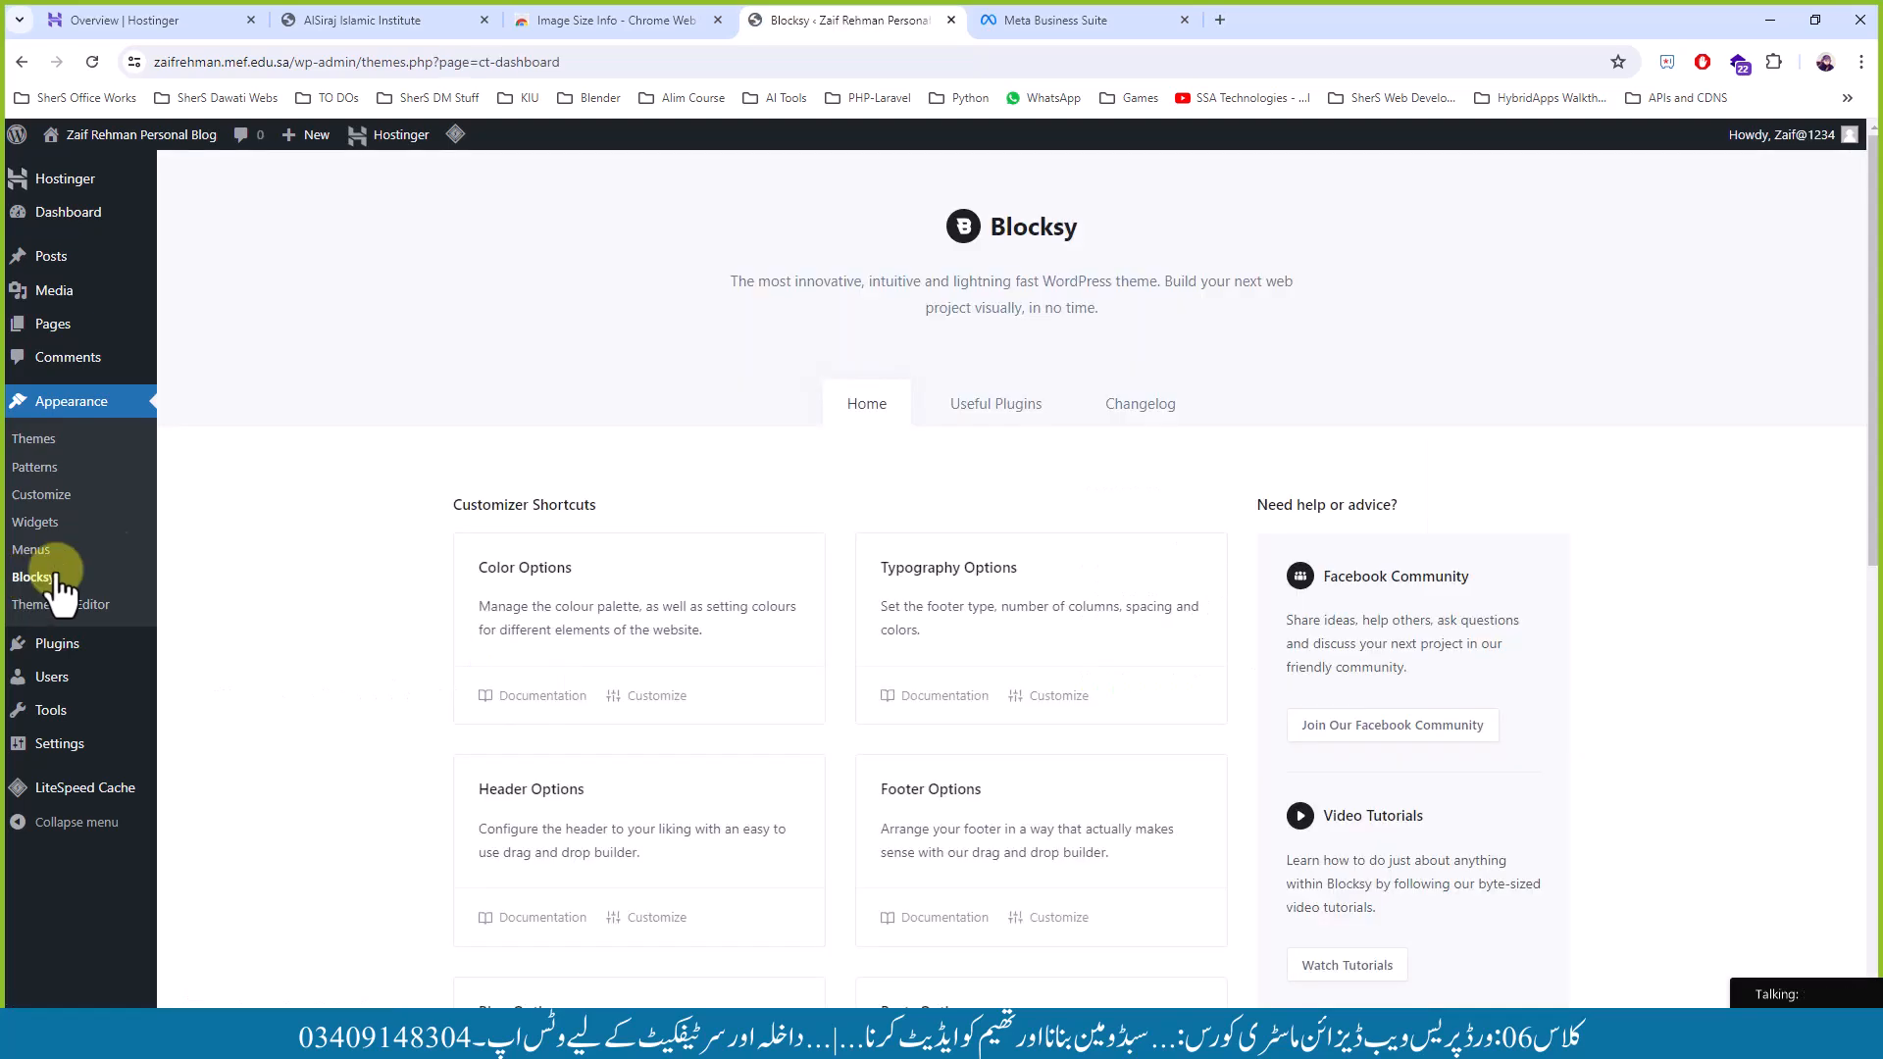
scroll(868, 439, "down", 2)
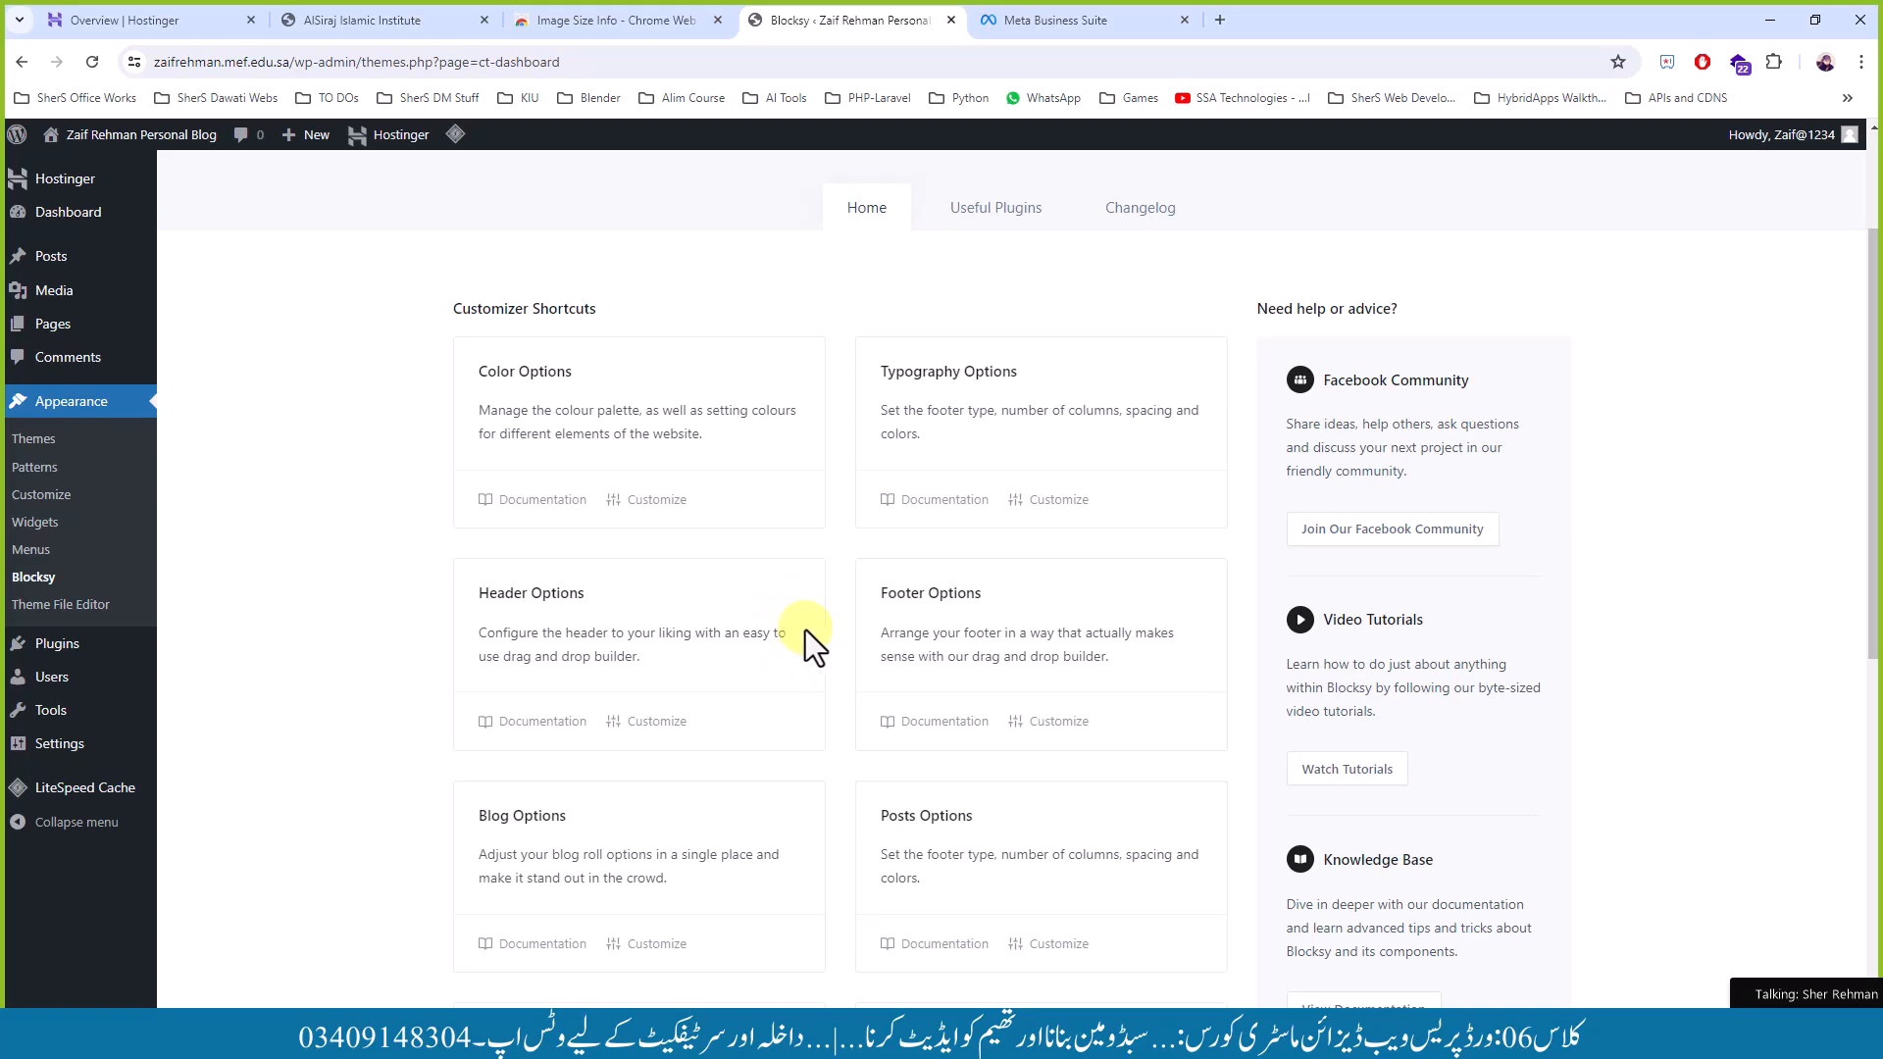
scroll(792, 655, "down", 3)
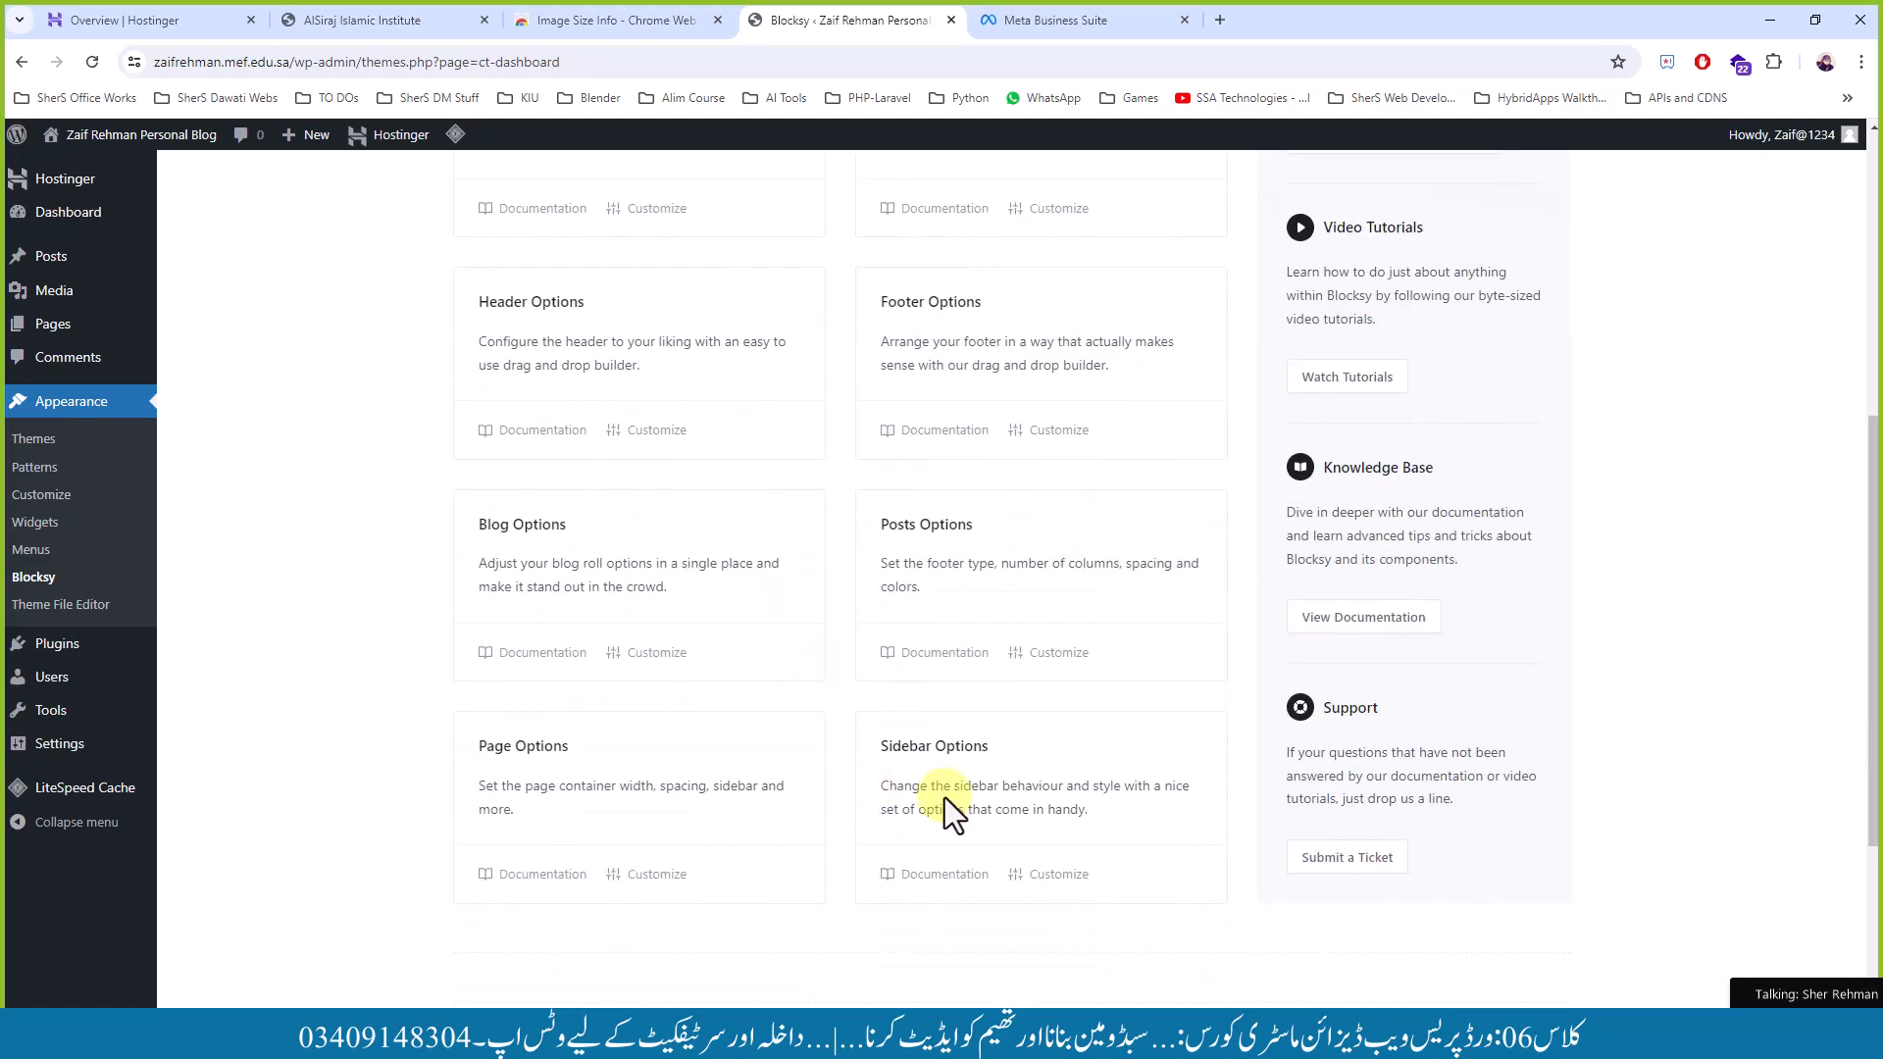
scroll(779, 644, "up", 3)
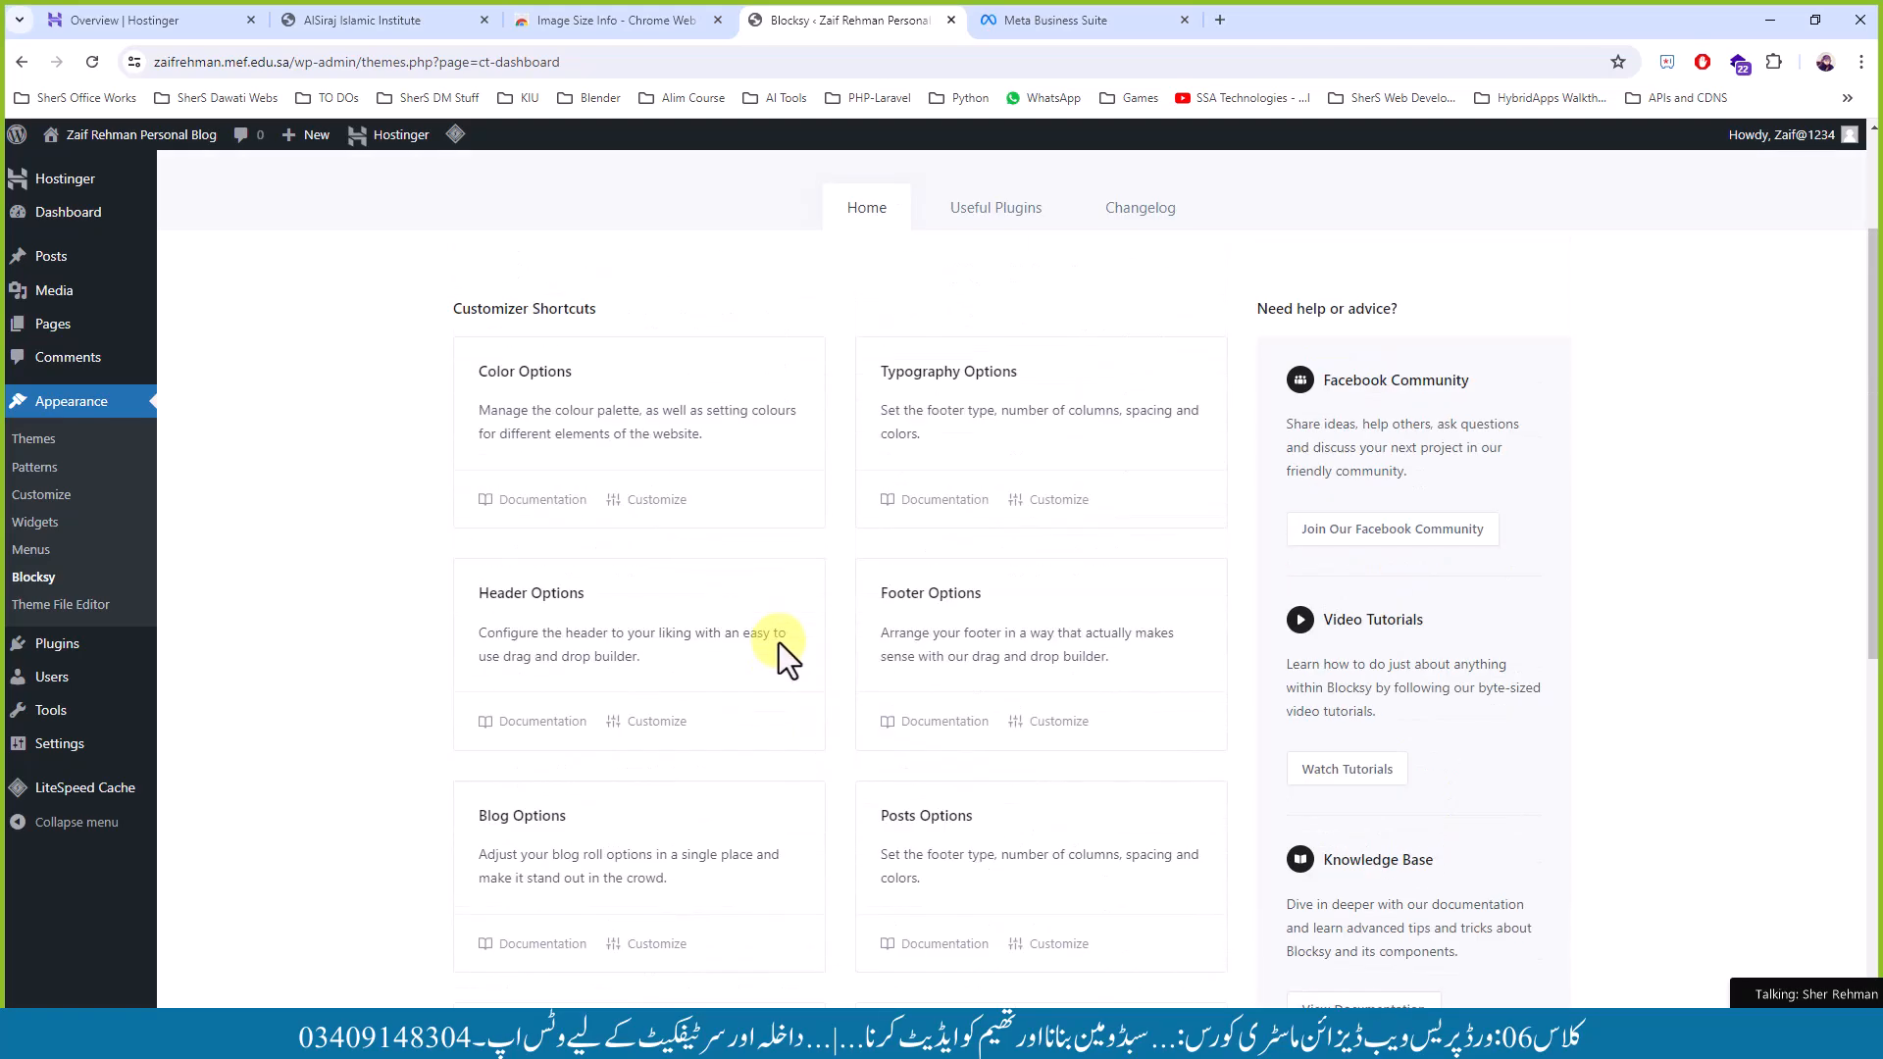
left_click(978, 227)
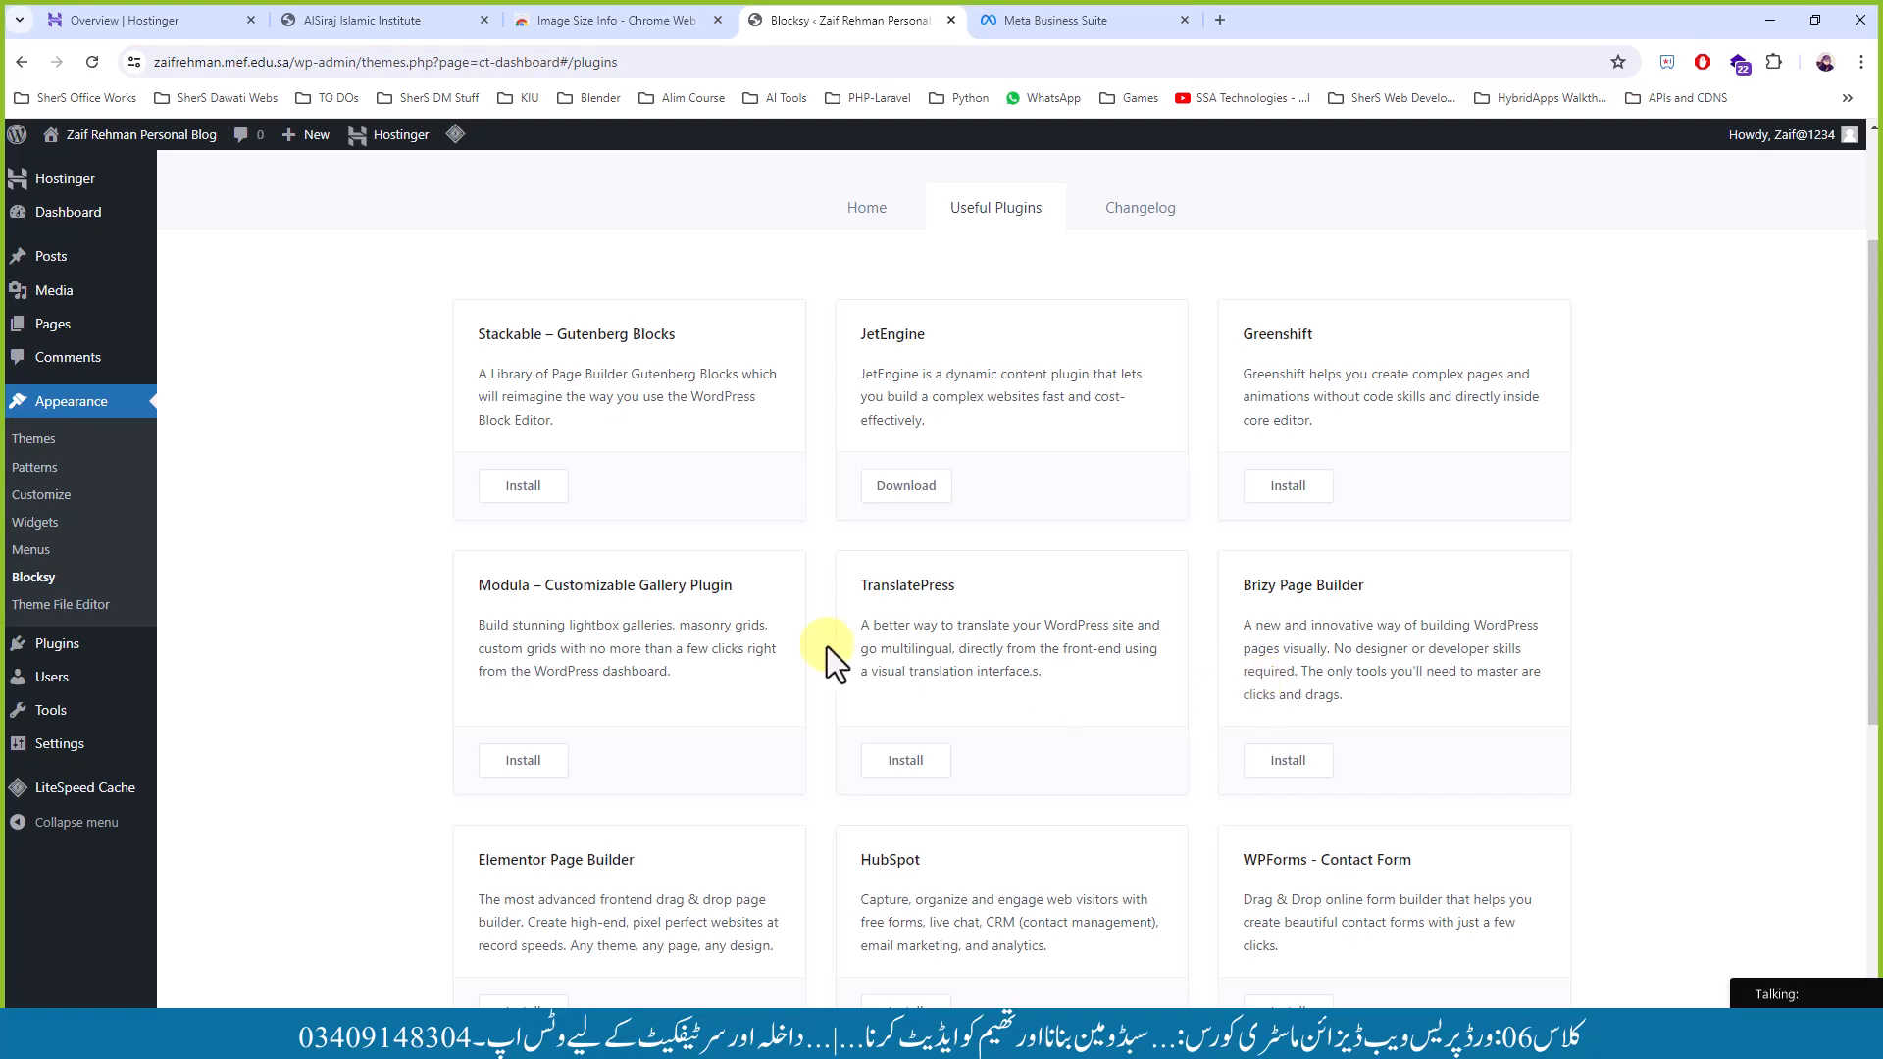
scroll(827, 645, "down", 2)
scroll(980, 667, "up", 4)
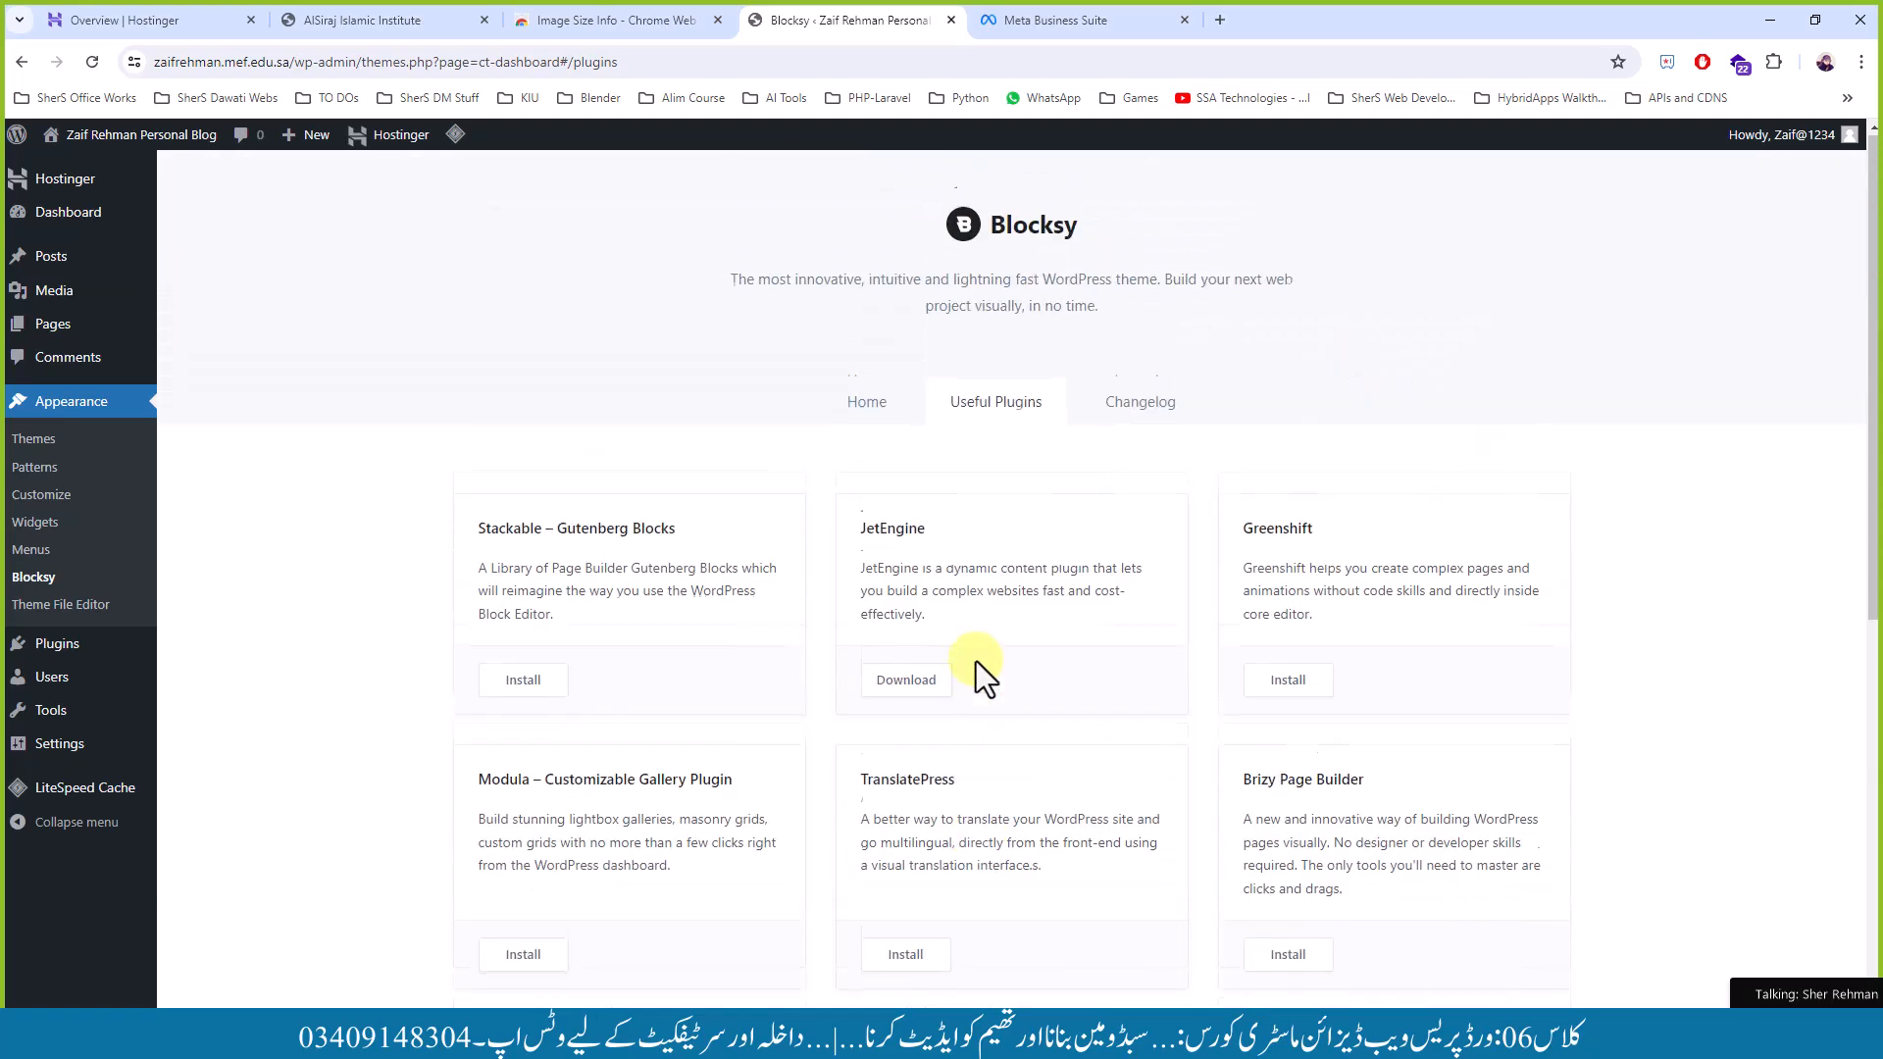
left_click(1130, 416)
left_click(867, 406)
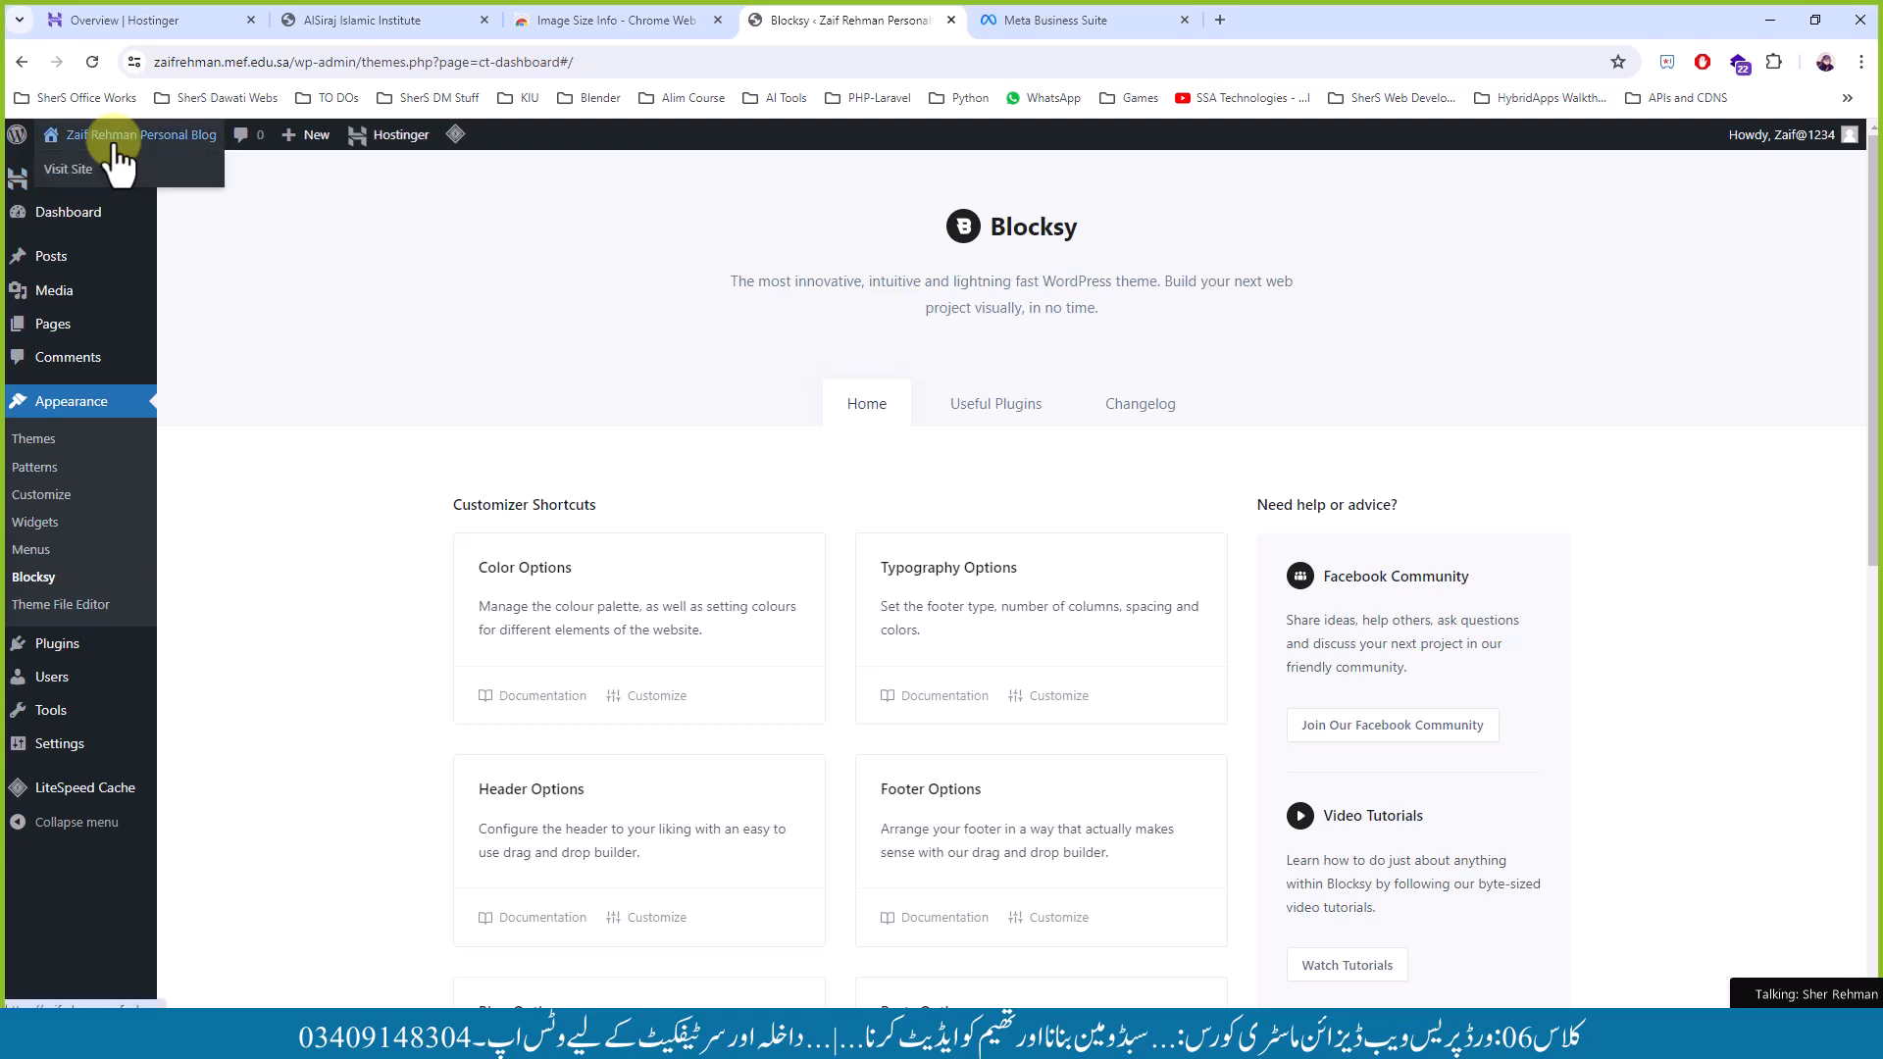
Open the live blog with its Hello world! post in a new tab, then return to the Blocksy admin.
middle_click(74, 162)
left_click(1074, 16)
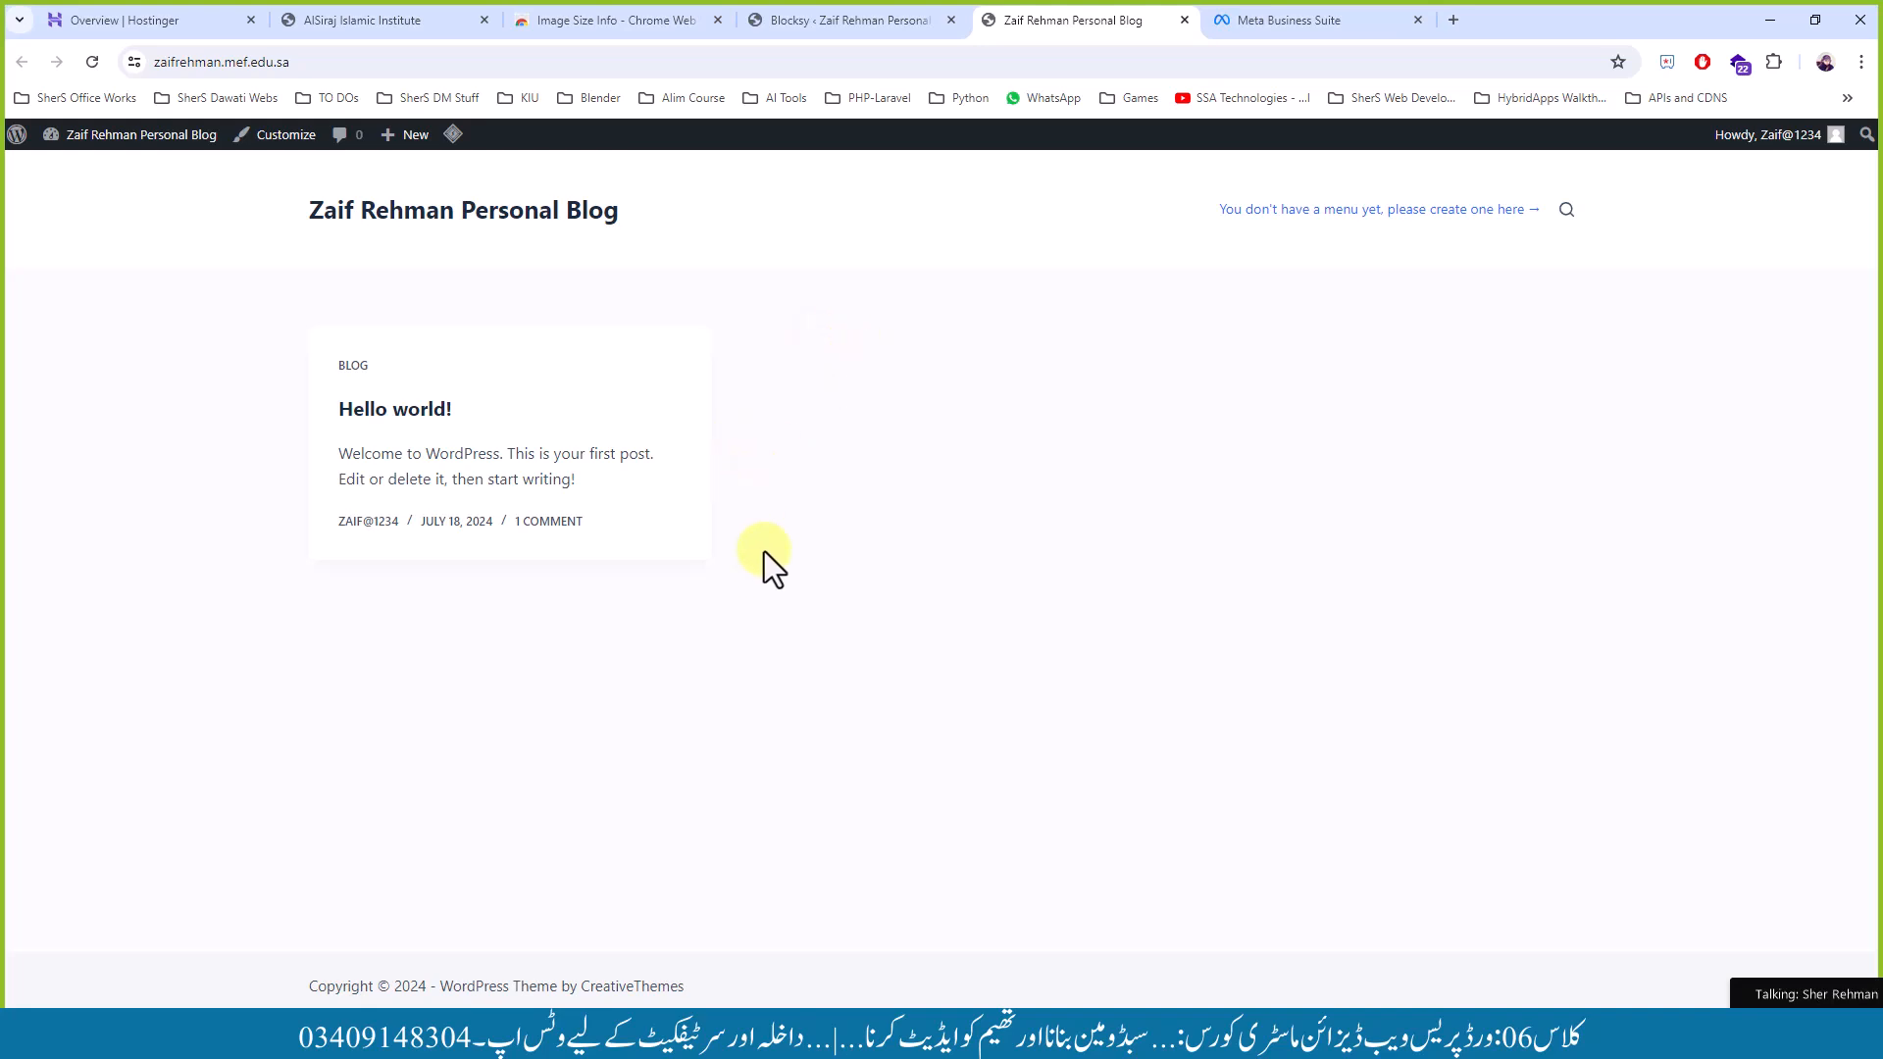
left_click(876, 44)
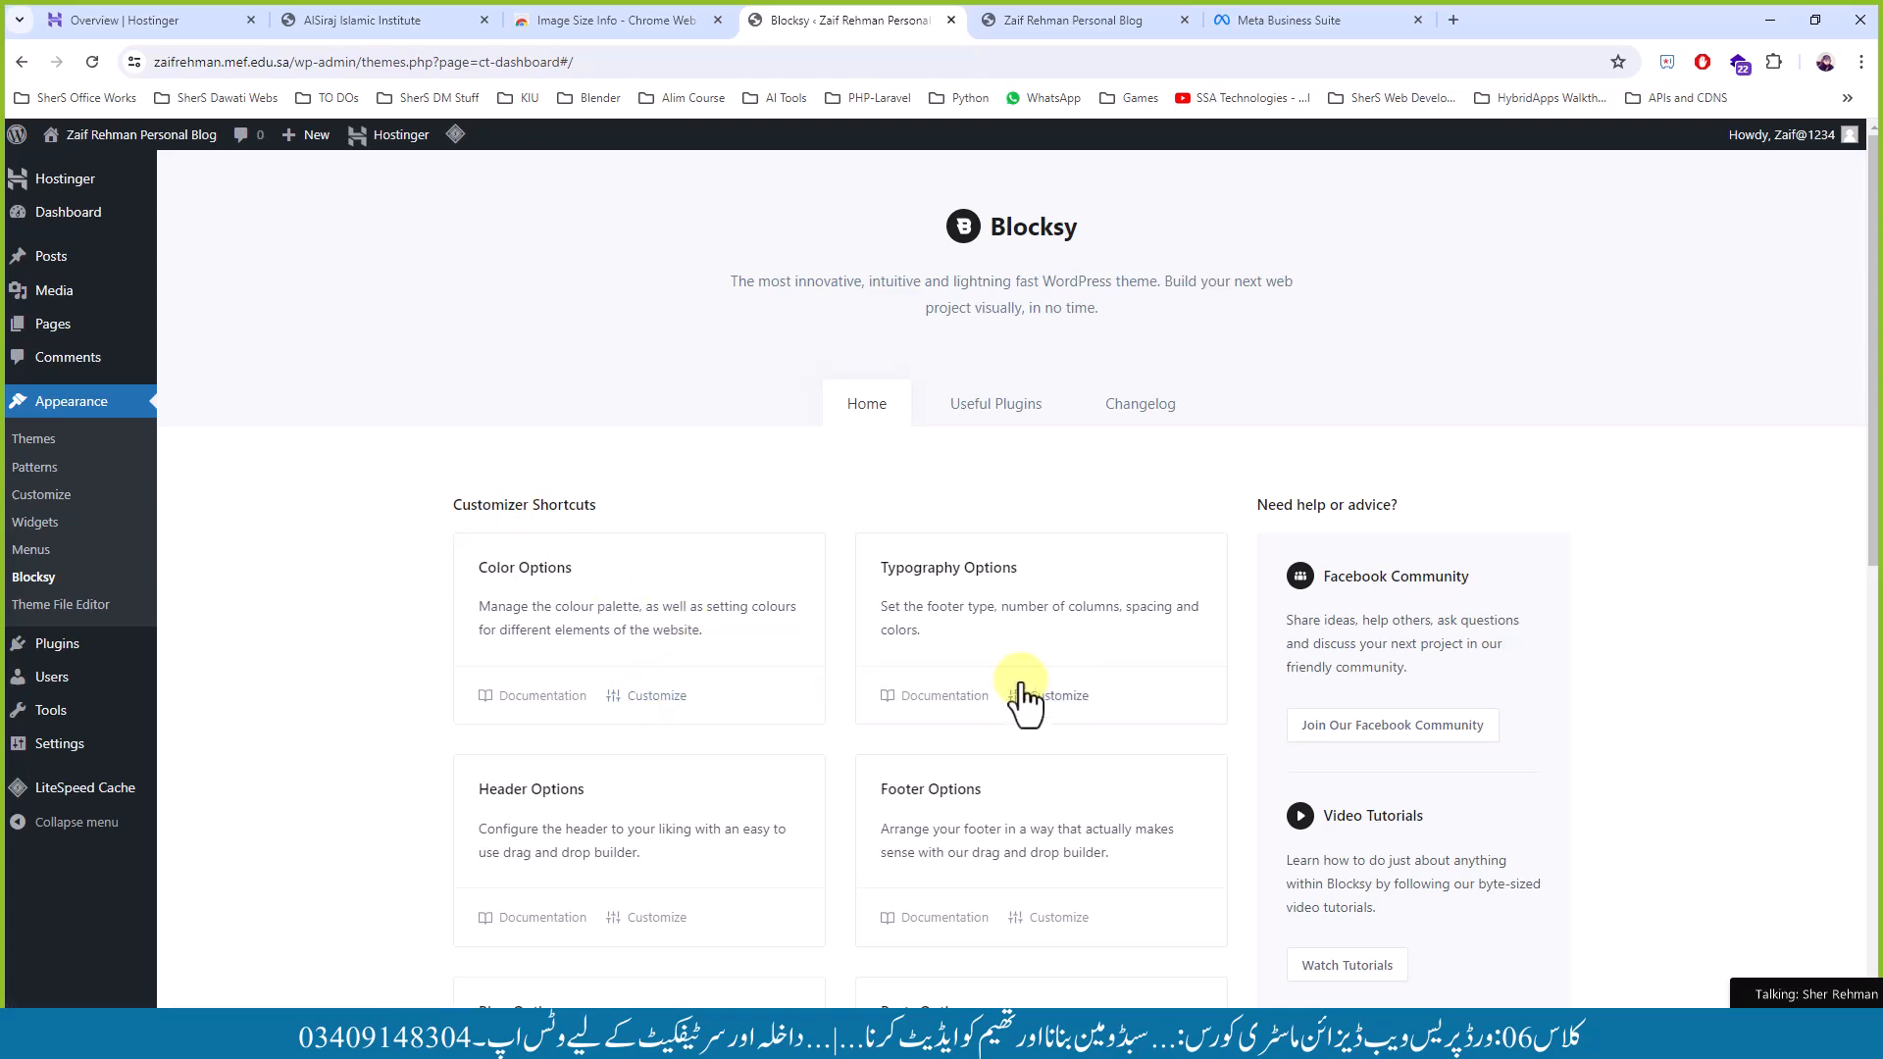
Visit Discussion settings, then Writing Settings showing default category Blog and Standard post format.
scroll(1020, 687, "down", 2)
scroll(667, 659, "down", 2)
scroll(853, 774, "down", 1)
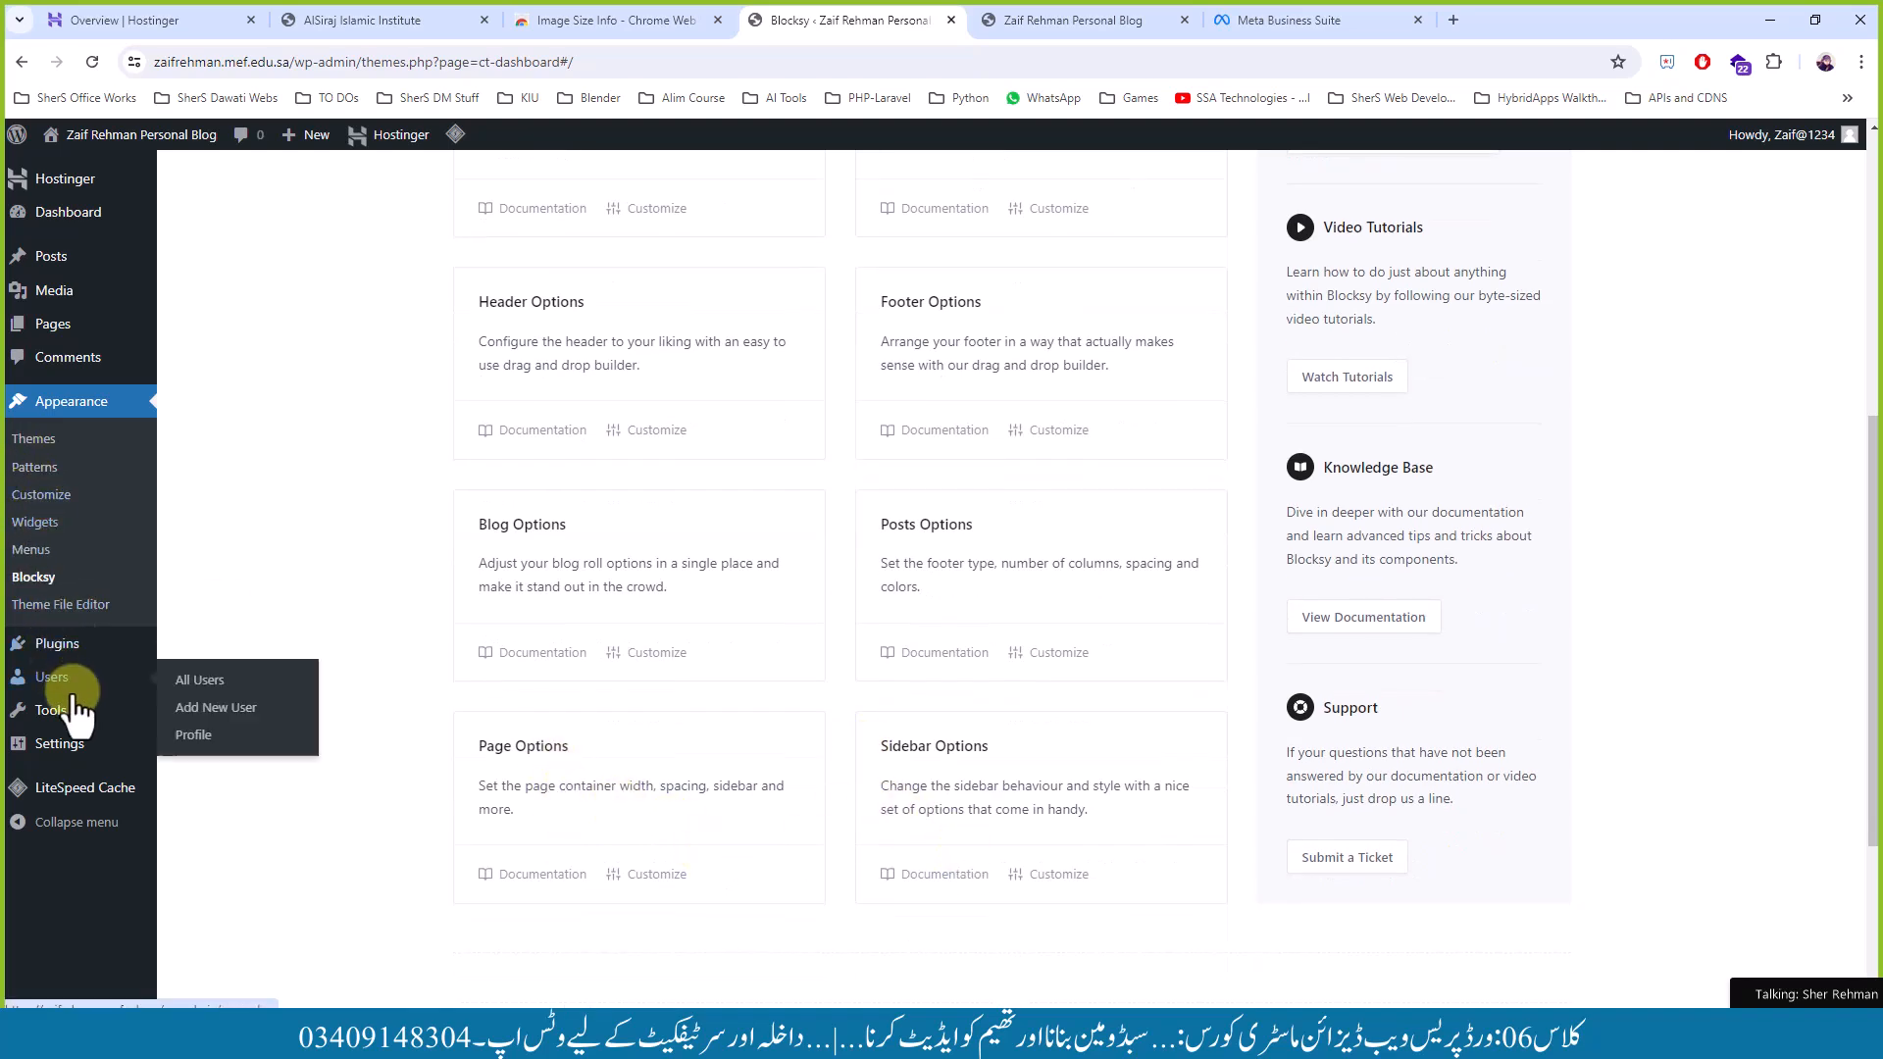
mouse_move(59, 651)
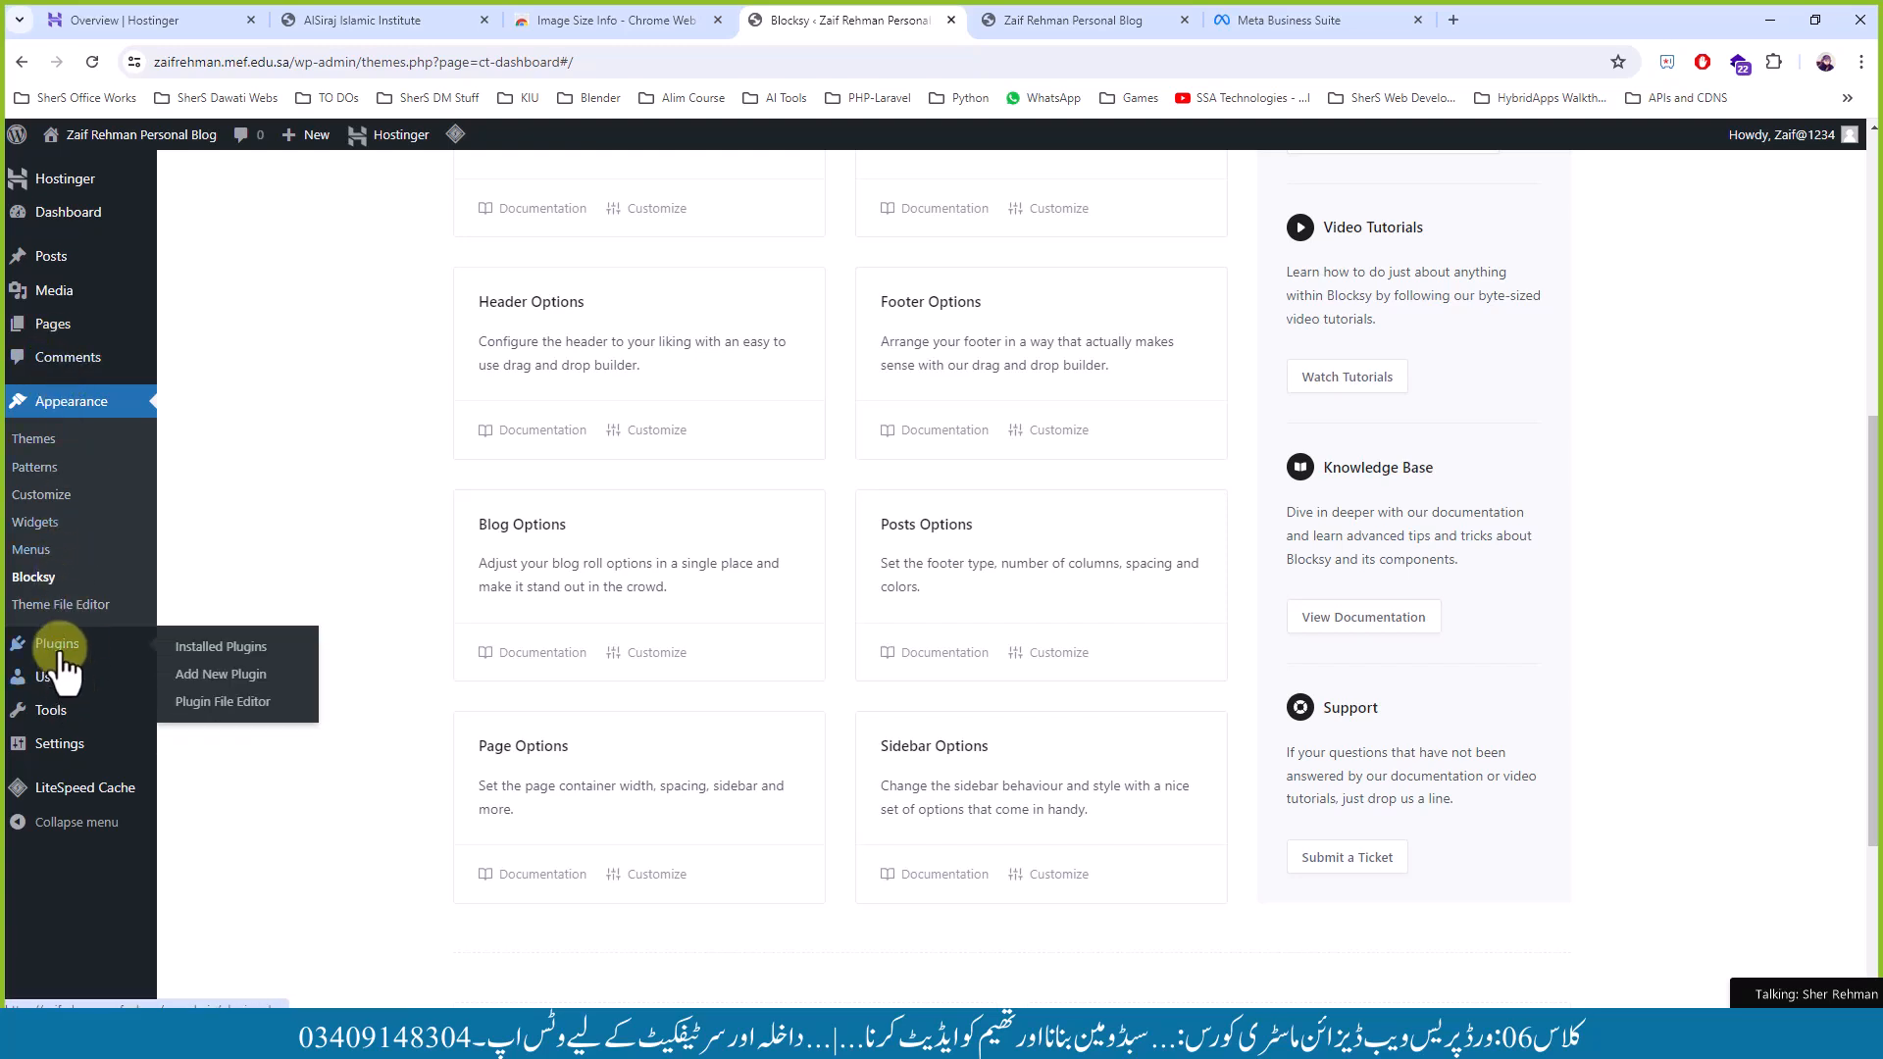
mouse_move(57, 750)
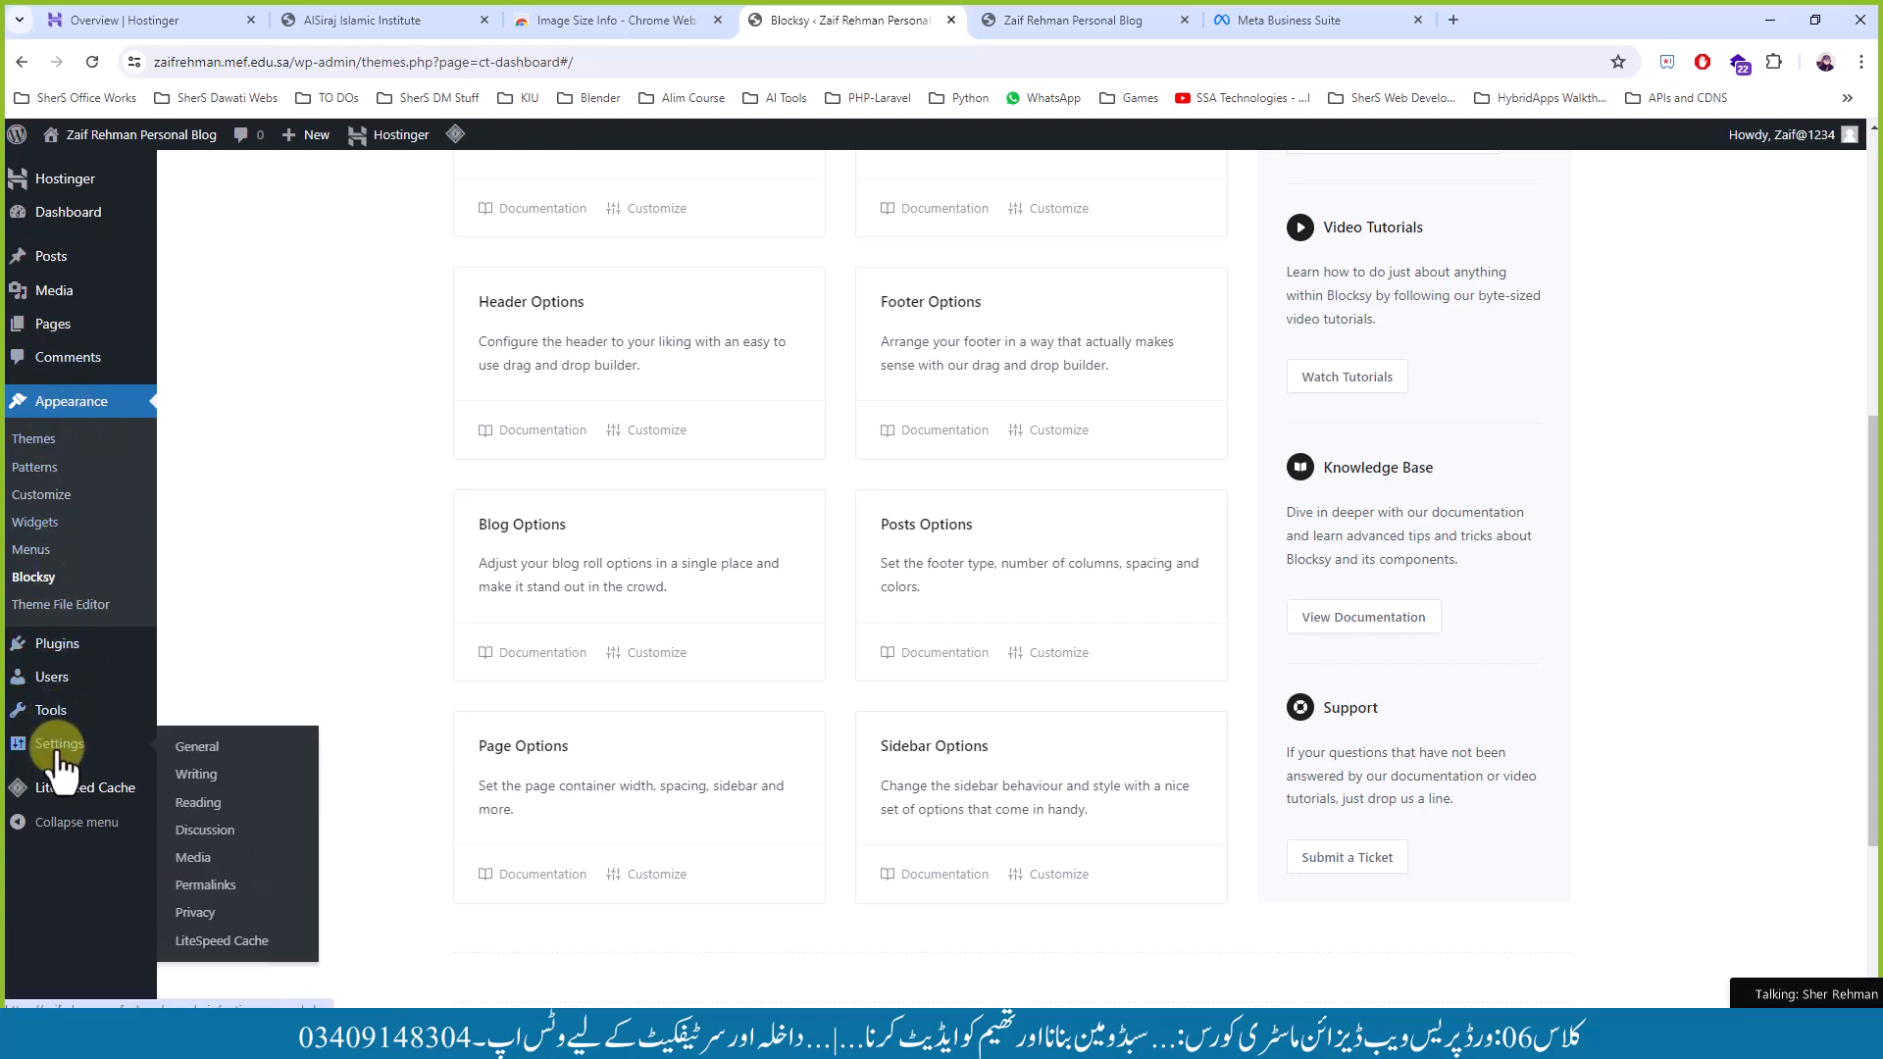
left_click(197, 808)
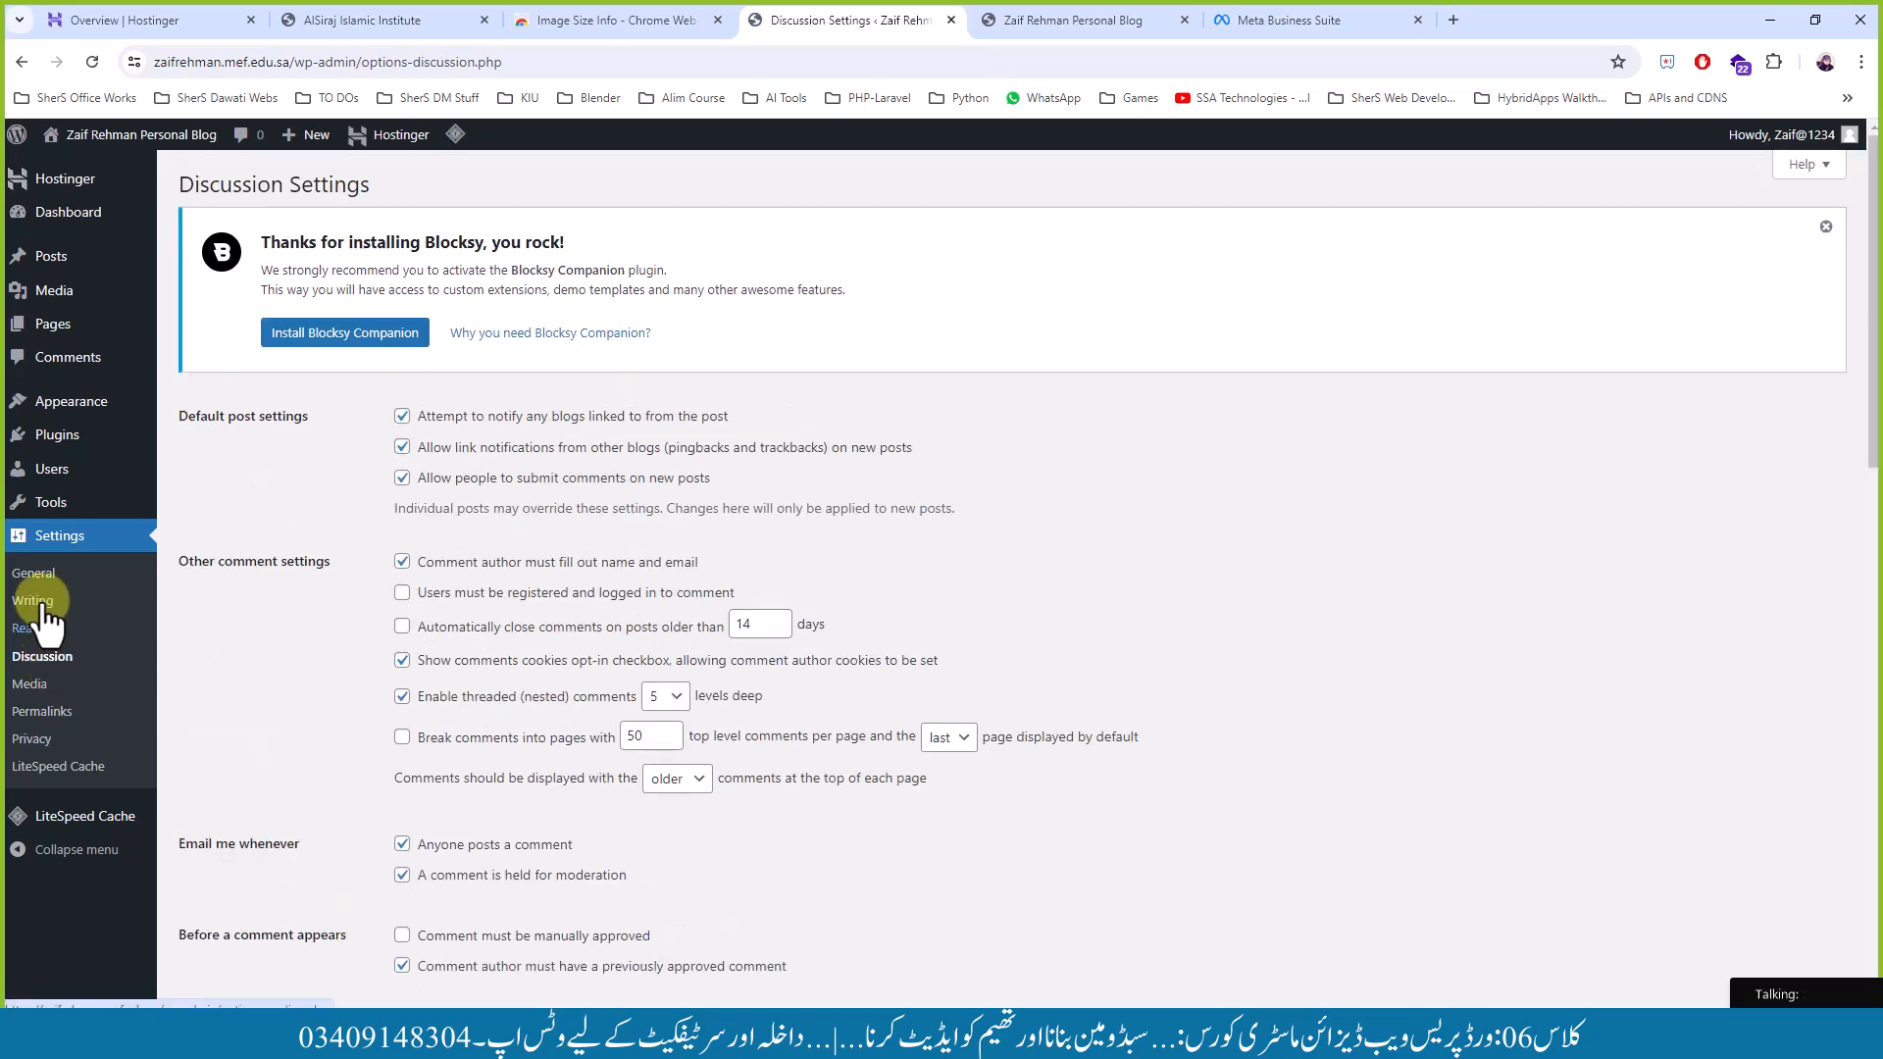
left_click(39, 606)
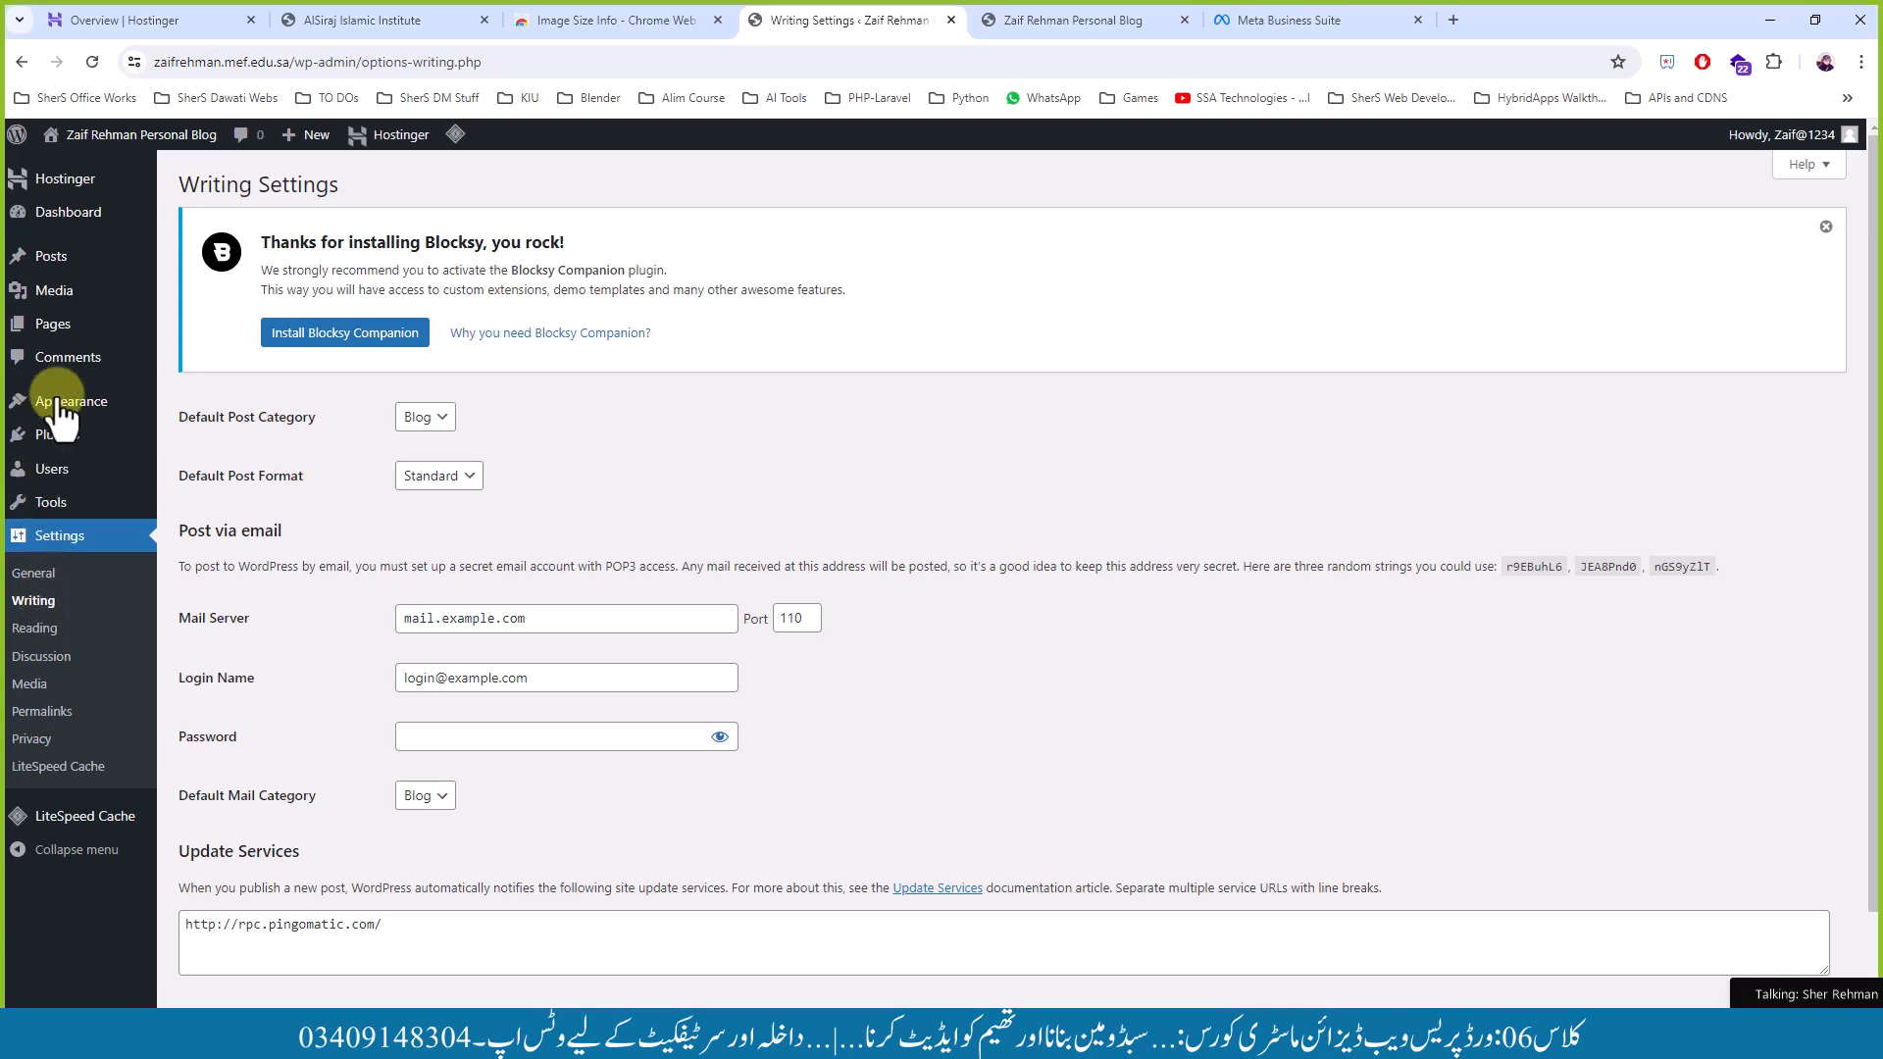
Reactivate Twenty Twenty-Four from its theme details in Appearance > Themes.
mouse_move(126, 412)
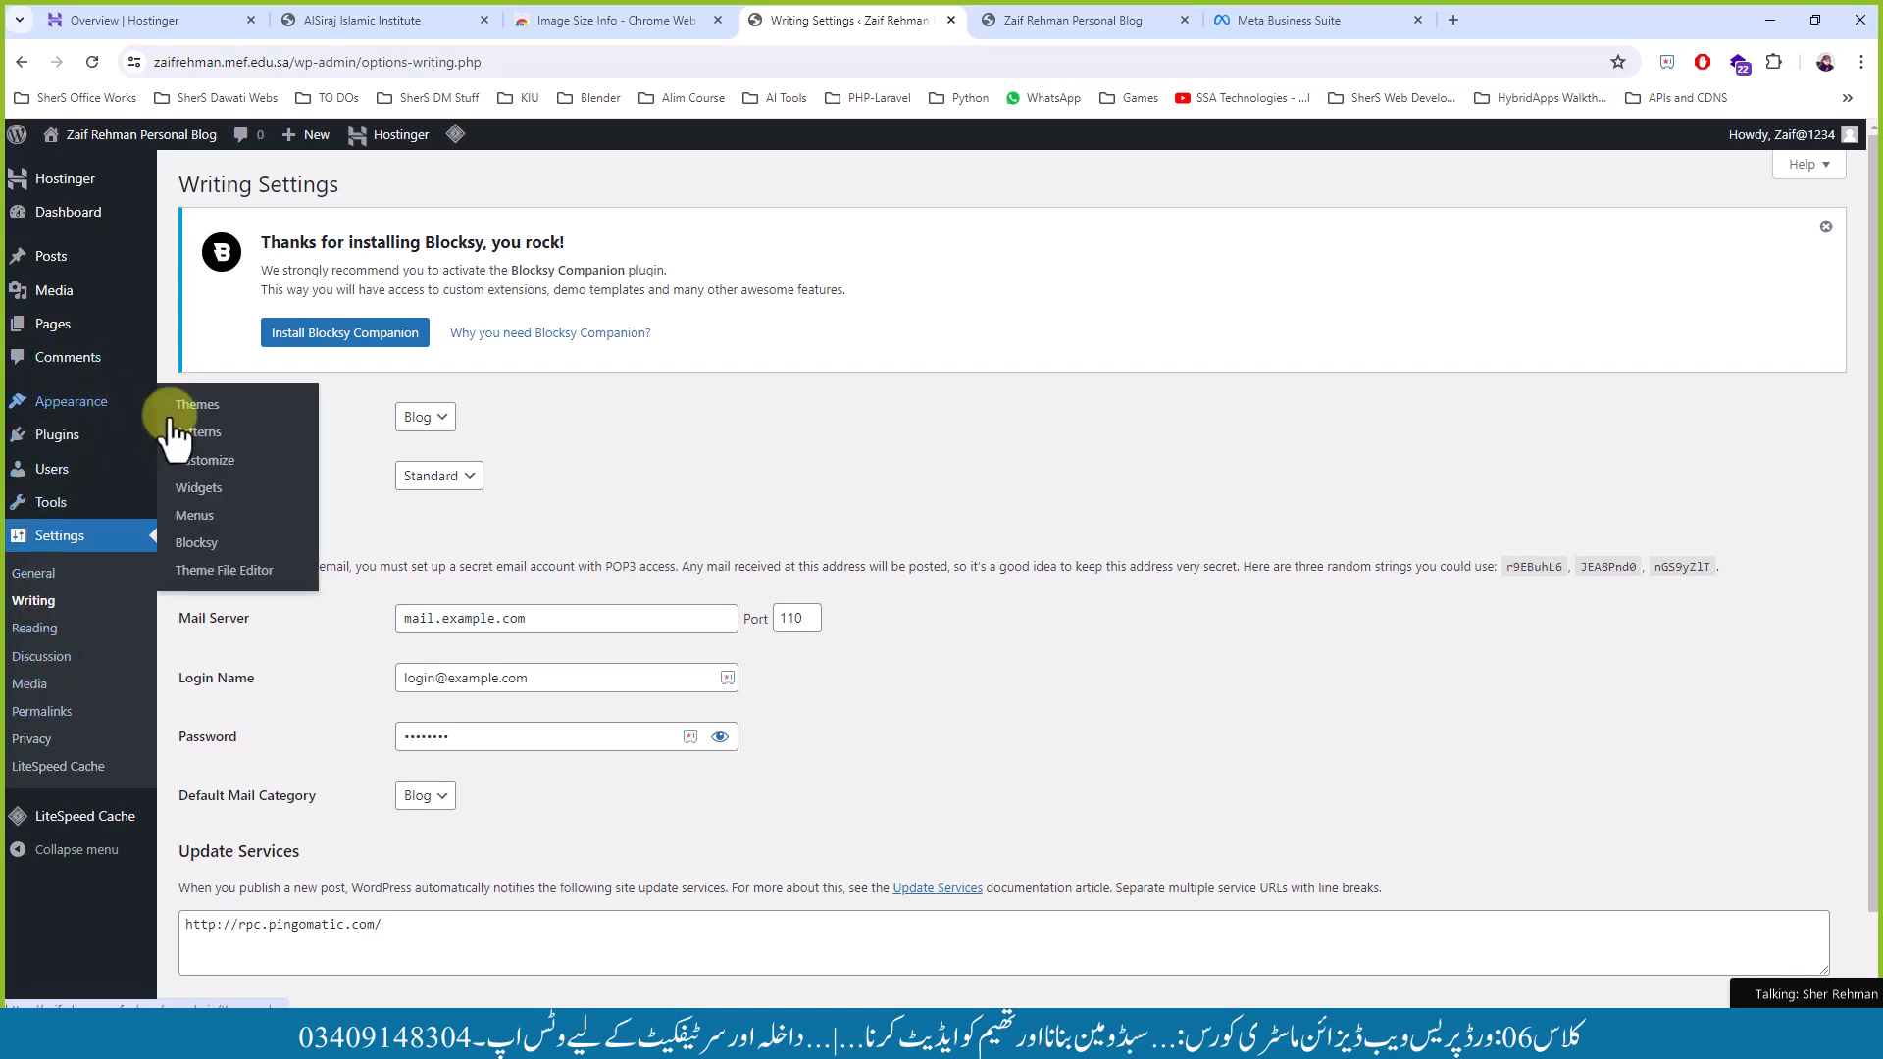
left_click(201, 405)
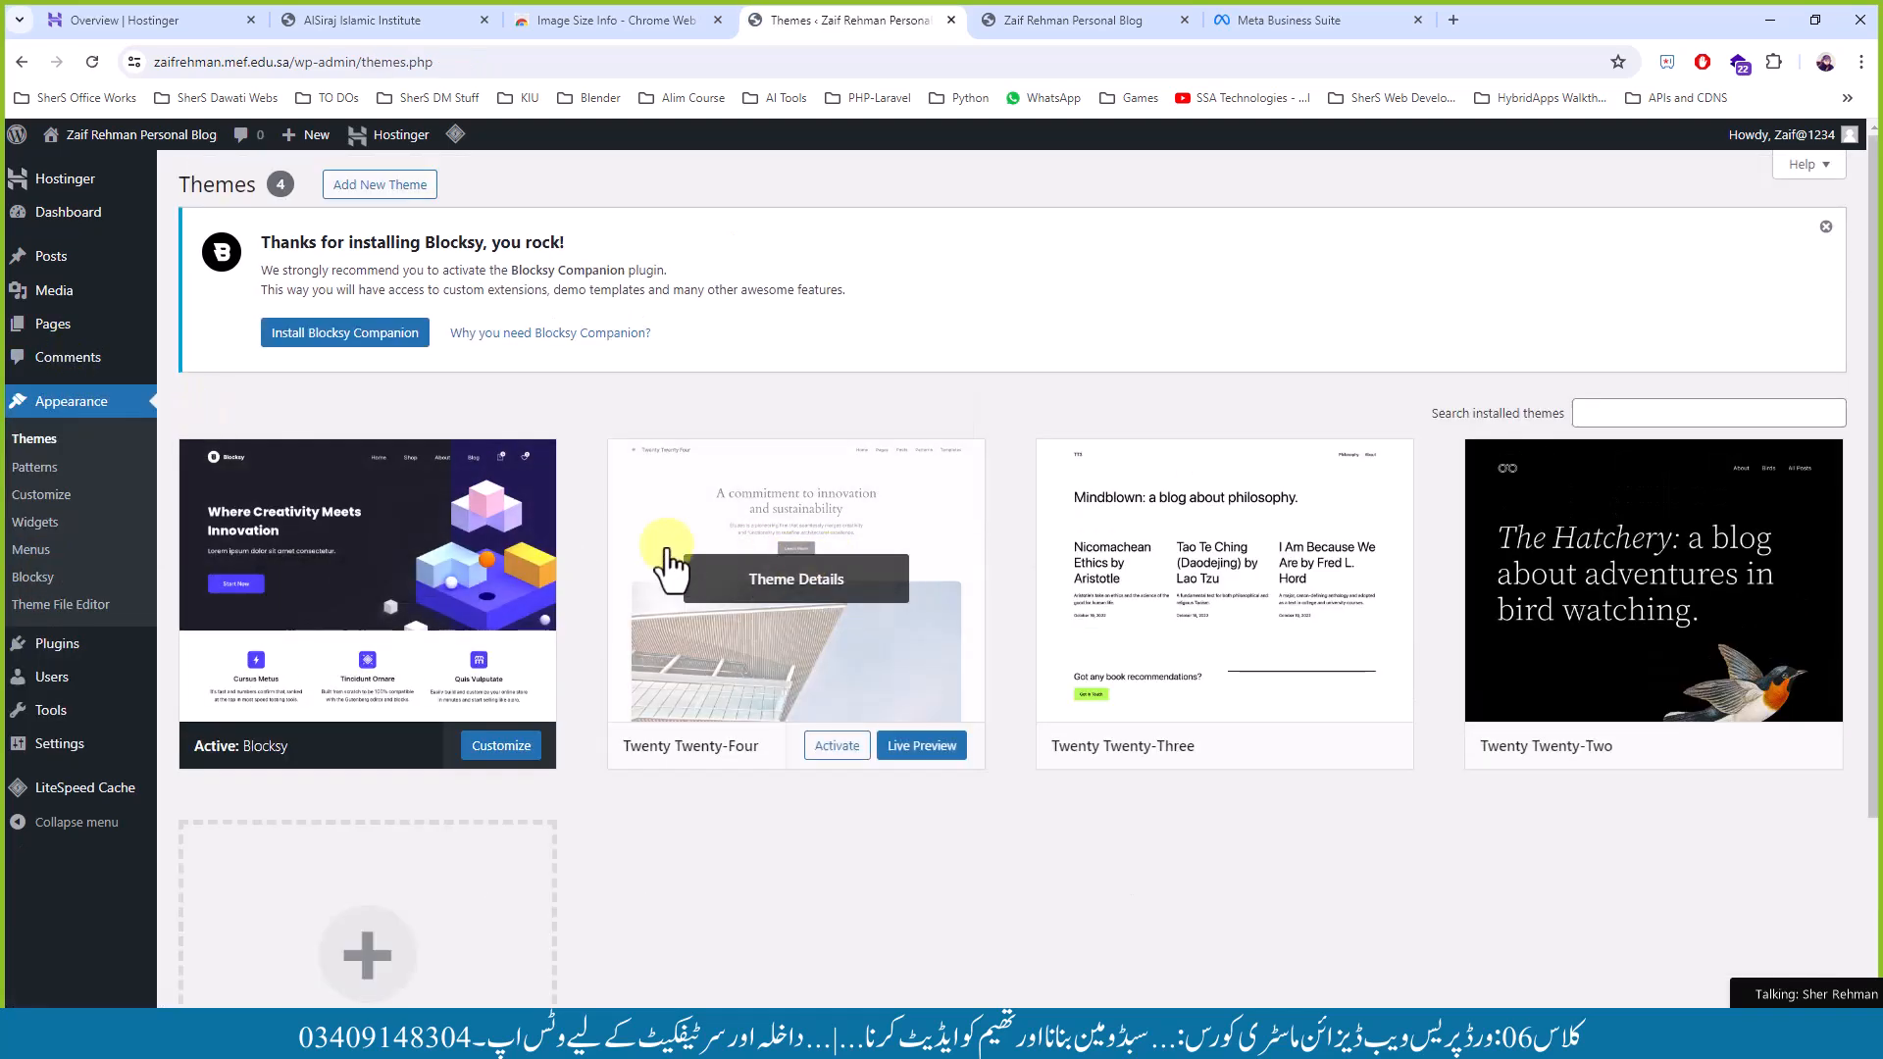
left_click(809, 663)
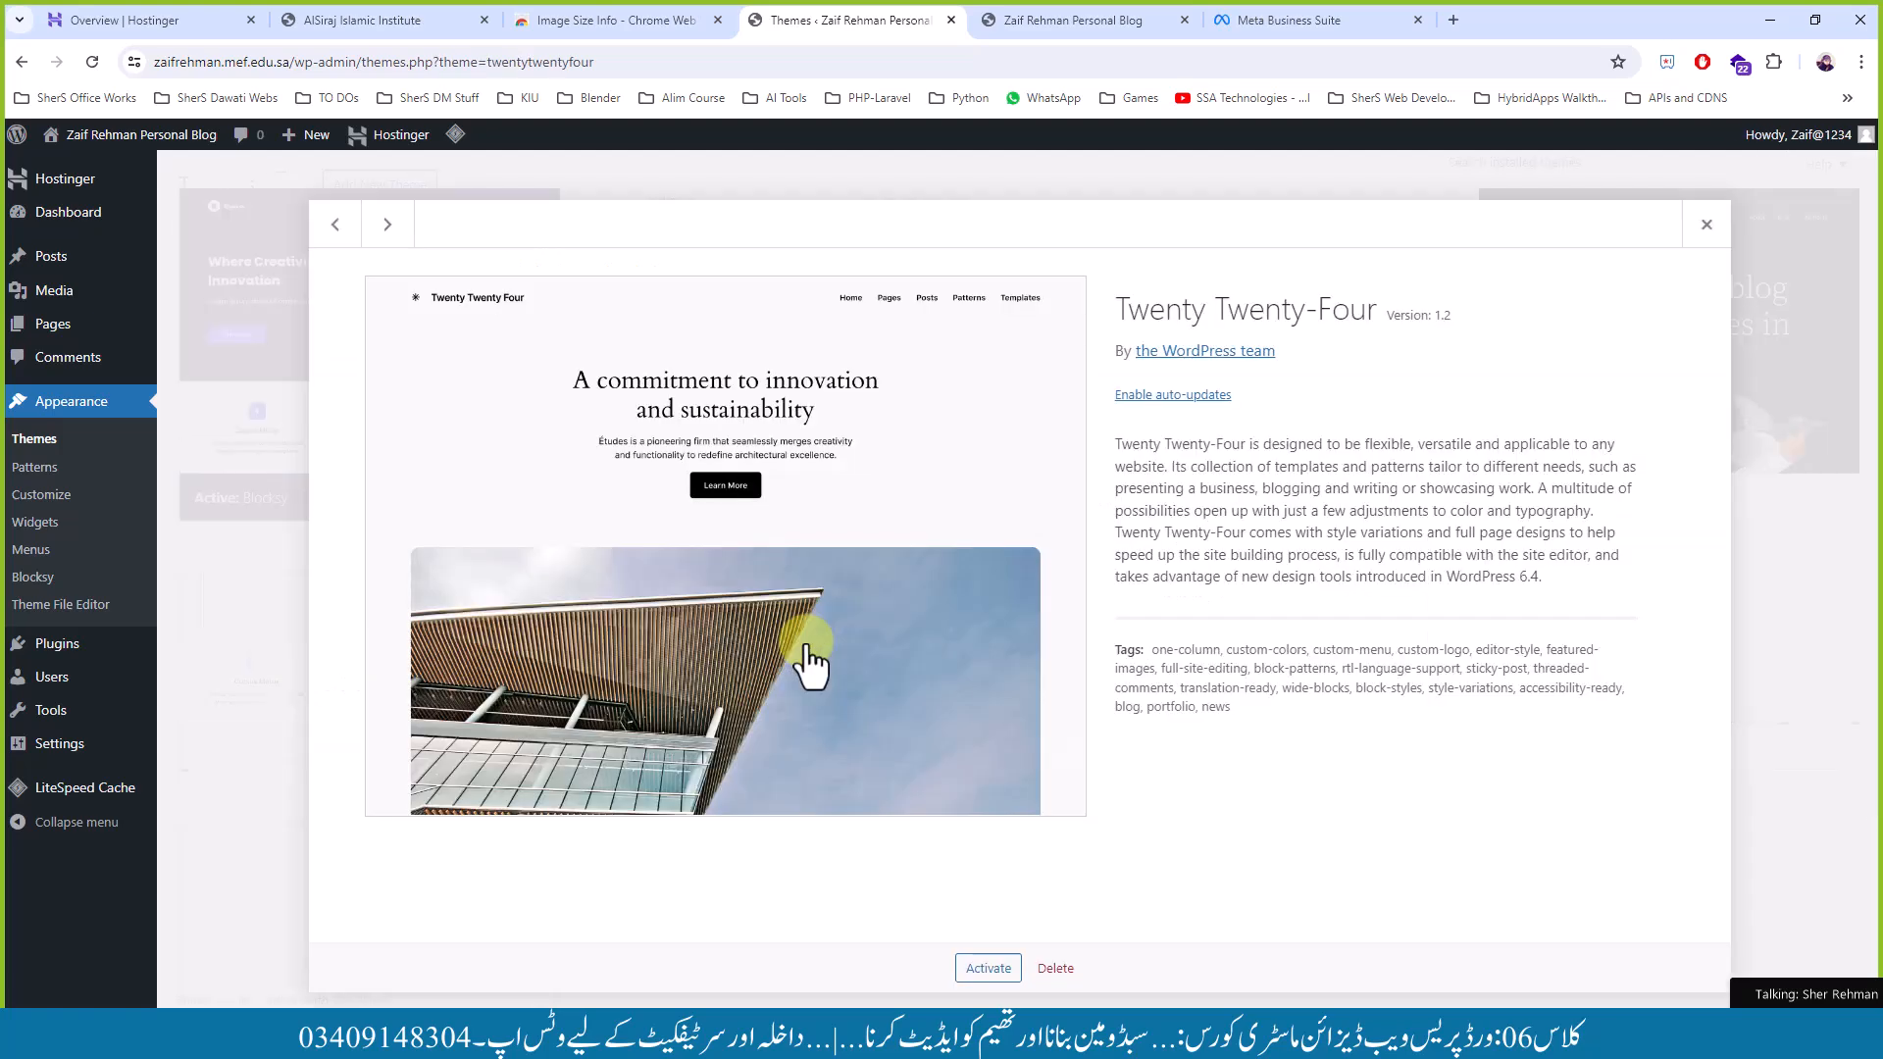
left_click(988, 968)
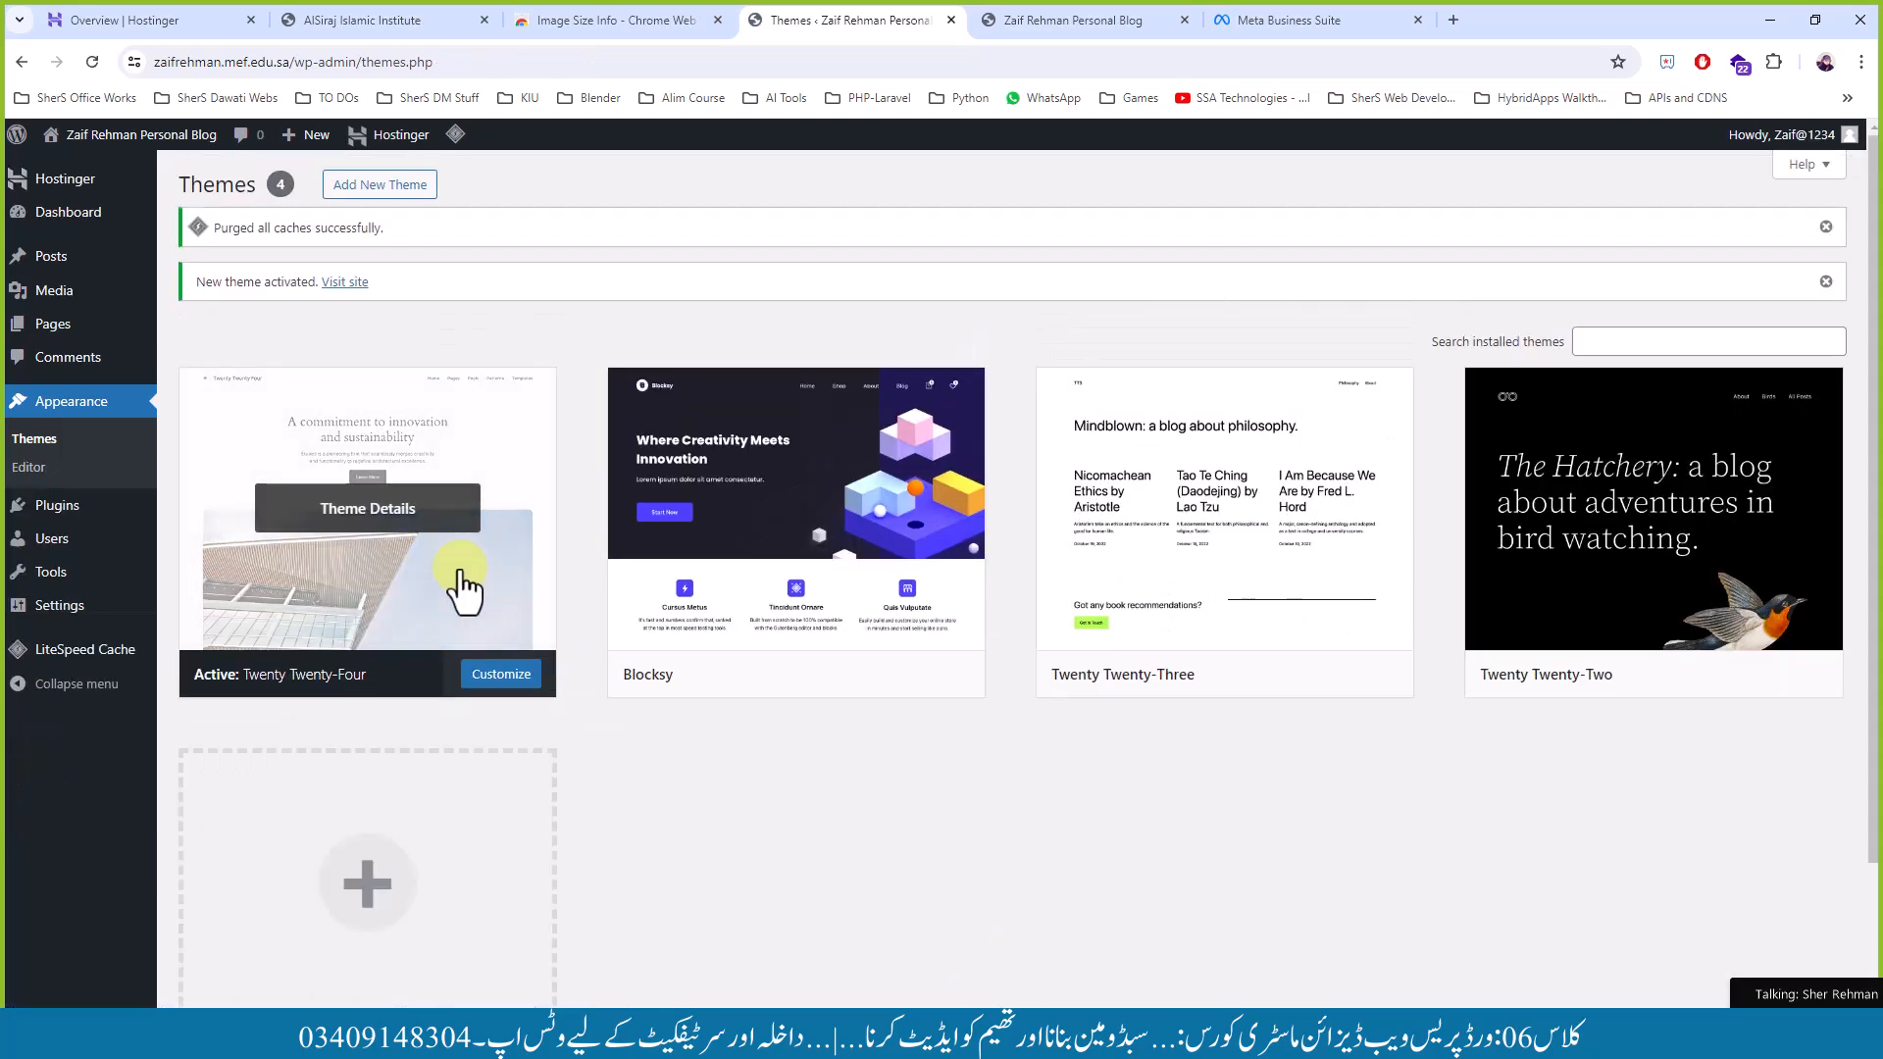
Delete the Blocksy theme and confirm the deletion.
left_click(782, 590)
left_click(1103, 968)
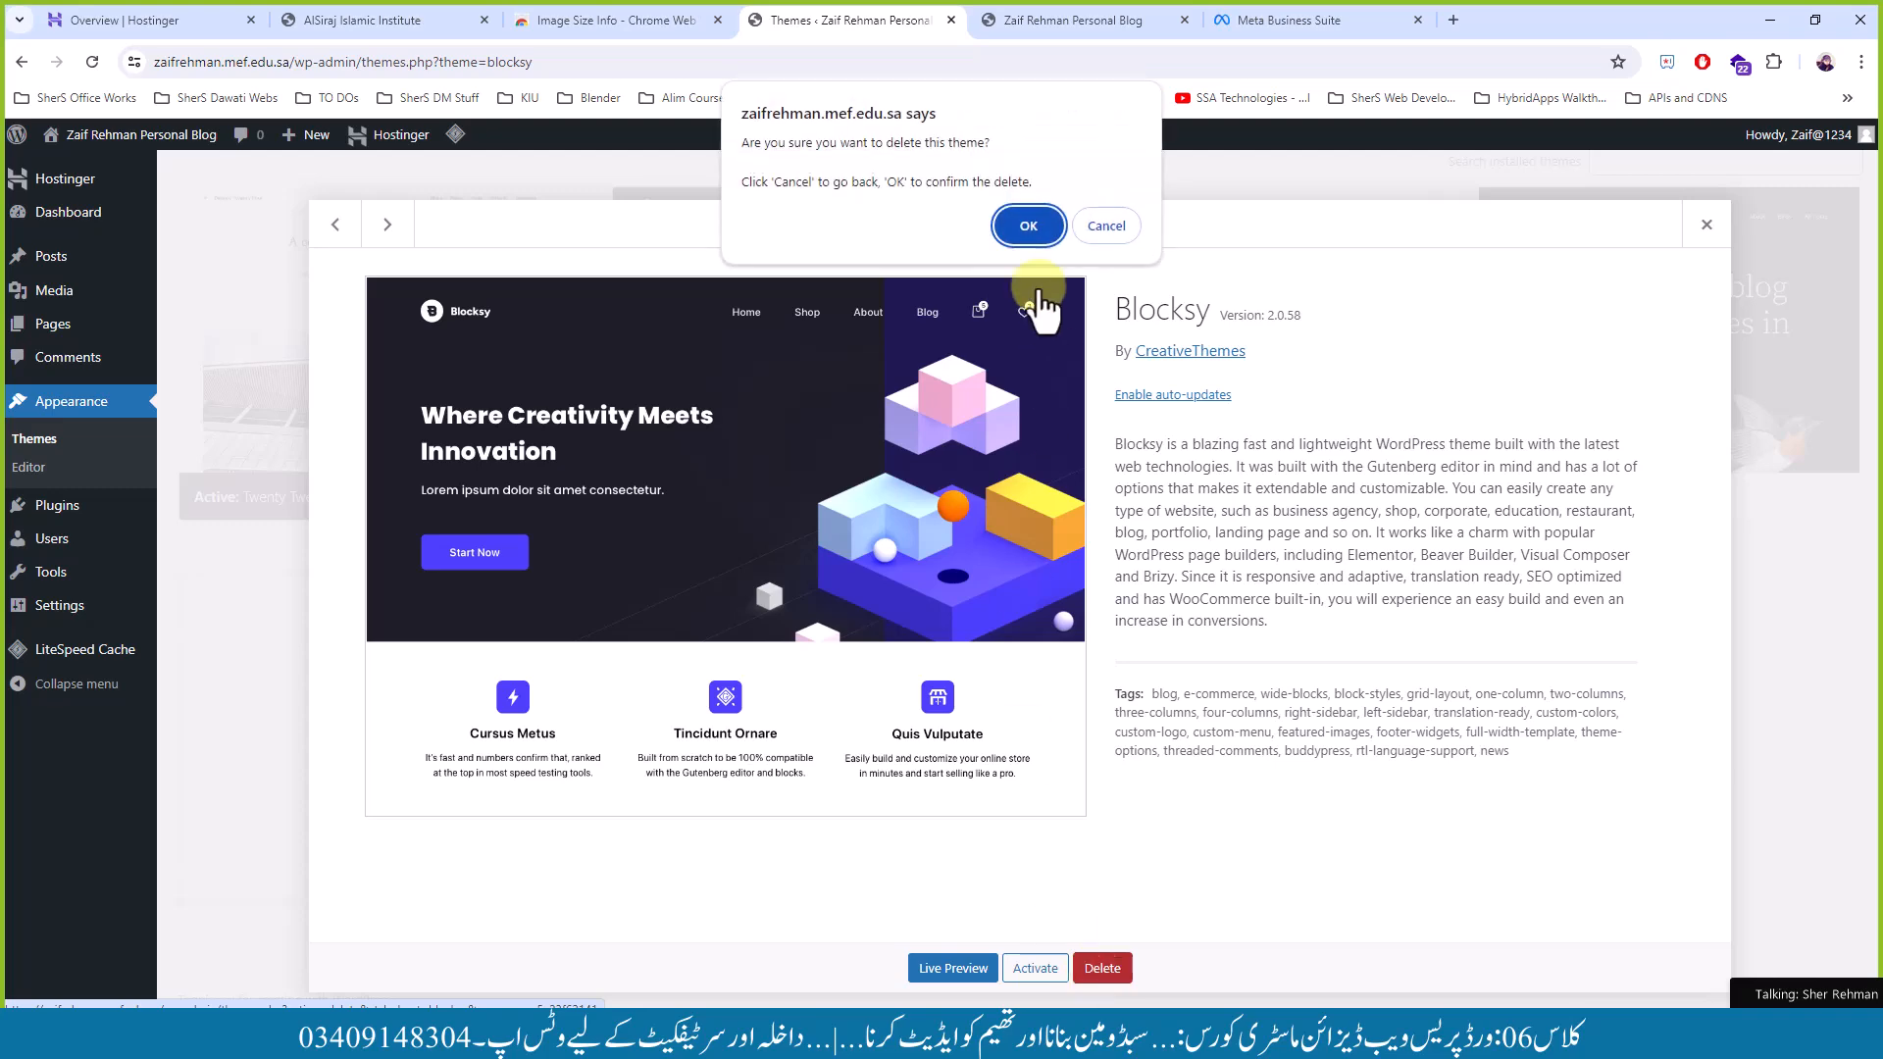
left_click(1022, 231)
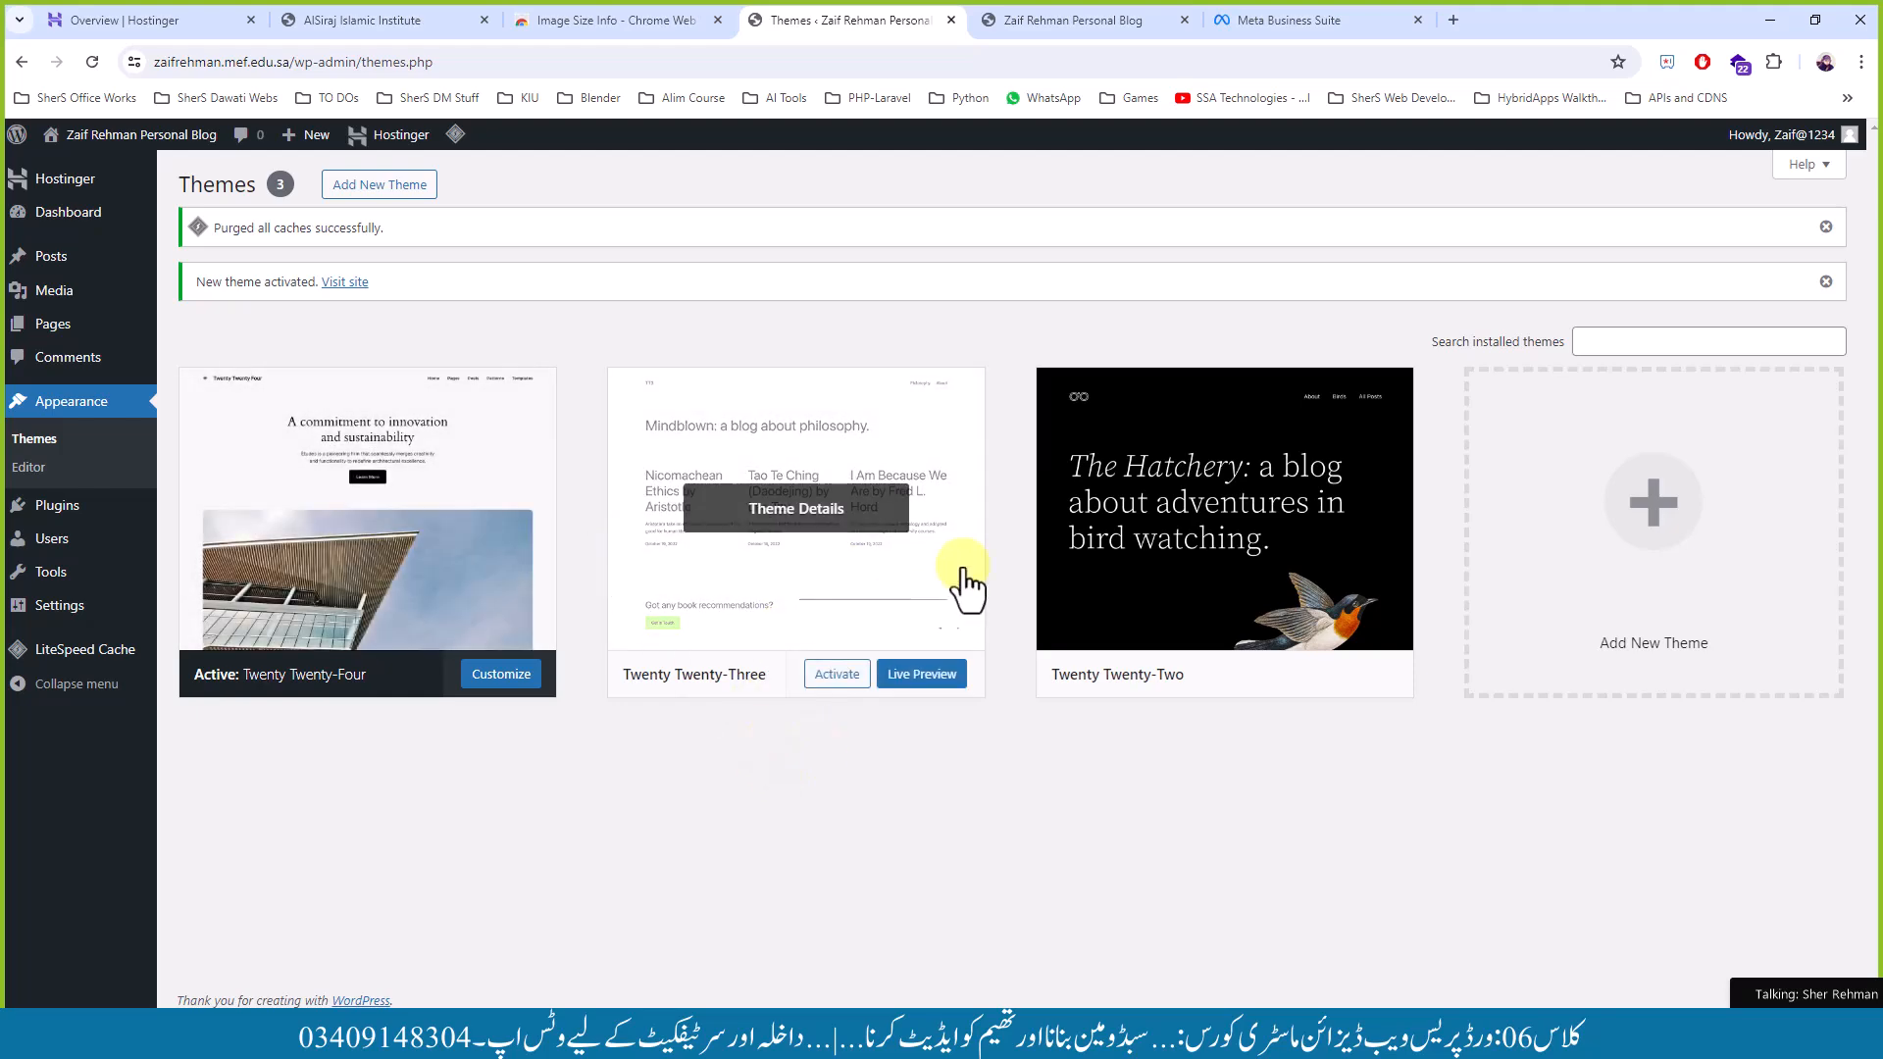
Find BlogHash on Add Themes, install it and activate it for the blog.
left_click(361, 180)
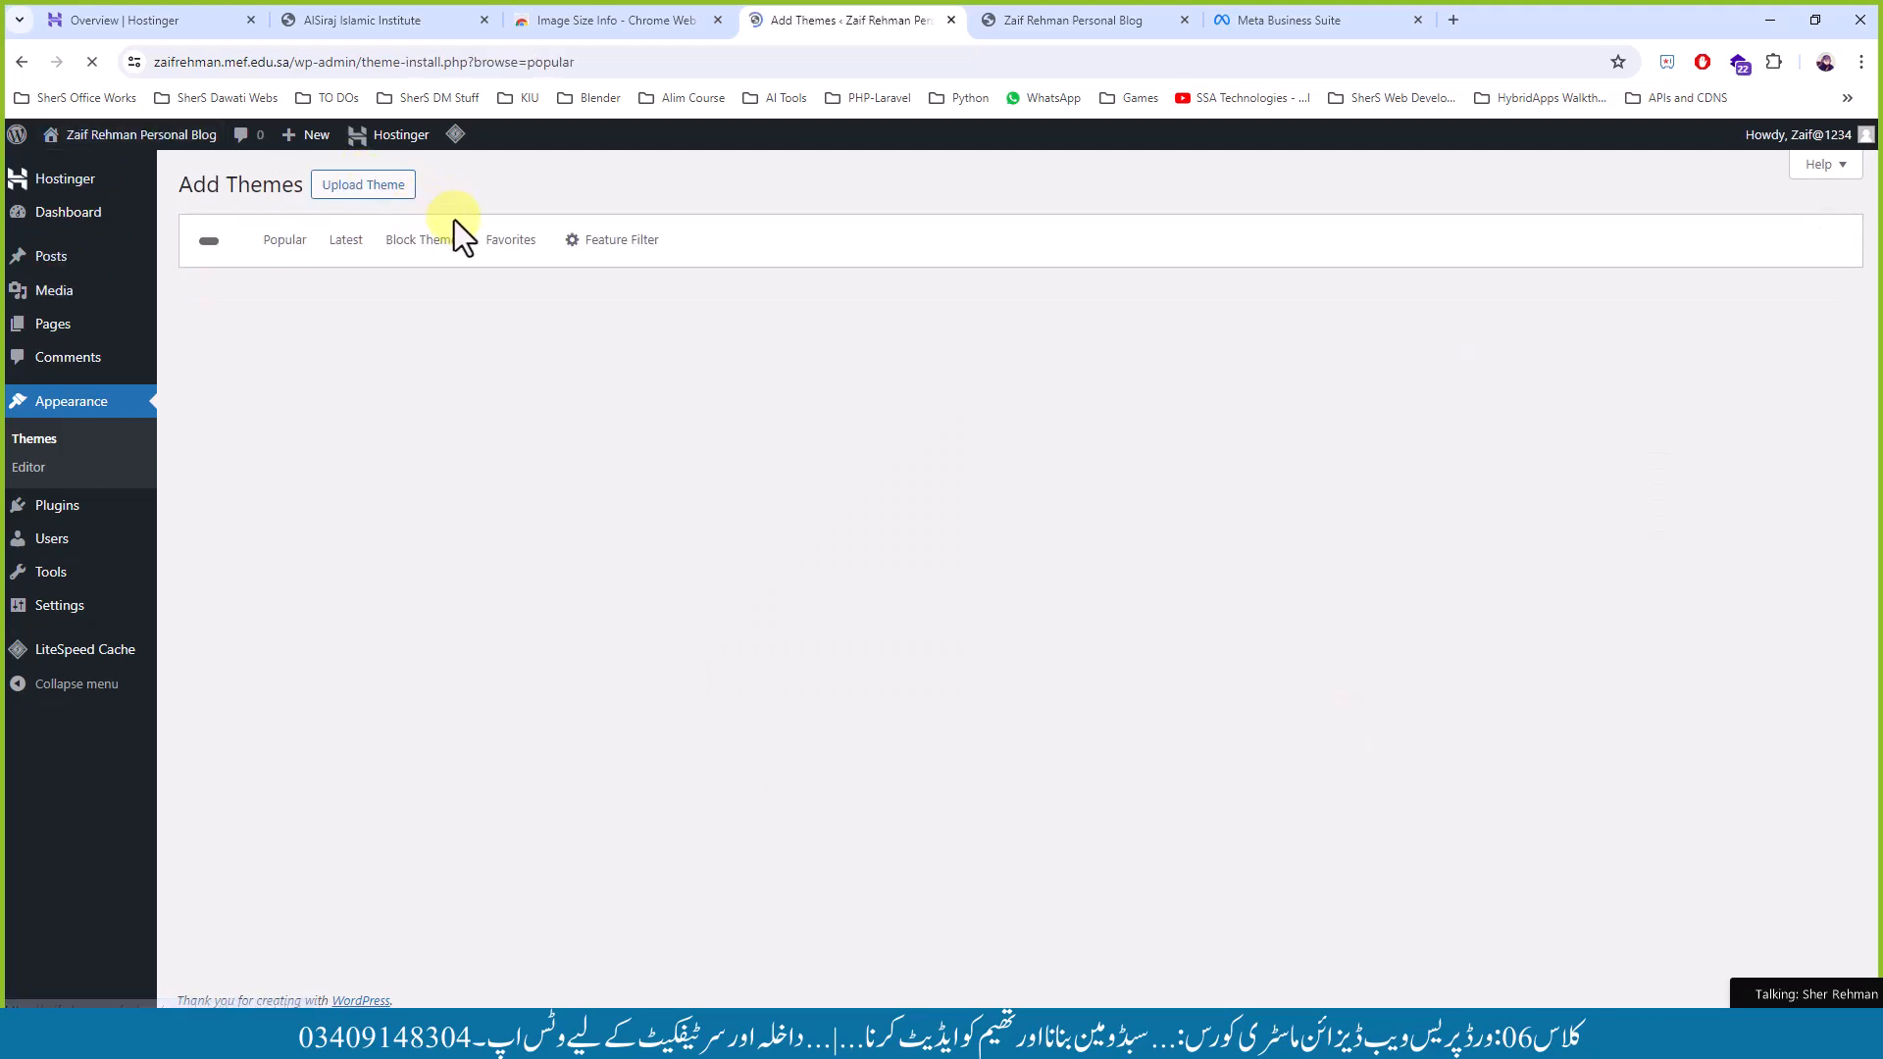
scroll(1079, 574, "down", 16)
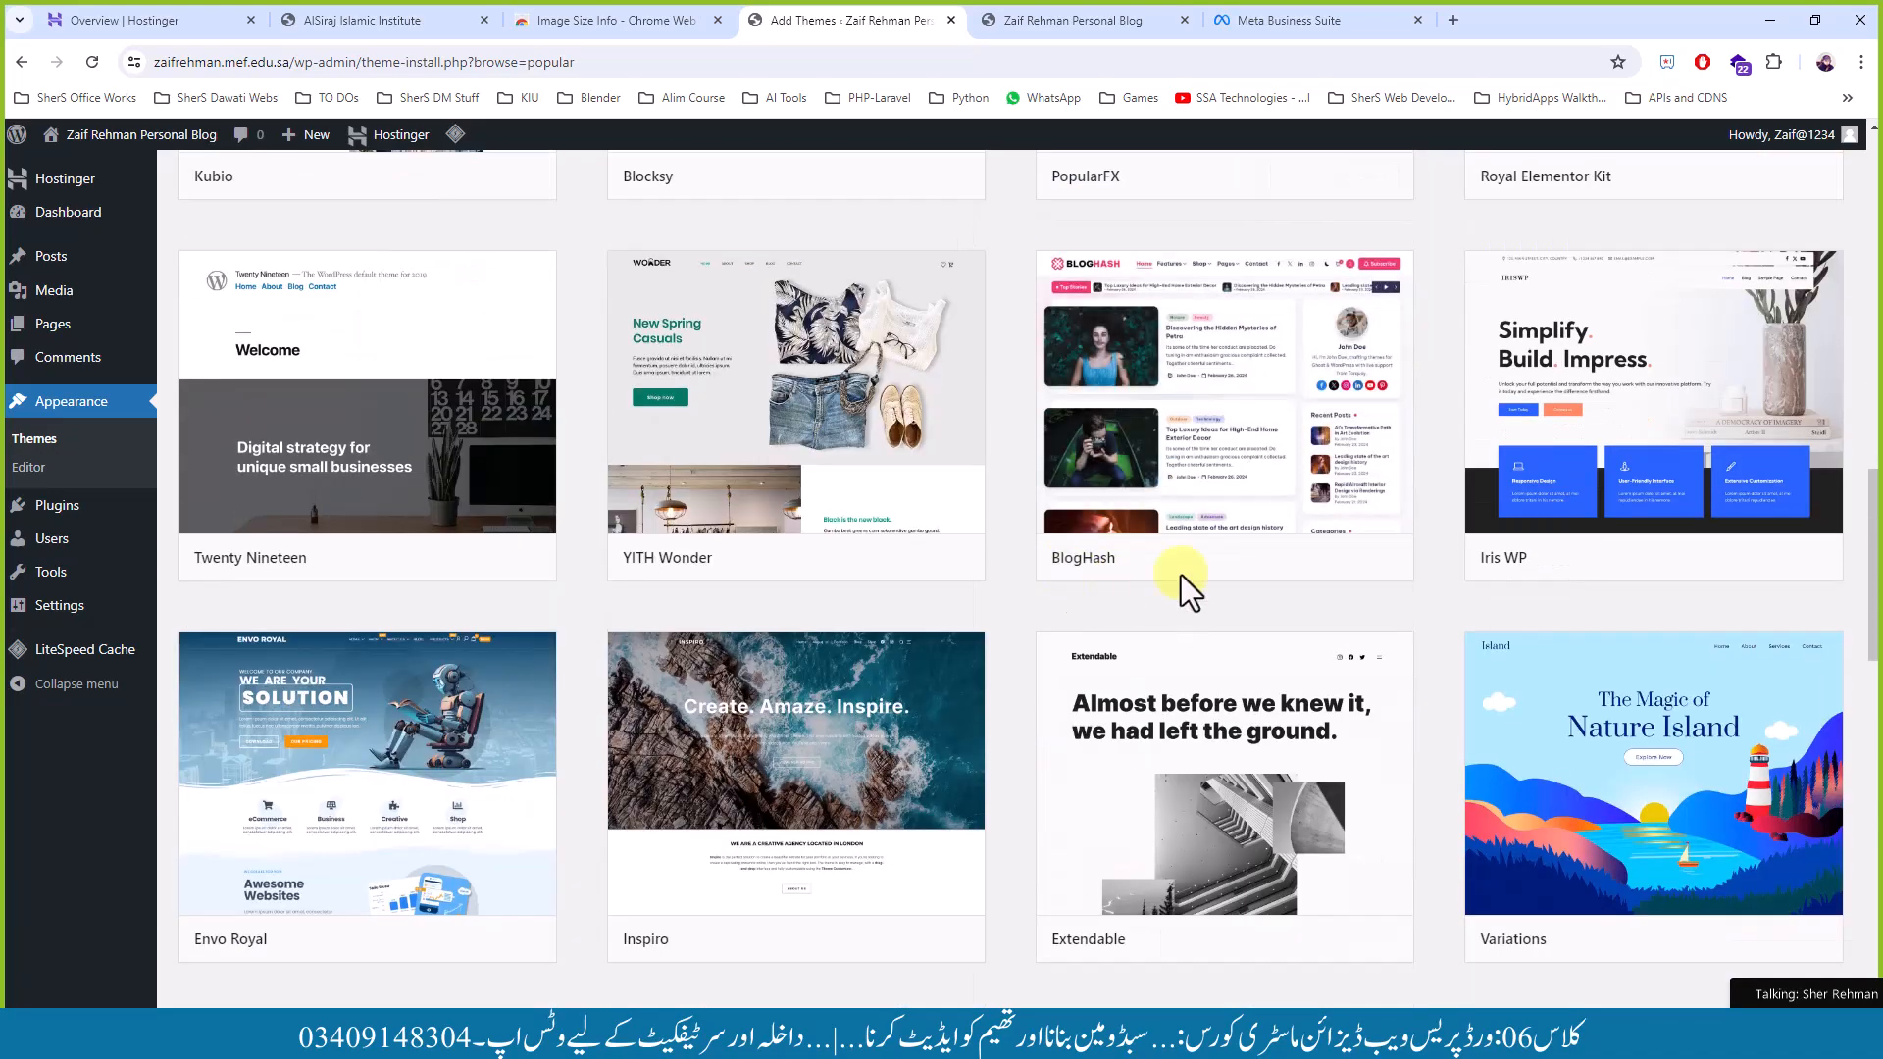
mouse_move(1248, 492)
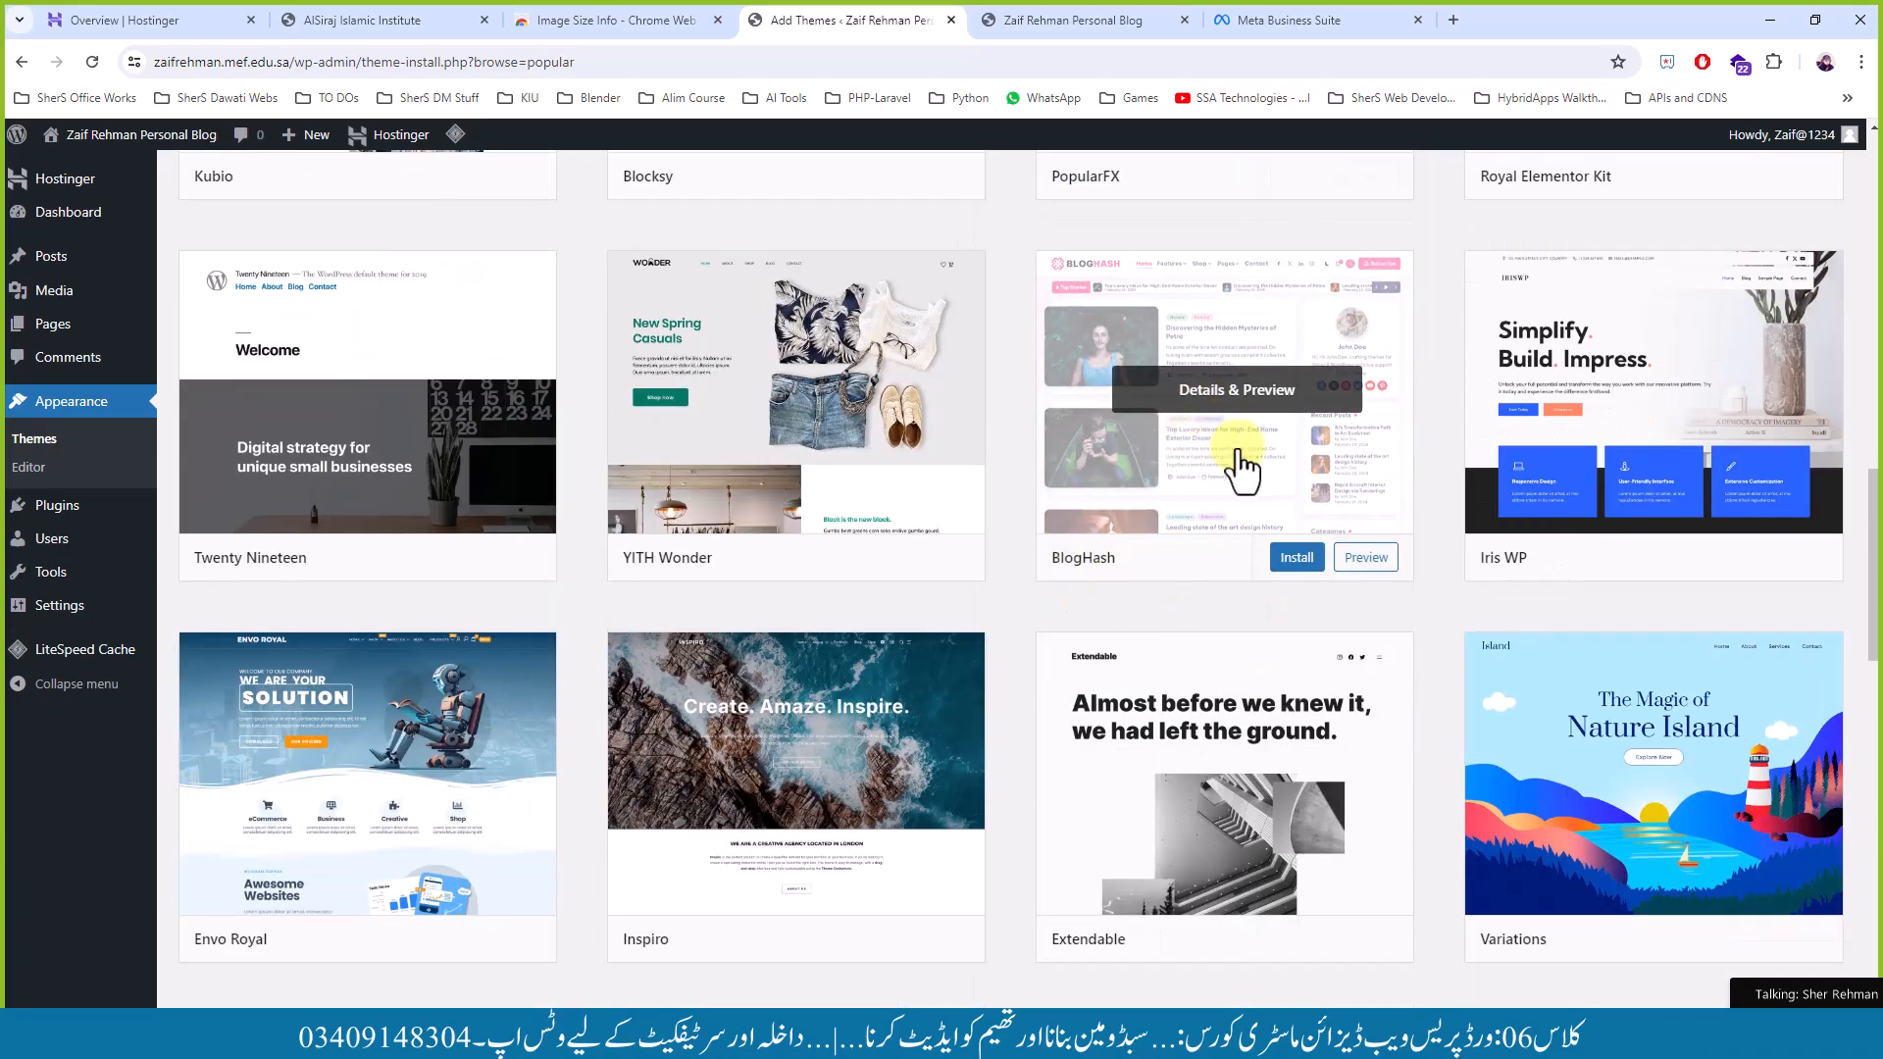
left_click(1284, 559)
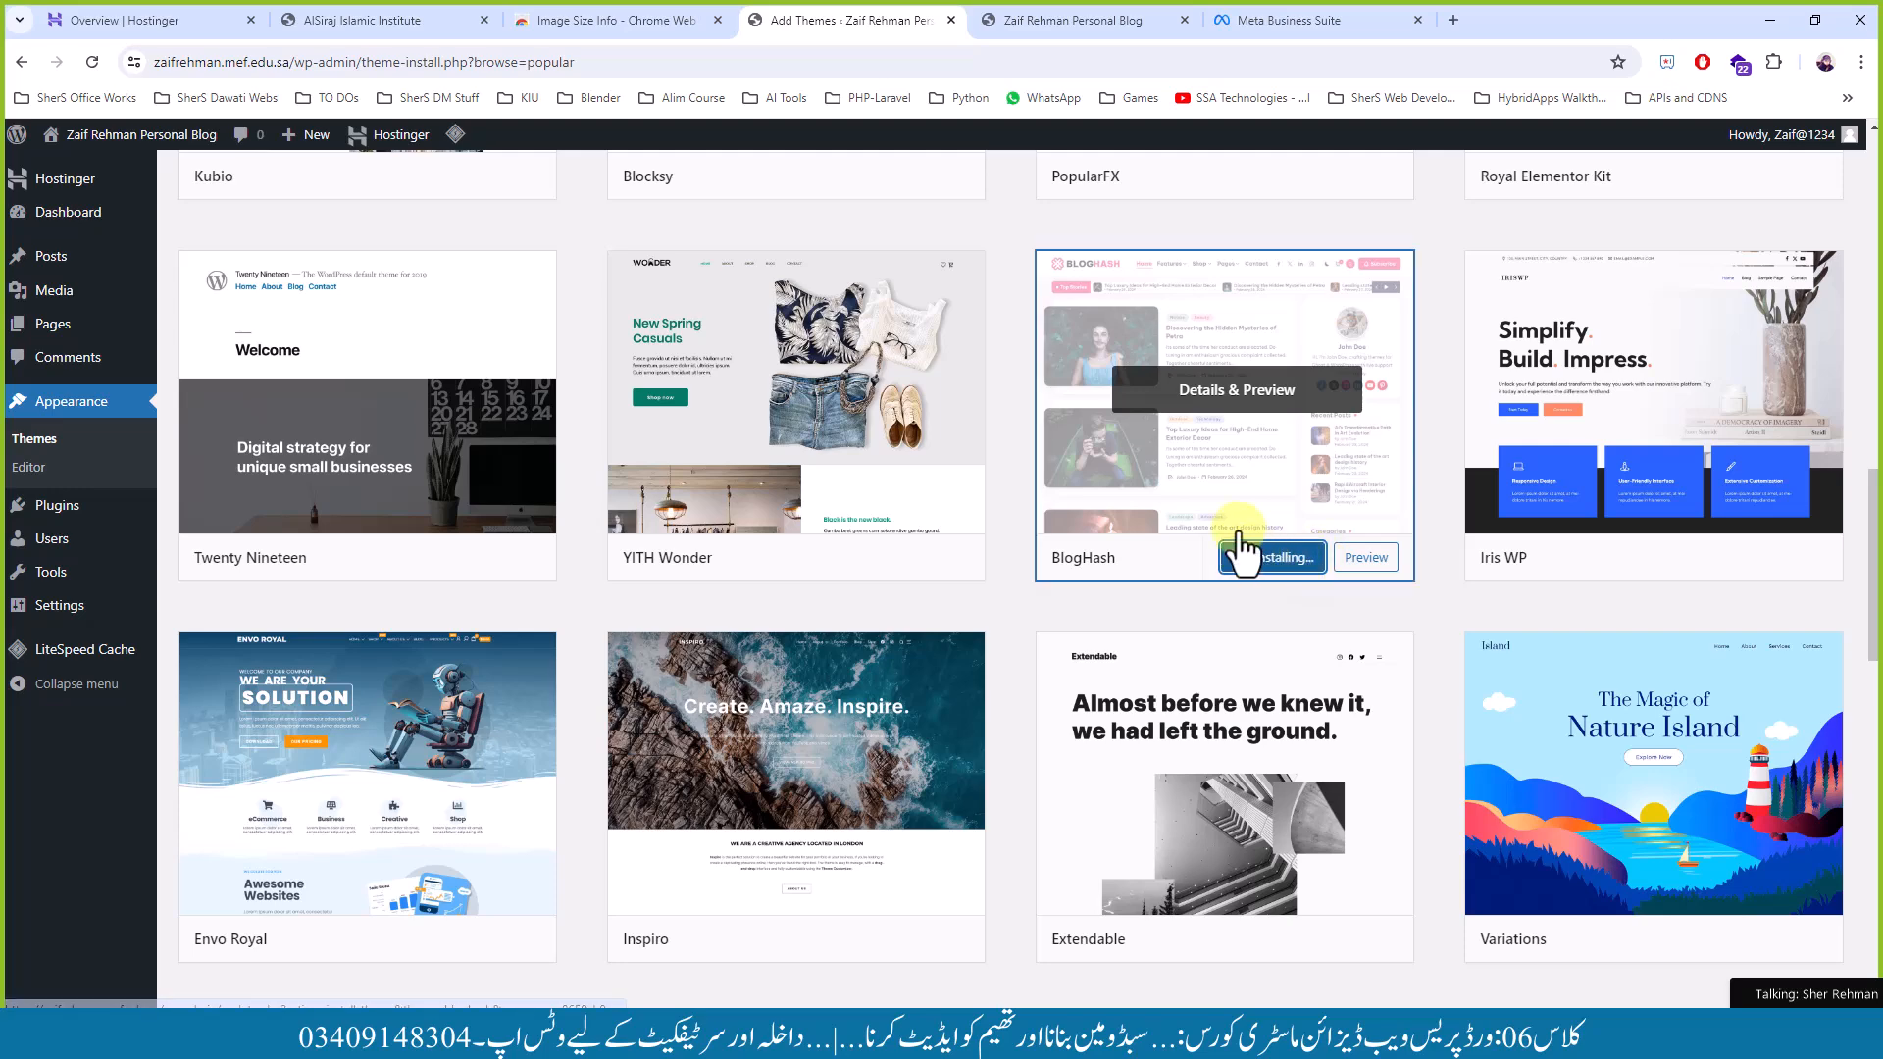
left_click(1263, 559)
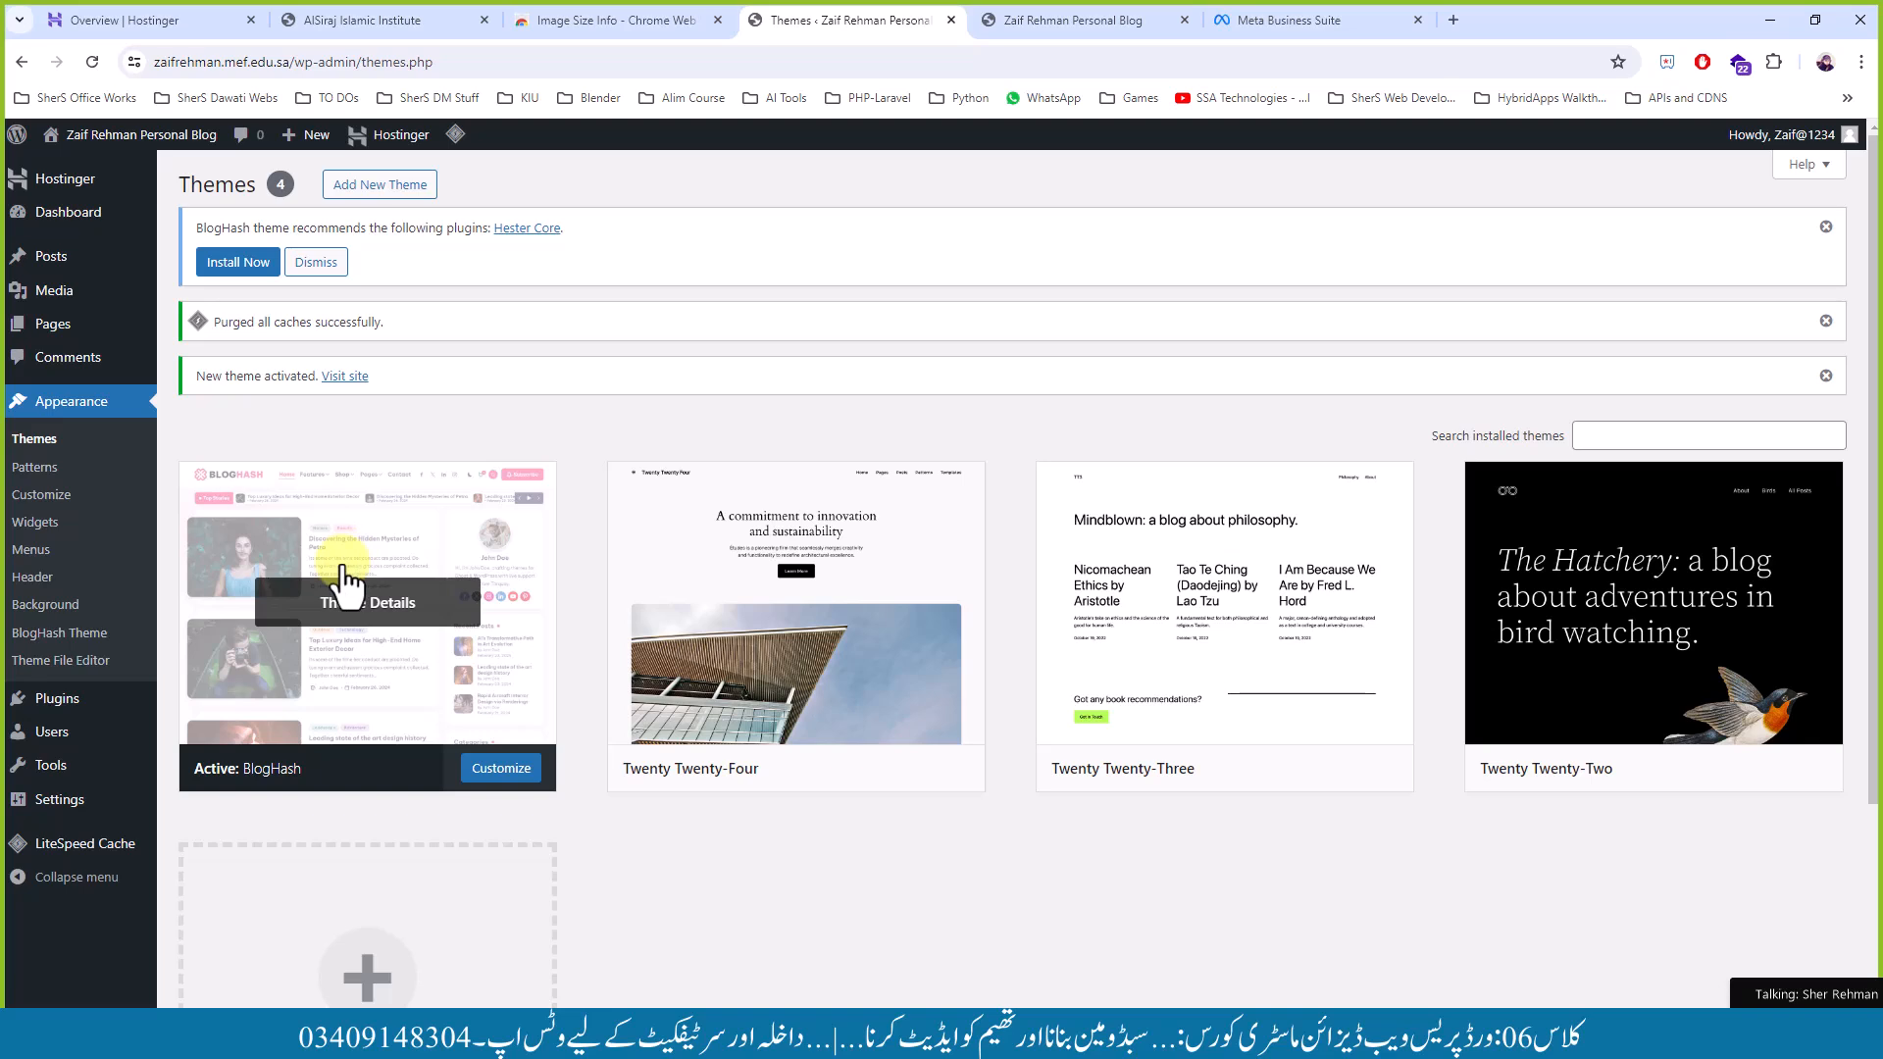
In a new tab, search Google for 'xtra', open xtratheme.com and accept cookies.
left_click(1455, 20)
type("xtra")
key("Return")
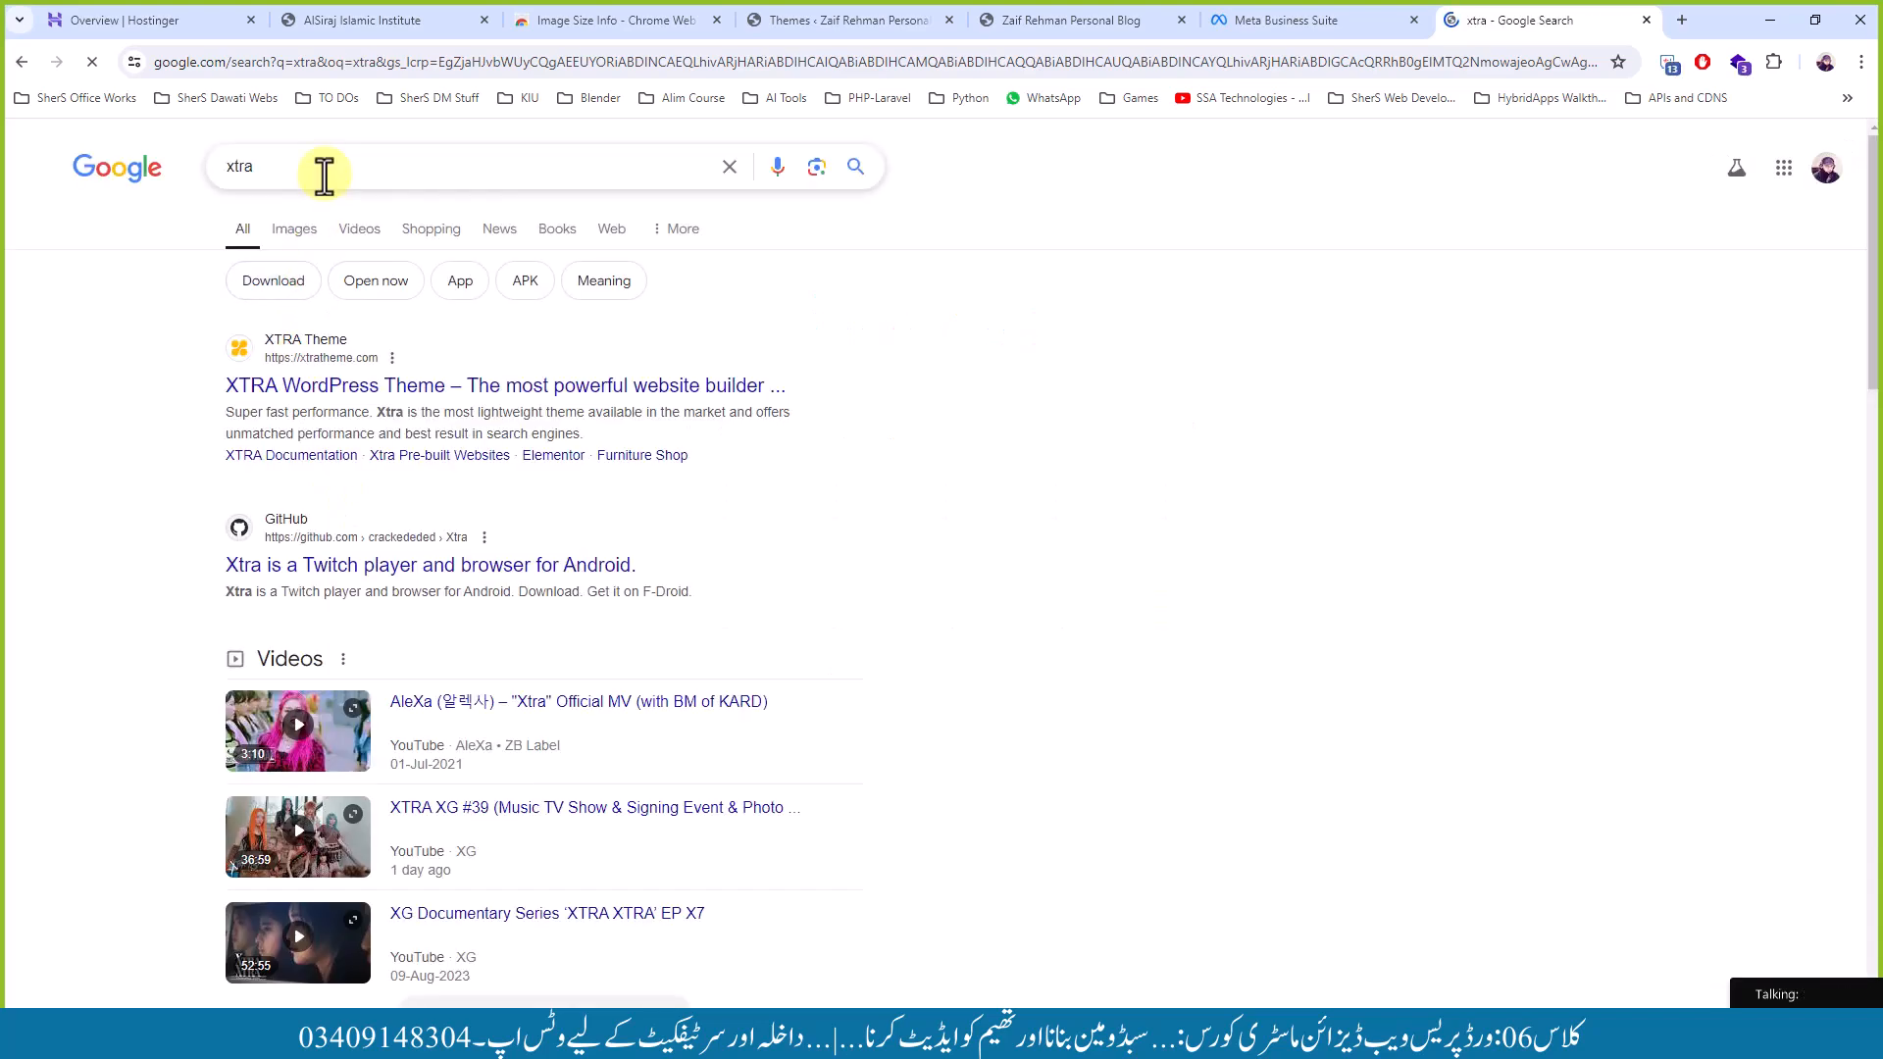
left_click(349, 388)
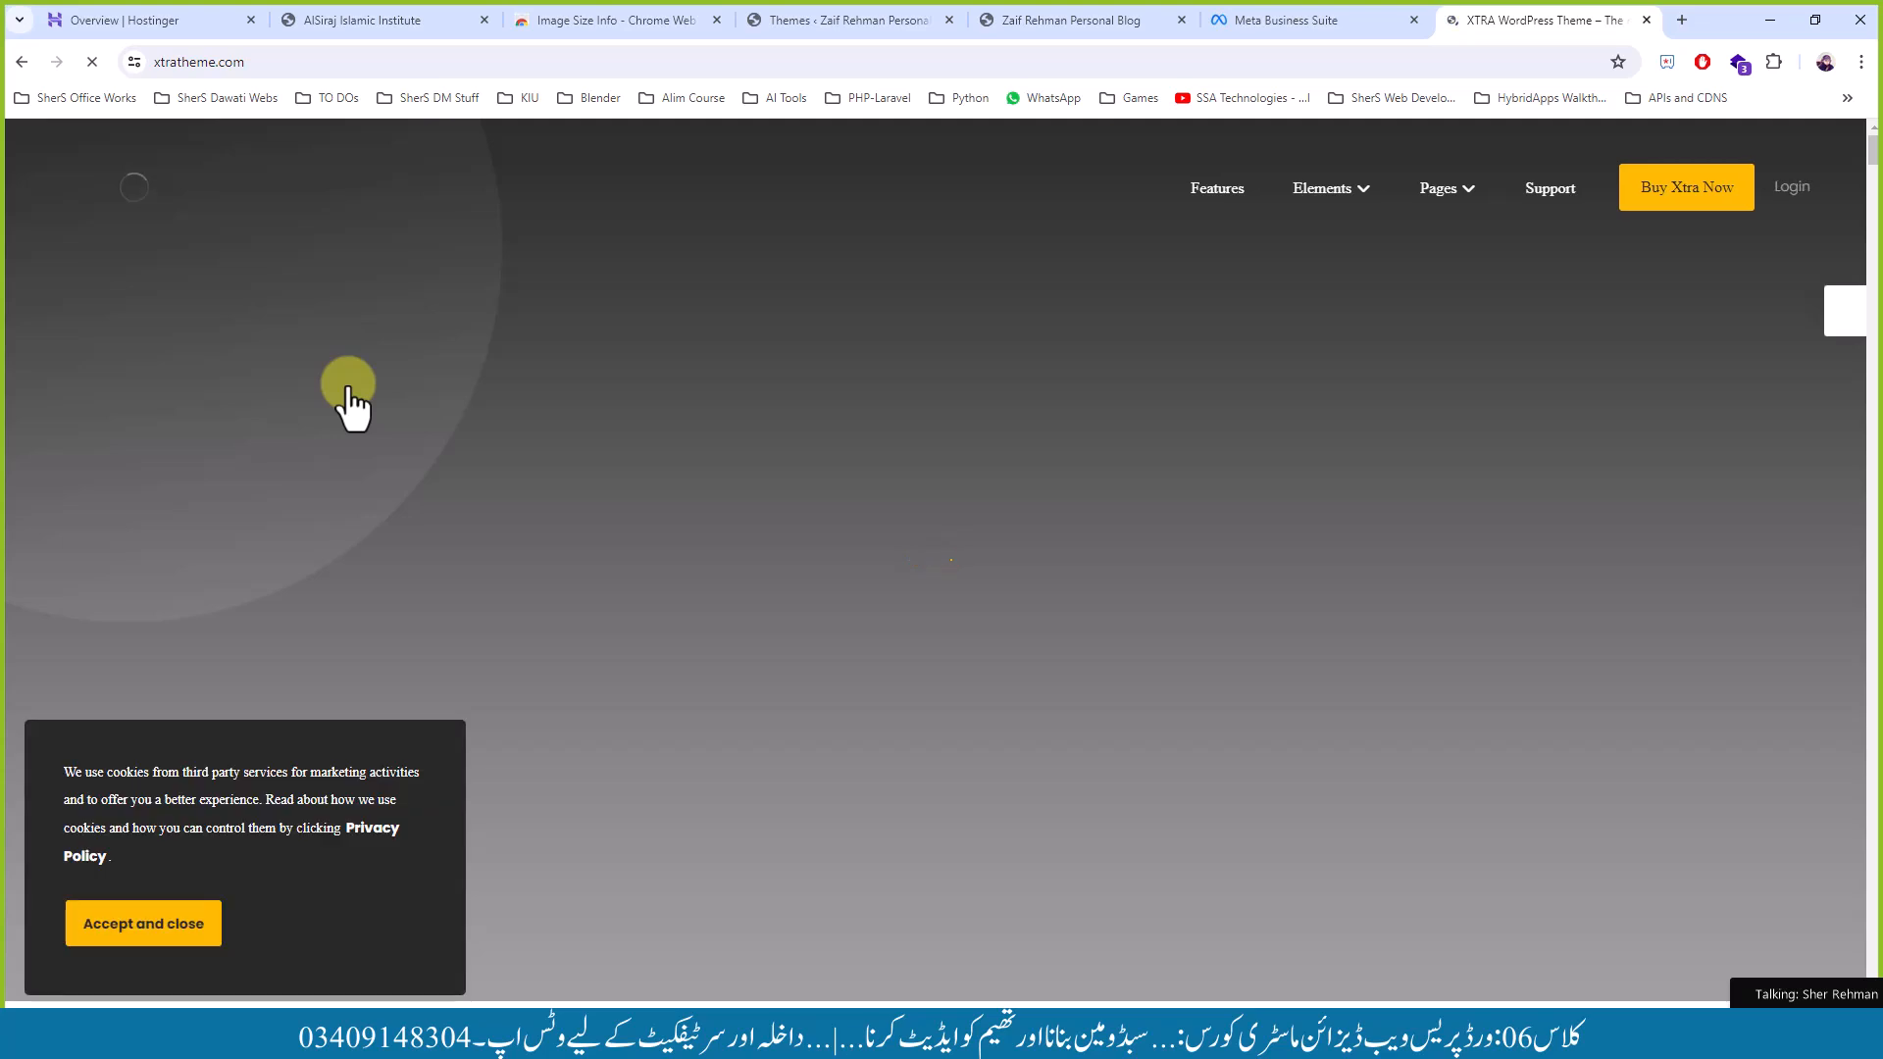
left_click(111, 922)
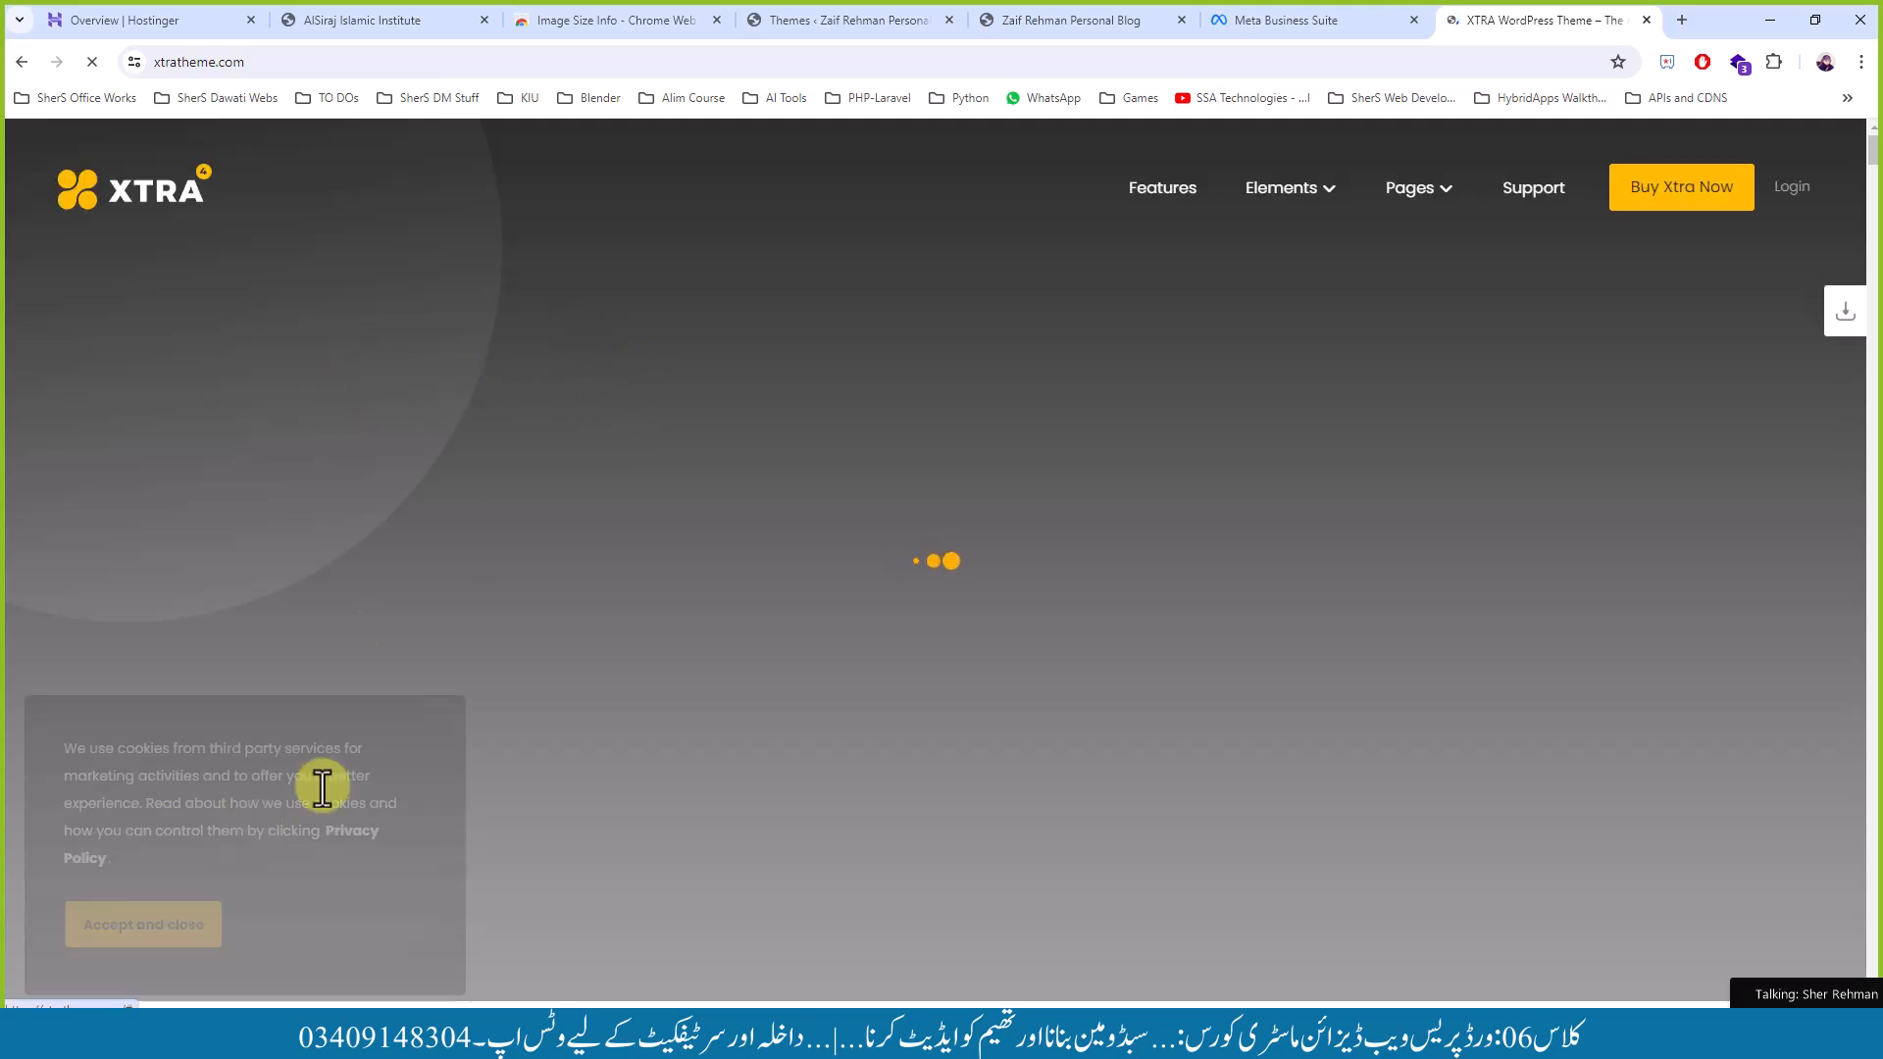
Scroll to the XTRA demo gallery and open the Building demo's Elementor version in another tab.
scroll(621, 614, "down", 5)
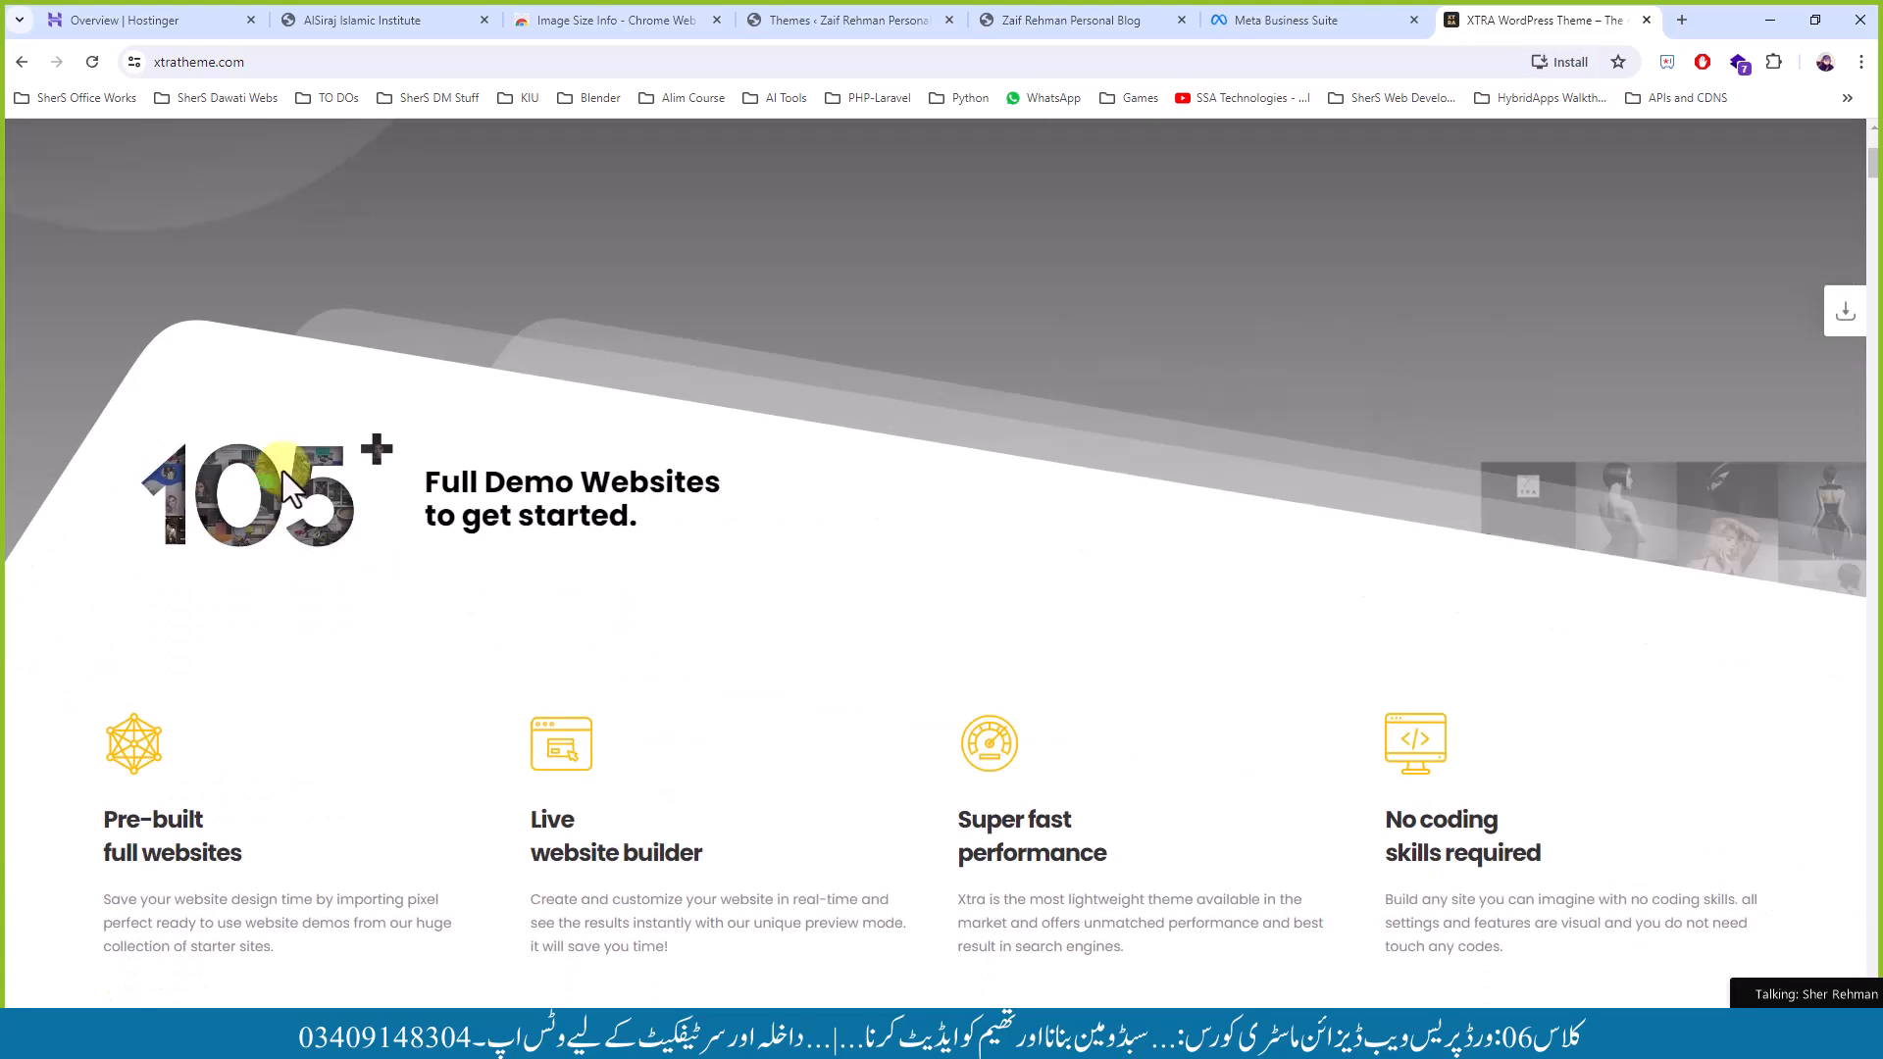
scroll(431, 524, "down", 10)
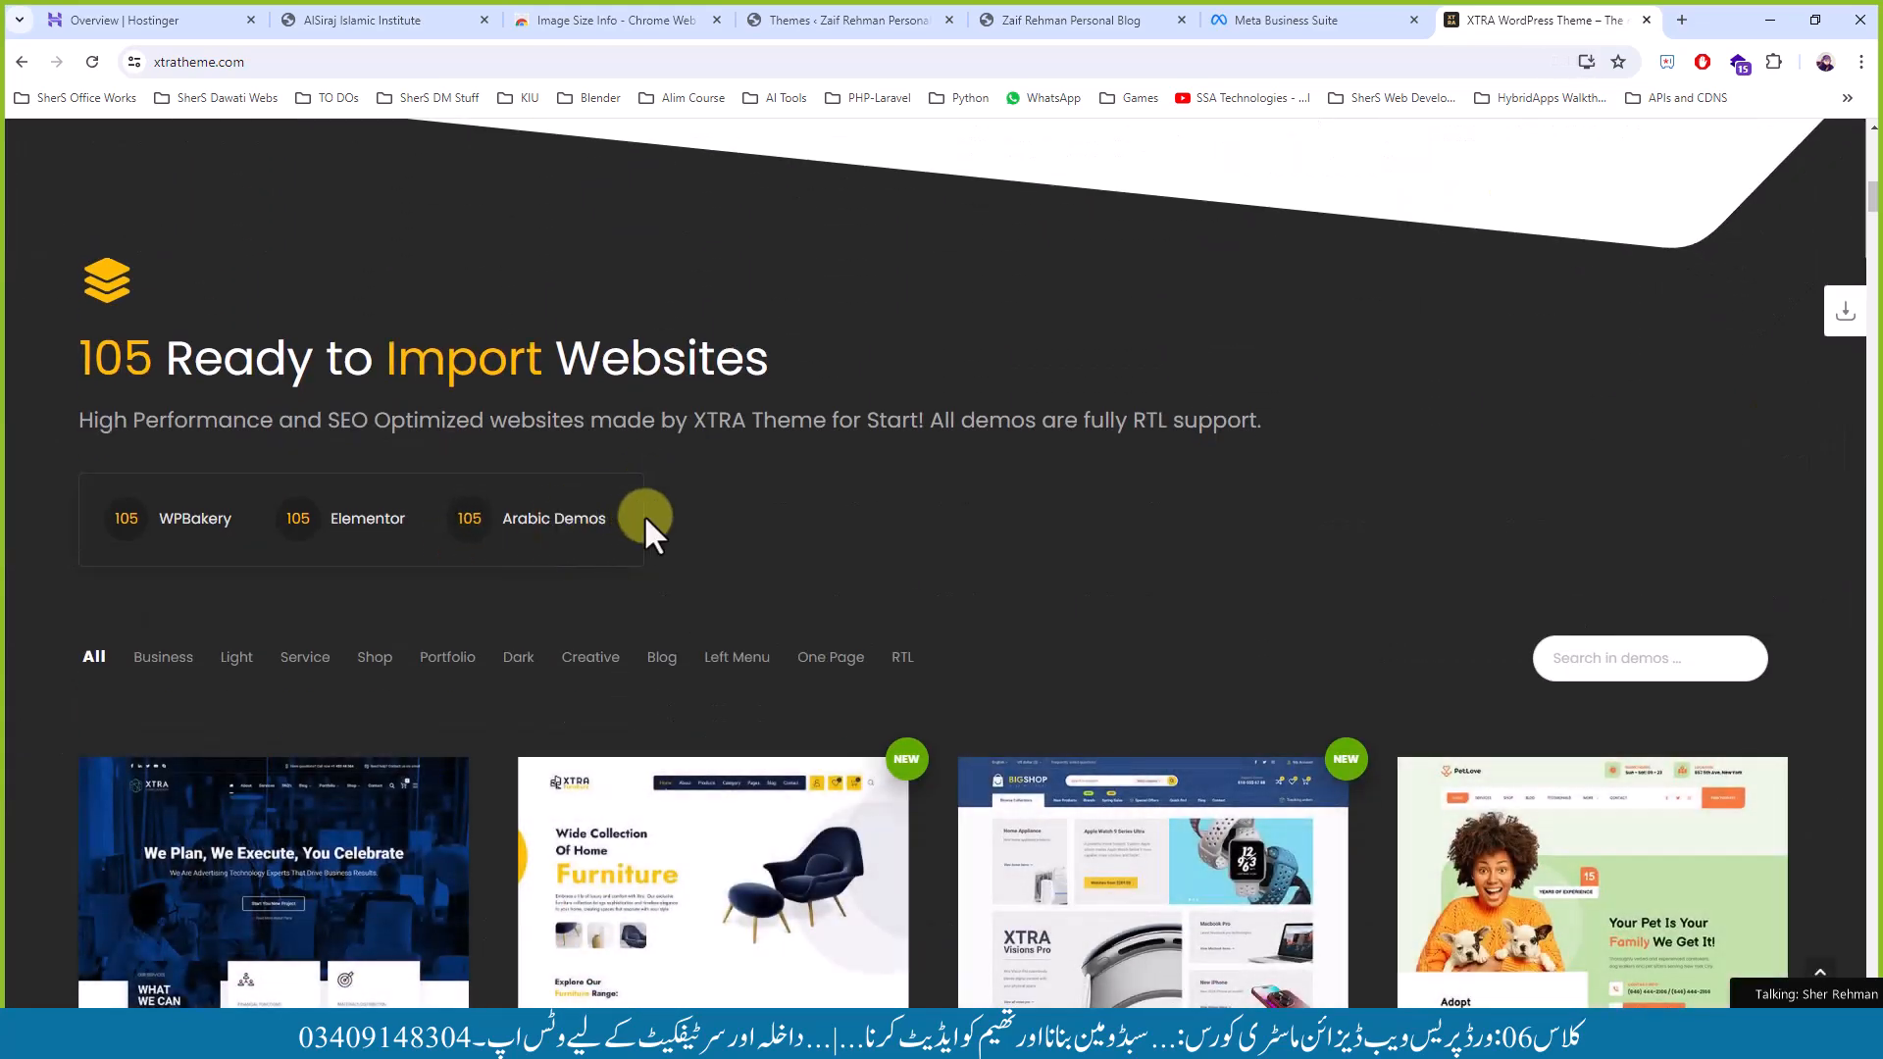
scroll(647, 520, "down", 2)
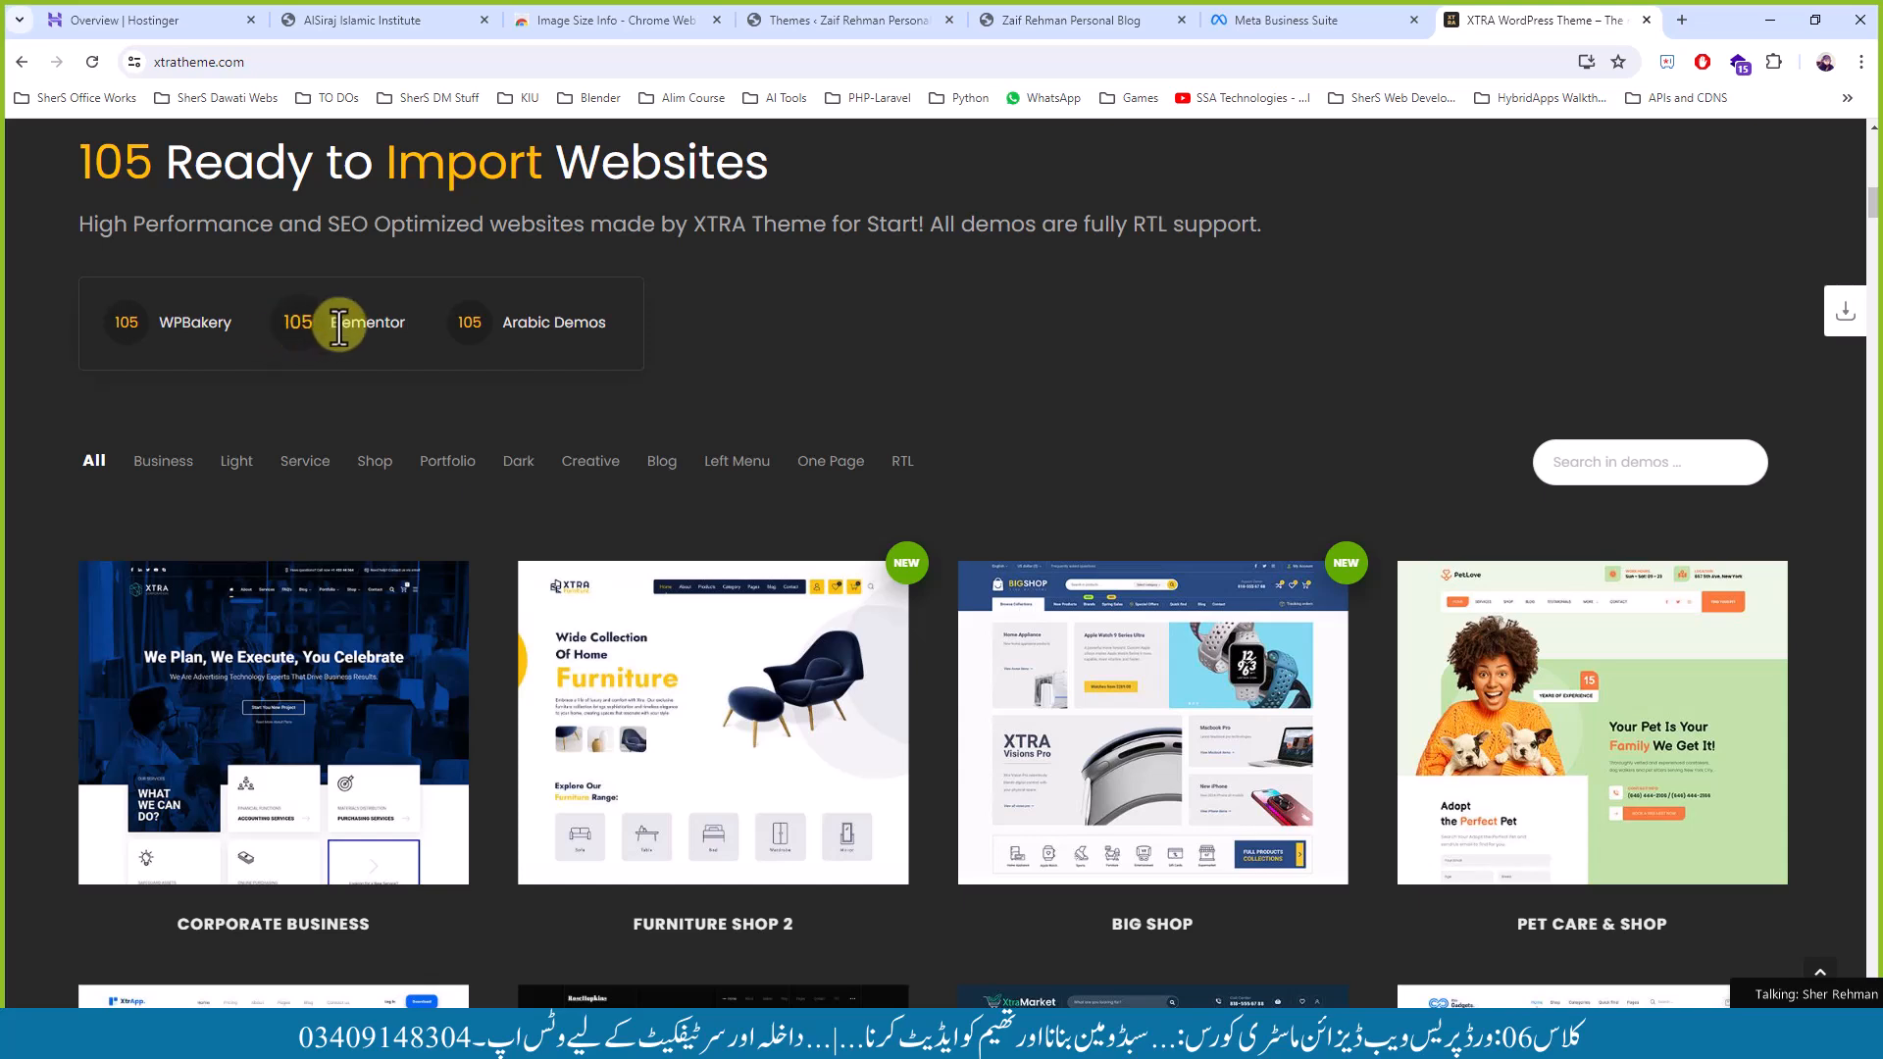
double_click(404, 322)
scroll(1041, 486, "down", 7)
scroll(1115, 324, "up", 5)
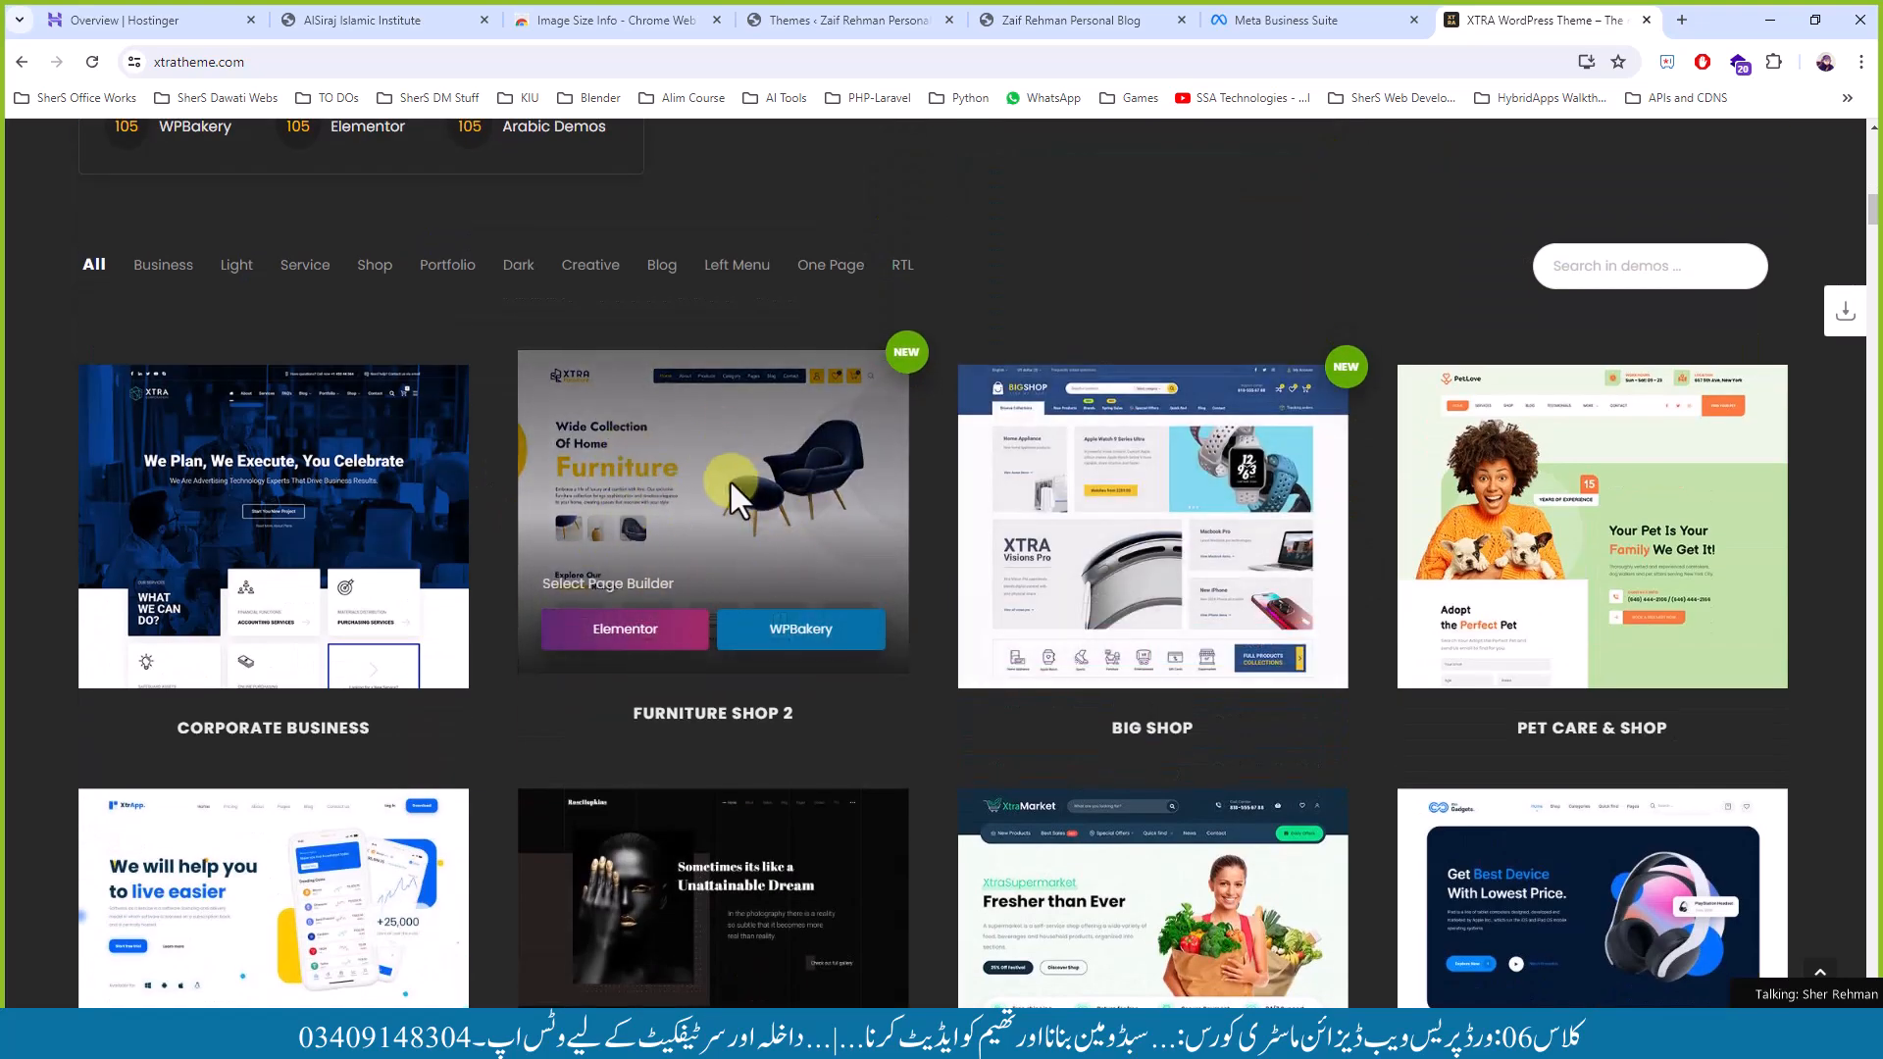
scroll(705, 476, "down", 4)
scroll(655, 353, "up", 2)
scroll(581, 559, "down", 2)
scroll(229, 474, "down", 6)
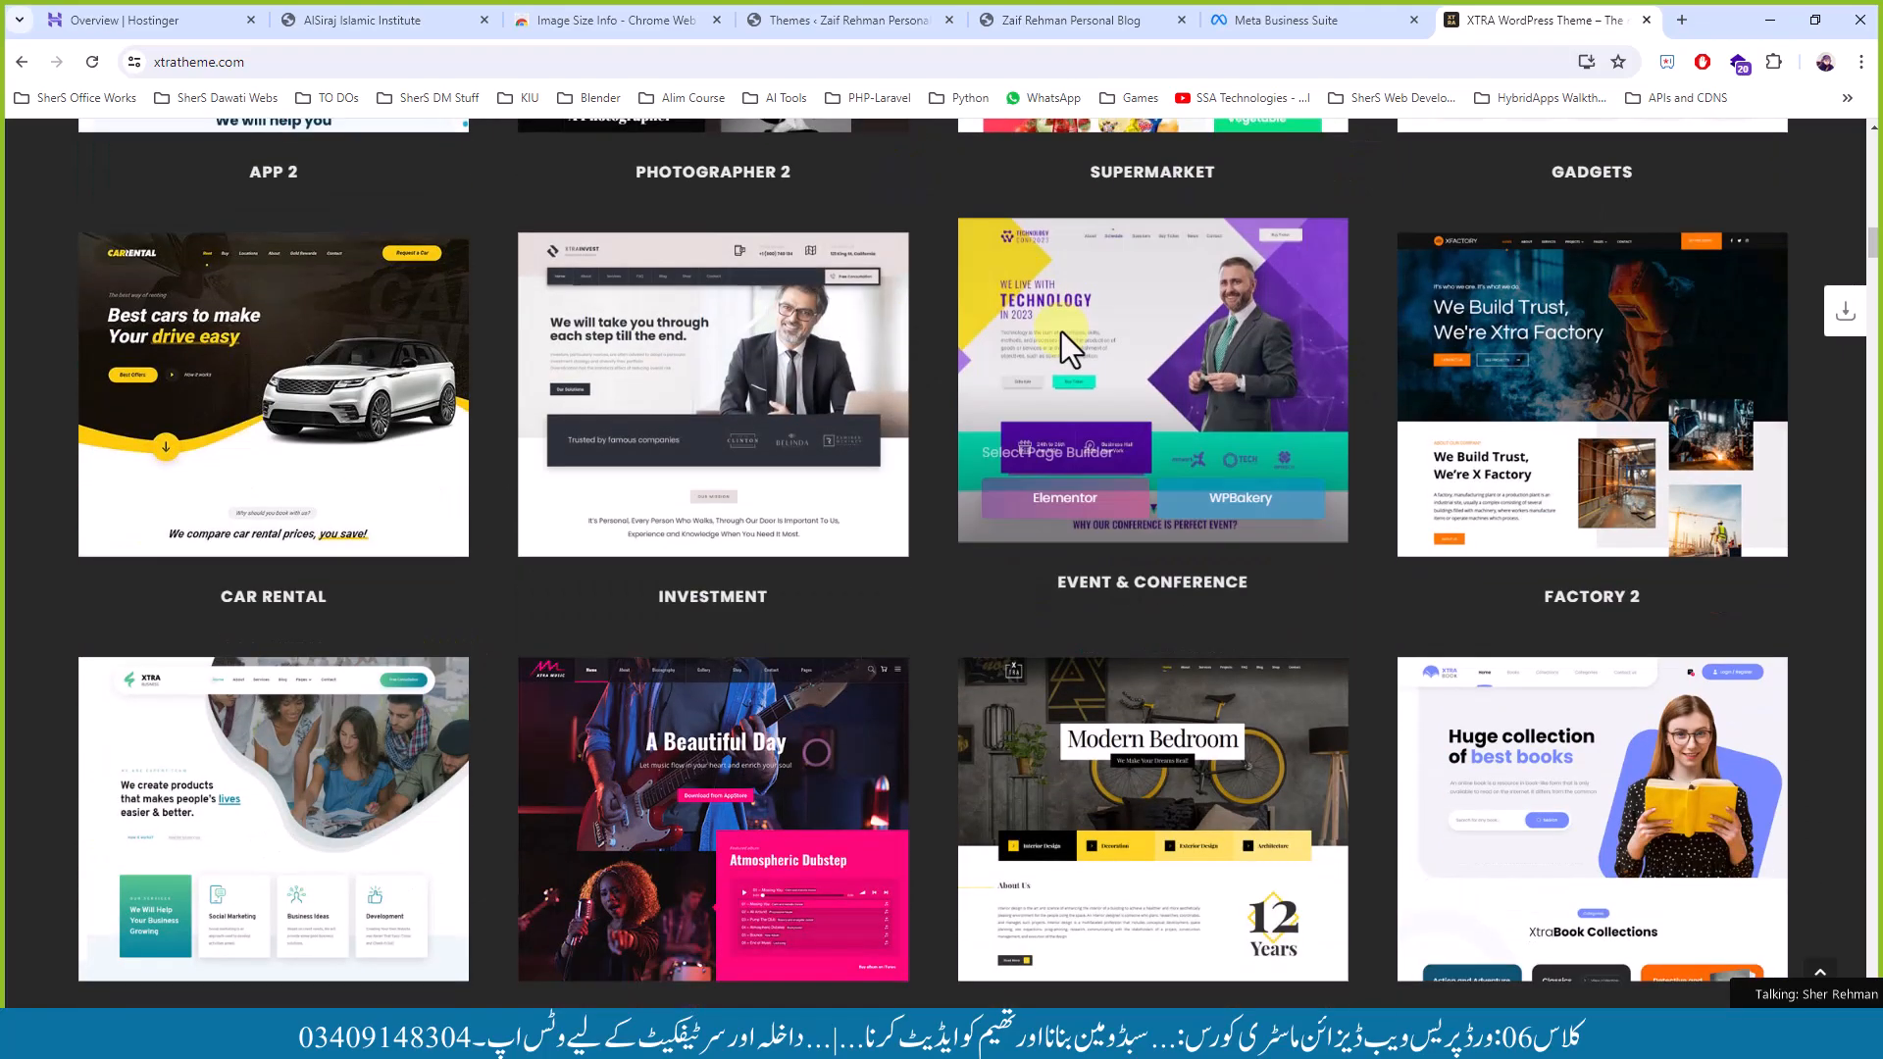
scroll(1194, 355, "up", 4)
scroll(1098, 471, "down", 4)
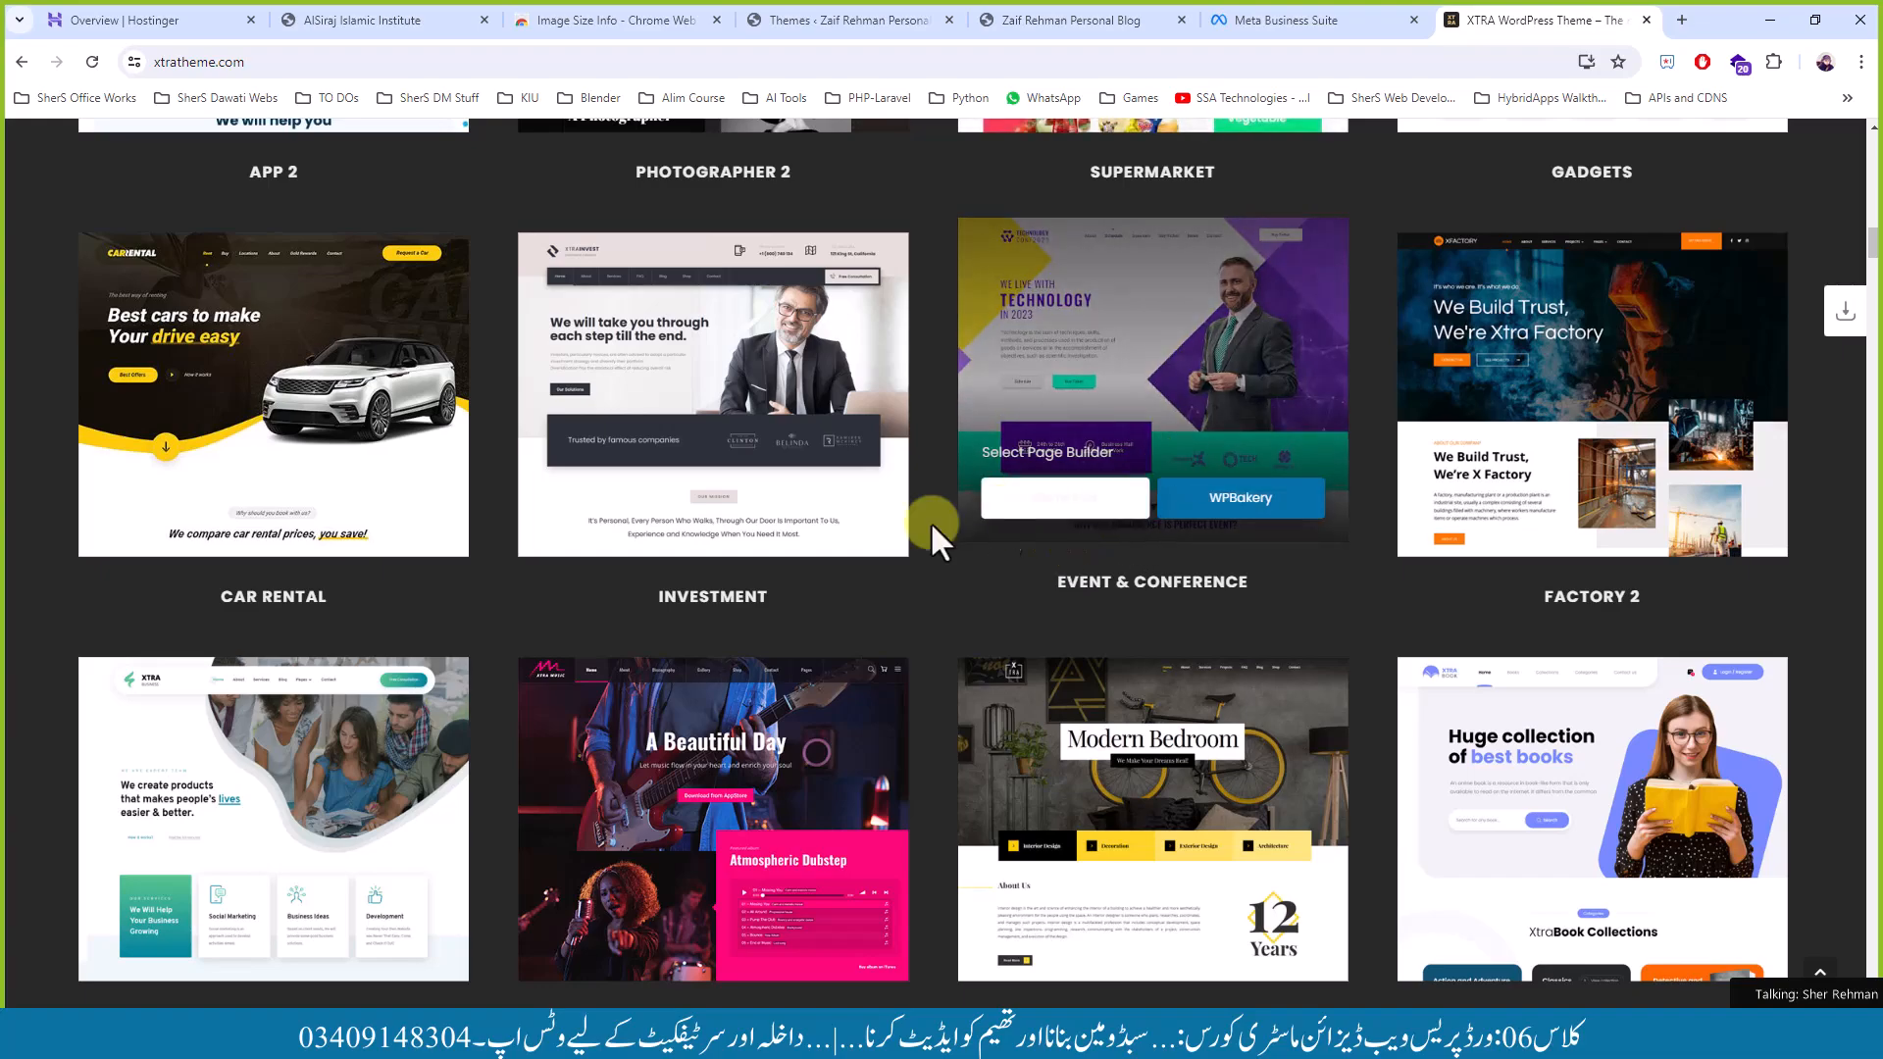
scroll(912, 490, "down", 4)
scroll(1185, 496, "down", 14)
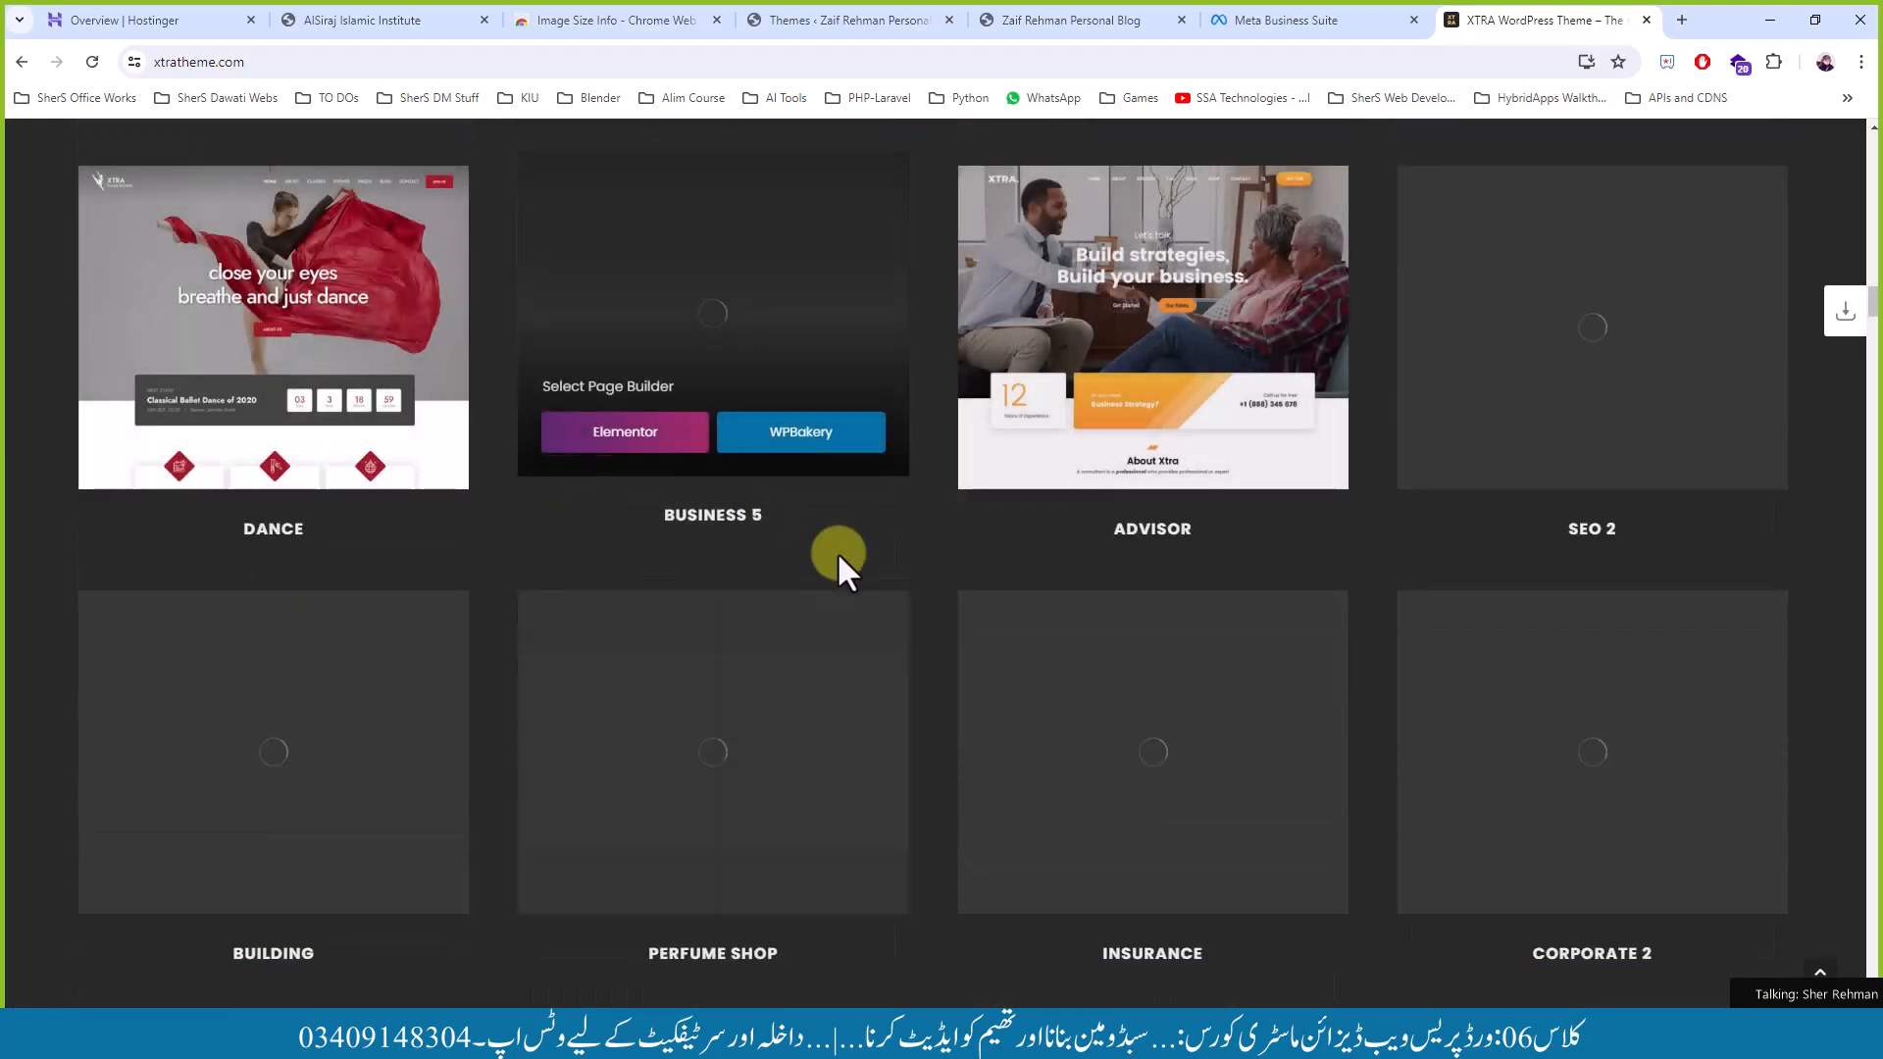
scroll(741, 549, "up", 2)
scroll(749, 581, "down", 4)
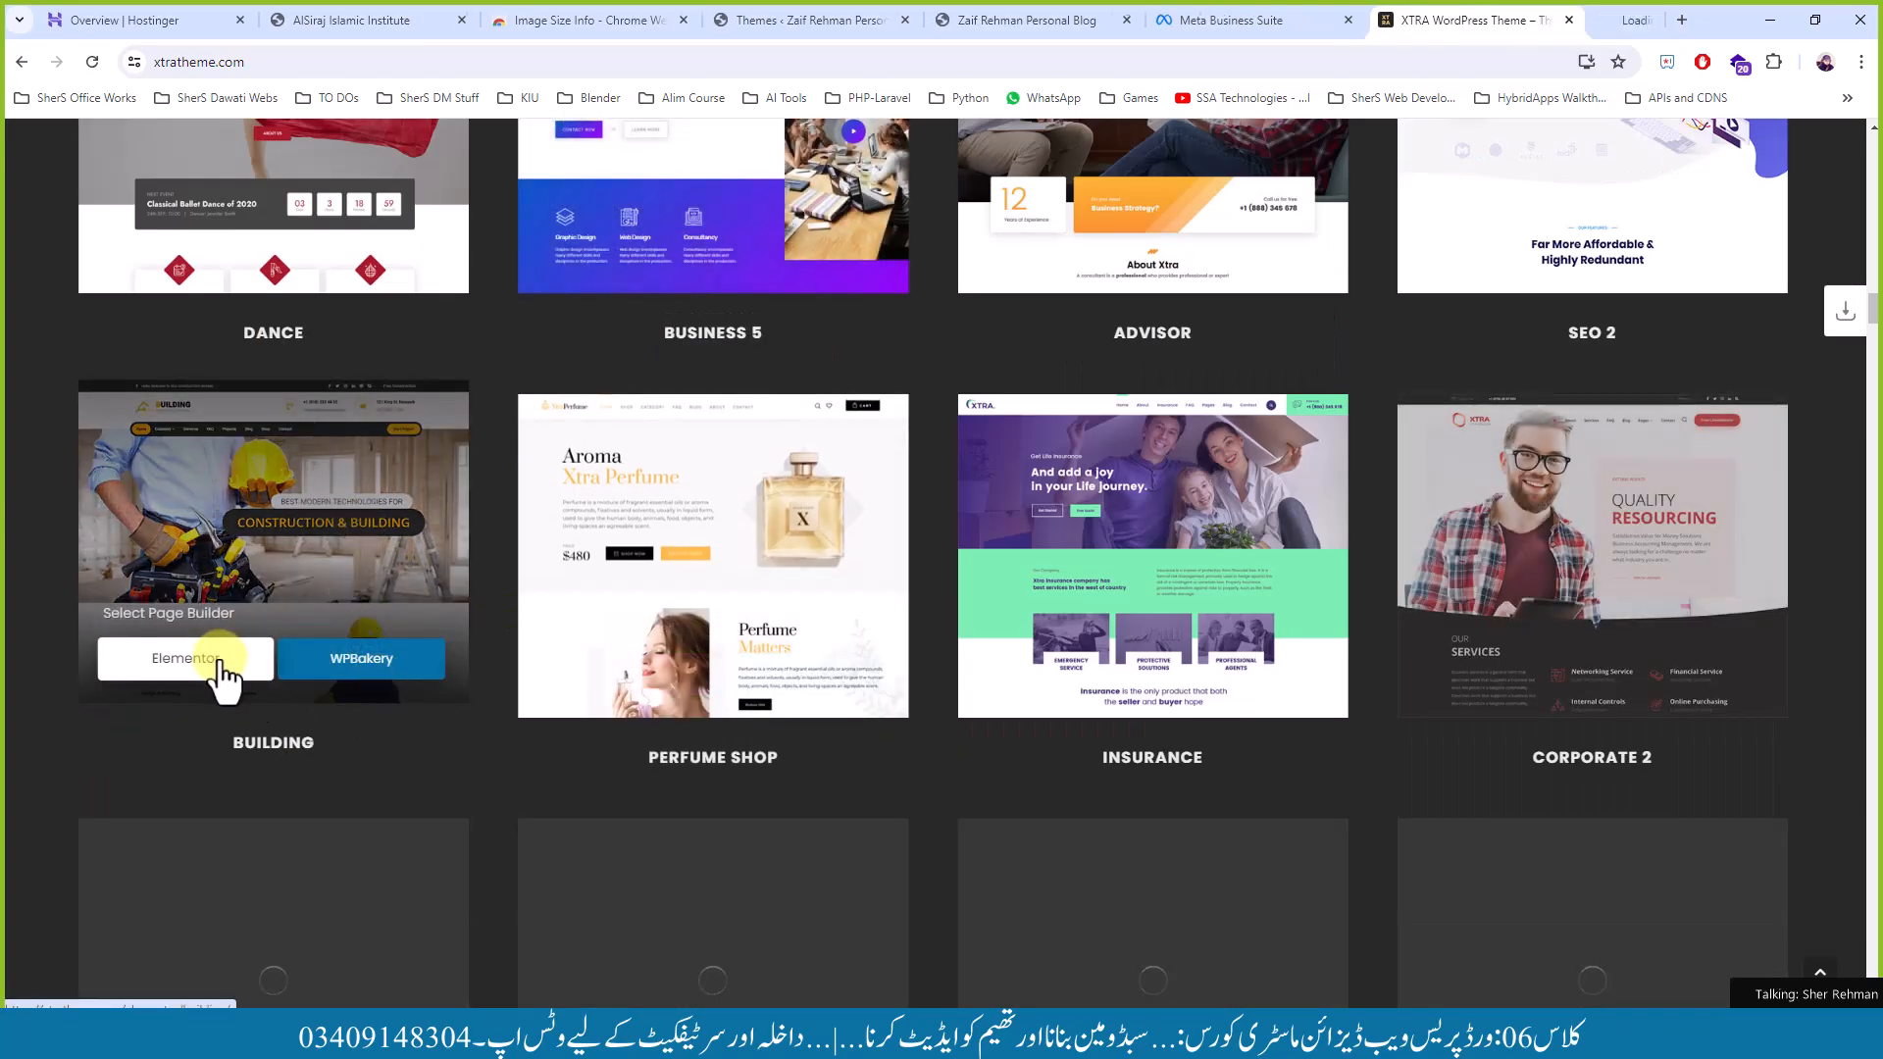
middle_click(219, 662)
Glance at the Building demo, then open WordPress's Add Themes page and its search box.
left_click(1492, 16)
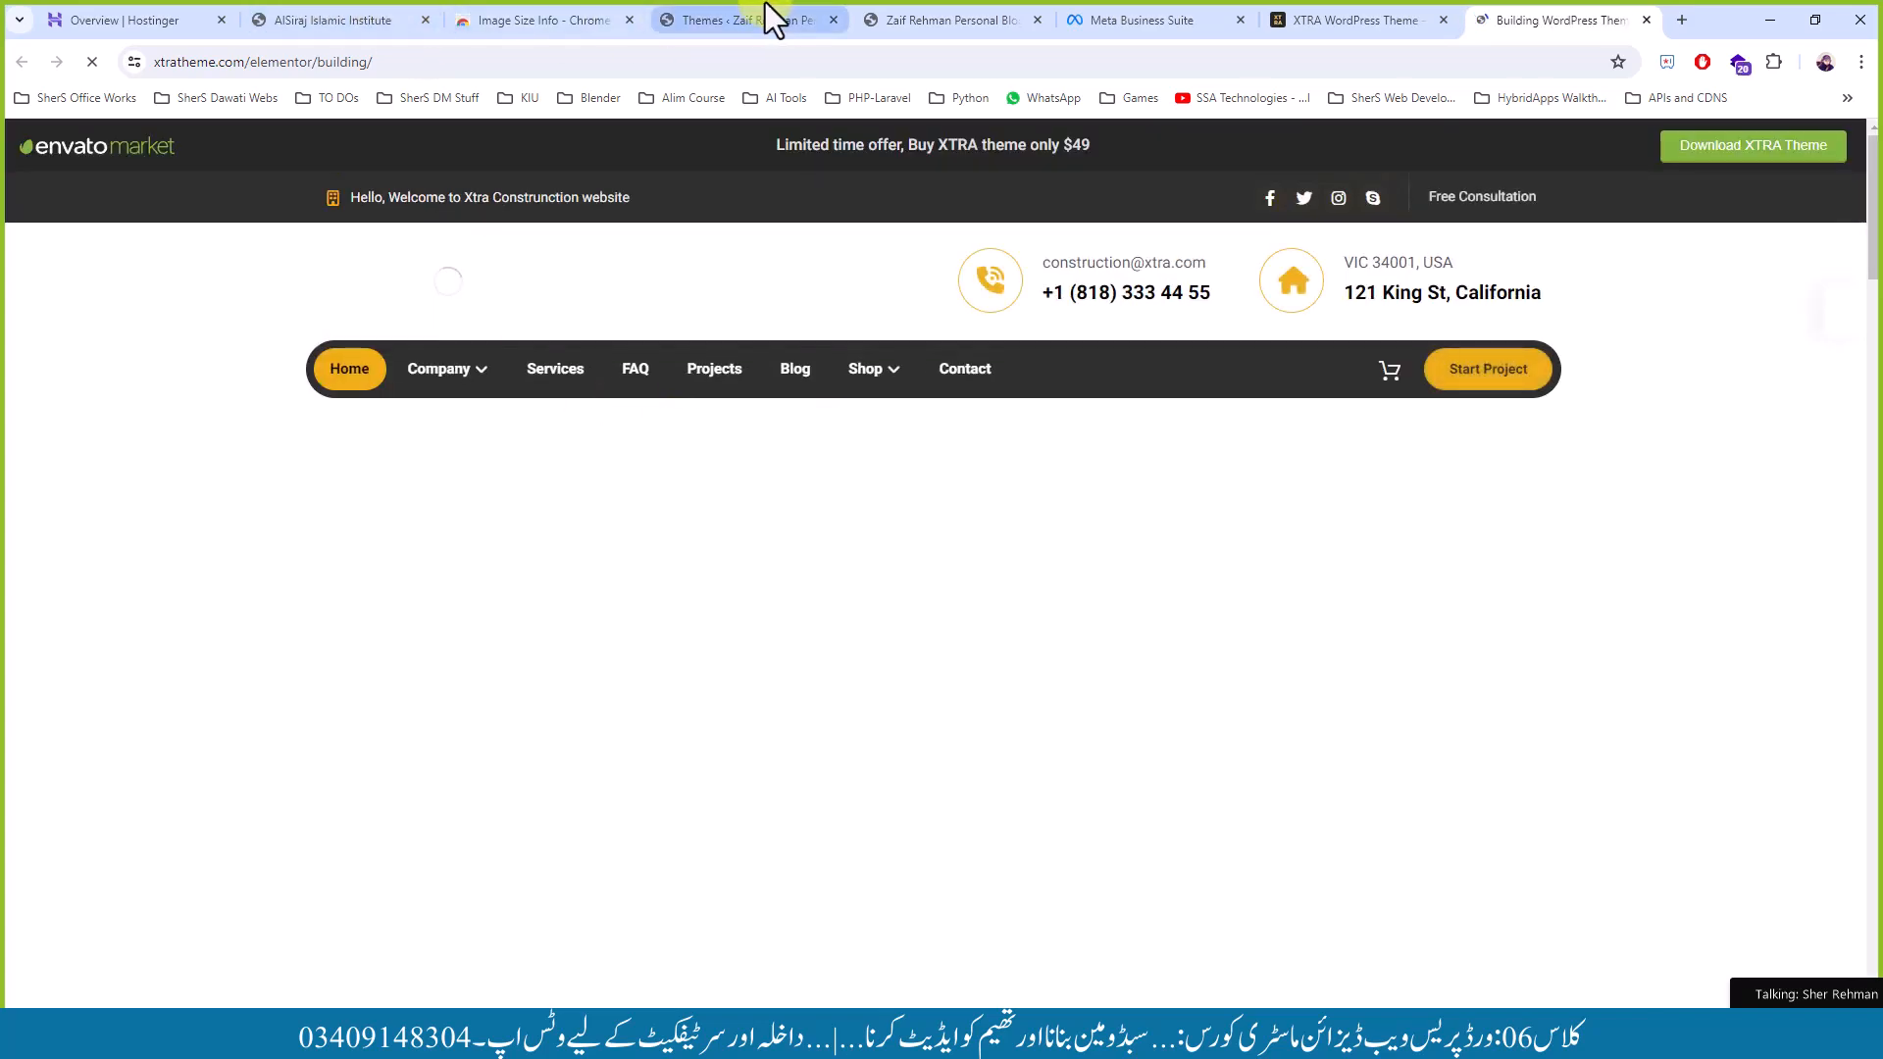
left_click(763, 17)
left_click(383, 184)
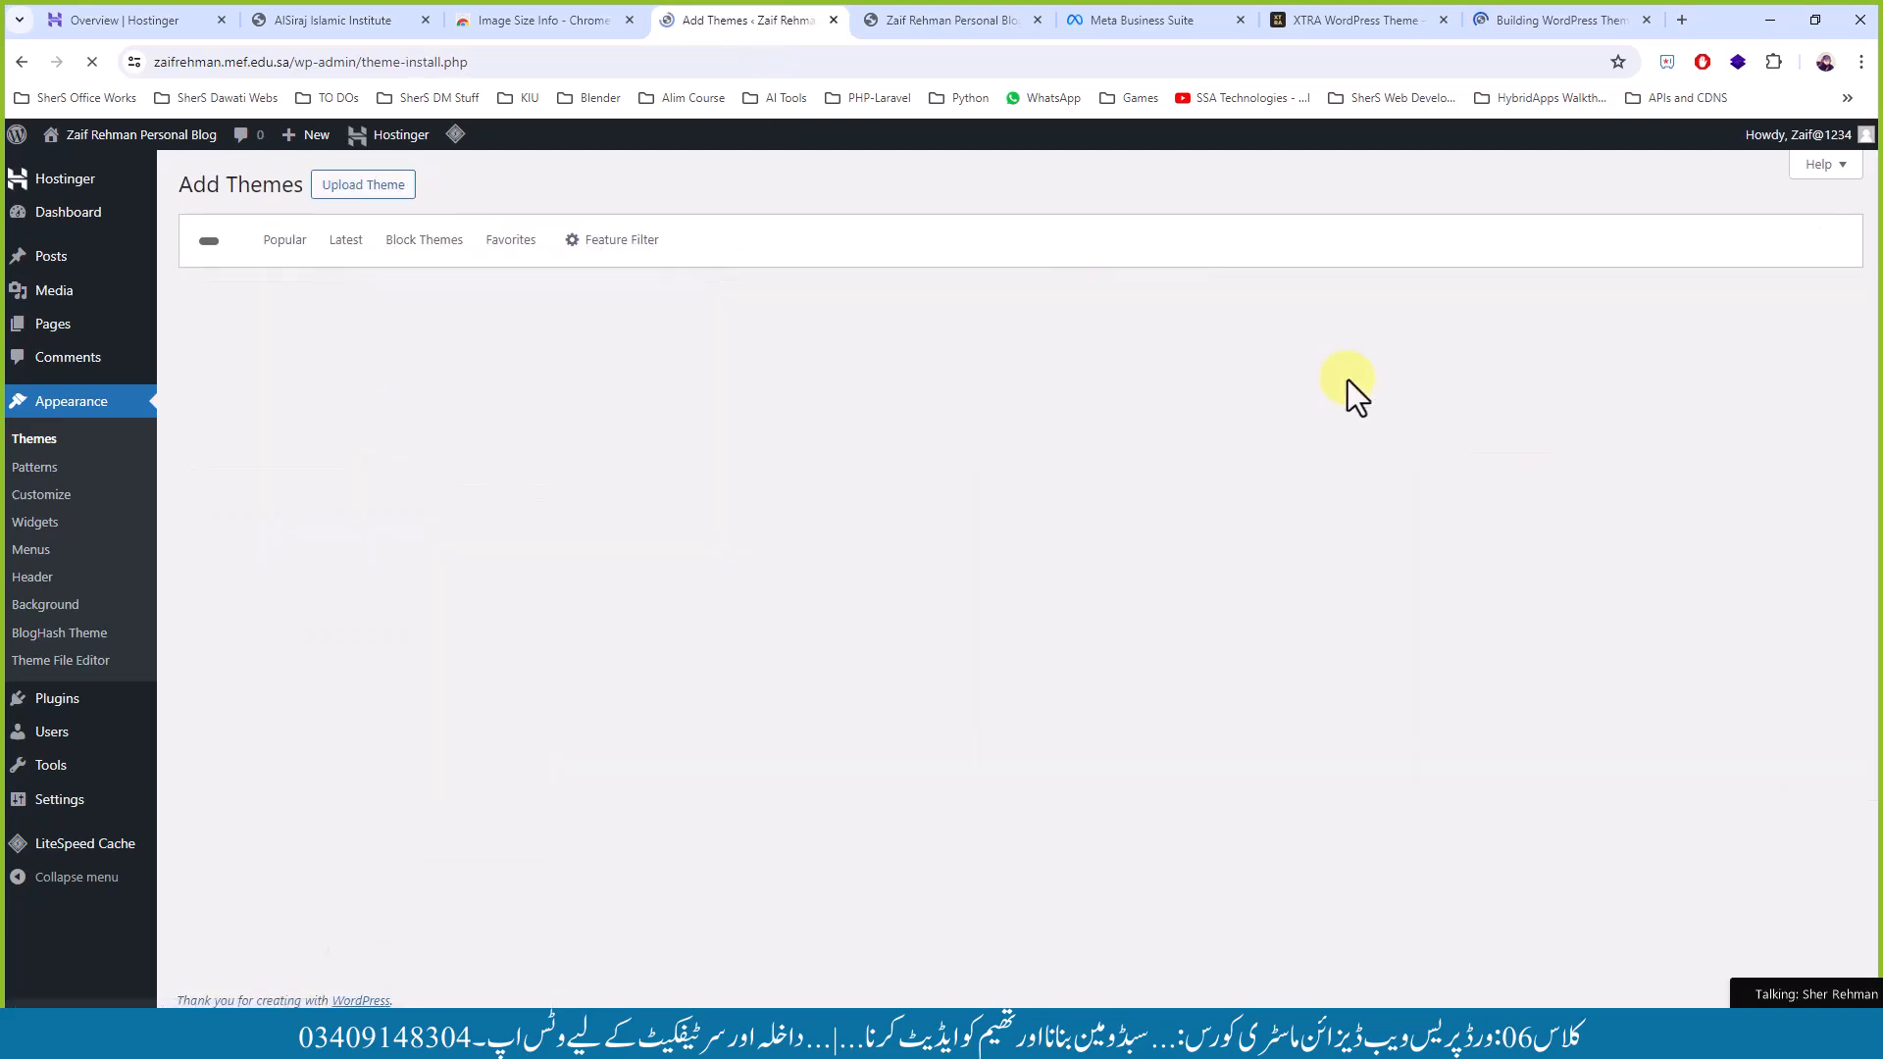
left_click(1647, 243)
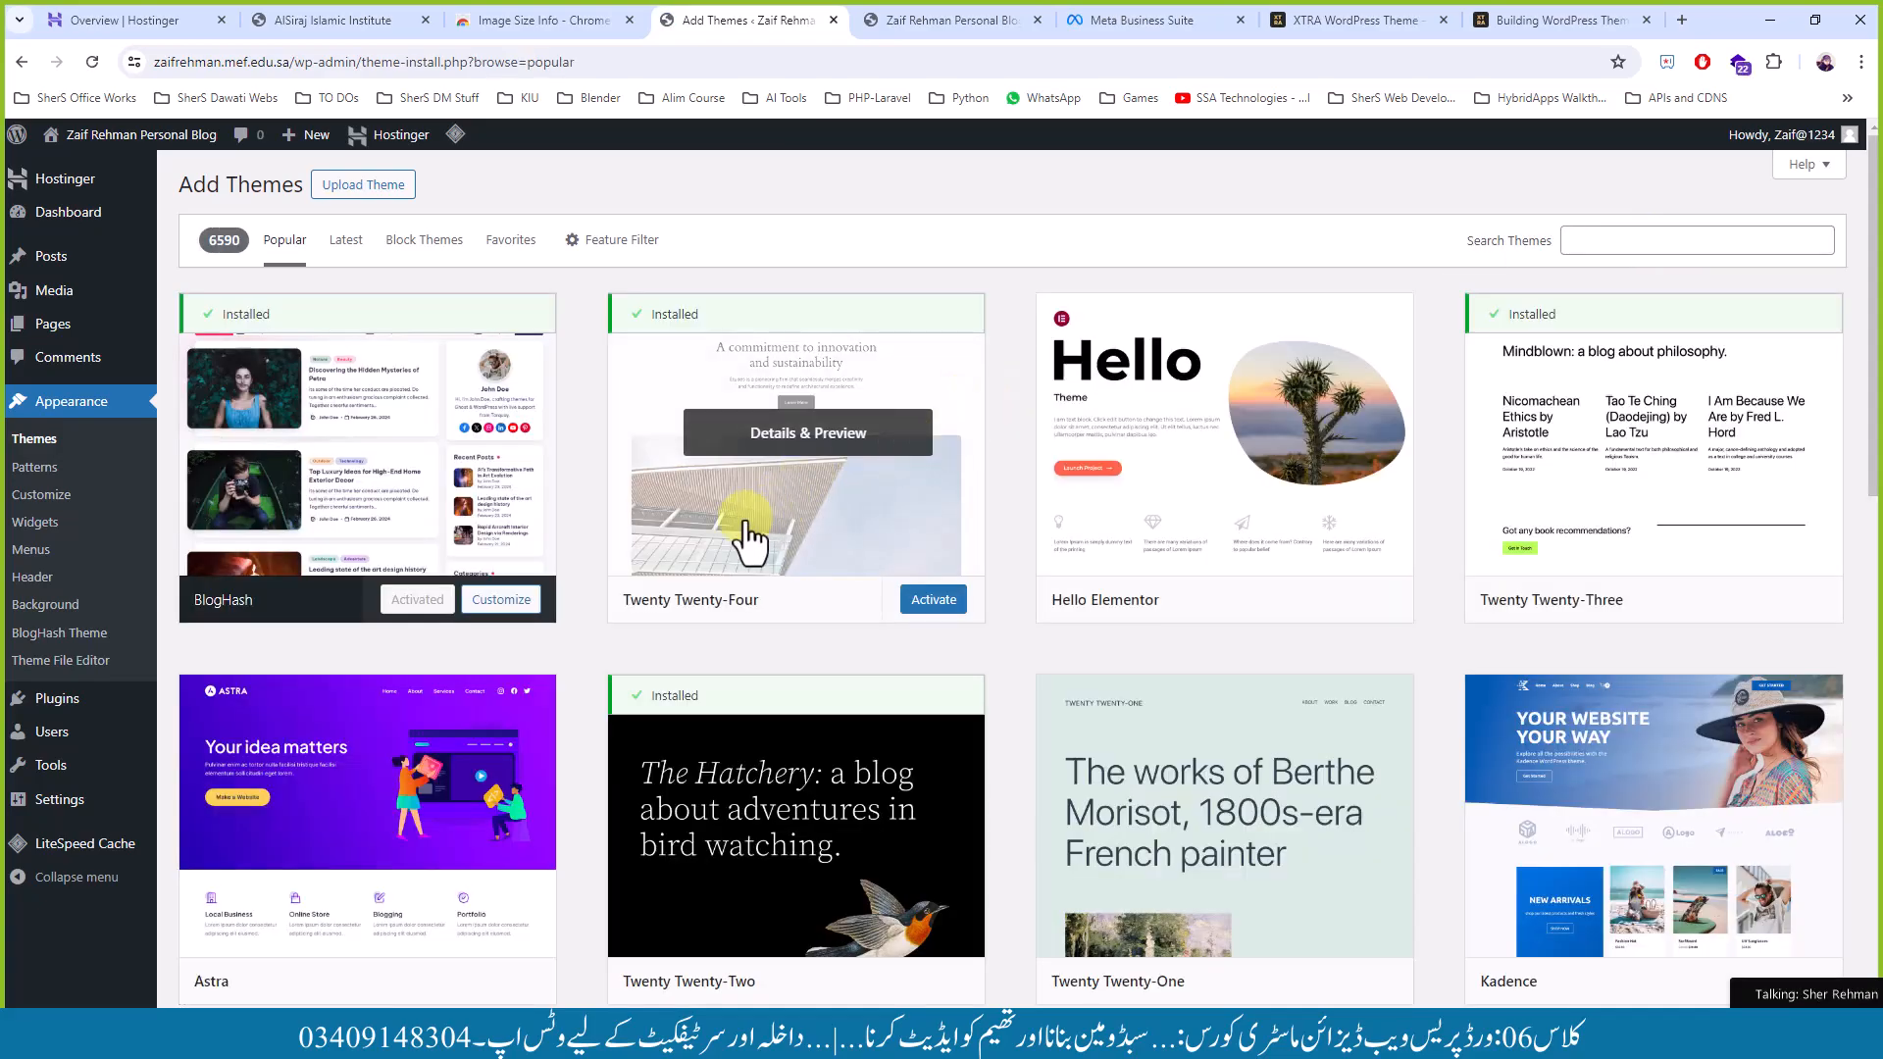
scroll(750, 537, "down", 6)
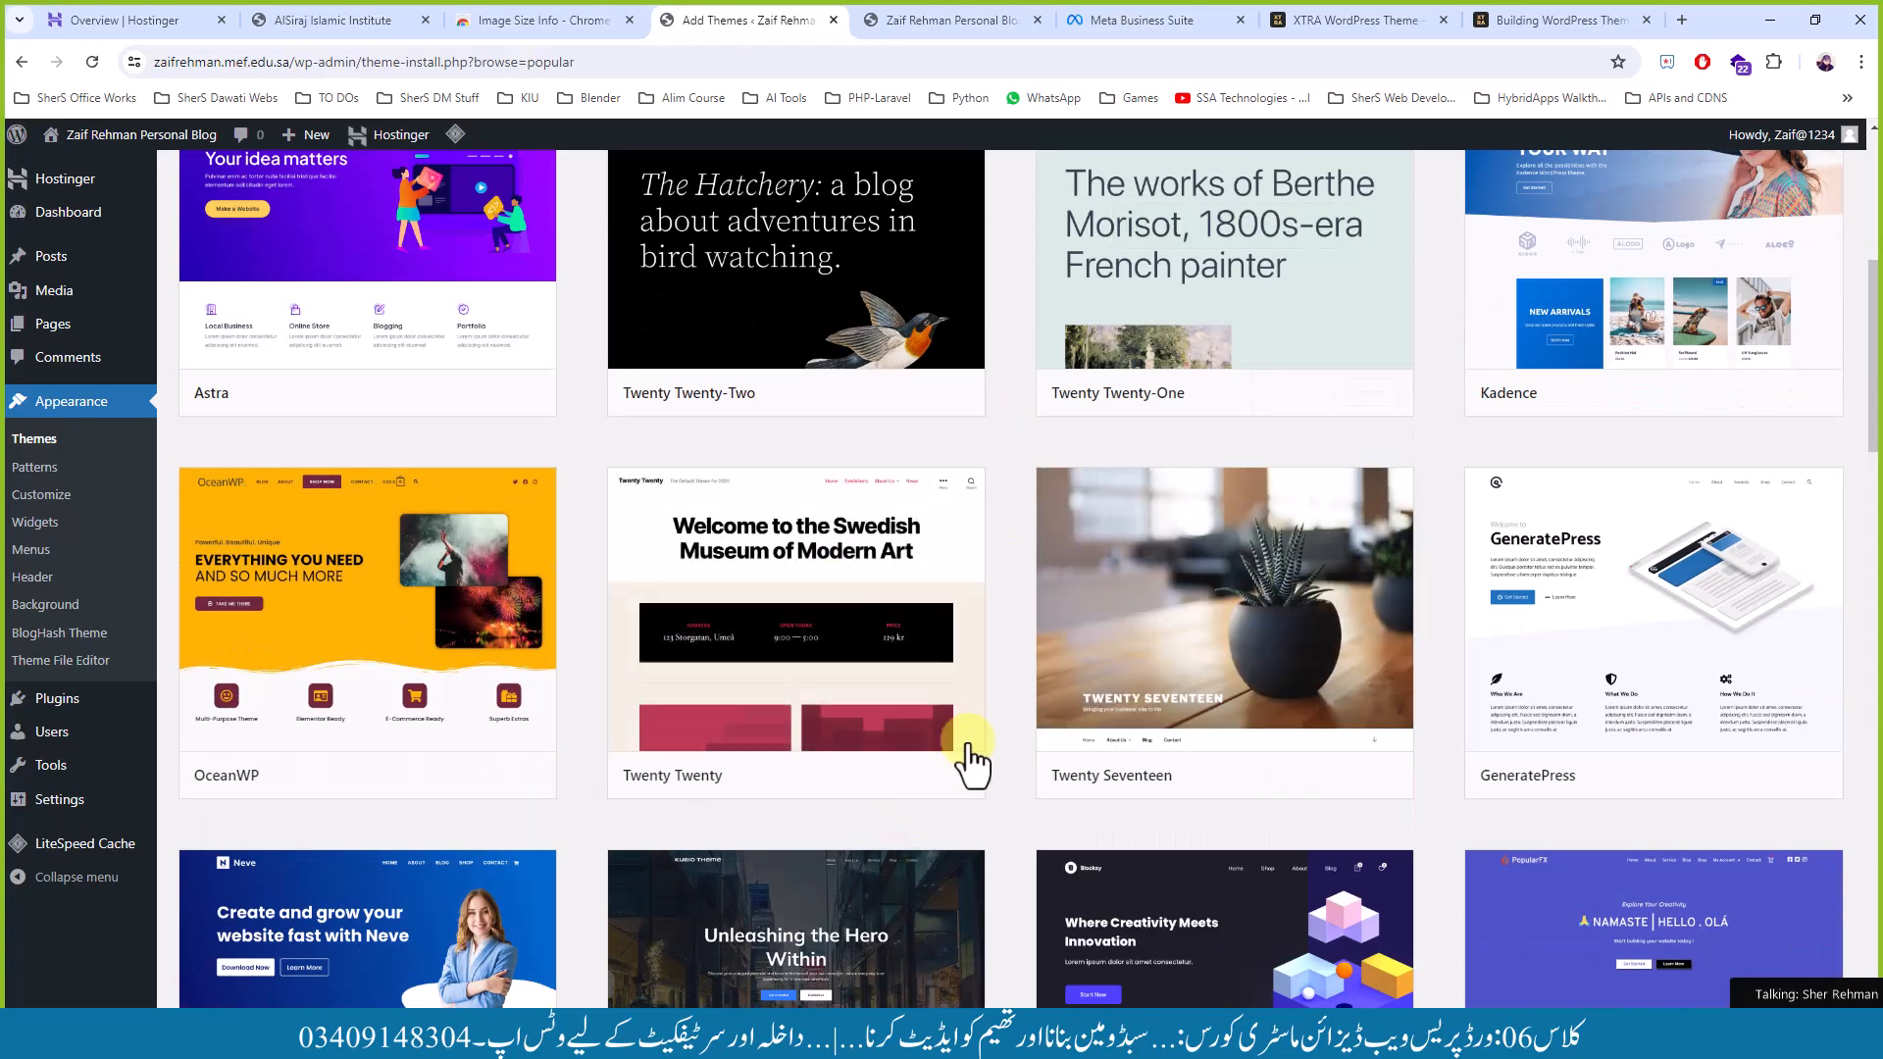
scroll(933, 807, "up", 6)
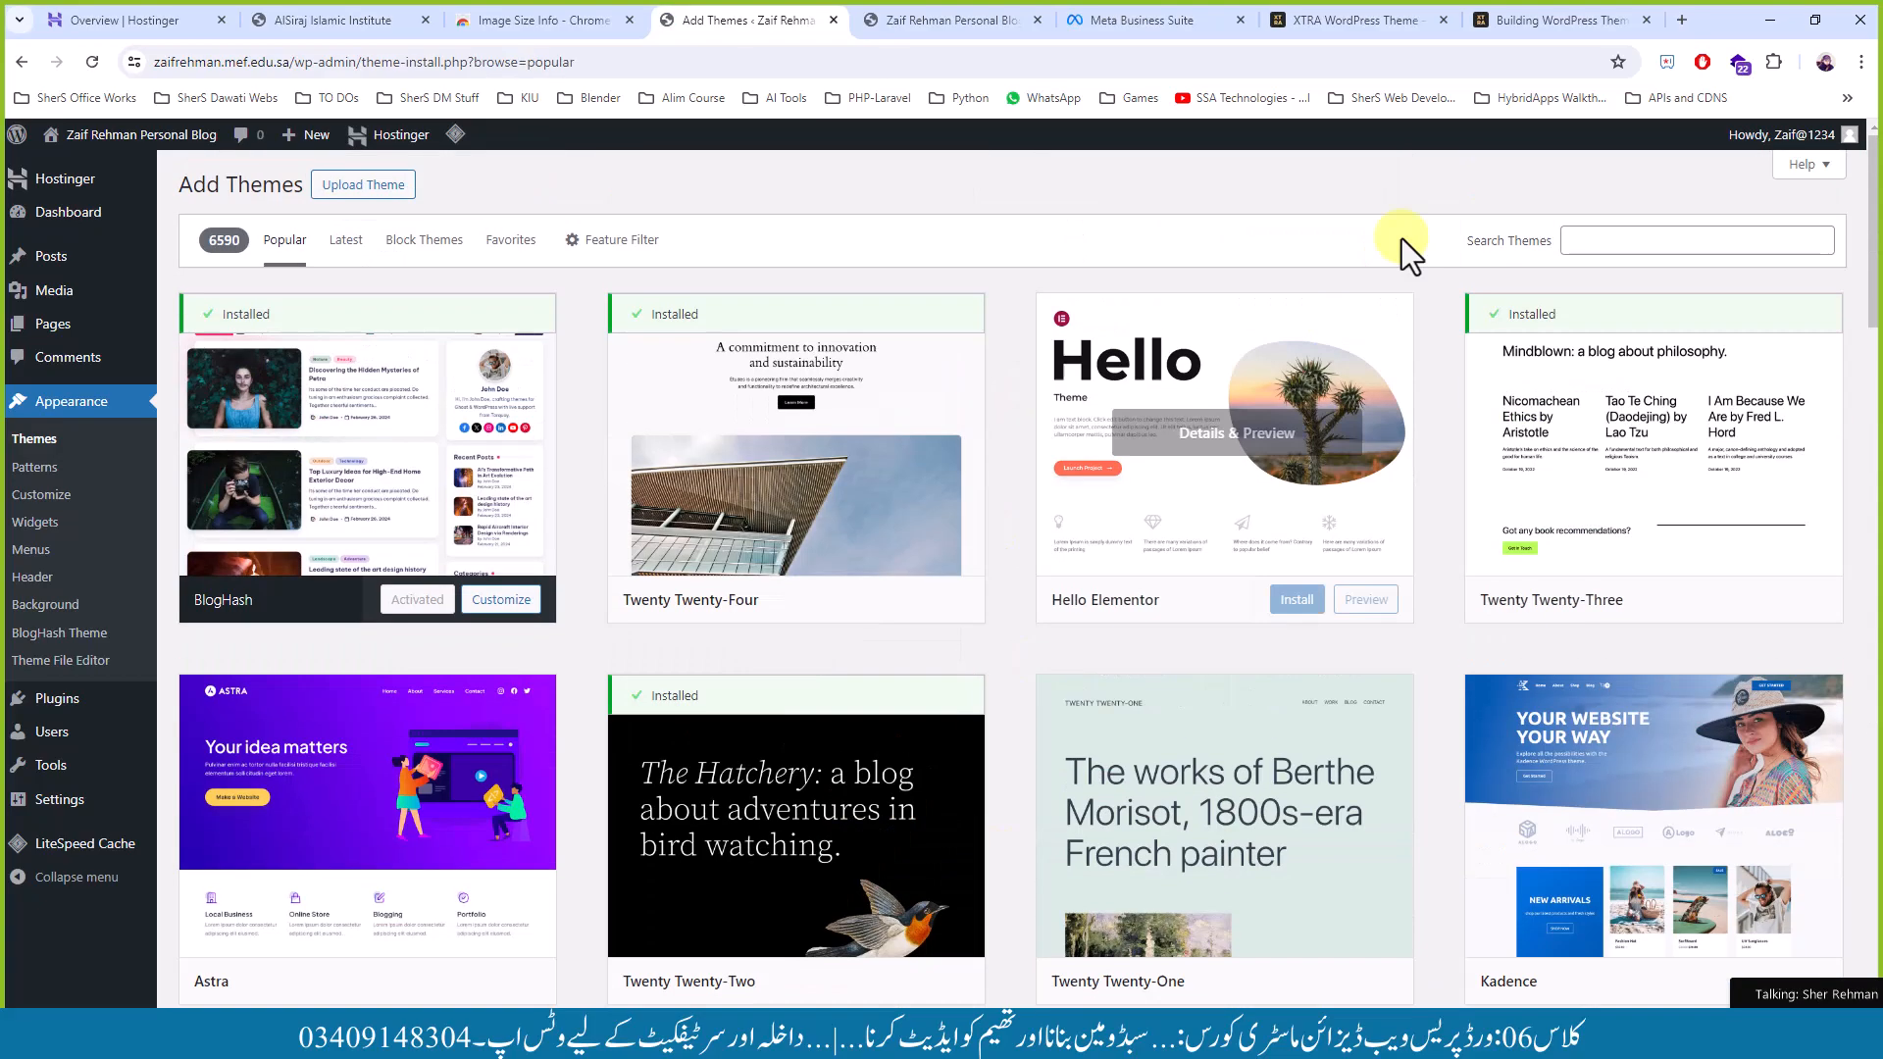
Reload the Building demo tab and scroll through the demo page.
left_click(1366, 21)
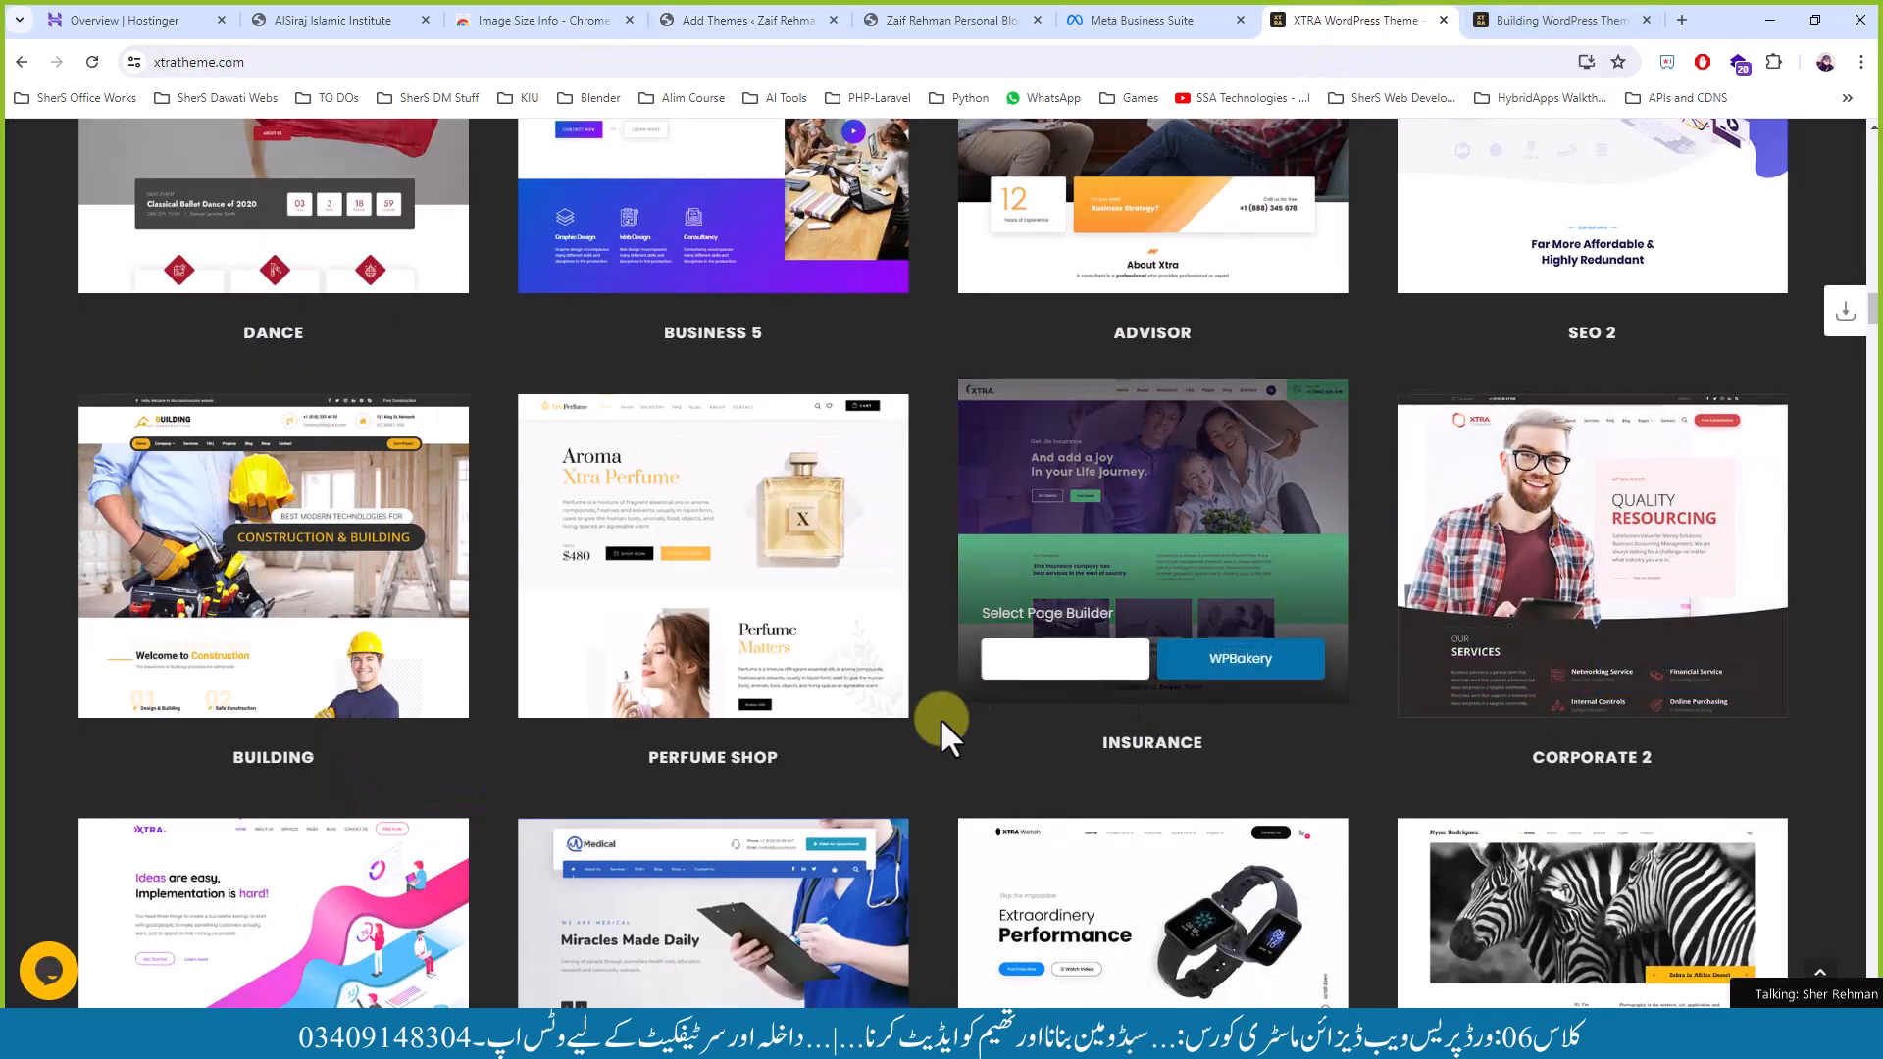
mouse_move(712, 614)
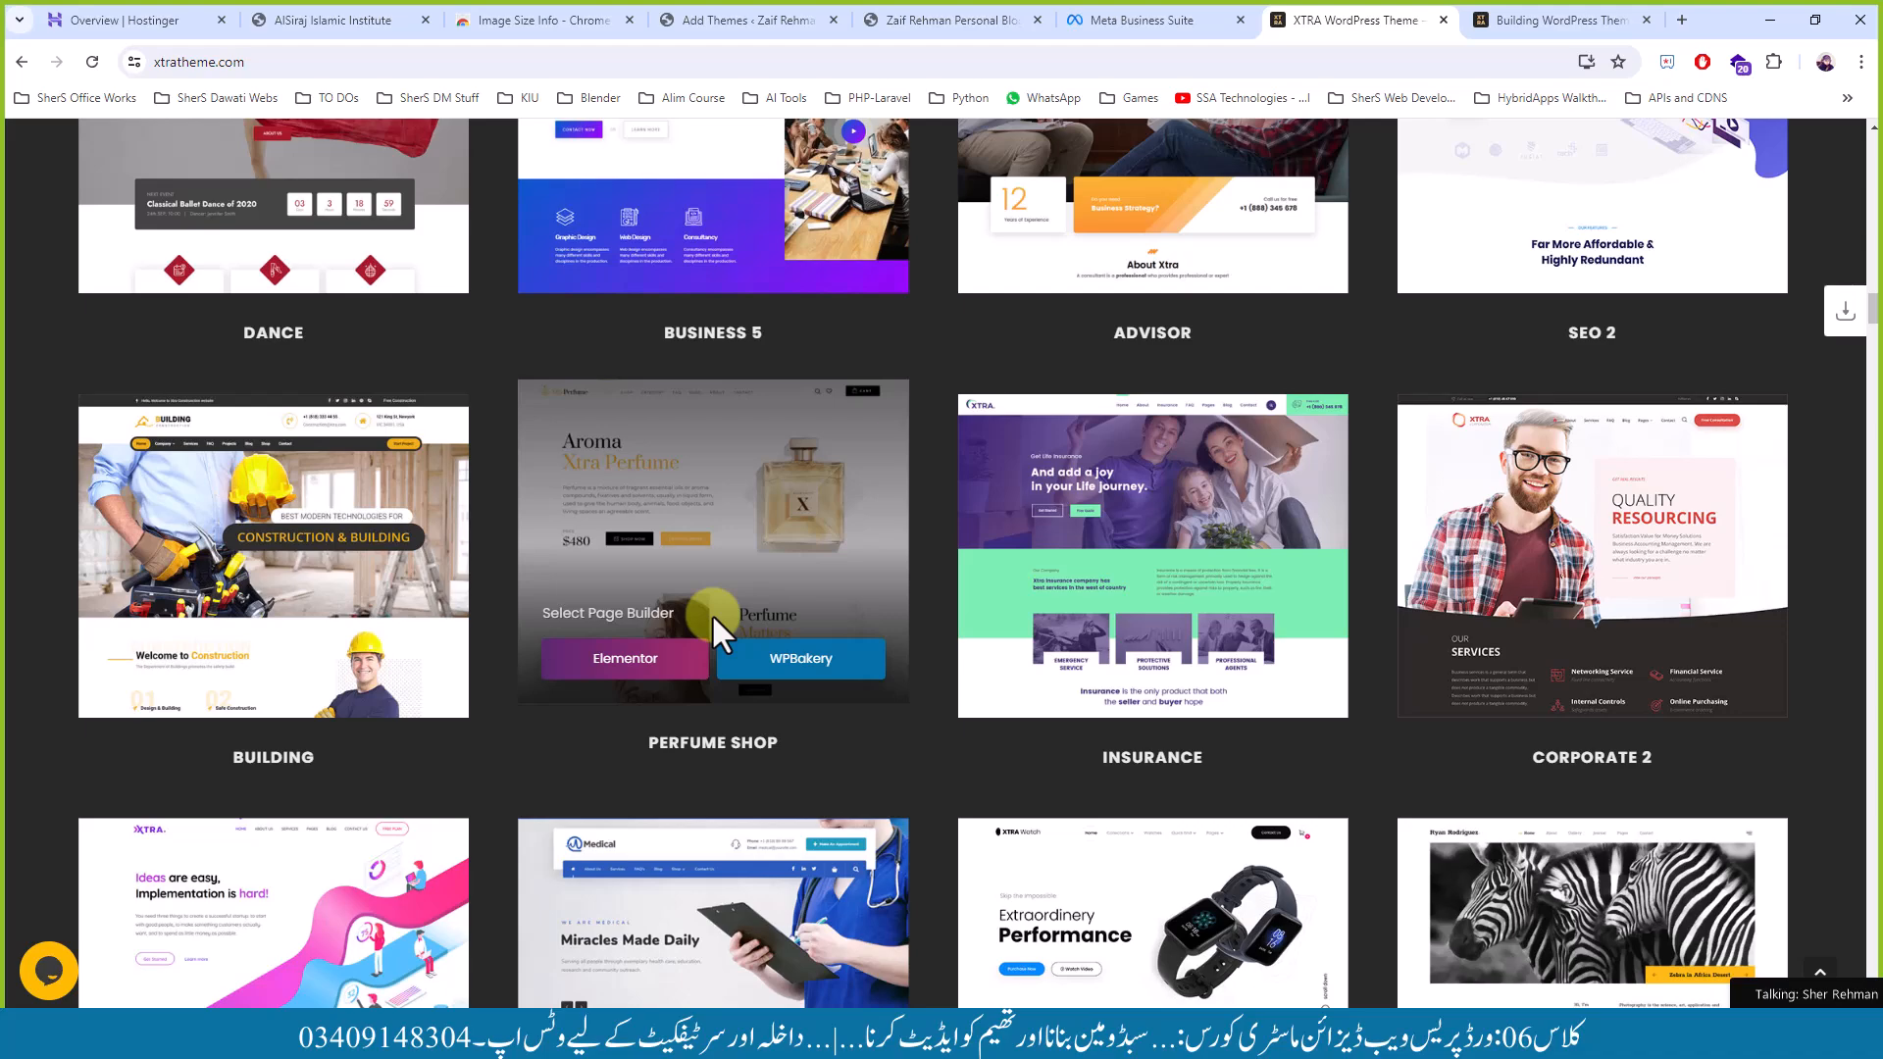
left_click(1527, 20)
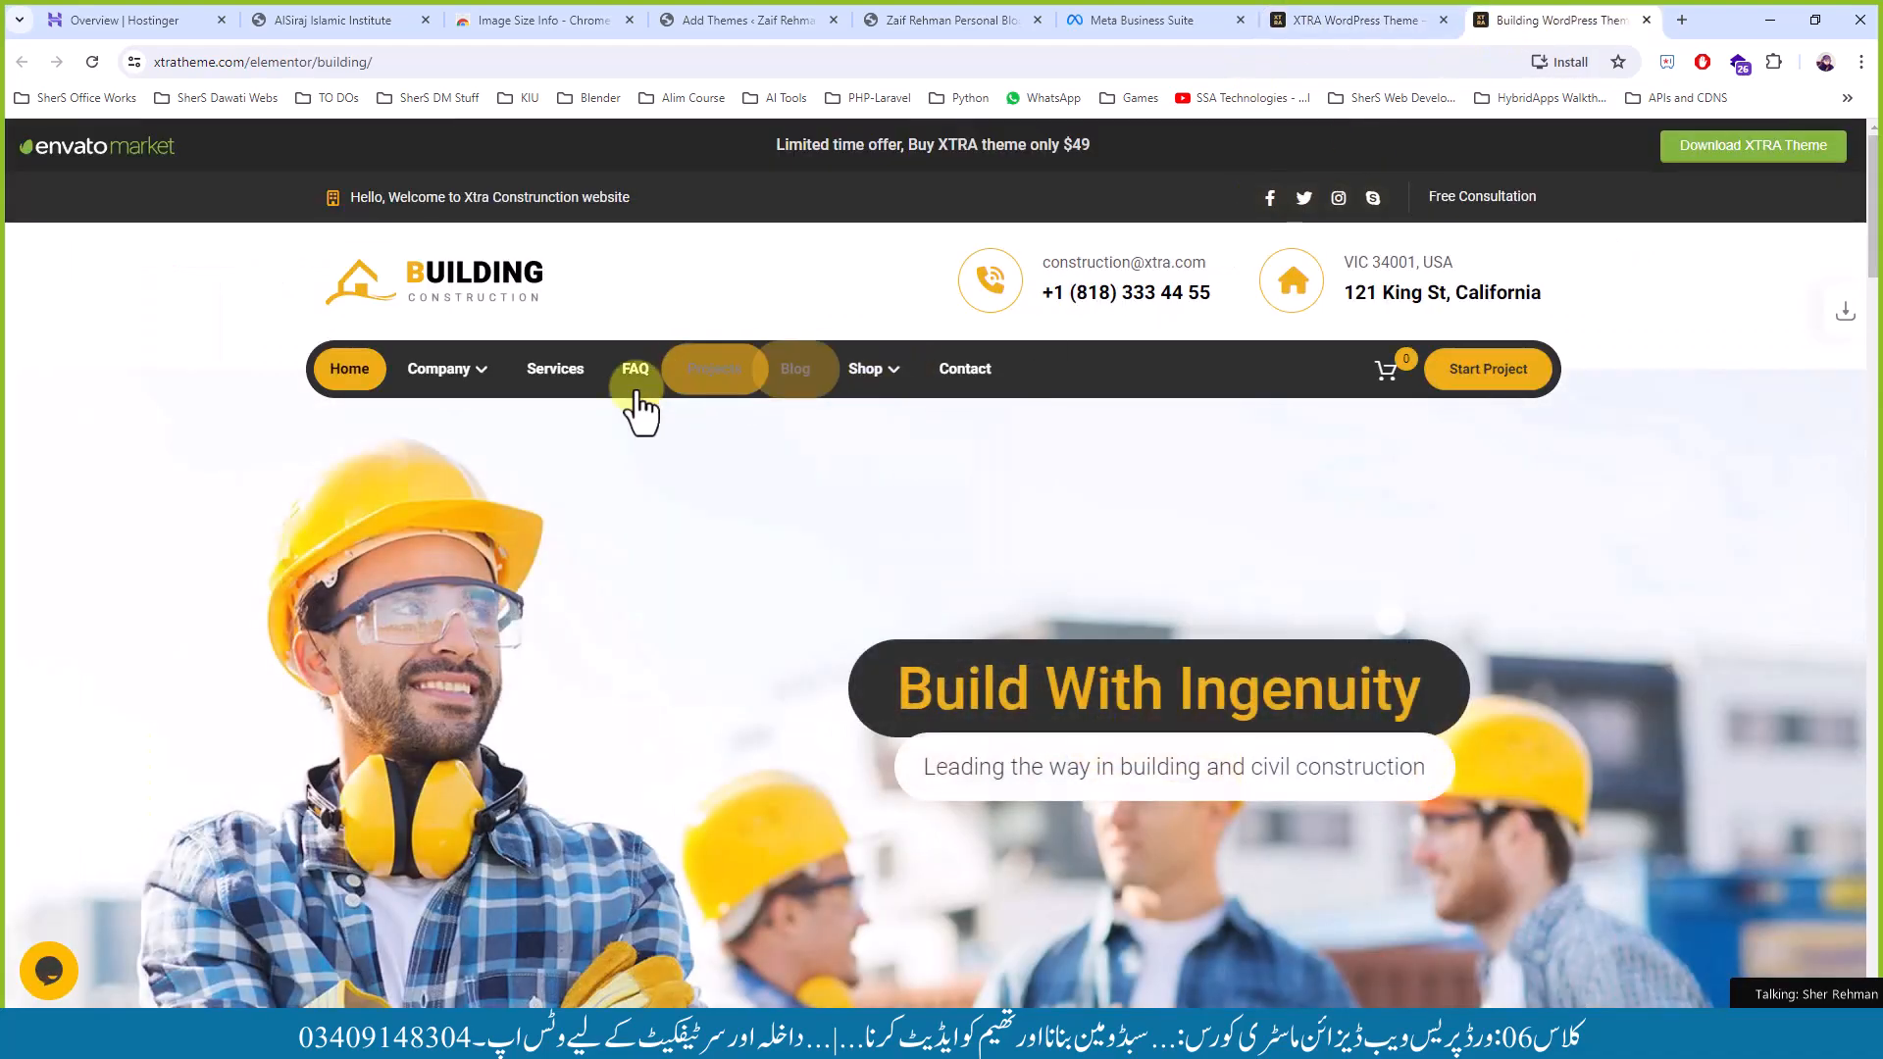
scroll(709, 437, "down", 5)
scroll(709, 437, "down", 12)
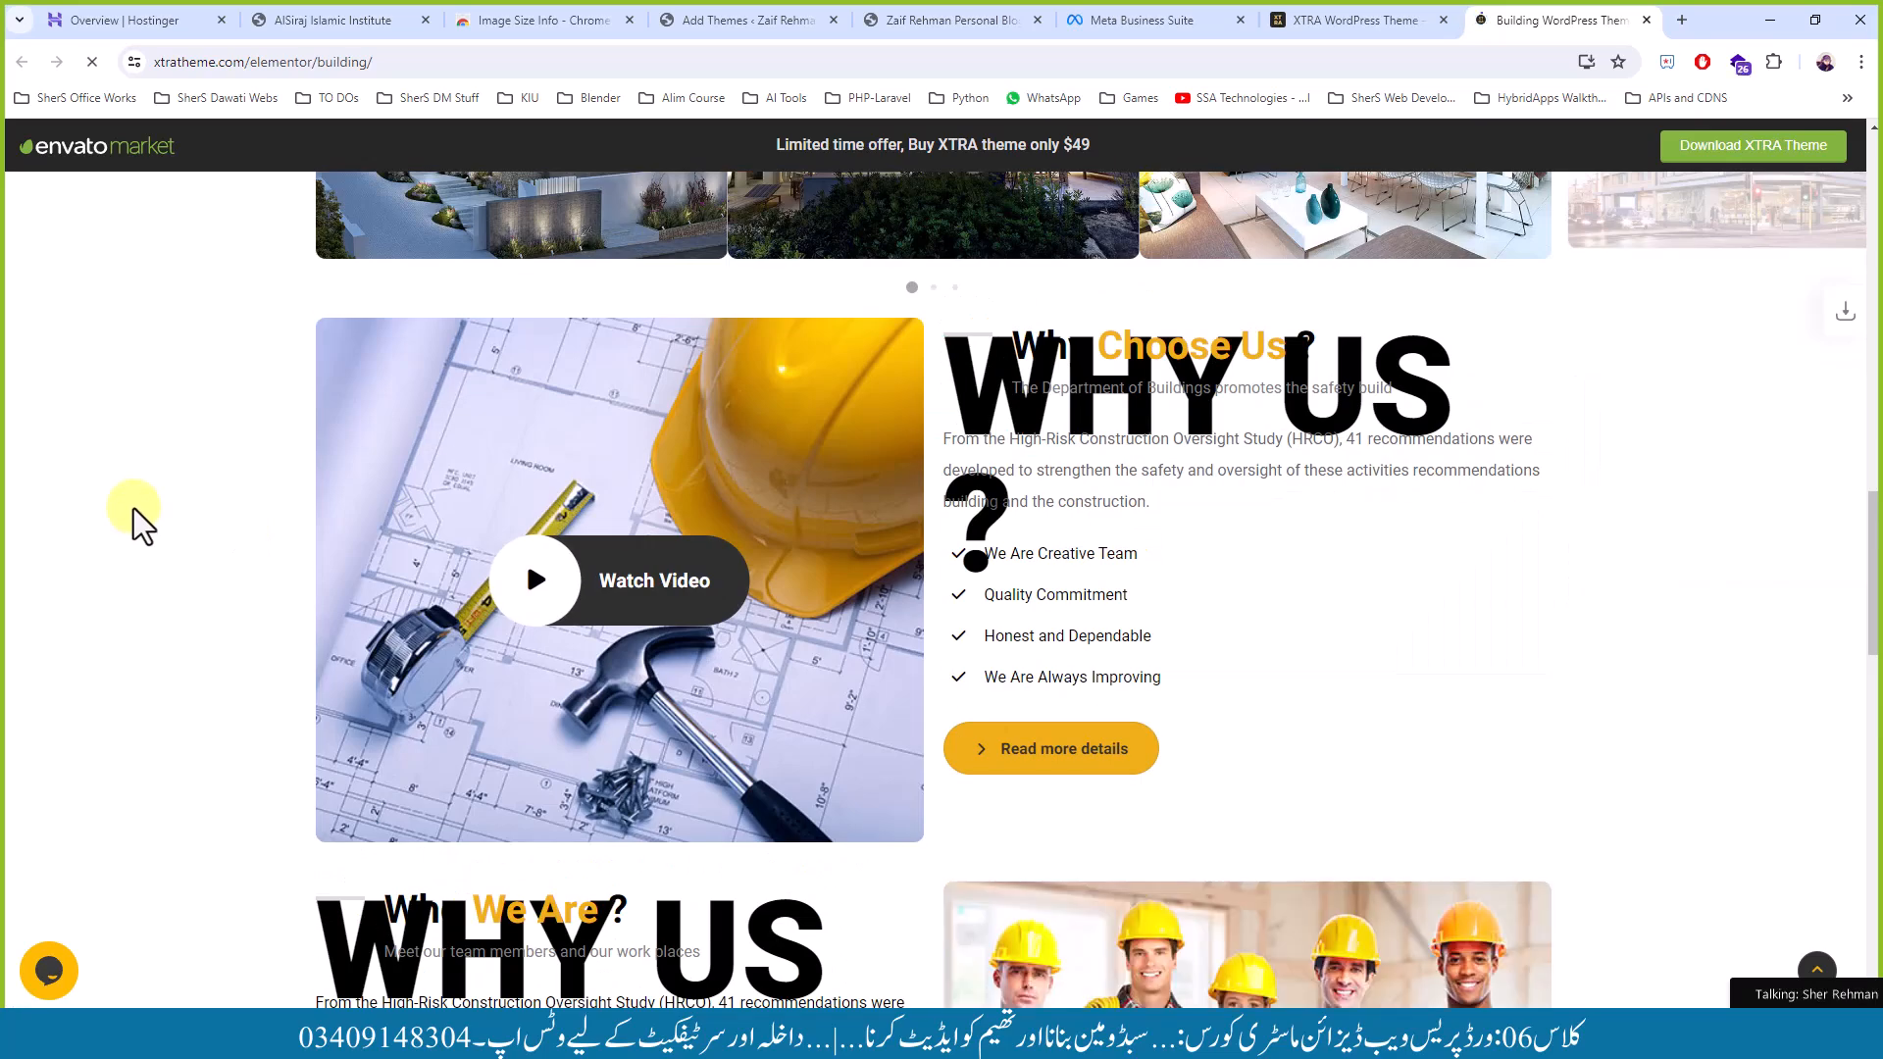
key("F5")
scroll(177, 527, "up", 3)
scroll(179, 528, "up", 10)
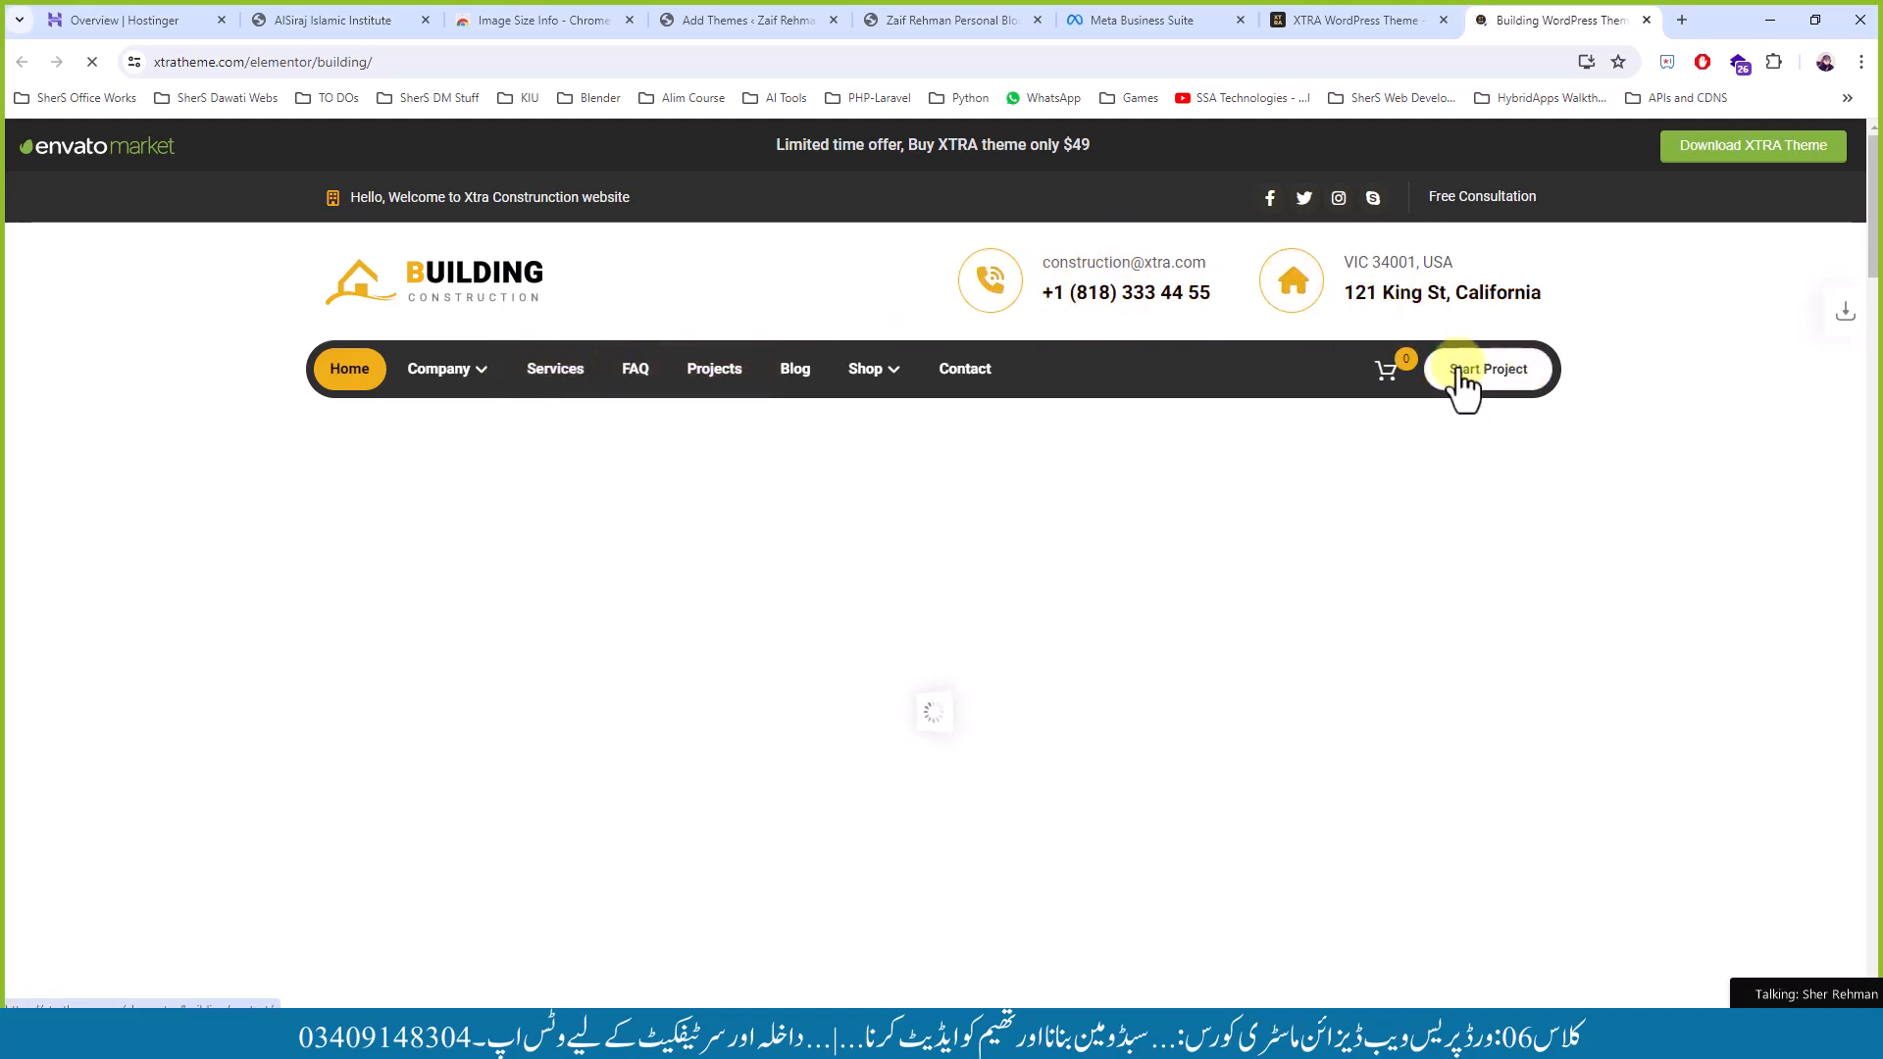
mouse_move(439, 387)
scroll(618, 470, "down", 10)
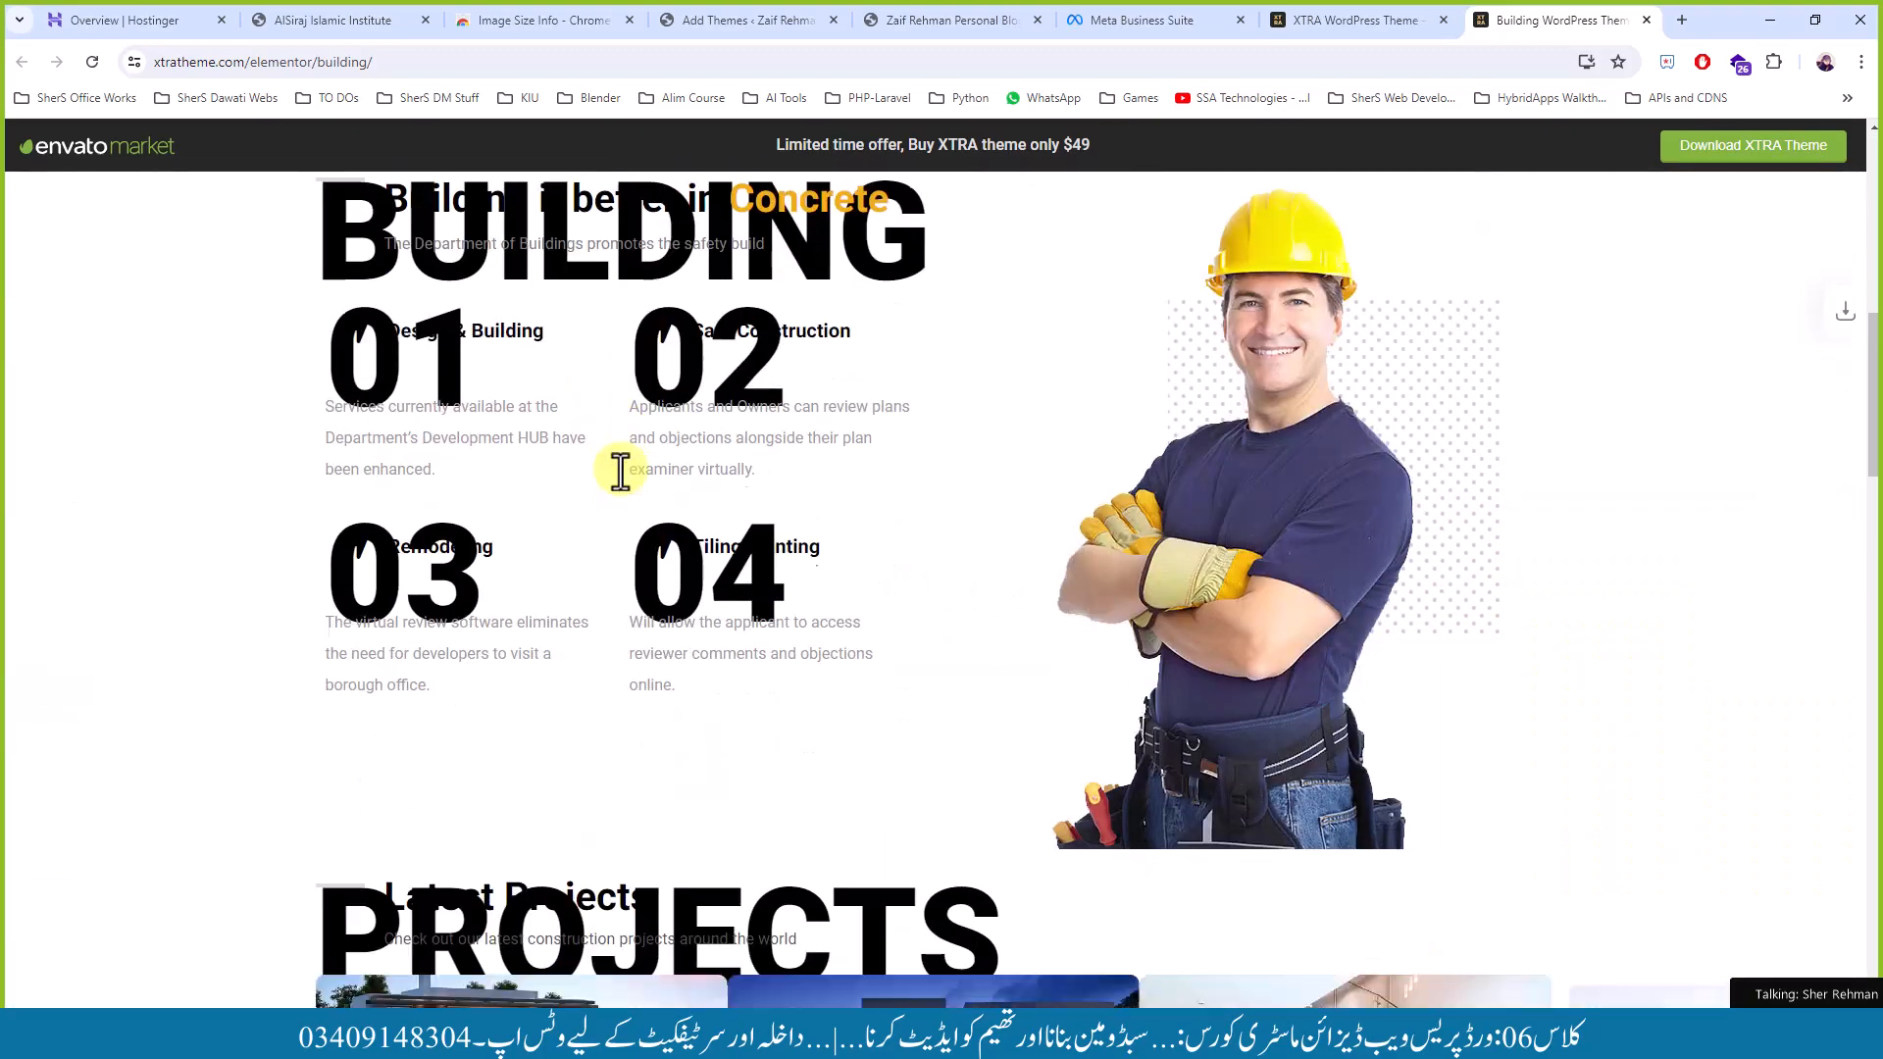
scroll(708, 480, "down", 20)
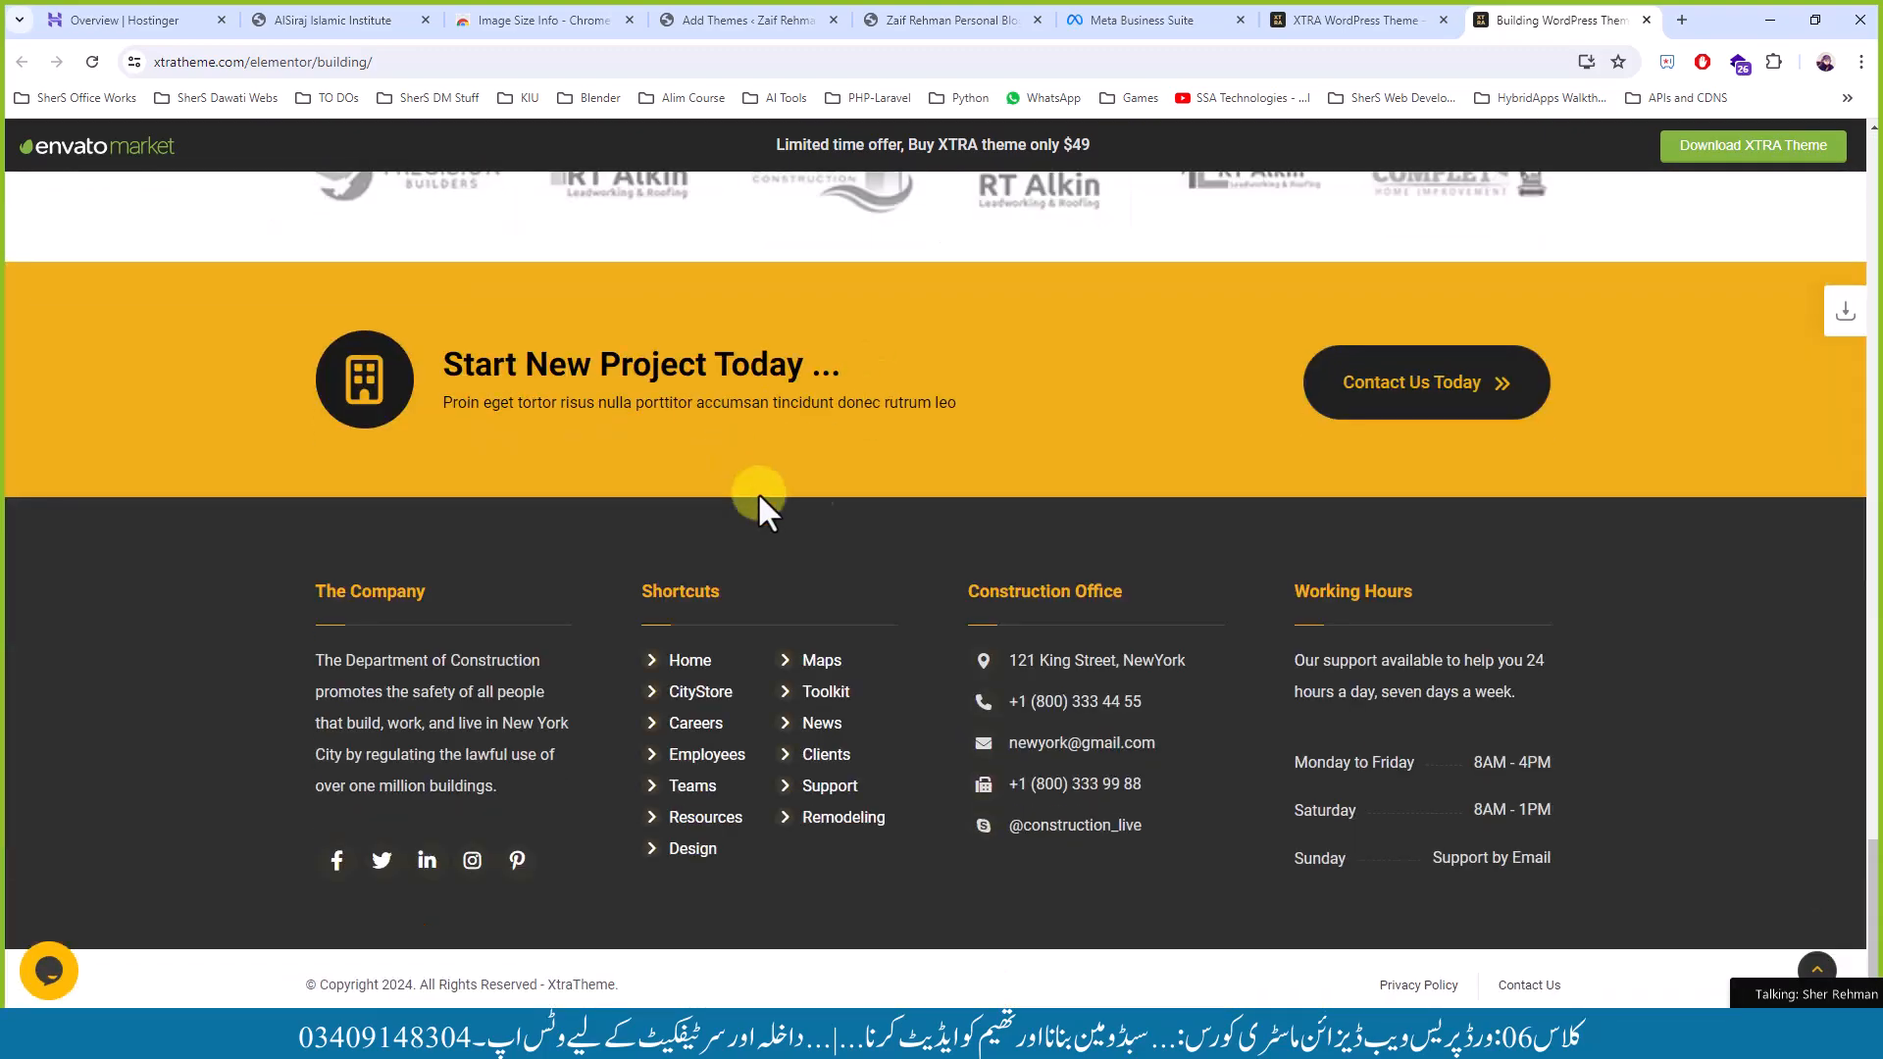
Open the Medical demo's Elementor version from the gallery and browse its 'Miracles Made Daily' page.
left_click(1356, 33)
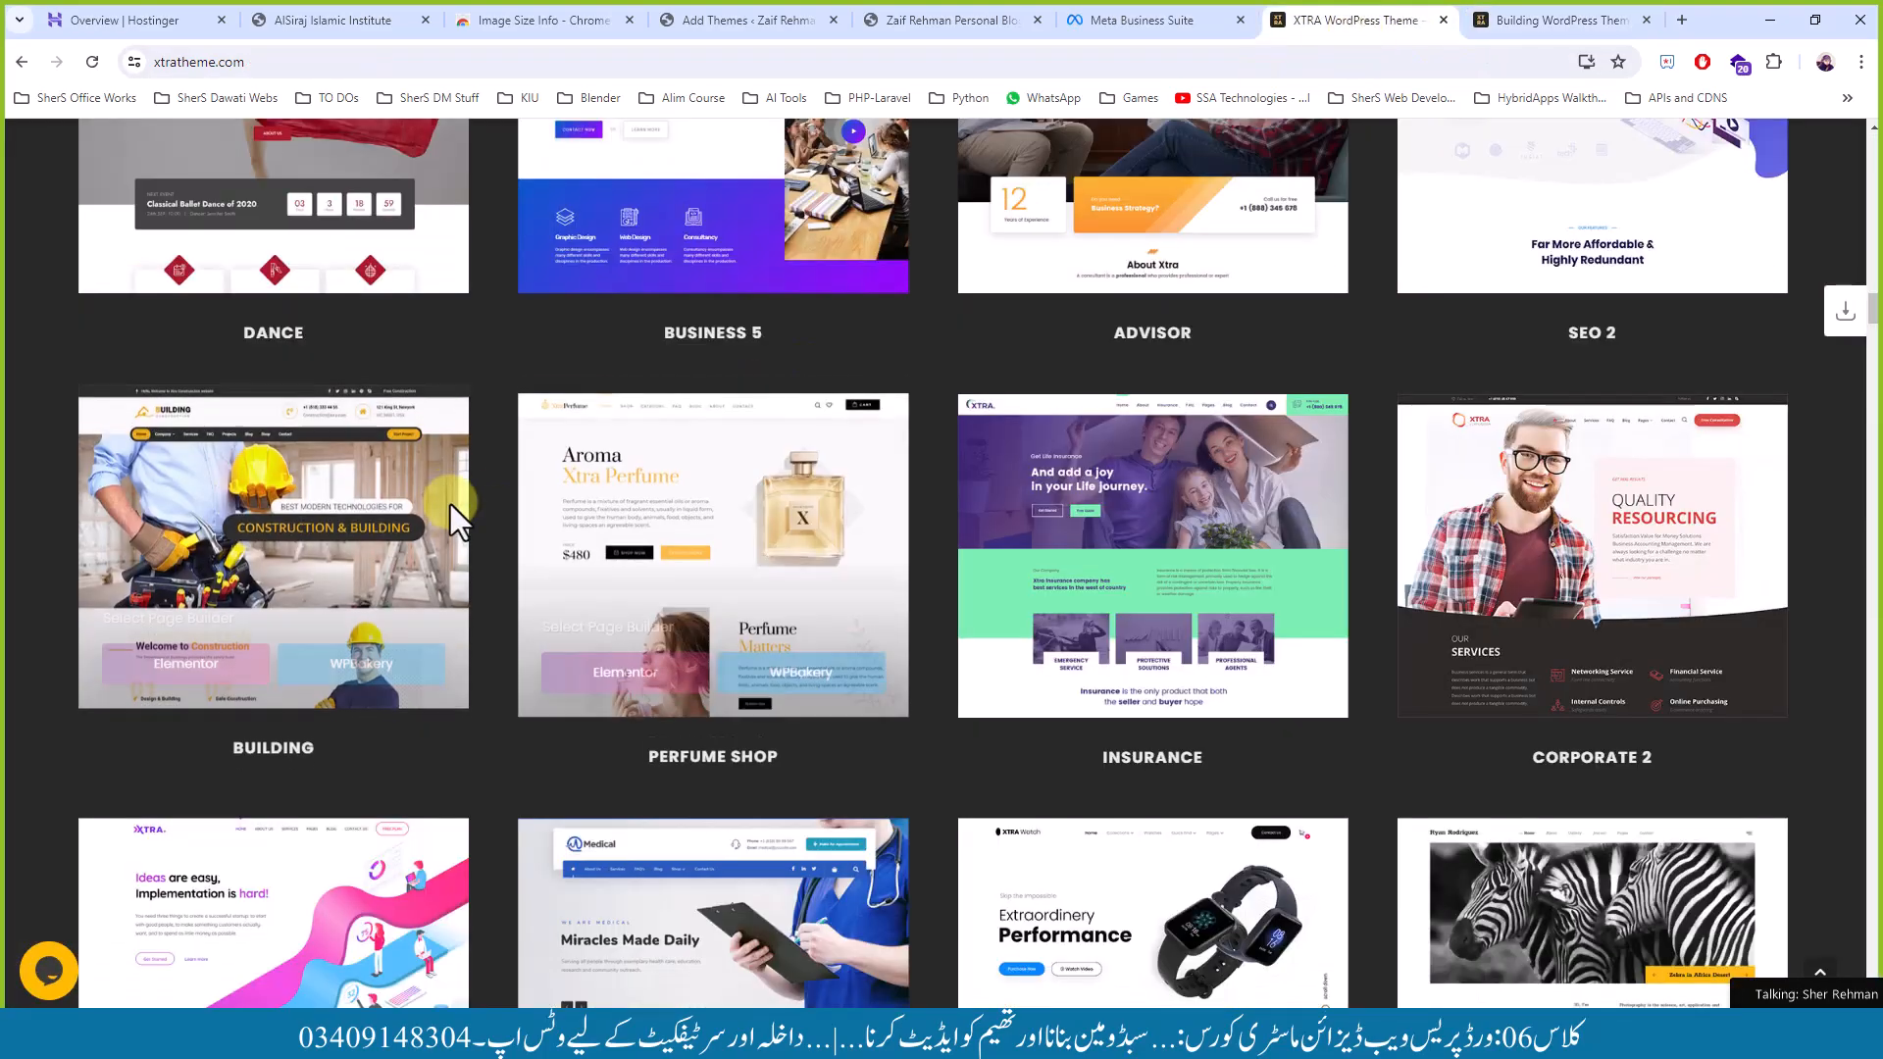
scroll(450, 505, "down", 4)
left_click(632, 715)
left_click(1370, 22)
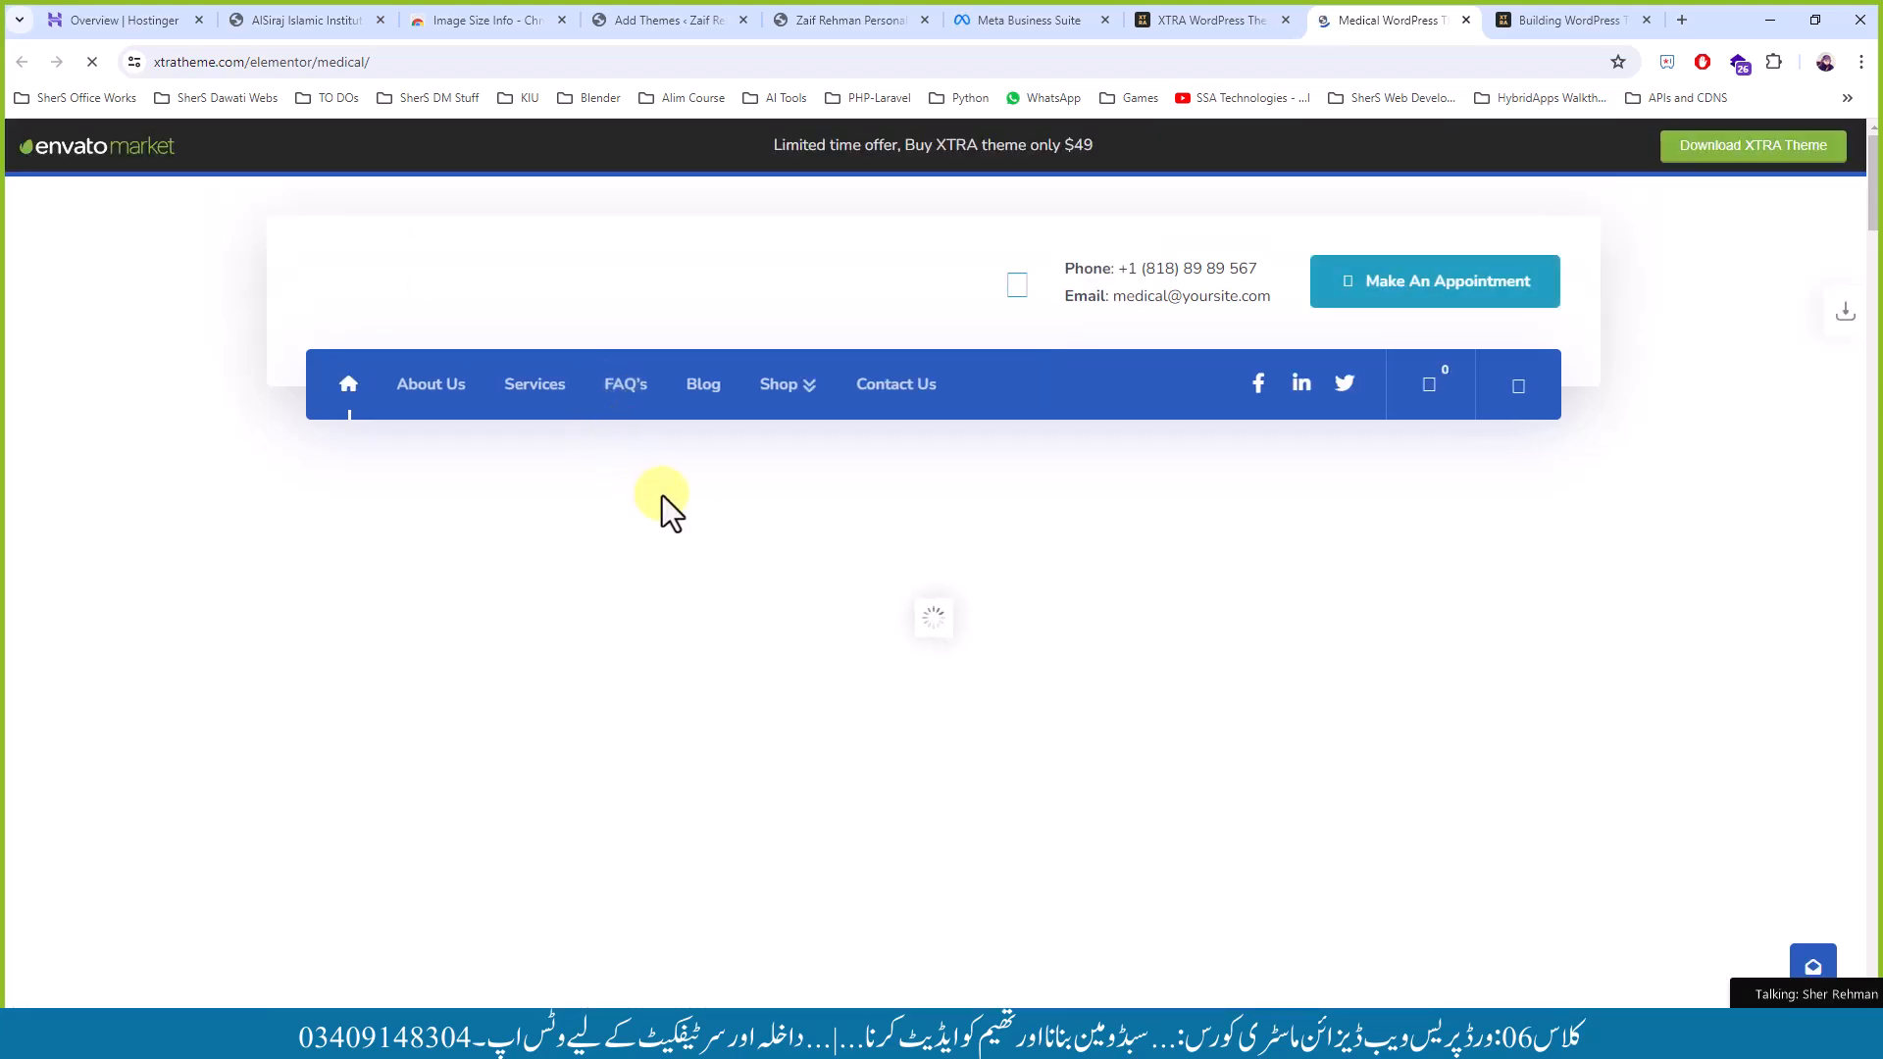
scroll(662, 496, "down", 5)
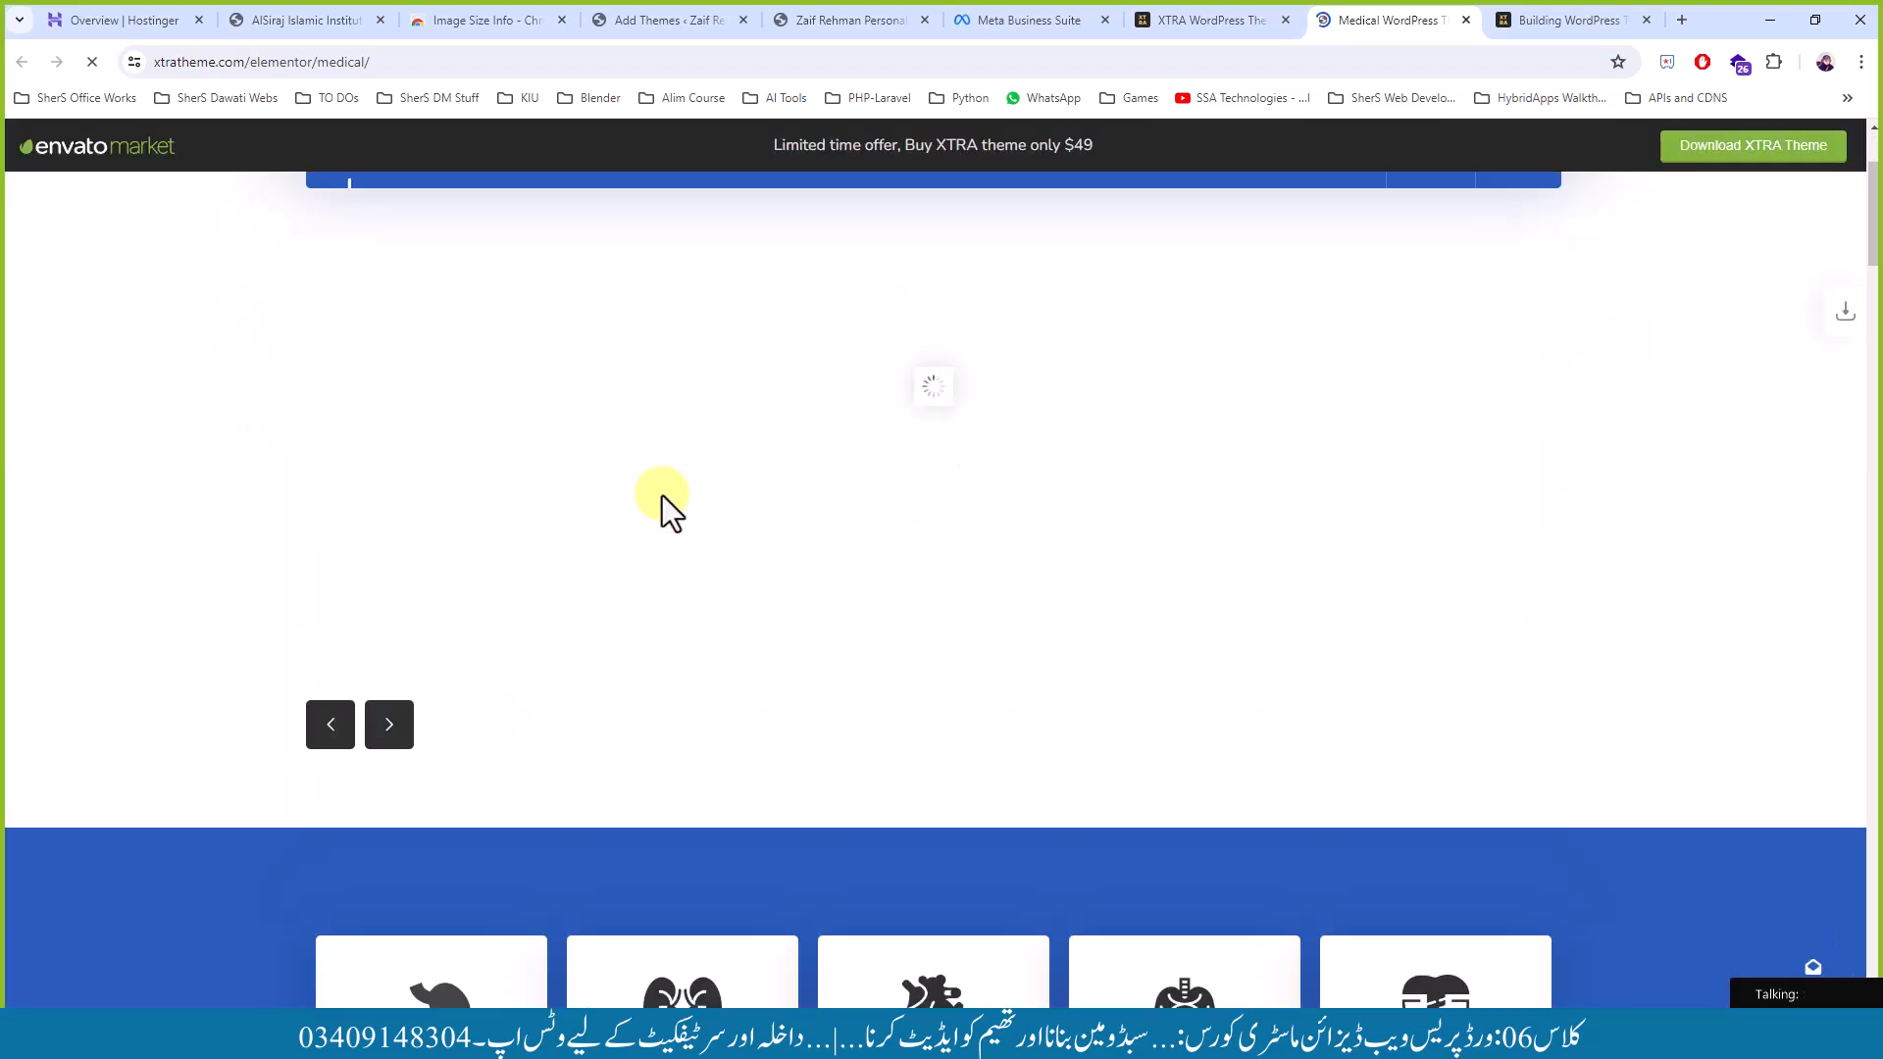
scroll(661, 491, "down", 10)
scroll(904, 543, "down", 5)
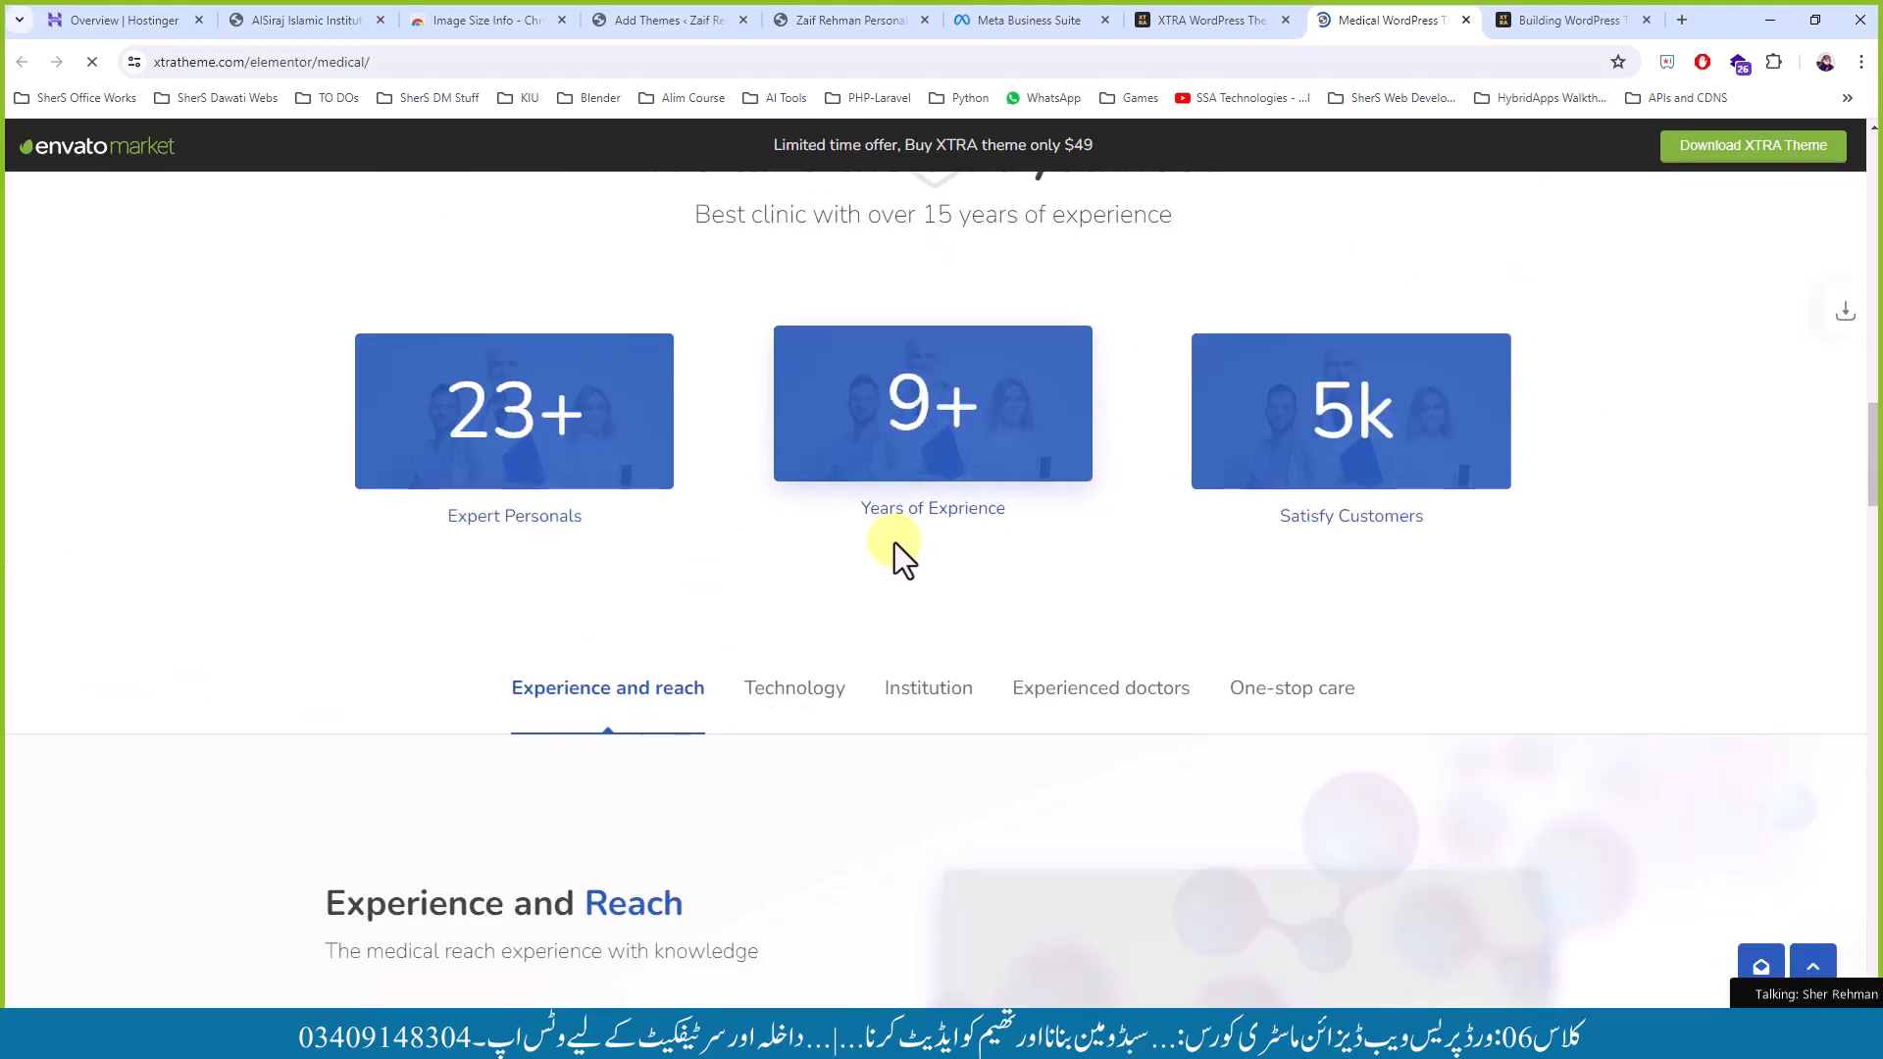
scroll(988, 649, "down", 6)
scroll(940, 545, "down", 2)
scroll(914, 626, "up", 20)
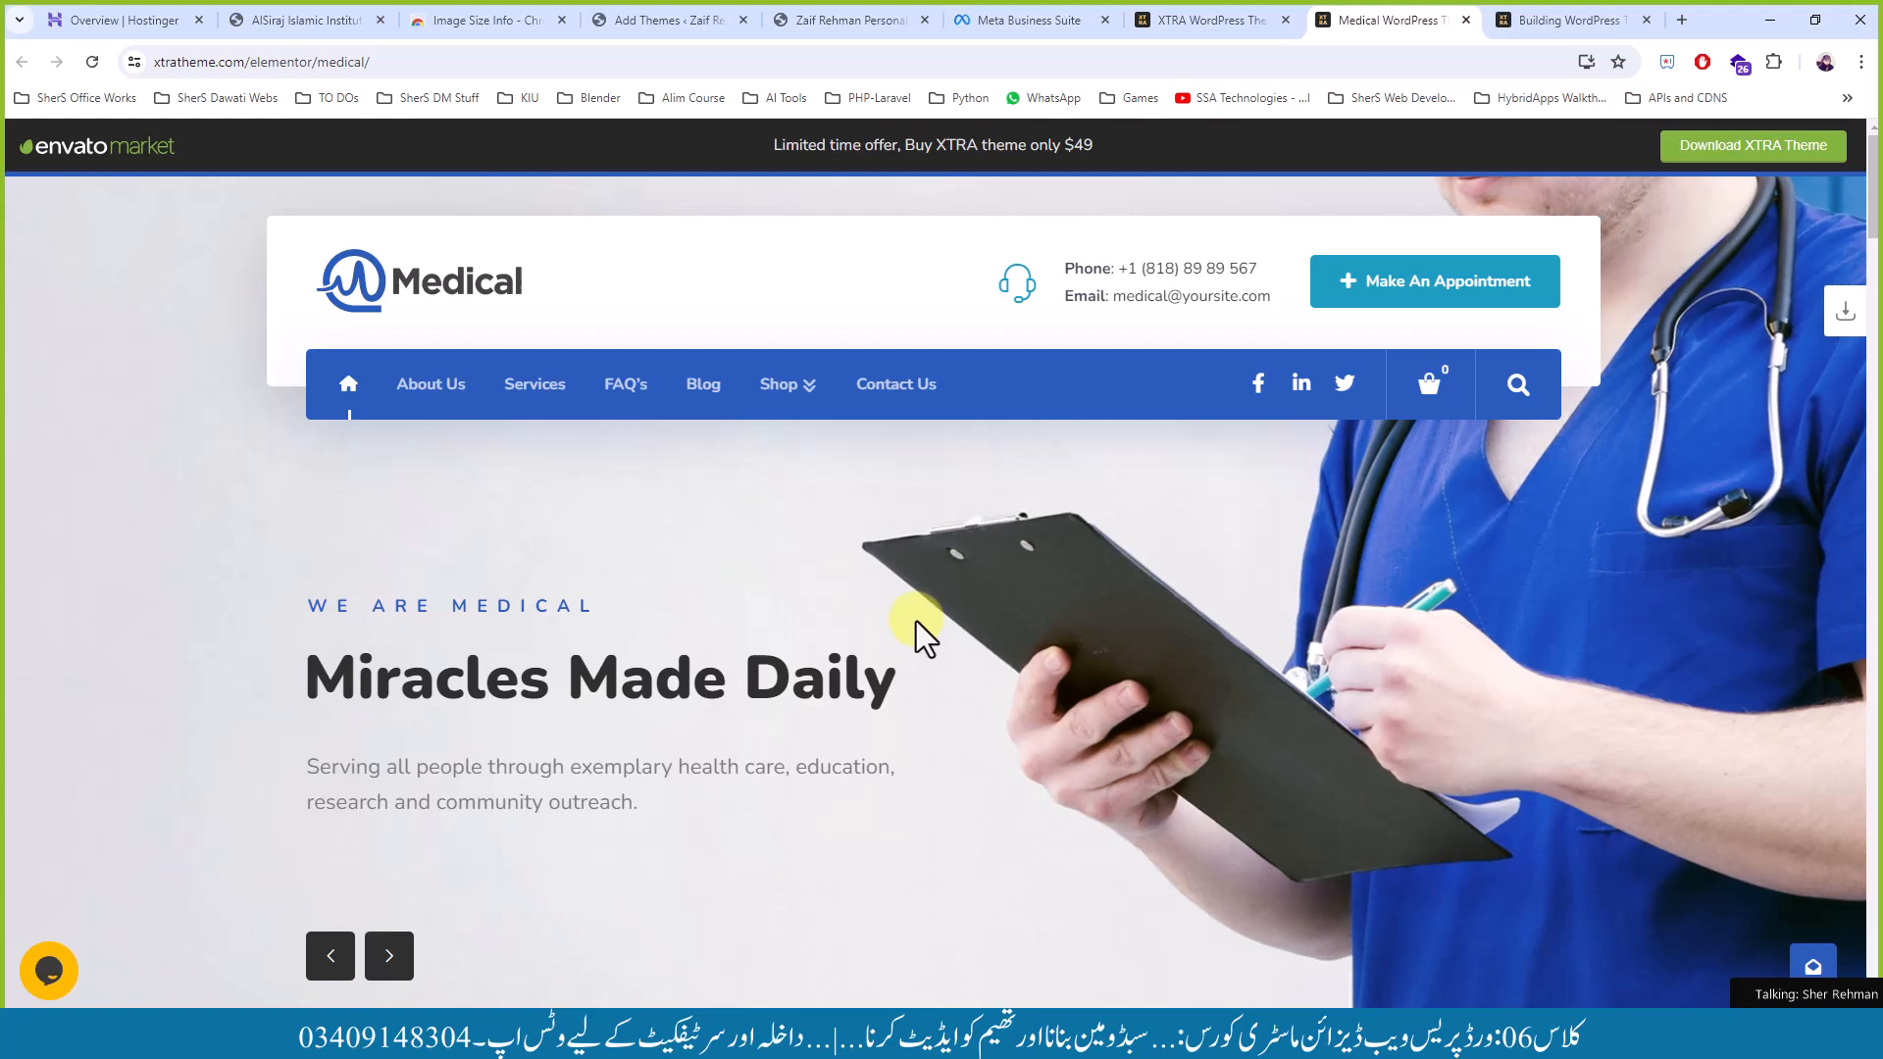
Go from the Add Themes page back to the WordPress admin dashboard.
left_click(837, 23)
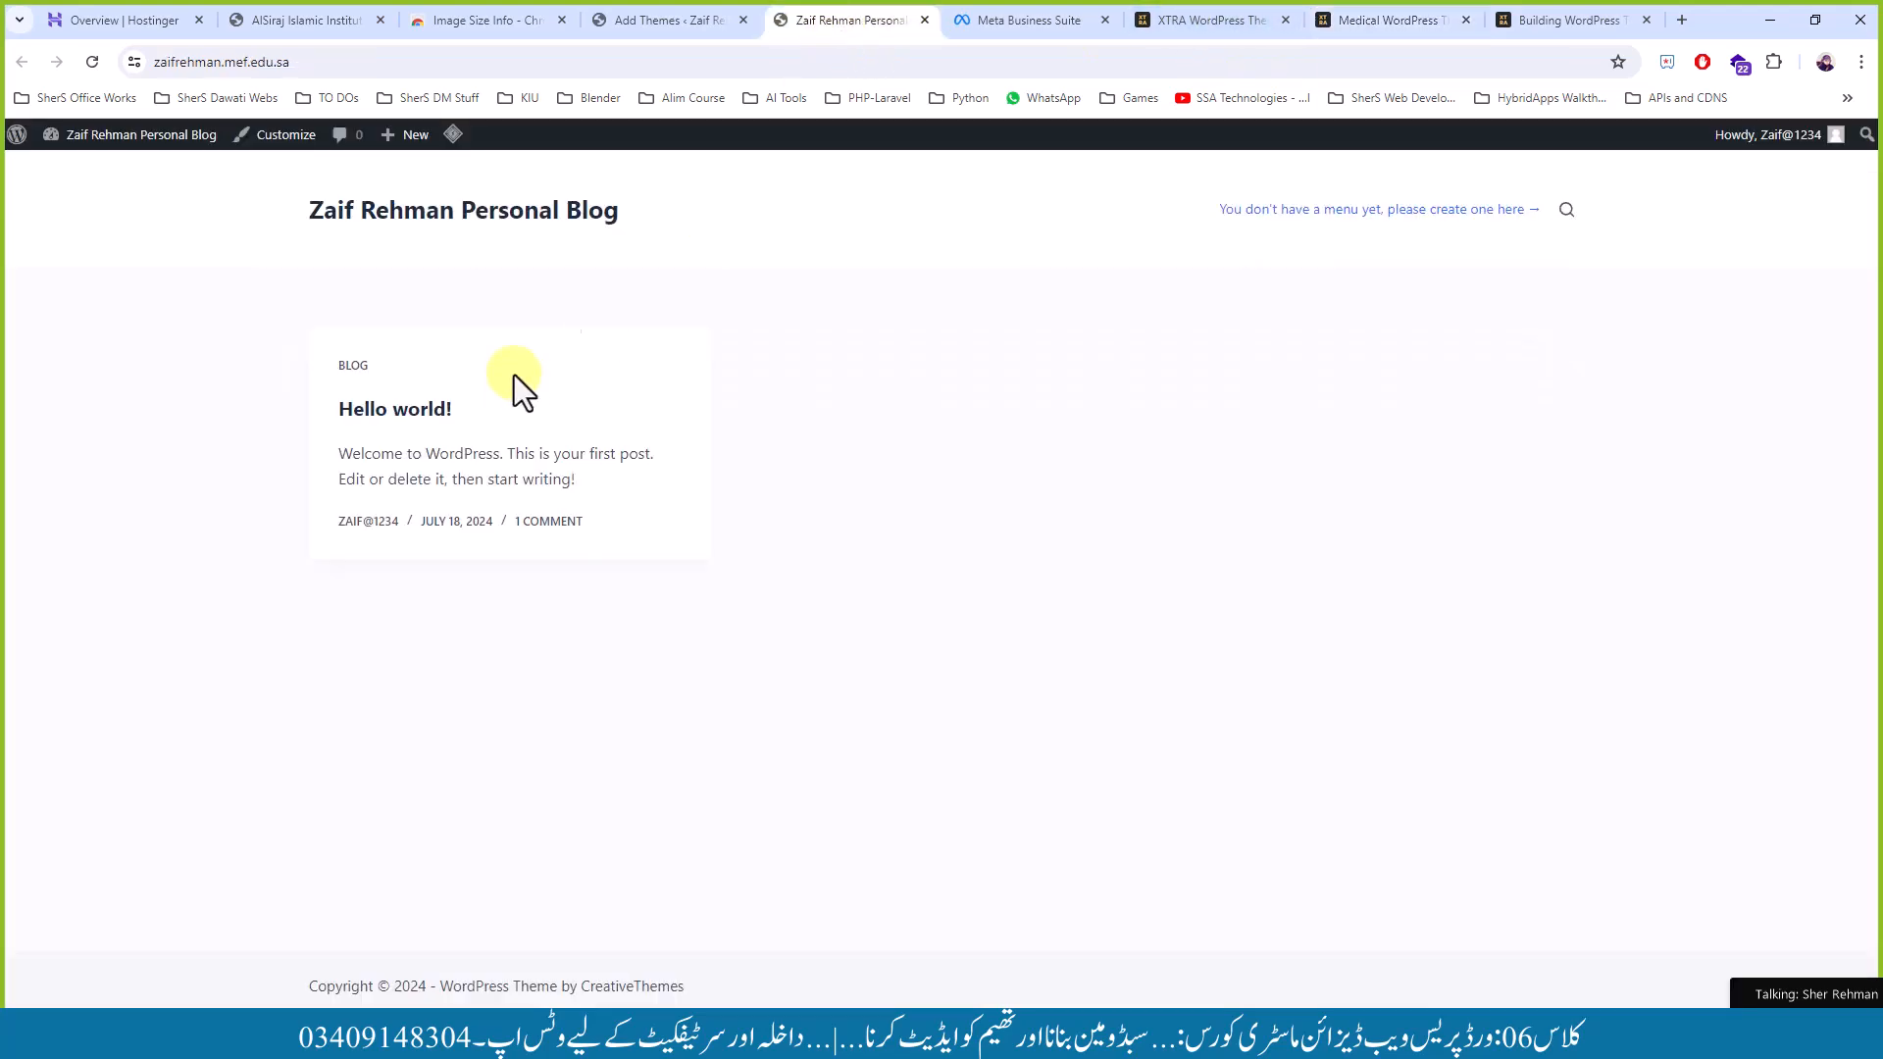
left_click(652, 18)
scroll(1186, 604, "down", 2)
scroll(1187, 603, "down", 4)
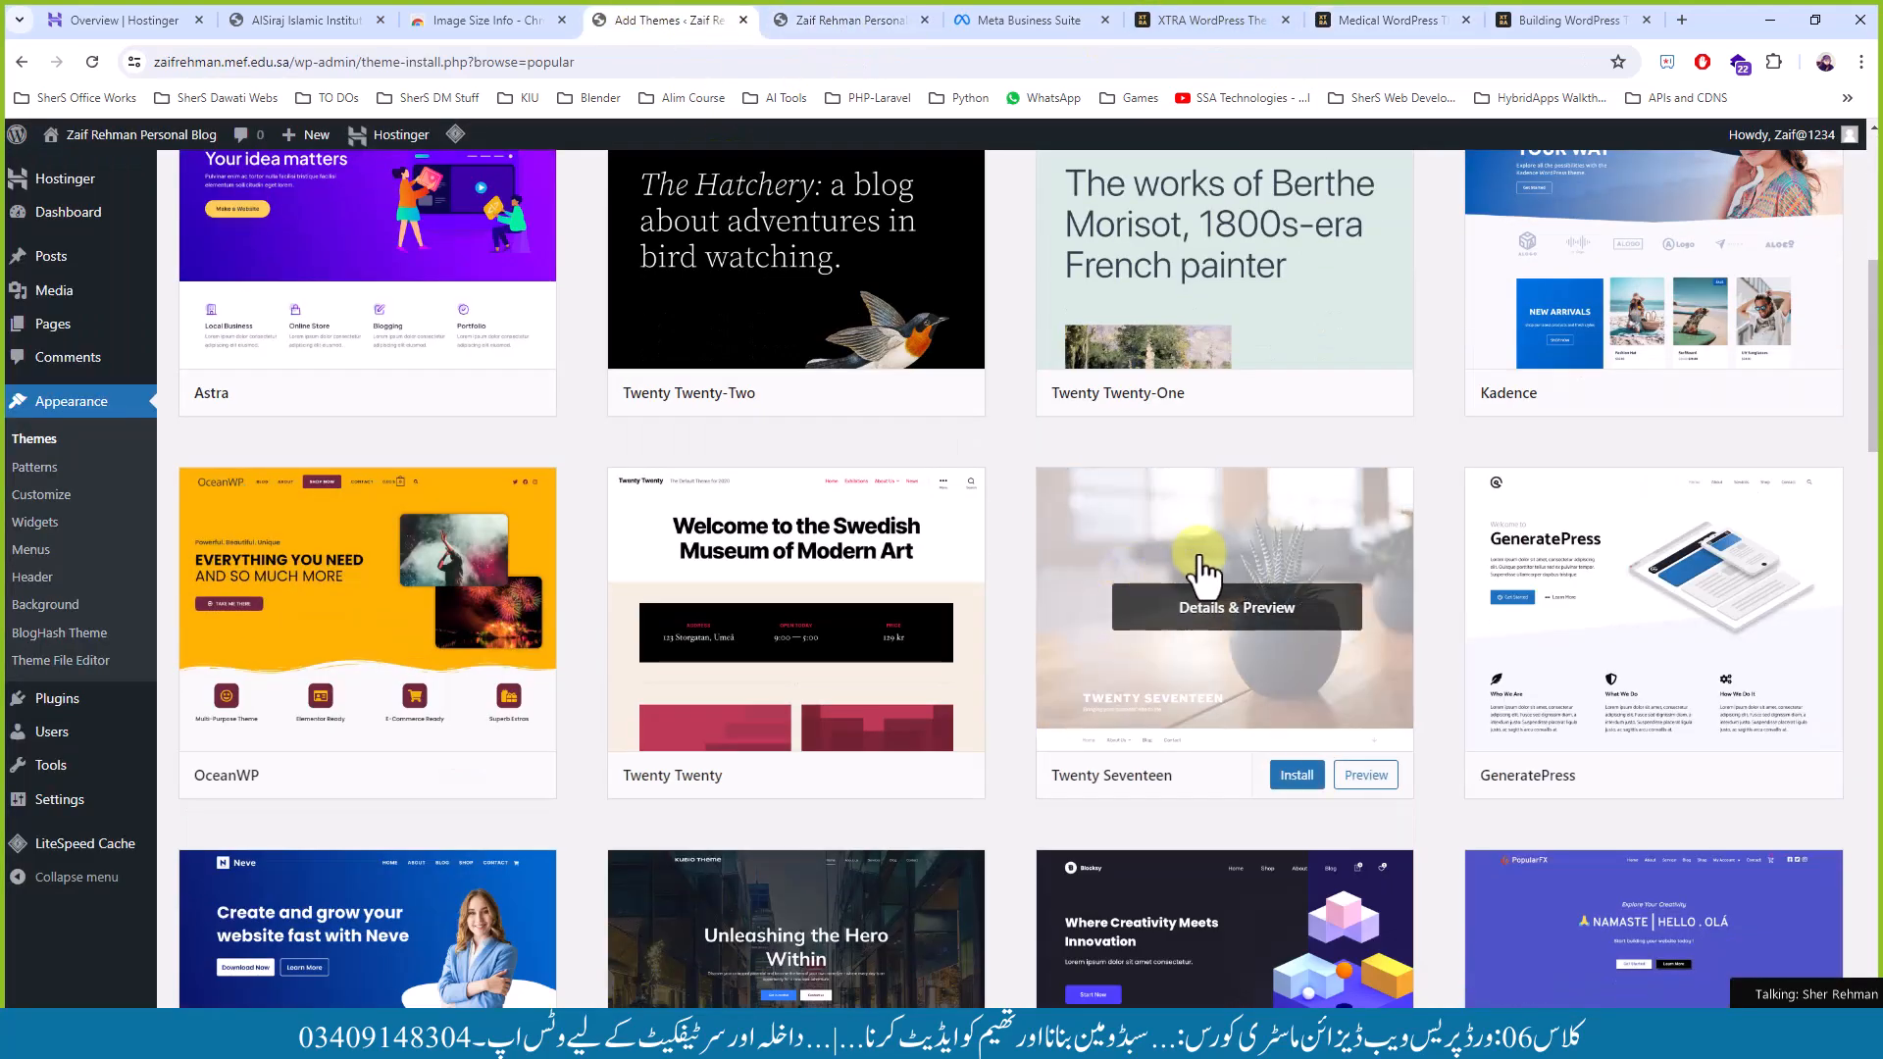
scroll(840, 613, "up", 6)
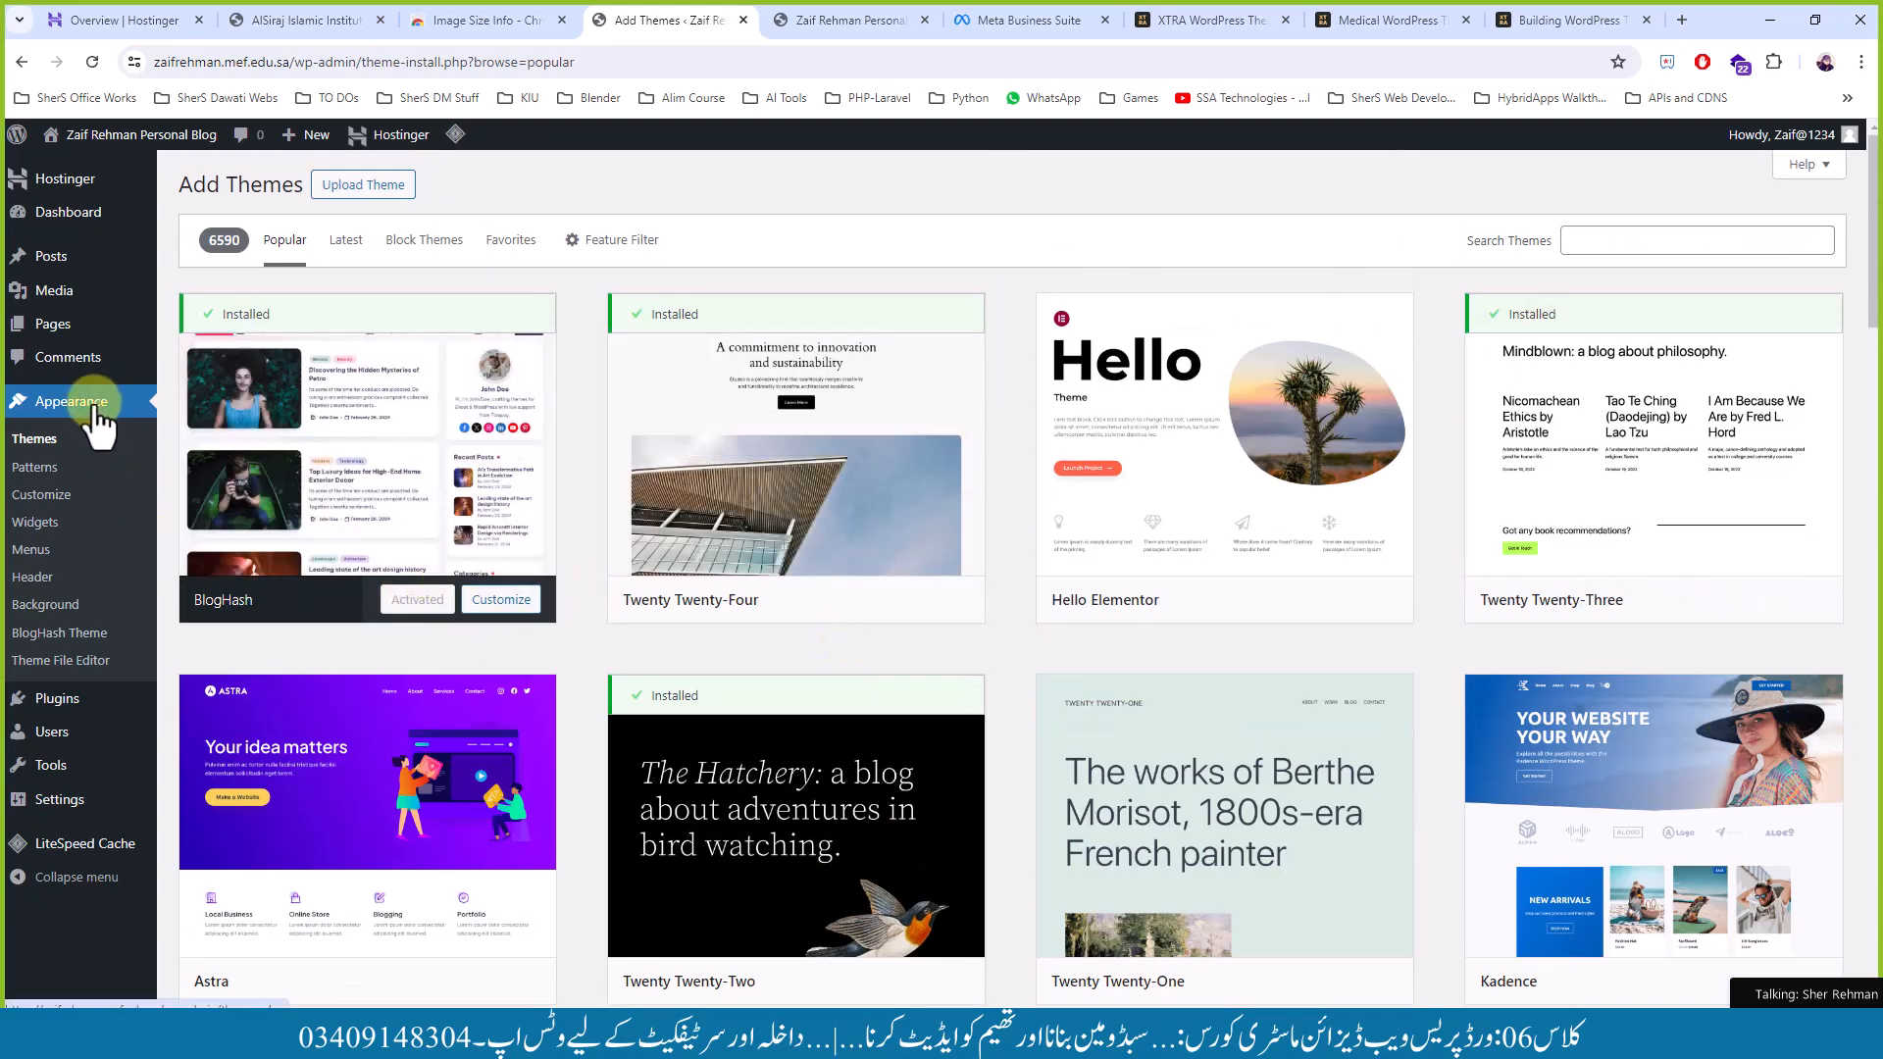
mouse_move(86, 172)
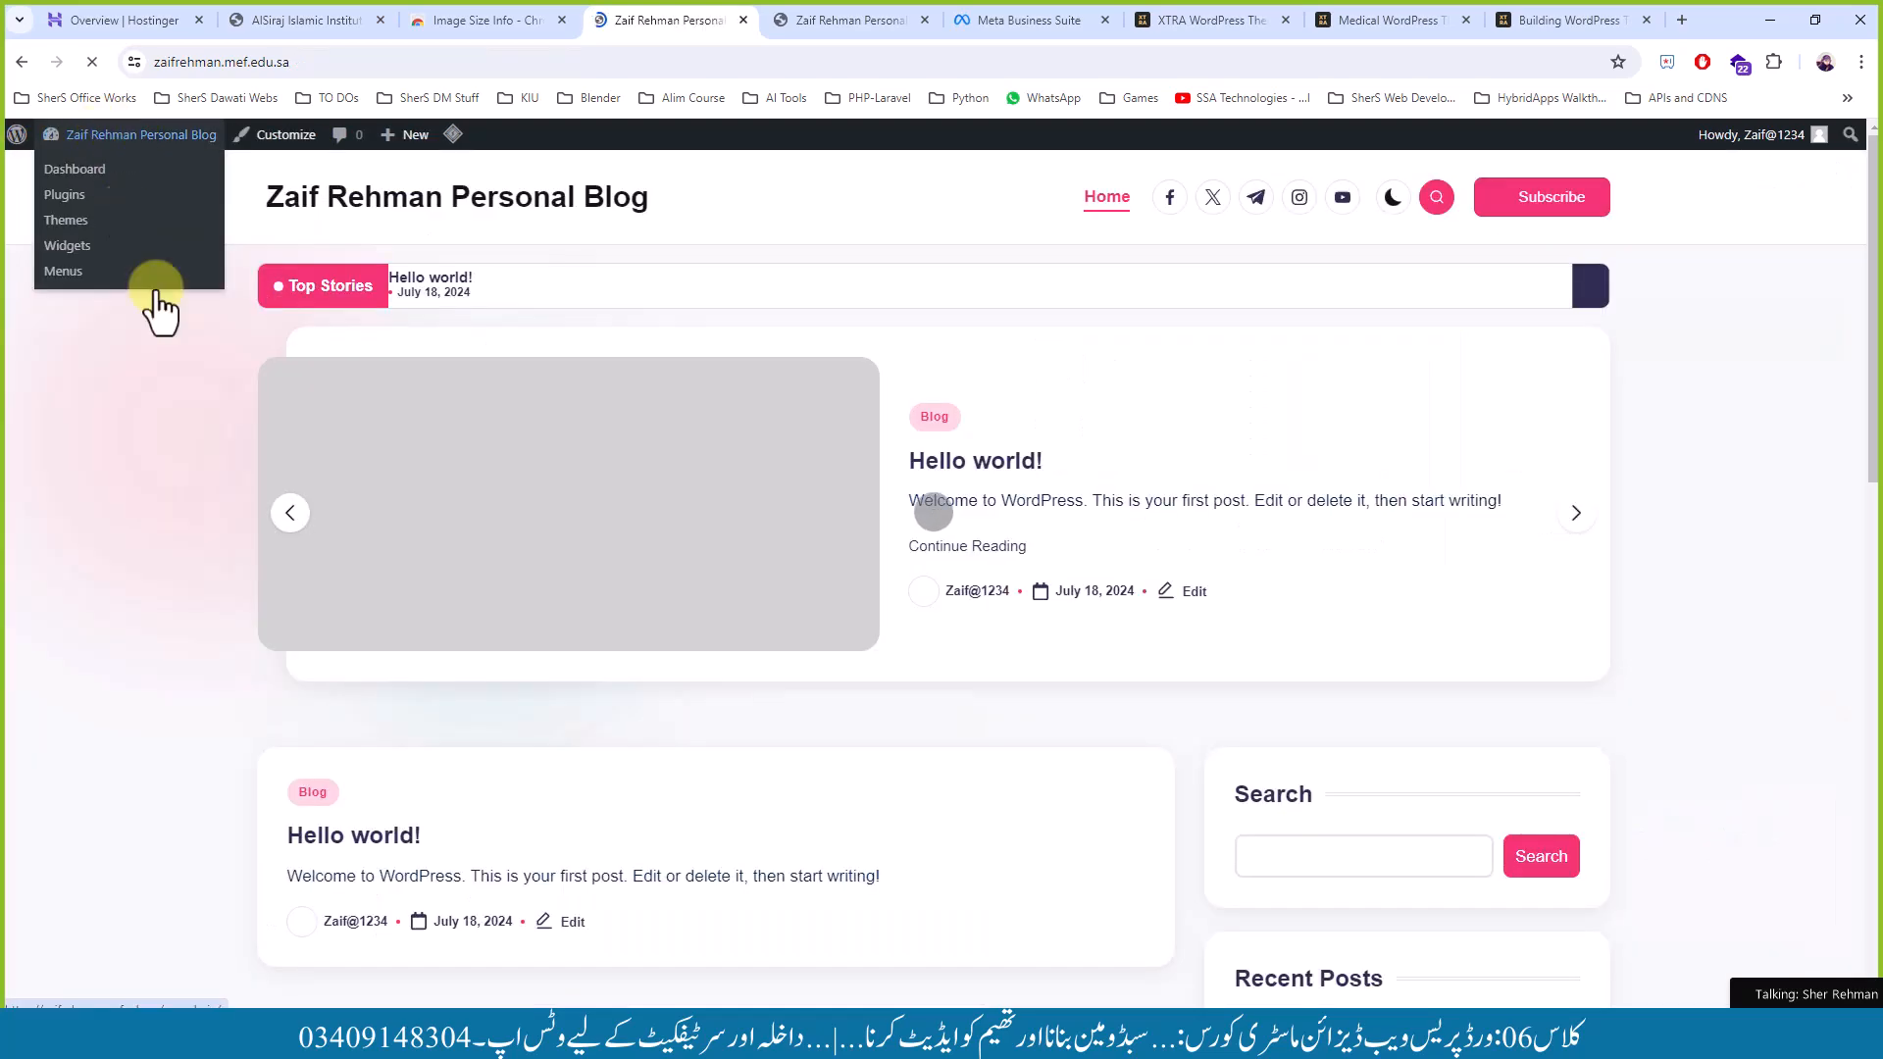
left_click(89, 162)
mouse_move(84, 476)
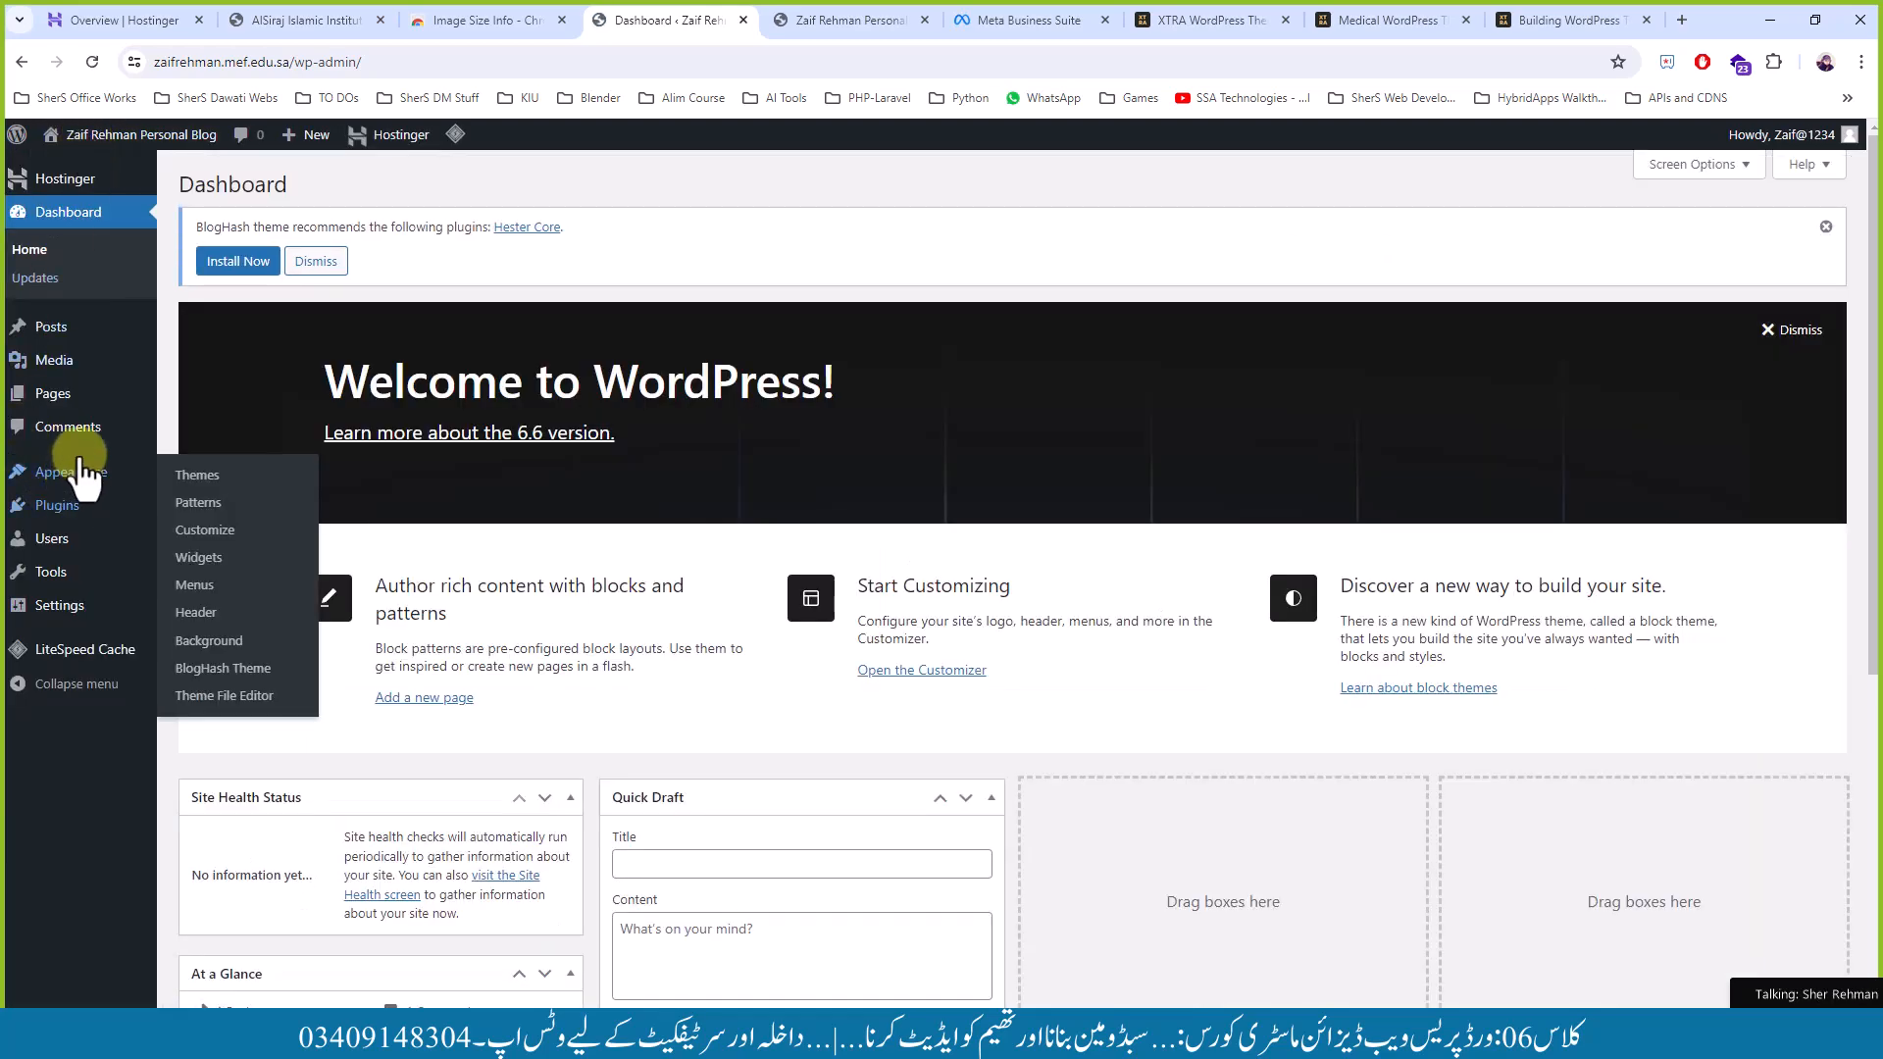
mouse_move(76, 147)
Review the blog's front page with the BlogHash theme applied.
left_click(858, 19)
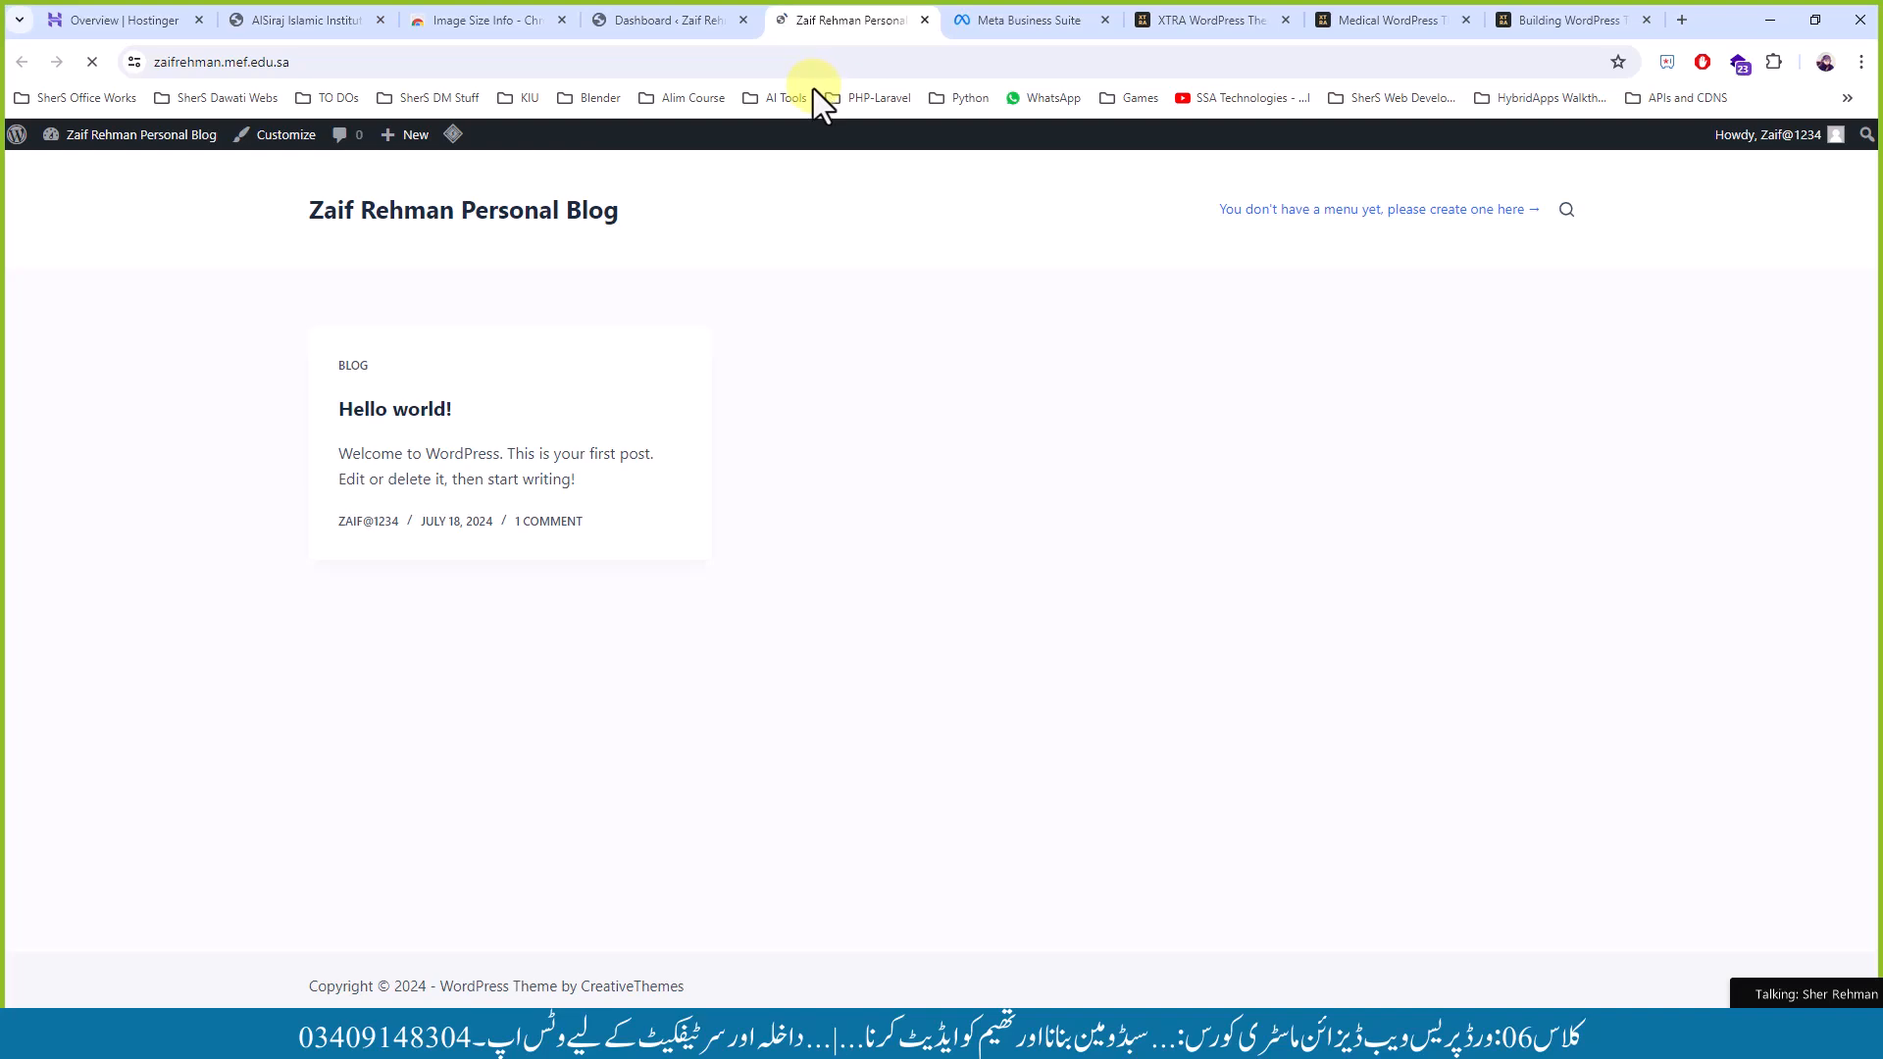
scroll(774, 490, "down", 5)
scroll(763, 520, "up", 5)
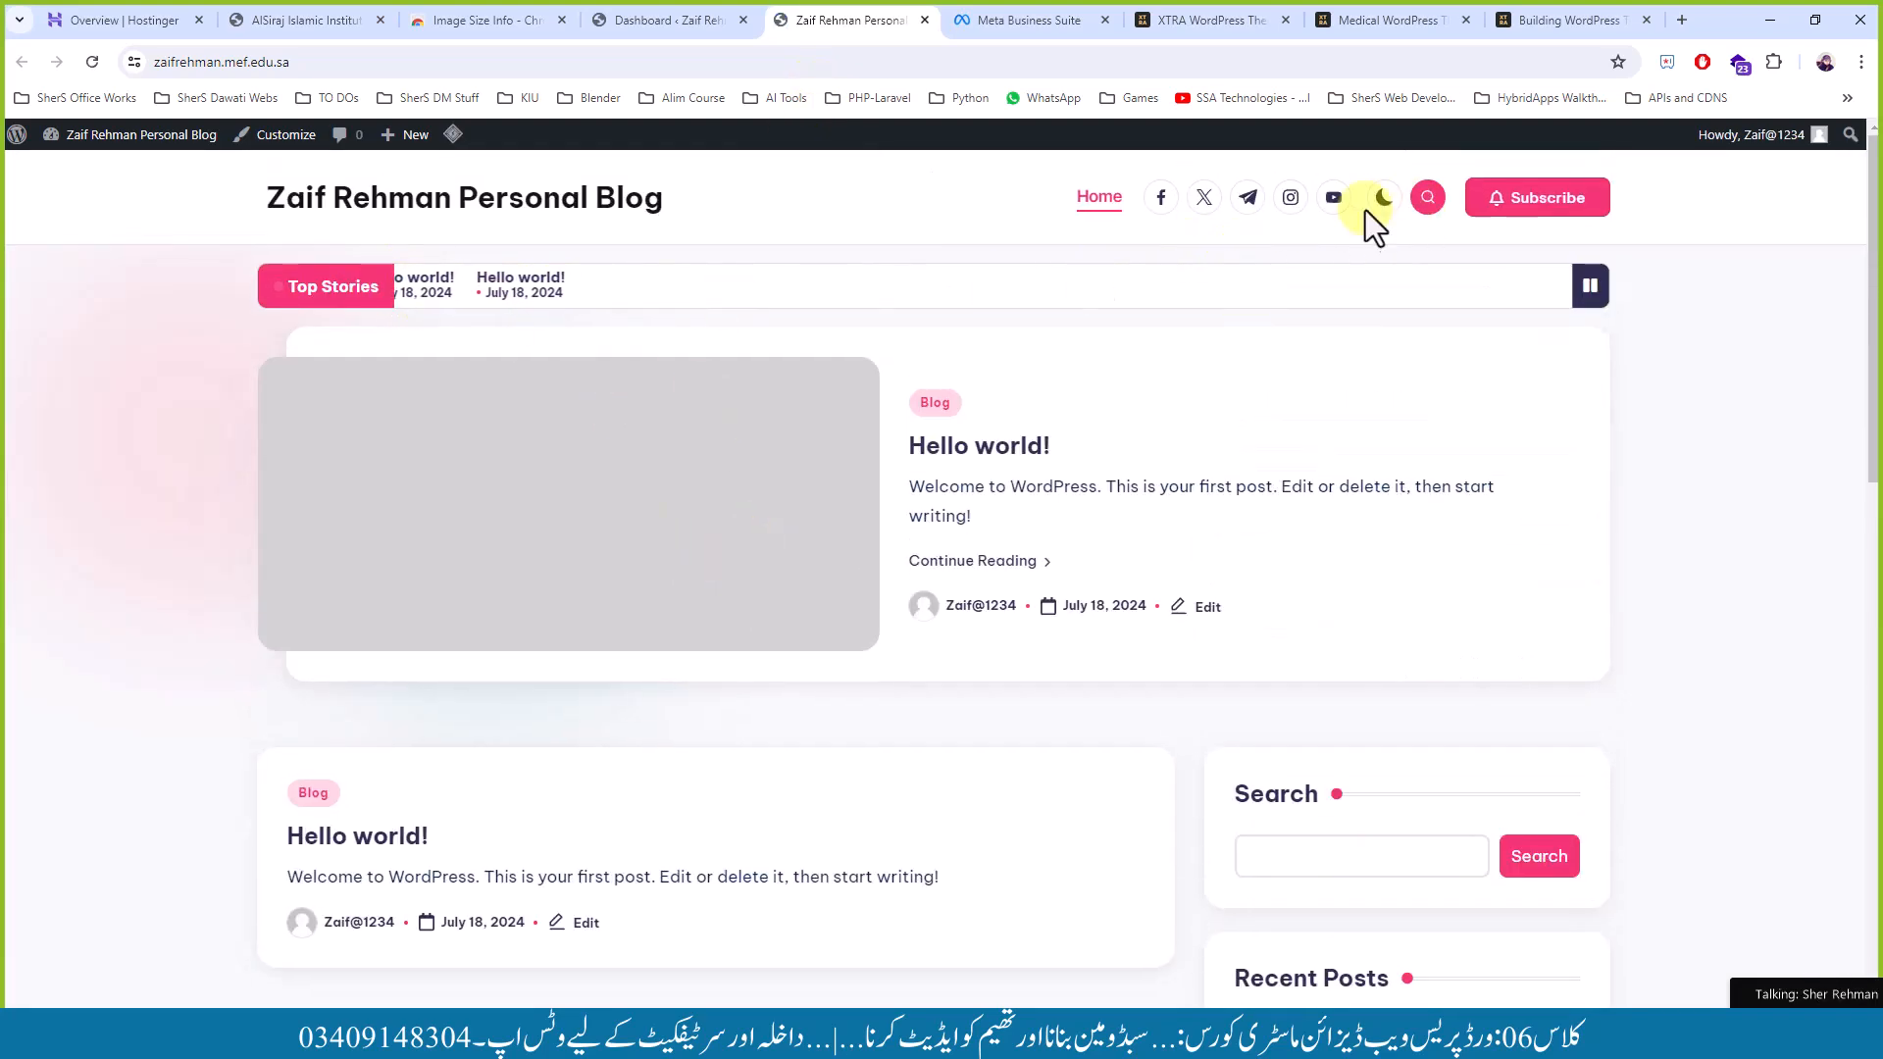
scroll(1273, 442, "down", 8)
scroll(769, 657, "up", 8)
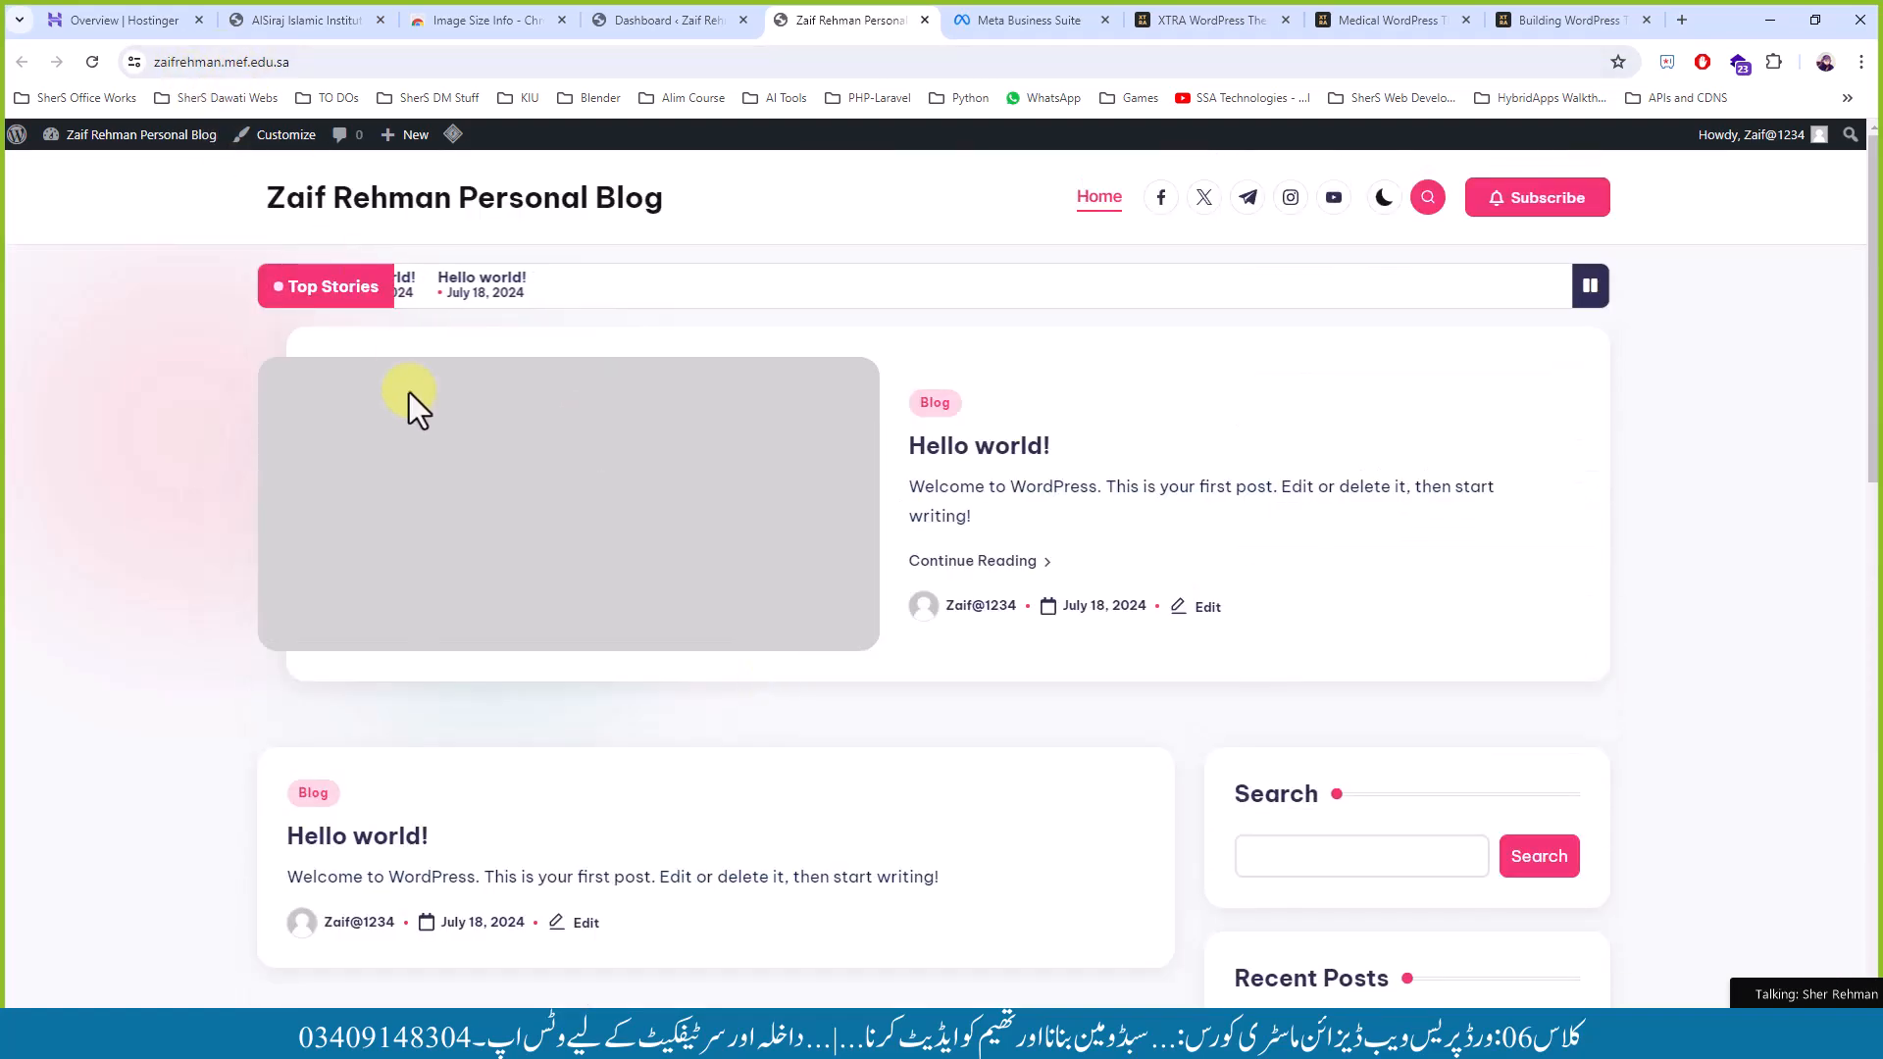
scroll(457, 397, "down", 15)
scroll(481, 471, "up", 15)
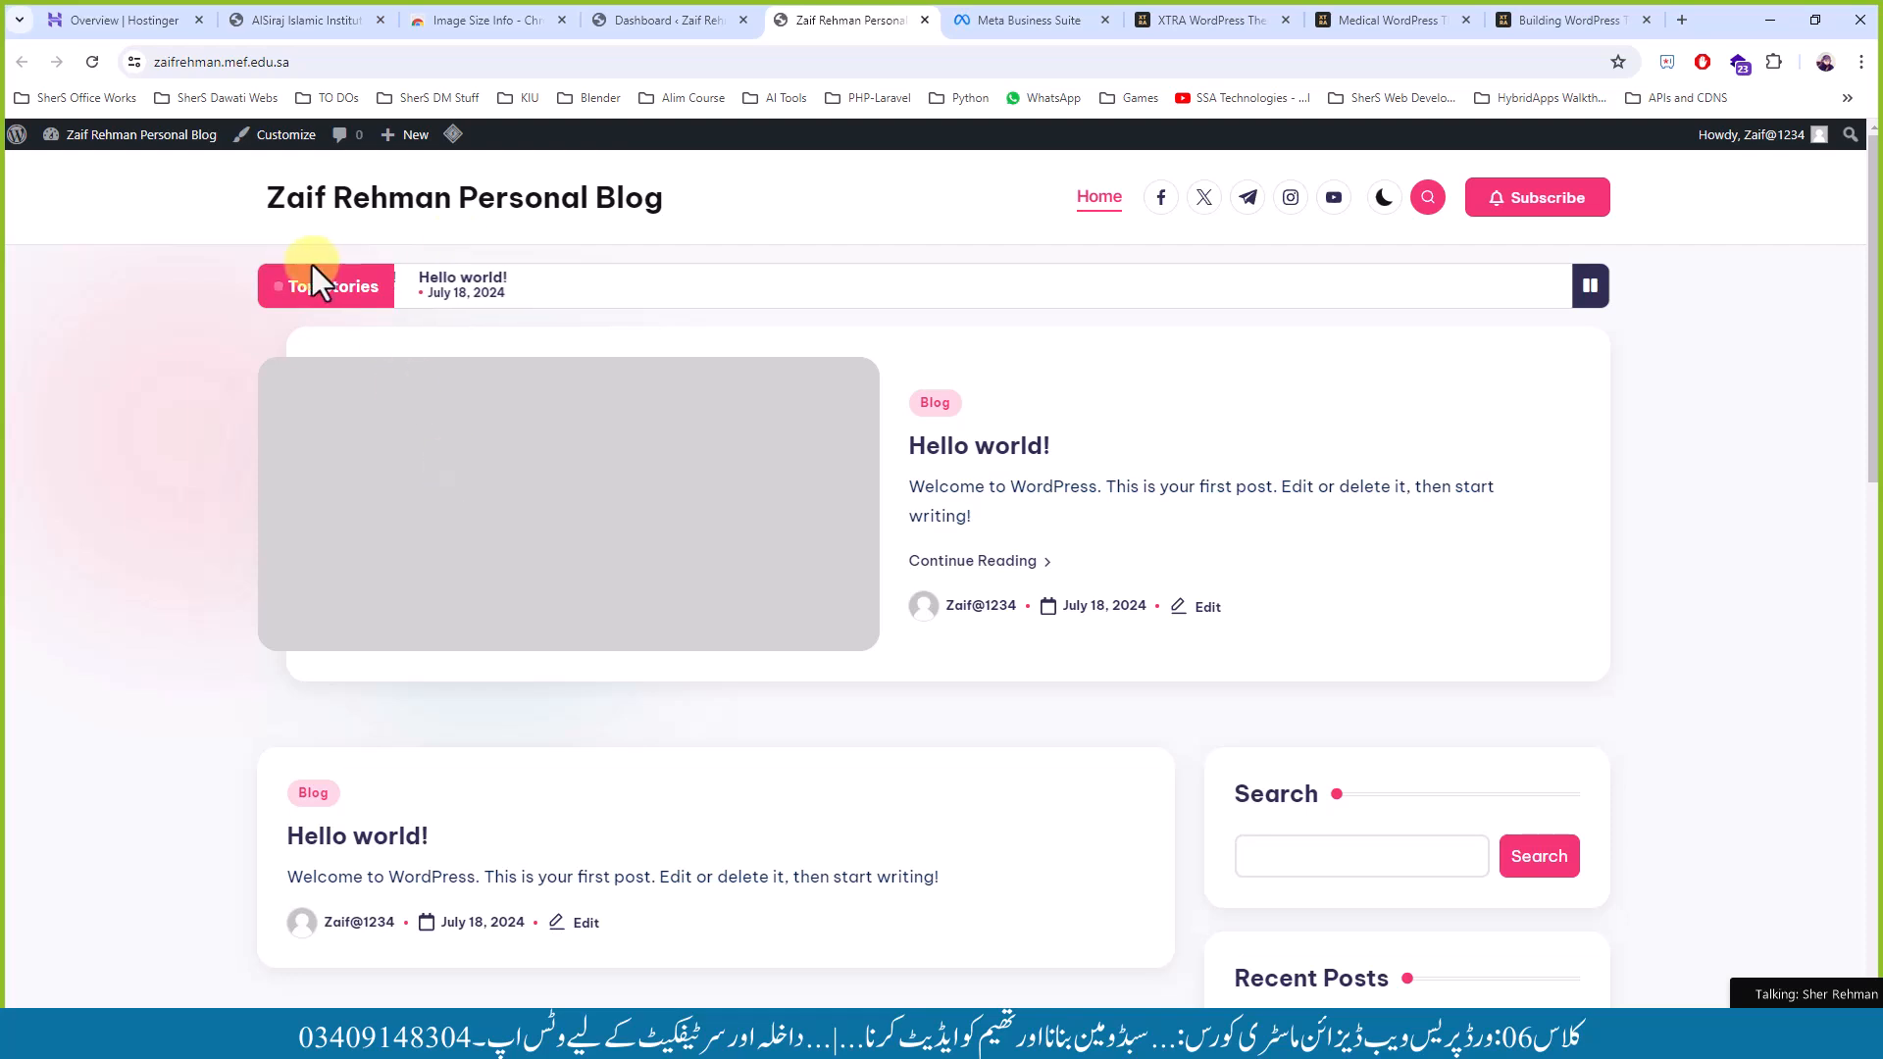
Start a blank post via Posts > Add New Post.
left_click(101, 138)
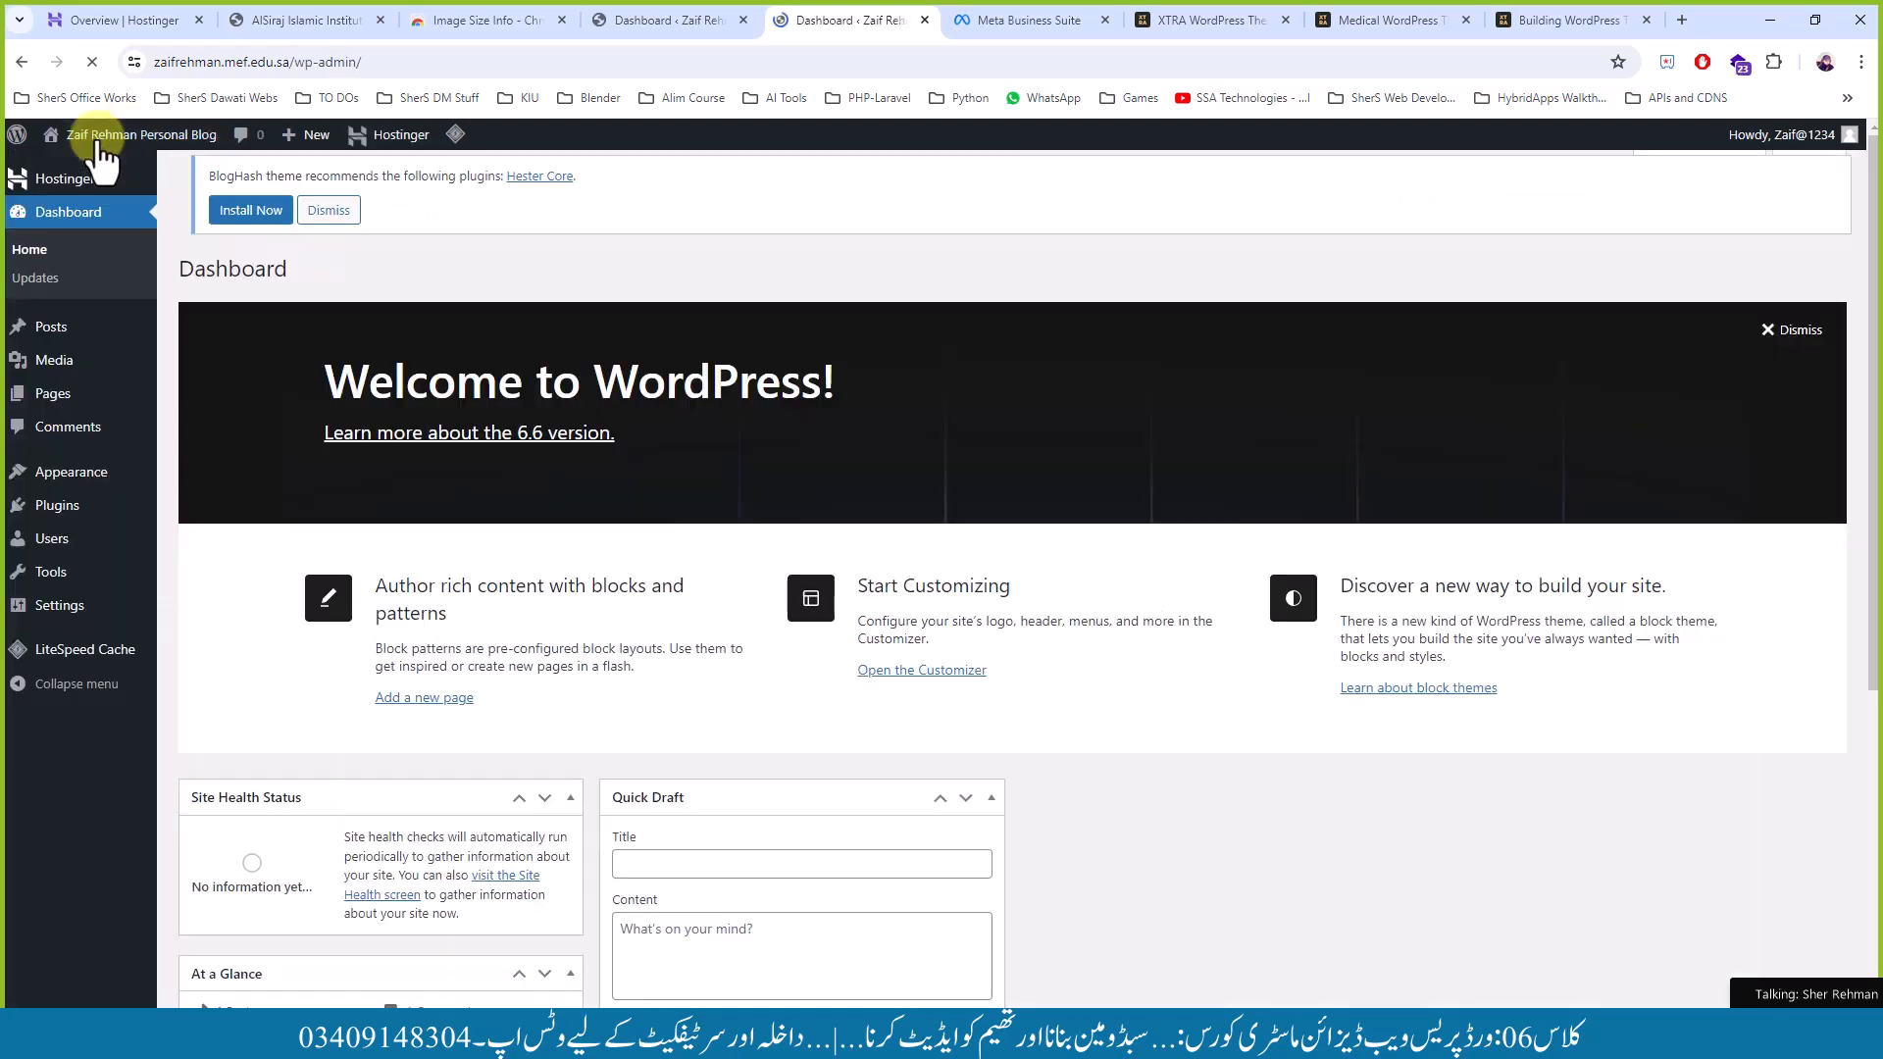
mouse_move(69, 331)
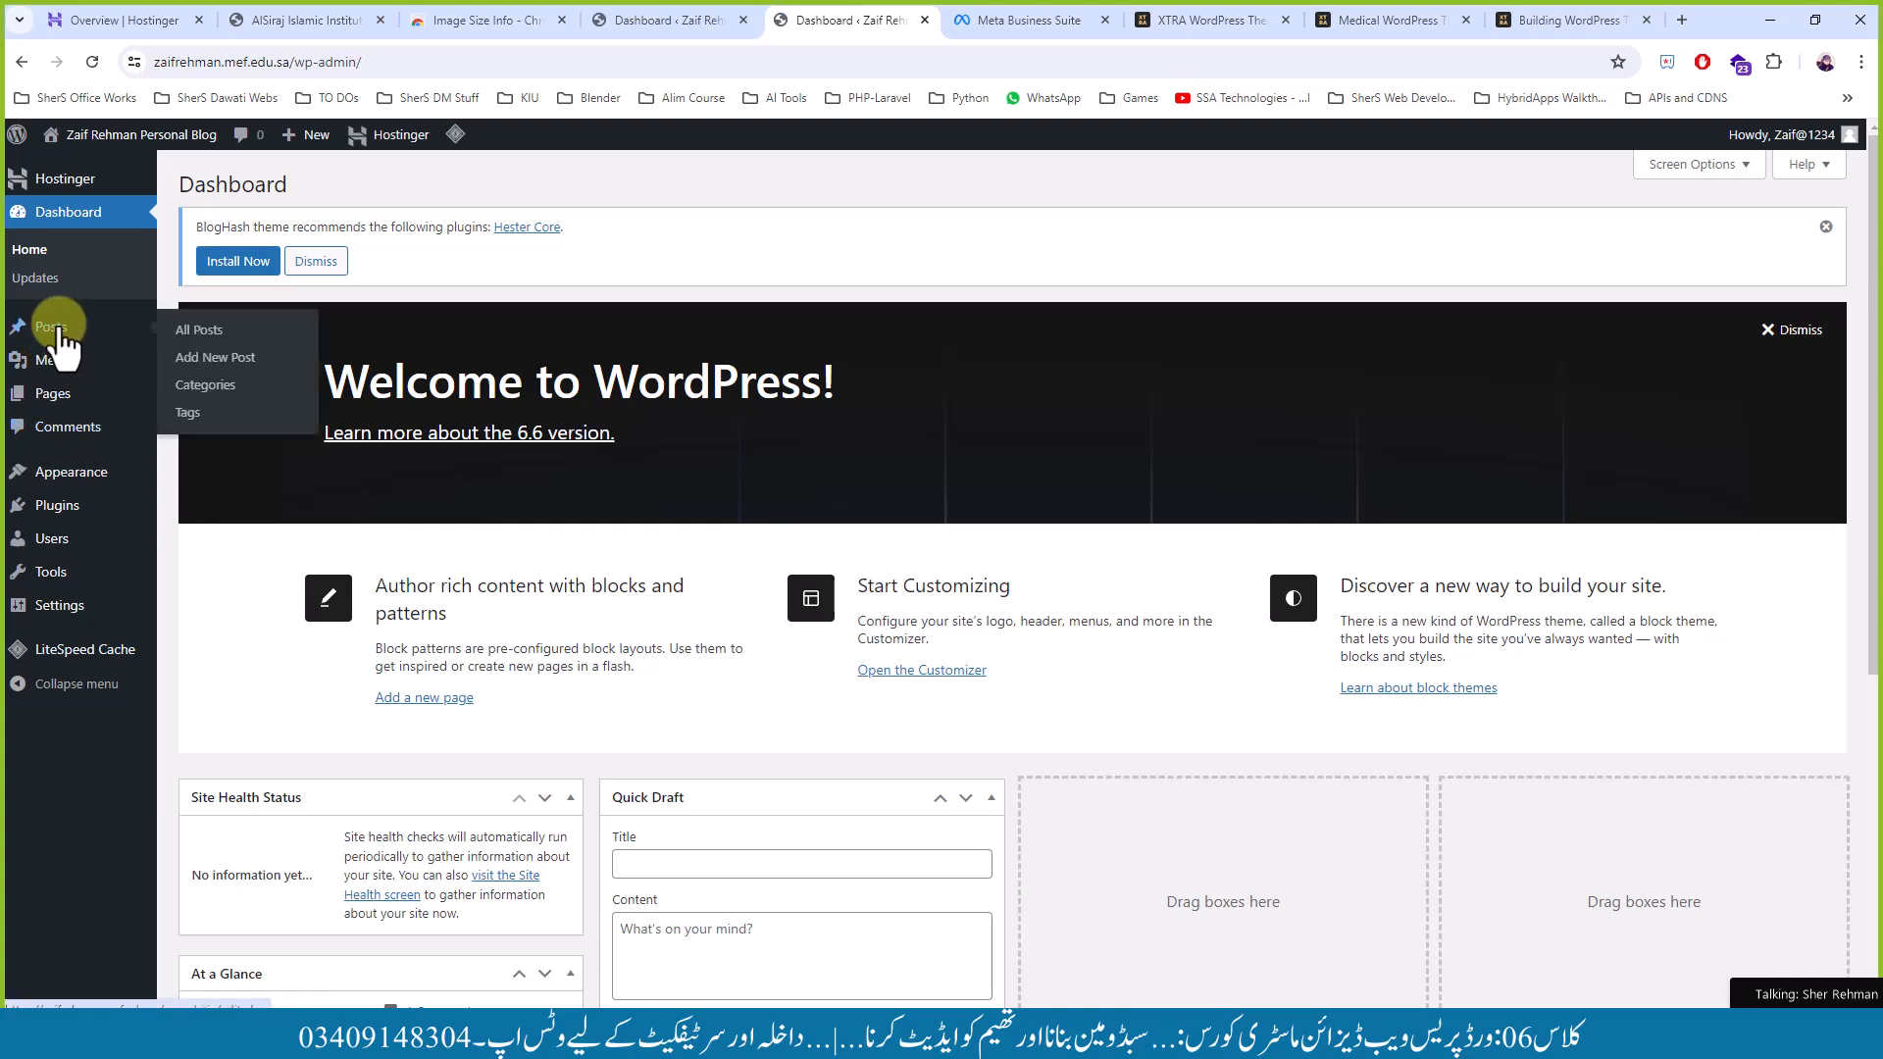
left_click(211, 359)
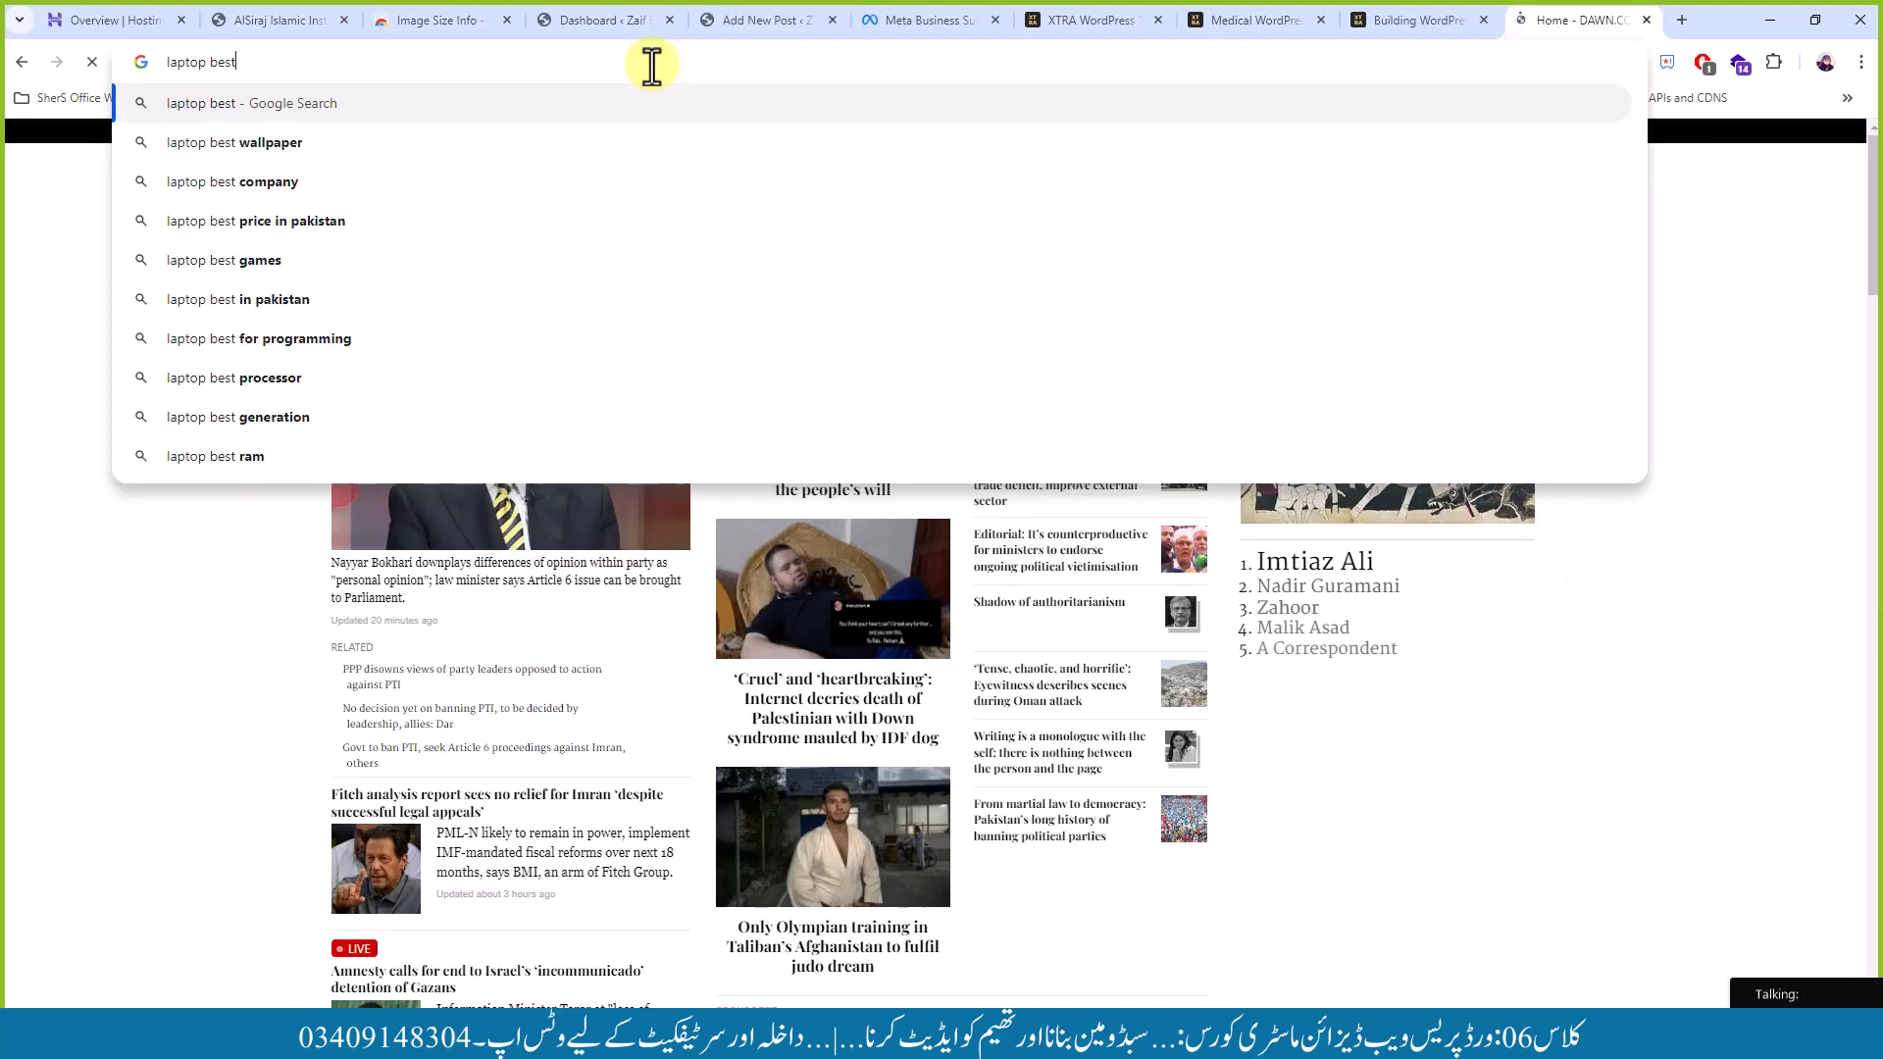
Search Google for 'laptop best 2024' and open the Laptop Mag best laptops article.
type("2")
key("Return")
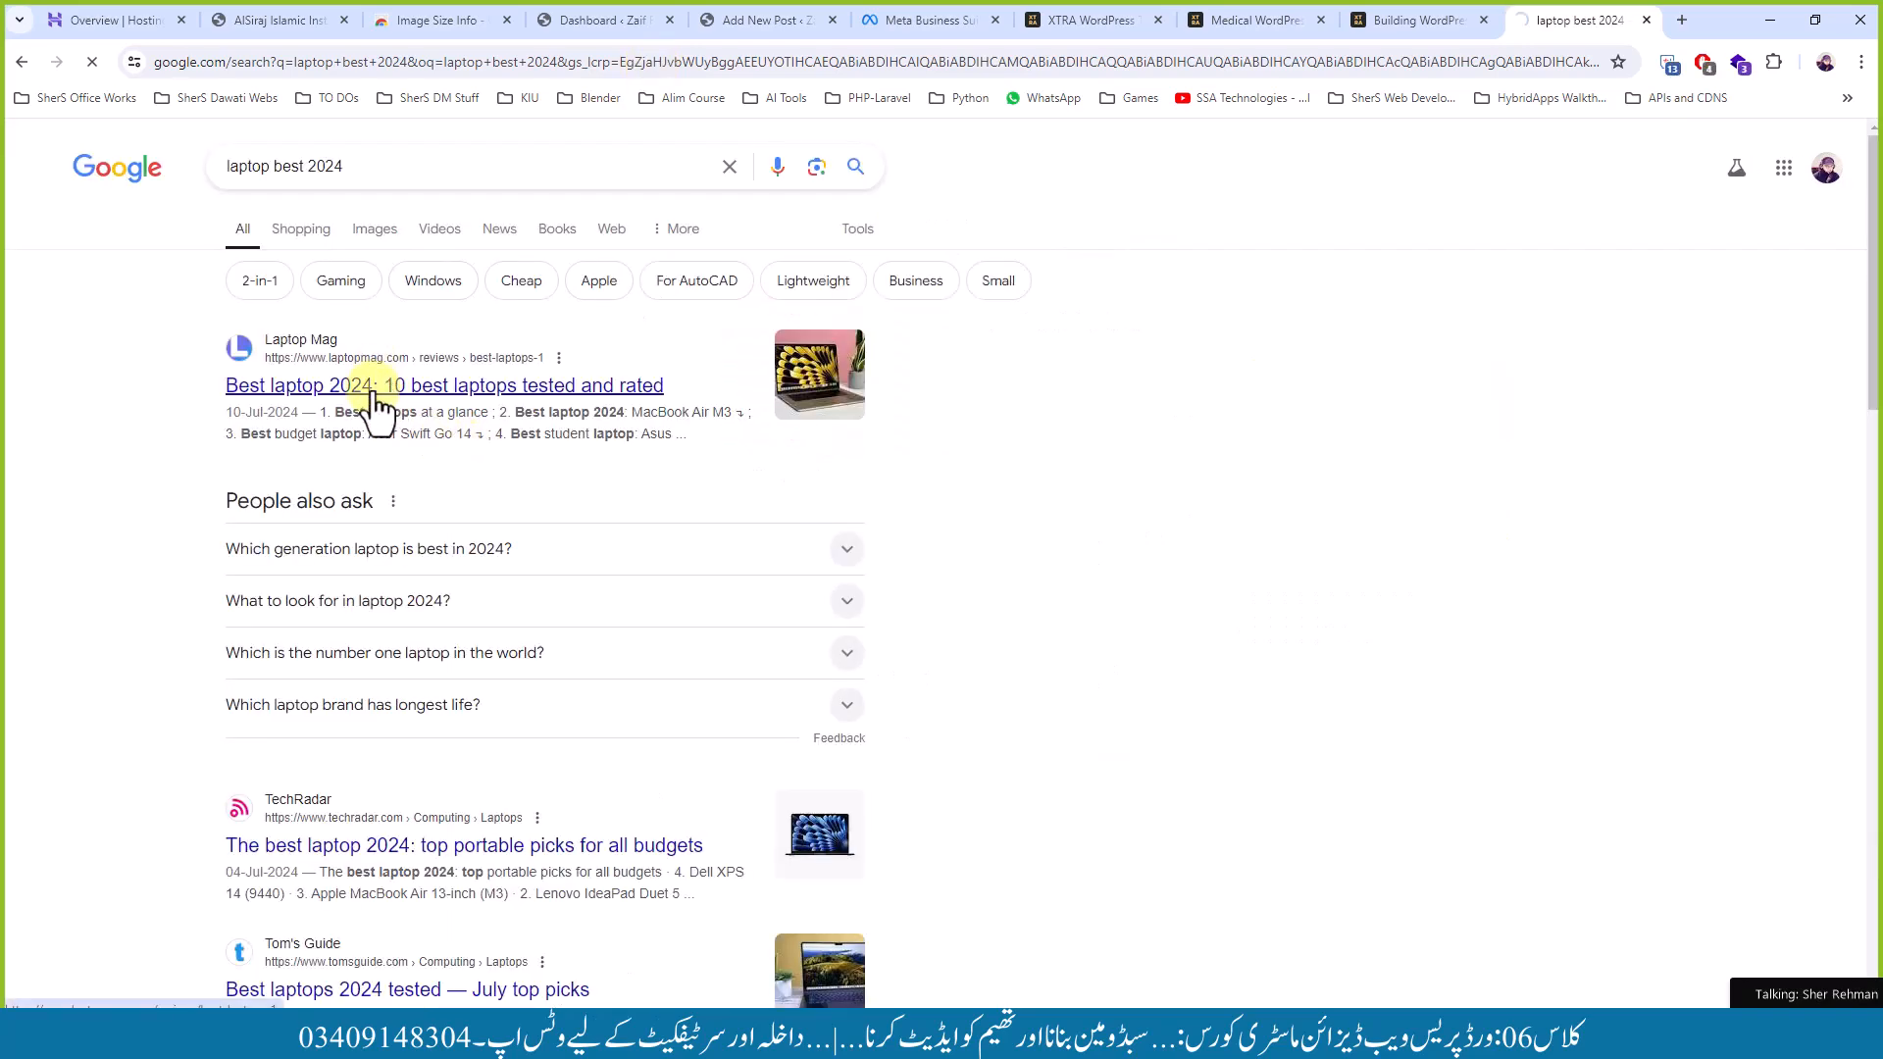
left_click(376, 386)
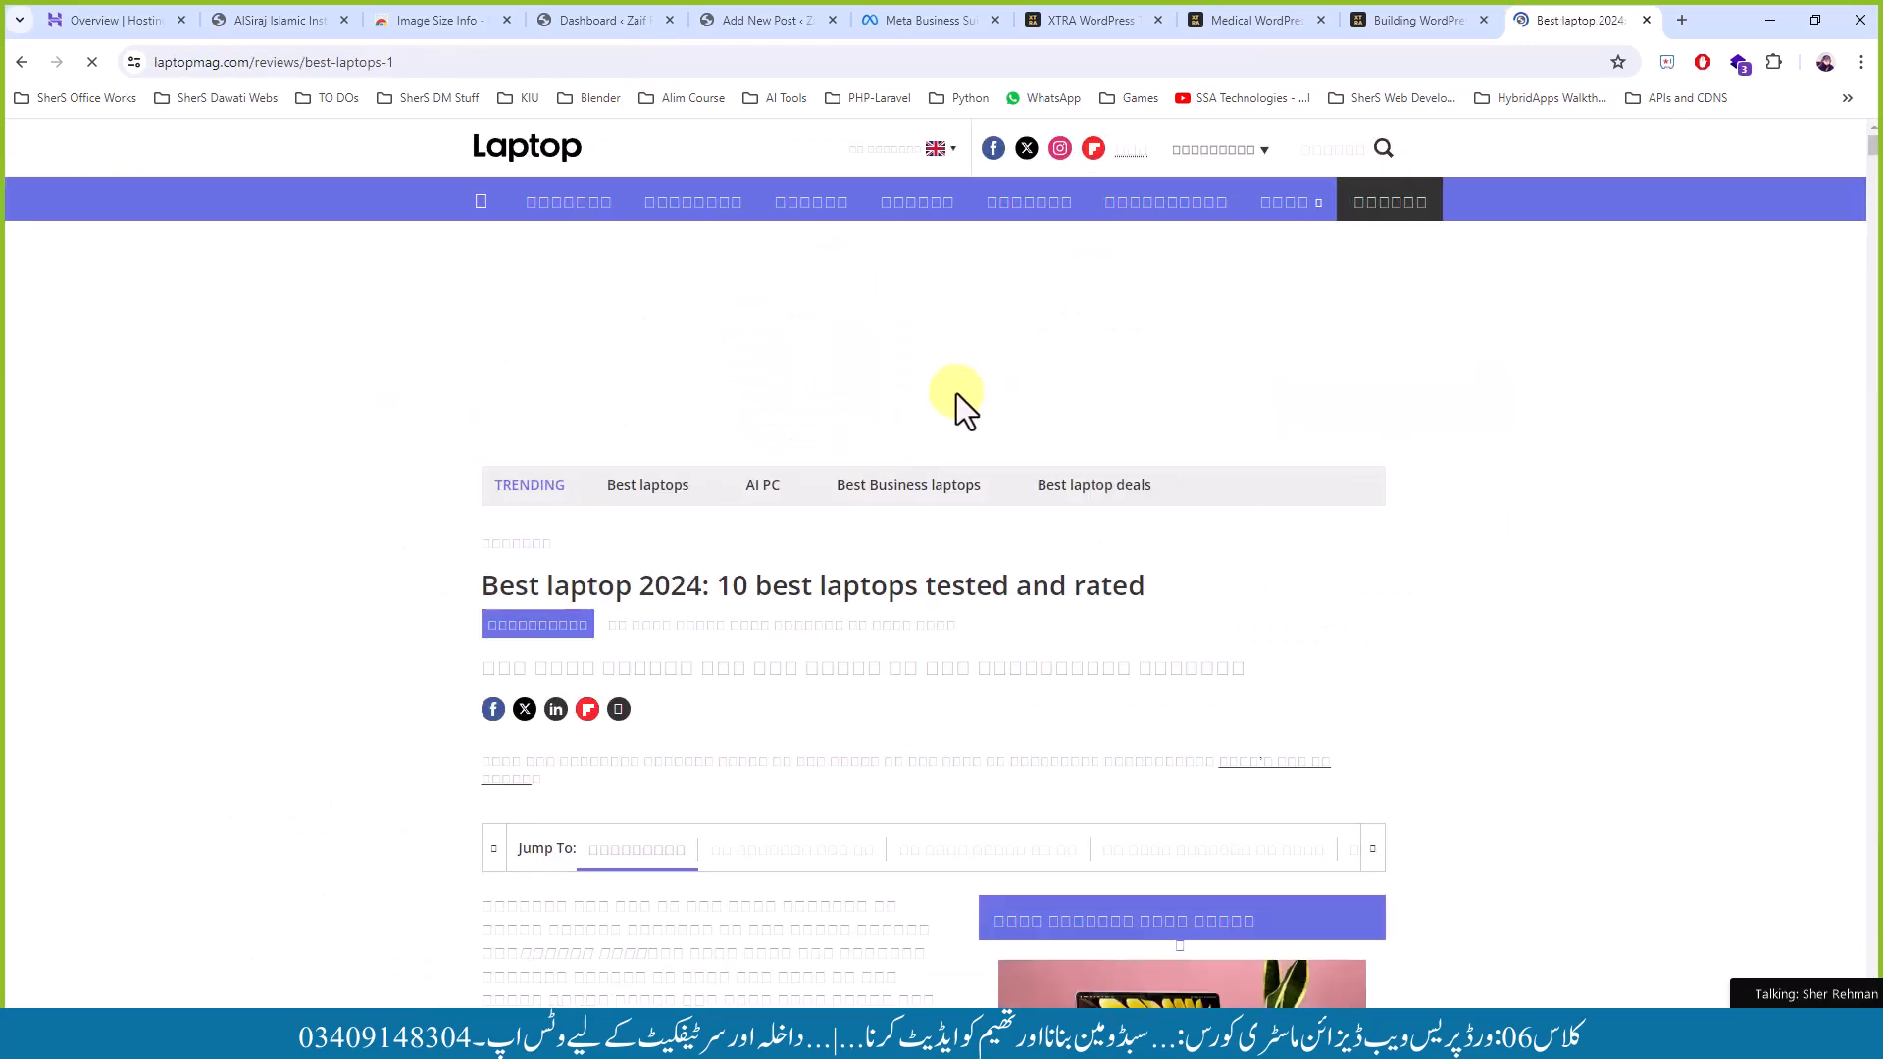
Paste the Laptop Mag article's two intro paragraphs into the new post body.
scroll(975, 400, "down", 10)
scroll(693, 513, "up", 6)
left_click_drag(766, 698, 475, 498)
key("ctrl+c")
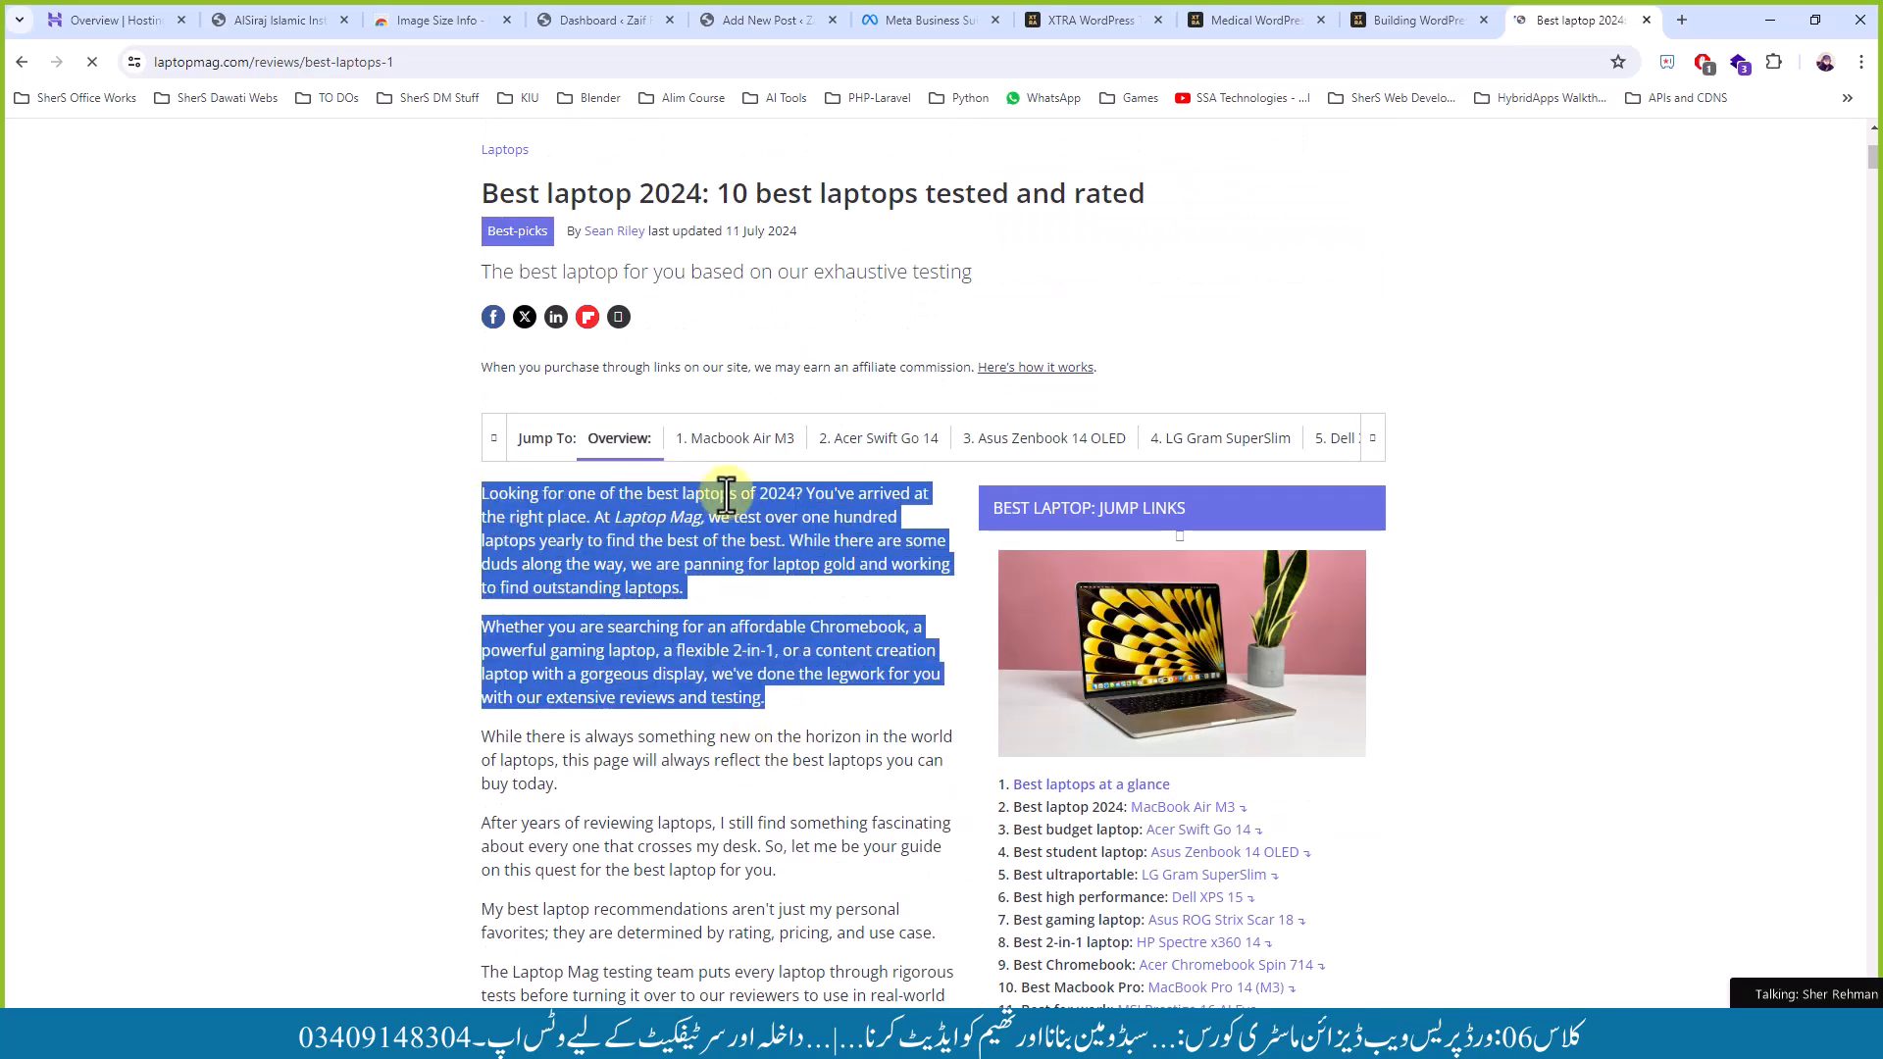
left_click(596, 20)
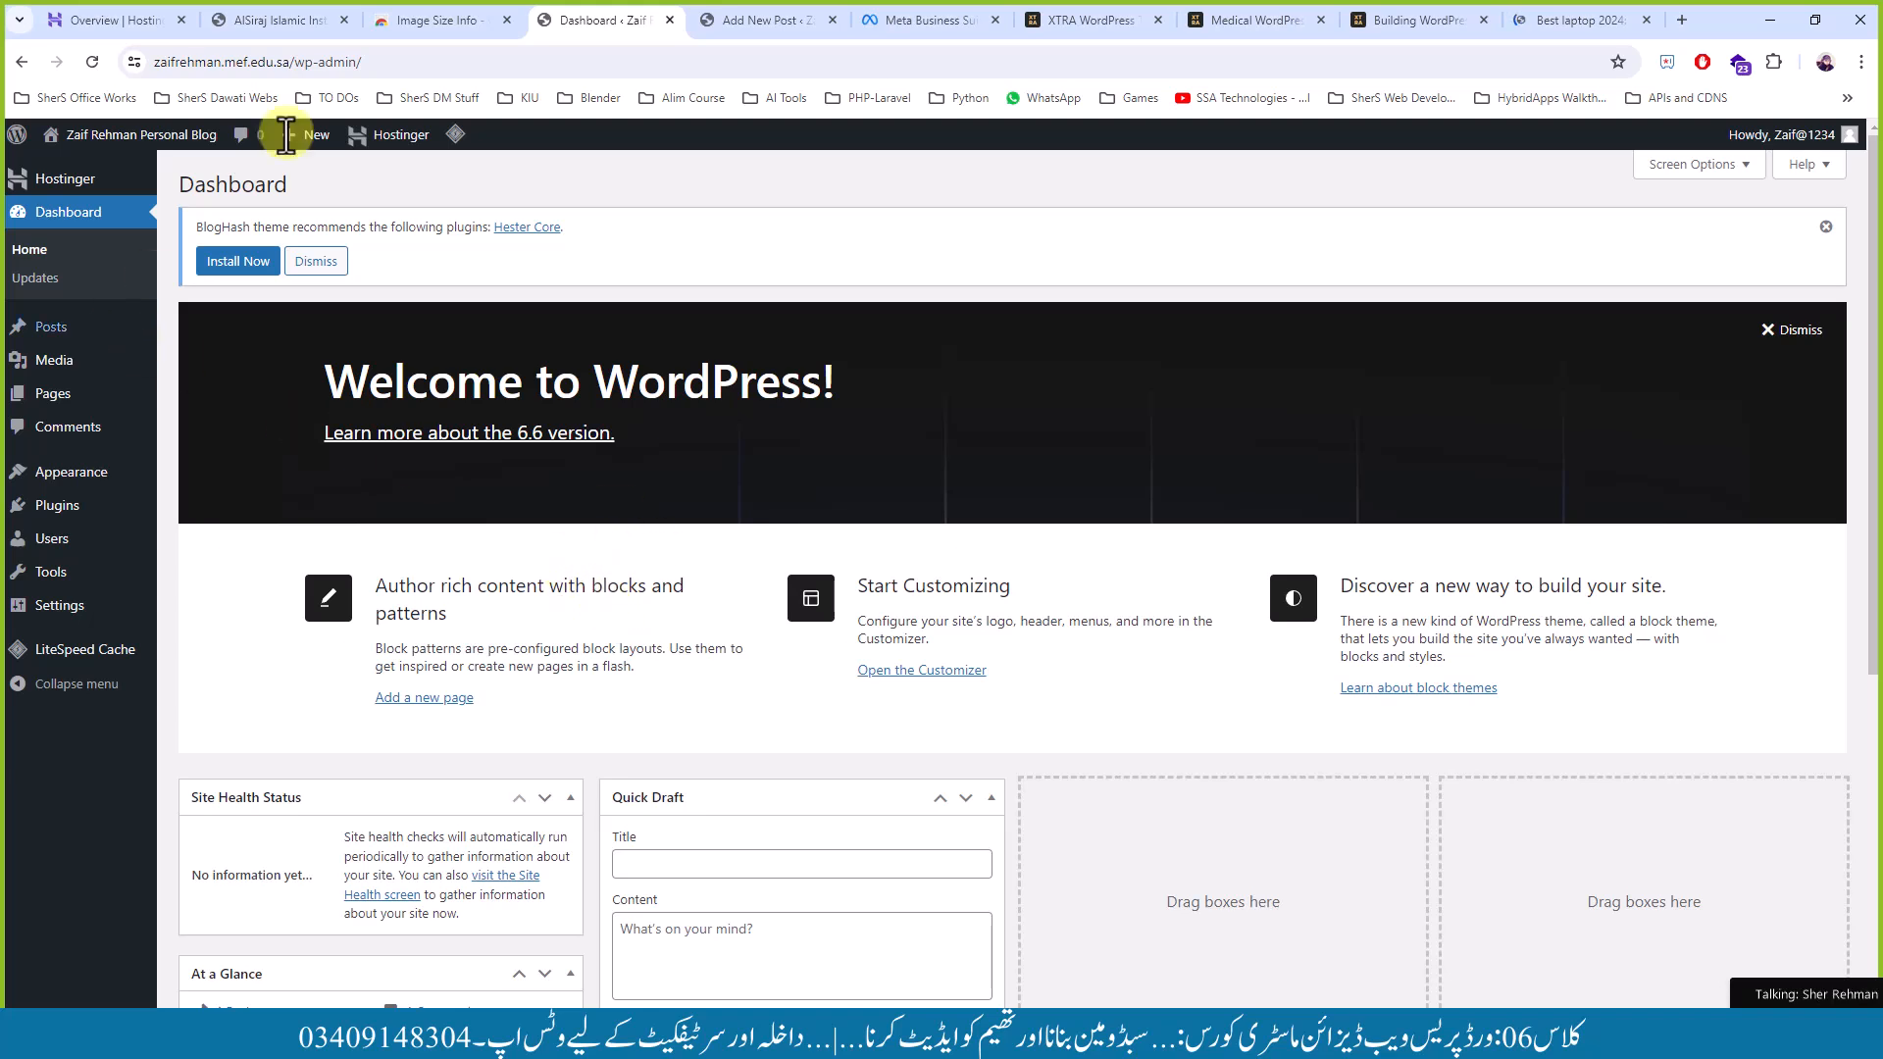
left_click(755, 19)
left_click(1071, 345)
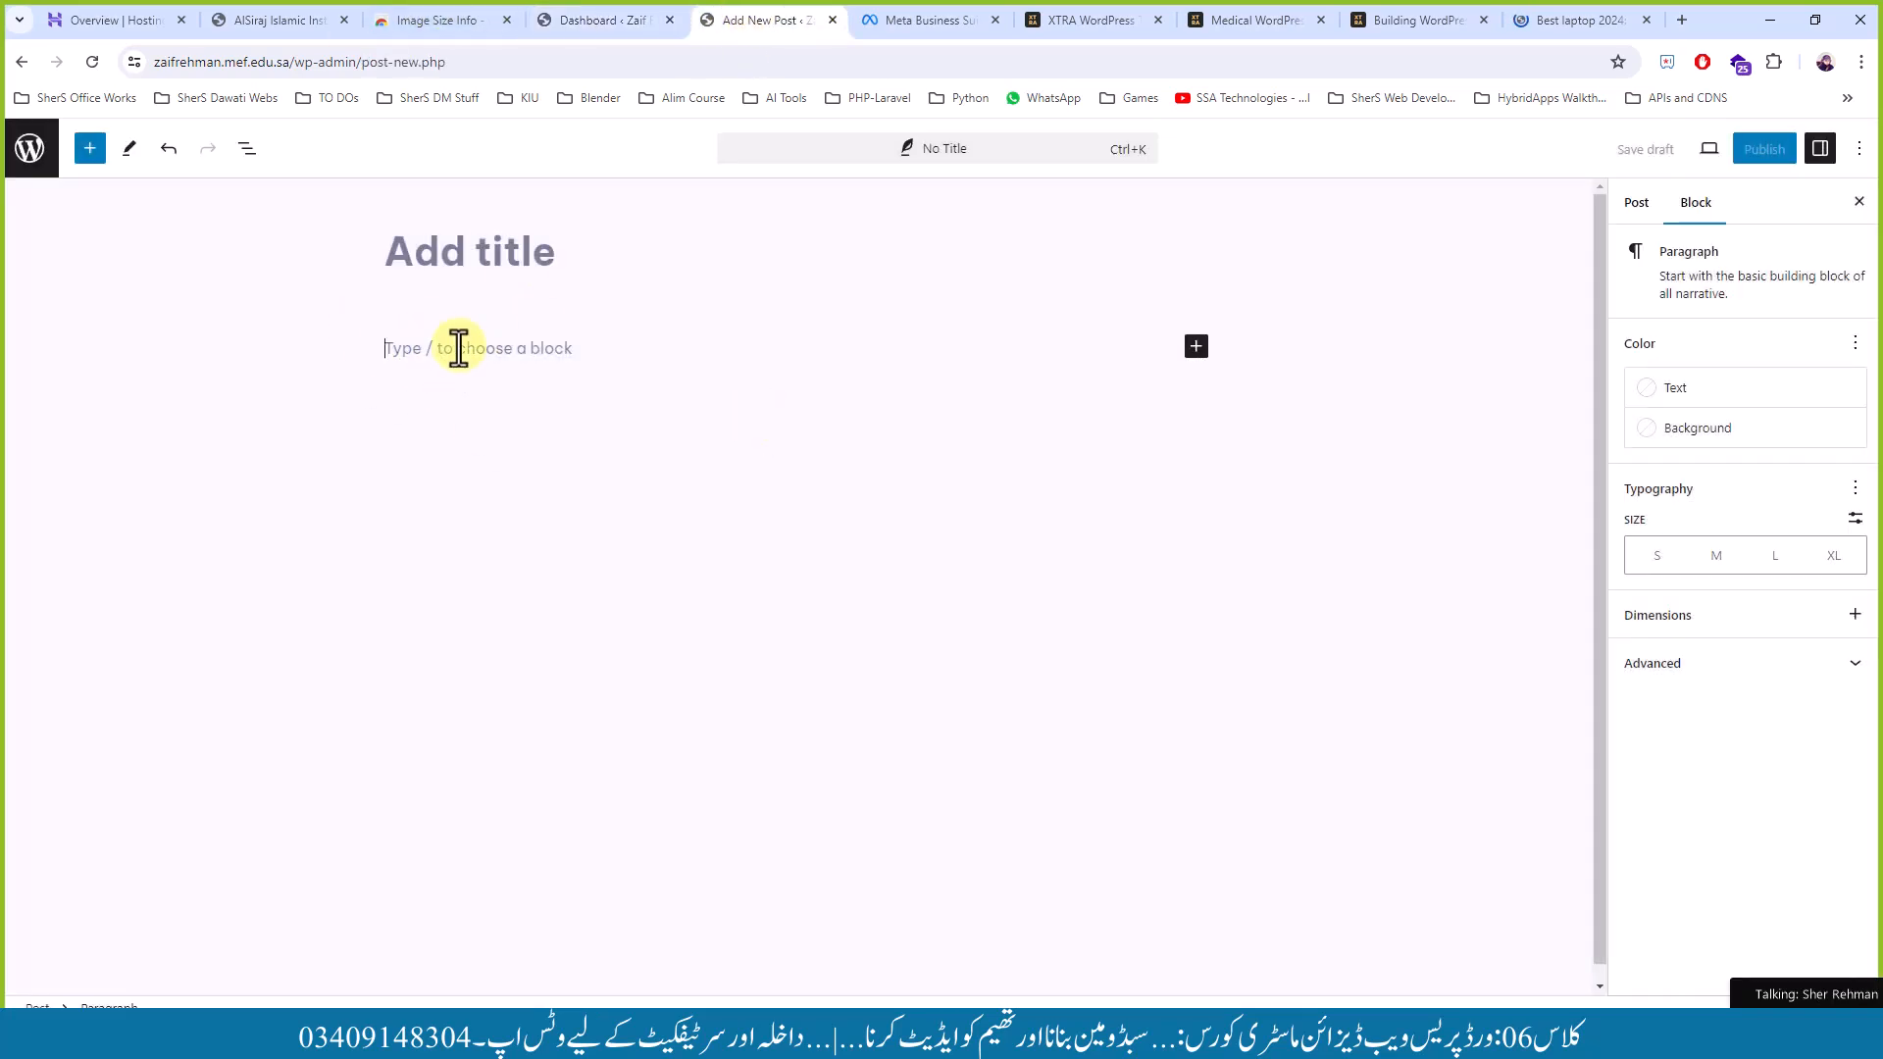
key("ctrl+v")
Set the post title to 'Best laptop 2024: 10 best laptops tested and rated'.
left_click(511, 257)
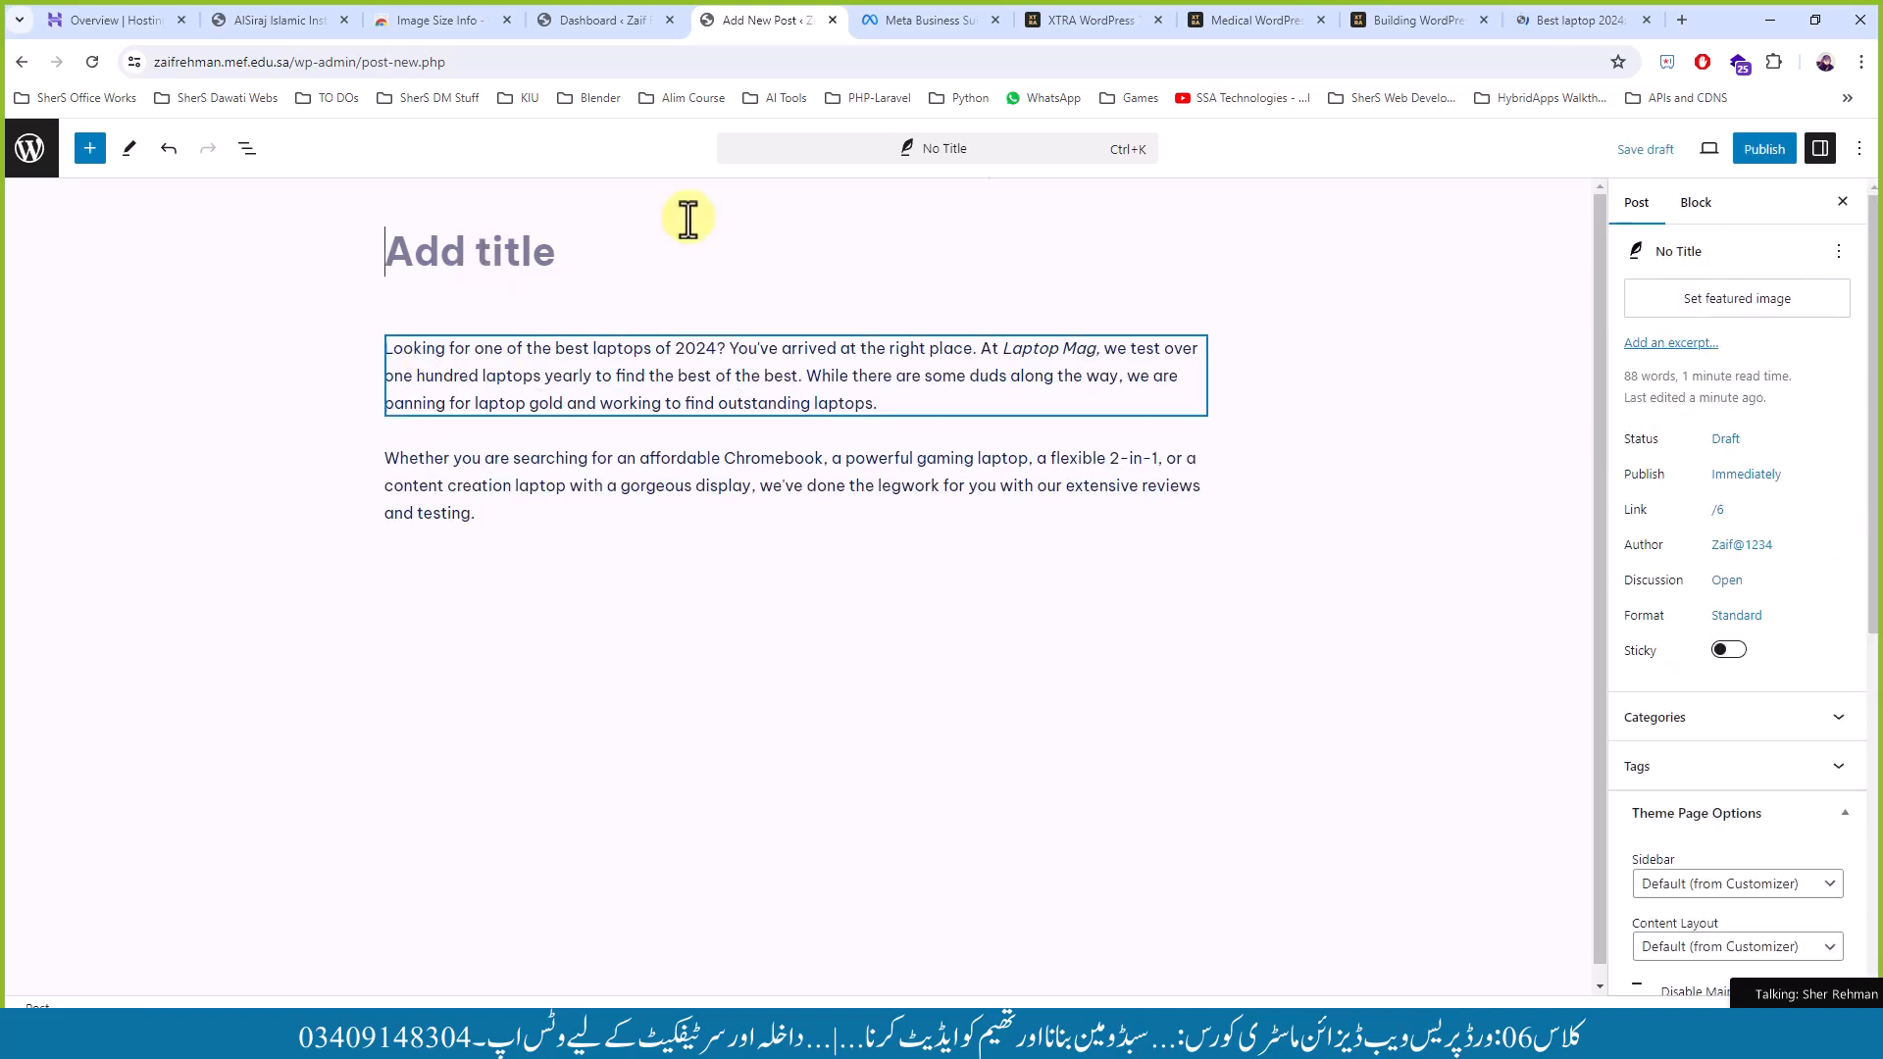
left_click(1574, 19)
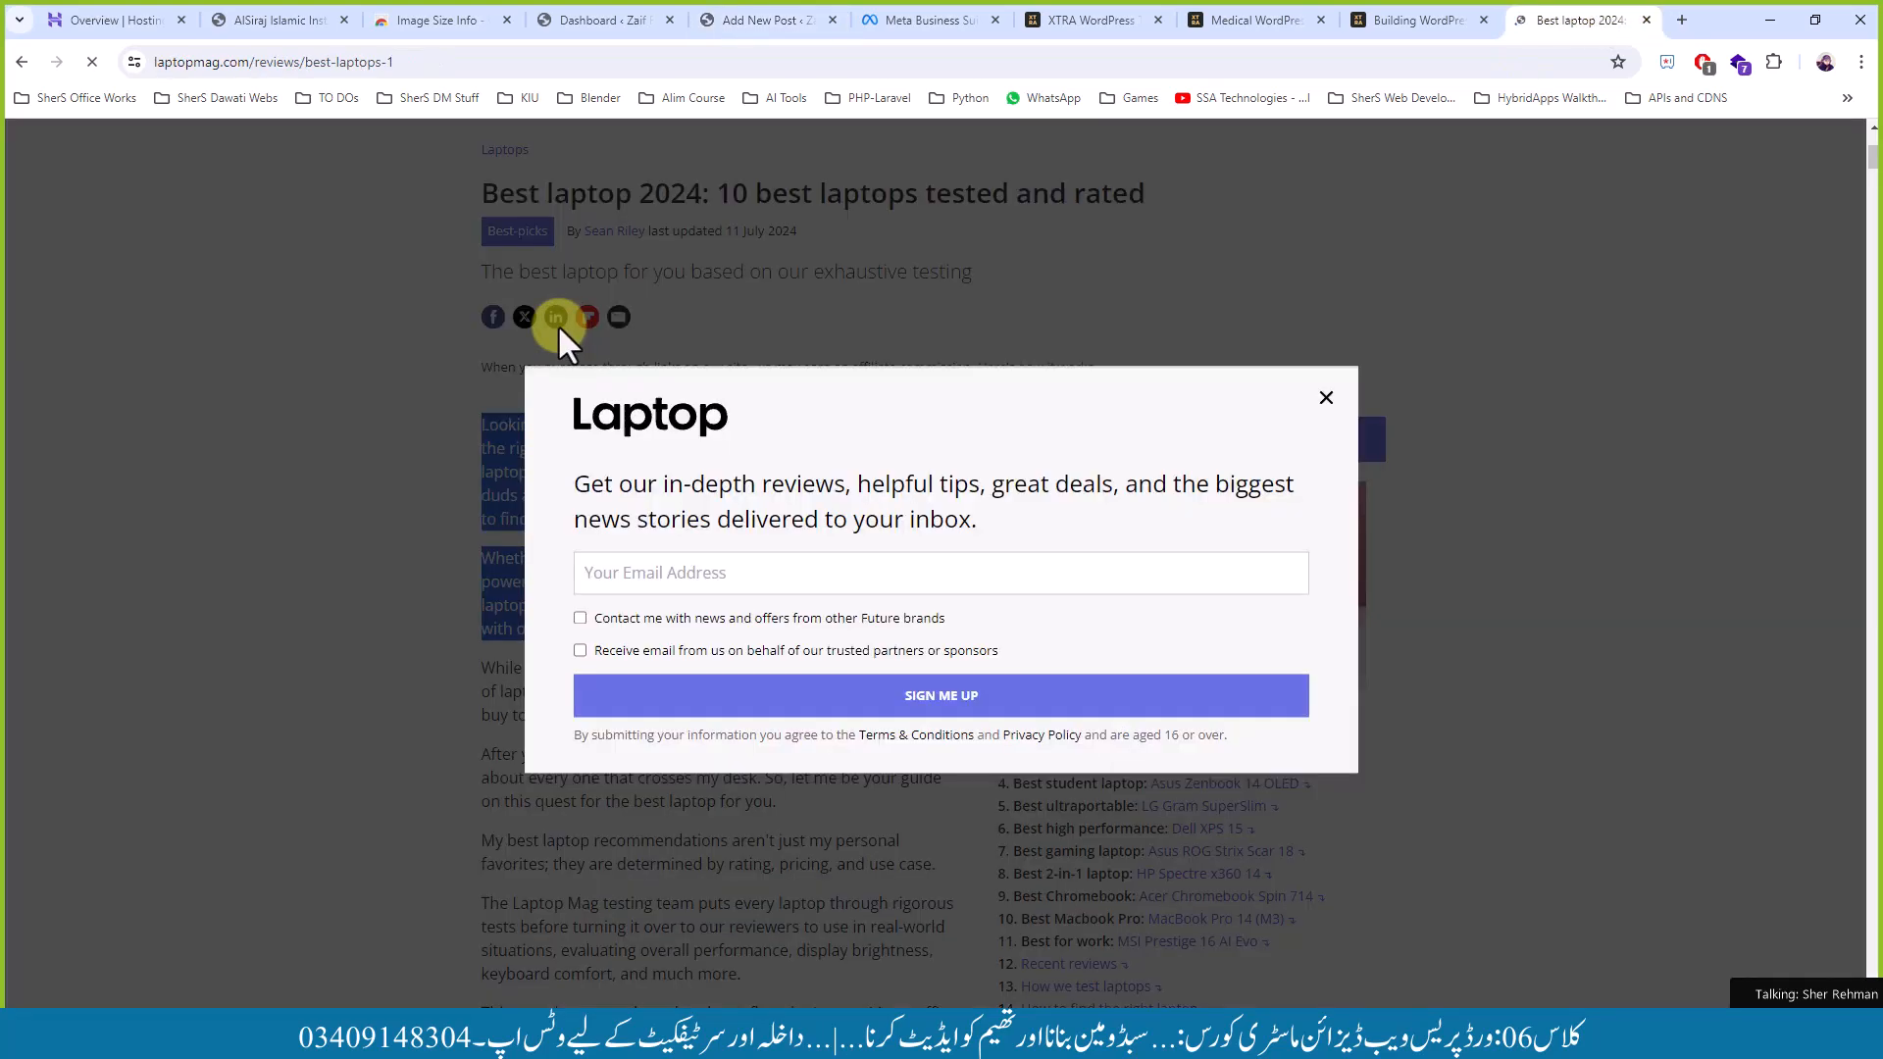
left_click(1326, 398)
triple_click(920, 192)
key("ctrl+c")
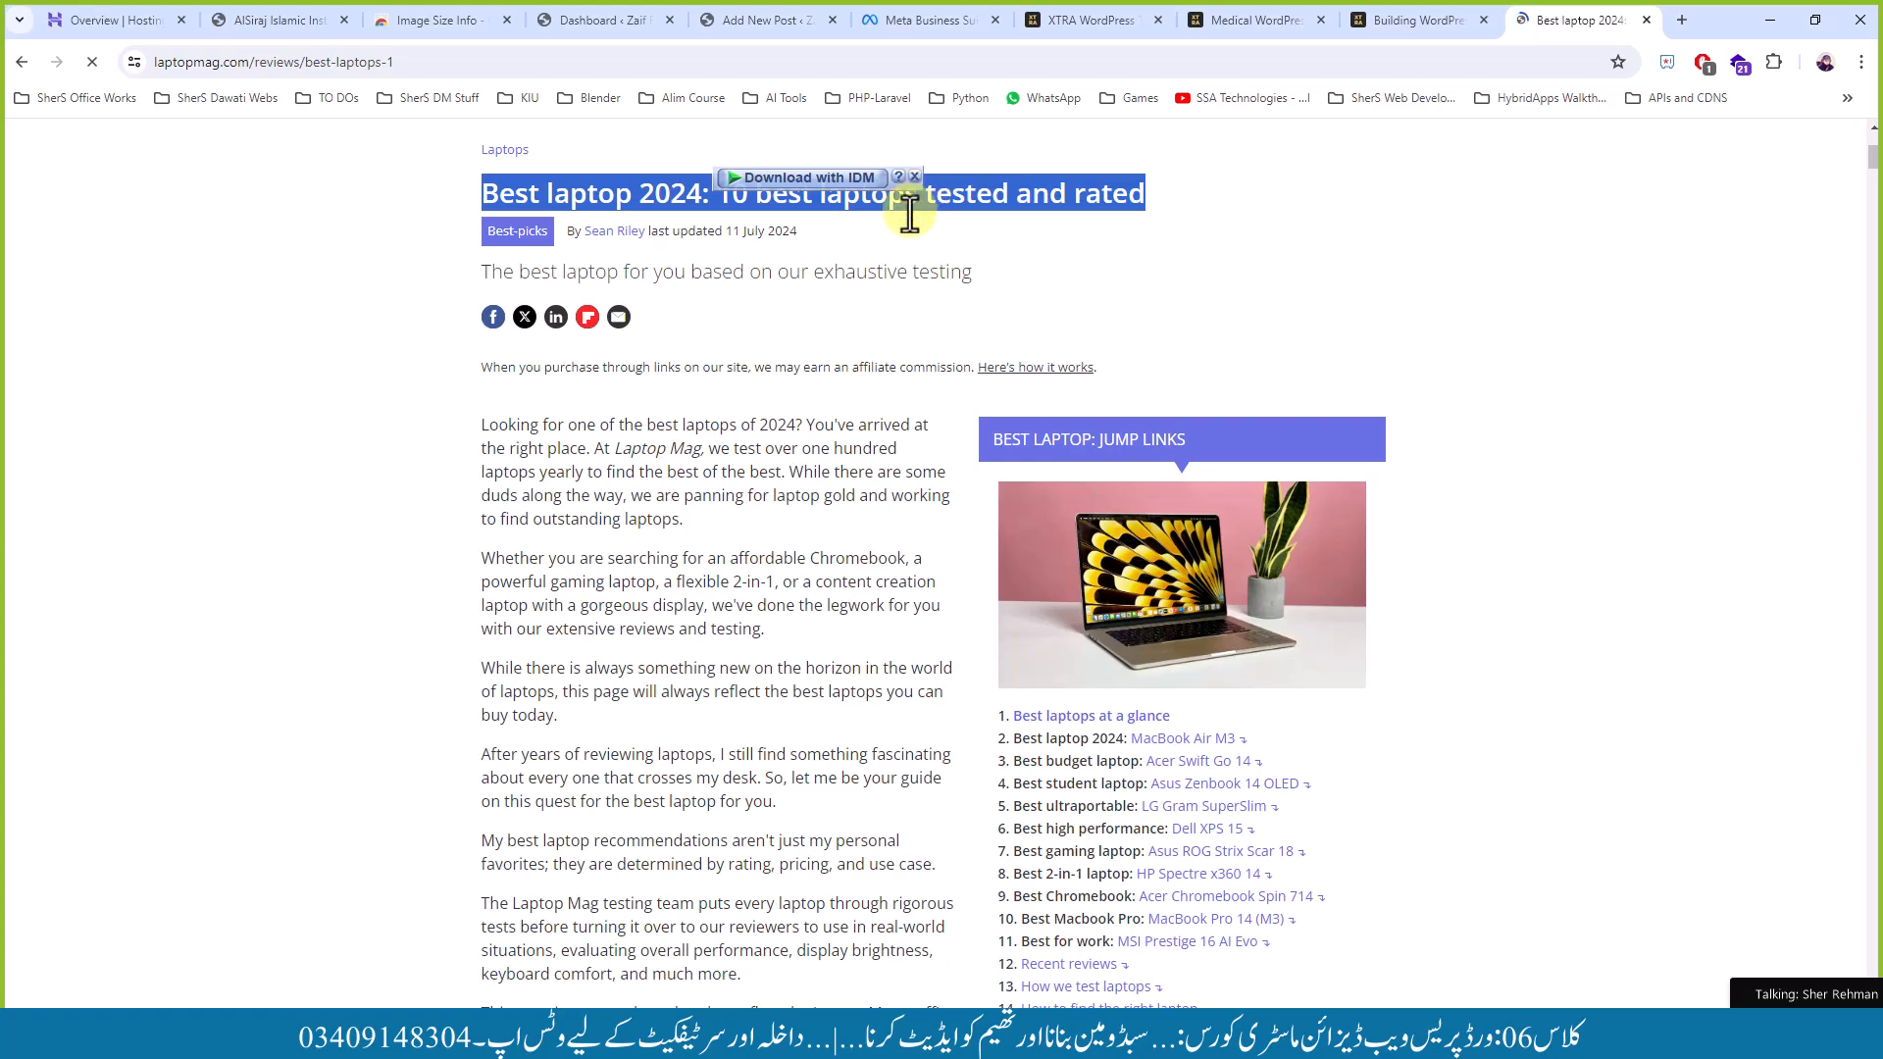
left_click(768, 19)
left_click(484, 286)
key("ctrl+v")
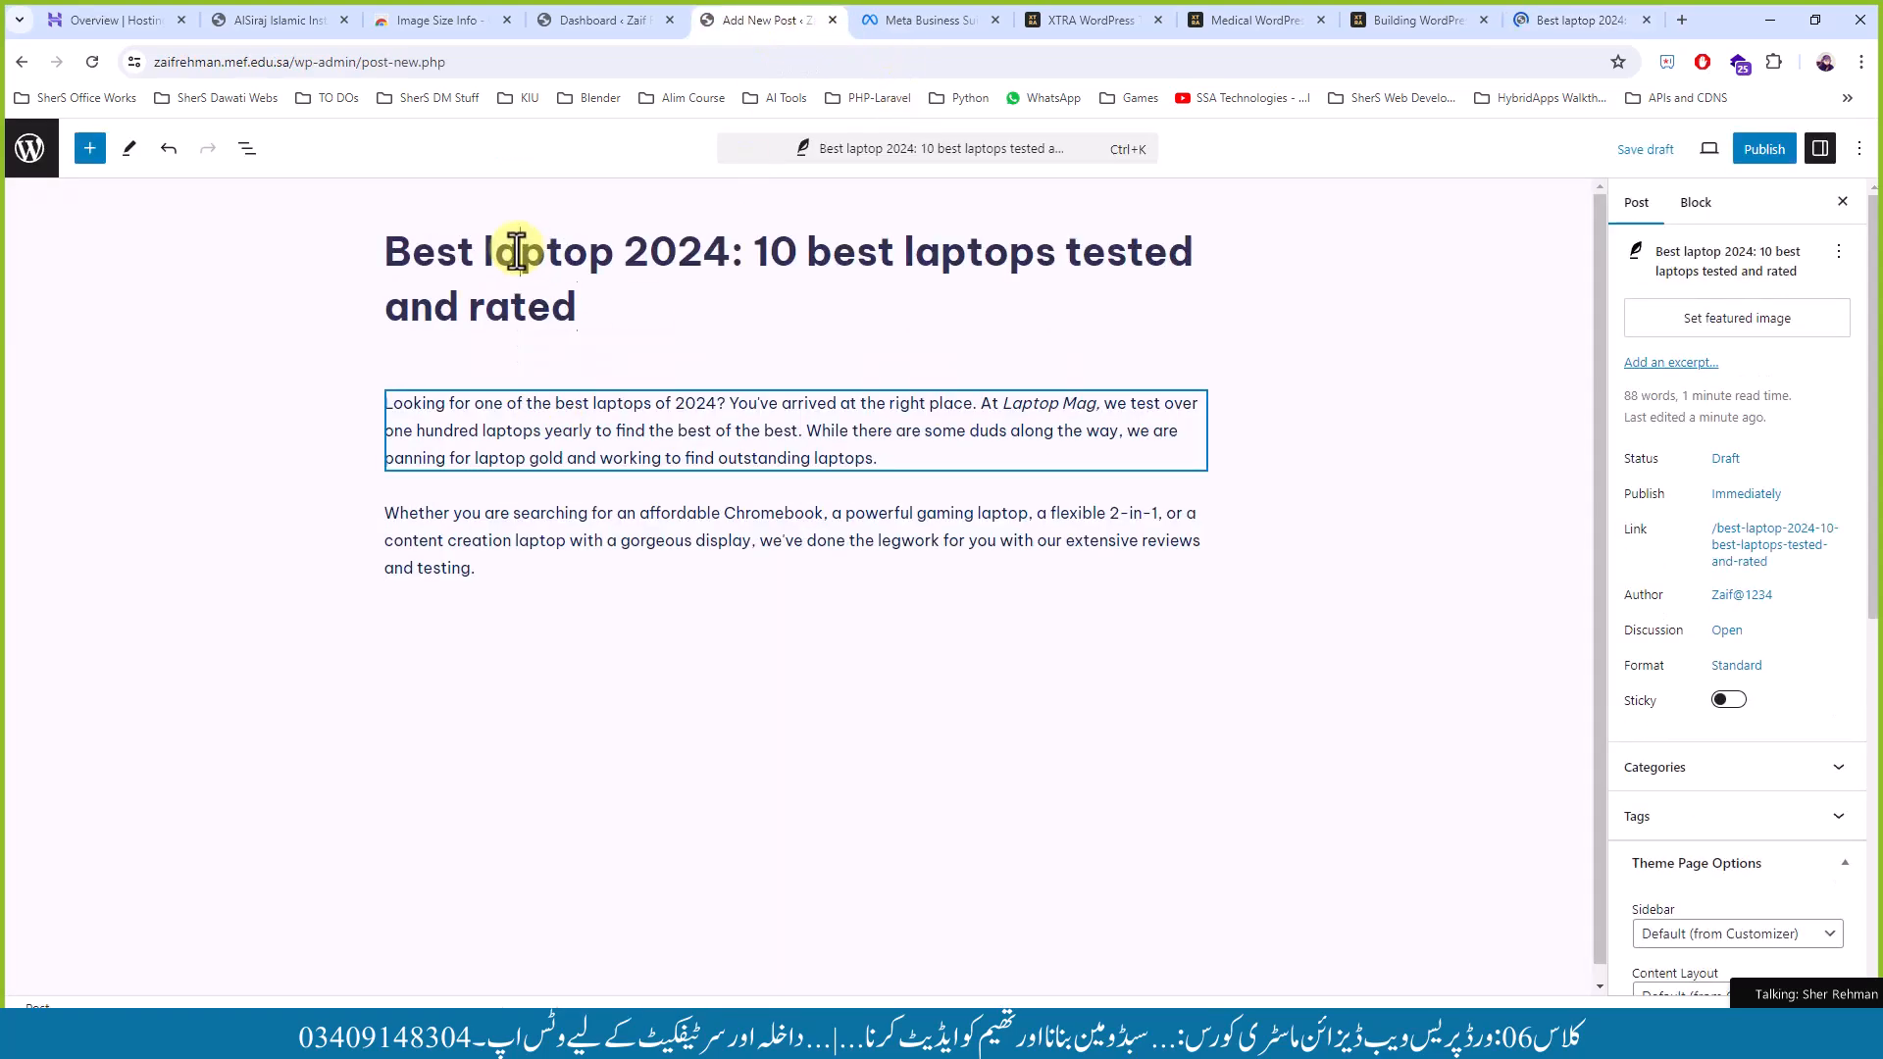
left_click(676, 515)
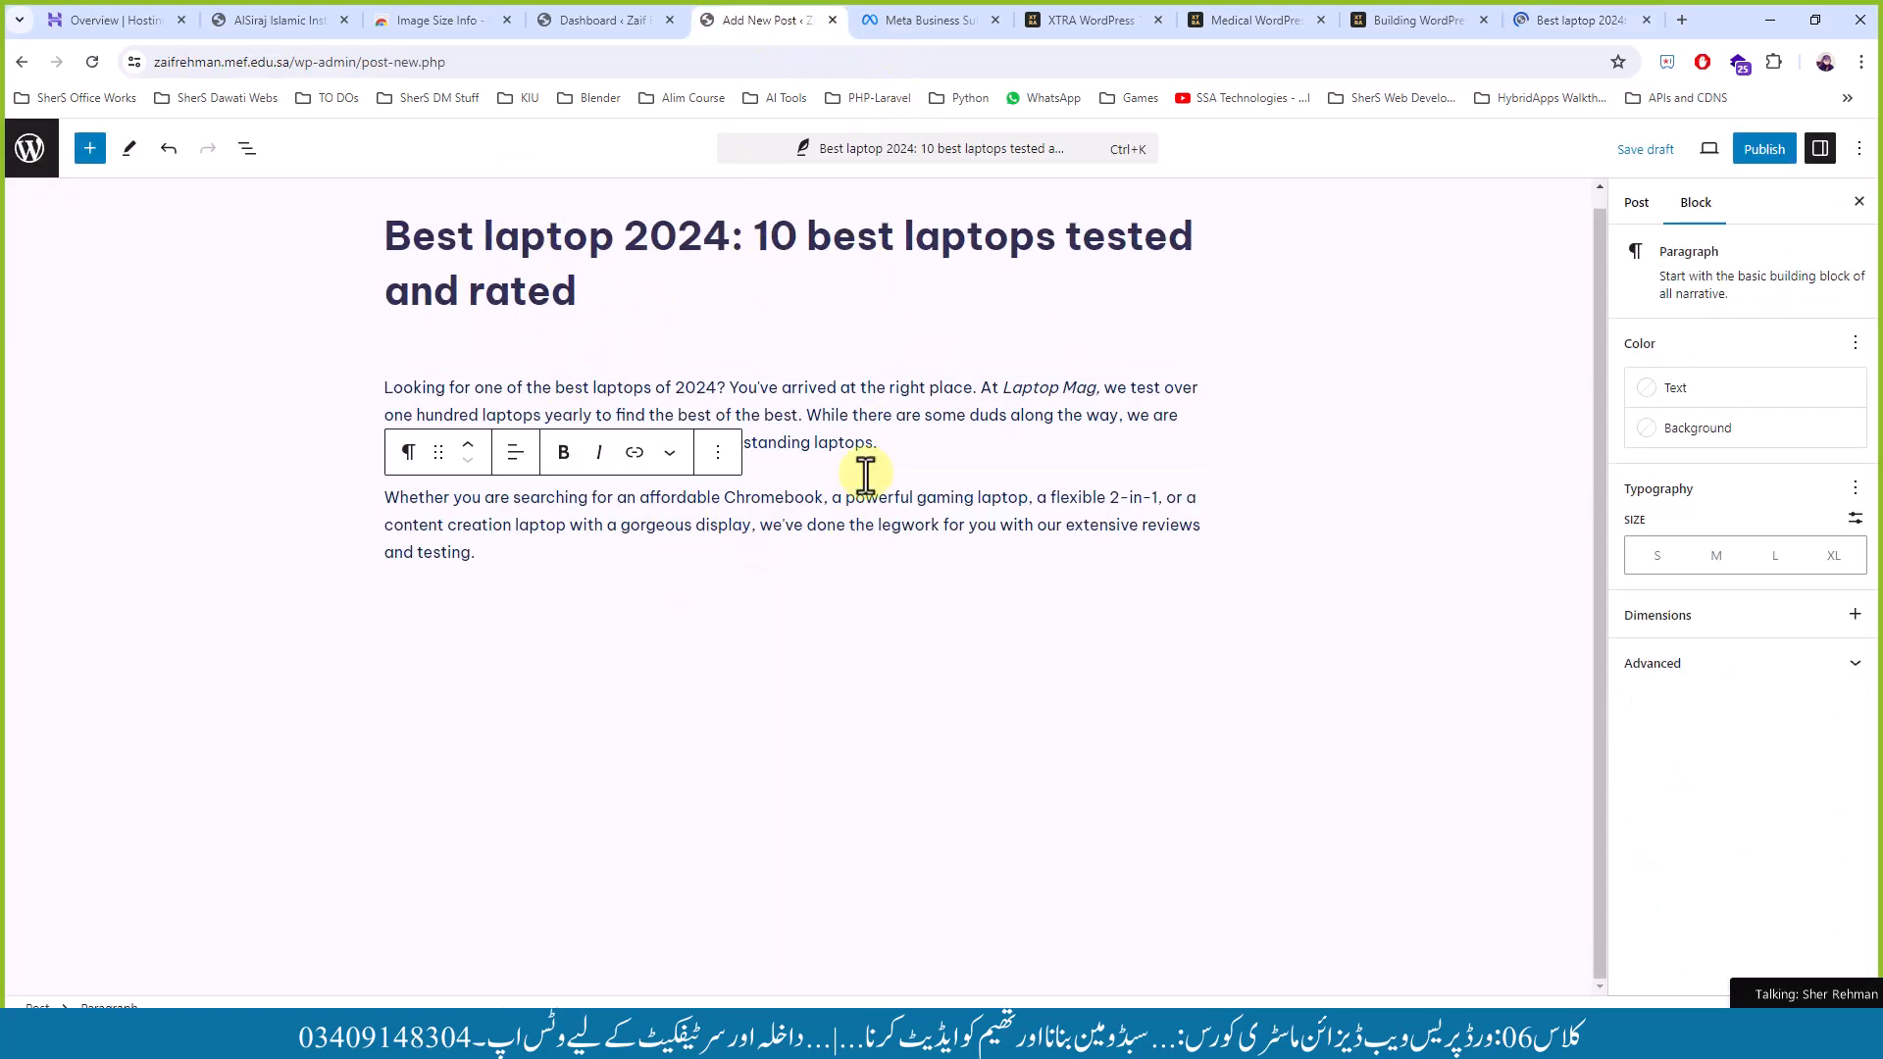
Save the article's laptop photo as a .jpg file in the Downloads folder.
left_click(1562, 7)
scroll(769, 540, "down", 8)
scroll(721, 555, "up", 10)
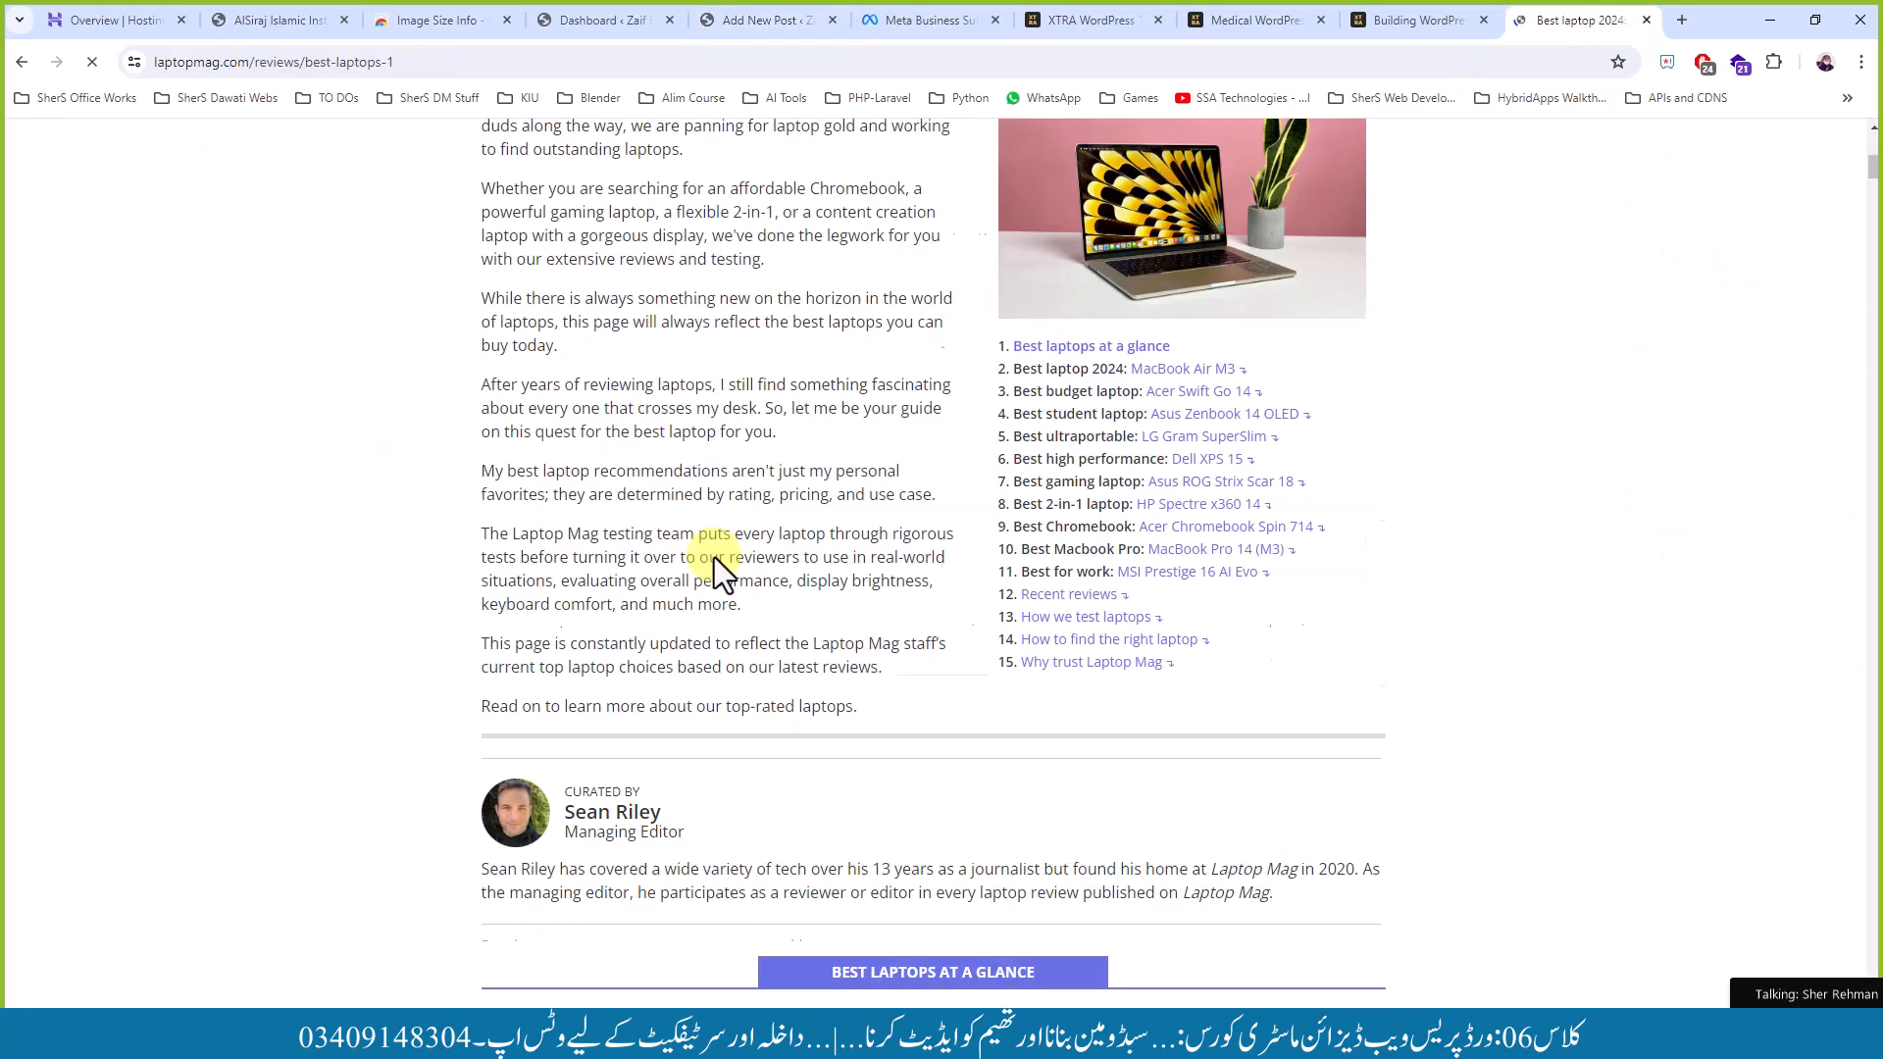
right_click(1149, 750)
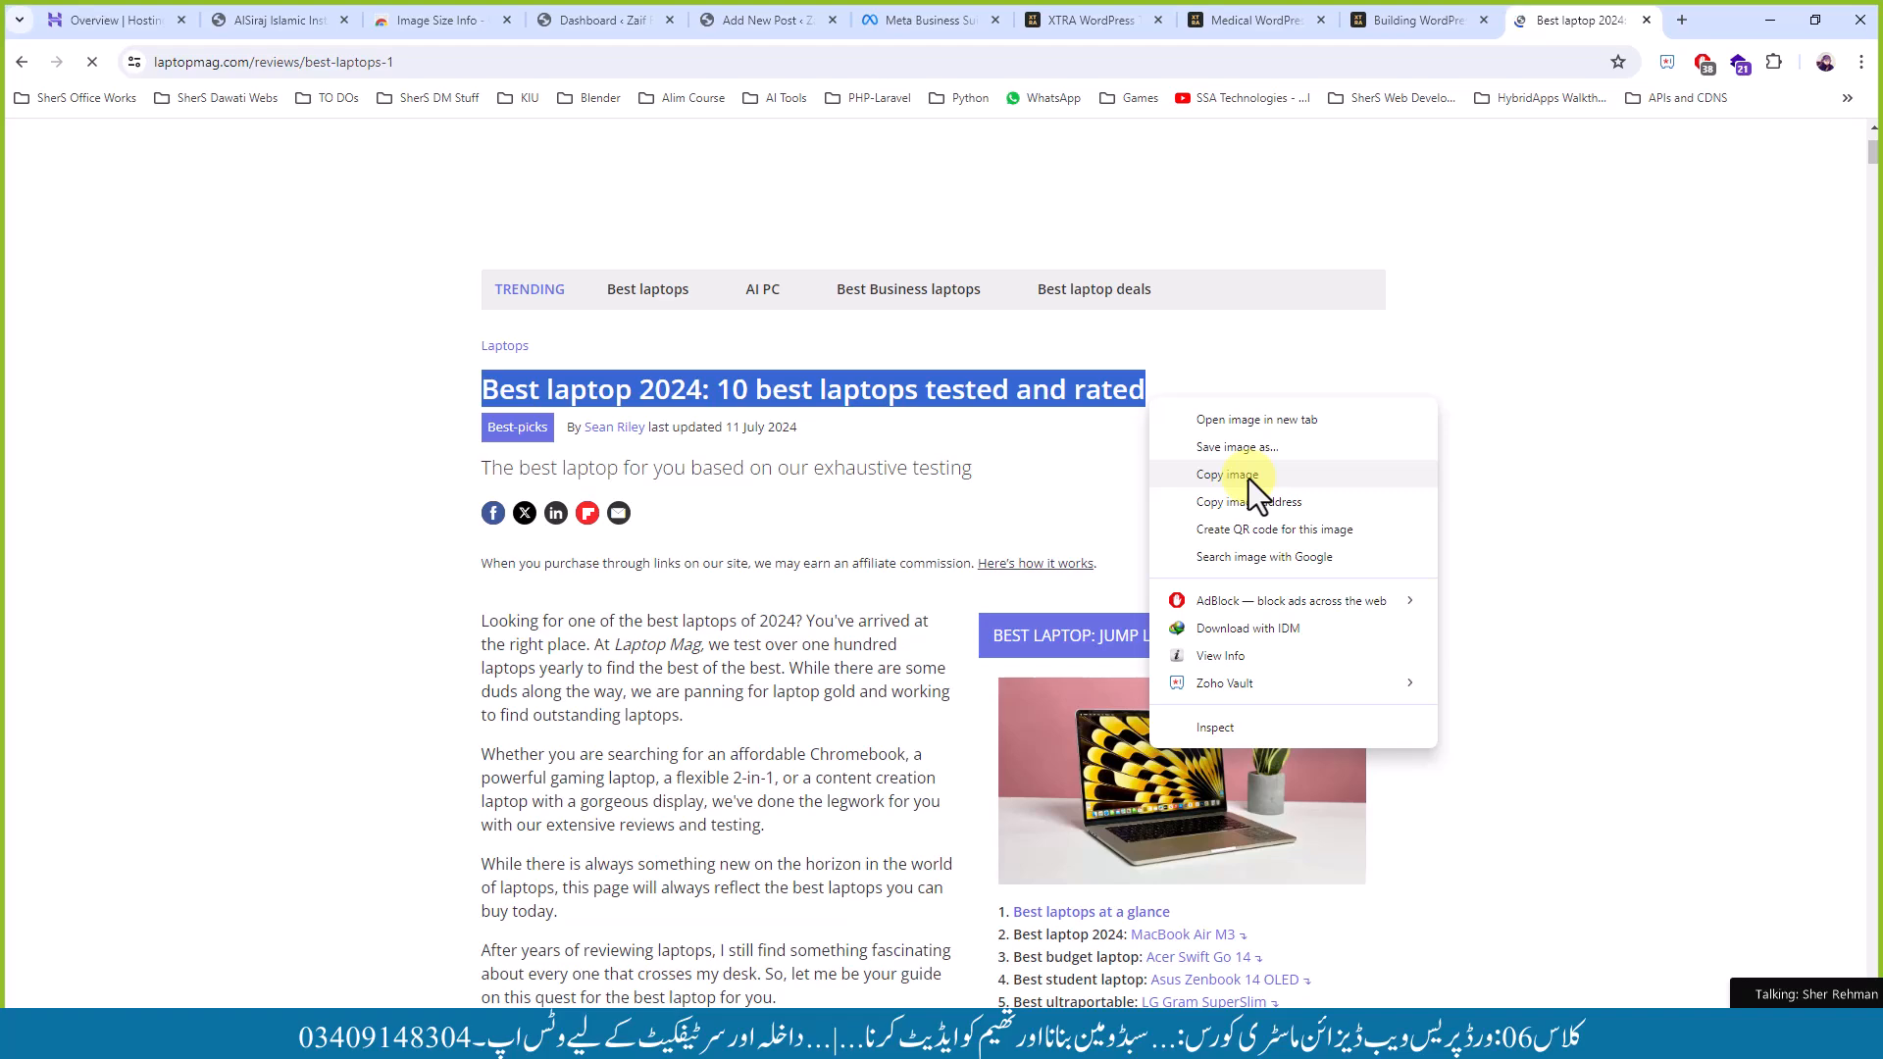
left_click(1240, 449)
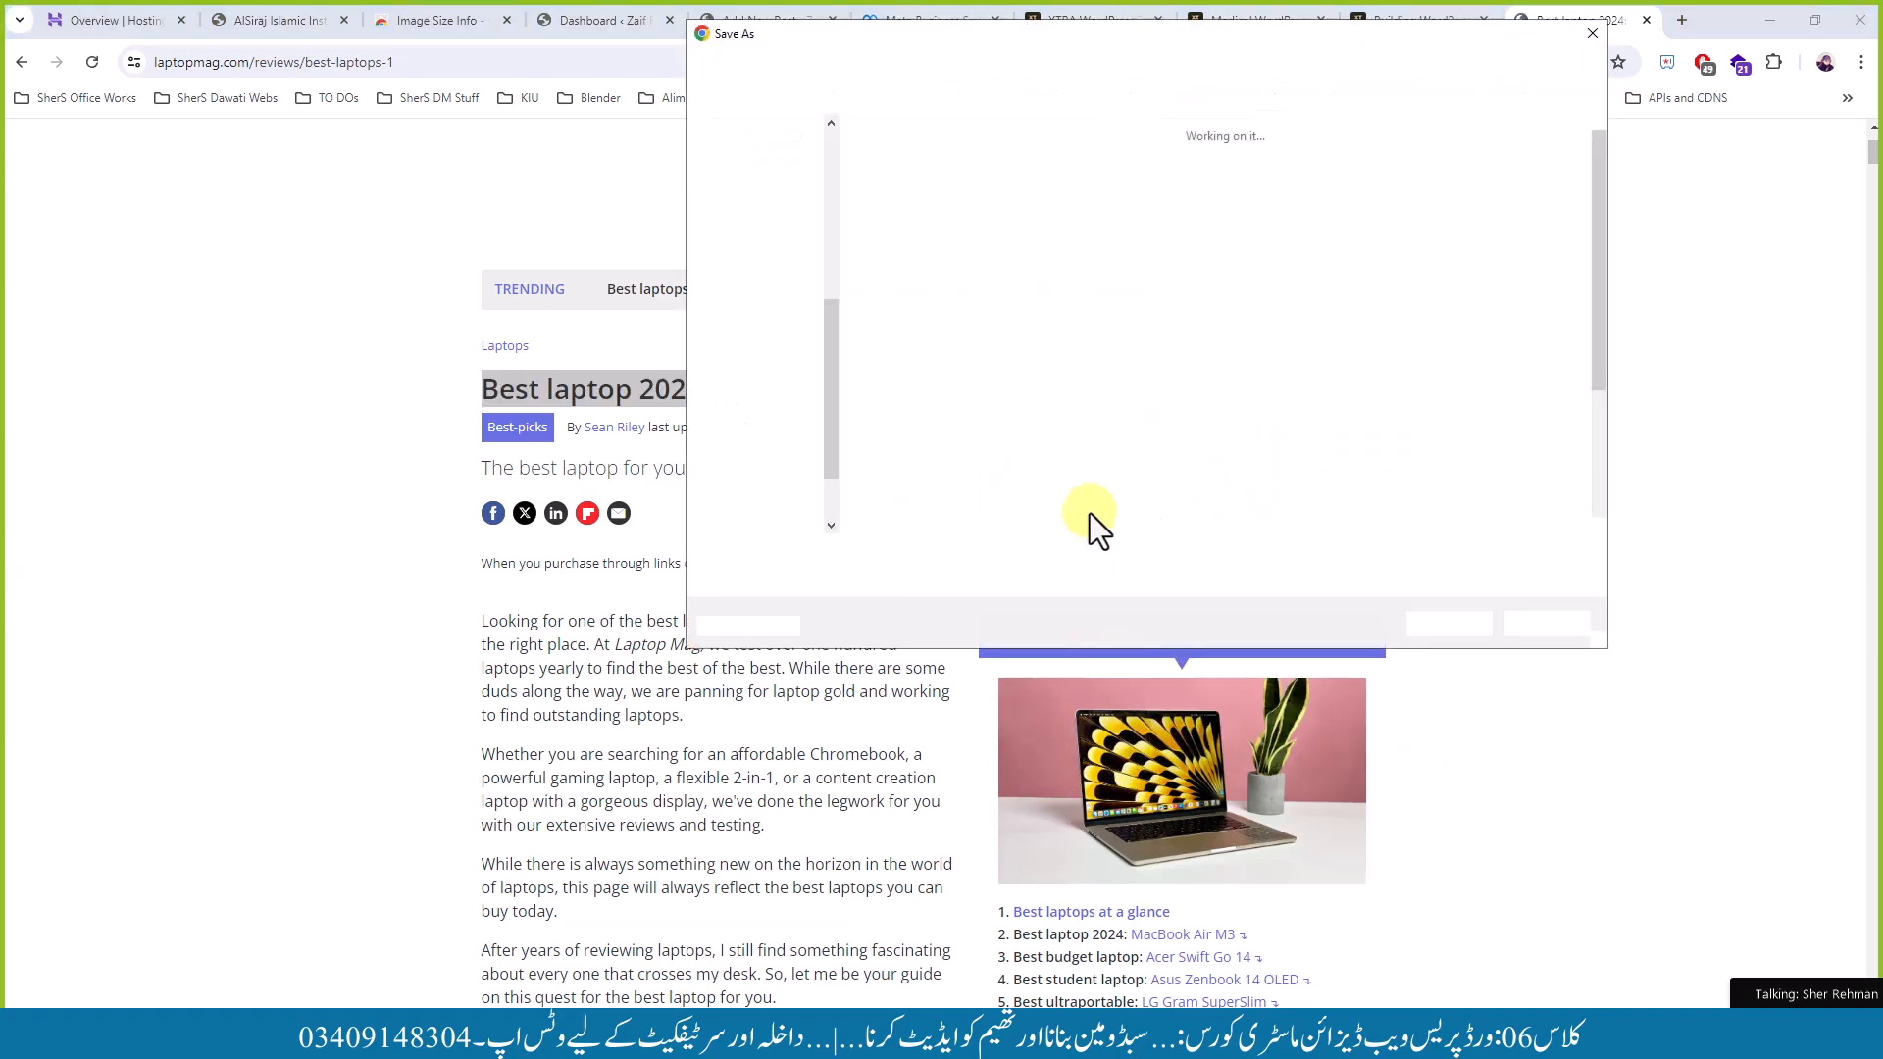
left_click_drag(1049, 556, 1028, 556)
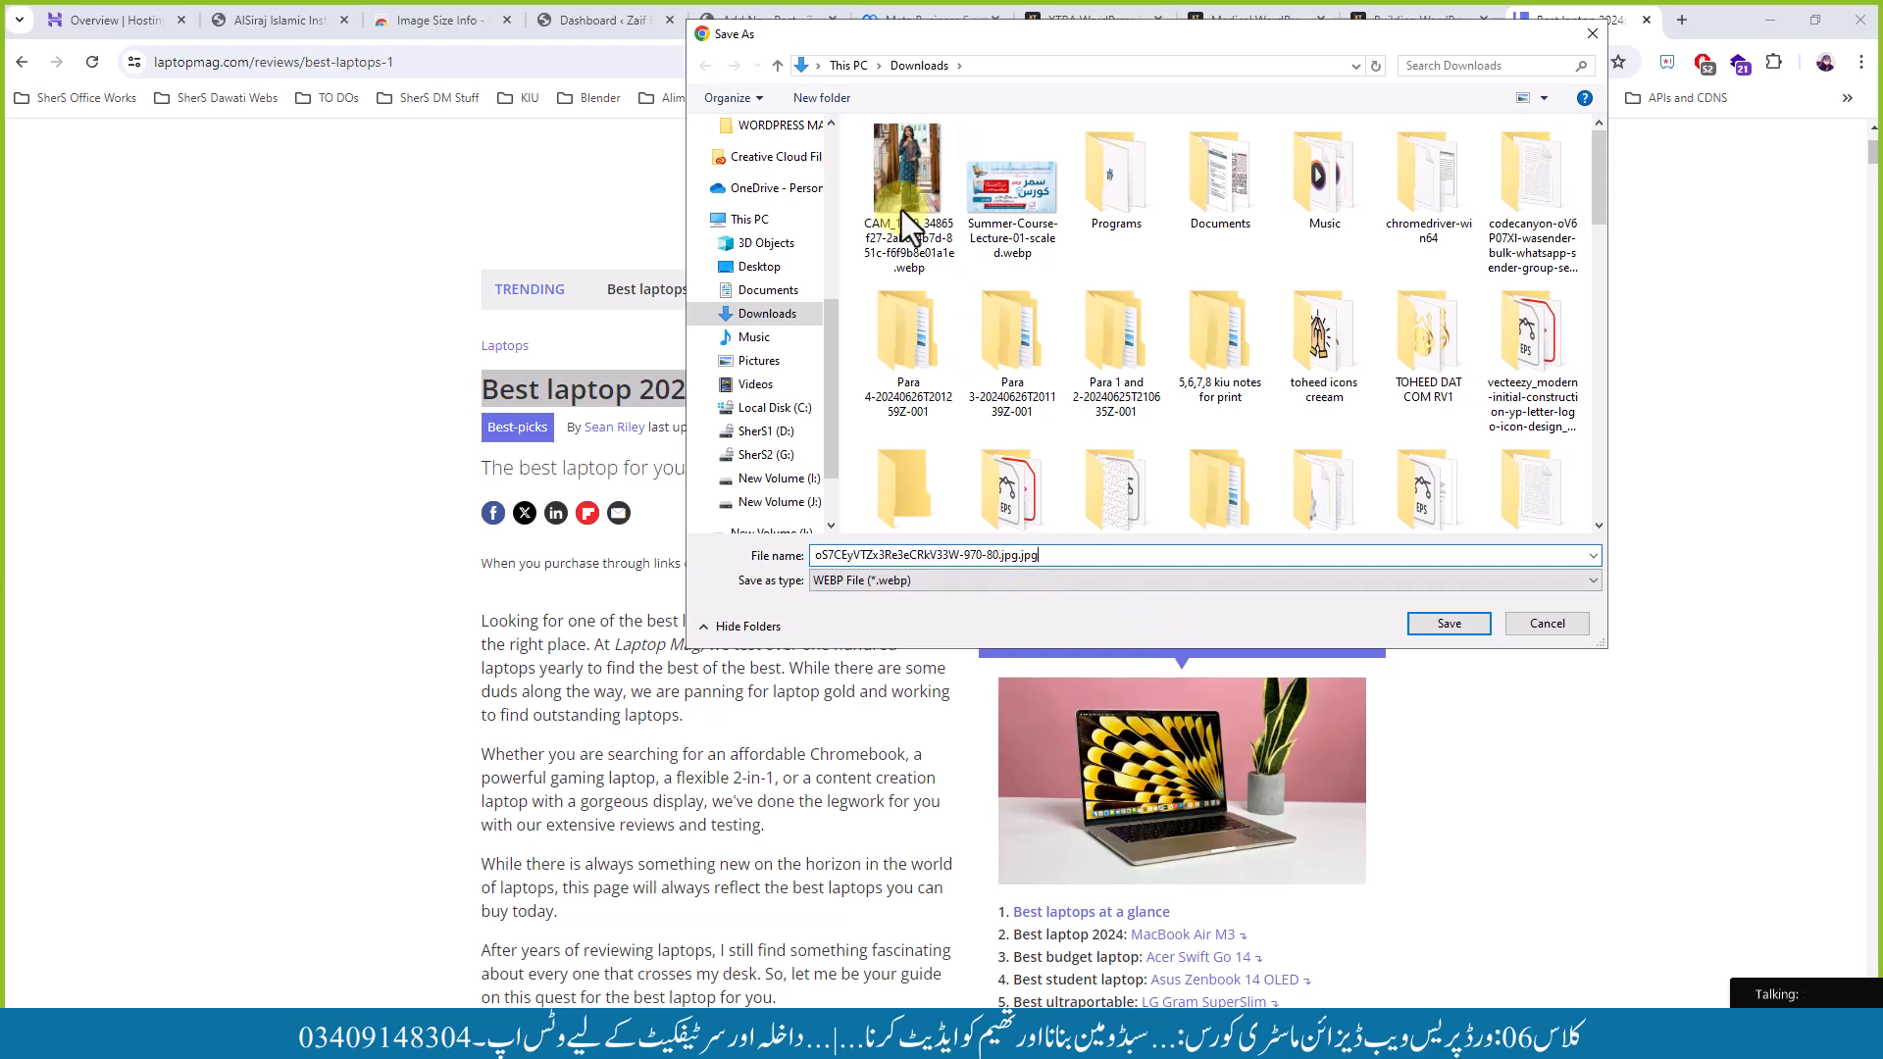
left_click(1430, 619)
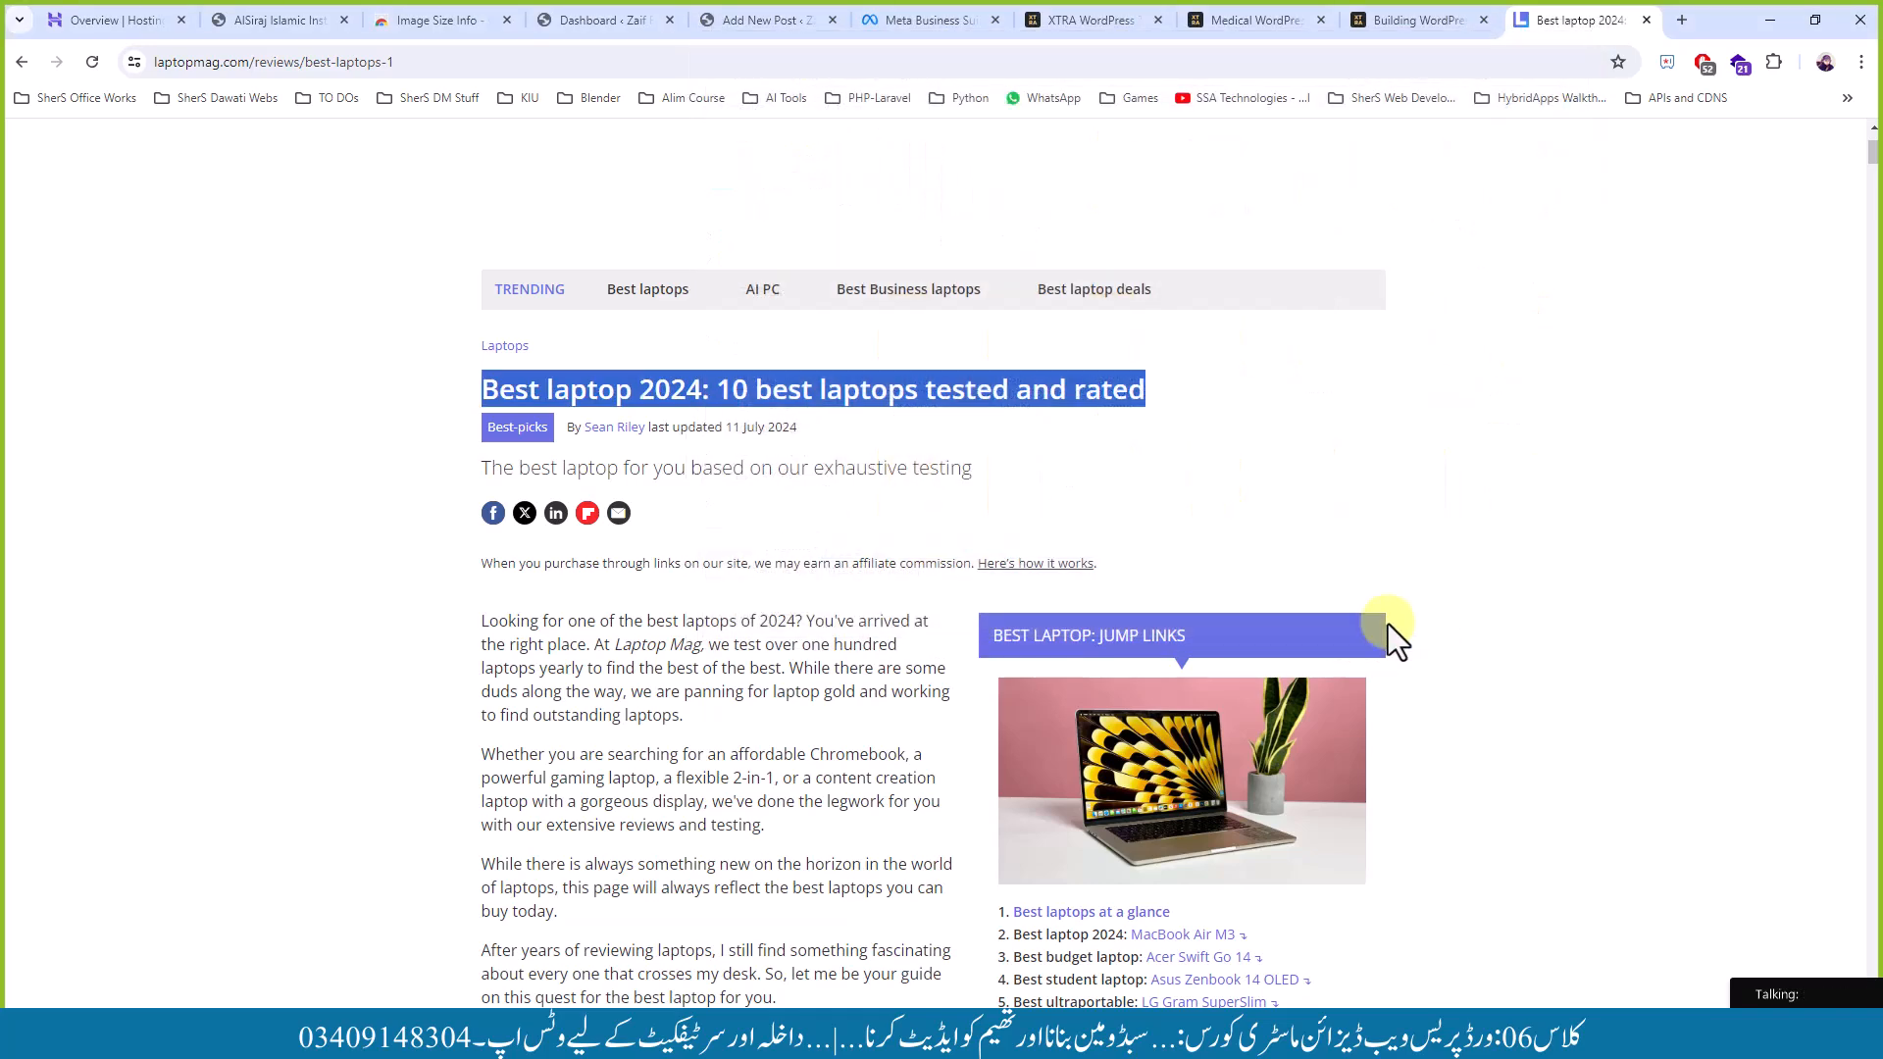
left_click(757, 12)
Inspect the paragraph's advanced settings and the post's Tags and Categories panels.
left_click(1726, 663)
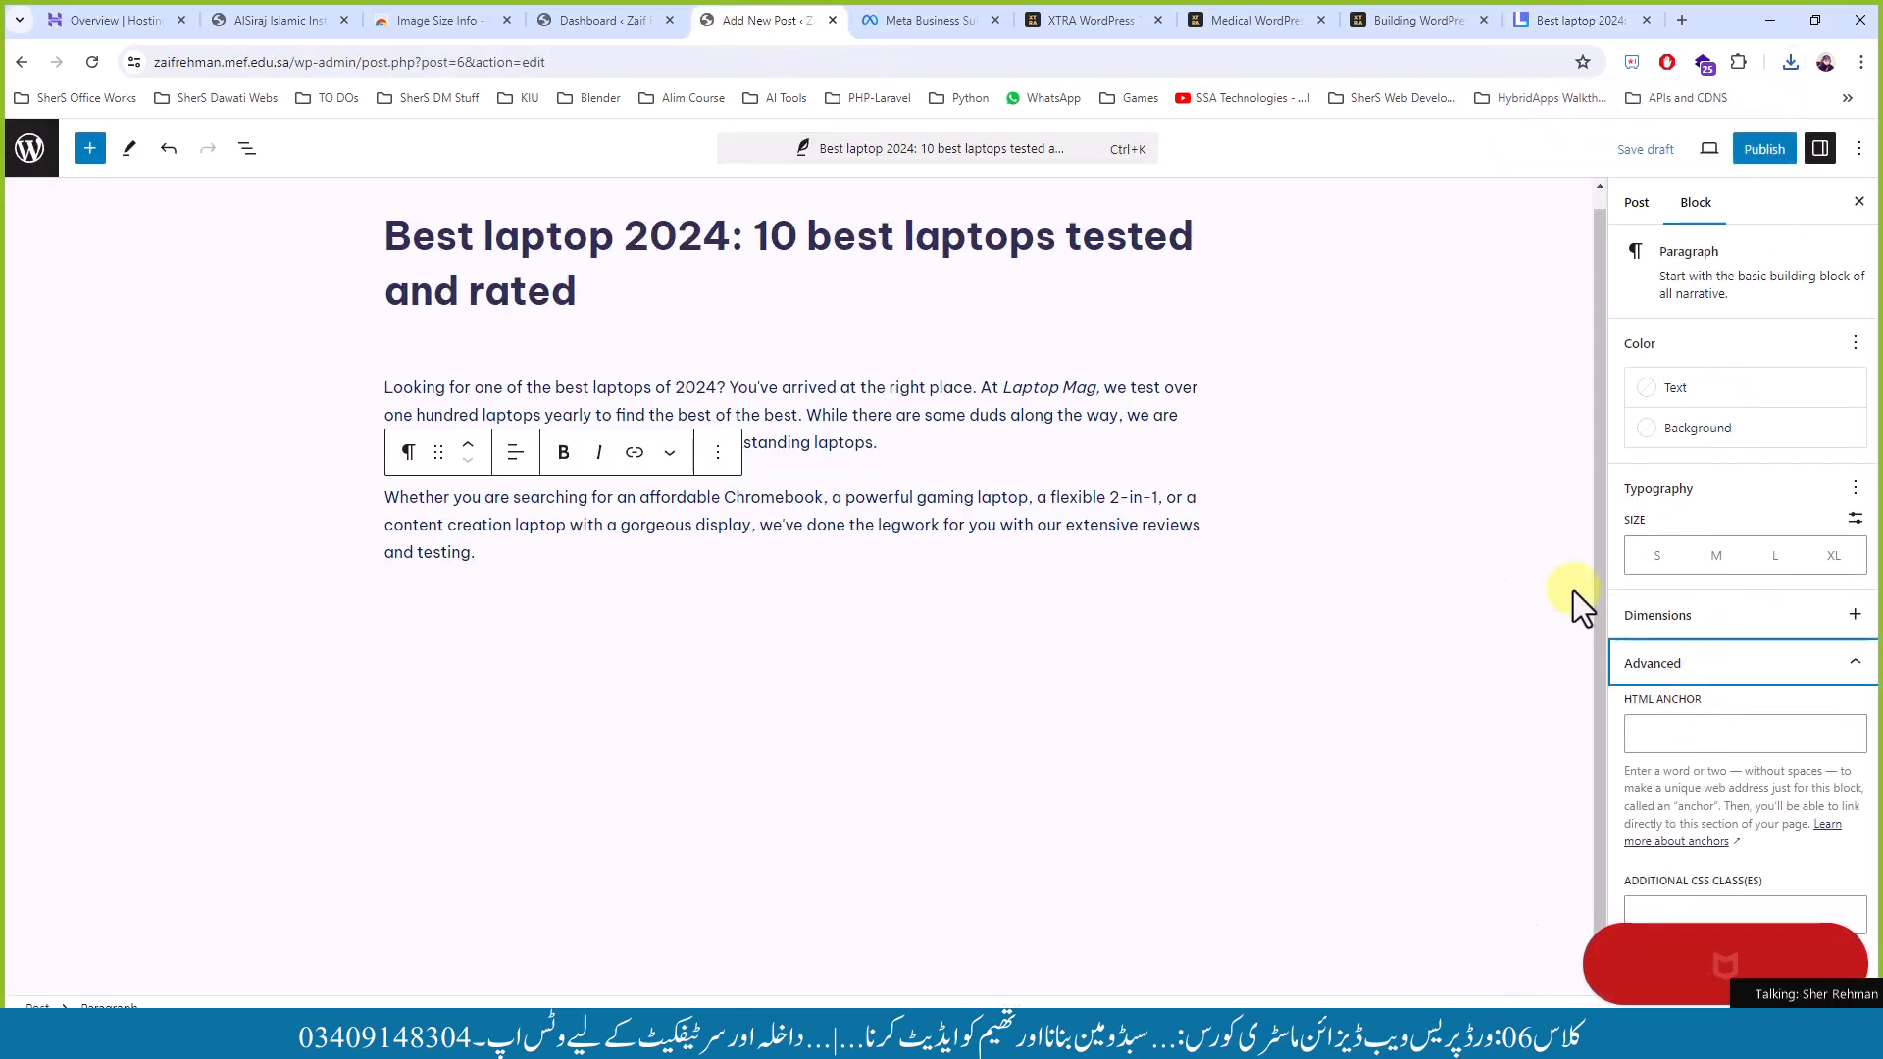
left_click(1636, 206)
scroll(1716, 678, "down", 10)
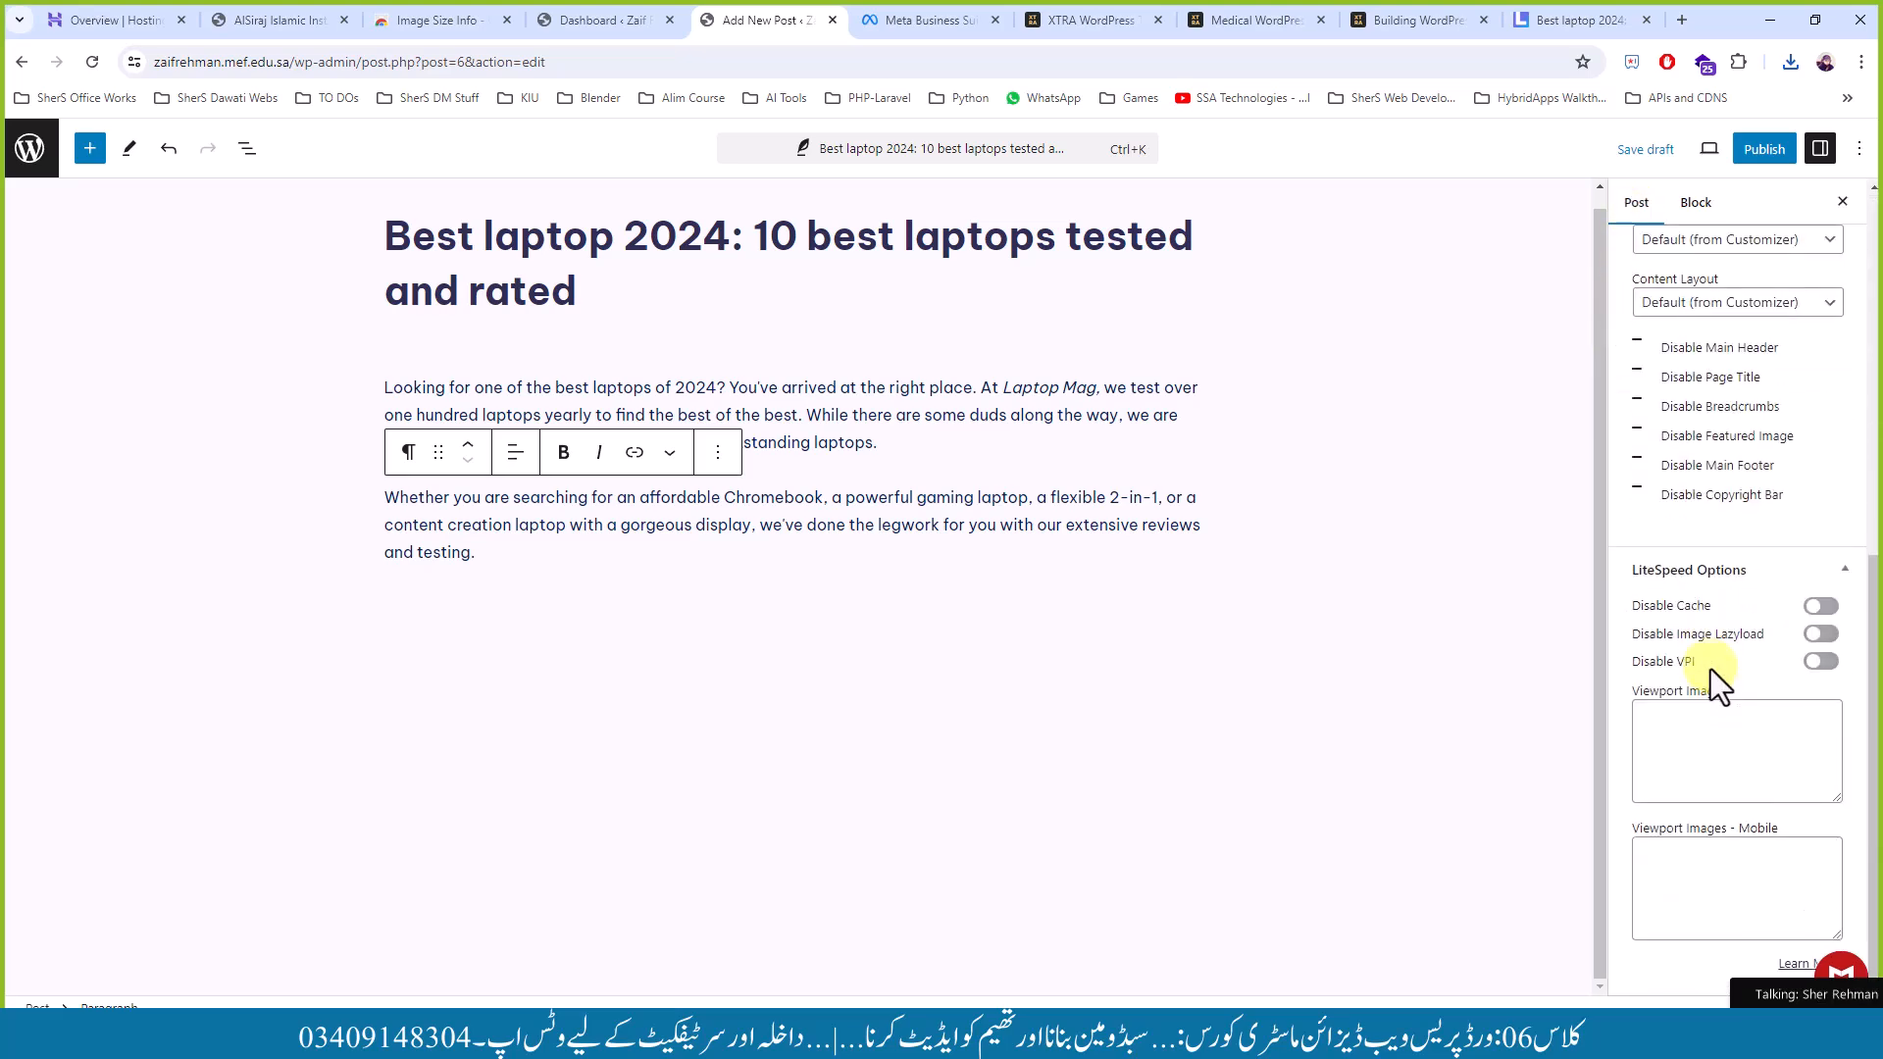
scroll(1701, 717, "up", 5)
scroll(1701, 717, "down", 5)
scroll(1649, 633, "up", 4)
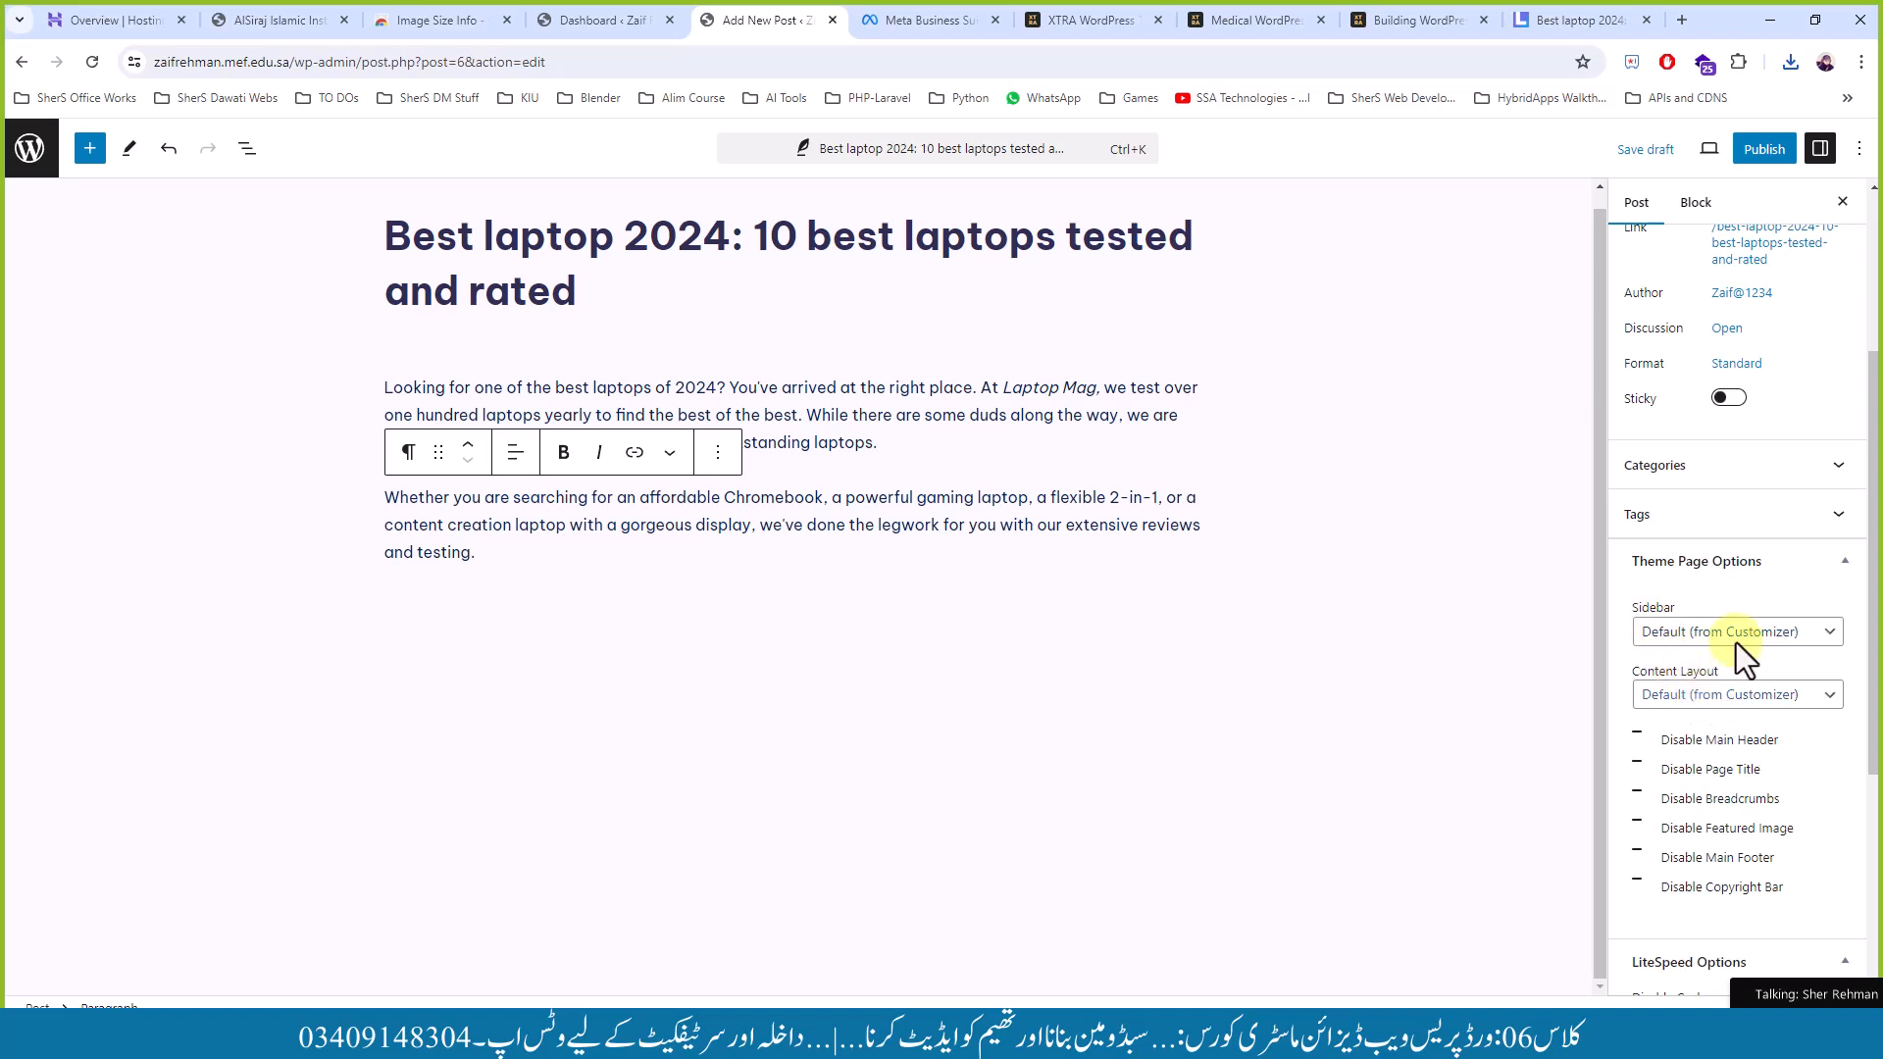
left_click(1755, 522)
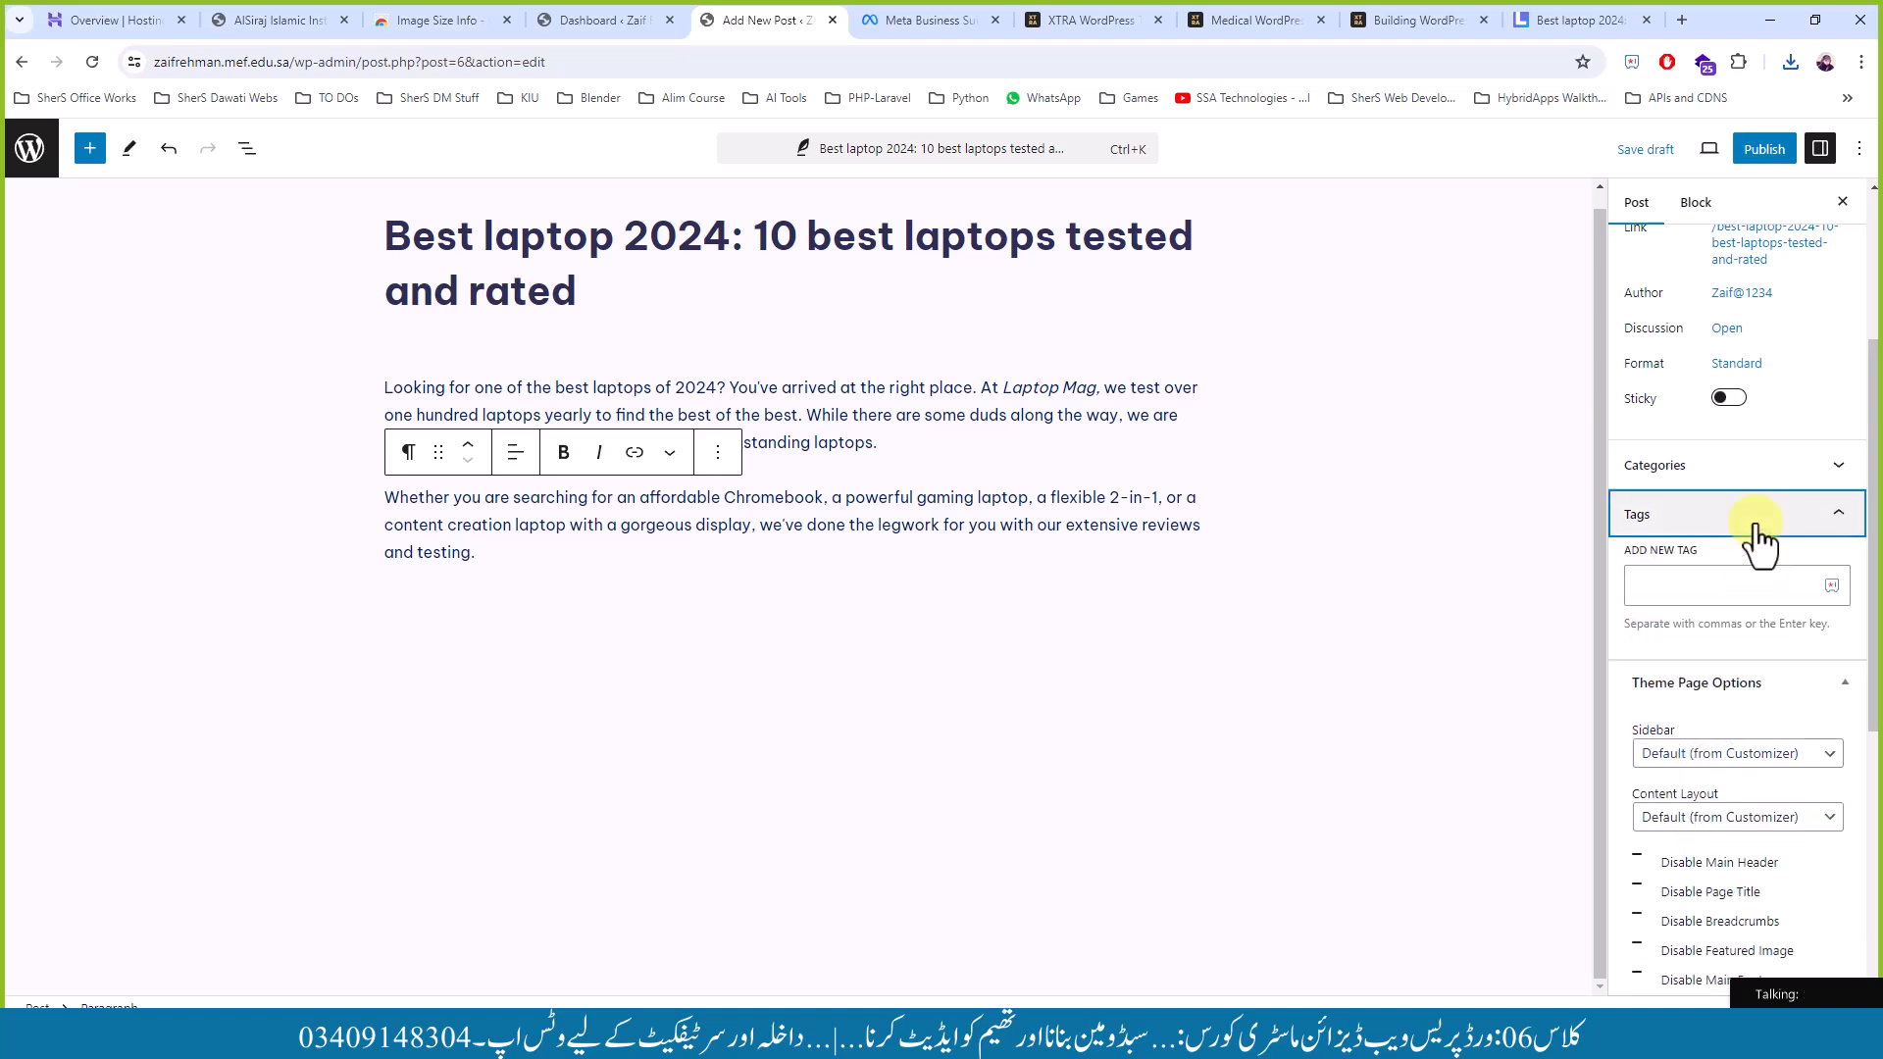
left_click(1780, 468)
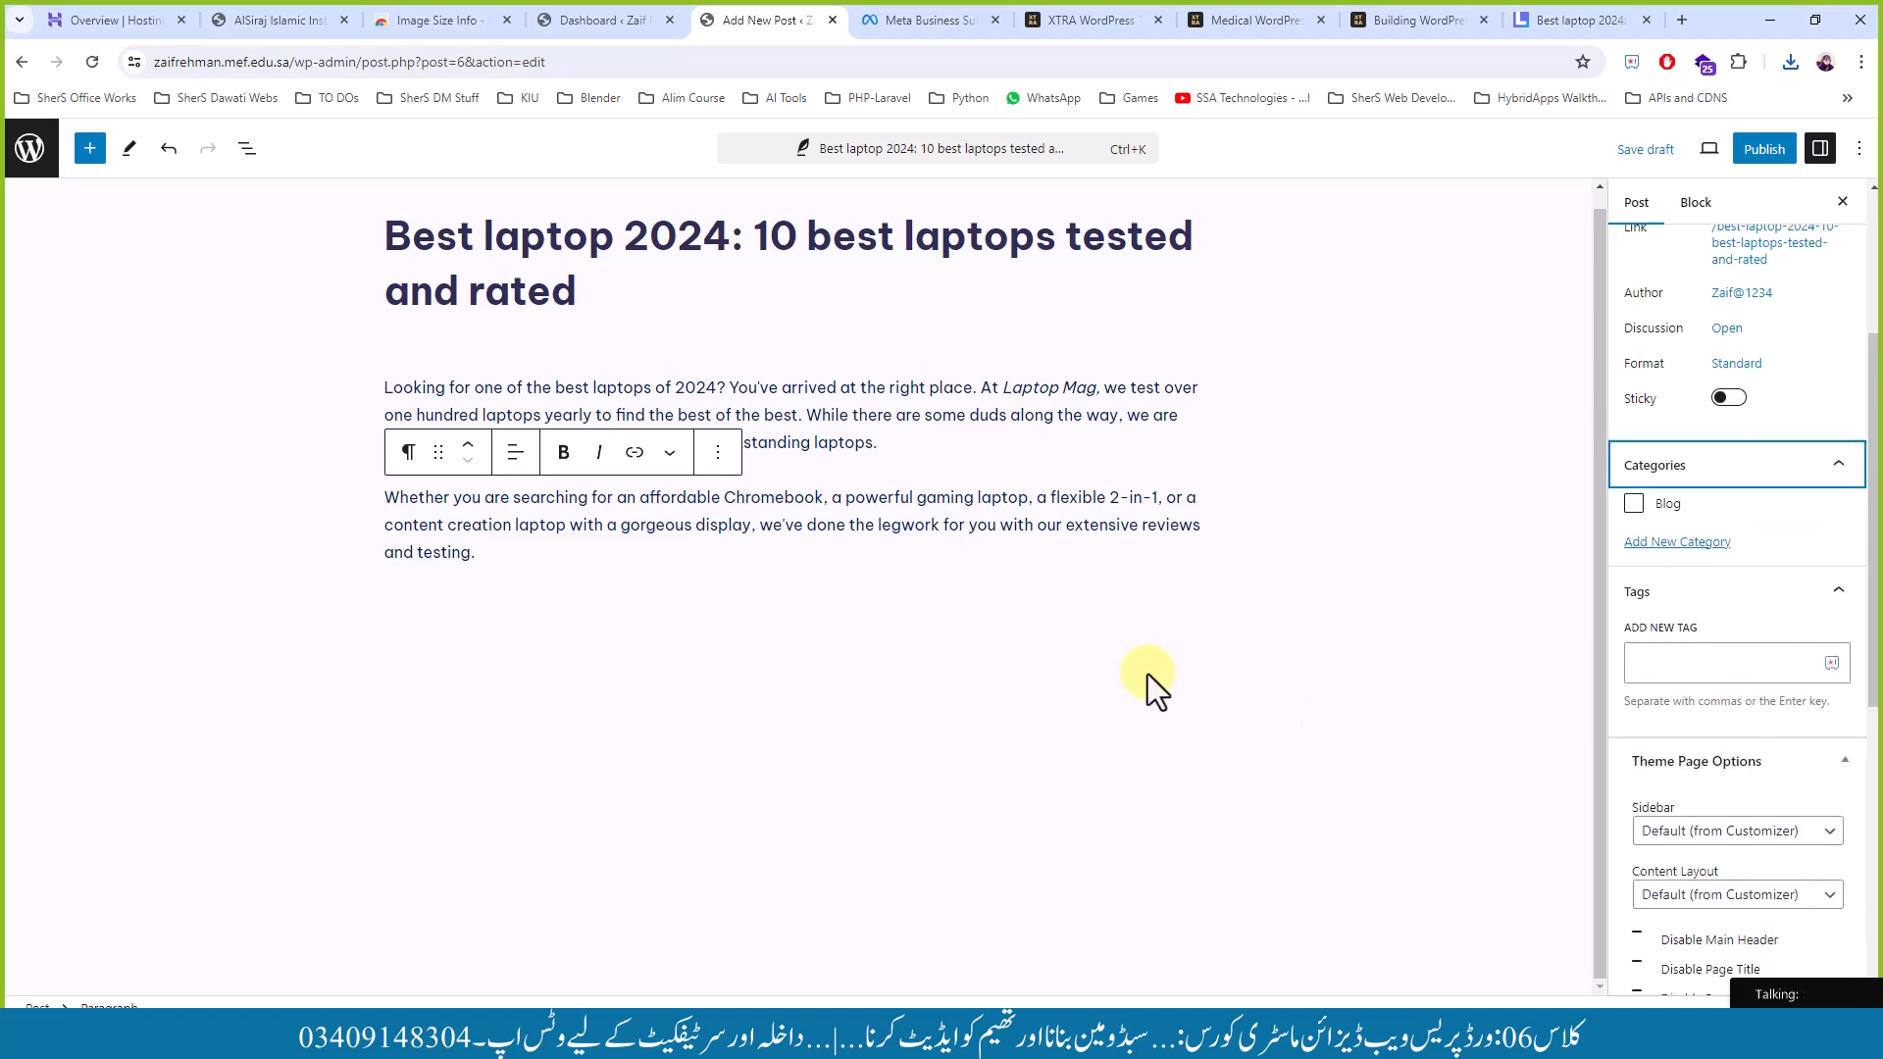
left_click(1703, 224)
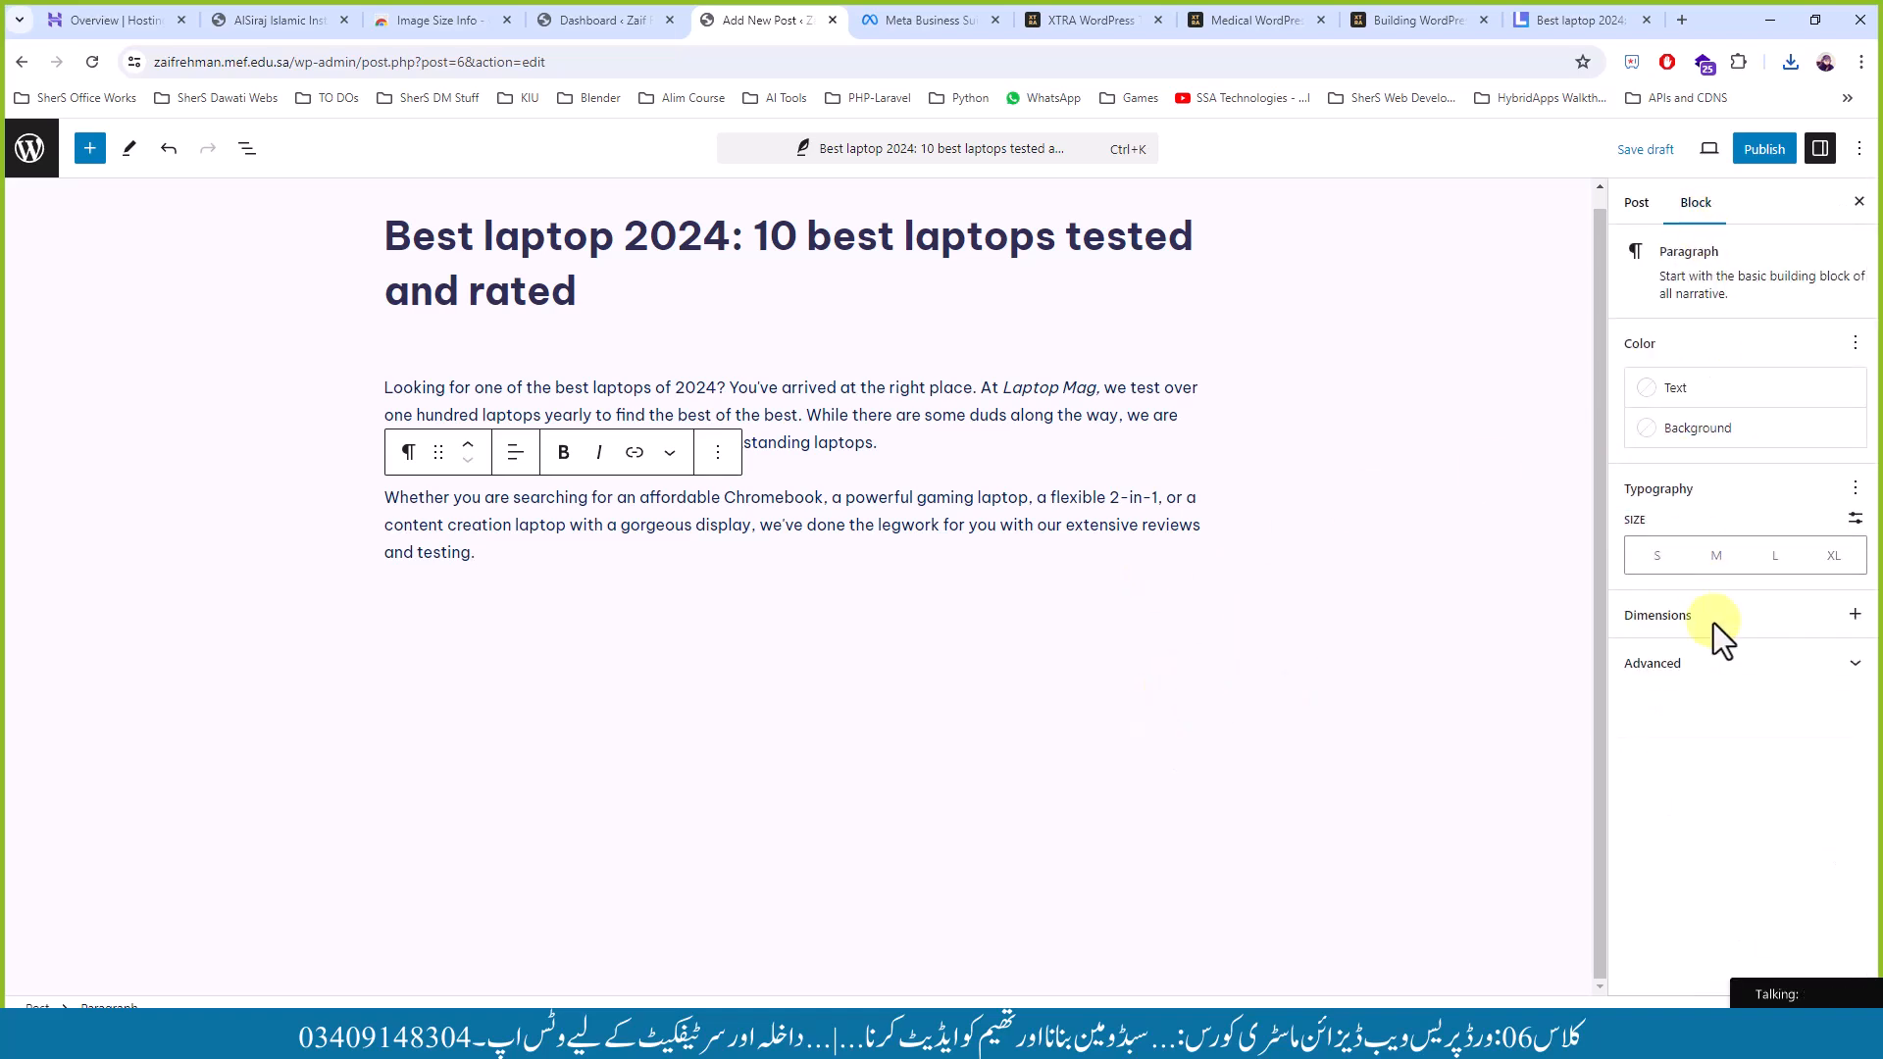
left_click(1735, 679)
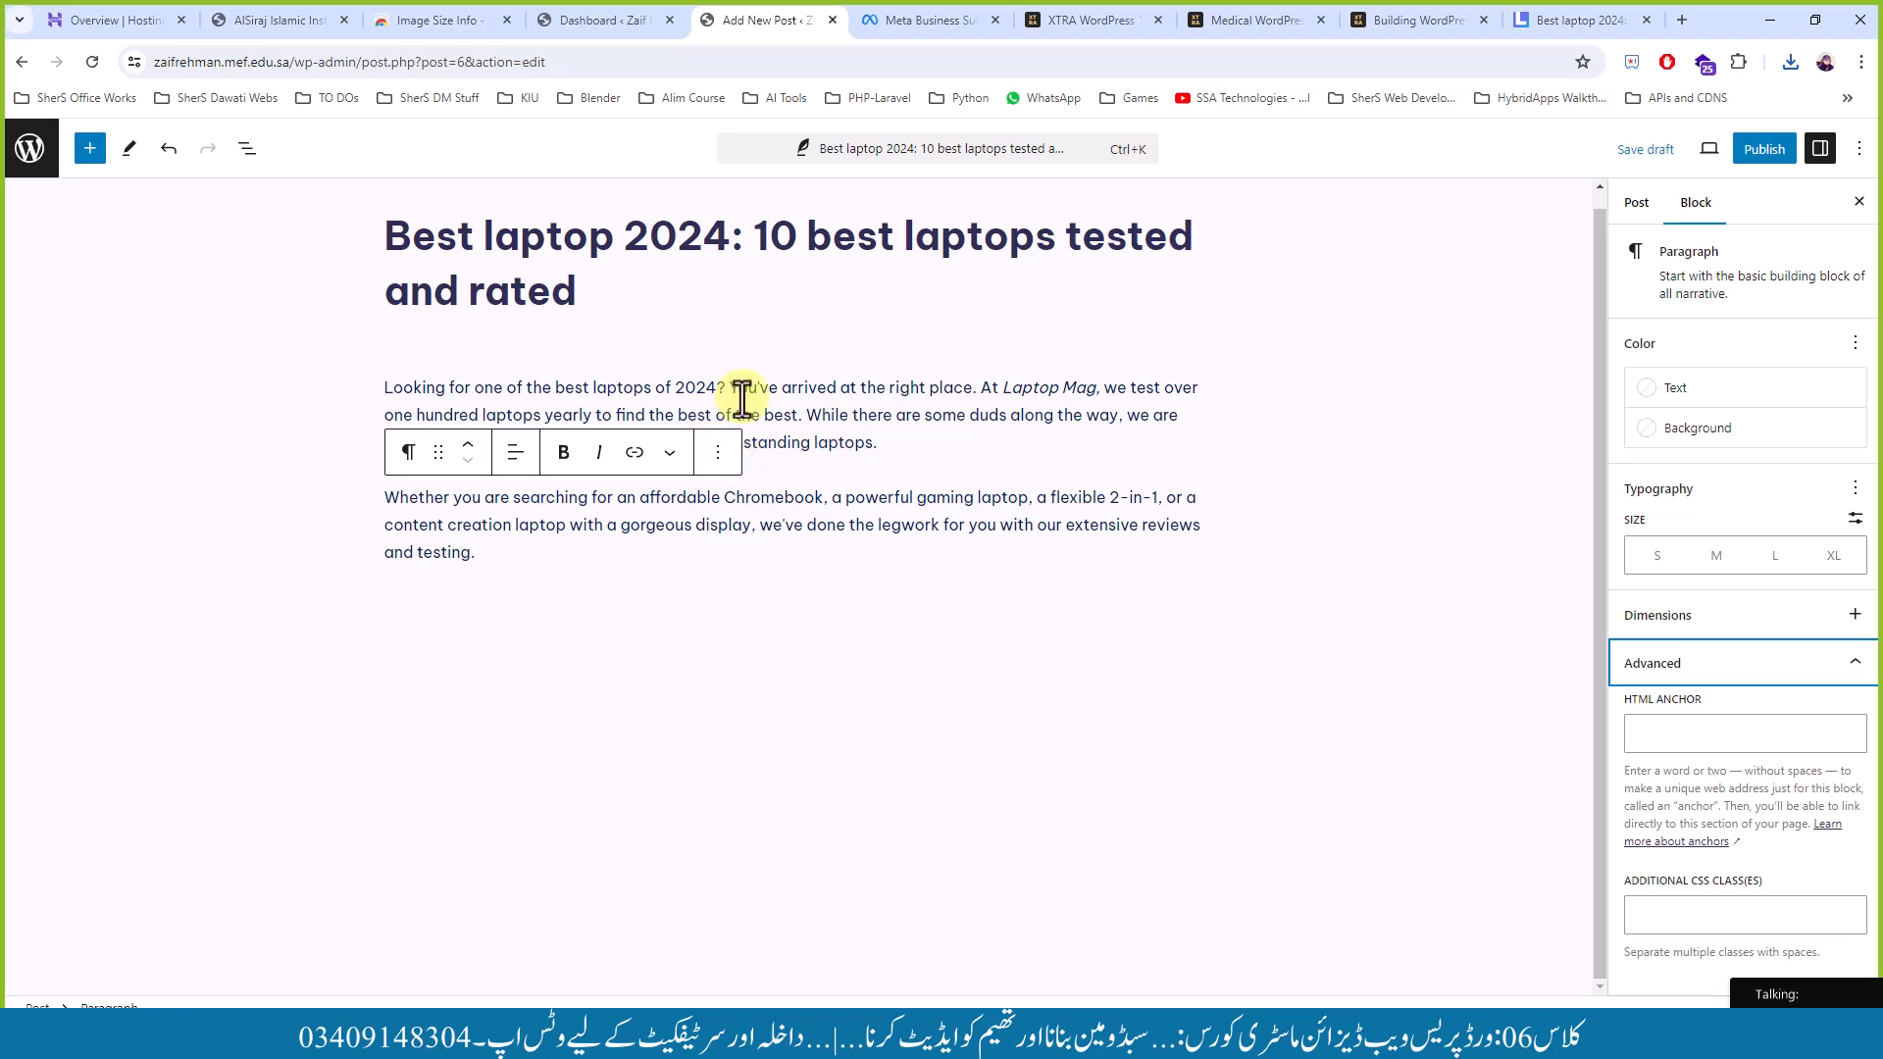
Deselect the paragraph text, cancel the Leave site prompt, then exit to the posts list.
left_click(640, 417)
left_click_drag(536, 395, 697, 416)
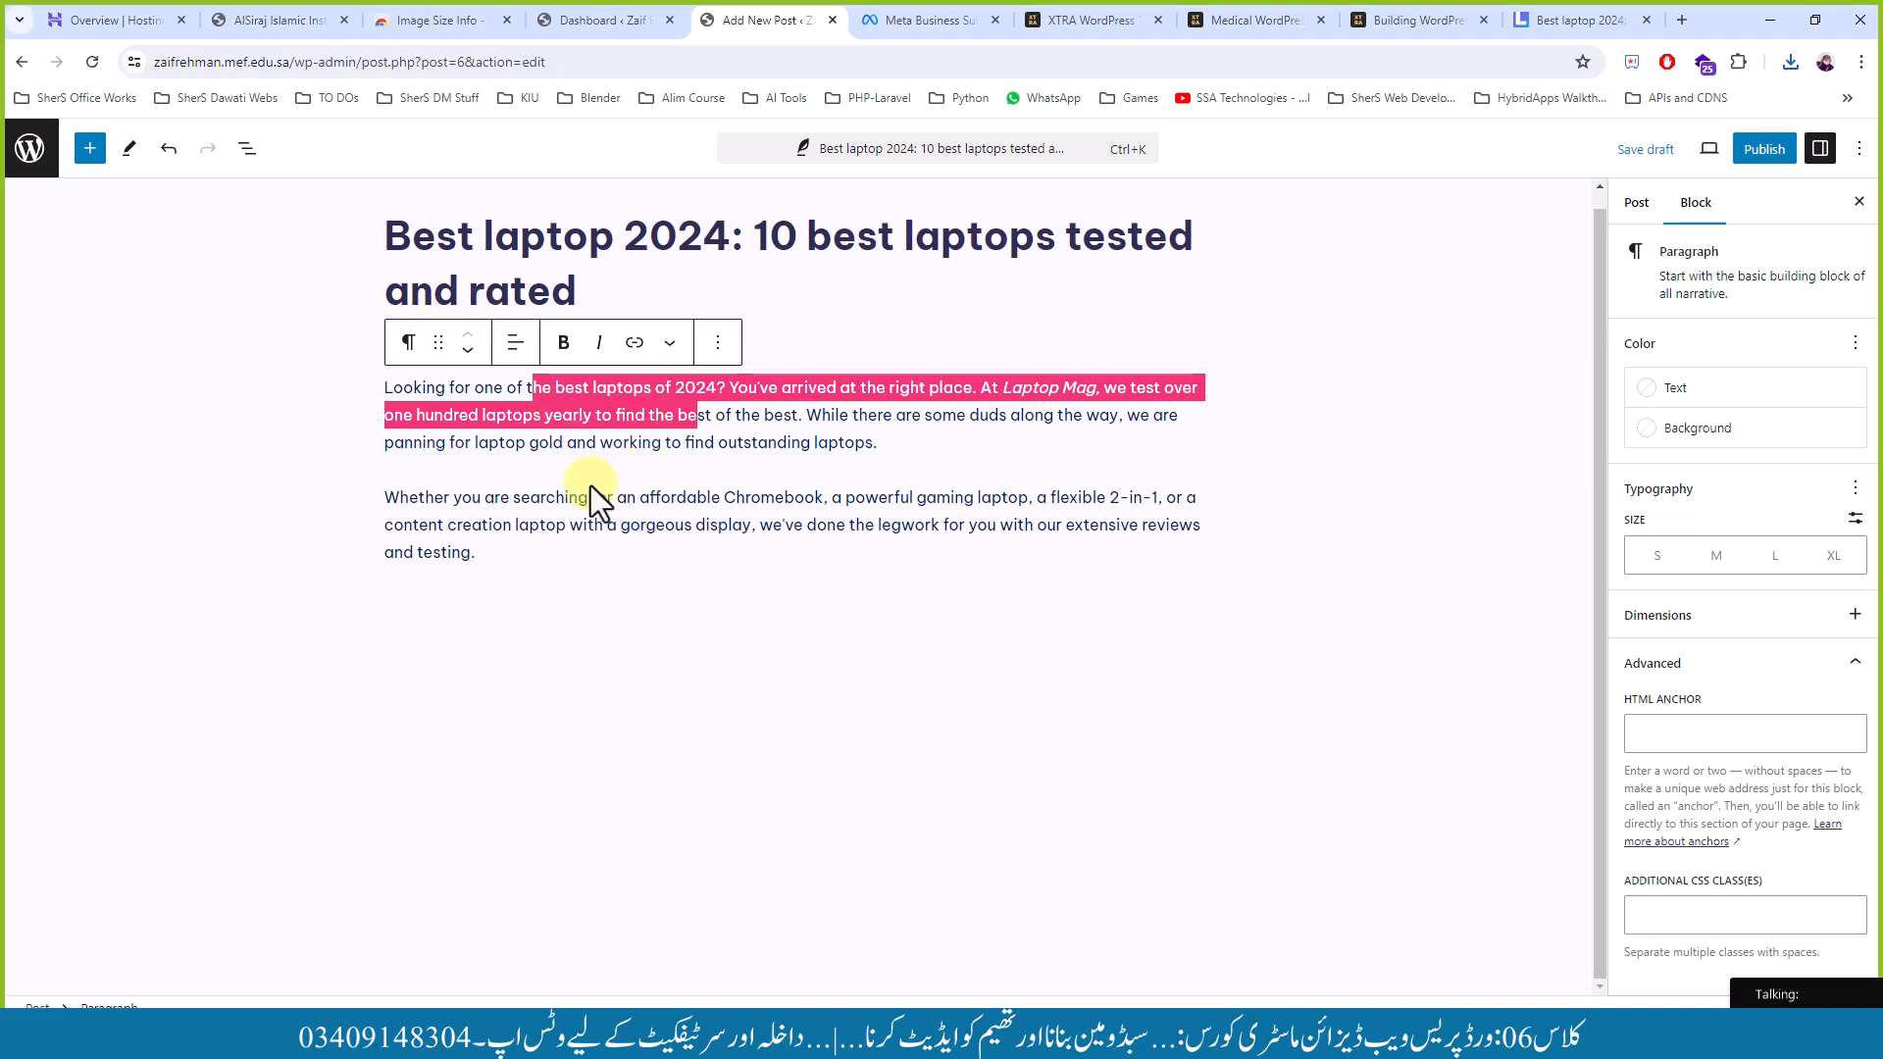
left_click(772, 454)
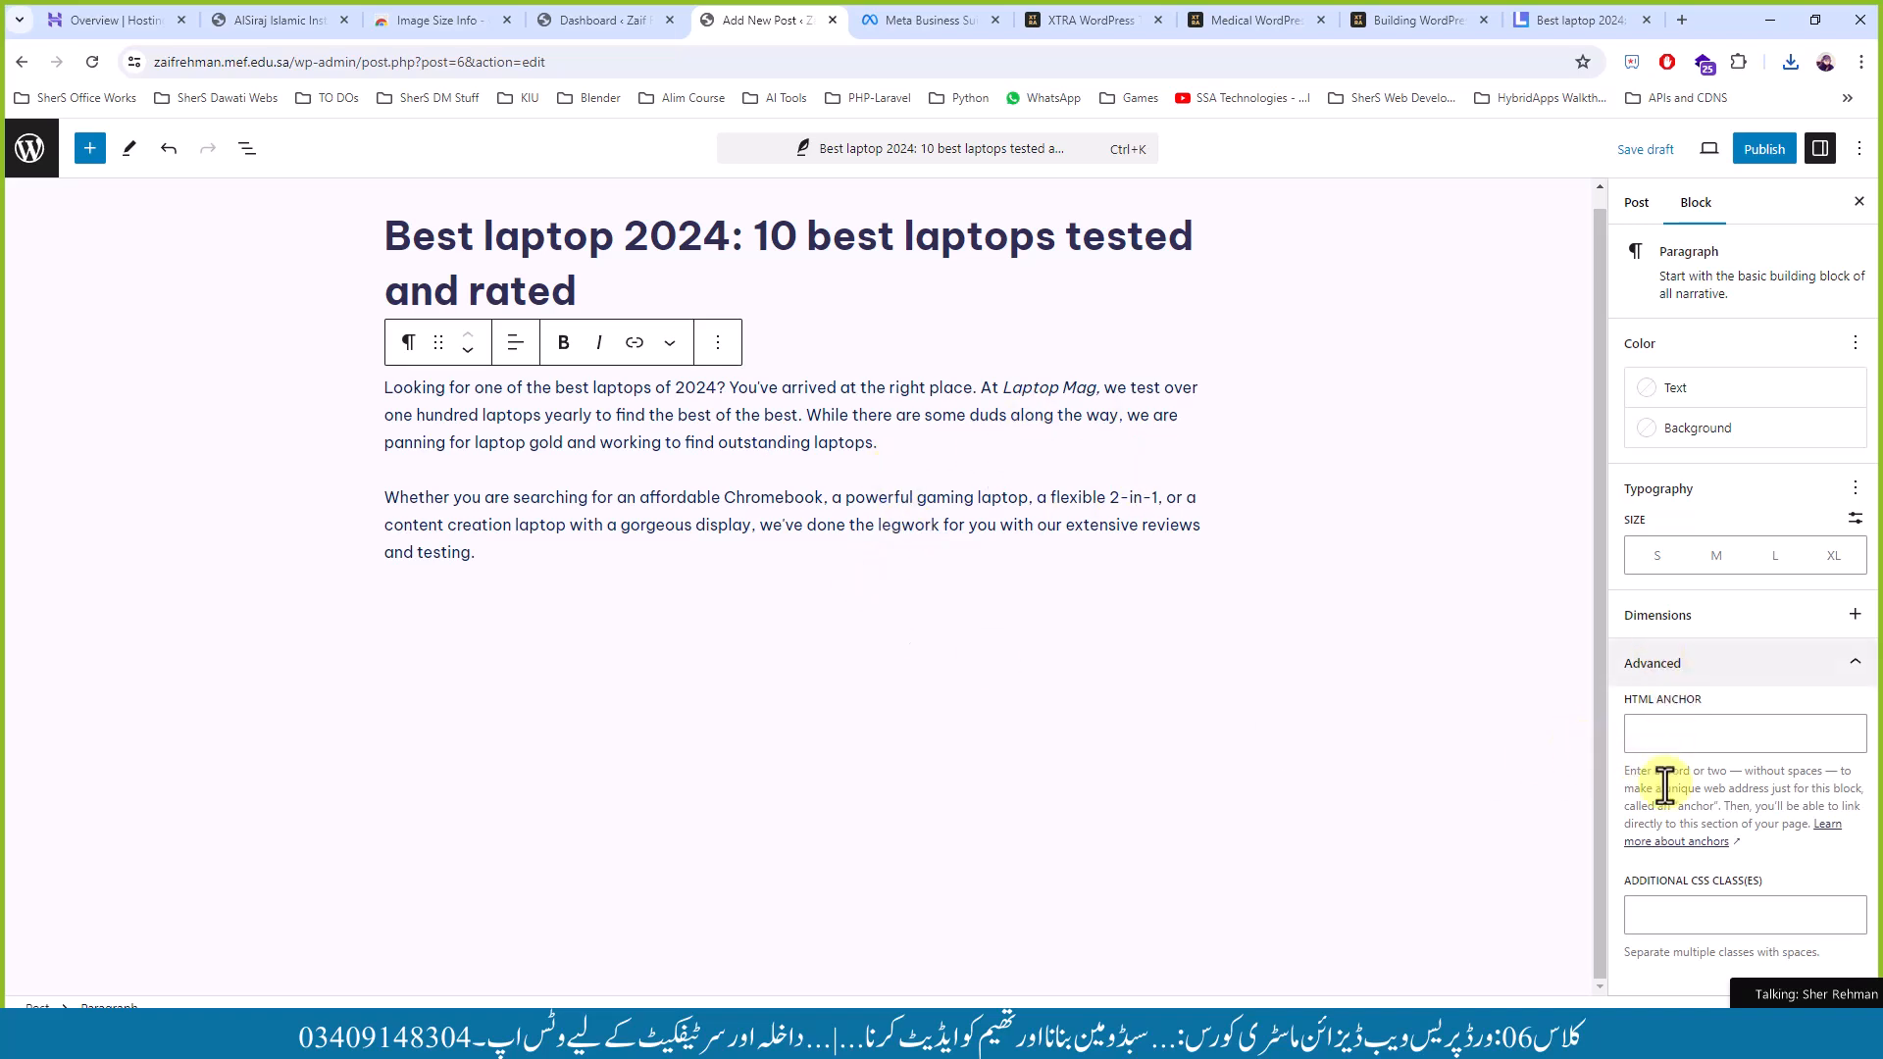
left_click(32, 165)
left_click(1100, 189)
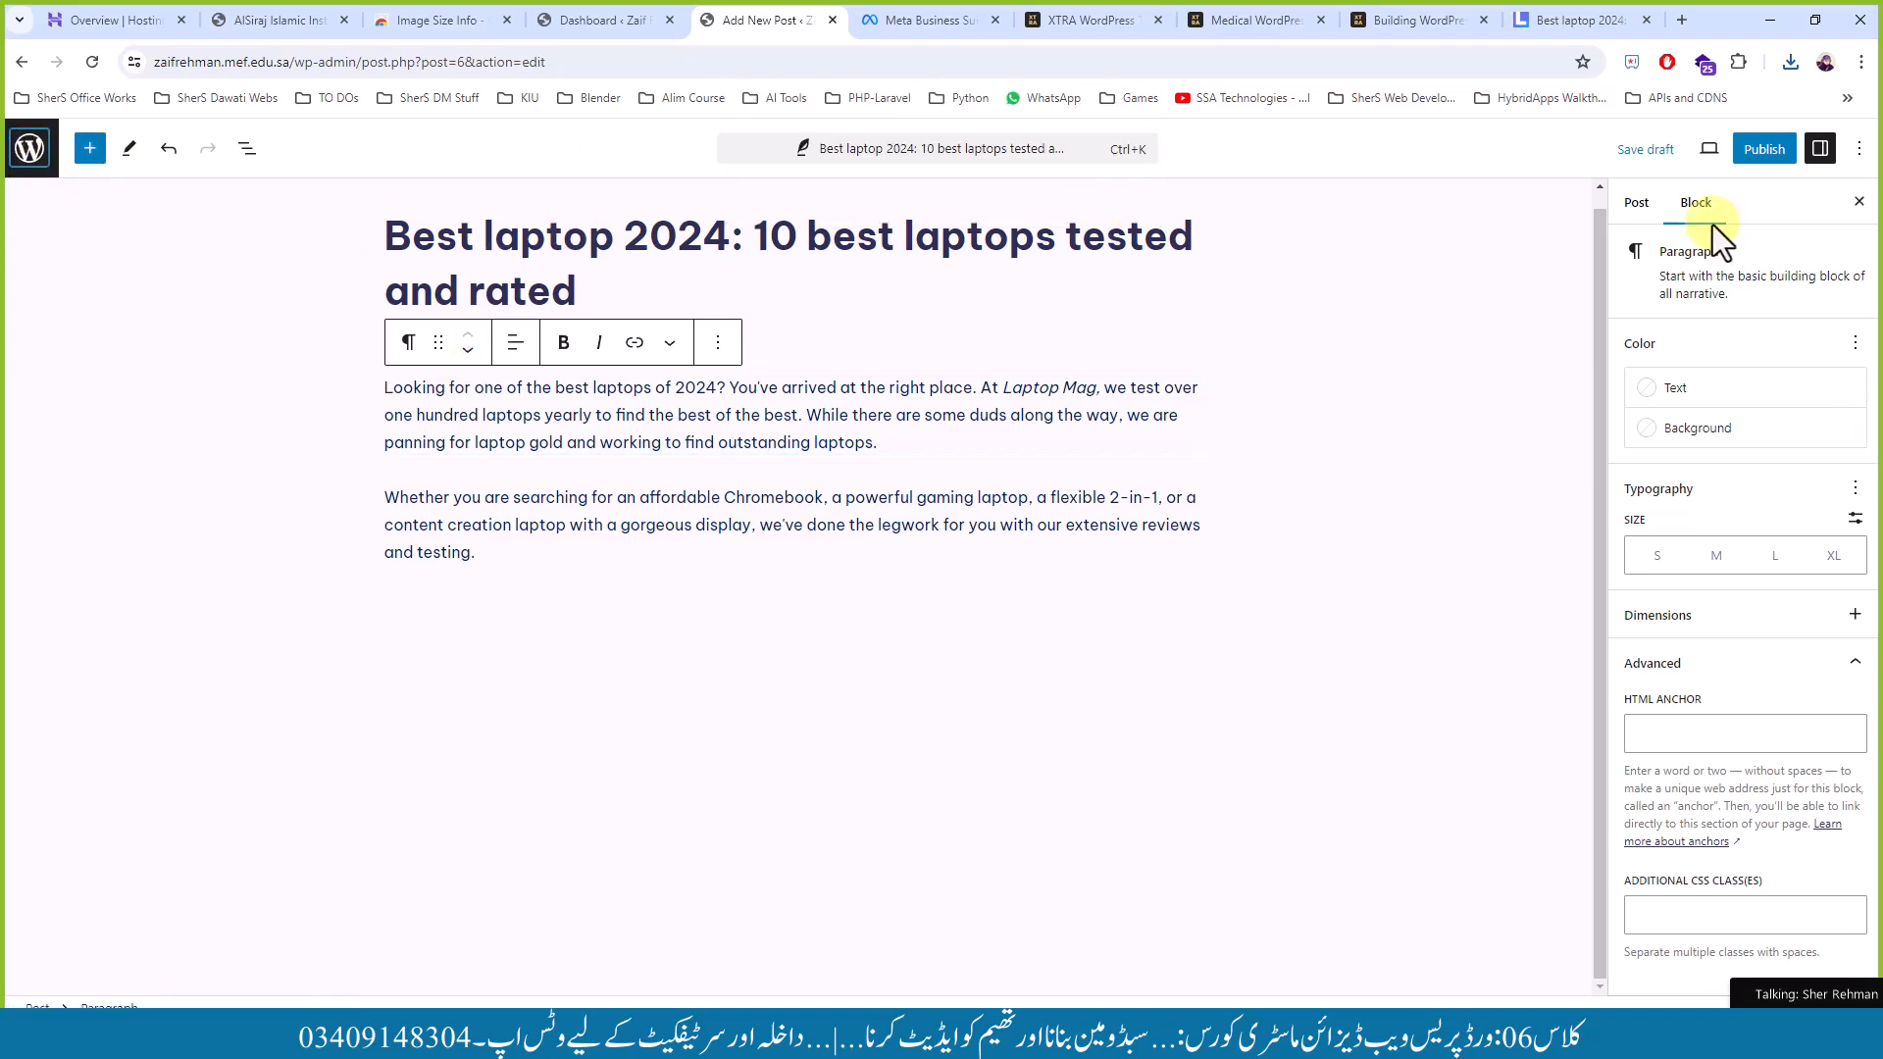
left_click(1636, 206)
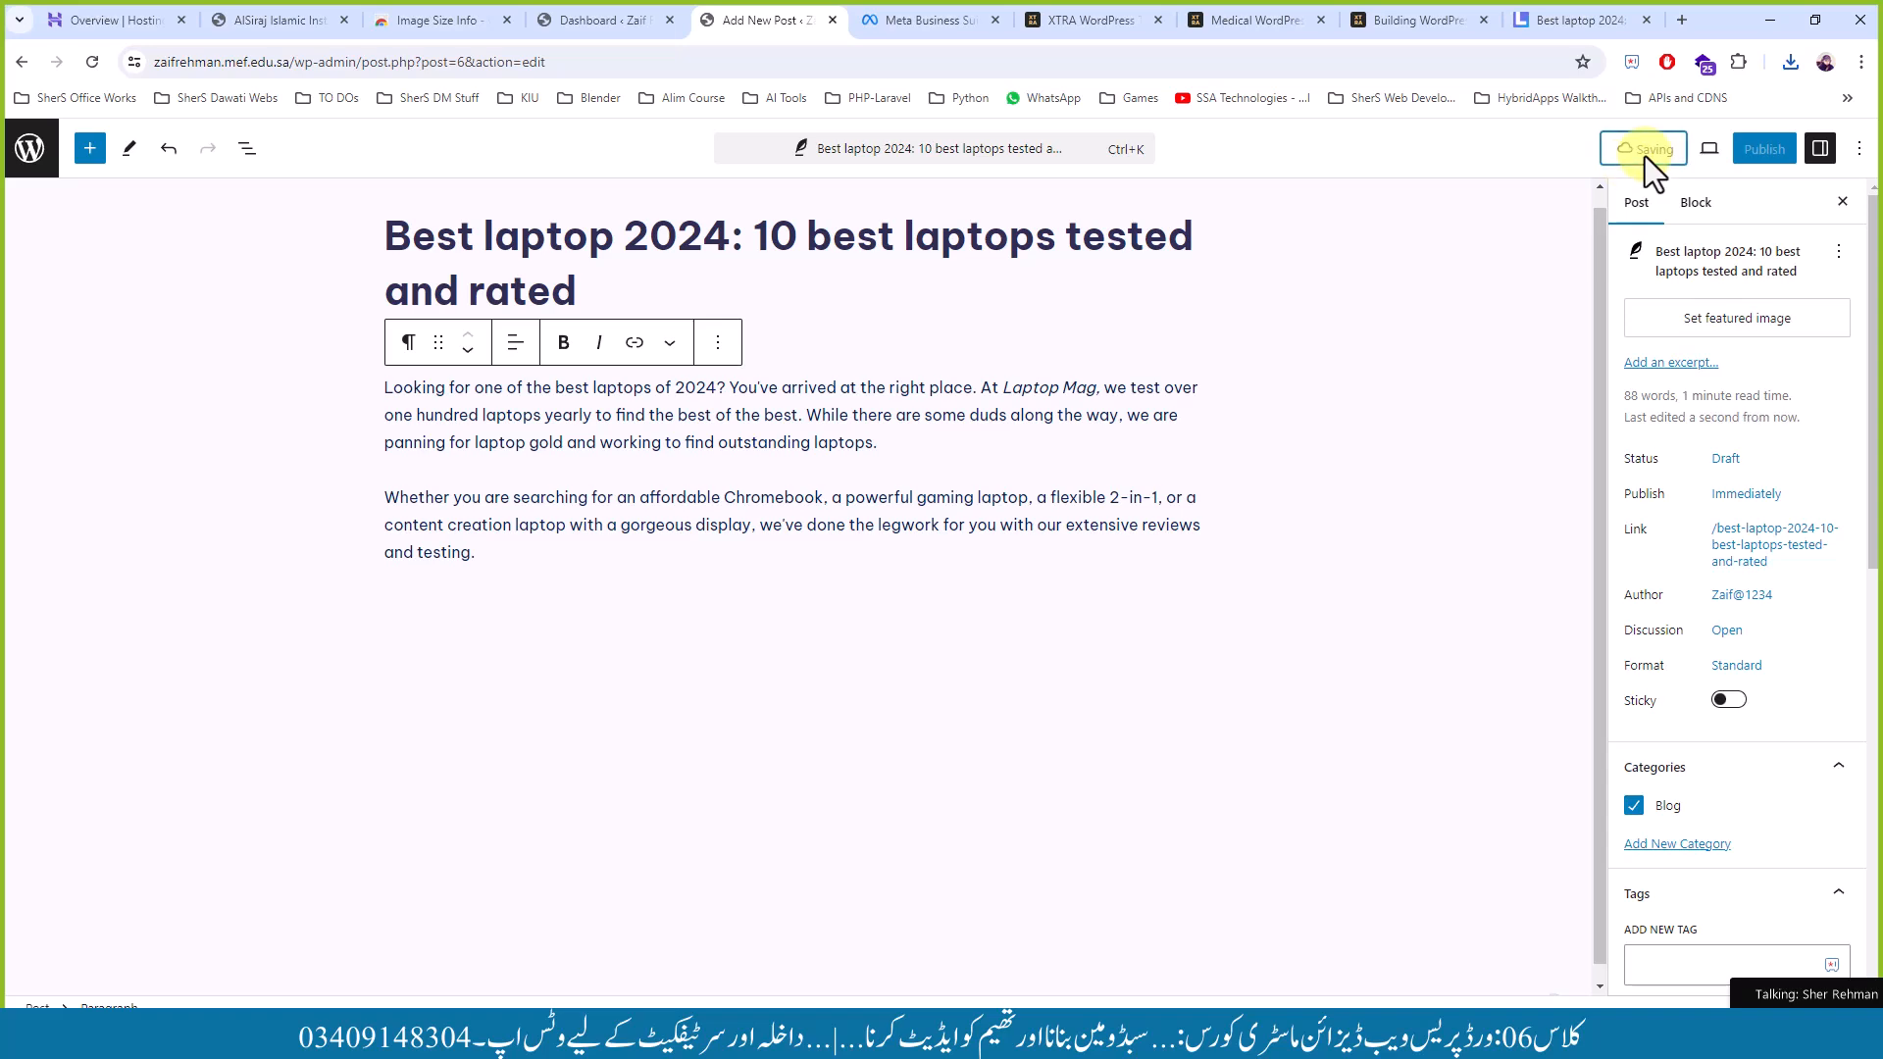
left_click(29, 147)
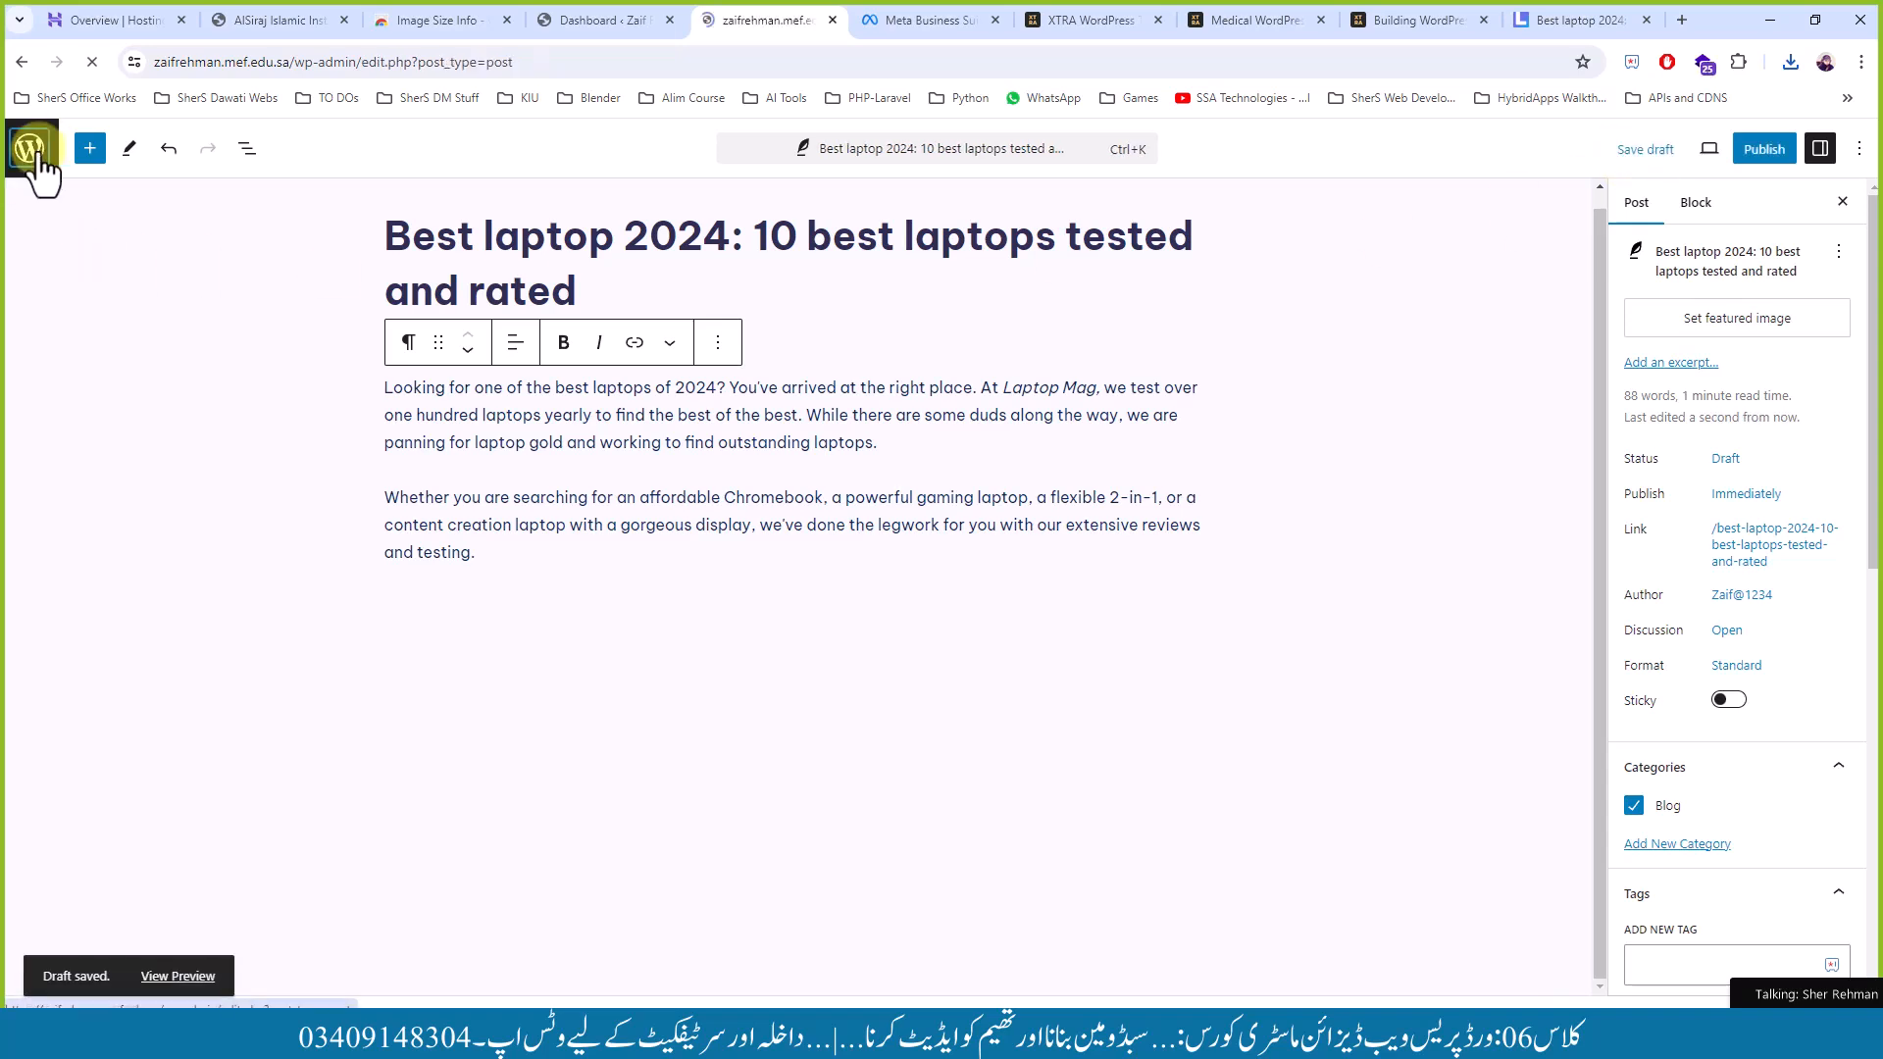
Install and activate Classic Editor, then go to Posts > All Posts.
mouse_move(57, 569)
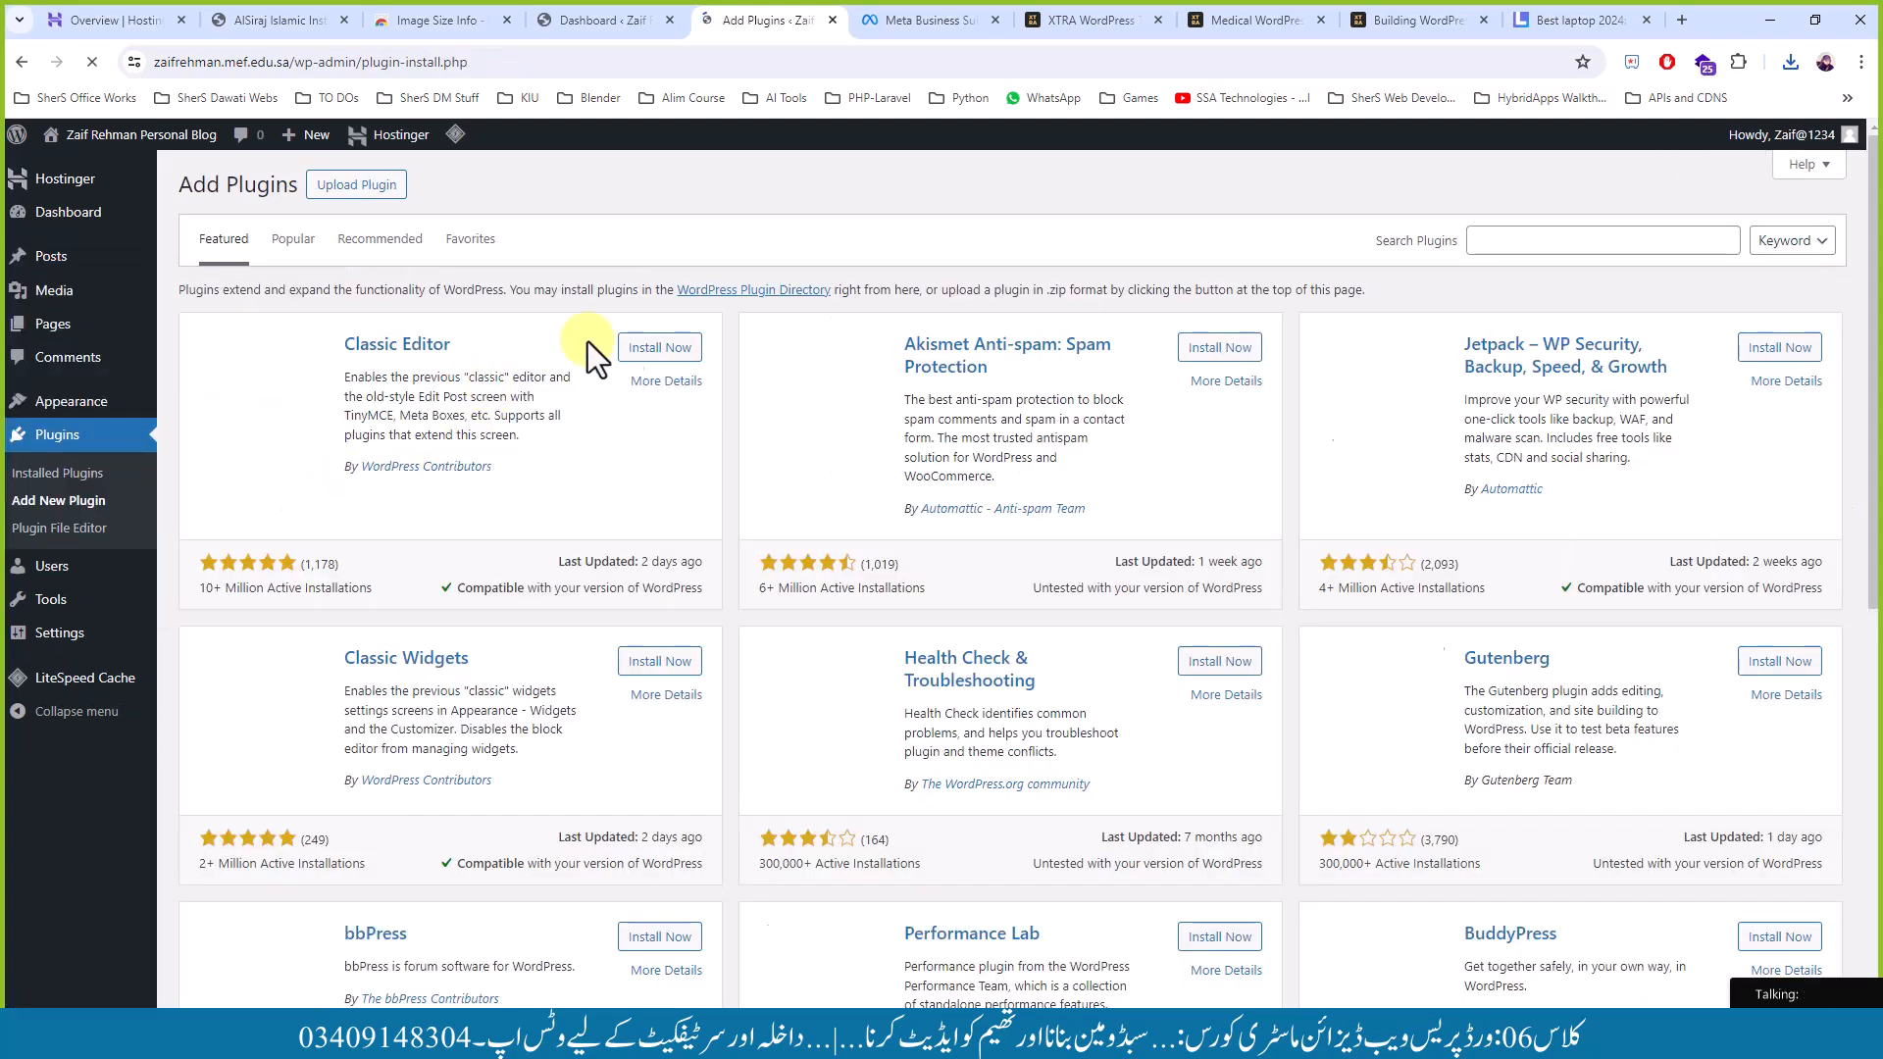
left_click(650, 348)
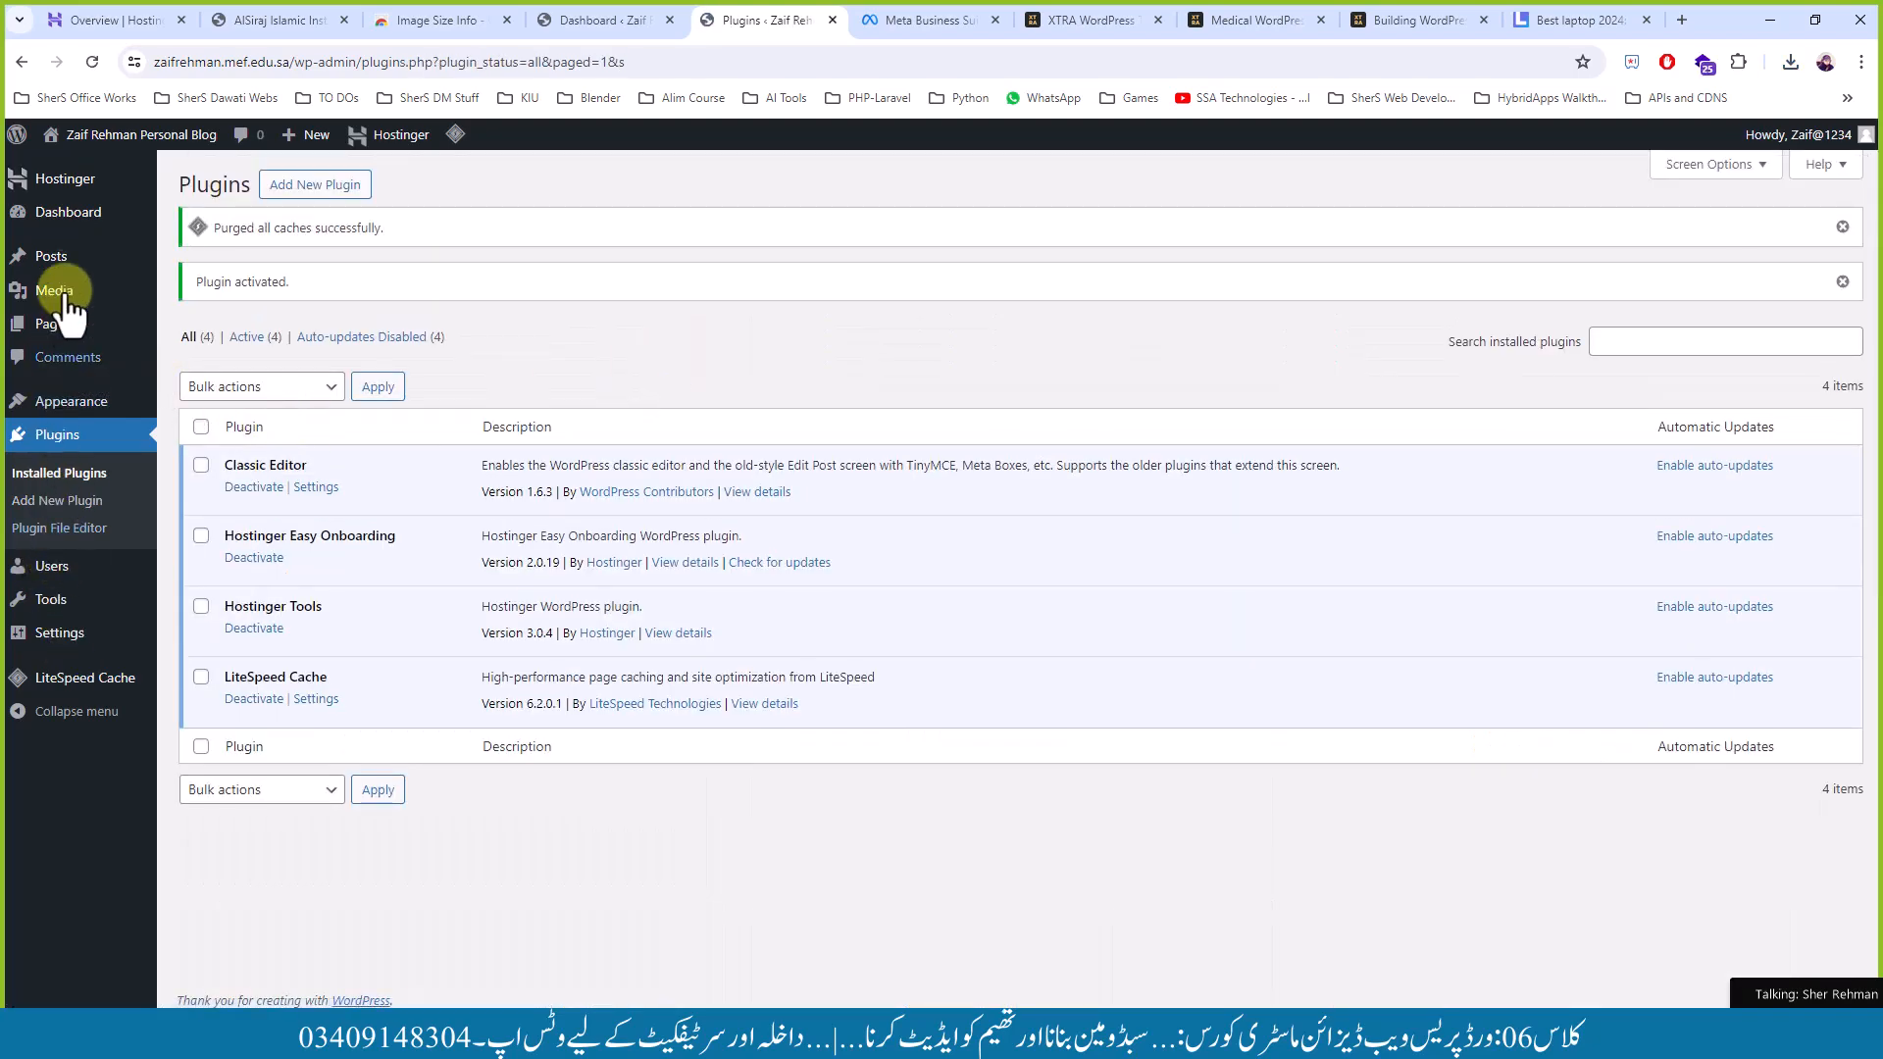
mouse_move(61, 263)
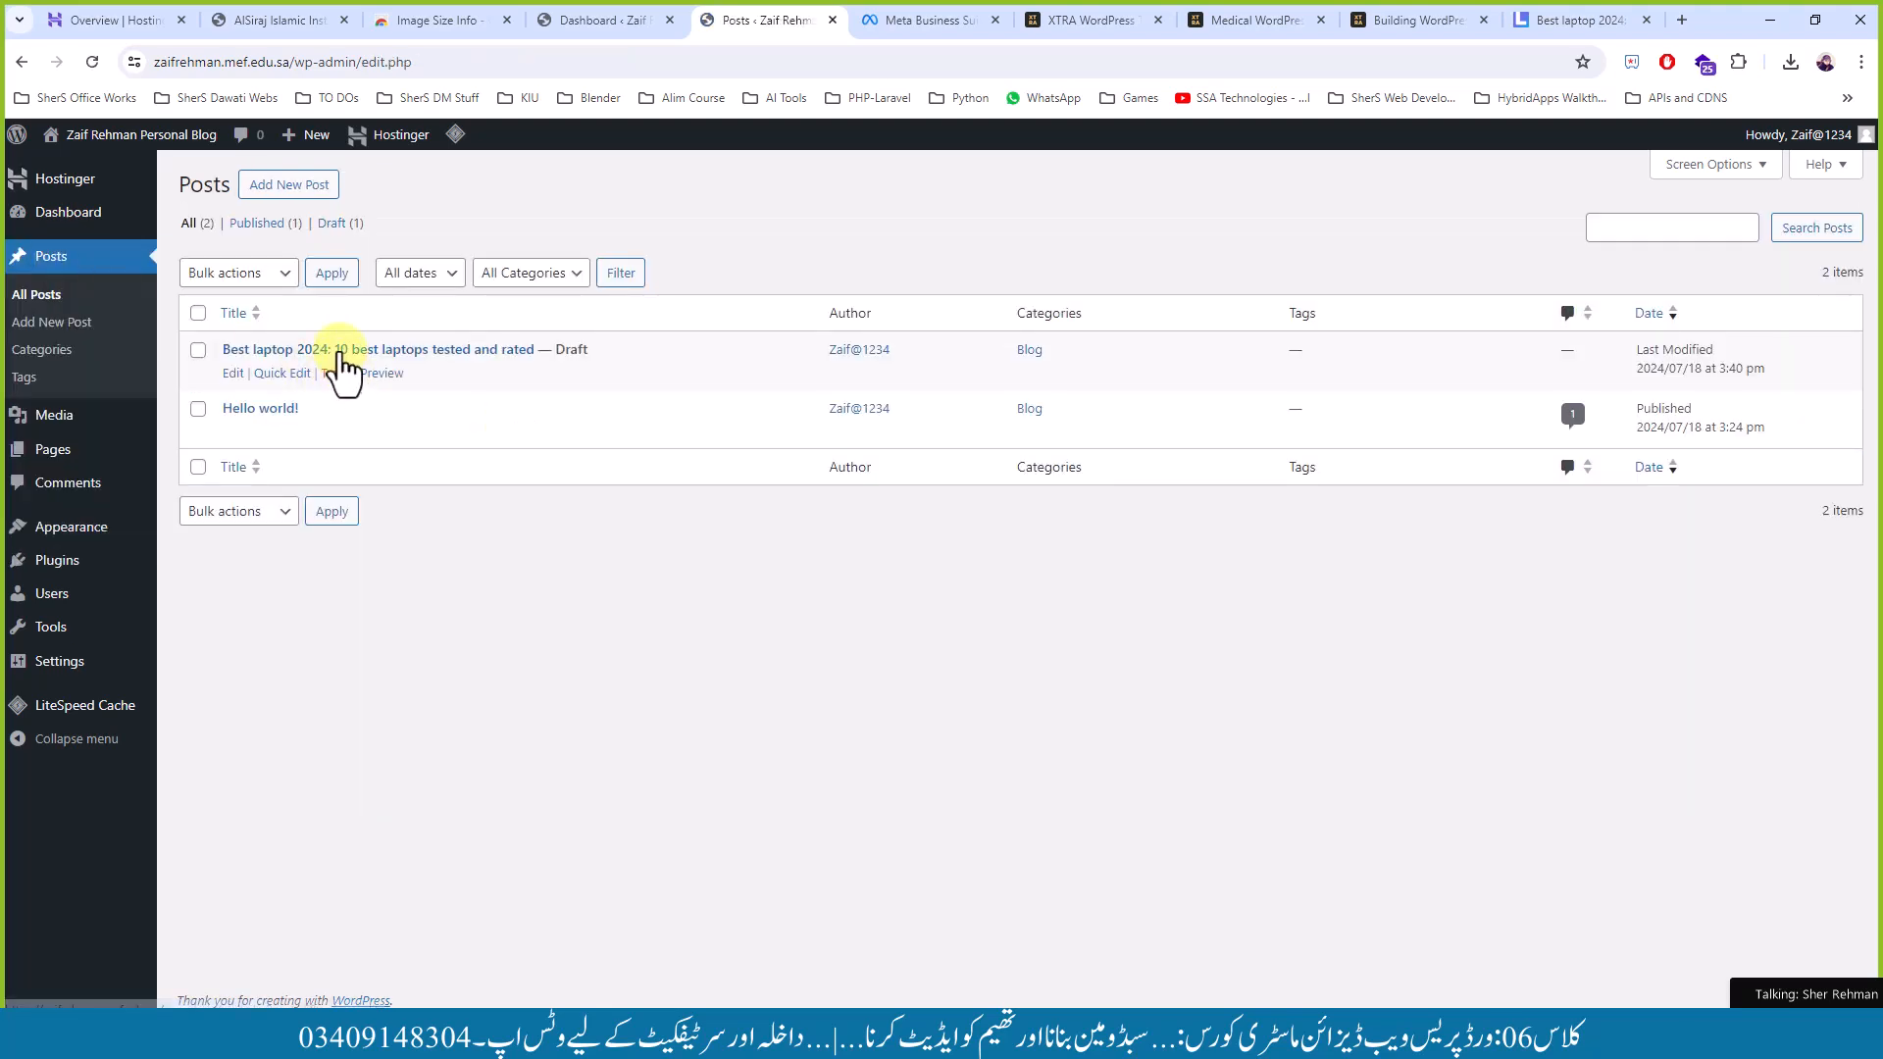
Upload the laptop JPG from Downloads as the Best laptop 2024 post's featured image.
left_click(341, 355)
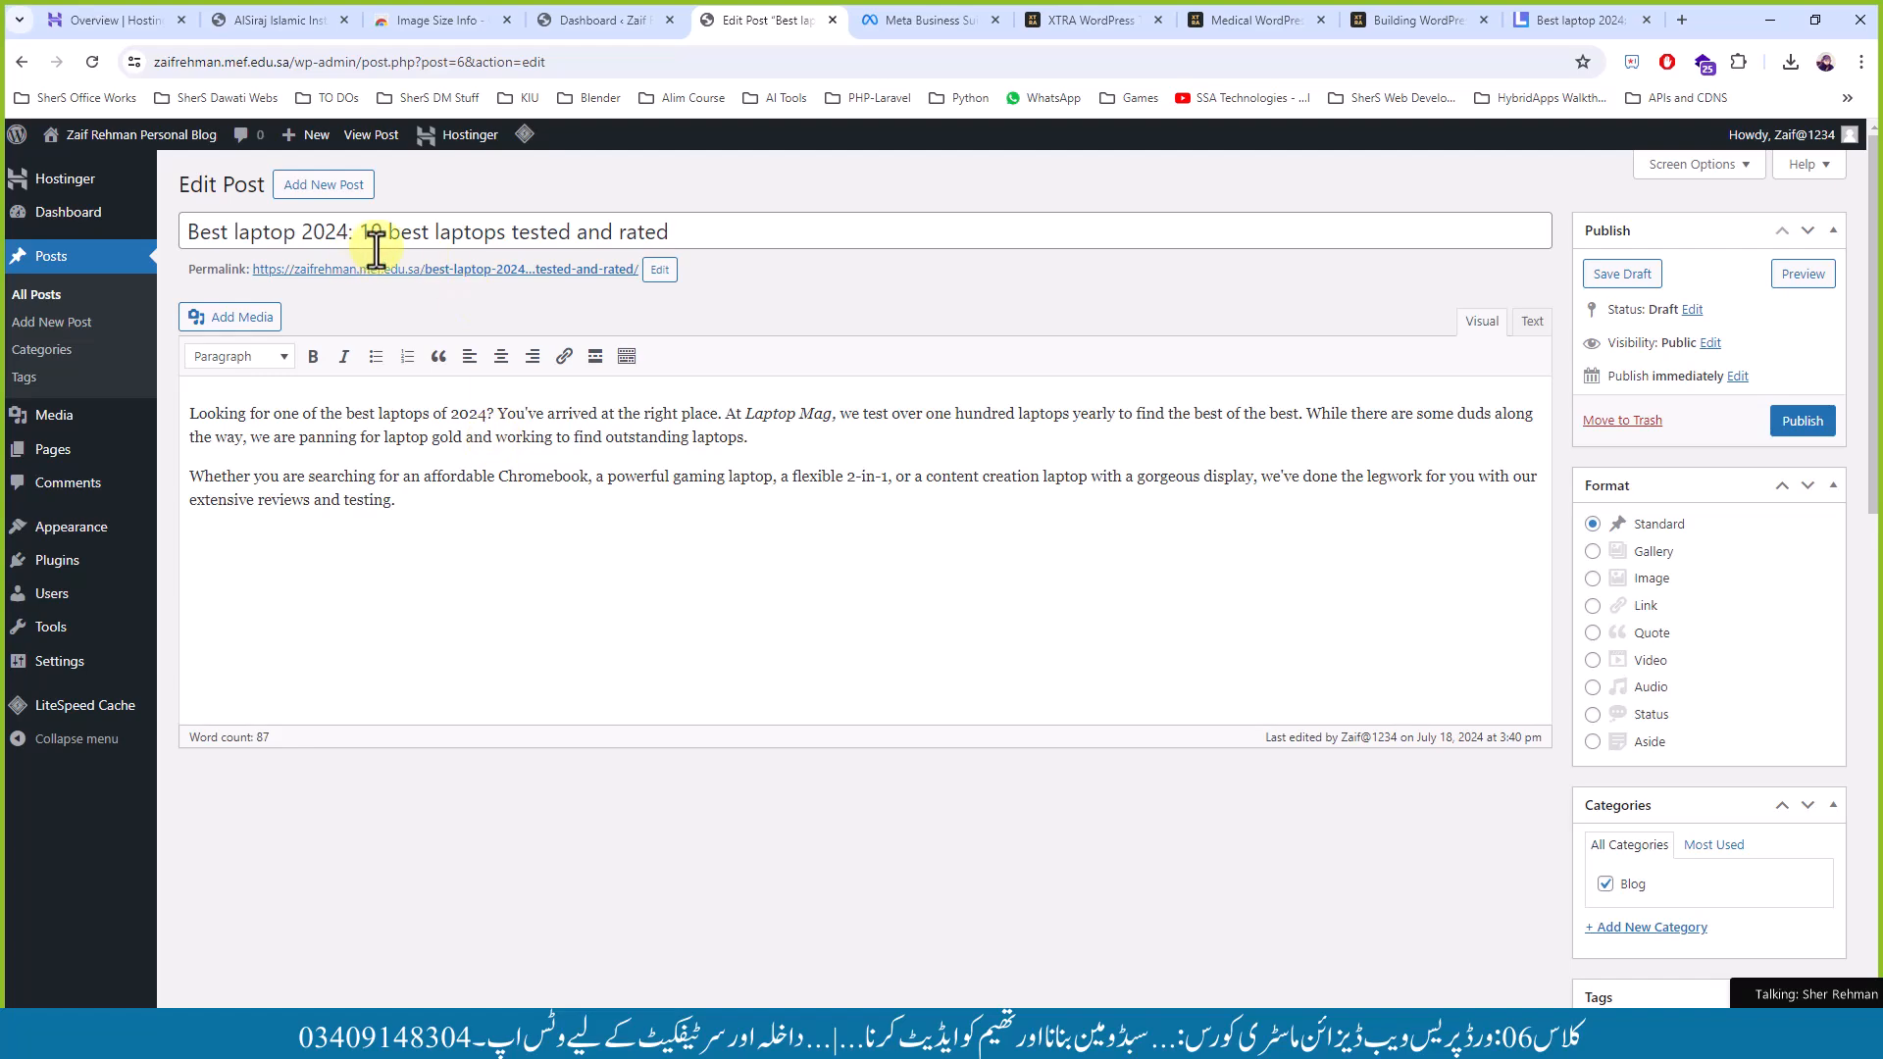
scroll(1339, 614, "down", 10)
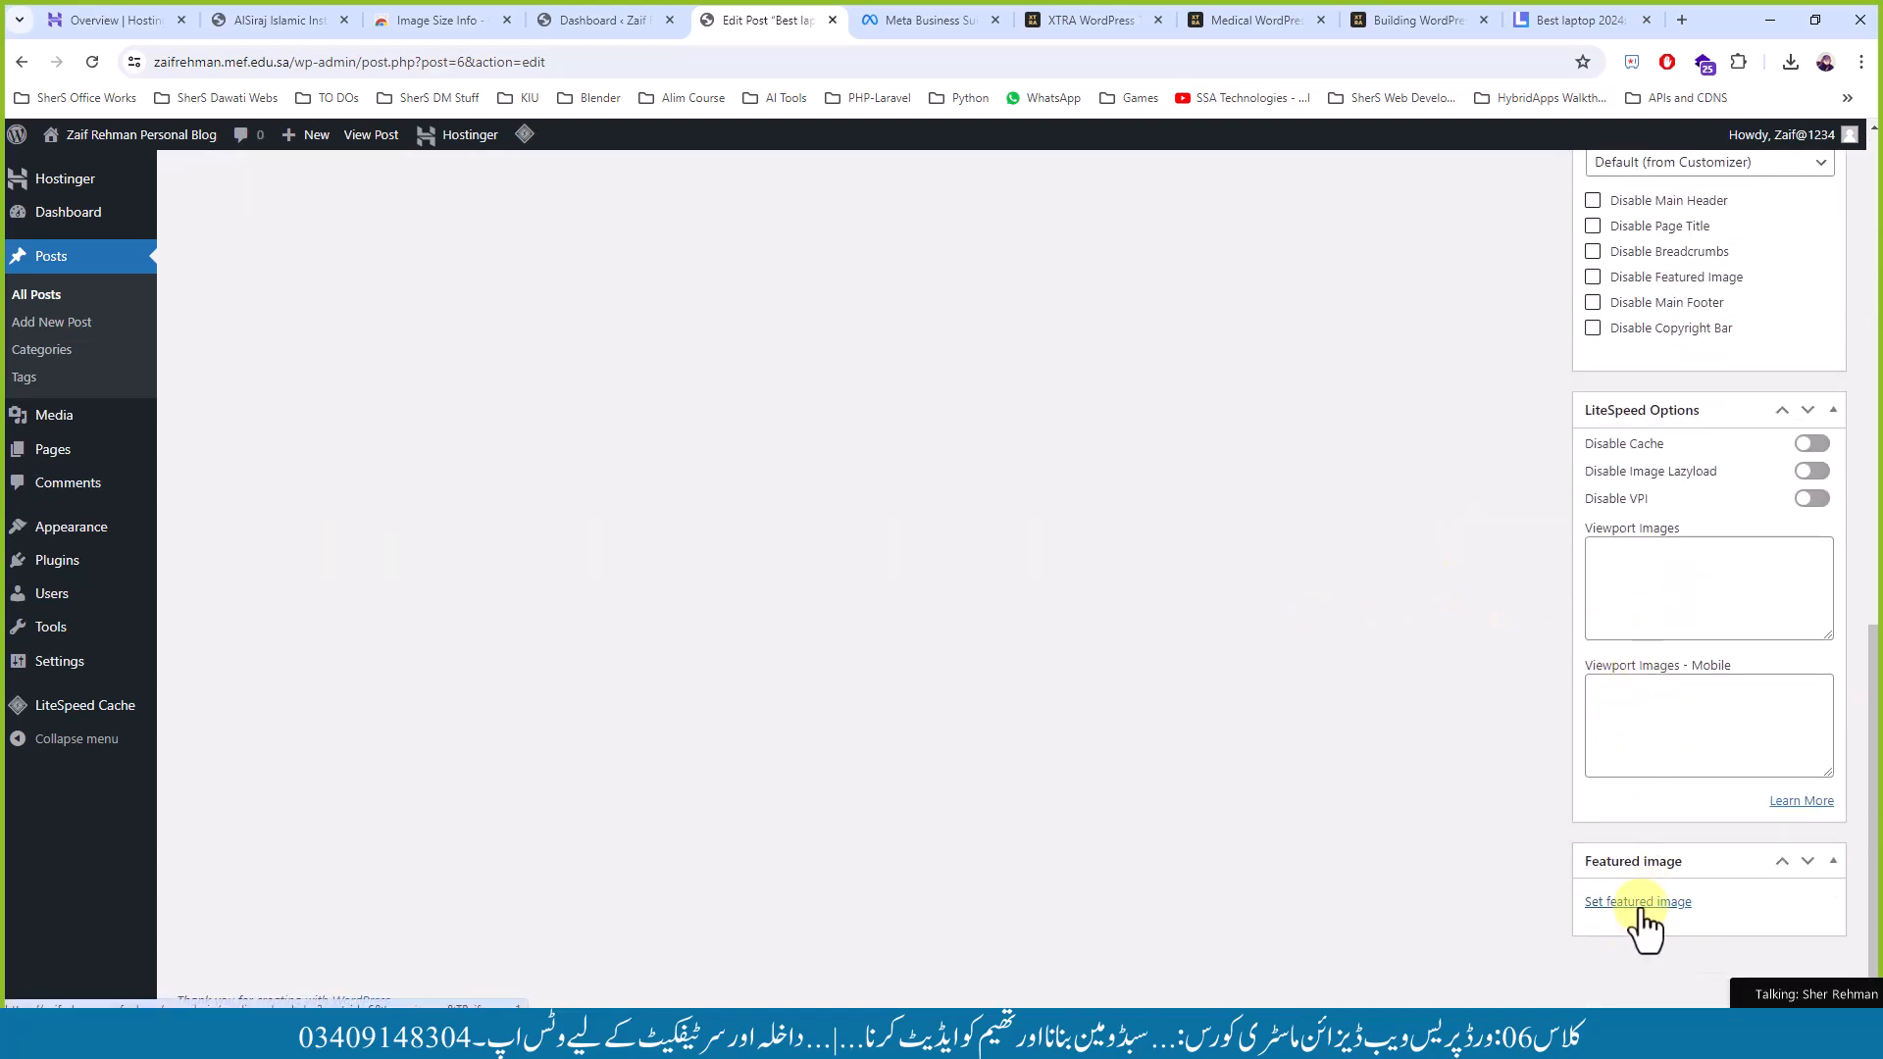
left_click(1635, 906)
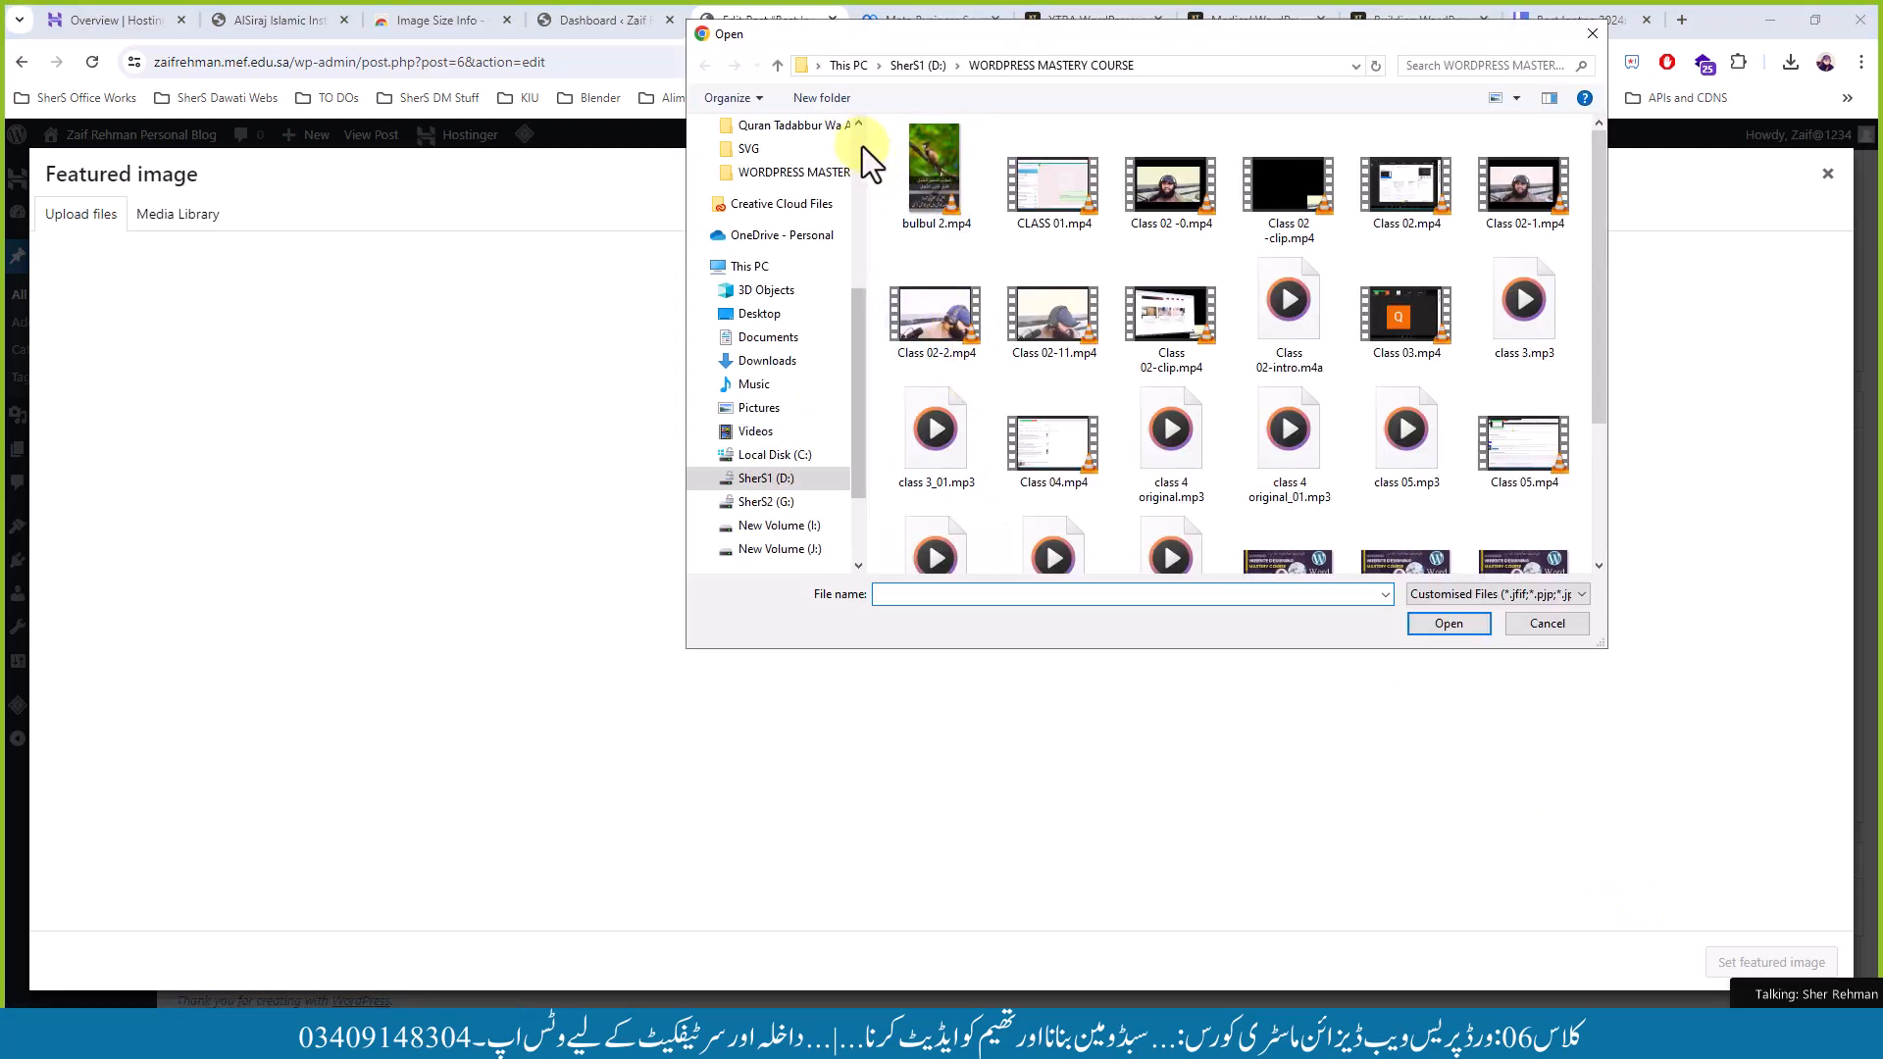
scroll(857, 143, "up", 5)
left_click(814, 187)
left_click(931, 202)
left_click(1445, 625)
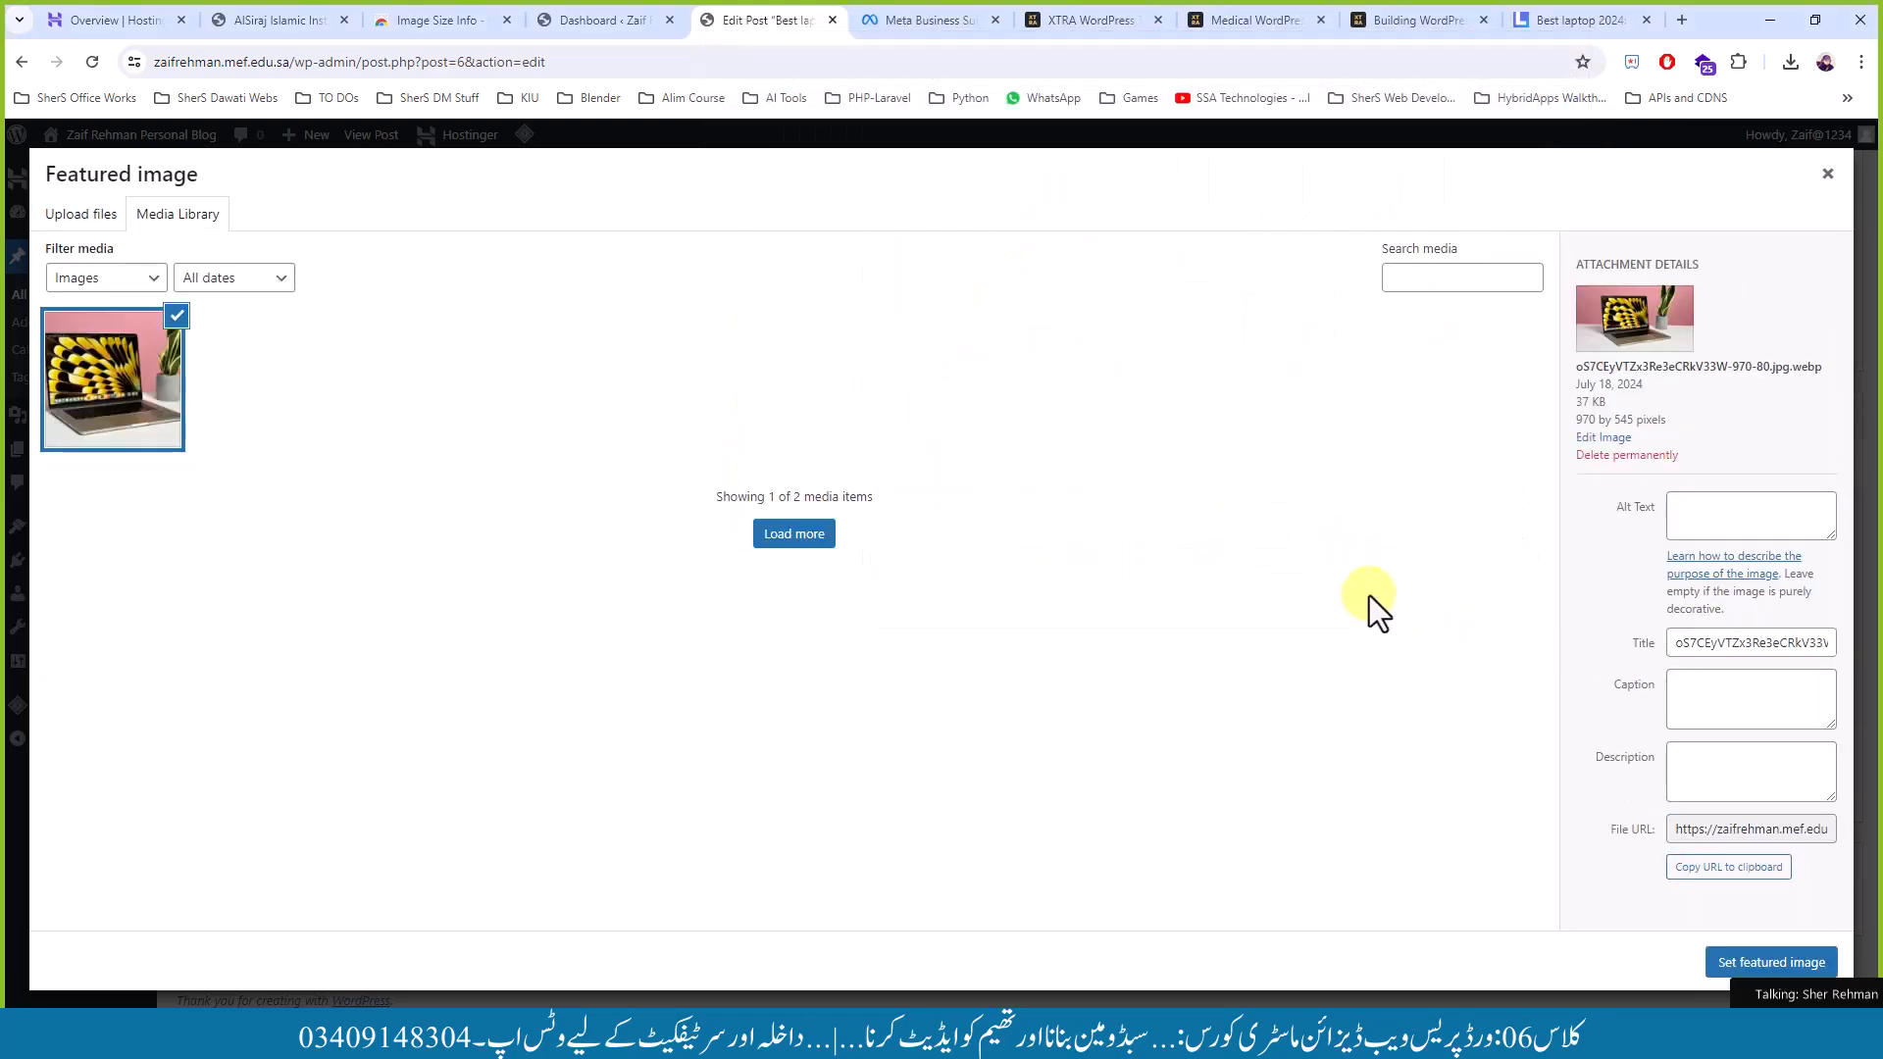
left_click(1762, 959)
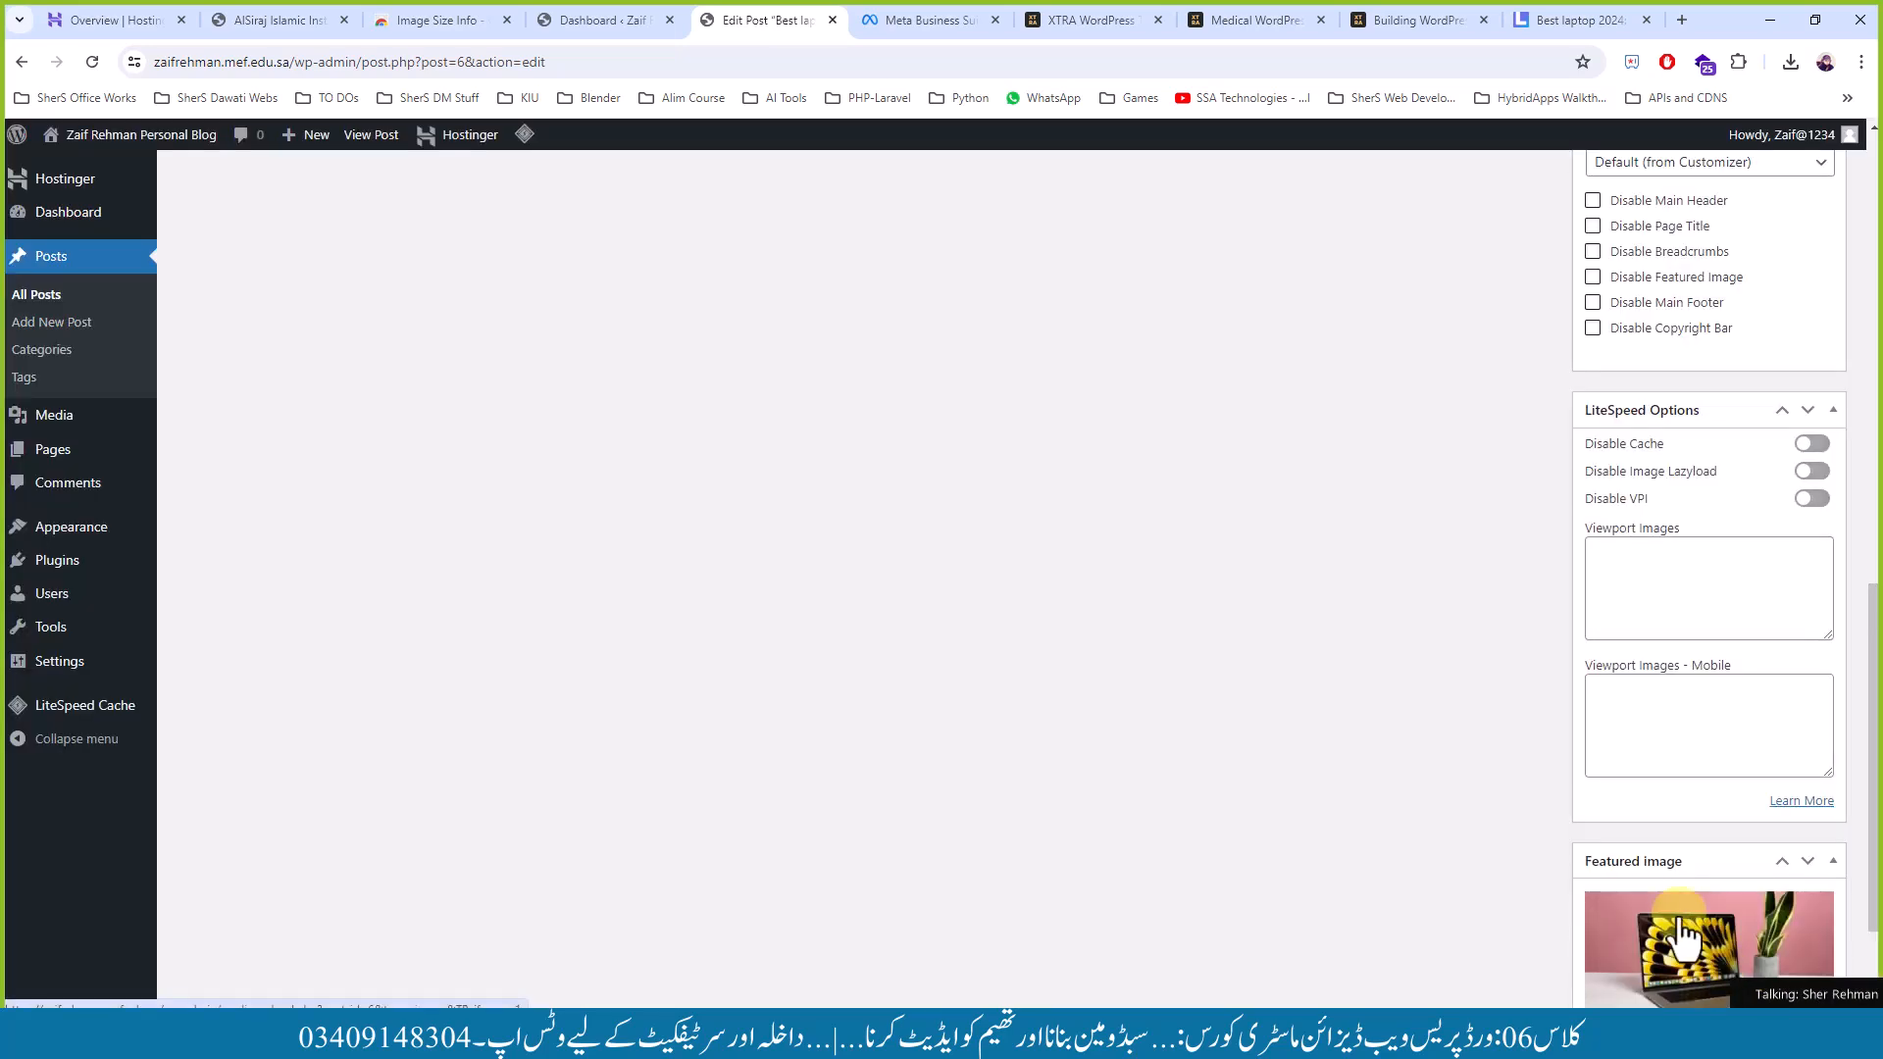
Publish the Best laptop 2024 post.
scroll(1452, 603, "up", 10)
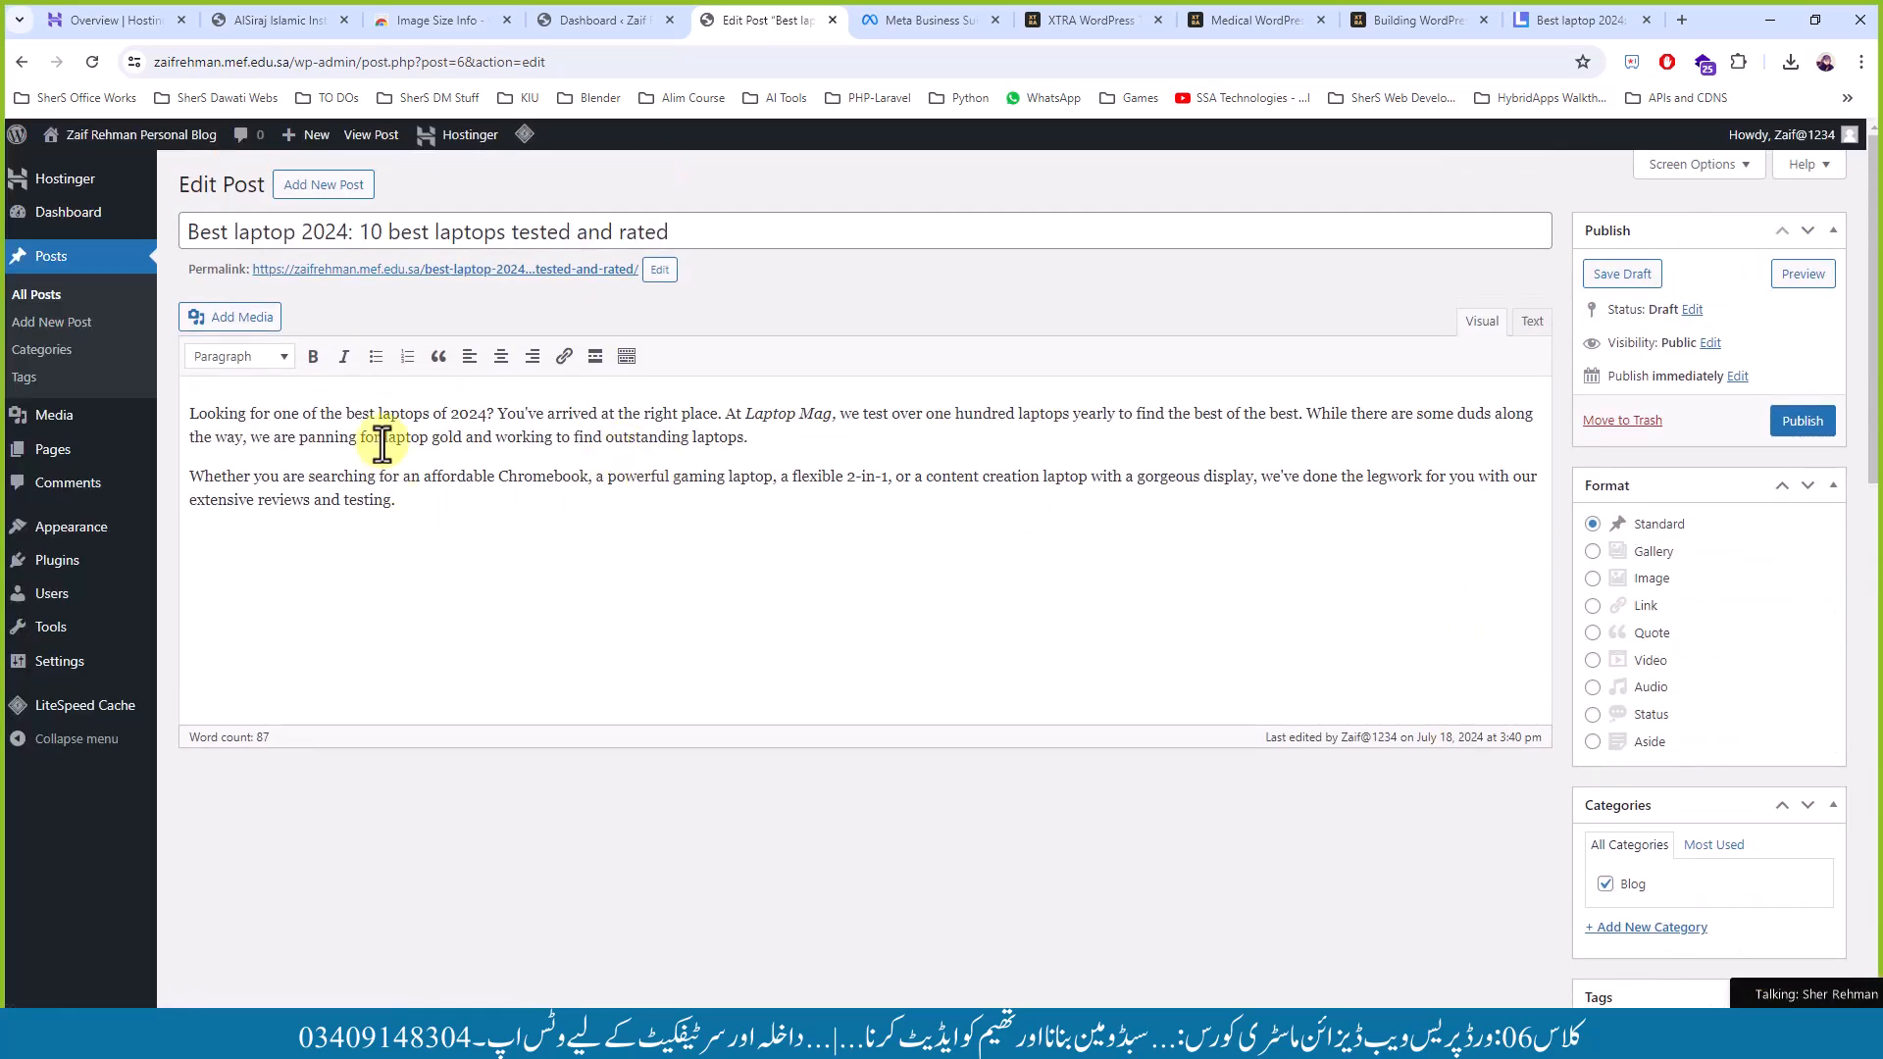
left_click(401, 533)
left_click(1804, 422)
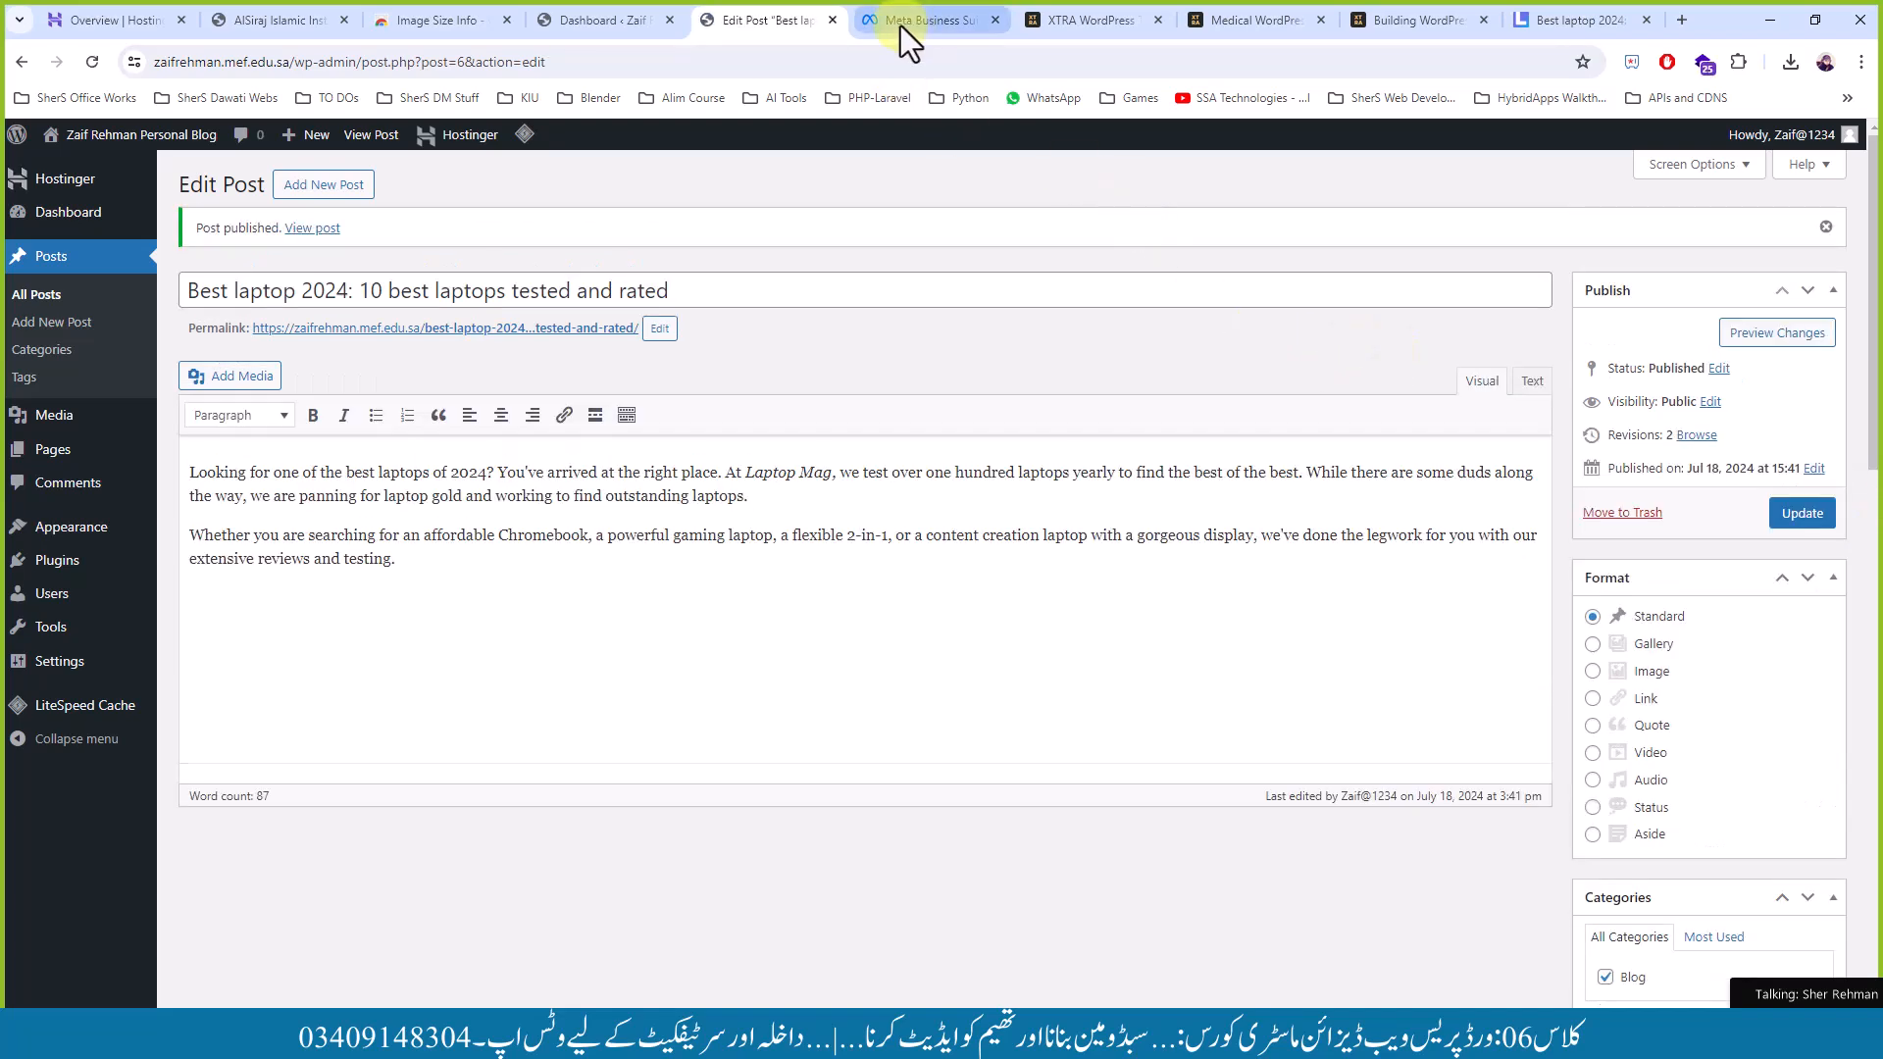
Go from the admin Dashboard to the live blog homepage and browse it.
left_click(613, 20)
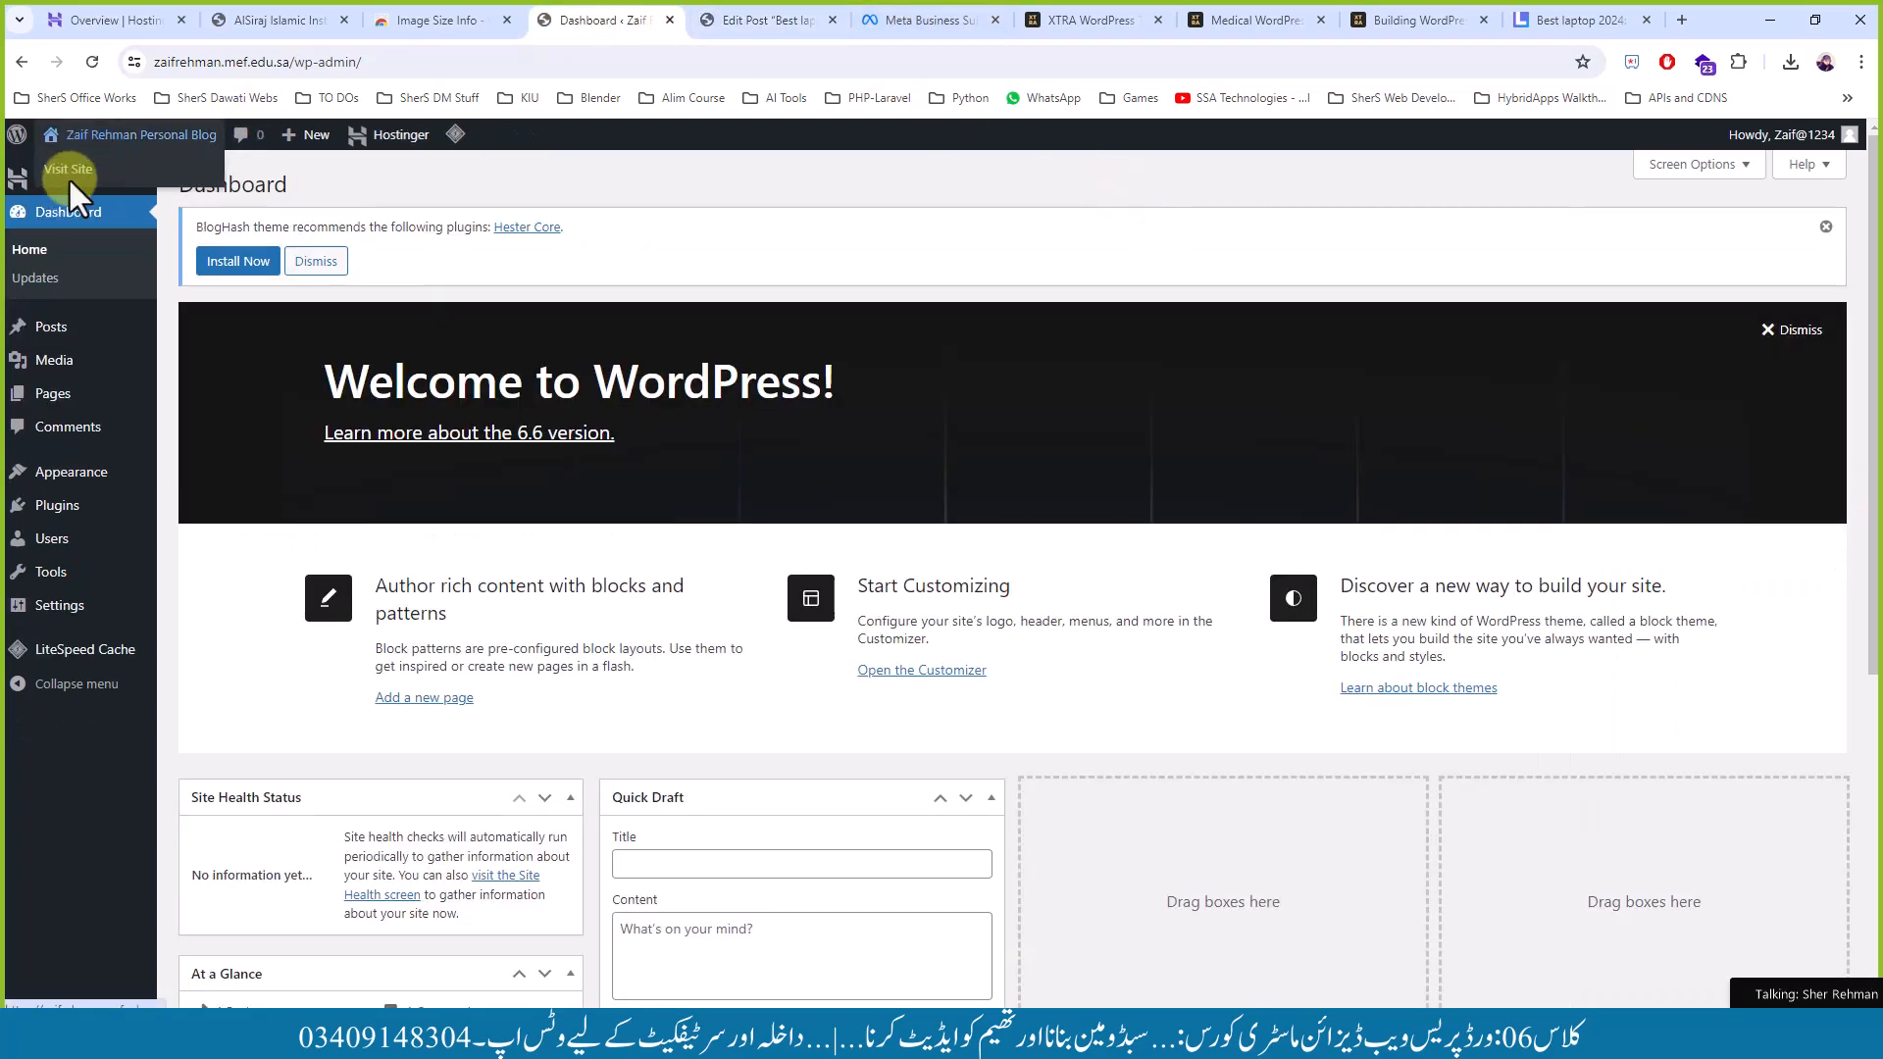
left_click(79, 168)
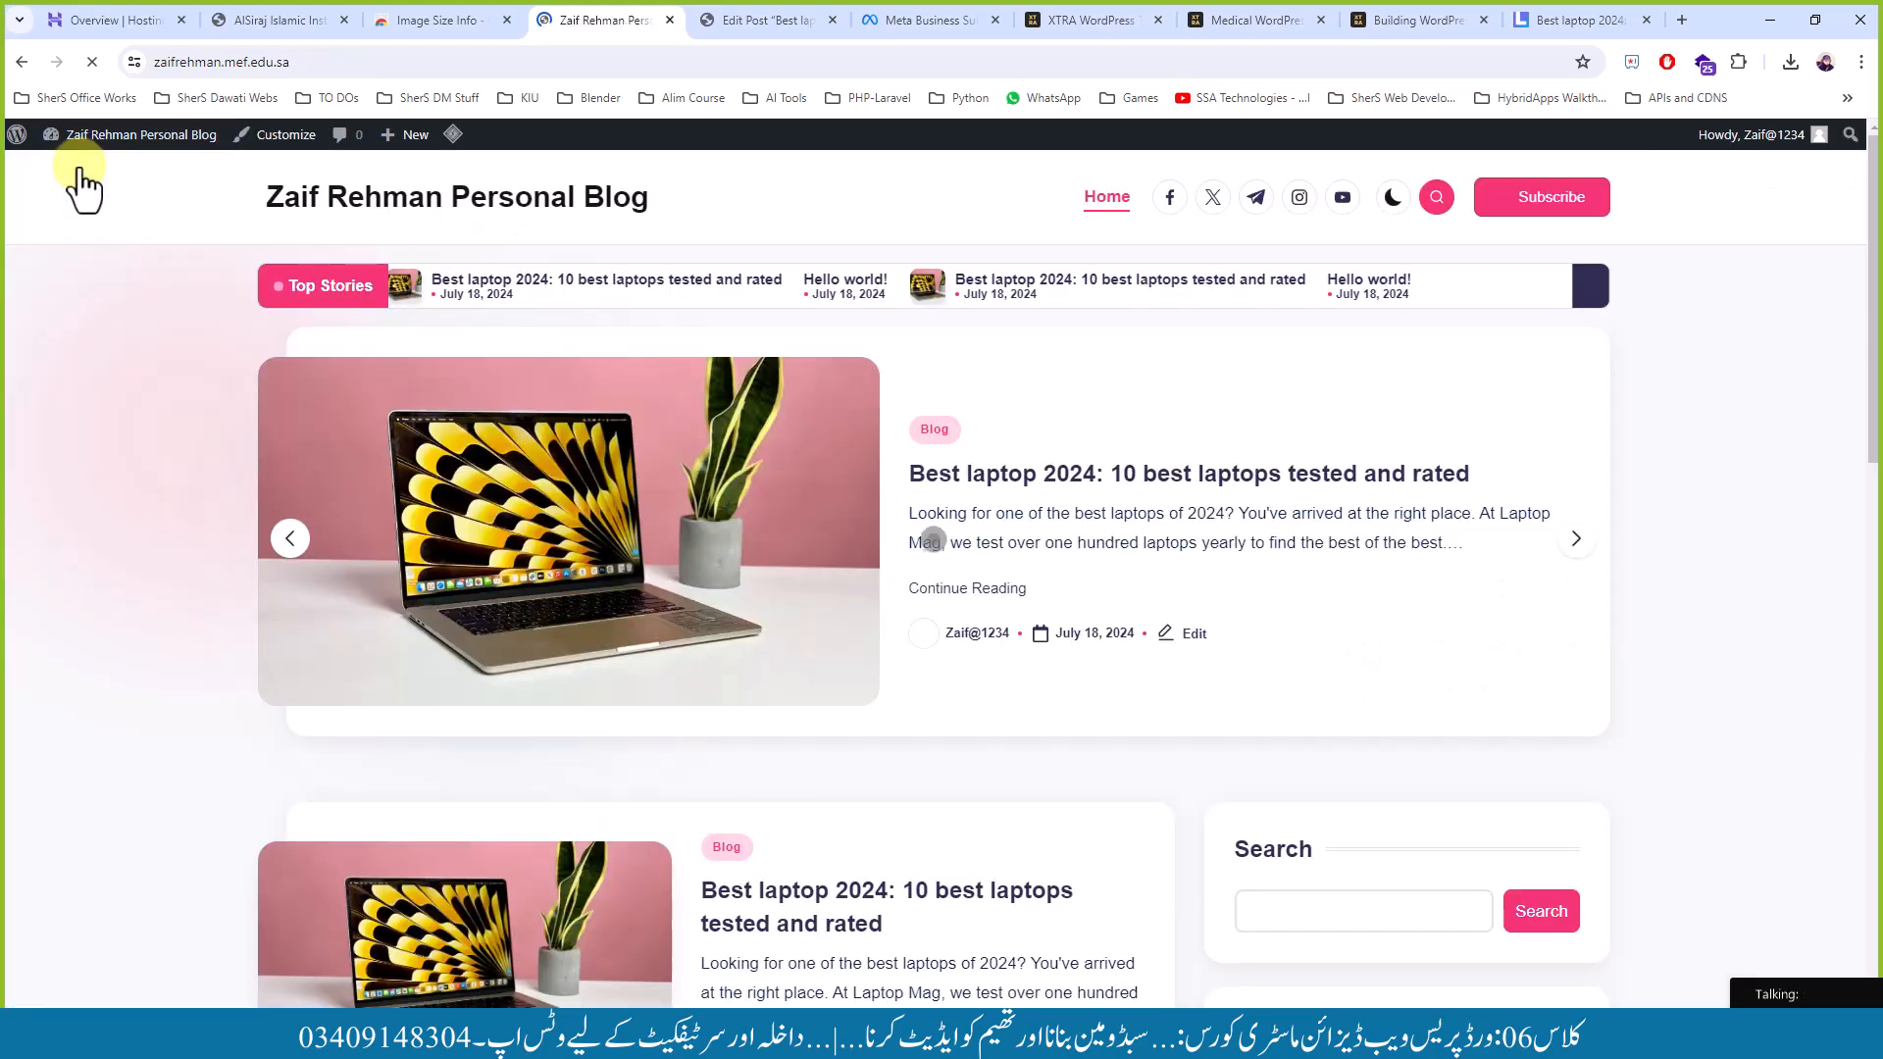
scroll(733, 540, "down", 4)
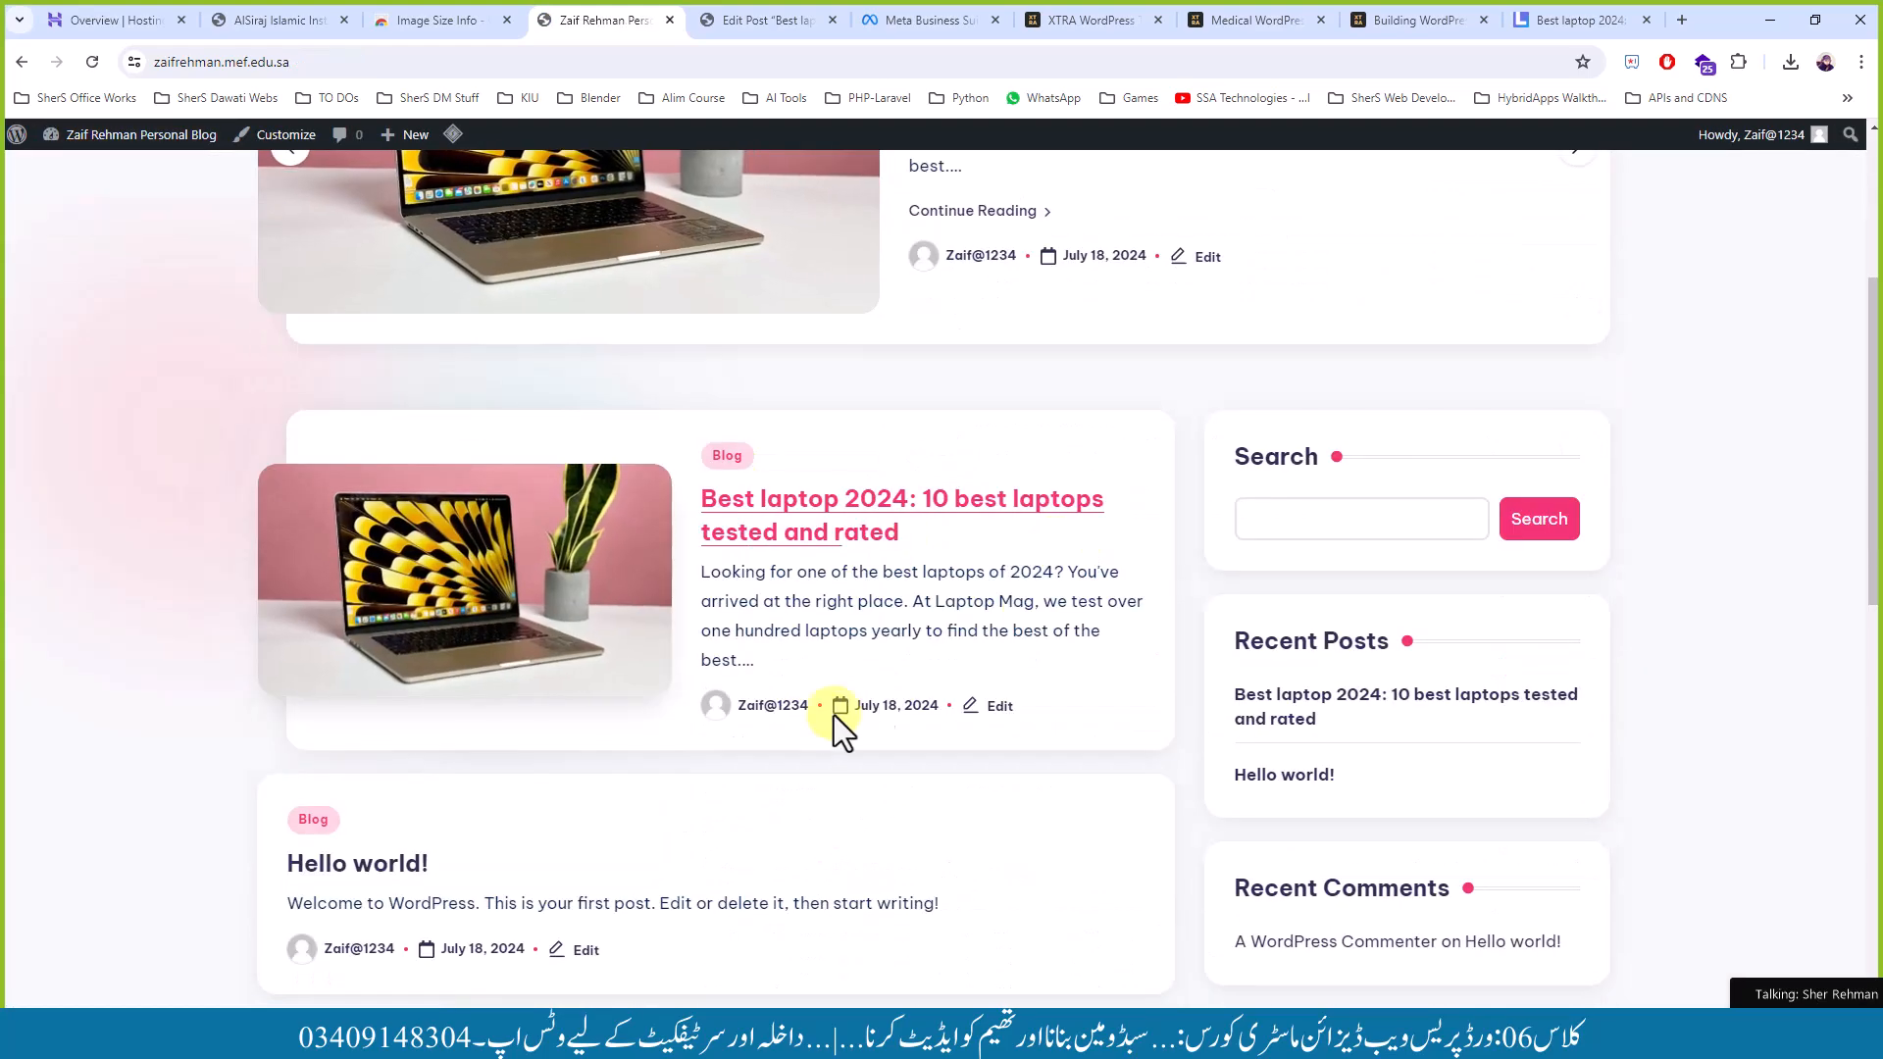
scroll(941, 686, "up", 4)
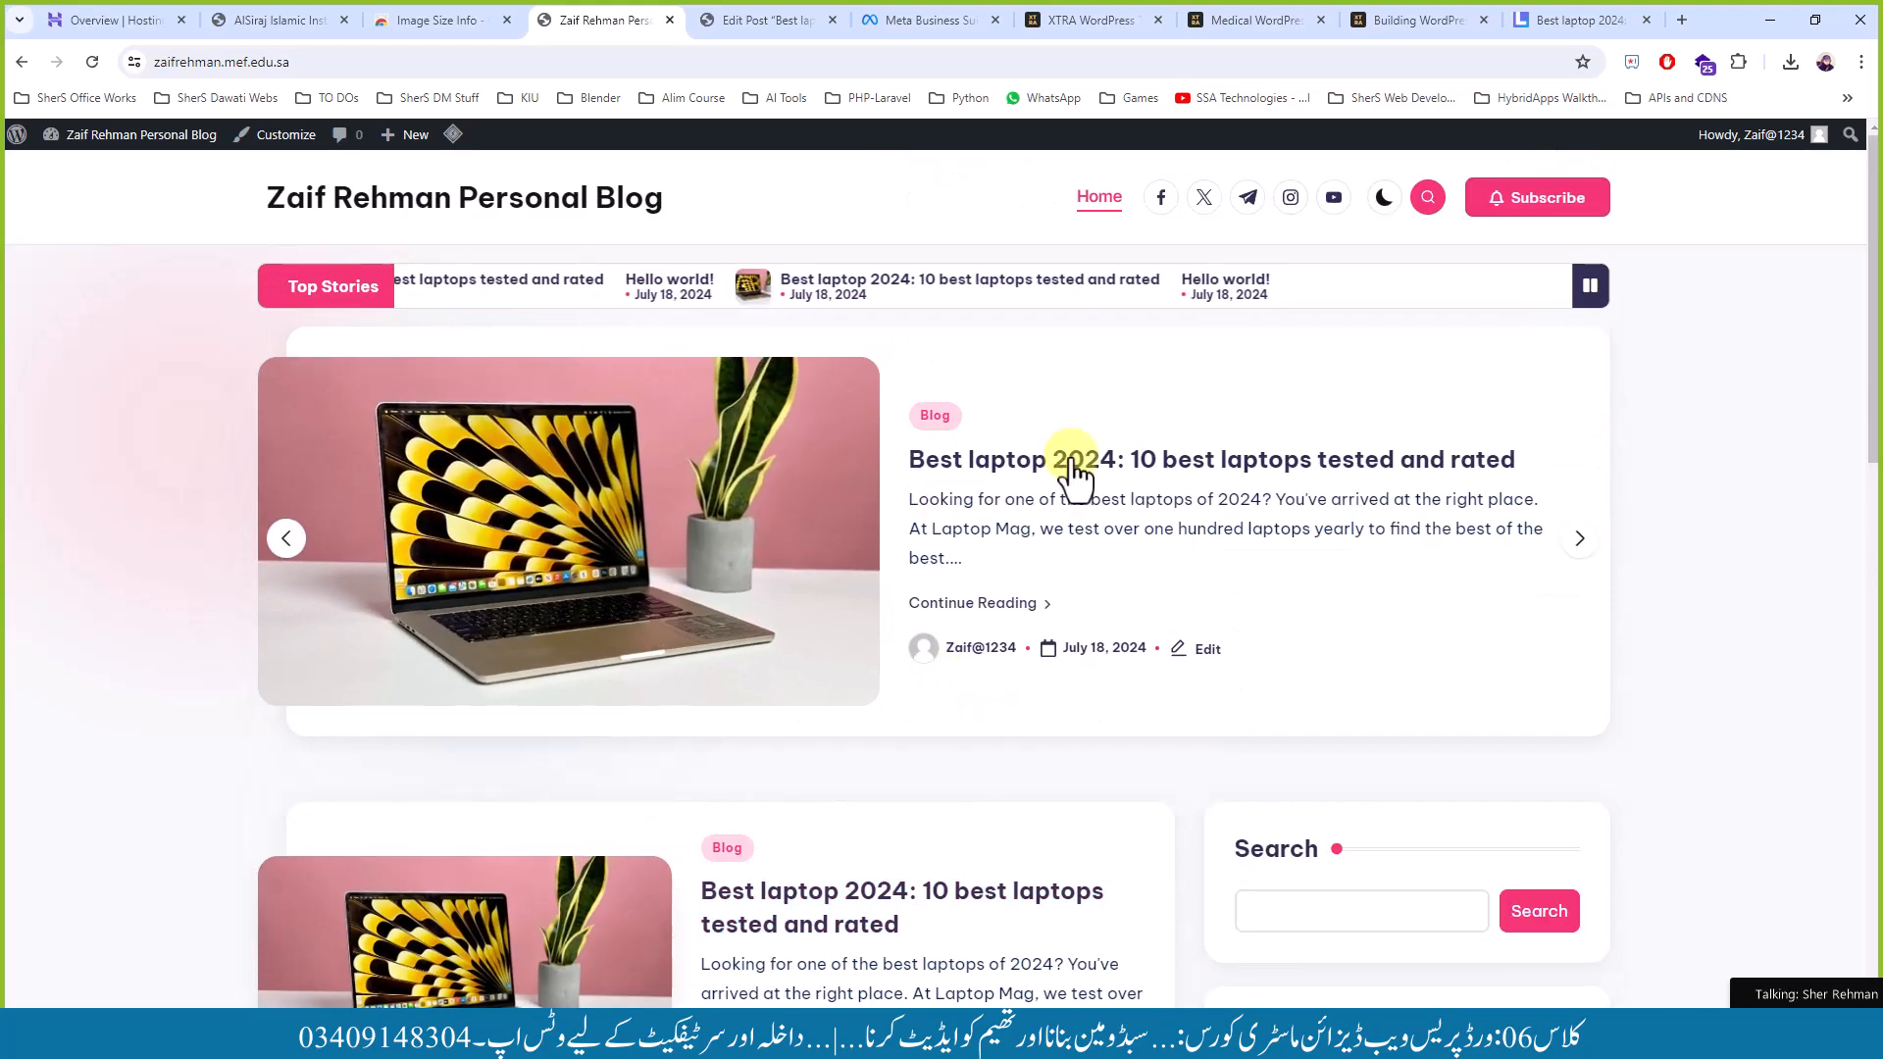
scroll(785, 564, "down", 8)
scroll(786, 563, "up", 4)
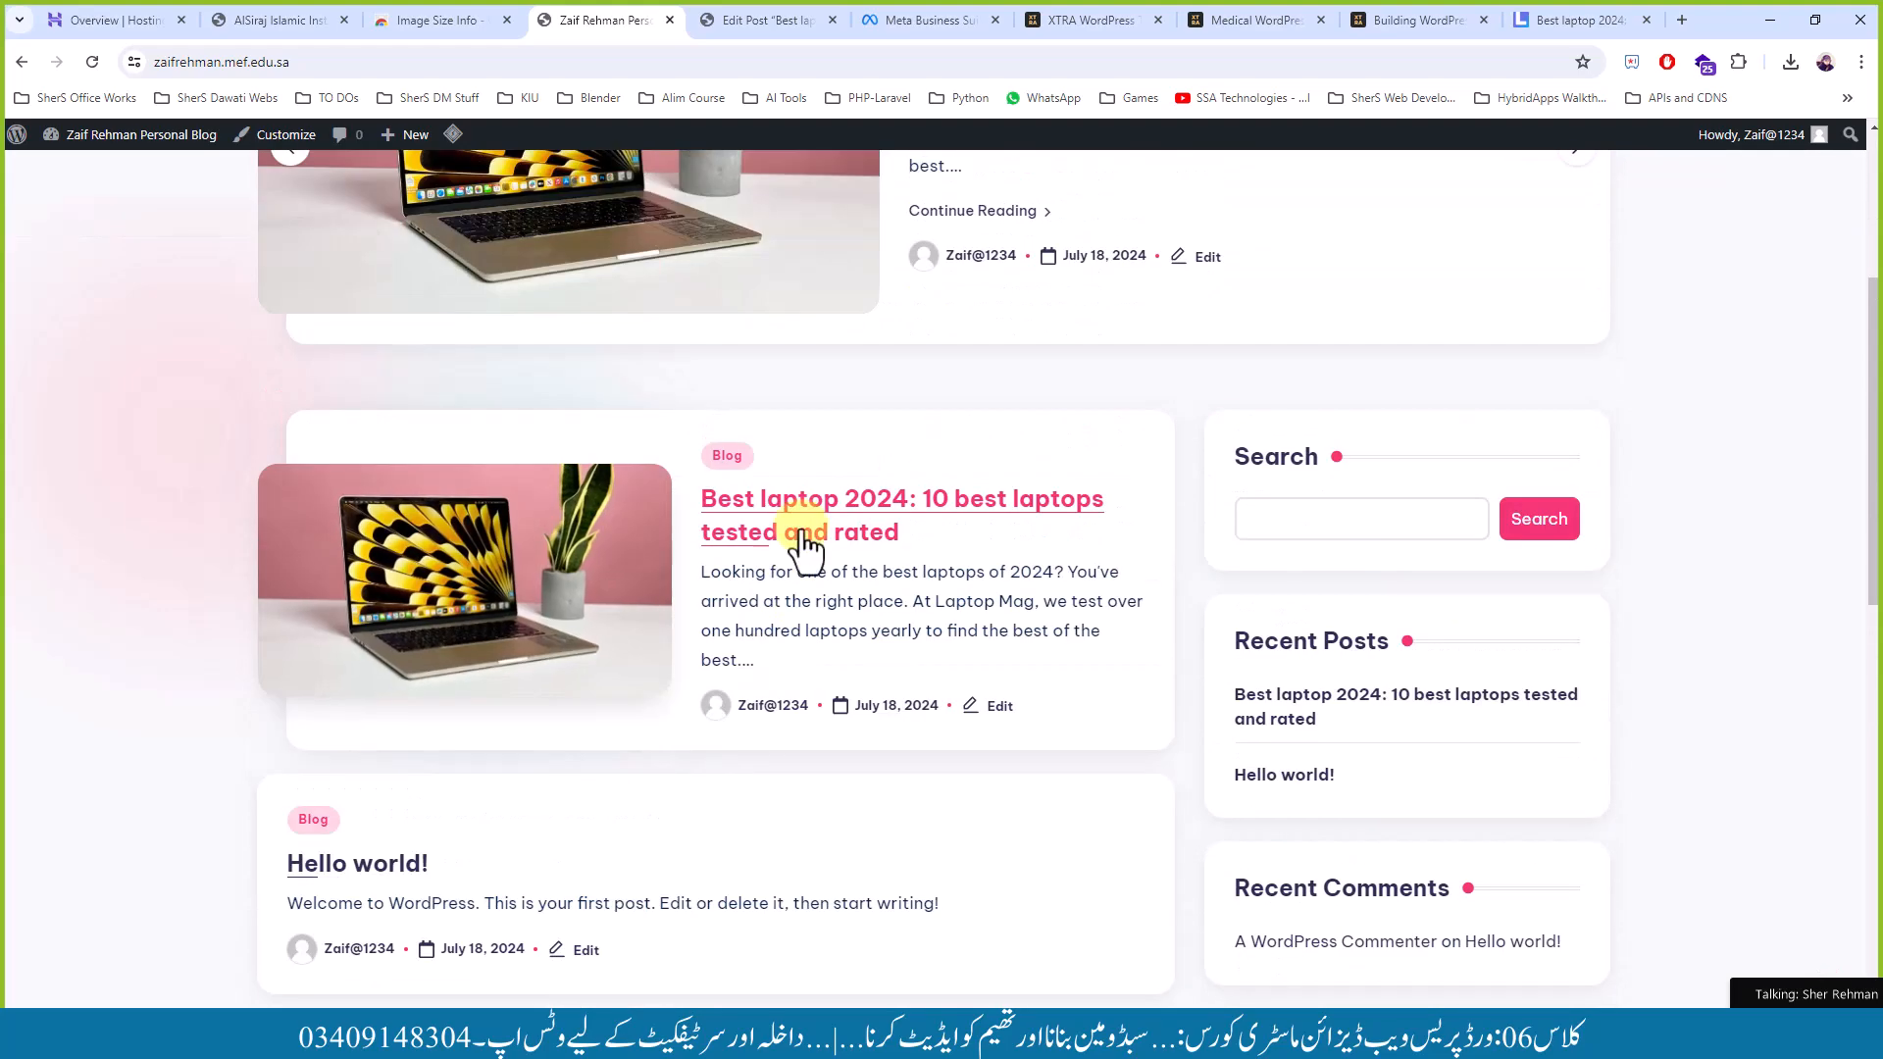
View the live 'Best laptop 2024' post with its featured photo, then return to the admin Dashboard.
left_click(777, 547)
scroll(781, 549, "down", 6)
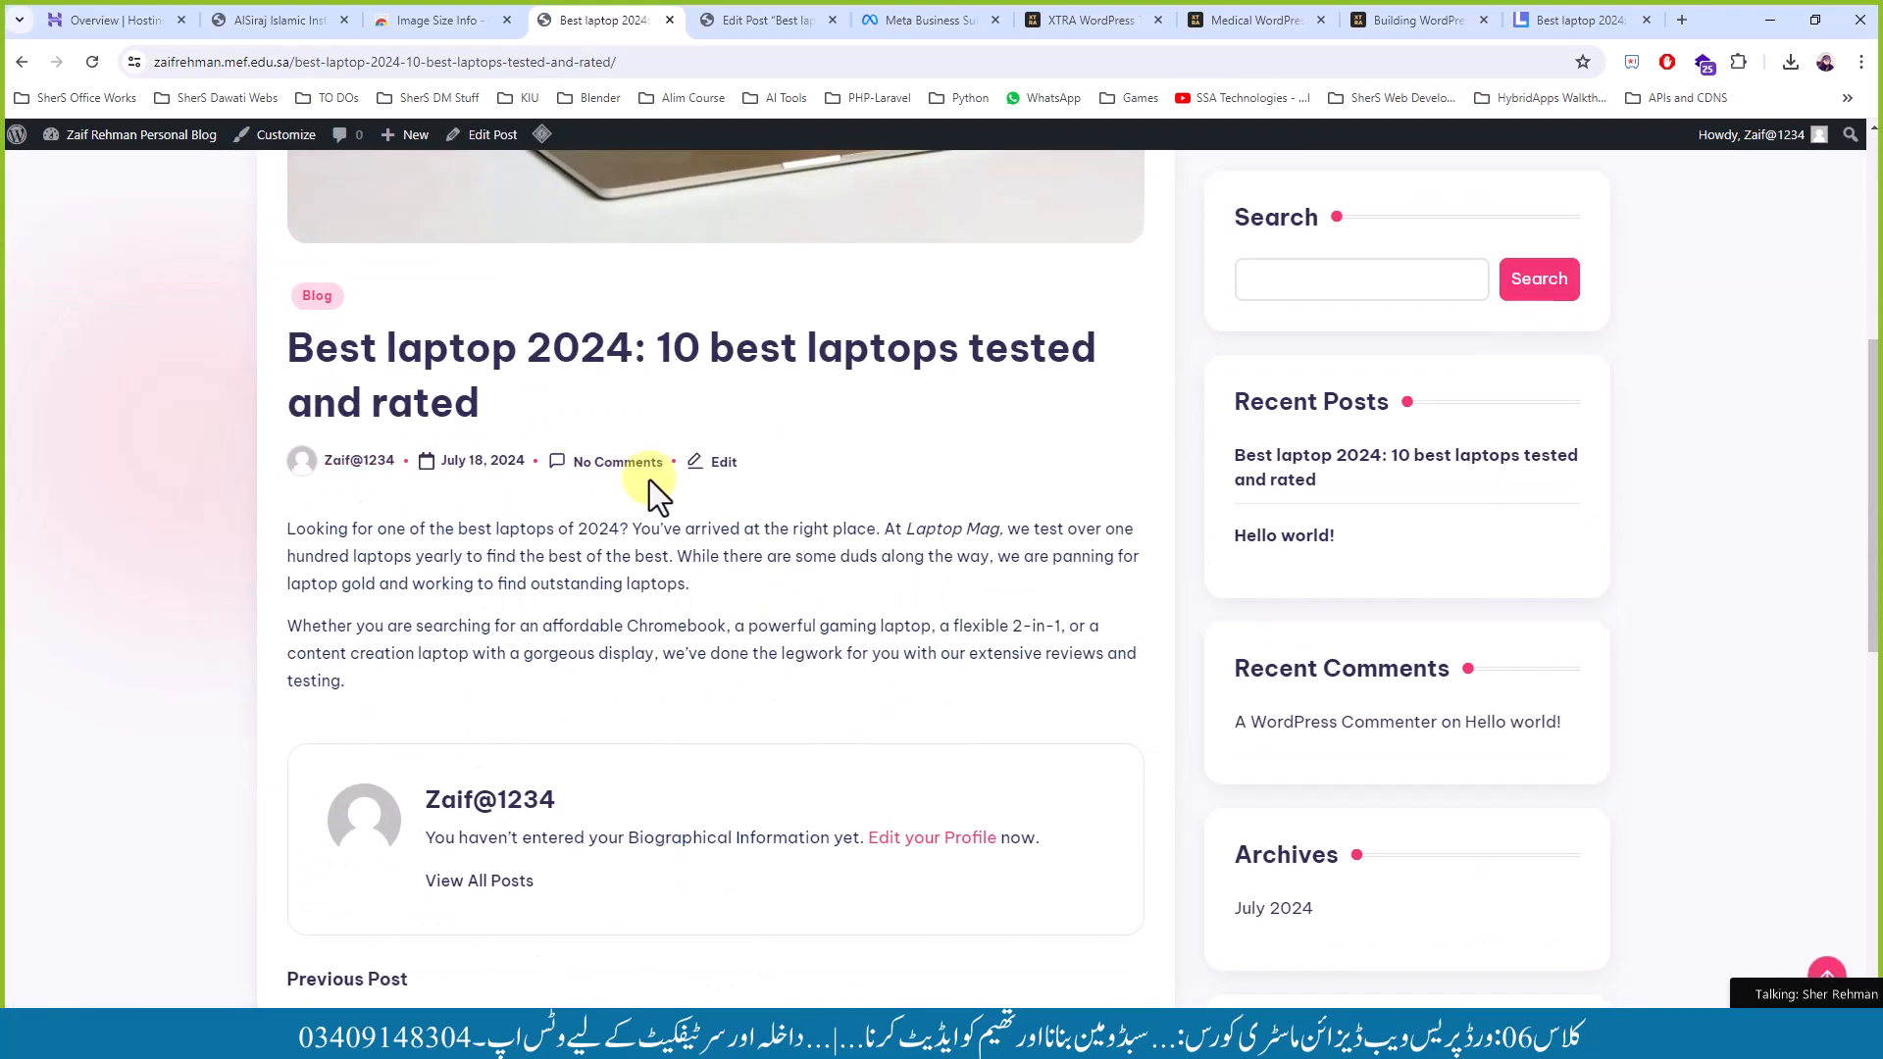
scroll(366, 533, "up", 2)
scroll(439, 746, "down", 4)
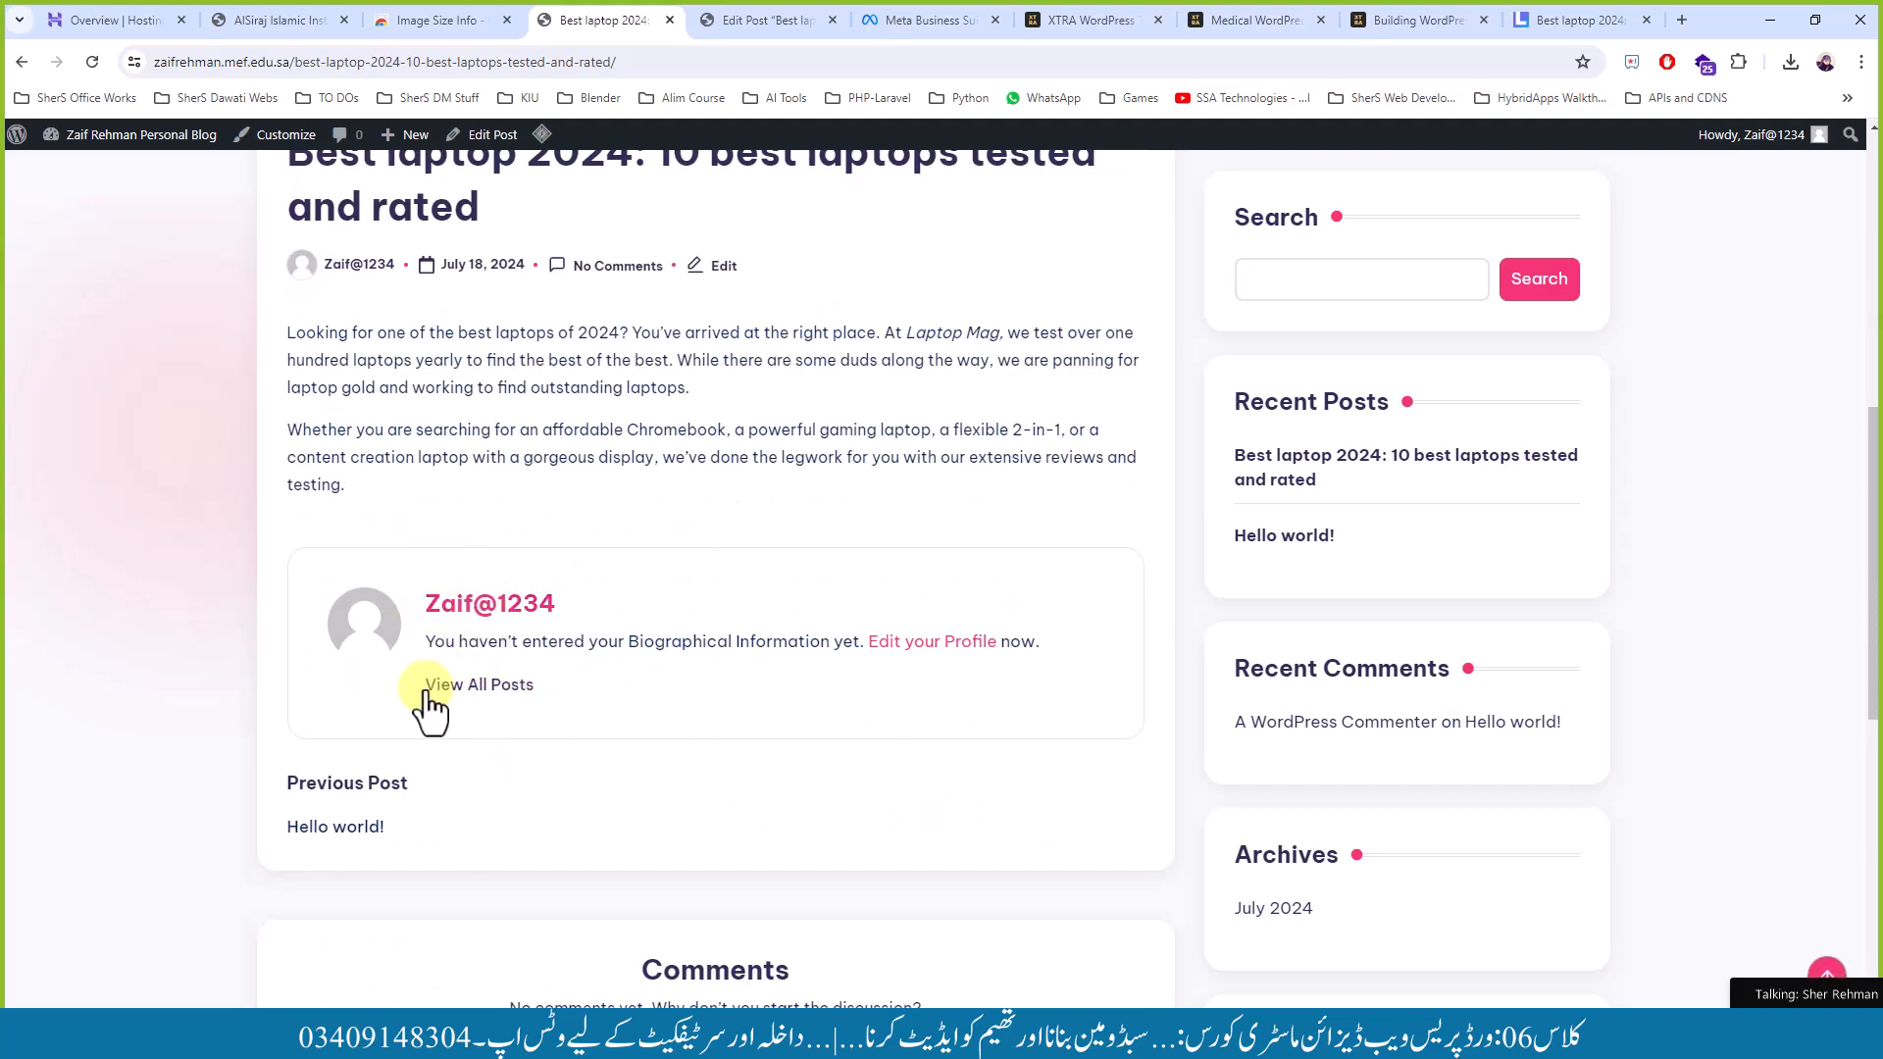
scroll(466, 745, "down", 8)
scroll(792, 585, "up", 15)
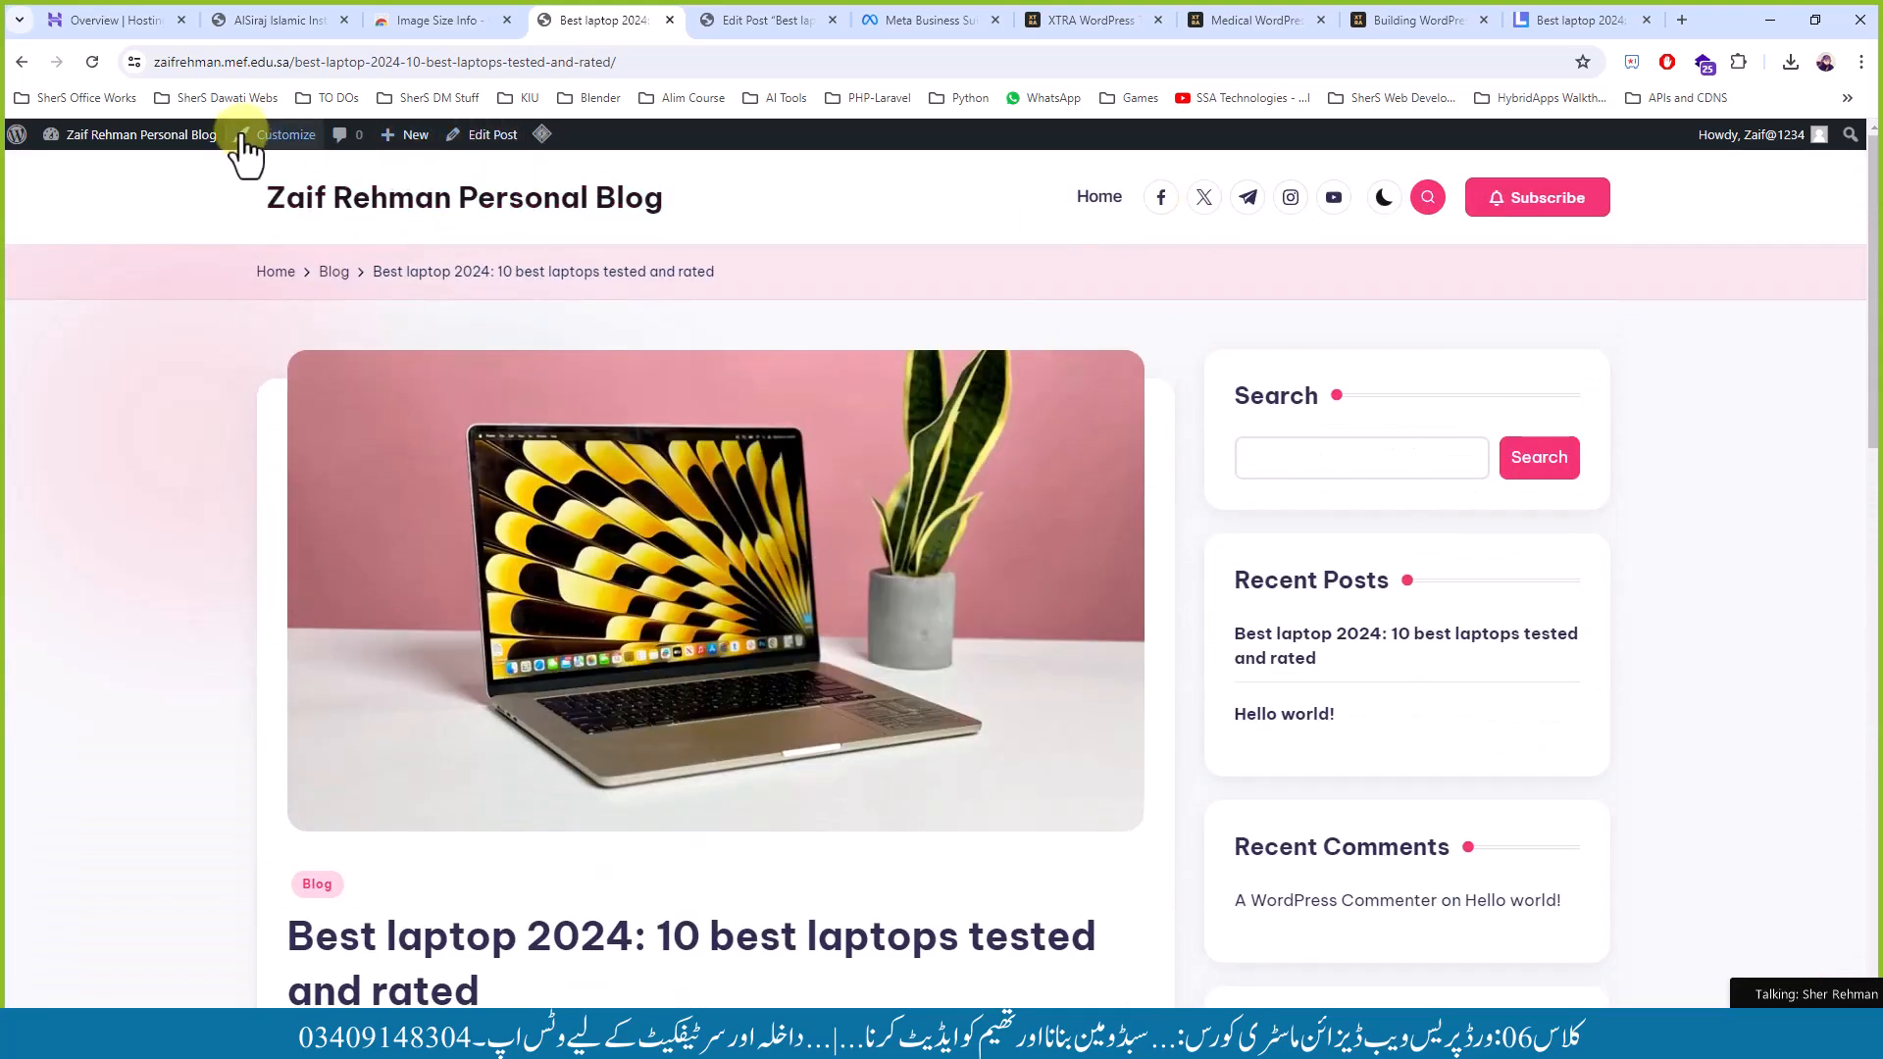
left_click(129, 137)
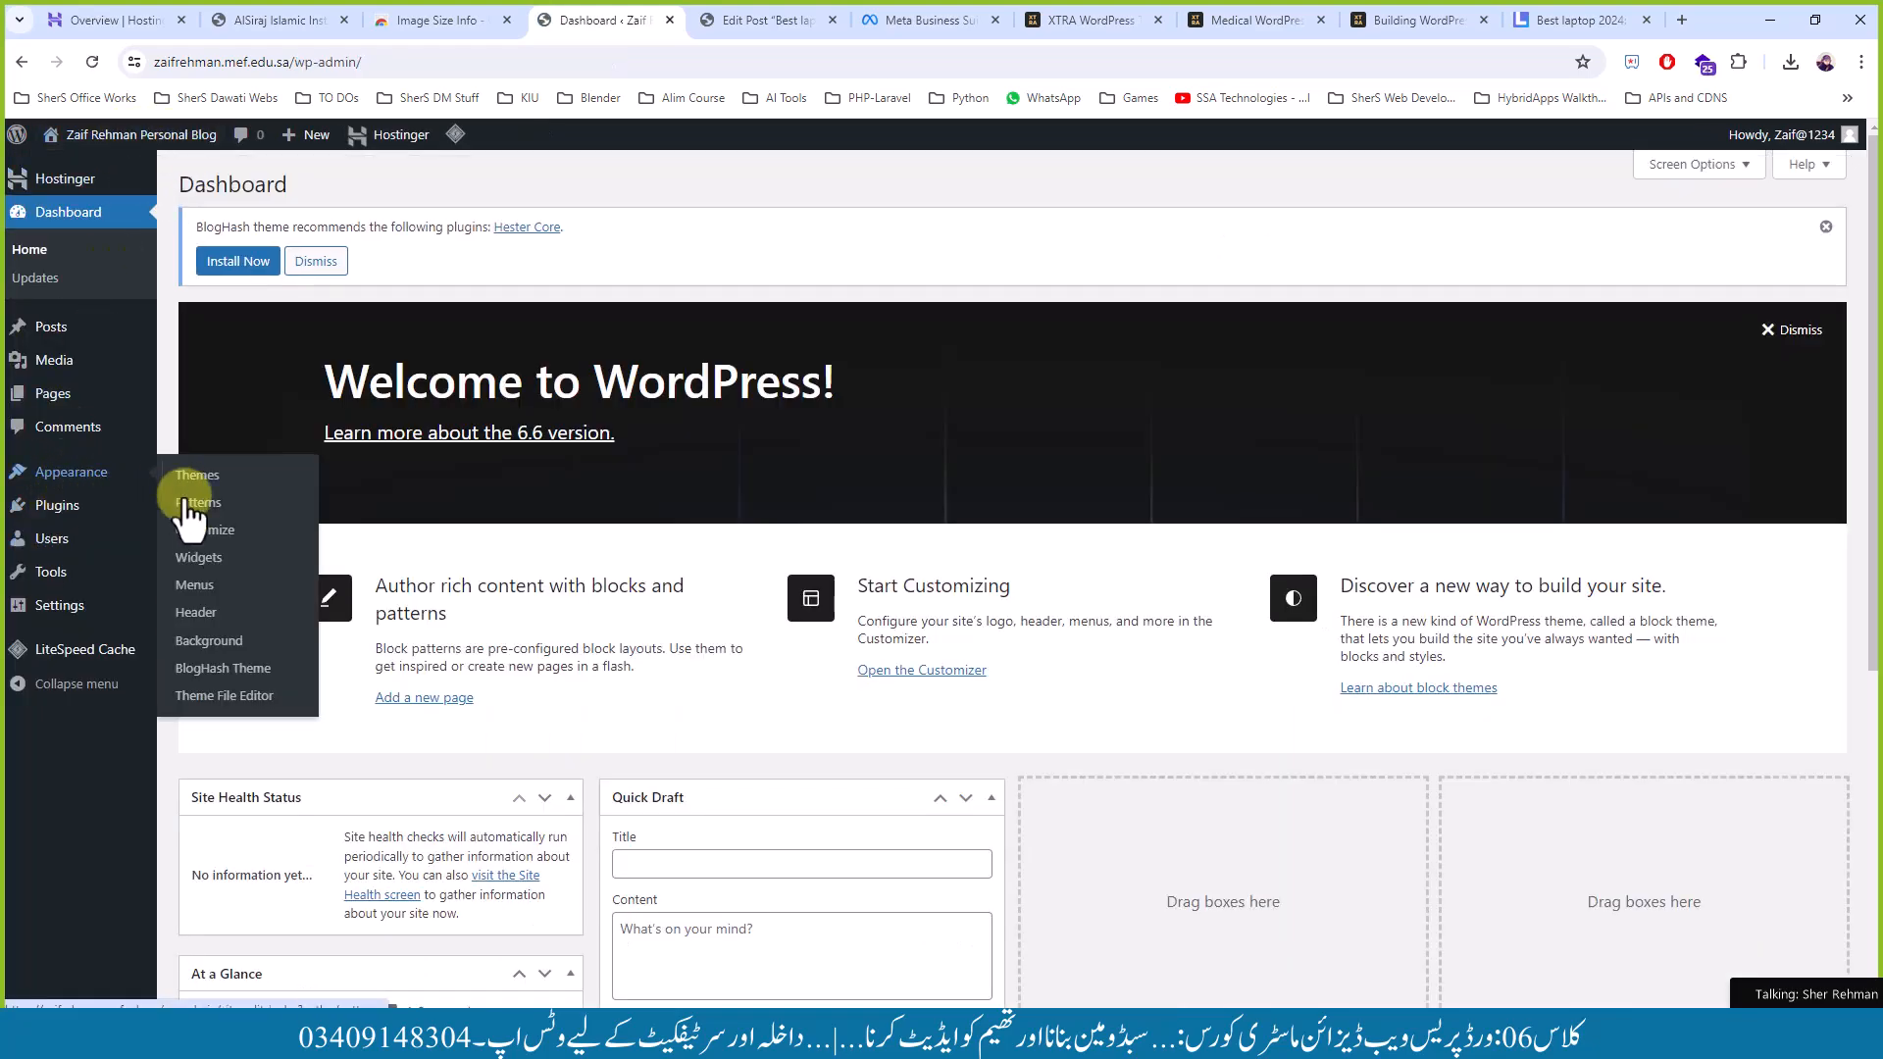
Open the BlogHash Theme page under Appearance in the WordPress admin.
left_click(225, 669)
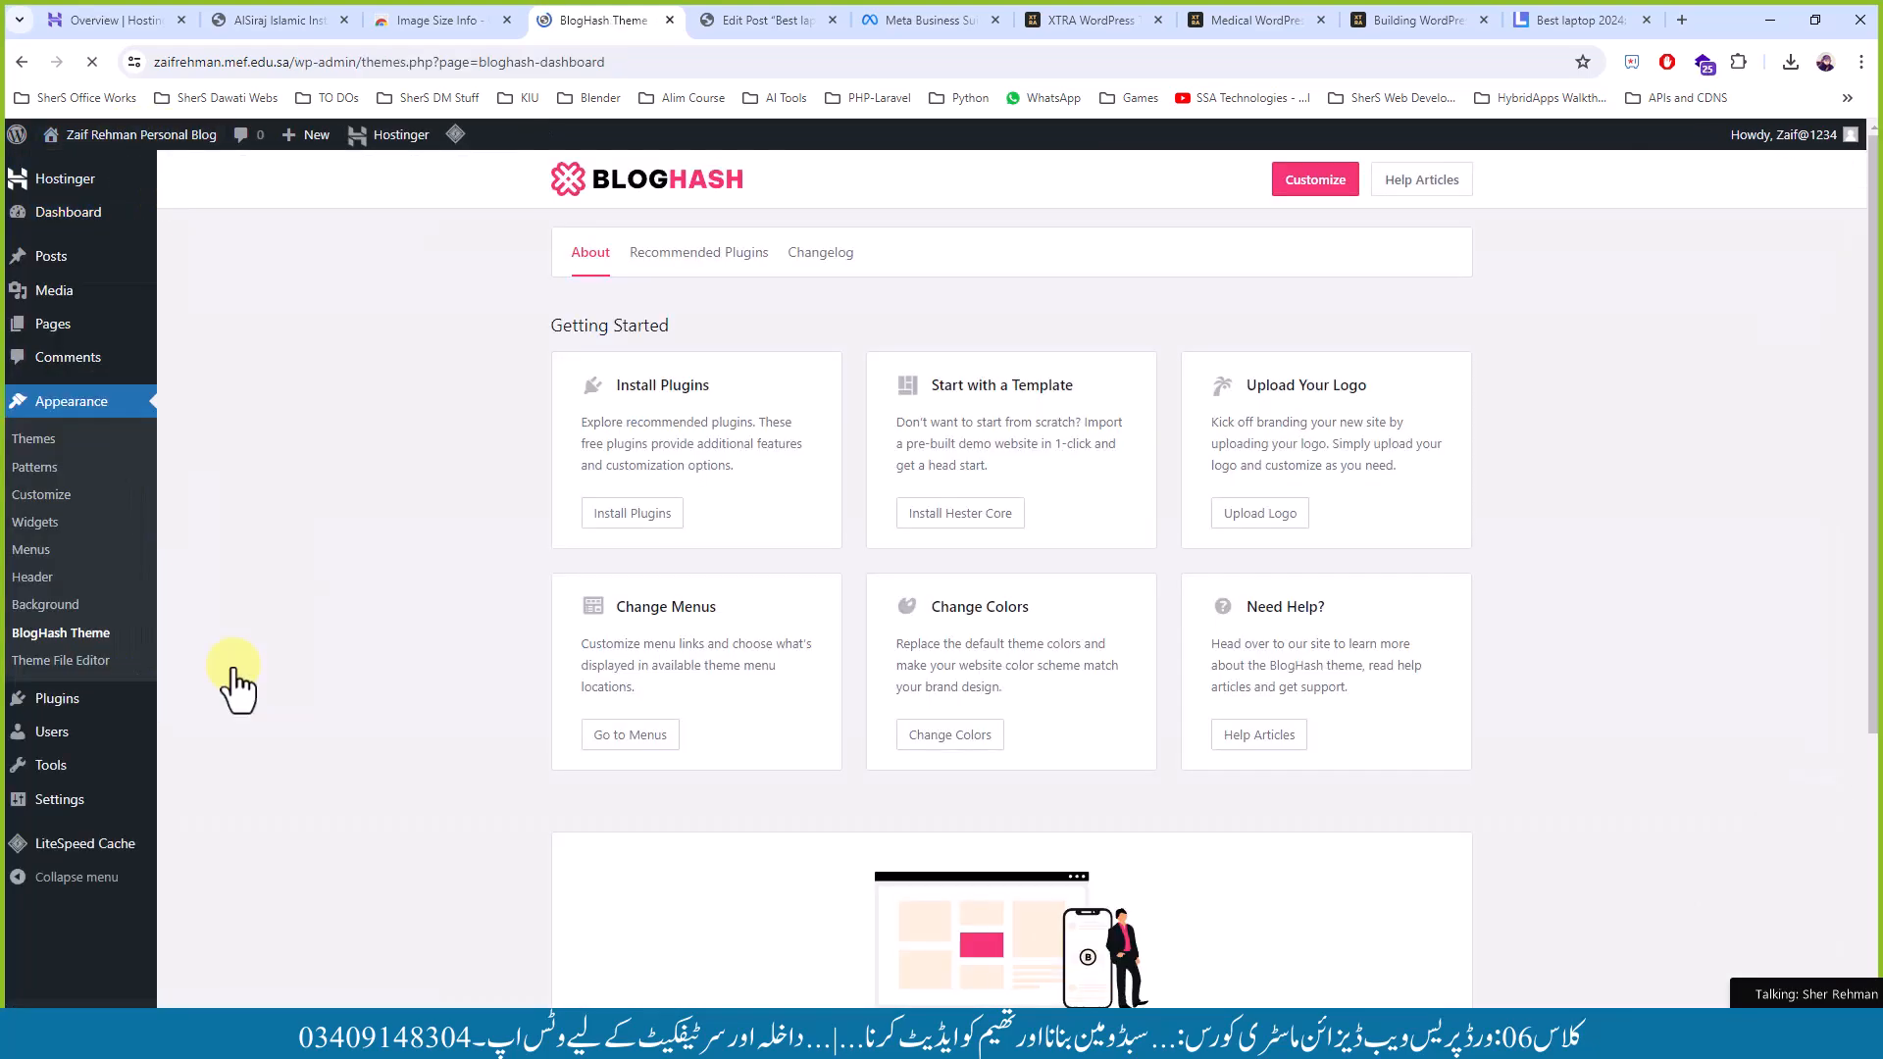
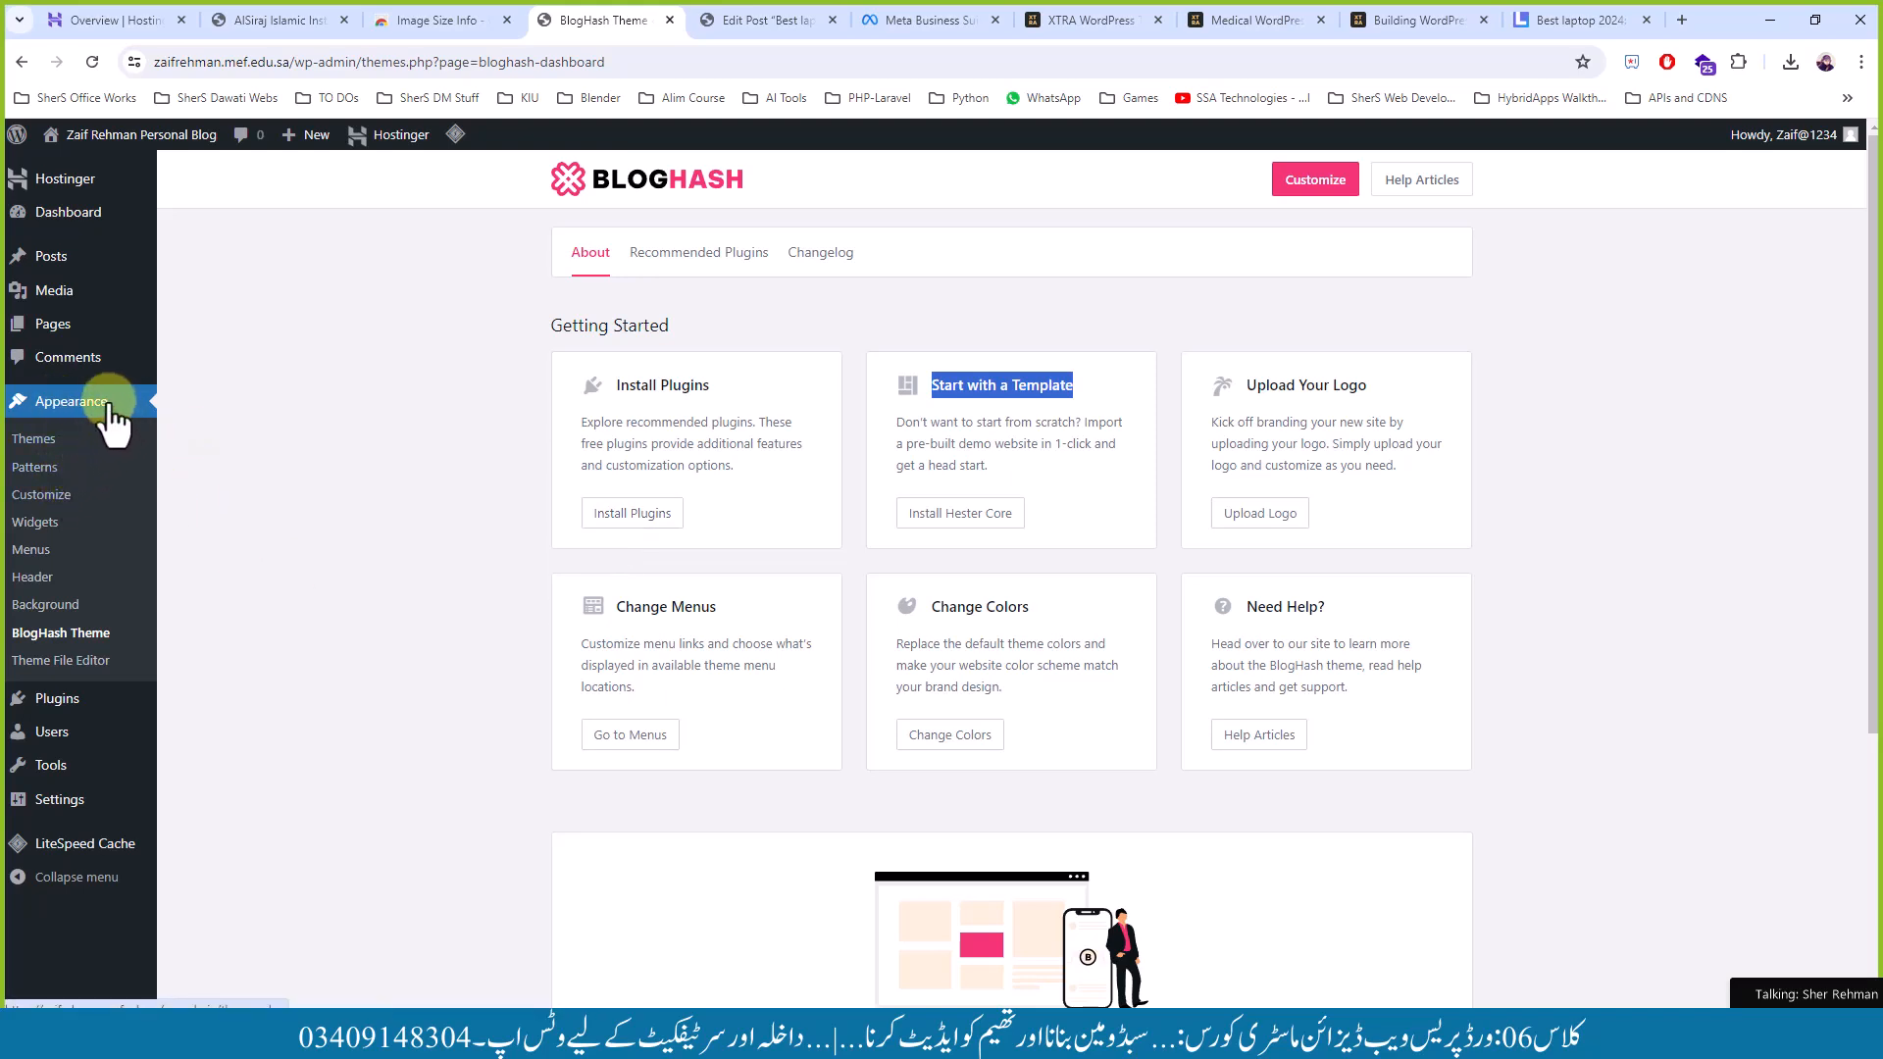
Switch between the blog theme tab and AlSiraj tabs, ending on AlSiraj's Hostinger onboarding page.
mouse_move(43, 319)
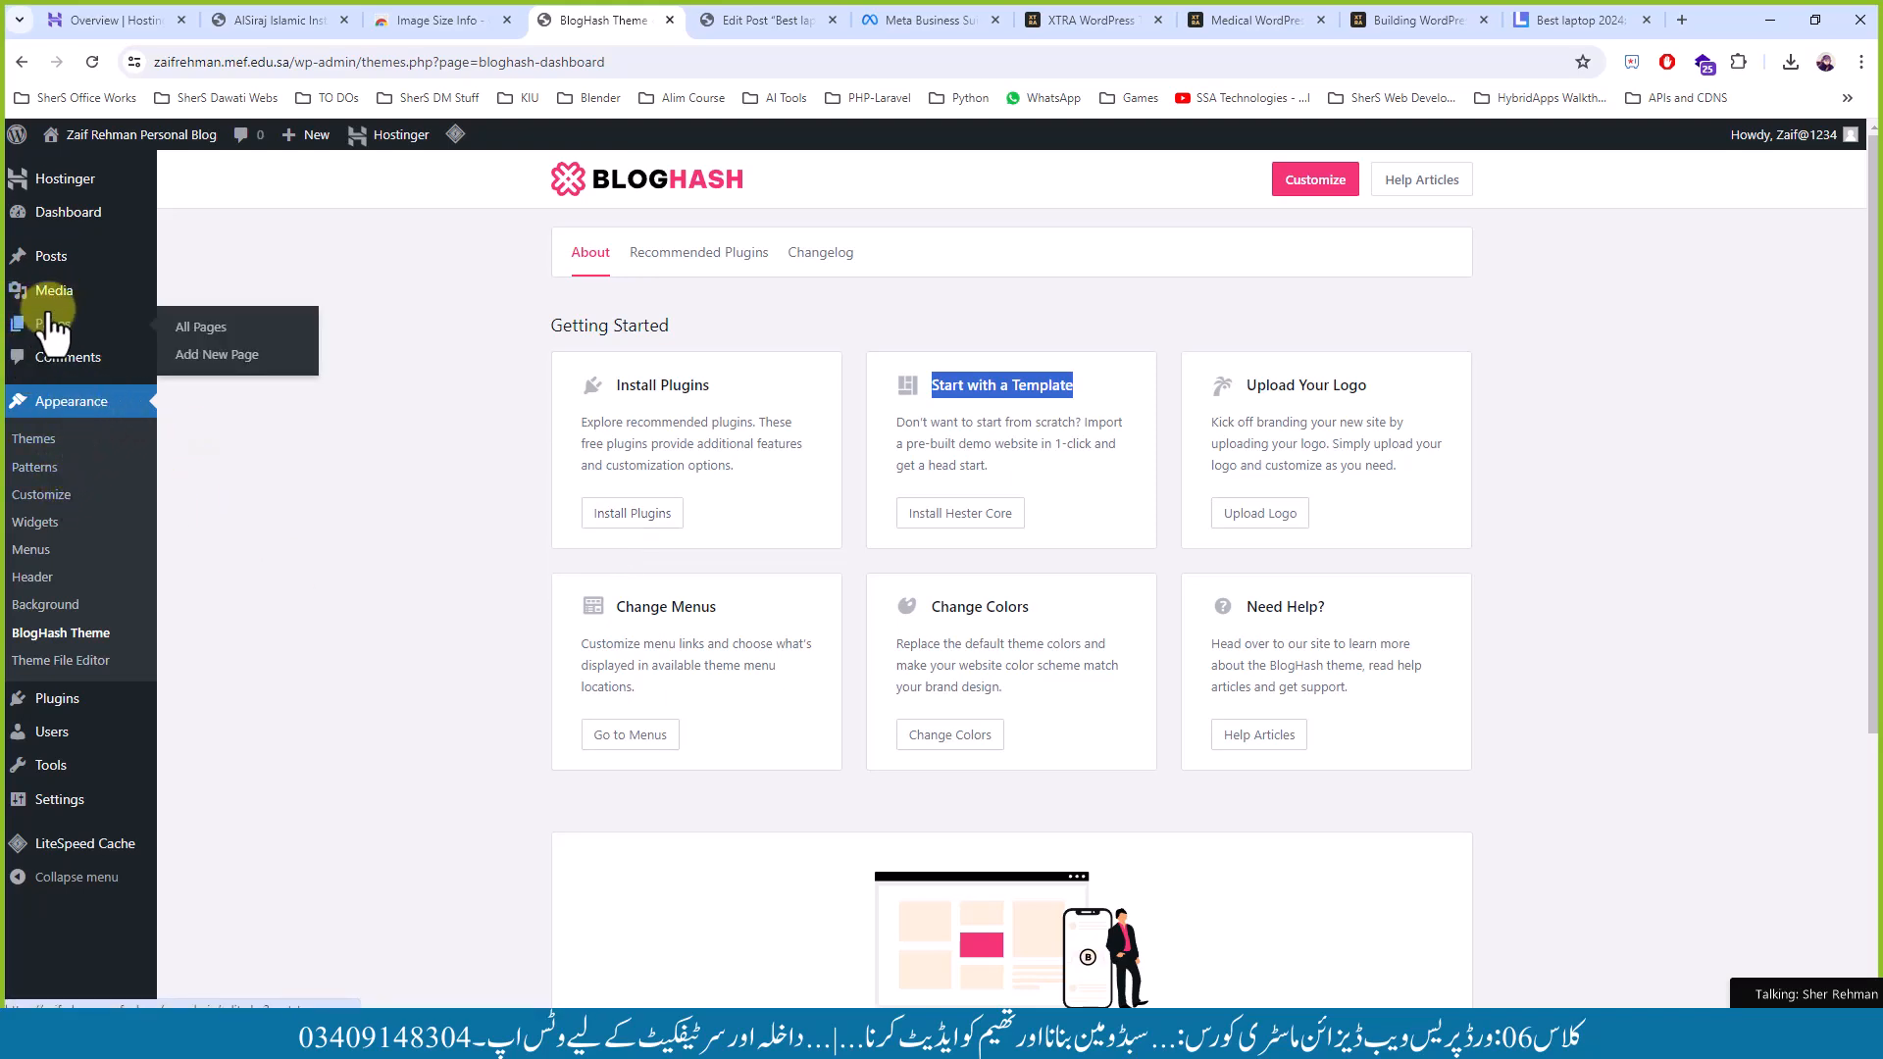
left_click(290, 22)
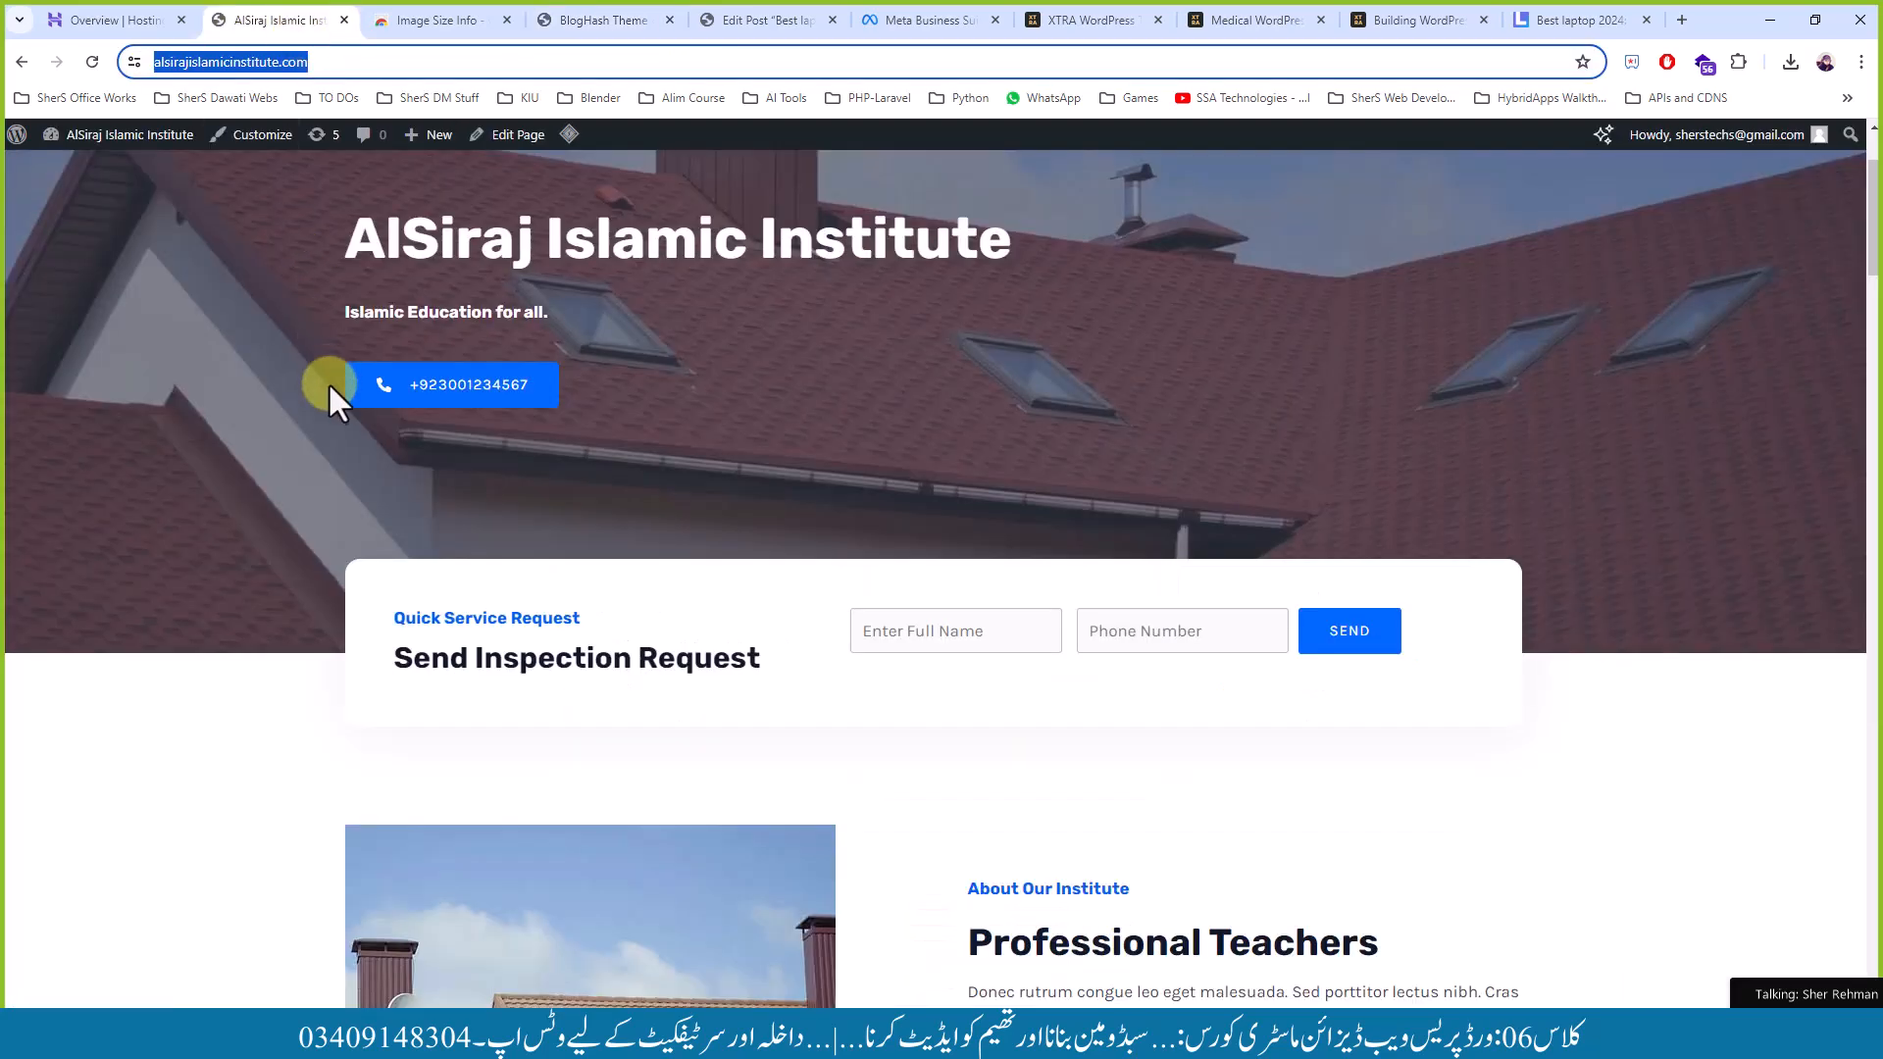
left_click(78, 169)
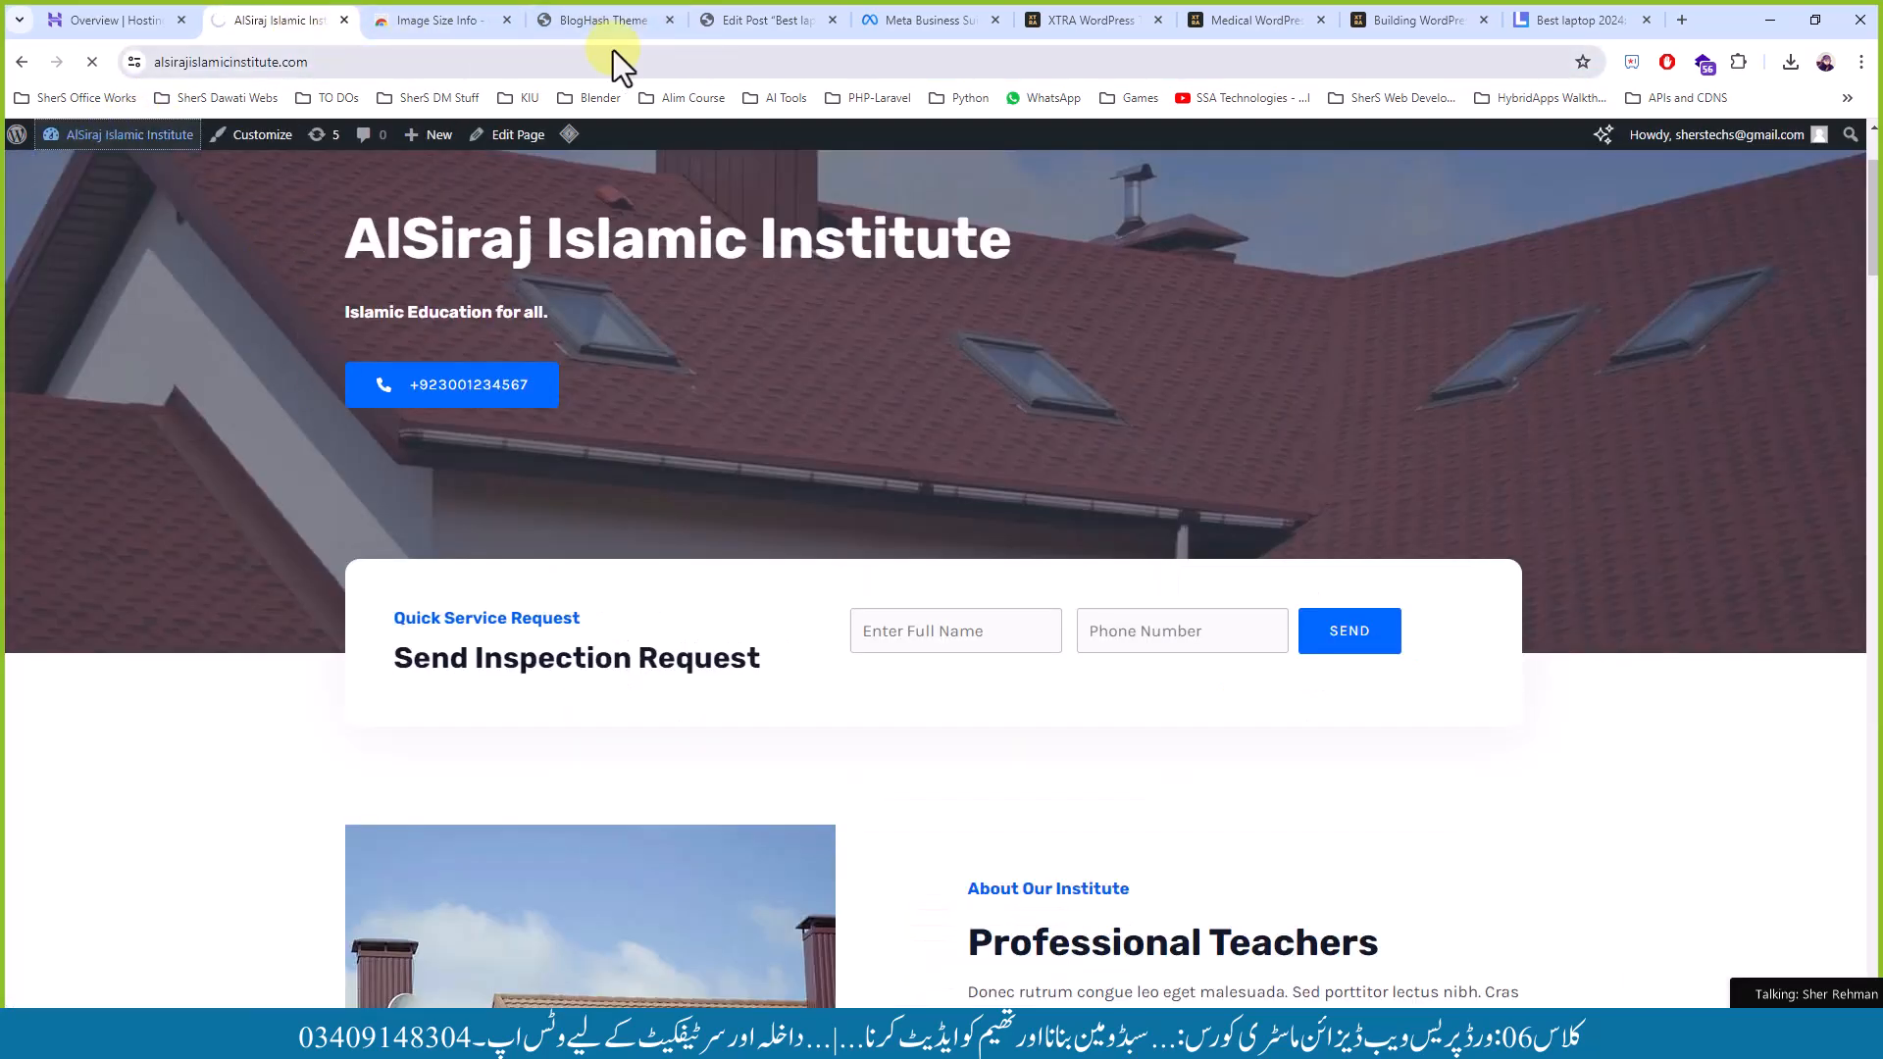
left_click(597, 20)
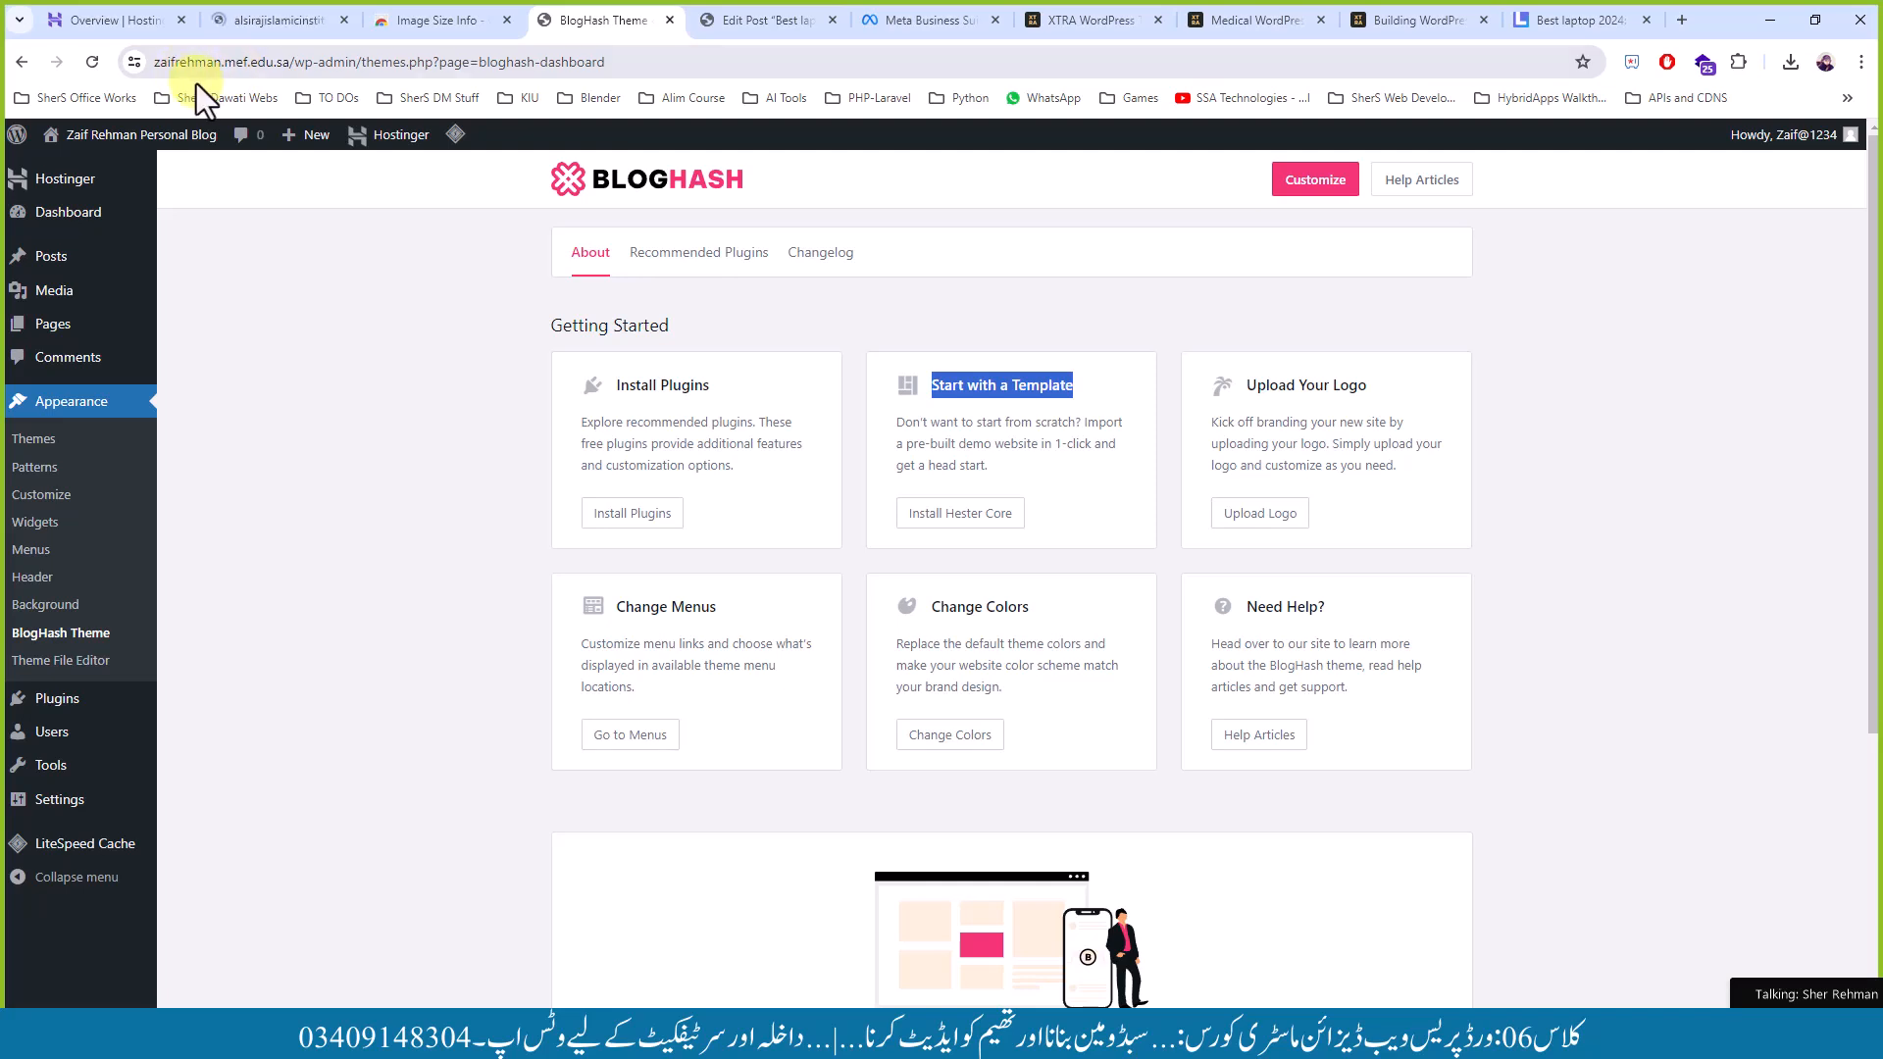
left_click(266, 22)
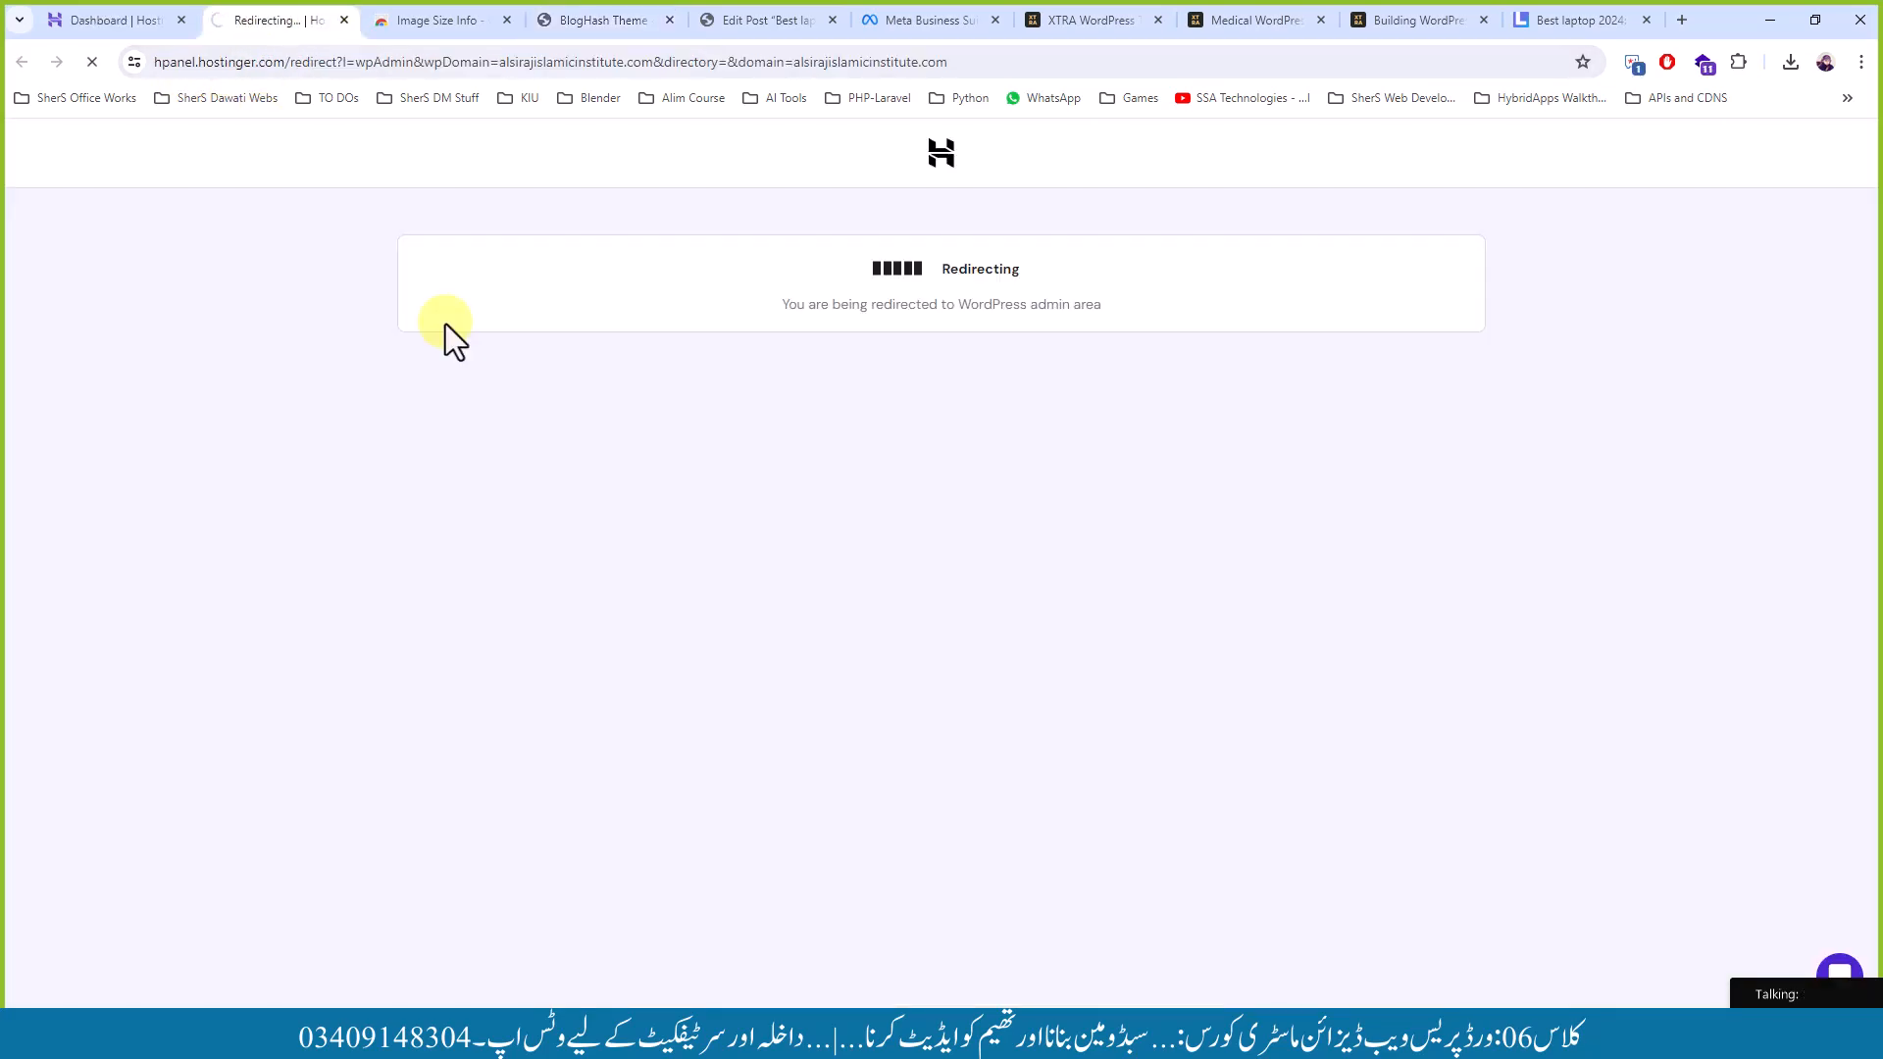
left_click(594, 31)
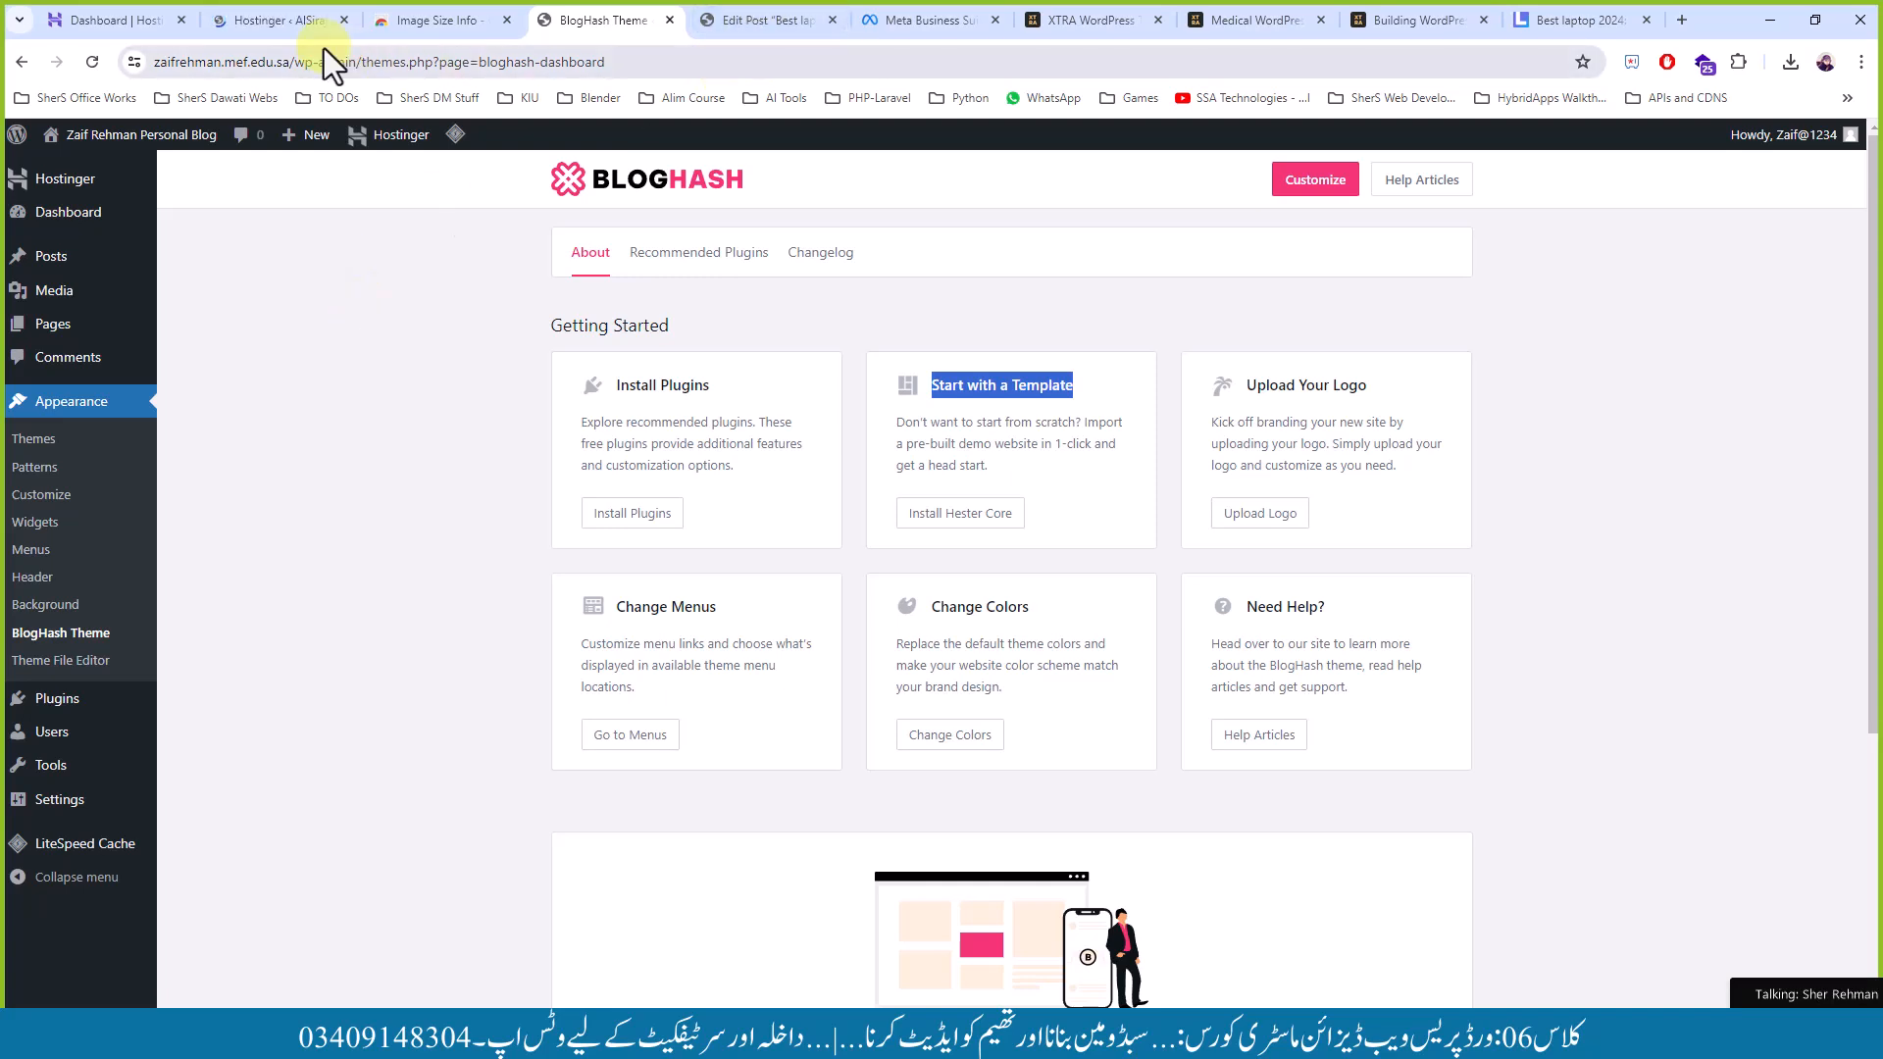
left_click(267, 26)
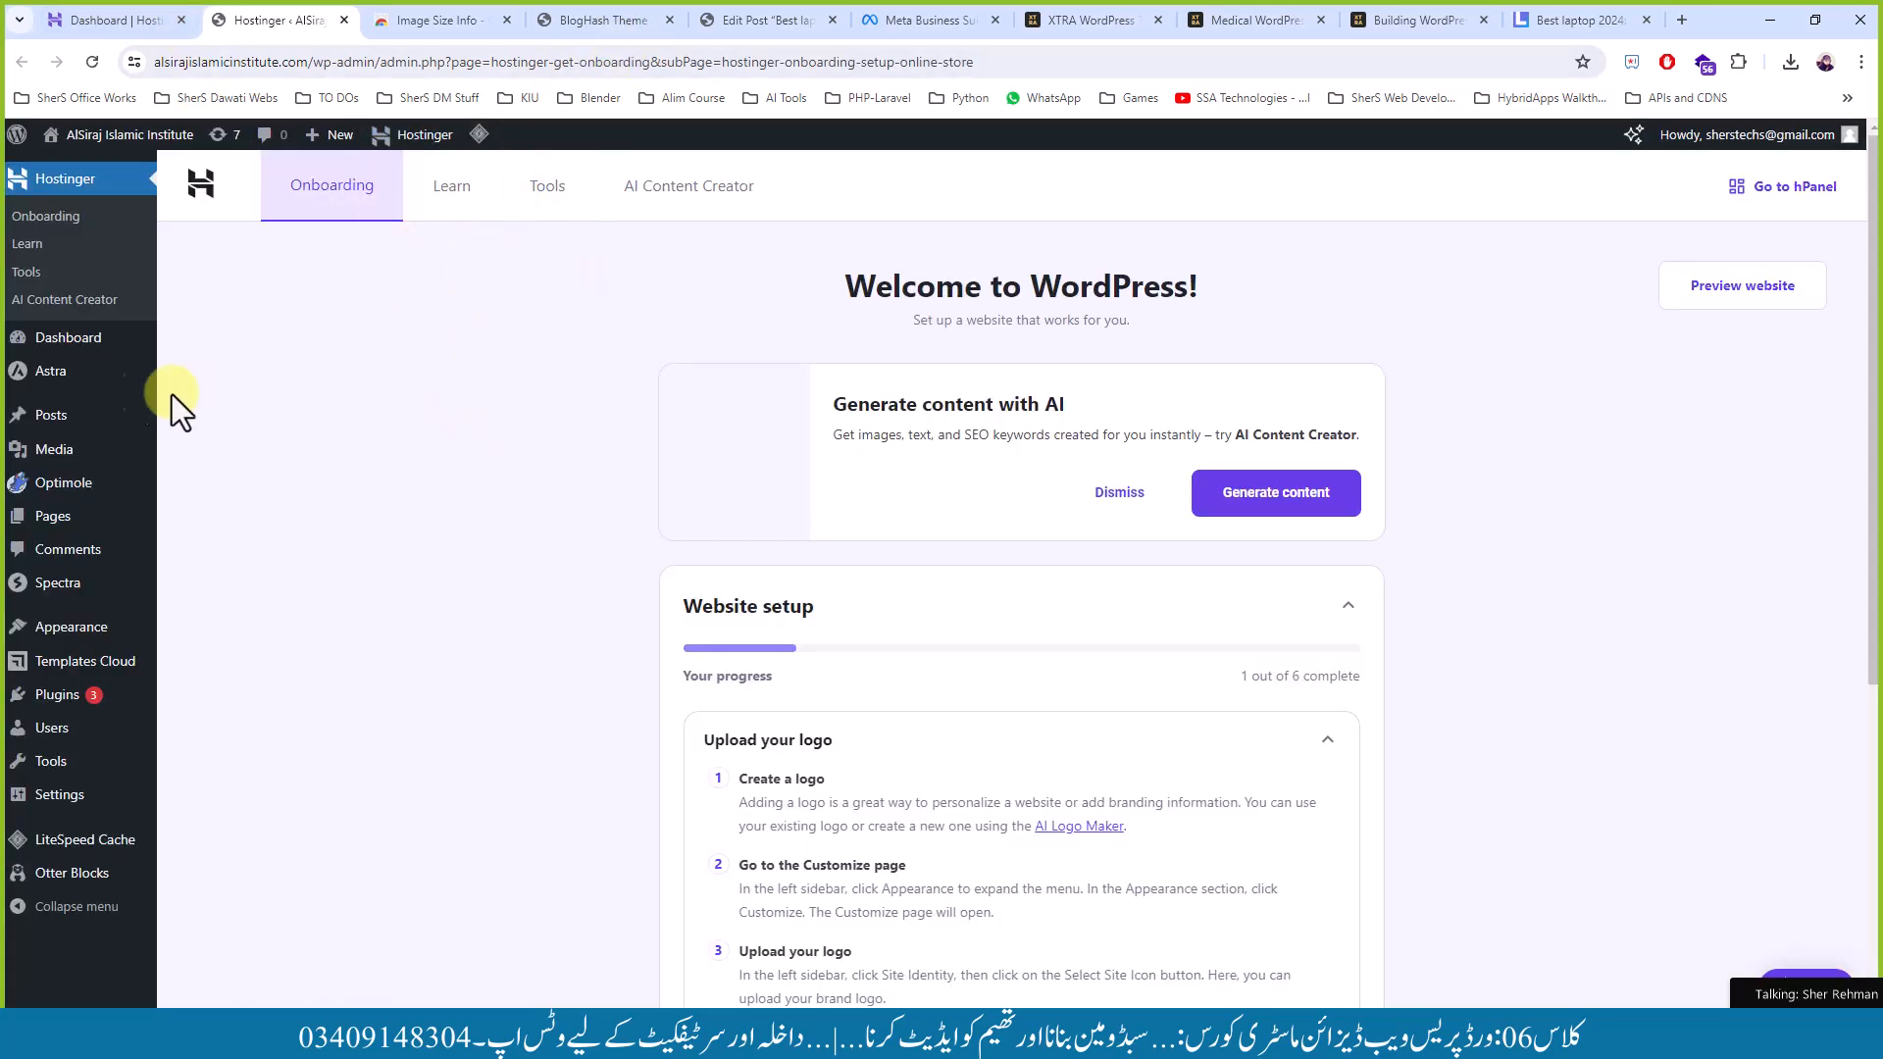
Scroll down the AlSiraj onboarding page to the Upload your logo setup steps.
mouse_move(49, 378)
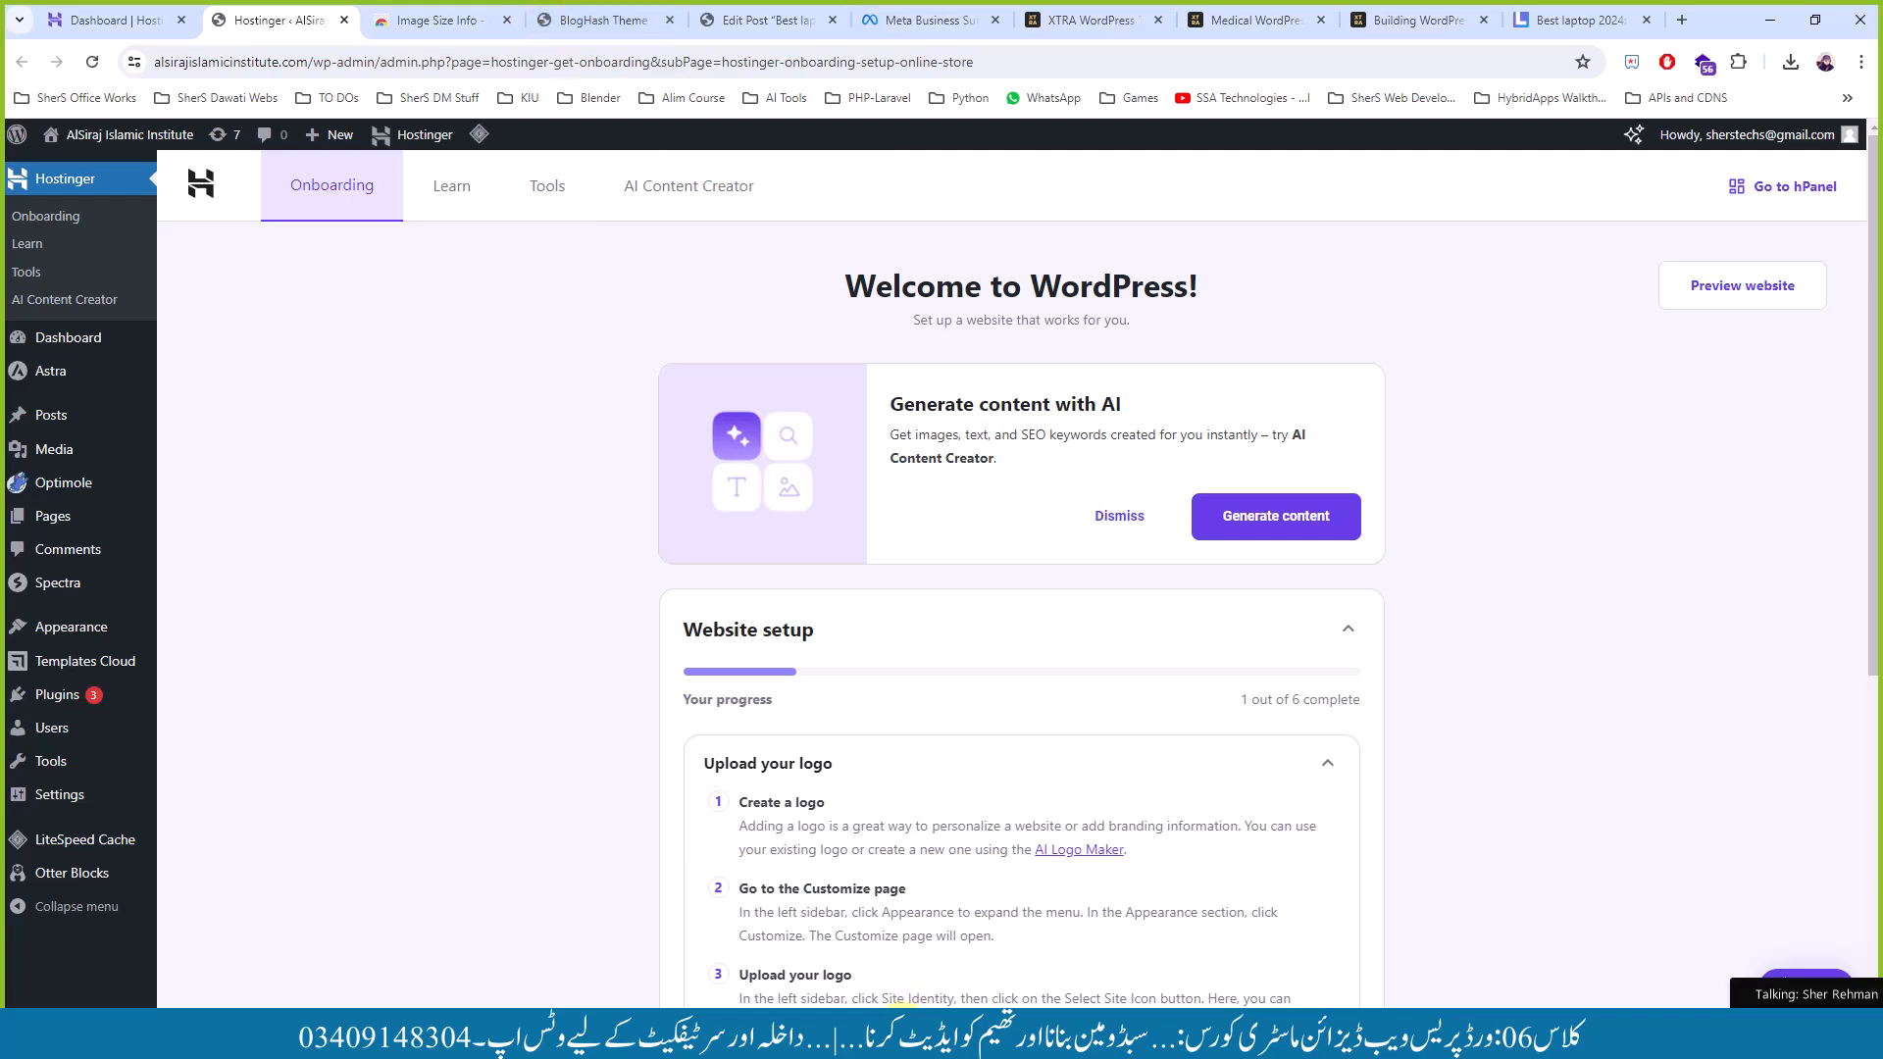
scroll(738, 927, "down", 5)
Search Google in a new tab for 'astra theme footer edit'.
left_click(1683, 19)
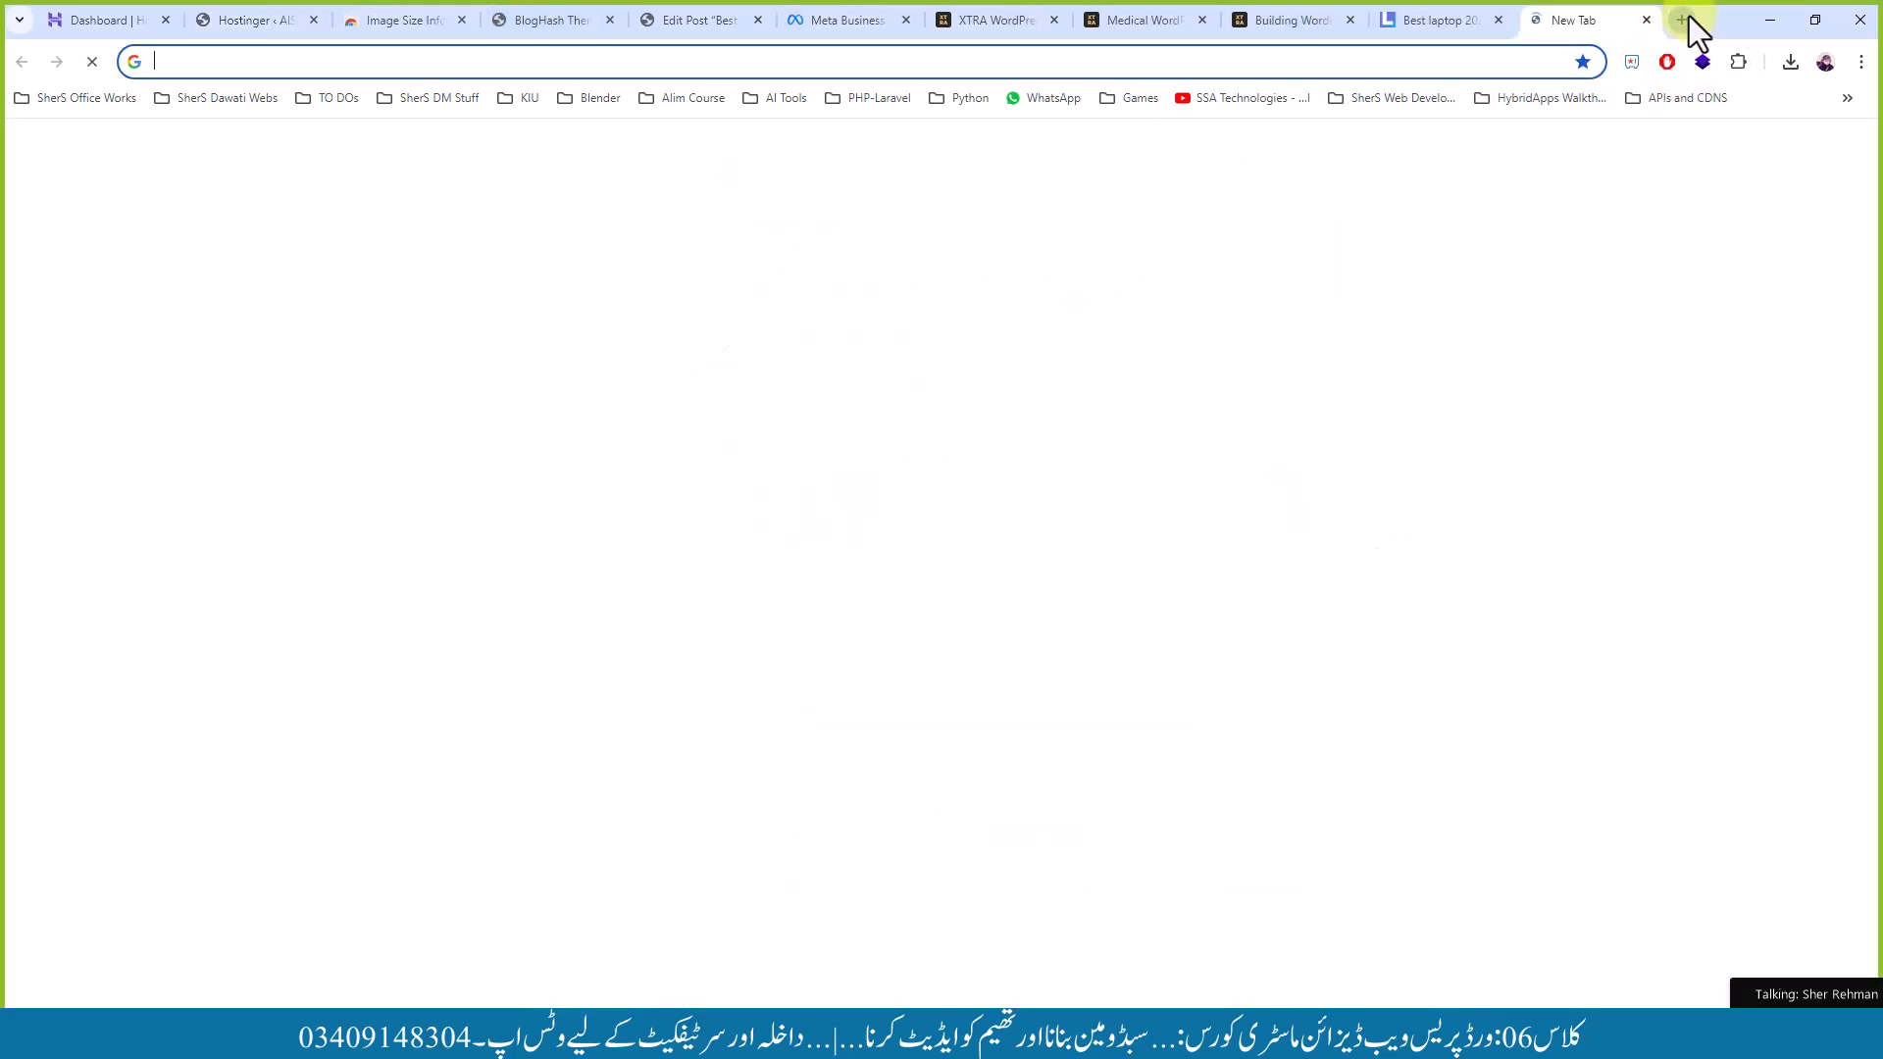
type("astra theme ")
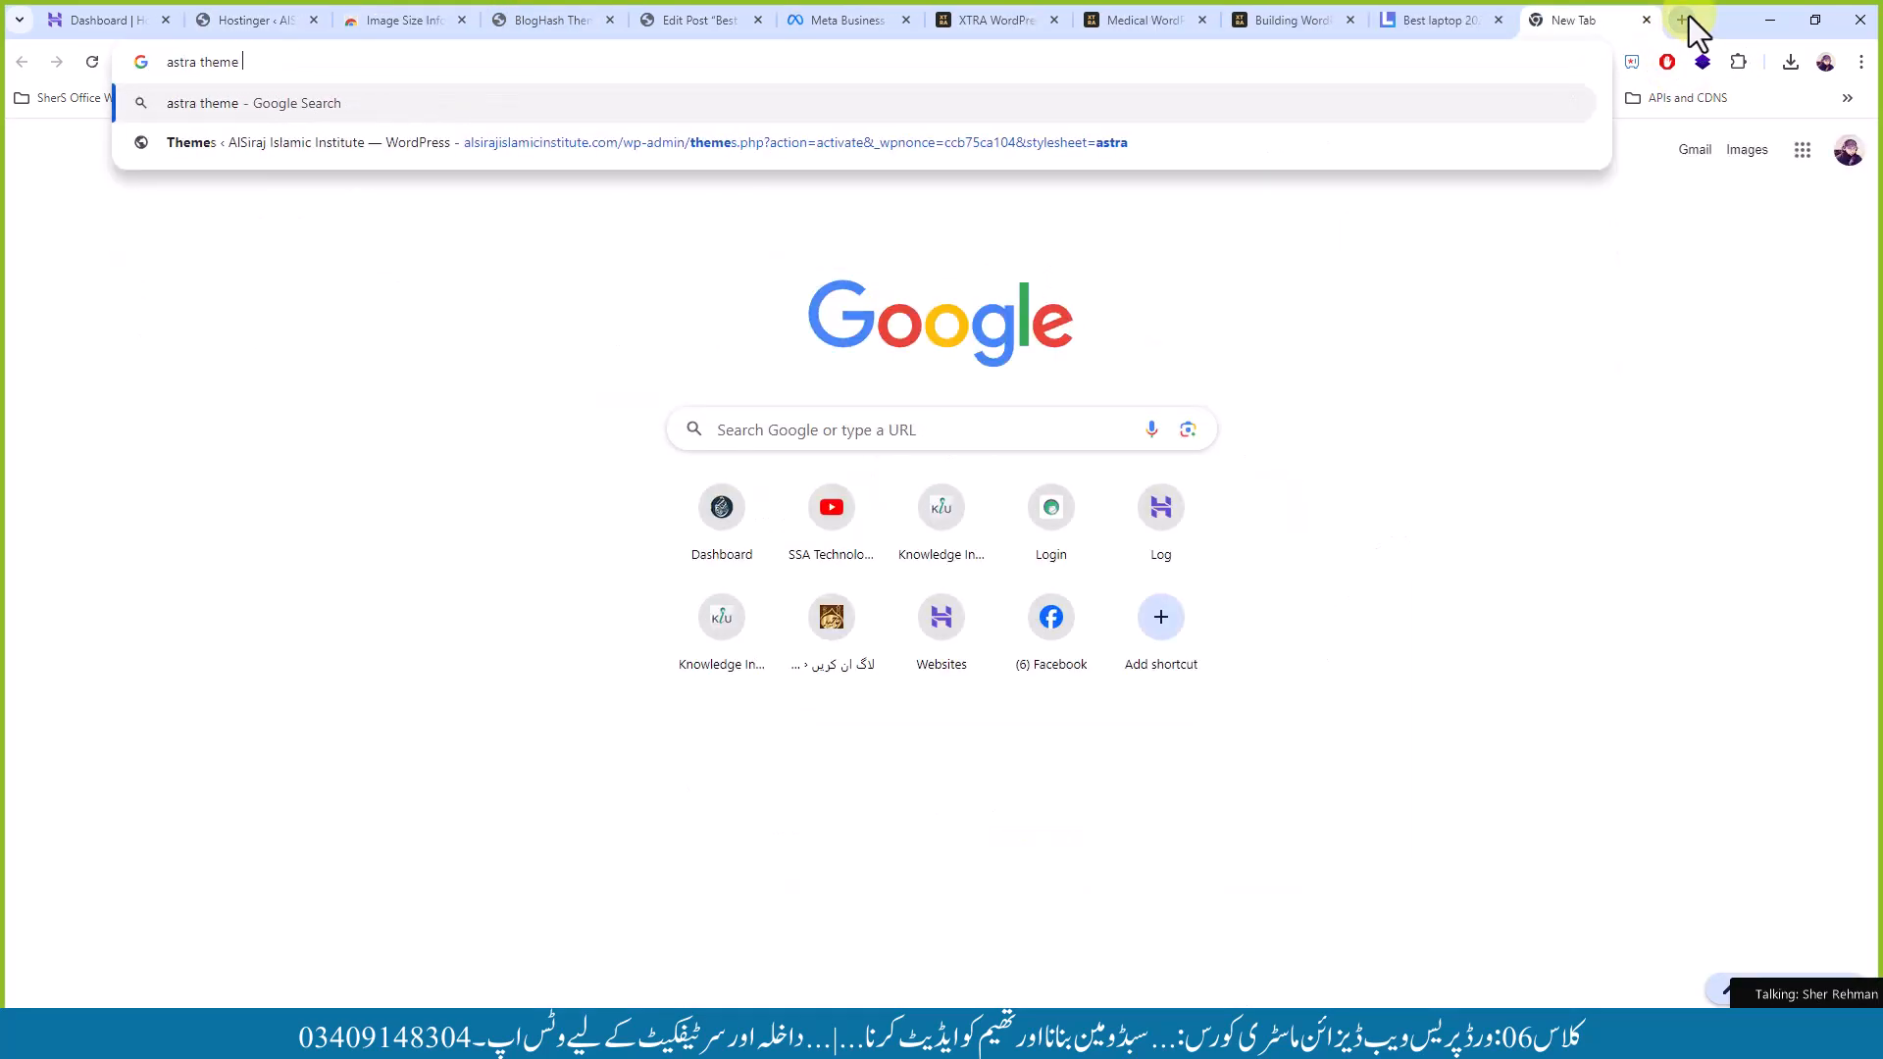
type("footer edit")
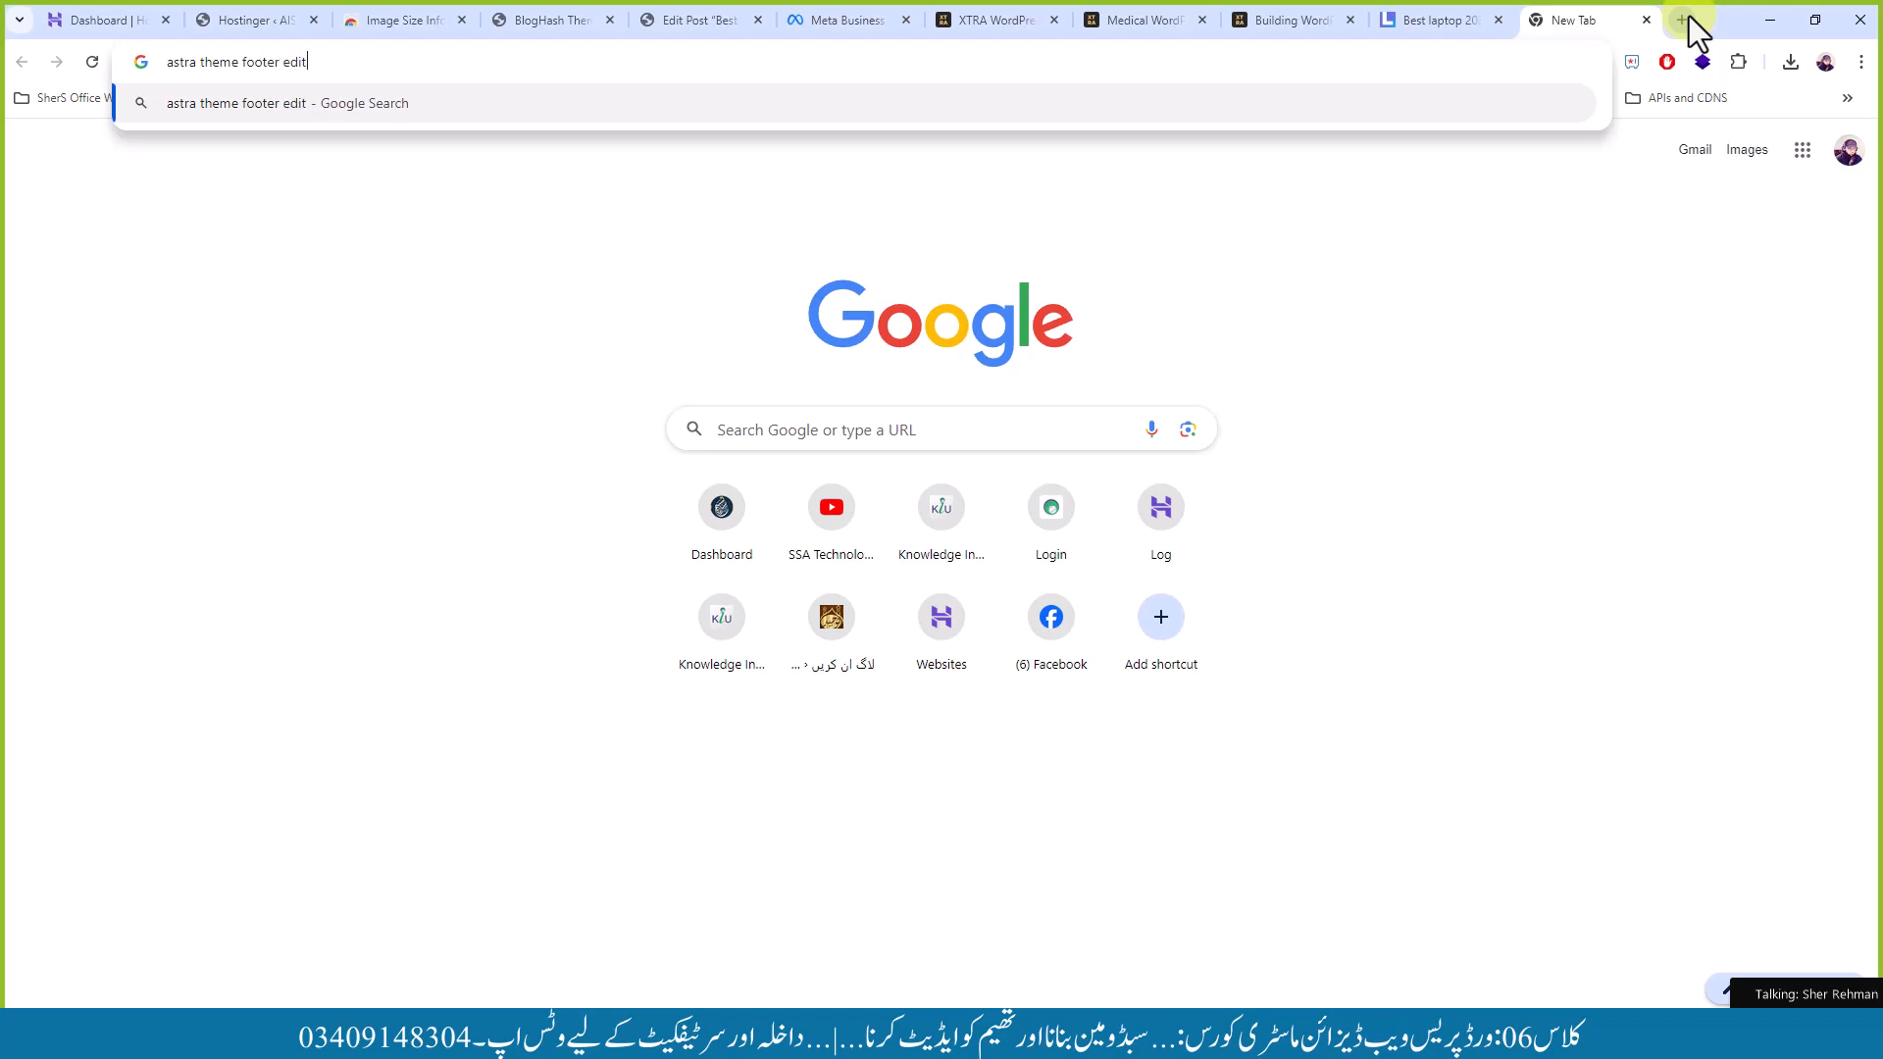
key("Return")
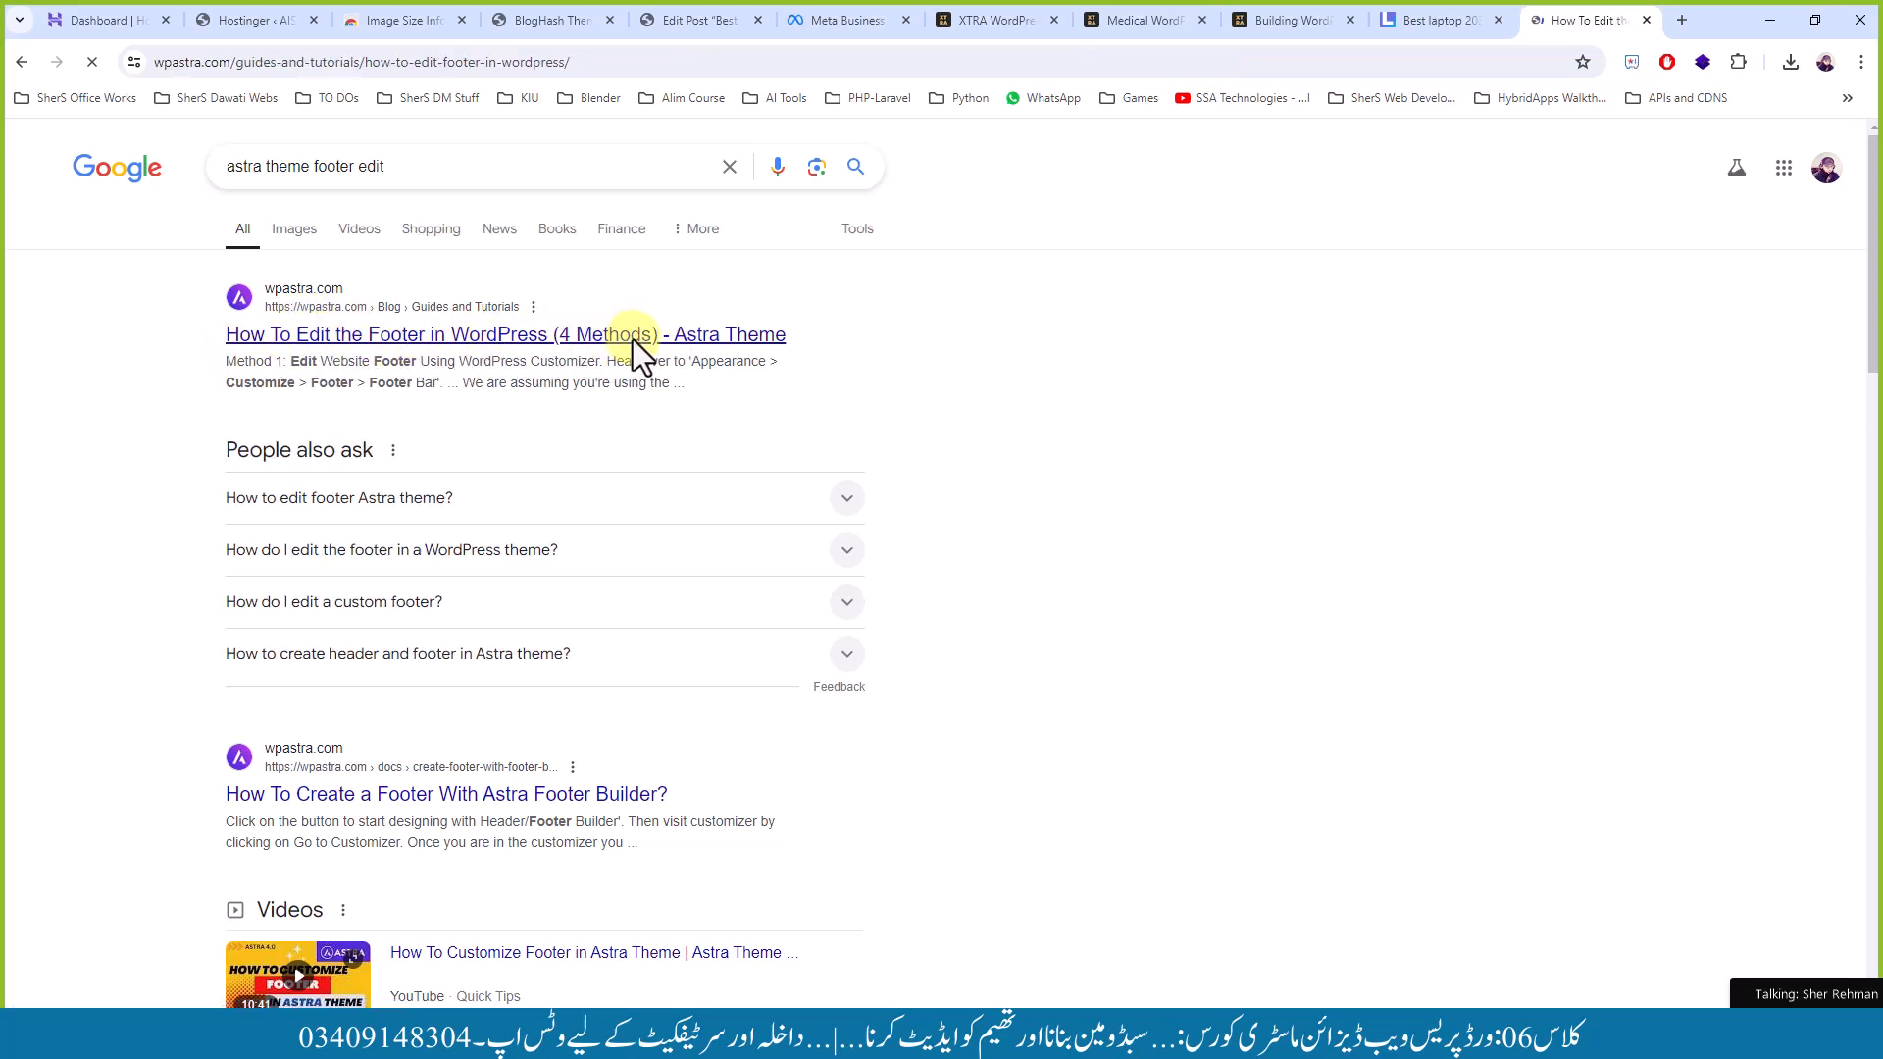
scroll(630, 349, "down", 2)
scroll(528, 390, "down", 20)
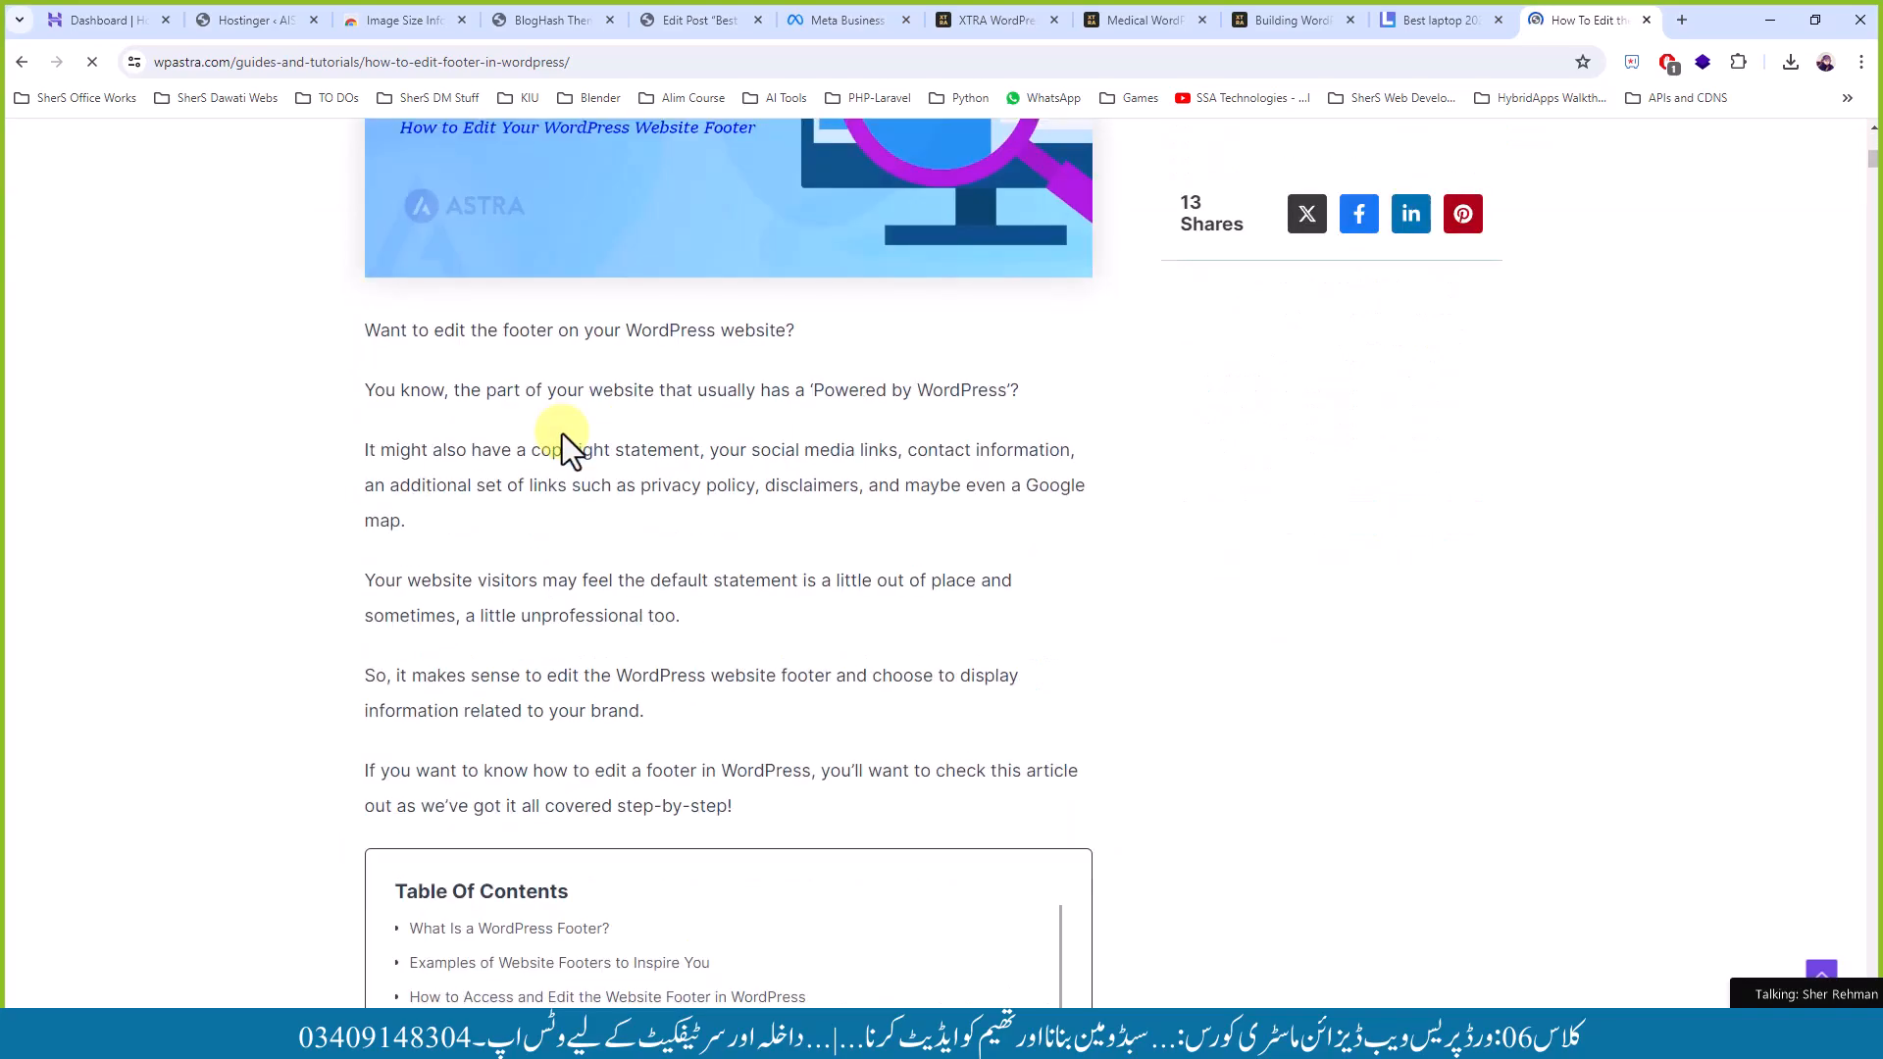
scroll(584, 469, "down", 6)
scroll(521, 535, "down", 6)
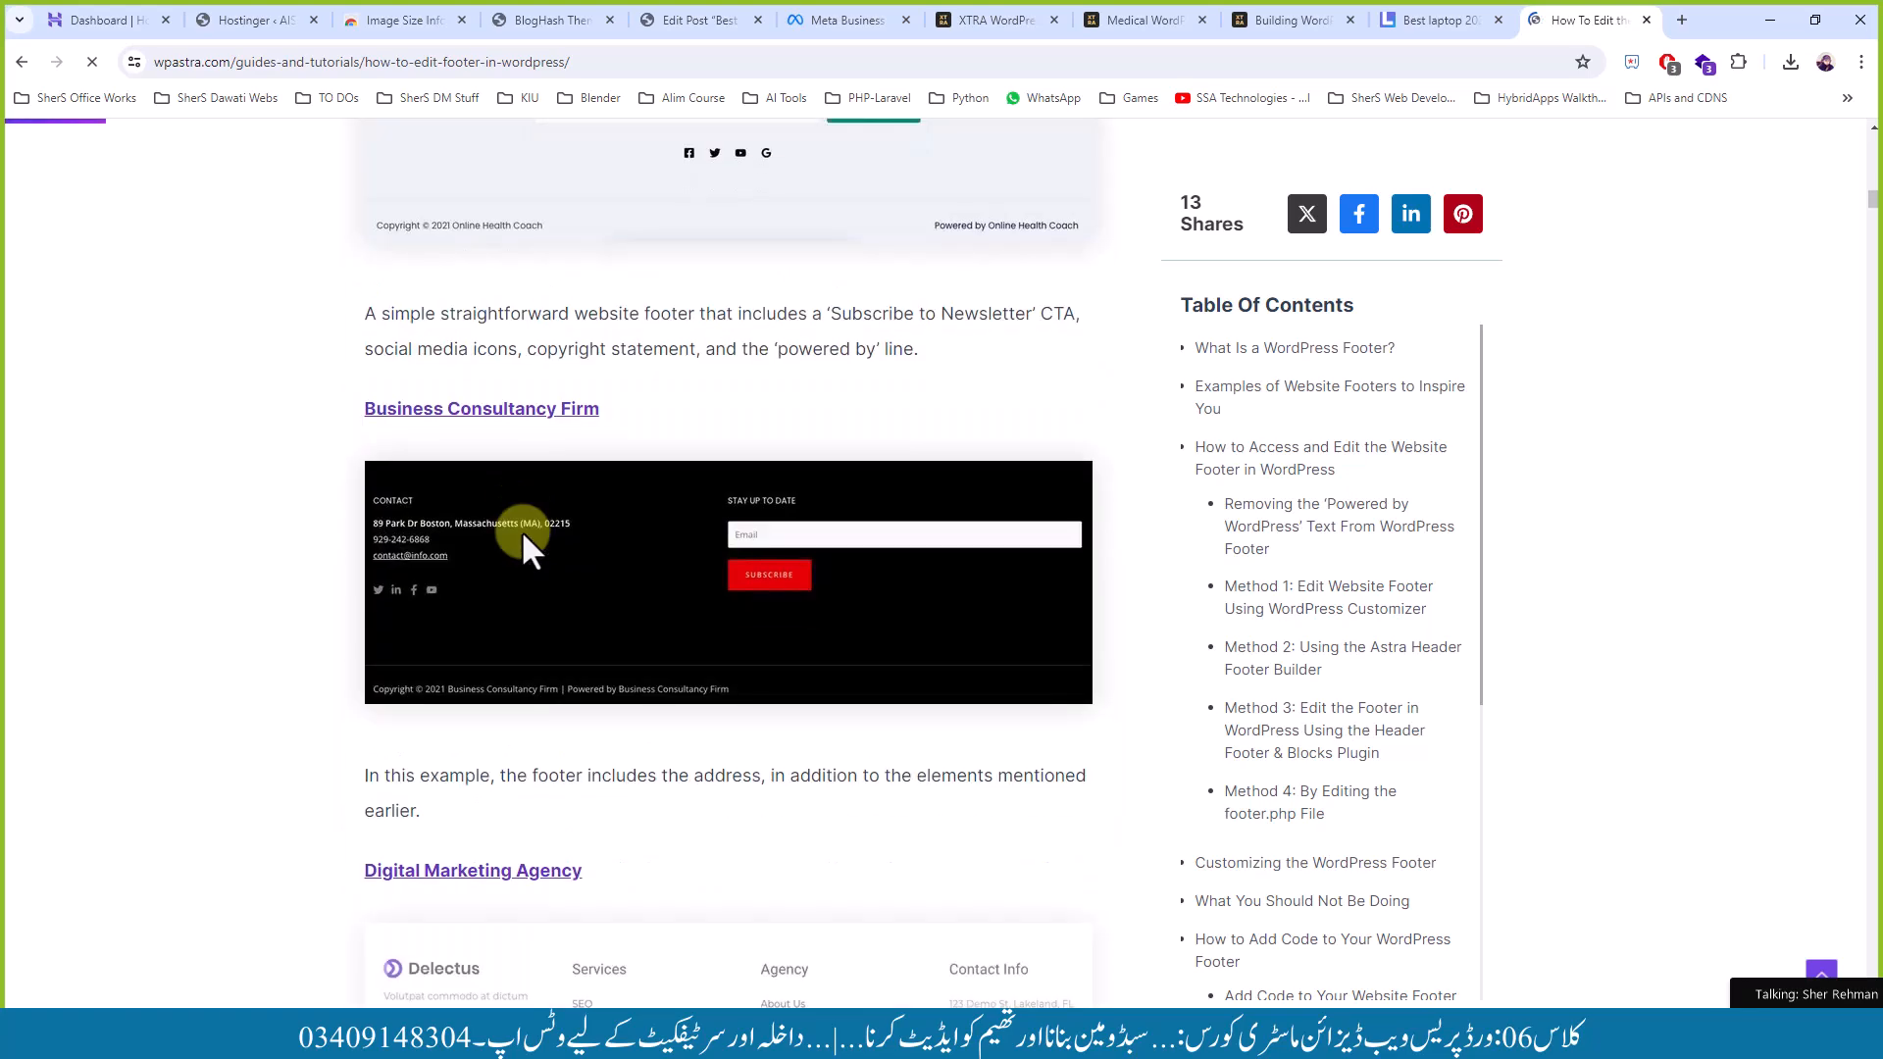
scroll(514, 492, "down", 10)
scroll(516, 497, "down", 15)
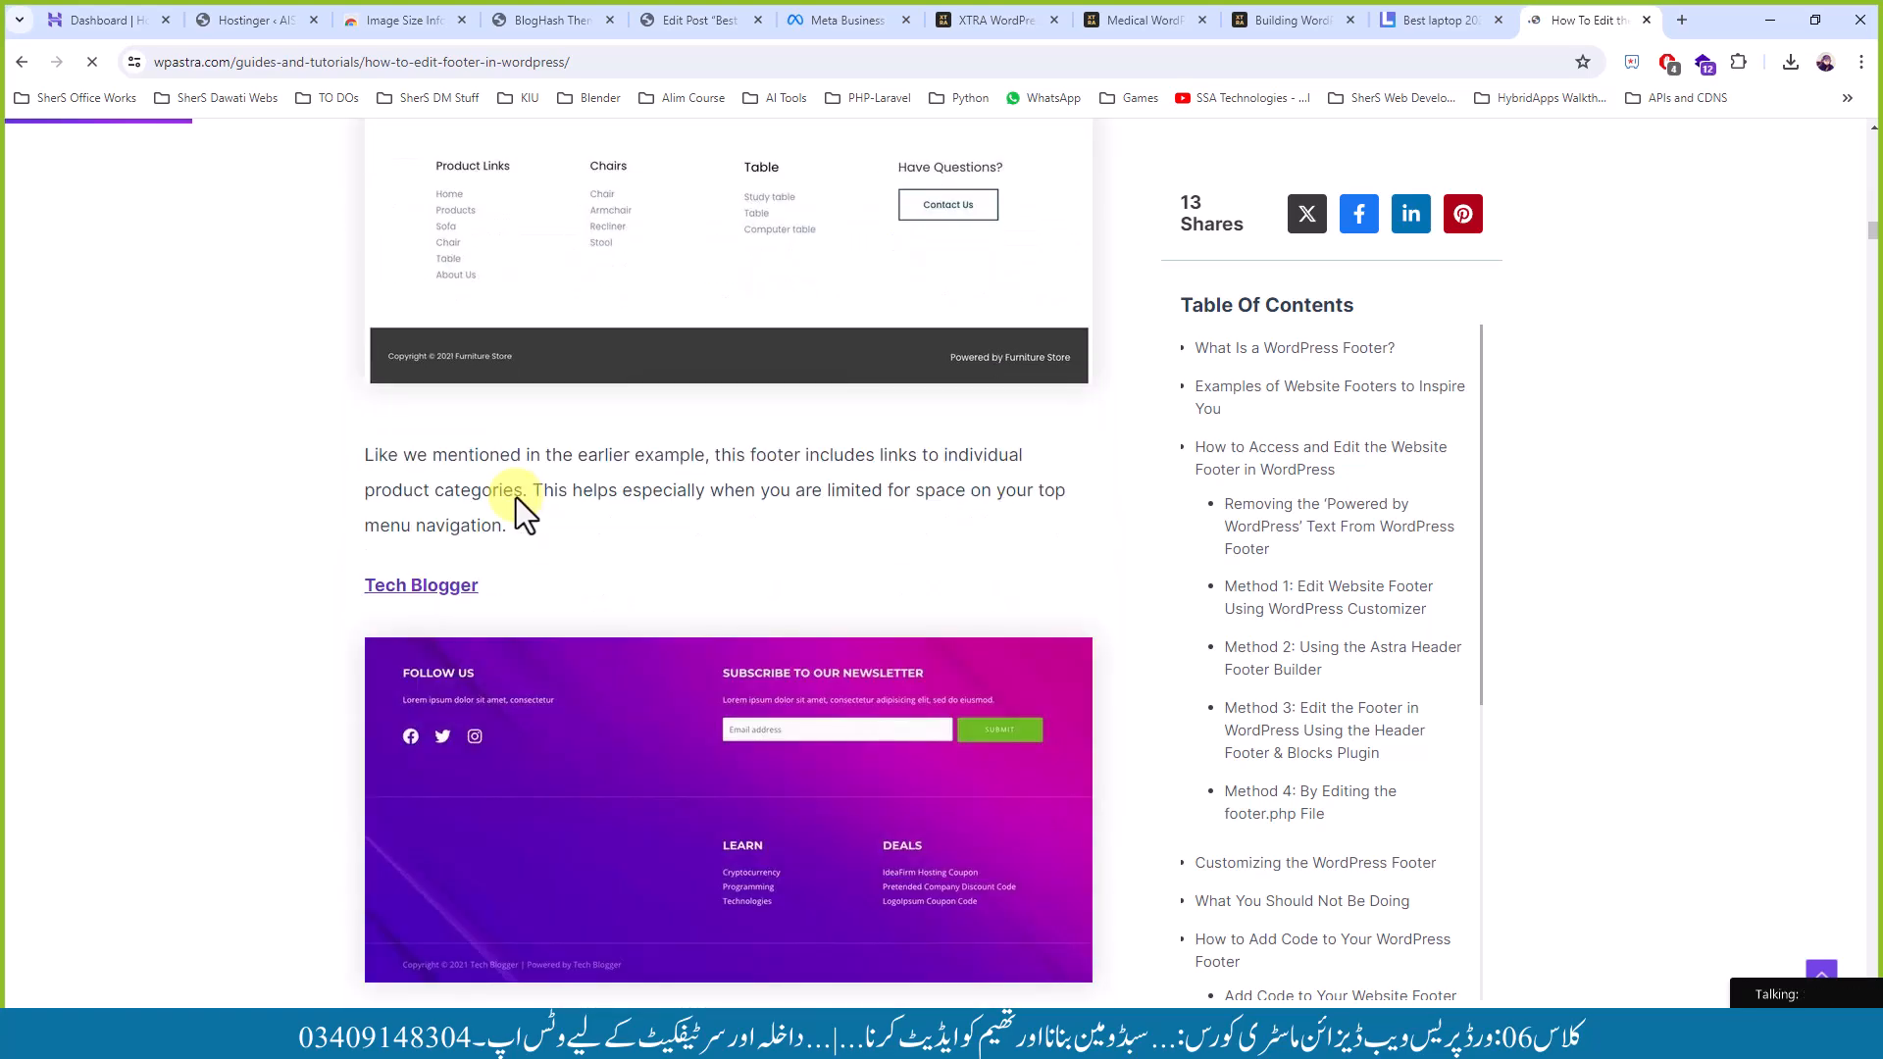
scroll(516, 497, "up", 3)
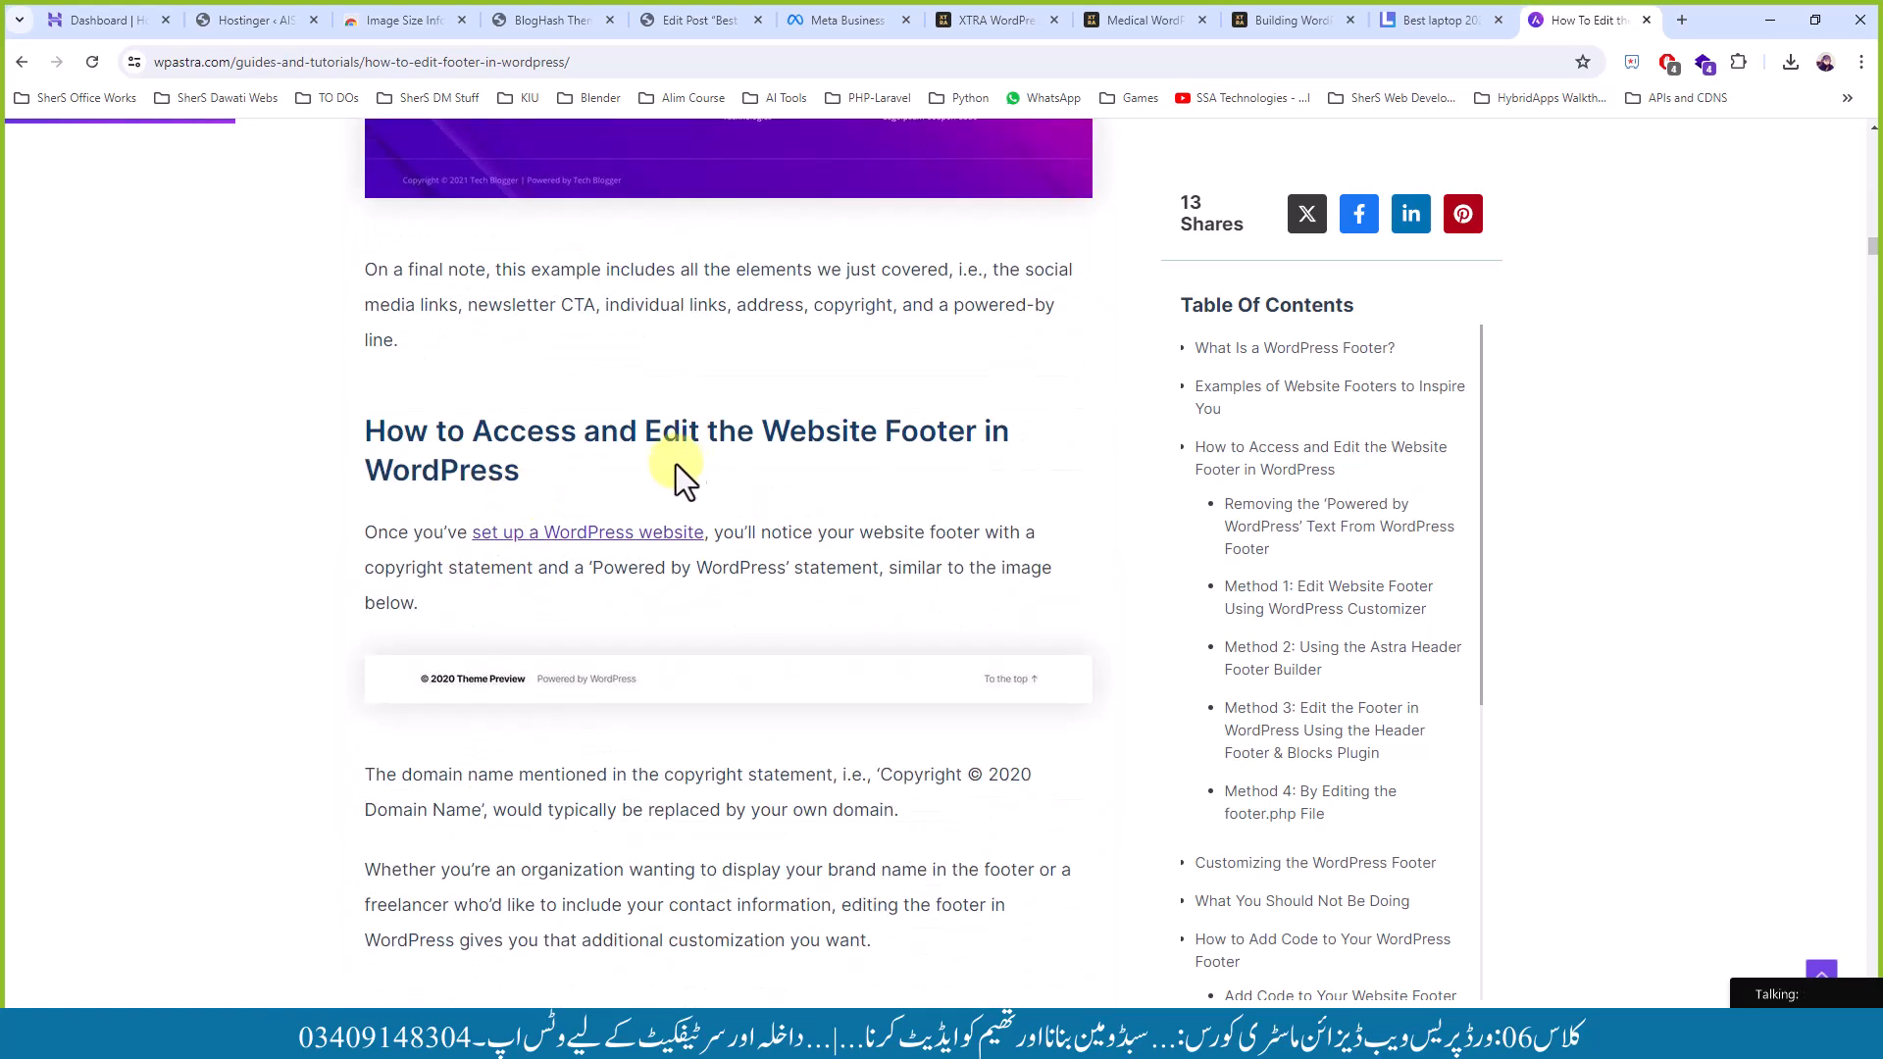
scroll(687, 442, "up", 4)
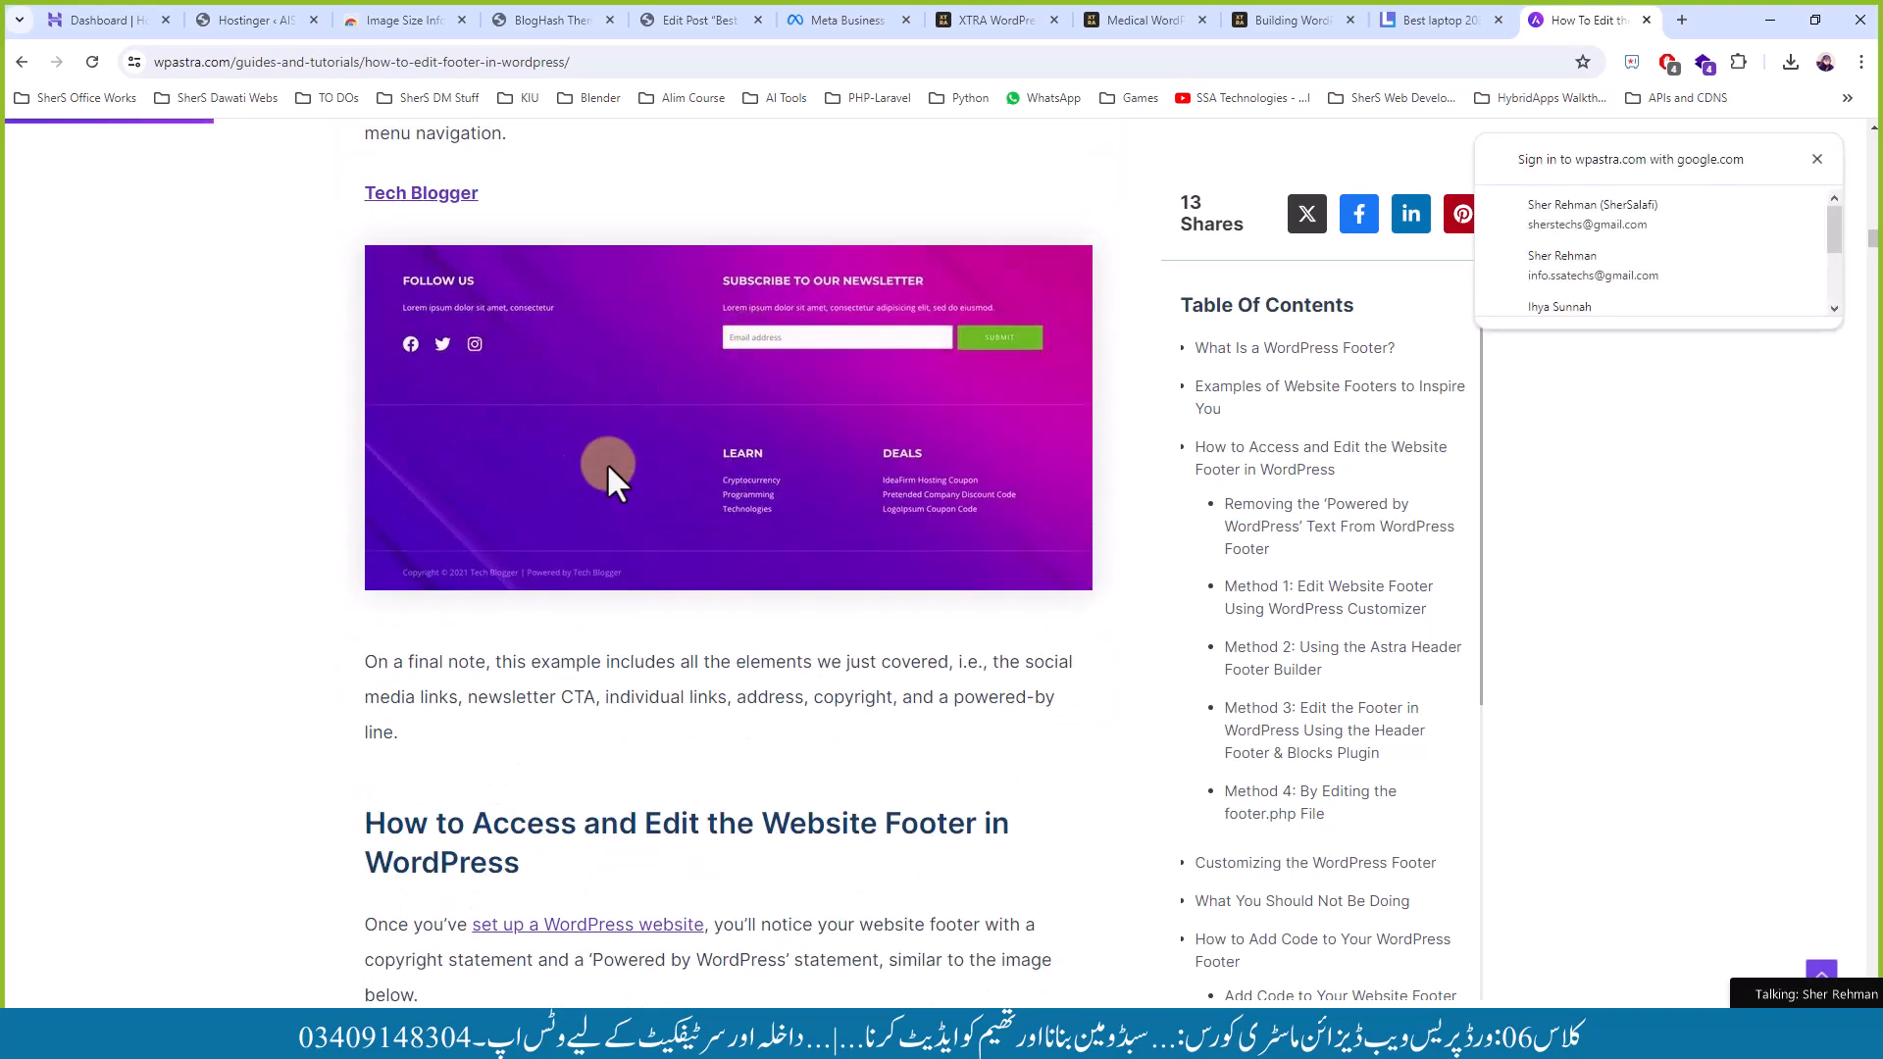
scroll(618, 530, "down", 6)
left_click_drag(738, 235, 877, 237)
scroll(628, 408, "down", 1)
scroll(628, 408, "down", 3)
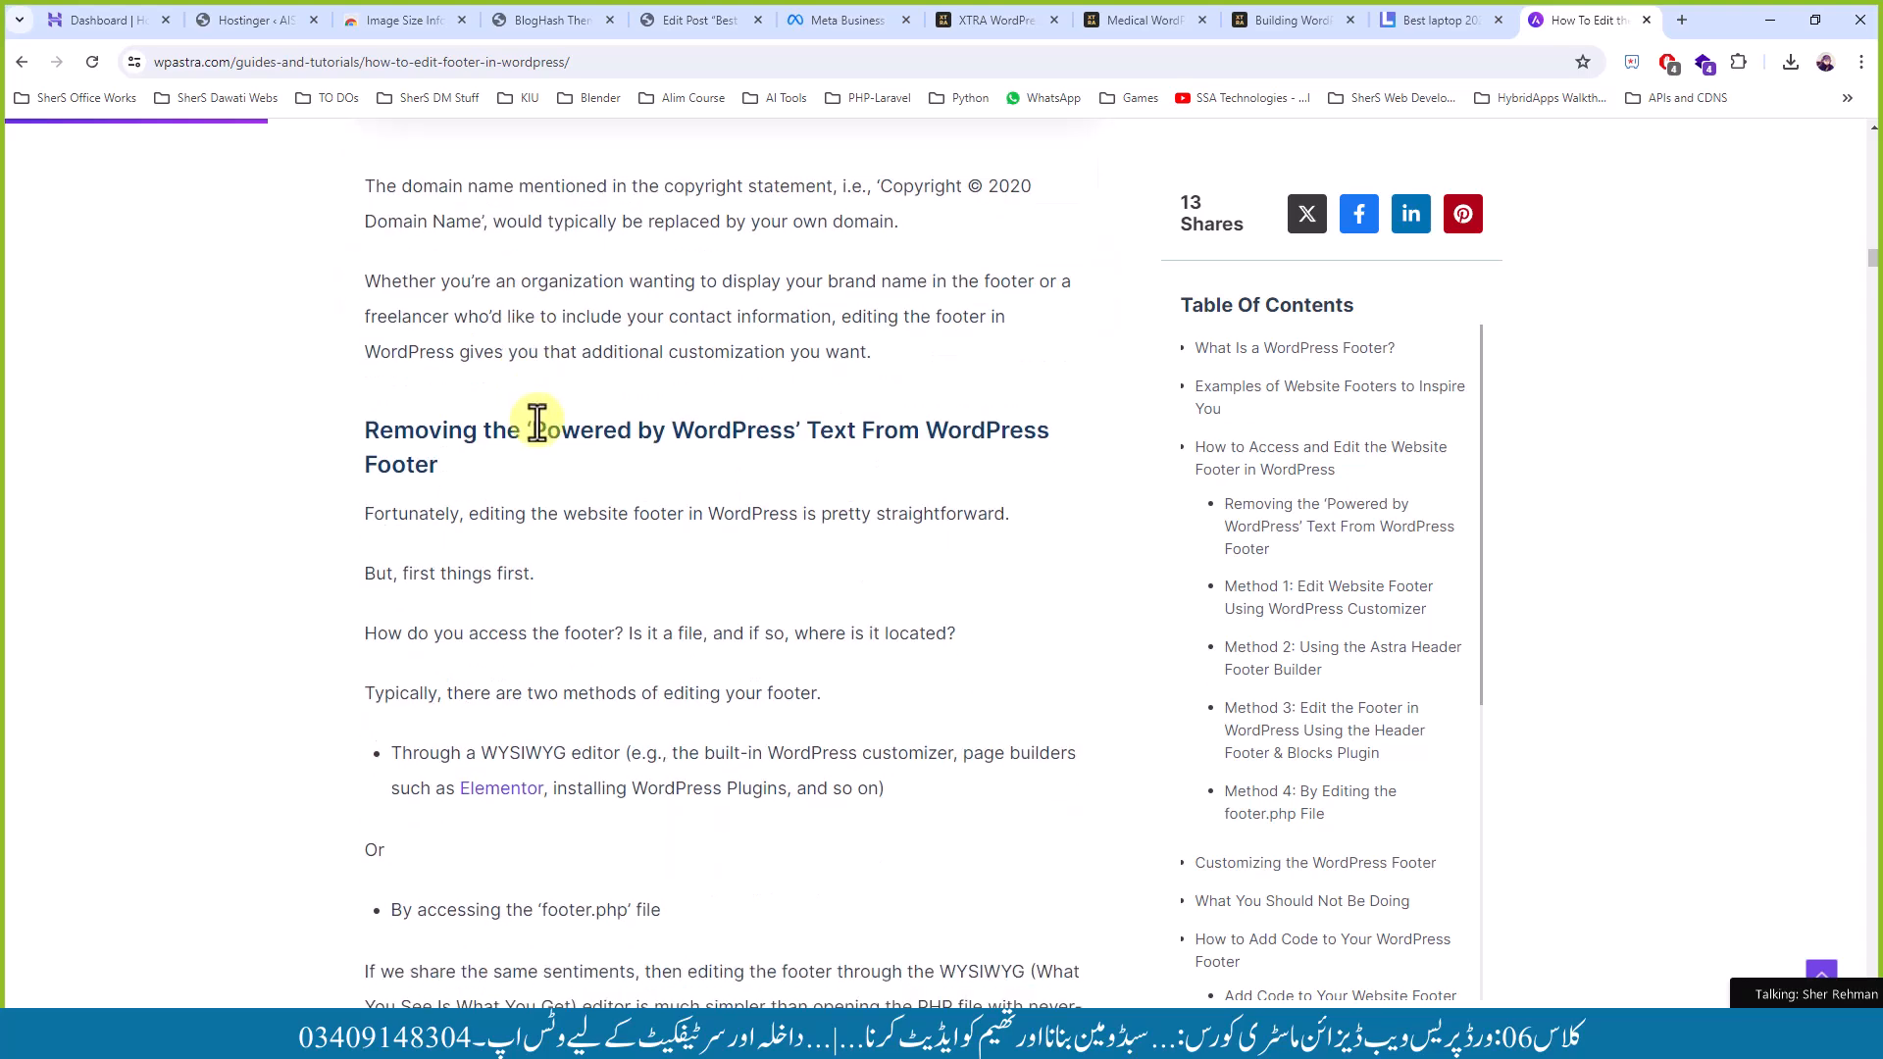
scroll(794, 453, "down", 4)
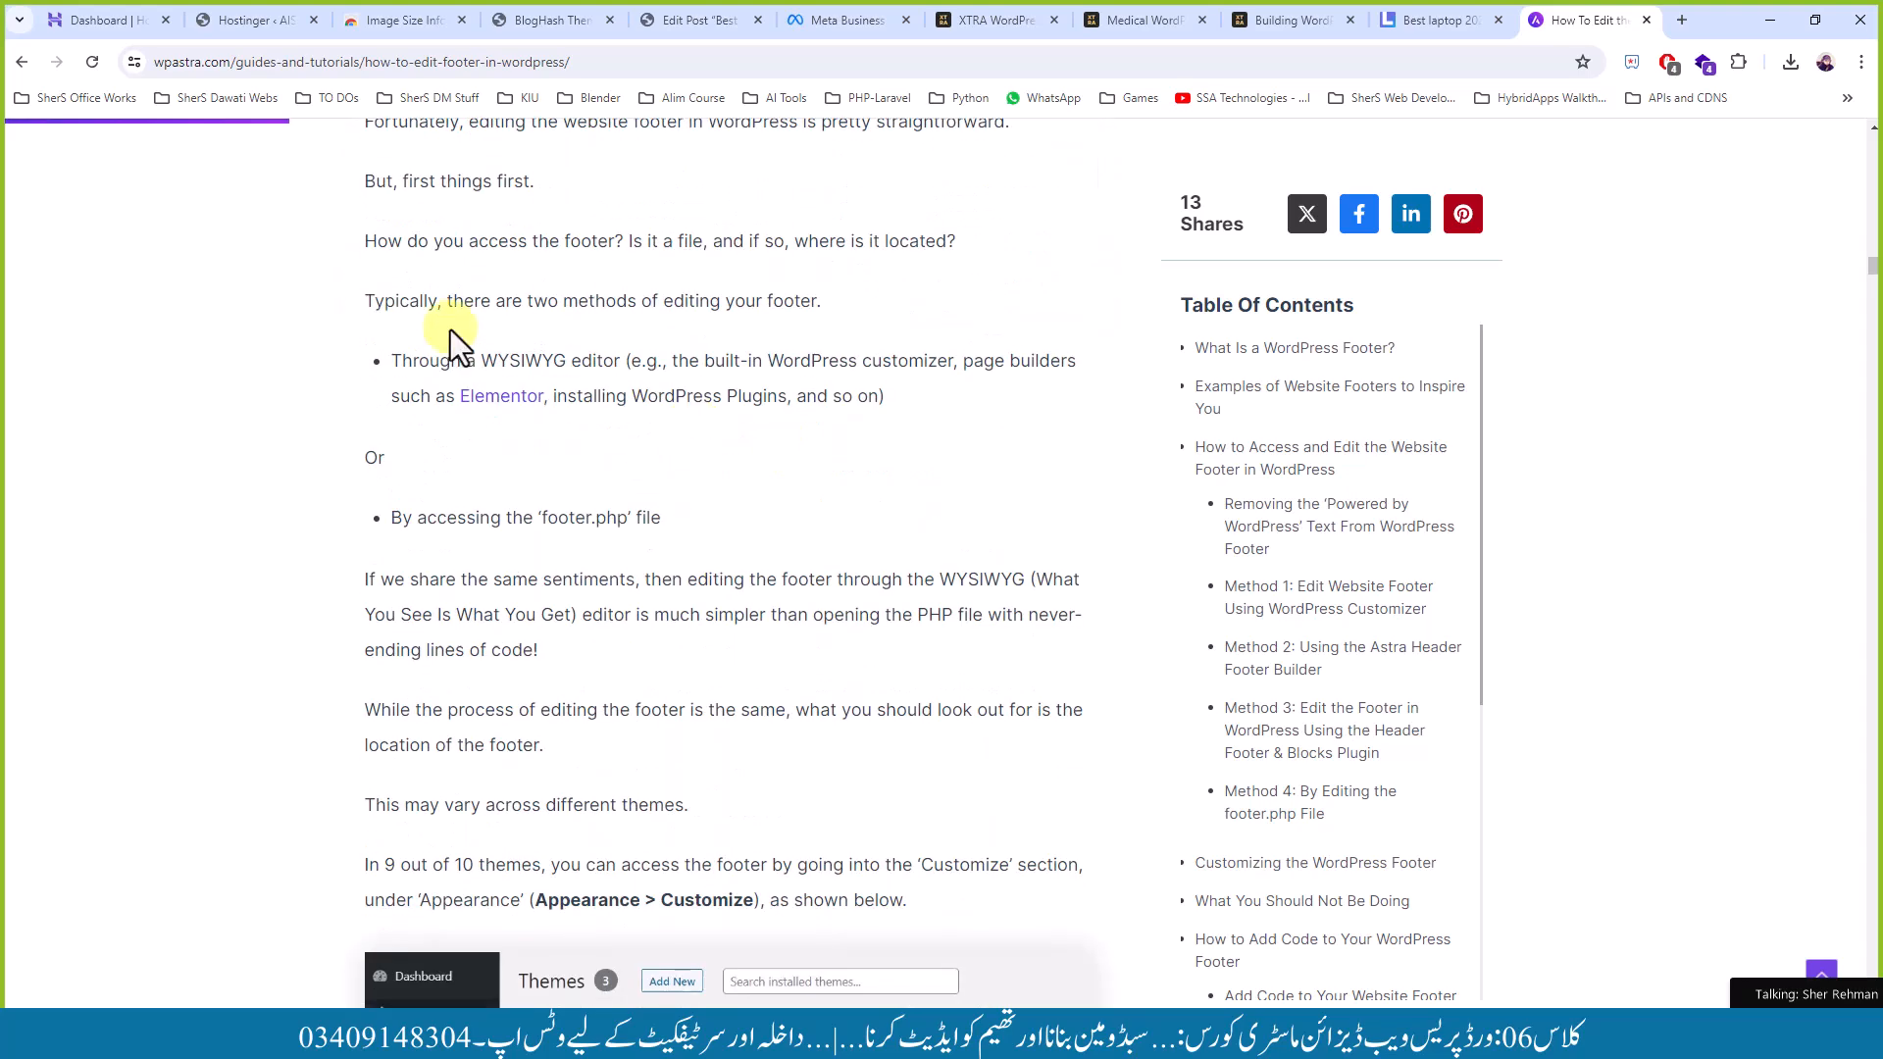
scroll(629, 378, "down", 6)
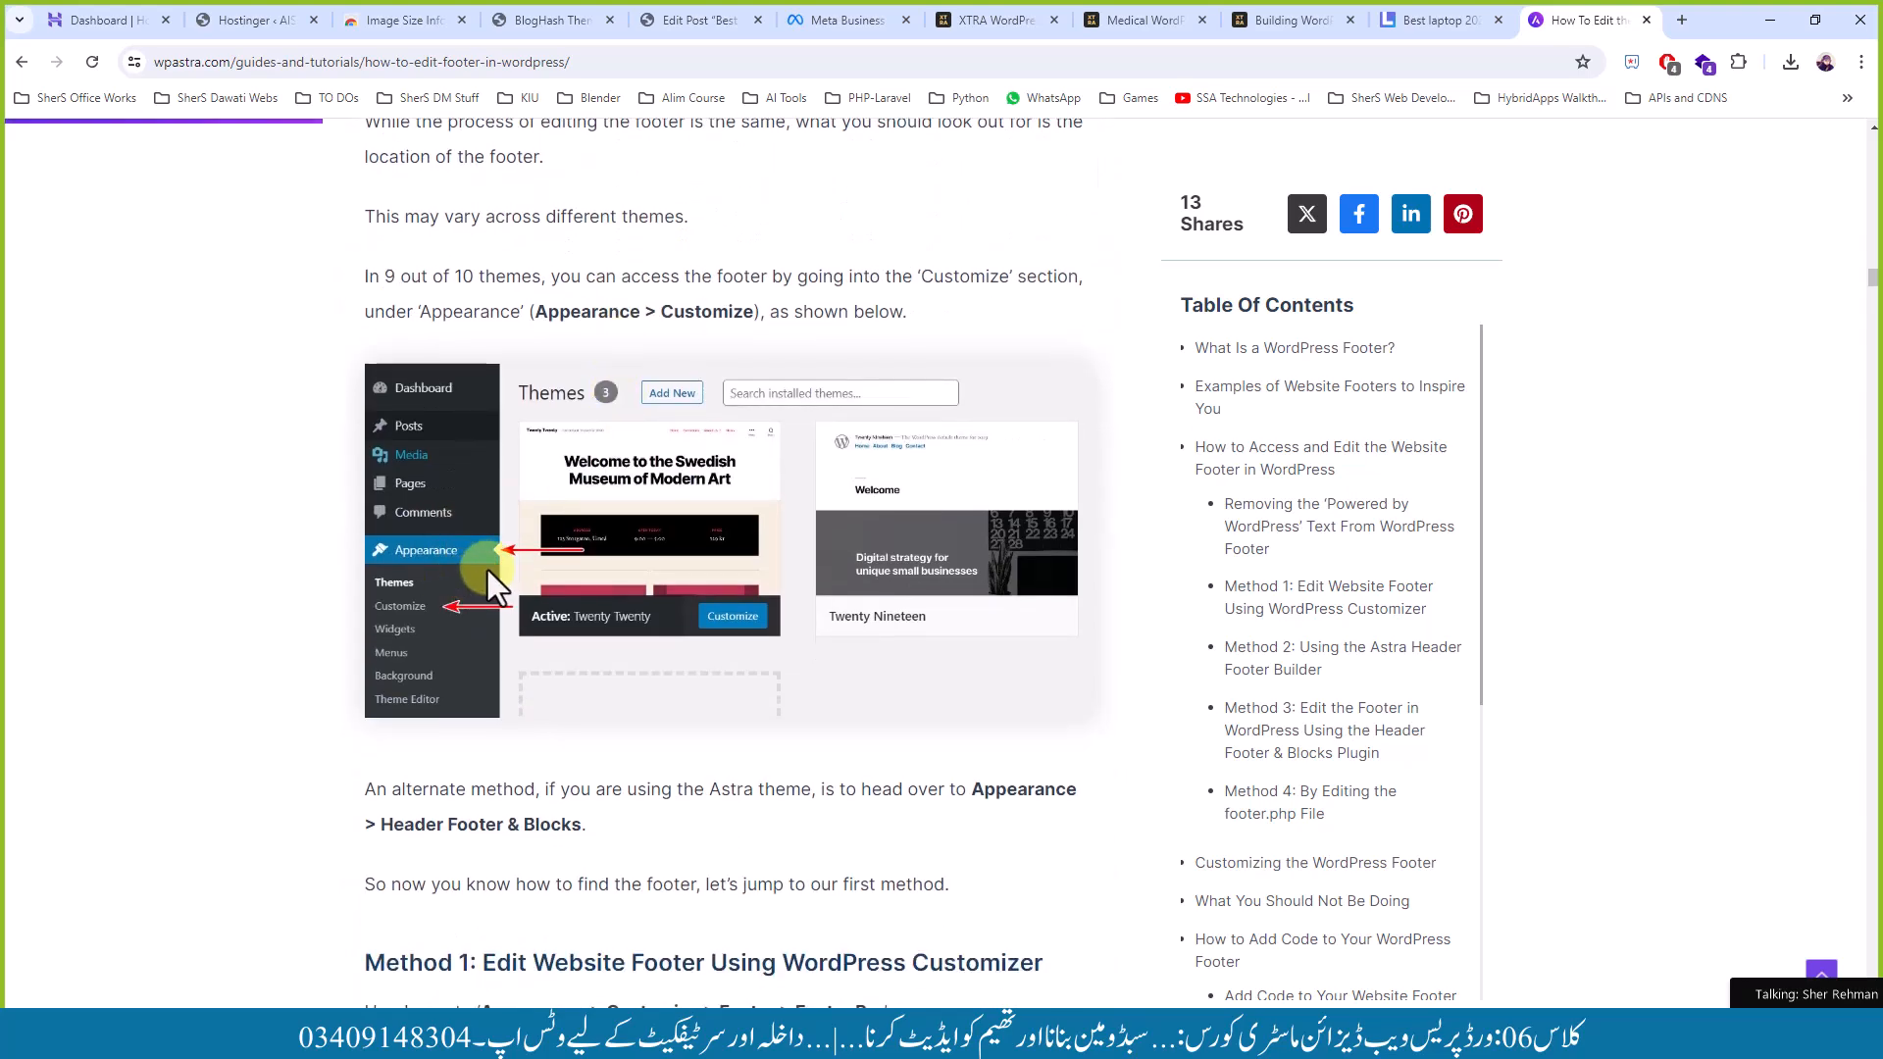
scroll(409, 377, "down", 2)
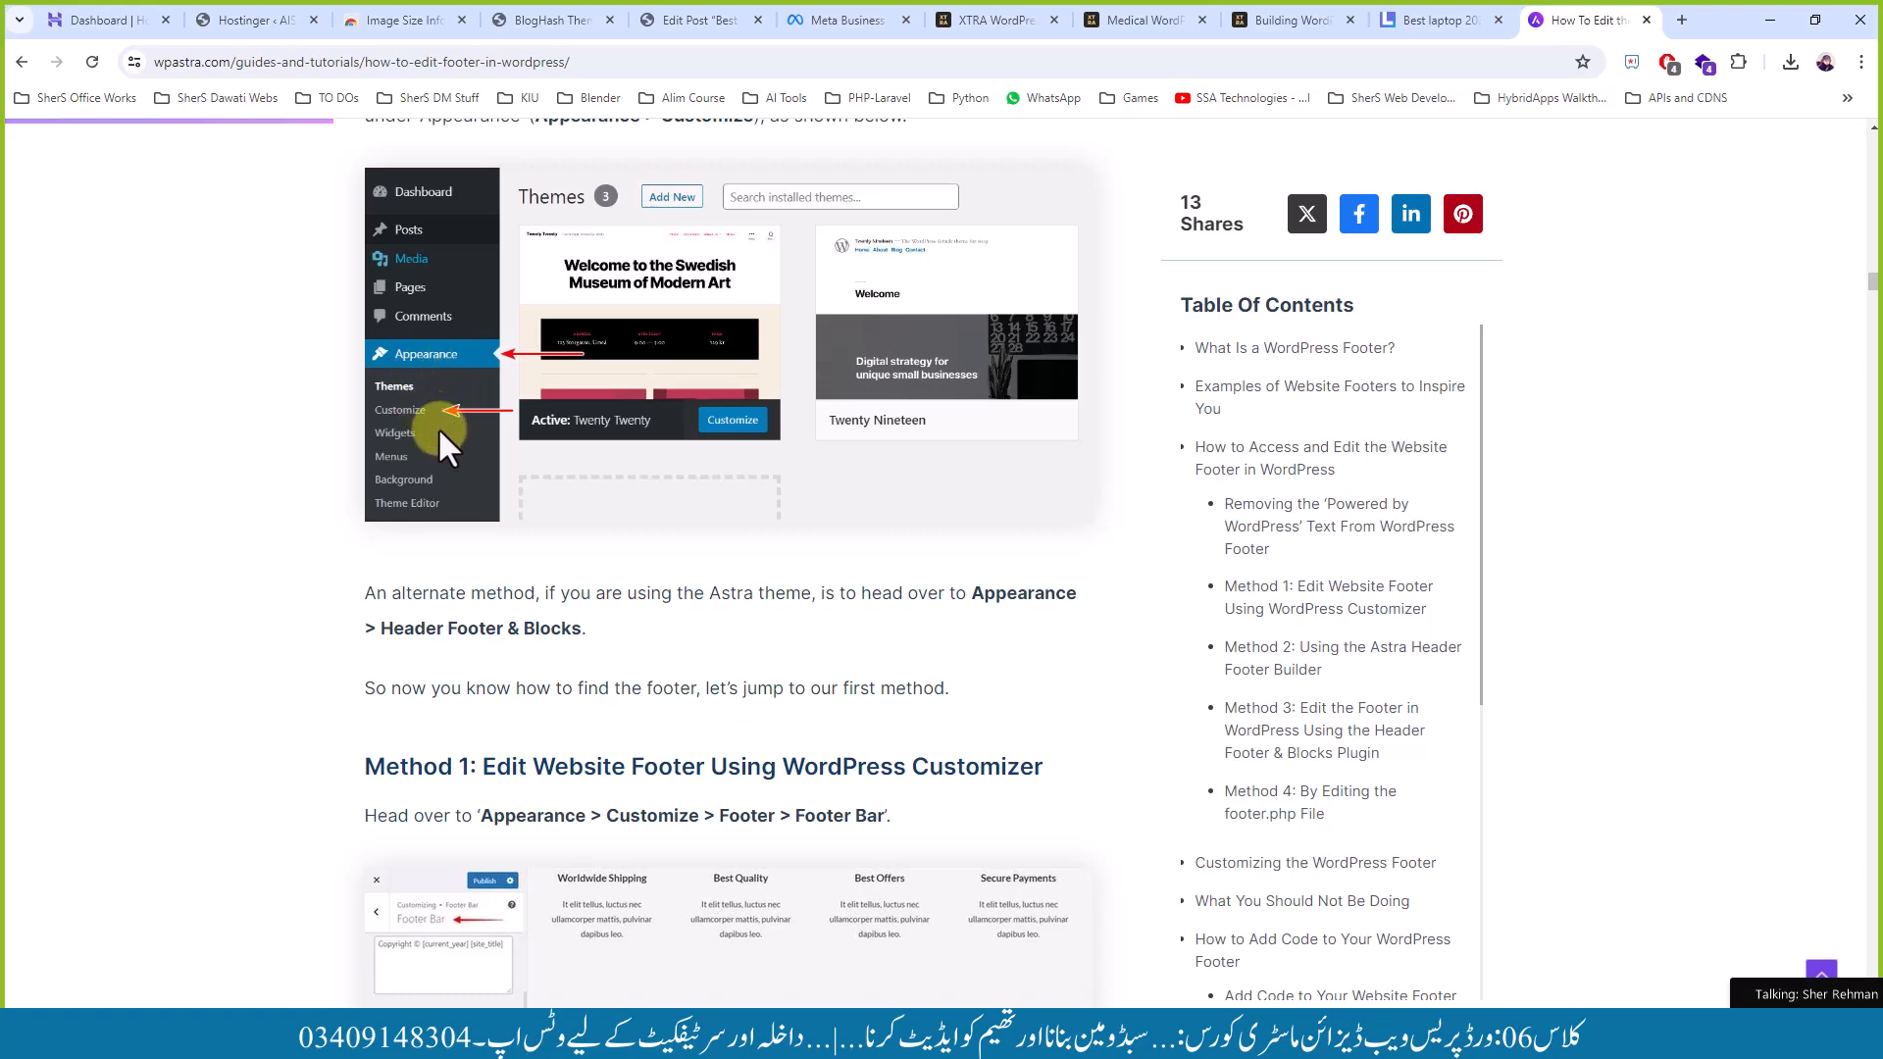
scroll(427, 415, "down", 4)
scroll(391, 309, "up", 2)
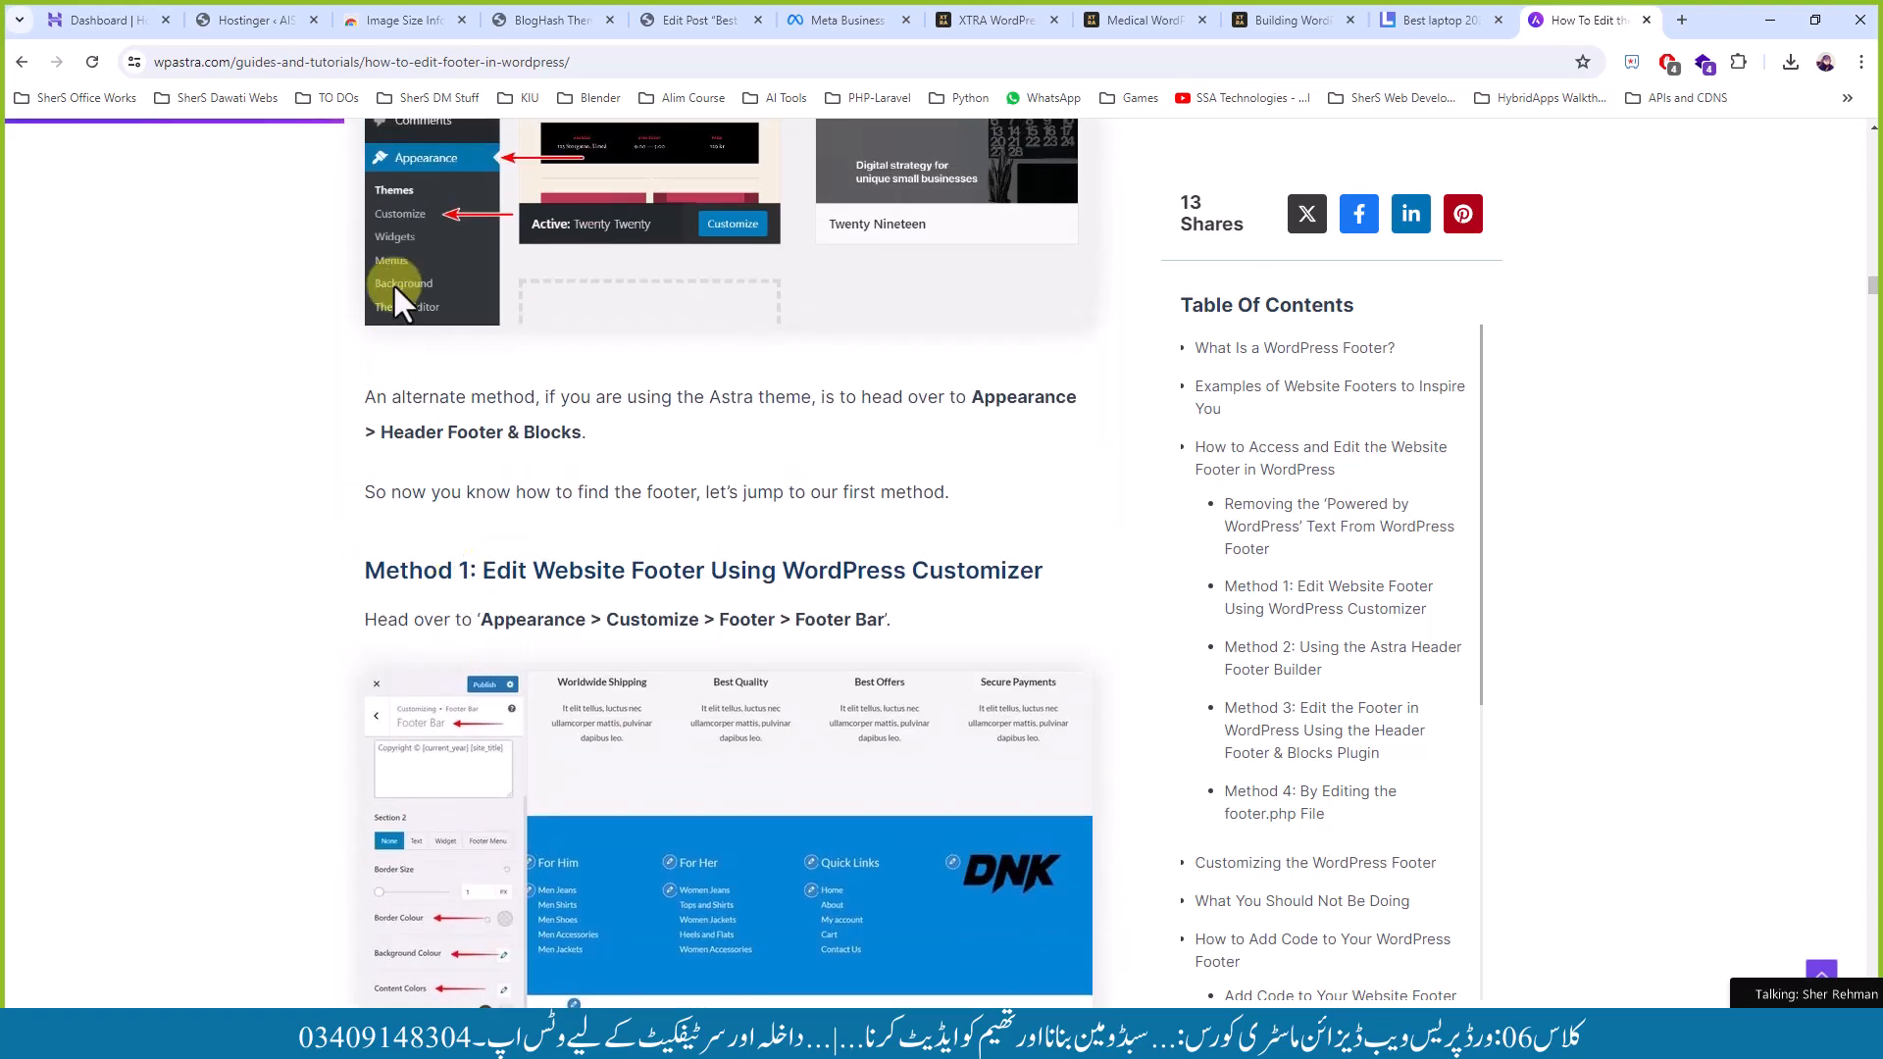
scroll(569, 471, "down", 2)
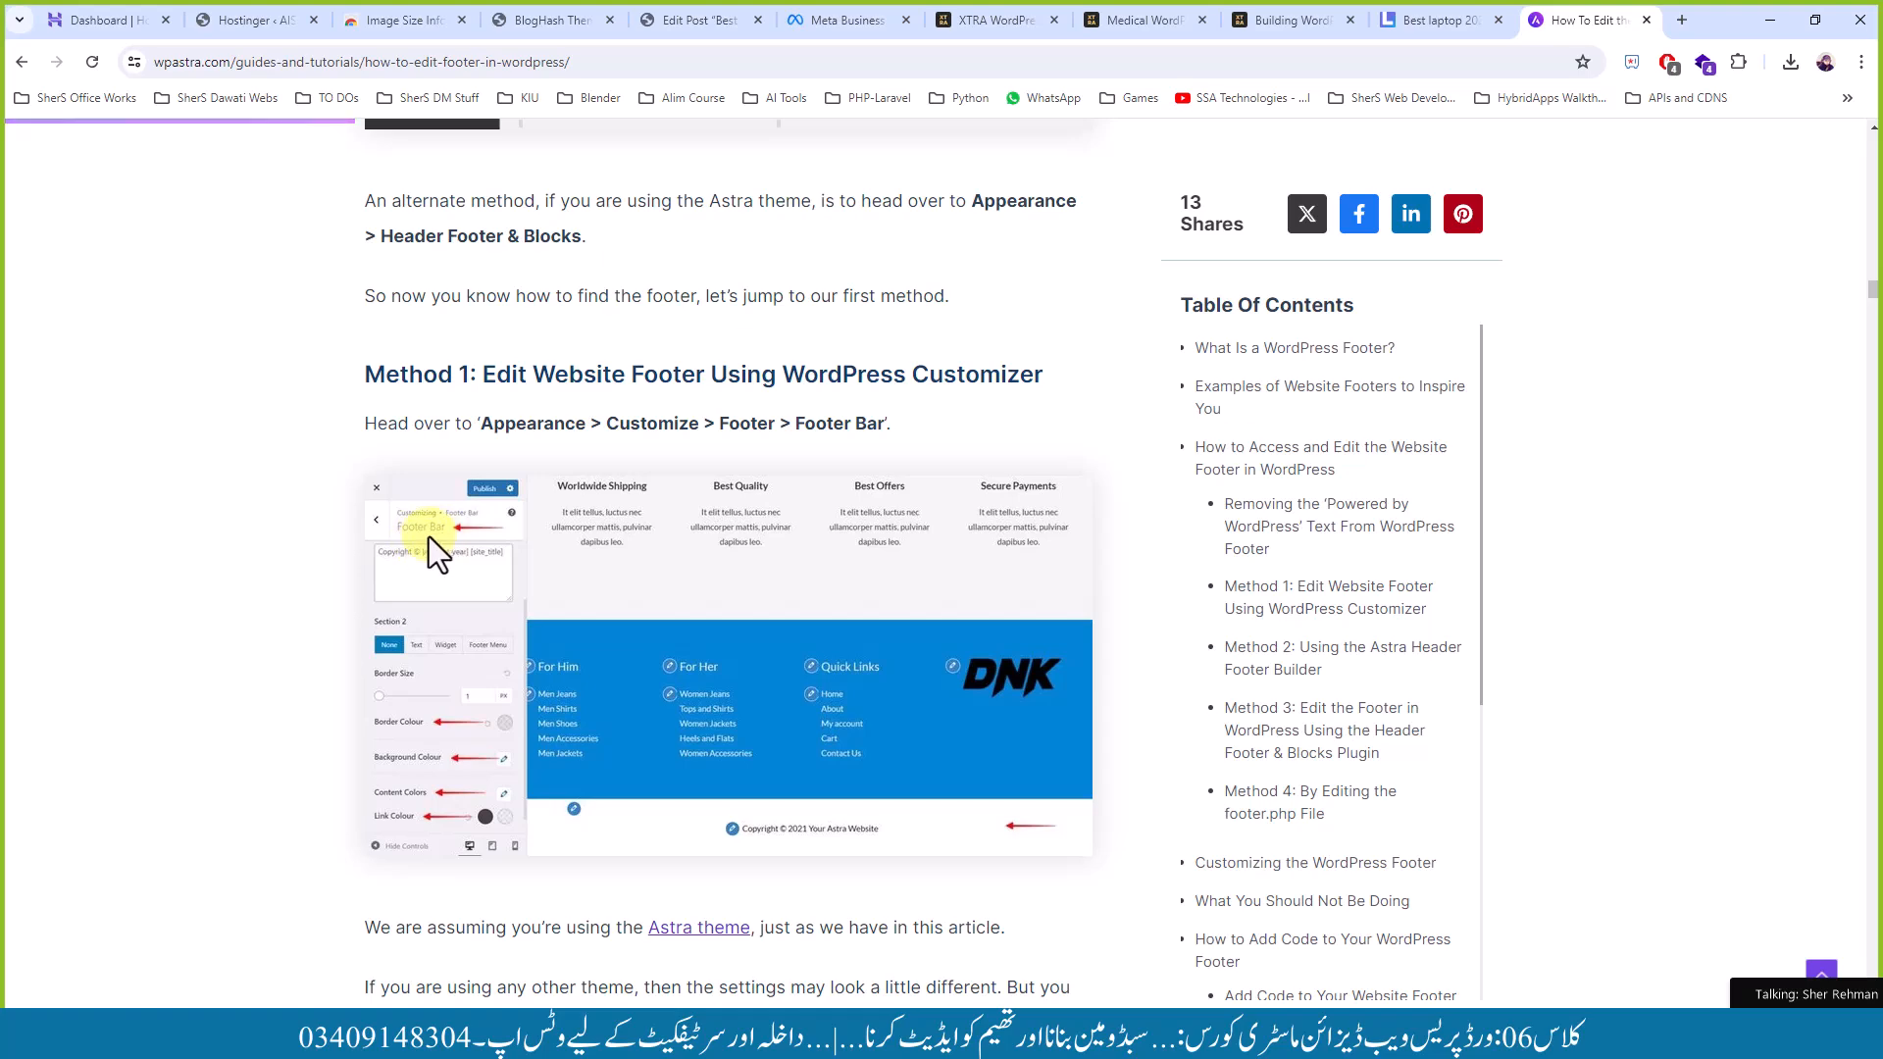
scroll(428, 537, "down", 4)
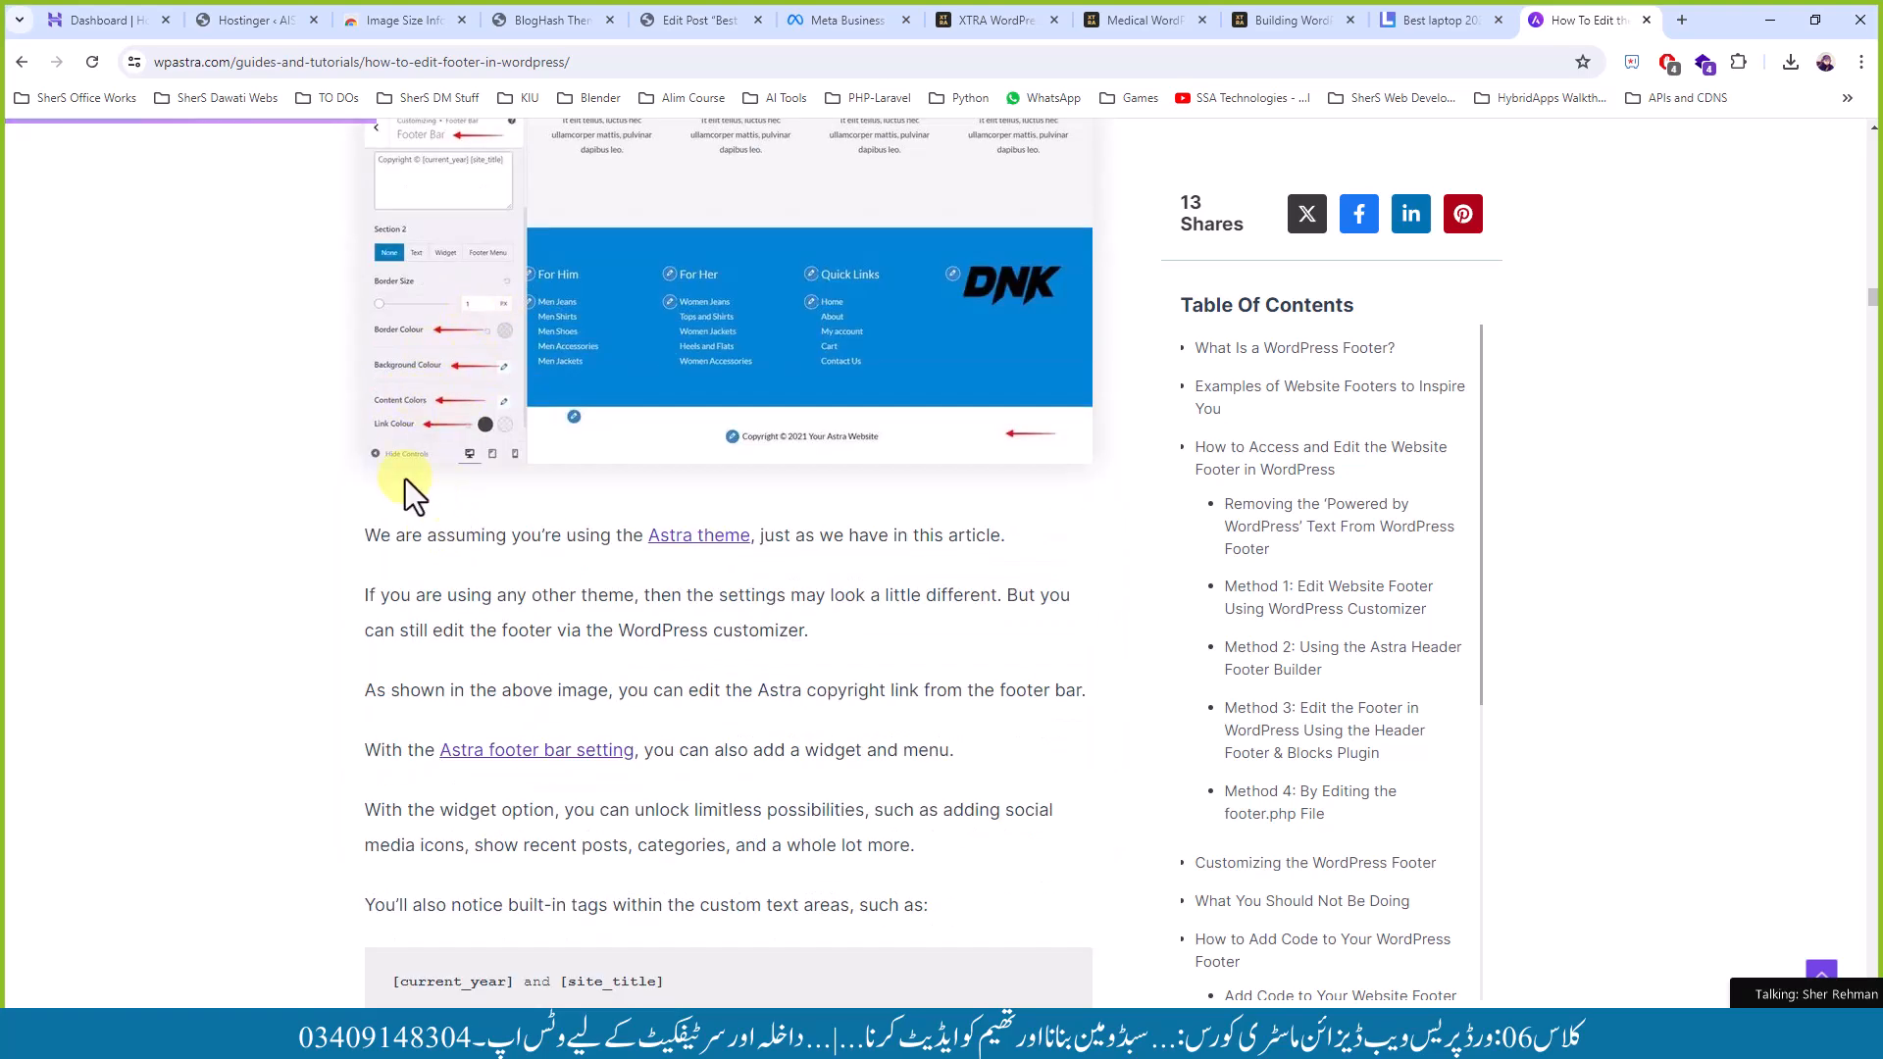
scroll(461, 426, "down", 6)
scroll(490, 637, "down", 6)
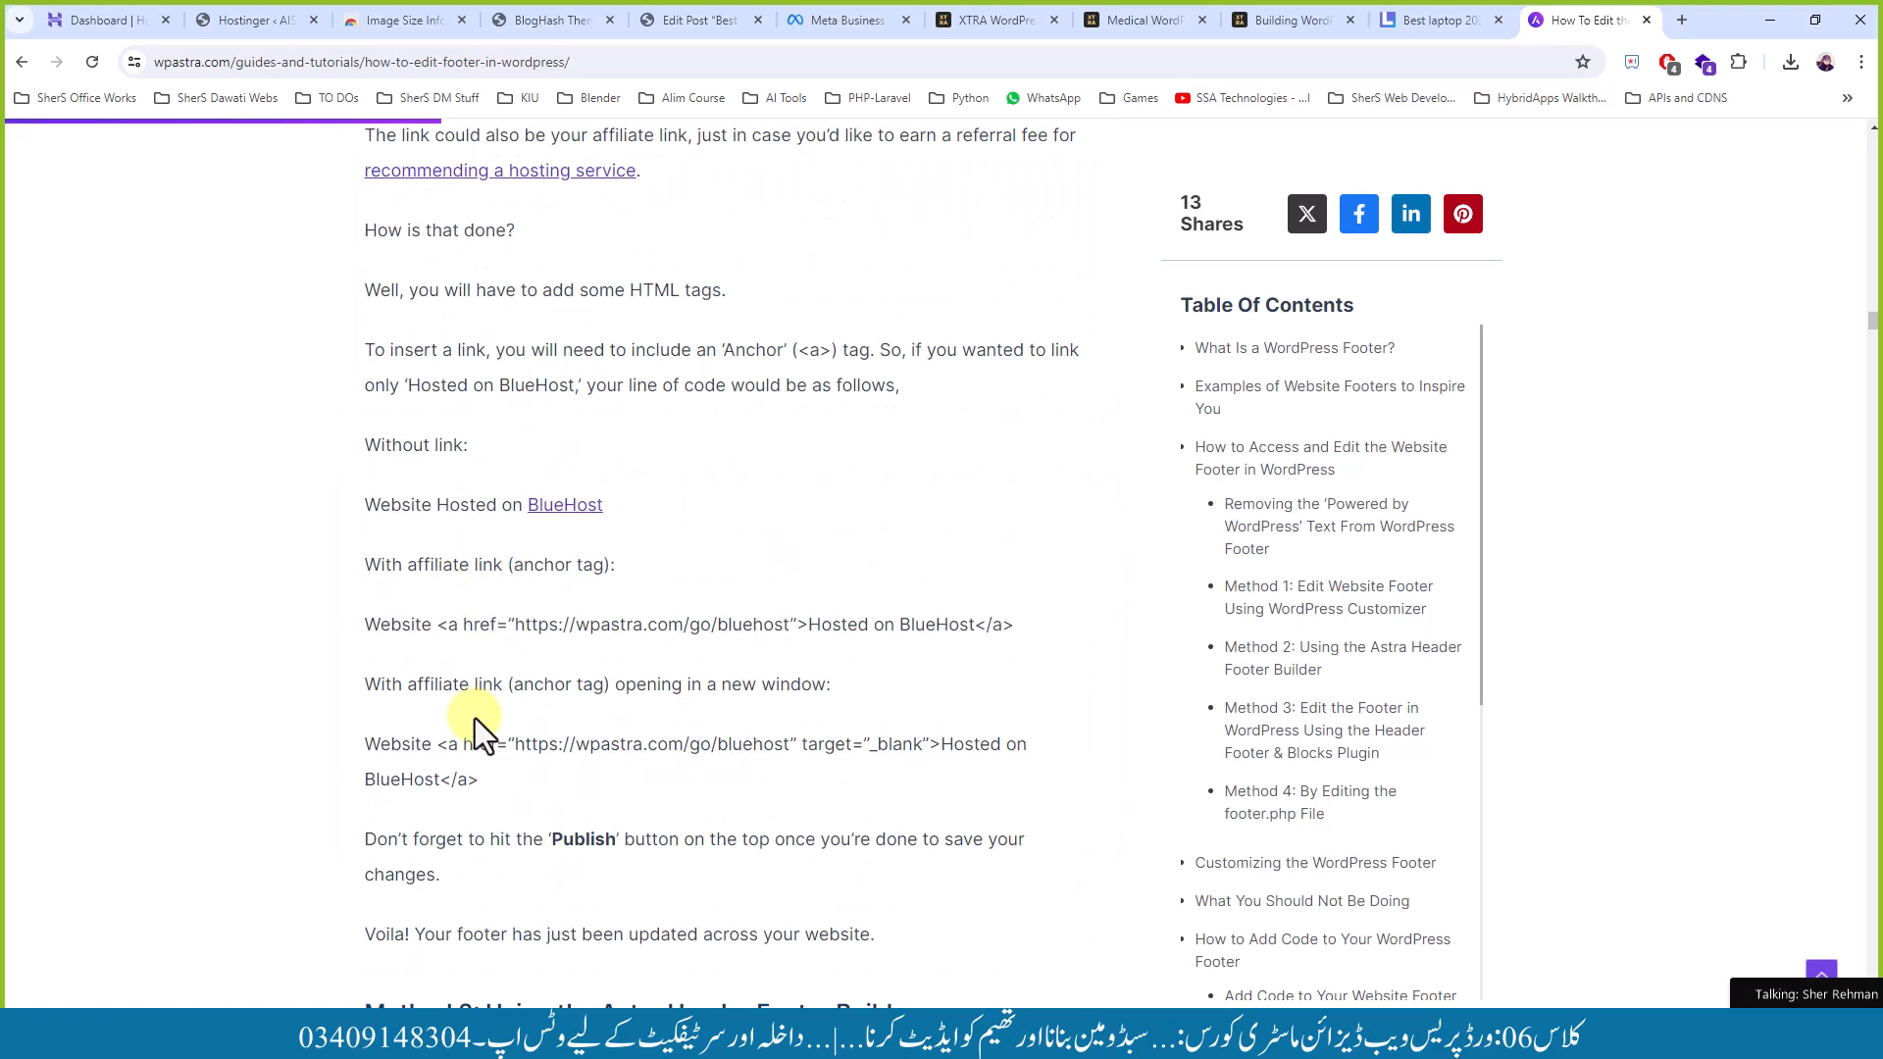
Load the alsirajislamicinstitute.com homepage in the Meta Business Suite tab.
left_click(238, 24)
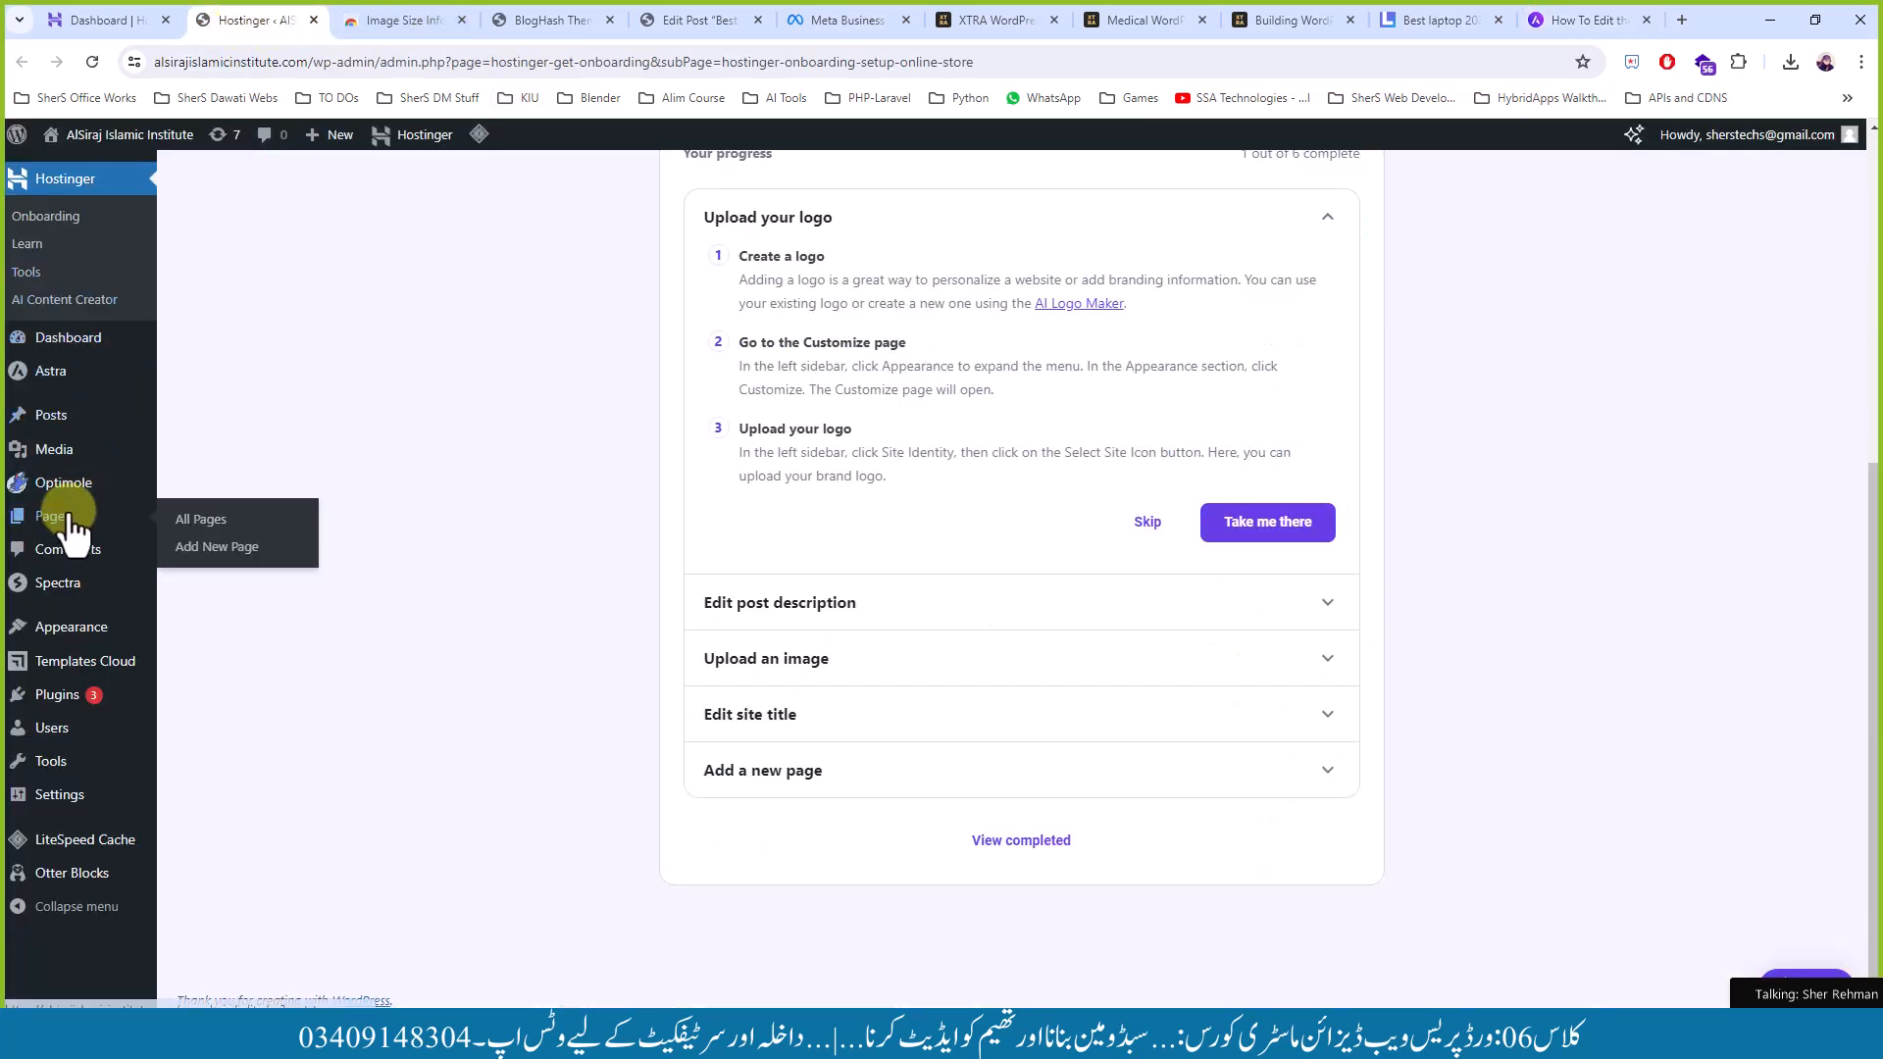
mouse_move(72, 632)
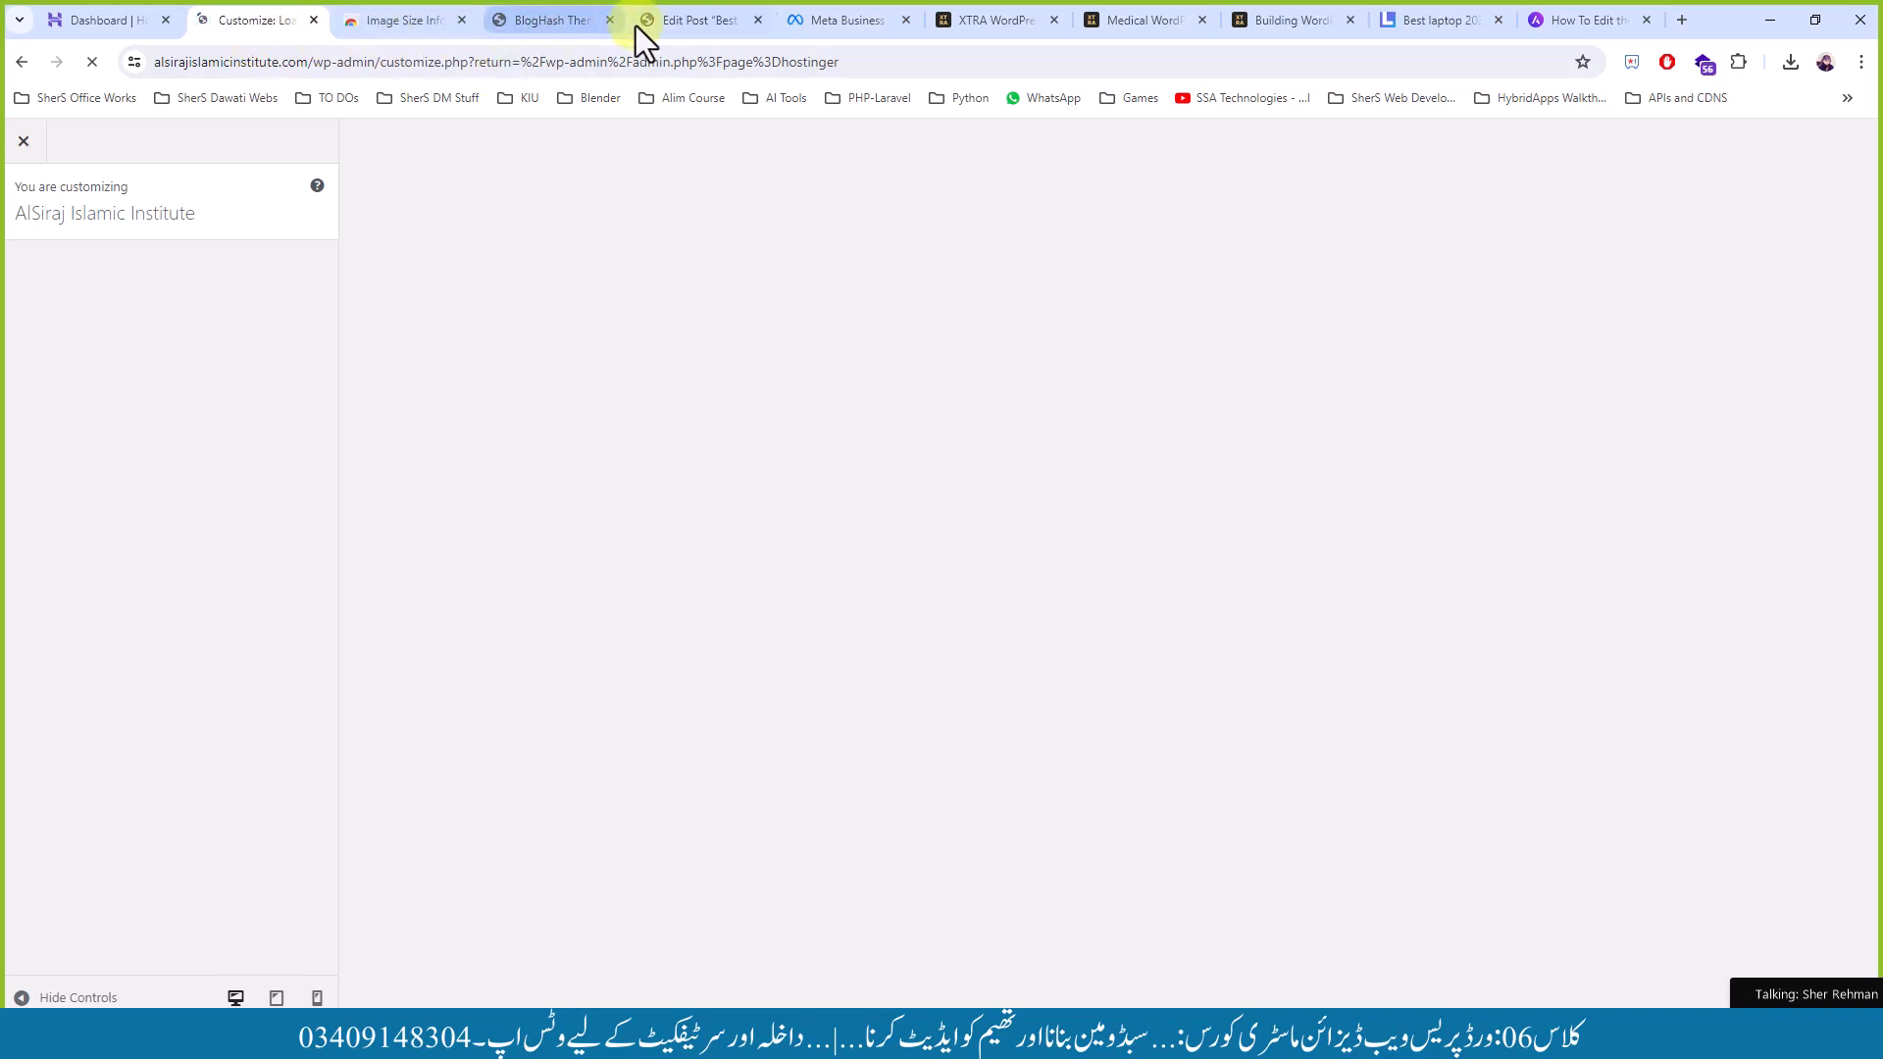
left_click(824, 18)
left_click(685, 62)
type("alsirajislamicinstitute.com")
key("Return")
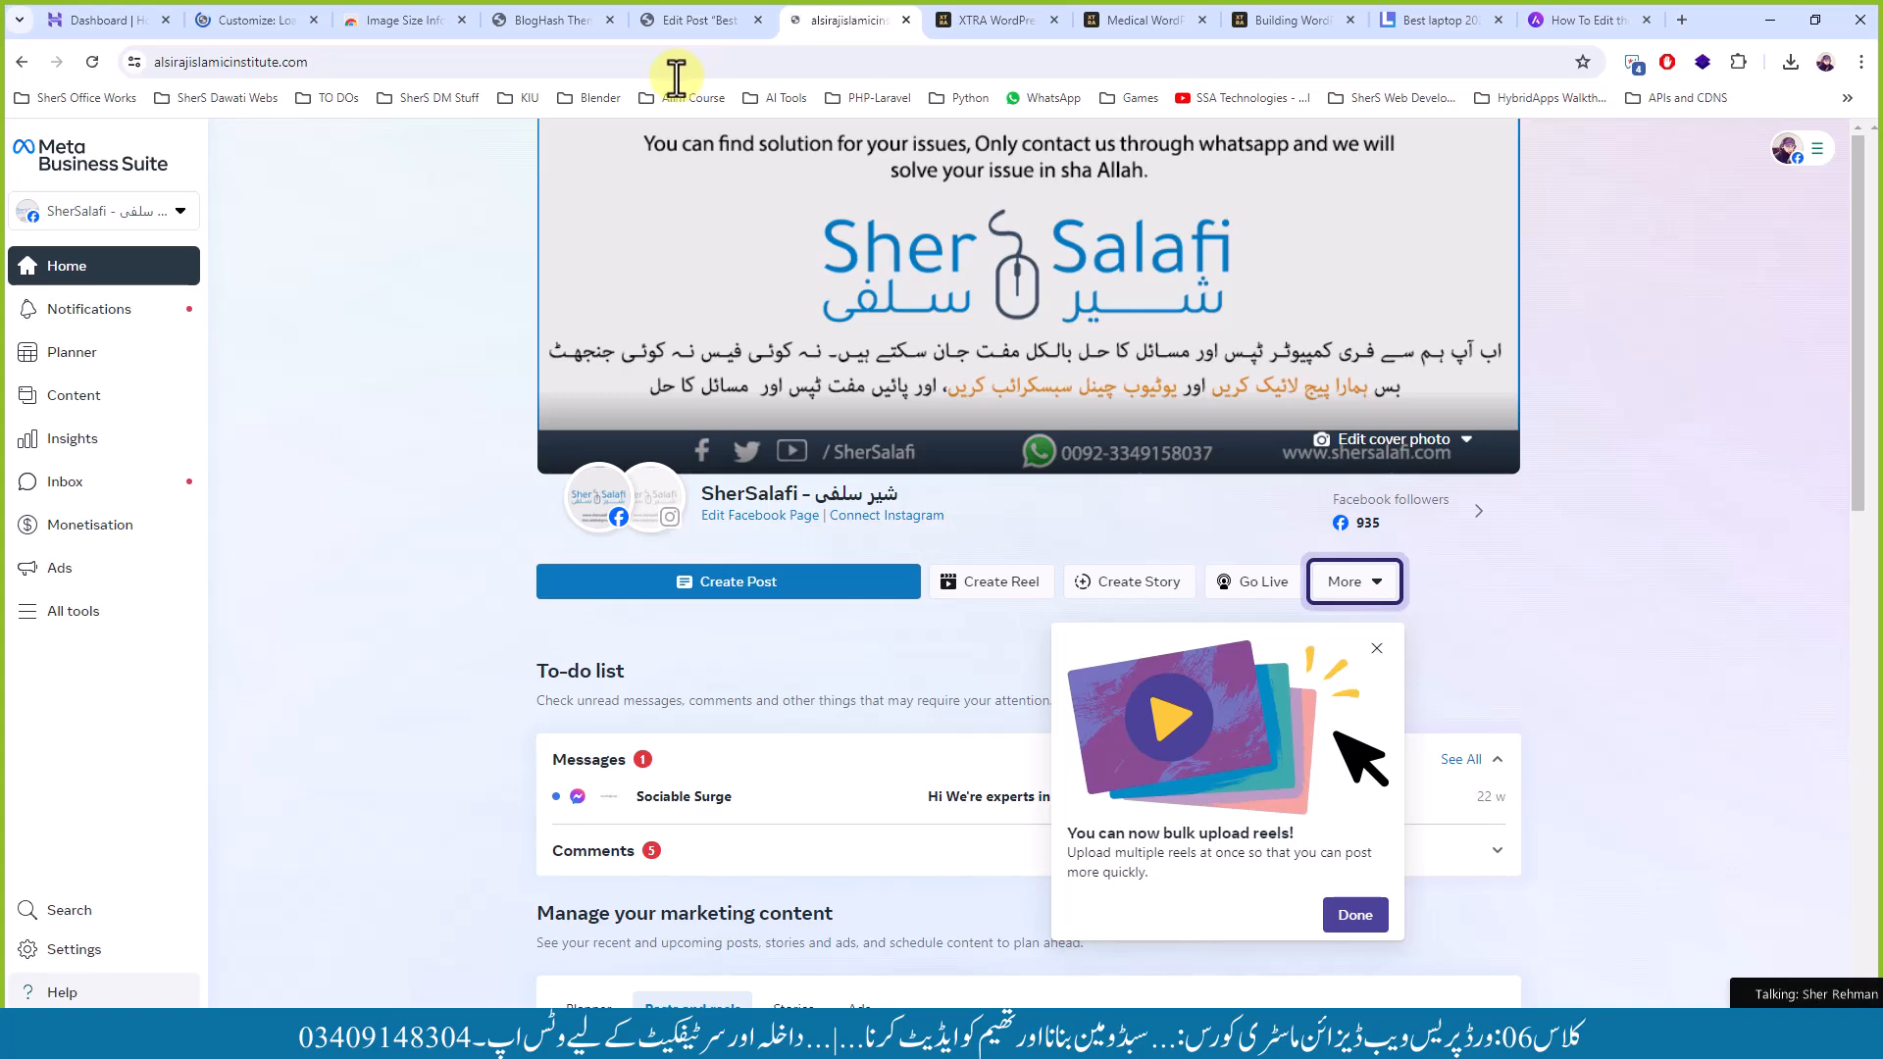
Review the AlSiraj homepage down to its footer and bring up the site Customizer.
scroll(424, 562, "down", 20)
scroll(465, 533, "down", 15)
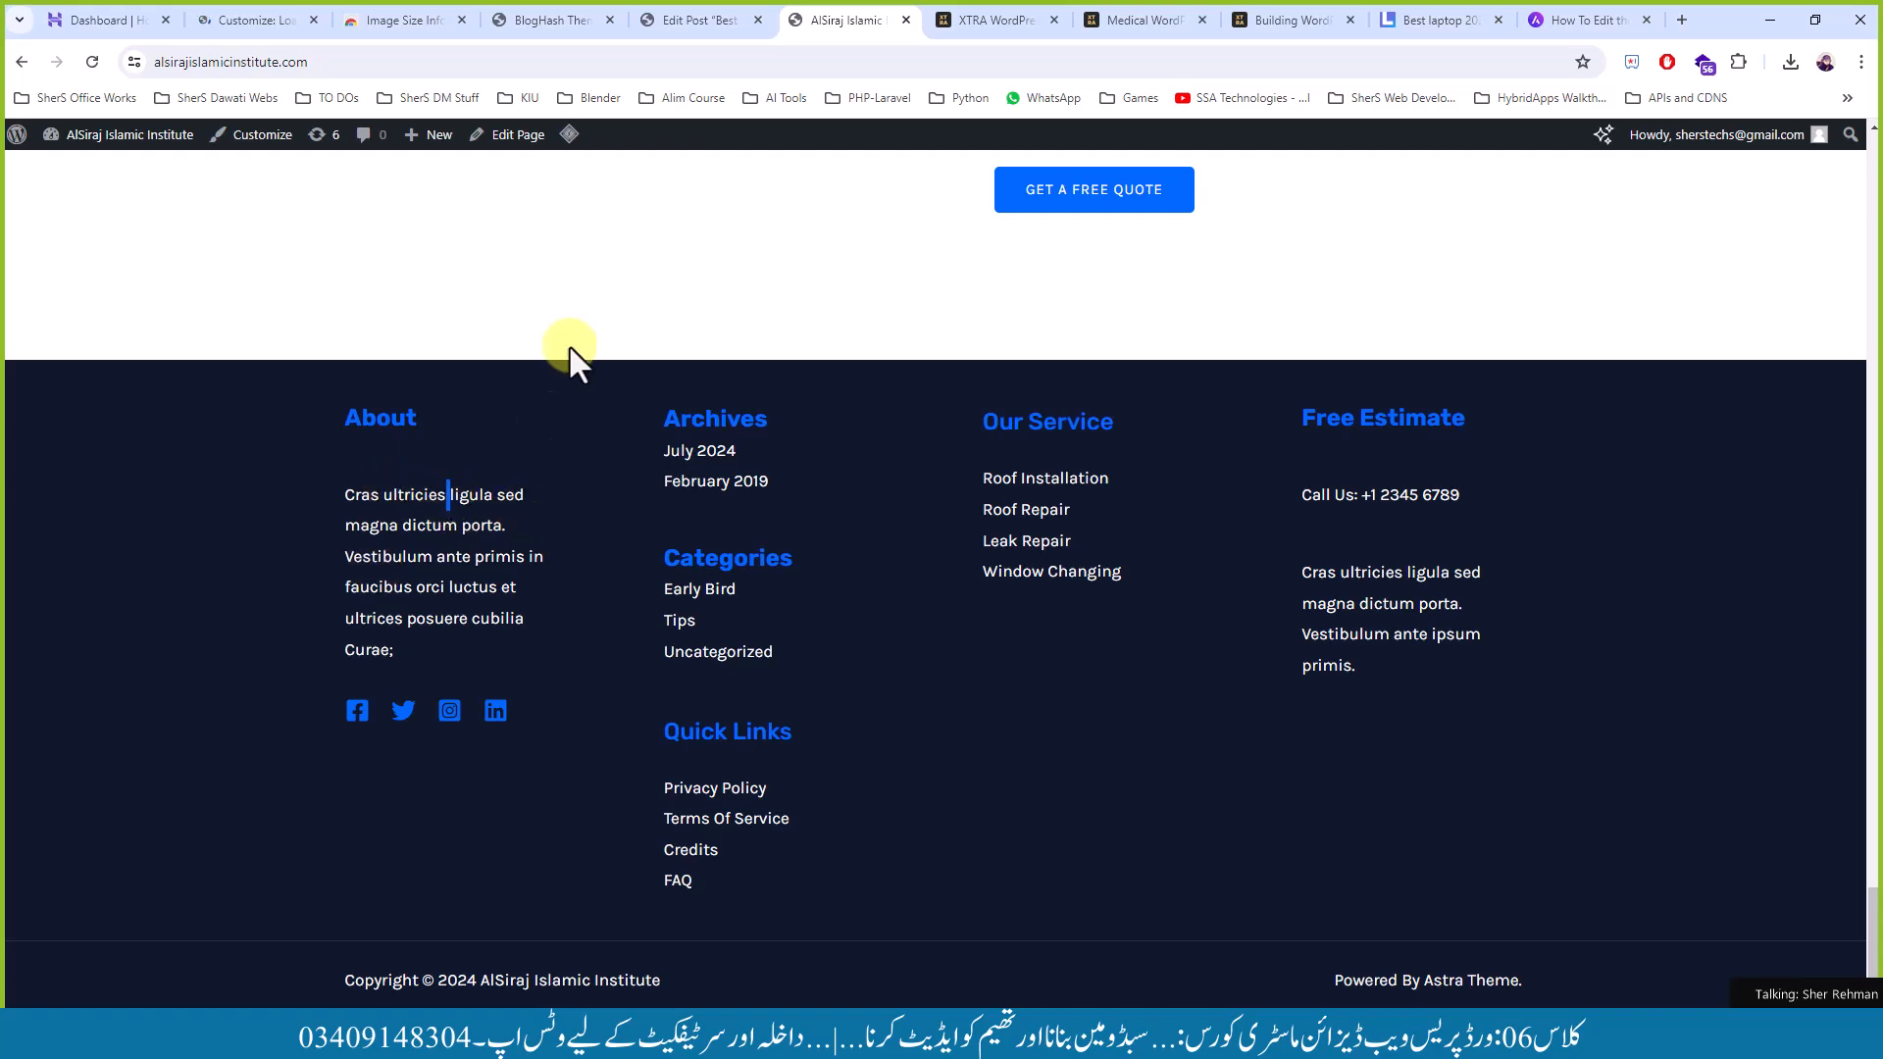
scroll(543, 416, "up", 5)
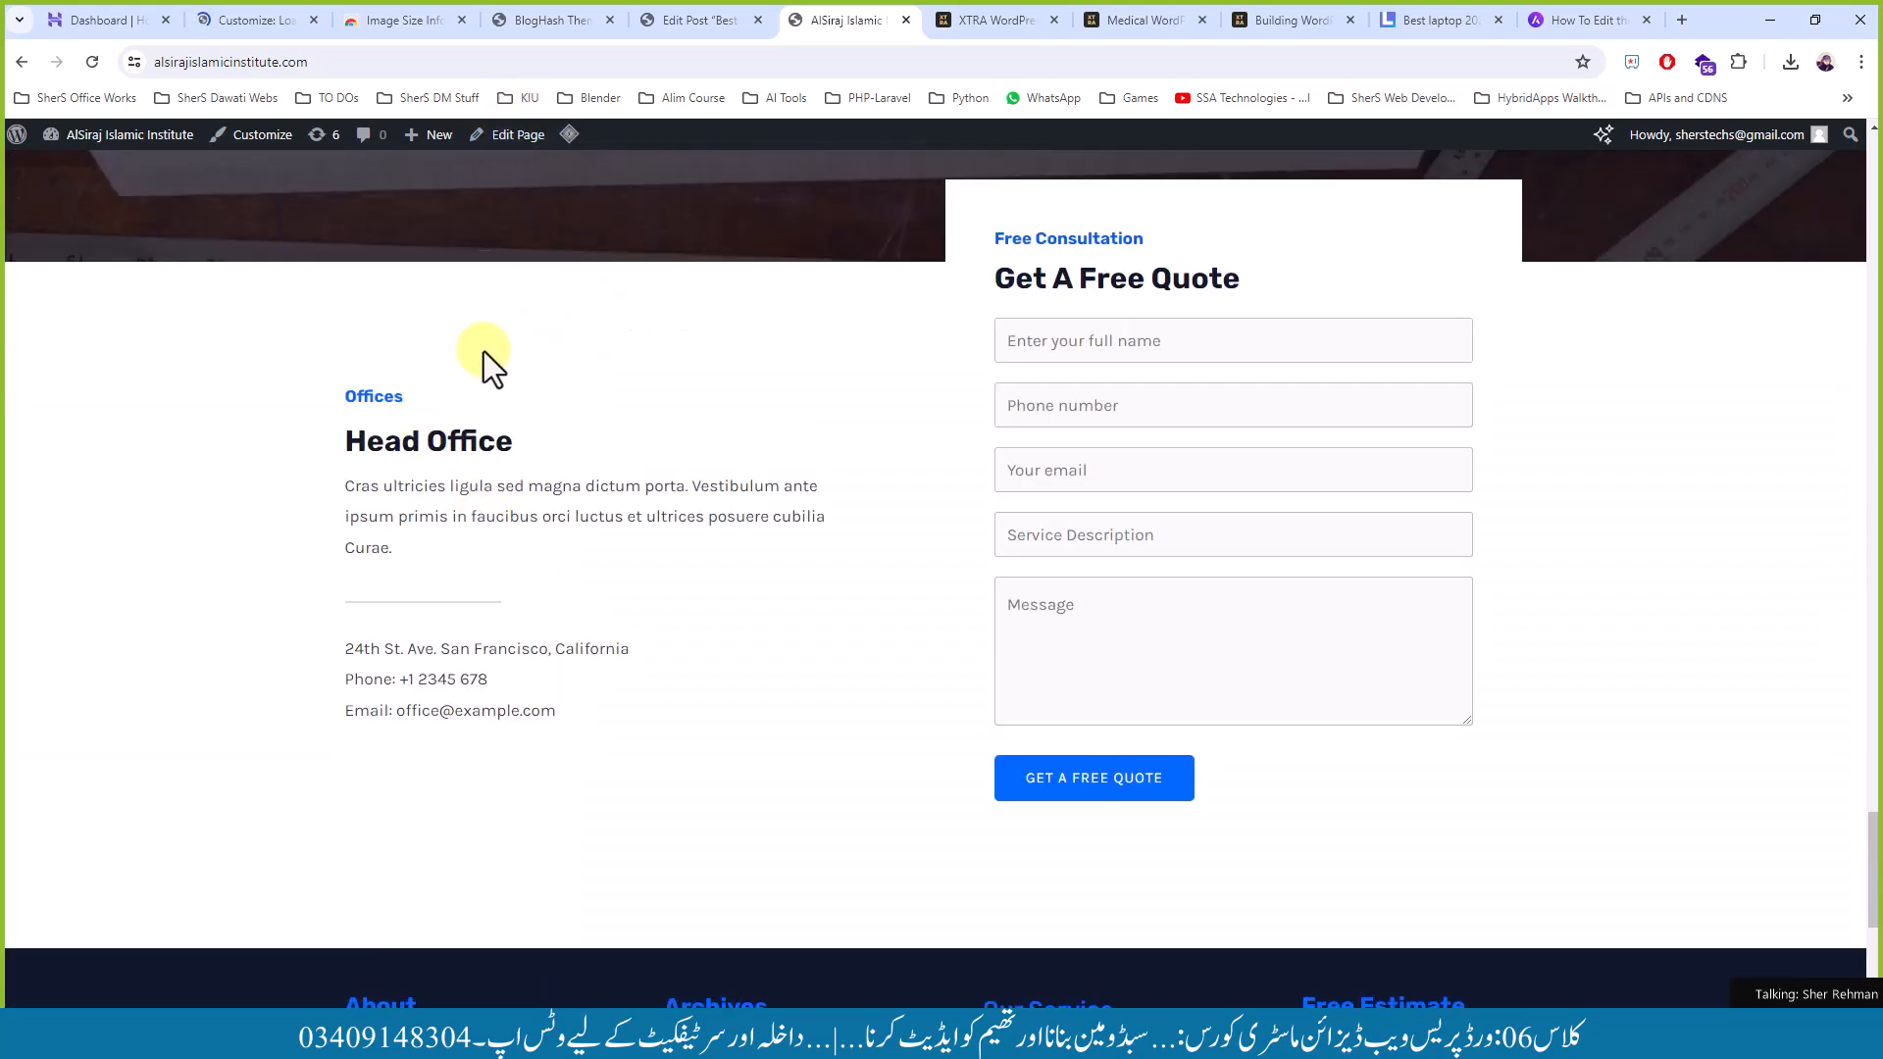
scroll(981, 491, "down", 5)
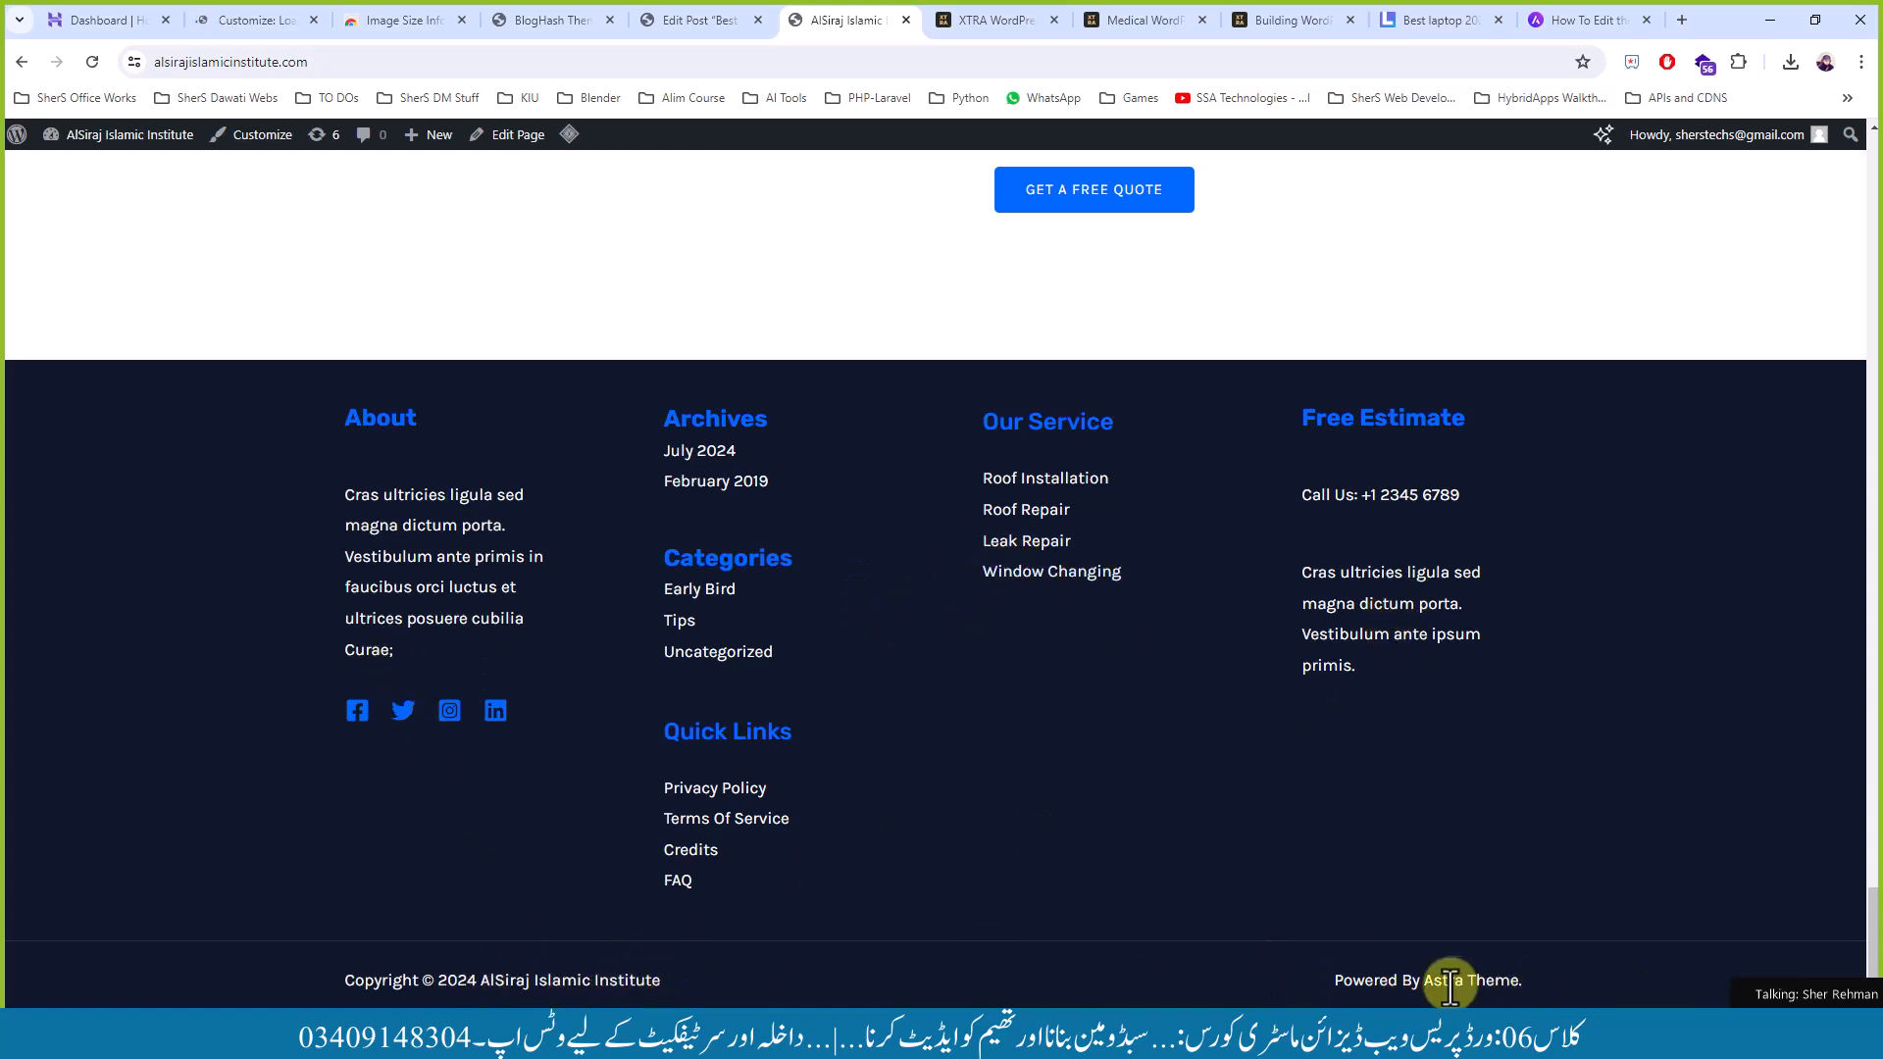
left_click(300, 40)
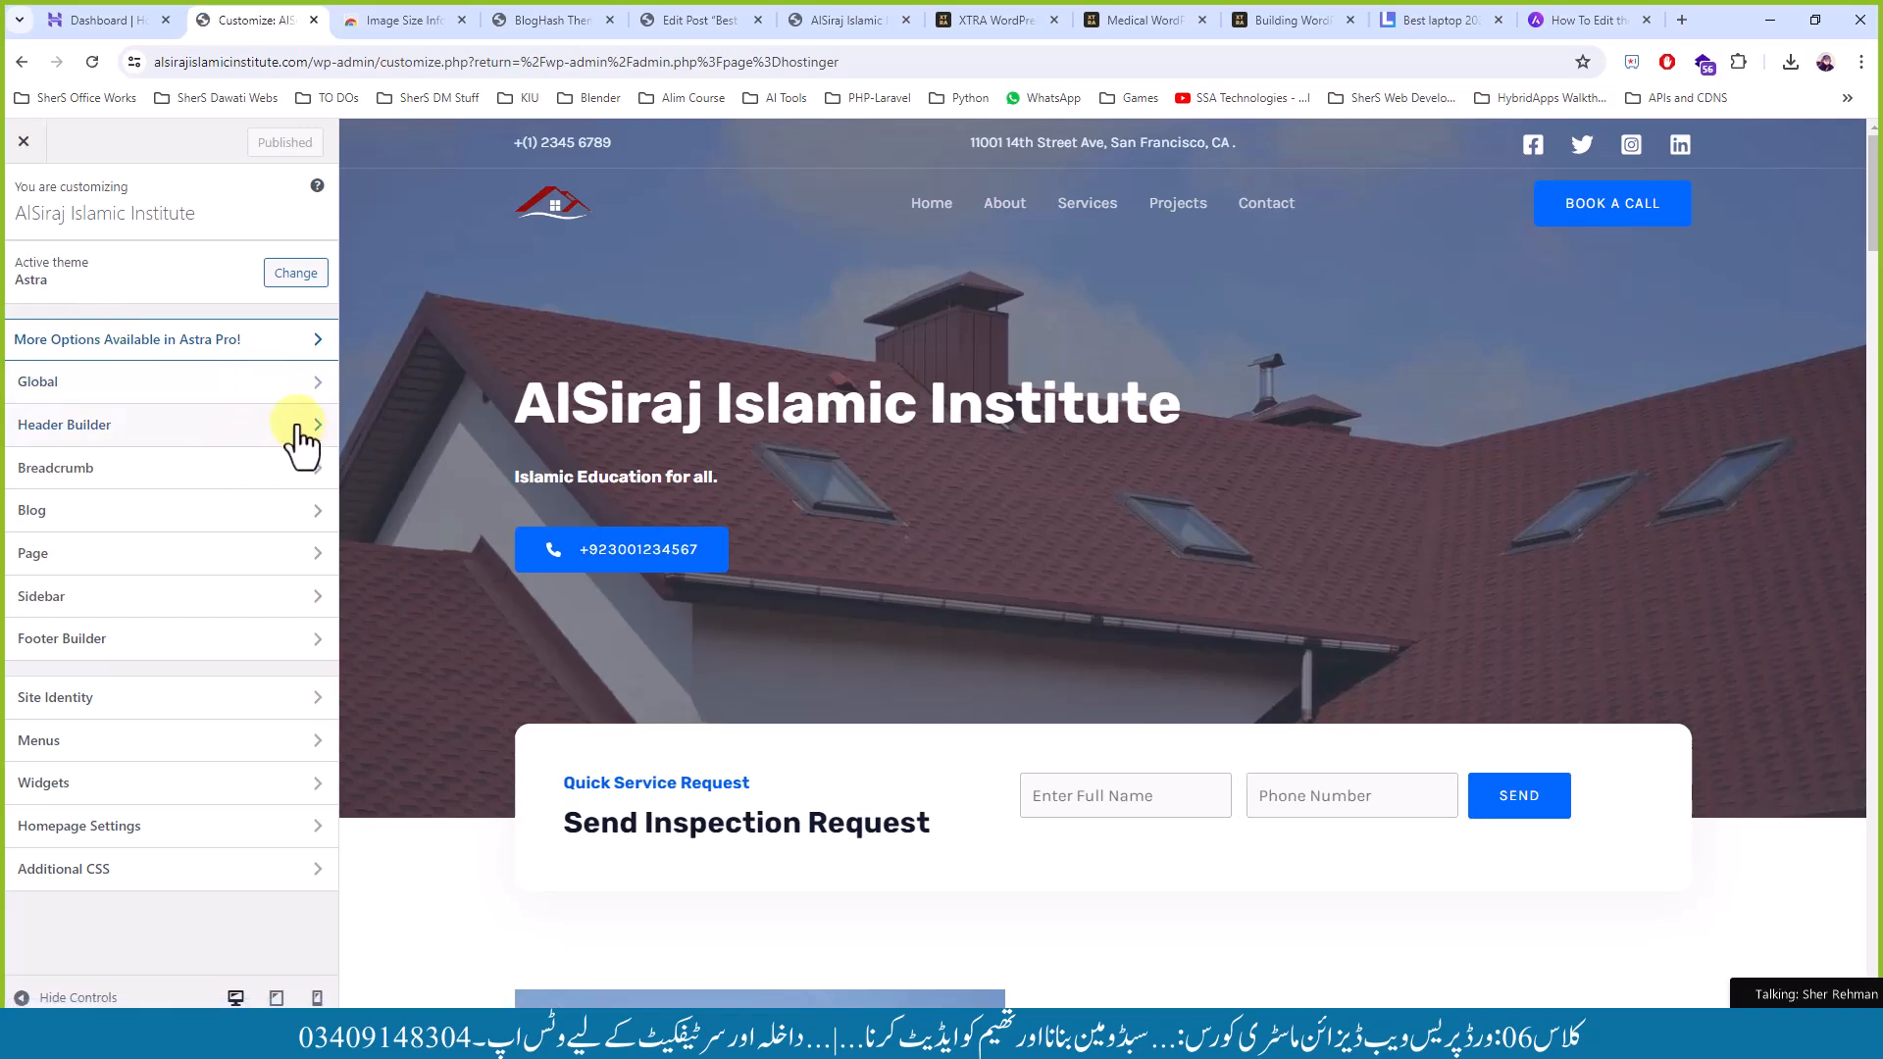
Review the Astra Footer Builder's Copyright text and styling, then edit the About footer widget.
left_click(101, 657)
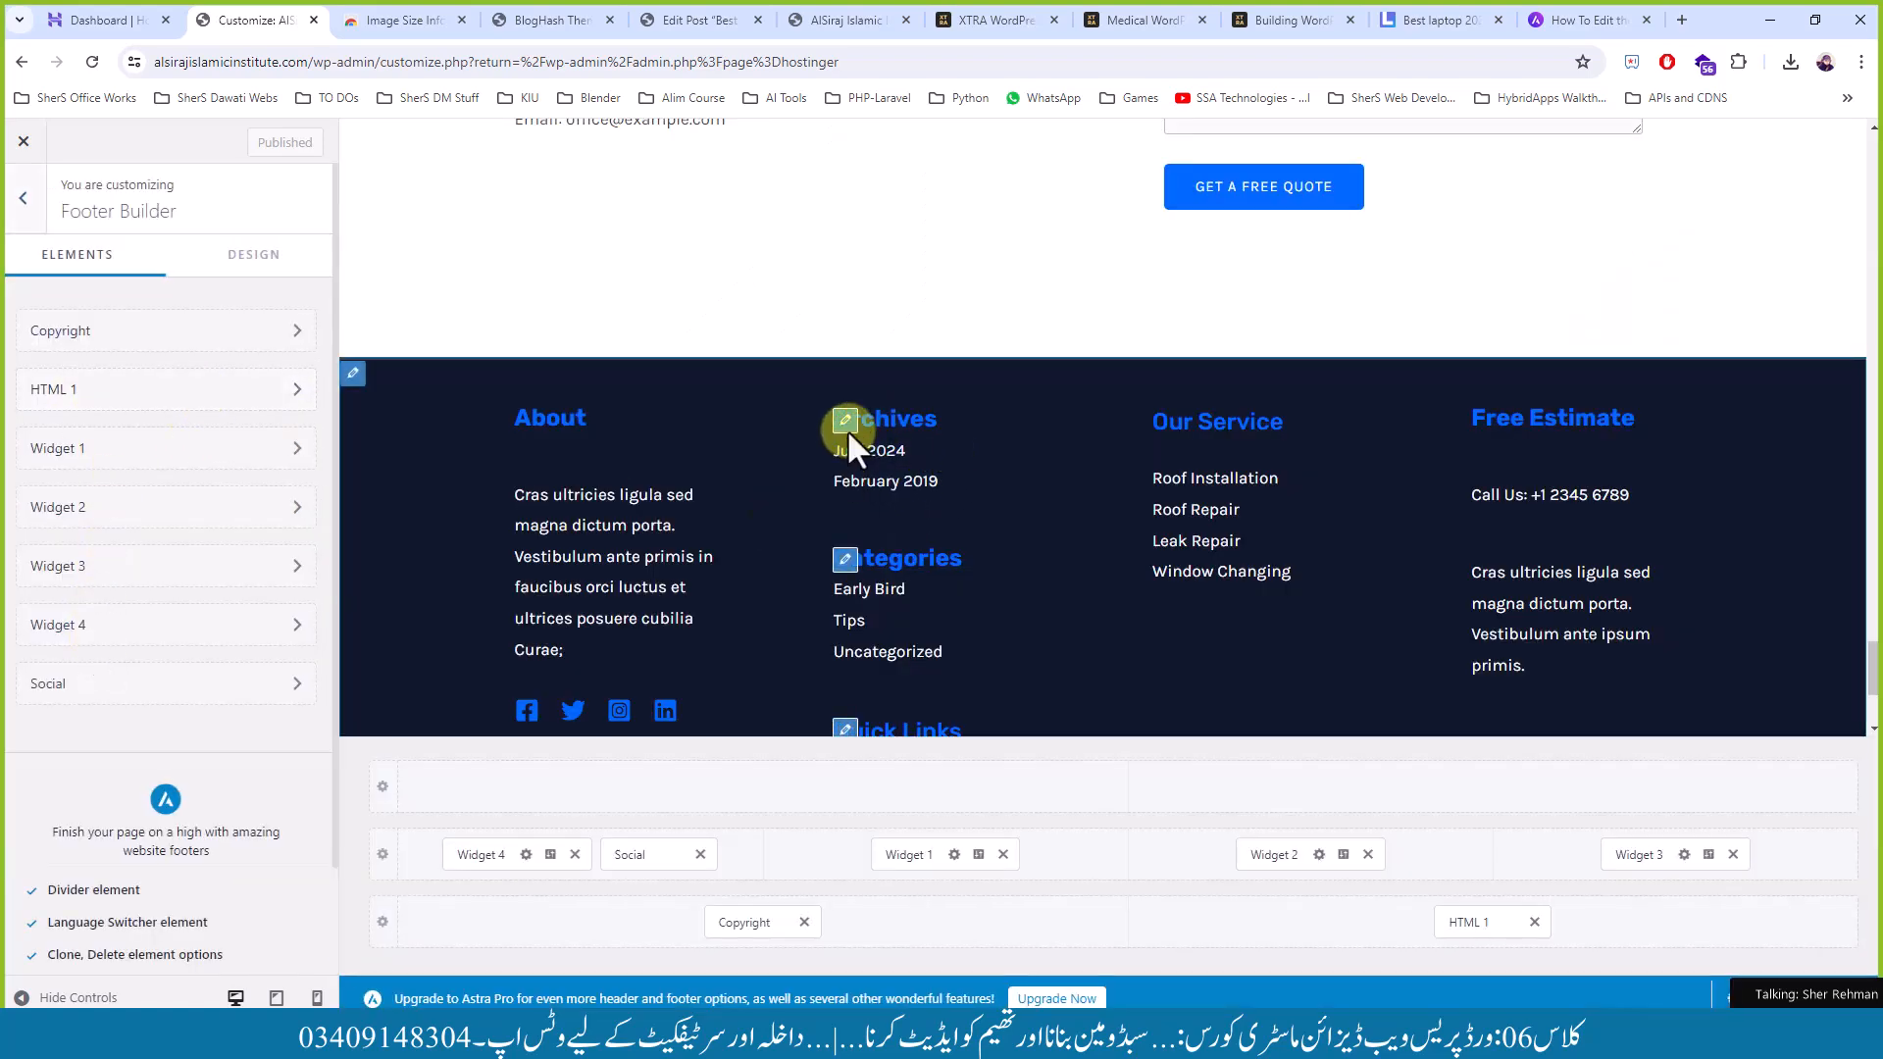
scroll(812, 608, "down", 3)
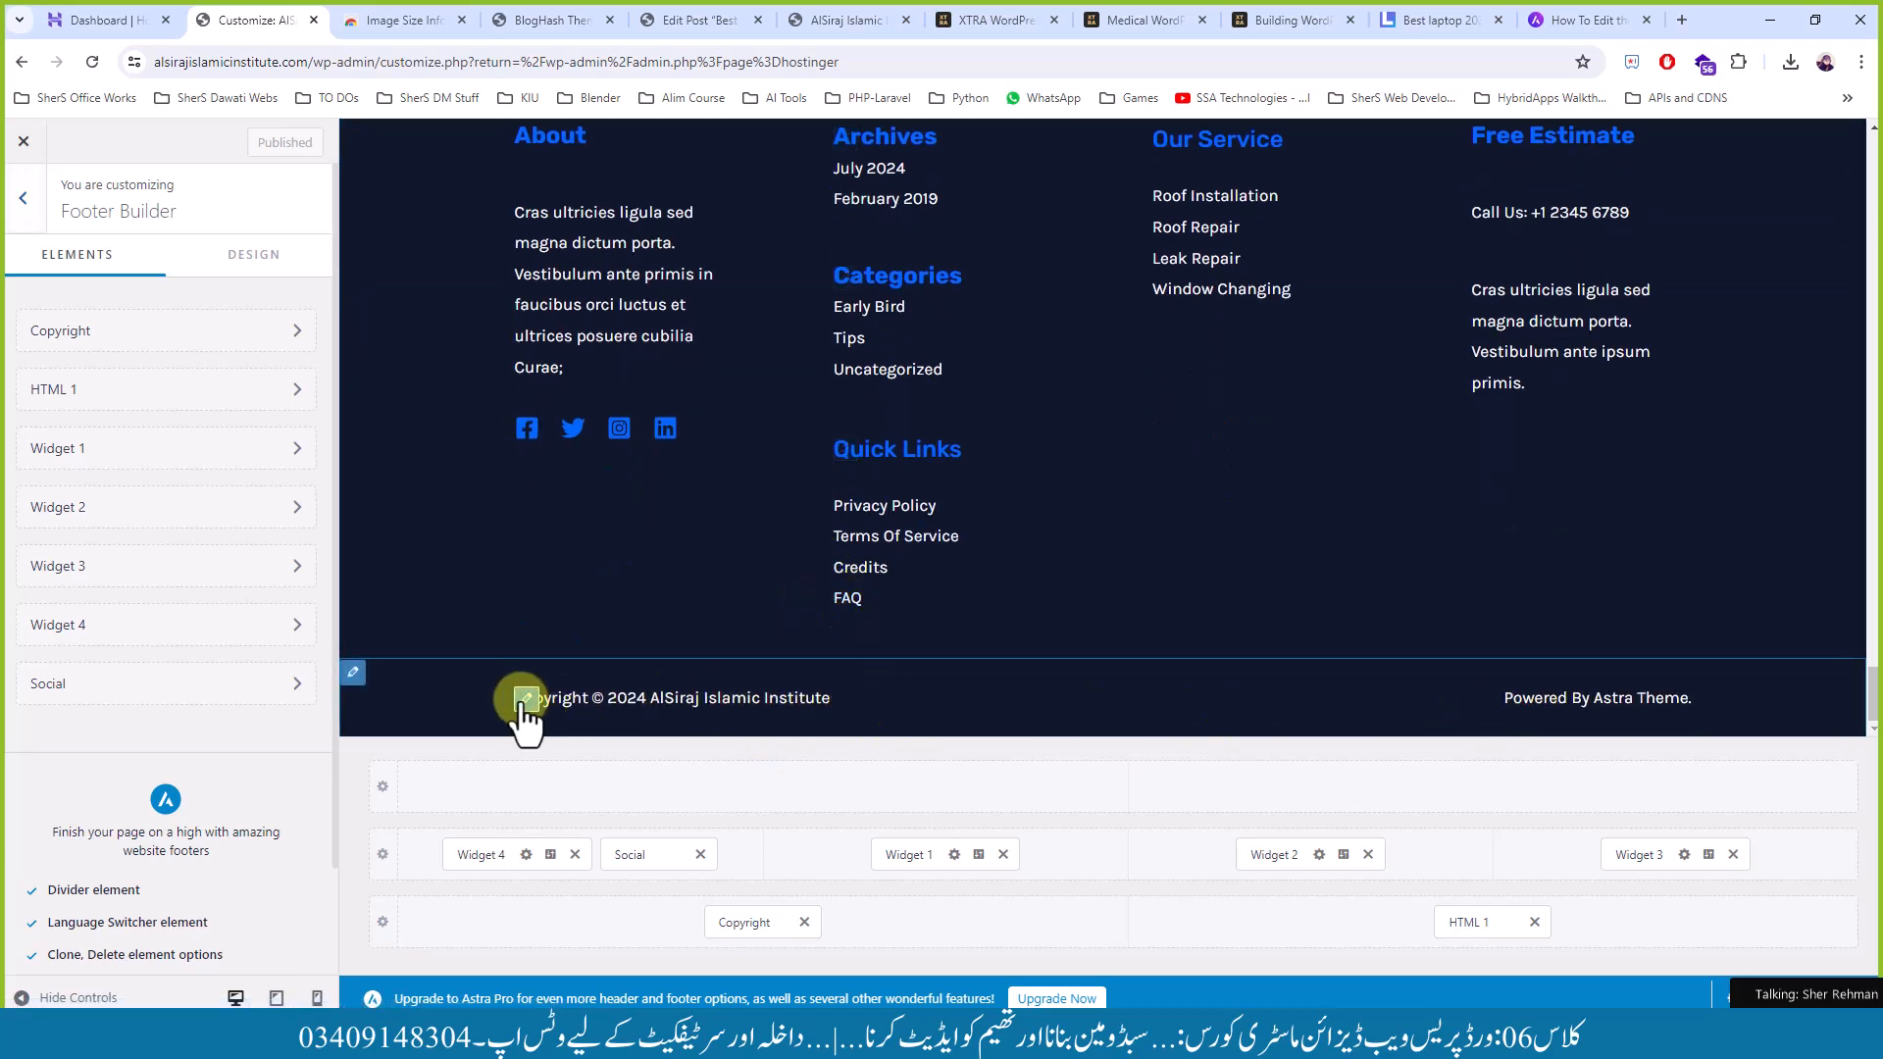
left_click(526, 699)
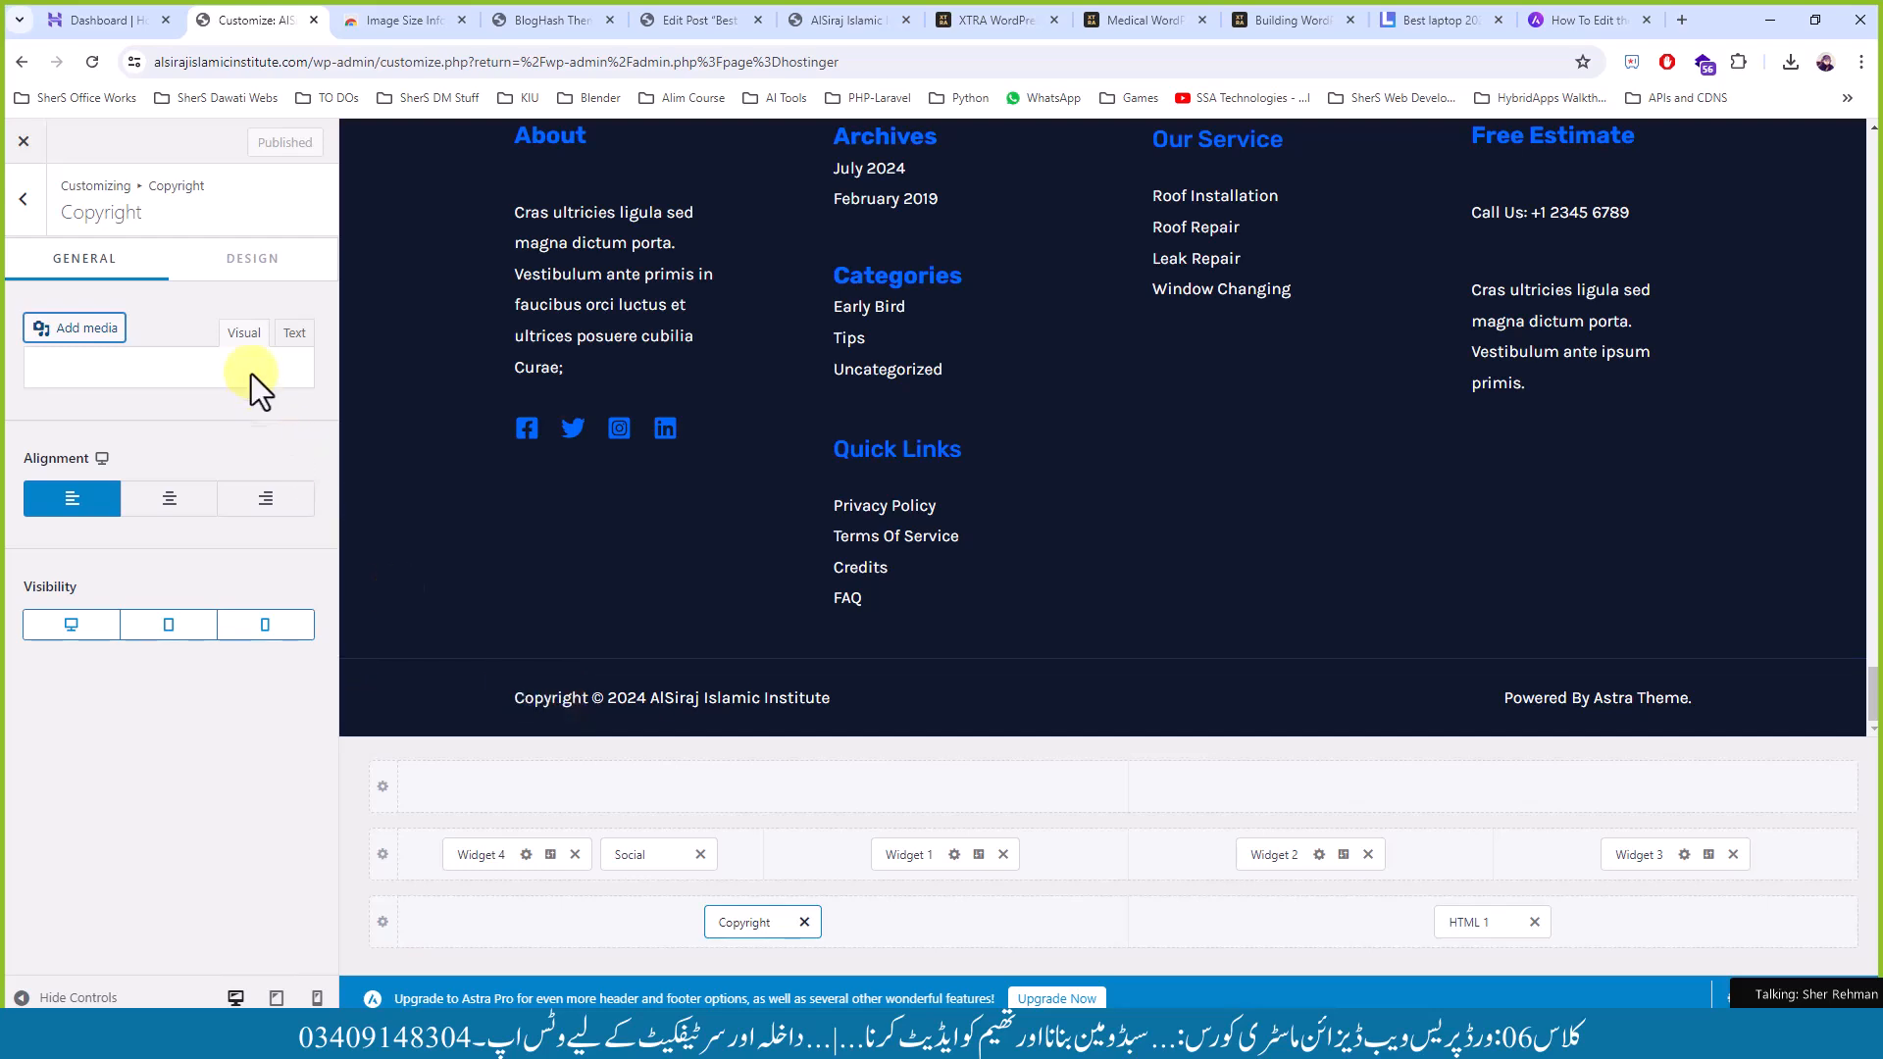
left_click(240, 284)
left_click(74, 260)
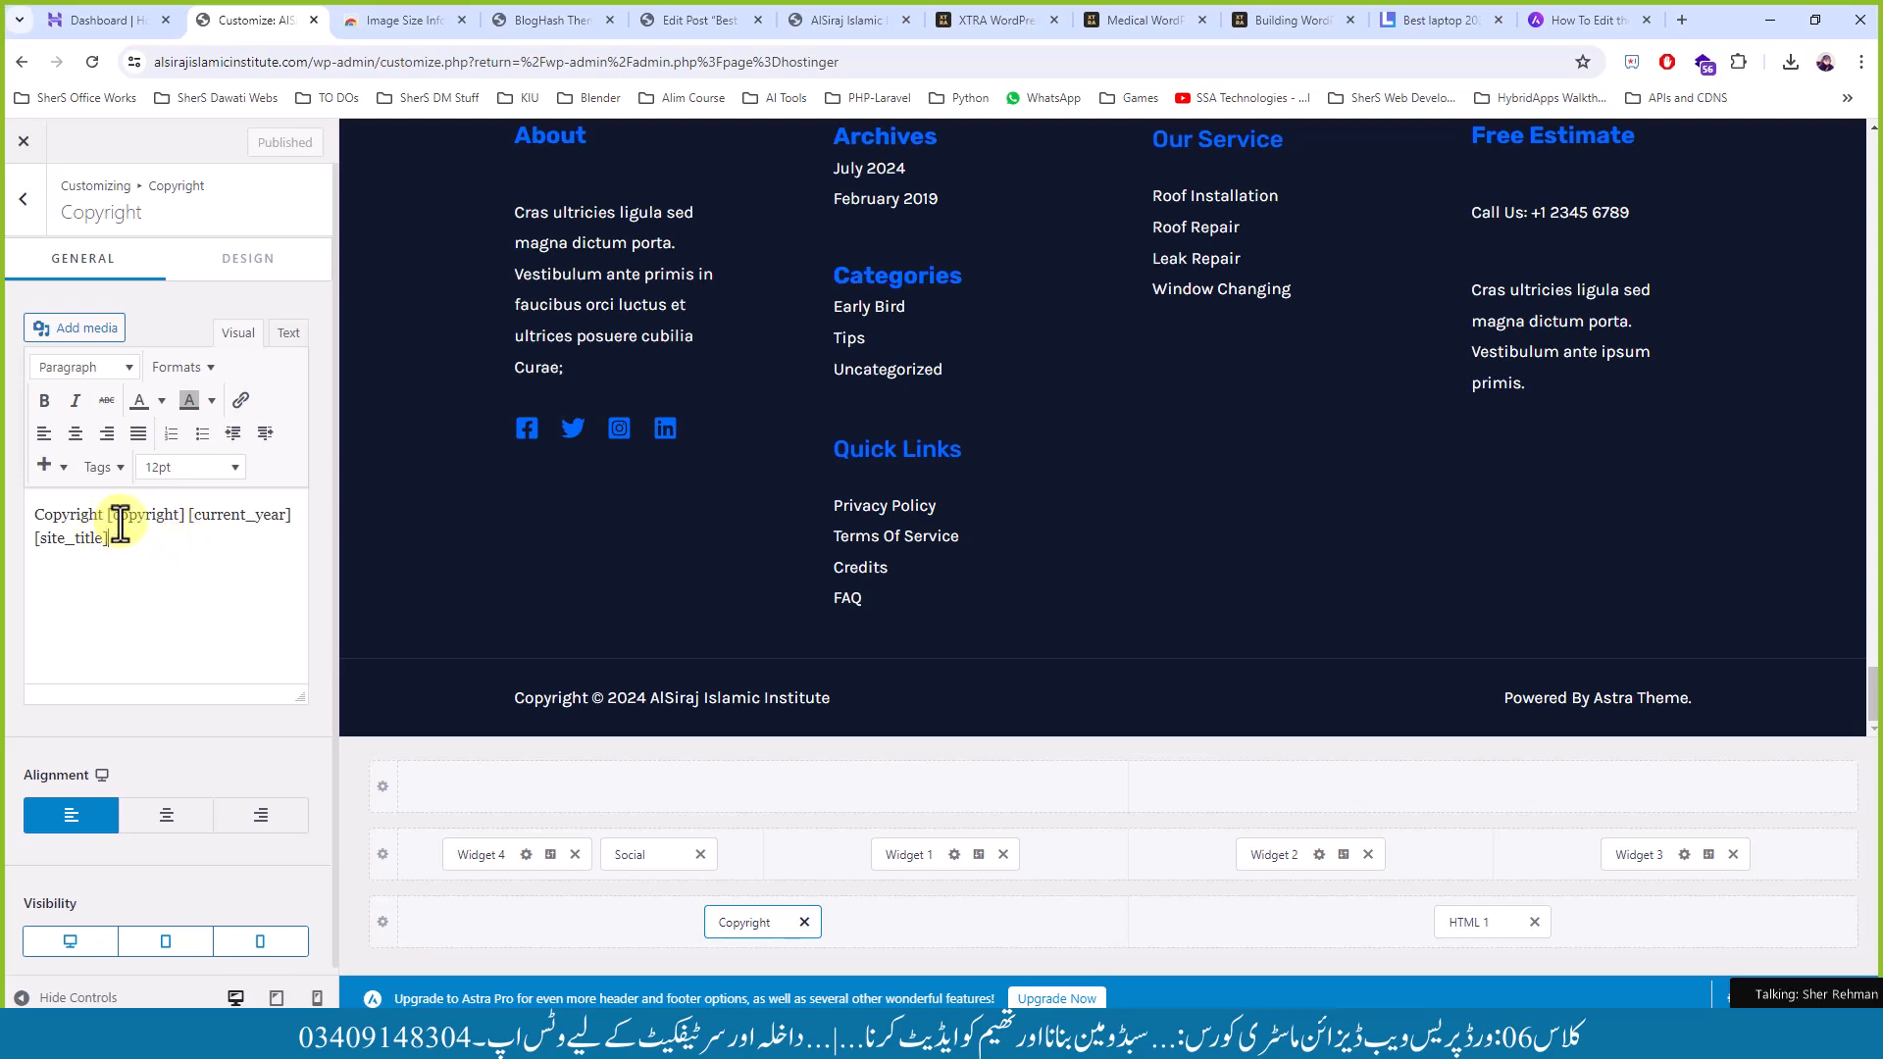
scroll(838, 520, "up", 4)
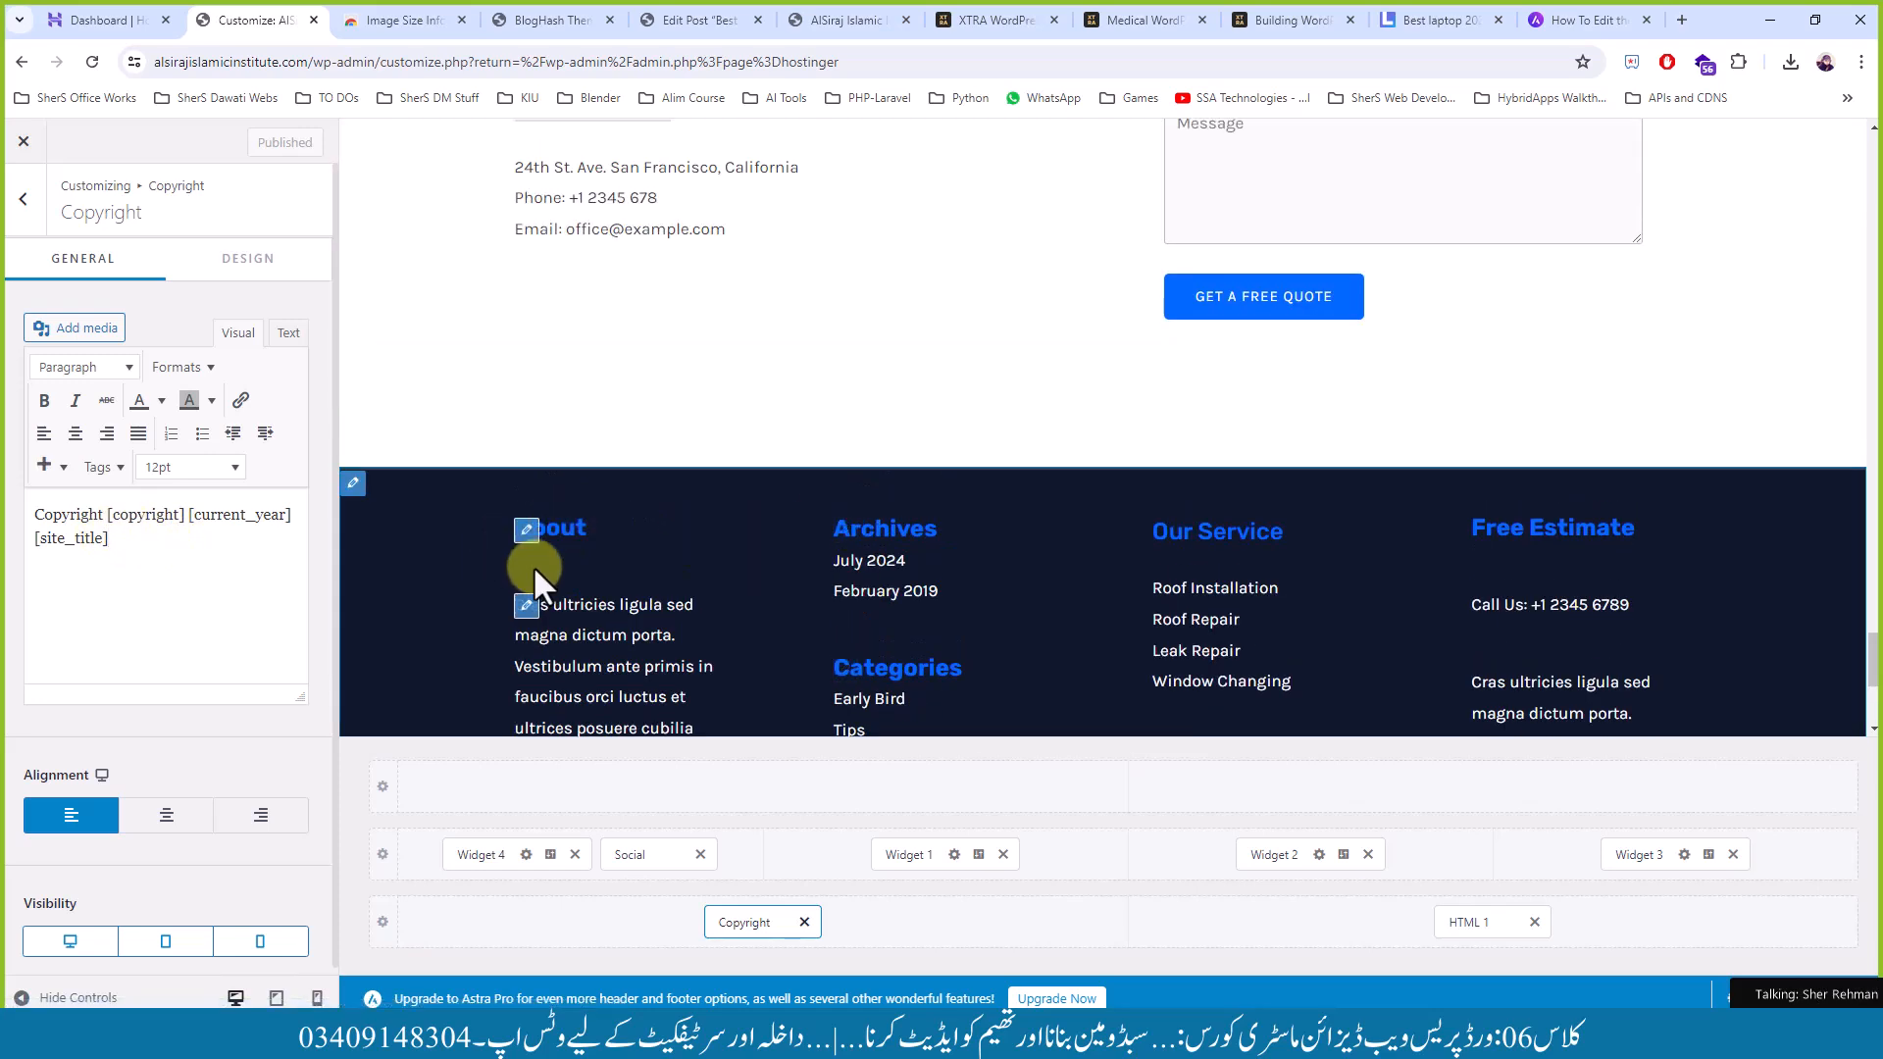
scroll(532, 565, "down", 2)
left_click(526, 408)
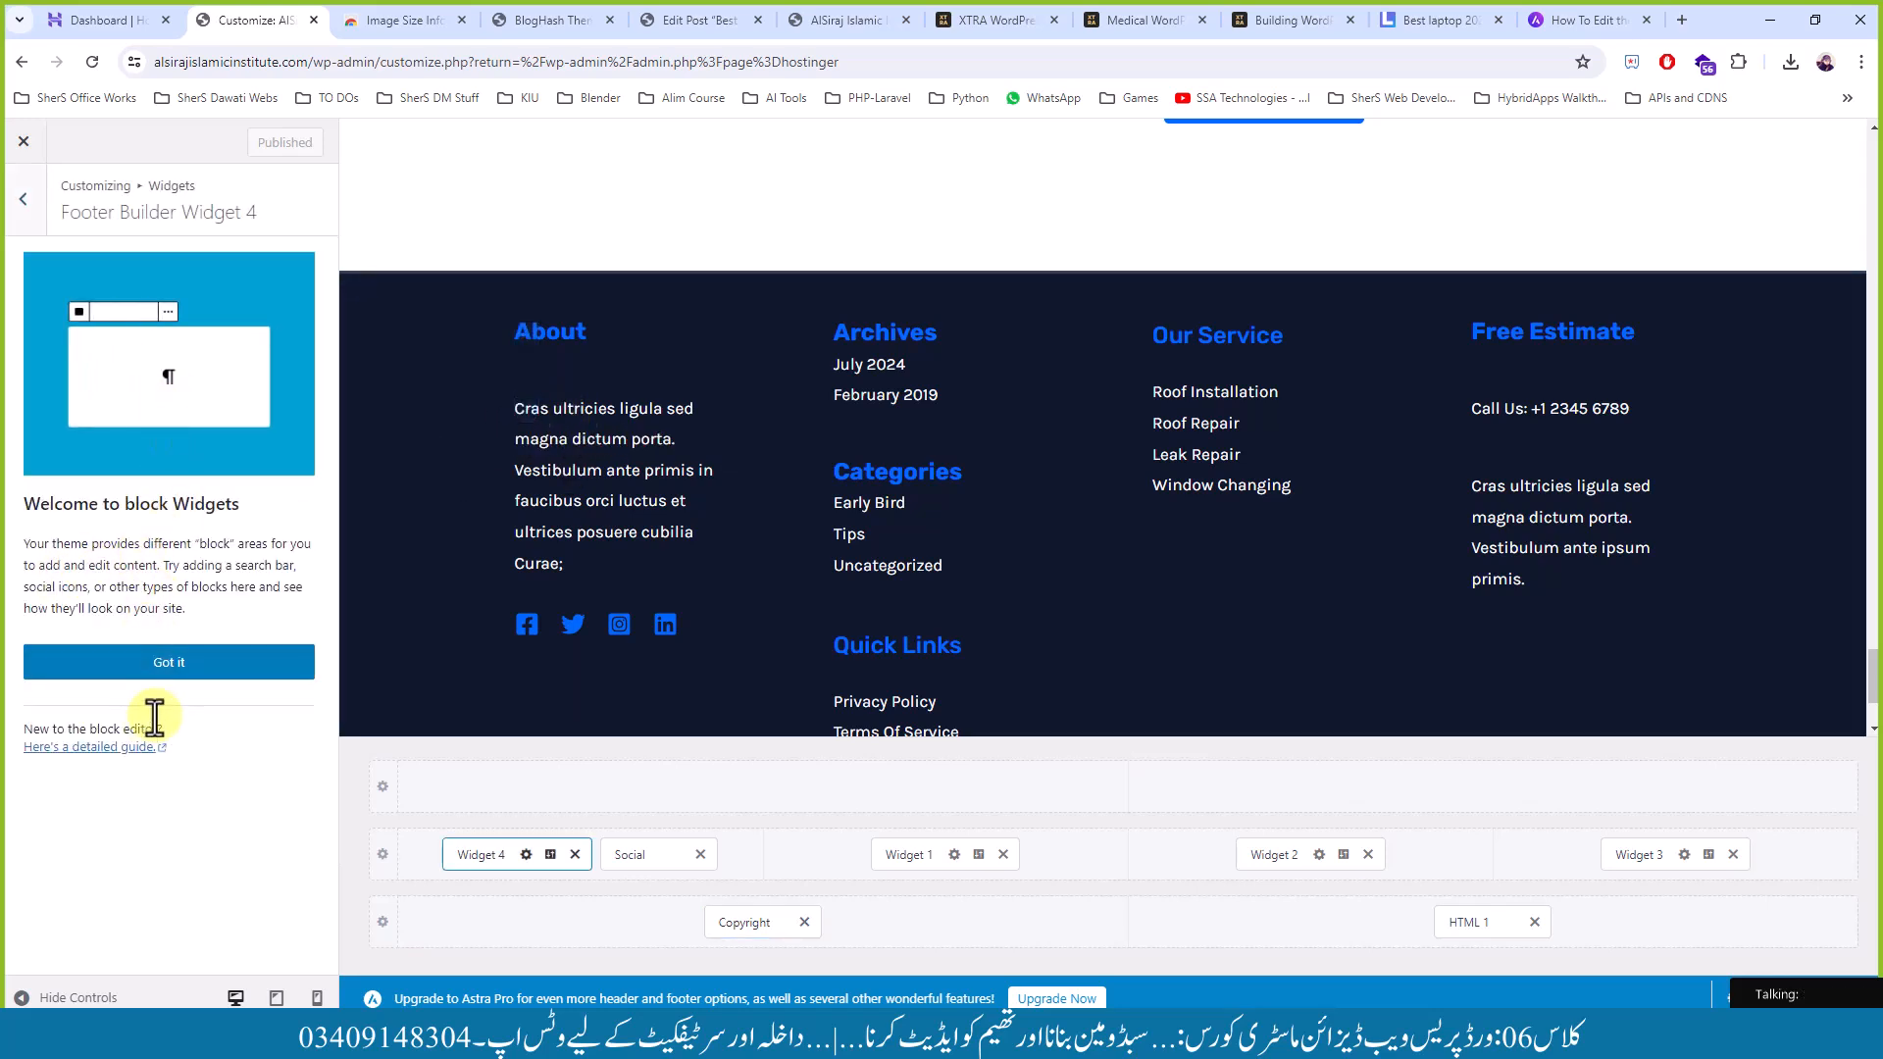
Replace the About footer placeholder text with 'Alsiraj islamic institute' and publish.
left_click(193, 670)
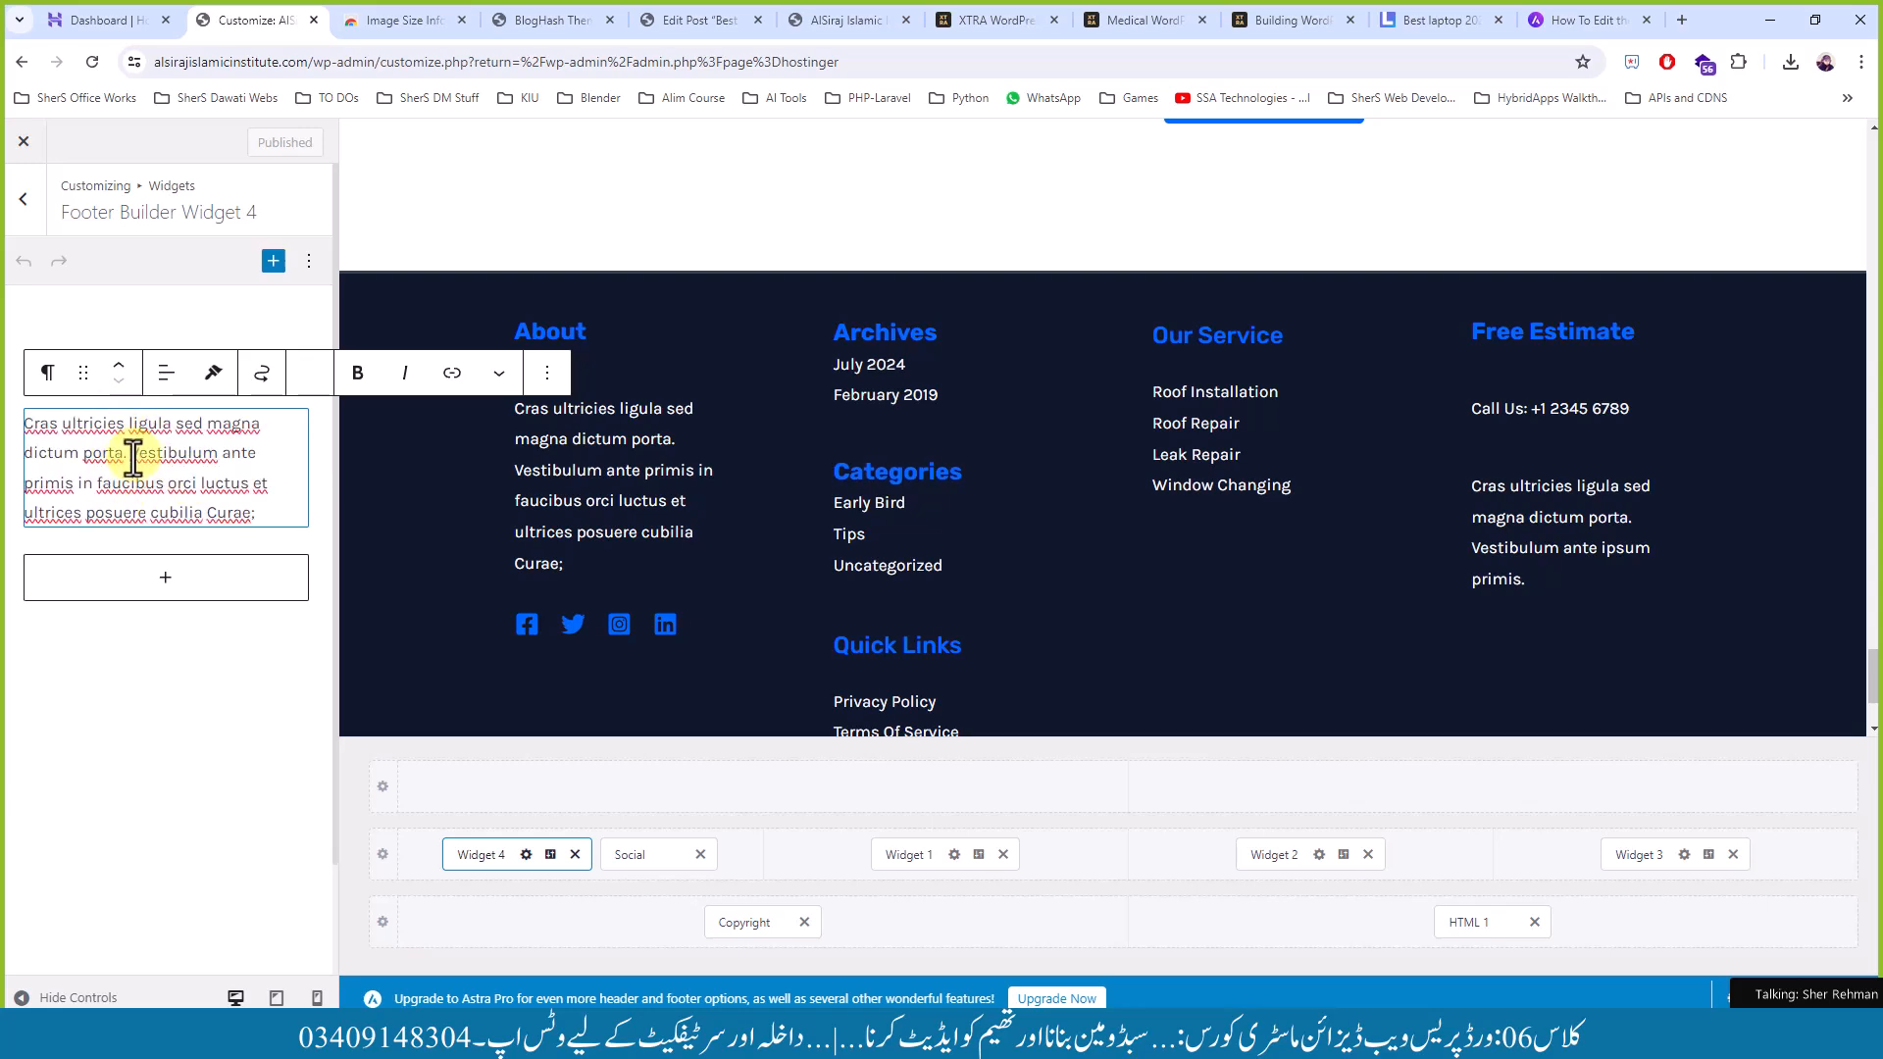
triple_click(133, 456)
key("BackSpace")
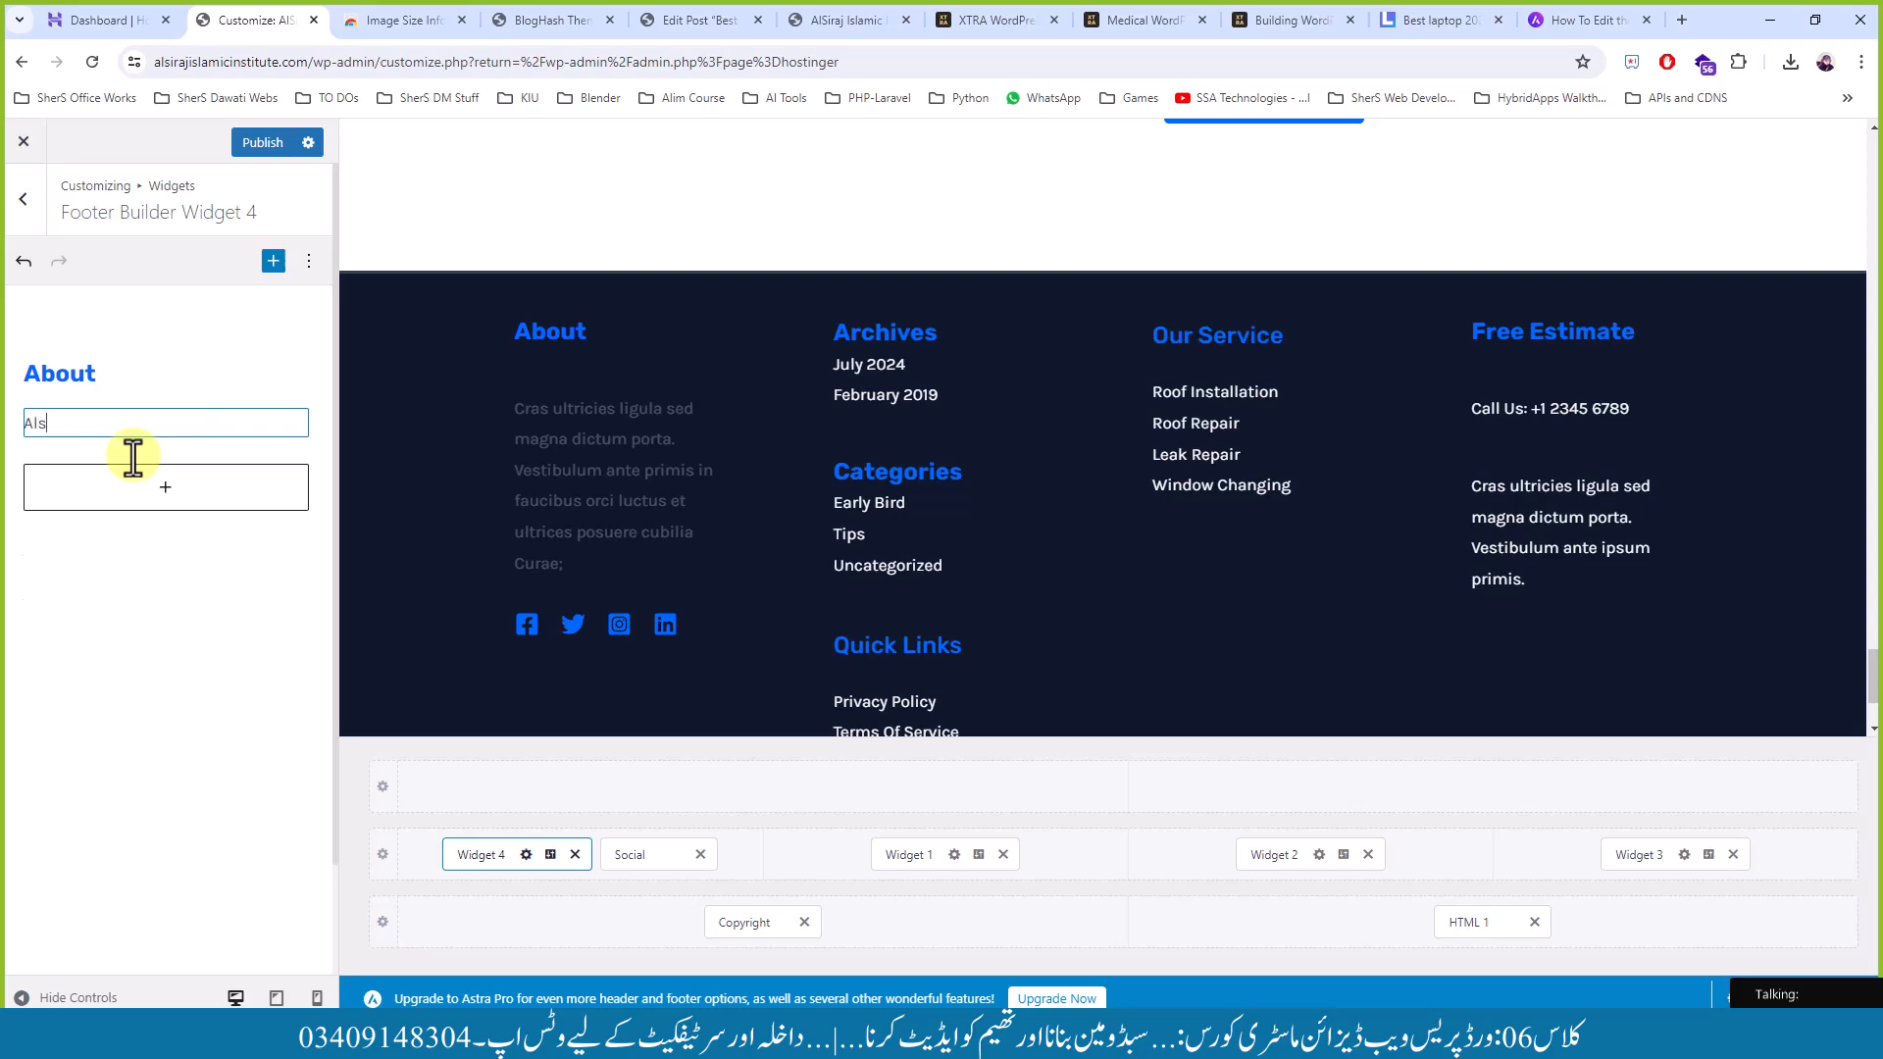
type("Alsiraj islamic")
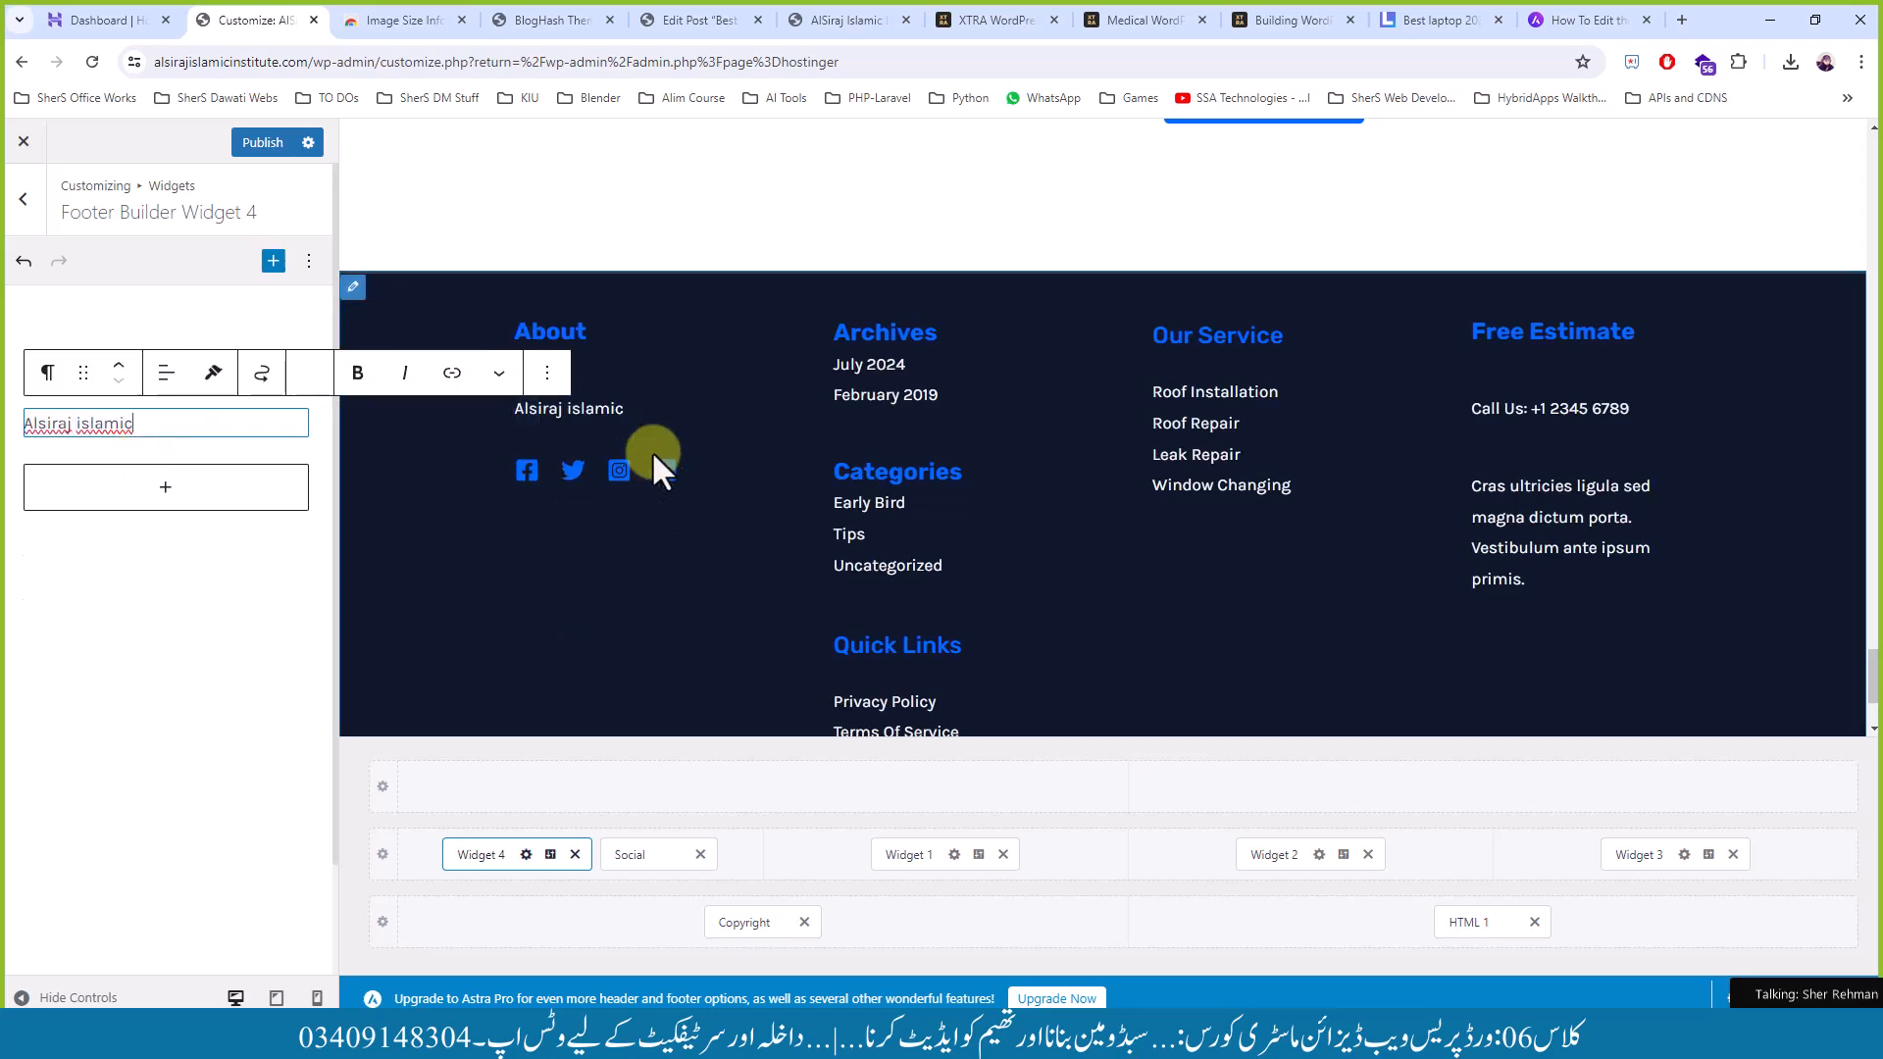
type(" institute")
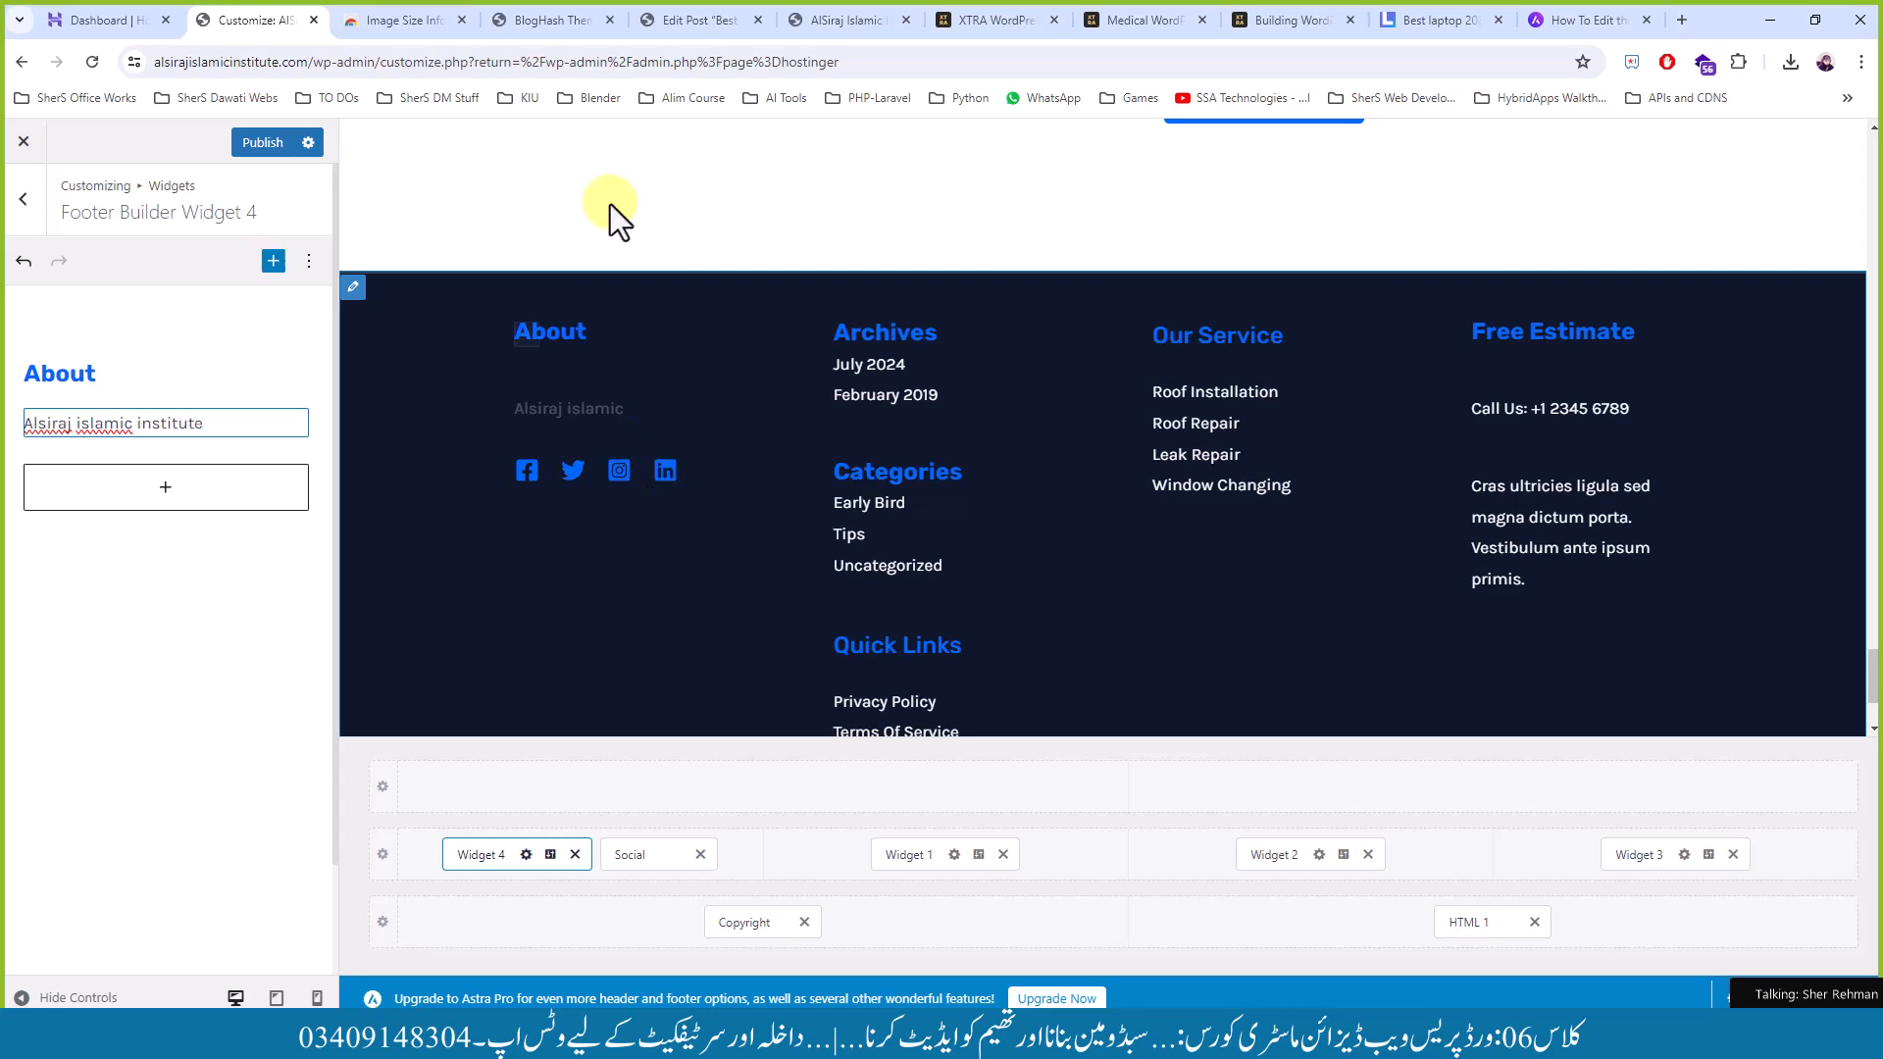
left_click(256, 144)
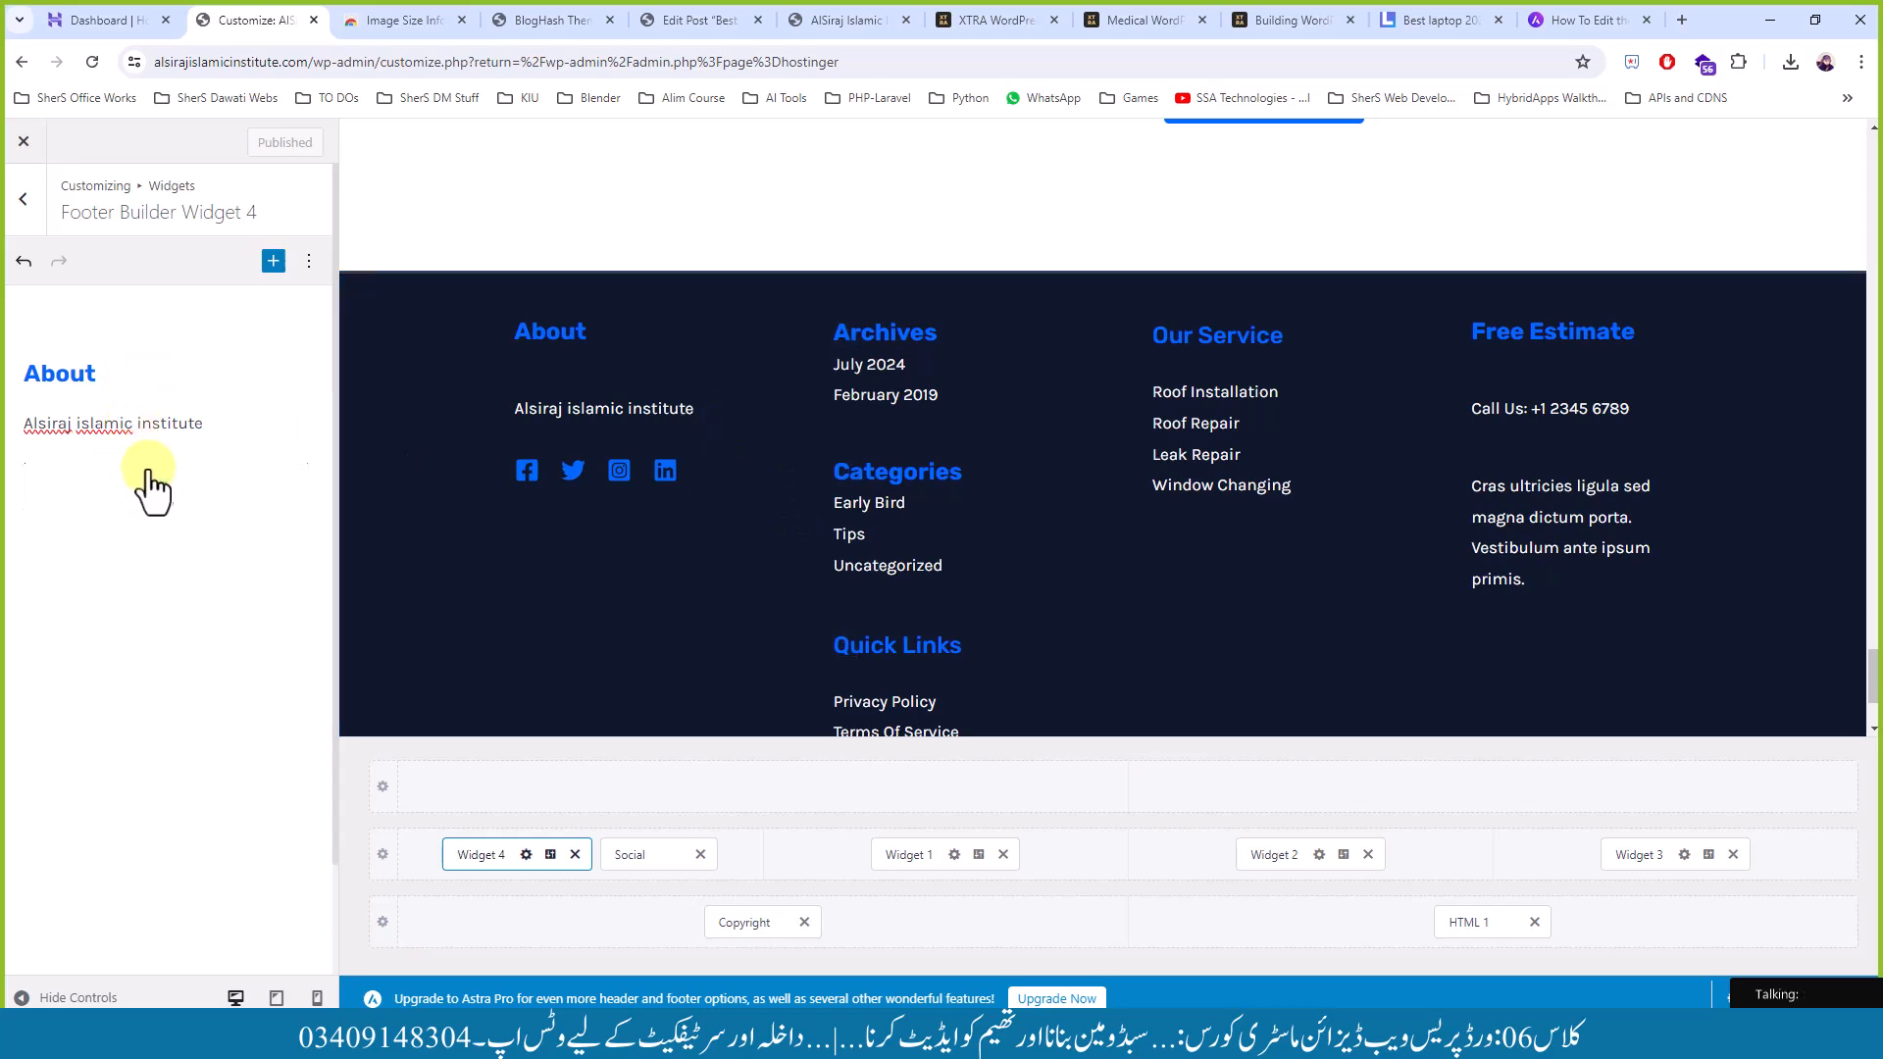
Remove the Instagram and LinkedIn footer social icons, keeping Facebook and Twitter, and publish.
left_click(527, 481)
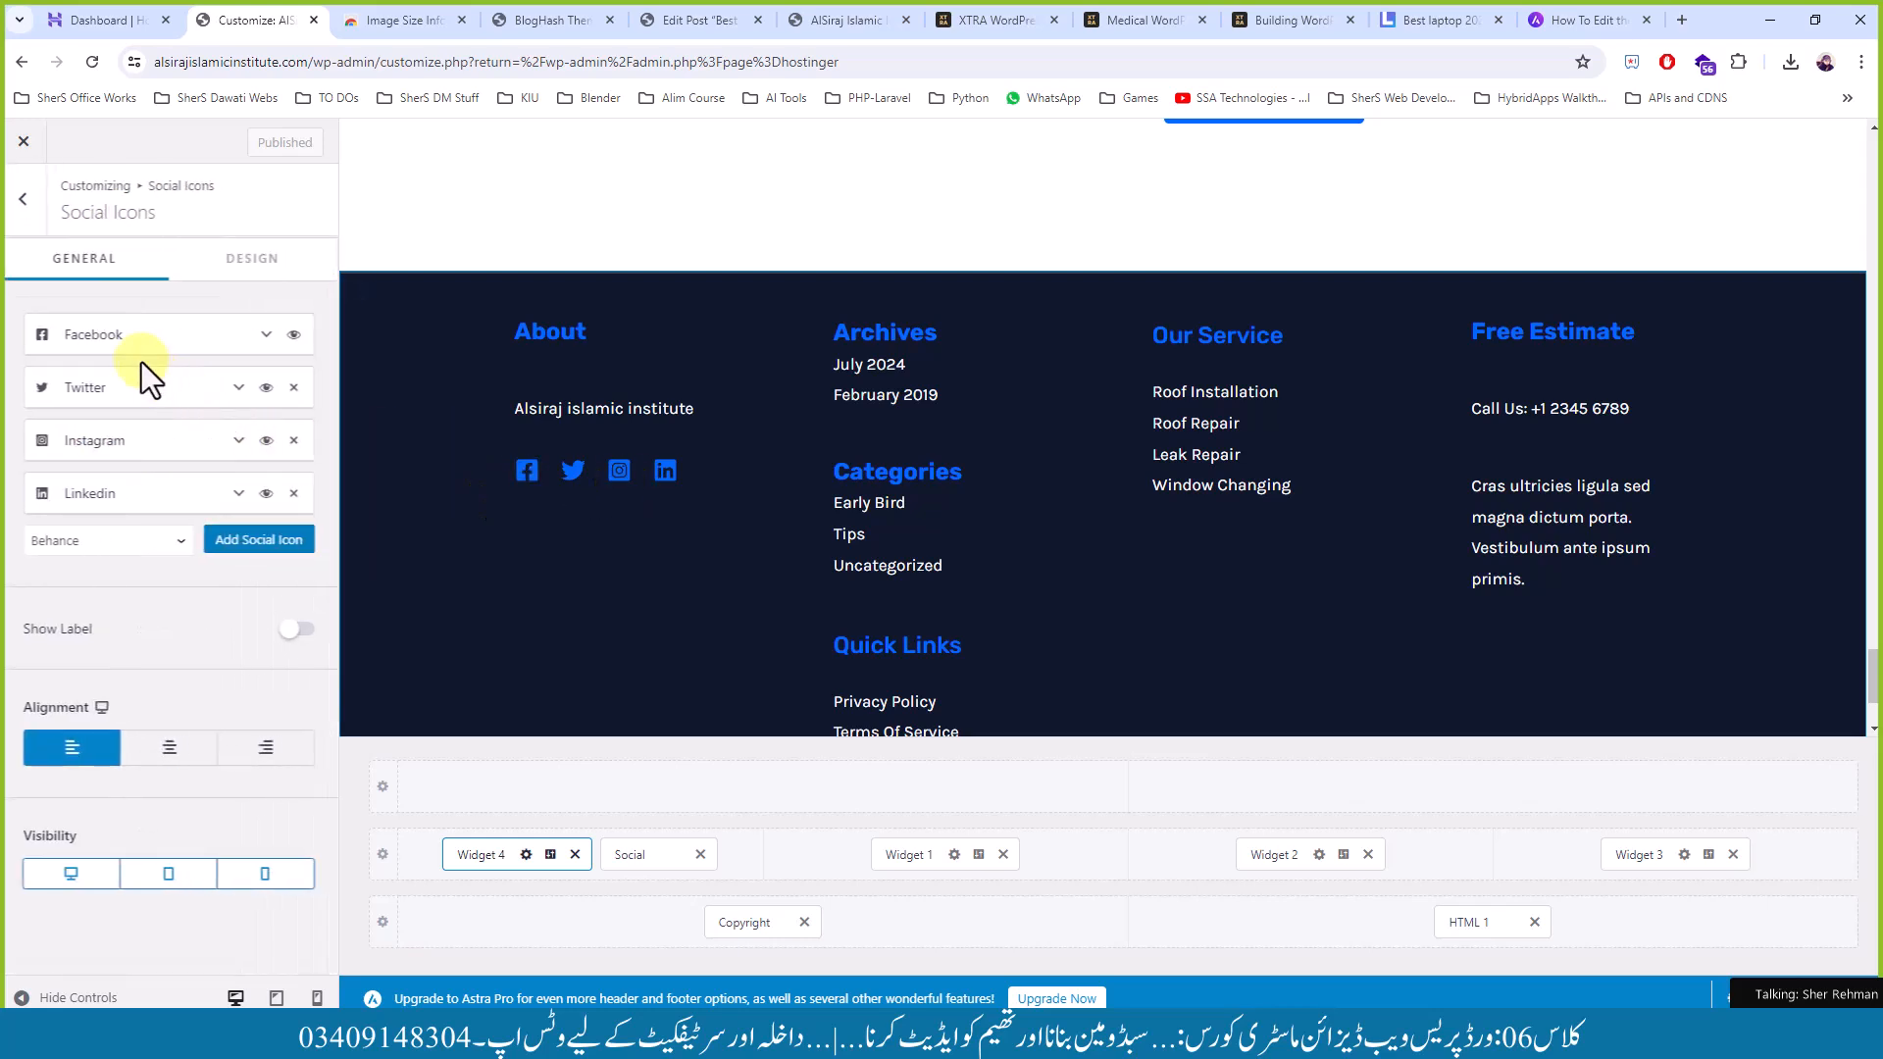
left_click(265, 335)
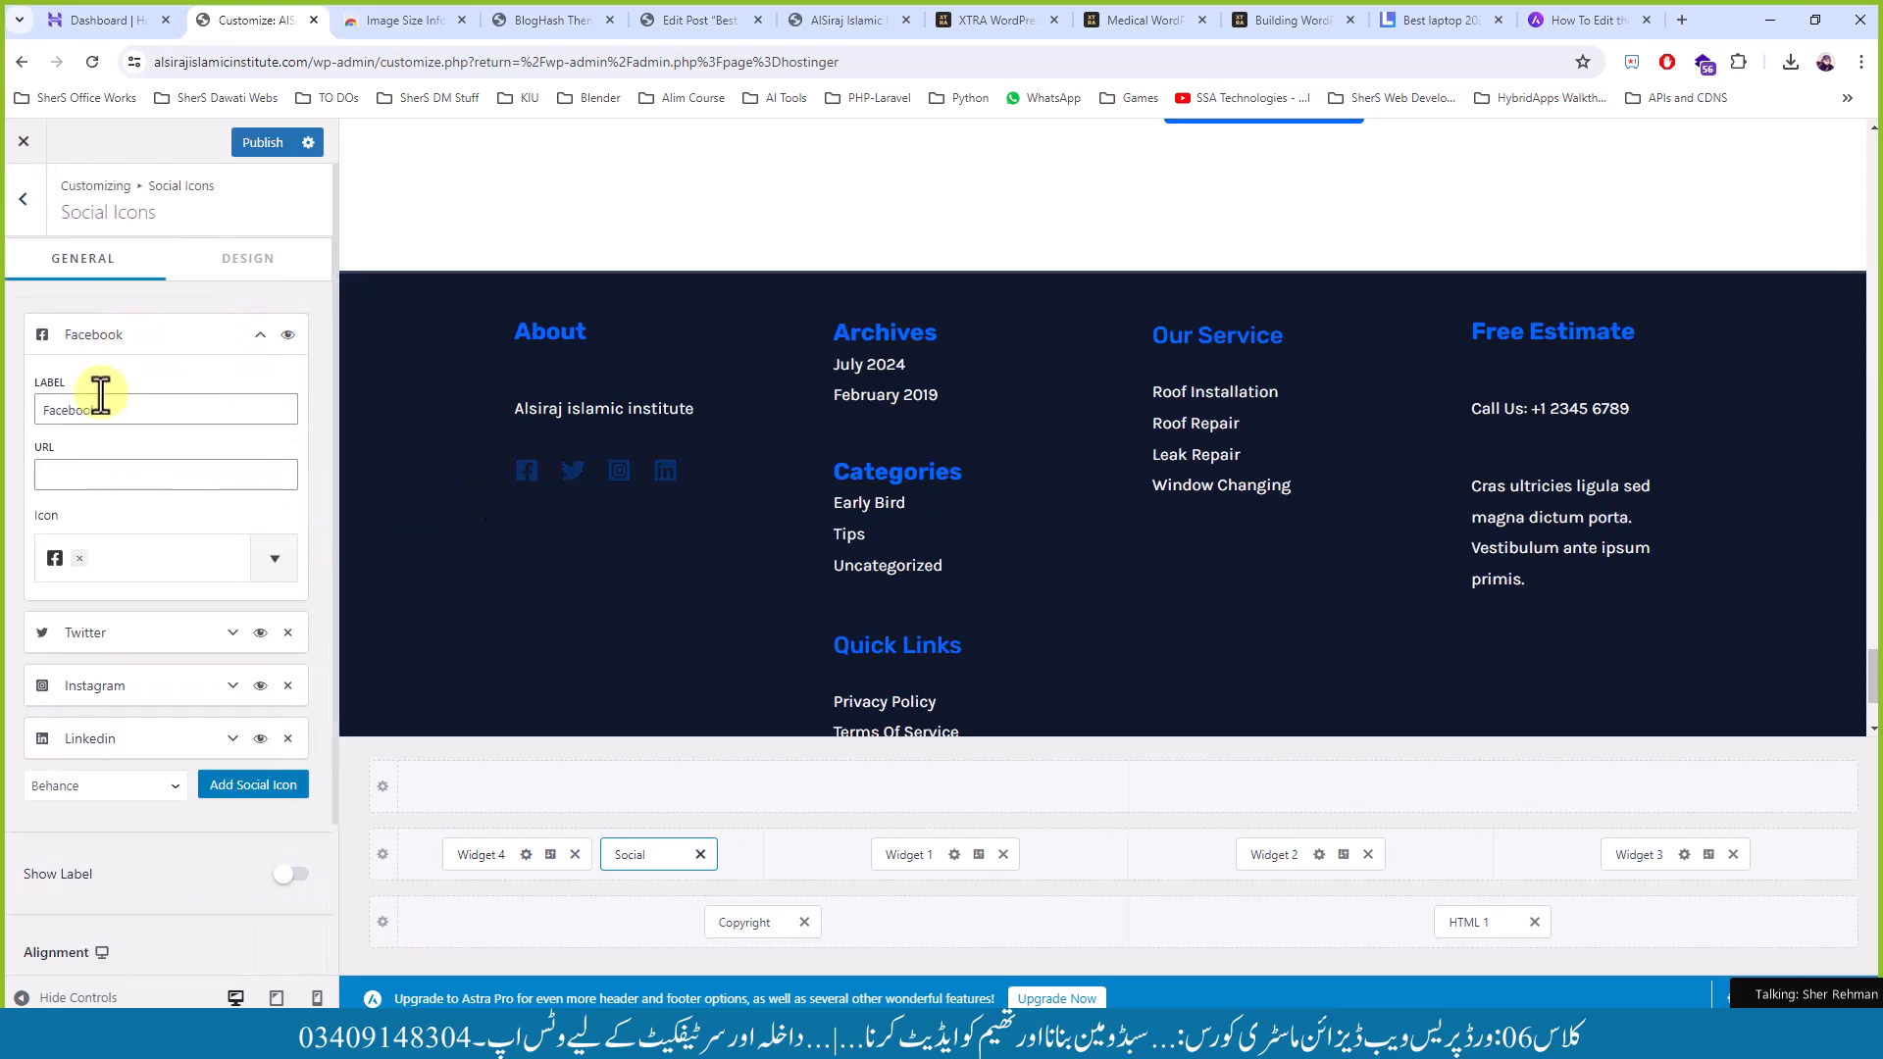
left_click(76, 477)
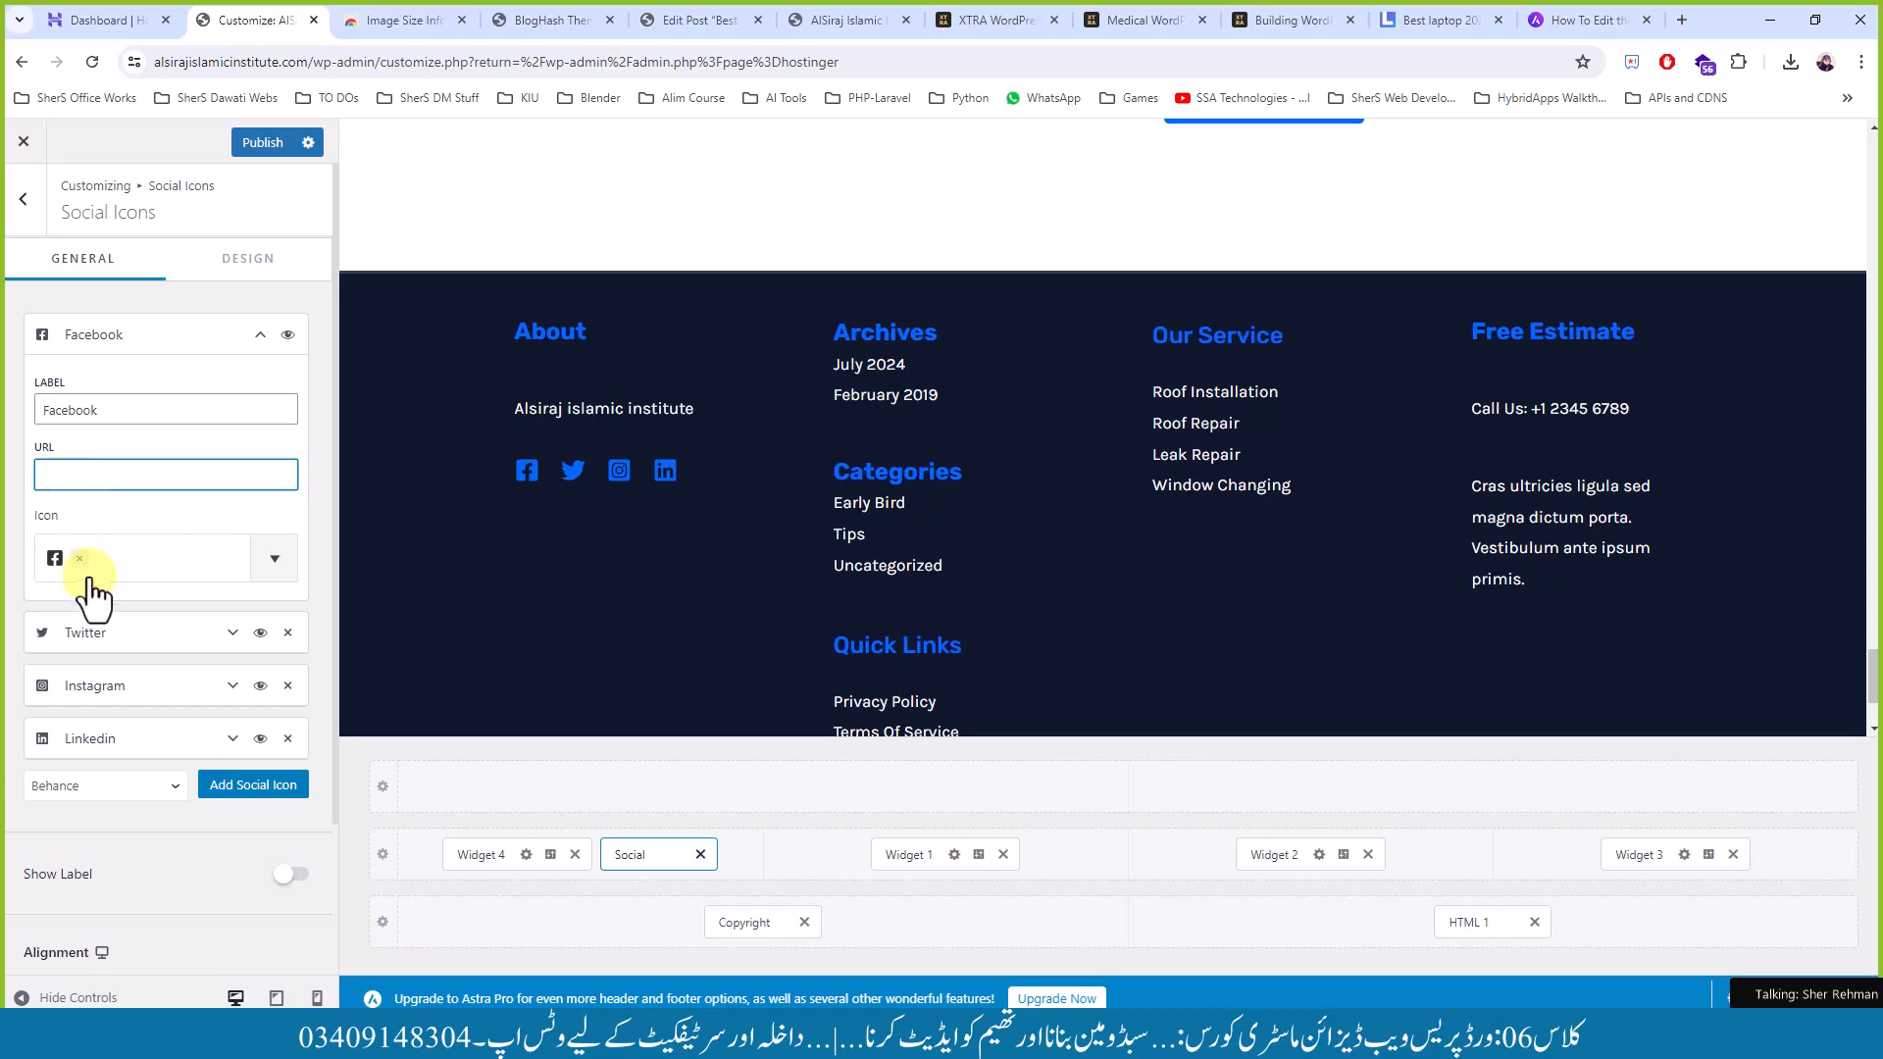
left_click(211, 643)
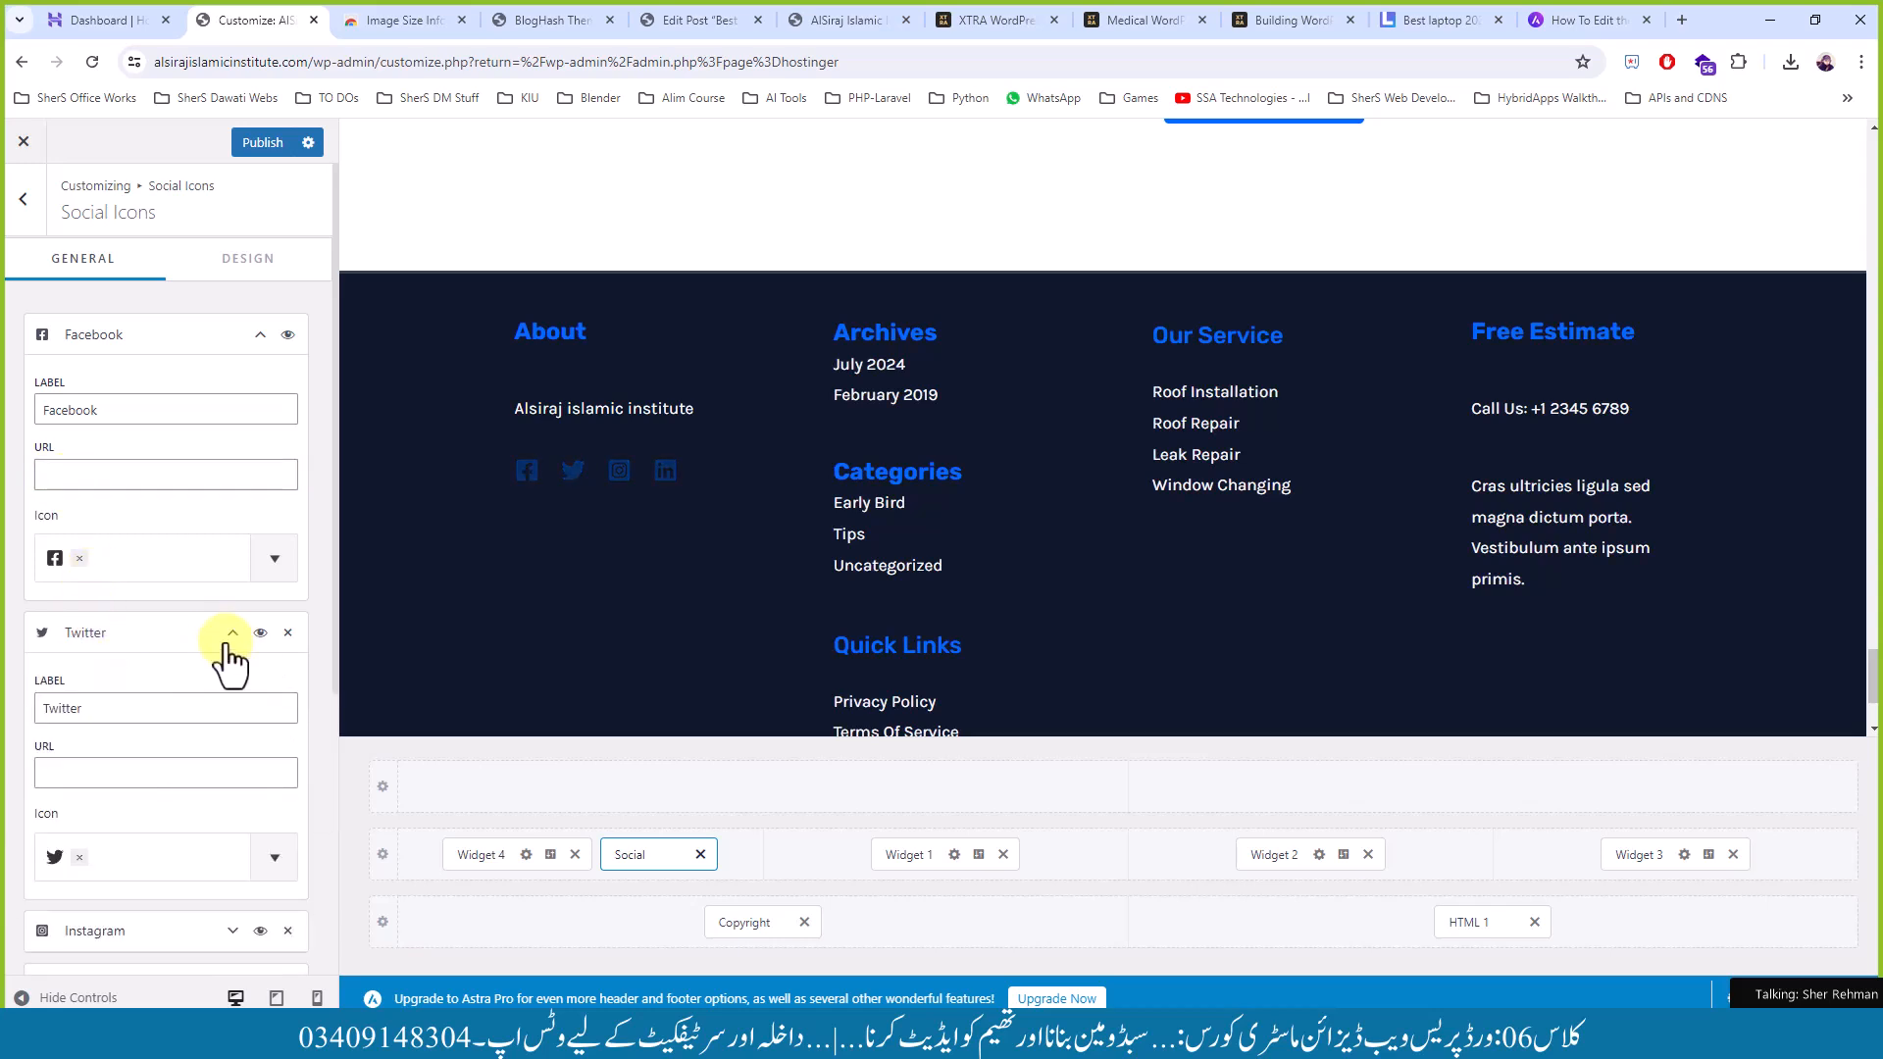
scroll(260, 568, "down", 4)
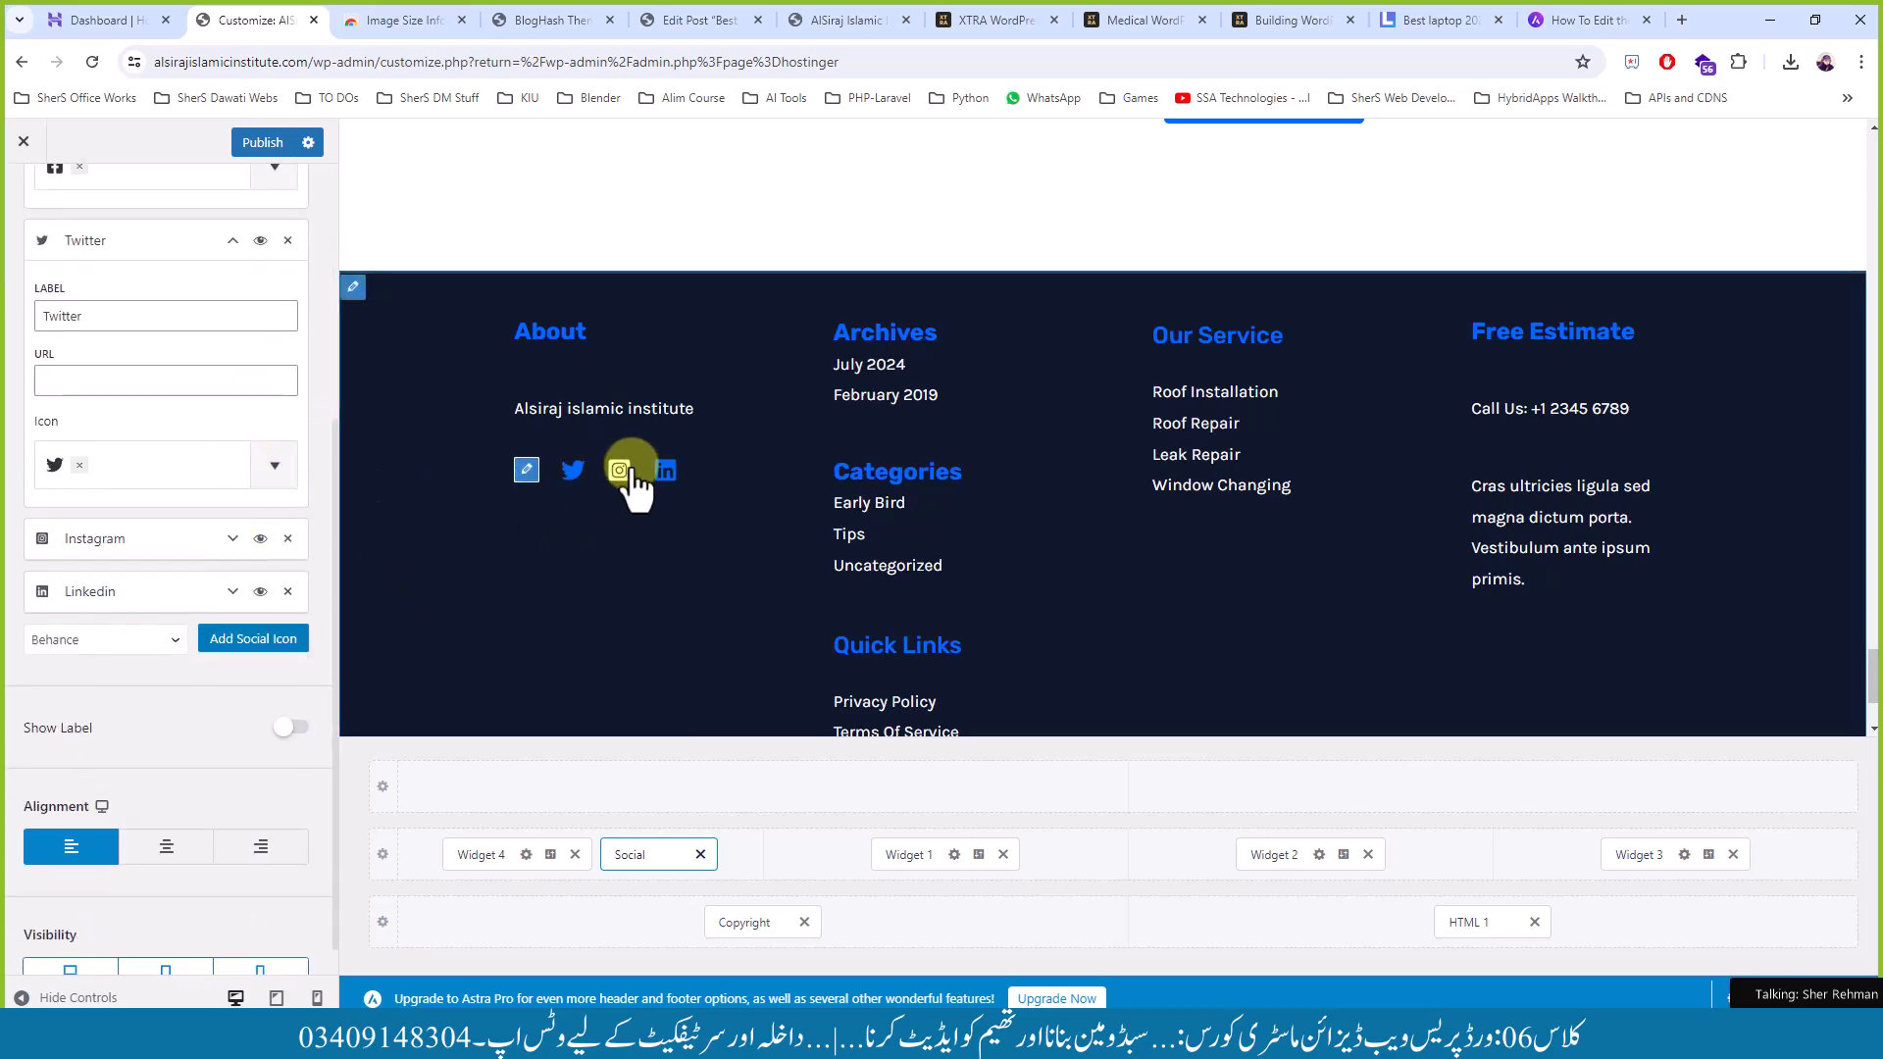
left_click(287, 538)
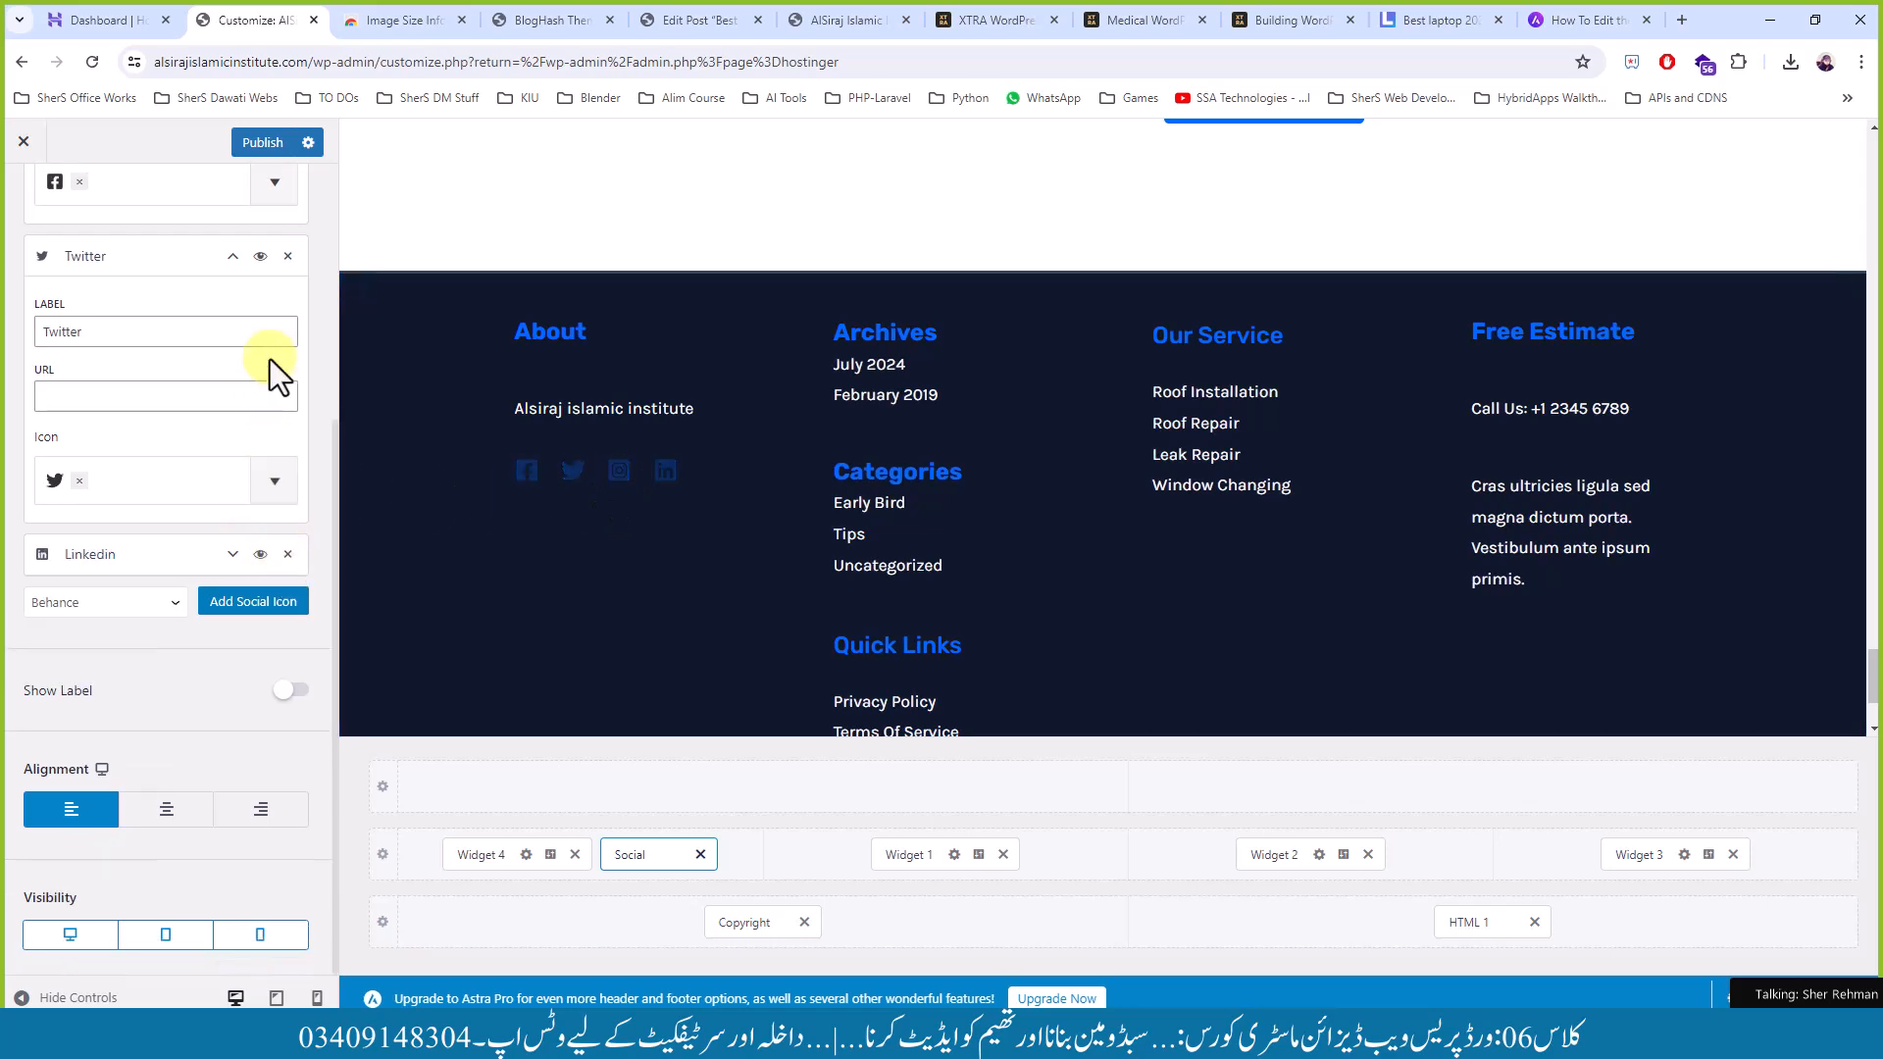
left_click(232, 256)
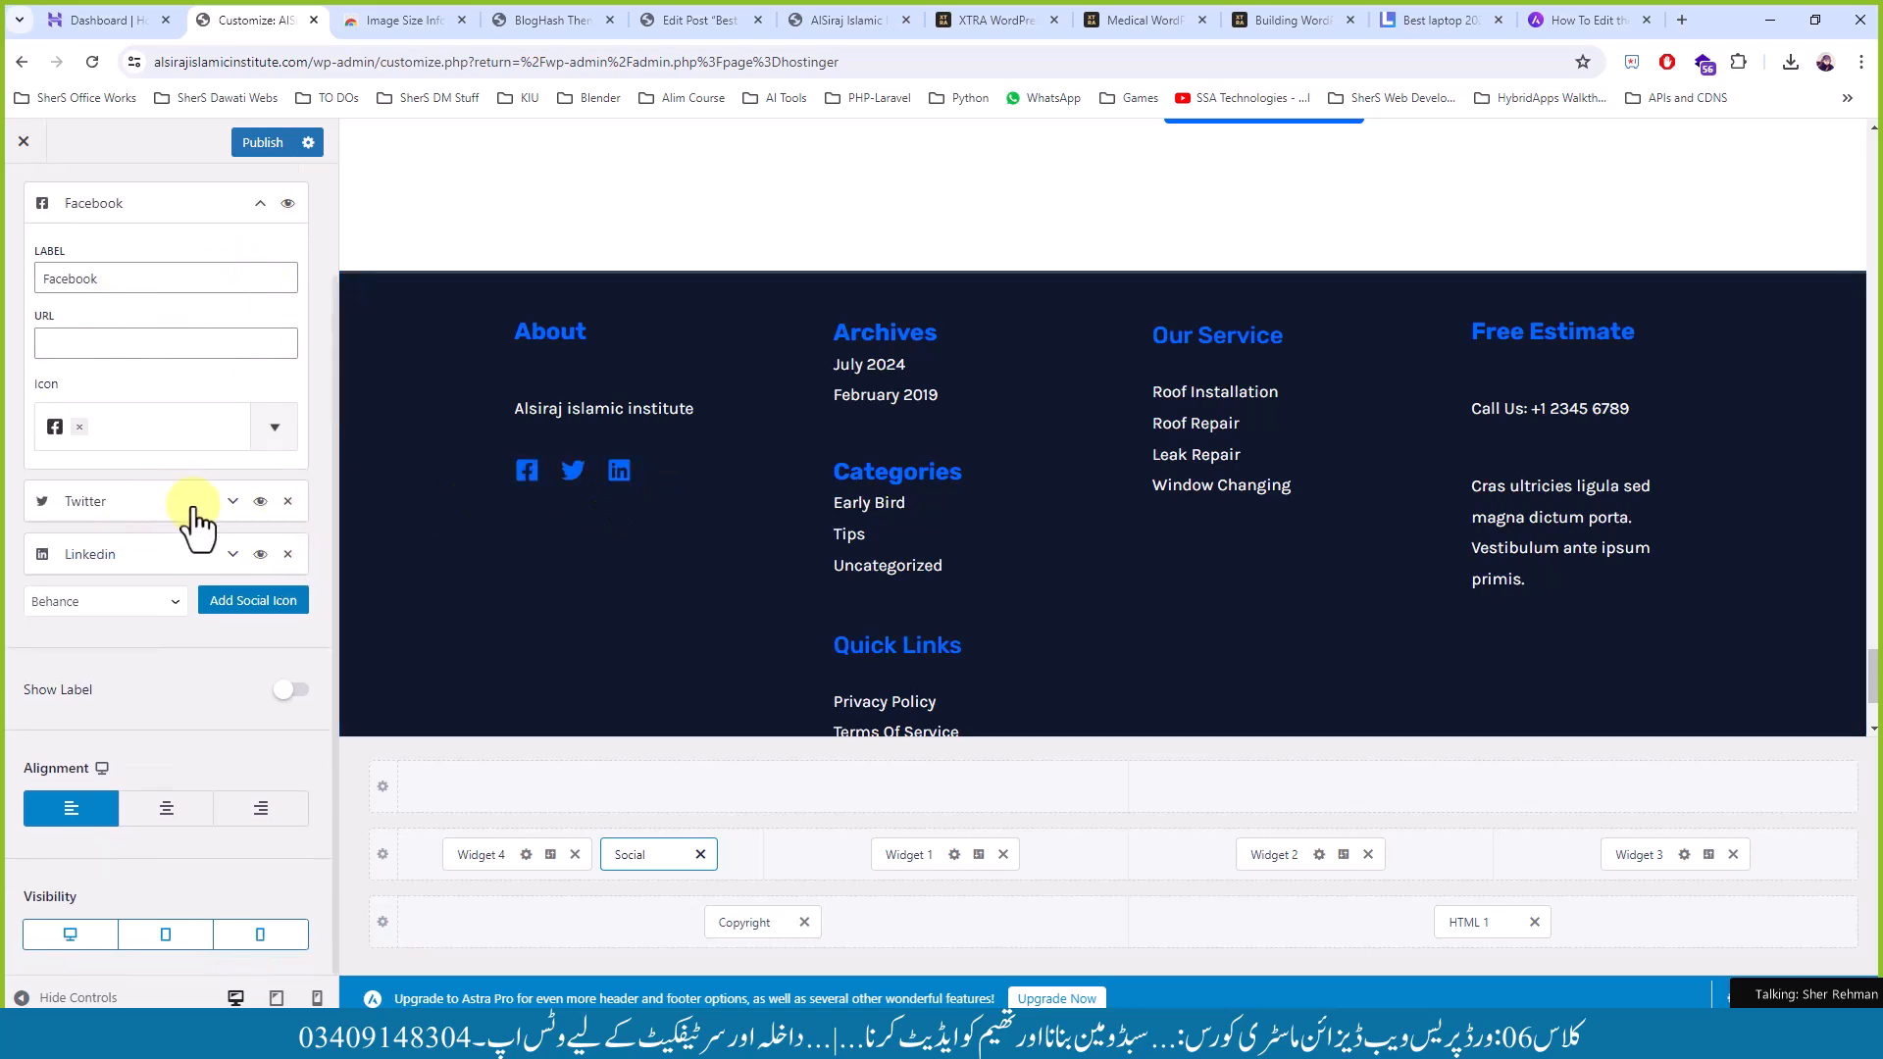
left_click(287, 554)
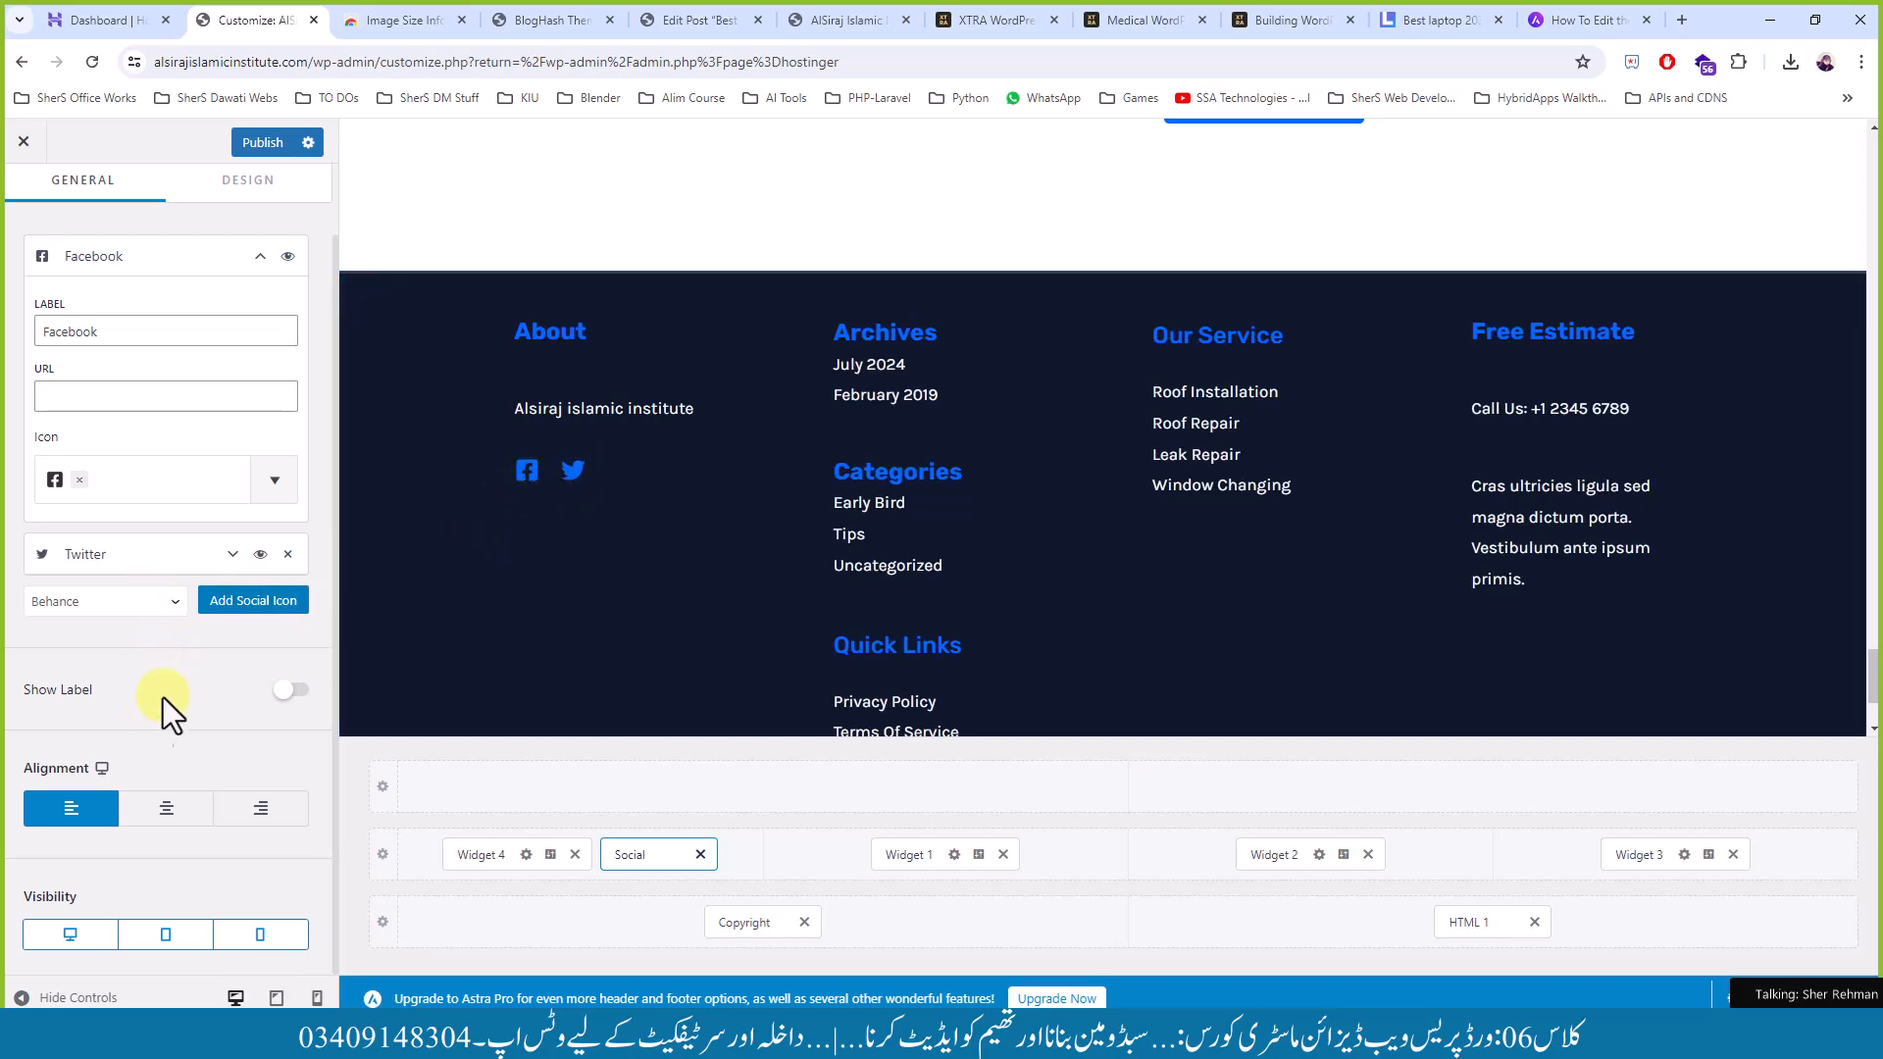
left_click(262, 143)
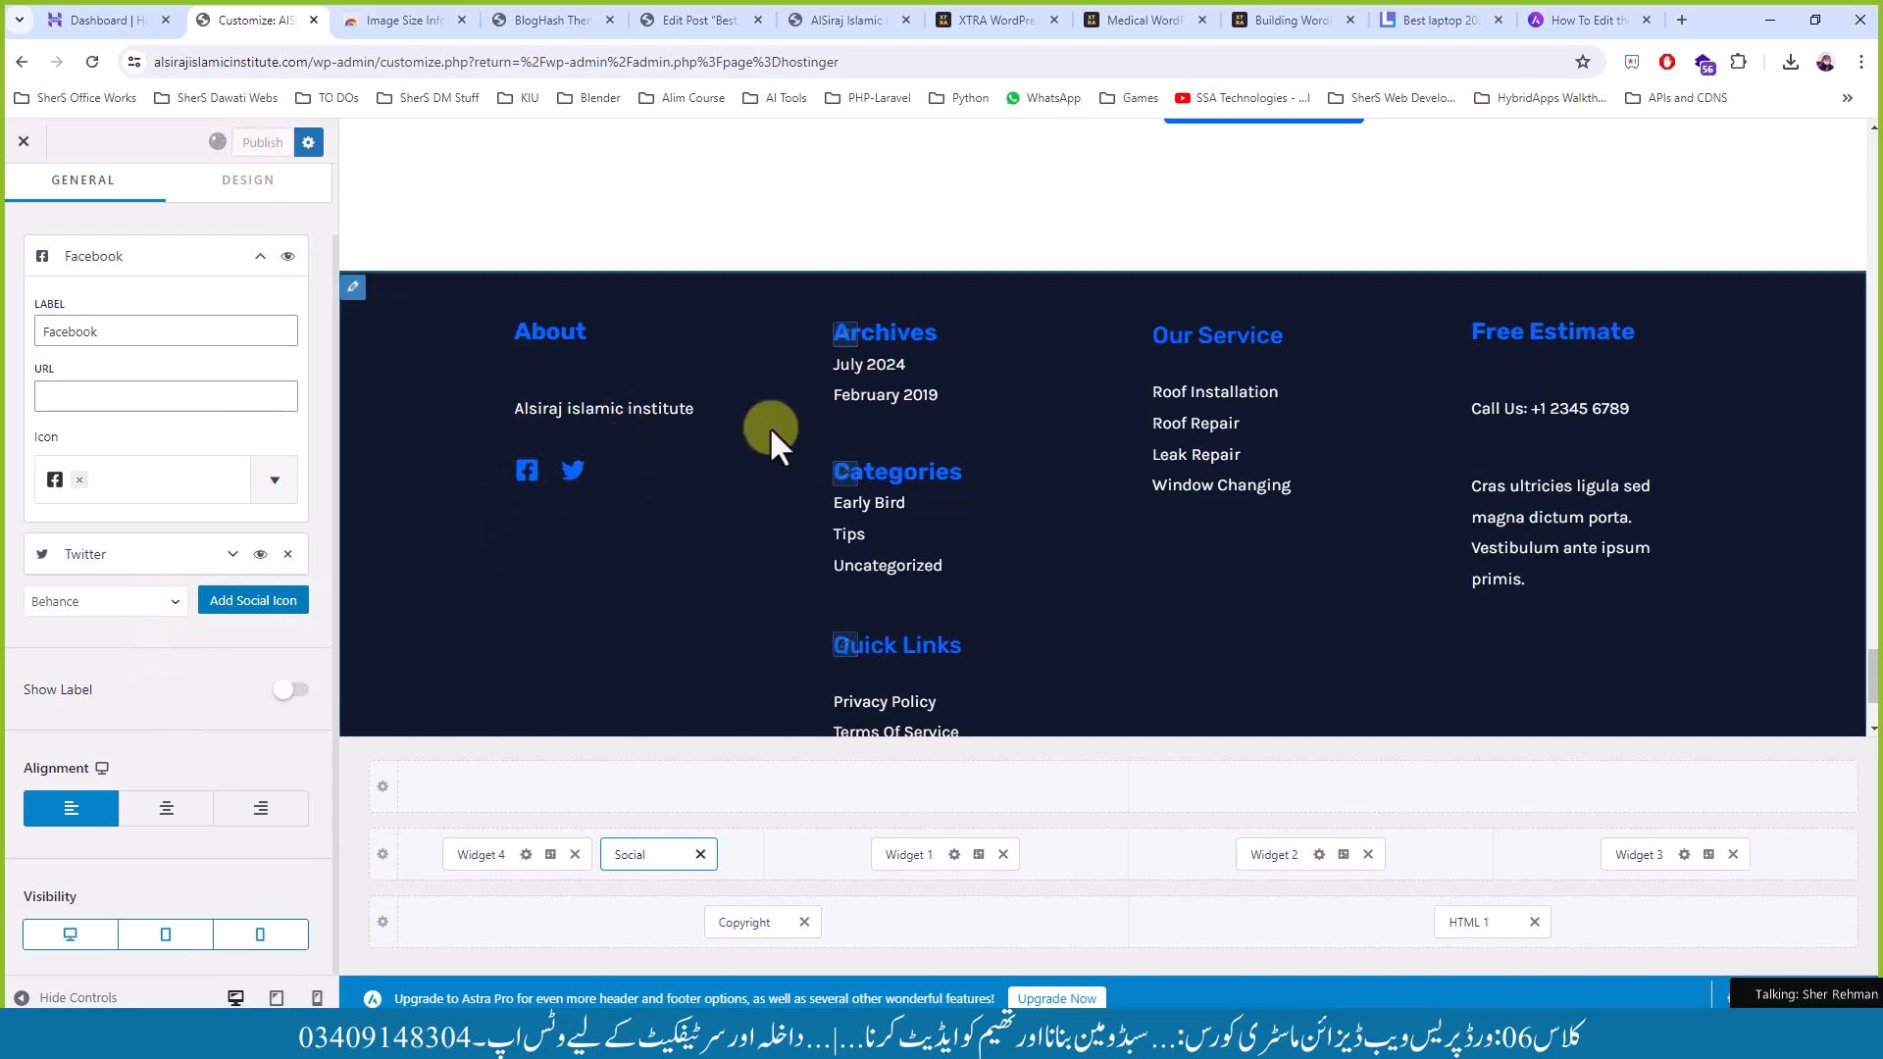
Inspect the Archives and Categories footer widget's blocks and editor options.
left_click(845, 475)
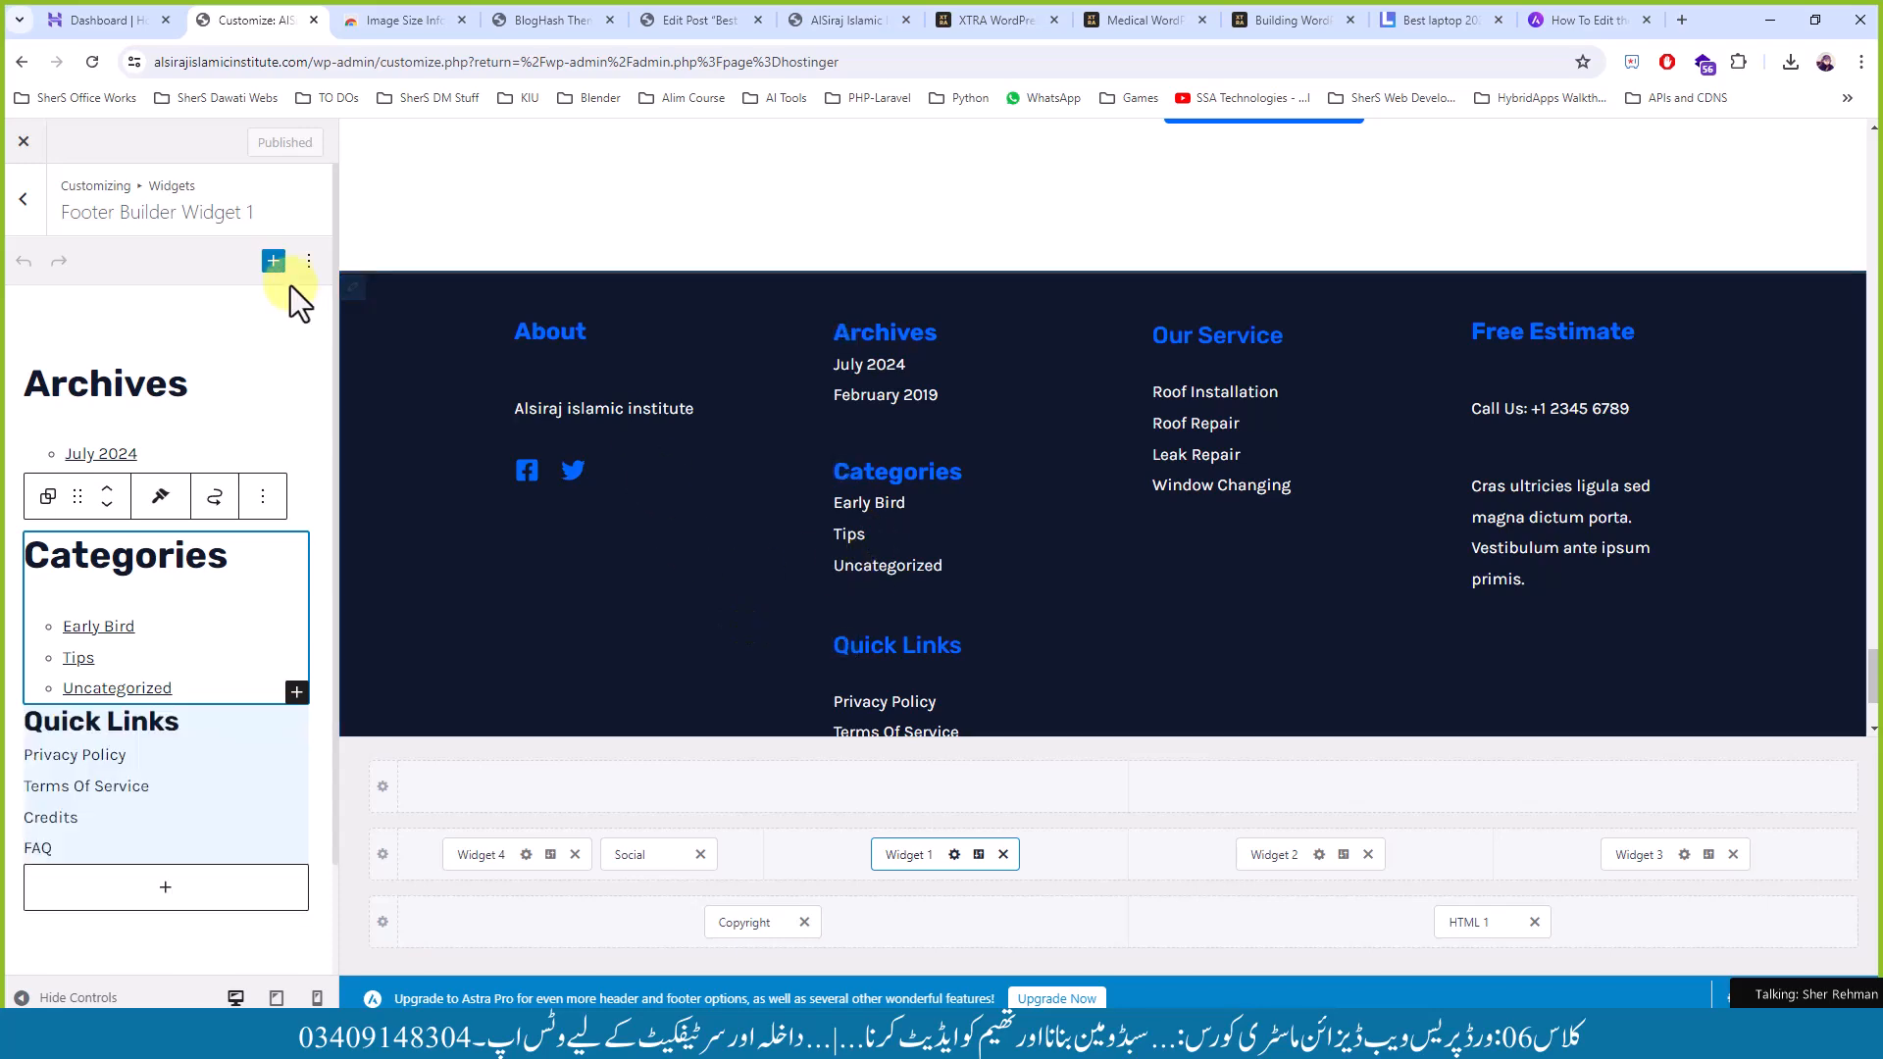
left_click(307, 260)
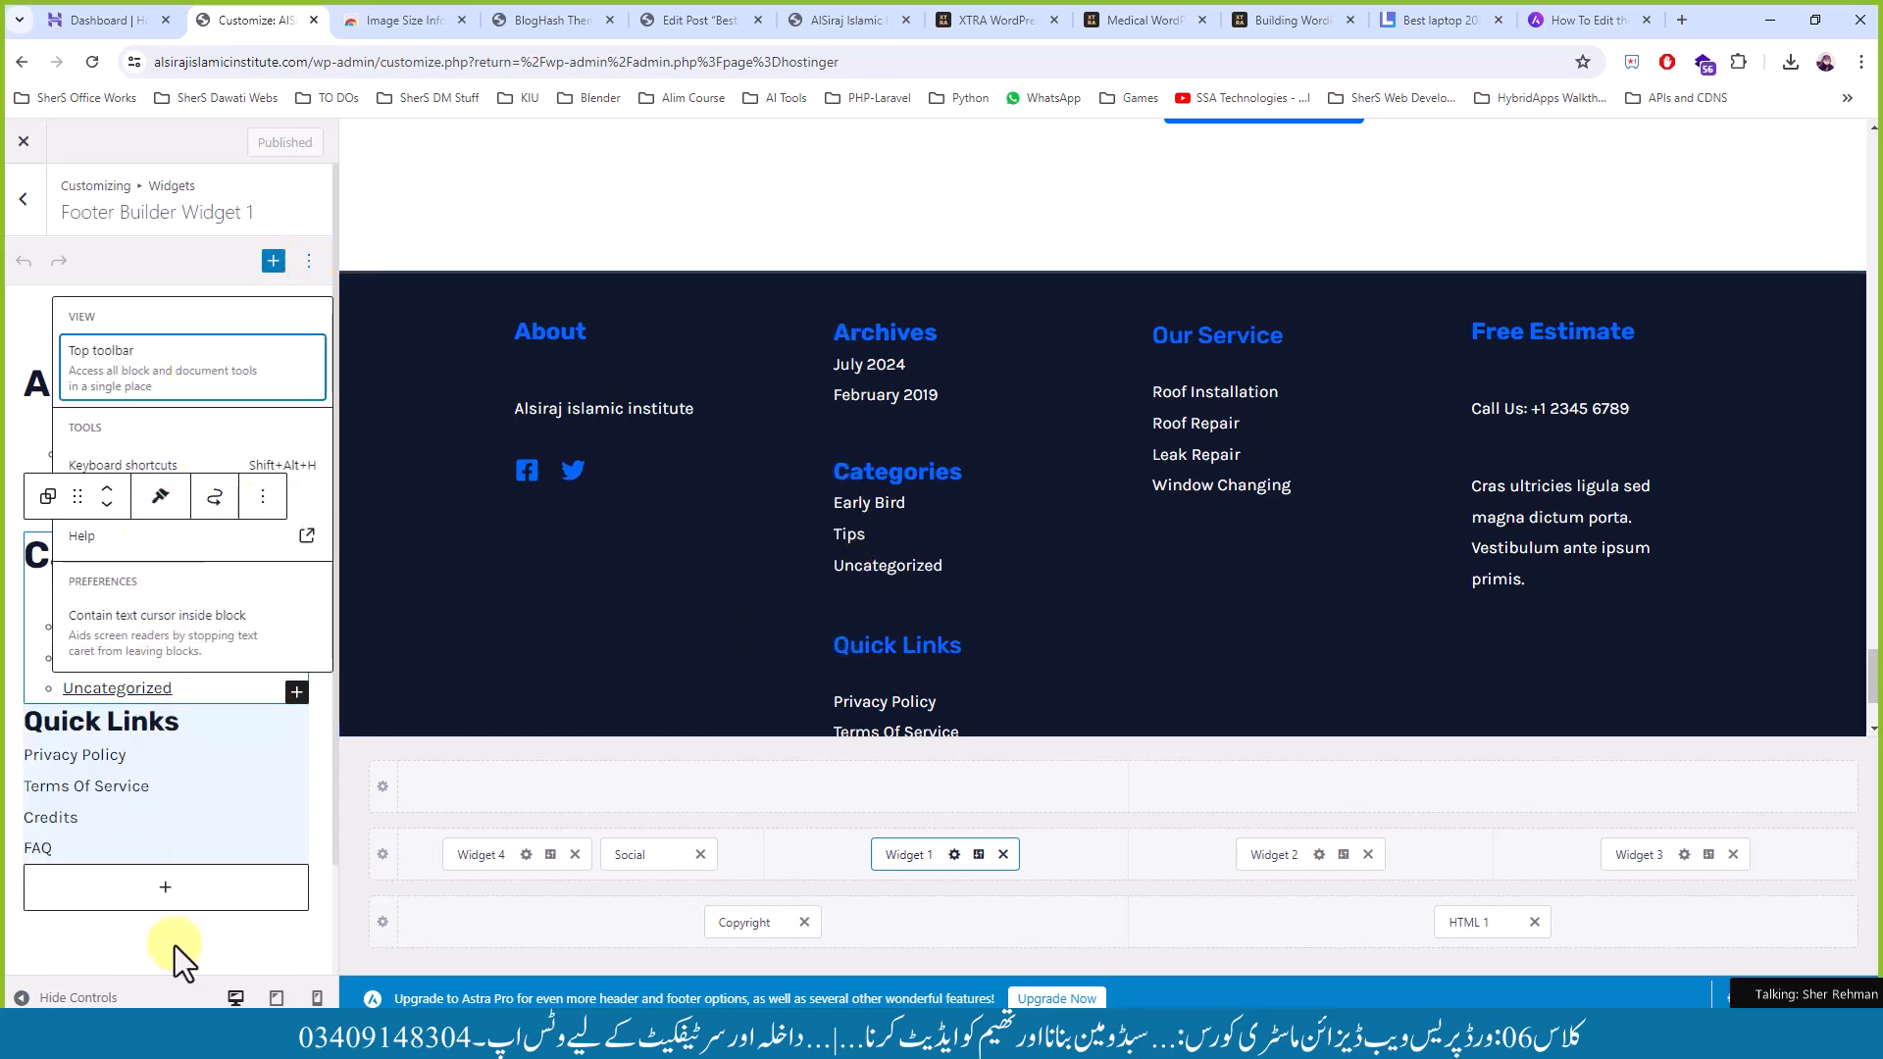
left_click(192, 927)
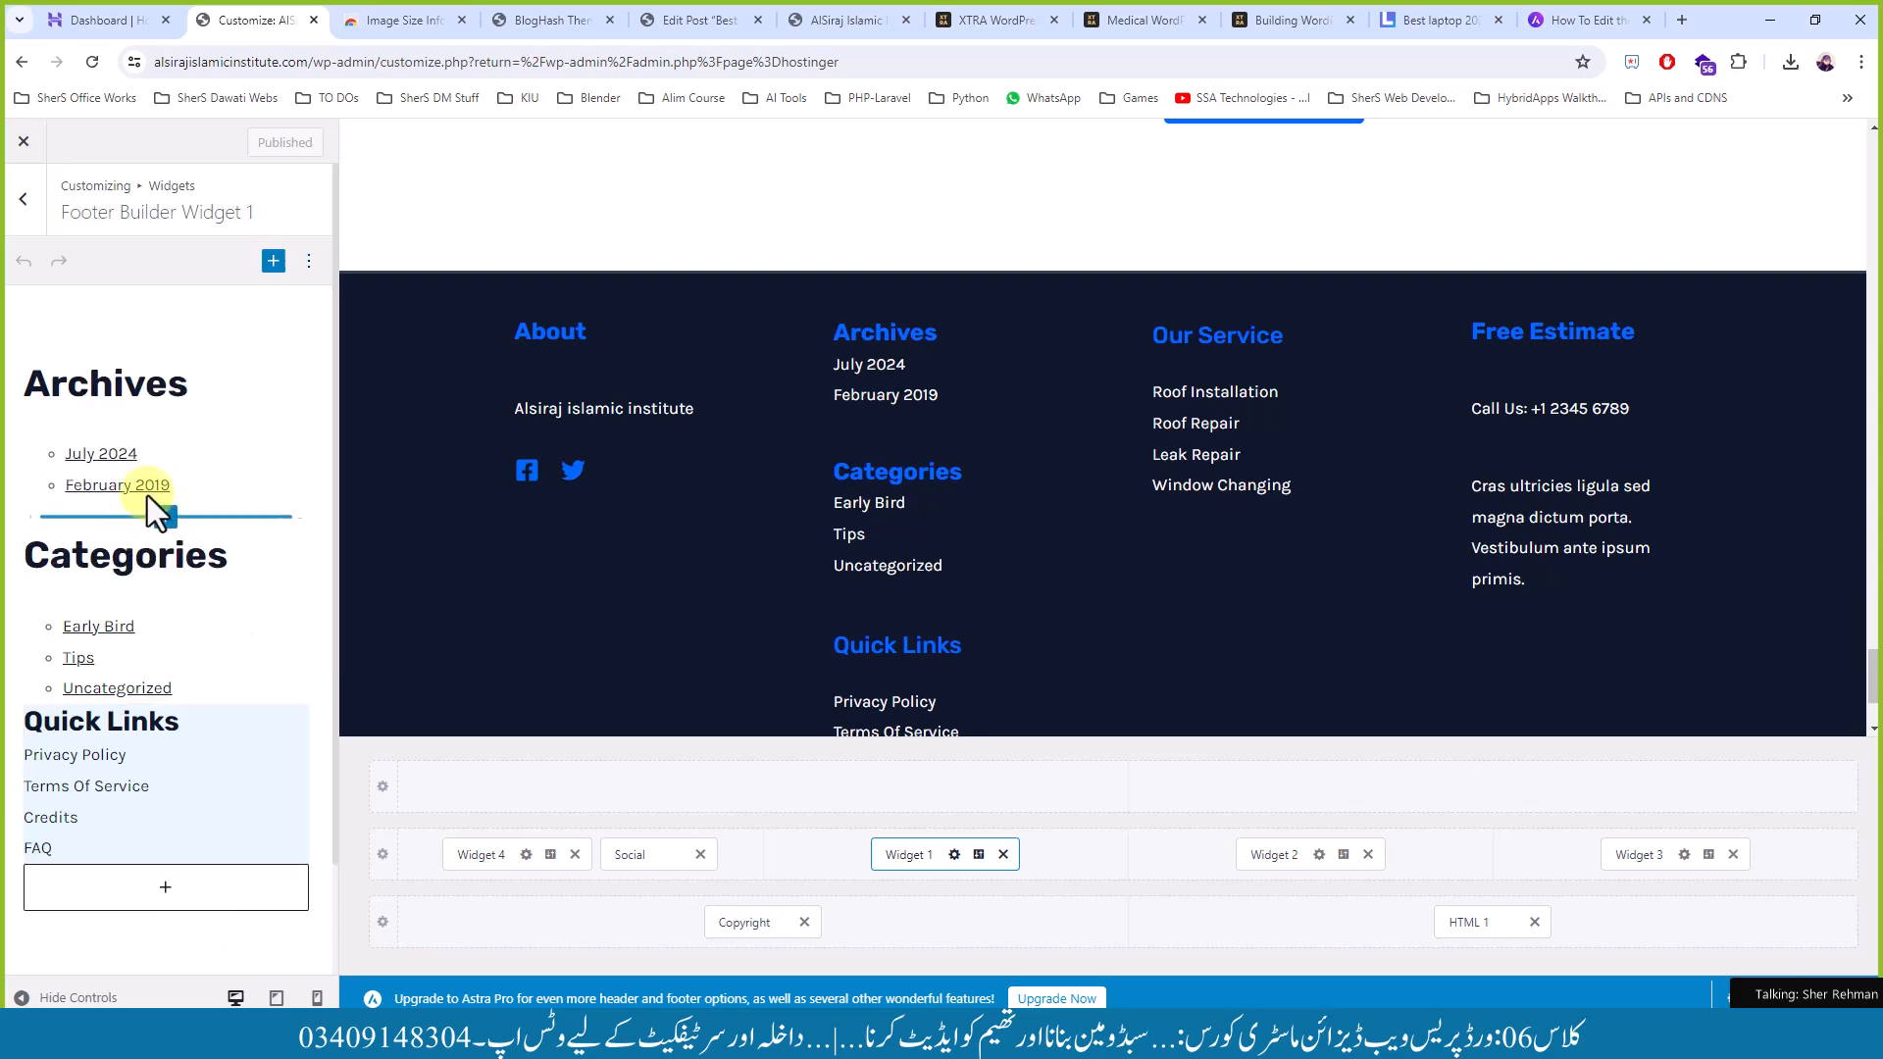
left_click(850, 472)
left_click(20, 197)
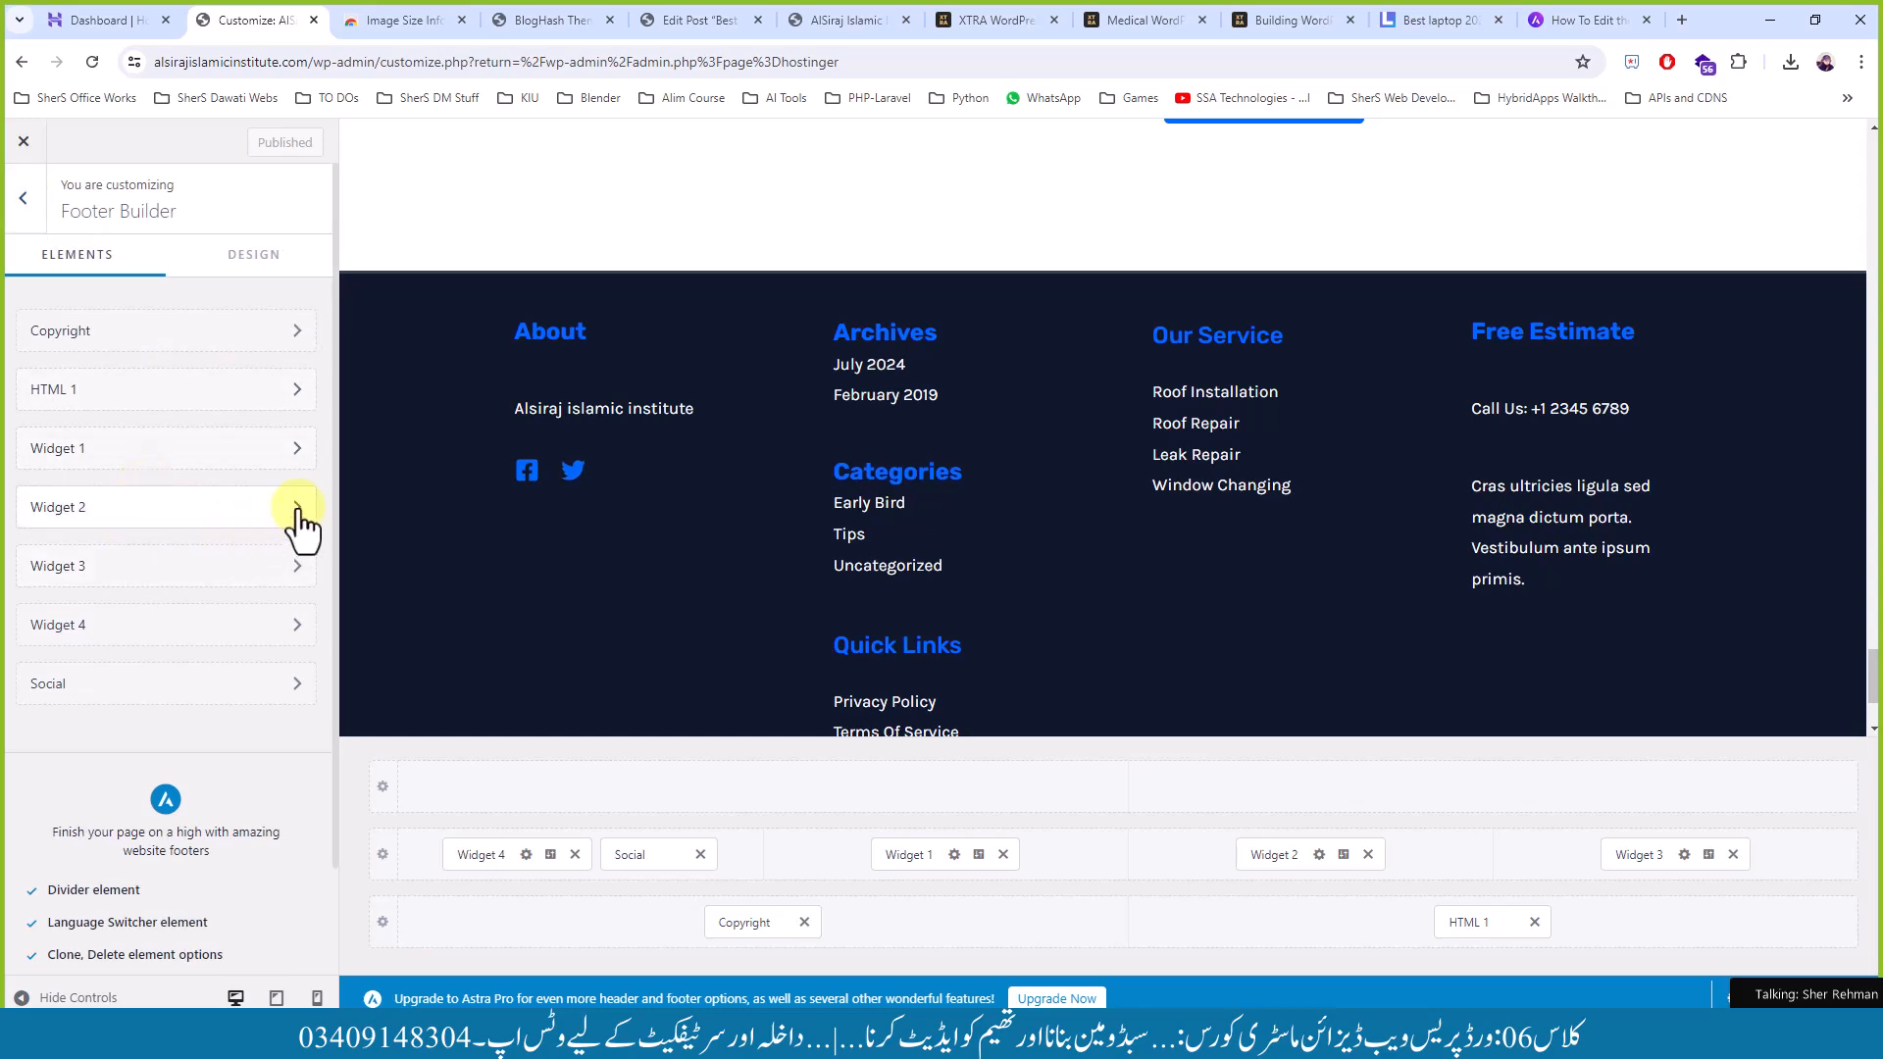
left_click(843, 477)
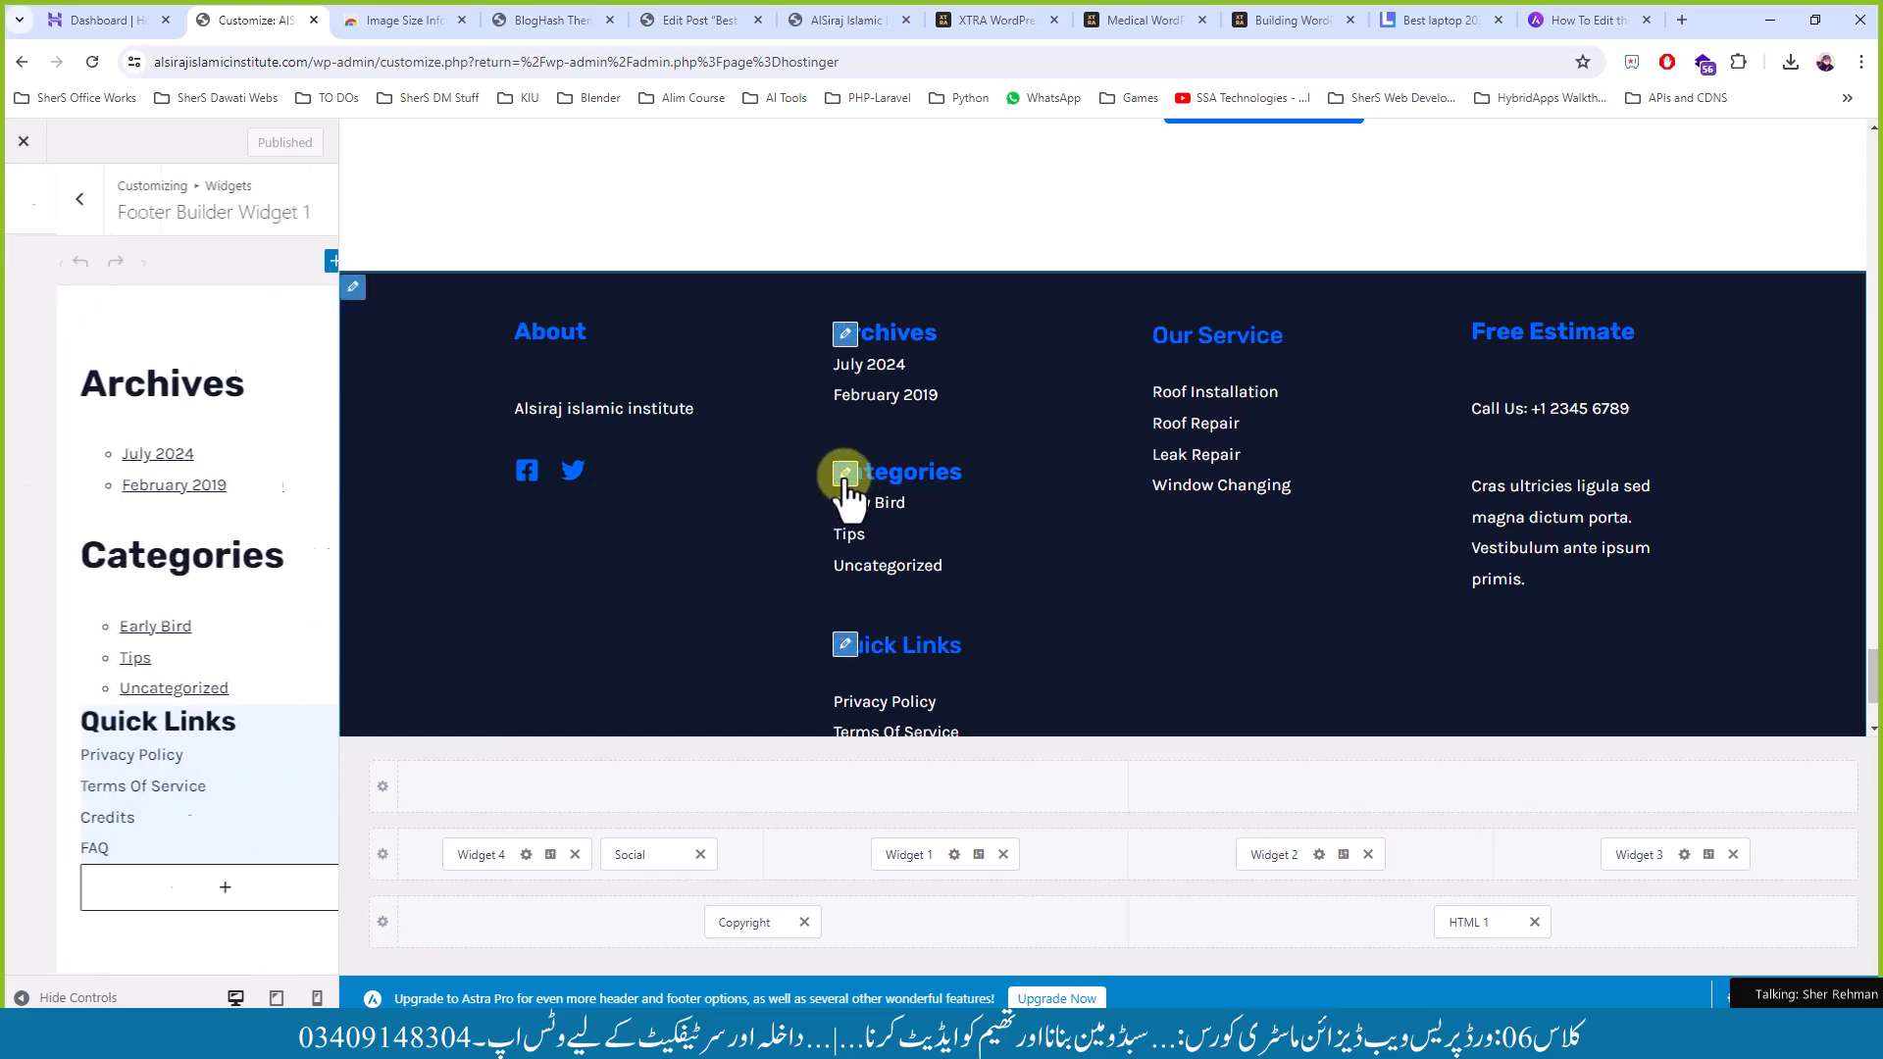
left_click_drag(82, 212, 217, 215)
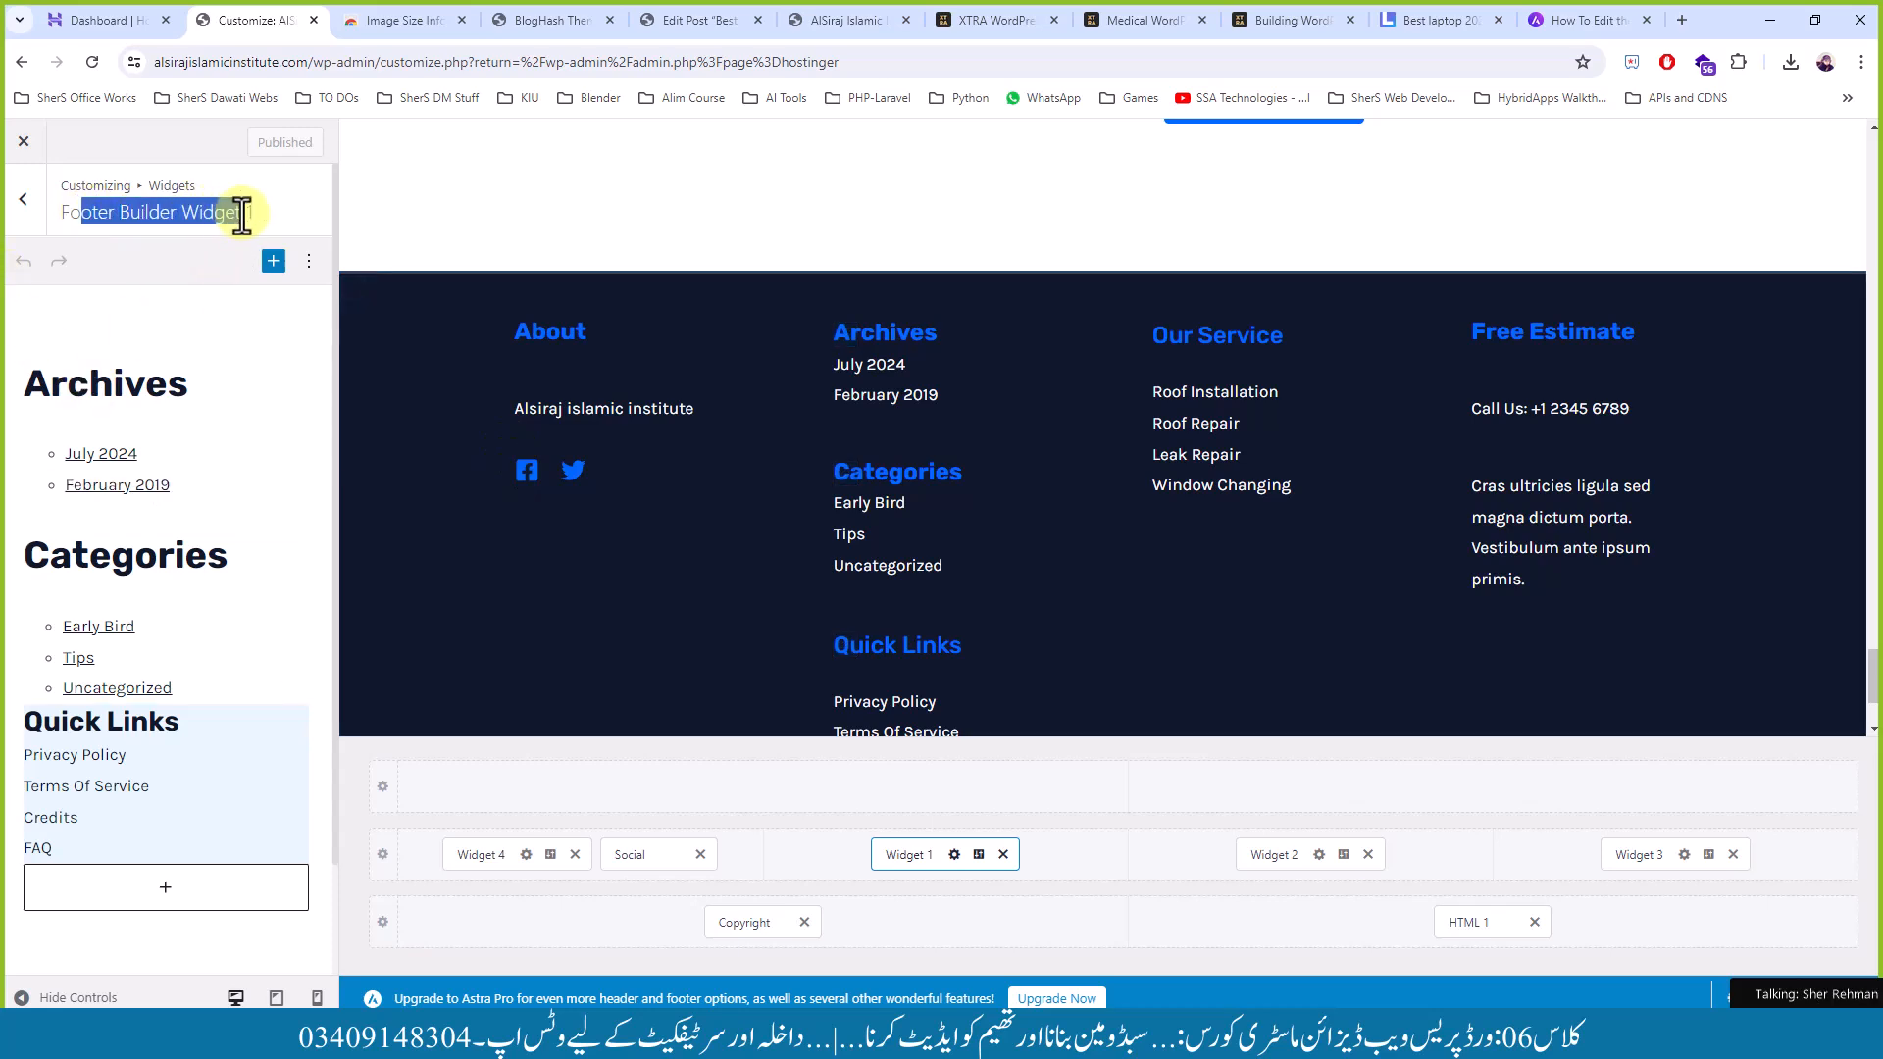
left_click(26, 221)
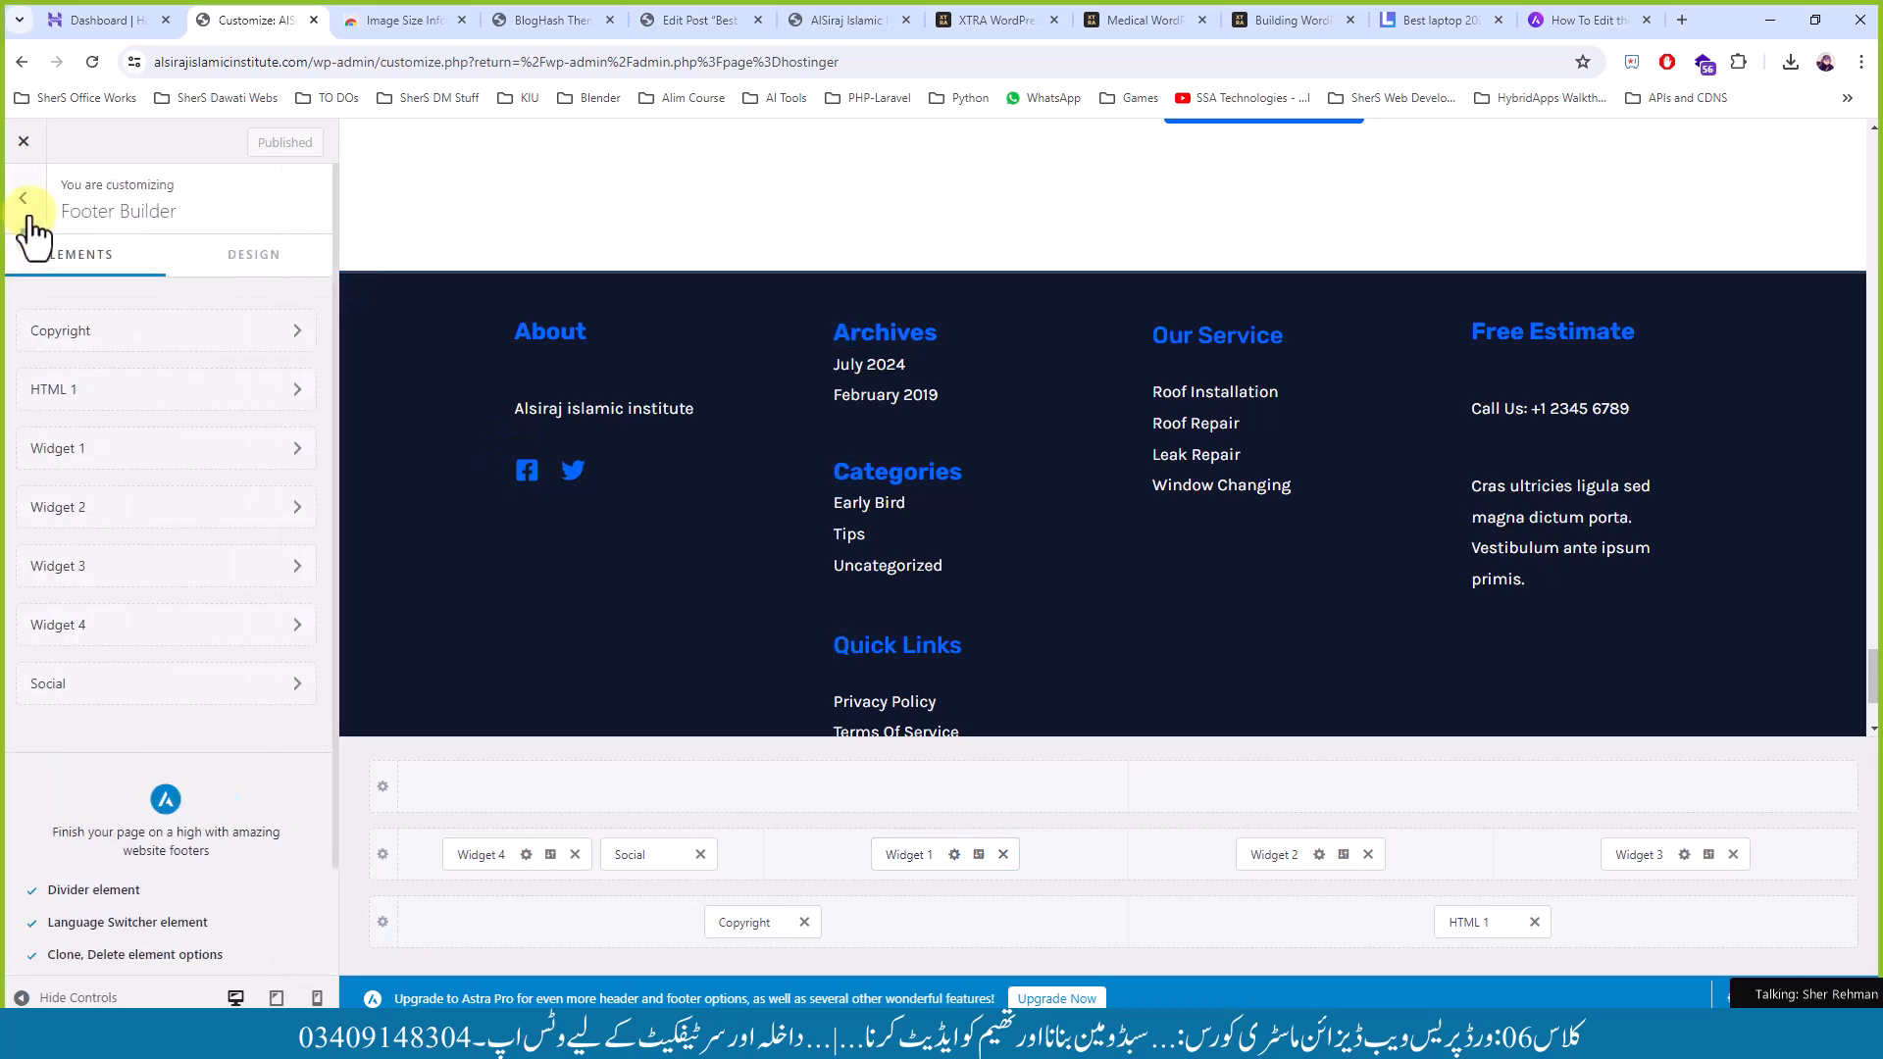
Review Widget 1's Quick Links content and options, then return to the Footer Builder element list.
left_click(278, 453)
left_click(307, 260)
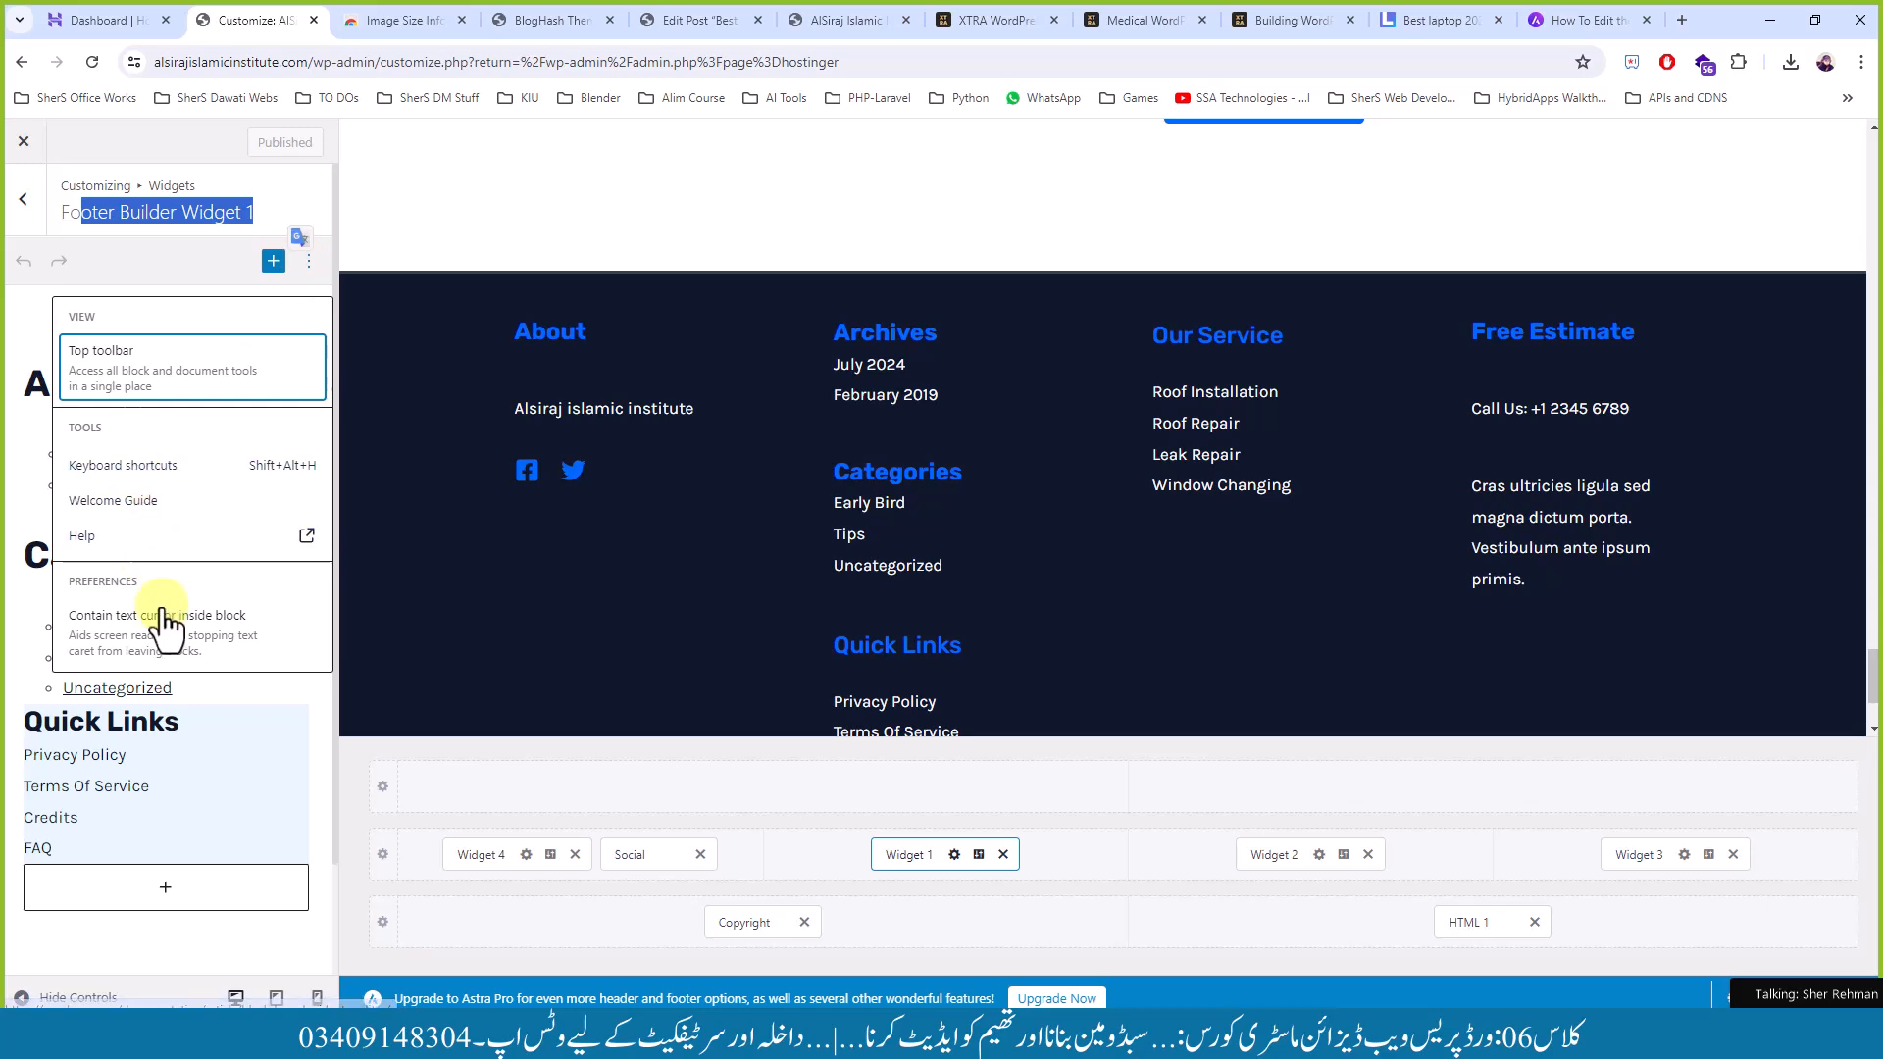
left_click(174, 272)
scroll(169, 569, "down", 2)
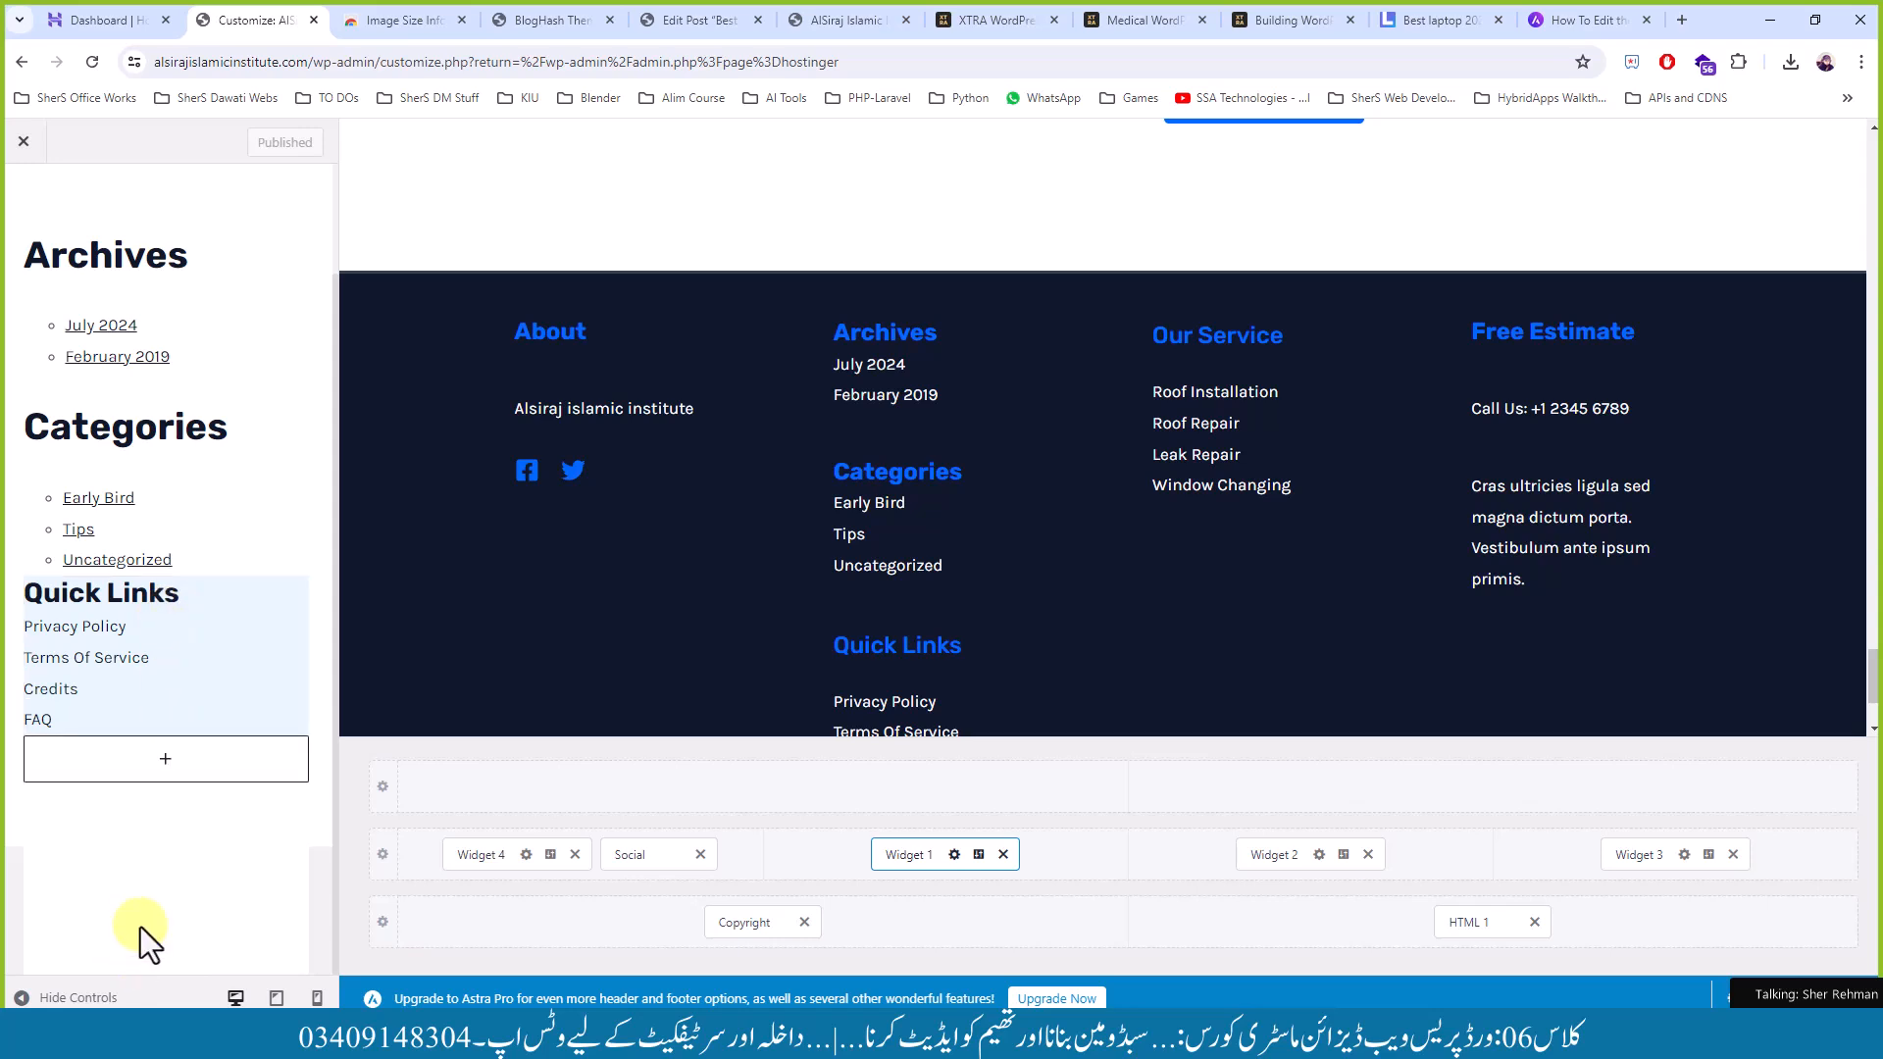
scroll(147, 902, "up", 2)
scroll(157, 902, "up", 1)
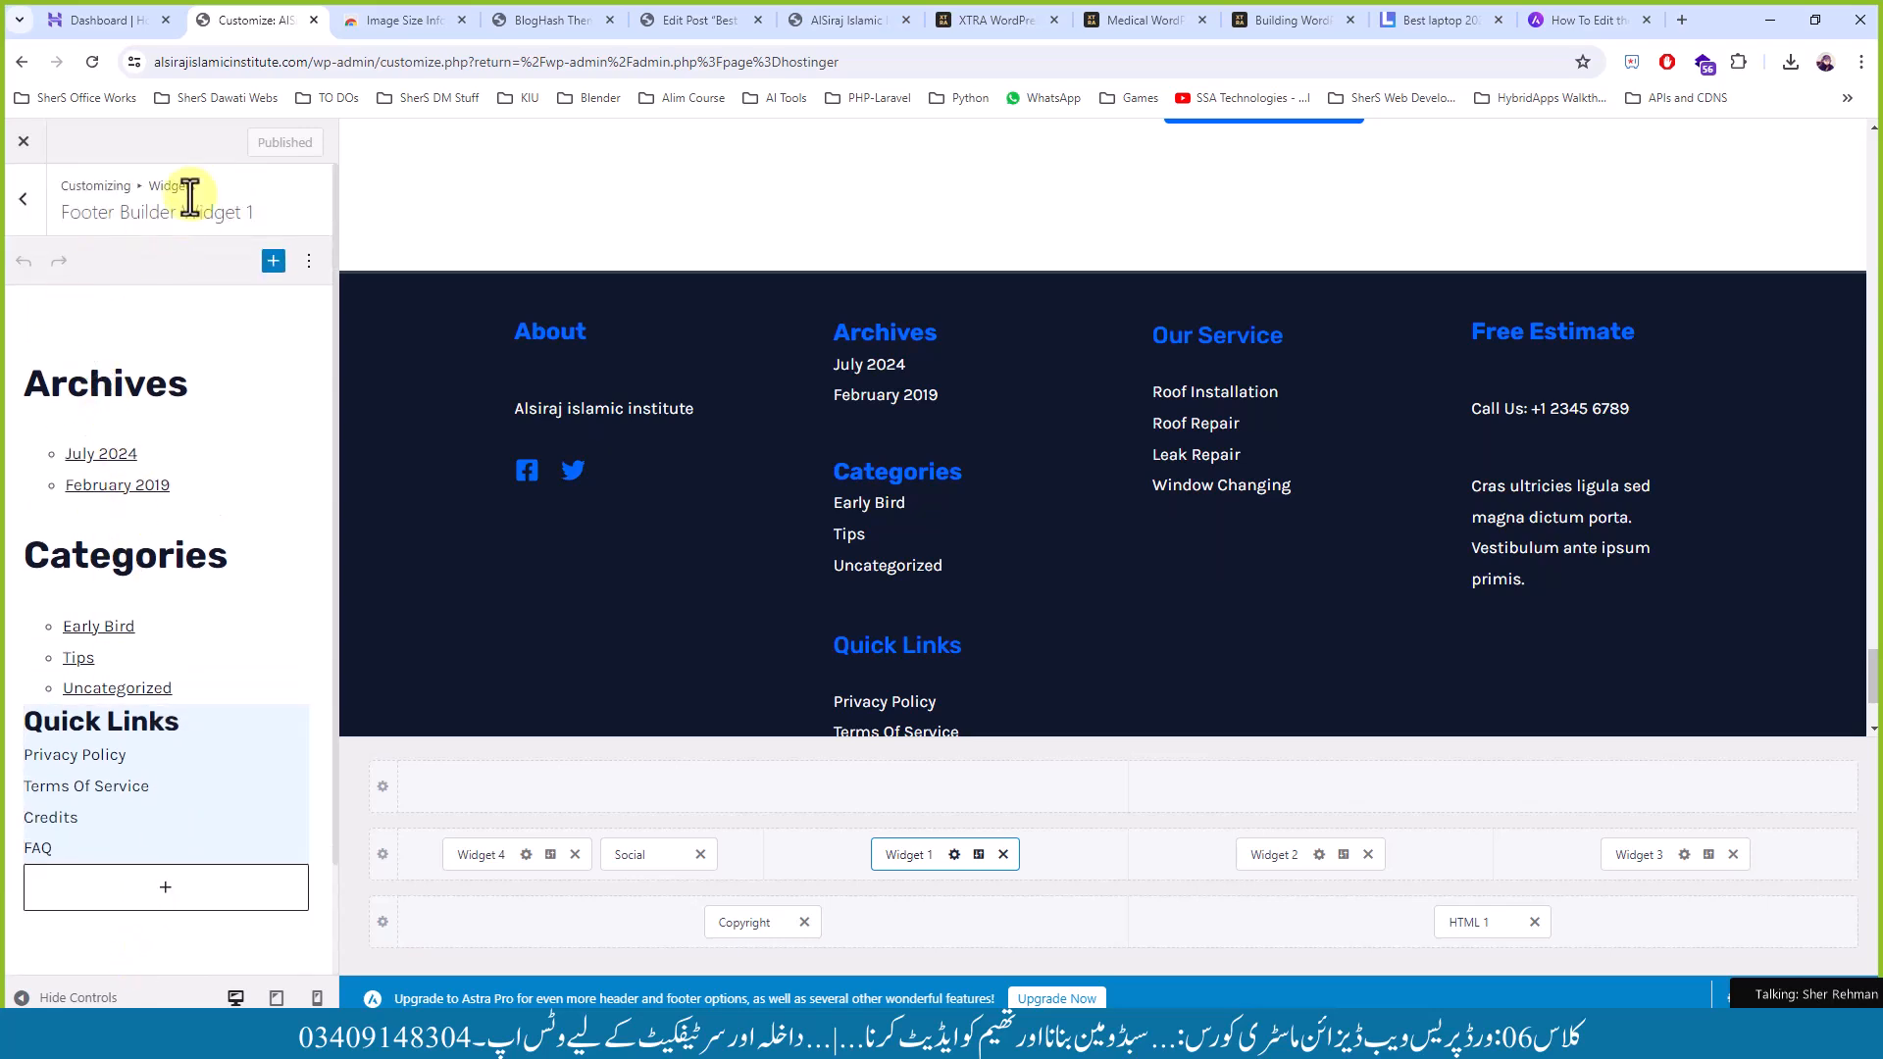
left_click(308, 261)
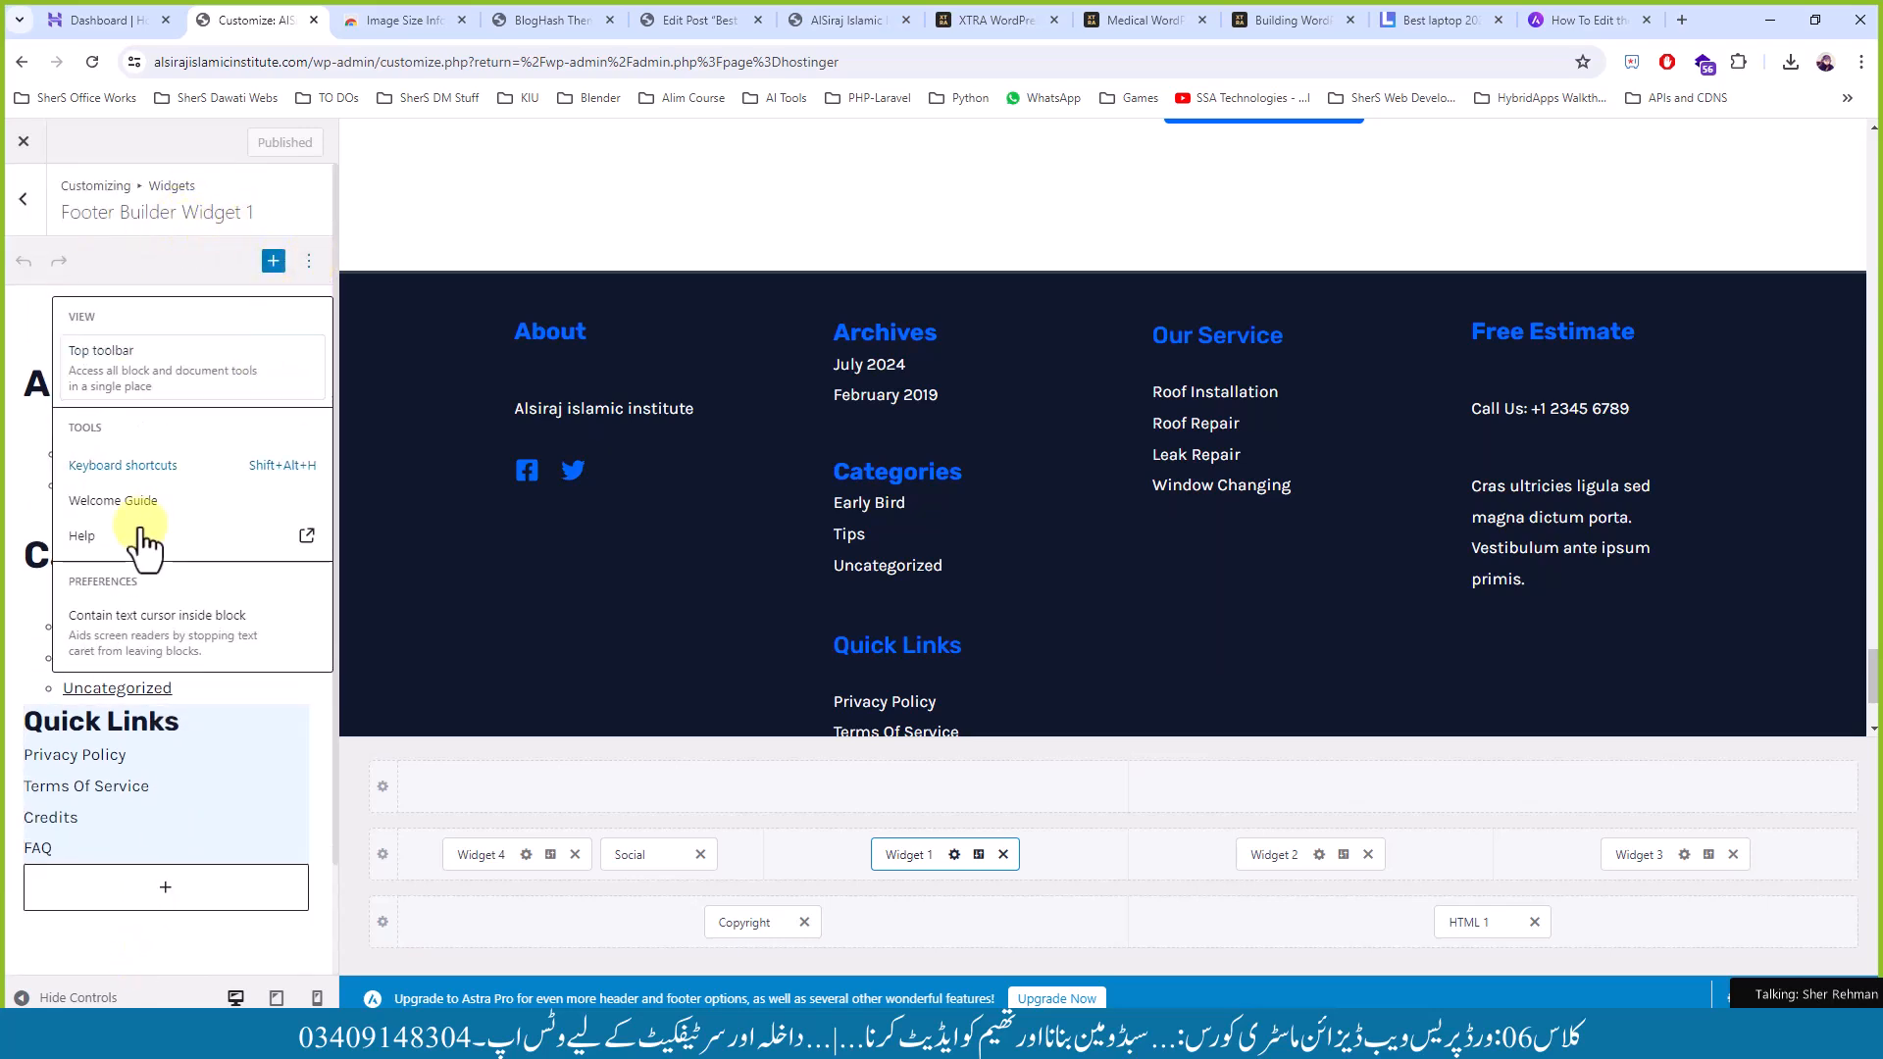
left_click(23, 201)
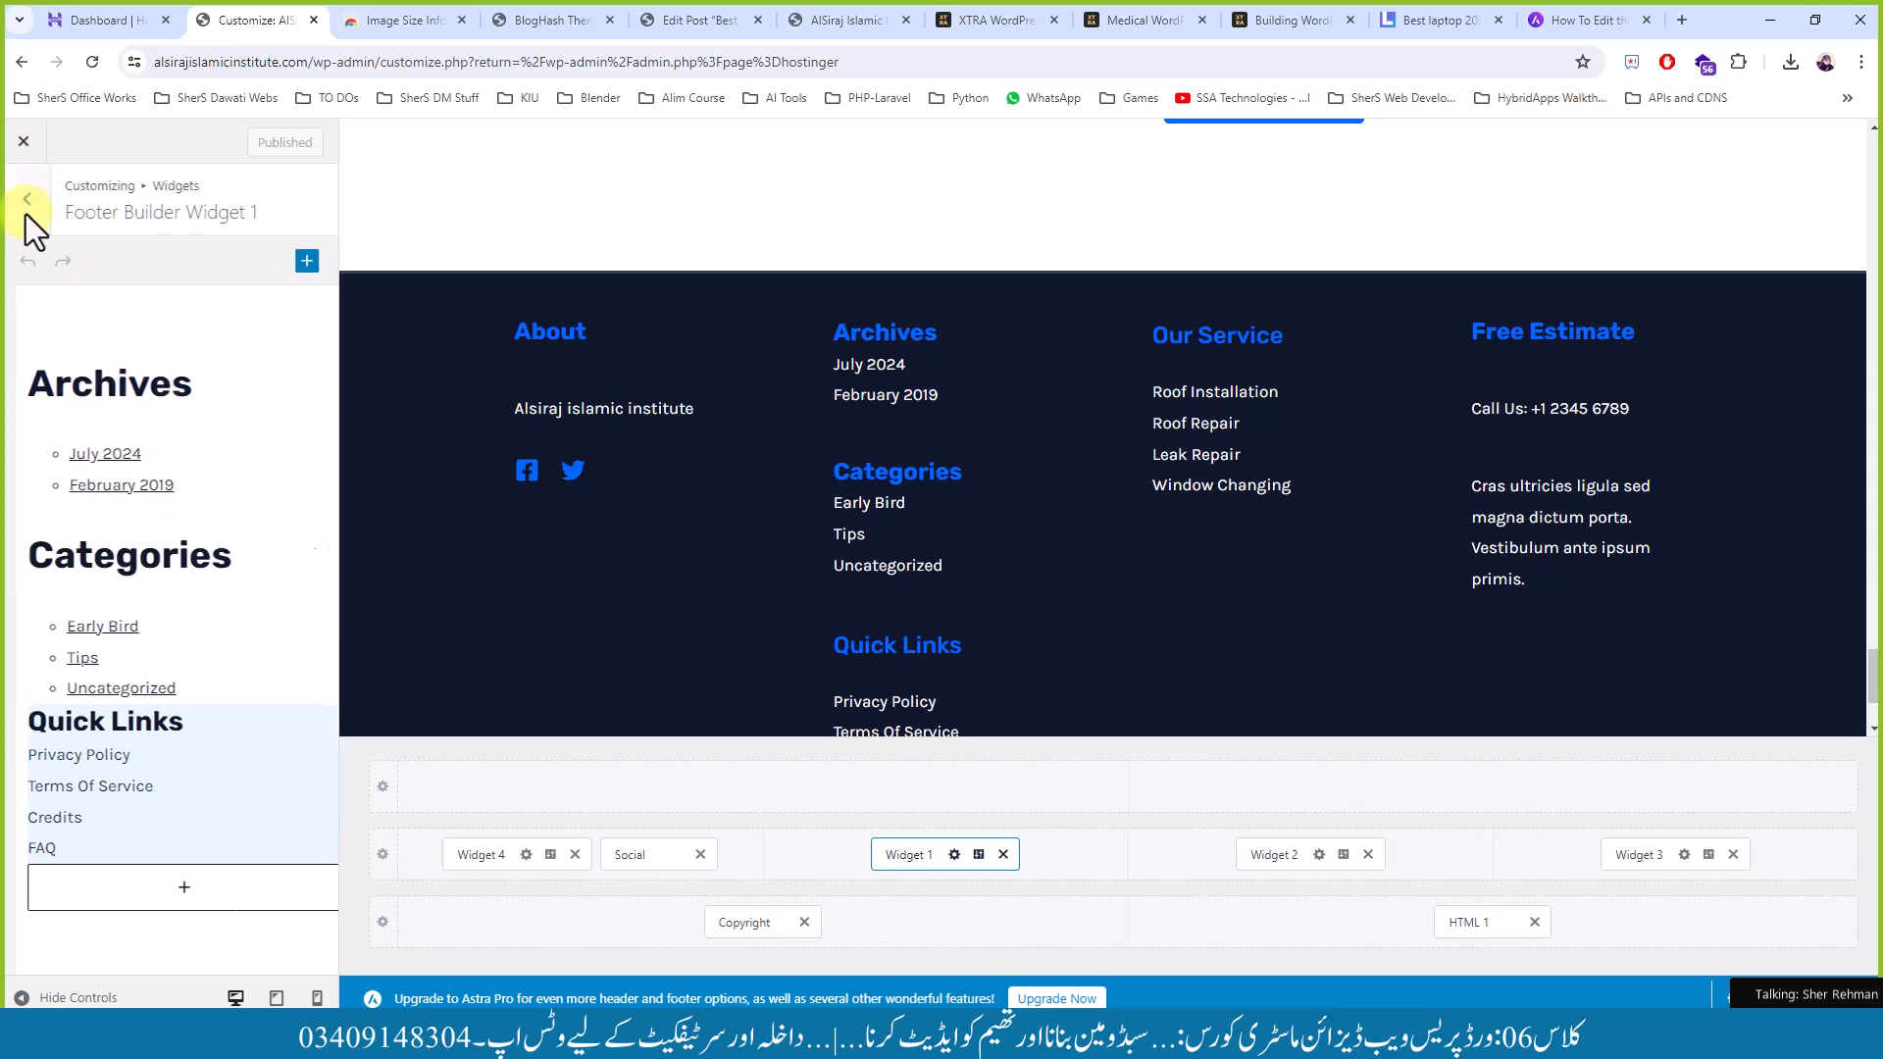
Exit the Customizer and go to Appearance > Widgets.
left_click(23, 143)
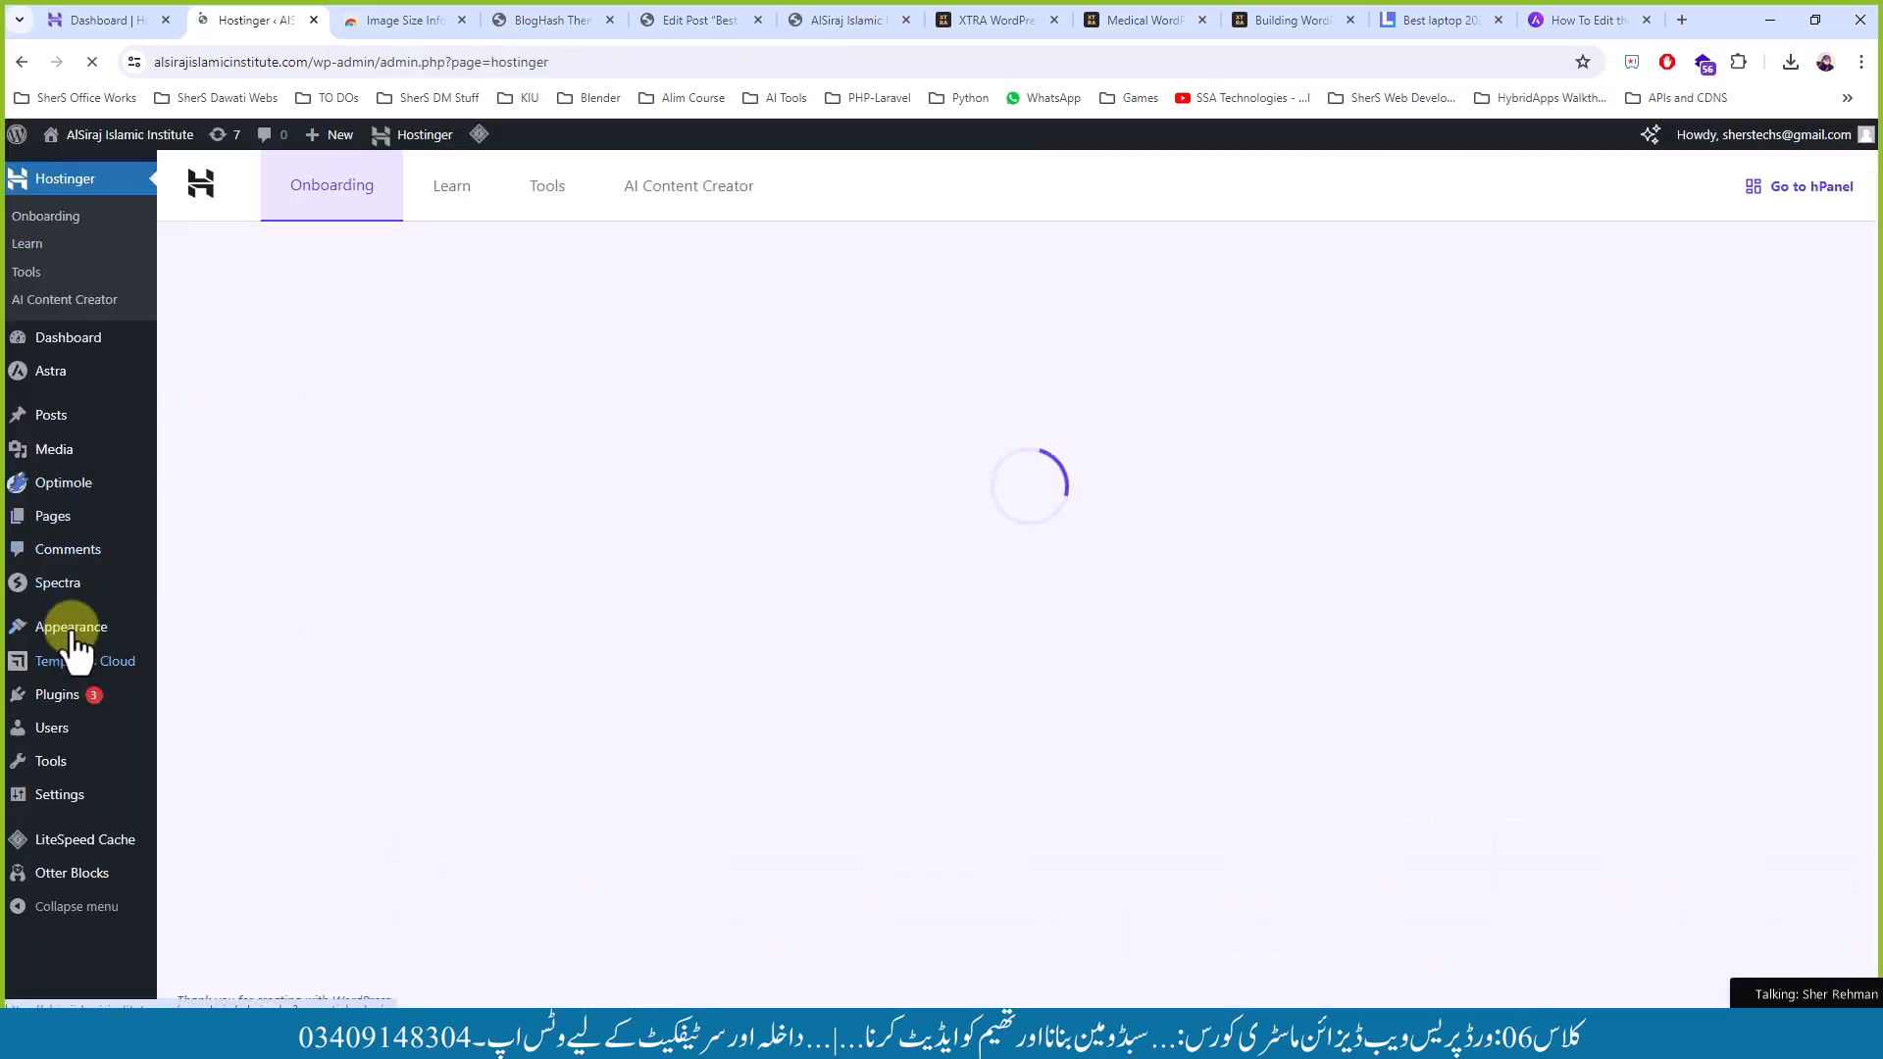
mouse_move(59, 633)
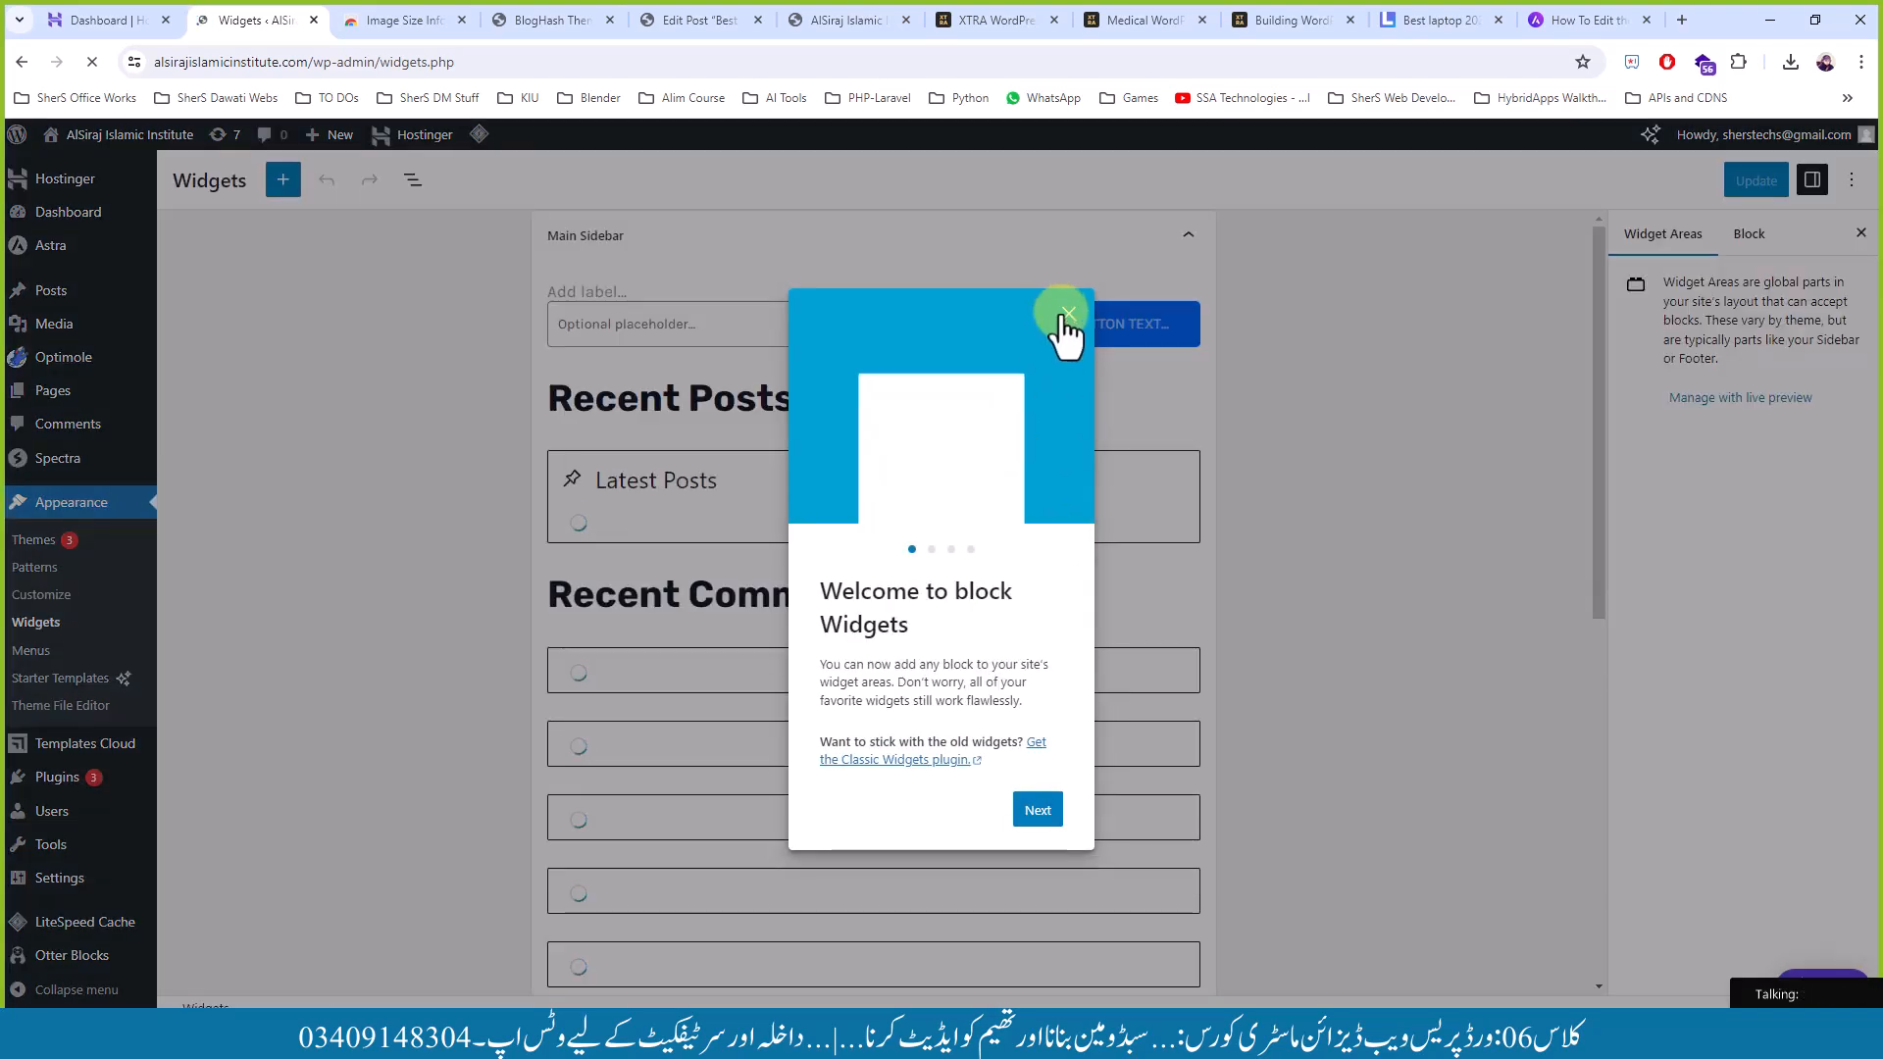
Dismiss the Widgets welcome tour and select the Main Sidebar widget area.
left_click(1068, 314)
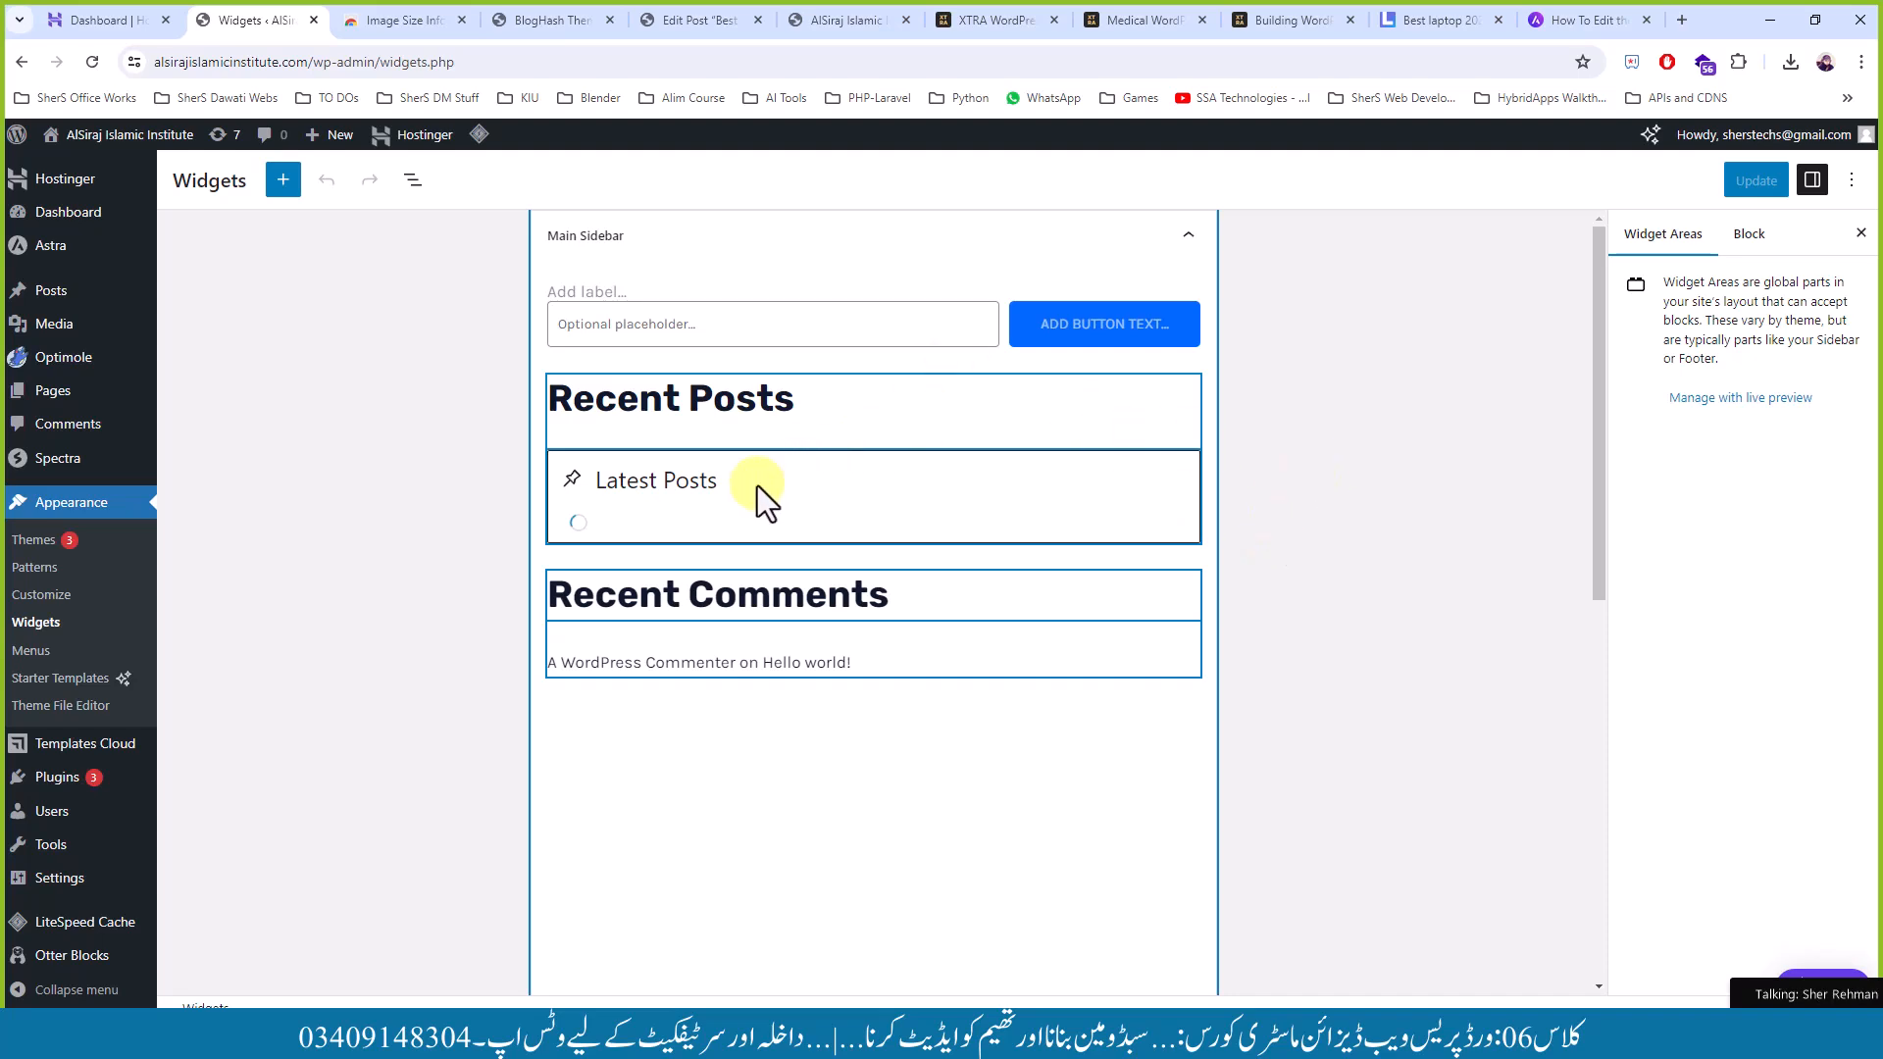
scroll(1372, 411, "down", 4)
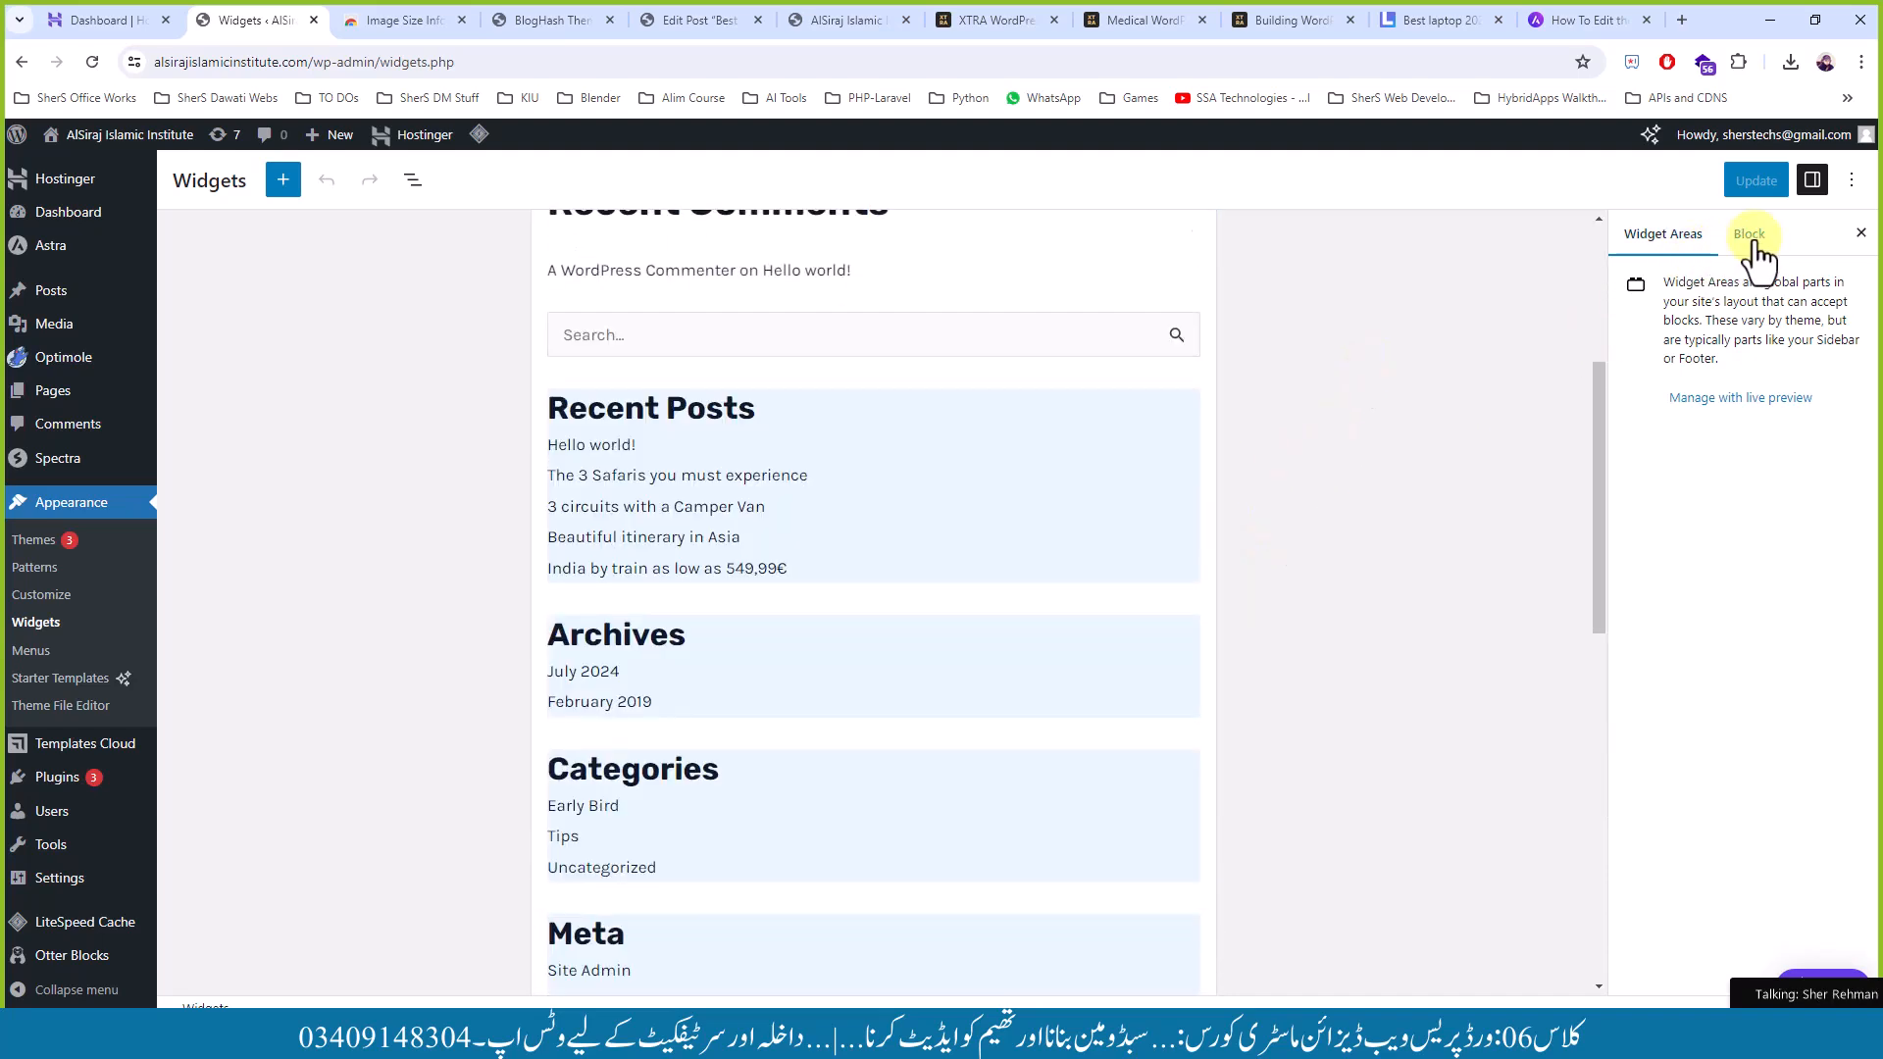
left_click(1753, 246)
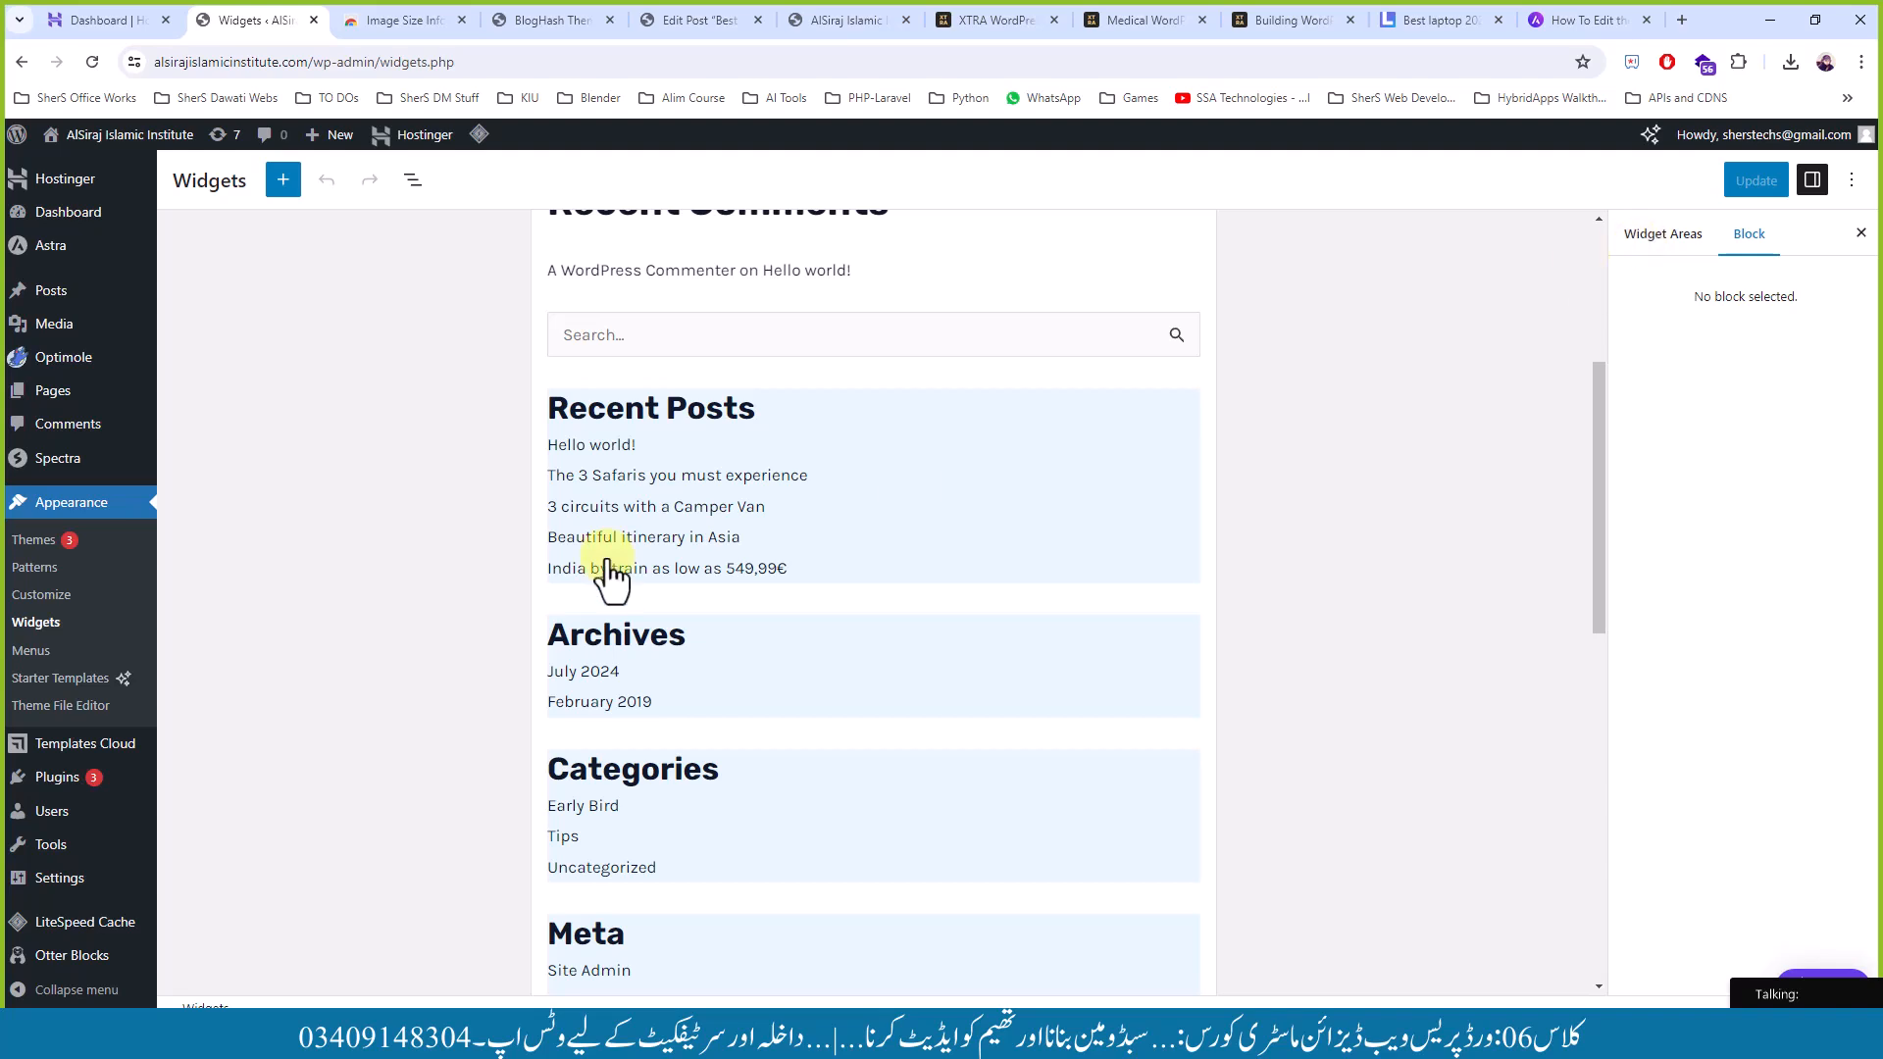
left_click(608, 574)
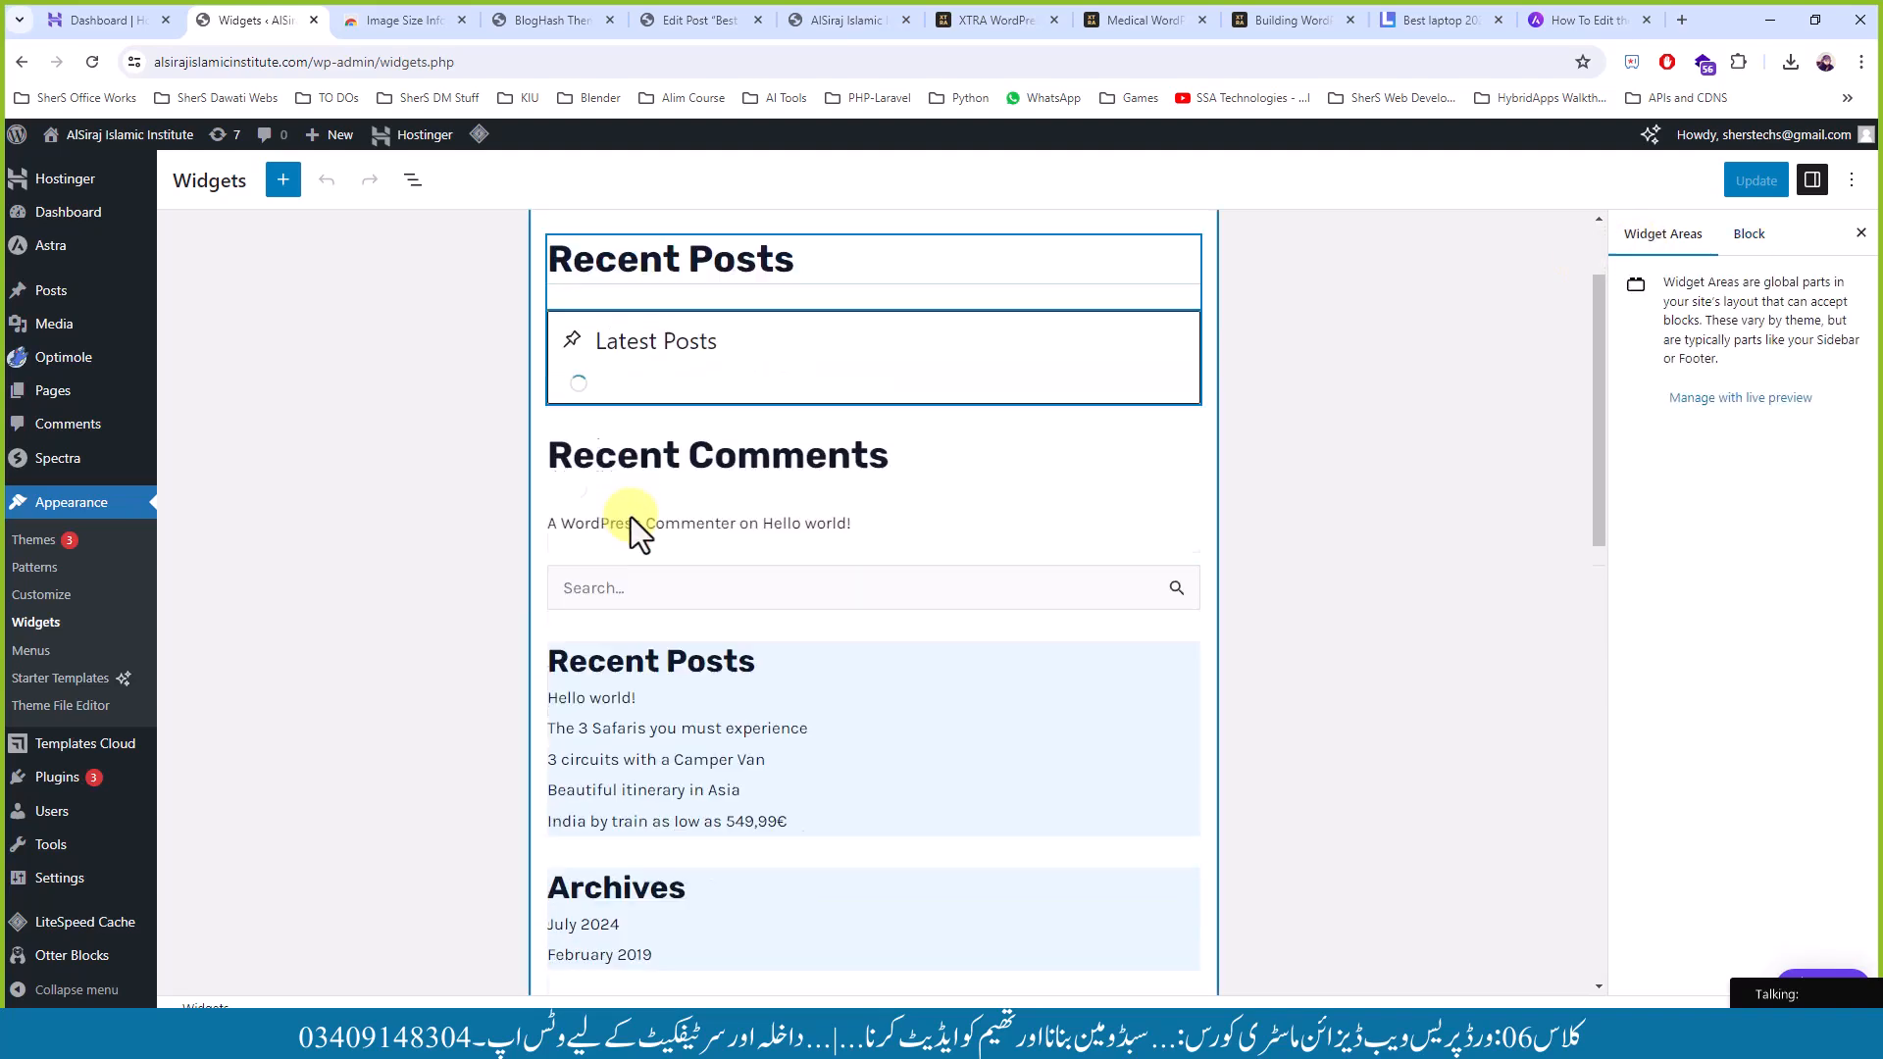
scroll(631, 550, "down", 10)
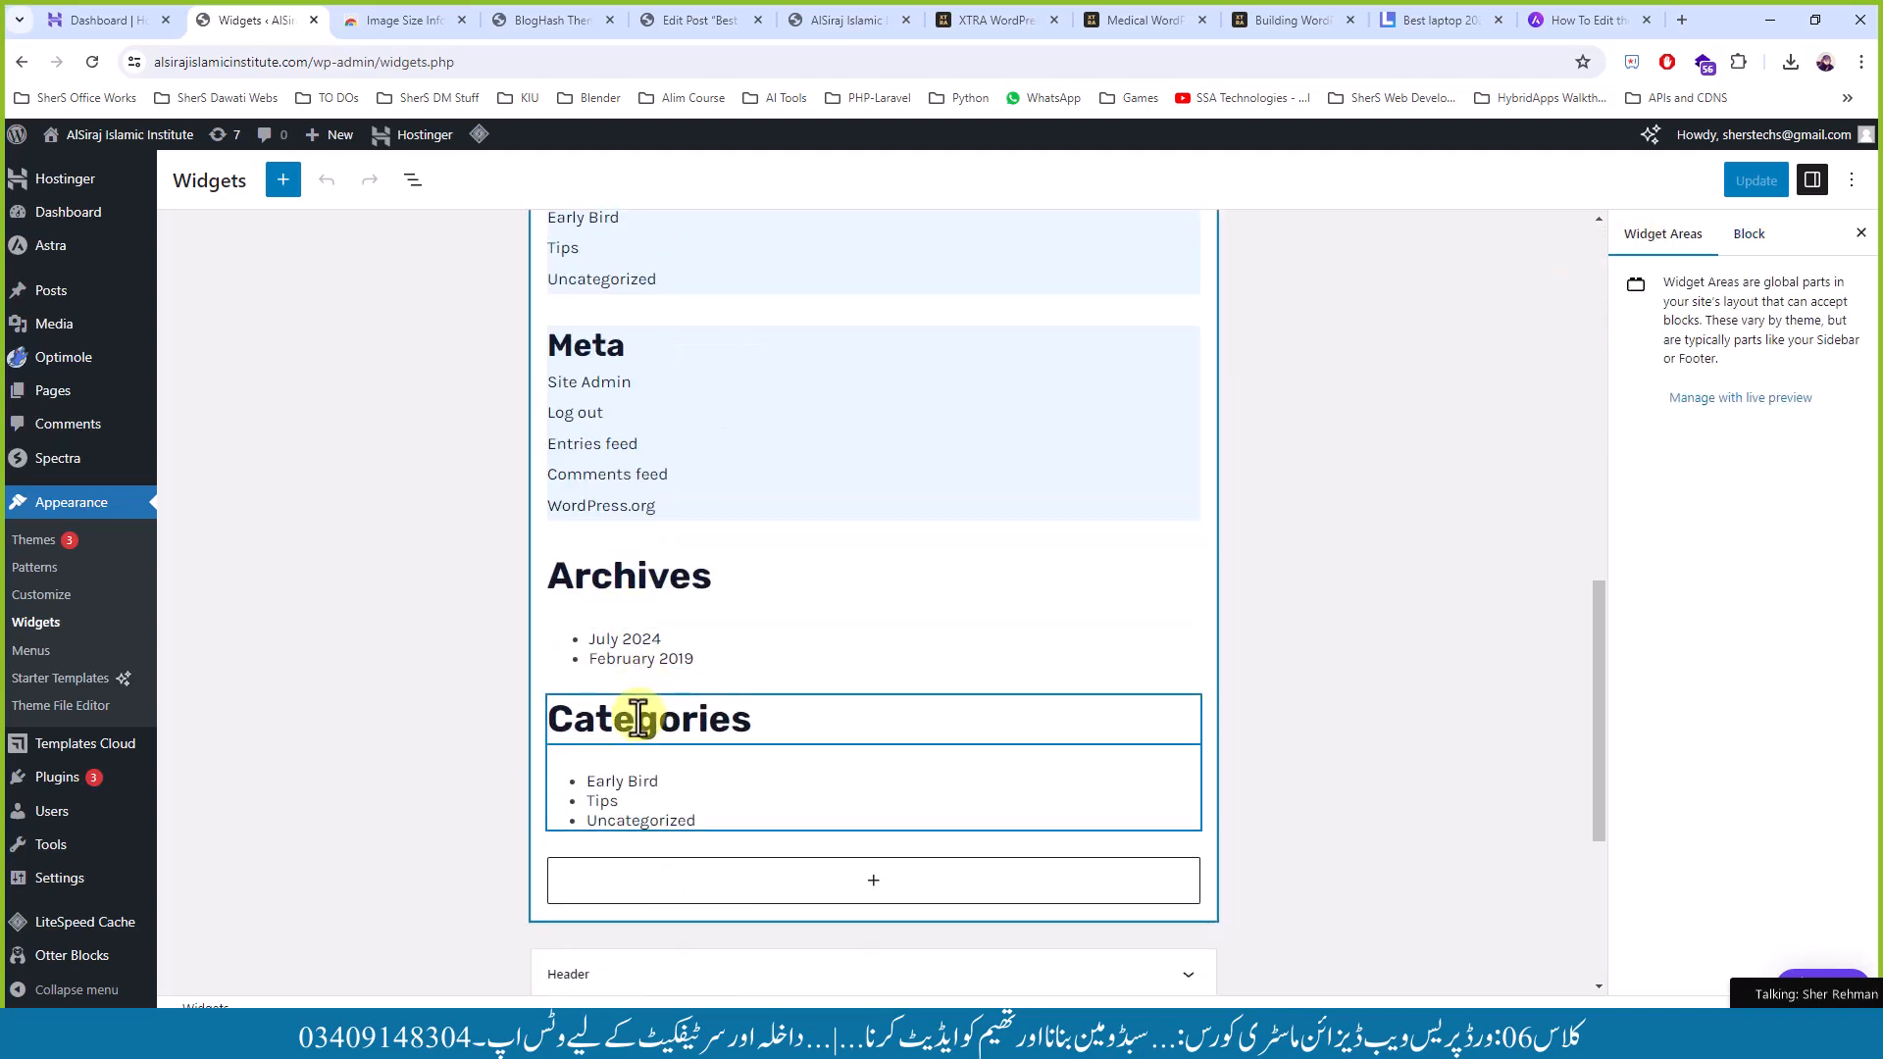
Delete the Categories heading, Categories list group and Archives block from the Main Sidebar.
left_click(638, 719)
left_click(1315, 665)
left_click(1334, 617)
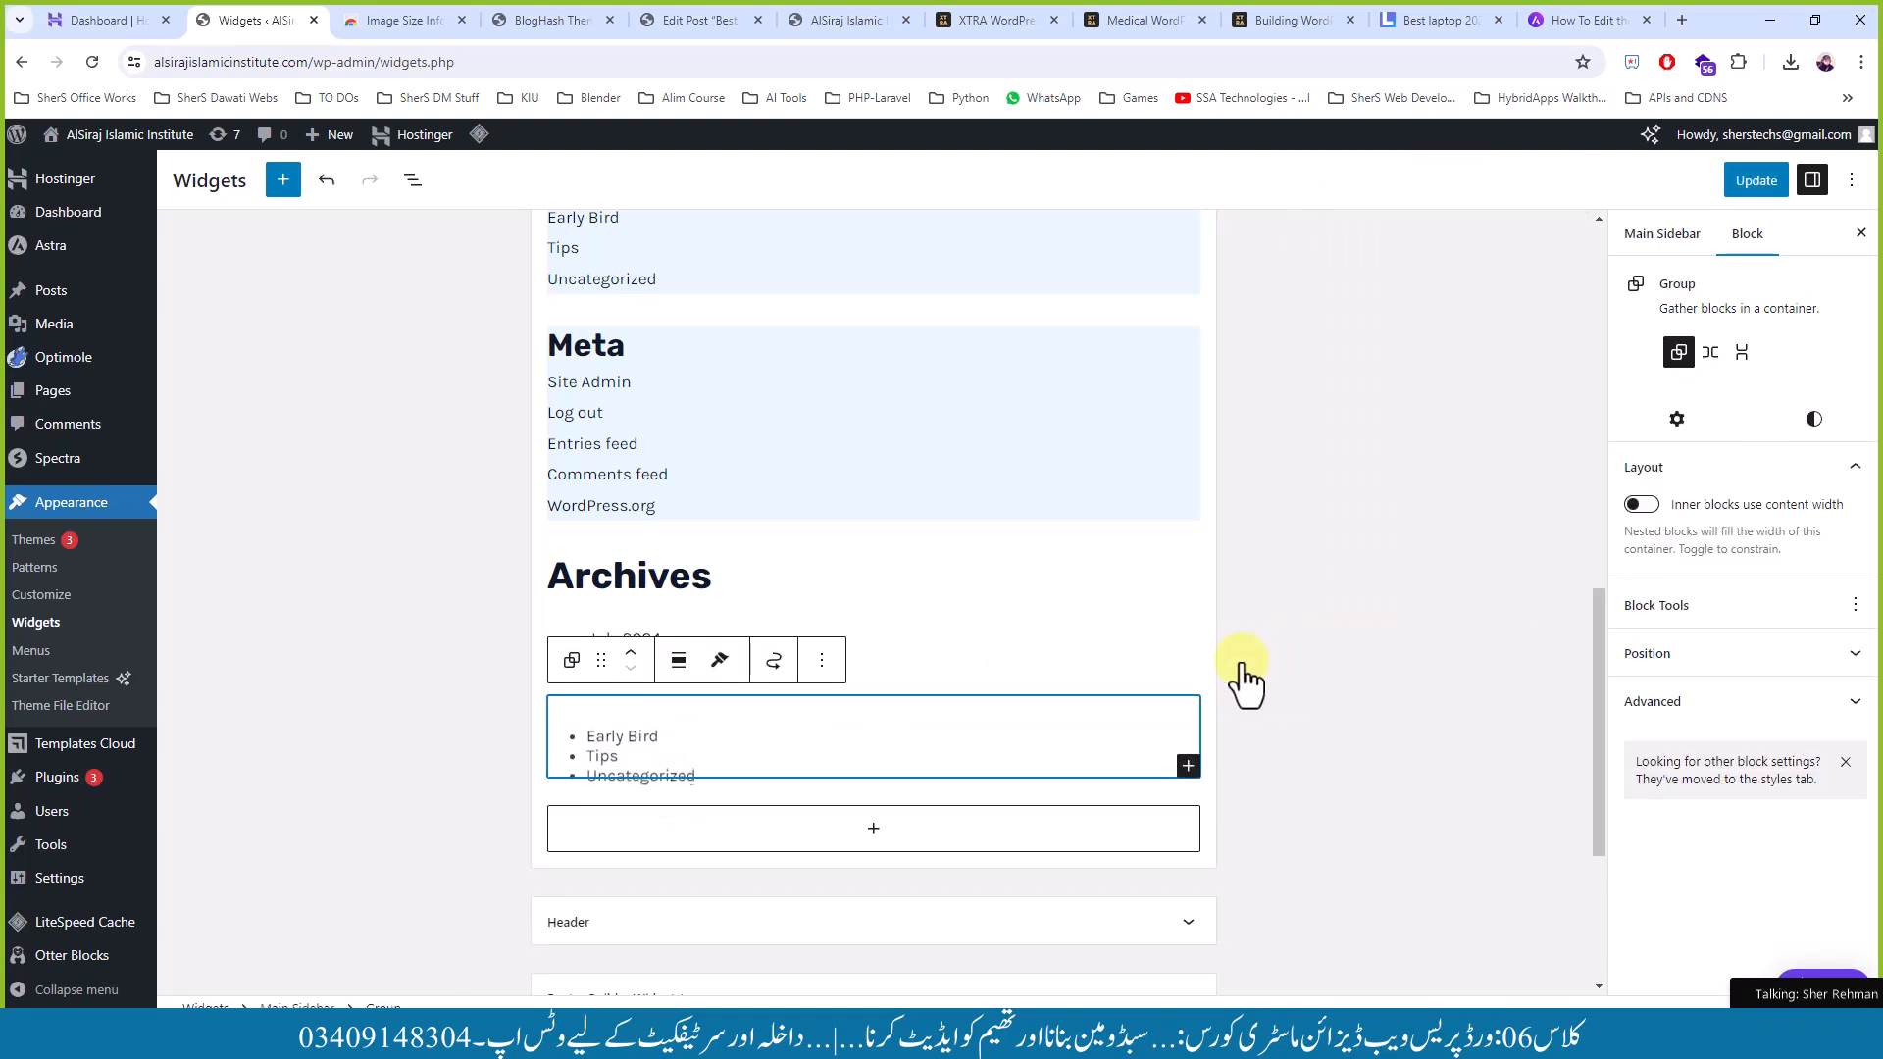
left_click(822, 659)
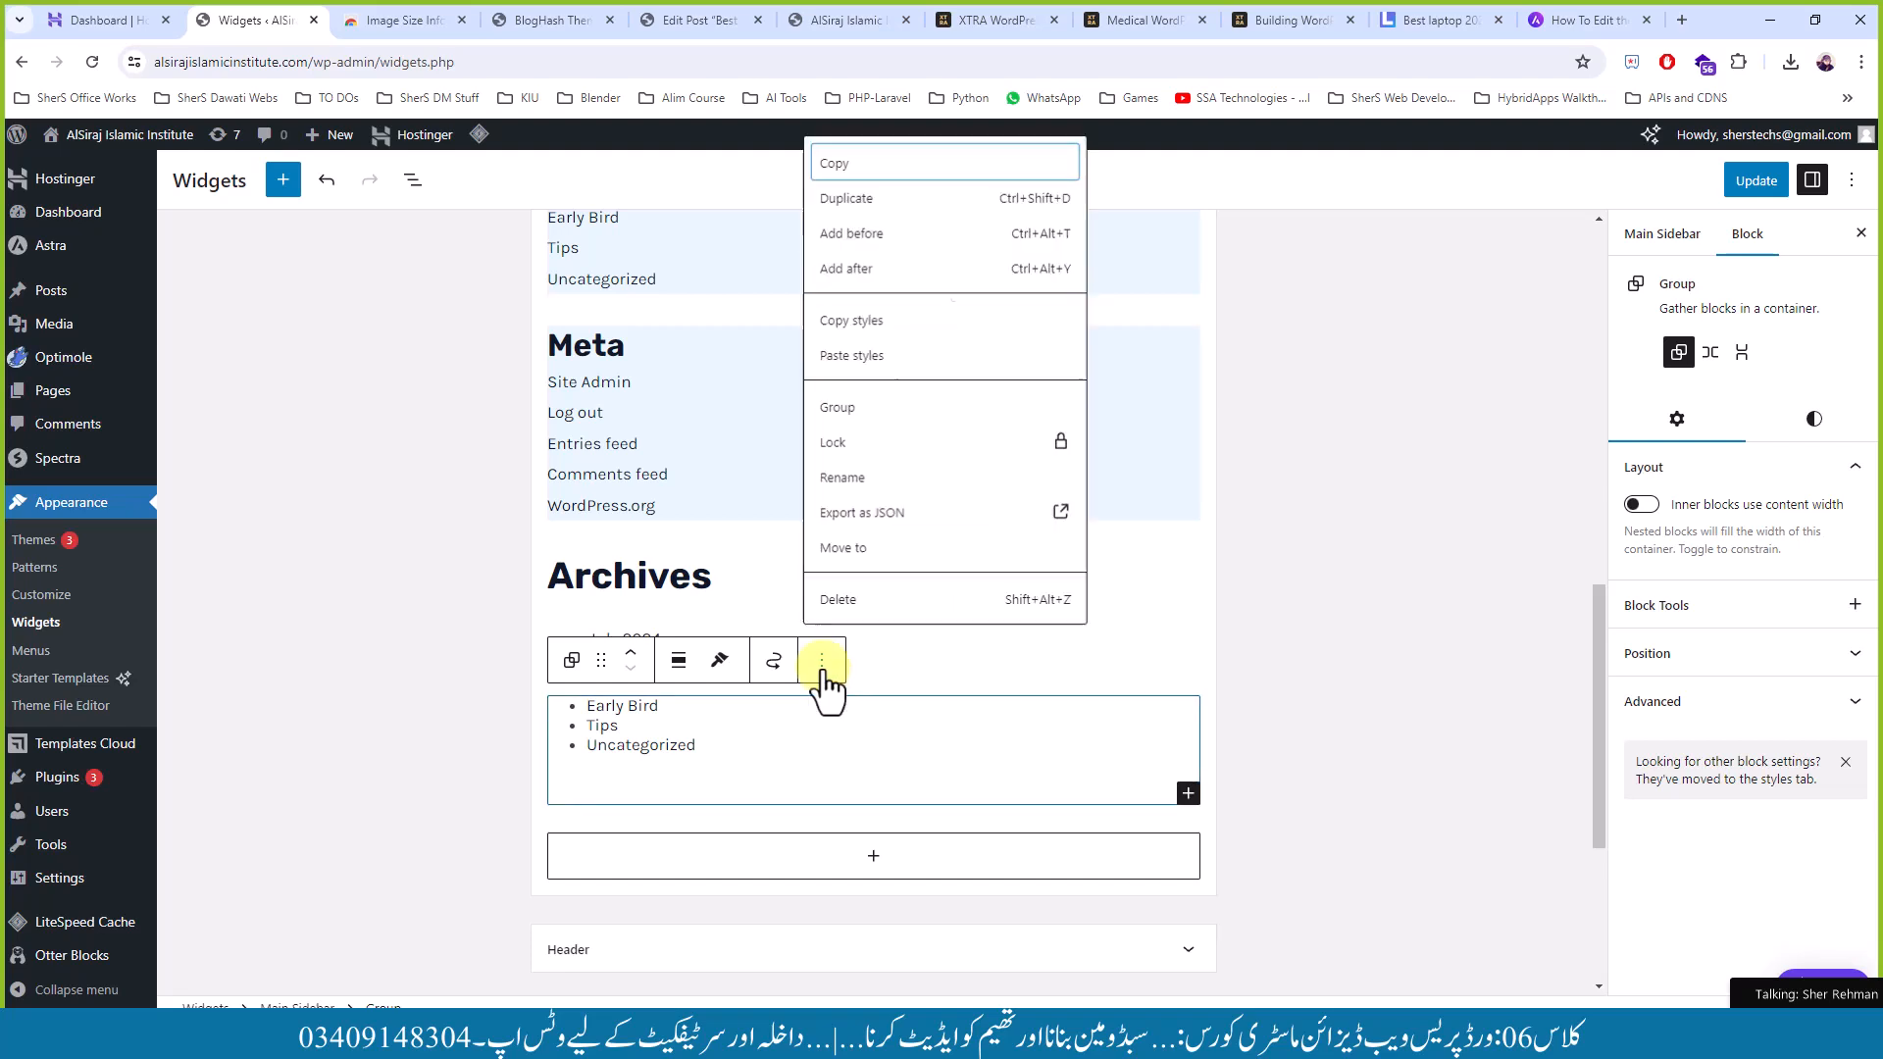
left_click(872, 606)
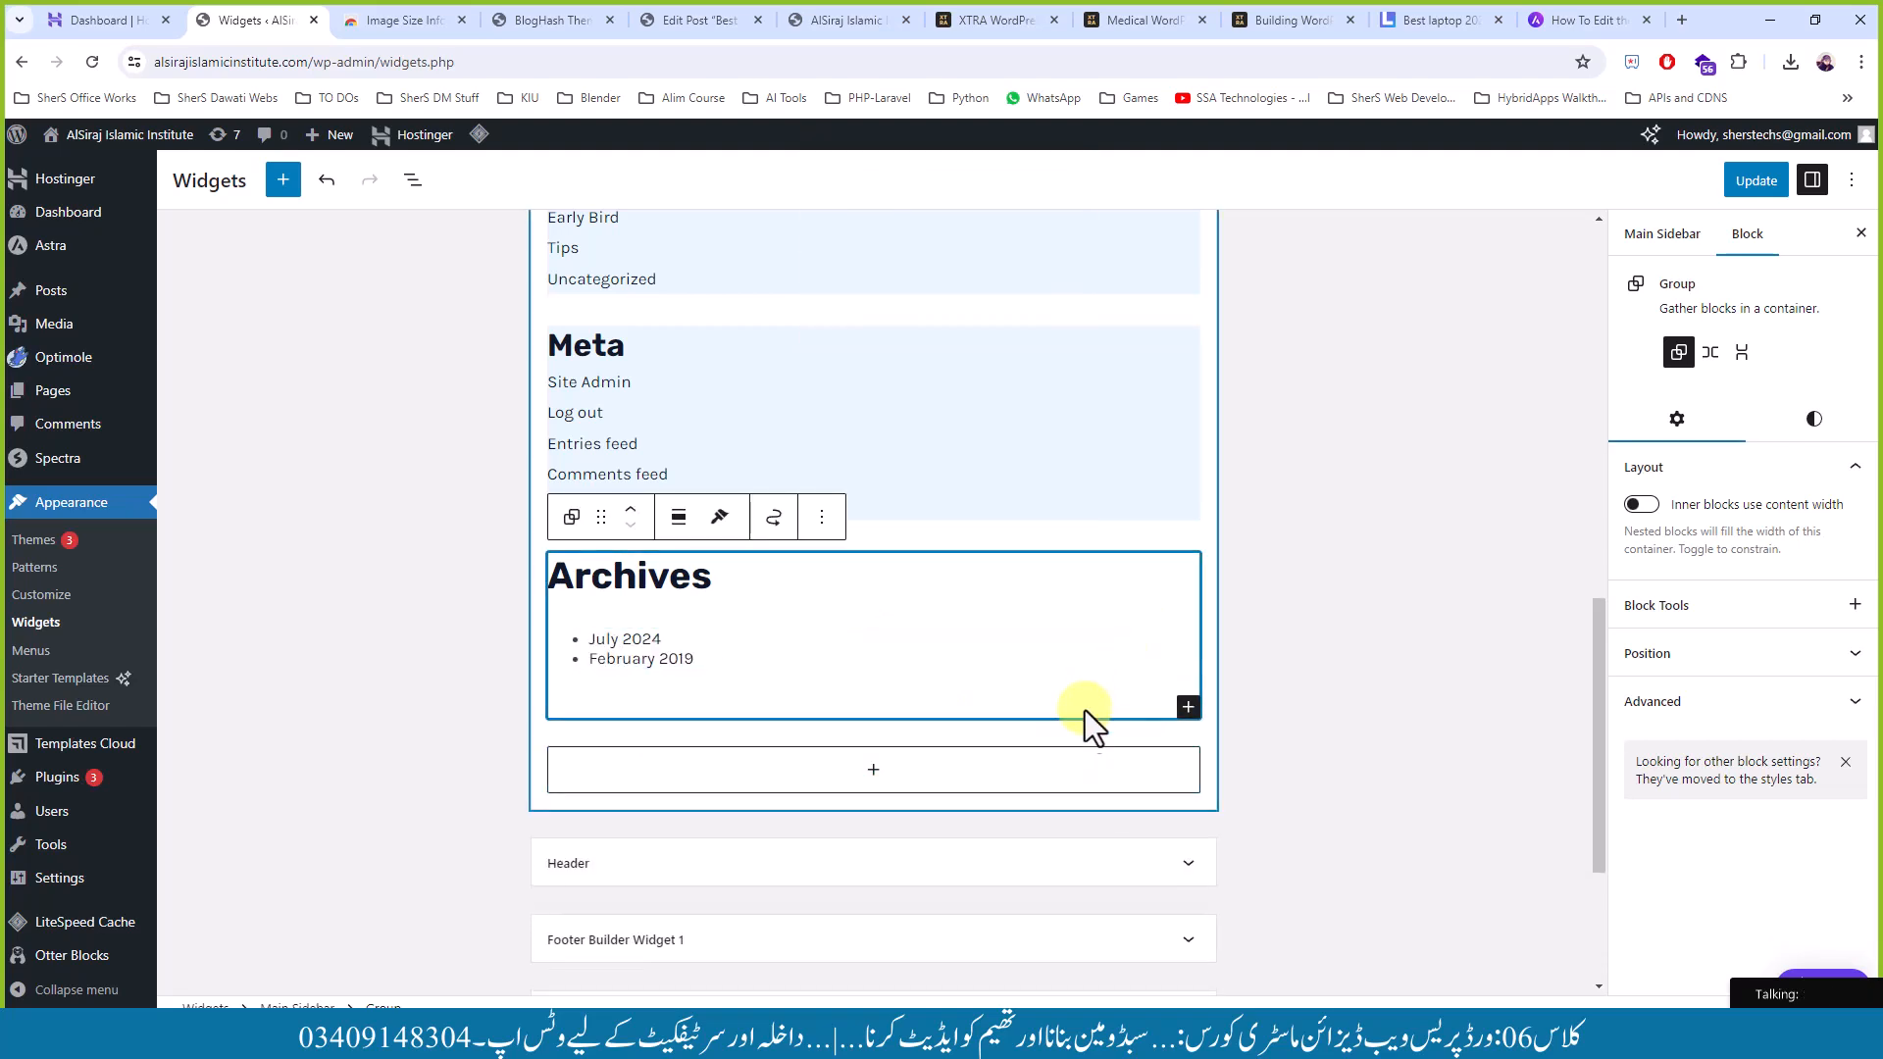
left_click(822, 517)
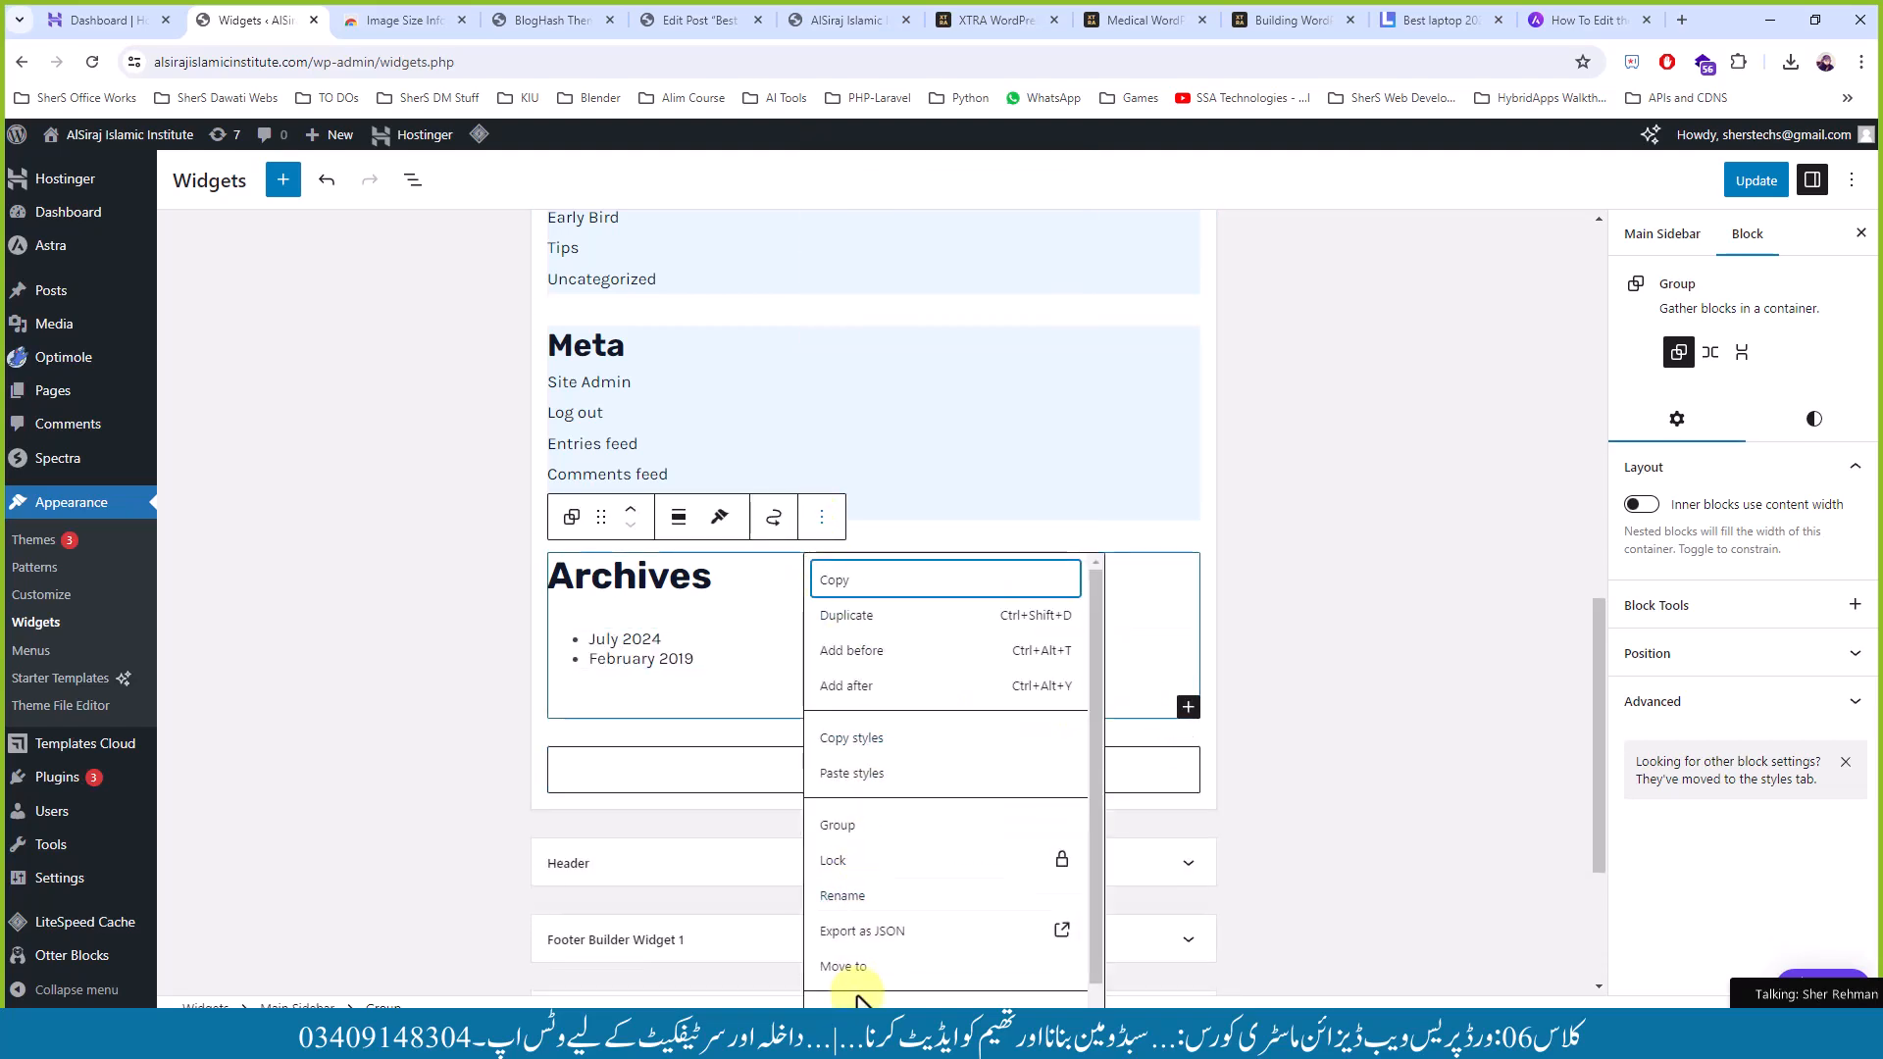
left_click(853, 999)
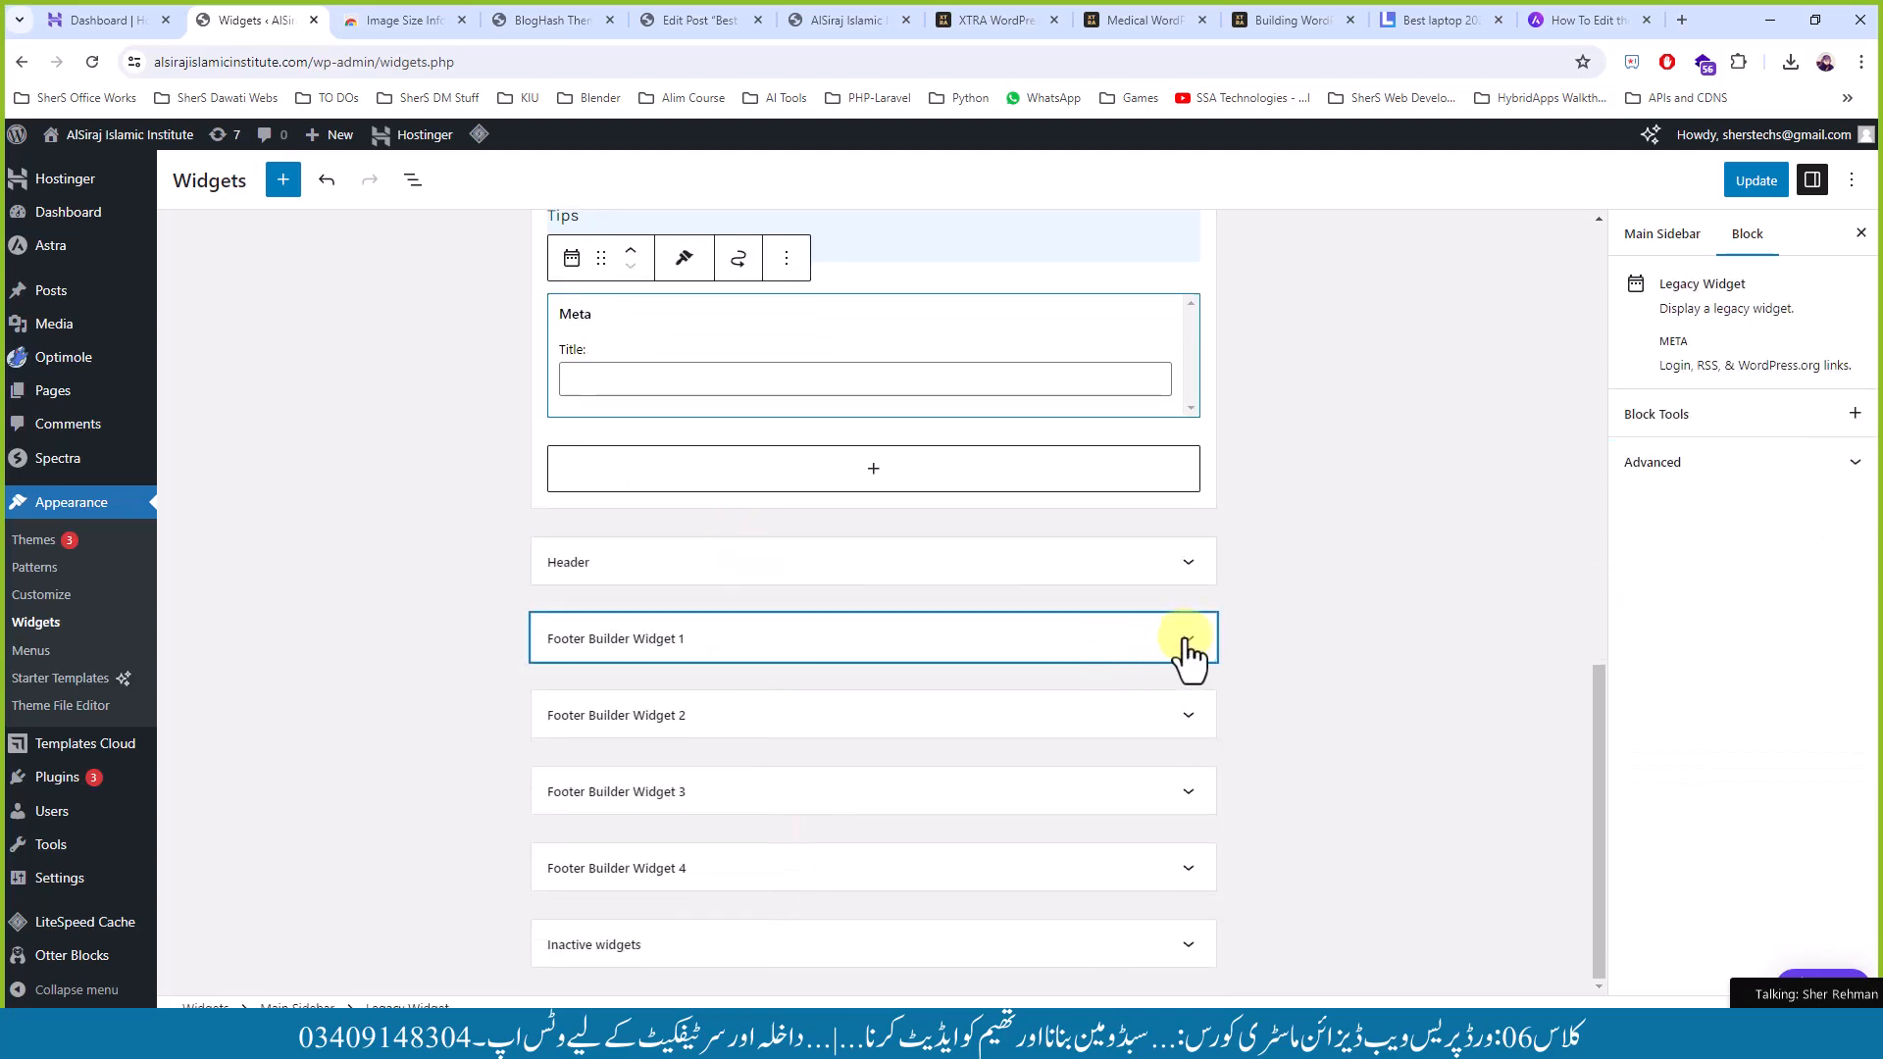
Select Footer Builder Widget 1 and expand it in List View to reveal its blocks.
left_click(1185, 639)
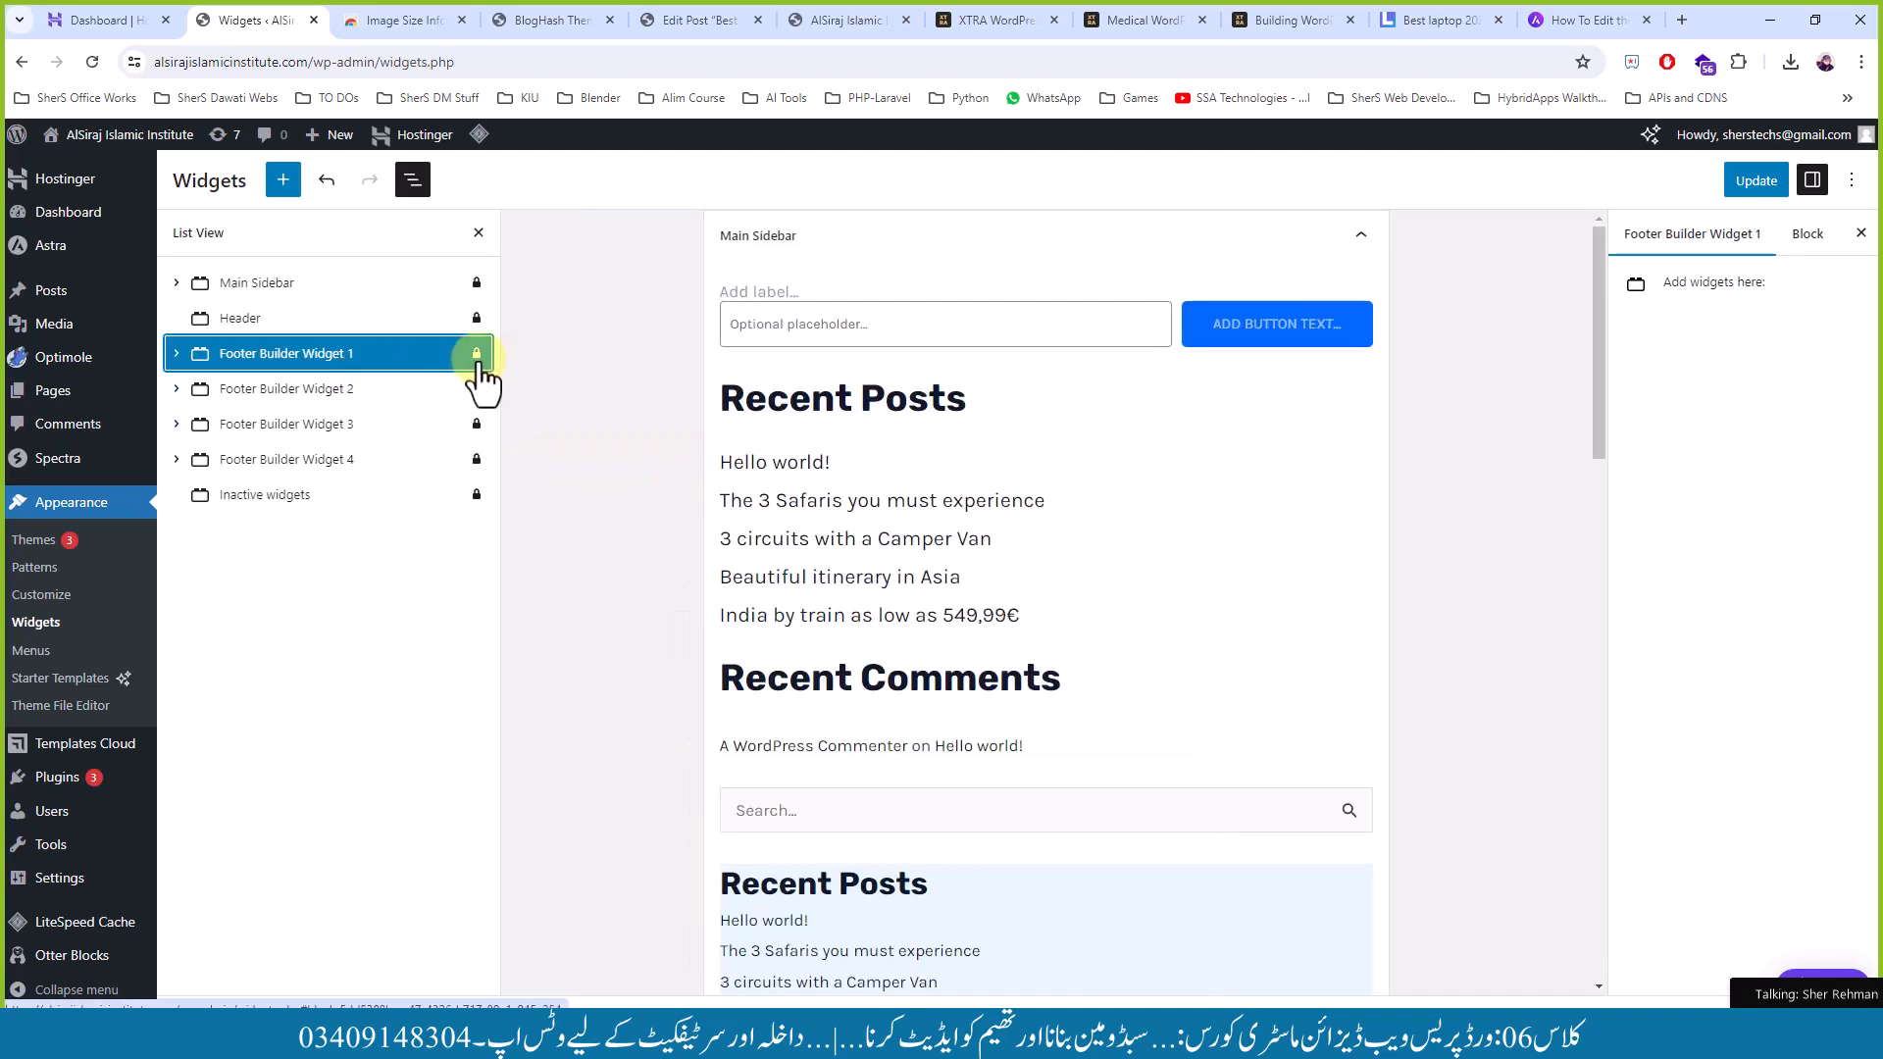
left_click(412, 181)
left_click(412, 181)
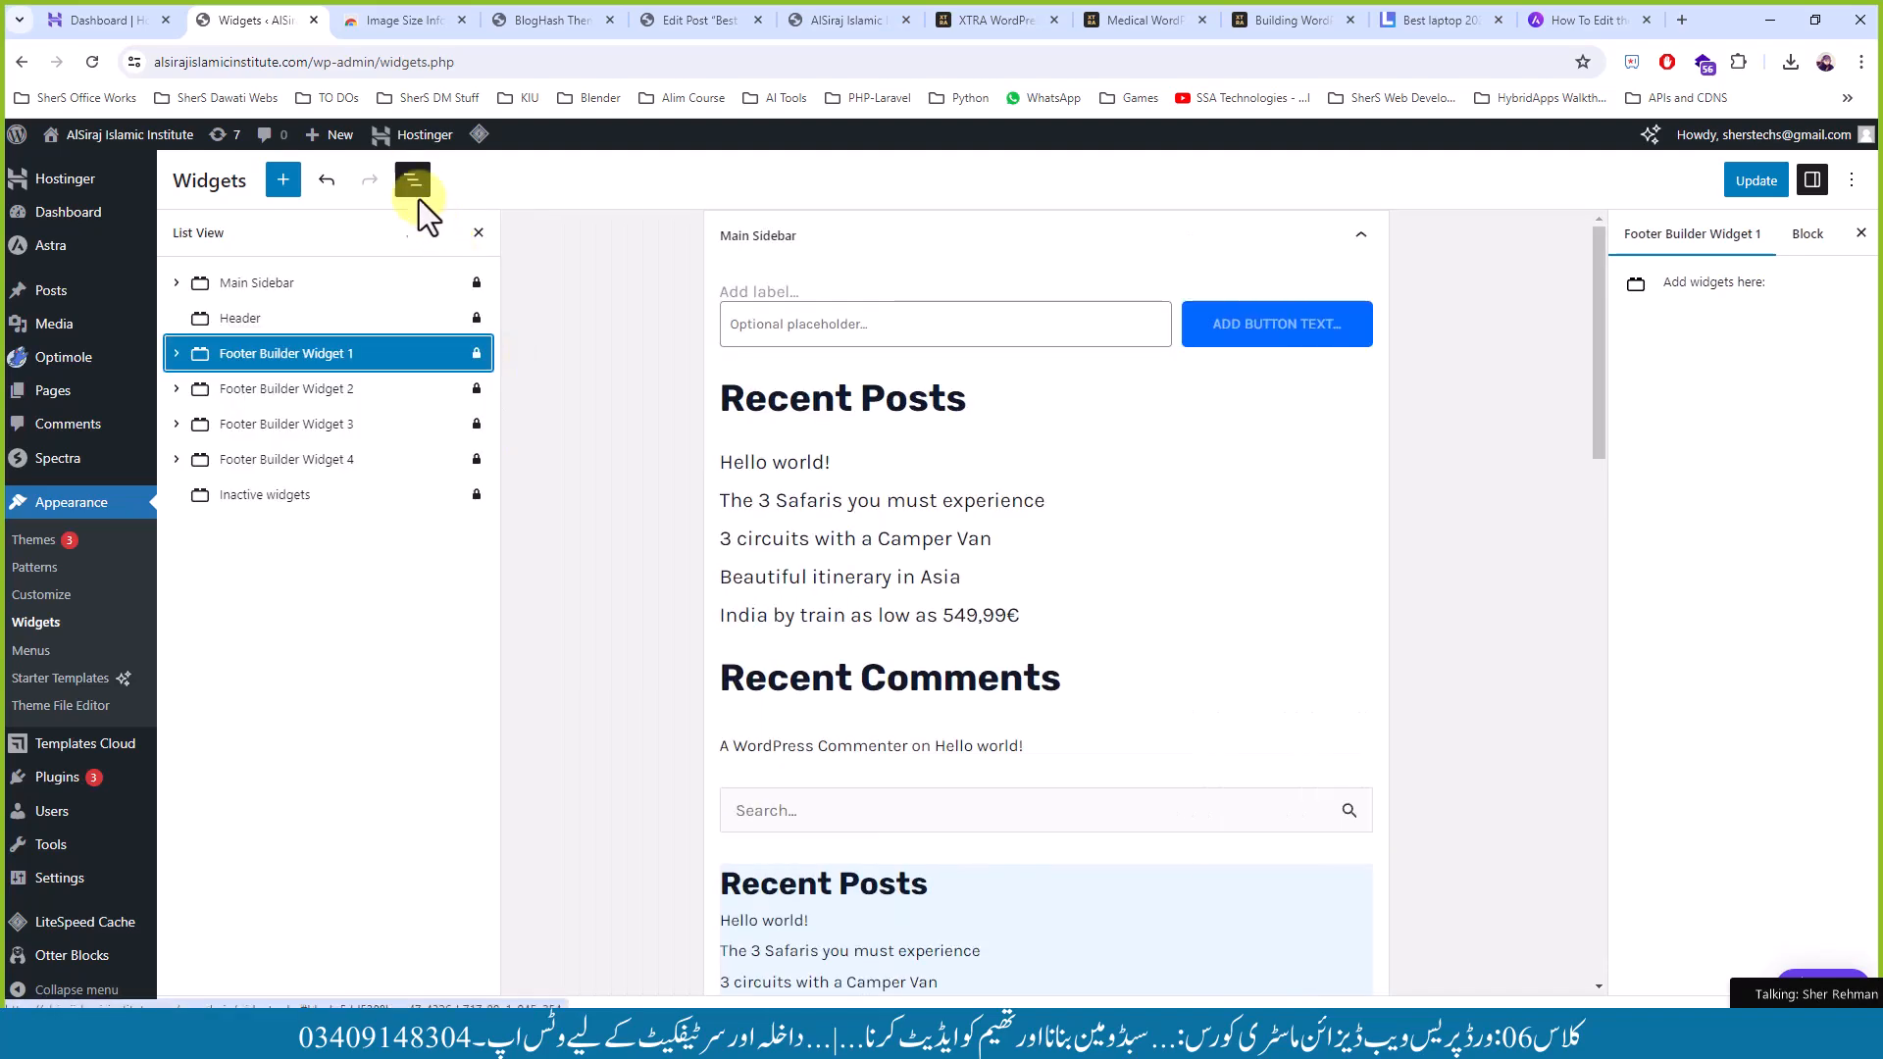
left_click(412, 181)
left_click(412, 180)
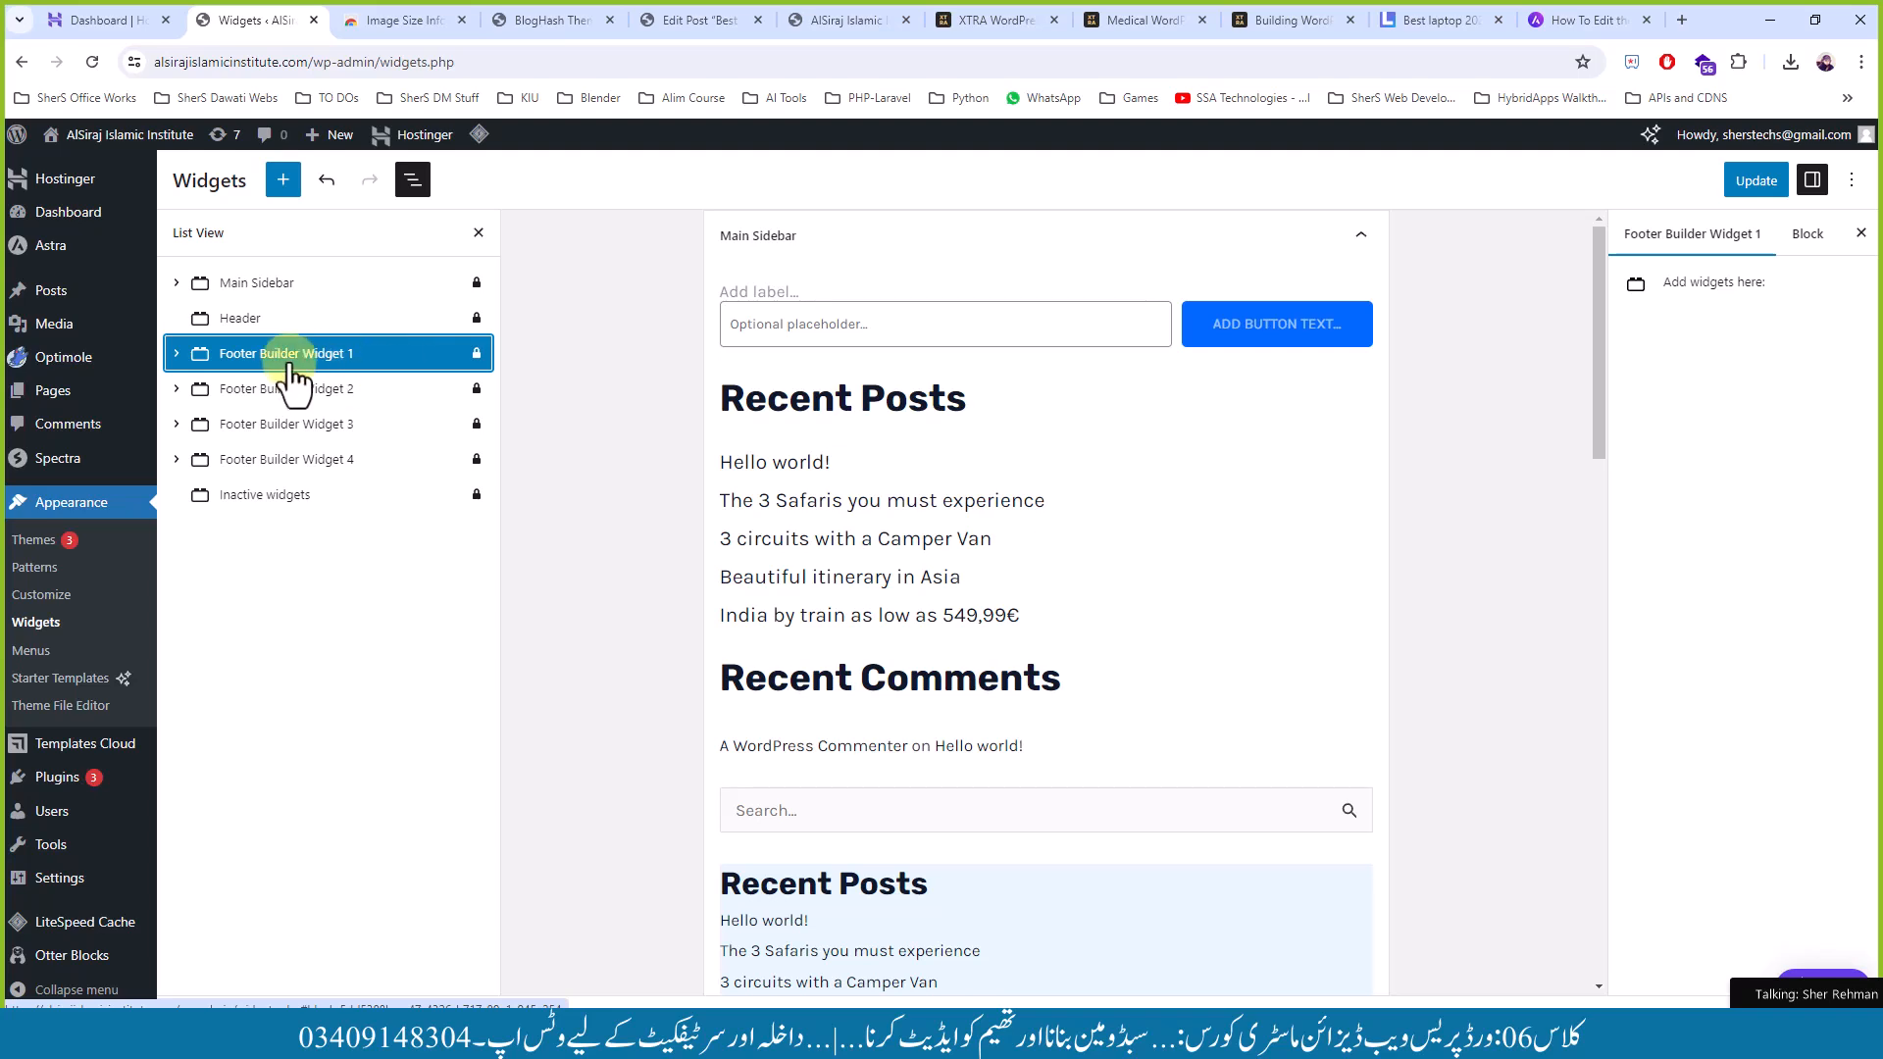
left_click(177, 353)
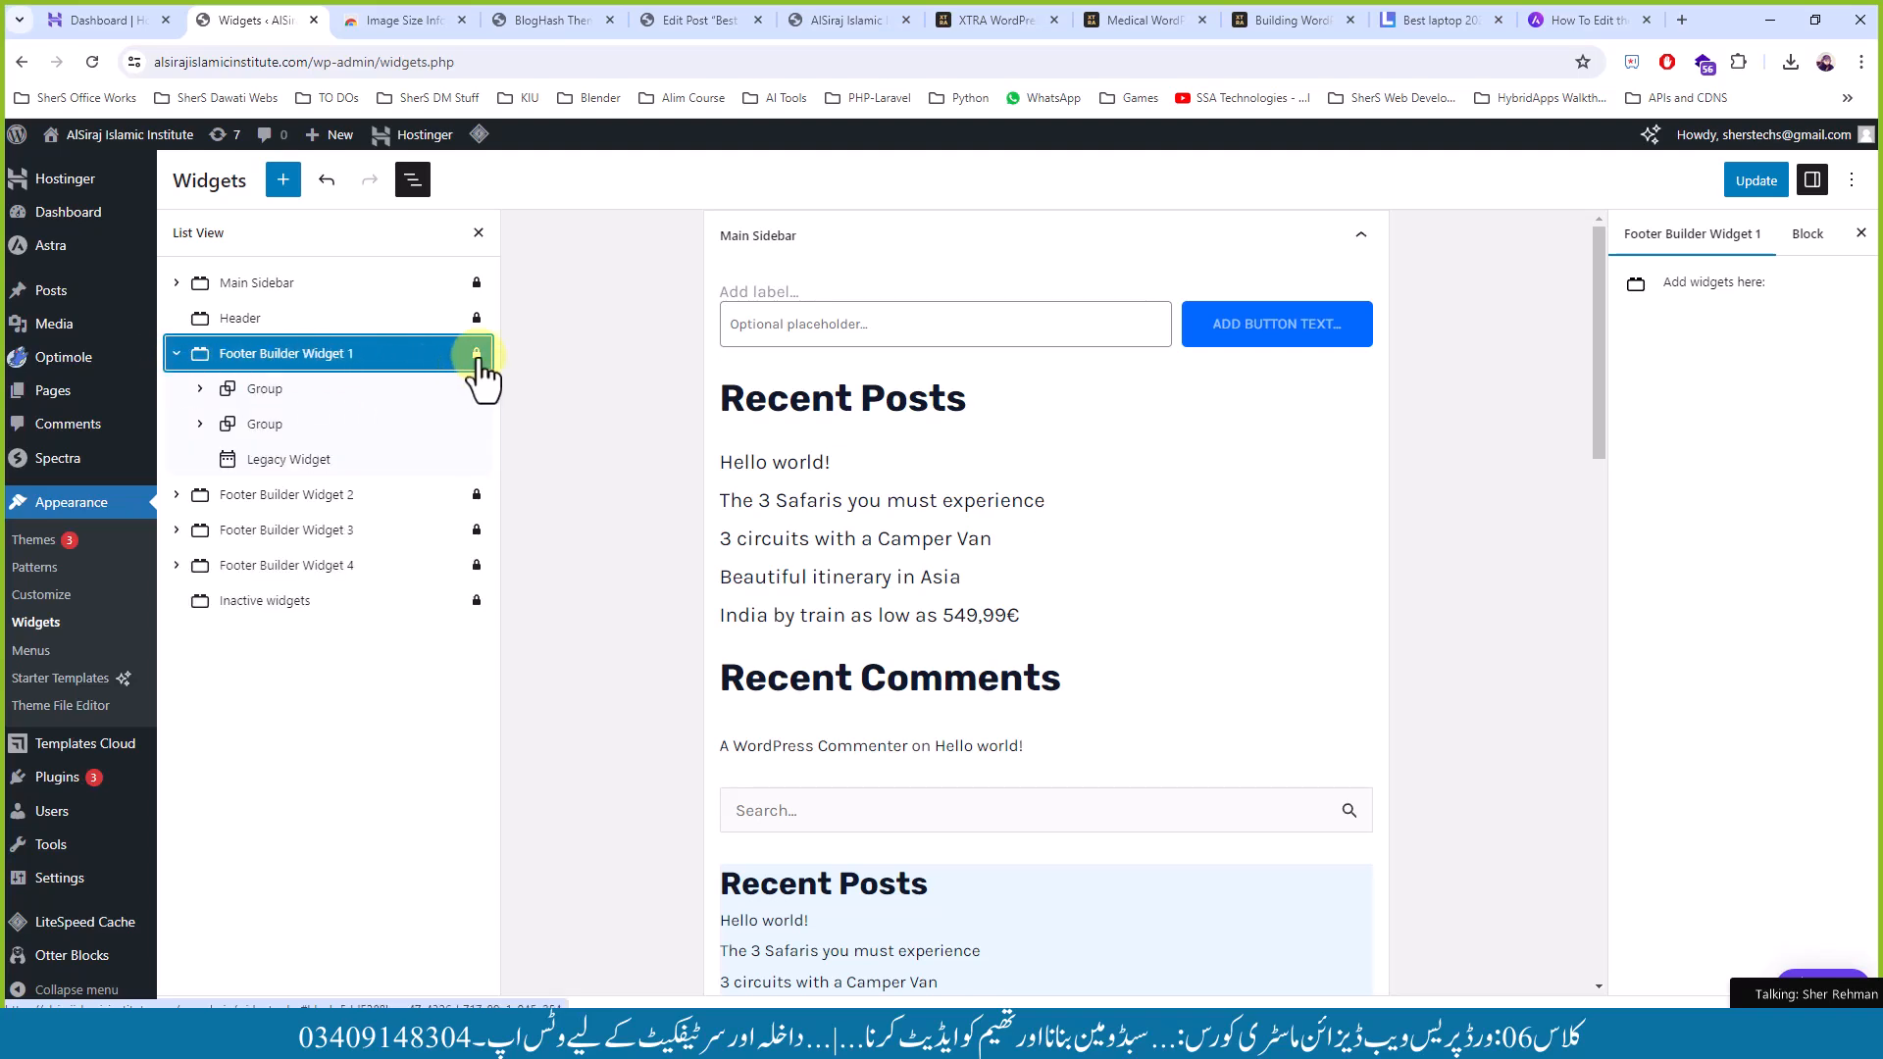
Delete both Group blocks from Footer Builder Widget 1.
right_click(477, 356)
key("Escape")
left_click(477, 389)
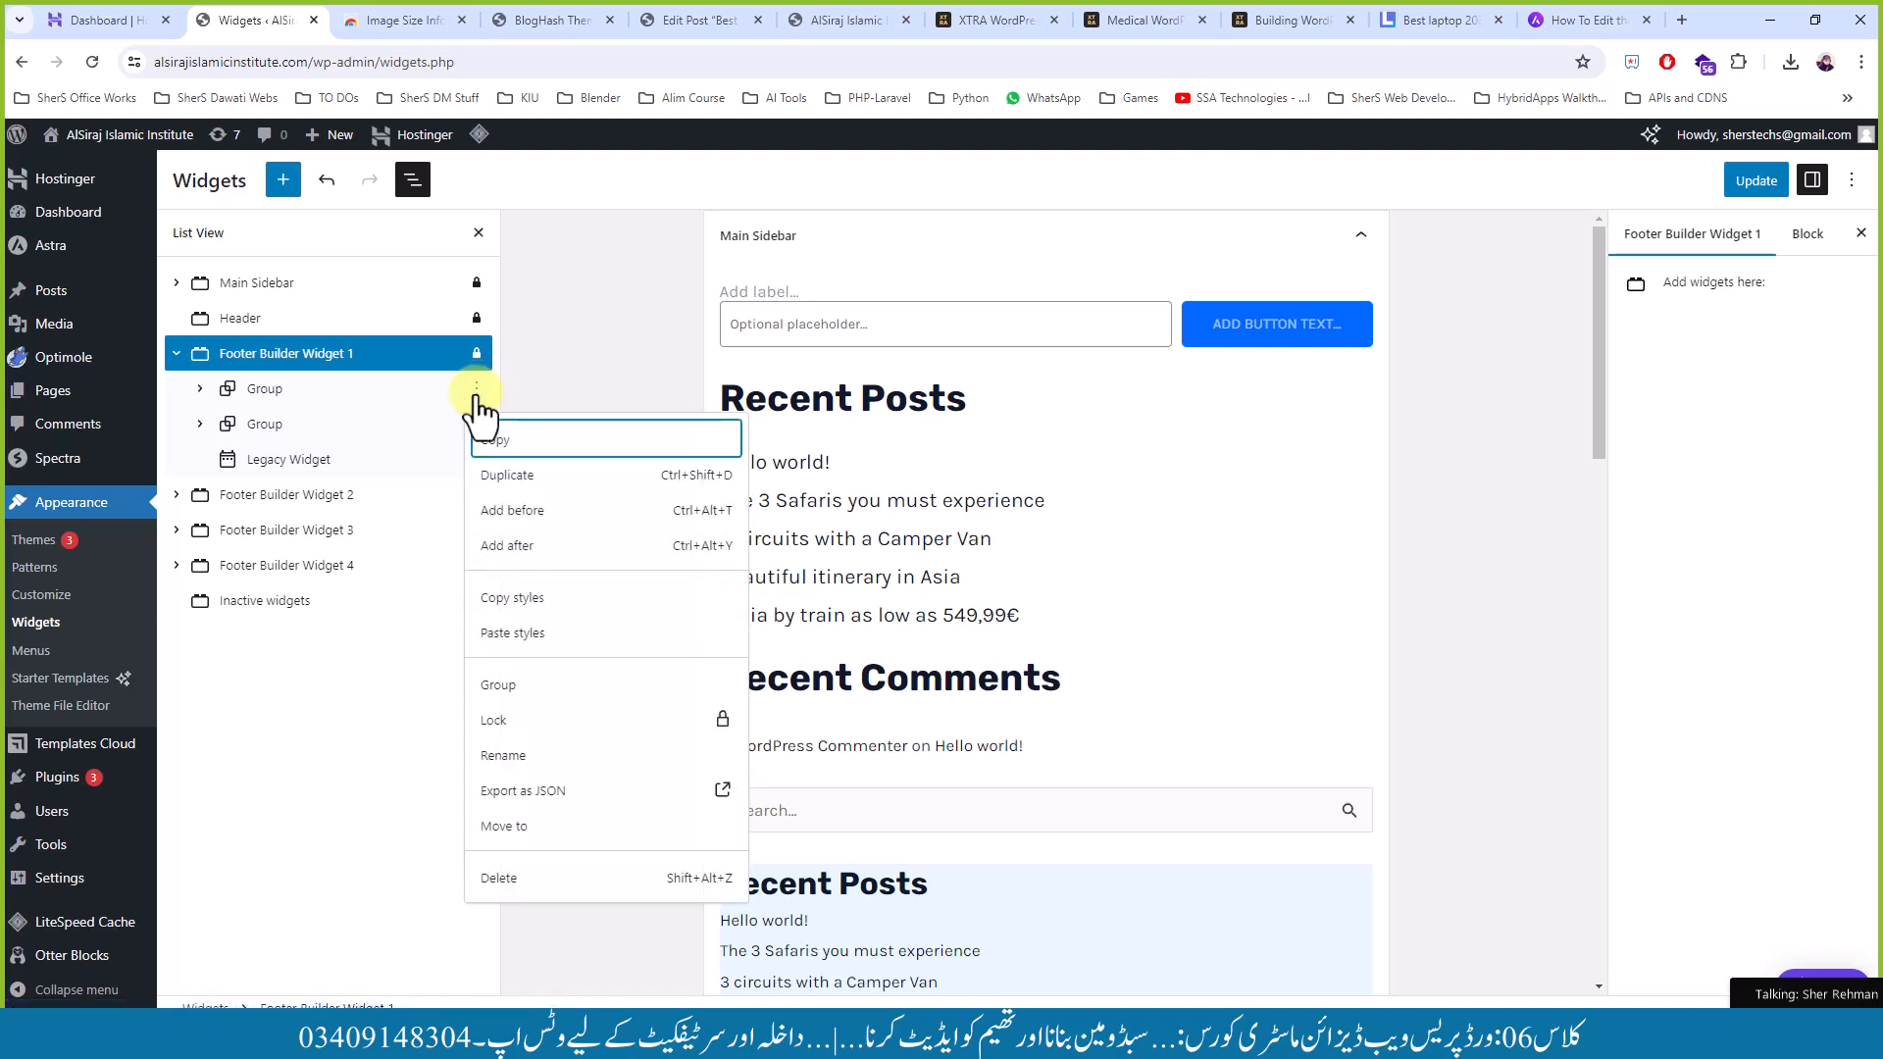
left_click(520, 876)
left_click(177, 354)
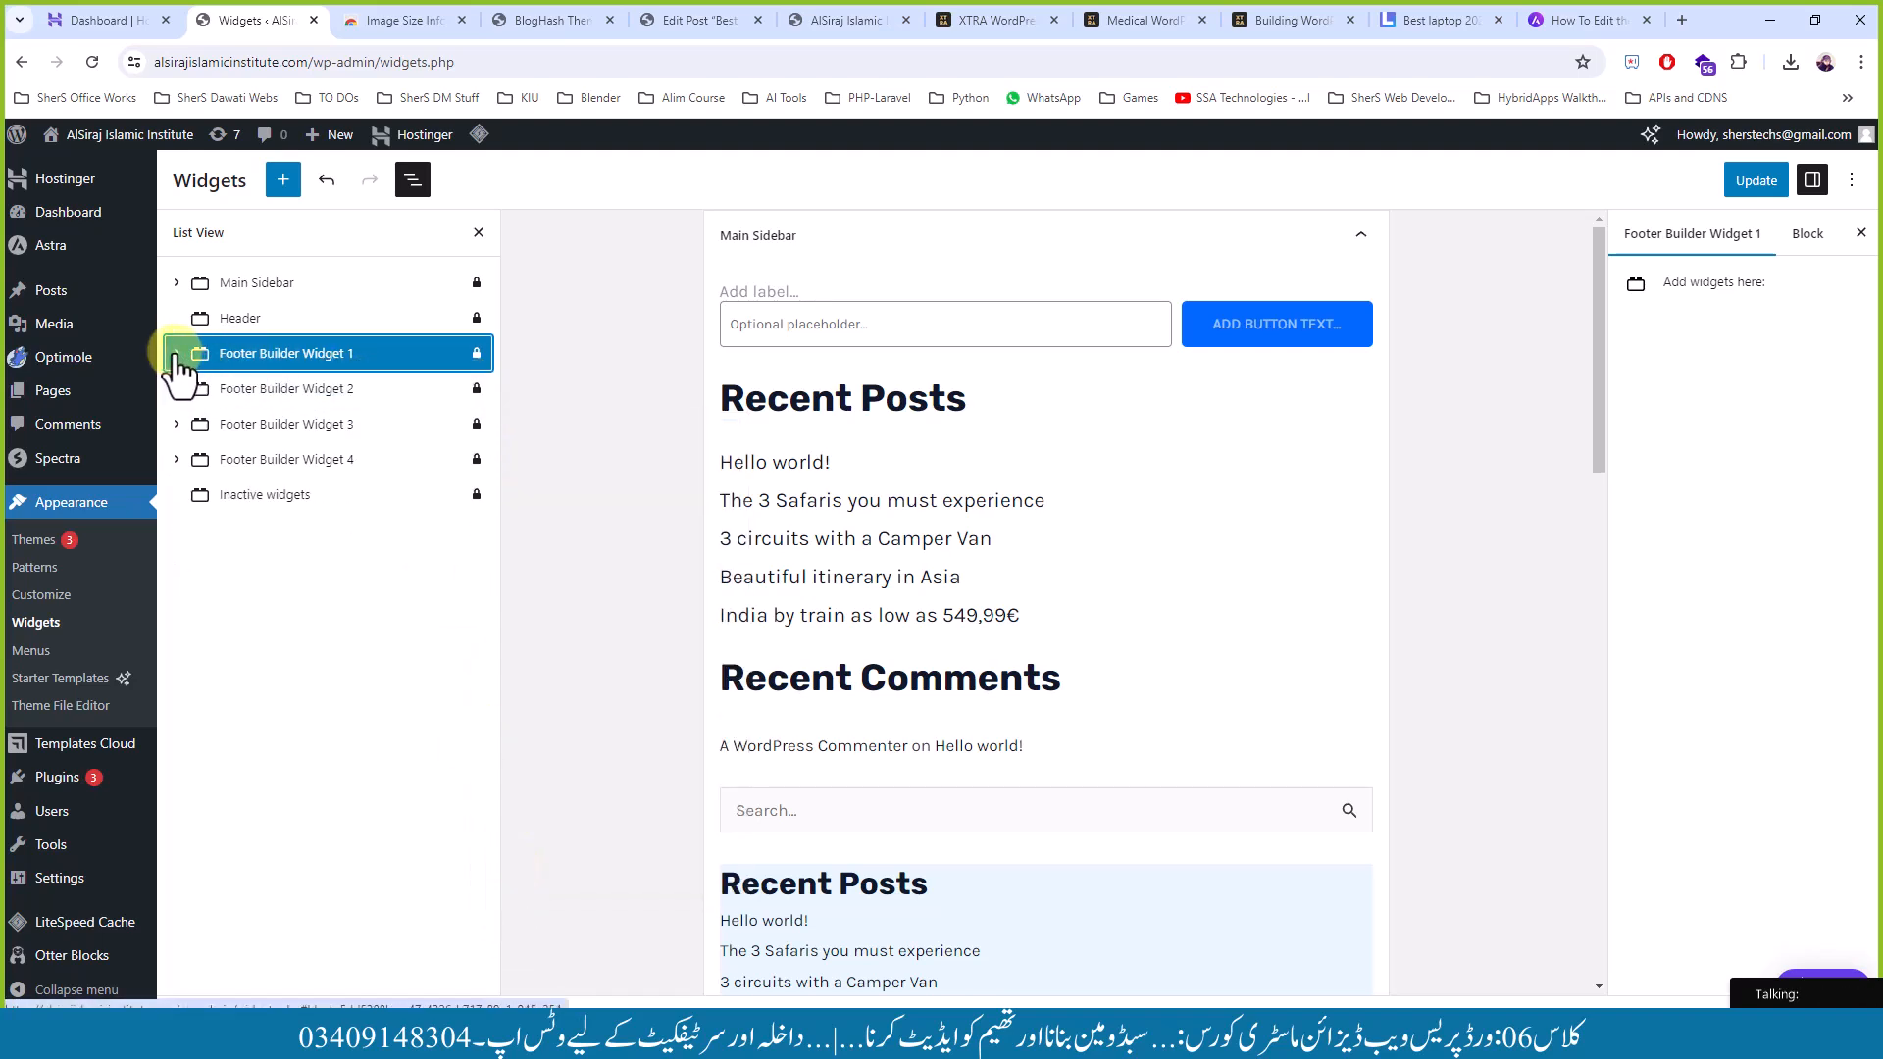
left_click(177, 354)
left_click(477, 389)
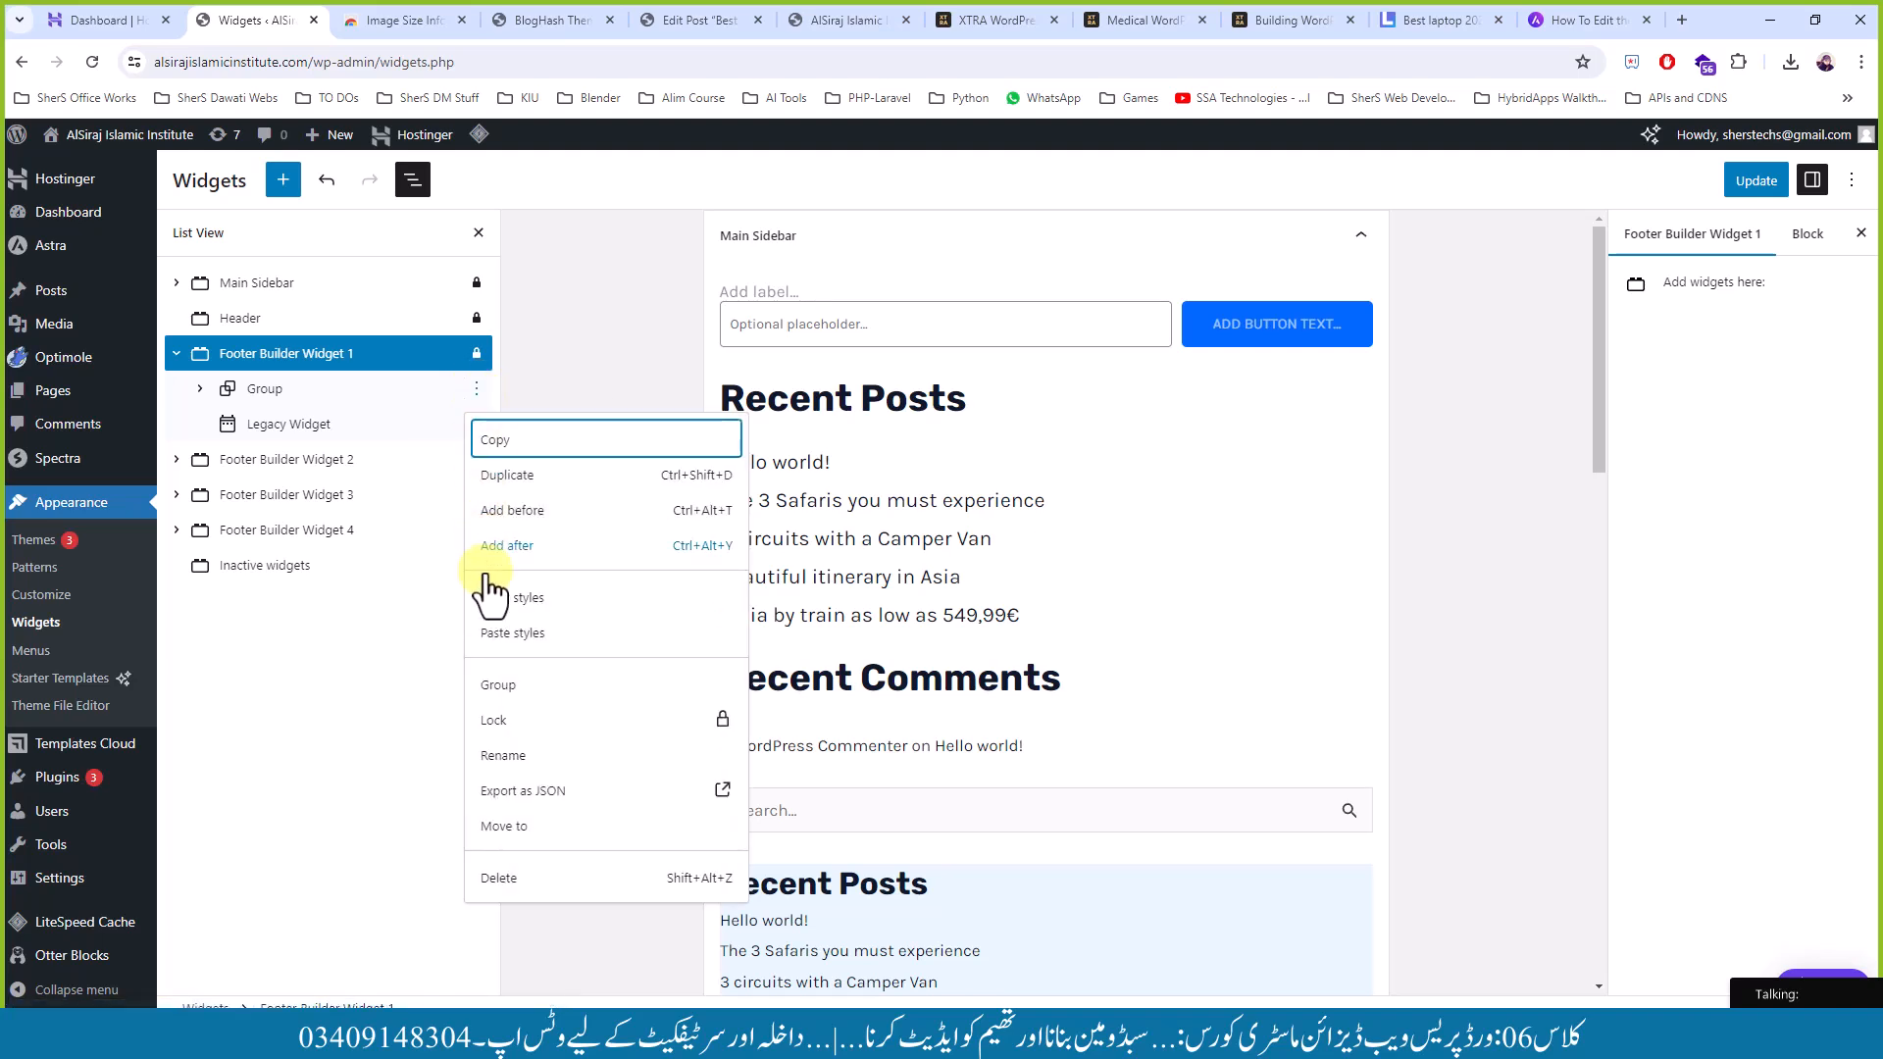
left_click(502, 879)
Delete the Legacy Widget, leaving Footer Builder Widget 1 empty.
left_click(477, 389)
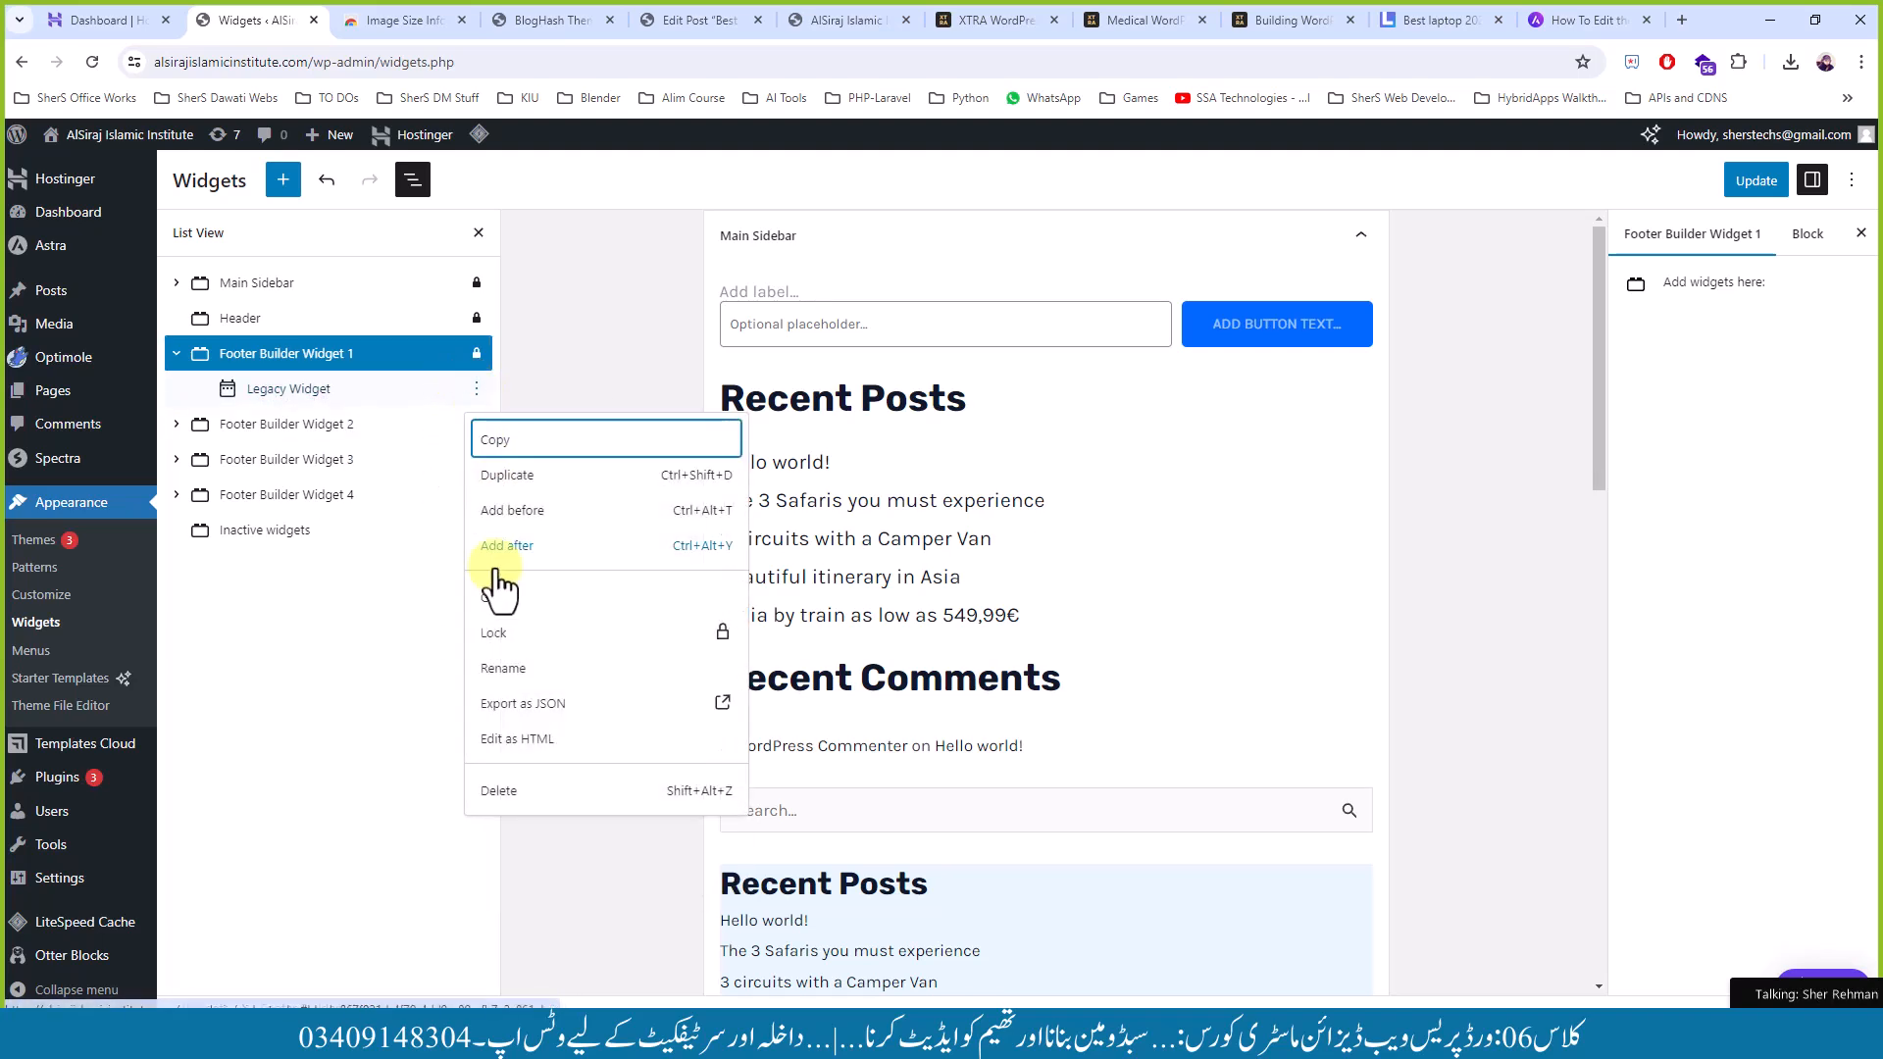
left_click(500, 792)
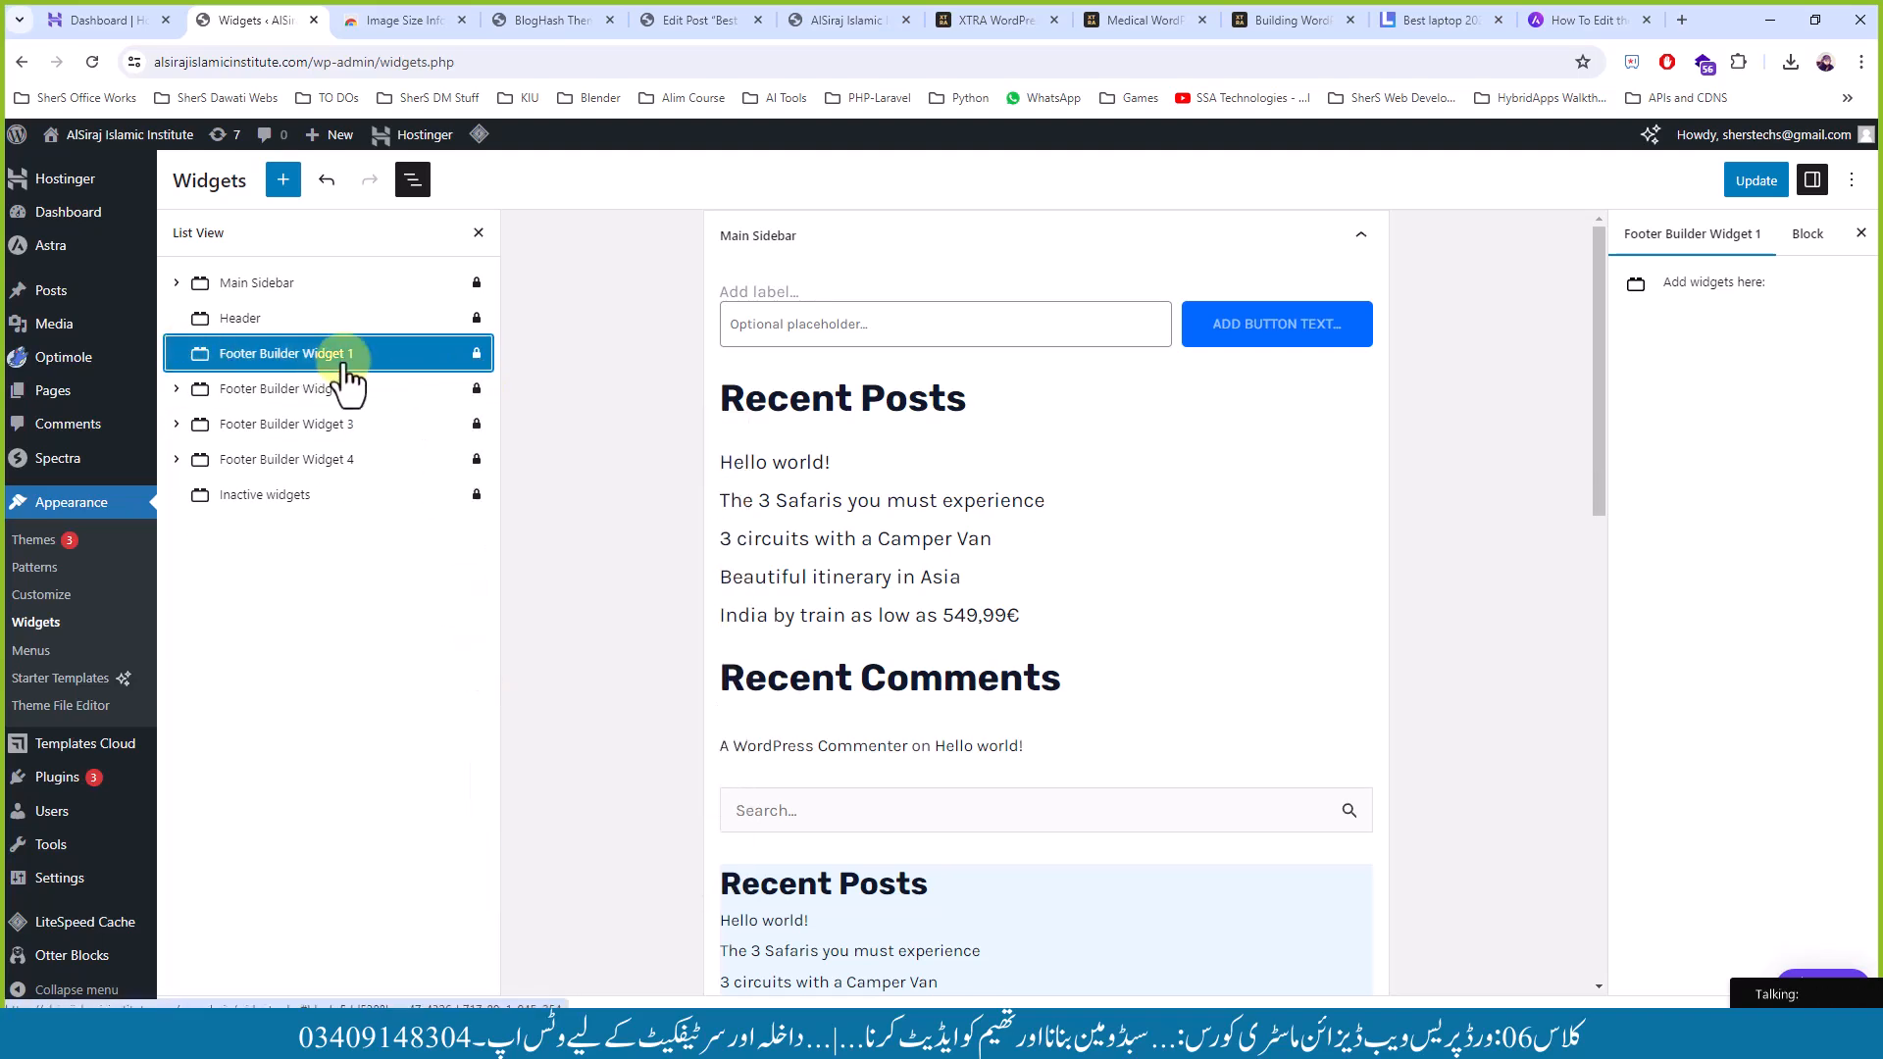
scroll(680, 496, "down", 2)
scroll(681, 496, "up", 2)
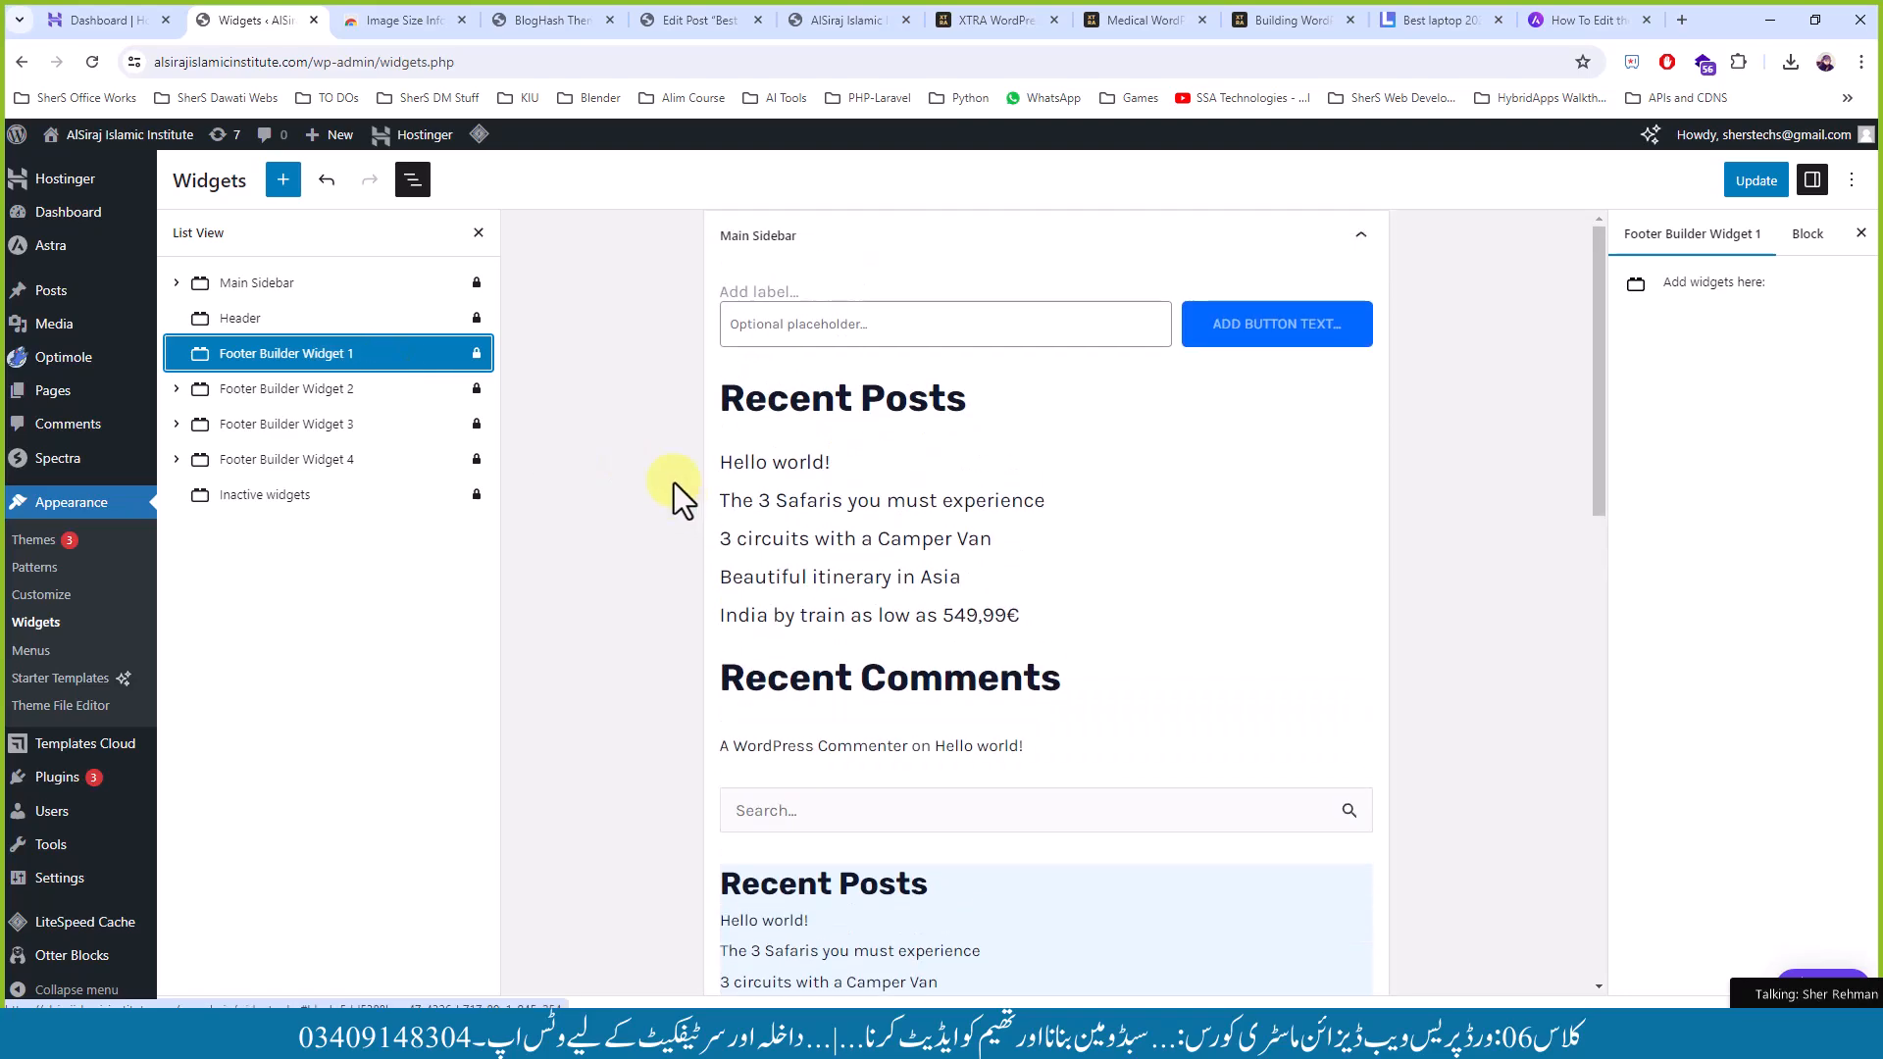
left_click(569, 20)
Check the live site footer, save the Widgets editor changes with Update, and view the AlSiraj site.
left_click(796, 14)
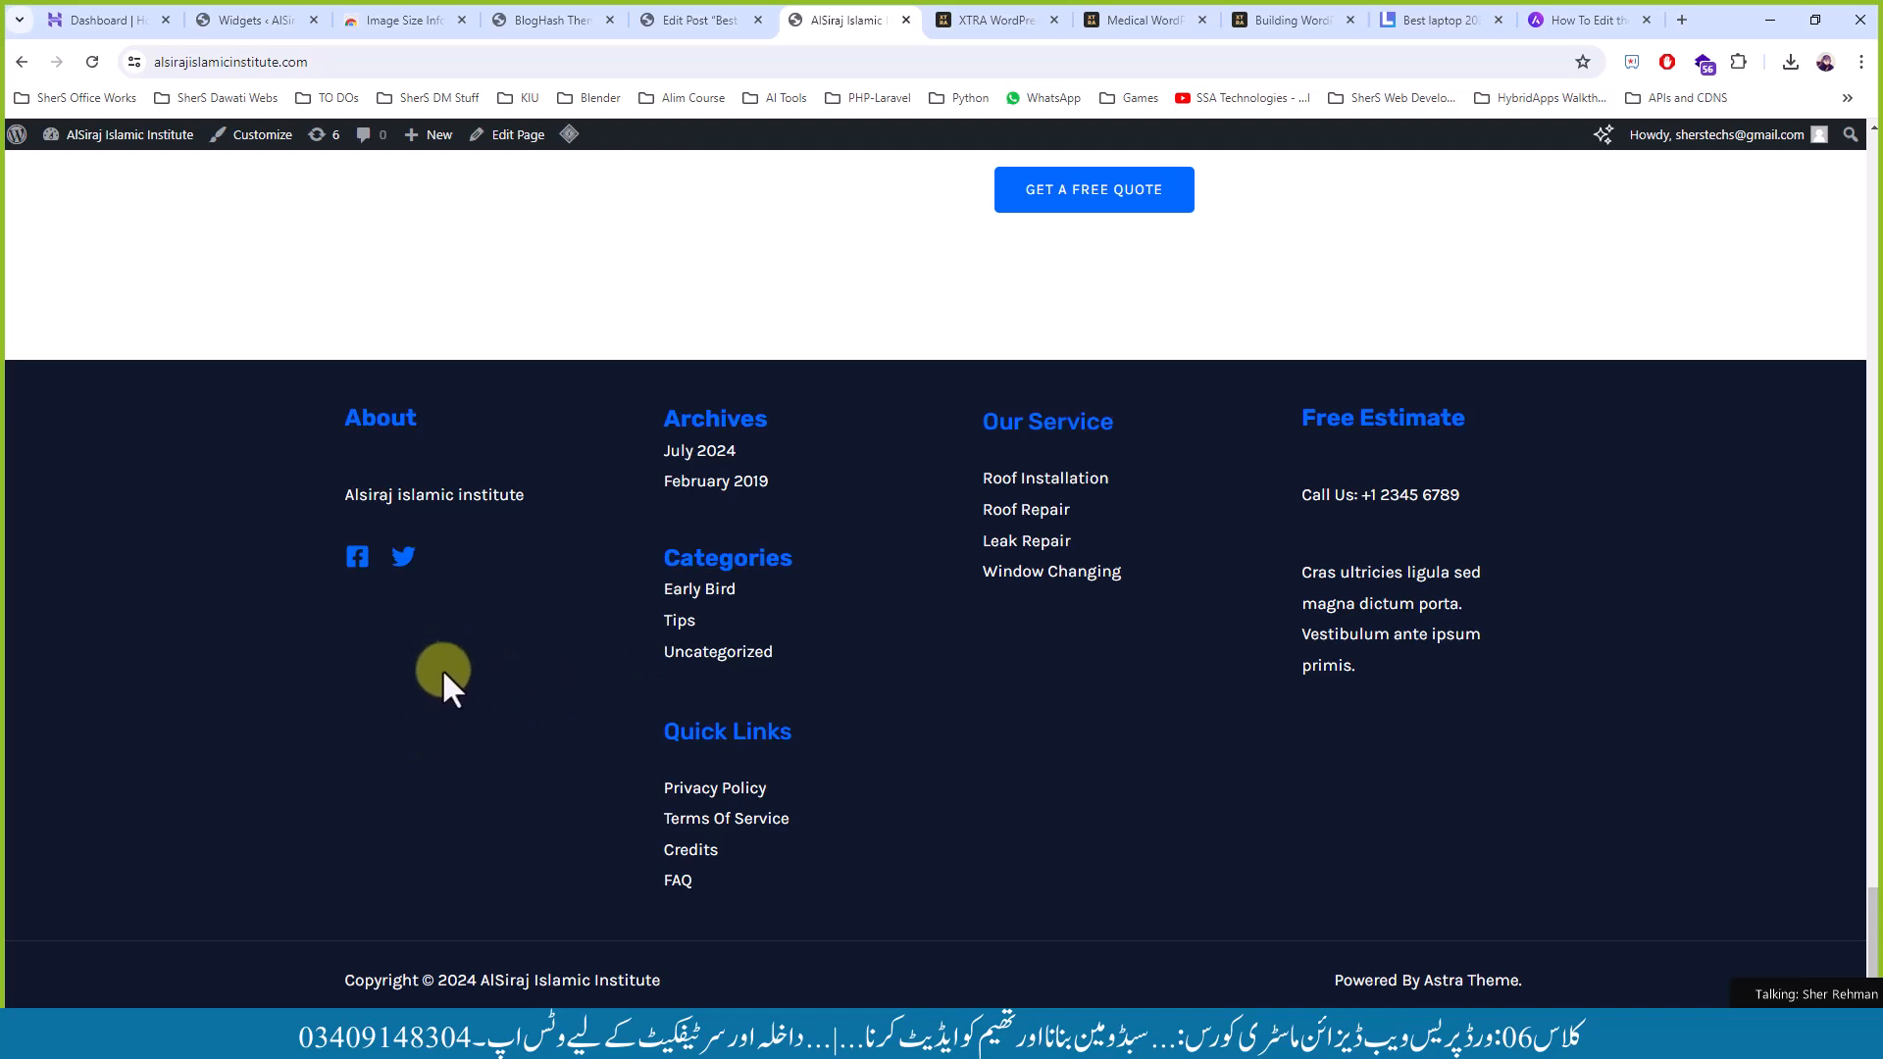
left_click(675, 19)
left_click(247, 19)
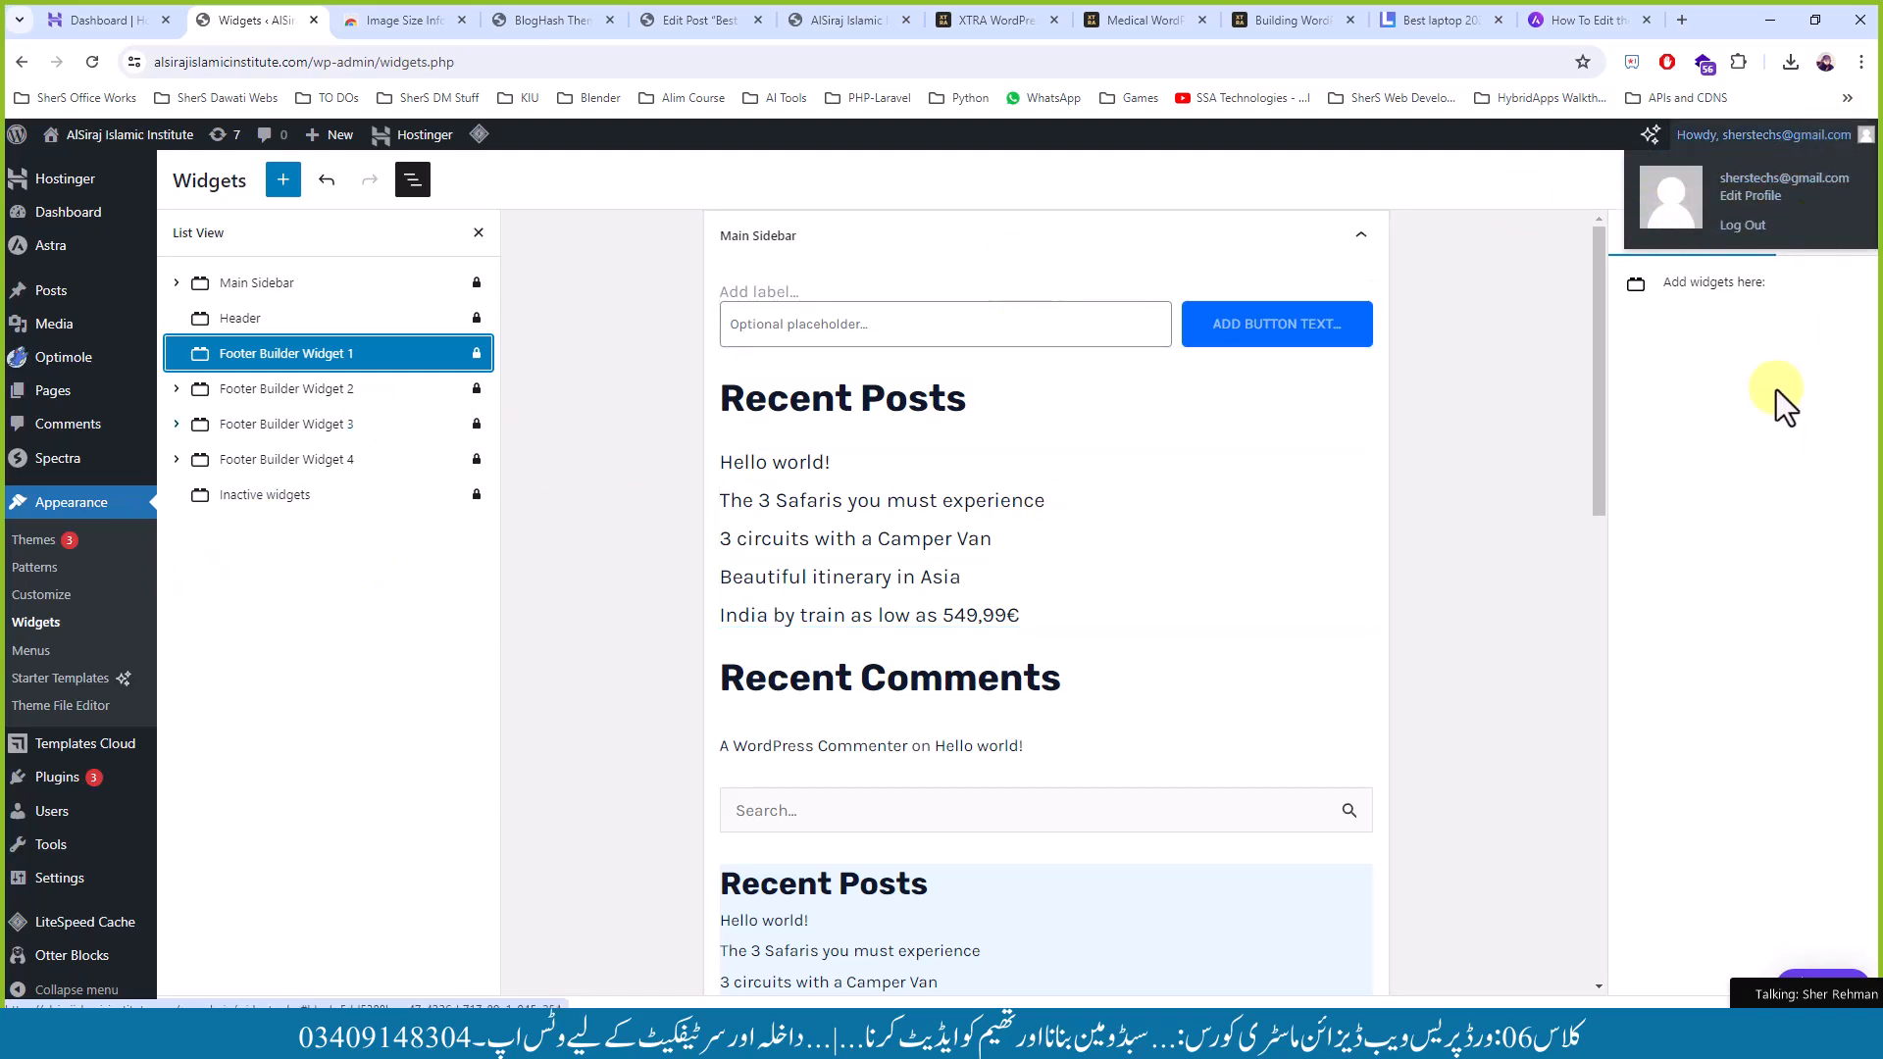
left_click(1737, 186)
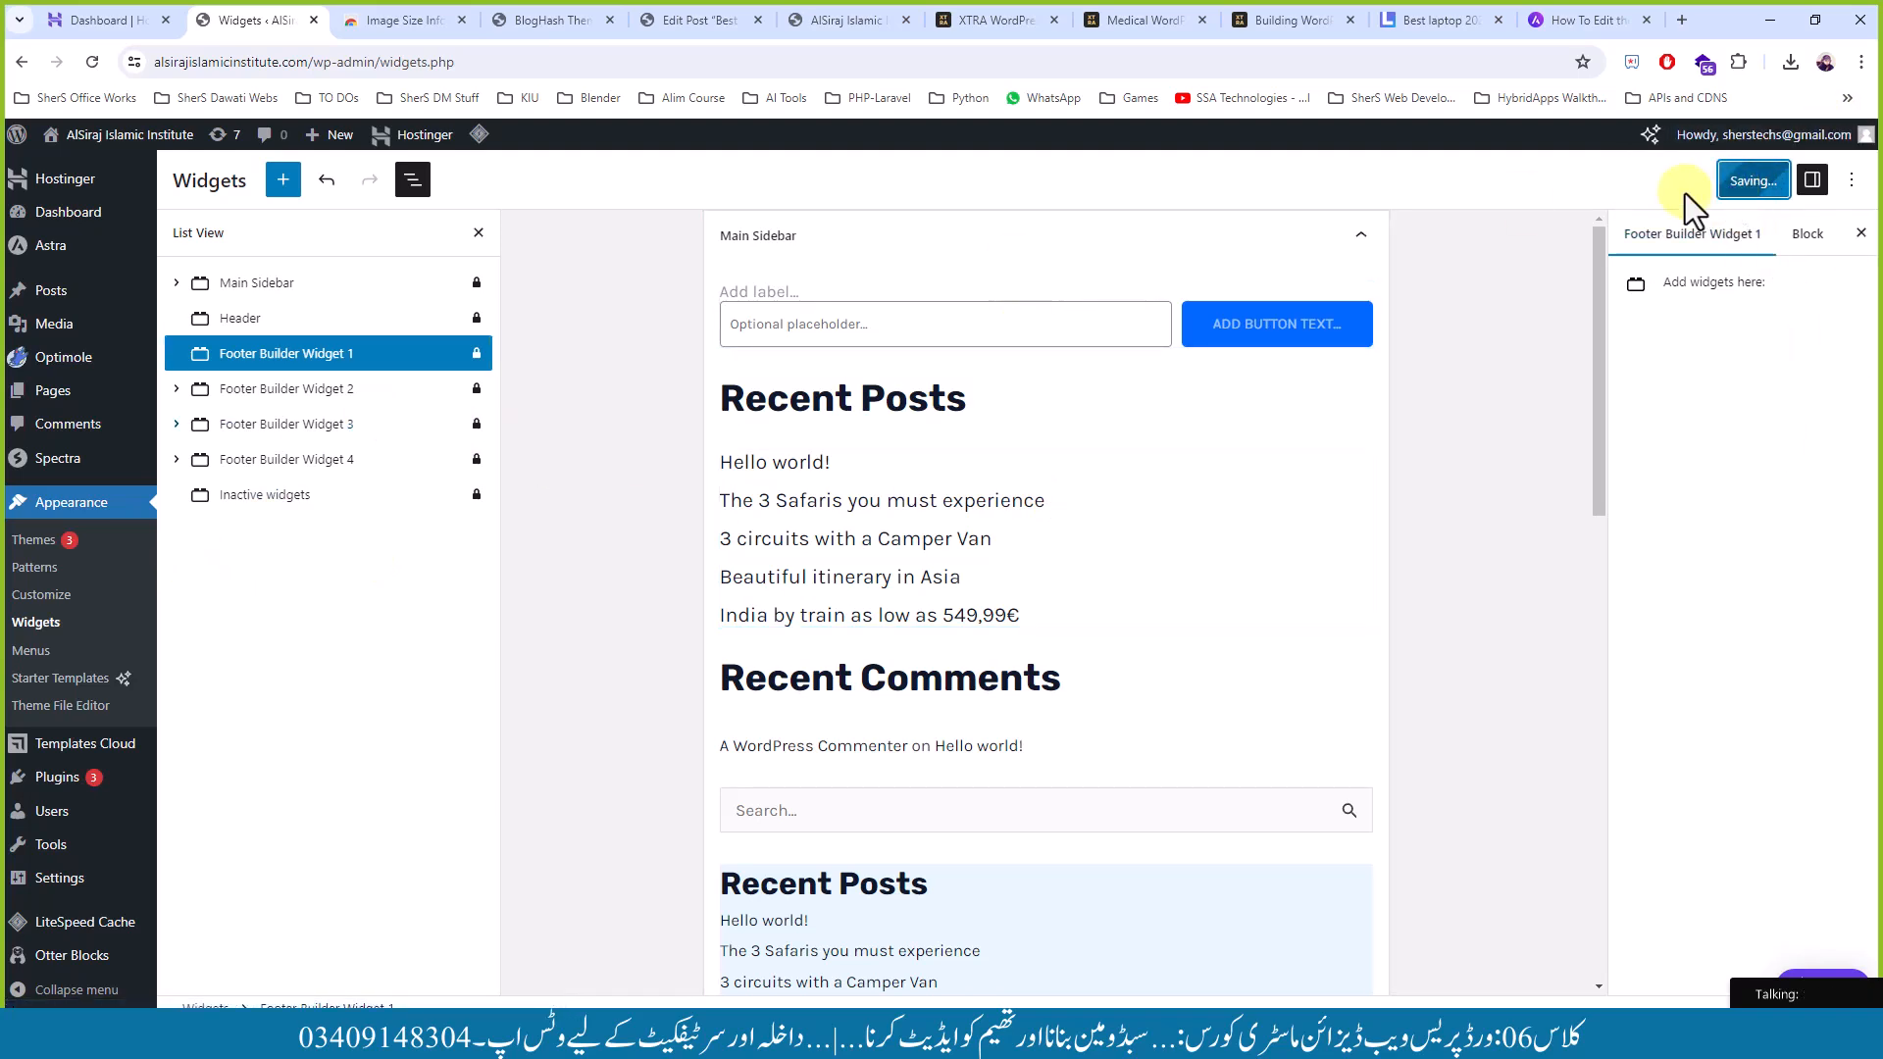
left_click(829, 20)
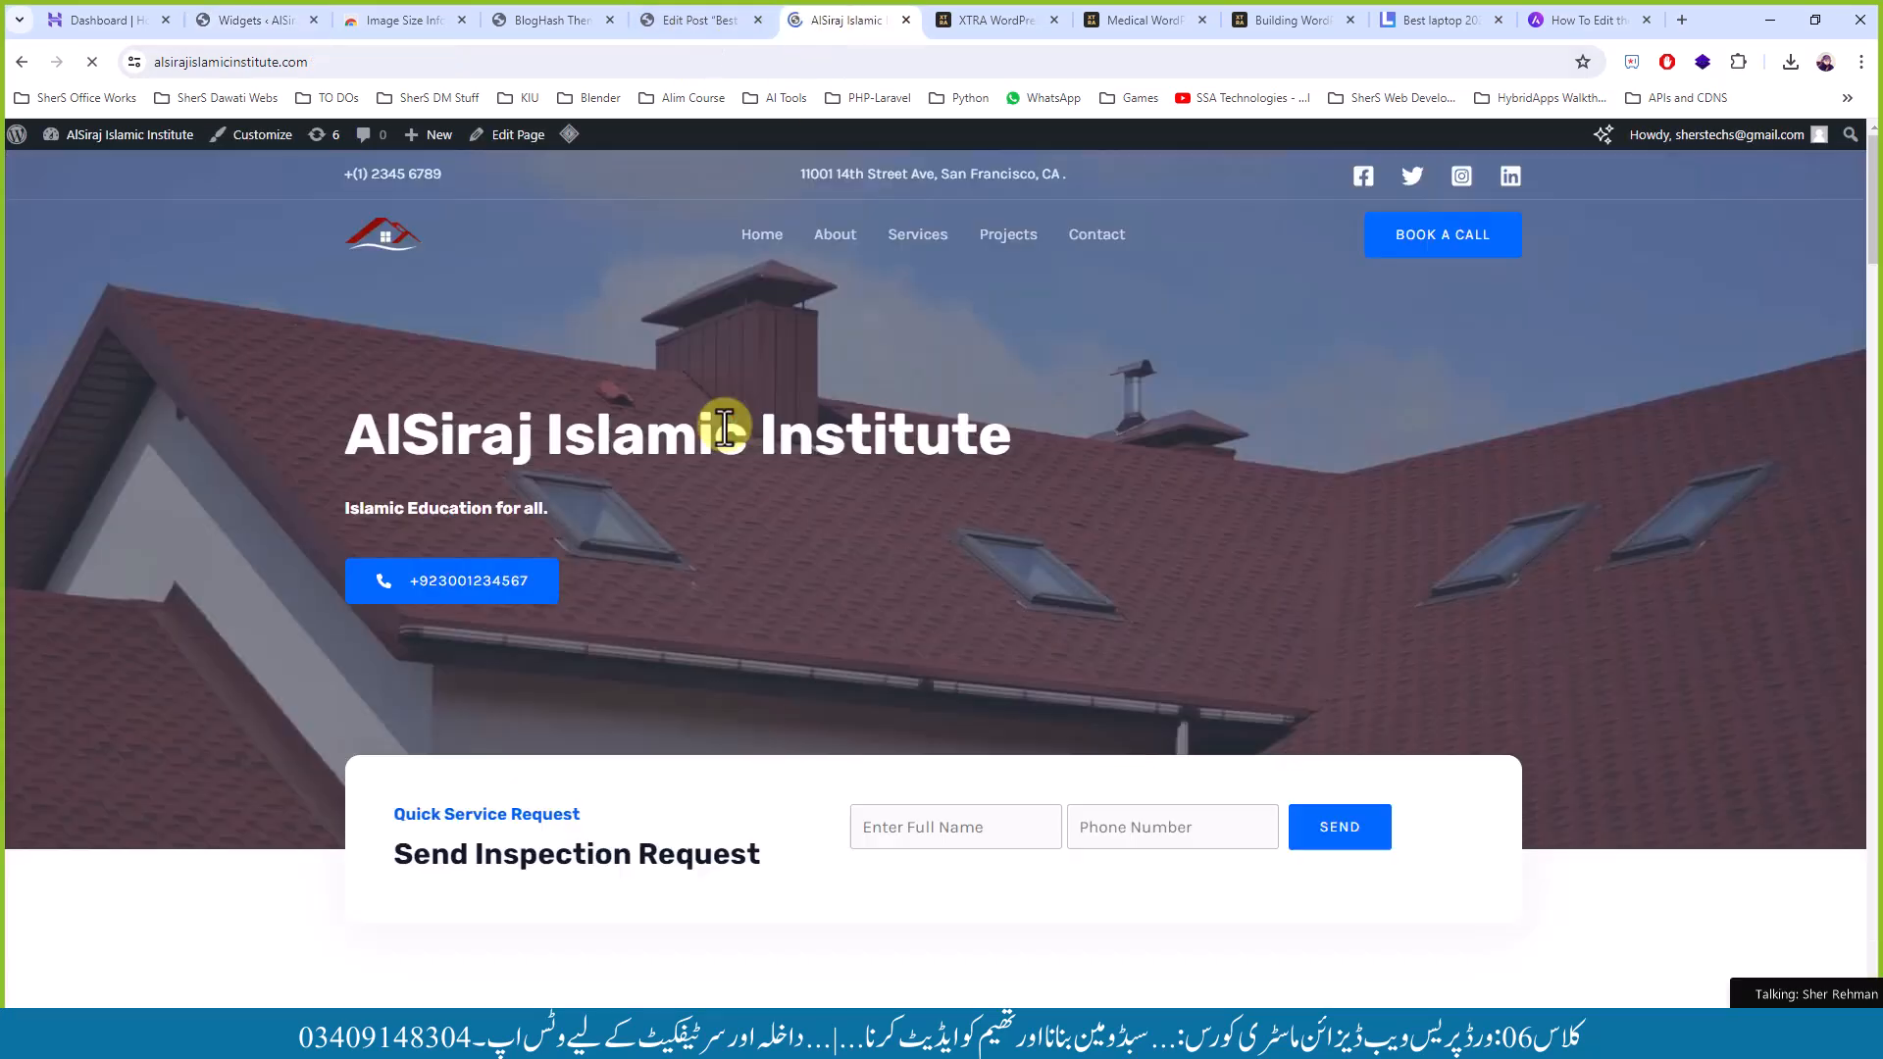
Open the personal blog's homepage from Visit Site in a new tab and scroll through it.
left_click(683, 13)
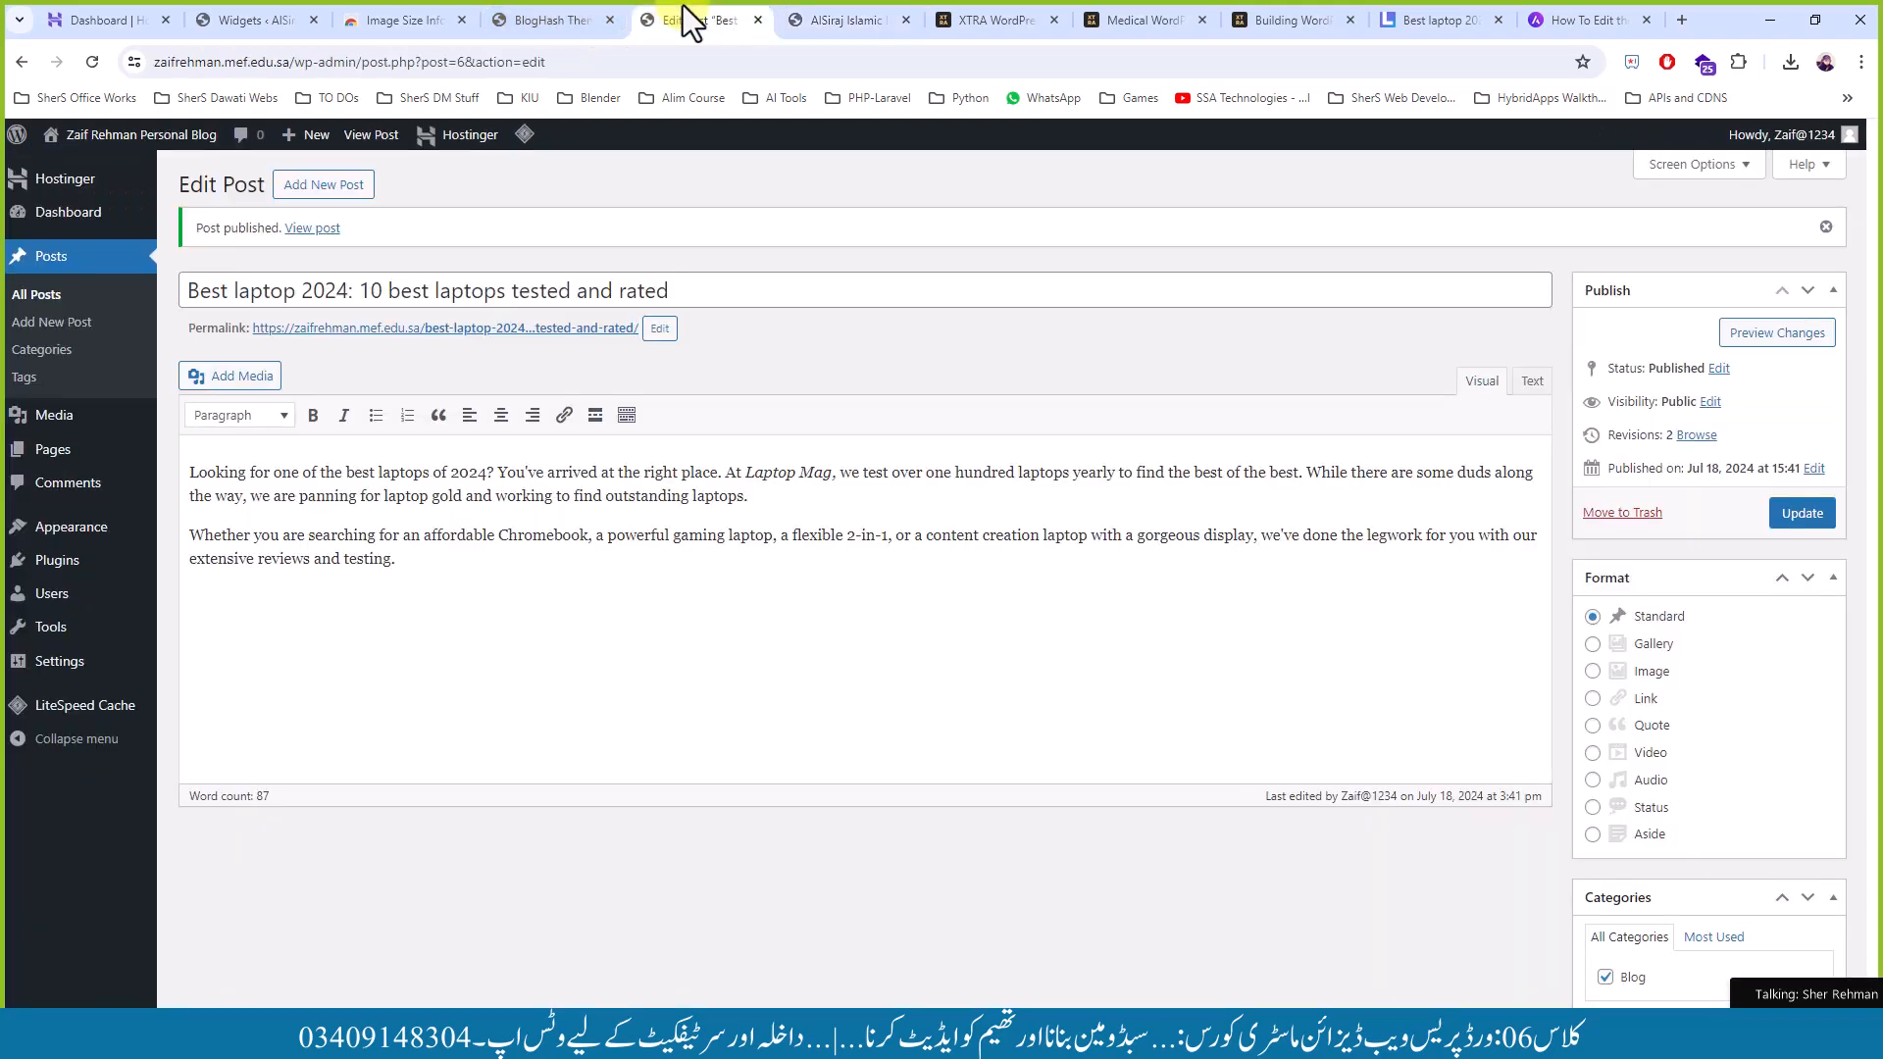
left_click(282, 16)
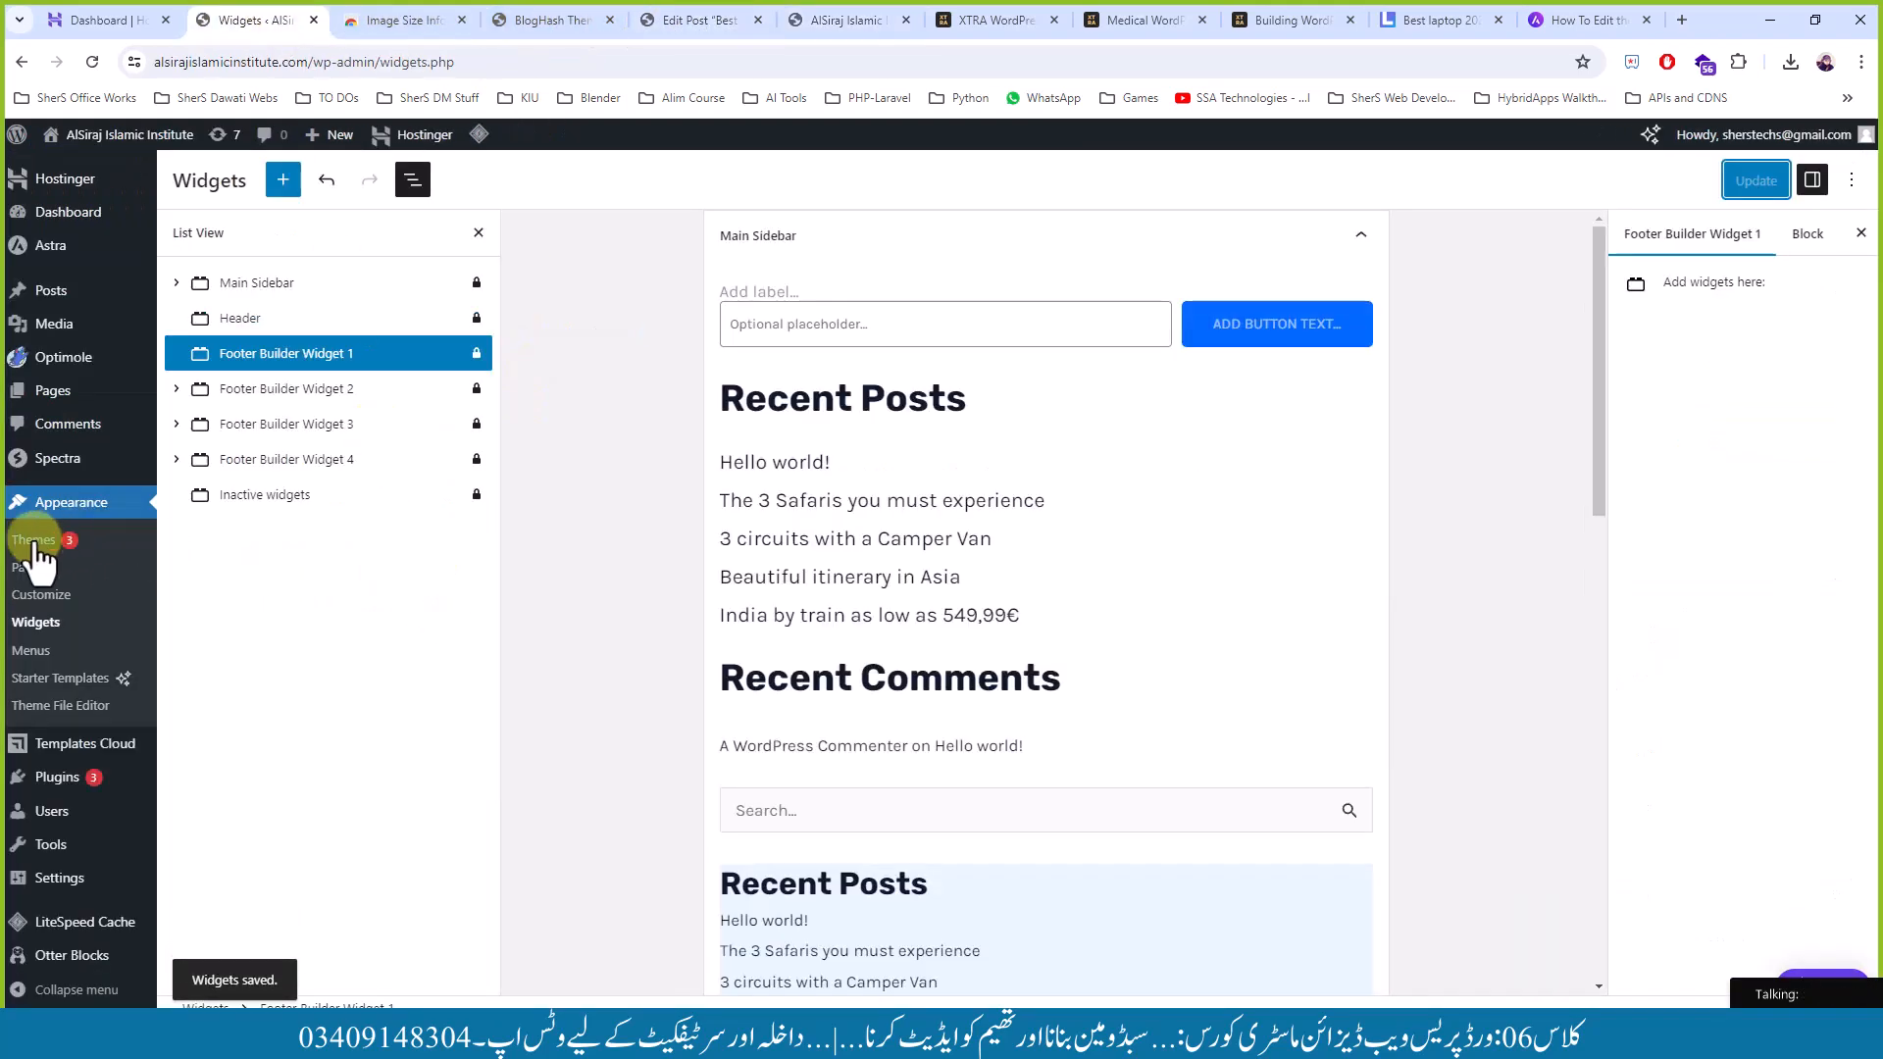
mouse_move(59, 247)
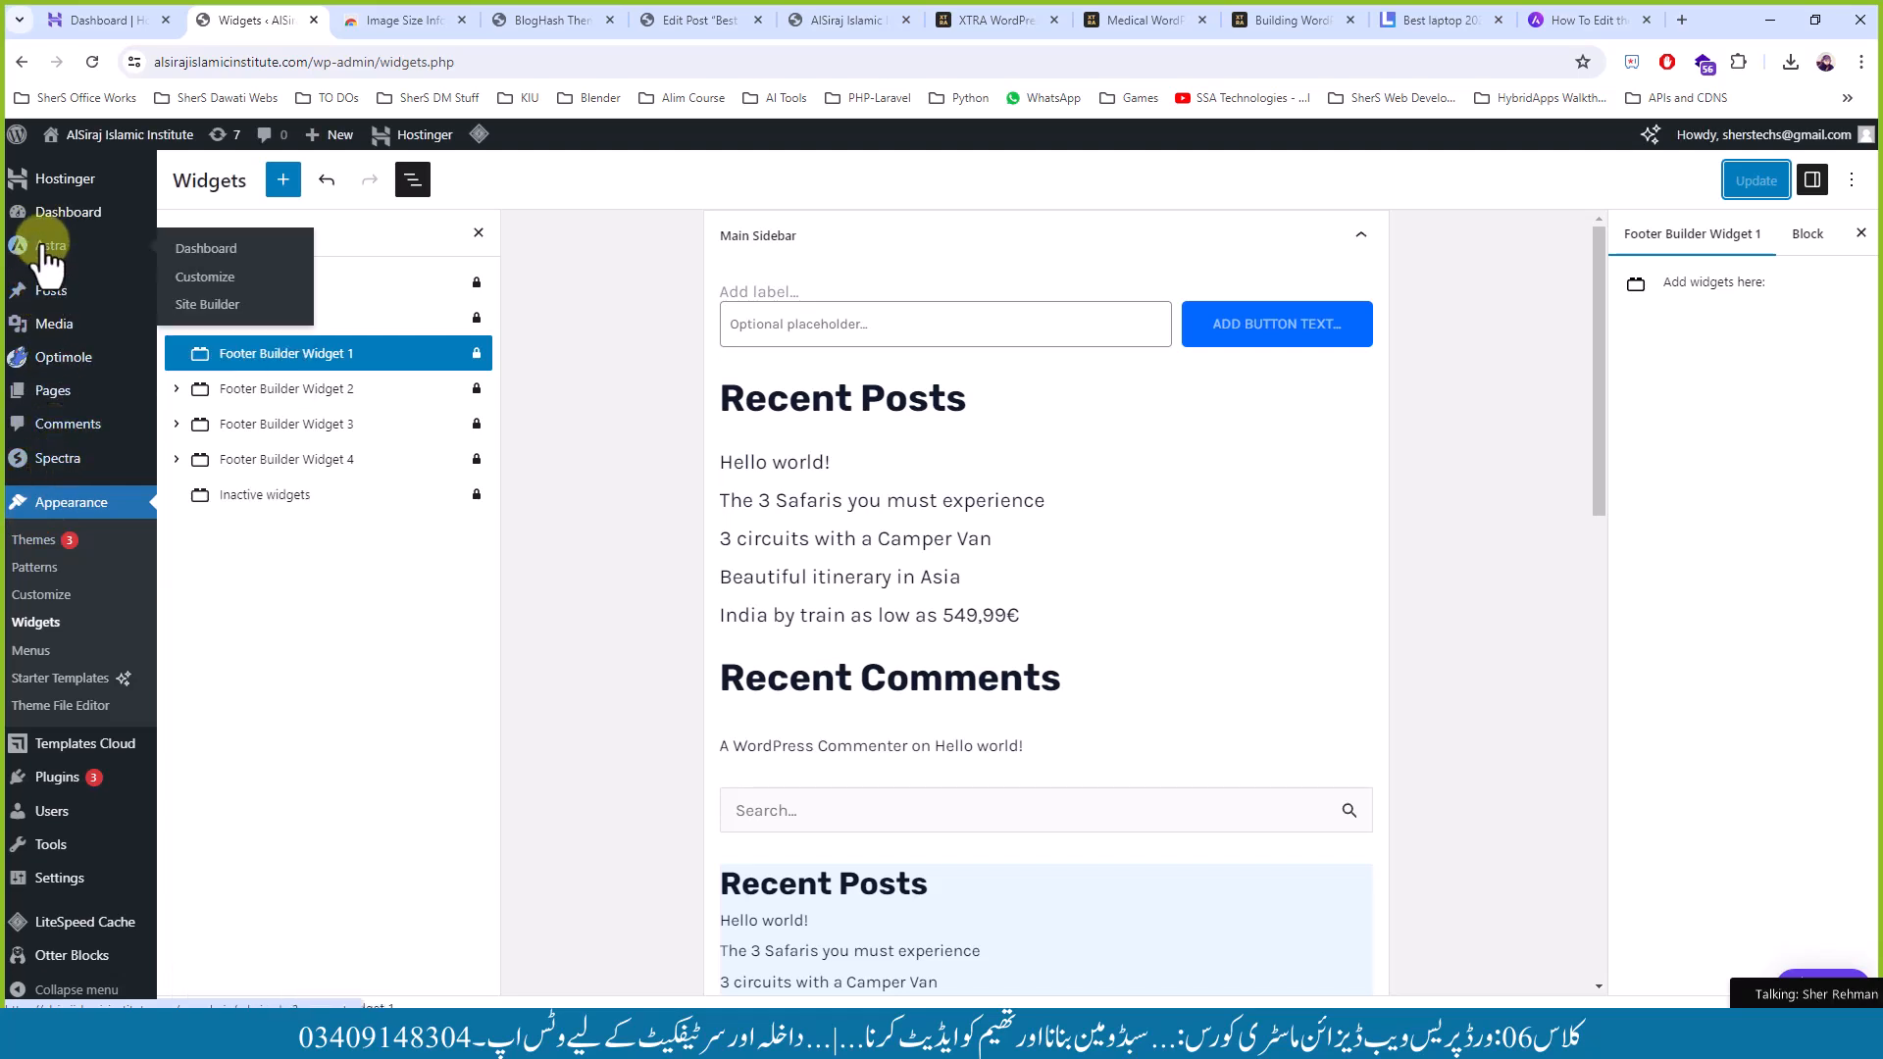
left_click(573, 16)
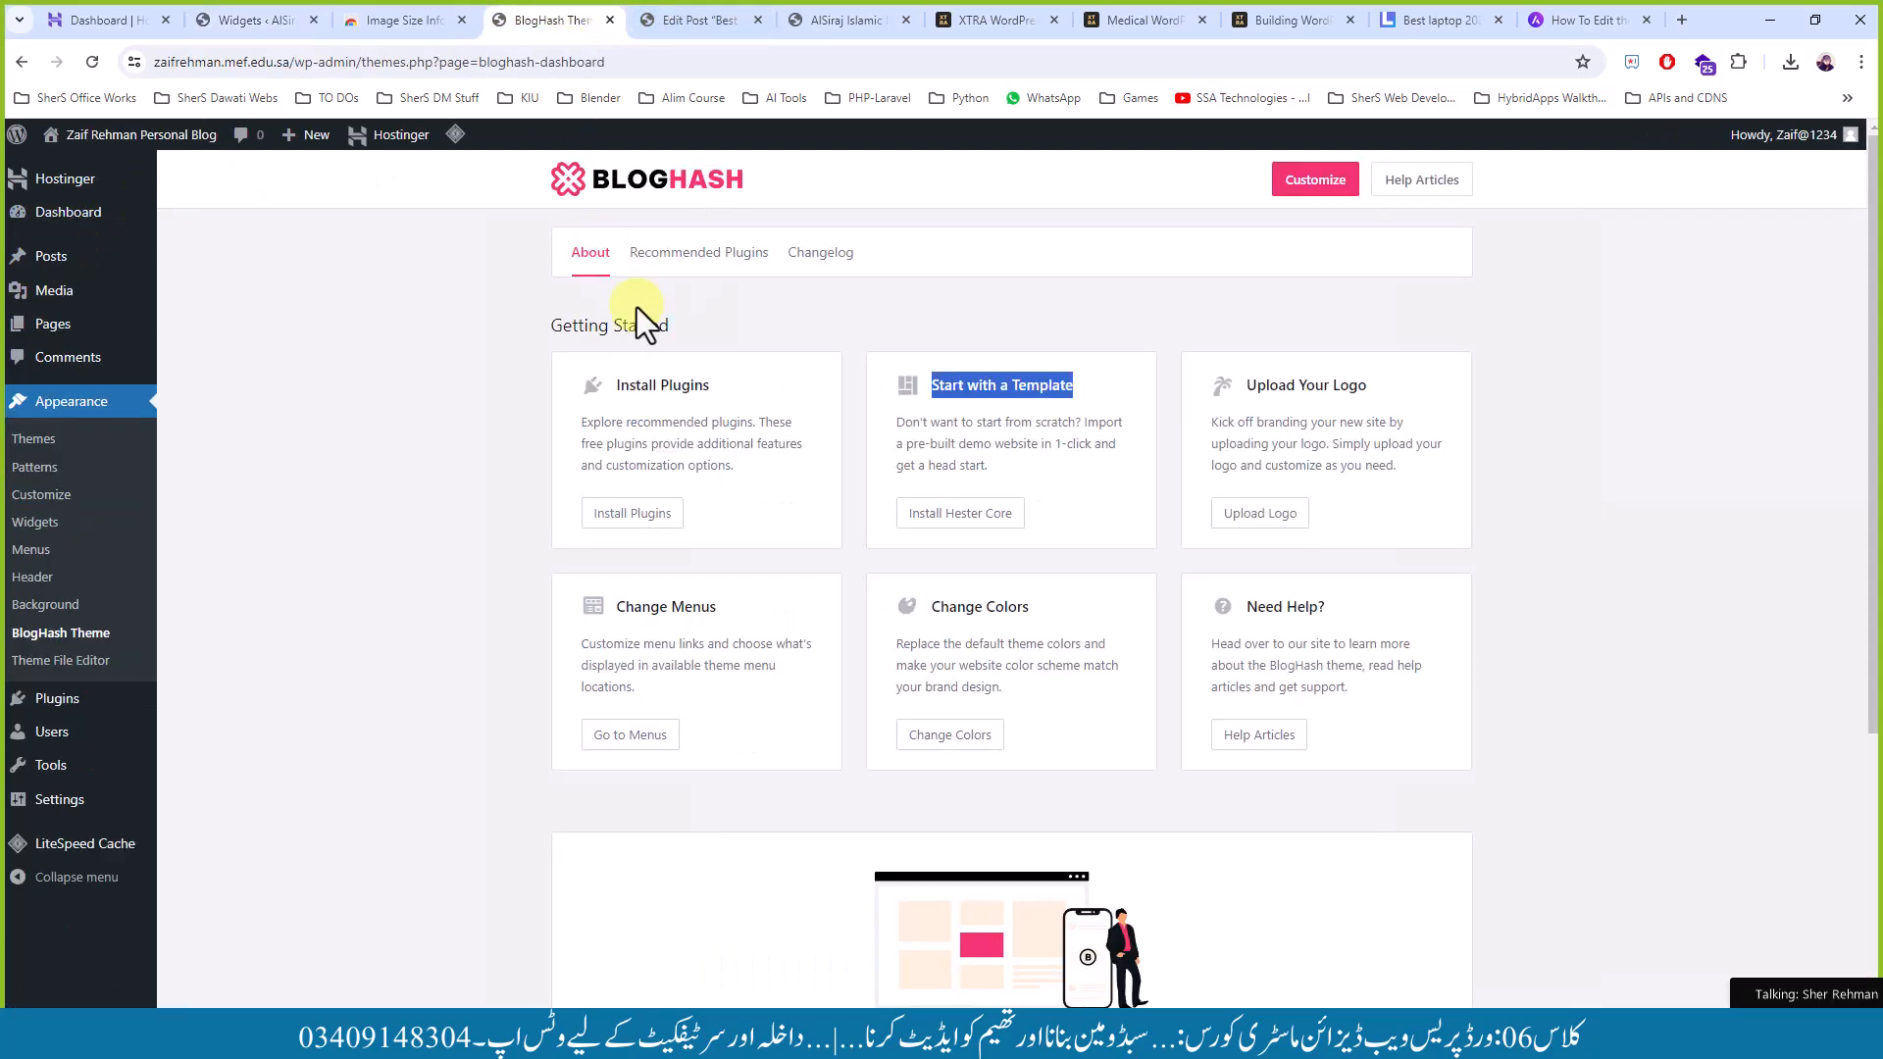
left_click(724, 19)
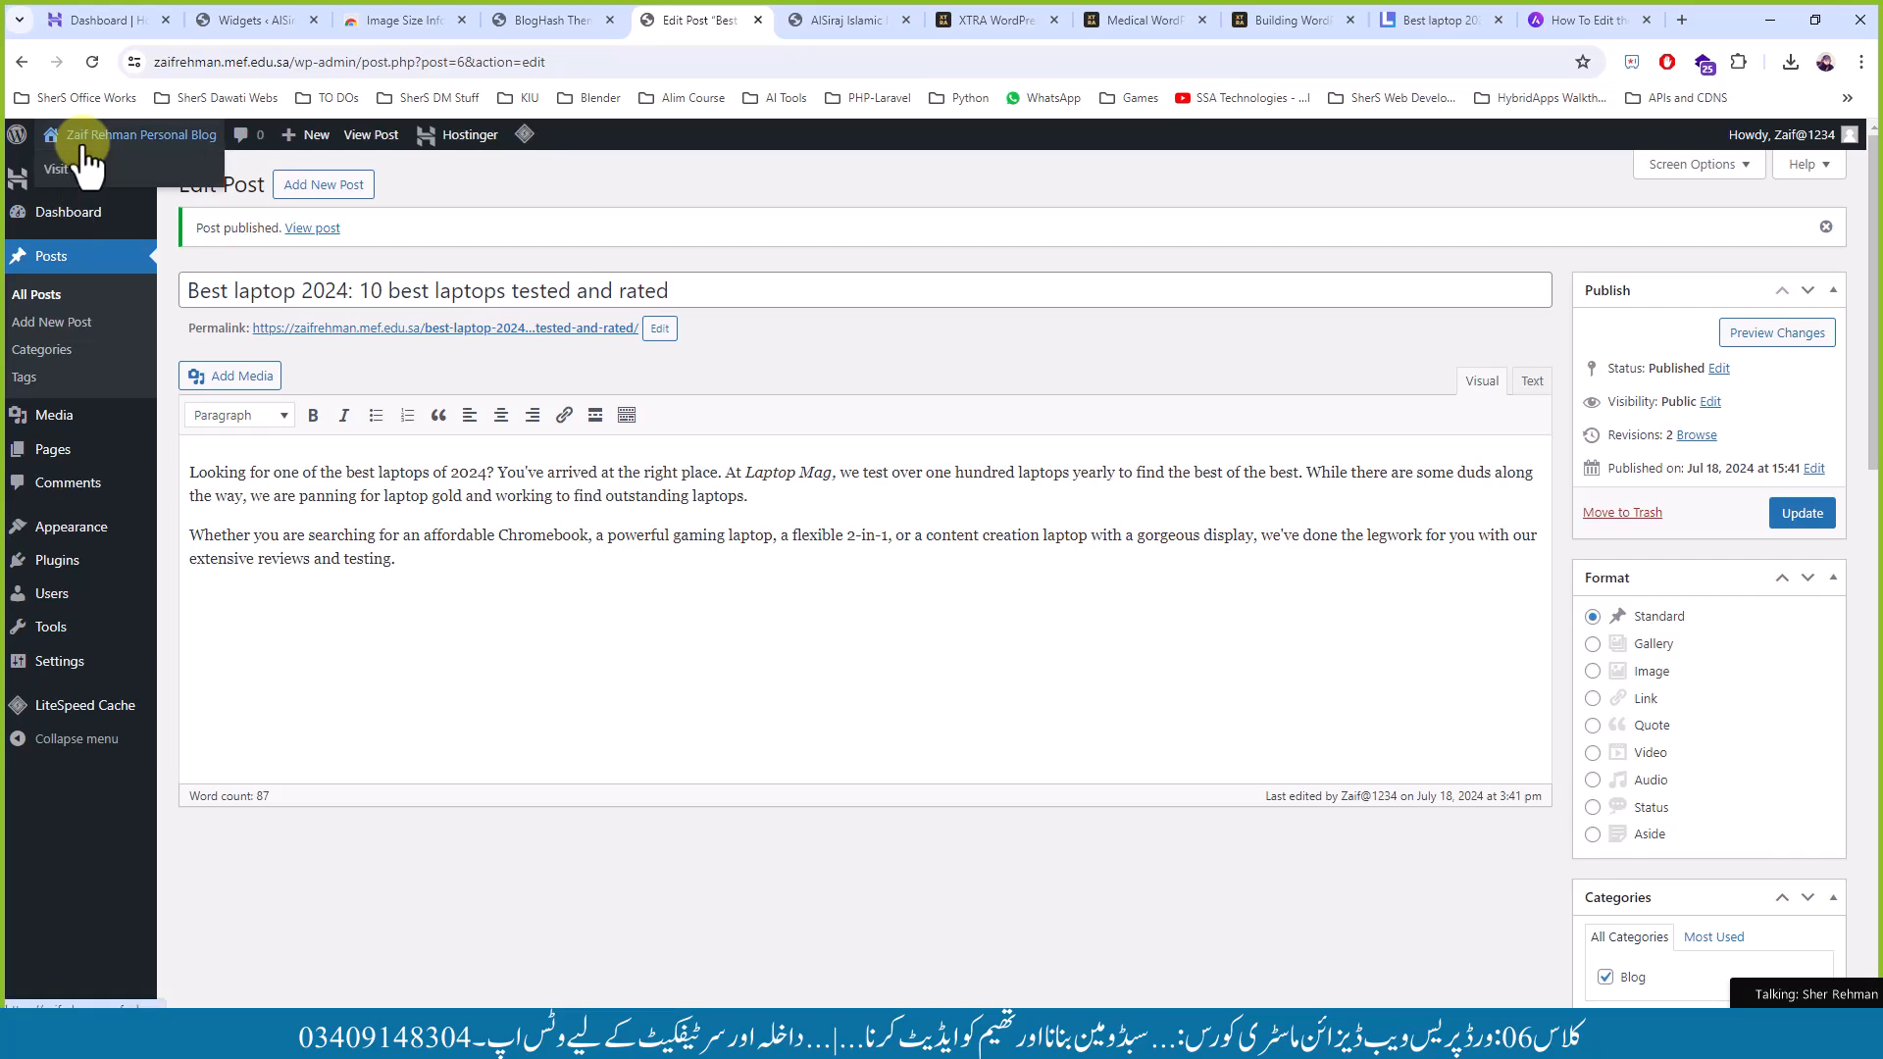
middle_click(71, 172)
left_click(753, 18)
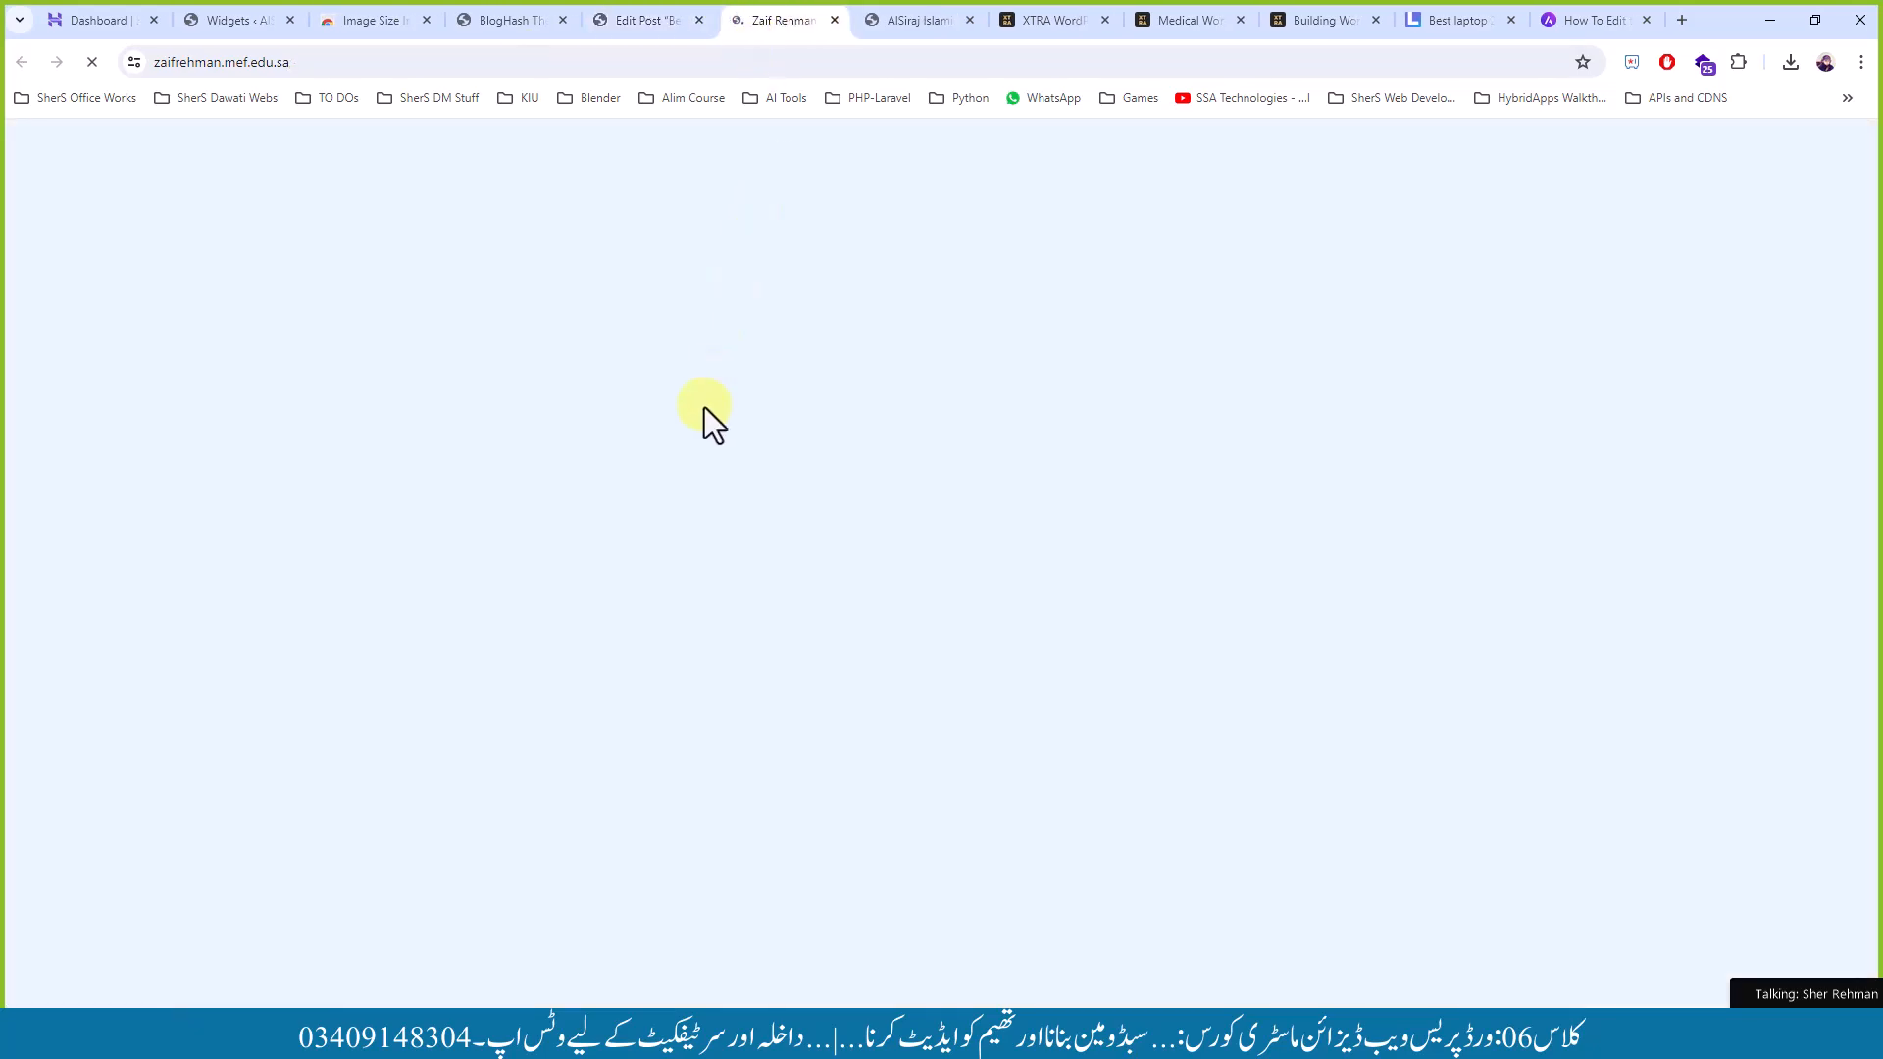
scroll(863, 588, "down", 8)
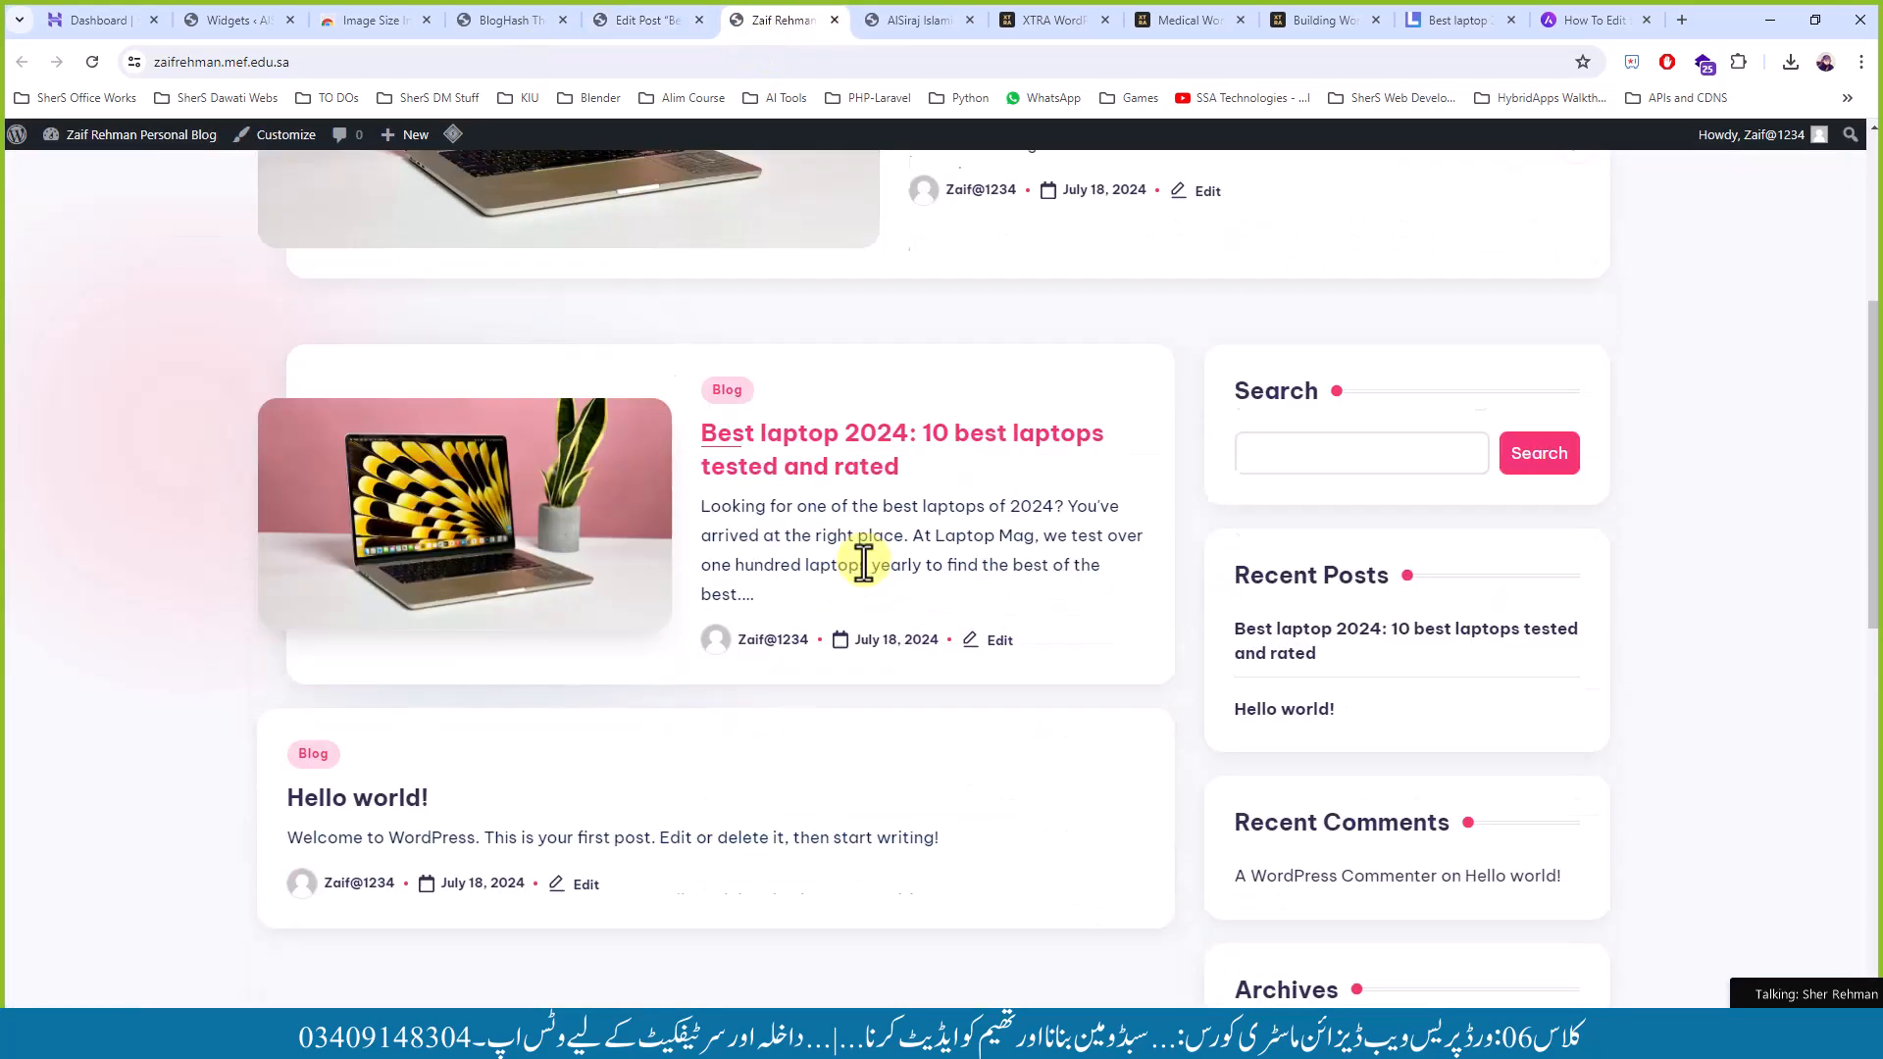
scroll(567, 343, "up", 2)
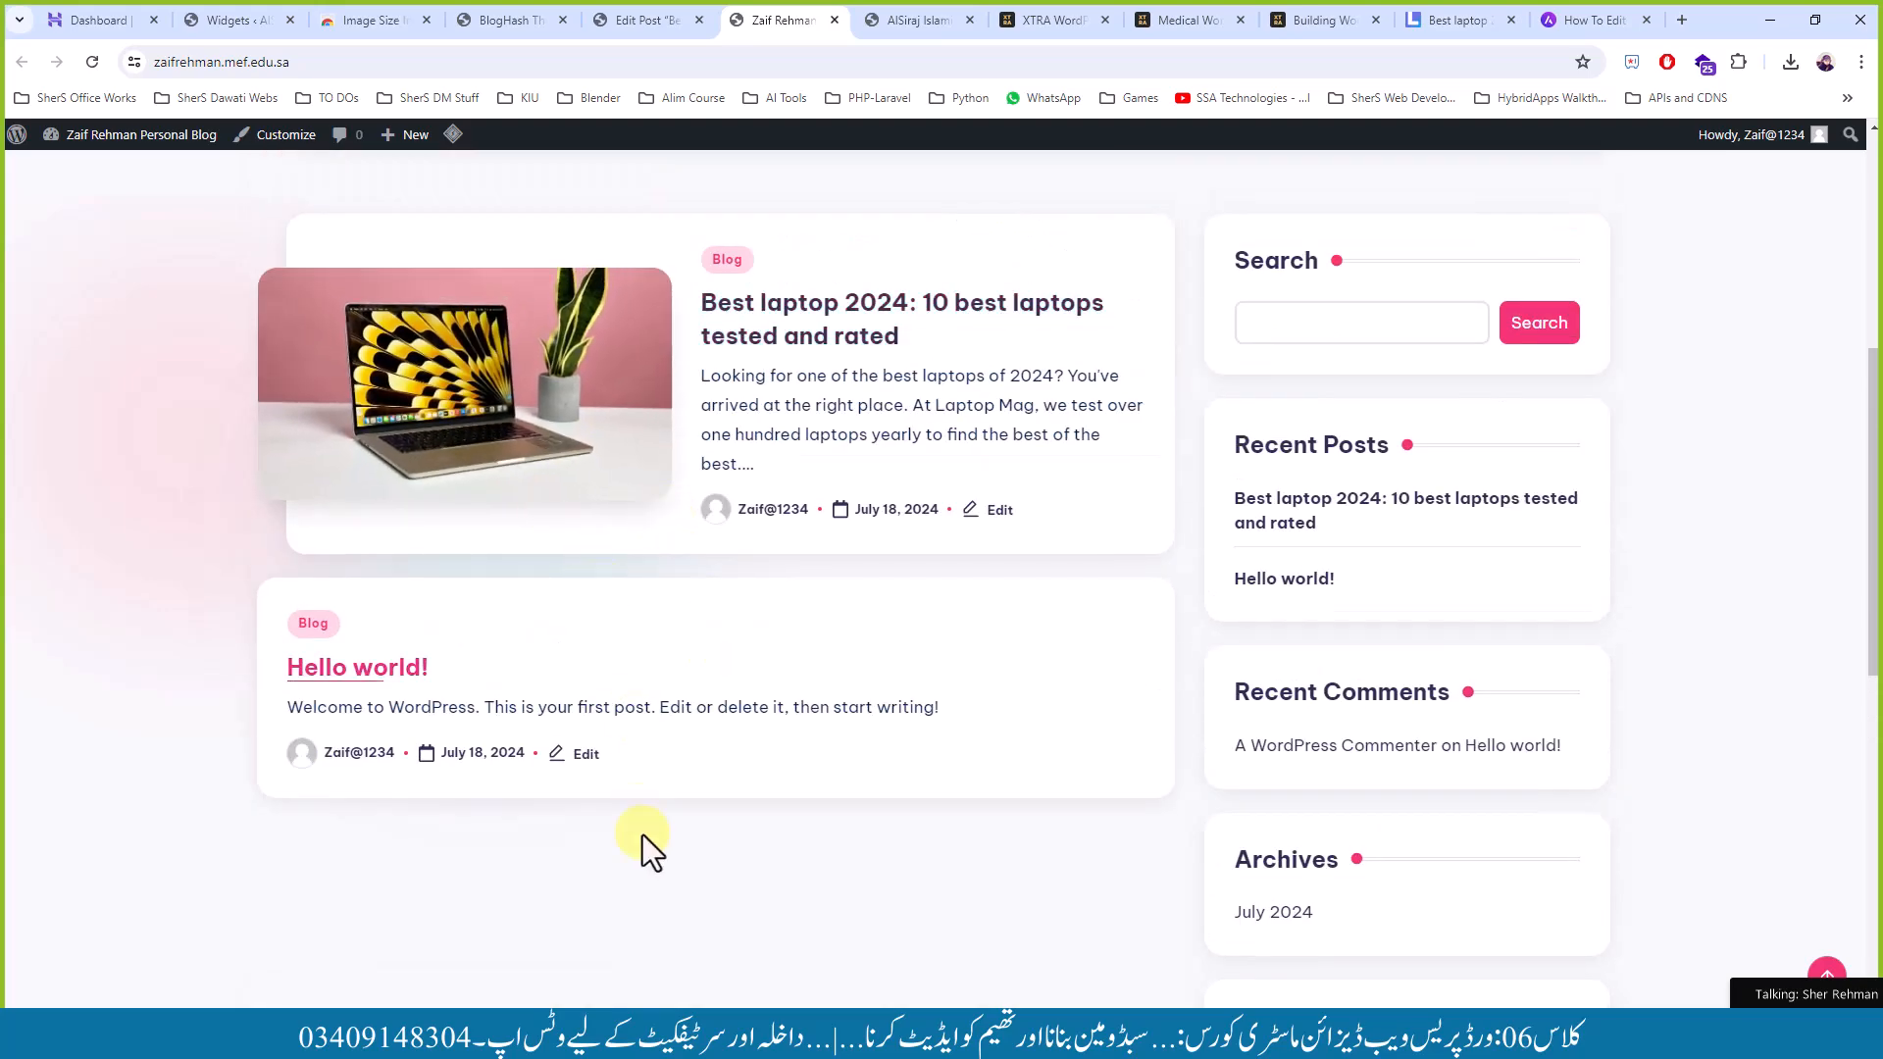
scroll(656, 790, "up", 6)
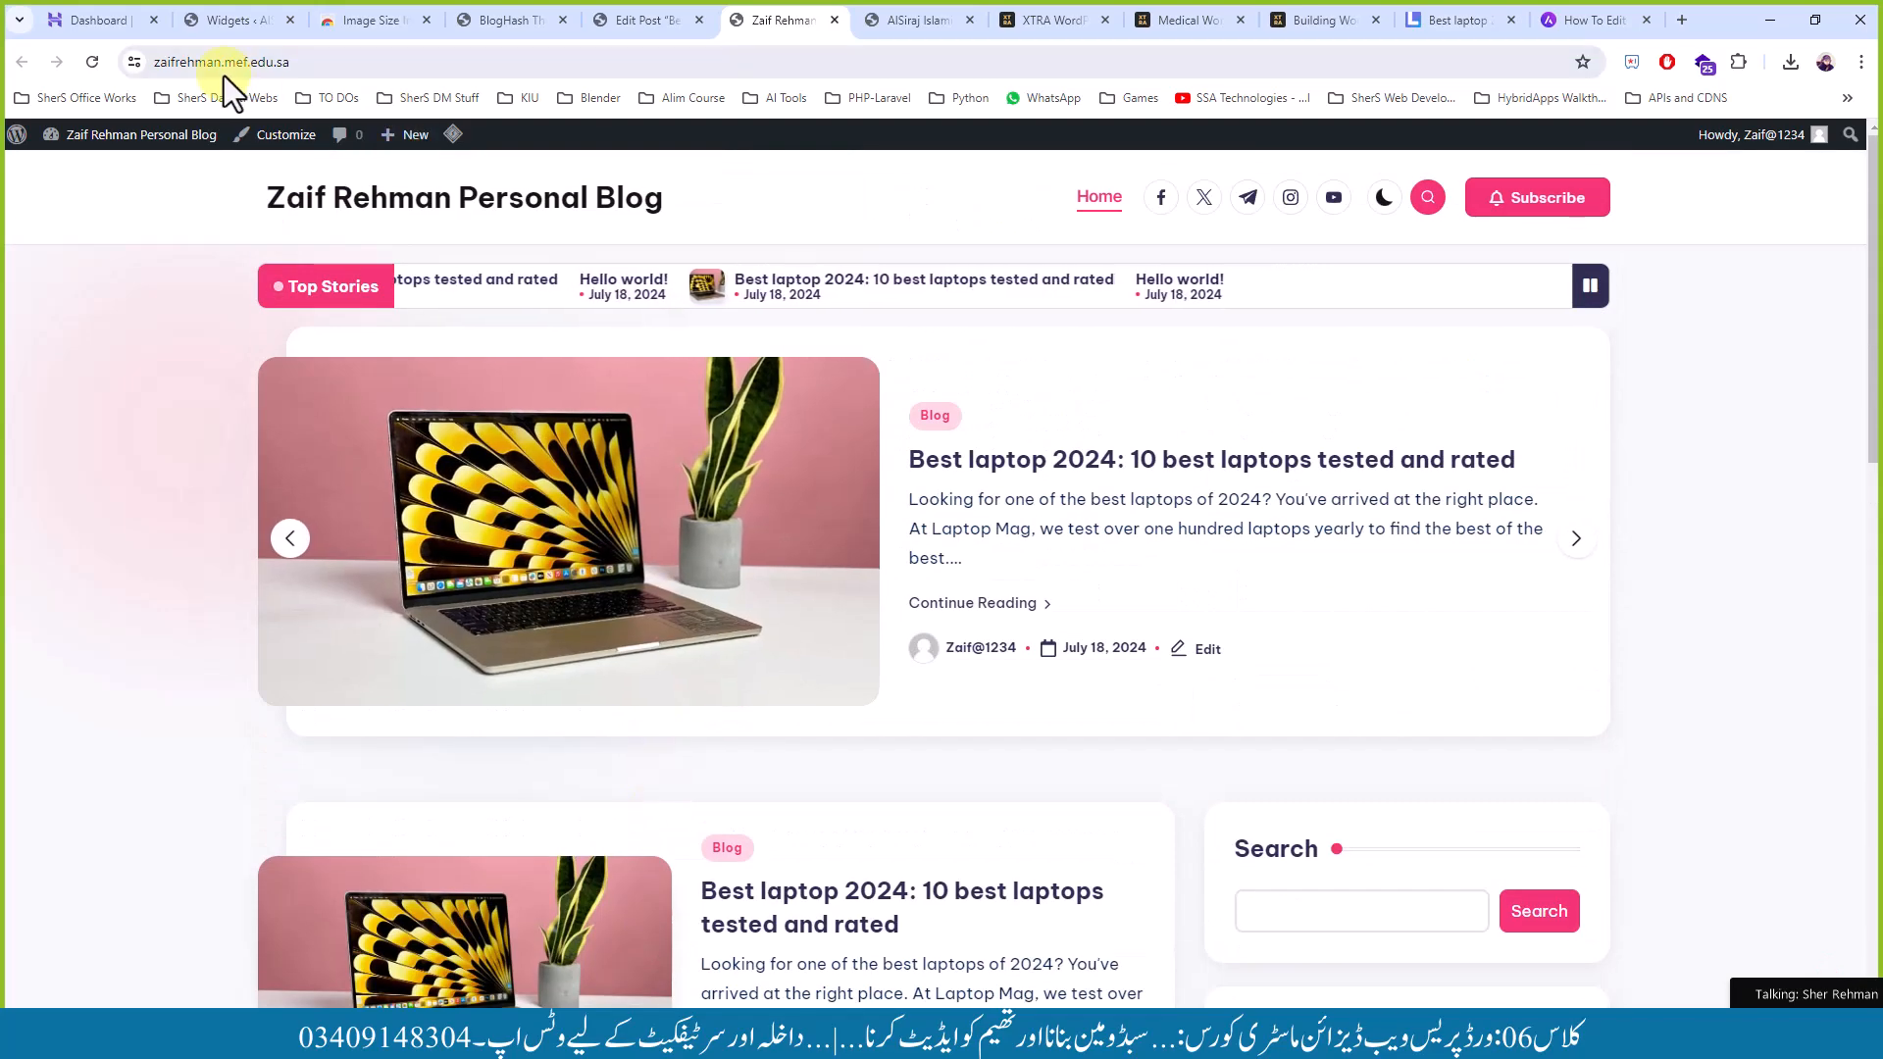
Select the blog's full https web address, then go to its admin Dashboard.
left_click(267, 65)
left_click(327, 65)
left_click_drag(346, 63, 150, 53)
scroll(655, 412, "down", 4)
scroll(659, 463, "up", 4)
scroll(752, 440, "down", 7)
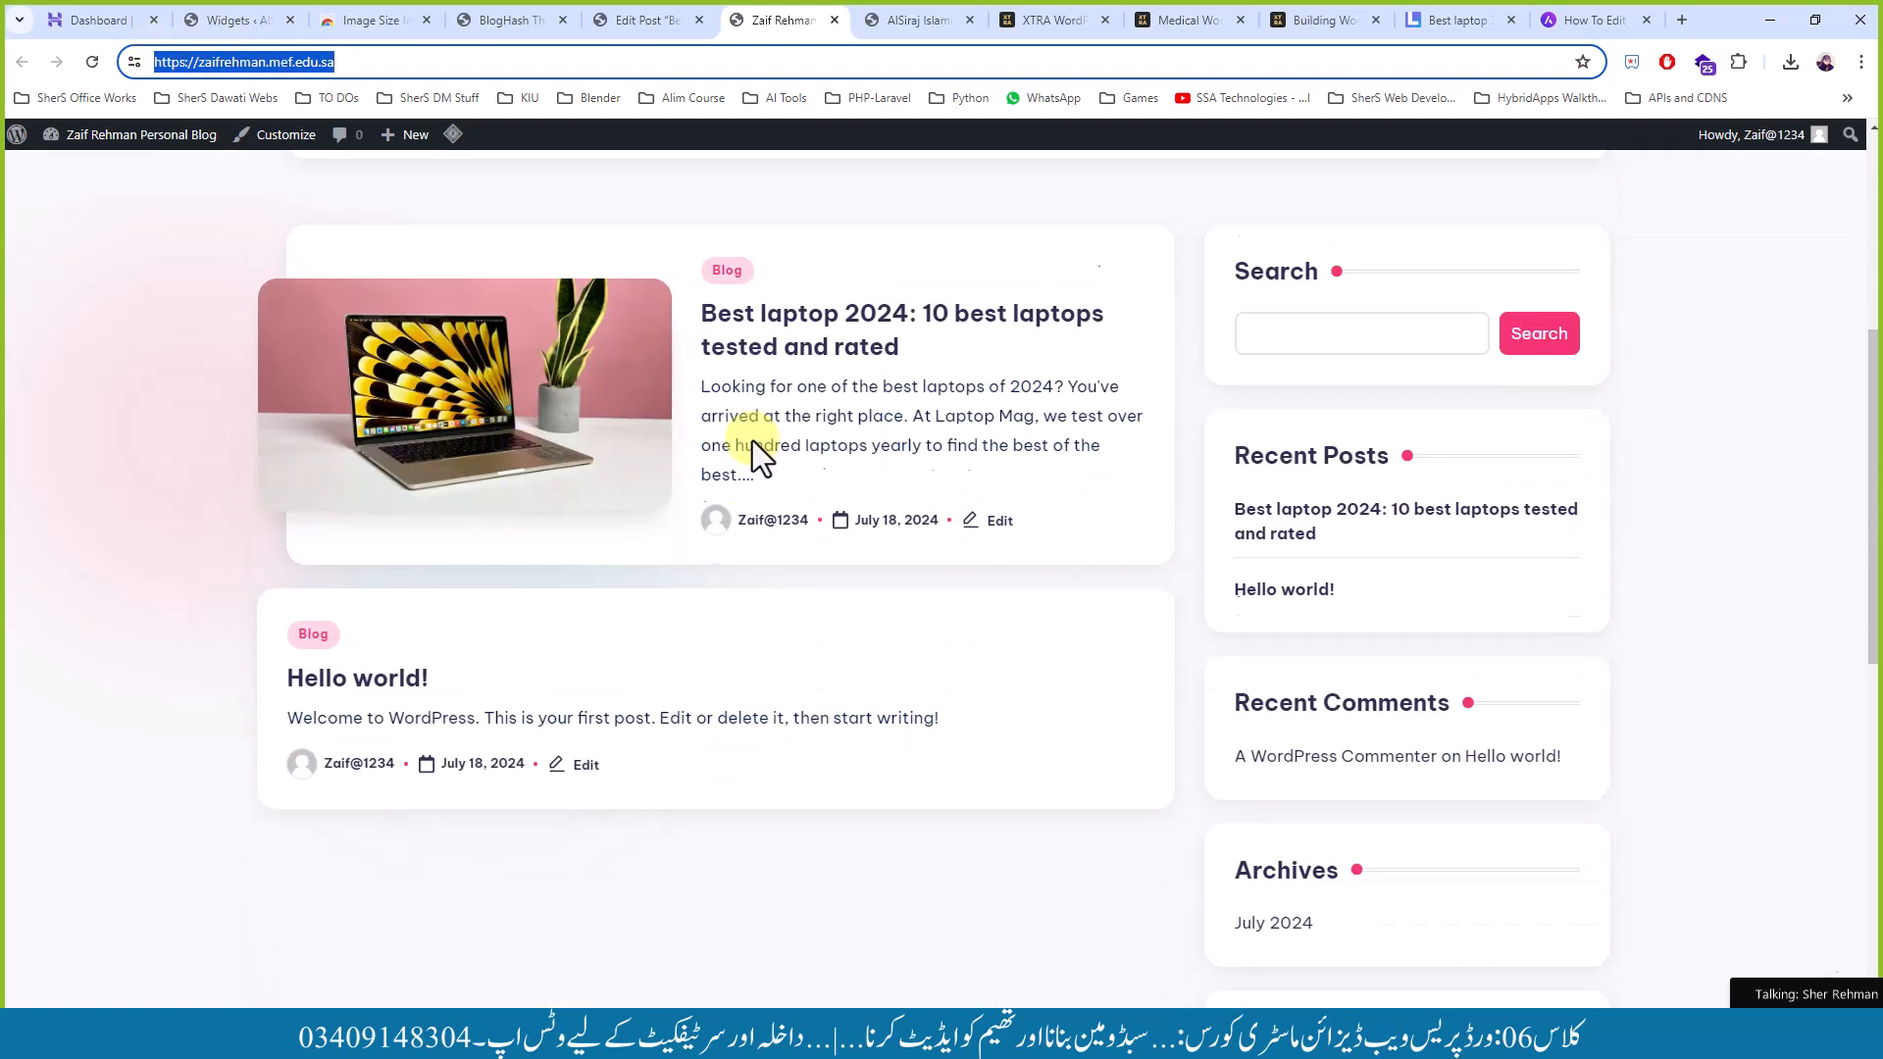
scroll(506, 590, "up", 3)
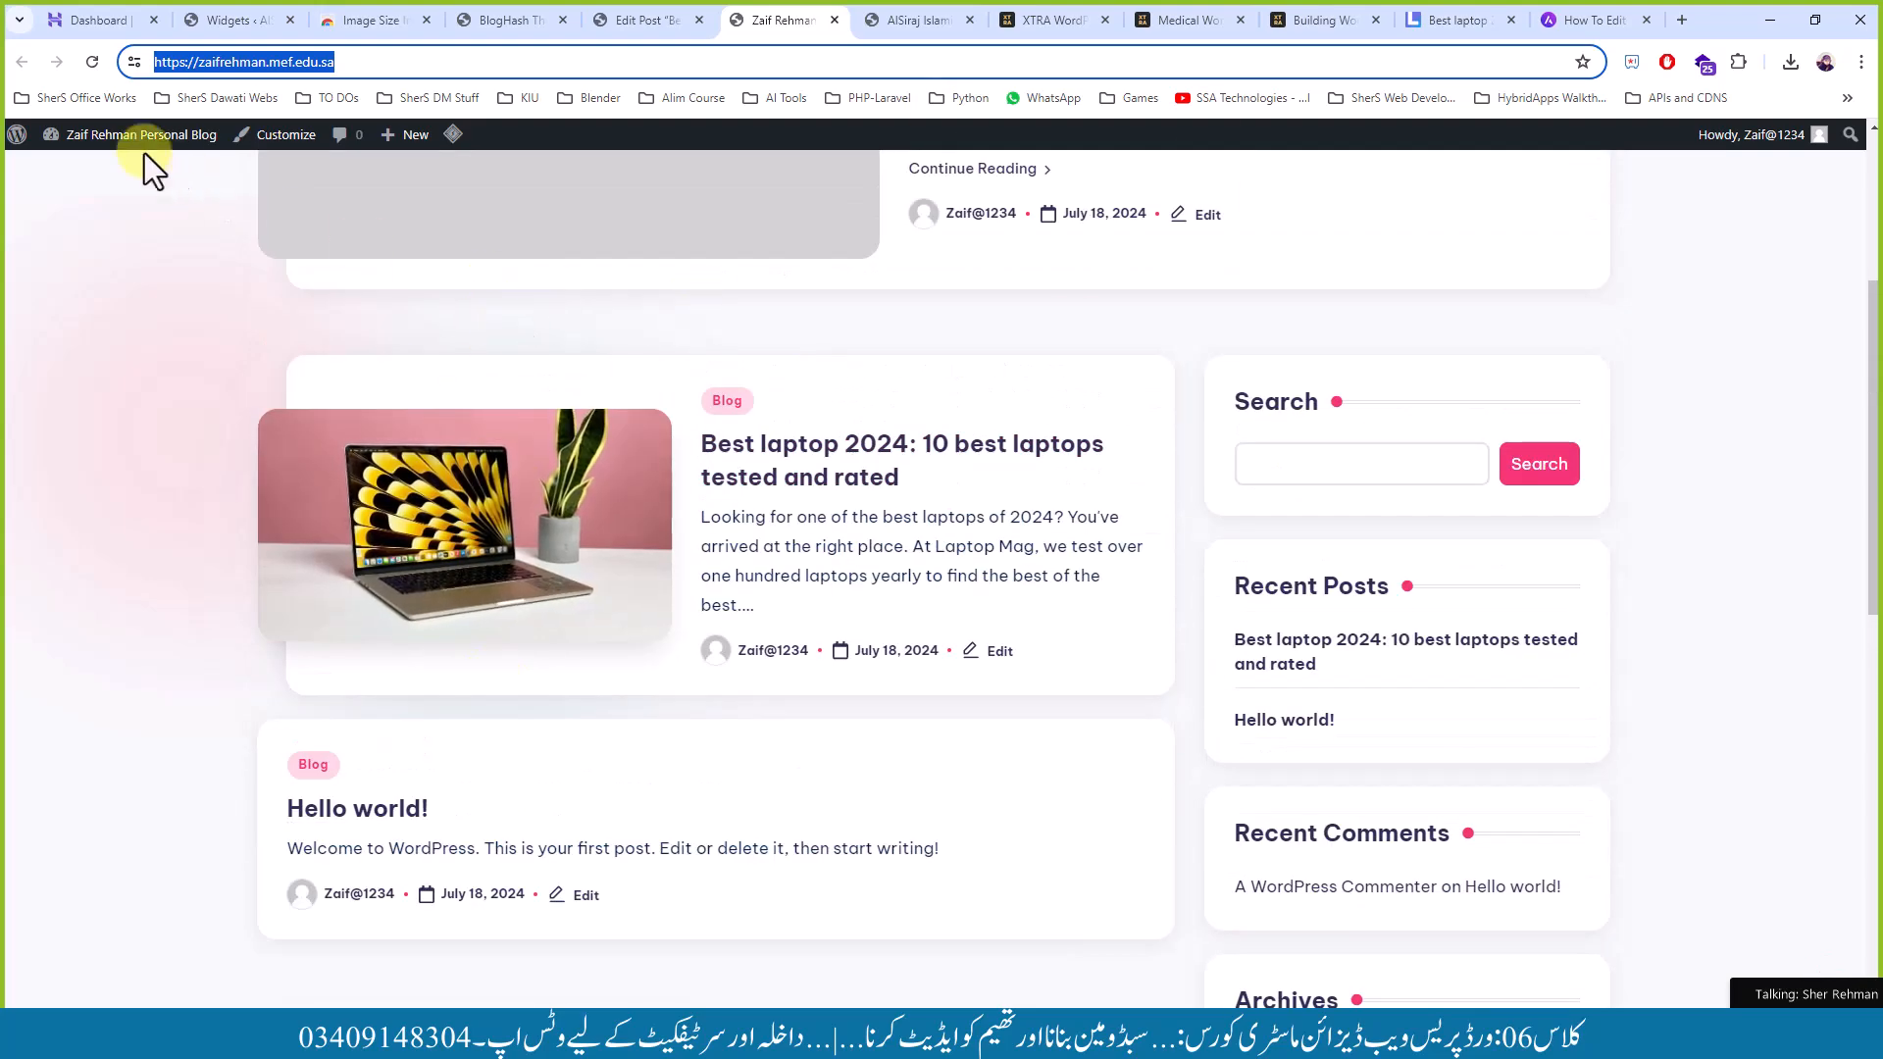
left_click(102, 140)
mouse_move(68, 515)
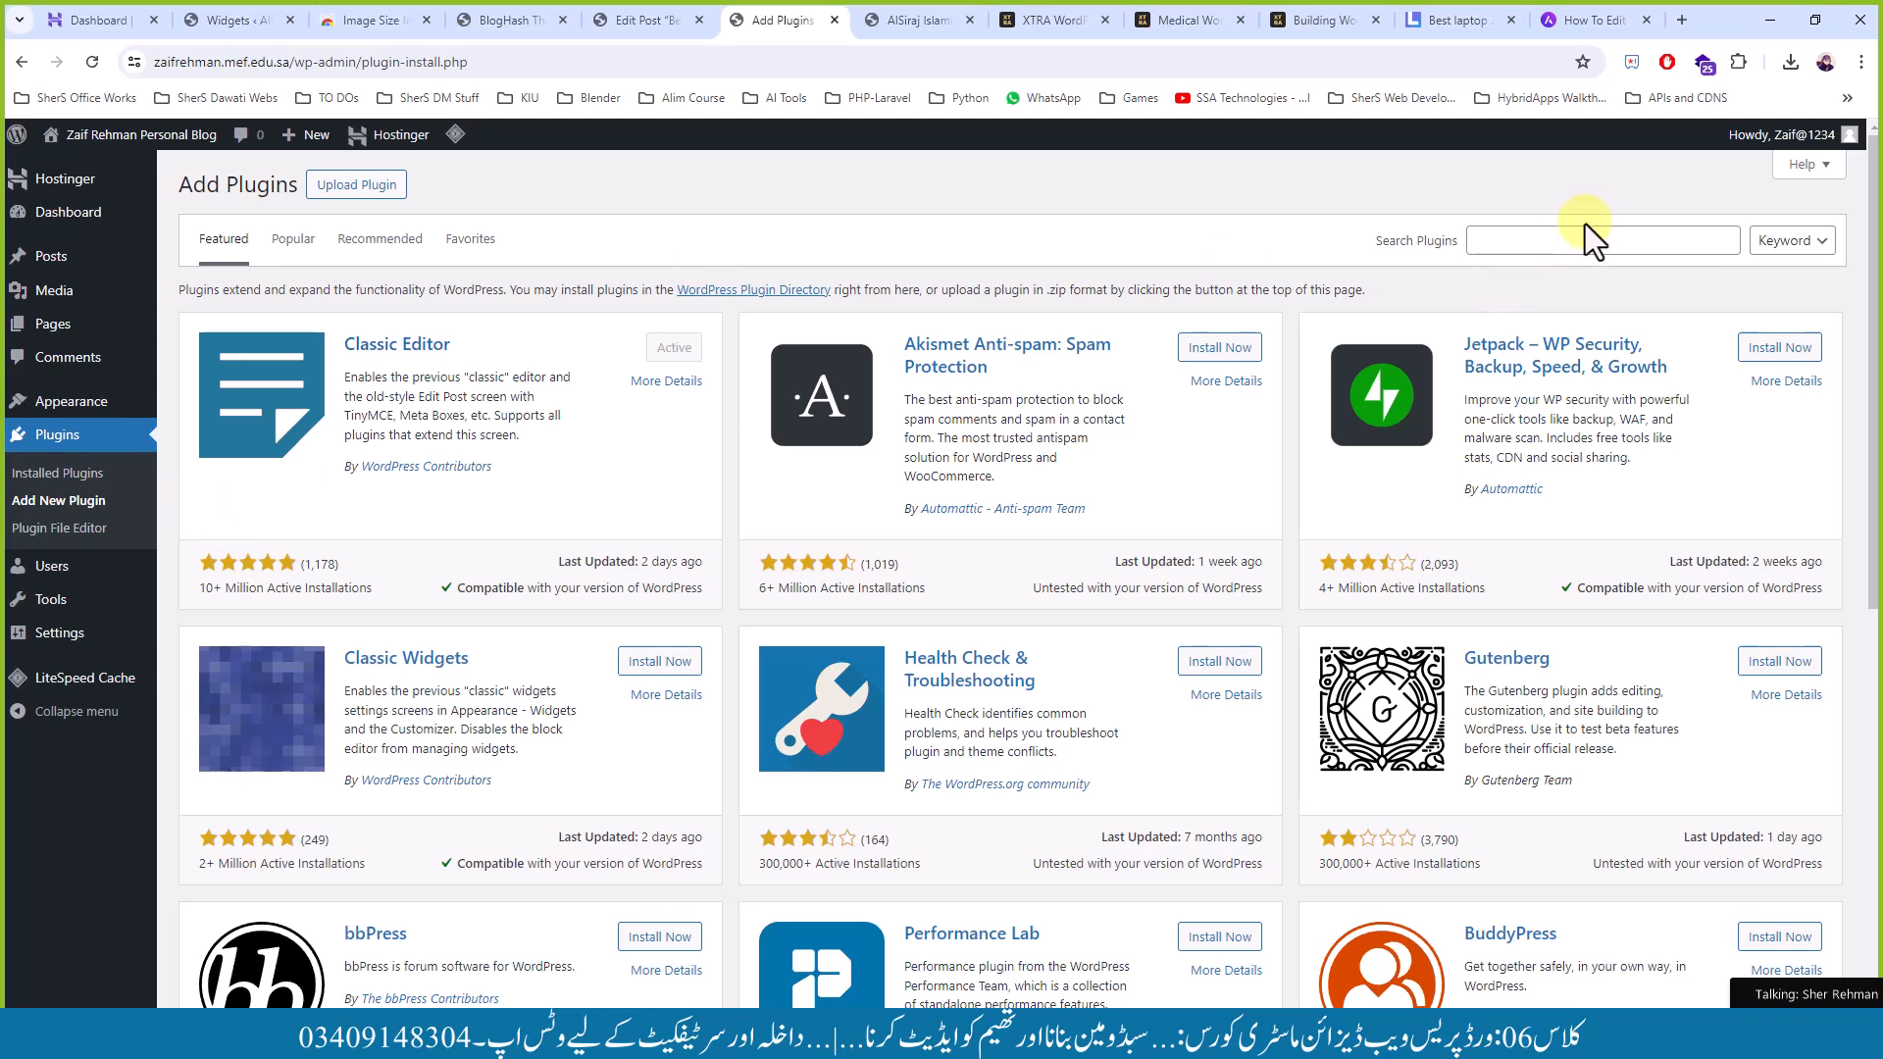
Search plugins for 'res', dismiss the Zoom popup, and install and activate Advanced WordPress Reset.
left_click(1565, 240)
type("adva")
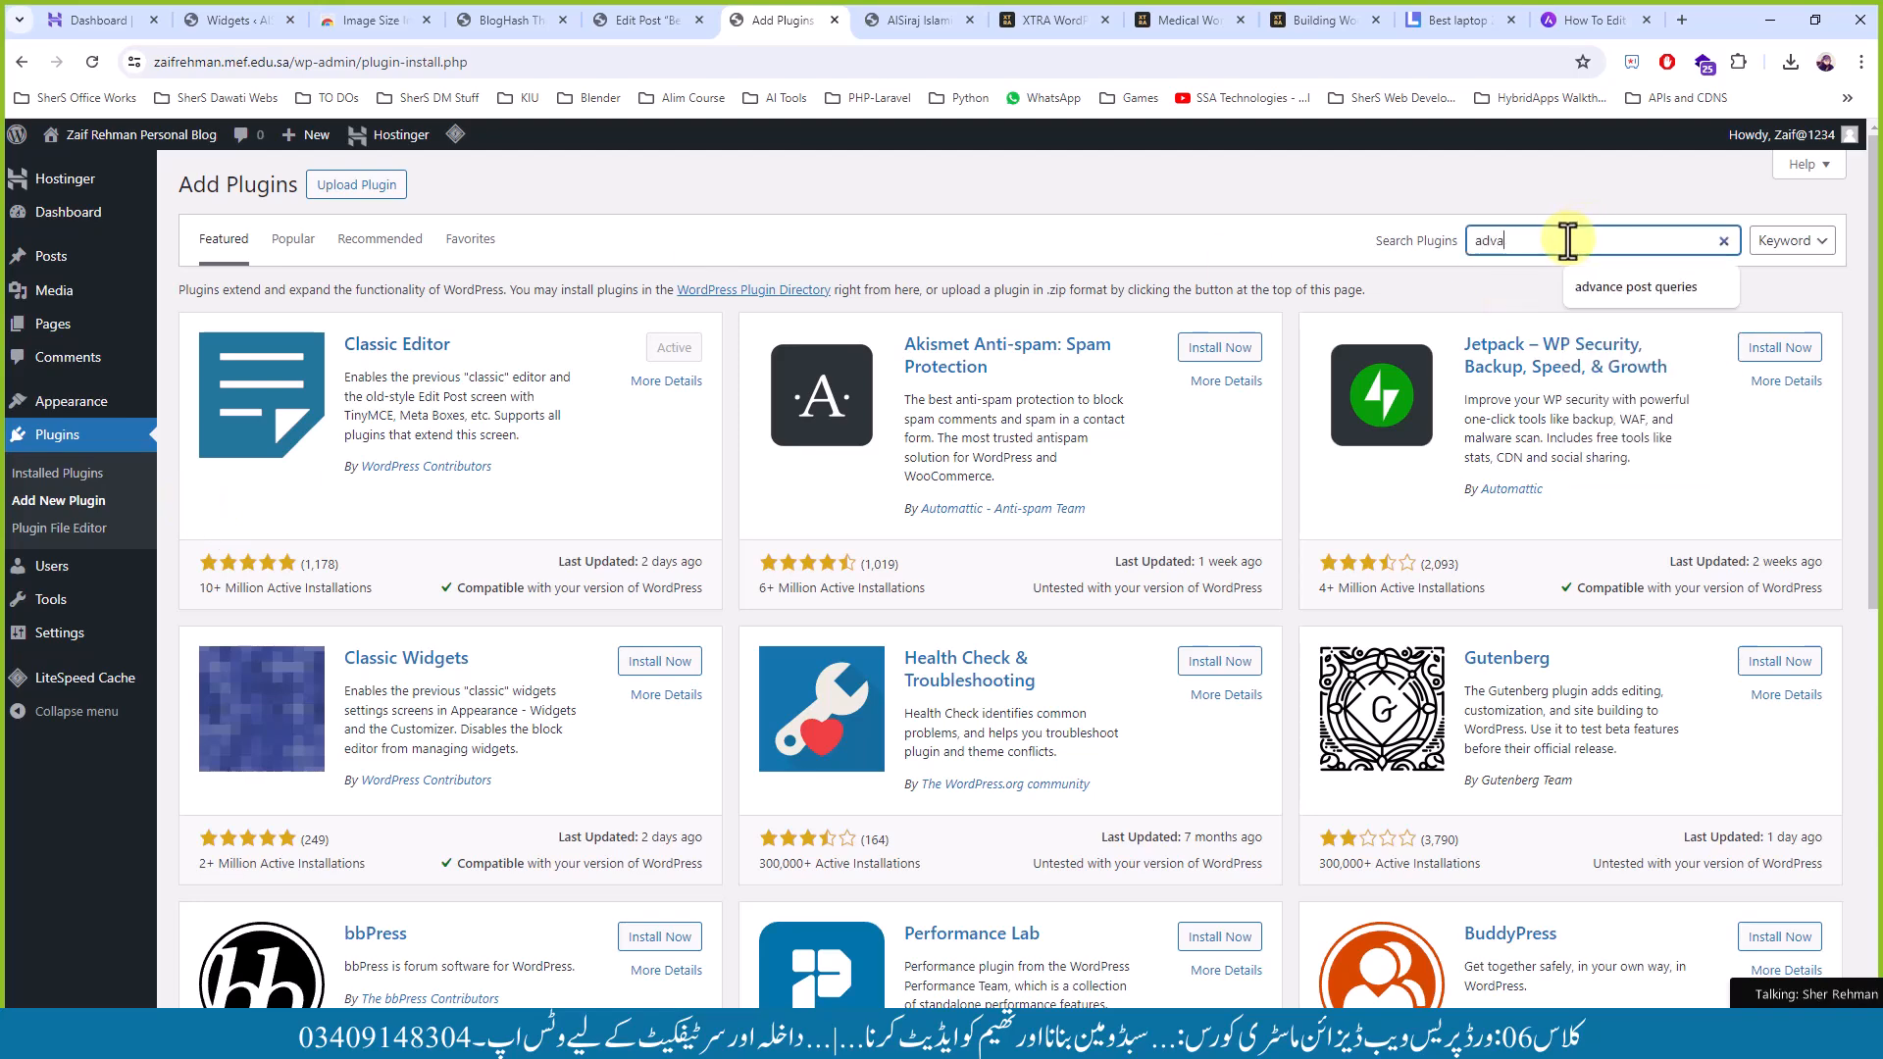
type("nce reset")
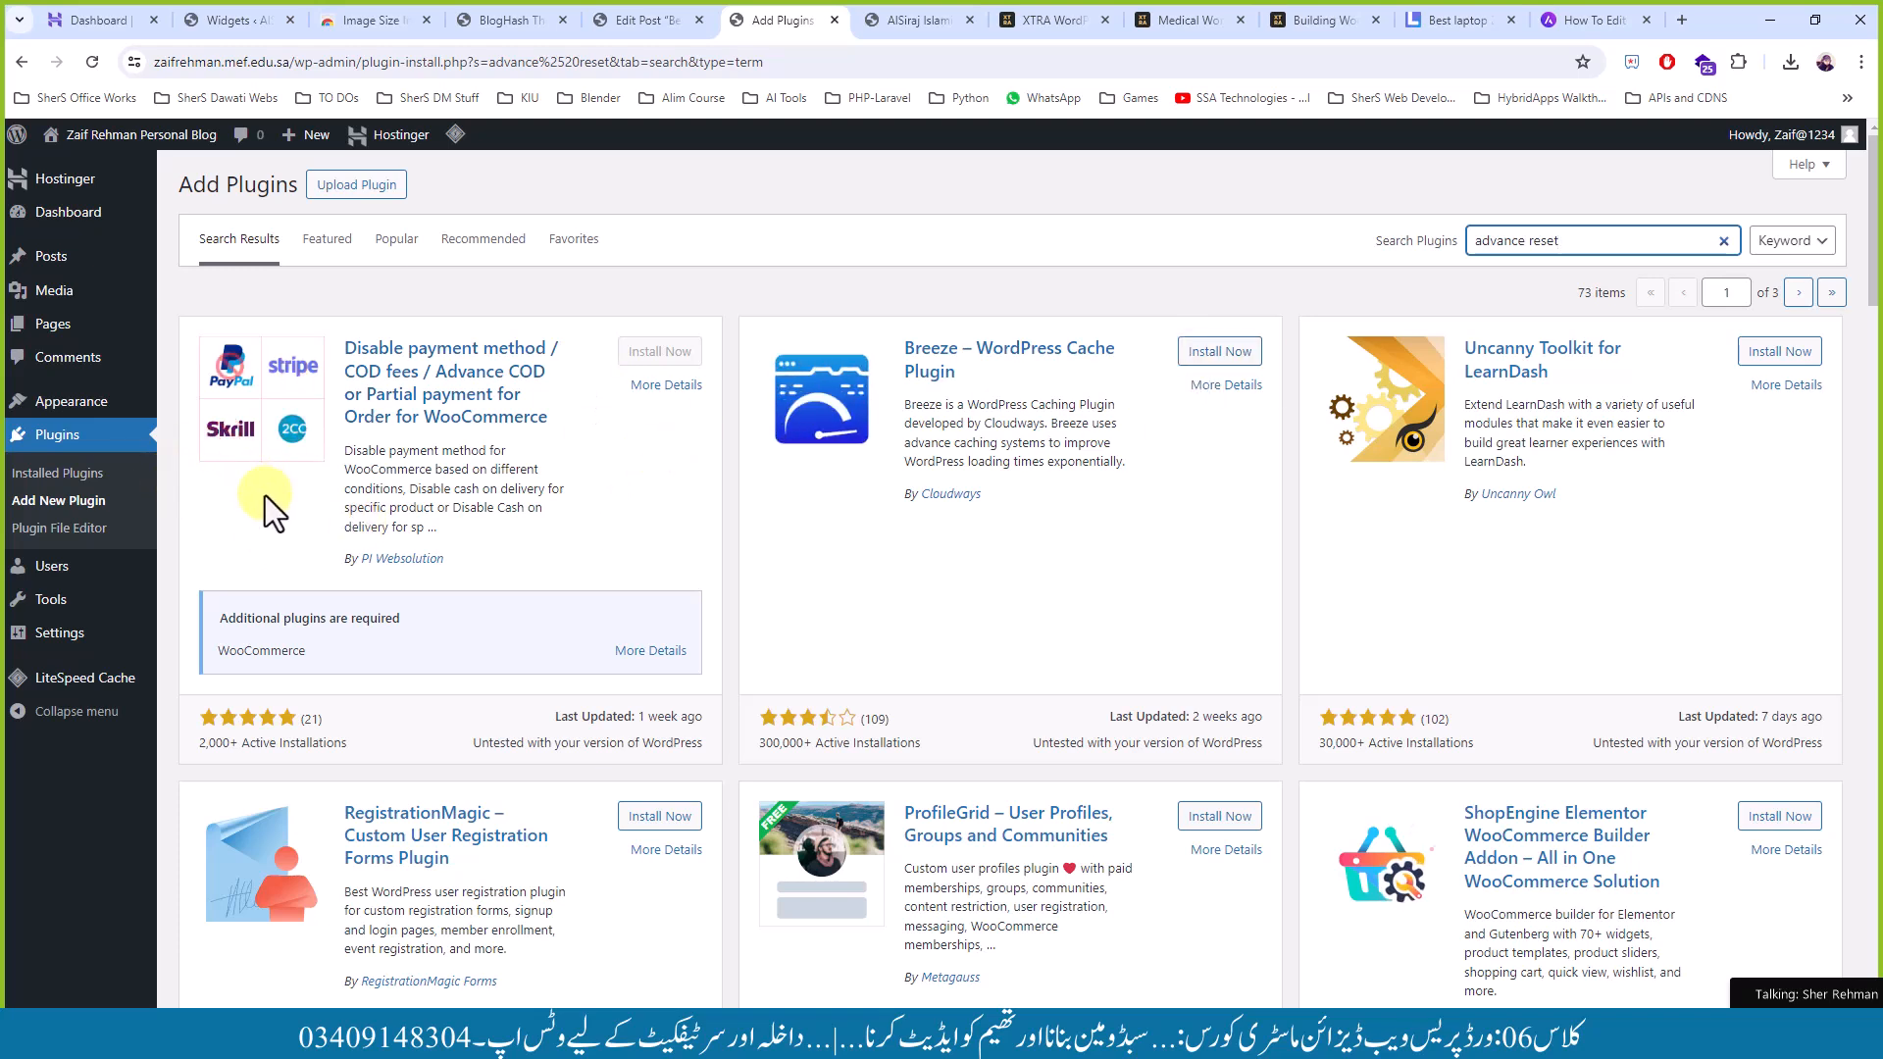
triple_click(1526, 241)
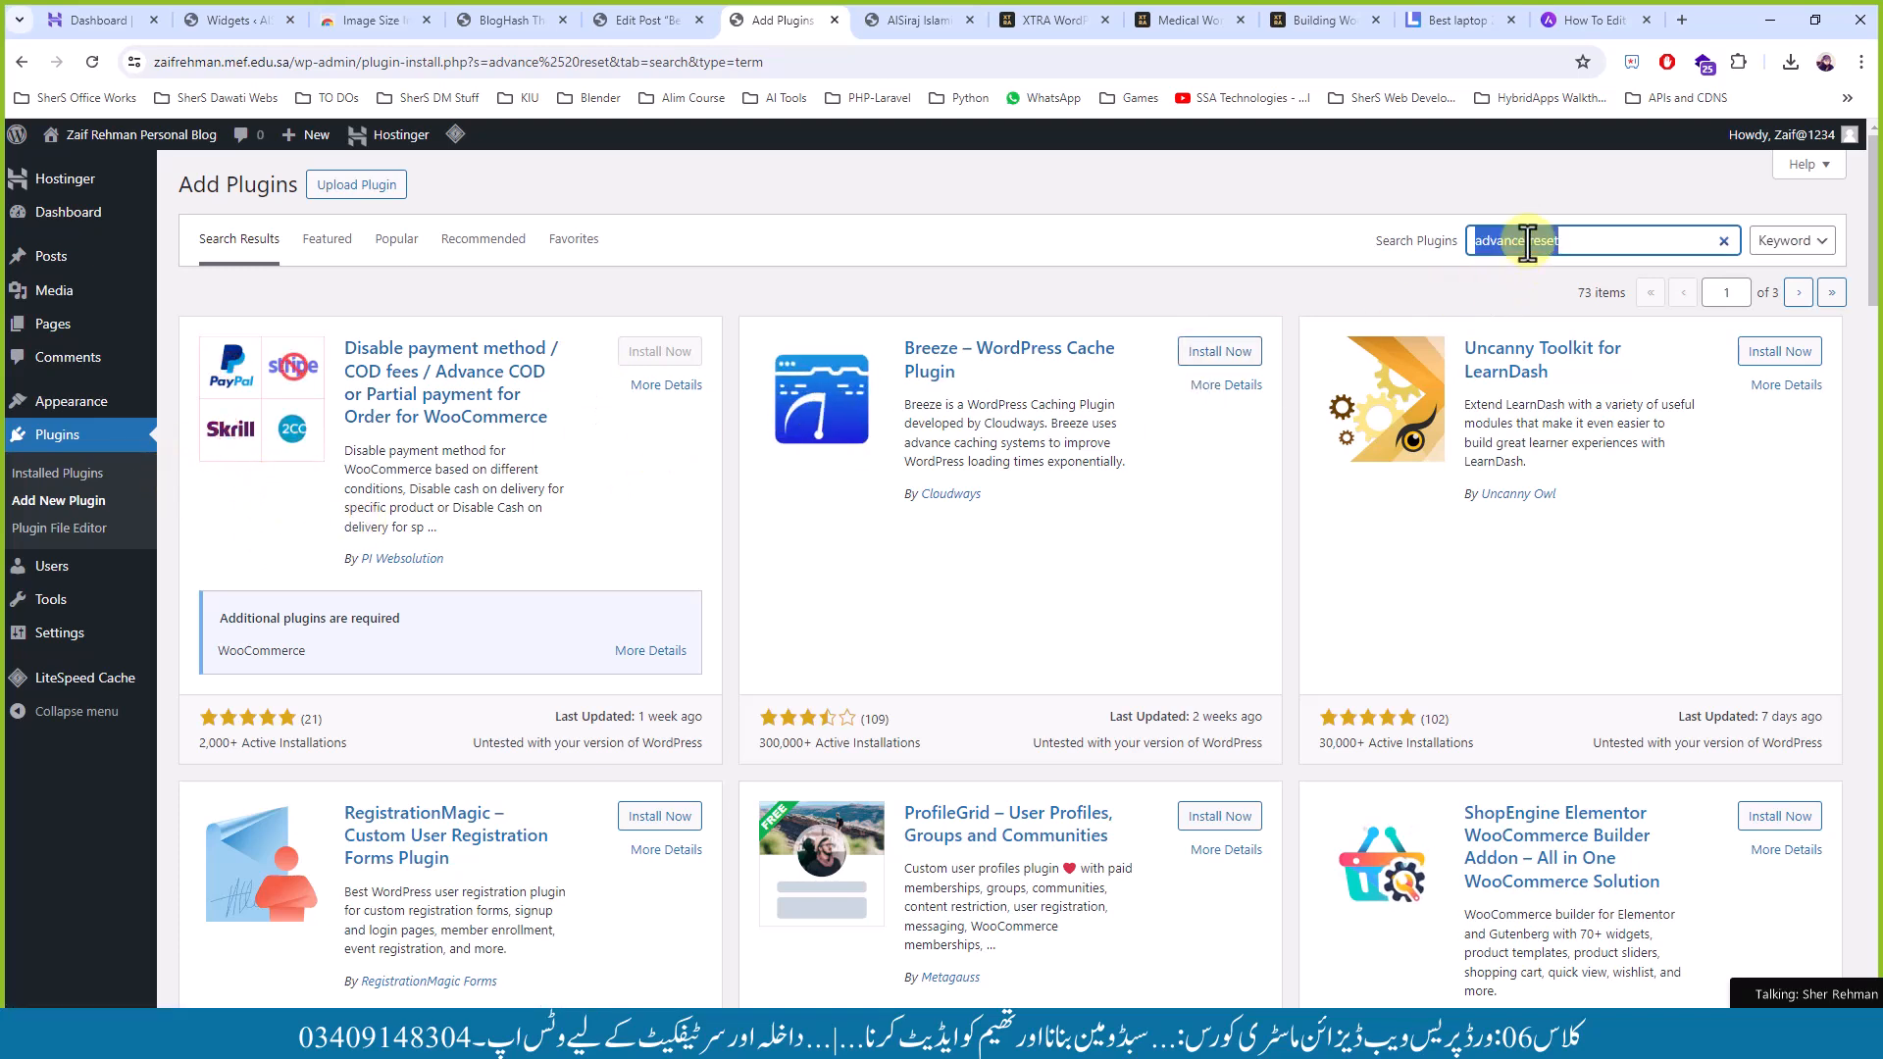
type("res")
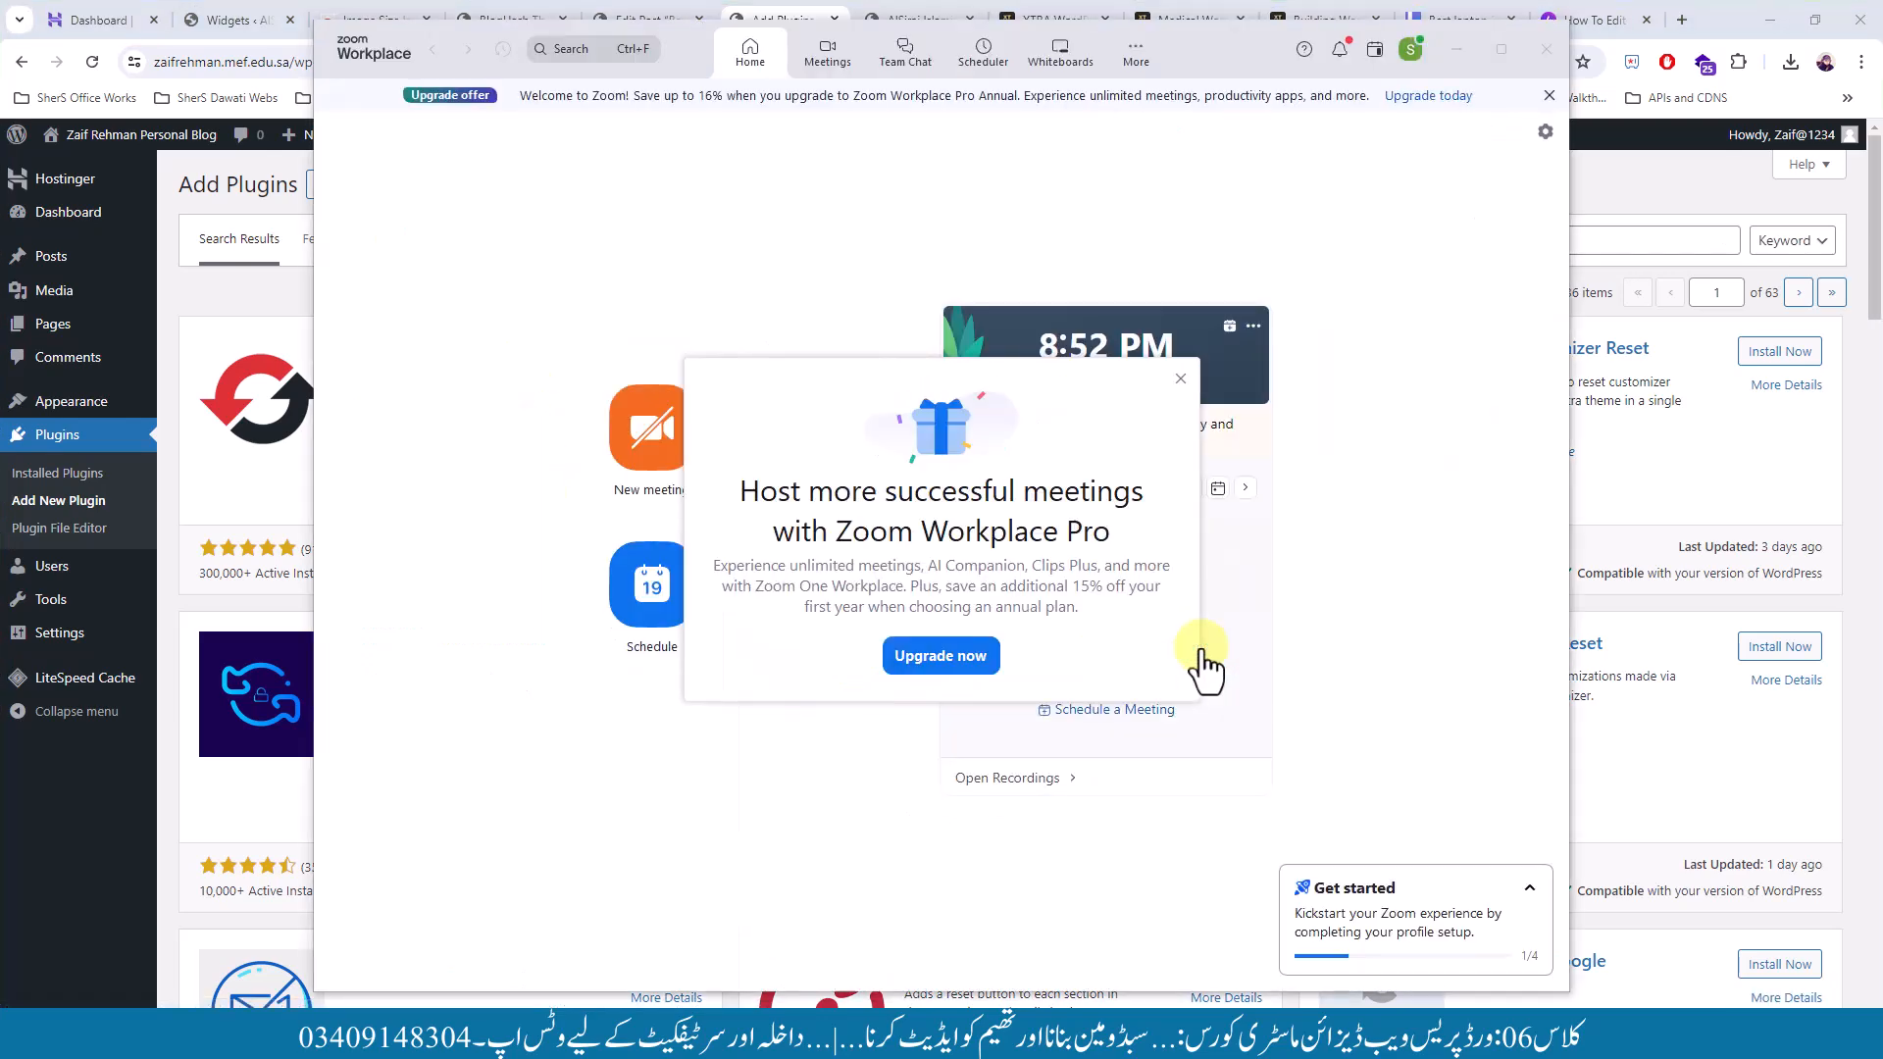
left_click(1180, 378)
left_click(1456, 49)
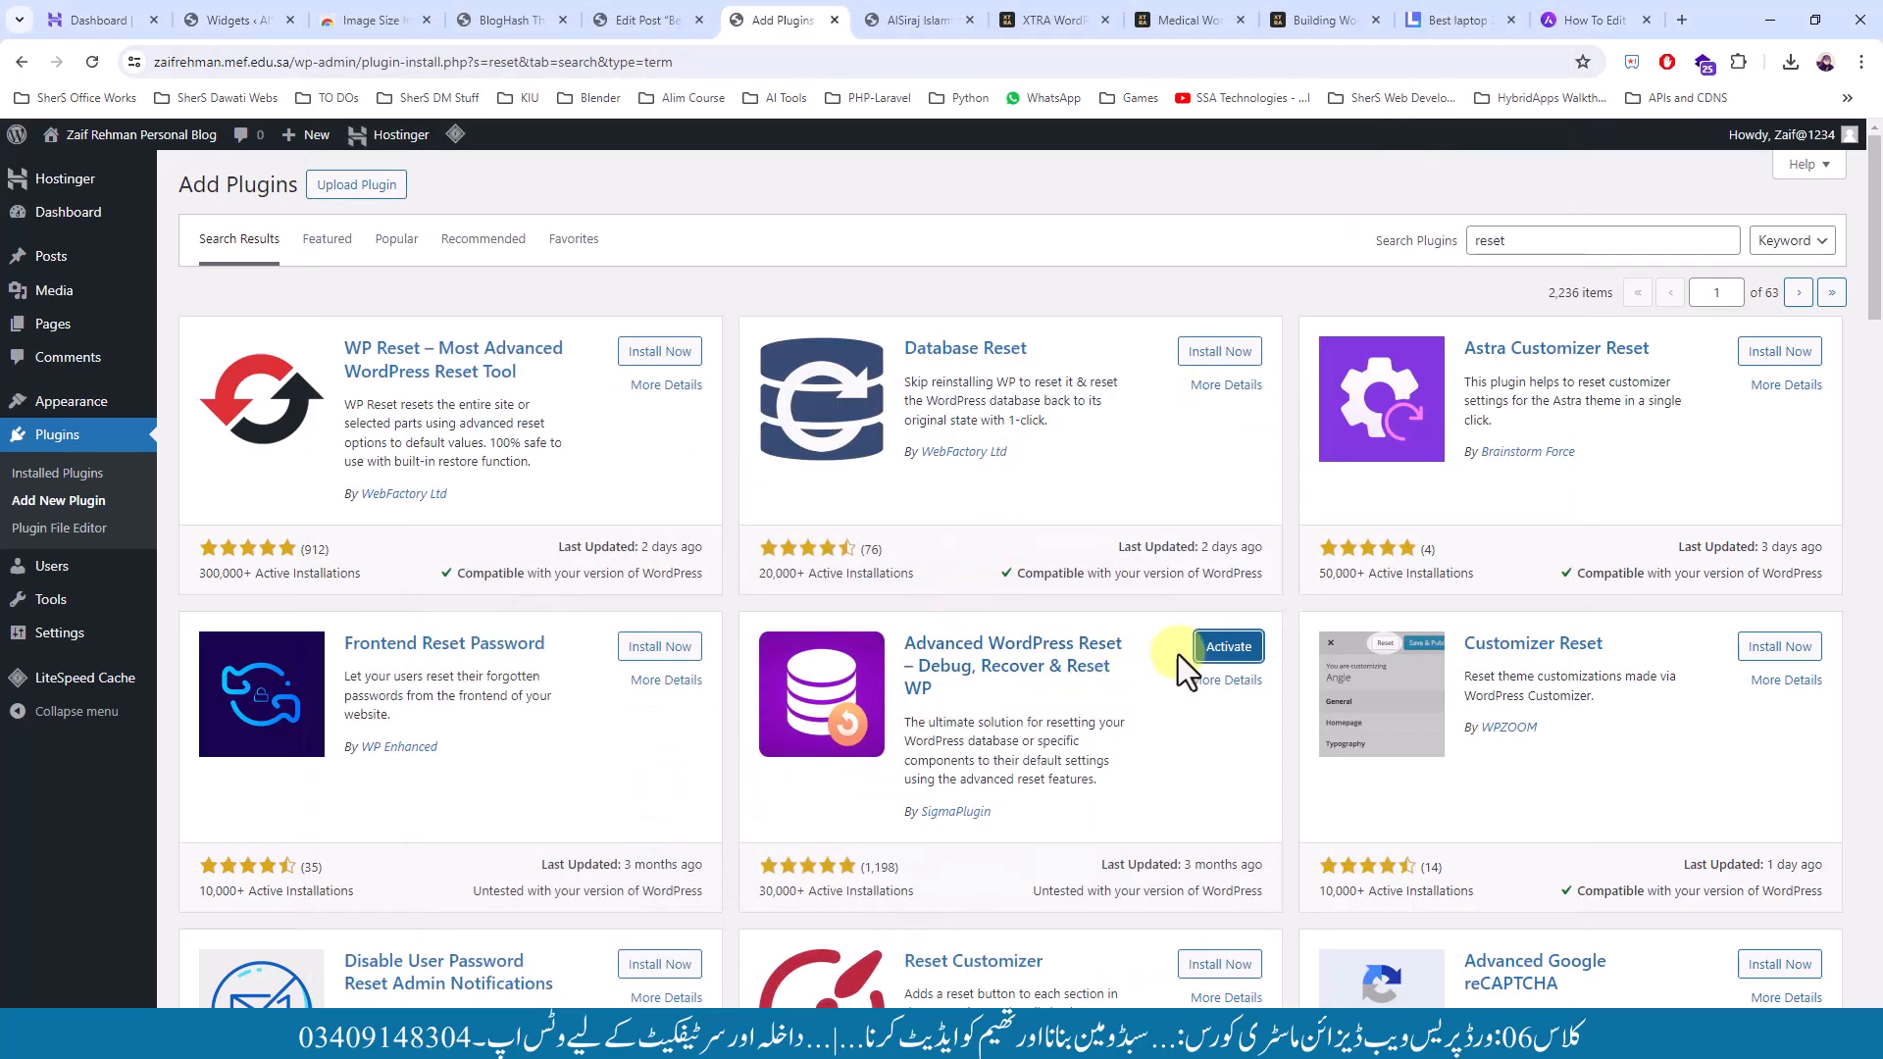
left_click(1222, 650)
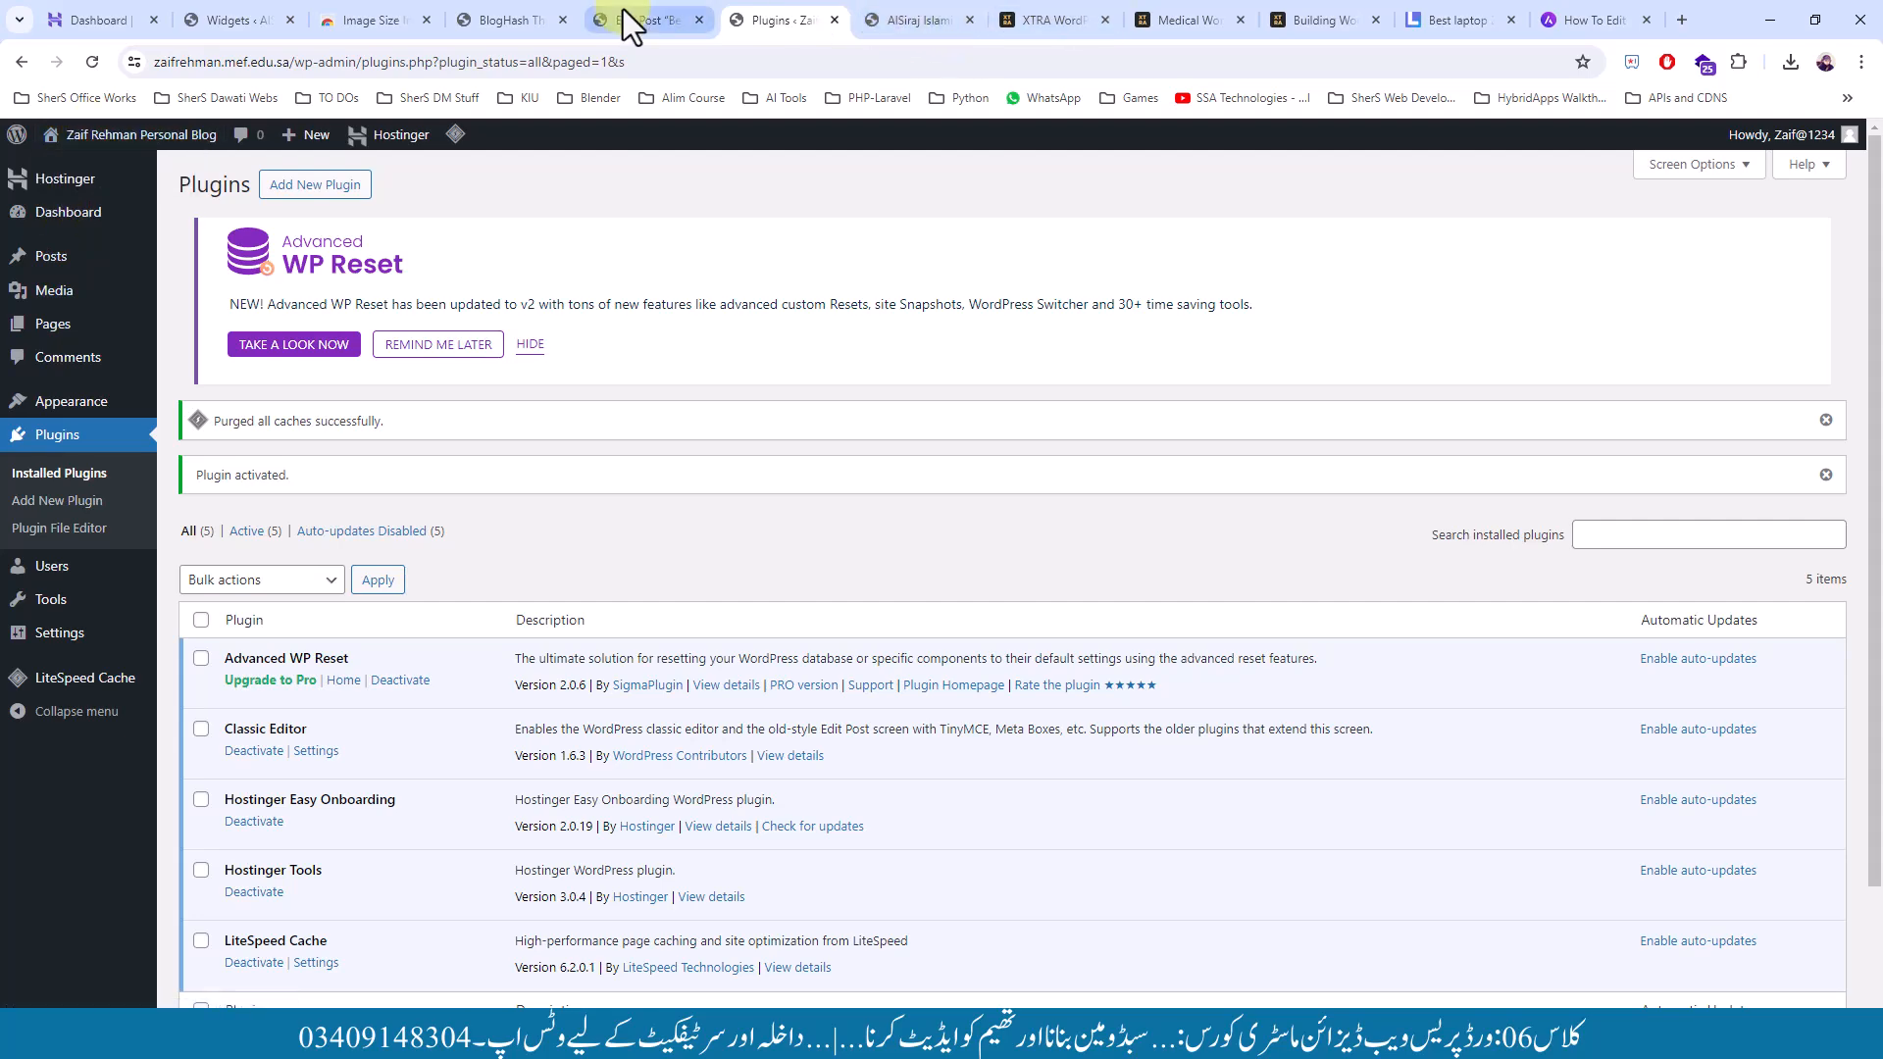
Open the blog homepage in a new tab, review it, and return to the installed Plugins list.
mouse_move(127, 139)
middle_click(79, 168)
left_click(863, 18)
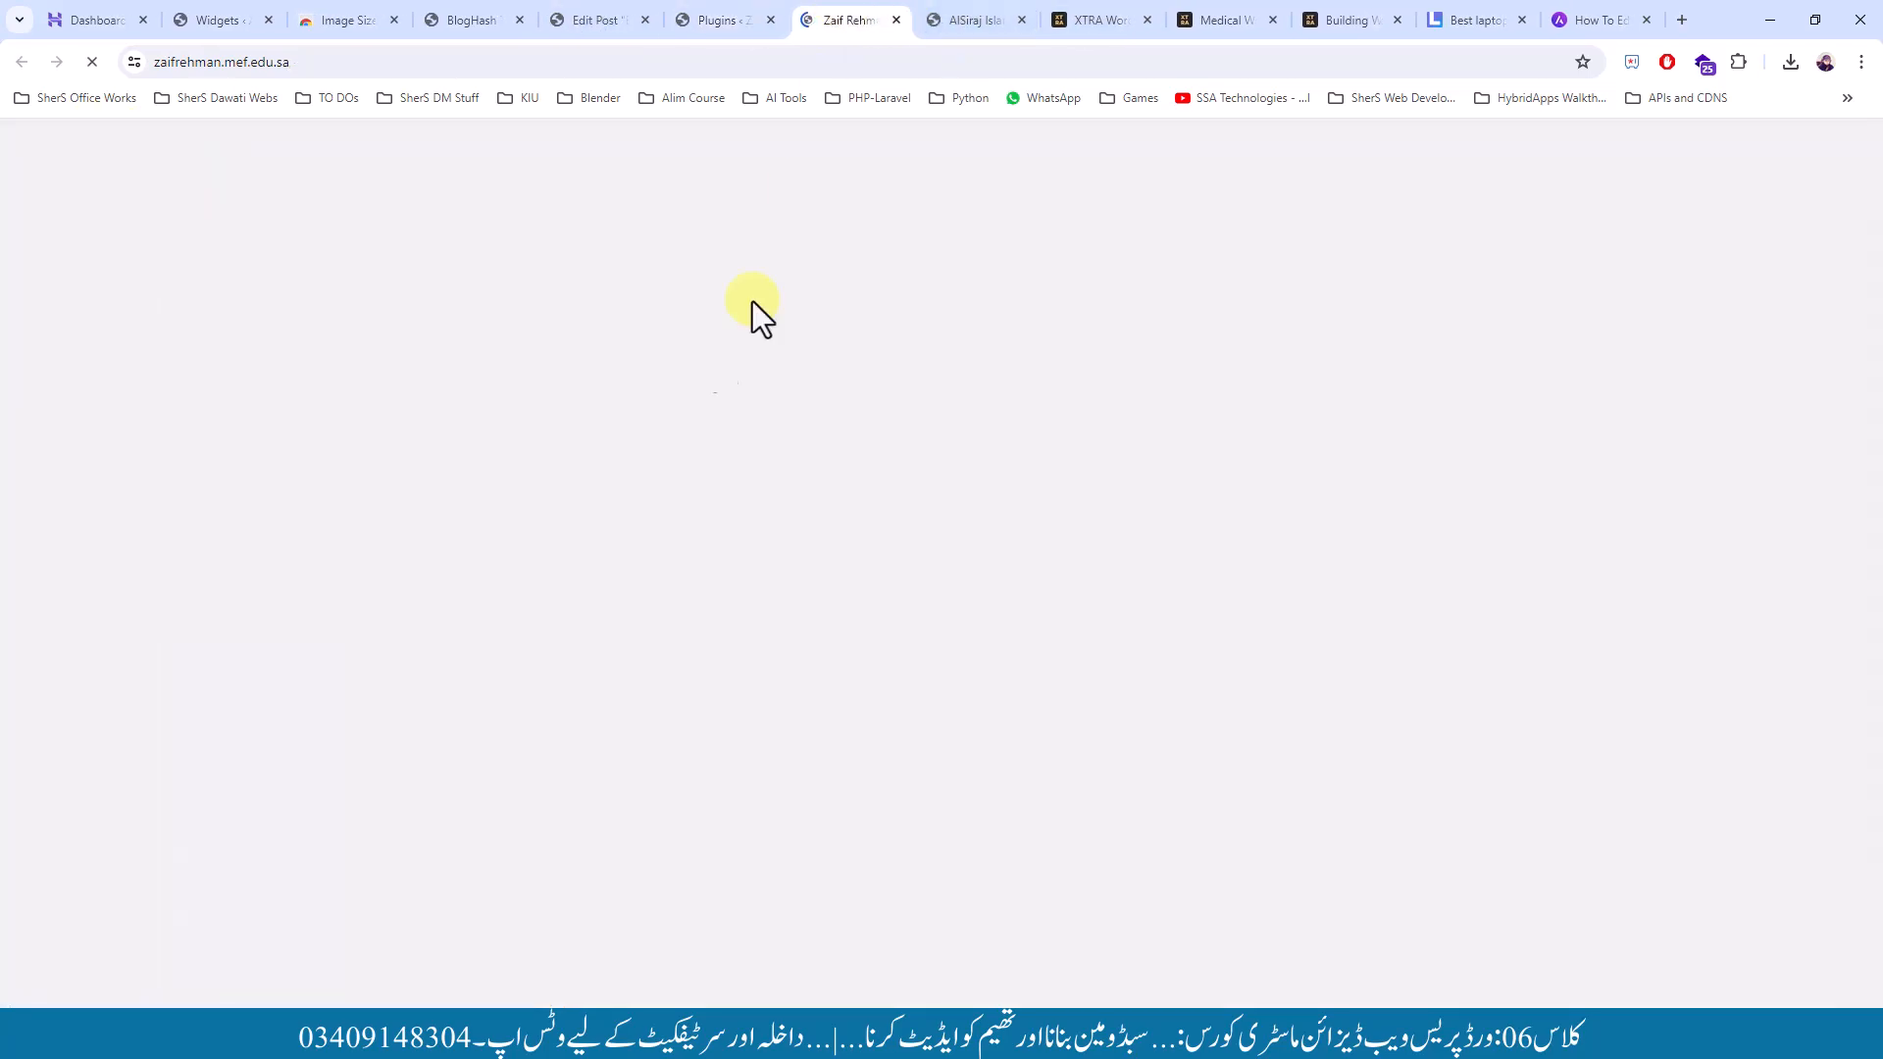
scroll(975, 496, "down", 6)
scroll(724, 610, "up", 7)
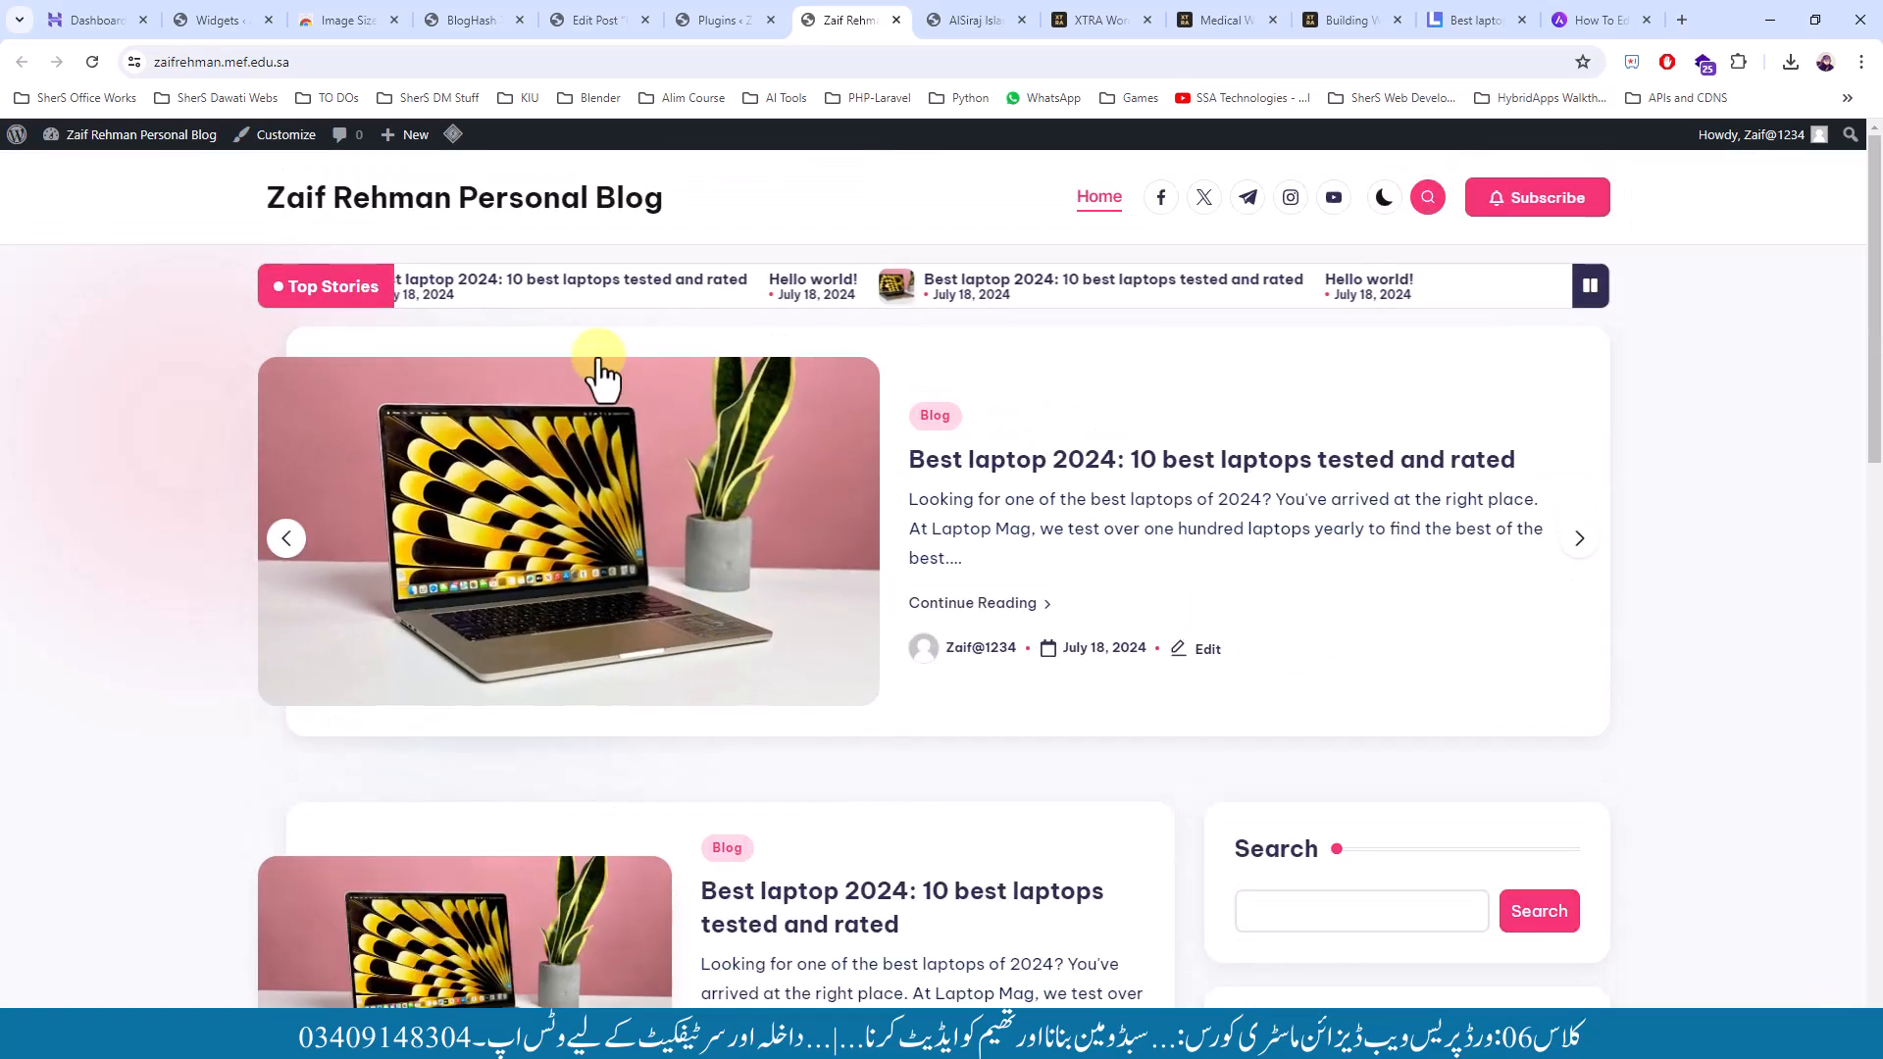
left_click(711, 19)
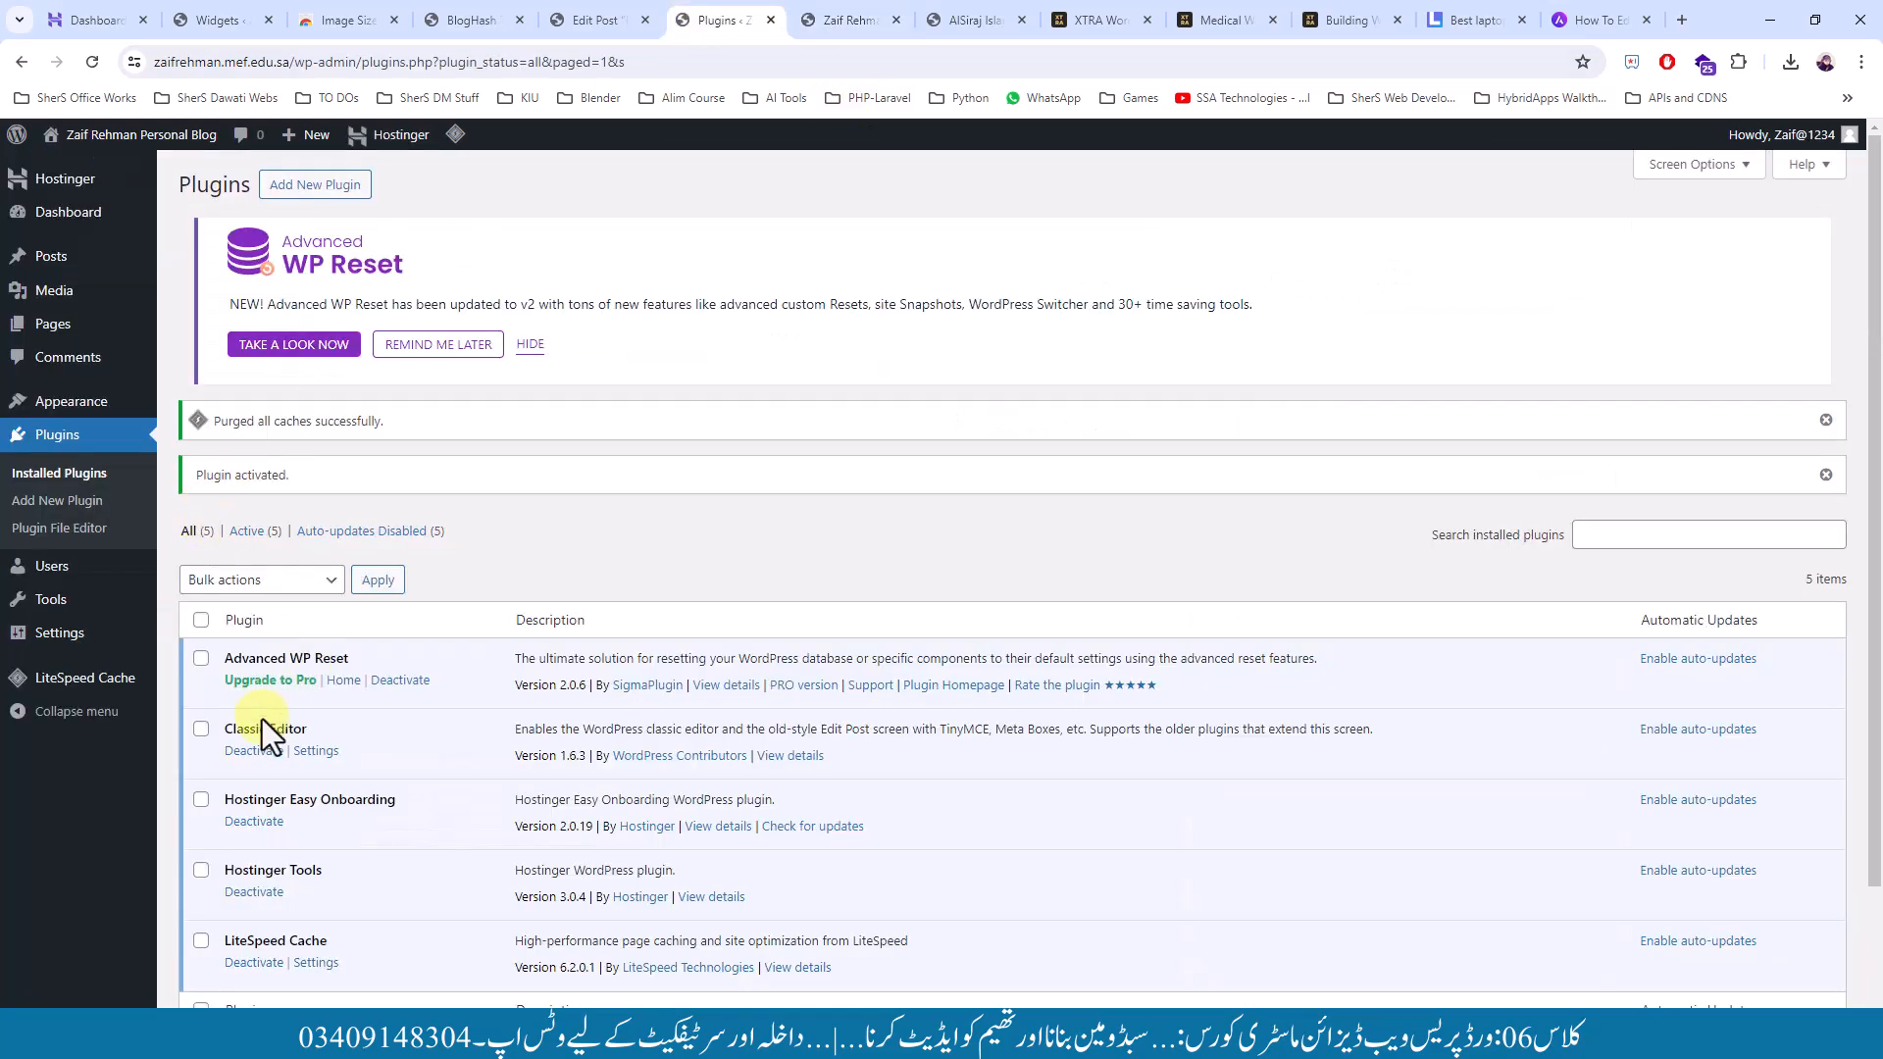
scroll(256, 697, "down", 2)
mouse_move(41, 616)
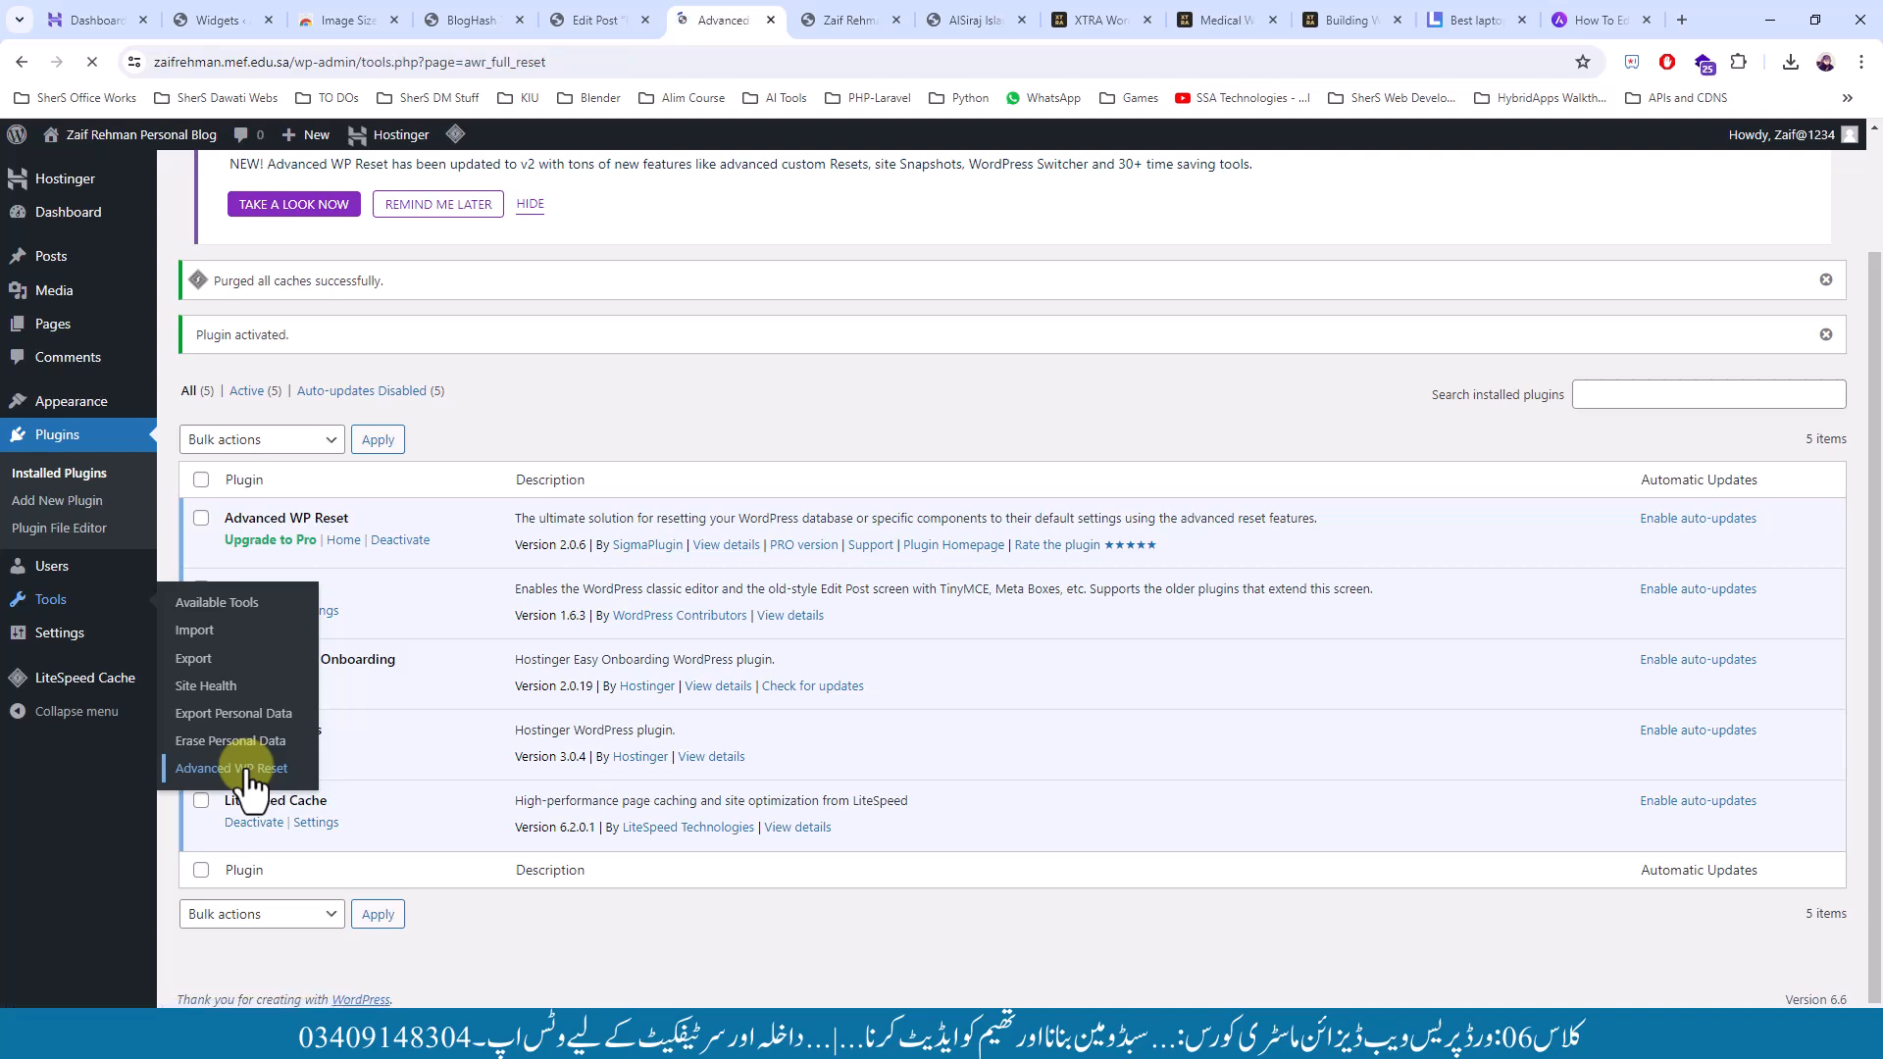
Scroll the Advanced WP Reset page and enter RESET in the Site Reset confirmation field.
scroll(544, 584, "down", 2)
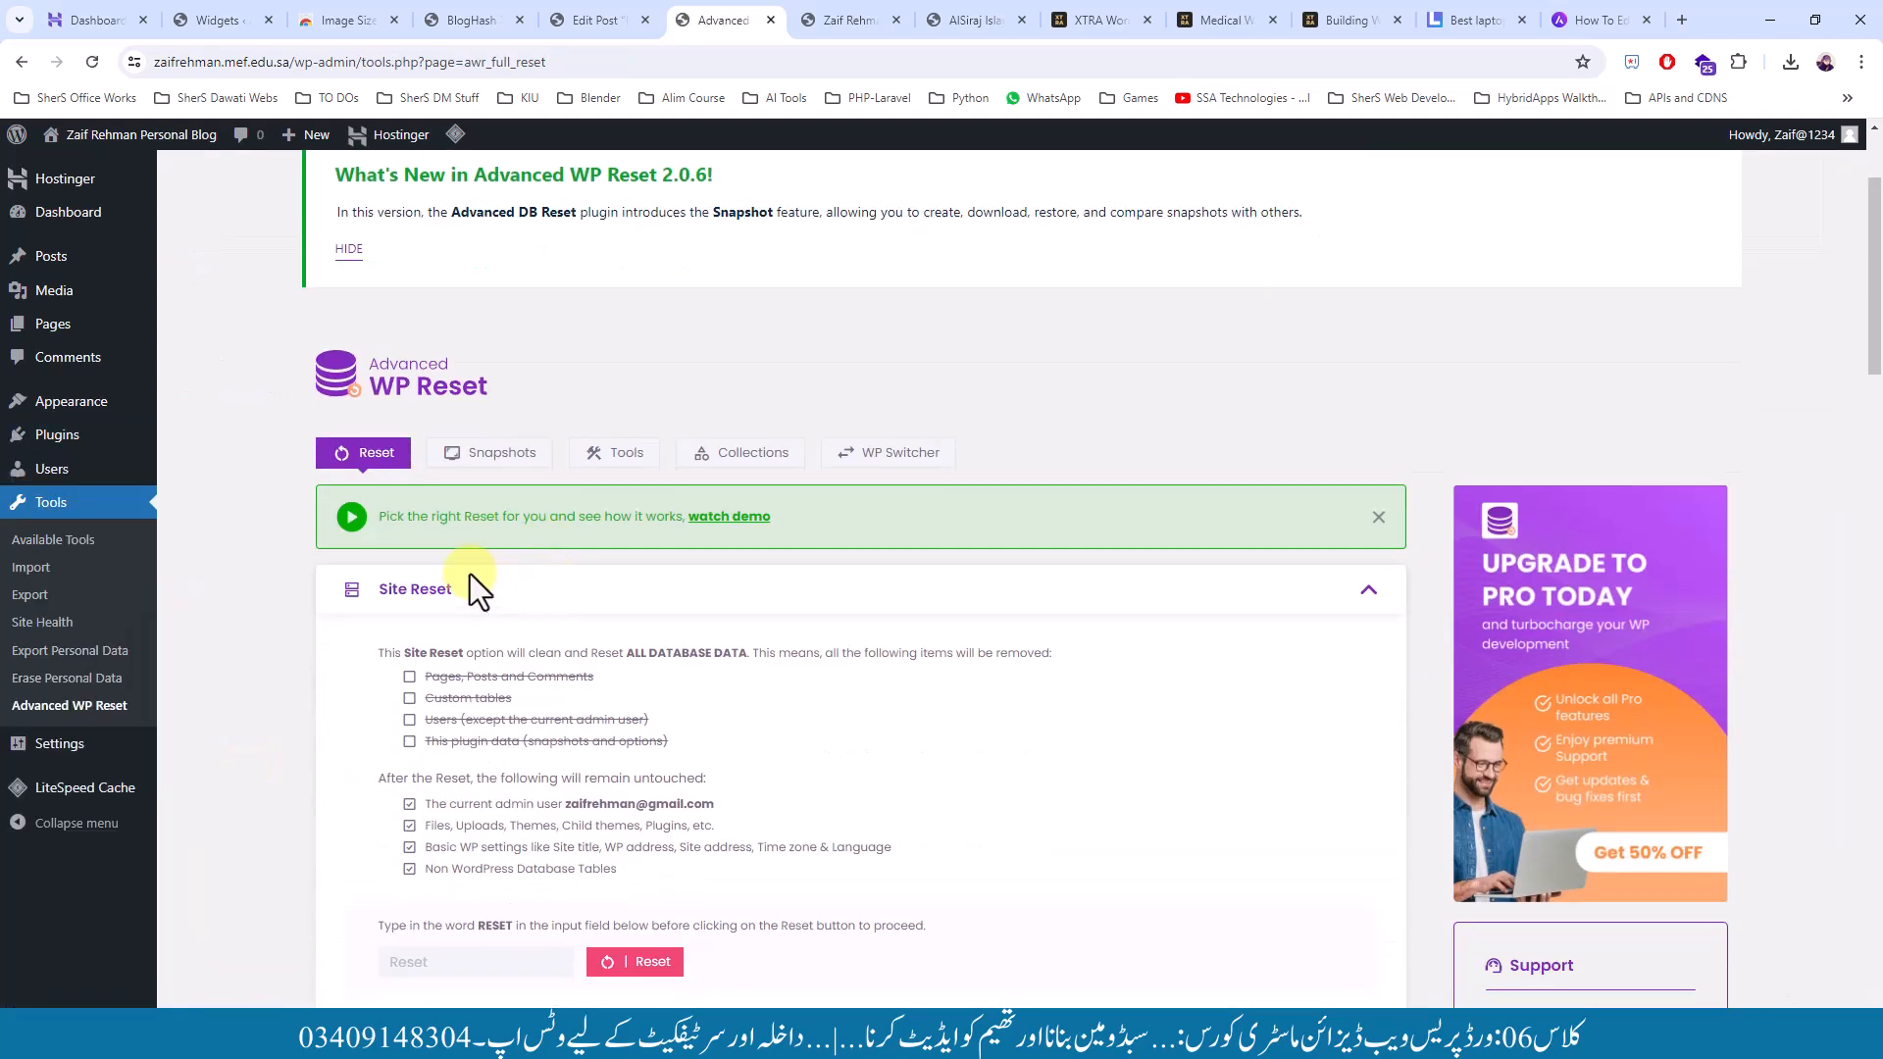
scroll(550, 558, "down", 2)
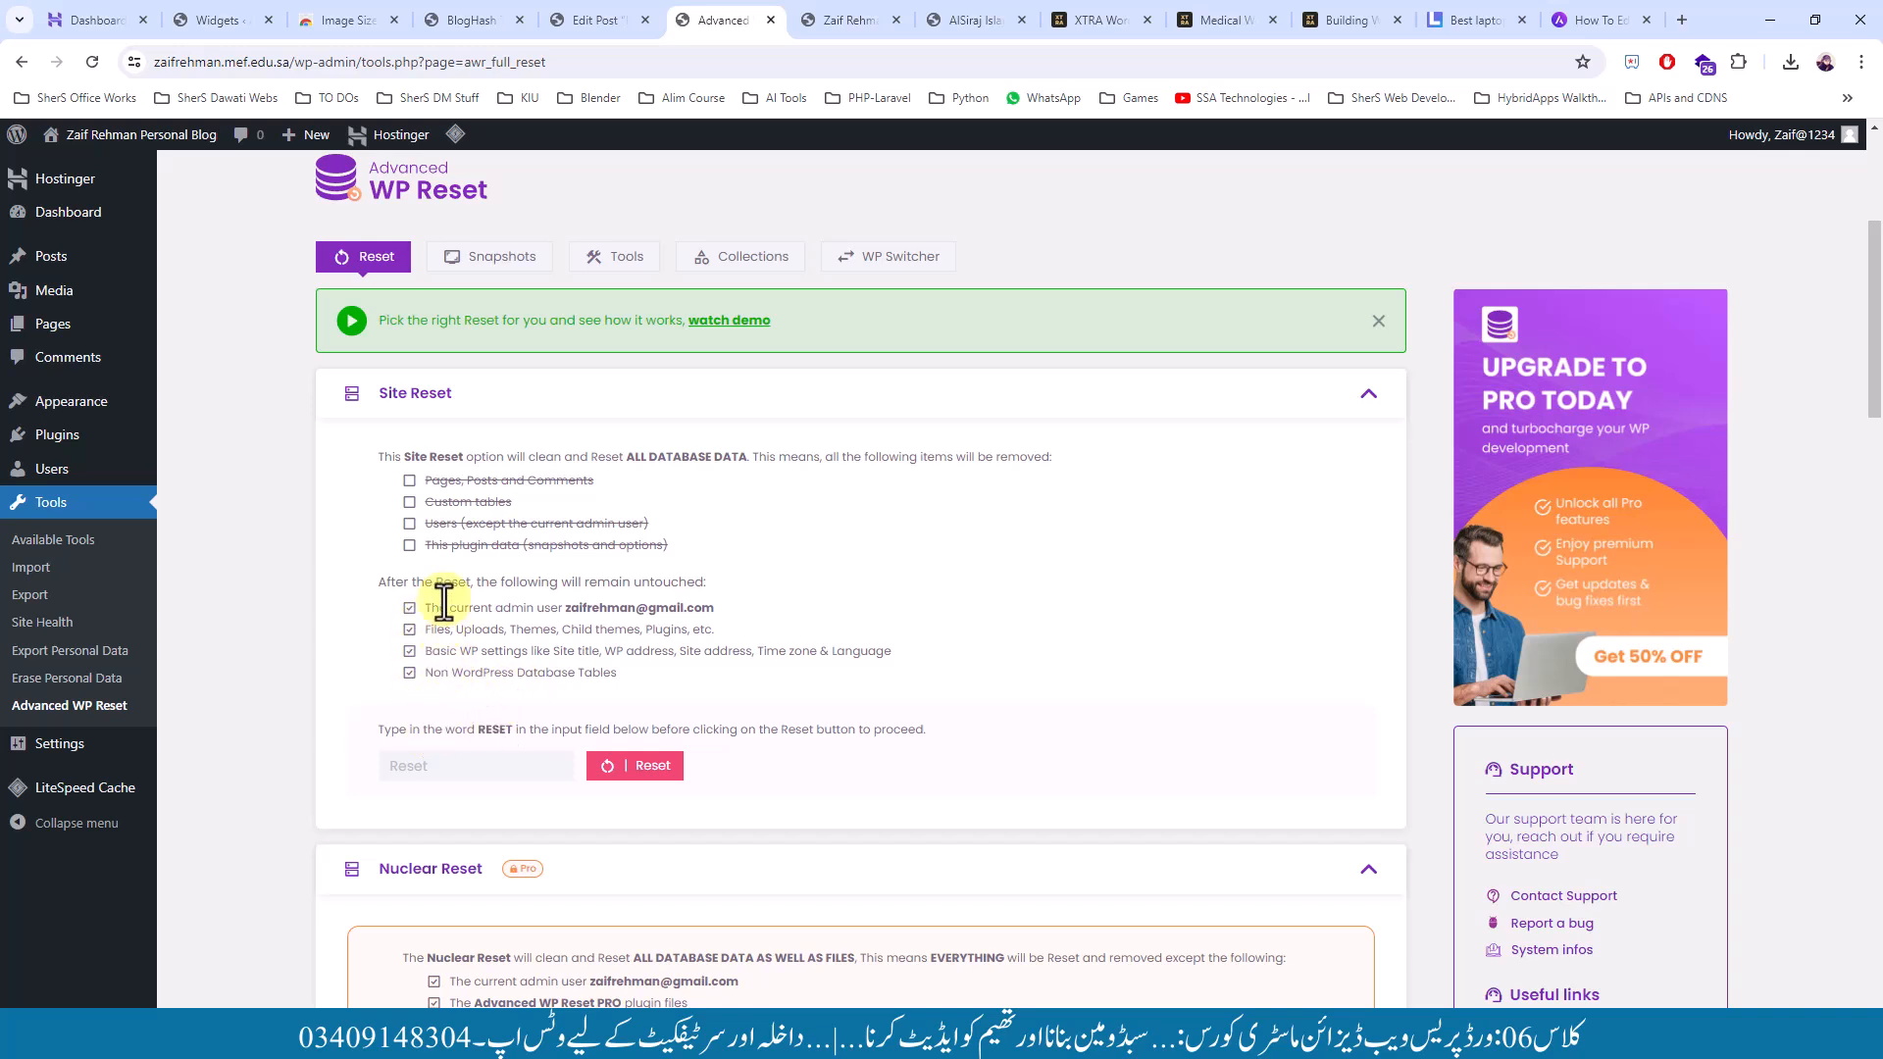
scroll(428, 535, "down", 2)
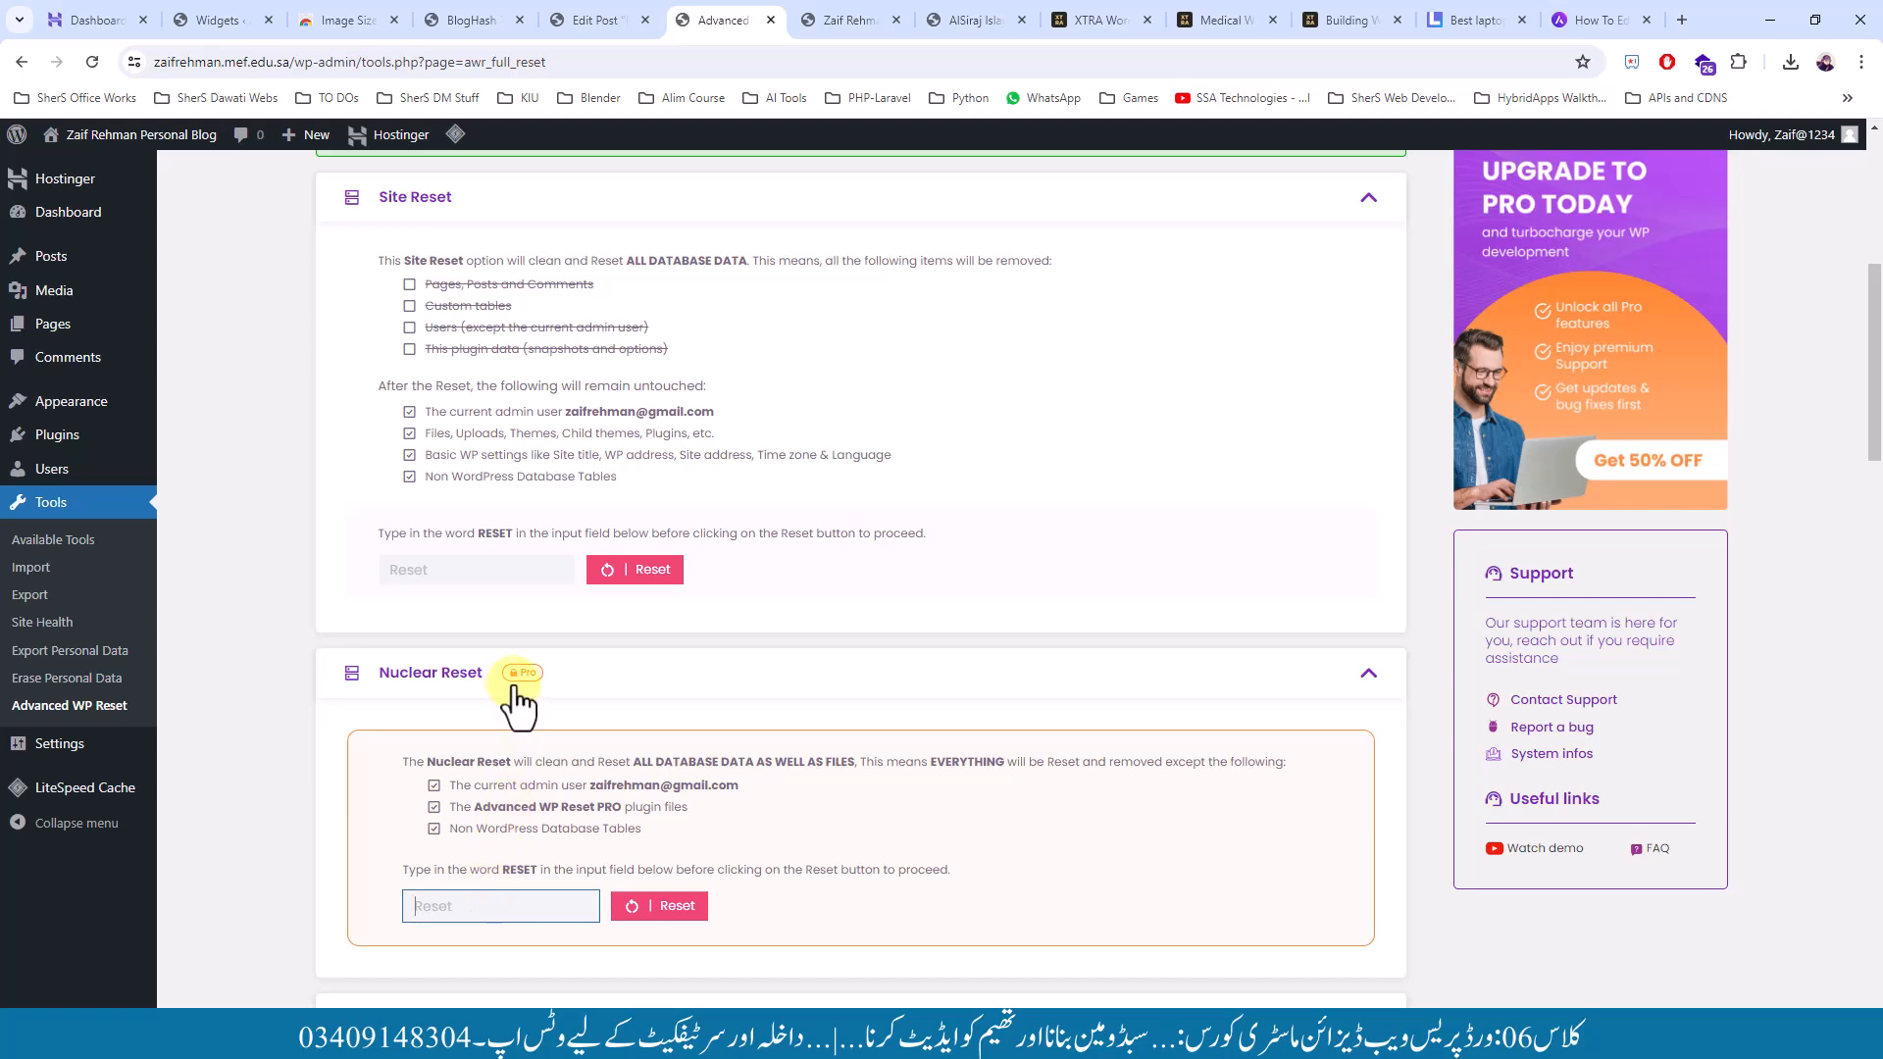
scroll(388, 423, "up", 2)
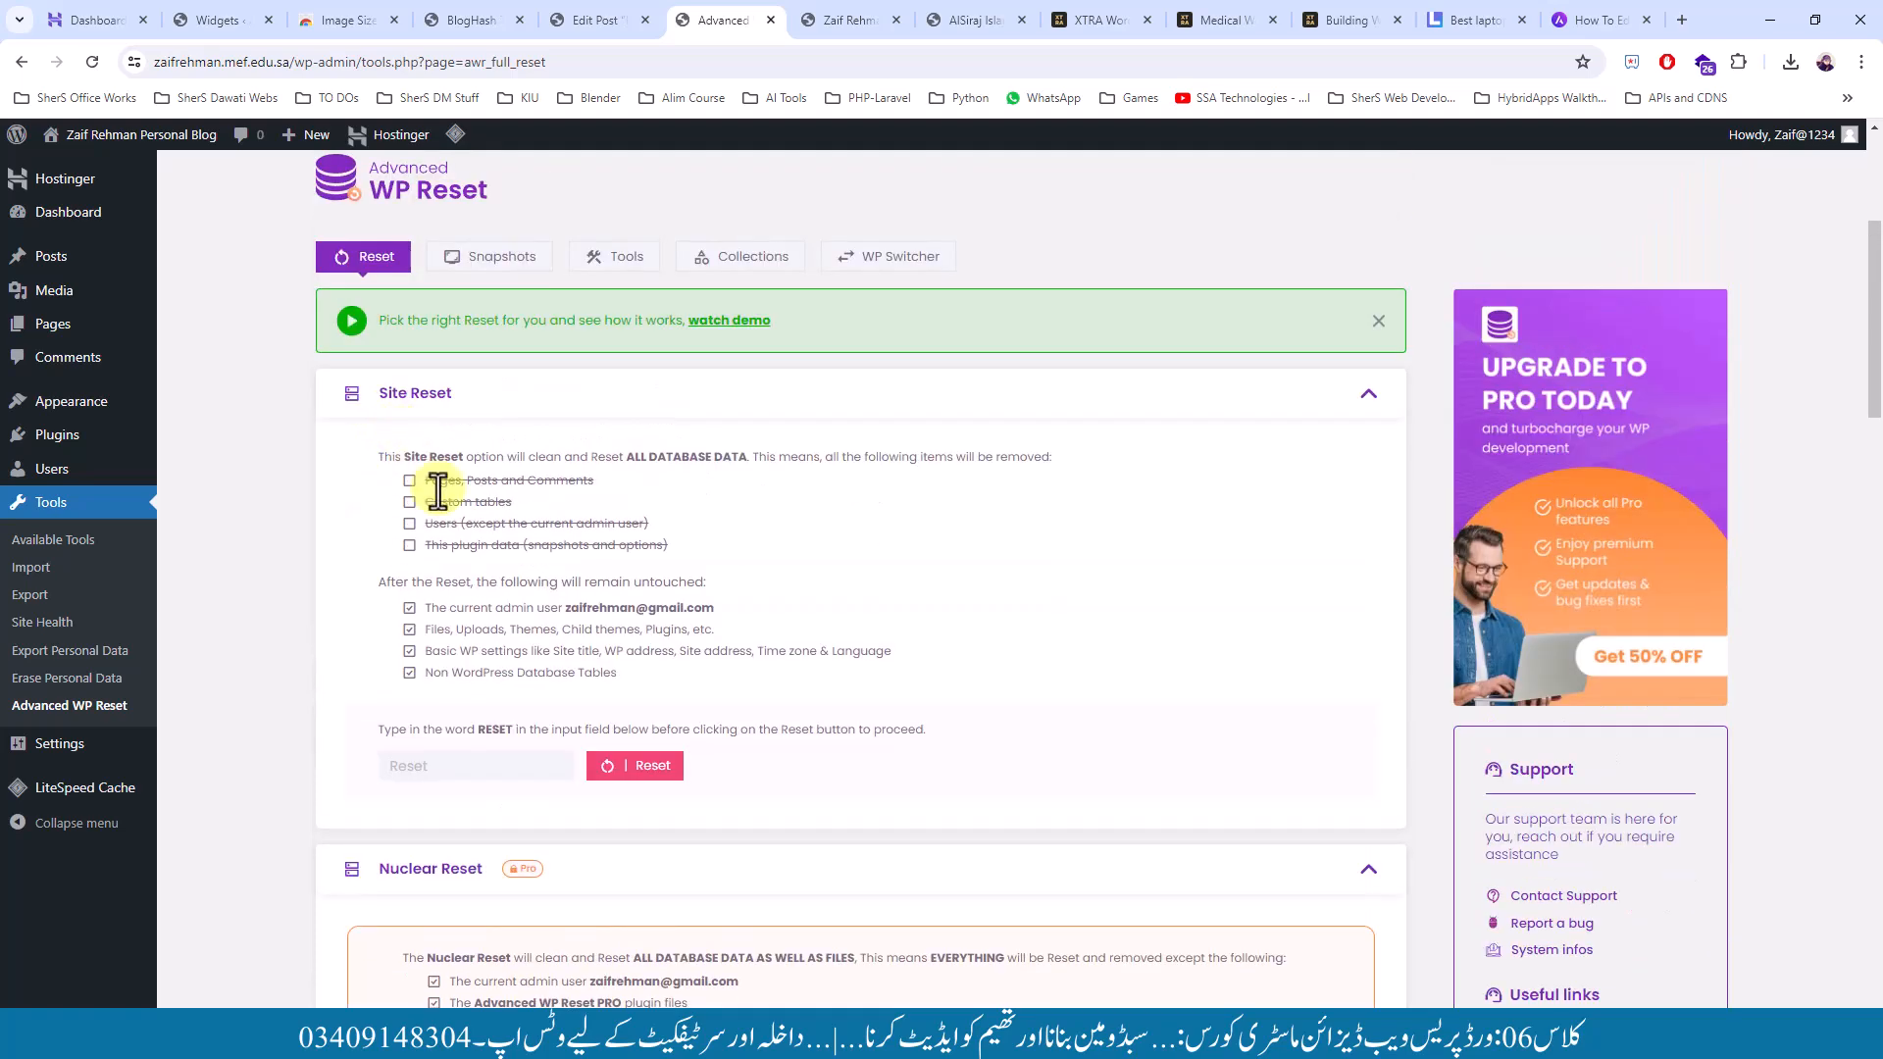
scroll(438, 492, "down", 2)
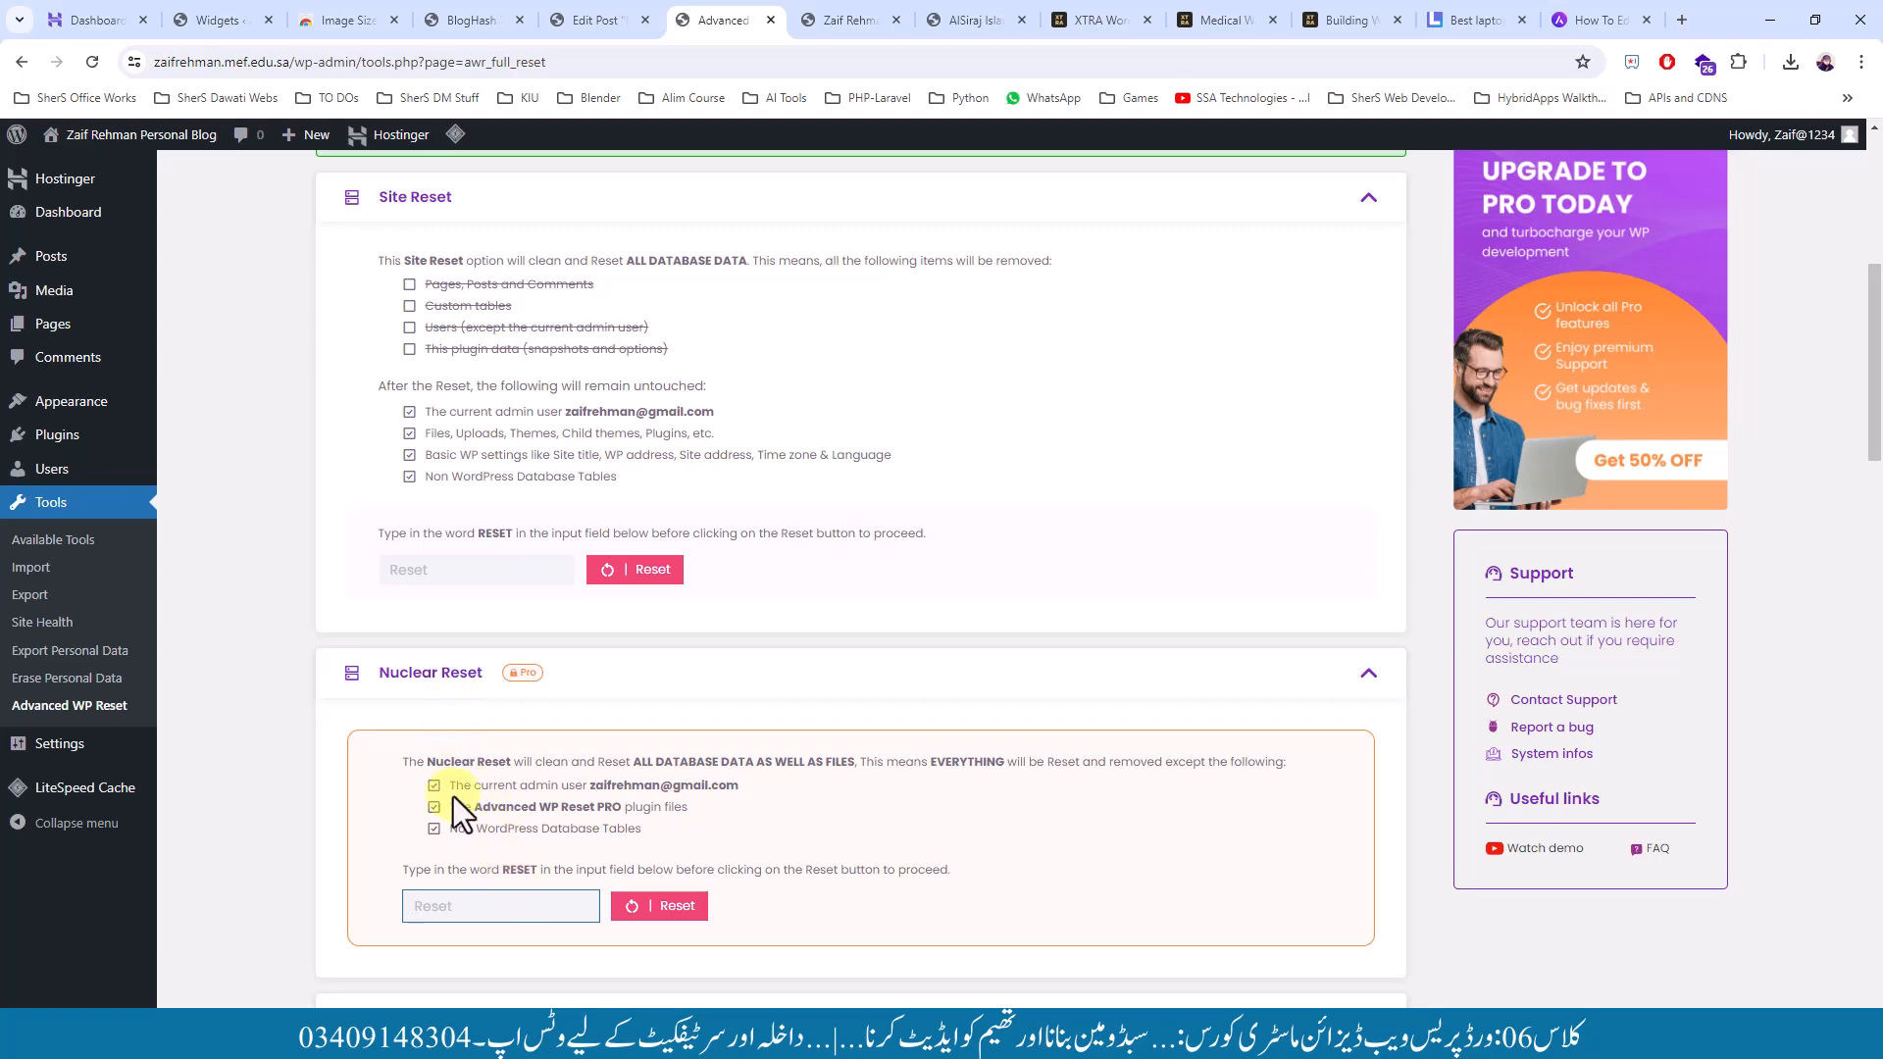
scroll(397, 702, "up", 2)
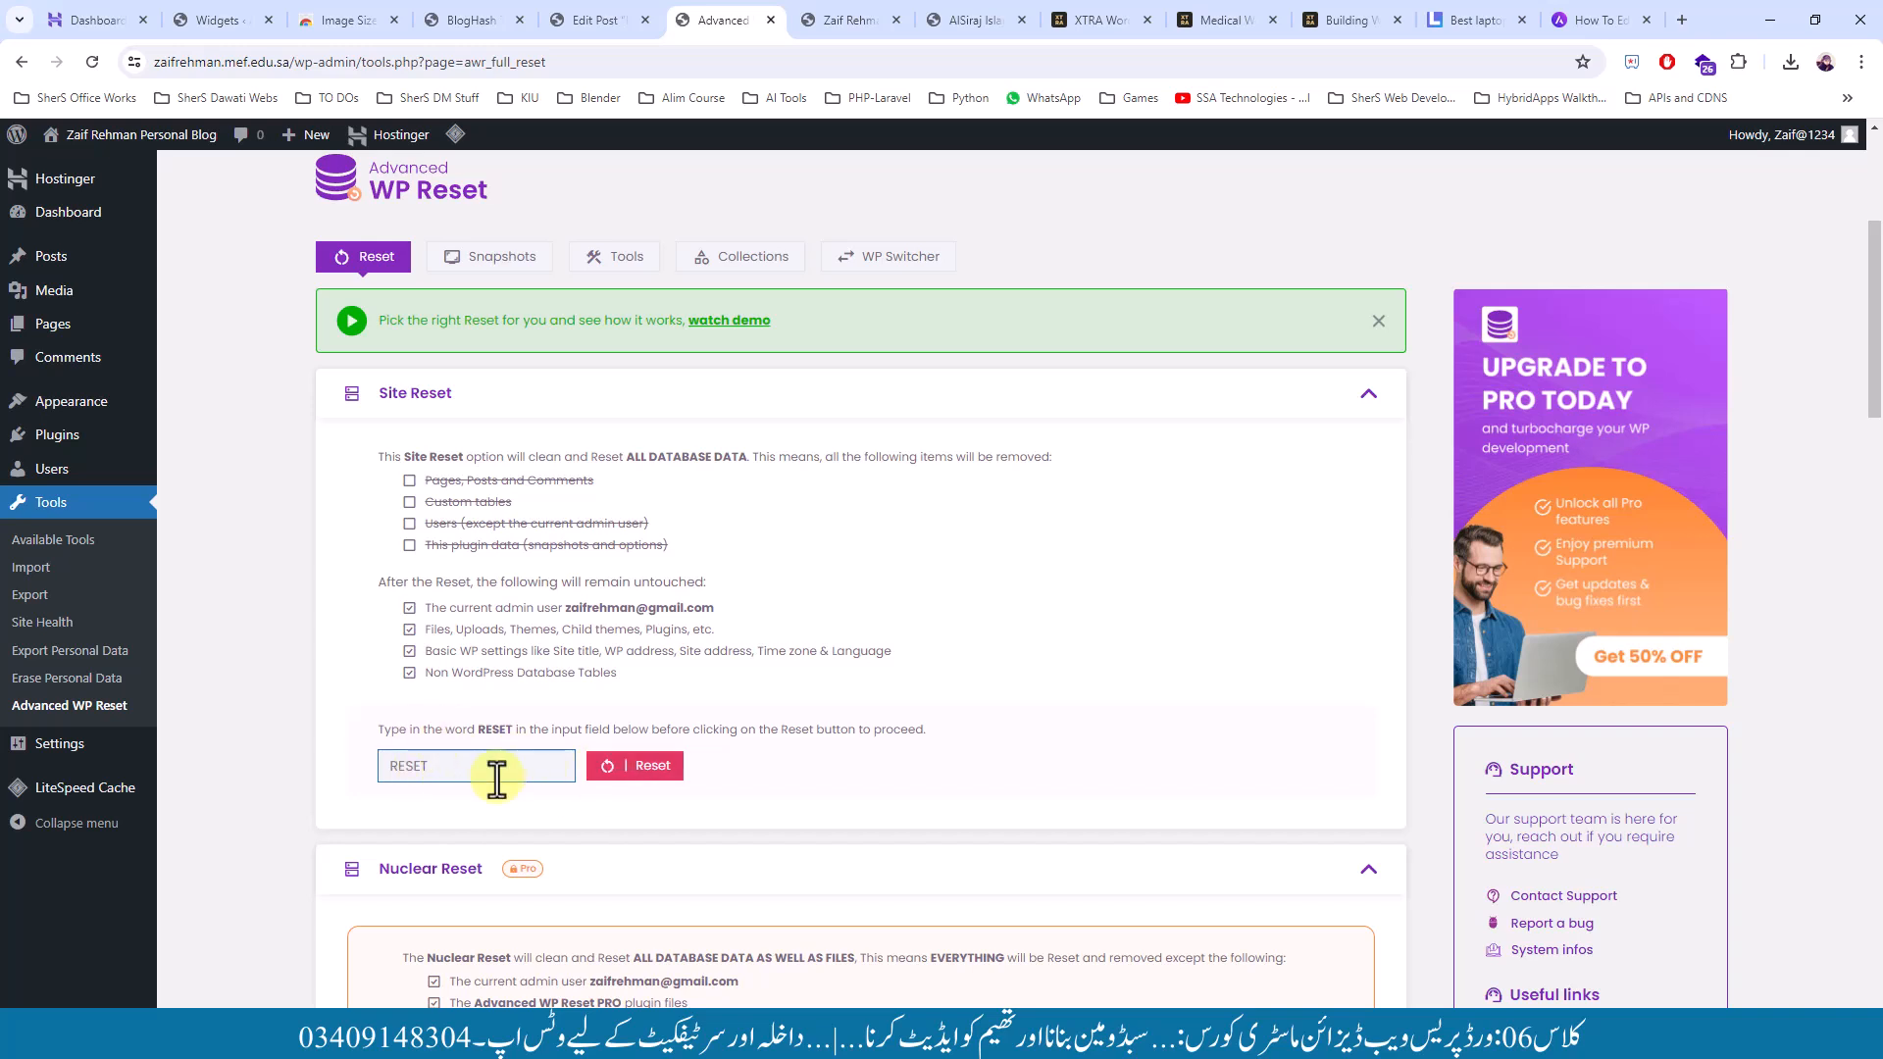
left_click_drag(431, 766, 377, 763)
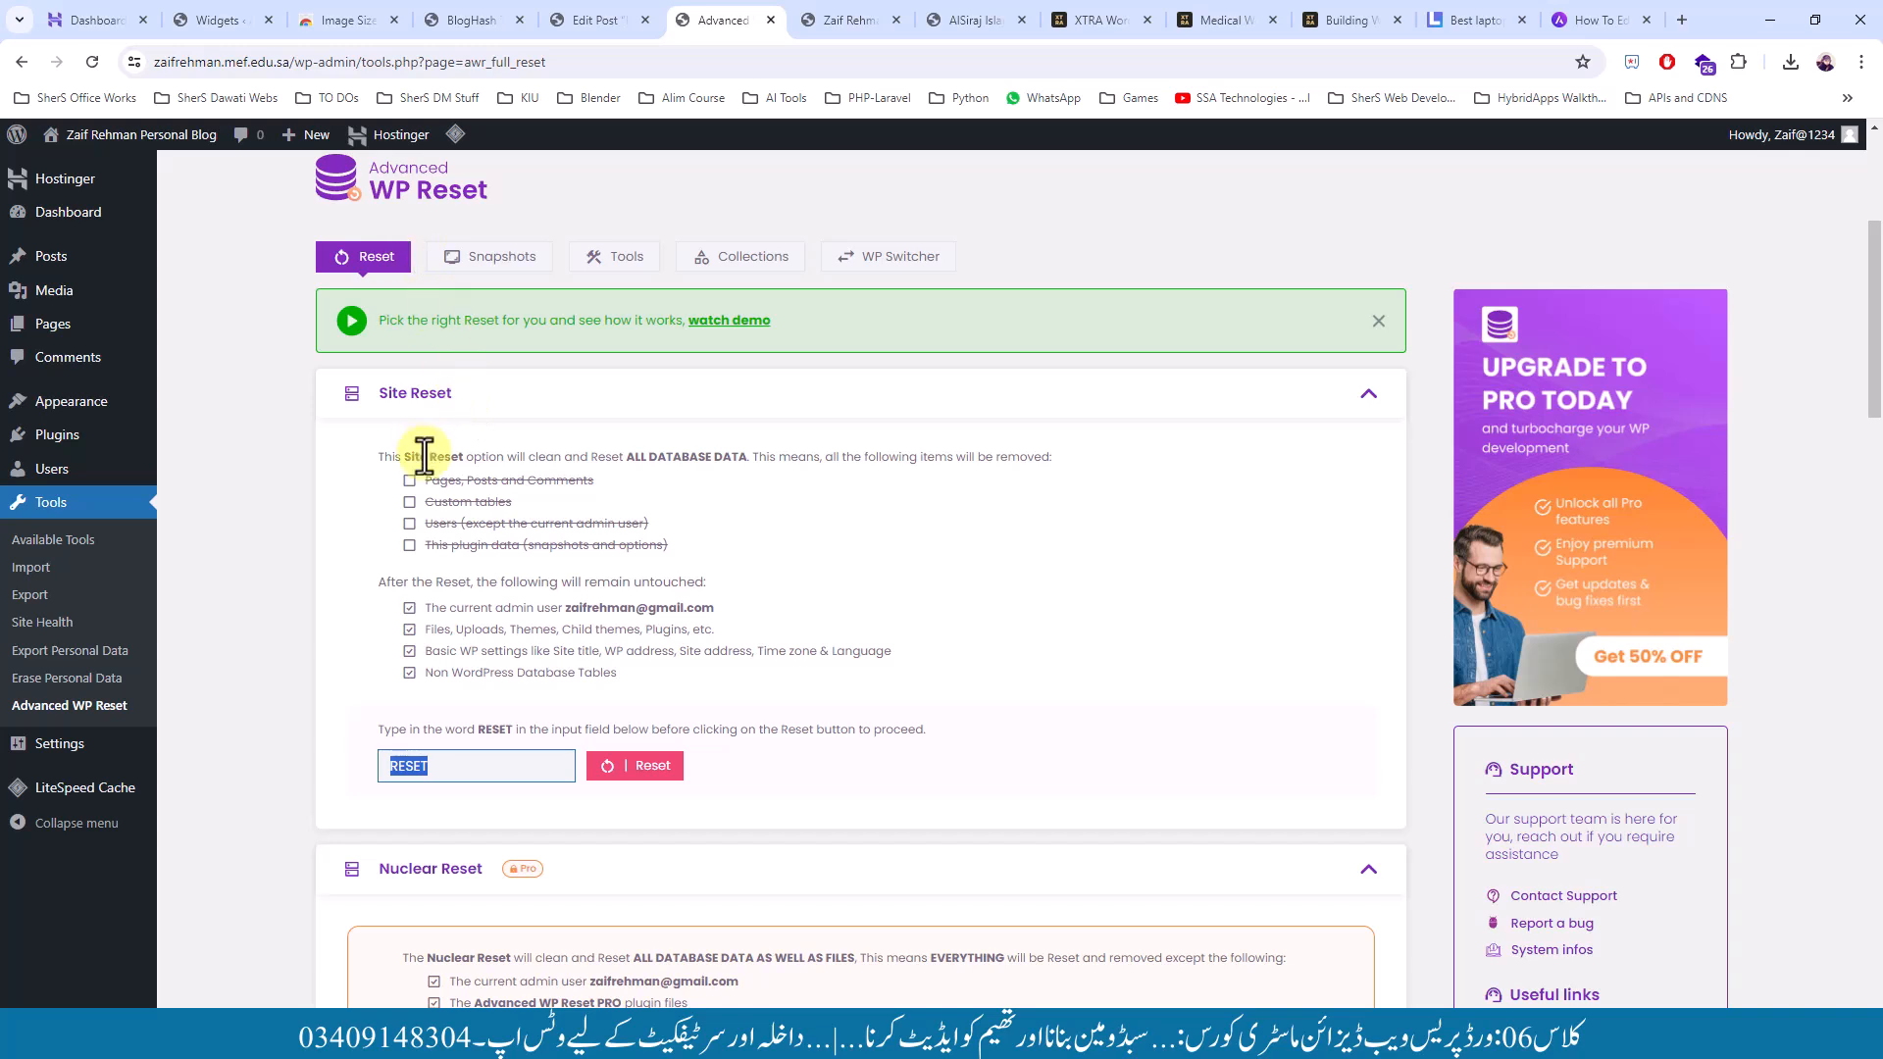
double_click(418, 766)
left_click(488, 768)
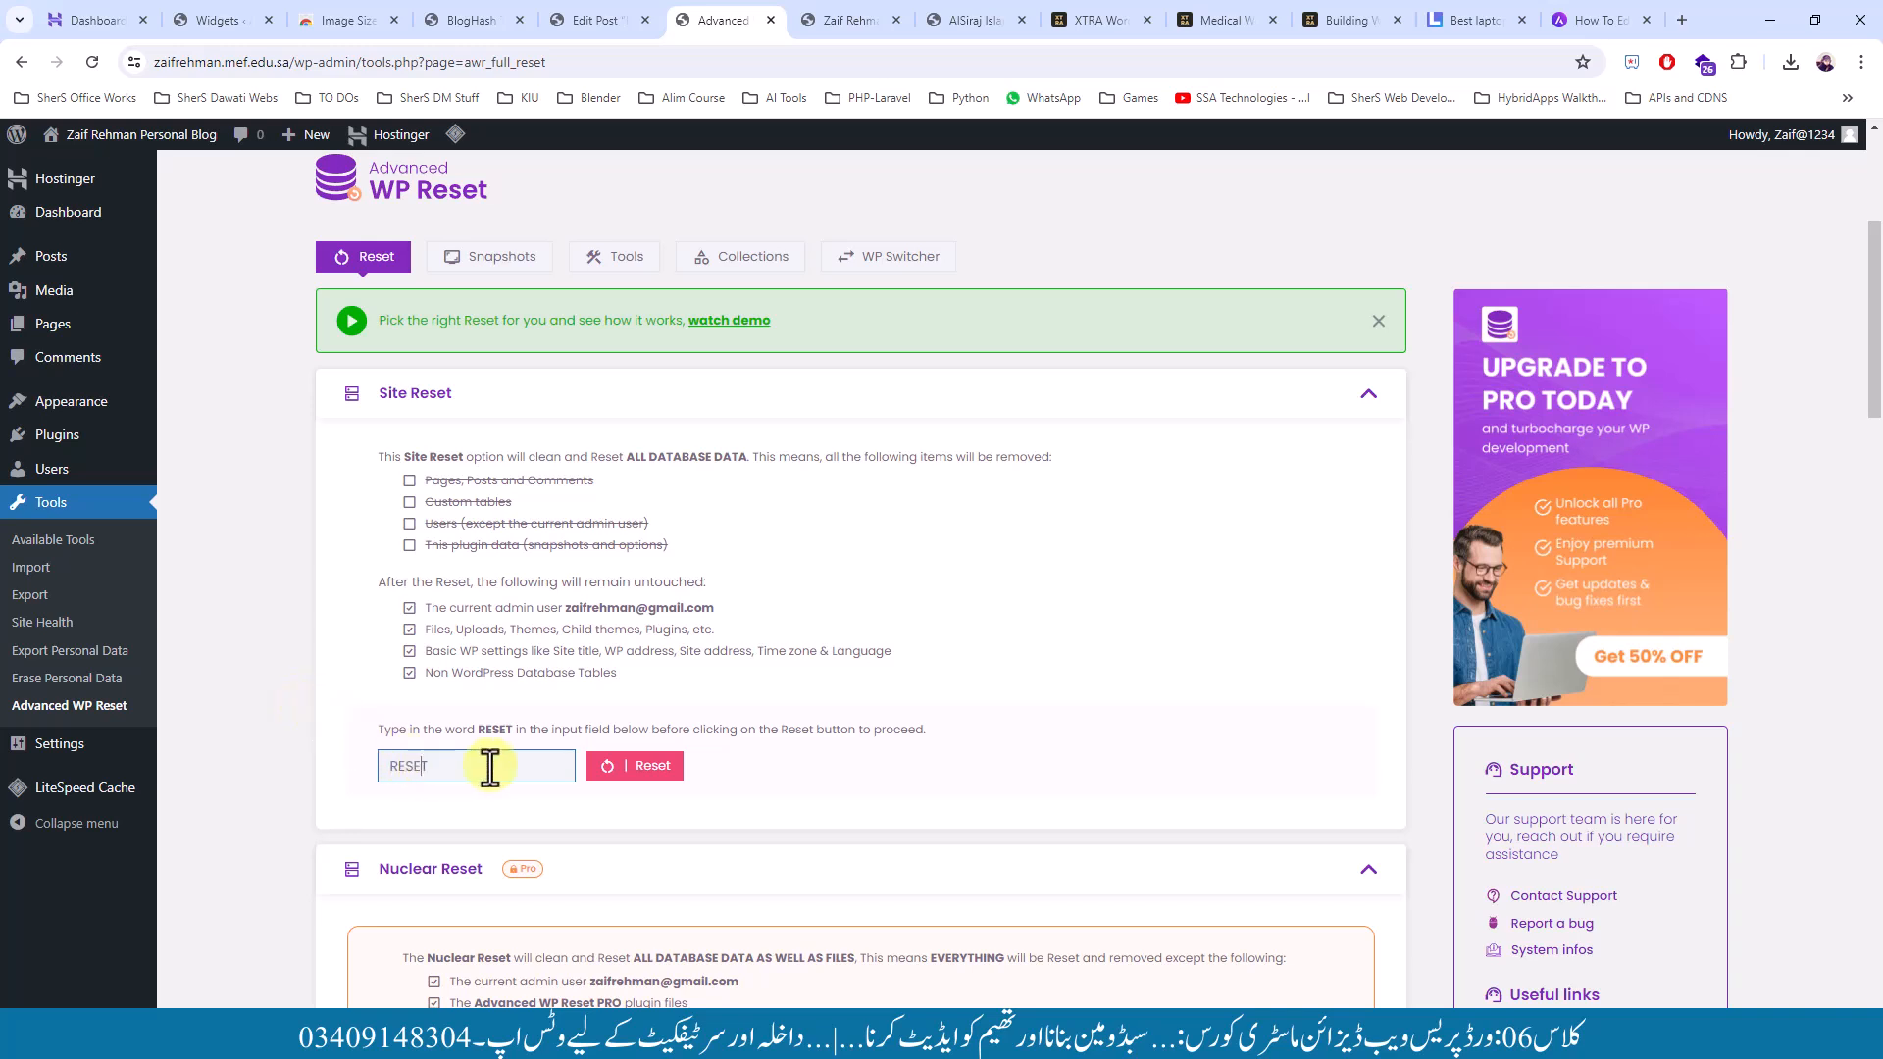
Run the site database reset, confirming there is no undo, and reload the blog front page.
left_click(618, 775)
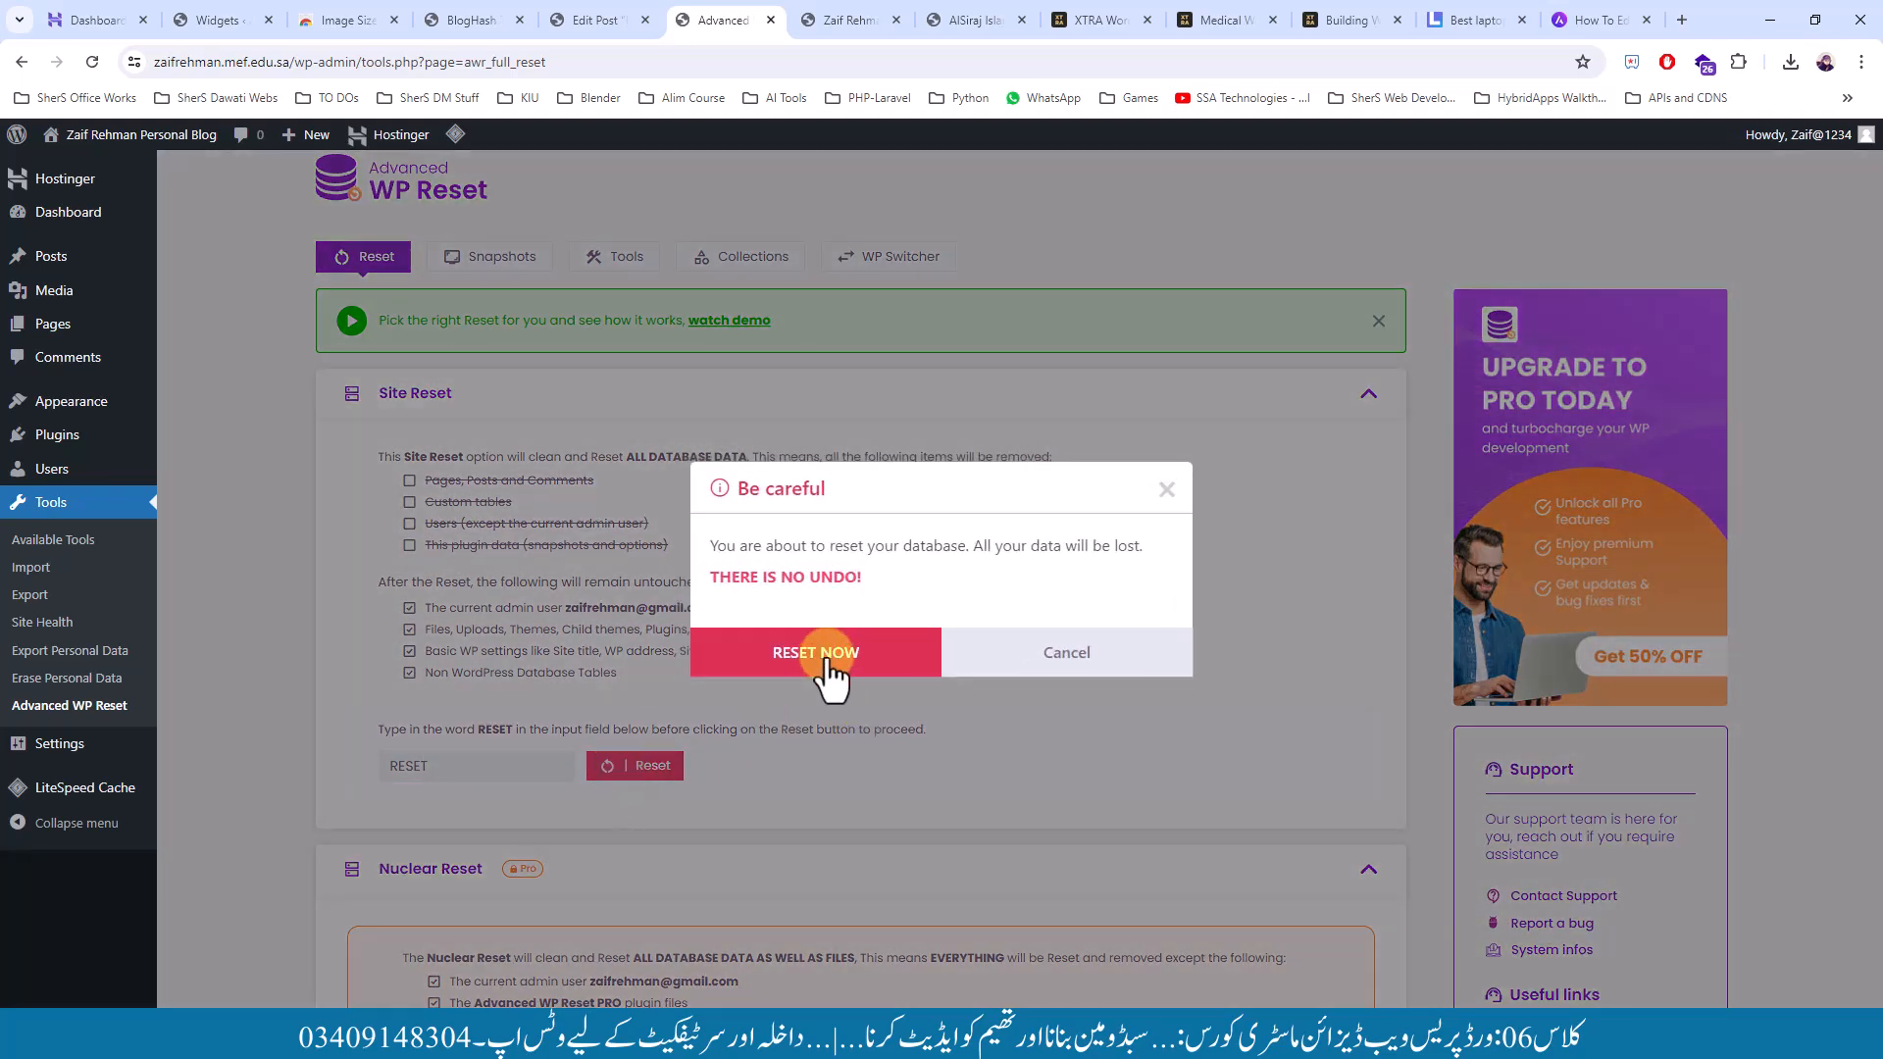
left_click(829, 662)
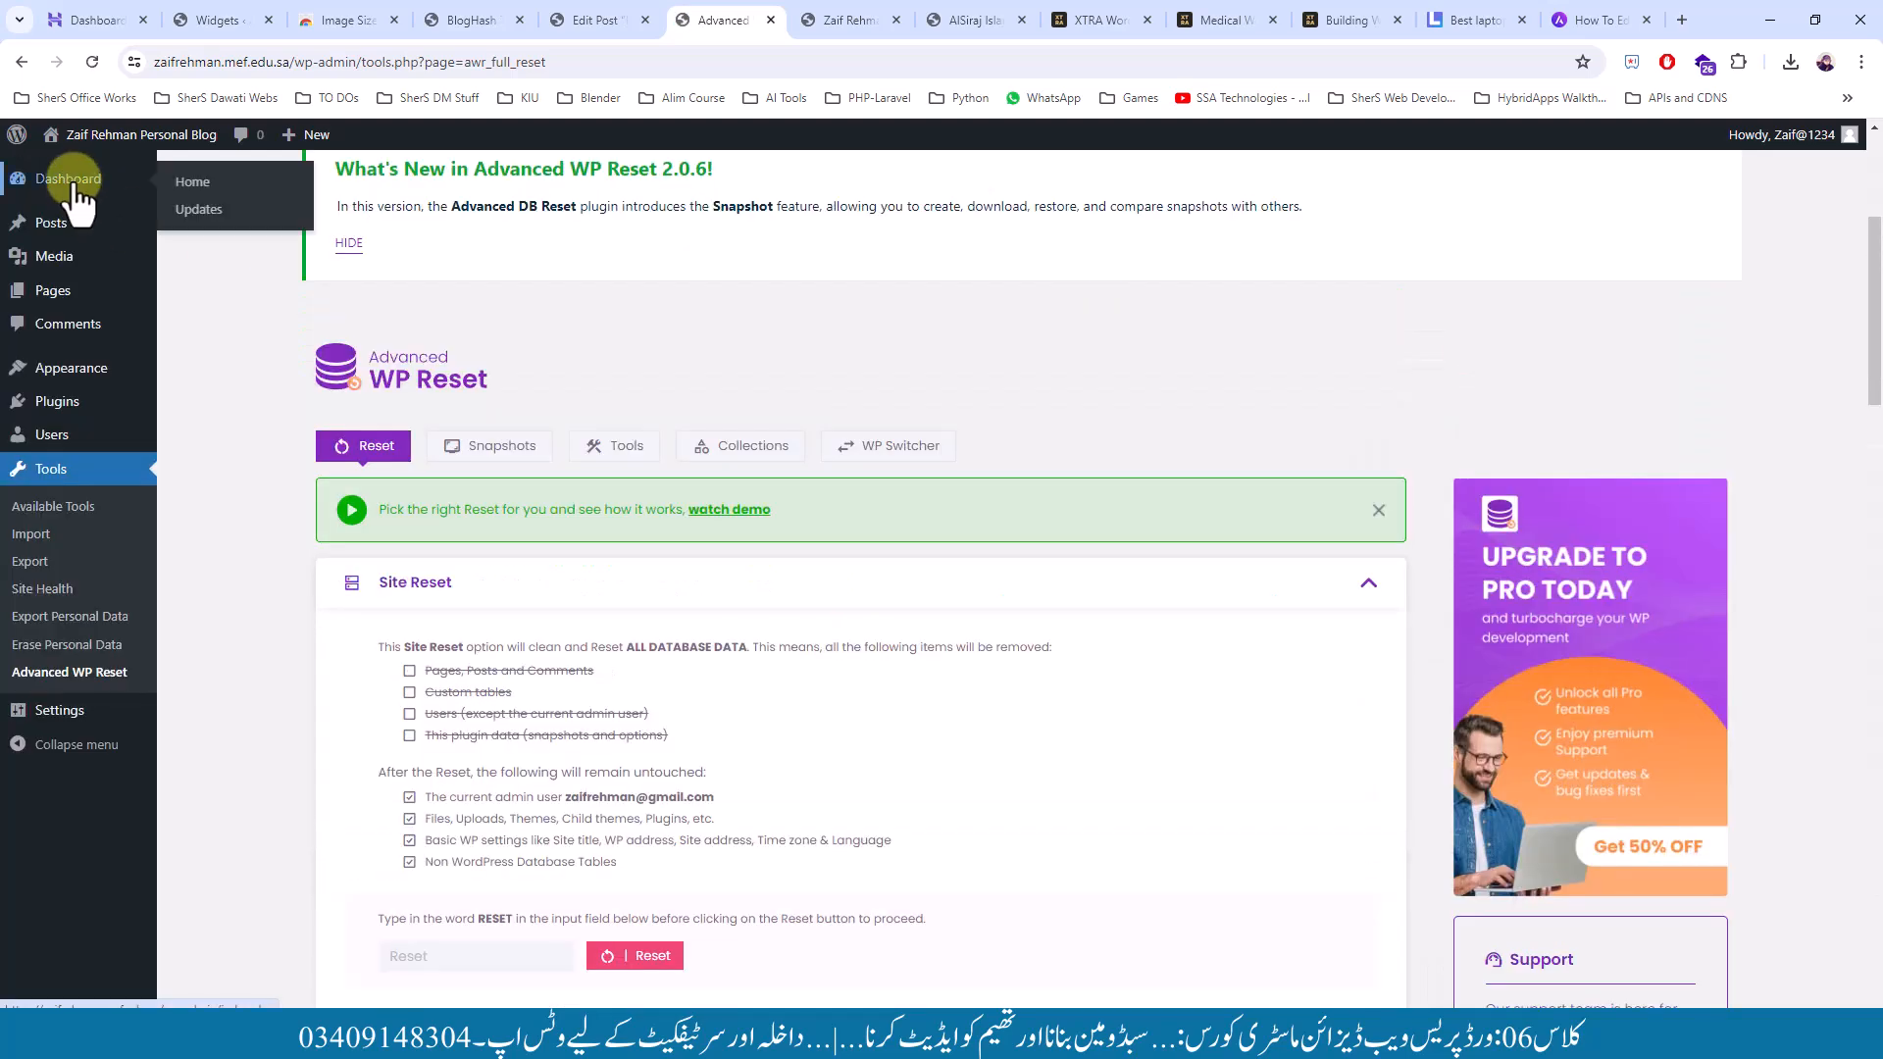
left_click(77, 191)
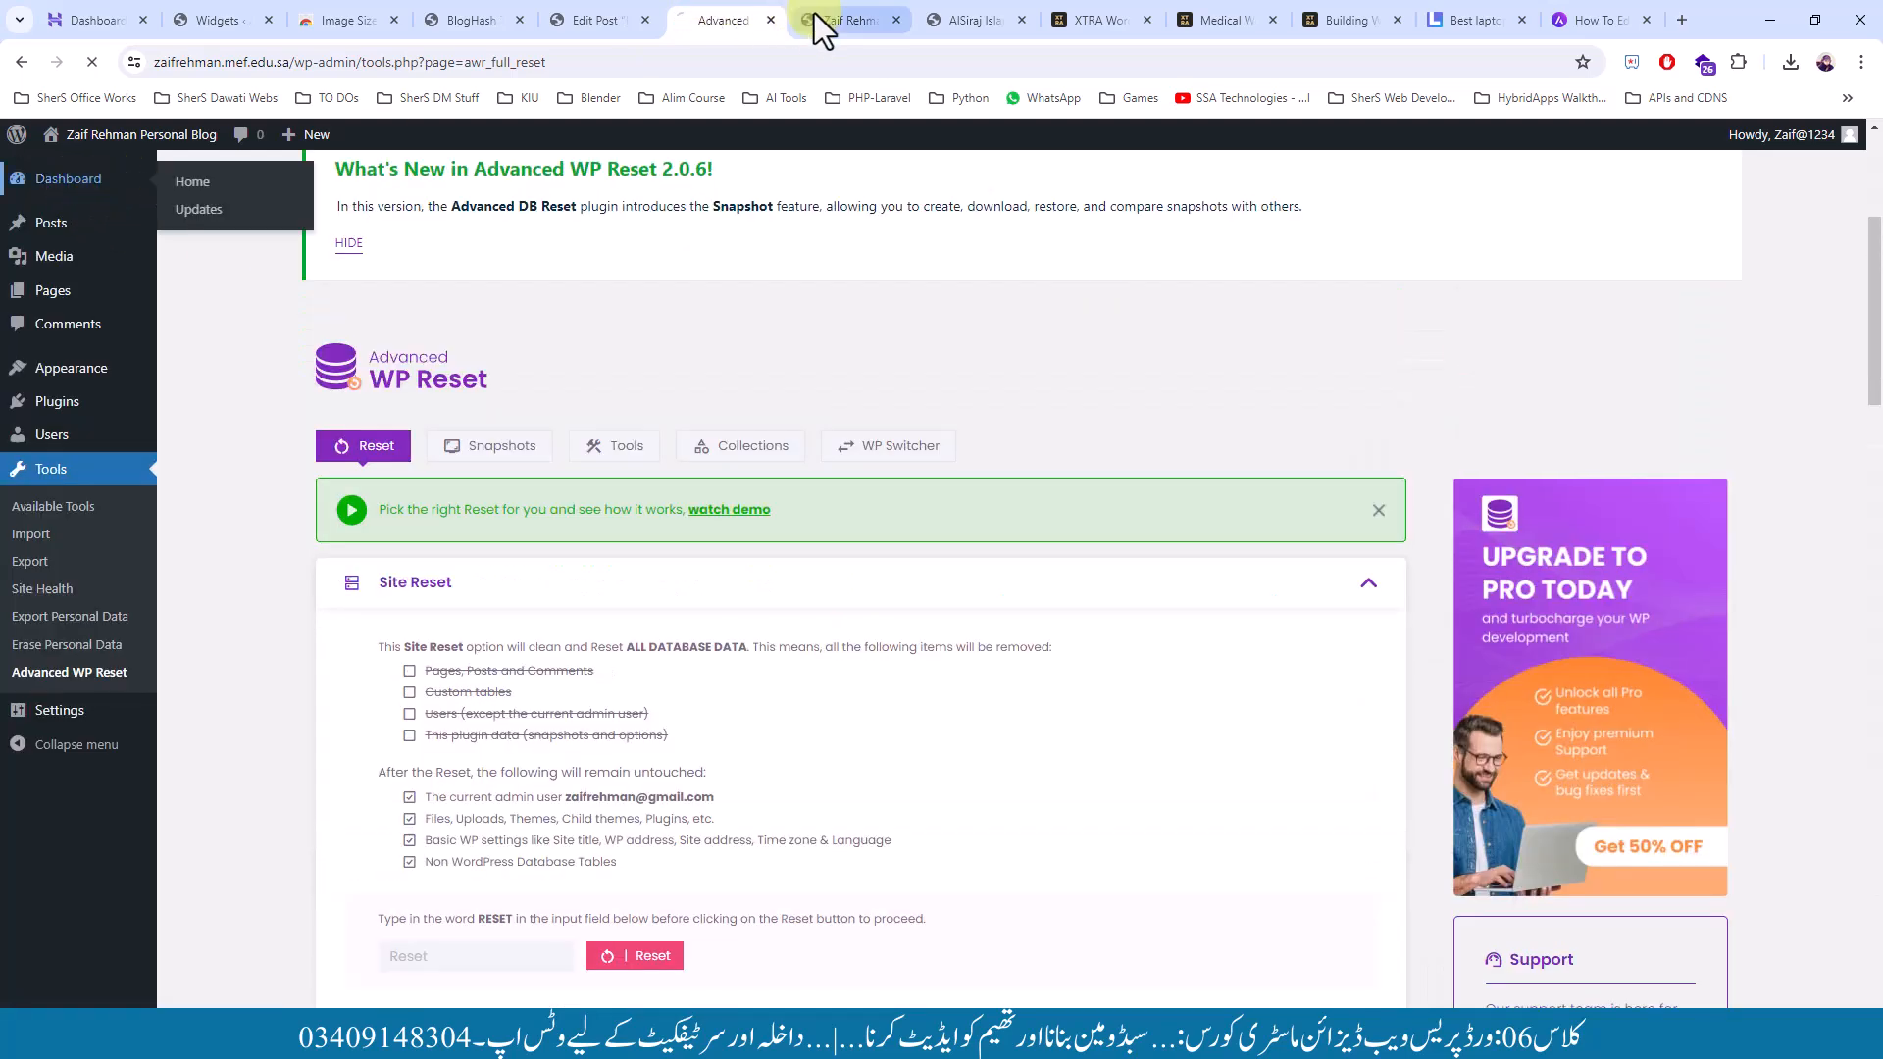
left_click(820, 22)
key("F5")
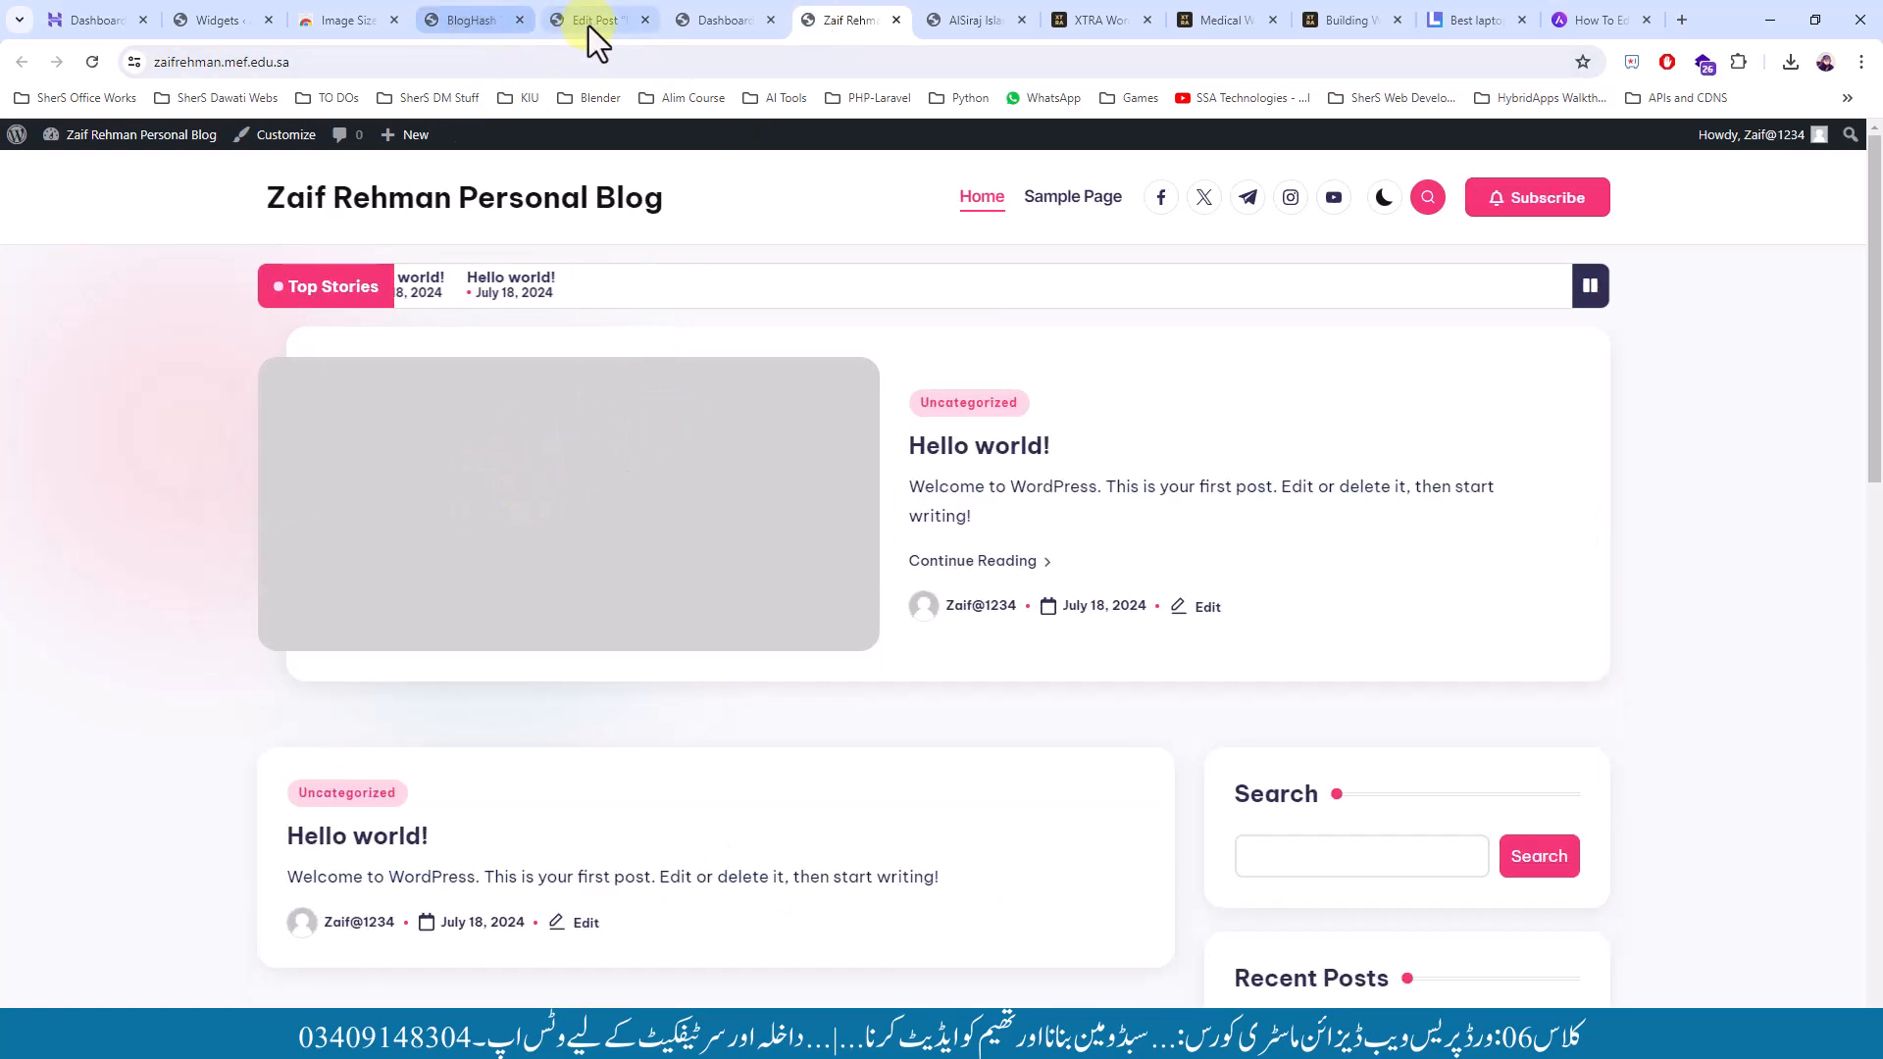
Check the blog shows only Hello world!, then reopen Tools > Advanced WP Reset.
left_click(725, 19)
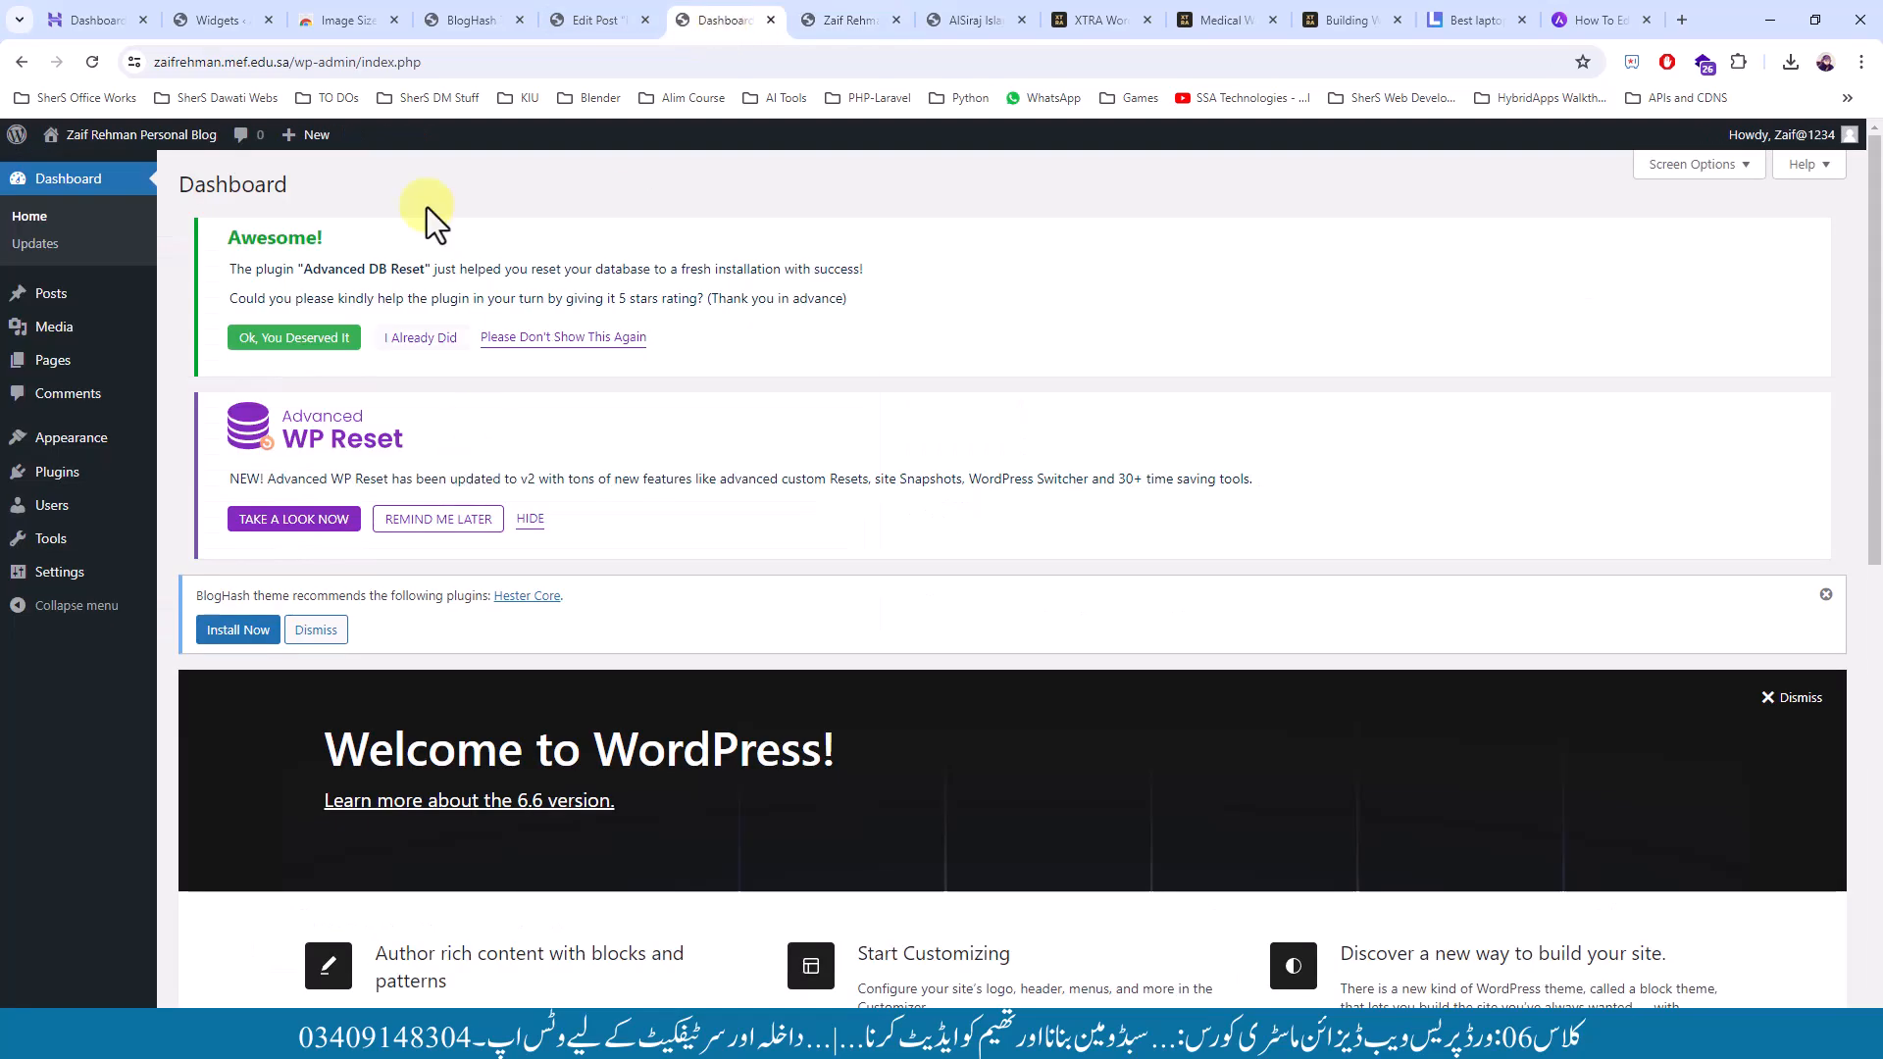
left_click(498, 19)
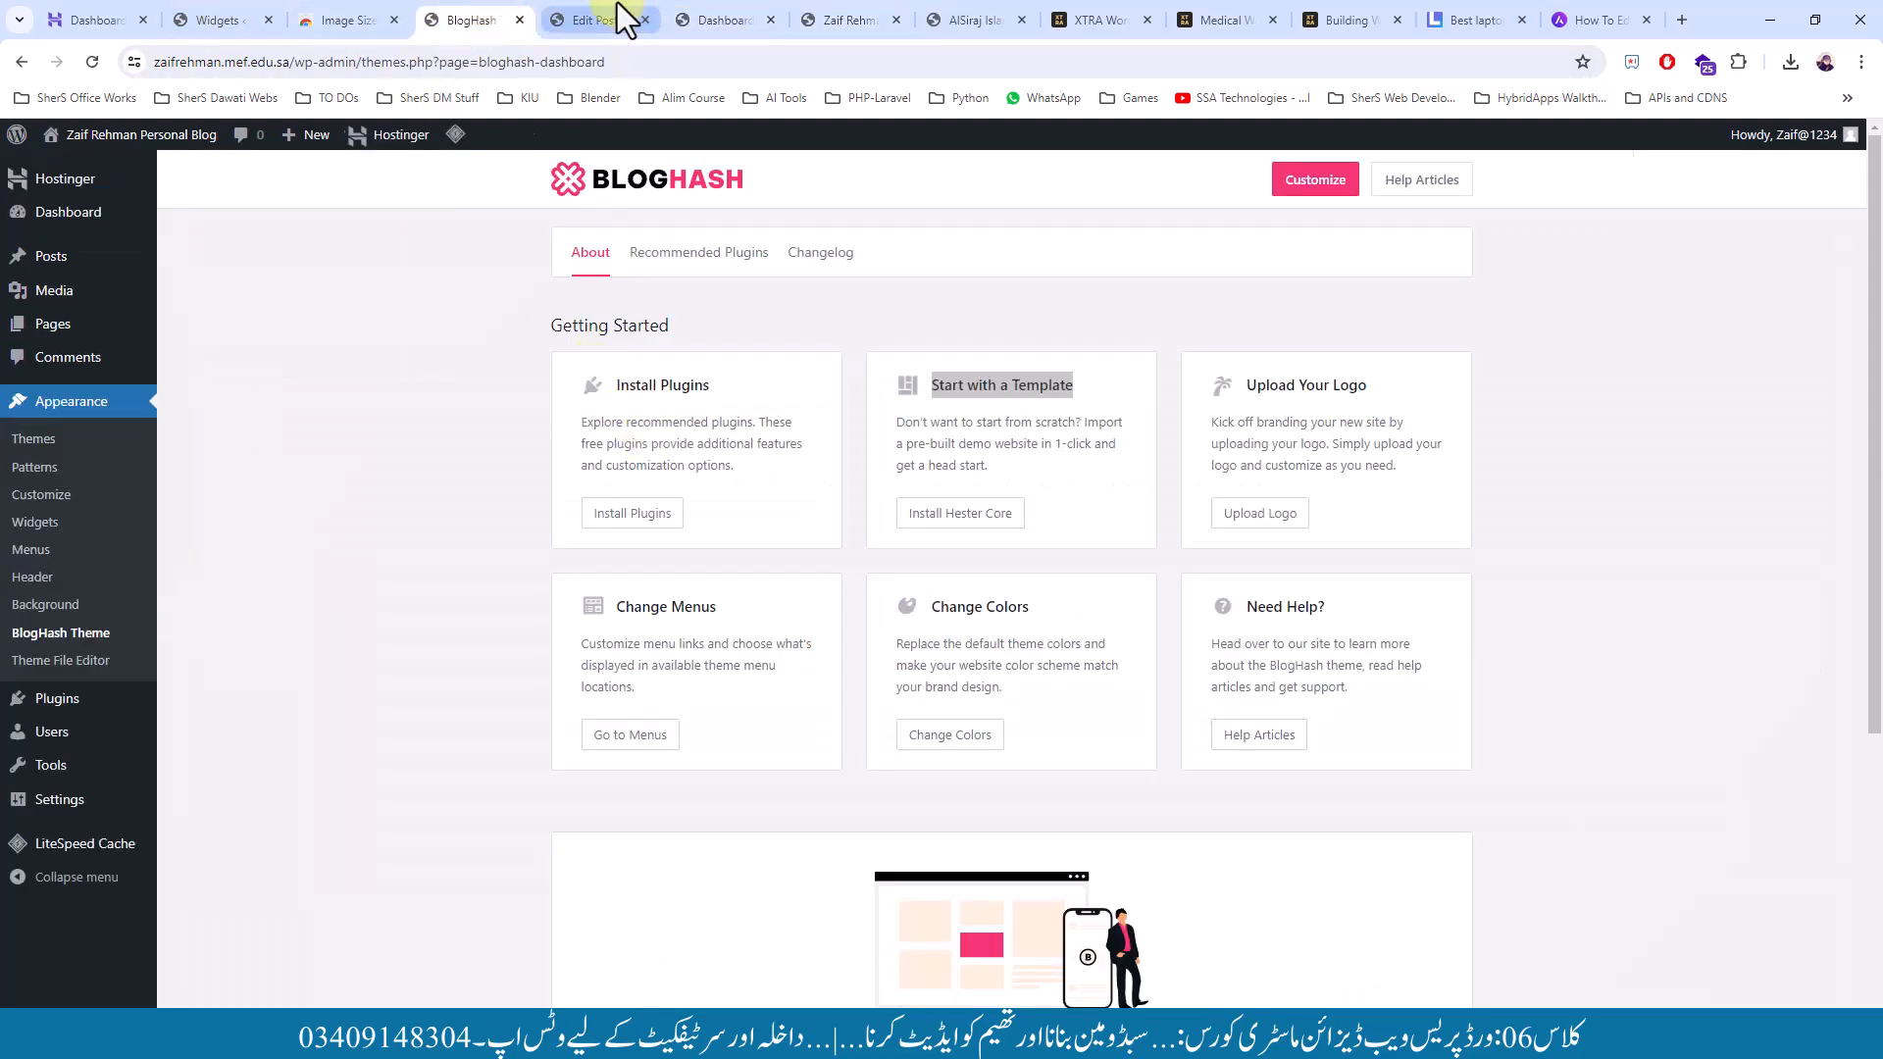
left_click(613, 17)
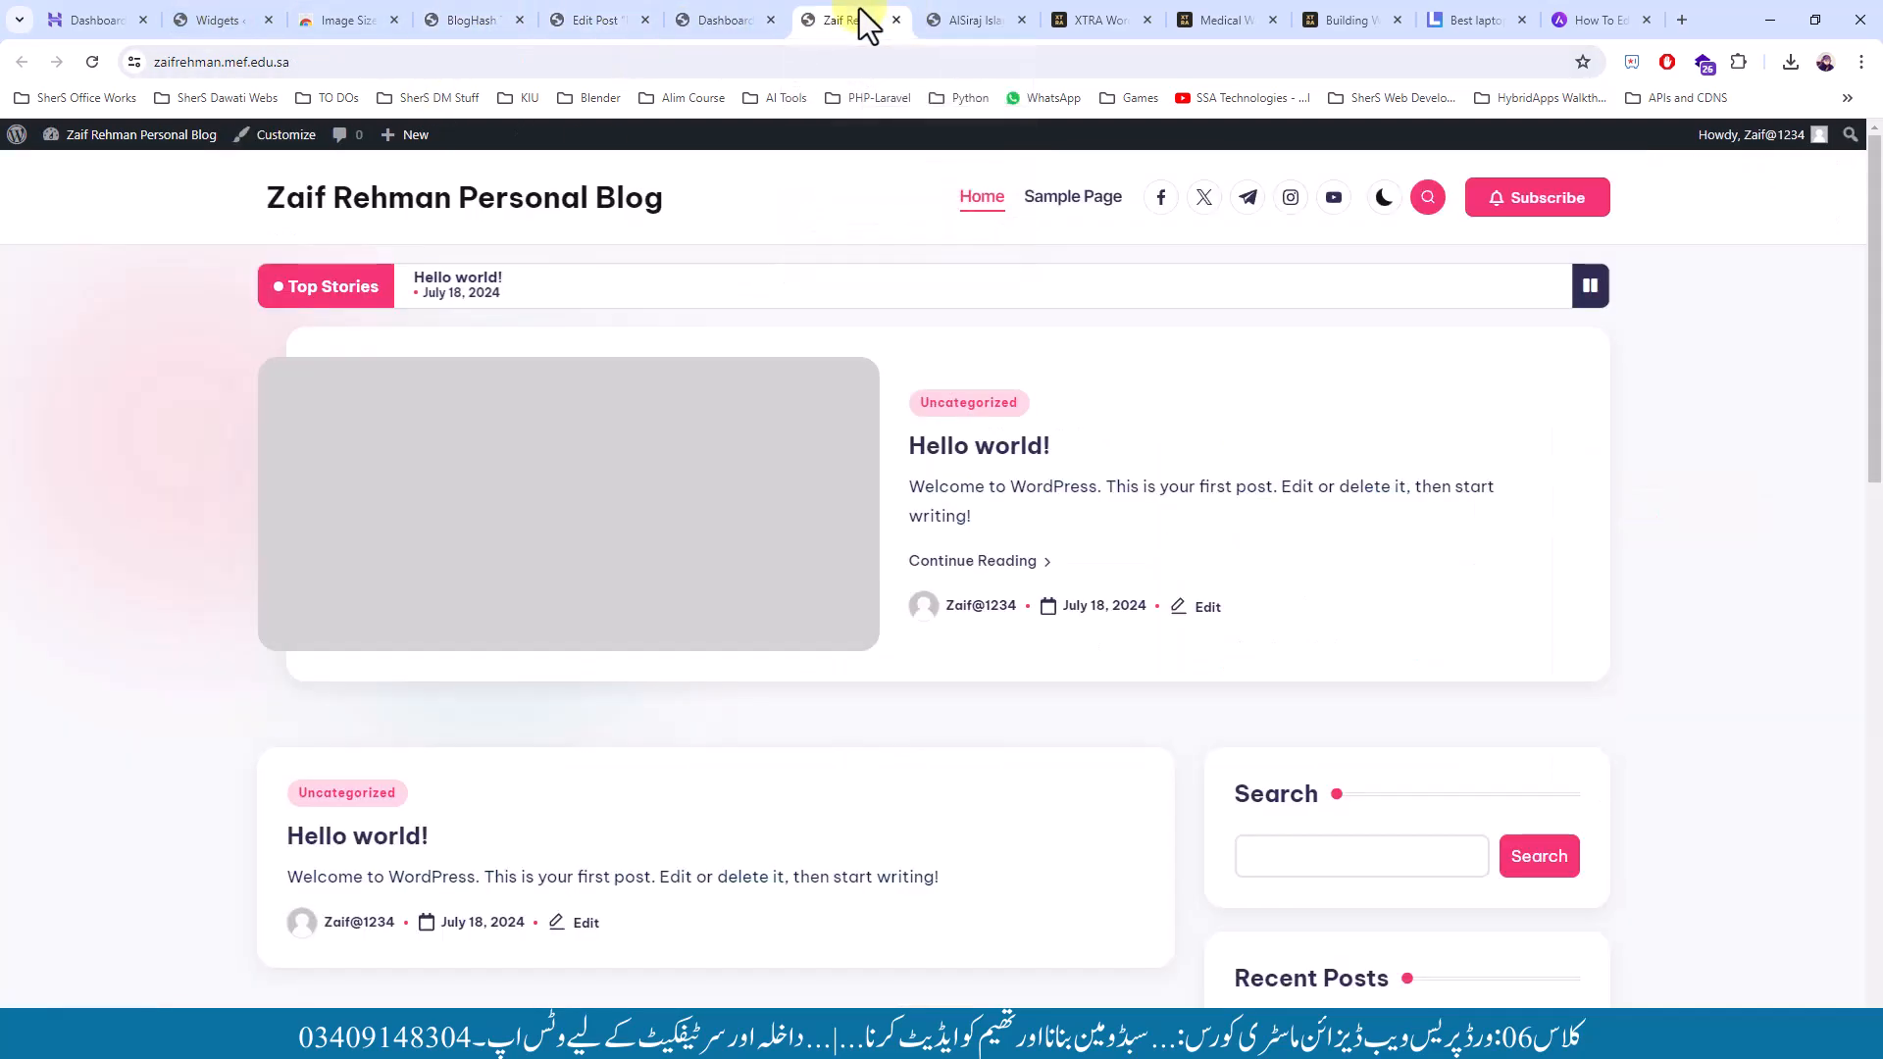
left_click(730, 20)
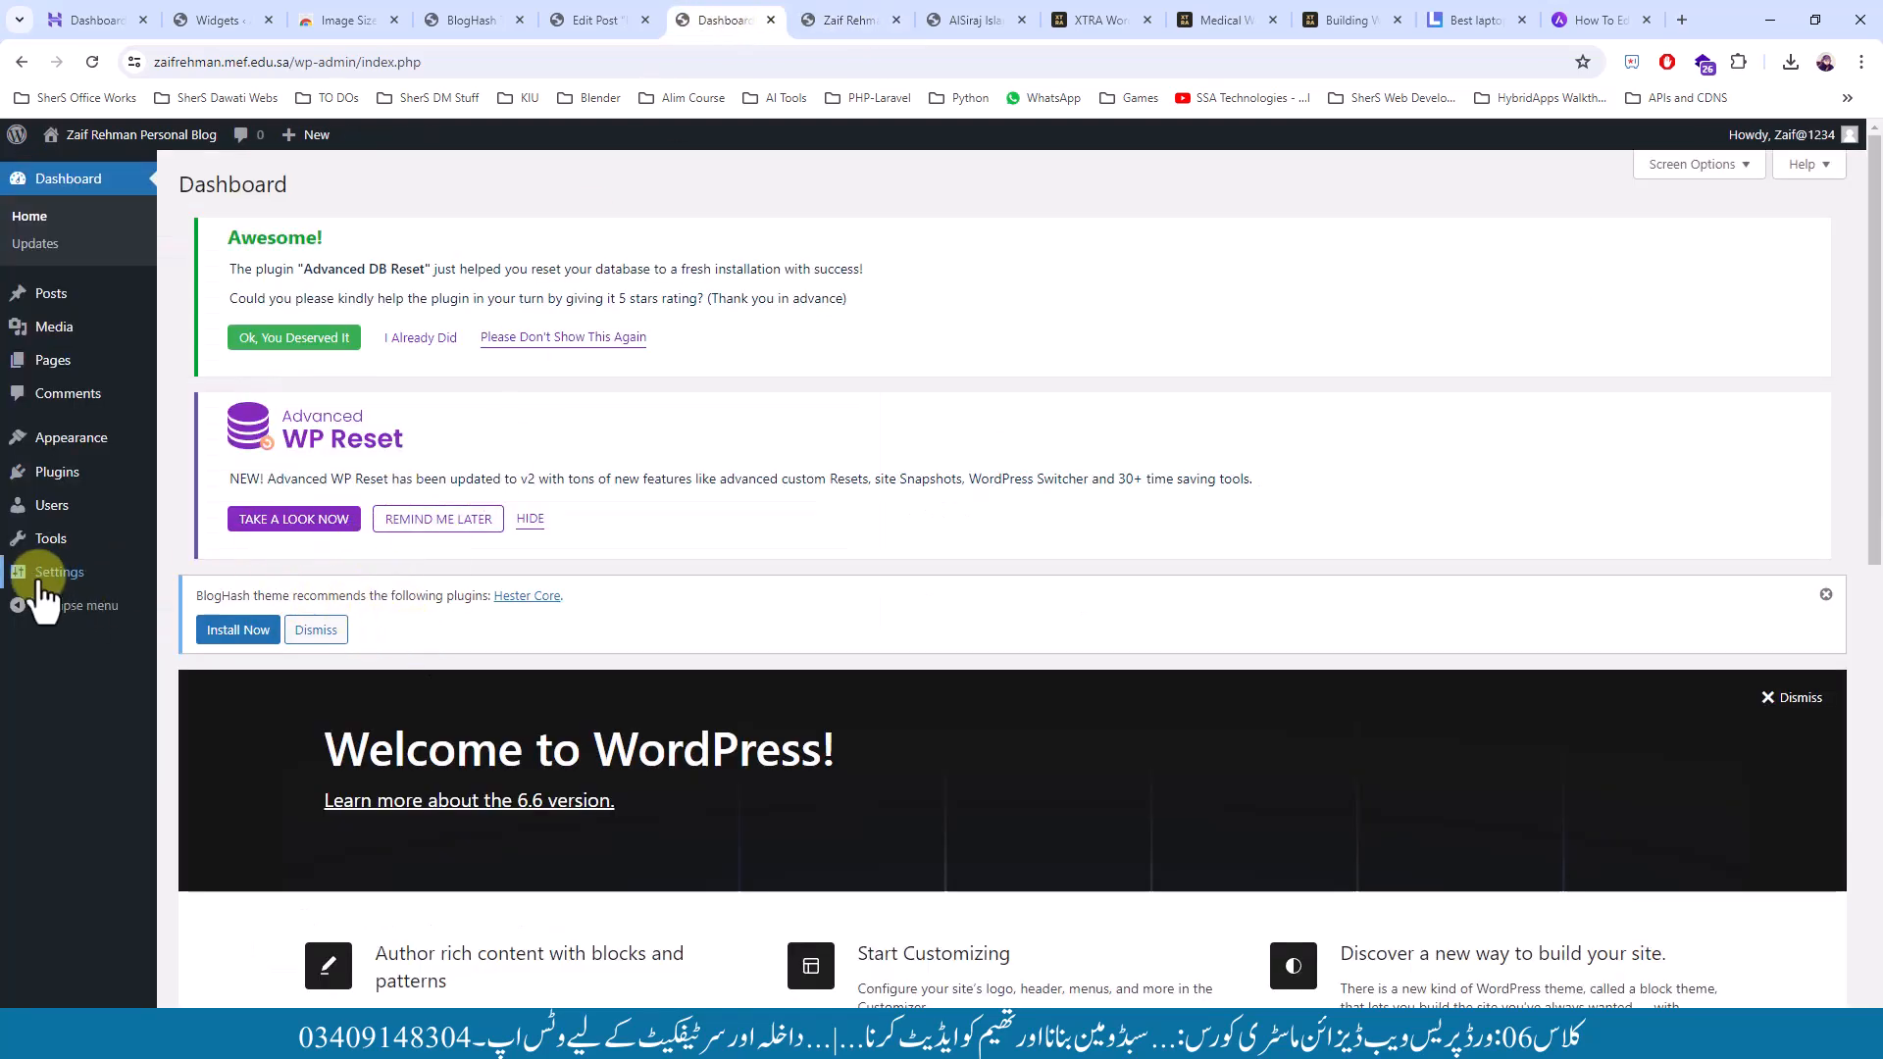
mouse_move(59, 544)
left_click(210, 682)
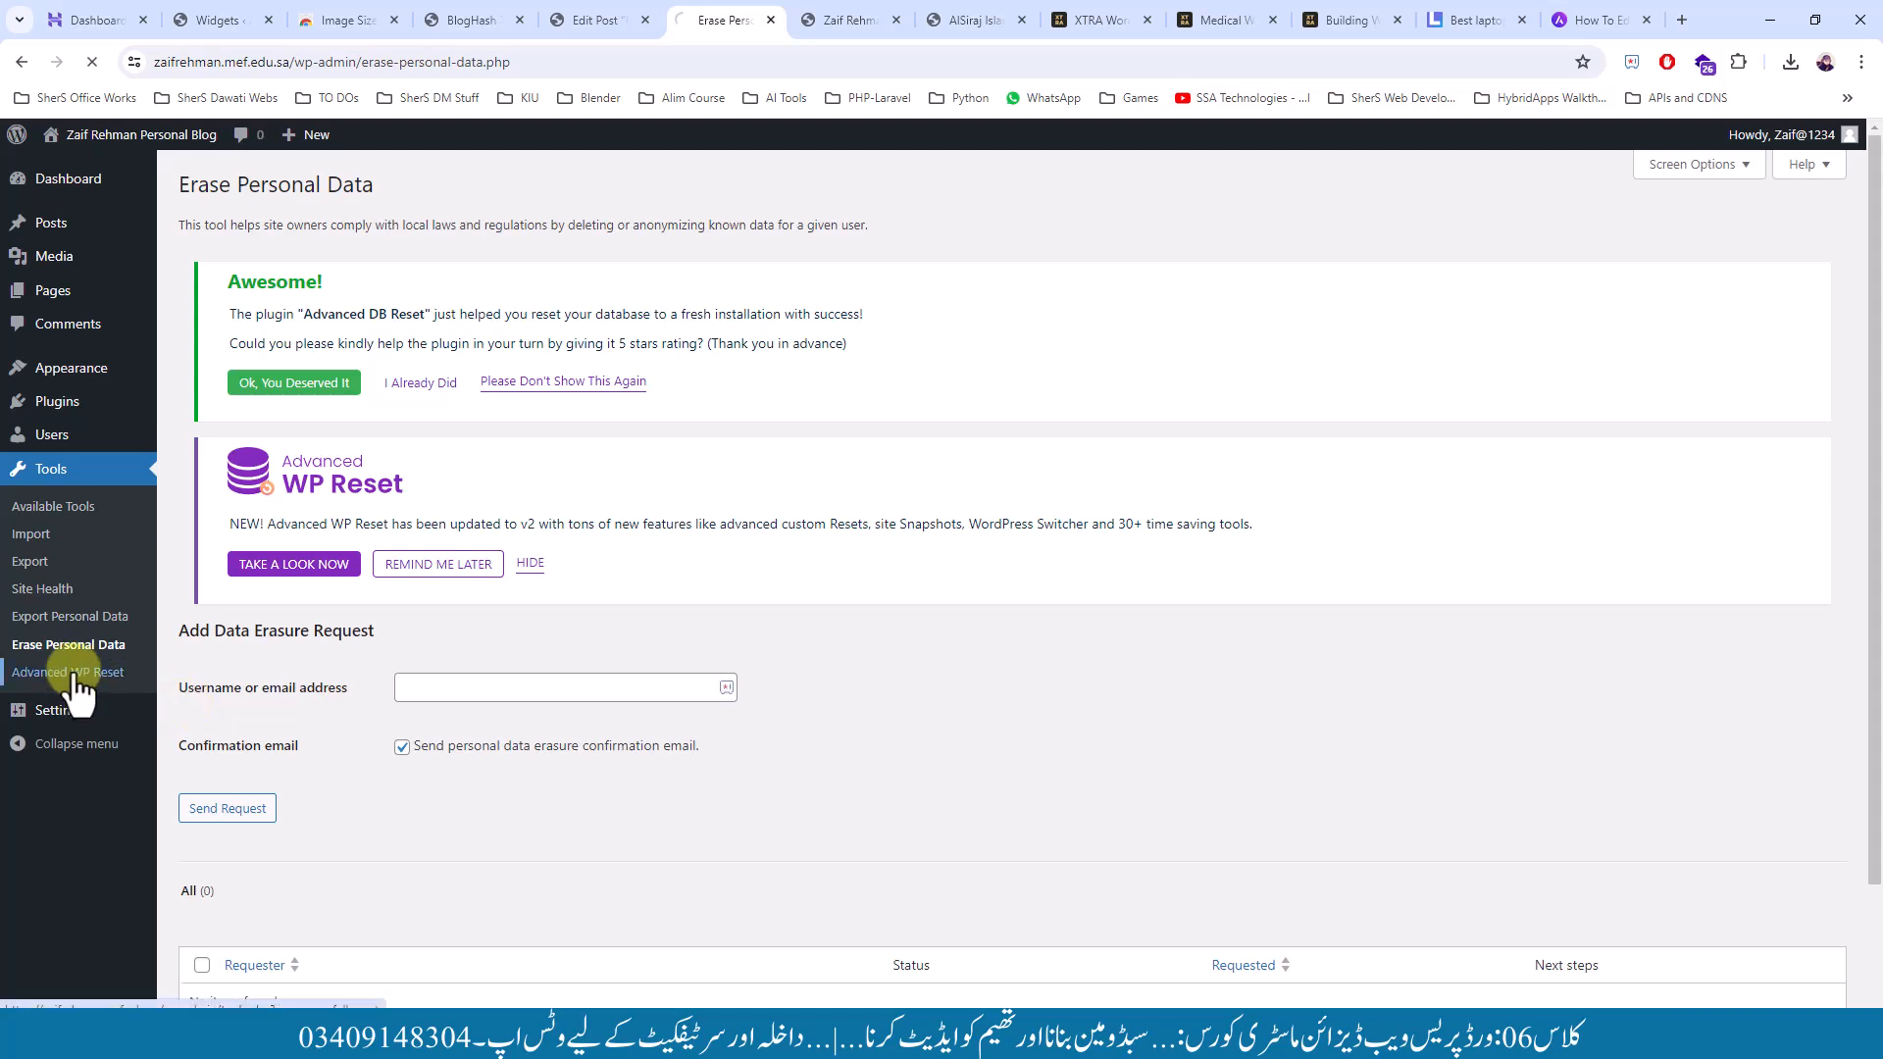
scroll(449, 551, "down", 8)
scroll(451, 541, "up", 2)
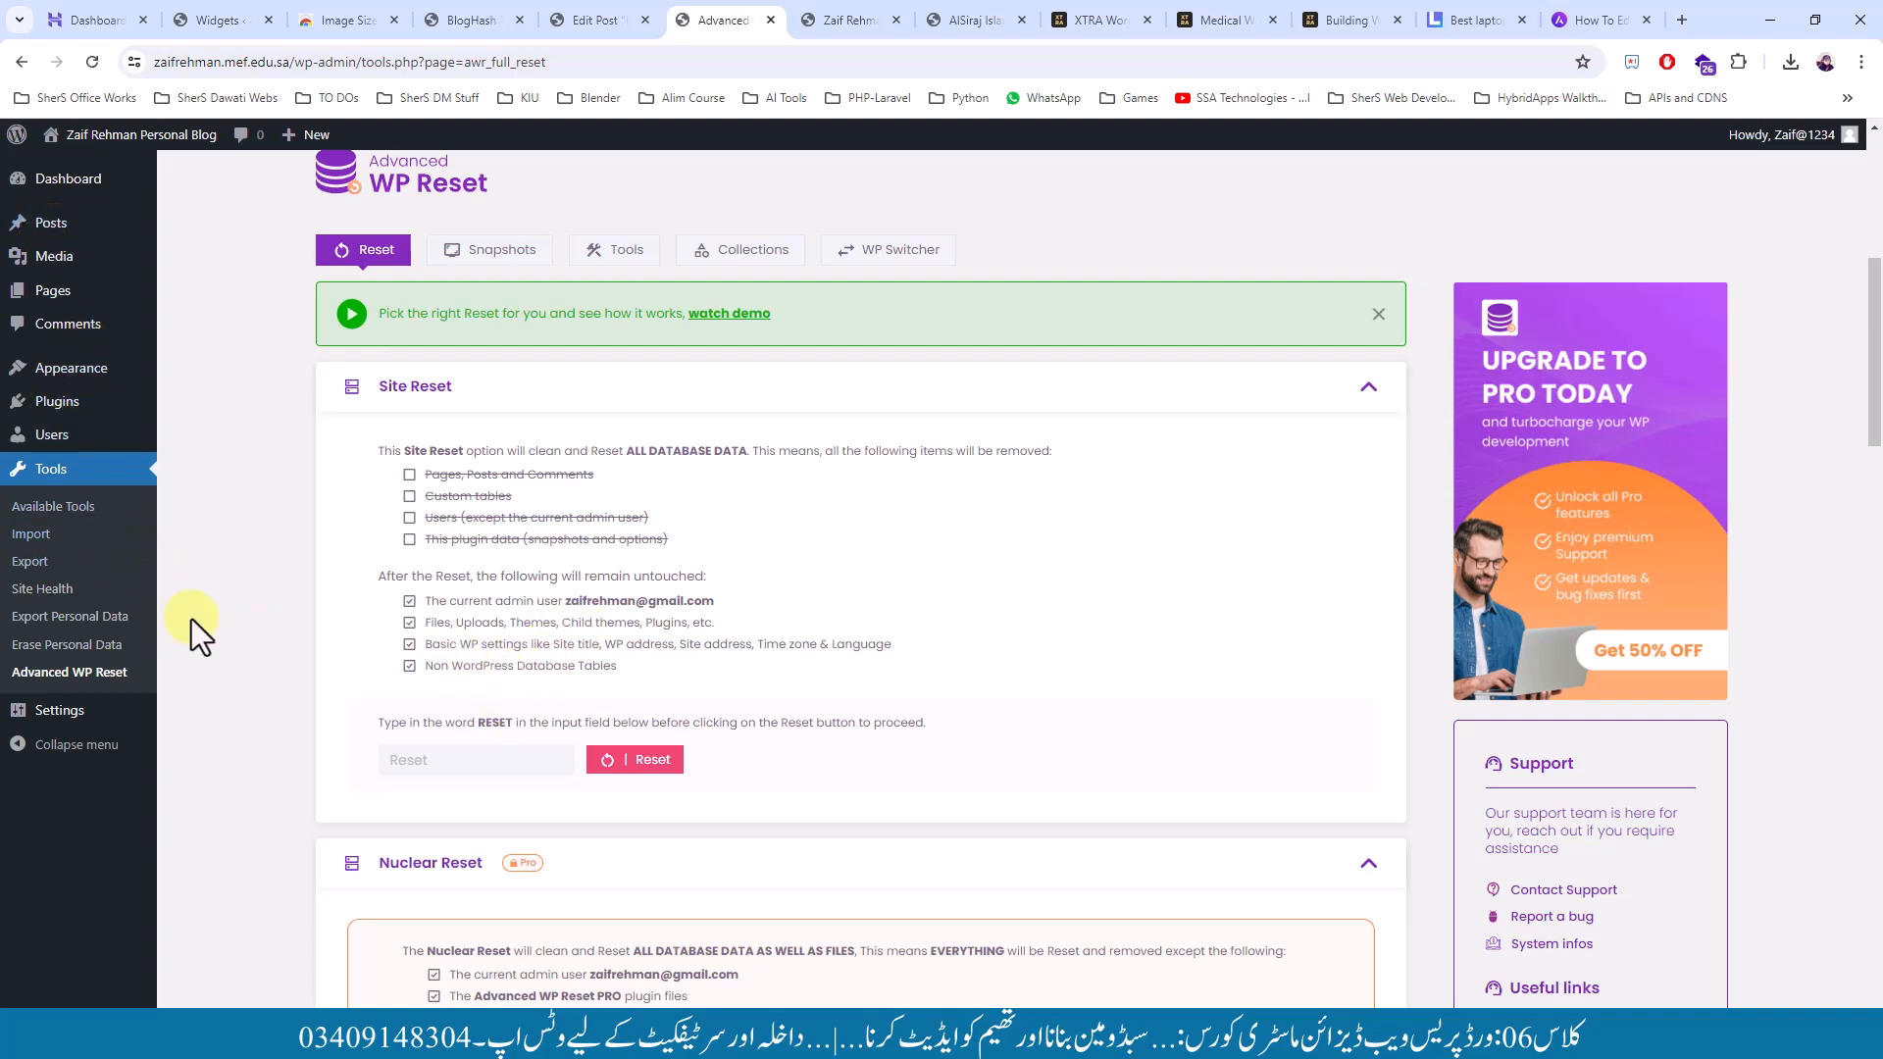
scroll(196, 627, "down", 4)
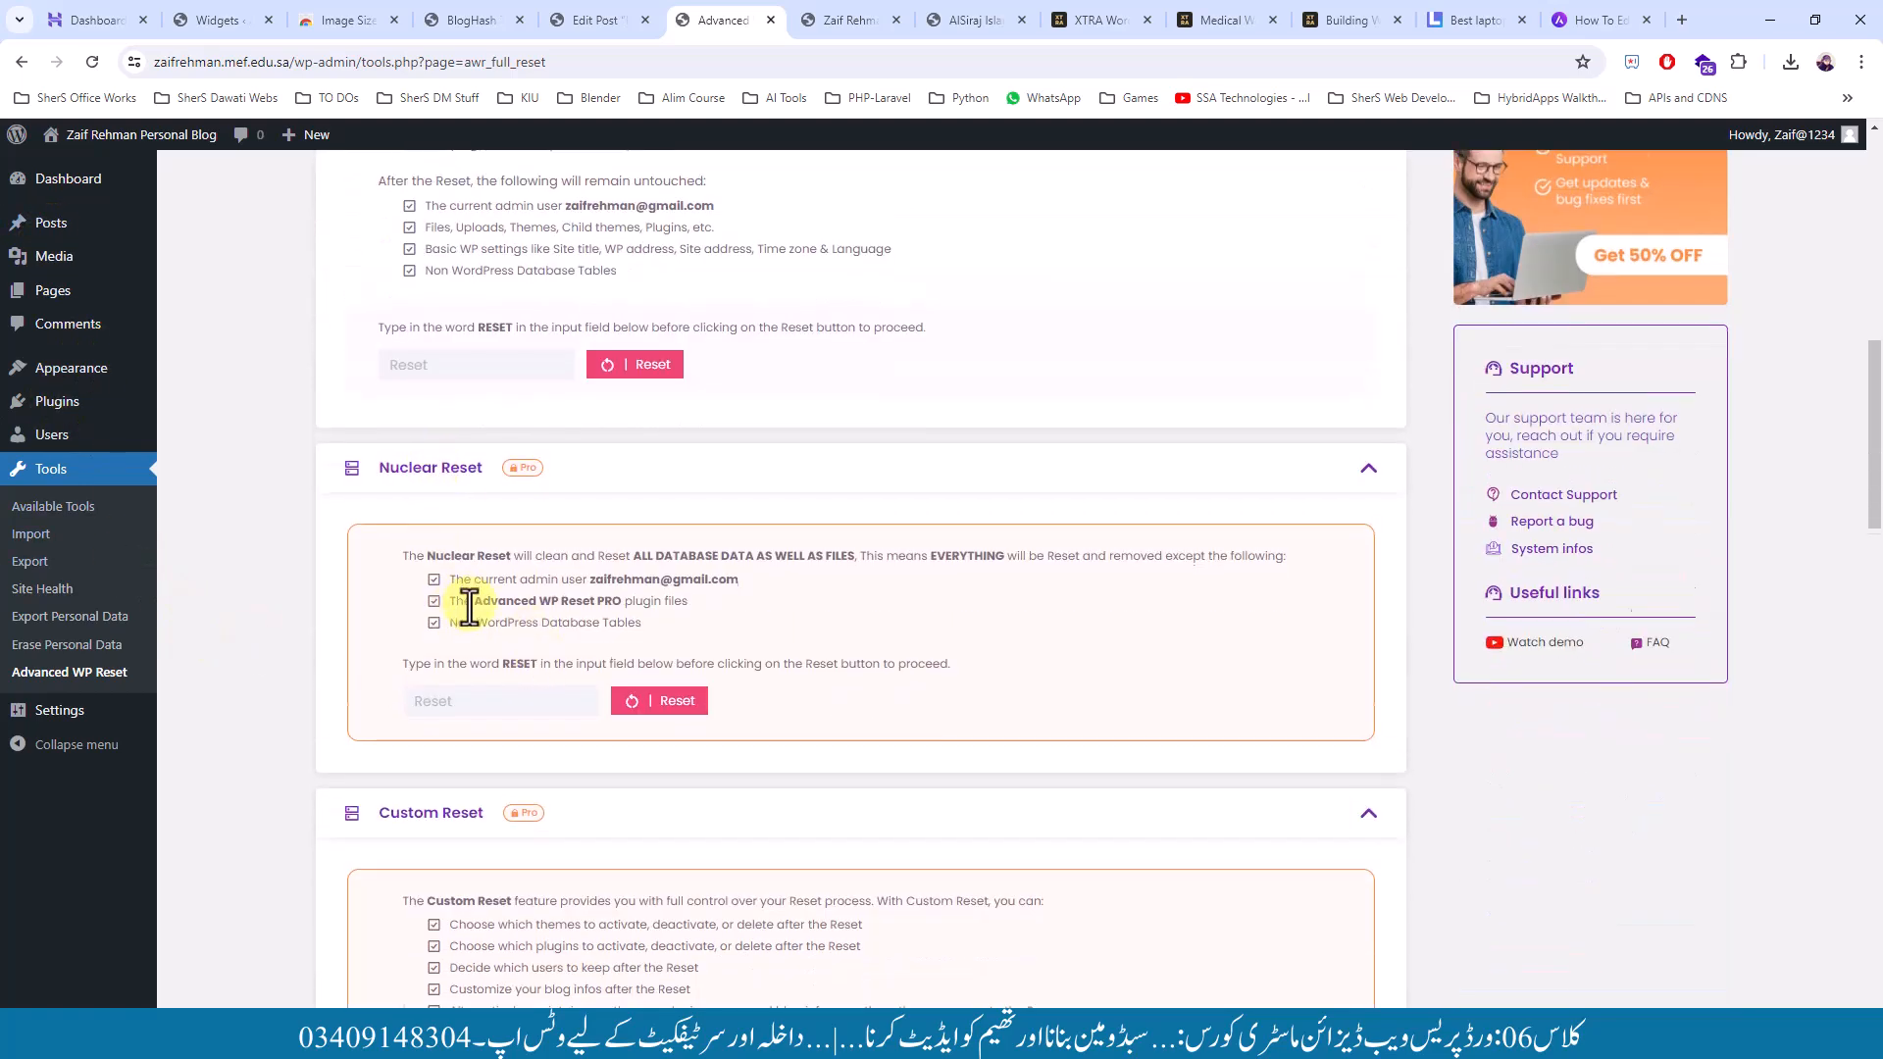
scroll(469, 608, "down", 4)
left_click(505, 318)
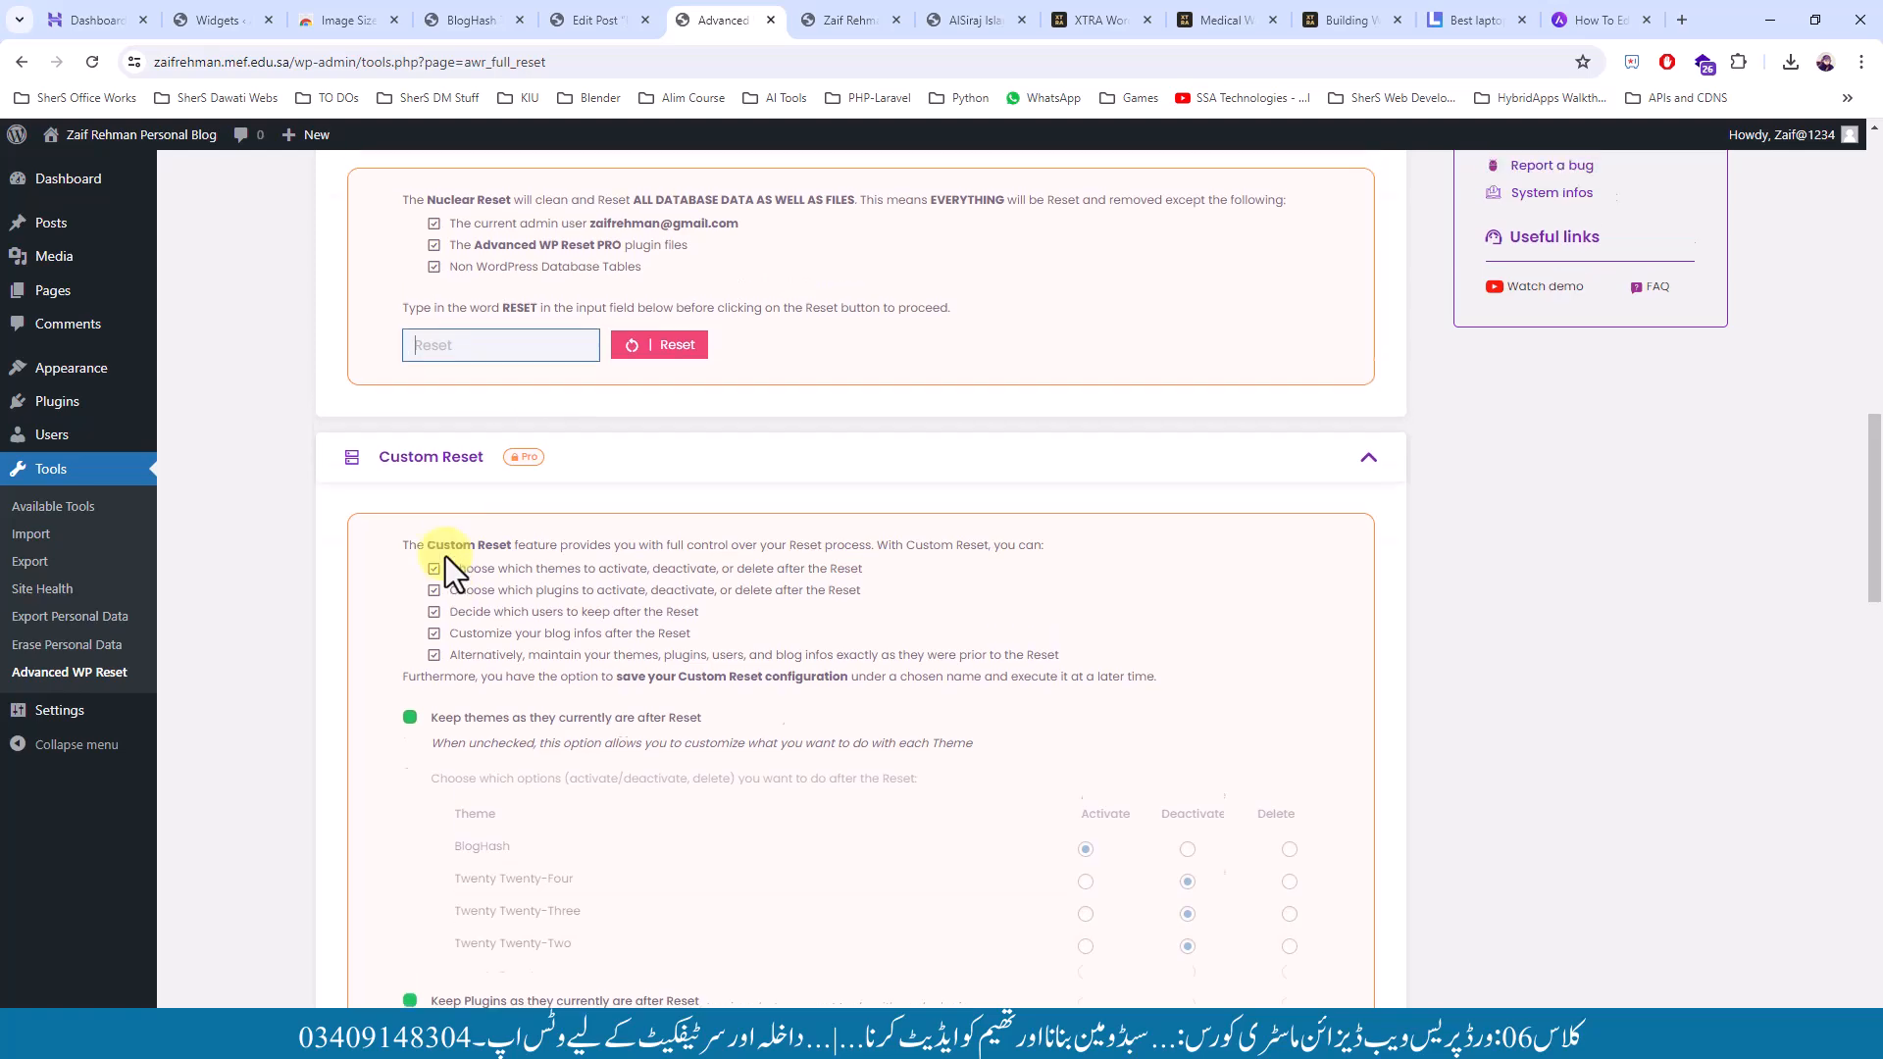
scroll(445, 556, "up", 4)
scroll(504, 687, "up", 2)
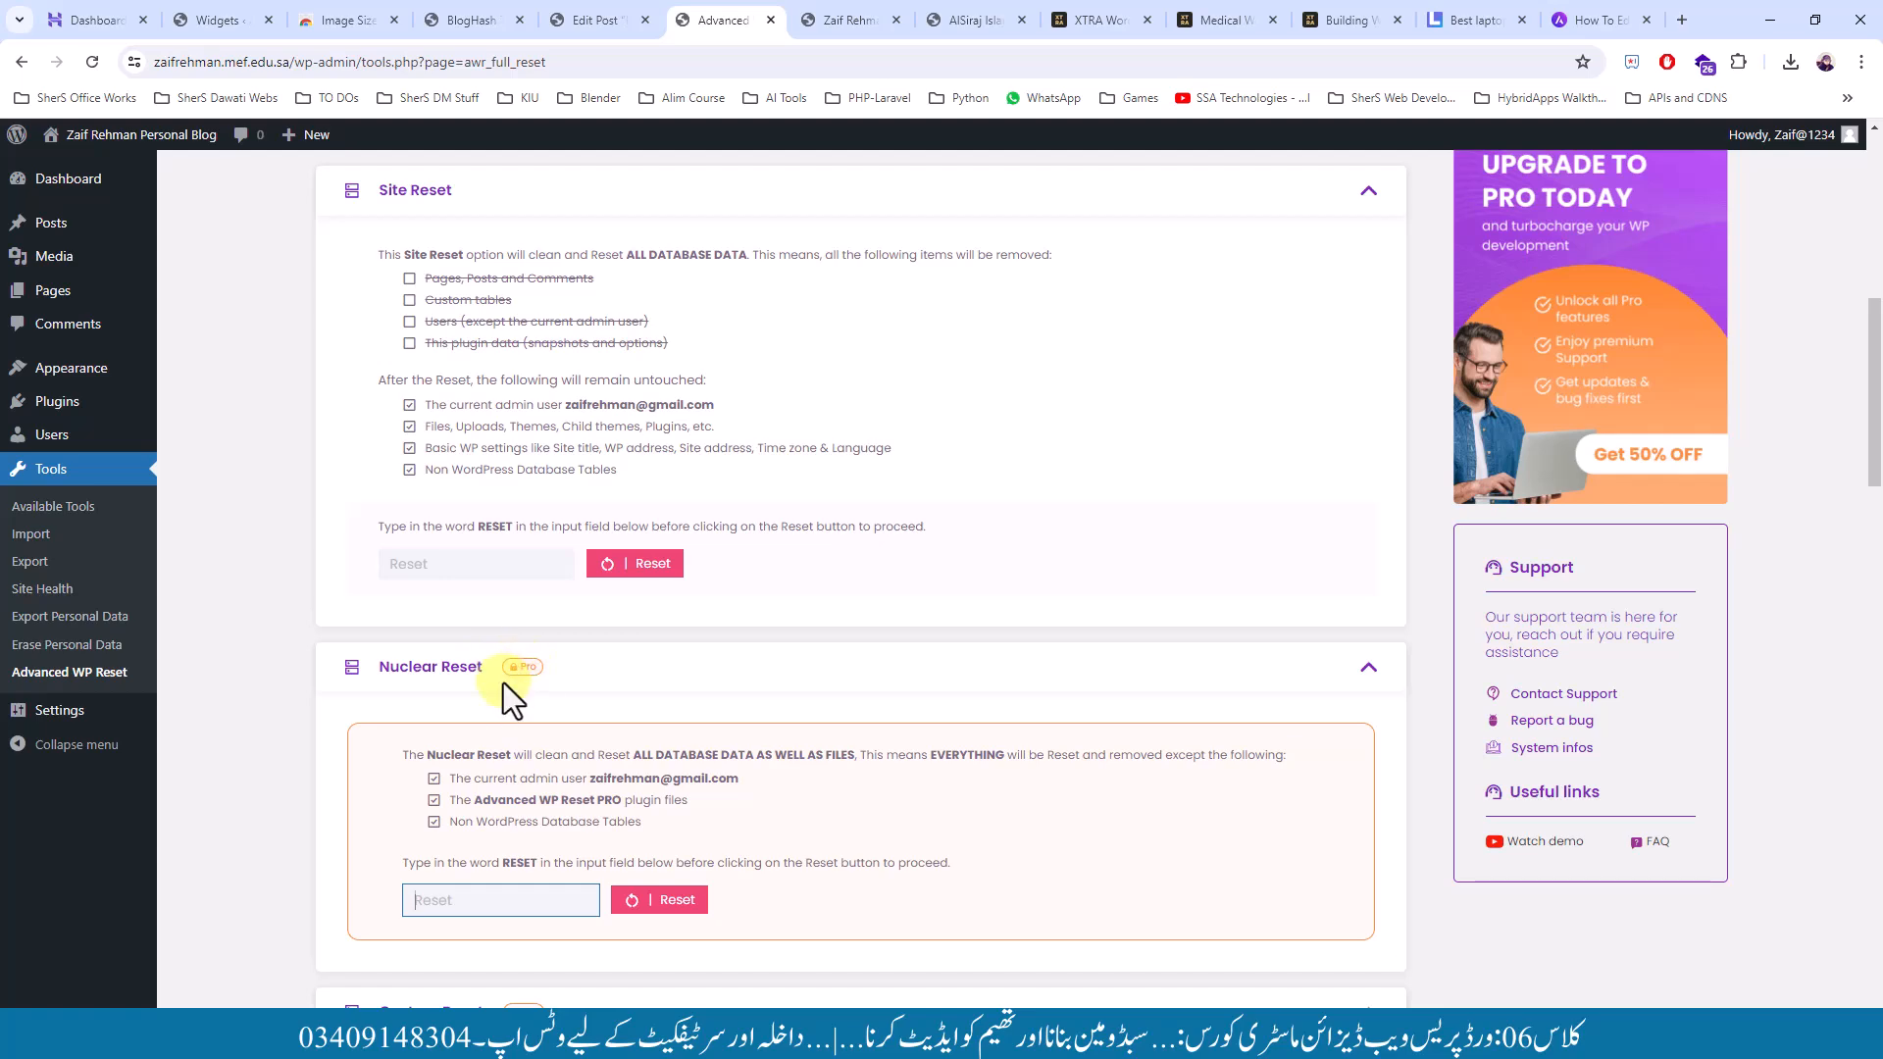
scroll(262, 520, "up", 6)
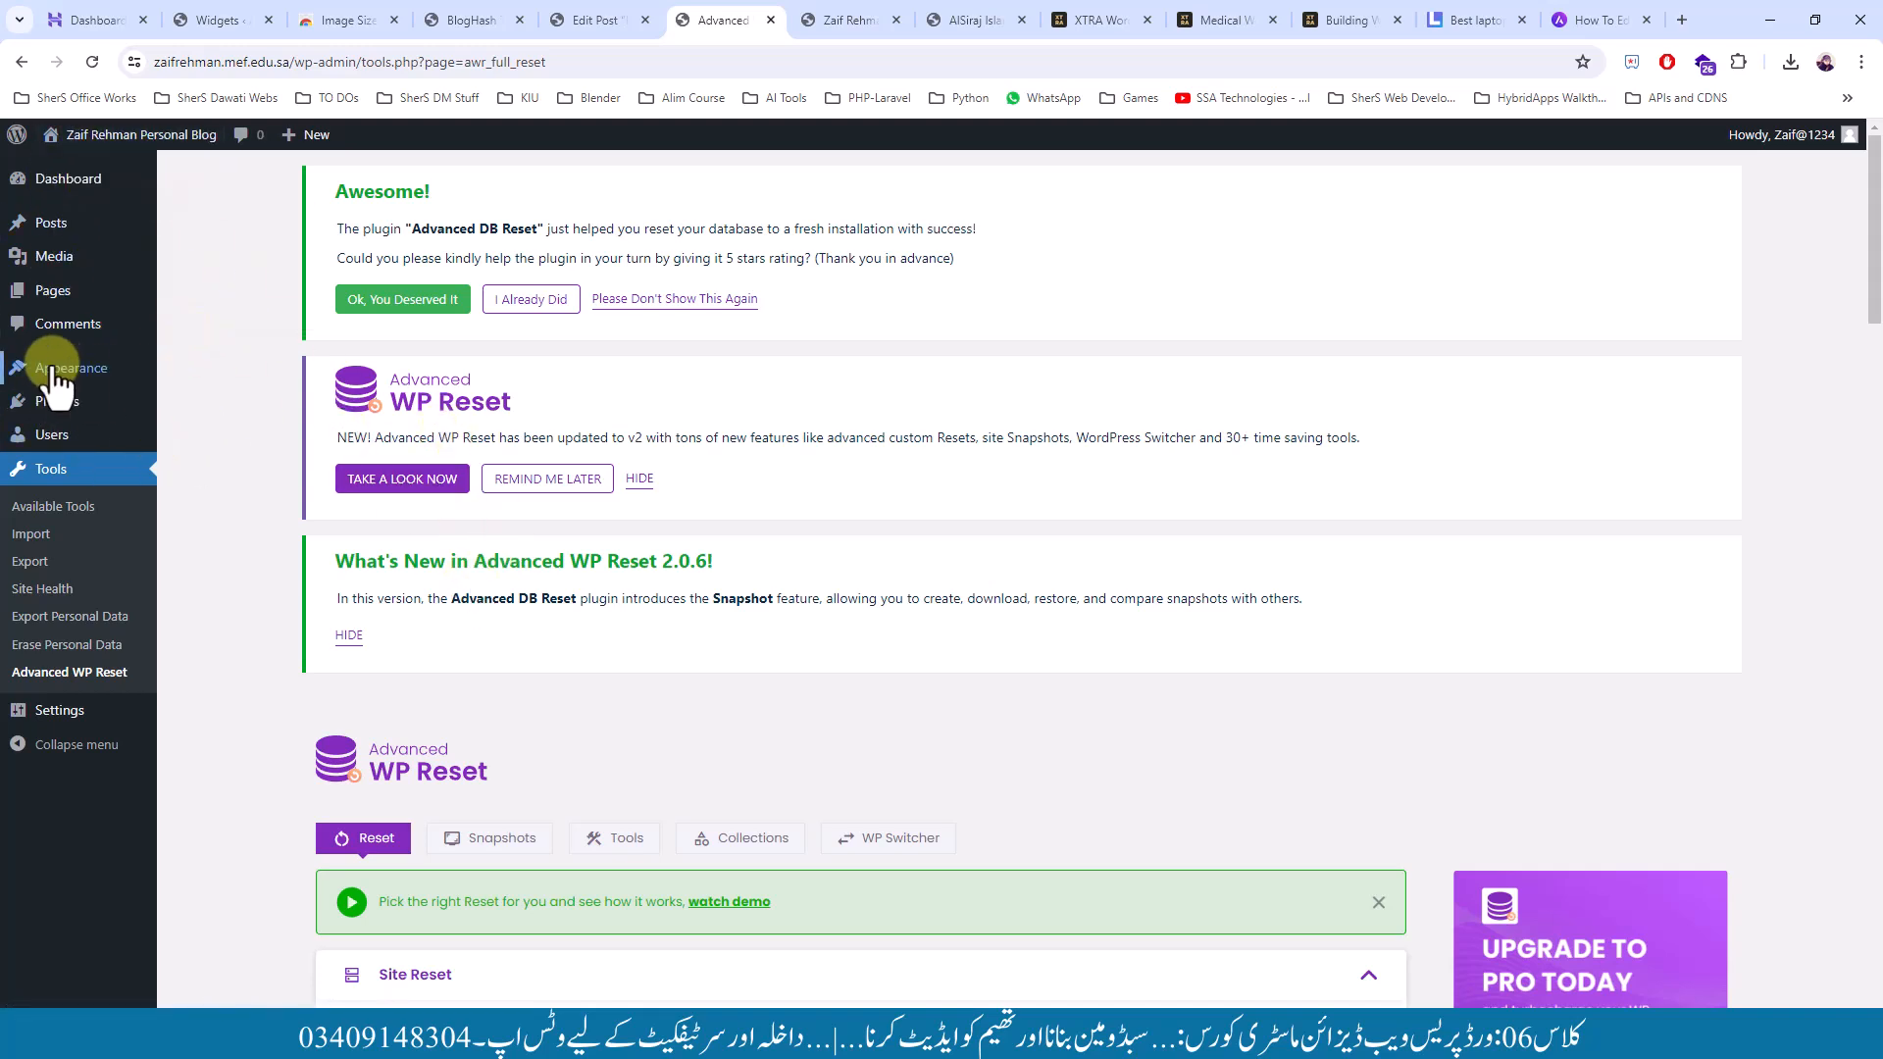
Review the installed themes on the Appearance > Themes page.
mouse_move(54, 377)
left_click(199, 373)
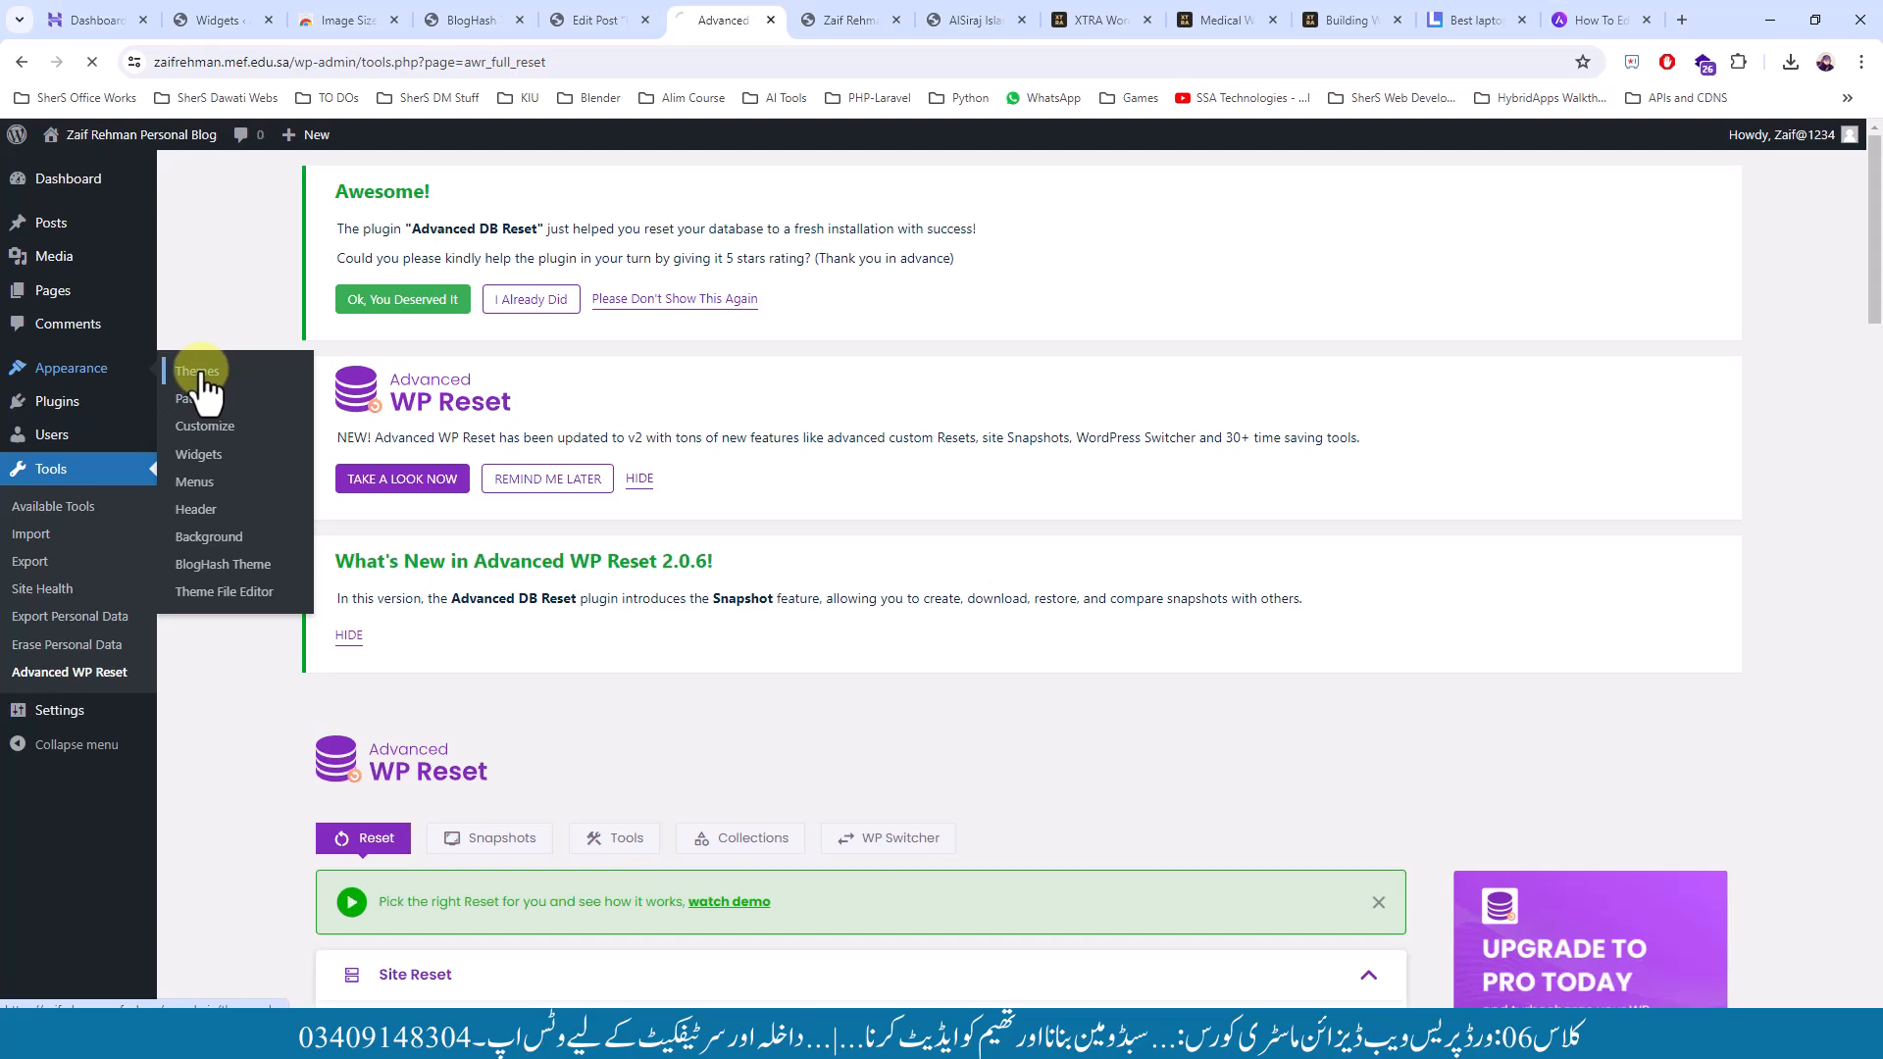
scroll(870, 547, "down", 5)
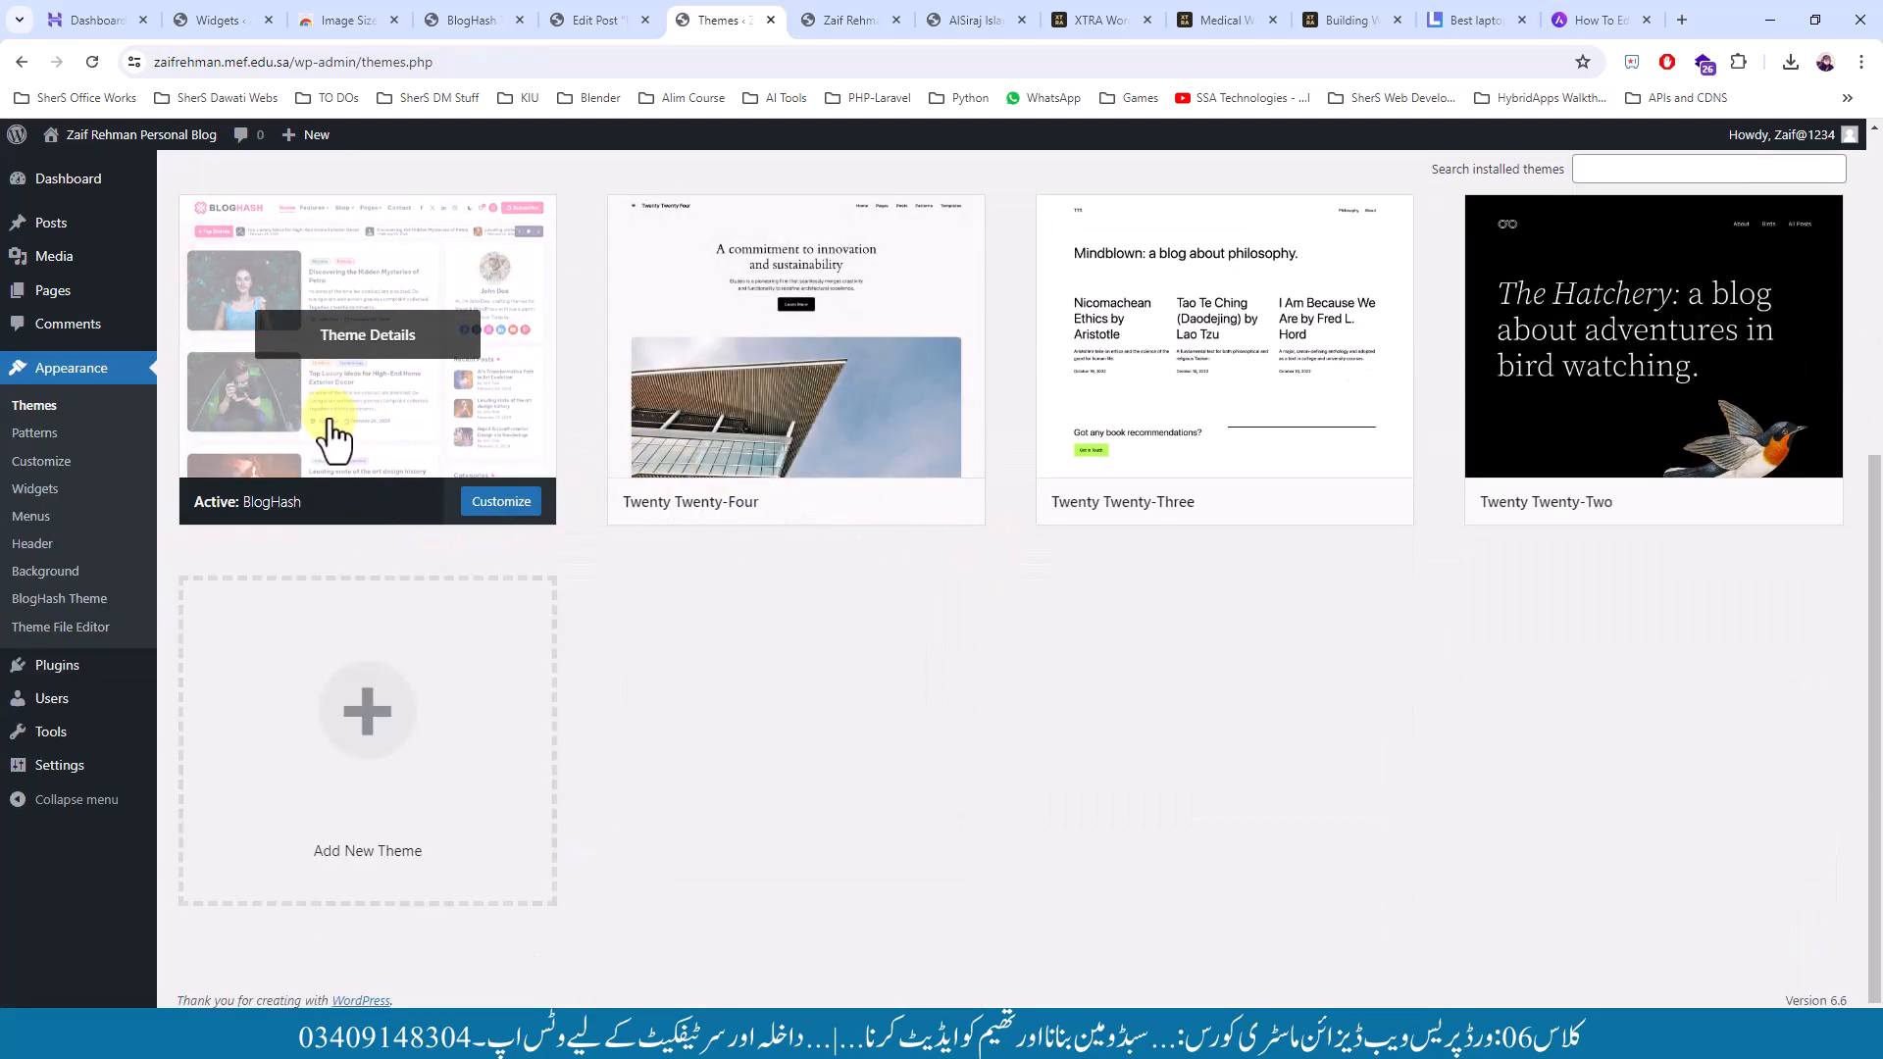
scroll(412, 495, "up", 4)
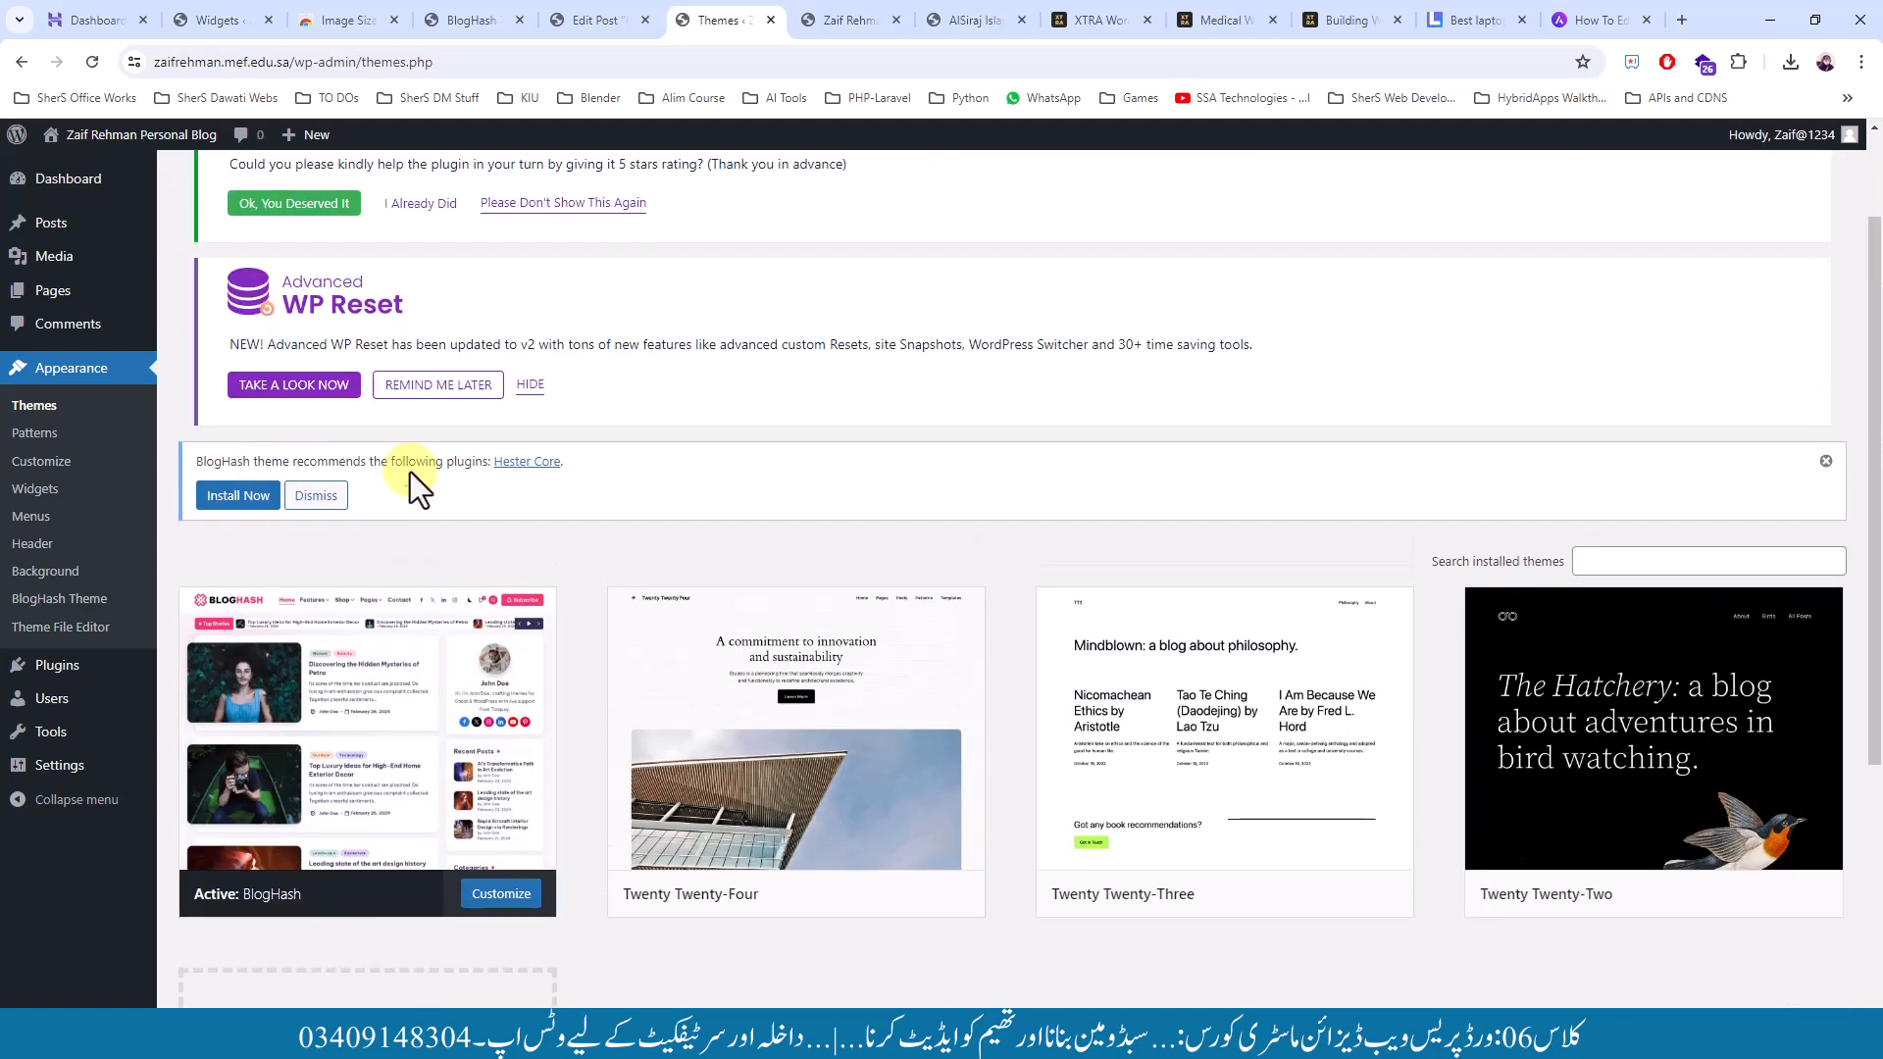
Scroll through the reset blog's front page showing only the Hello world! post.
left_click(819, 22)
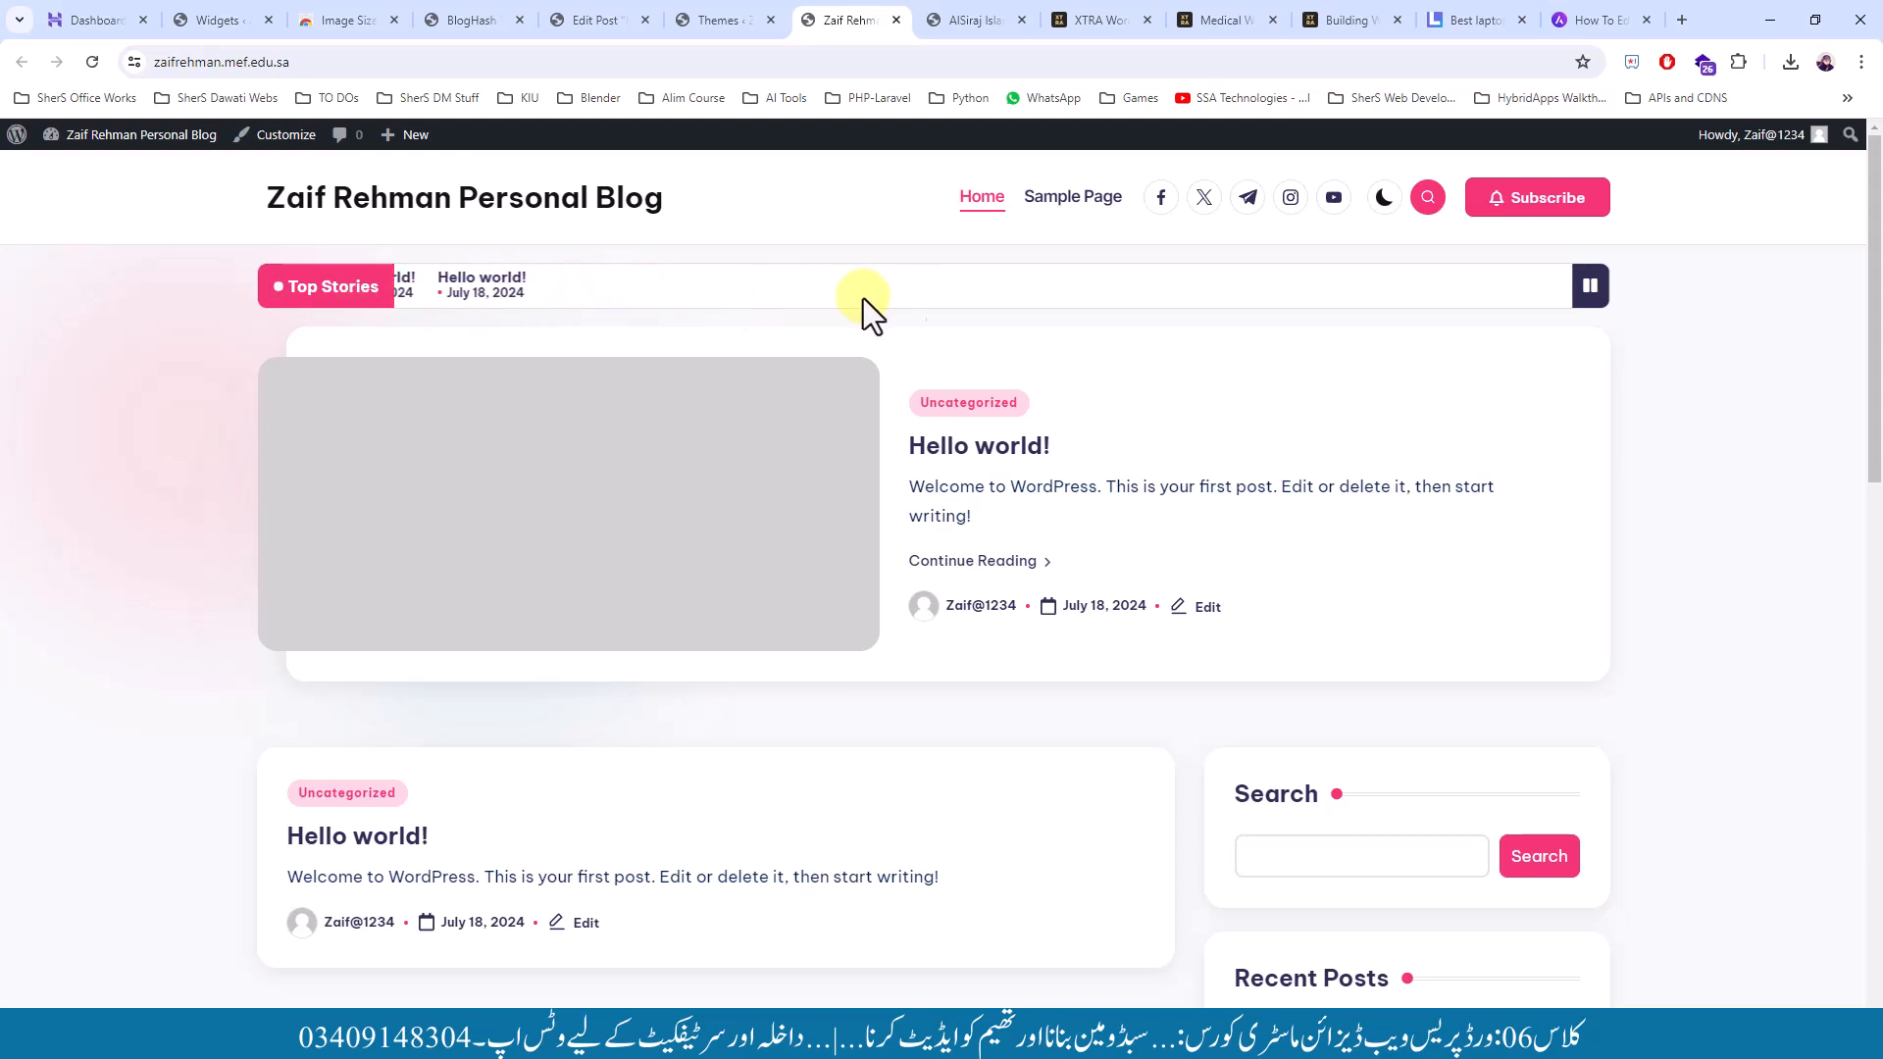
scroll(595, 432, "down", 8)
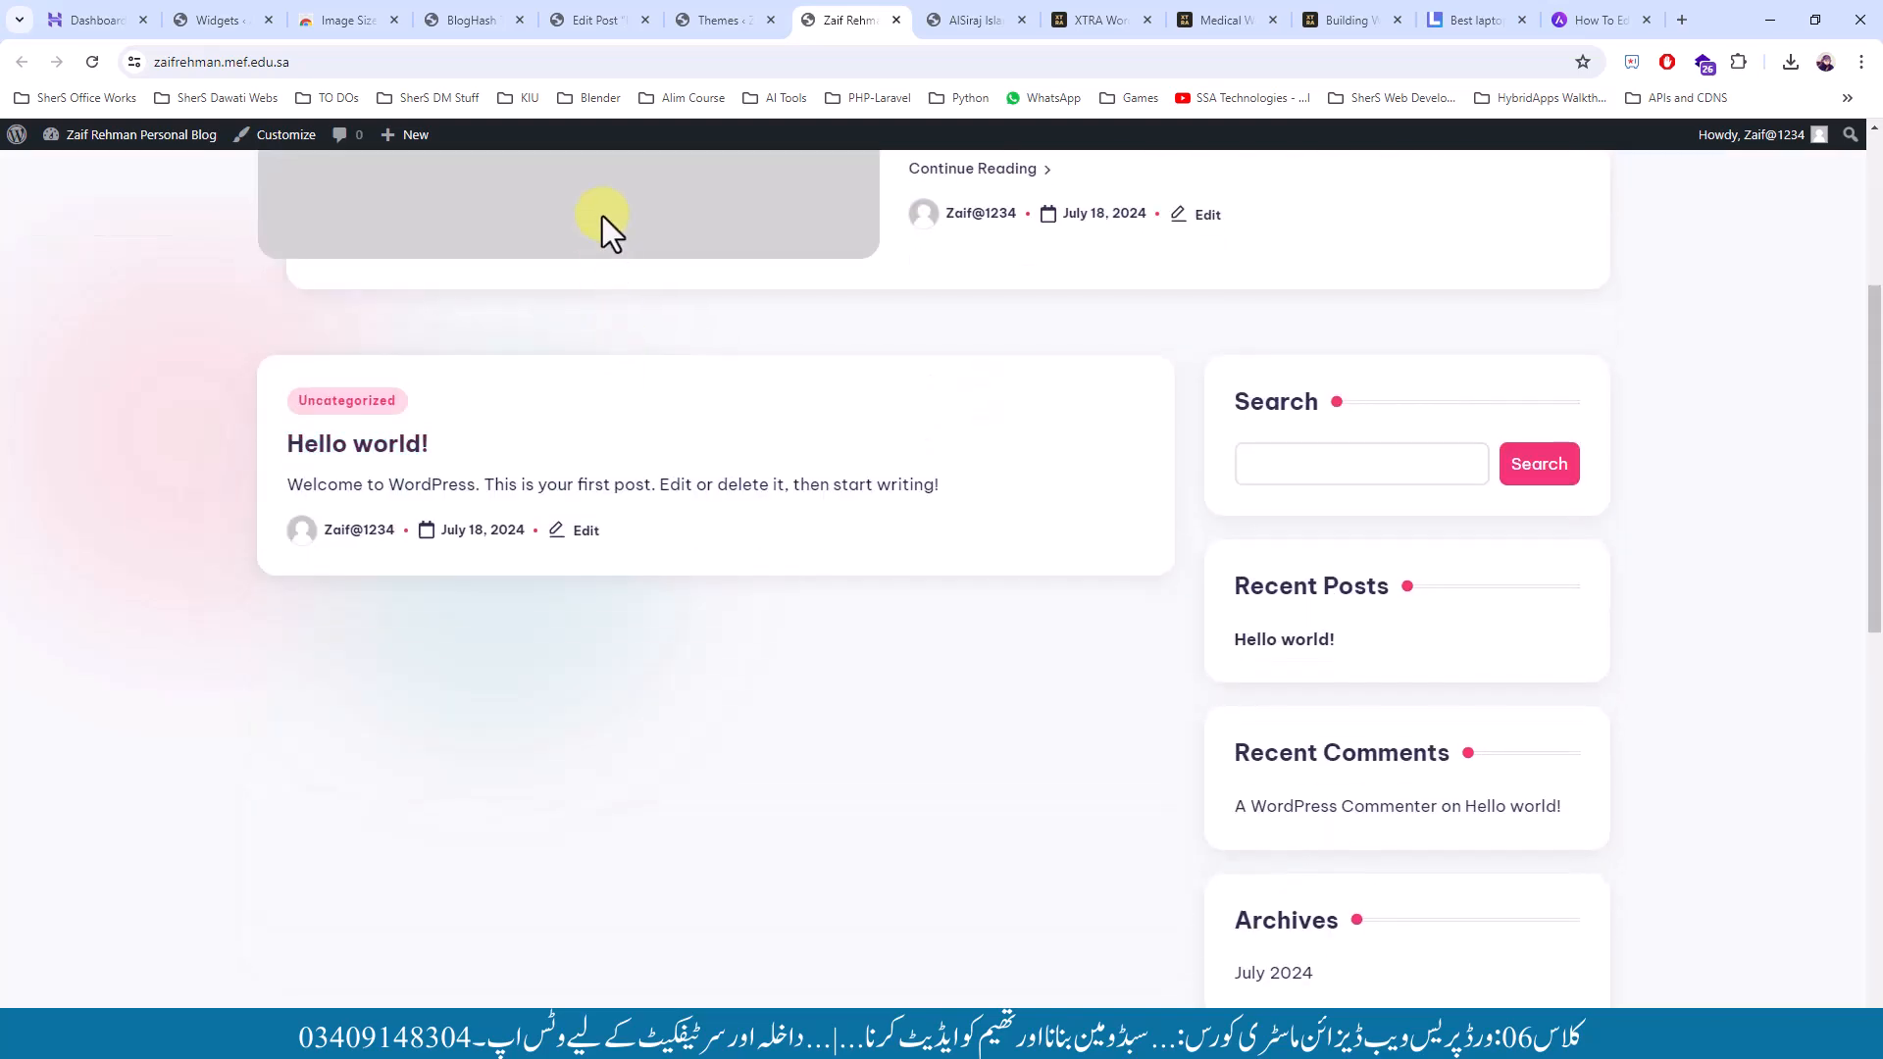
scroll(408, 408, "up", 4)
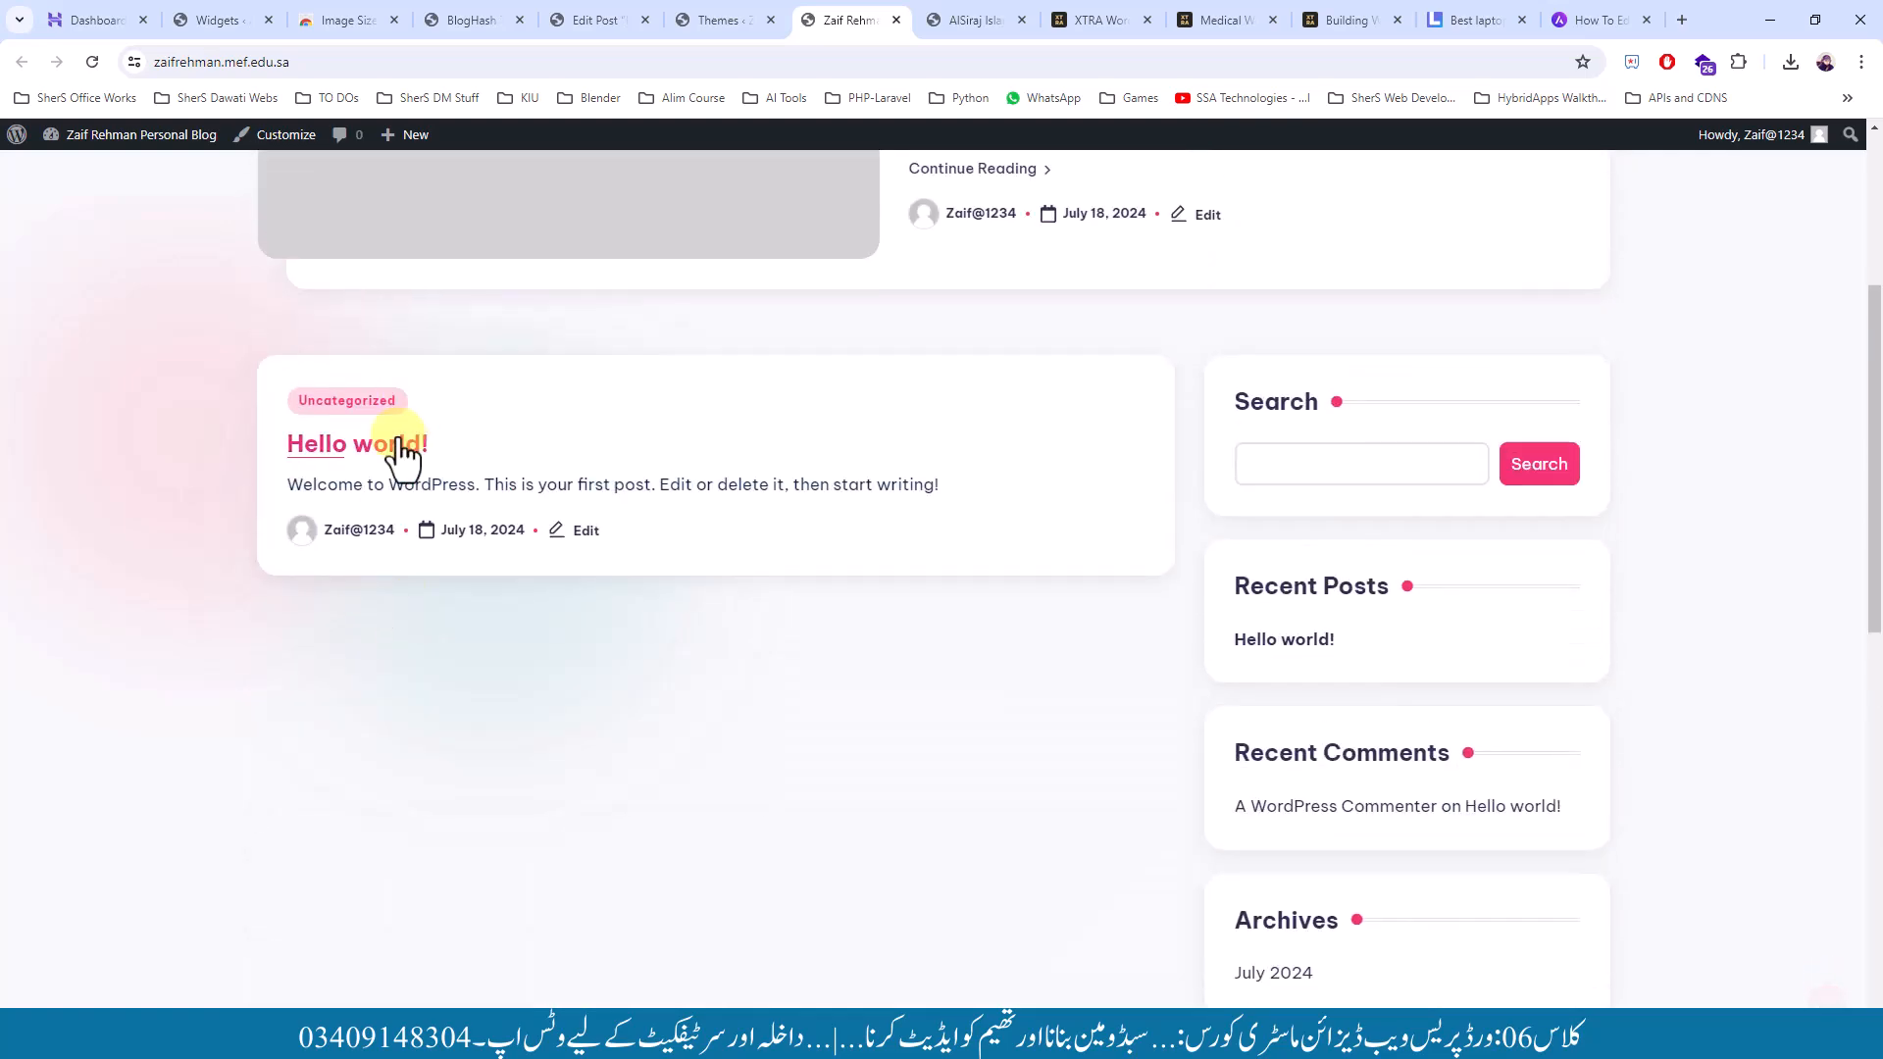
scroll(1135, 504, "down", 8)
scroll(555, 635, "down", 2)
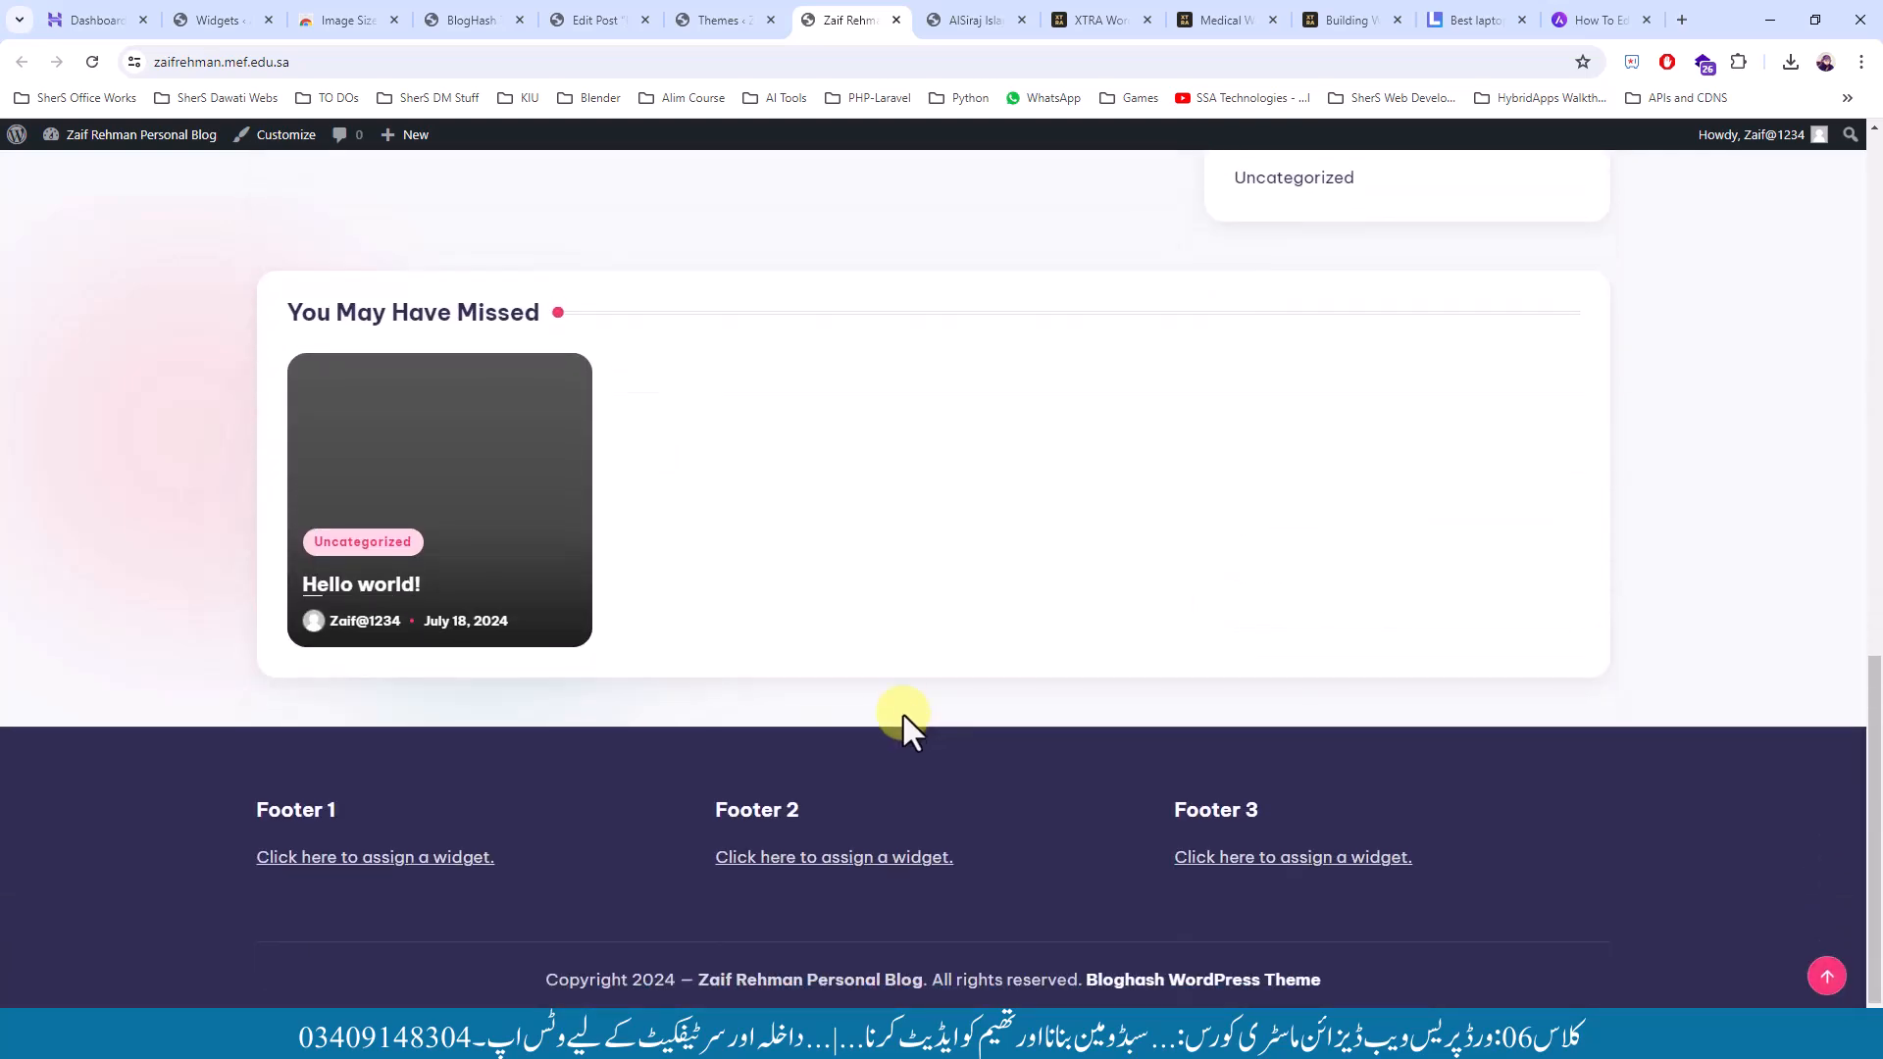
scroll(725, 786, "up", 12)
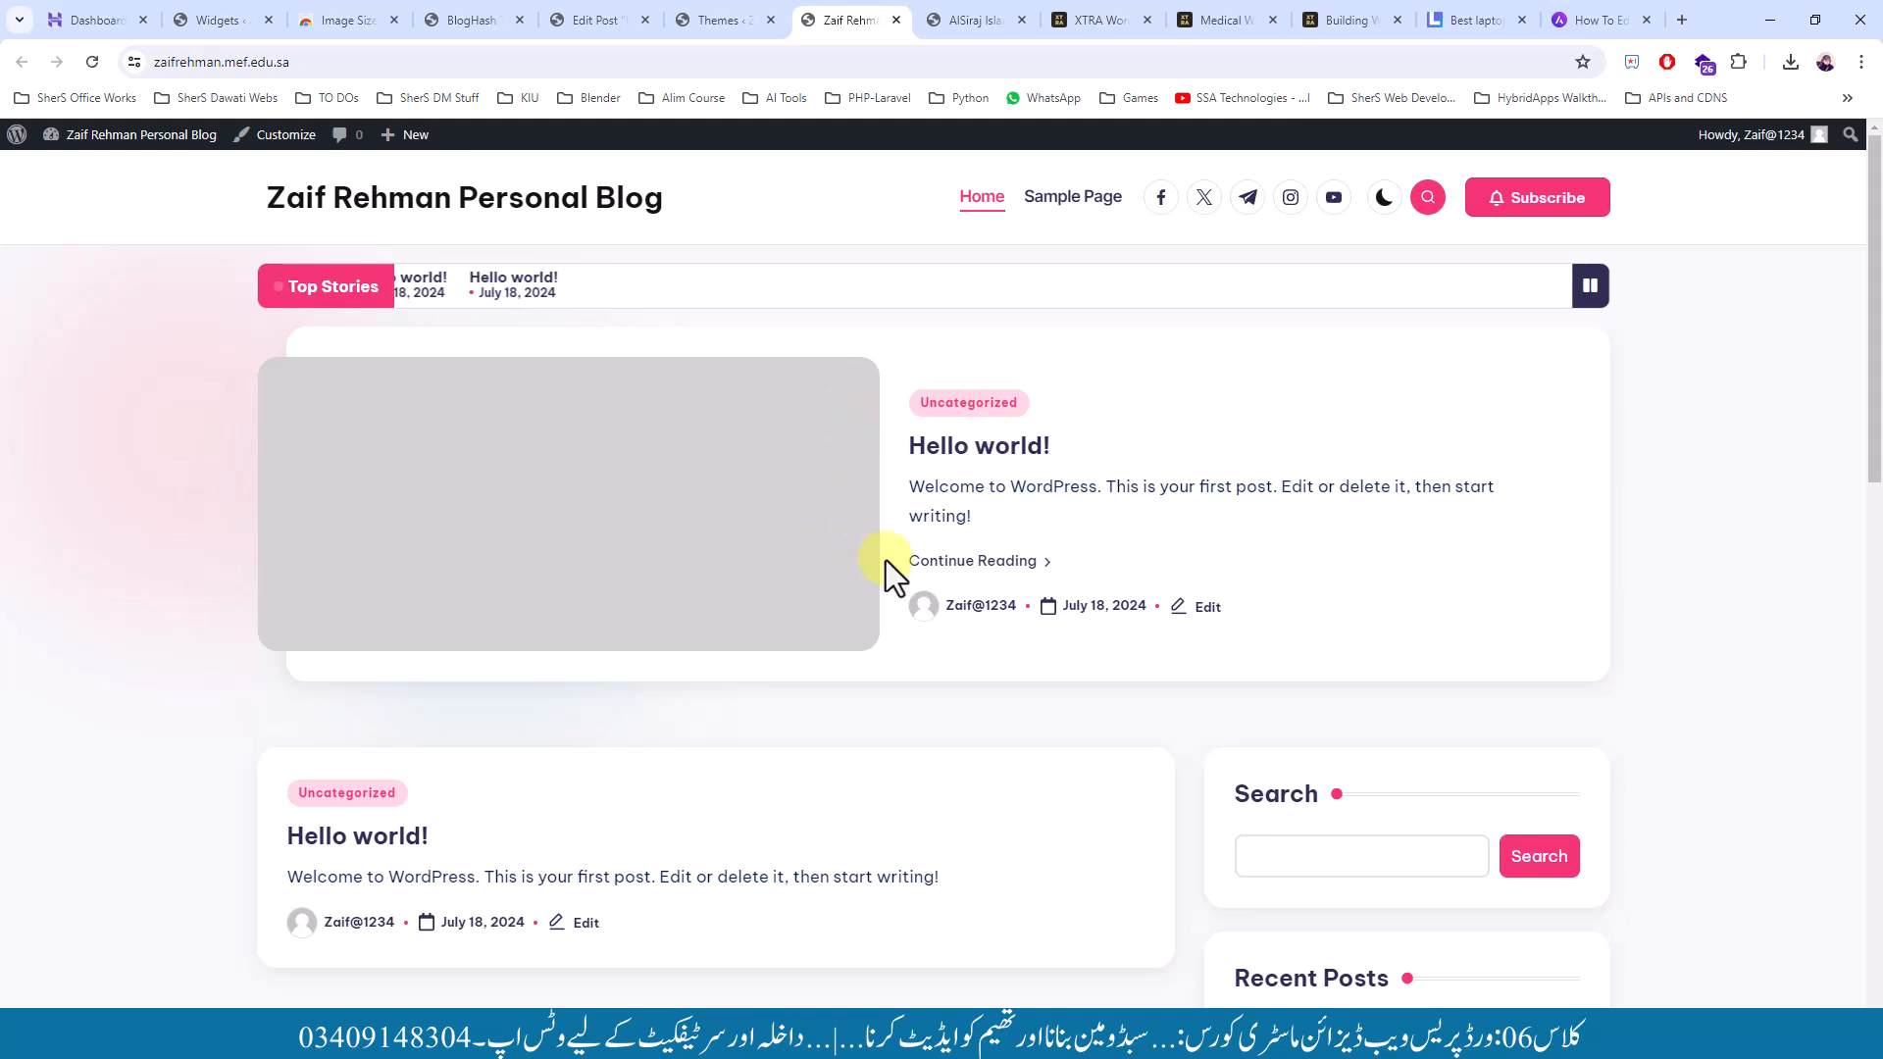
scroll(490, 608, "down", 4)
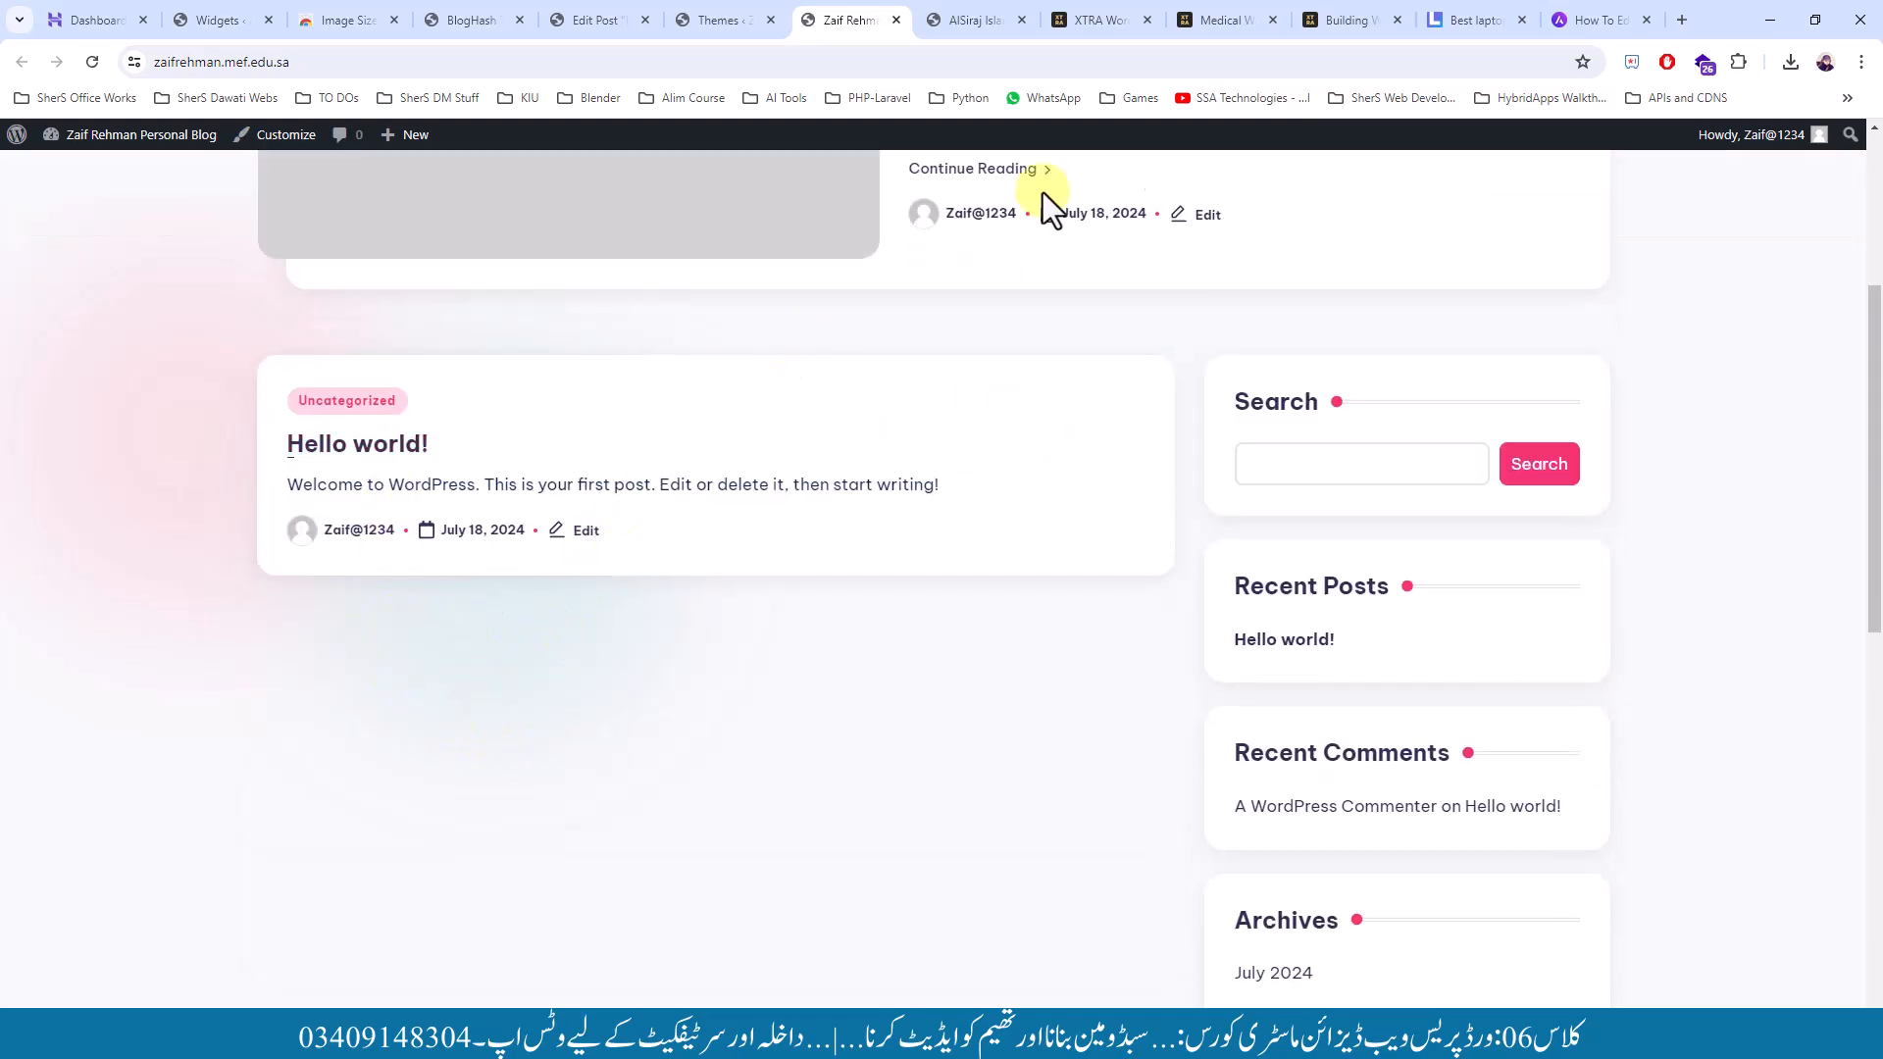
left_click(1473, 19)
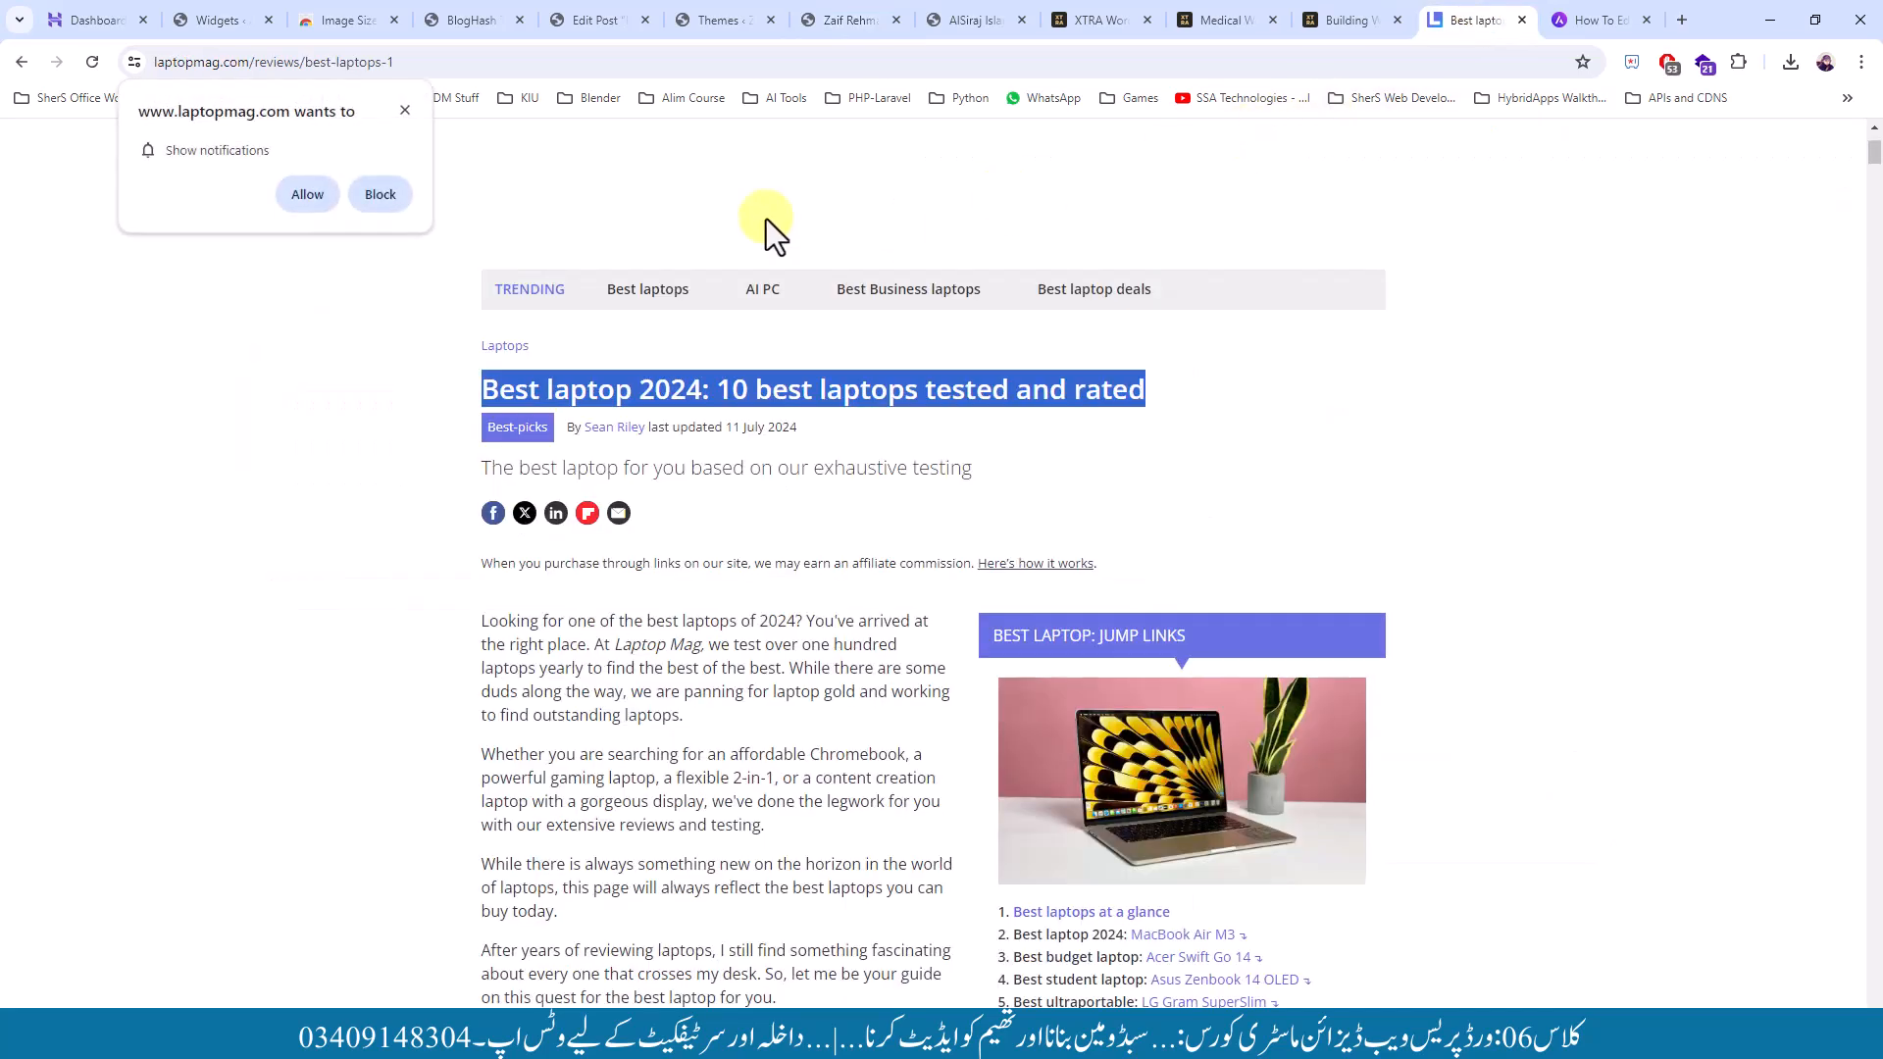
Block the notification prompt and browse the Laptop Mag homepage.
left_click(405, 111)
left_click(539, 157)
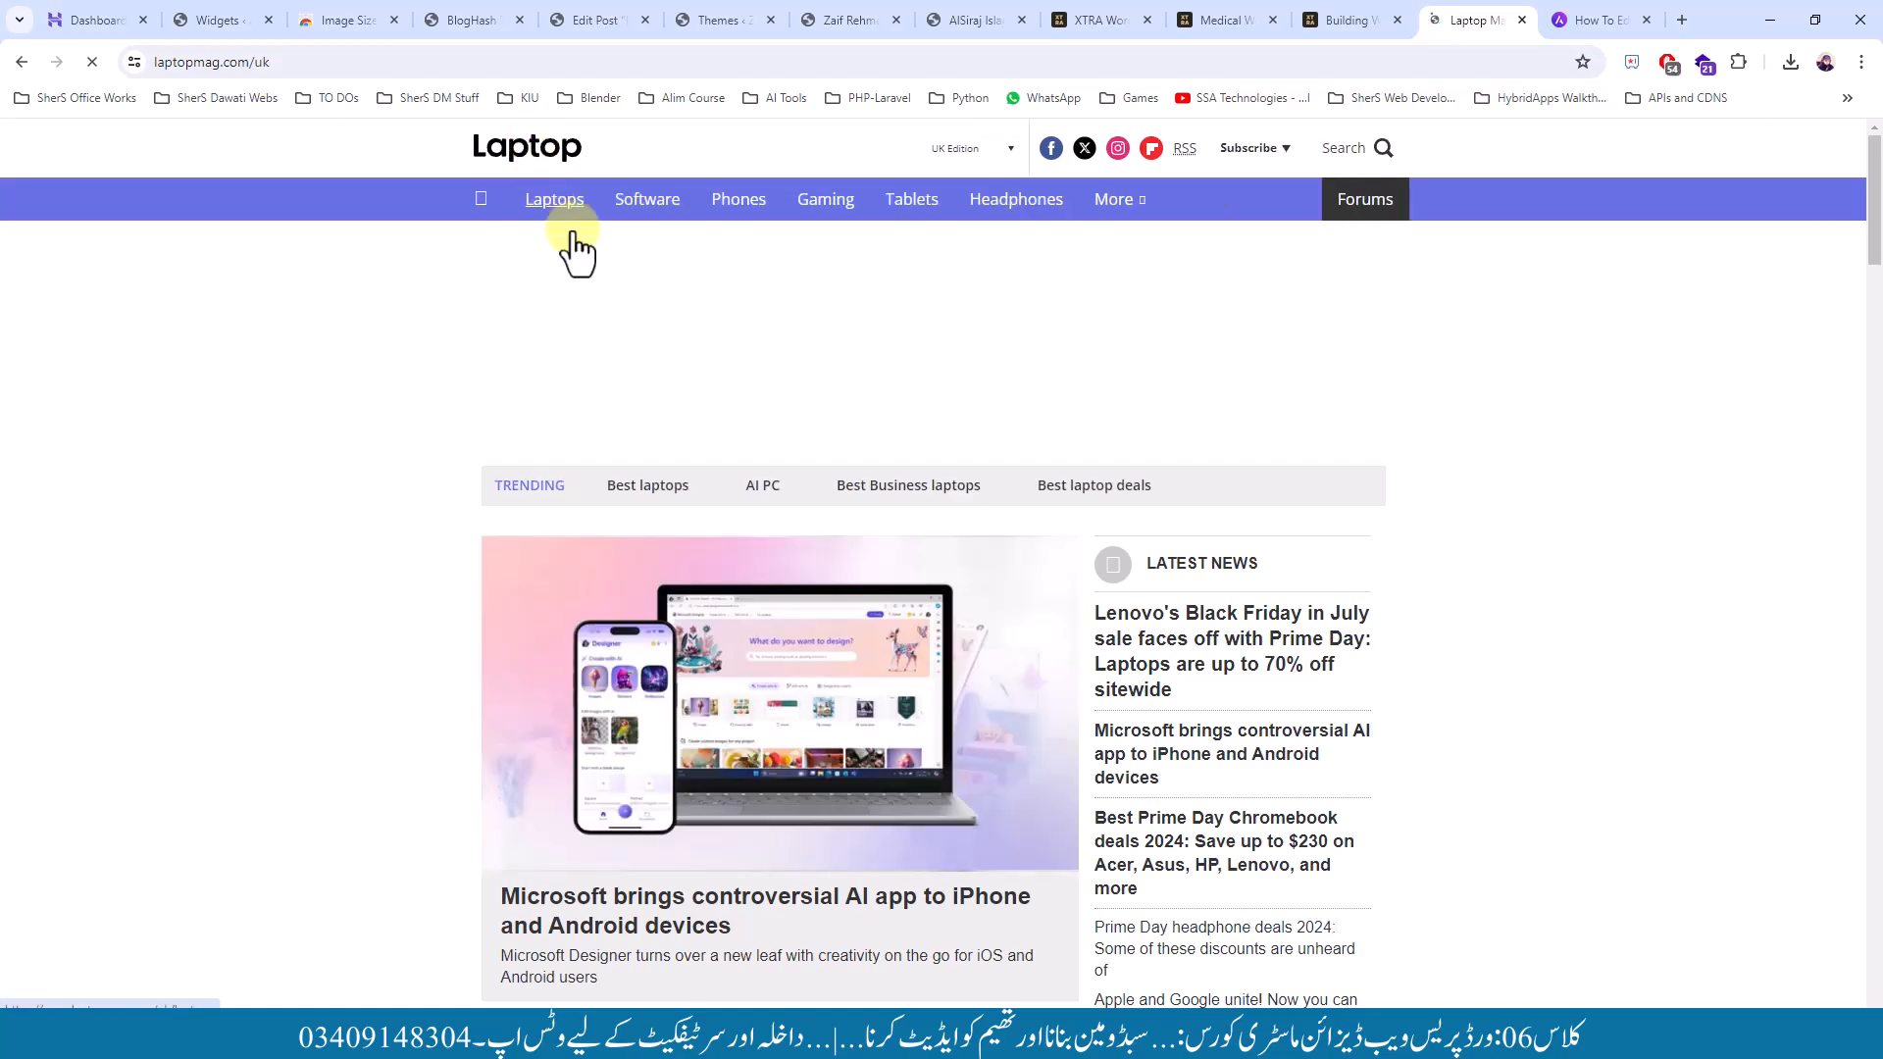
scroll(845, 544, "down", 5)
scroll(840, 529, "up", 6)
scroll(829, 411, "down", 4)
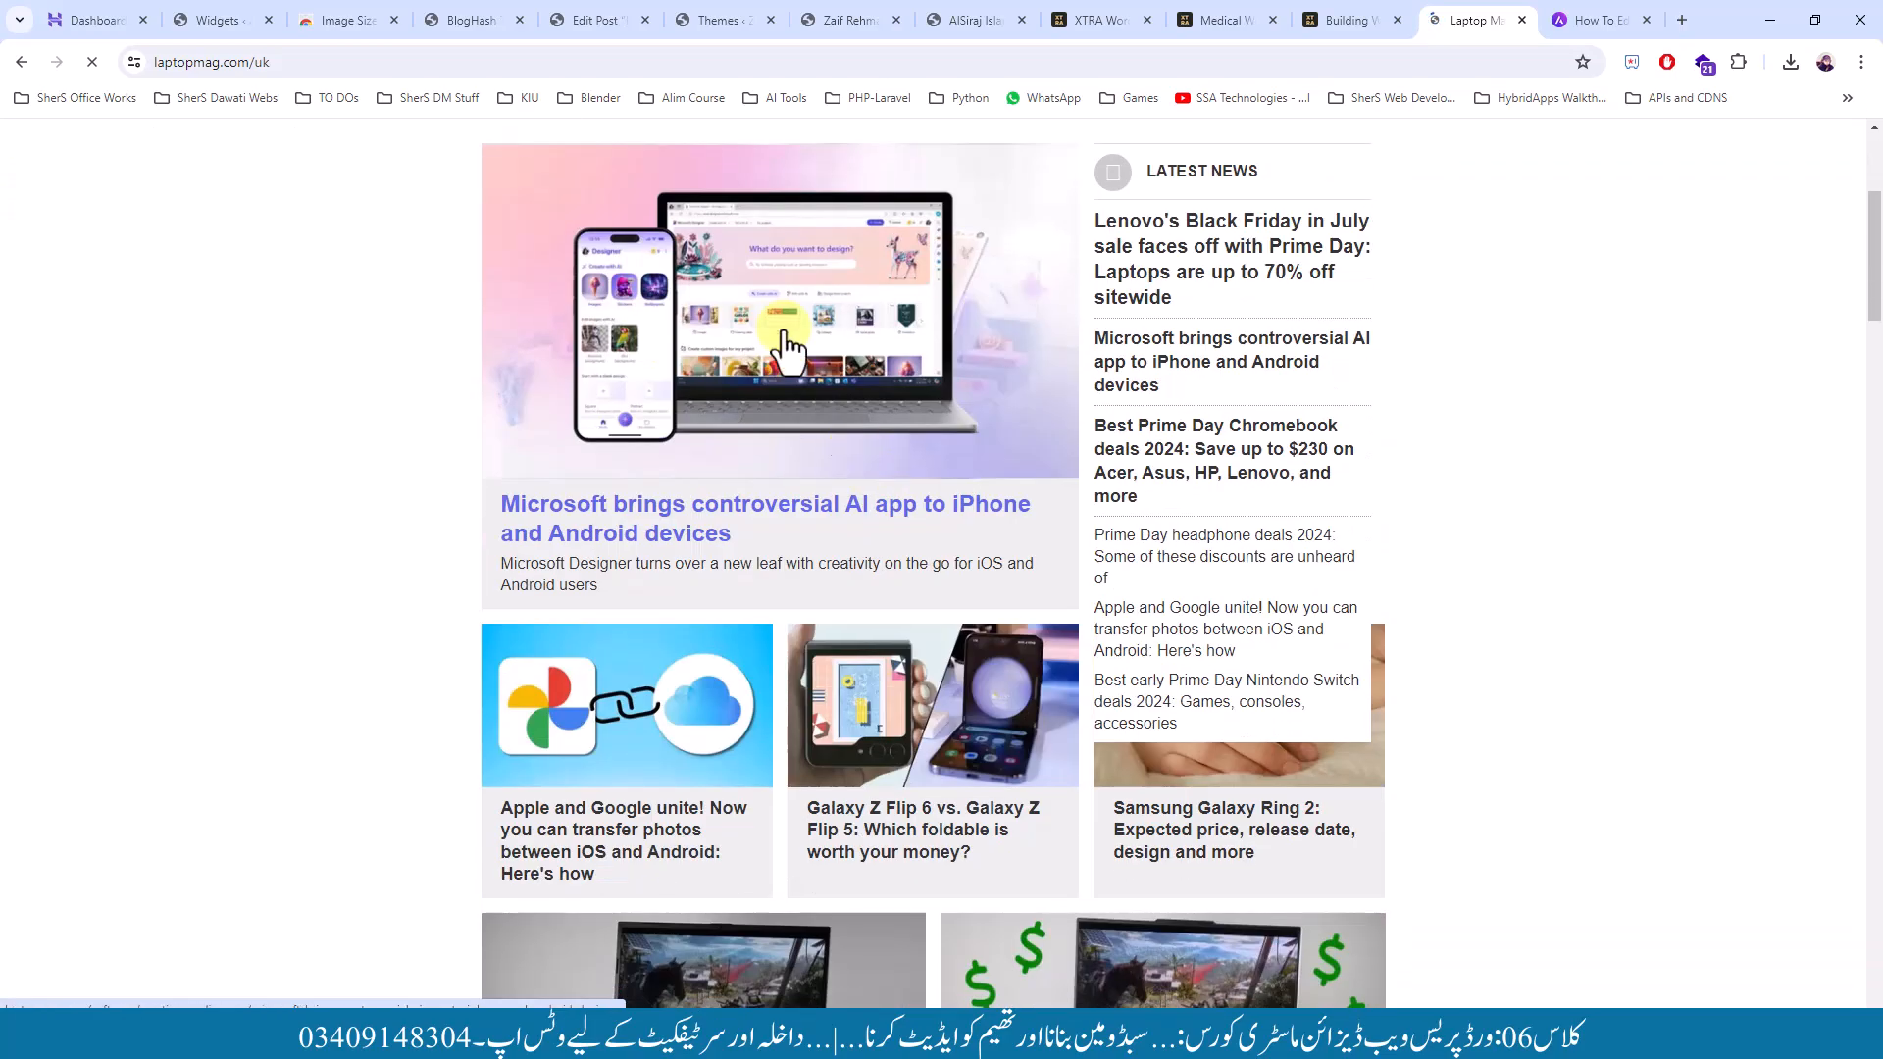
scroll(666, 510, "down", 3)
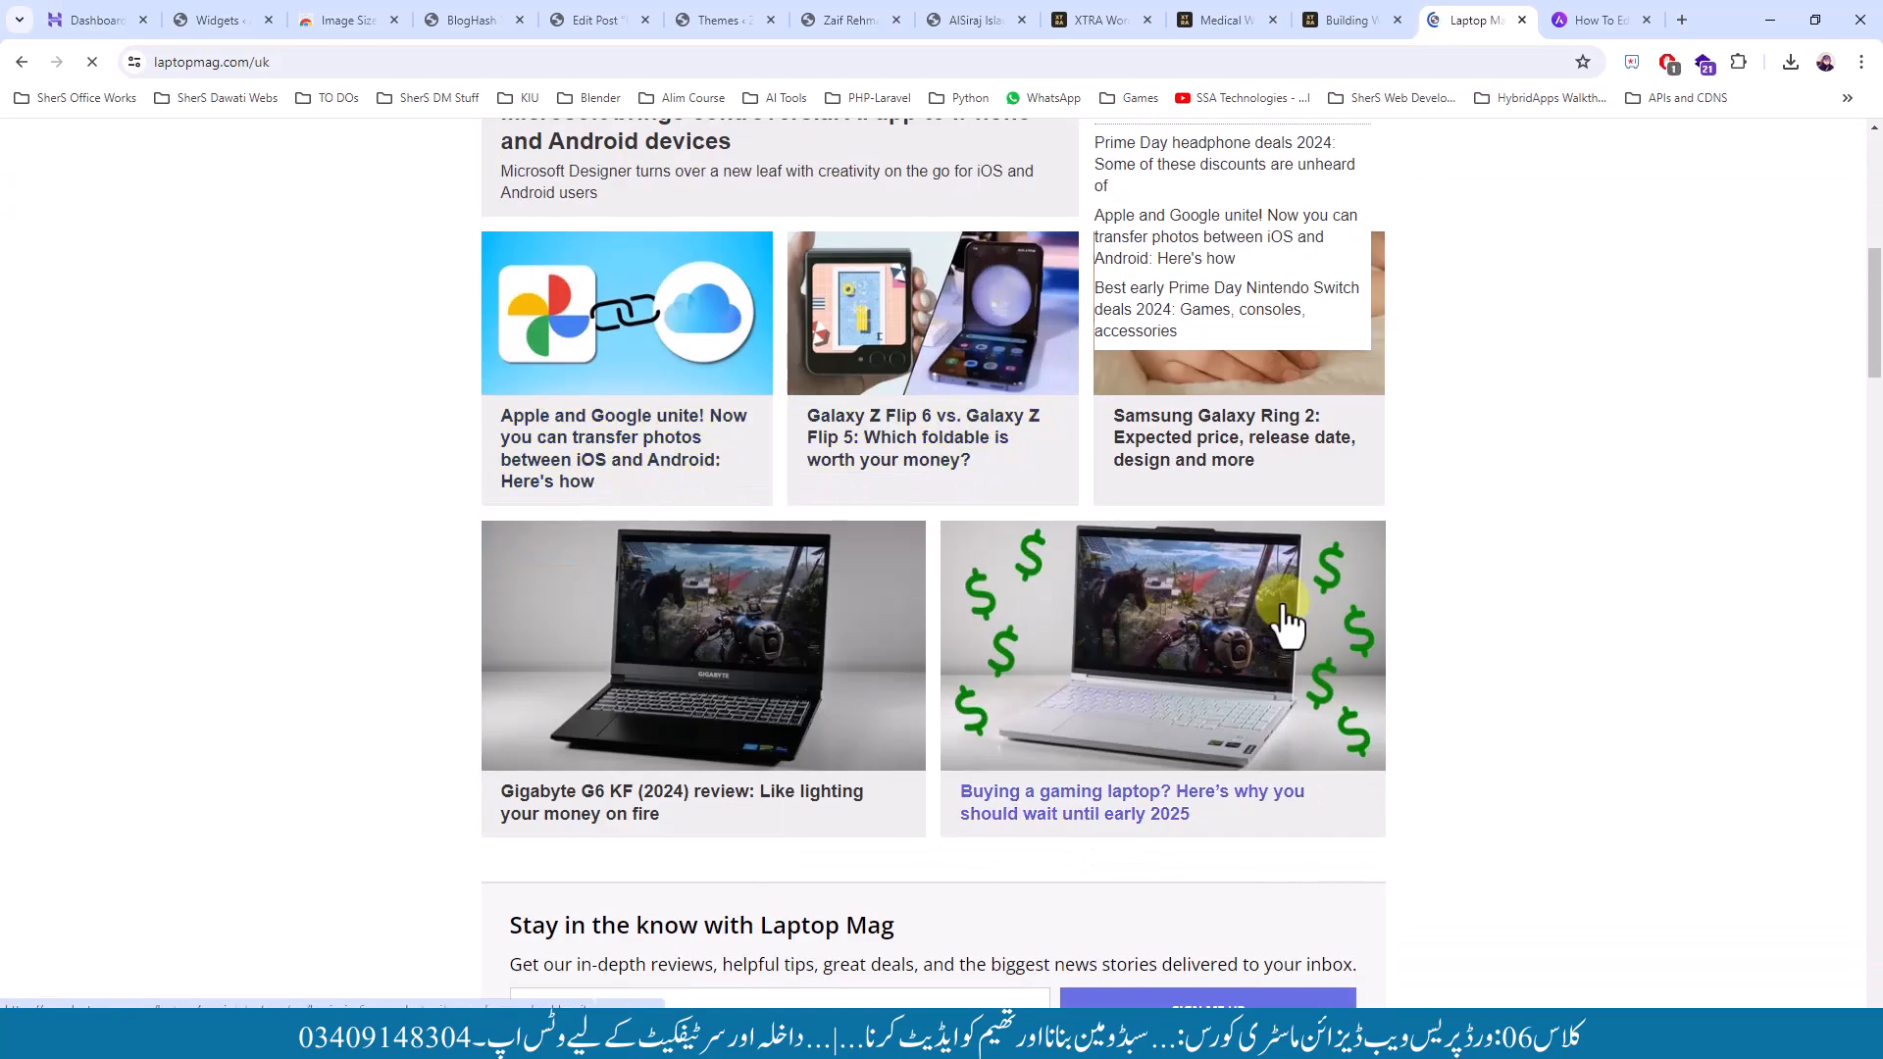
scroll(981, 618, "down", 5)
scroll(738, 159, "down", 2)
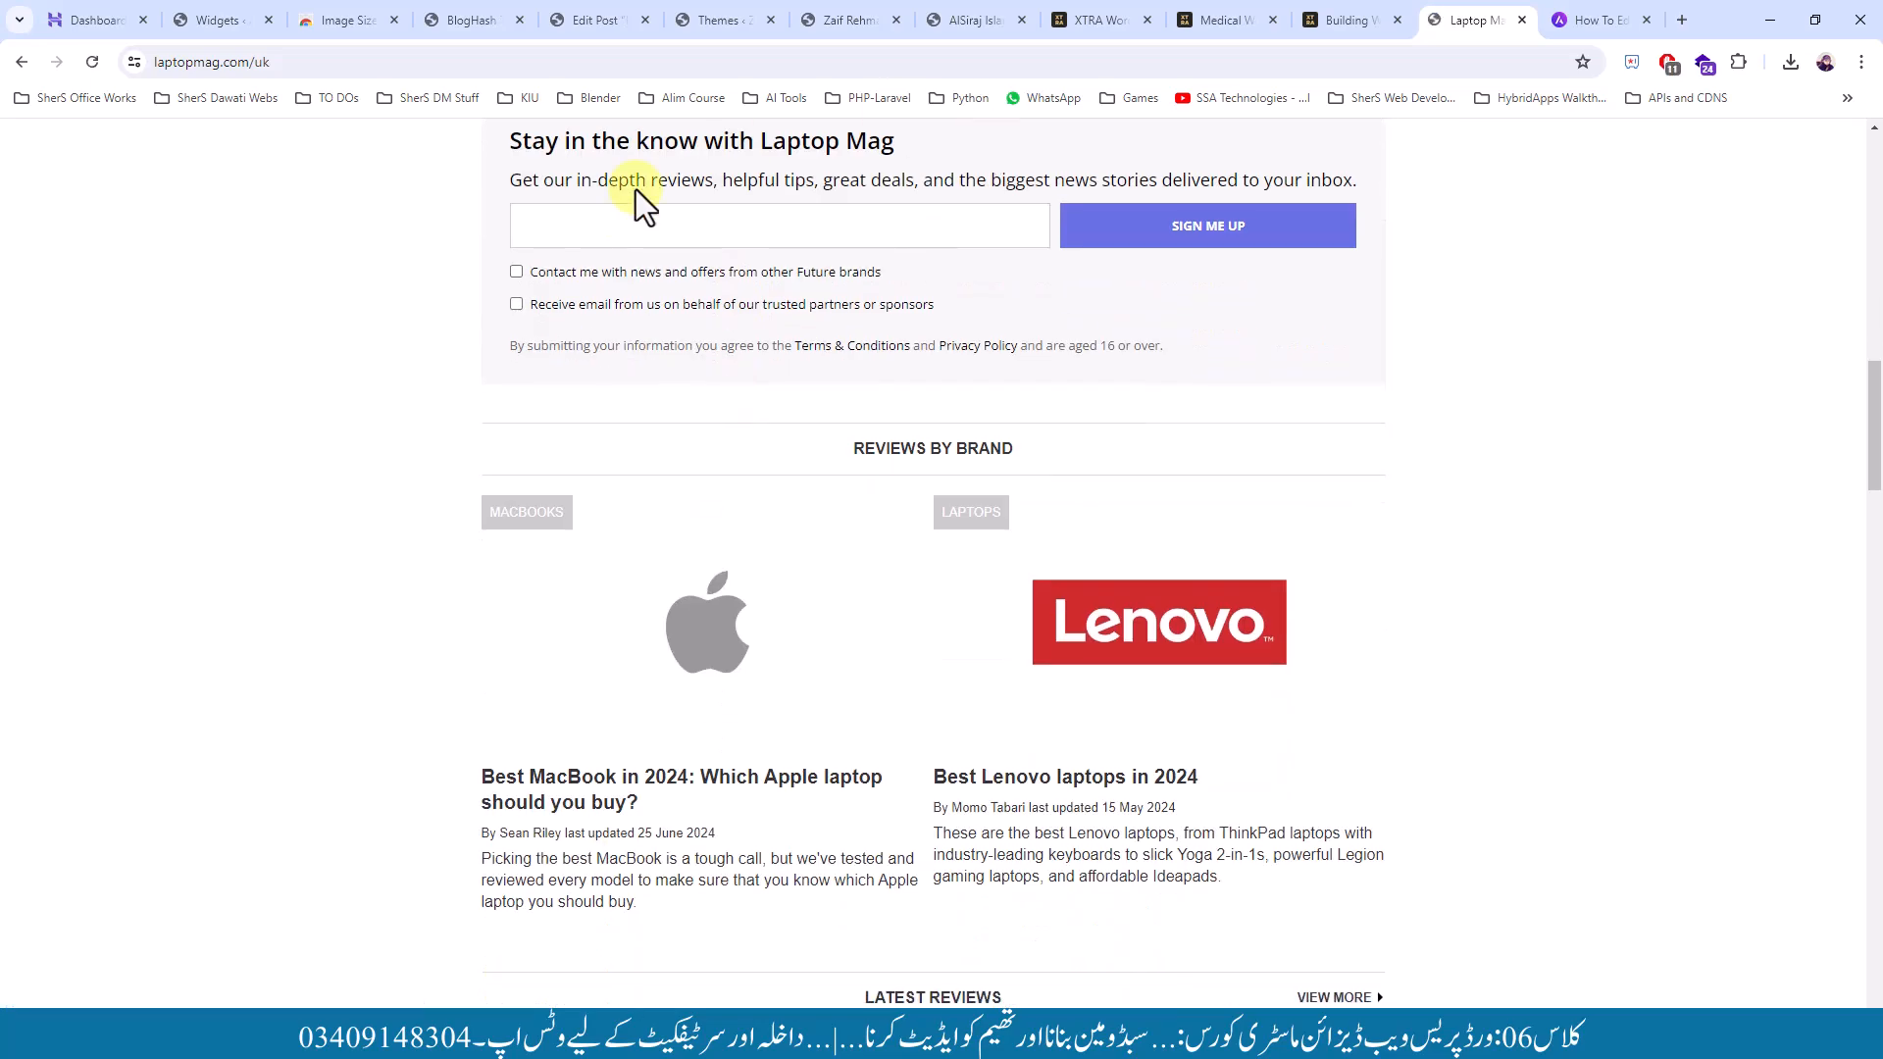
left_click(469, 21)
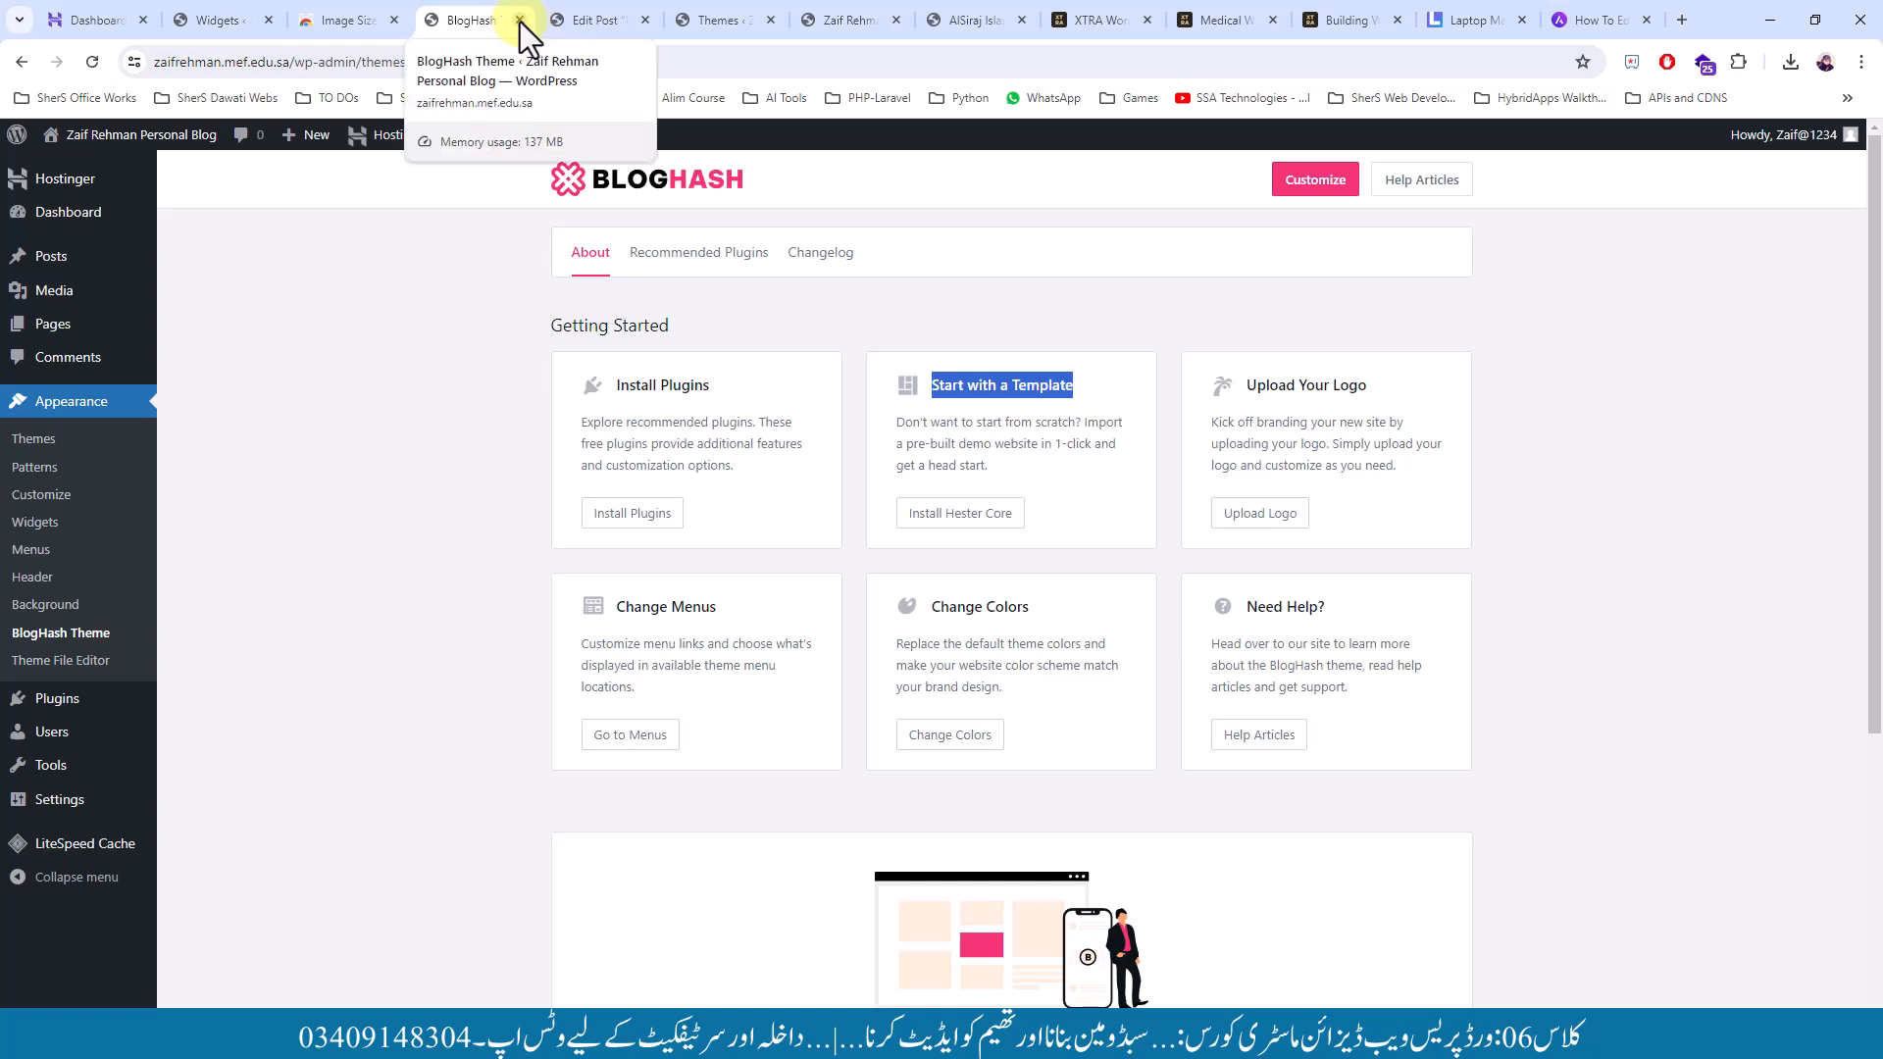
Close the BlogHash page and open management of the mef.edu.sa hosting from hPanel Home.
left_click(520, 21)
left_click(110, 24)
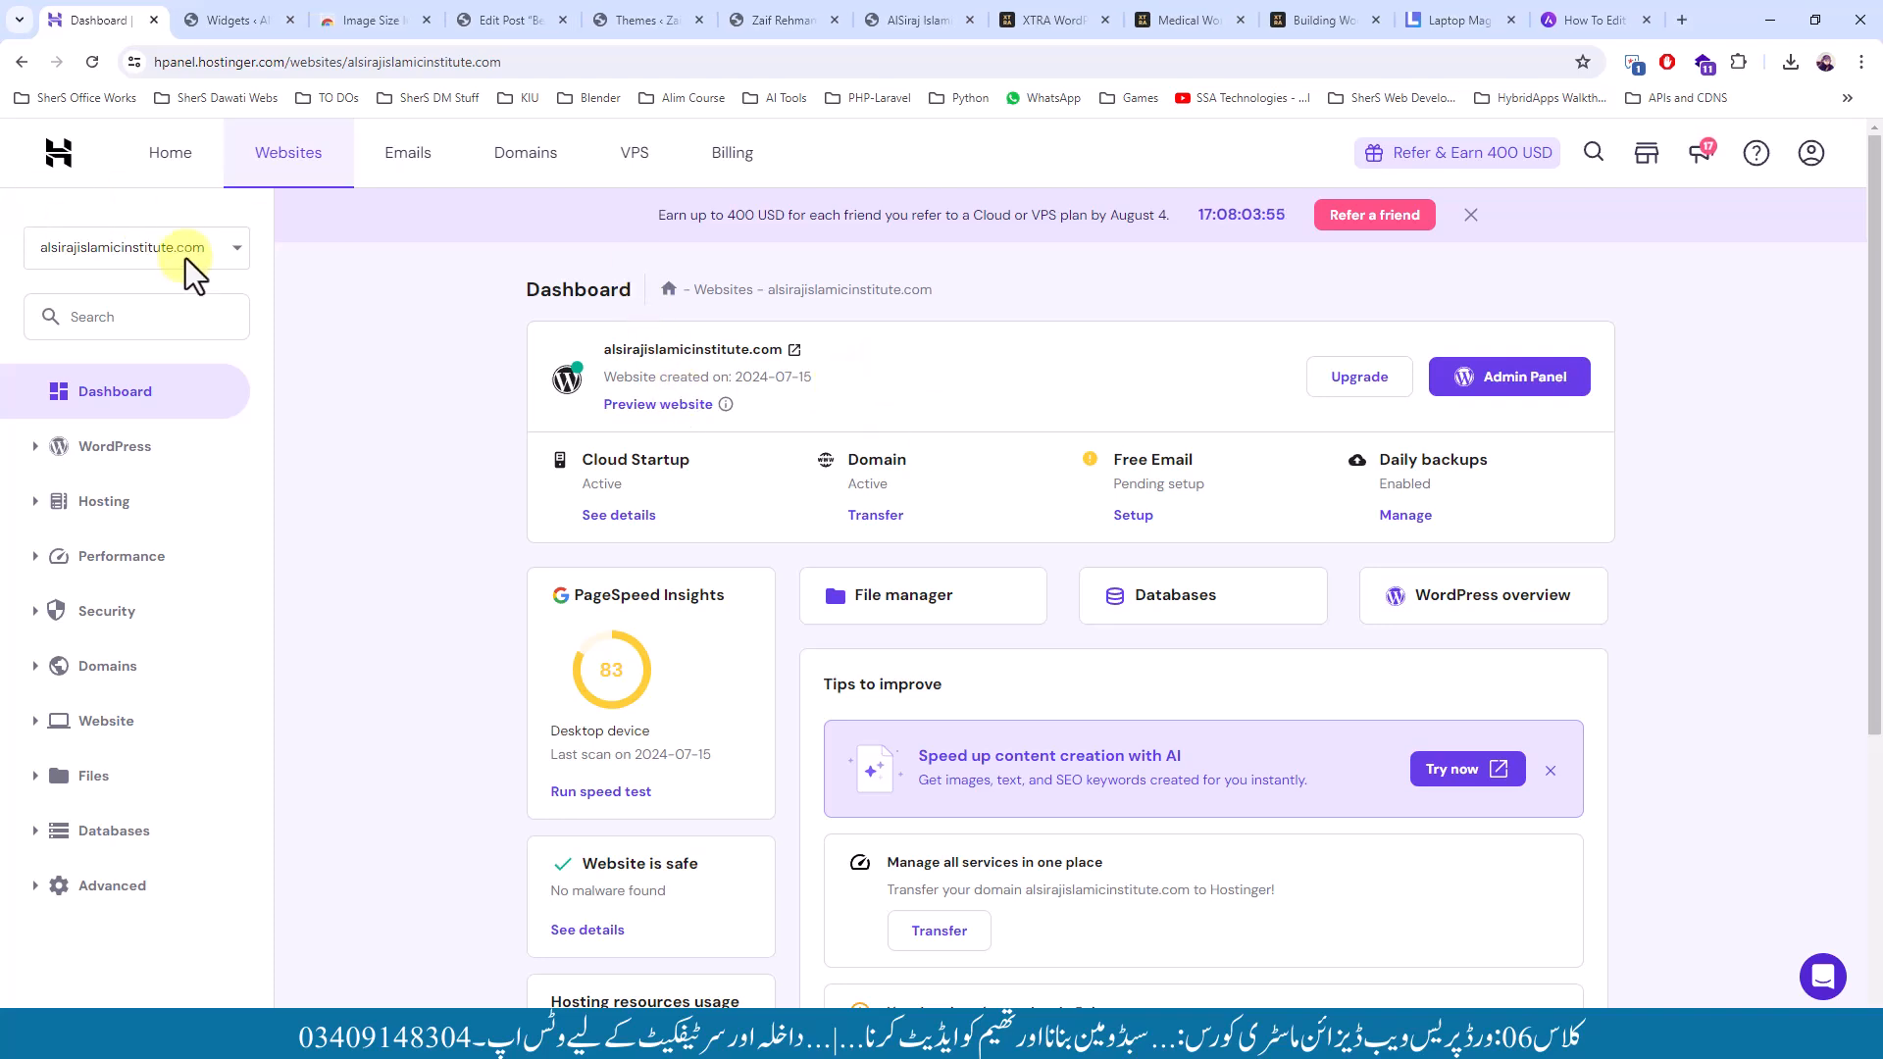
left_click(294, 157)
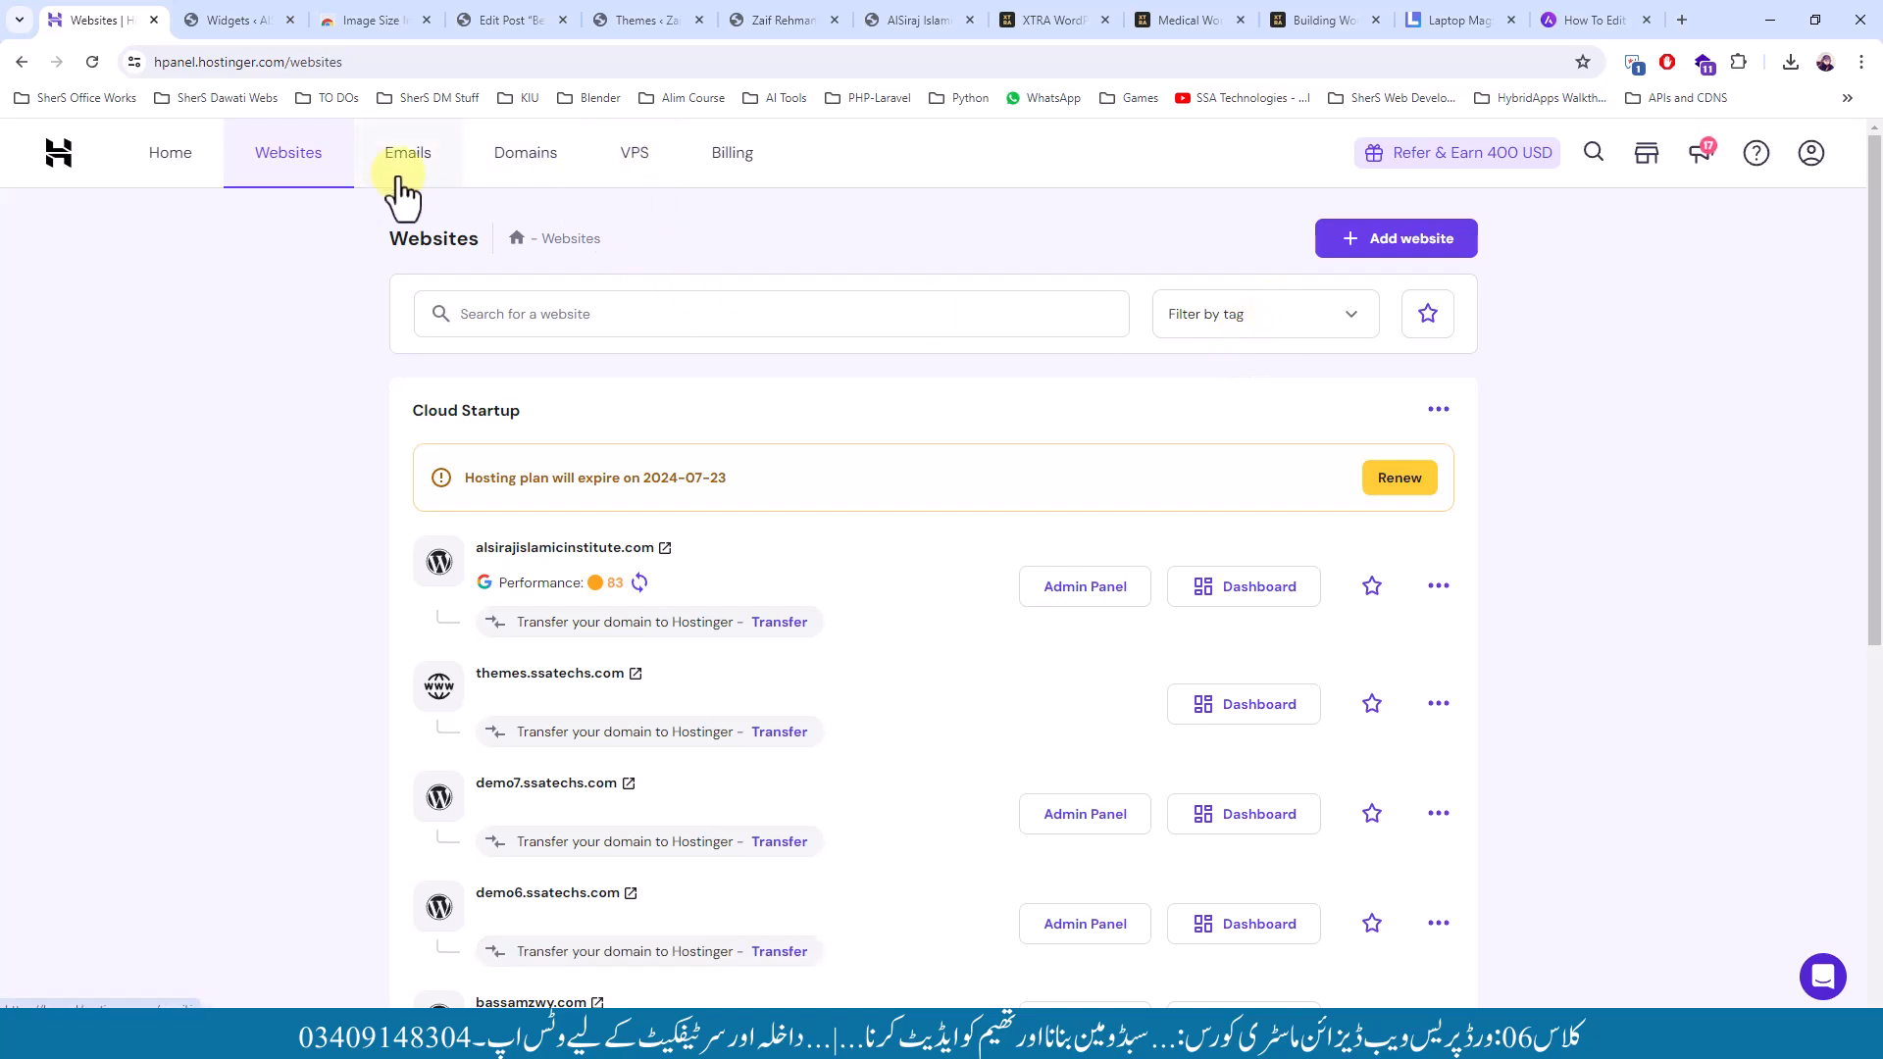
left_click(188, 170)
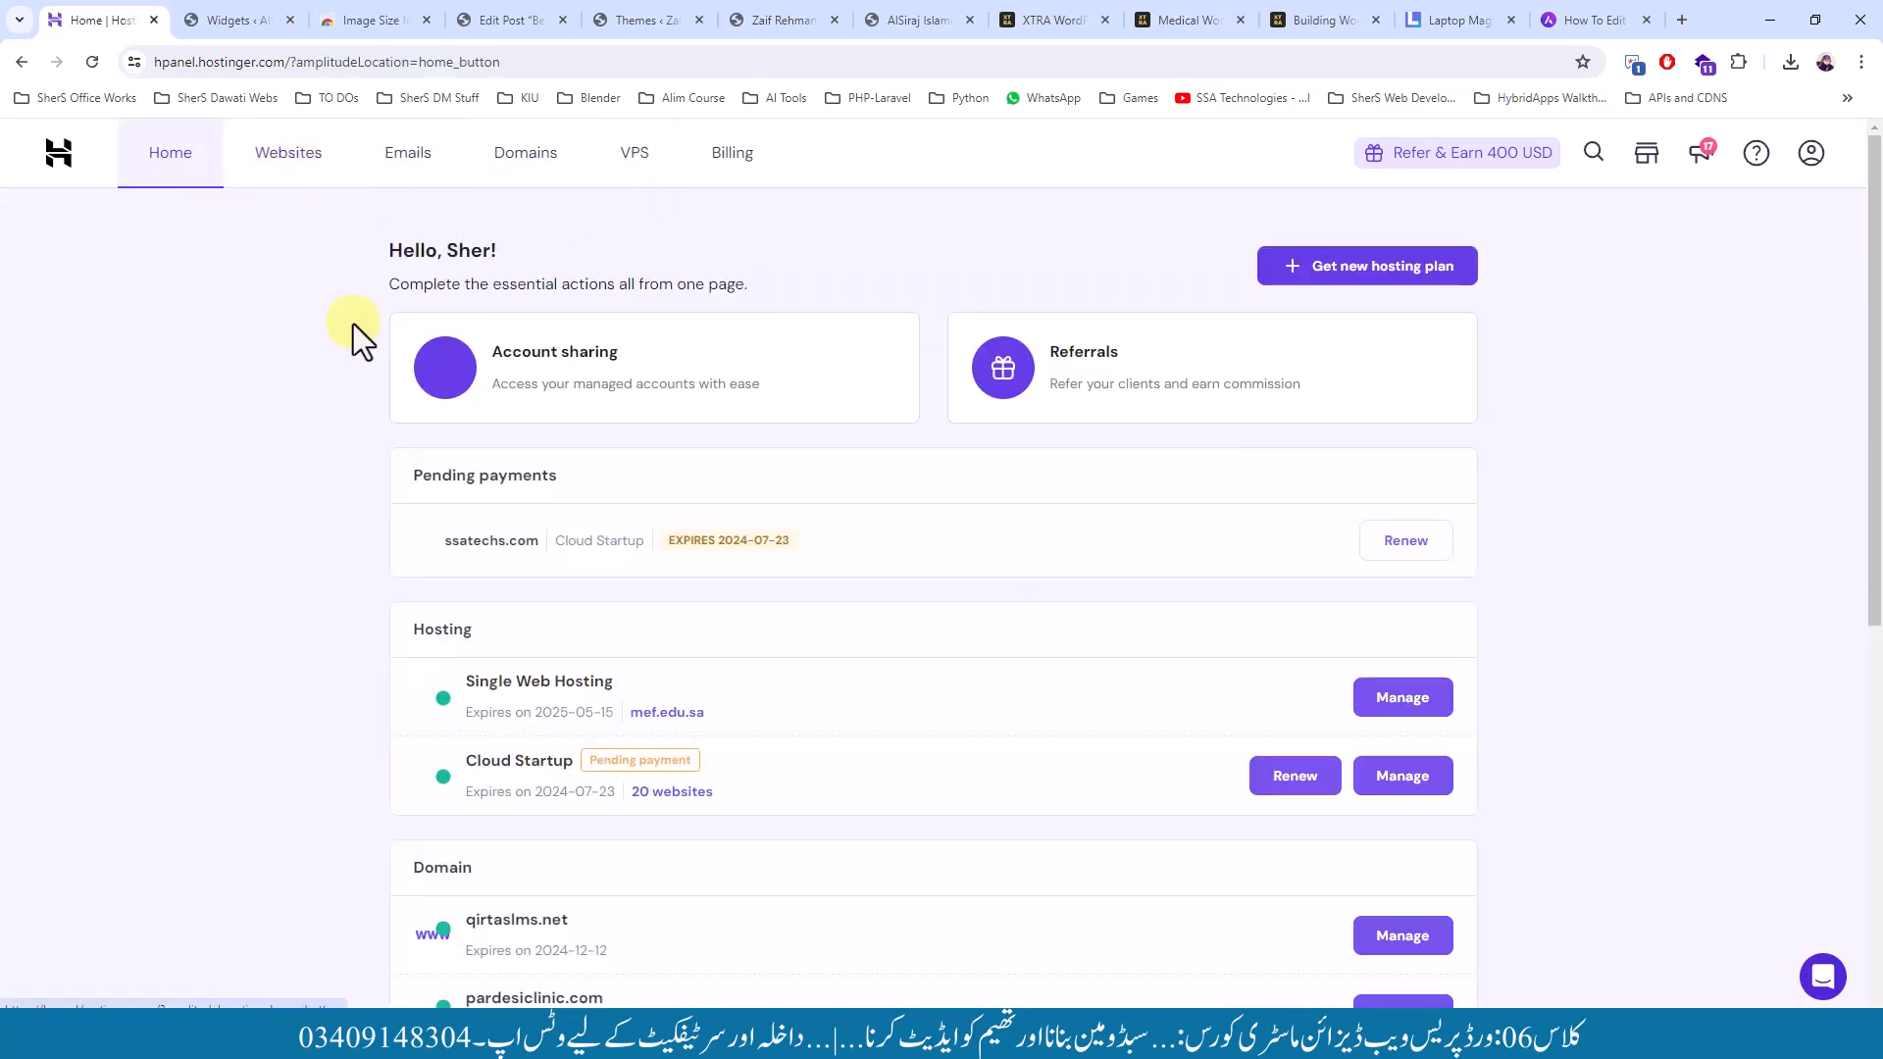
scroll(542, 840, "down", 2)
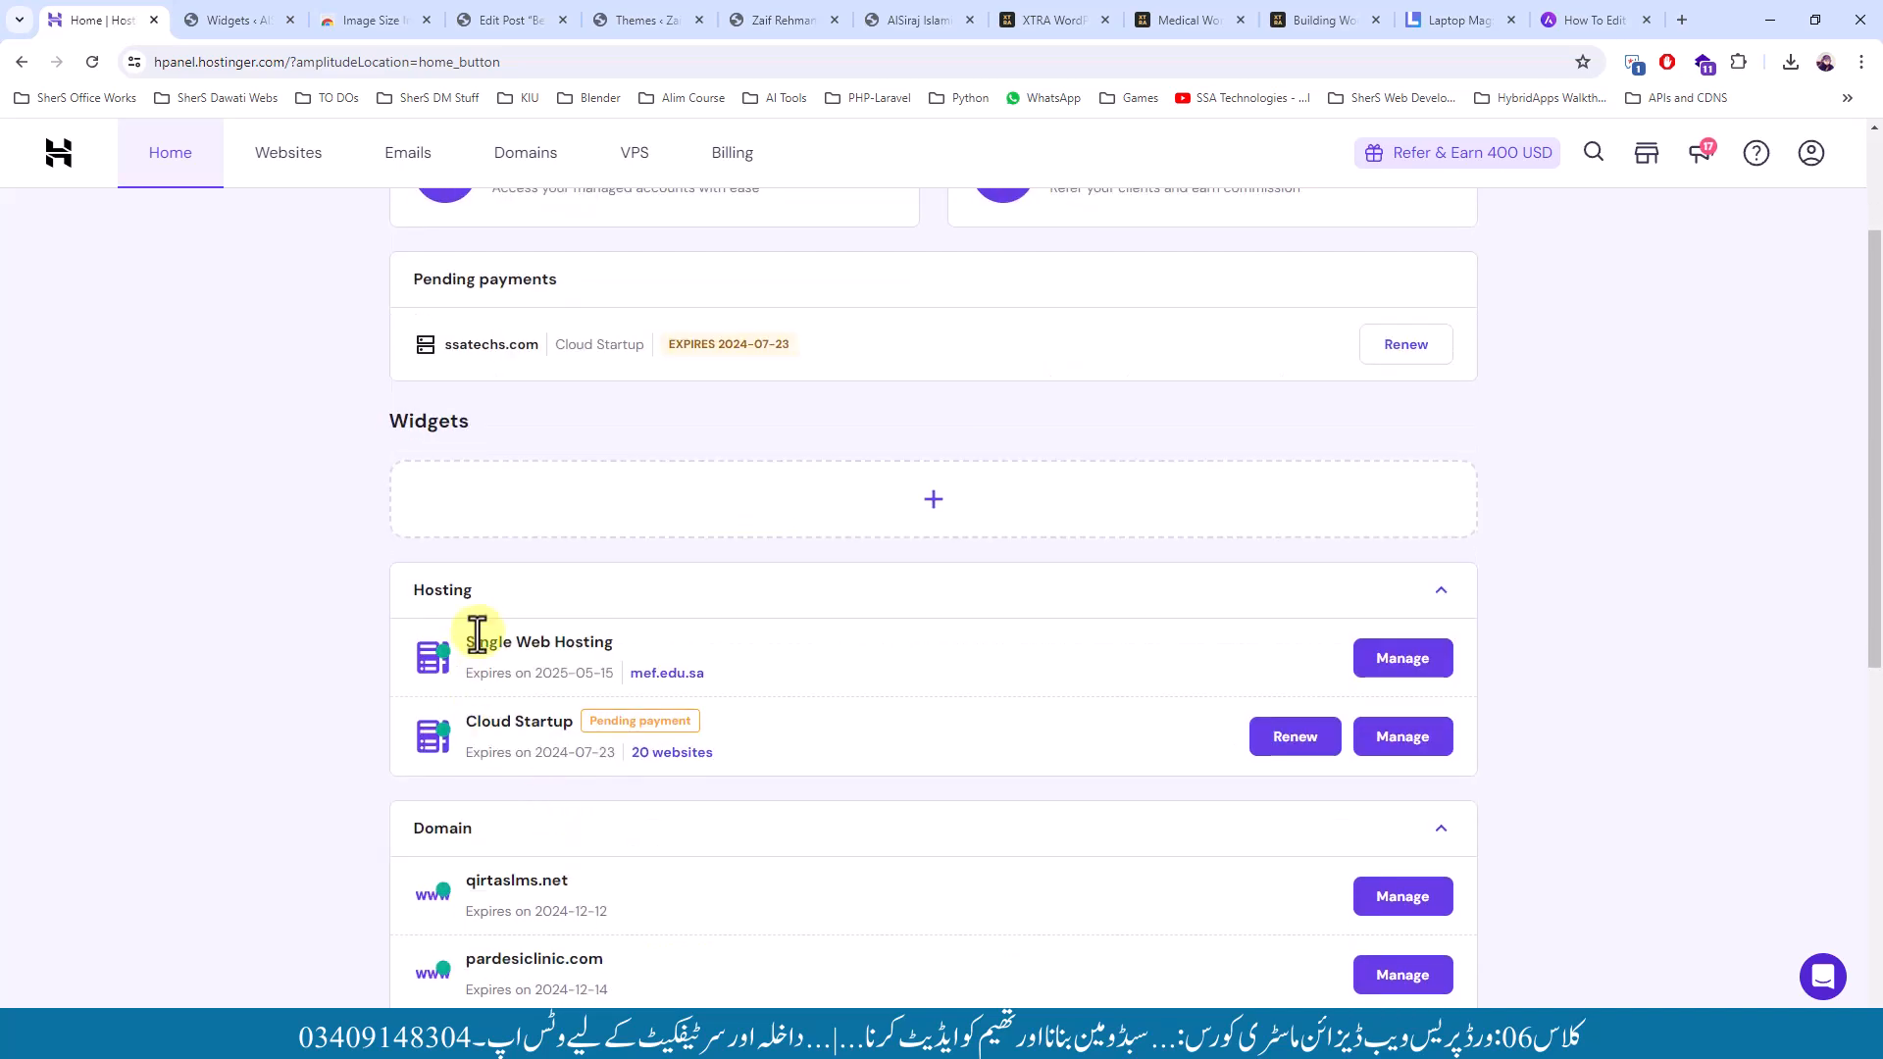
left_click_drag(719, 672, 631, 674)
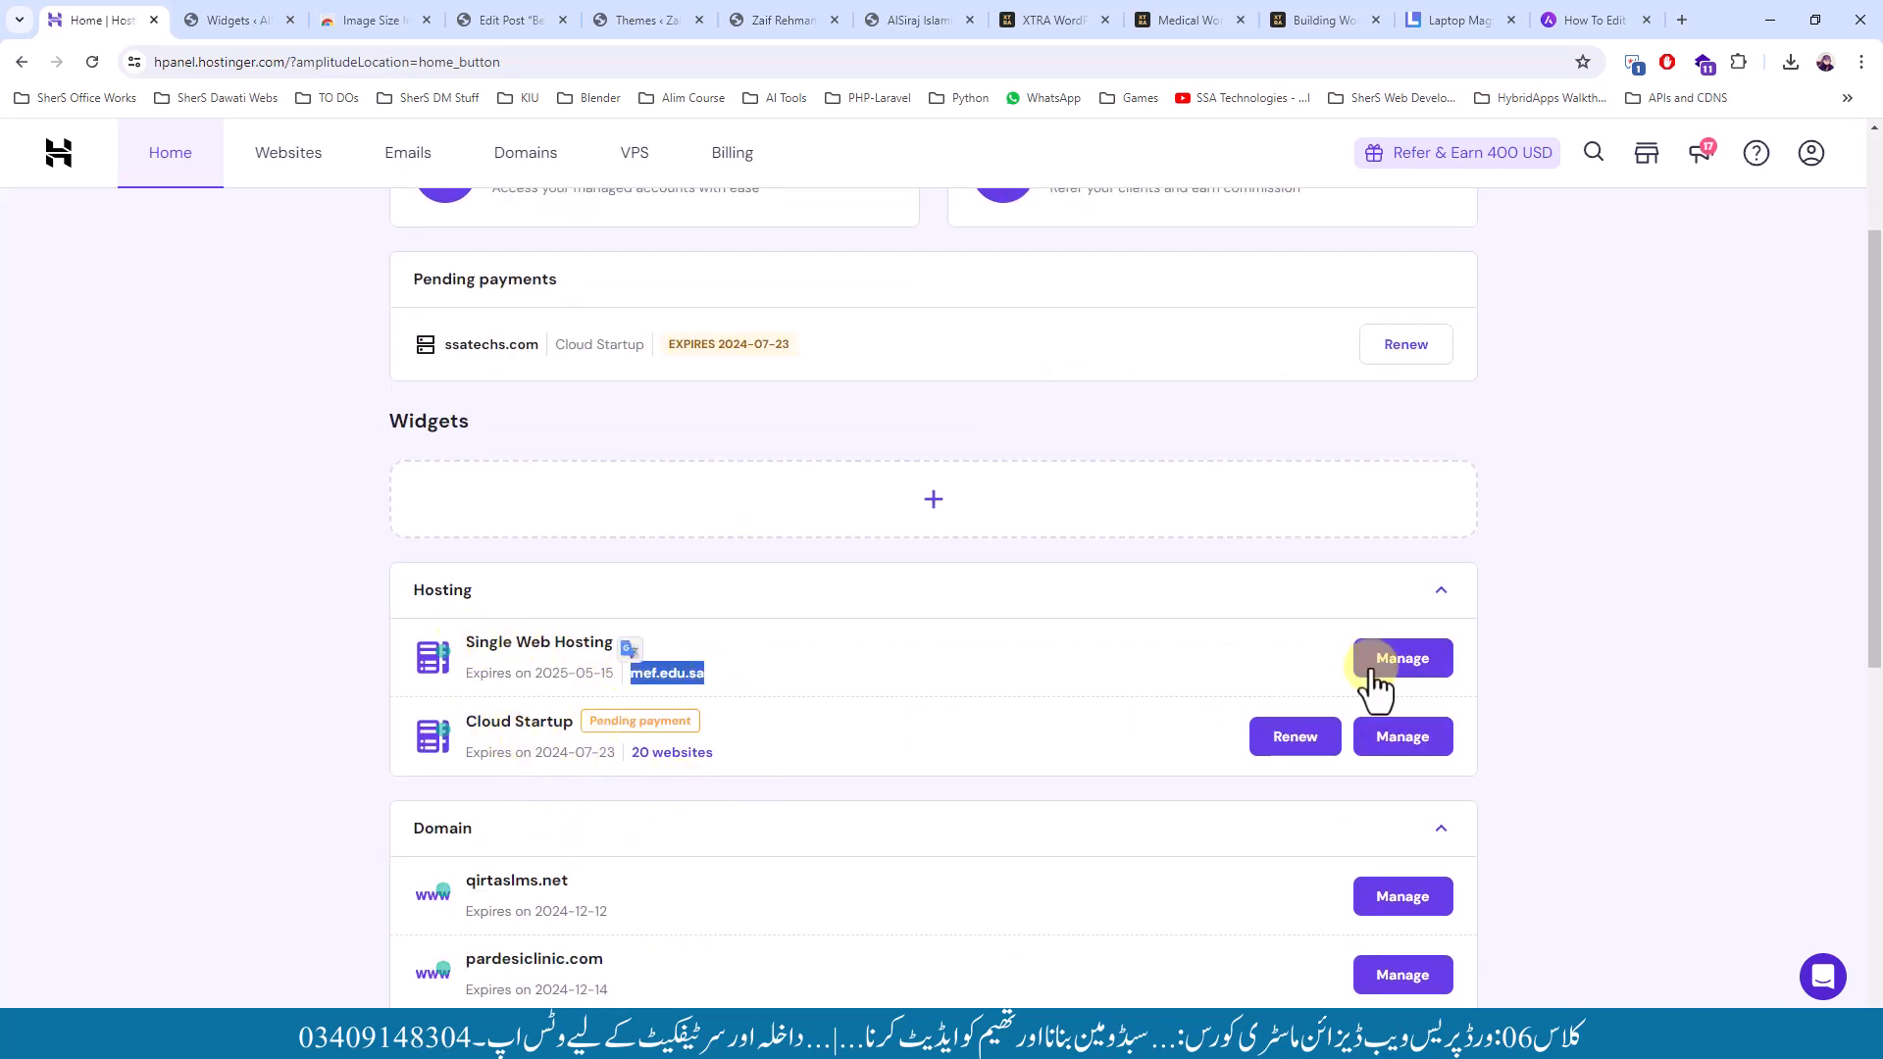
left_click(1403, 662)
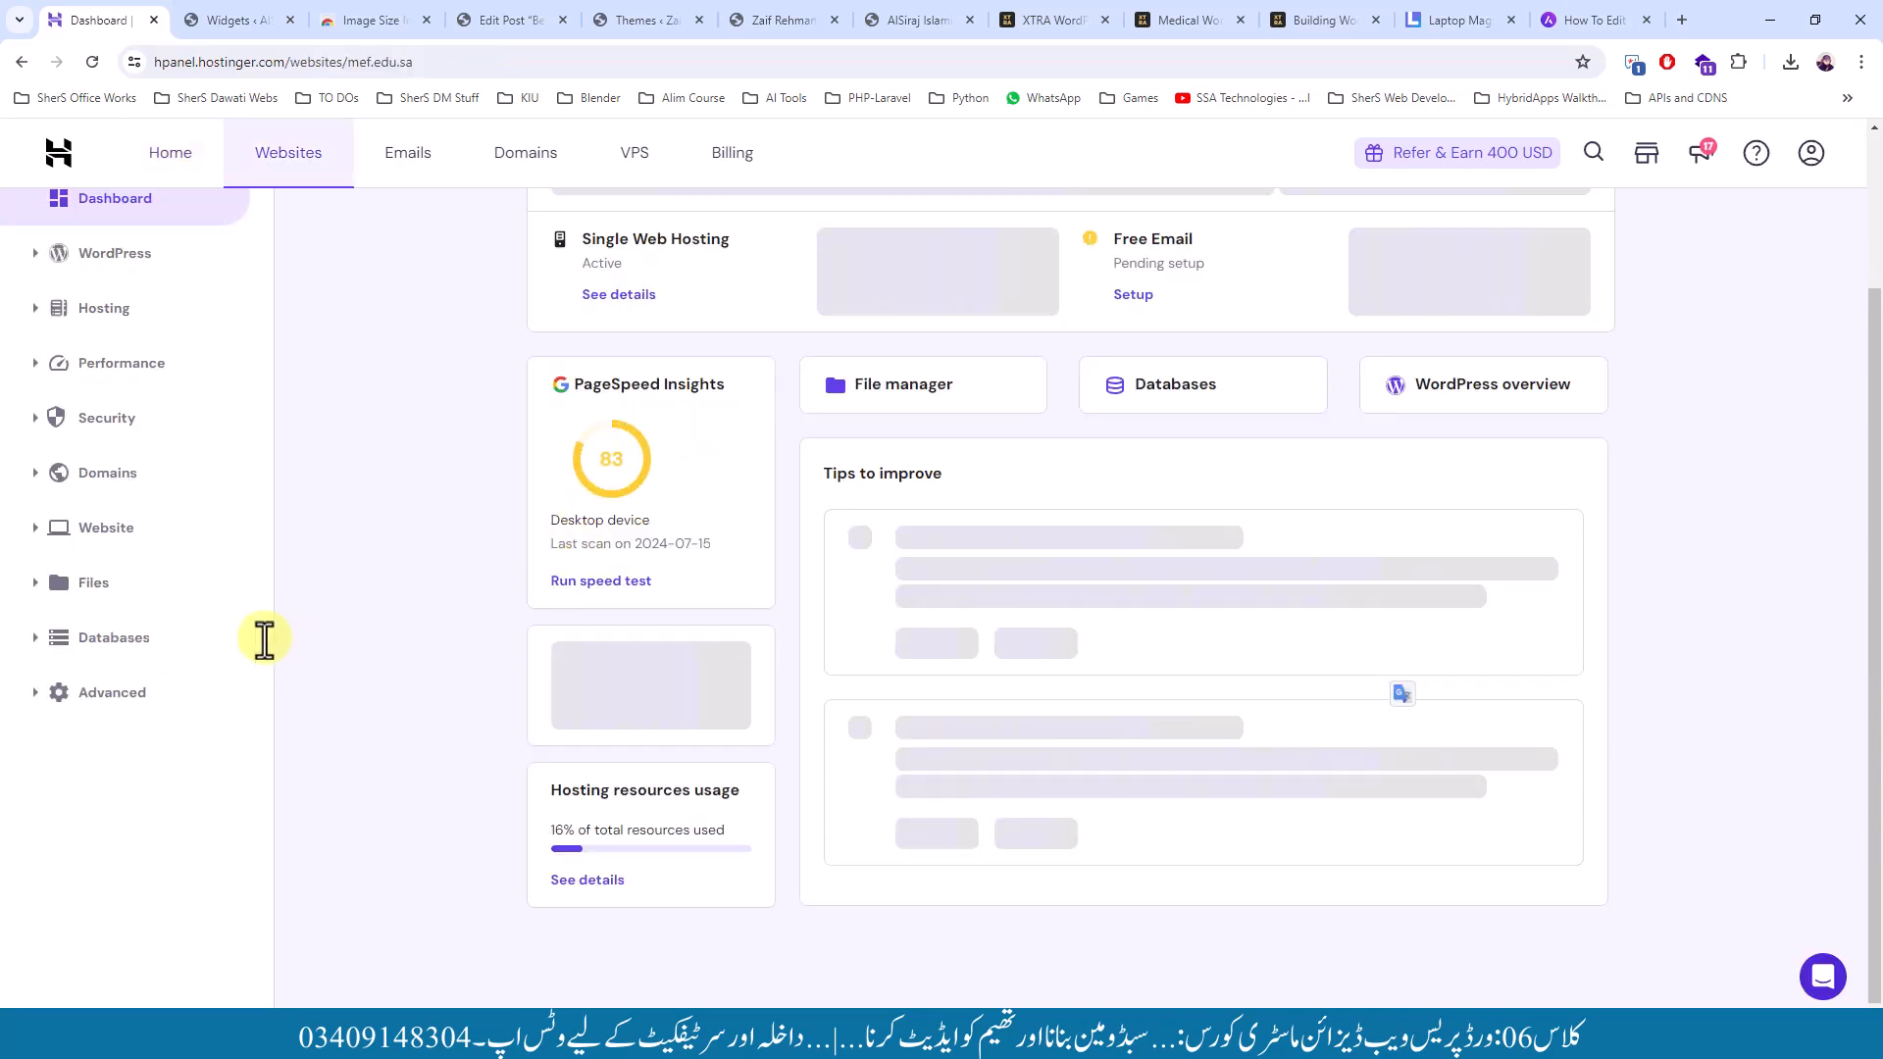
Delete the blog's subdomain under Domains > Subdomains and confirm its tab shows 403 Forbidden.
left_click(49, 459)
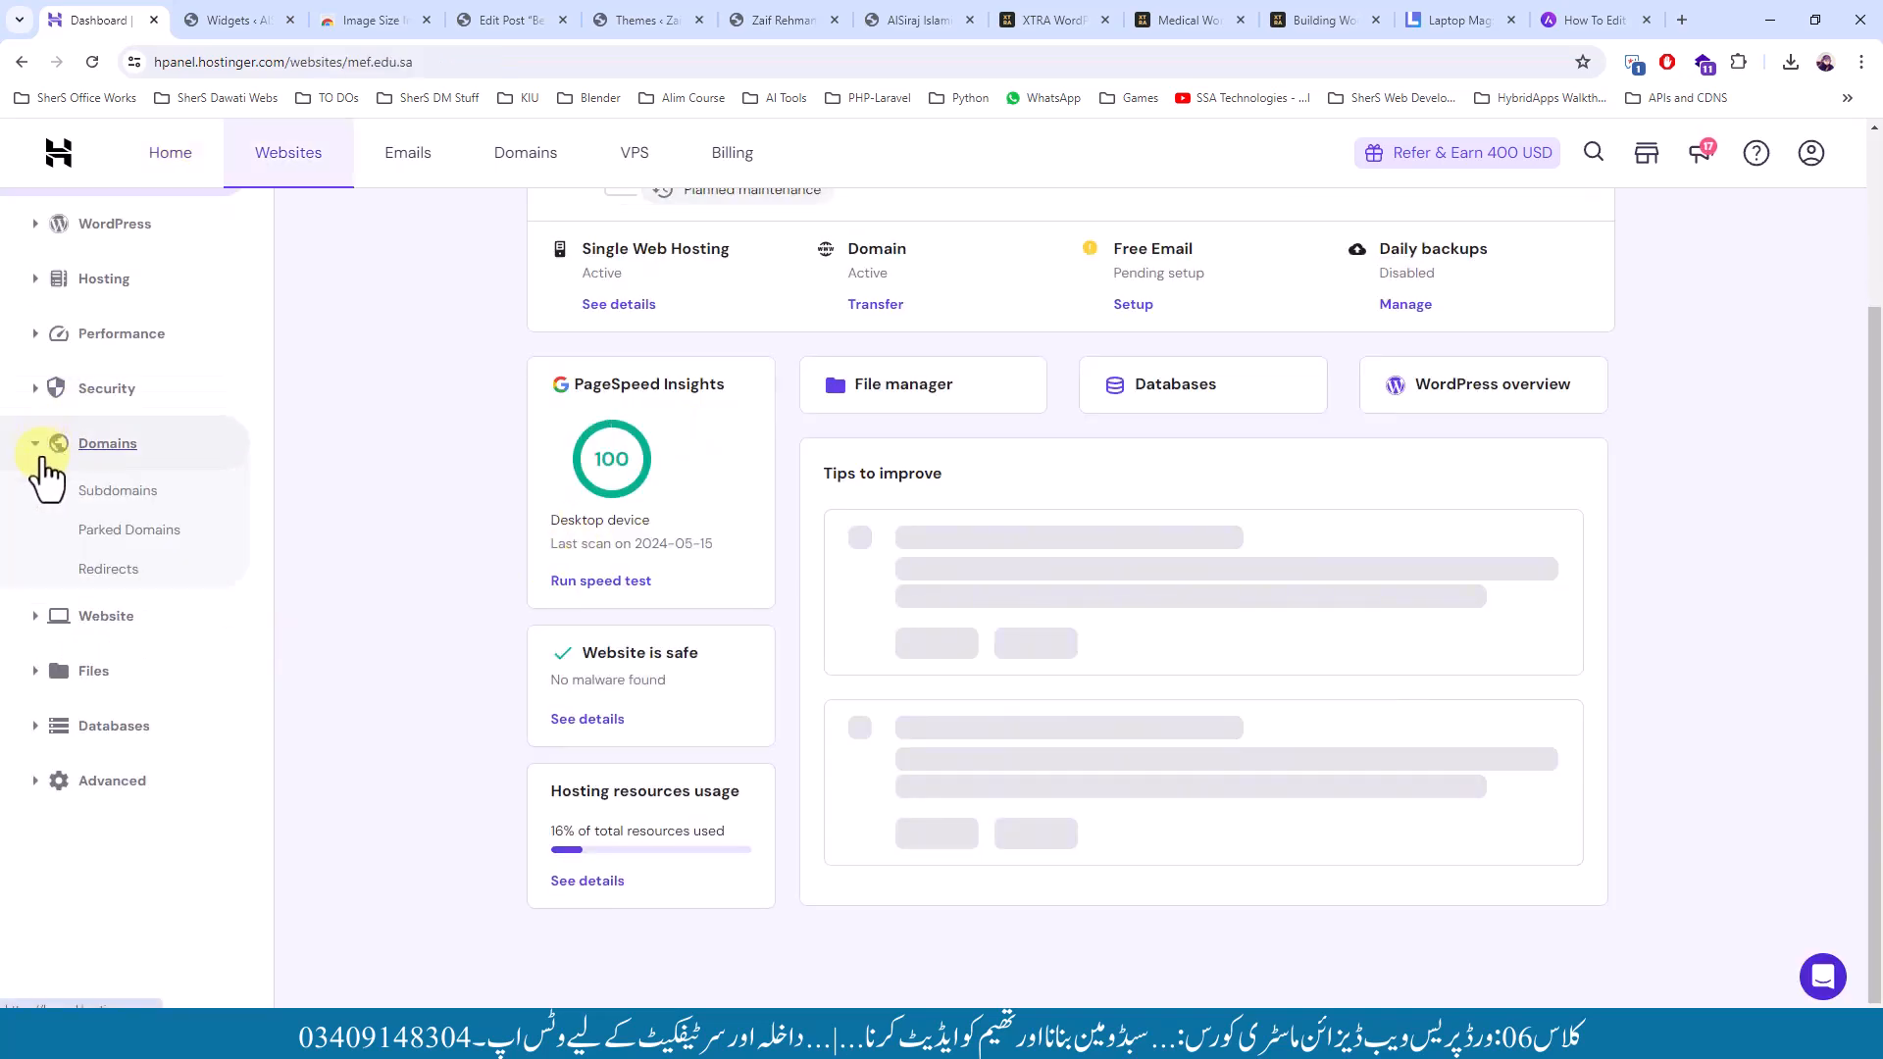
left_click(102, 490)
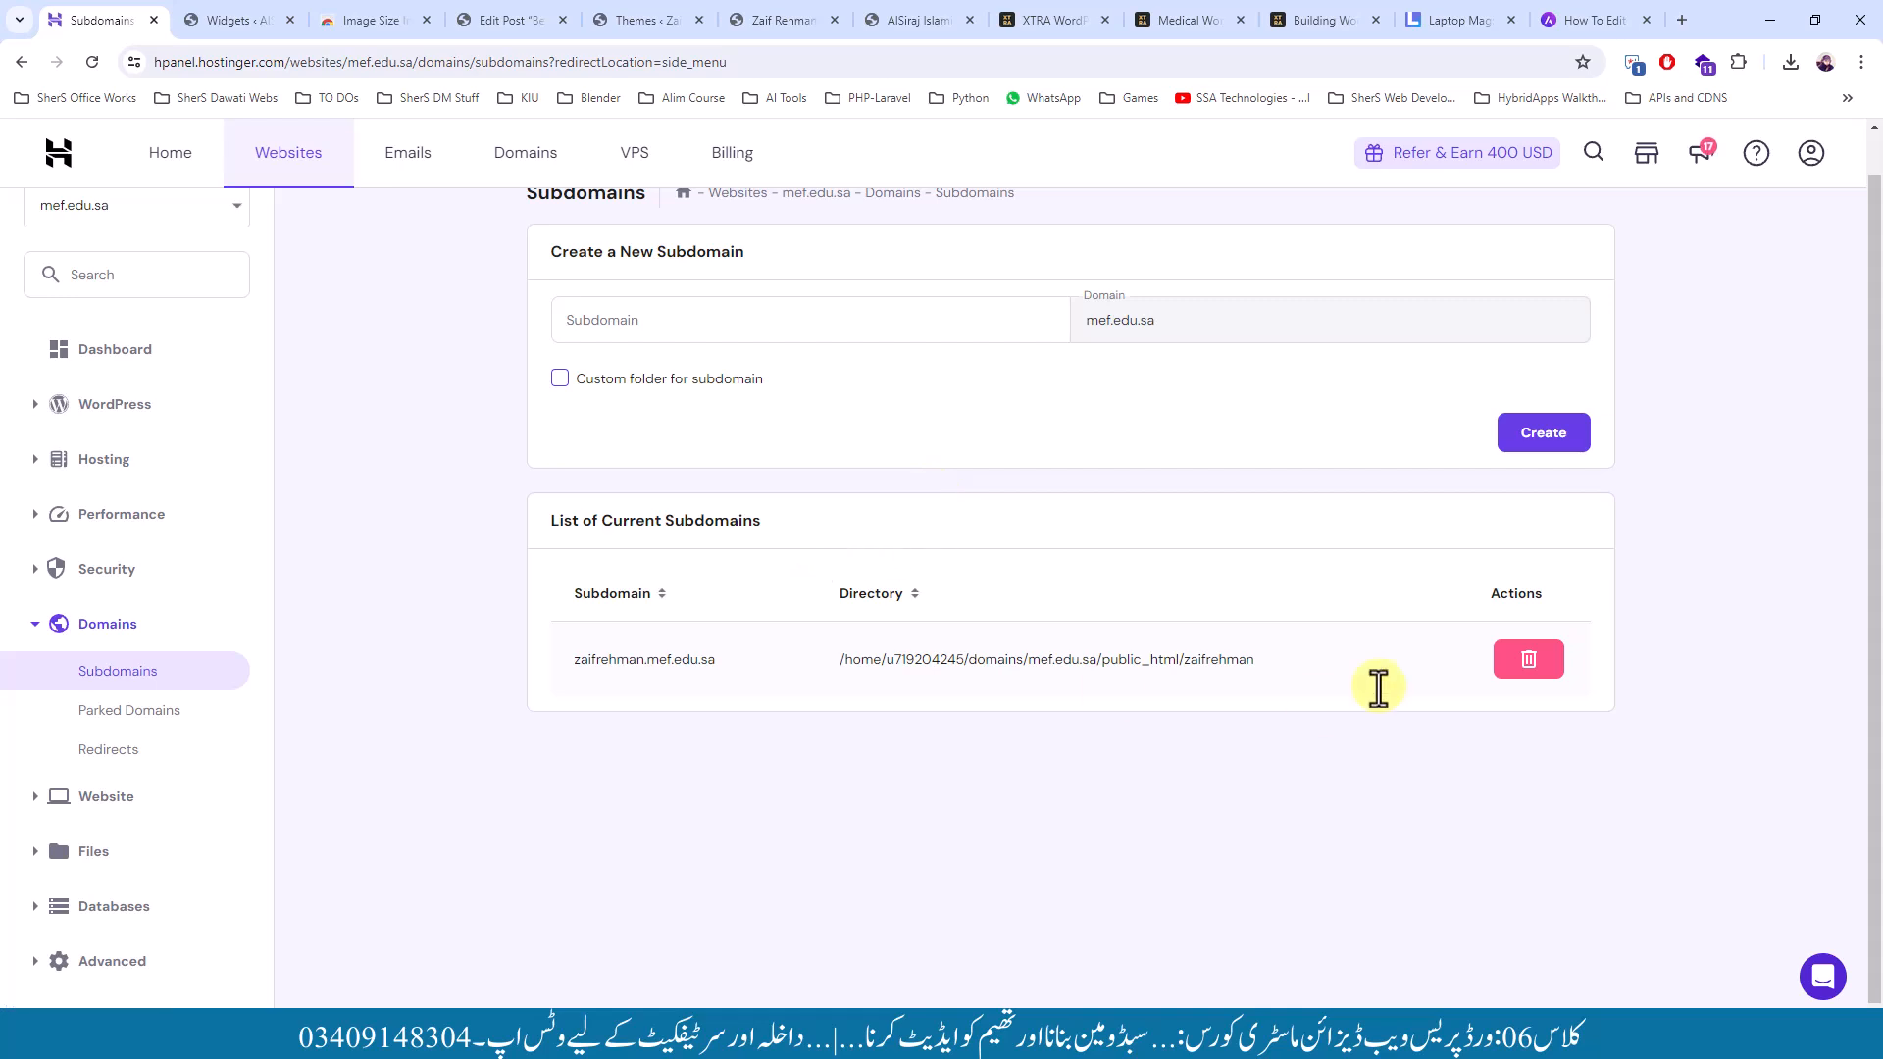
left_click(1527, 664)
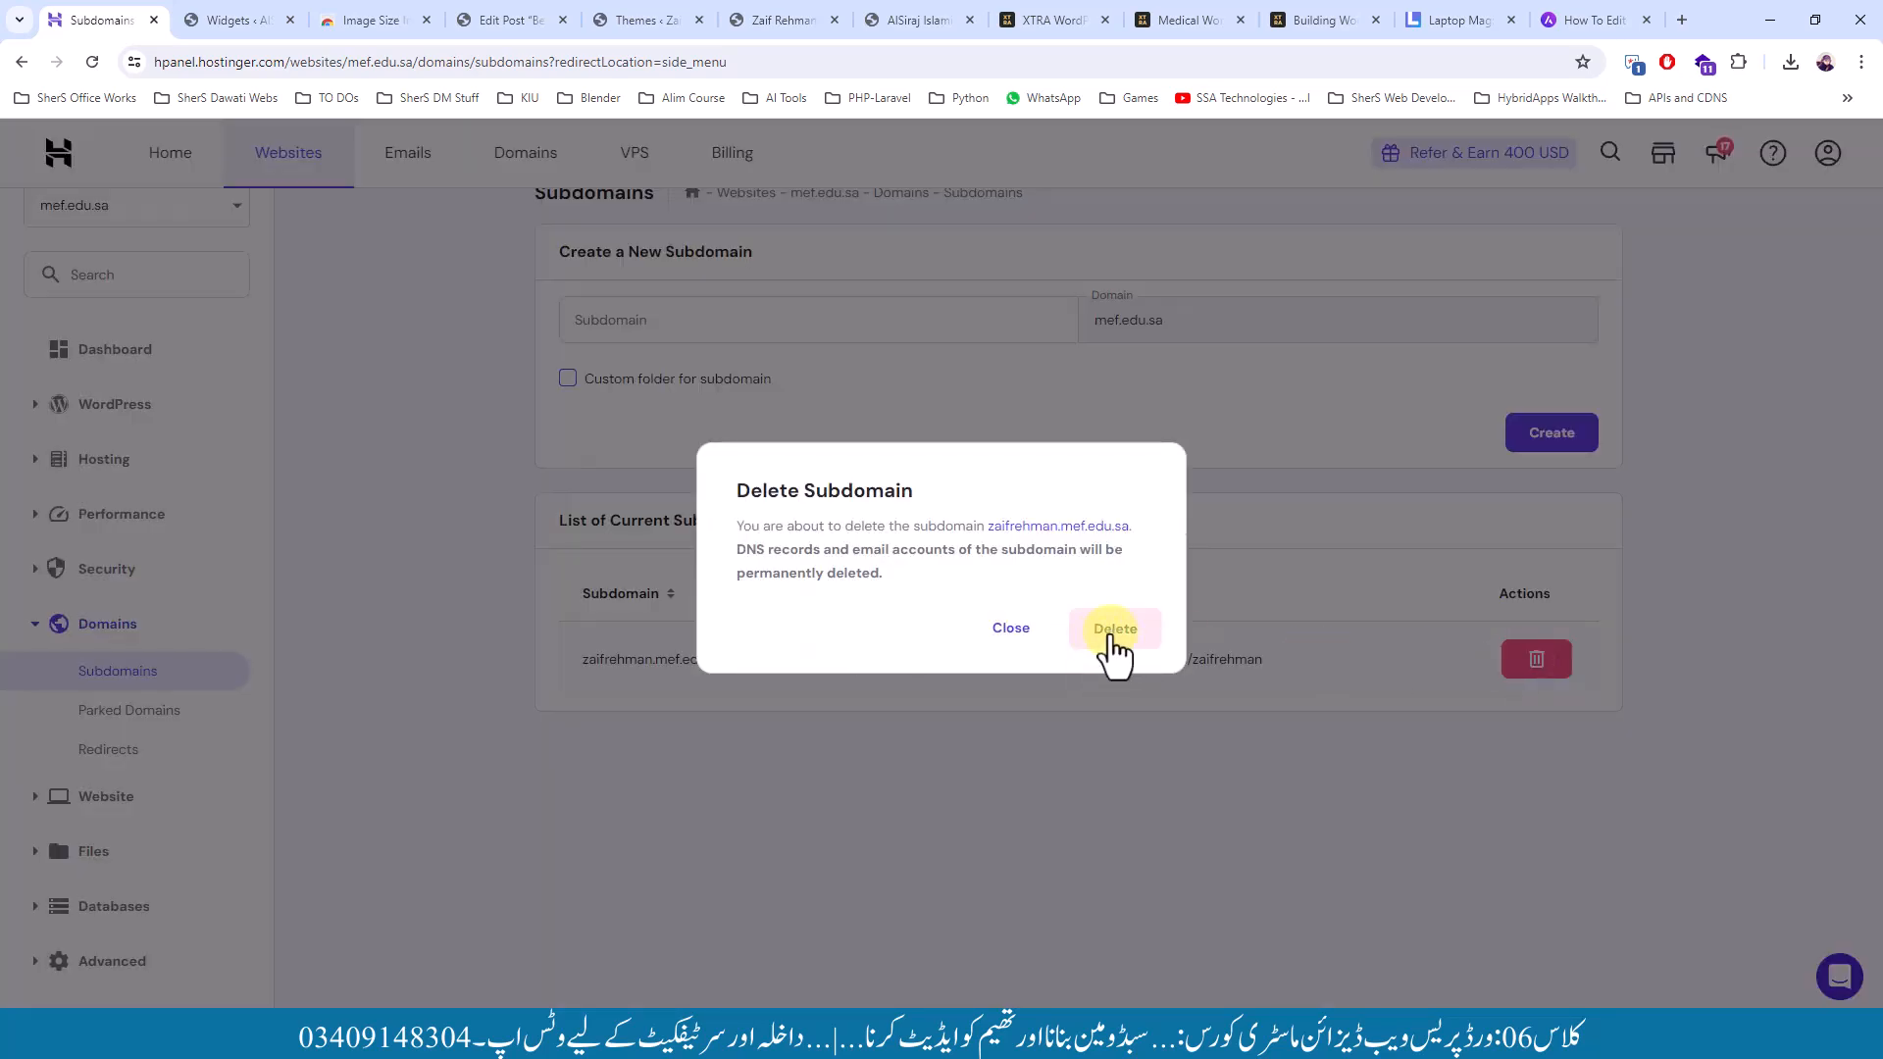
left_click(1114, 628)
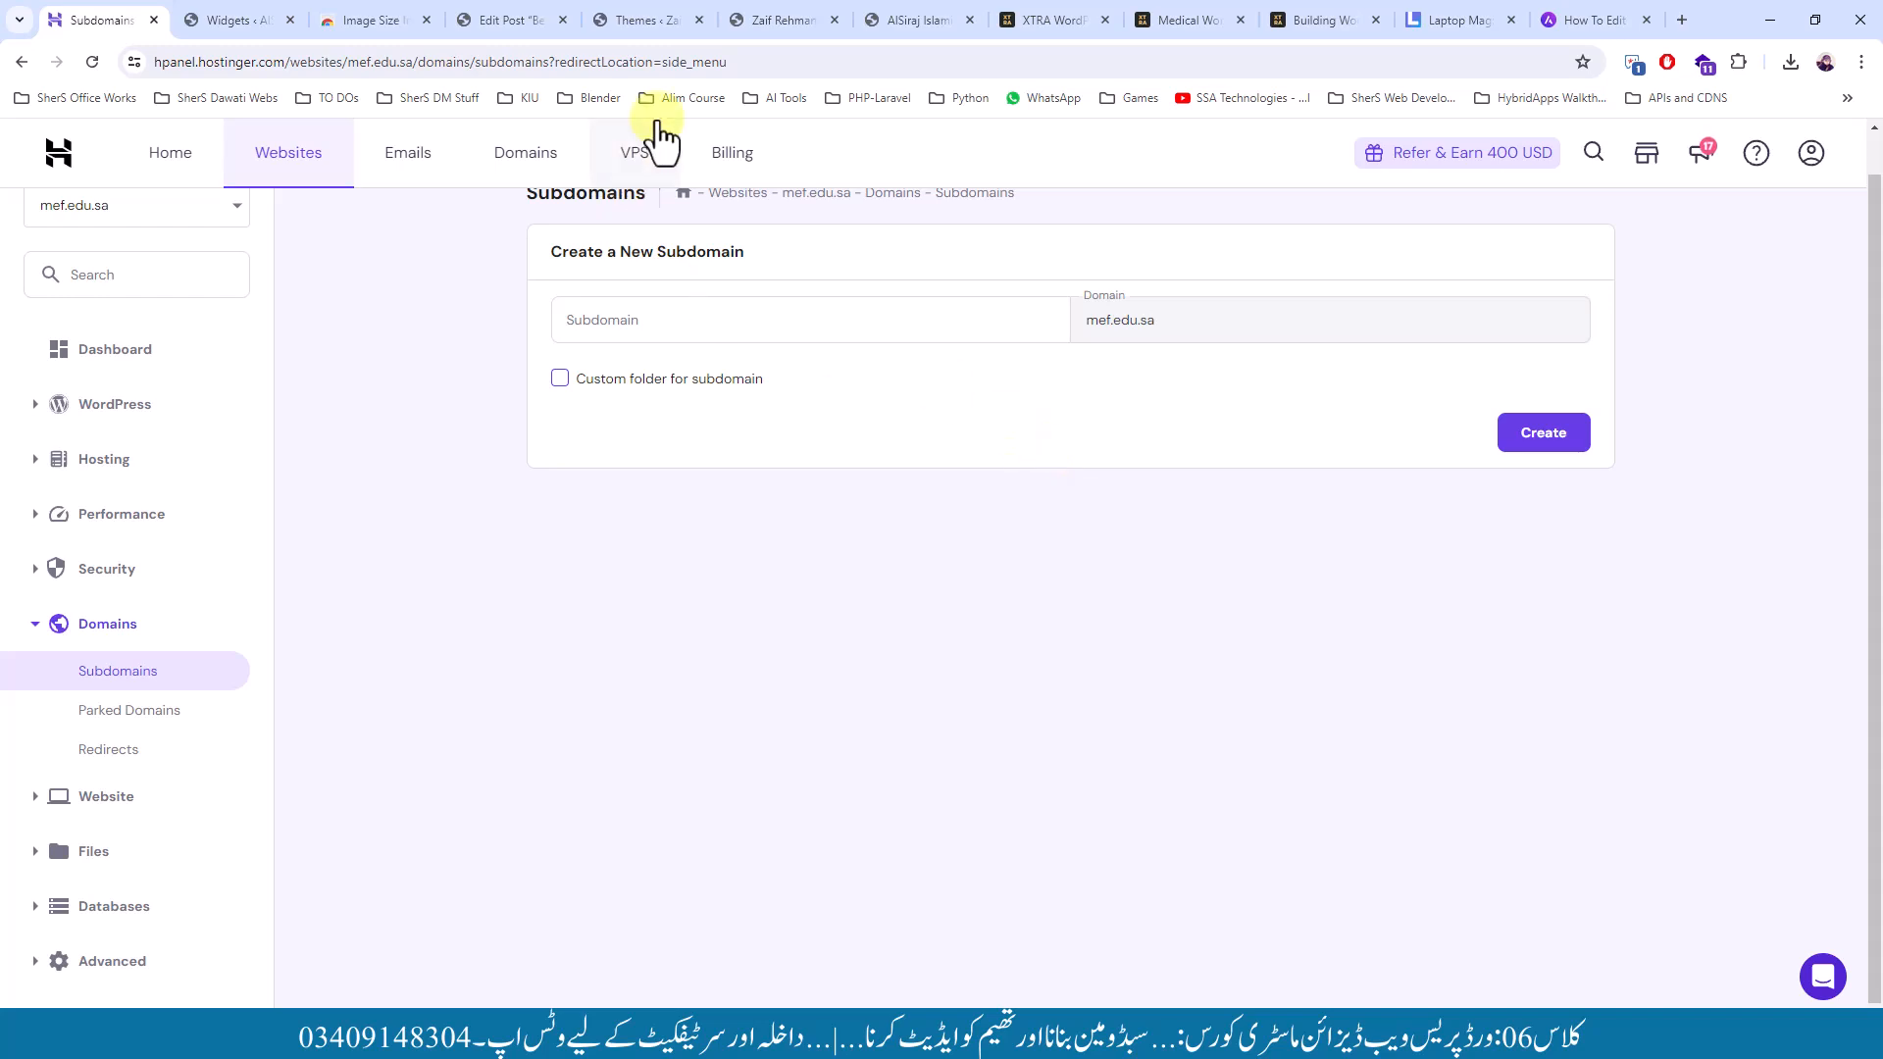
left_click(762, 16)
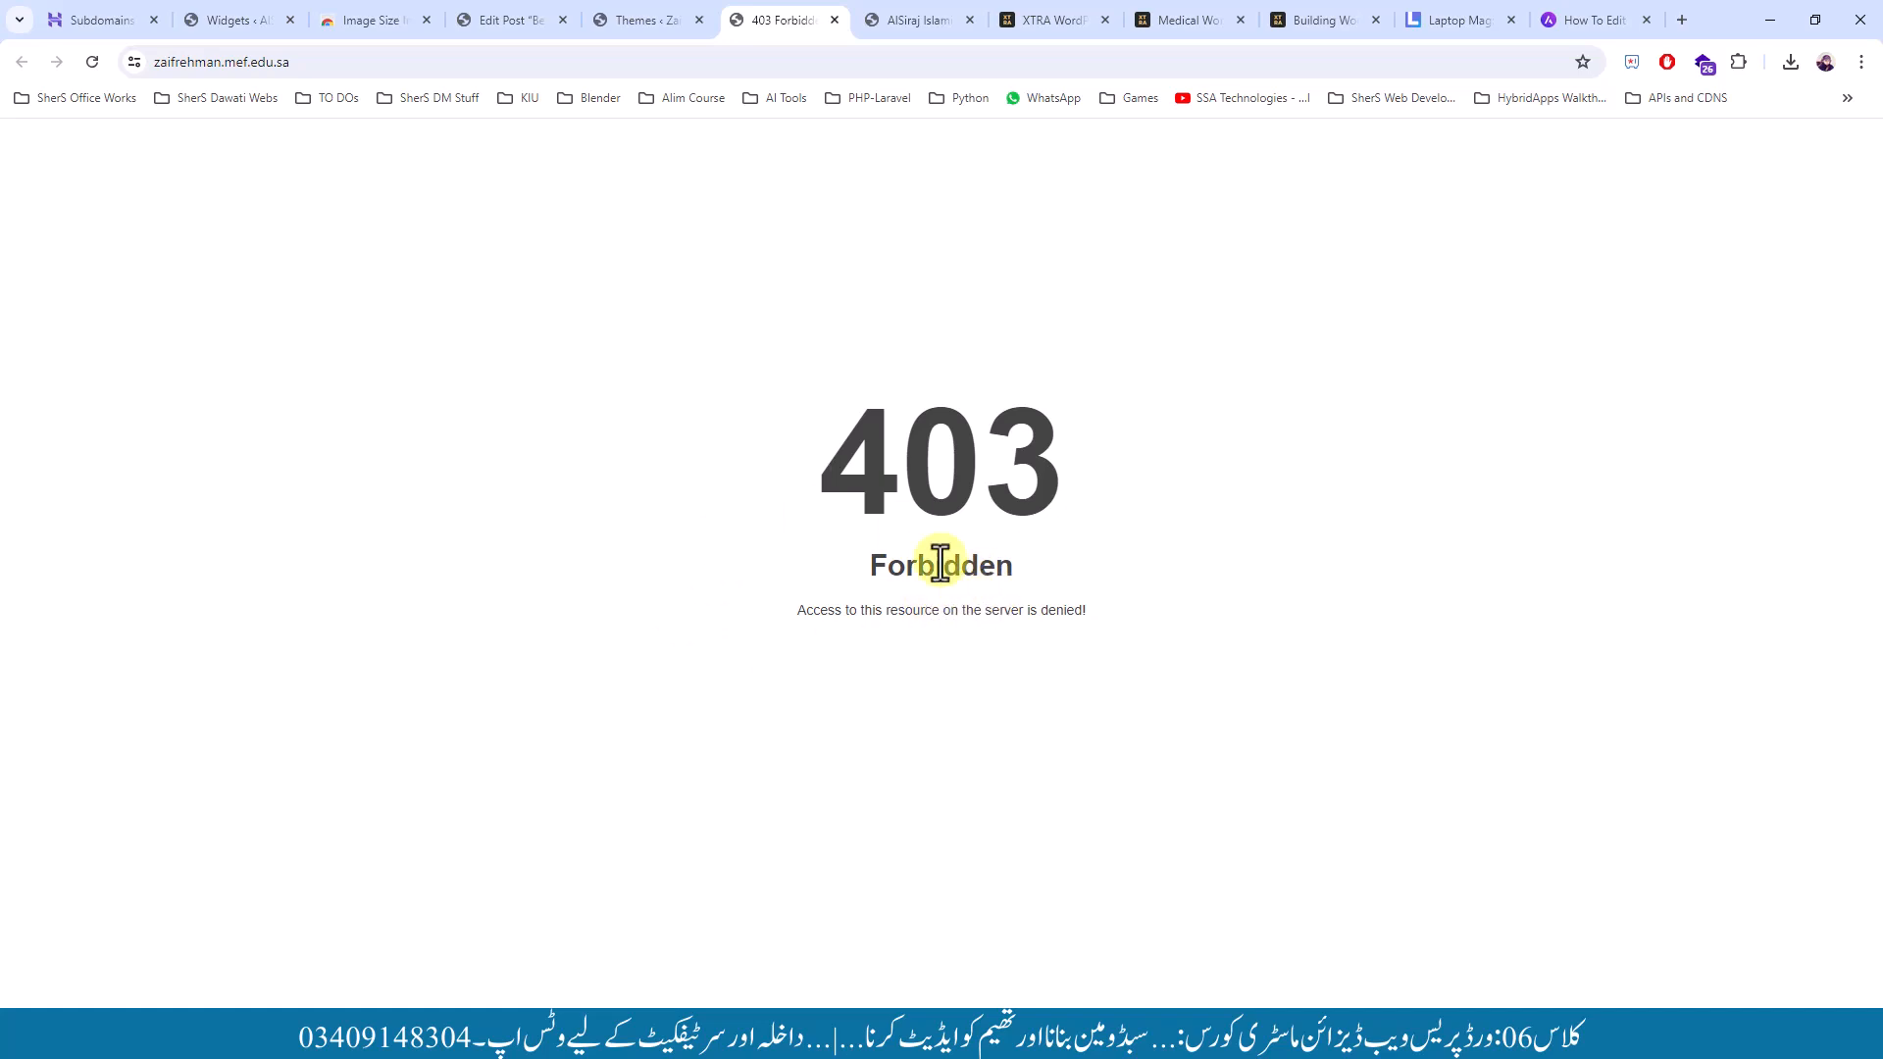
double_click(228, 62)
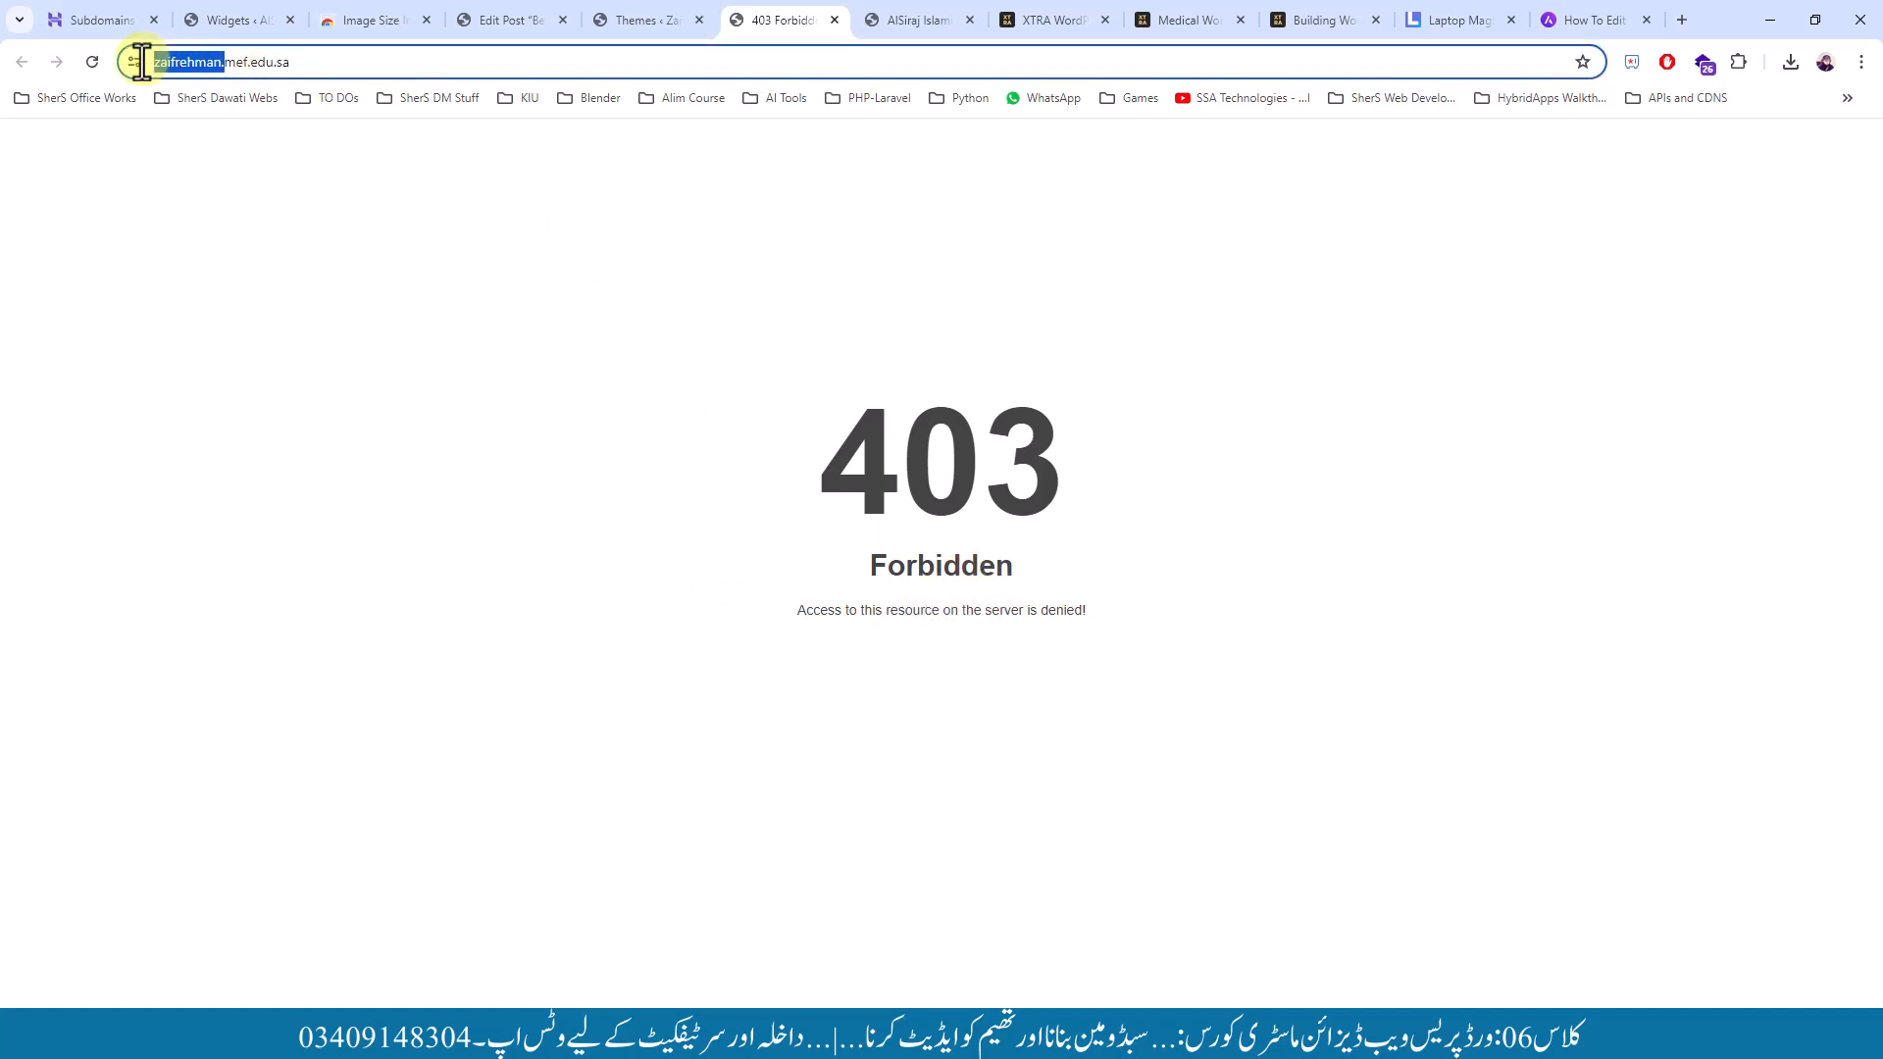
key("BackSpace")
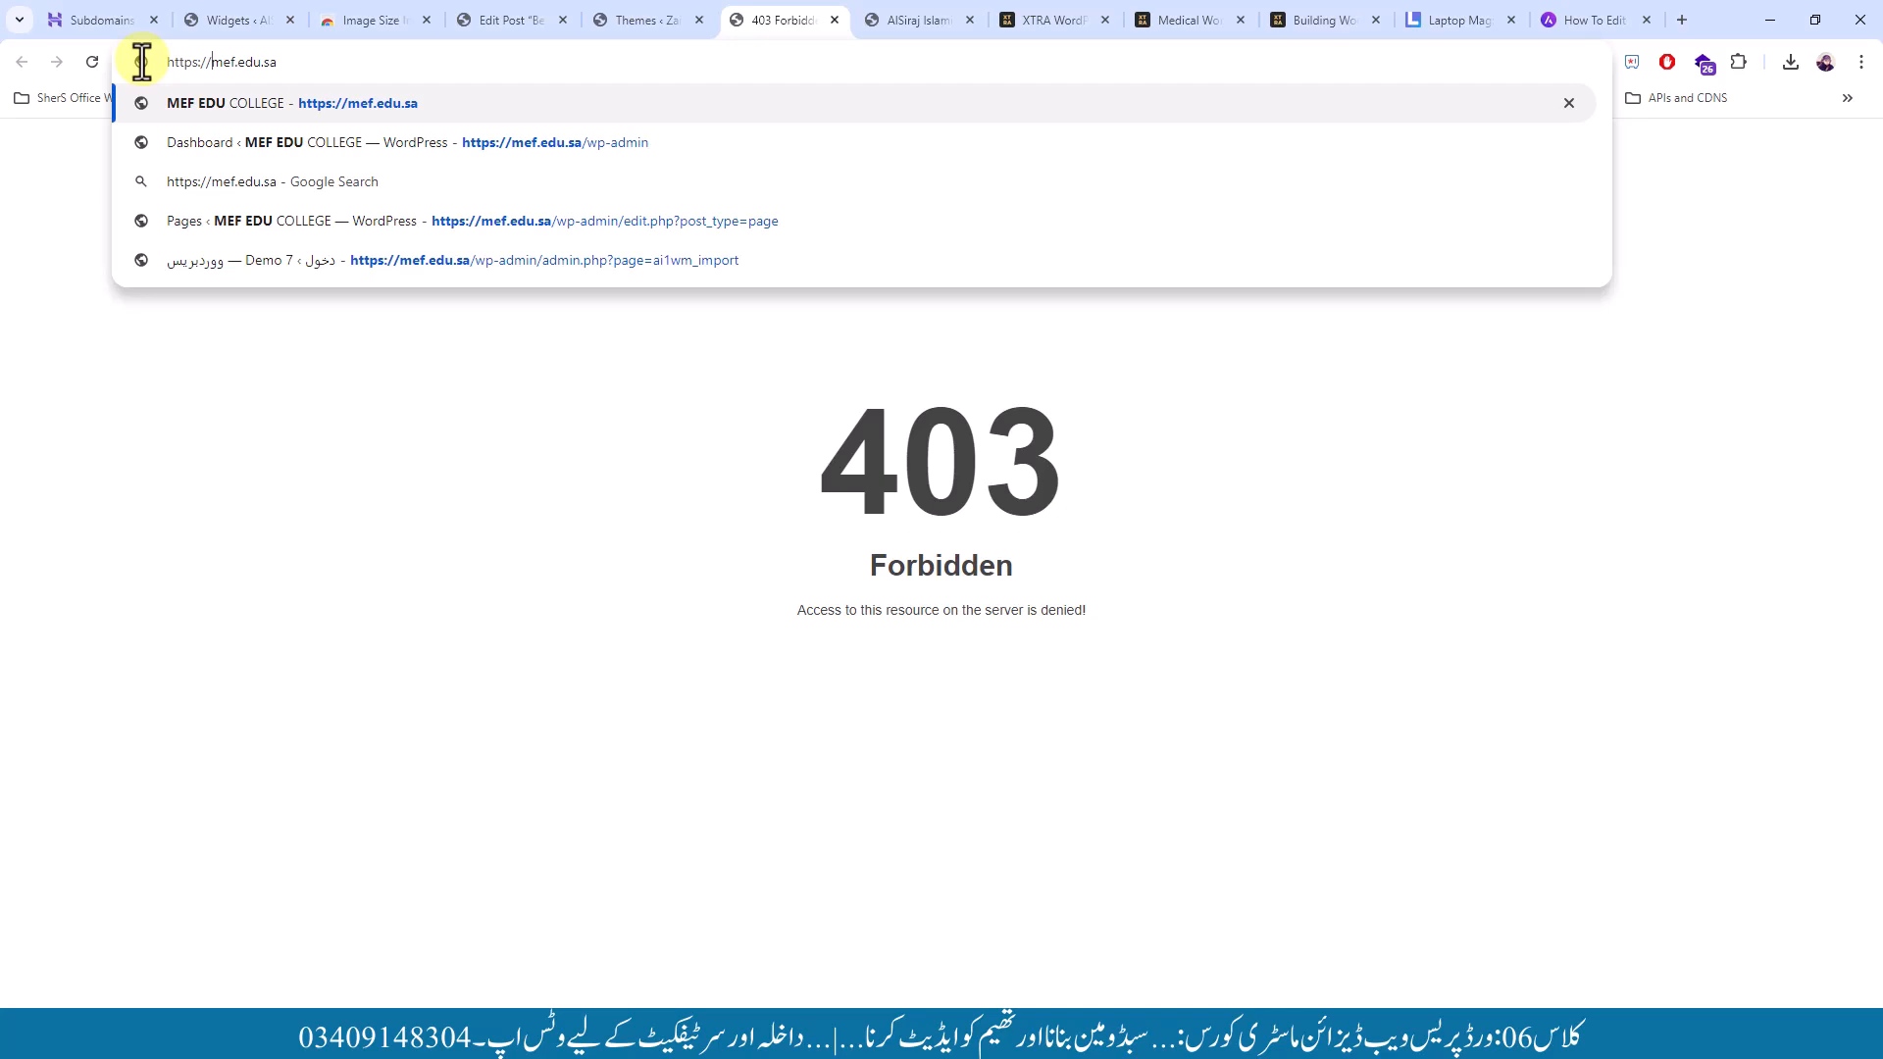
key("Return")
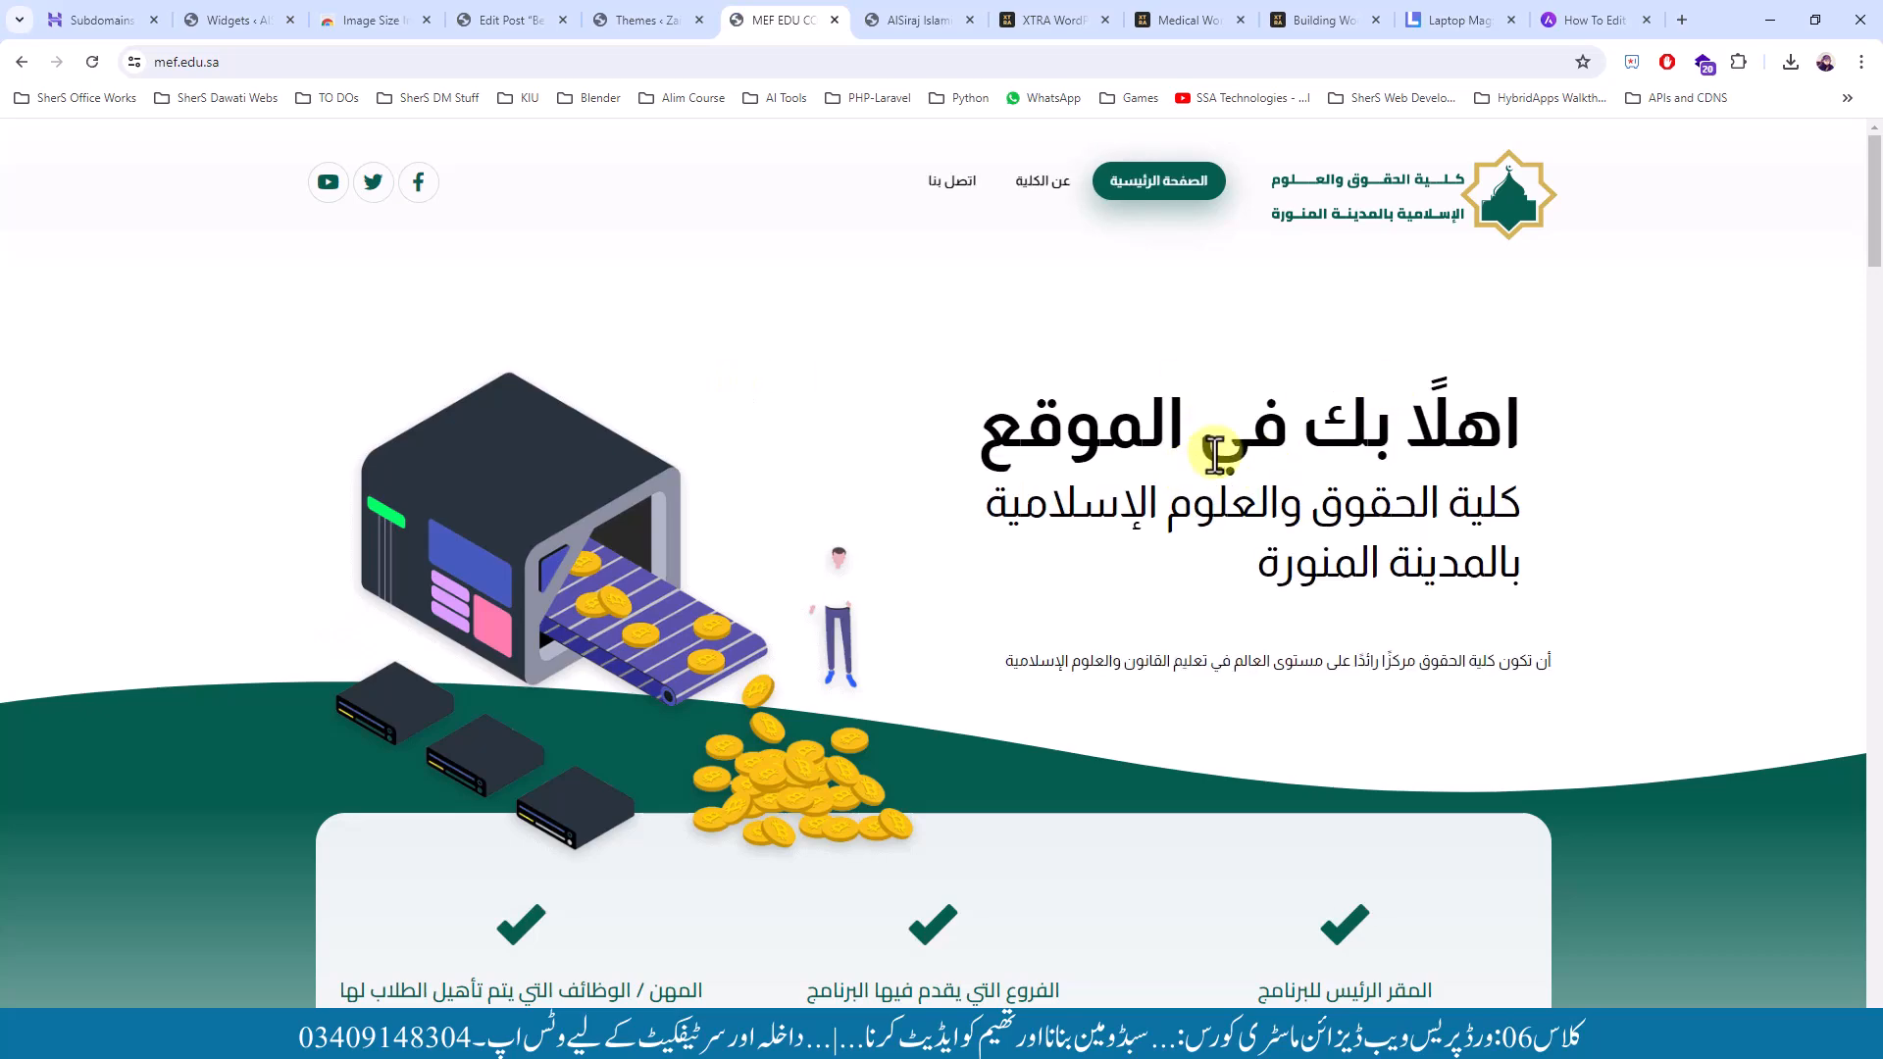
Browse down the mef.edu.sa homepage to the programme tracks table listing 164 credit hours.
scroll(1206, 475, "down", 10)
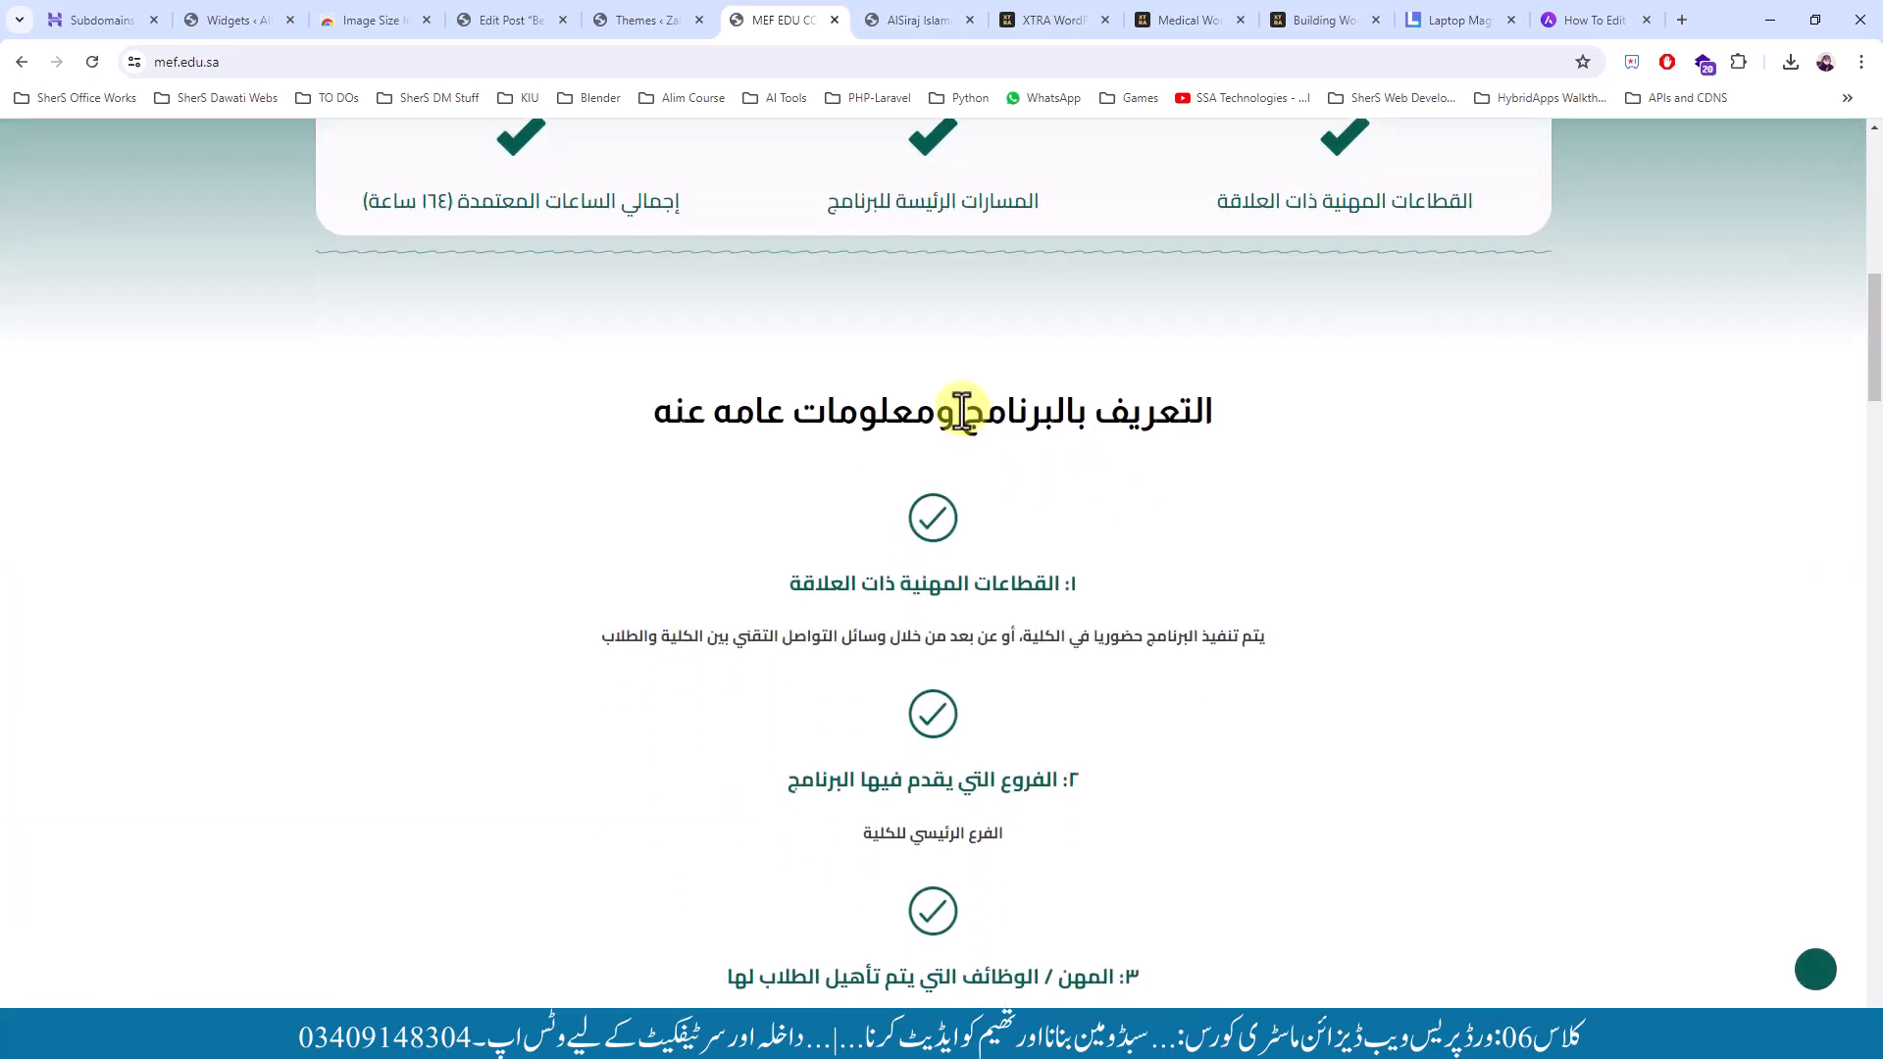
scroll(963, 457, "down", 2)
scroll(957, 456, "up", 6)
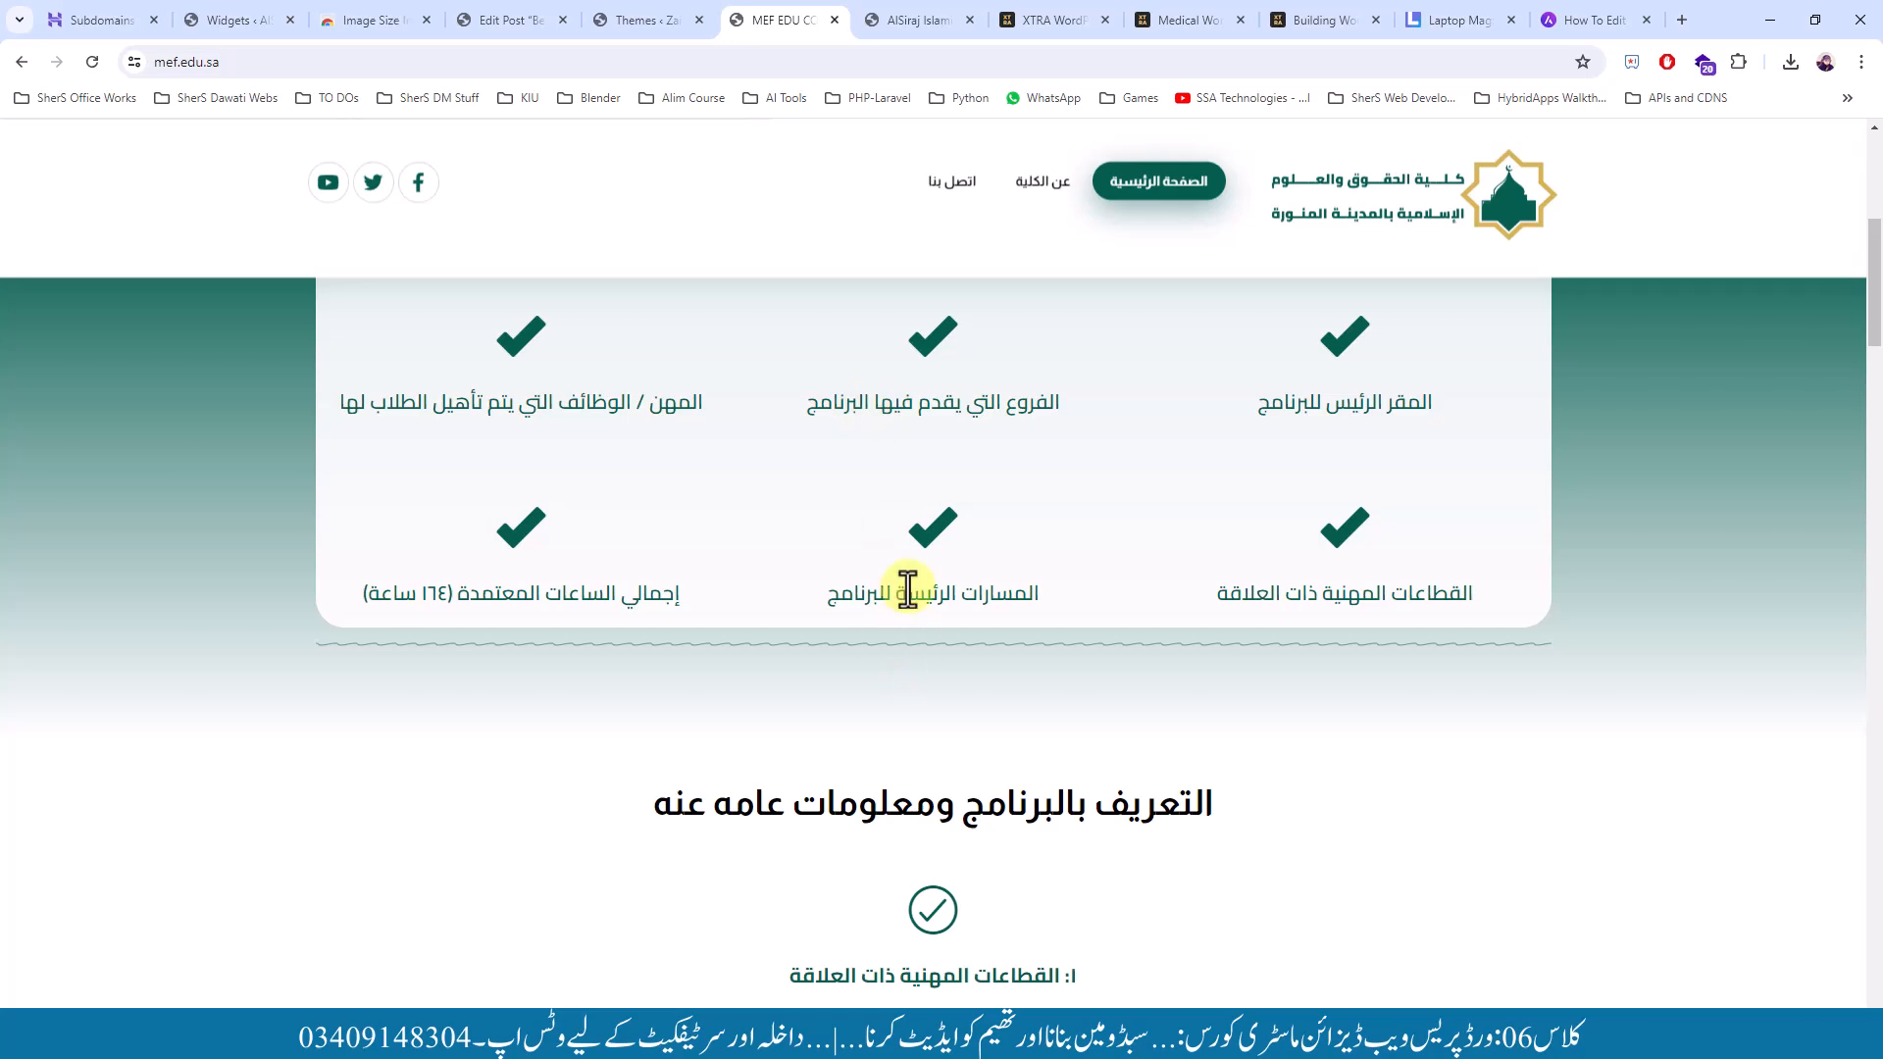
scroll(907, 588, "down", 20)
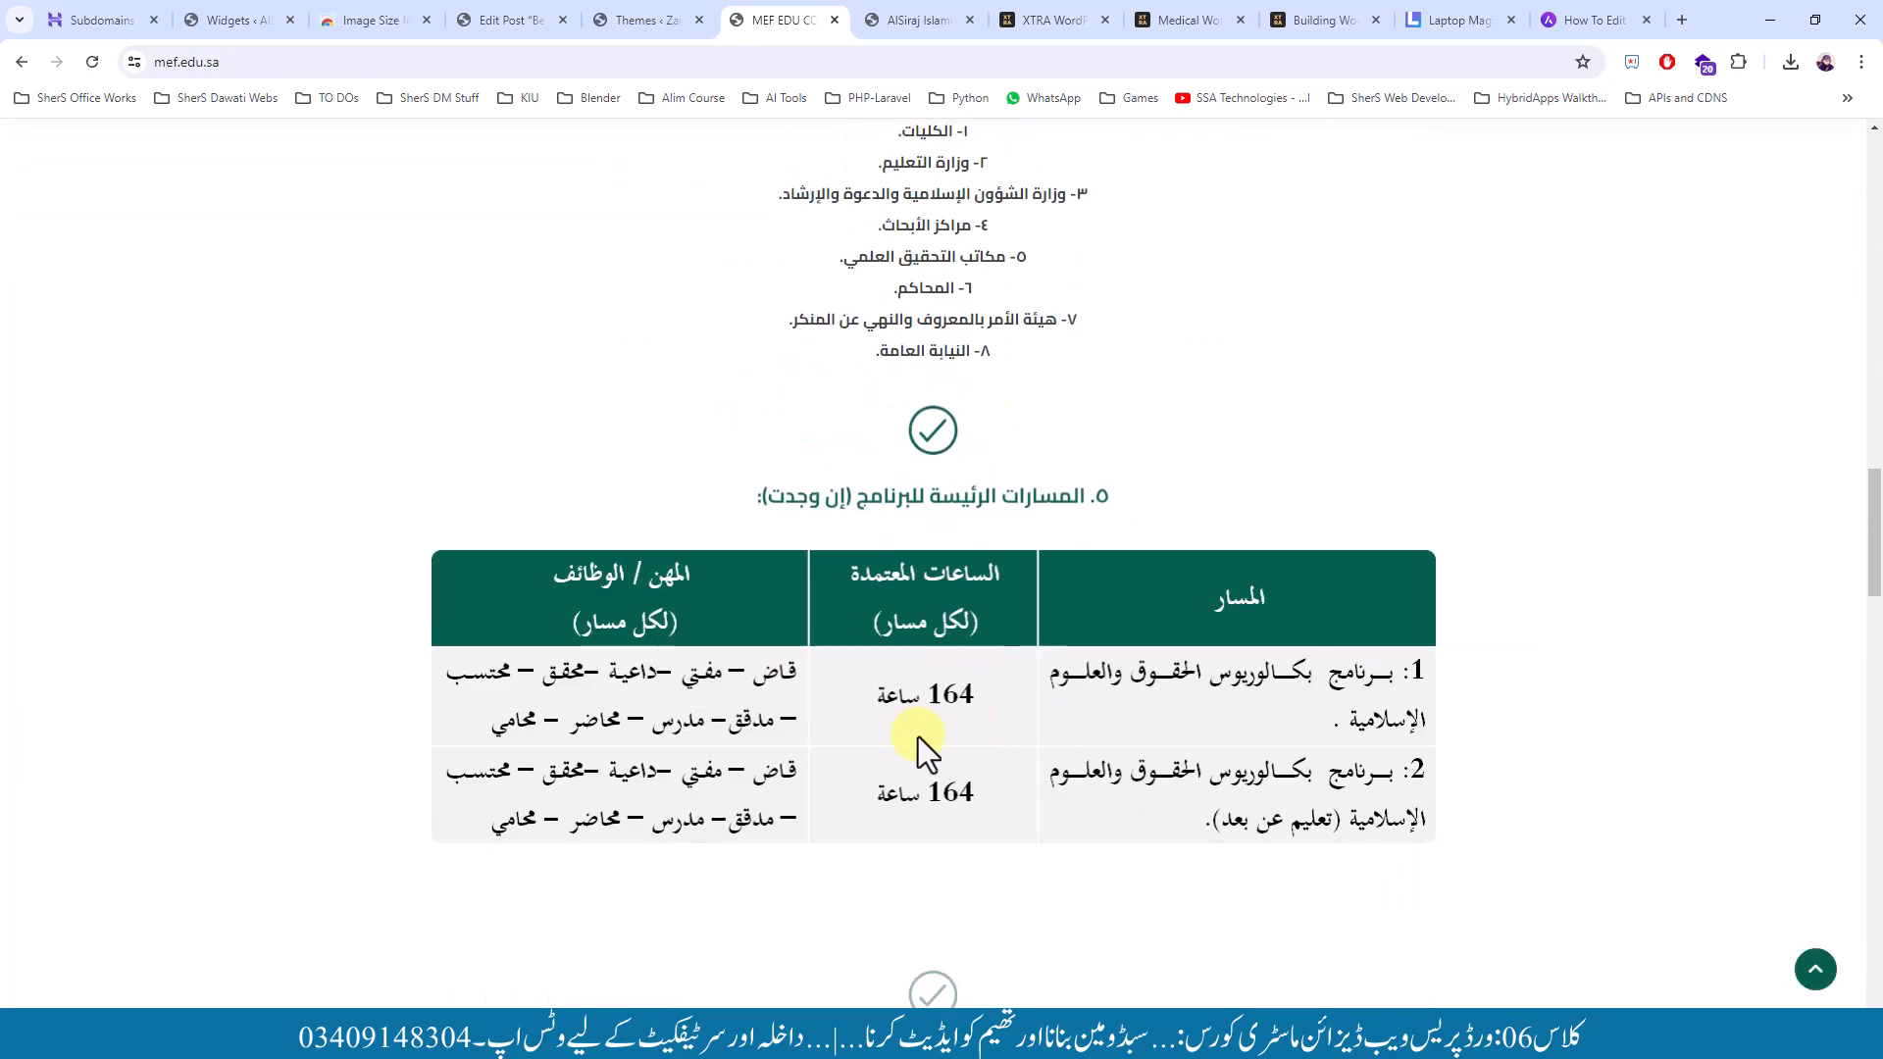
scroll(880, 785, "down", 15)
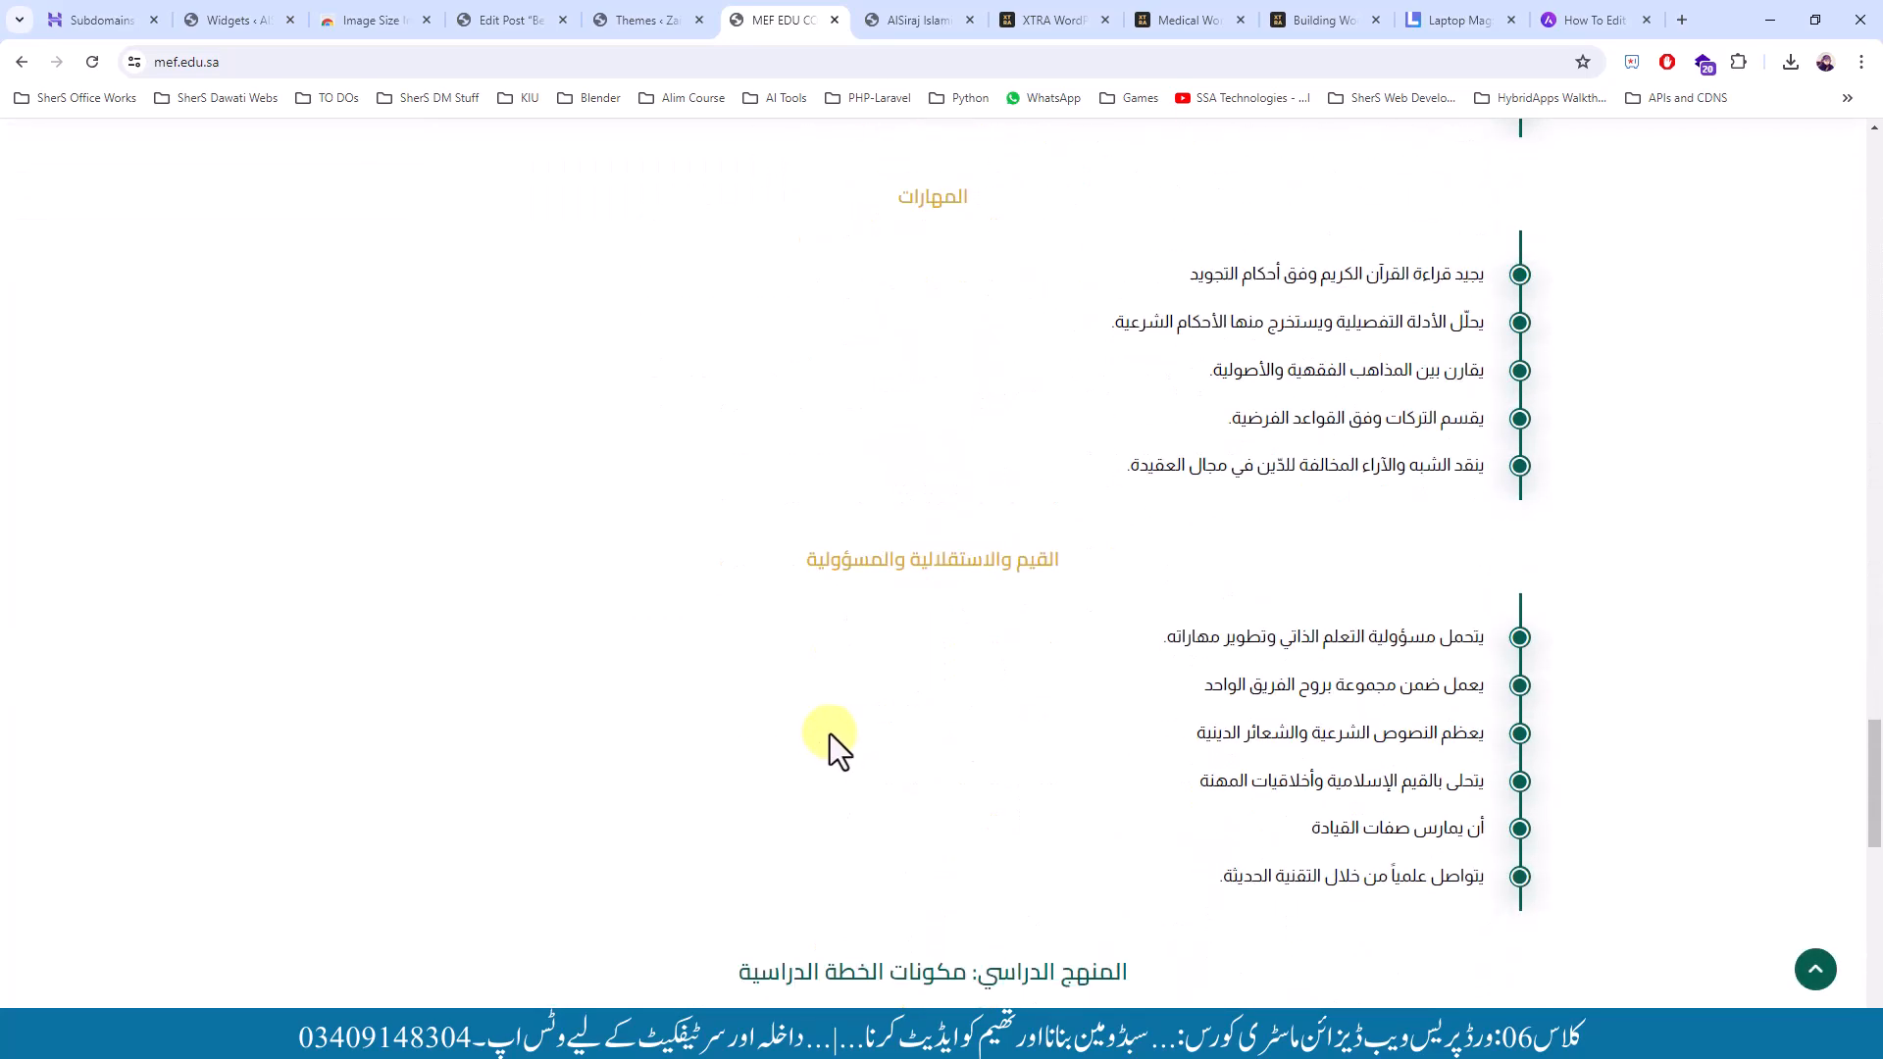
scroll(734, 627, "down", 2)
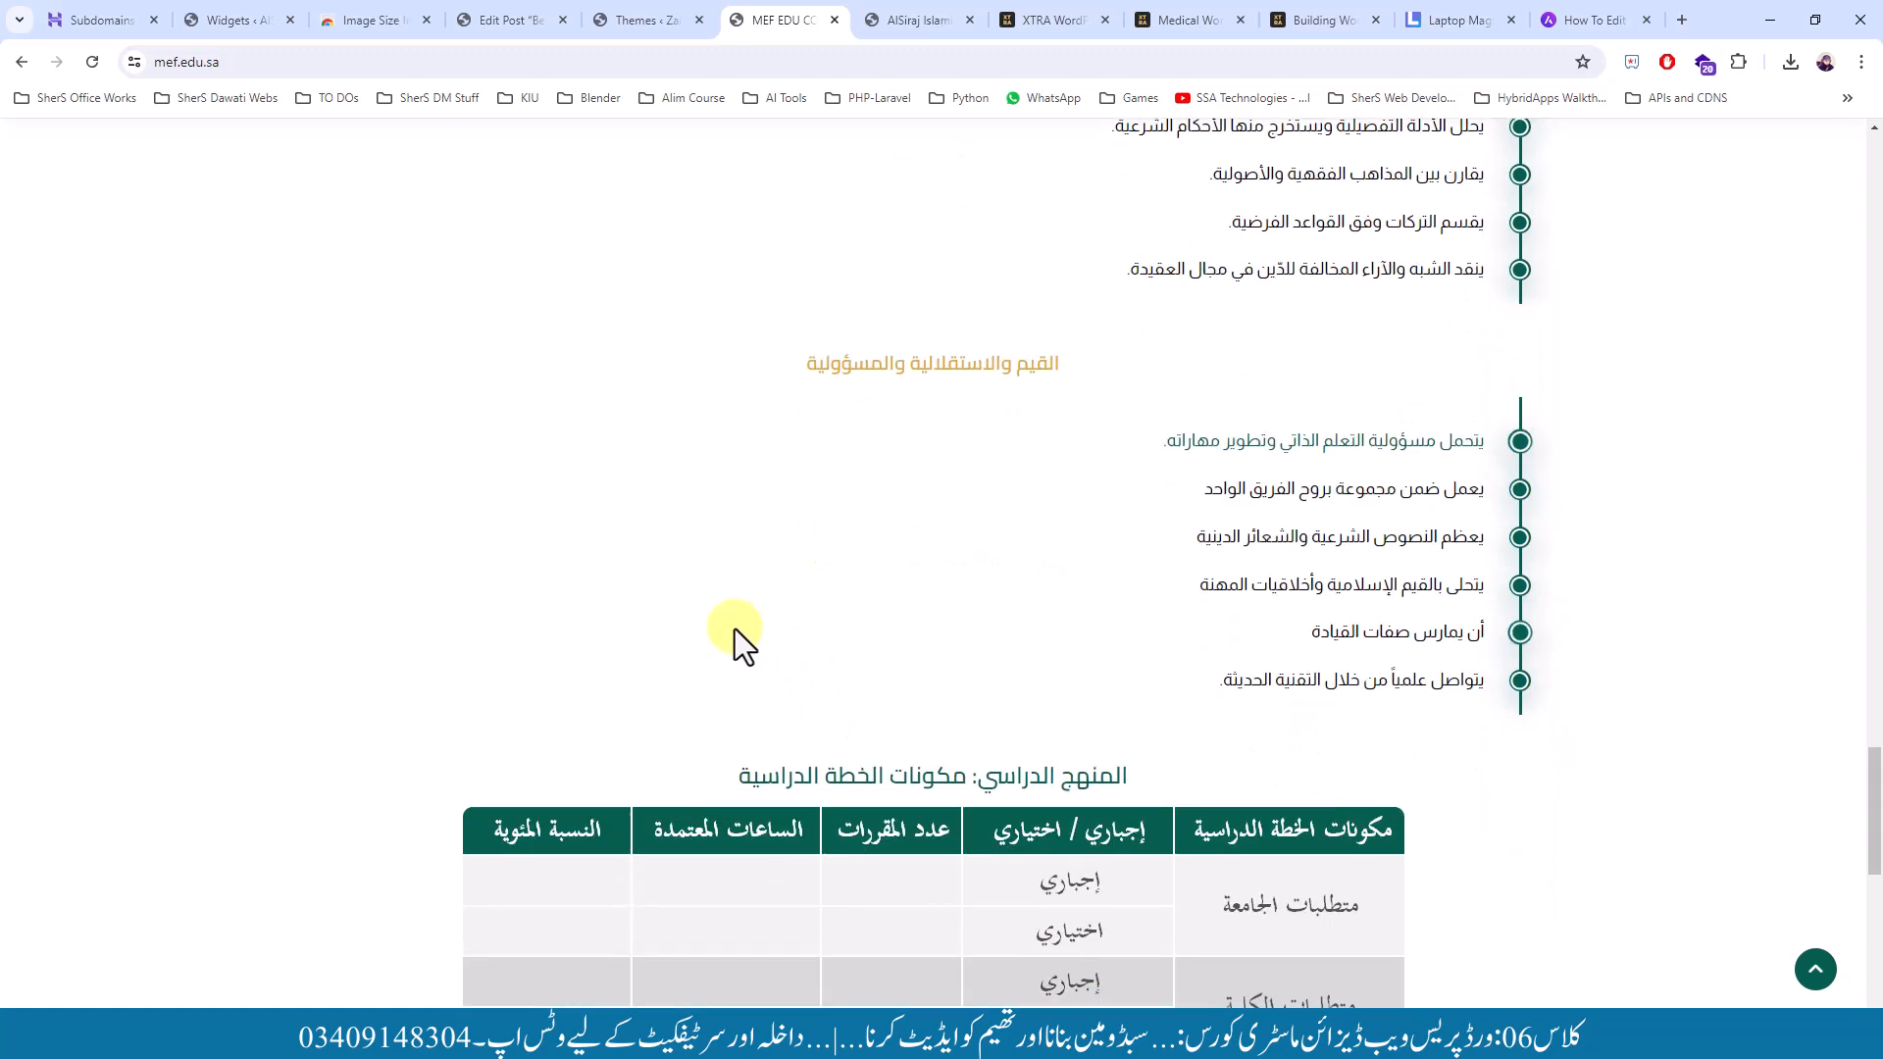
left_click_drag(1873, 799, 1873, 172)
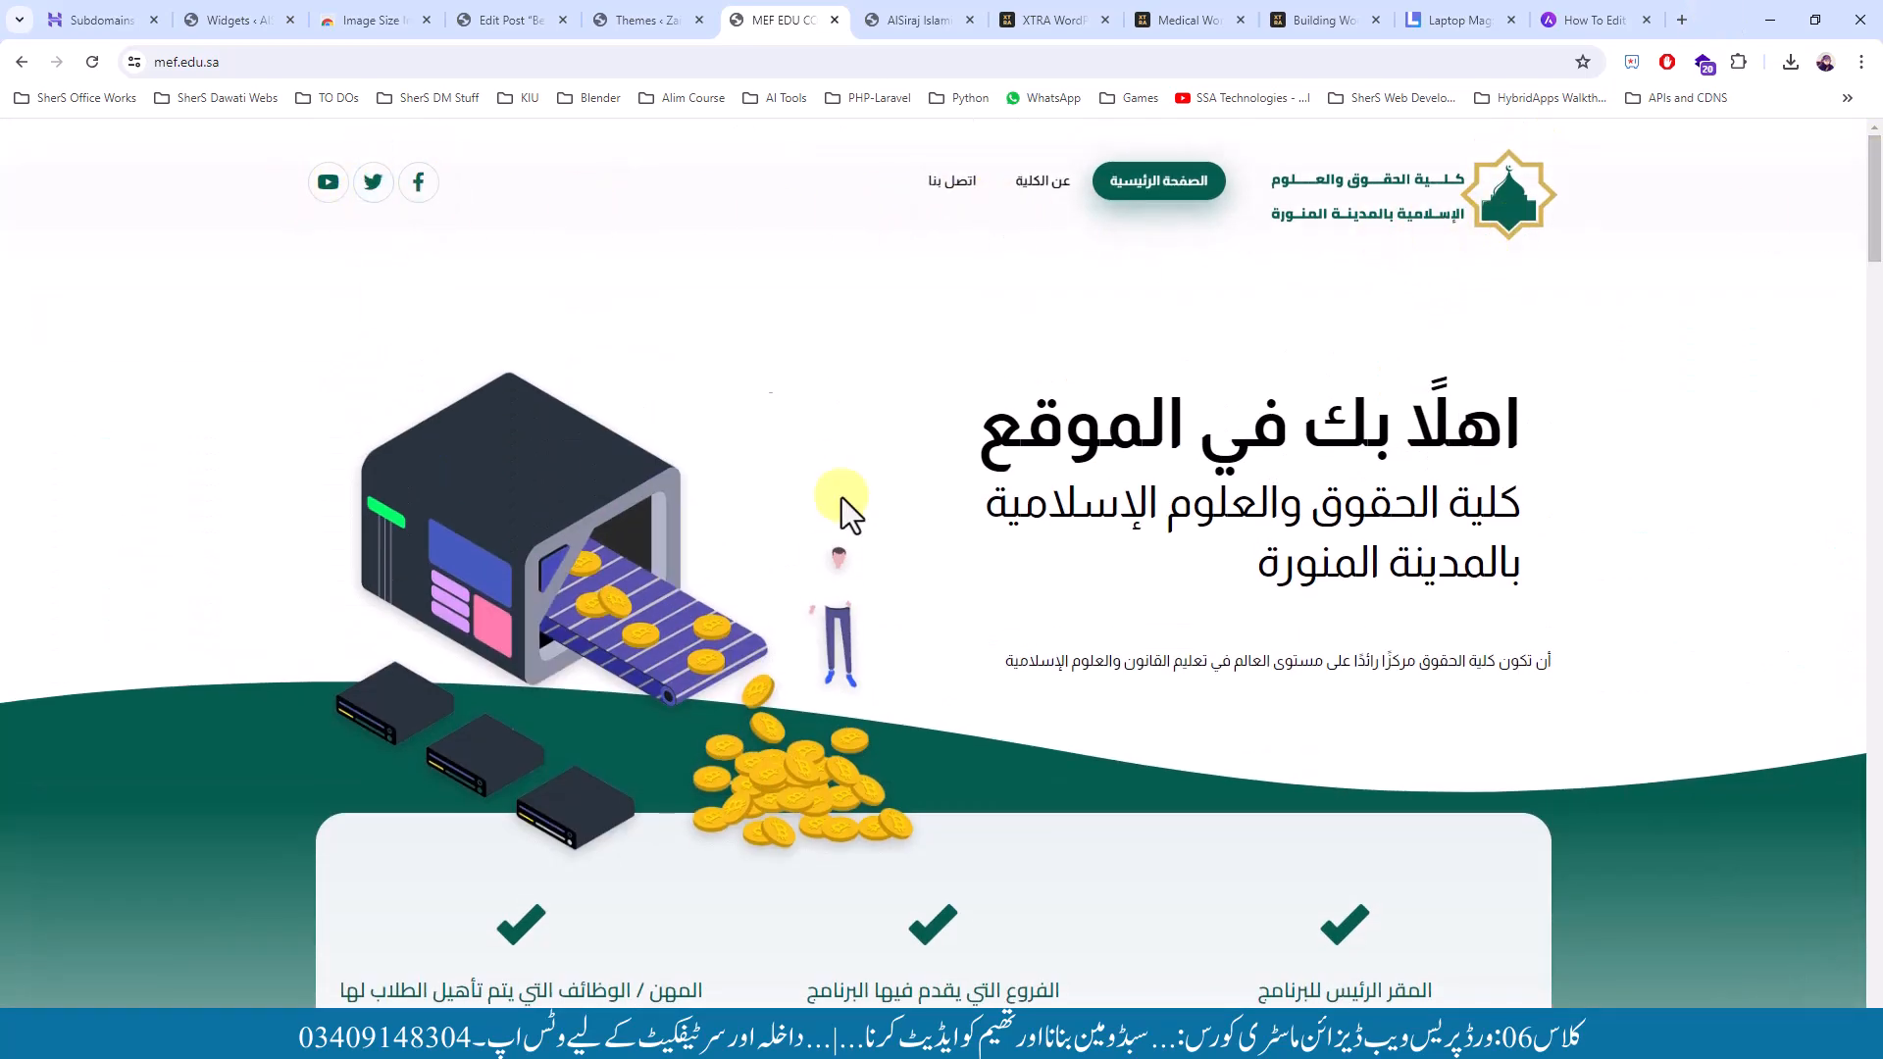
scroll(862, 369, "down", 5)
scroll(862, 397, "up", 5)
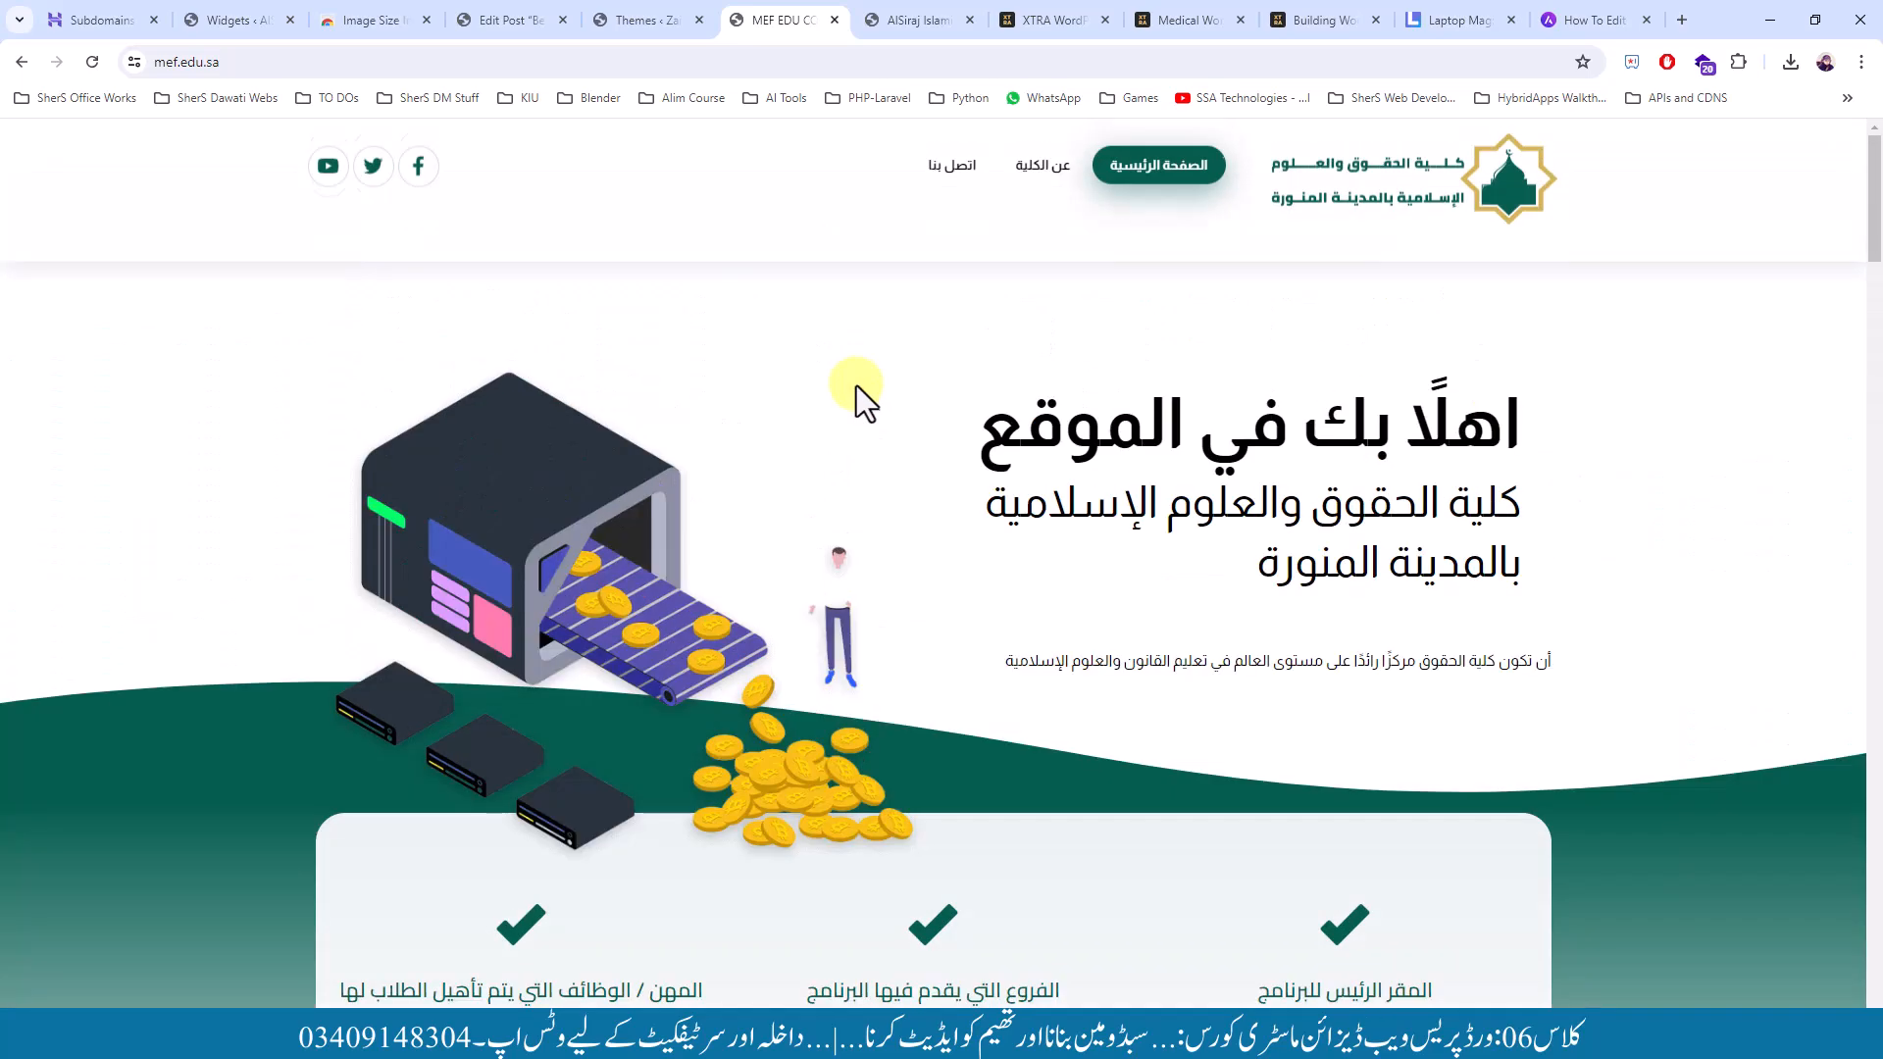
scroll(1079, 392, "down", 5)
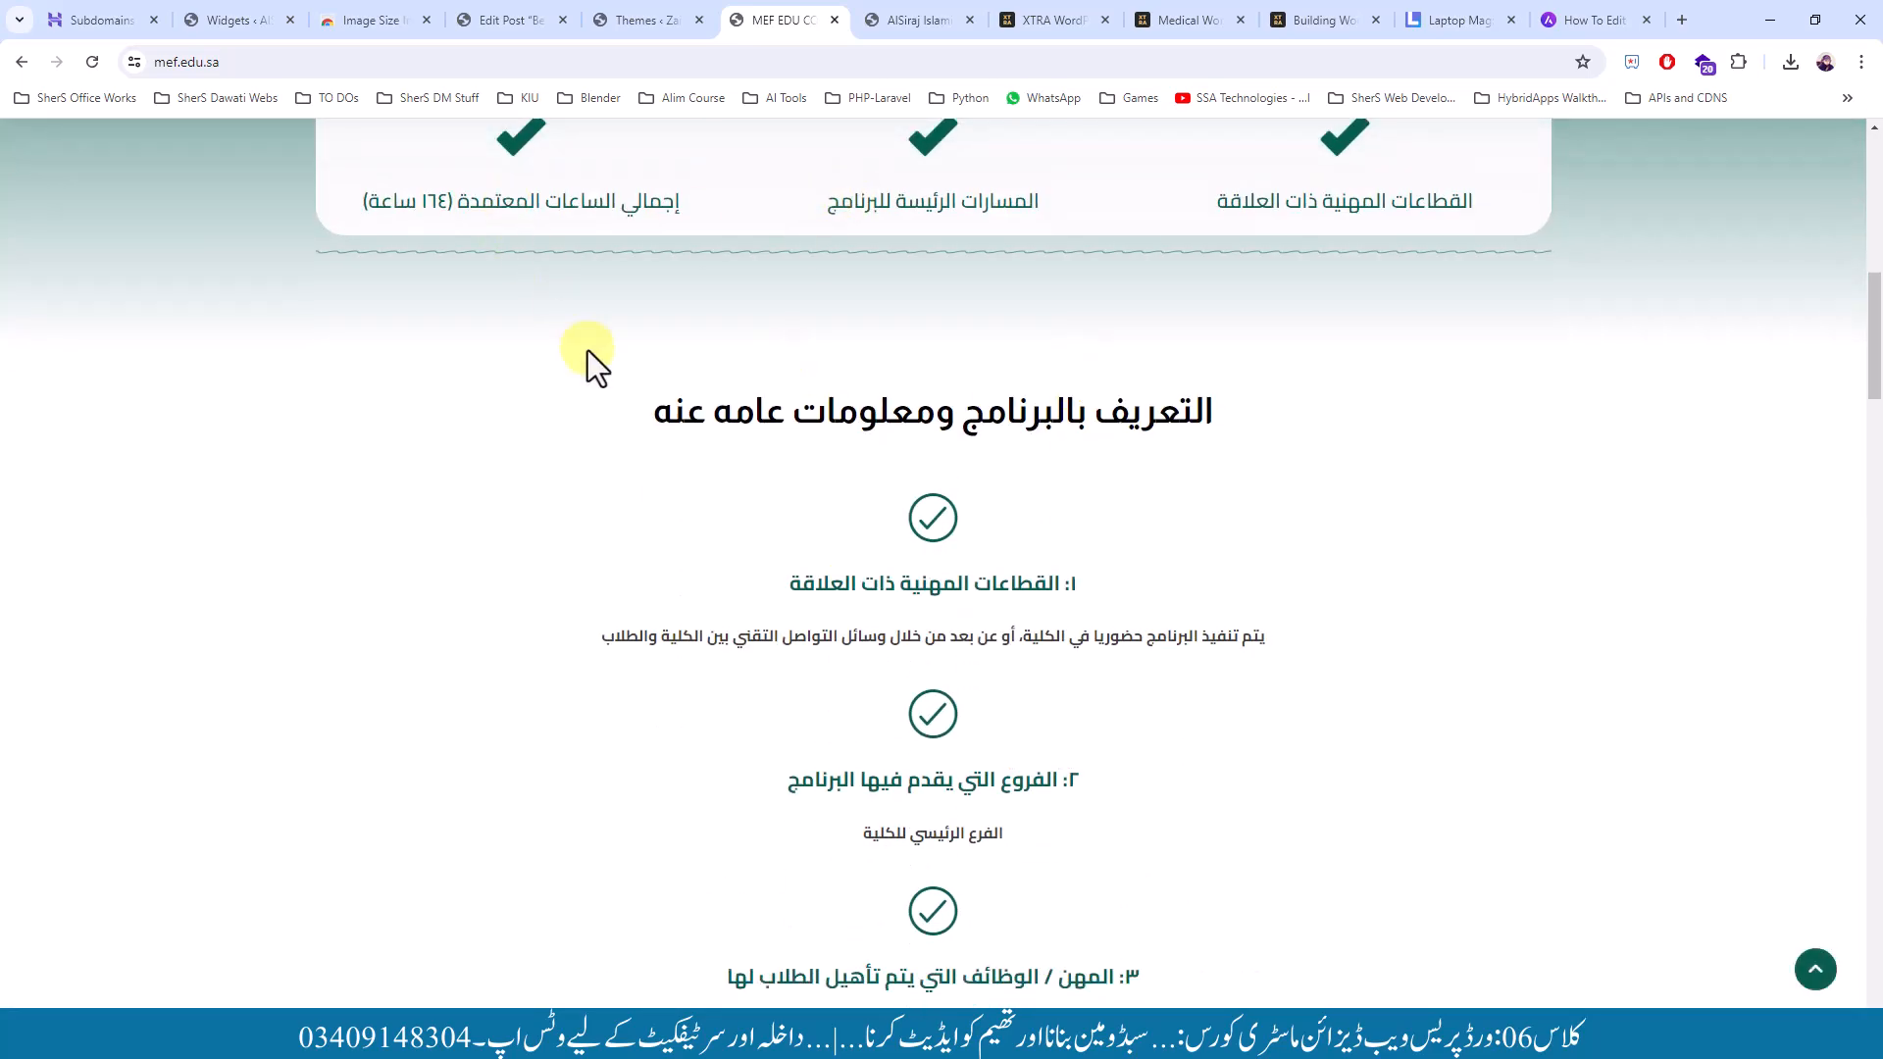
scroll(540, 357, "up", 4)
scroll(998, 432, "down", 10)
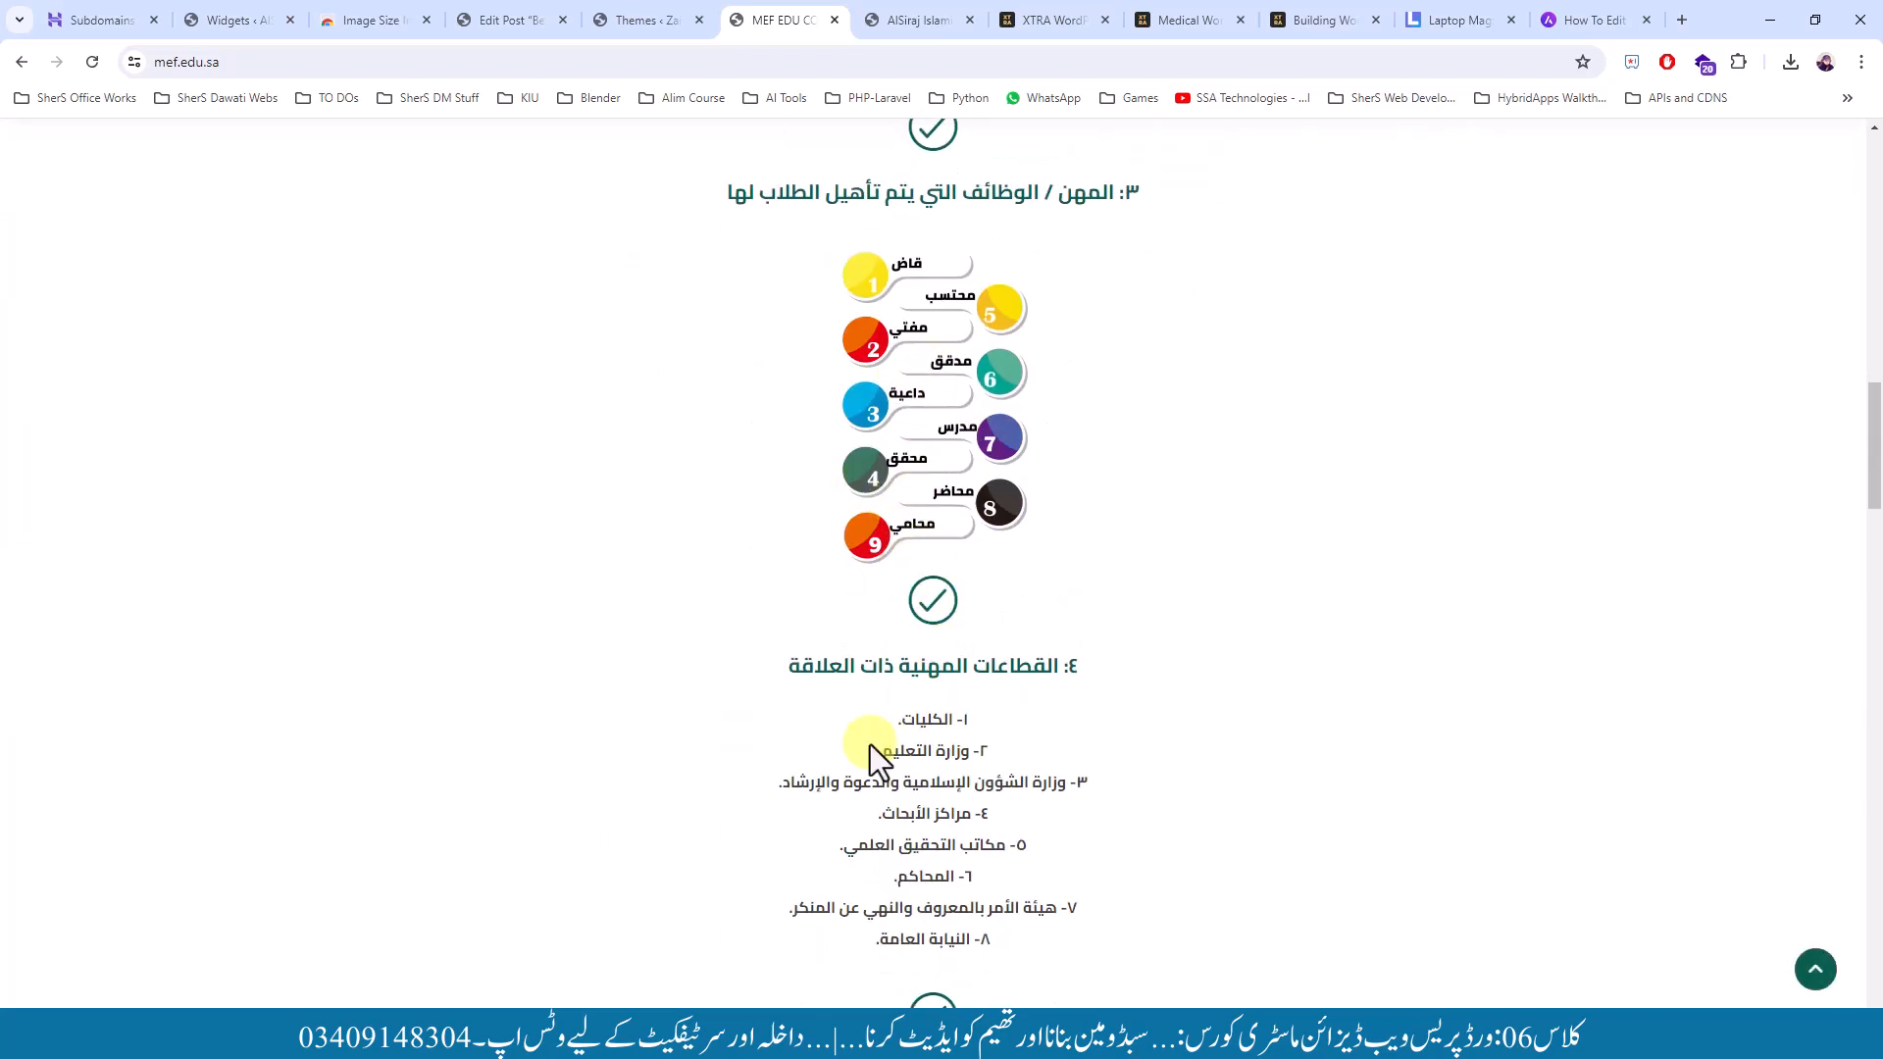
scroll(740, 551, "down", 6)
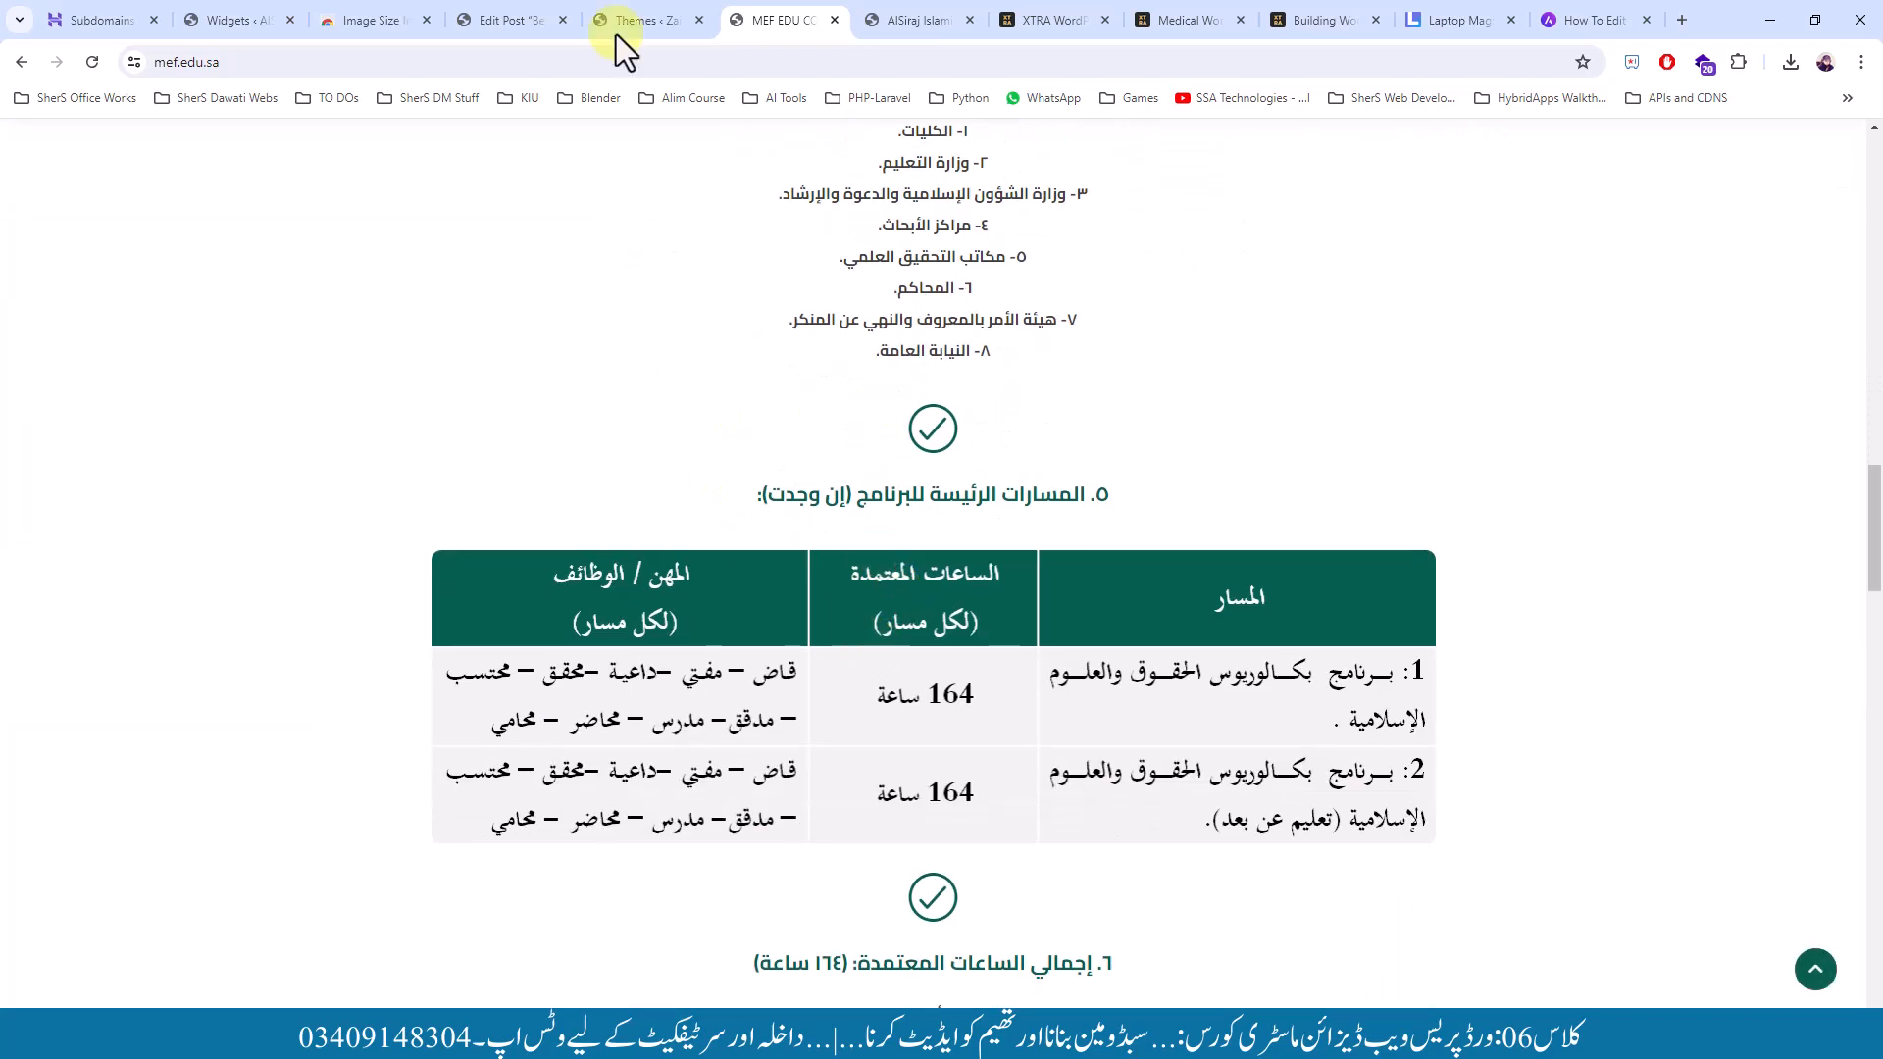
Go from the WordPress Themes page back to hPanel Subdomains, then to the Websites list.
left_click(639, 16)
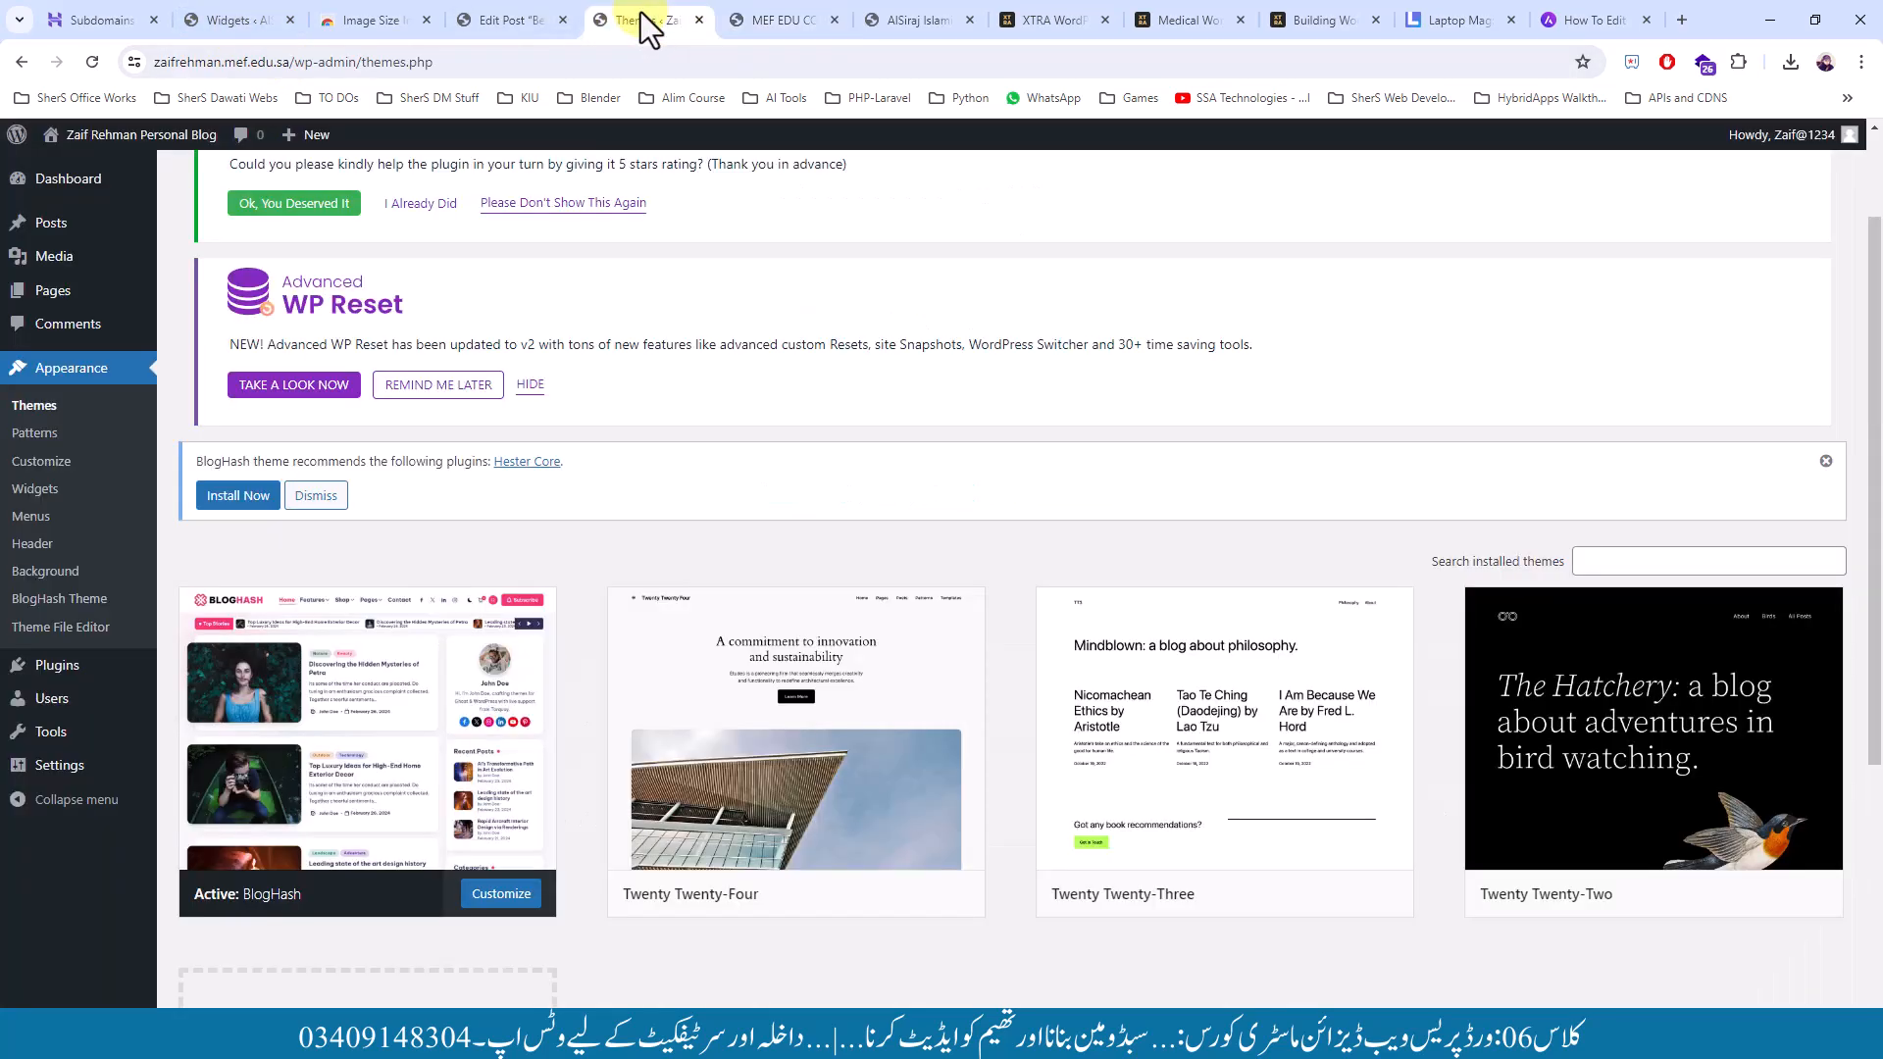
left_click(94, 17)
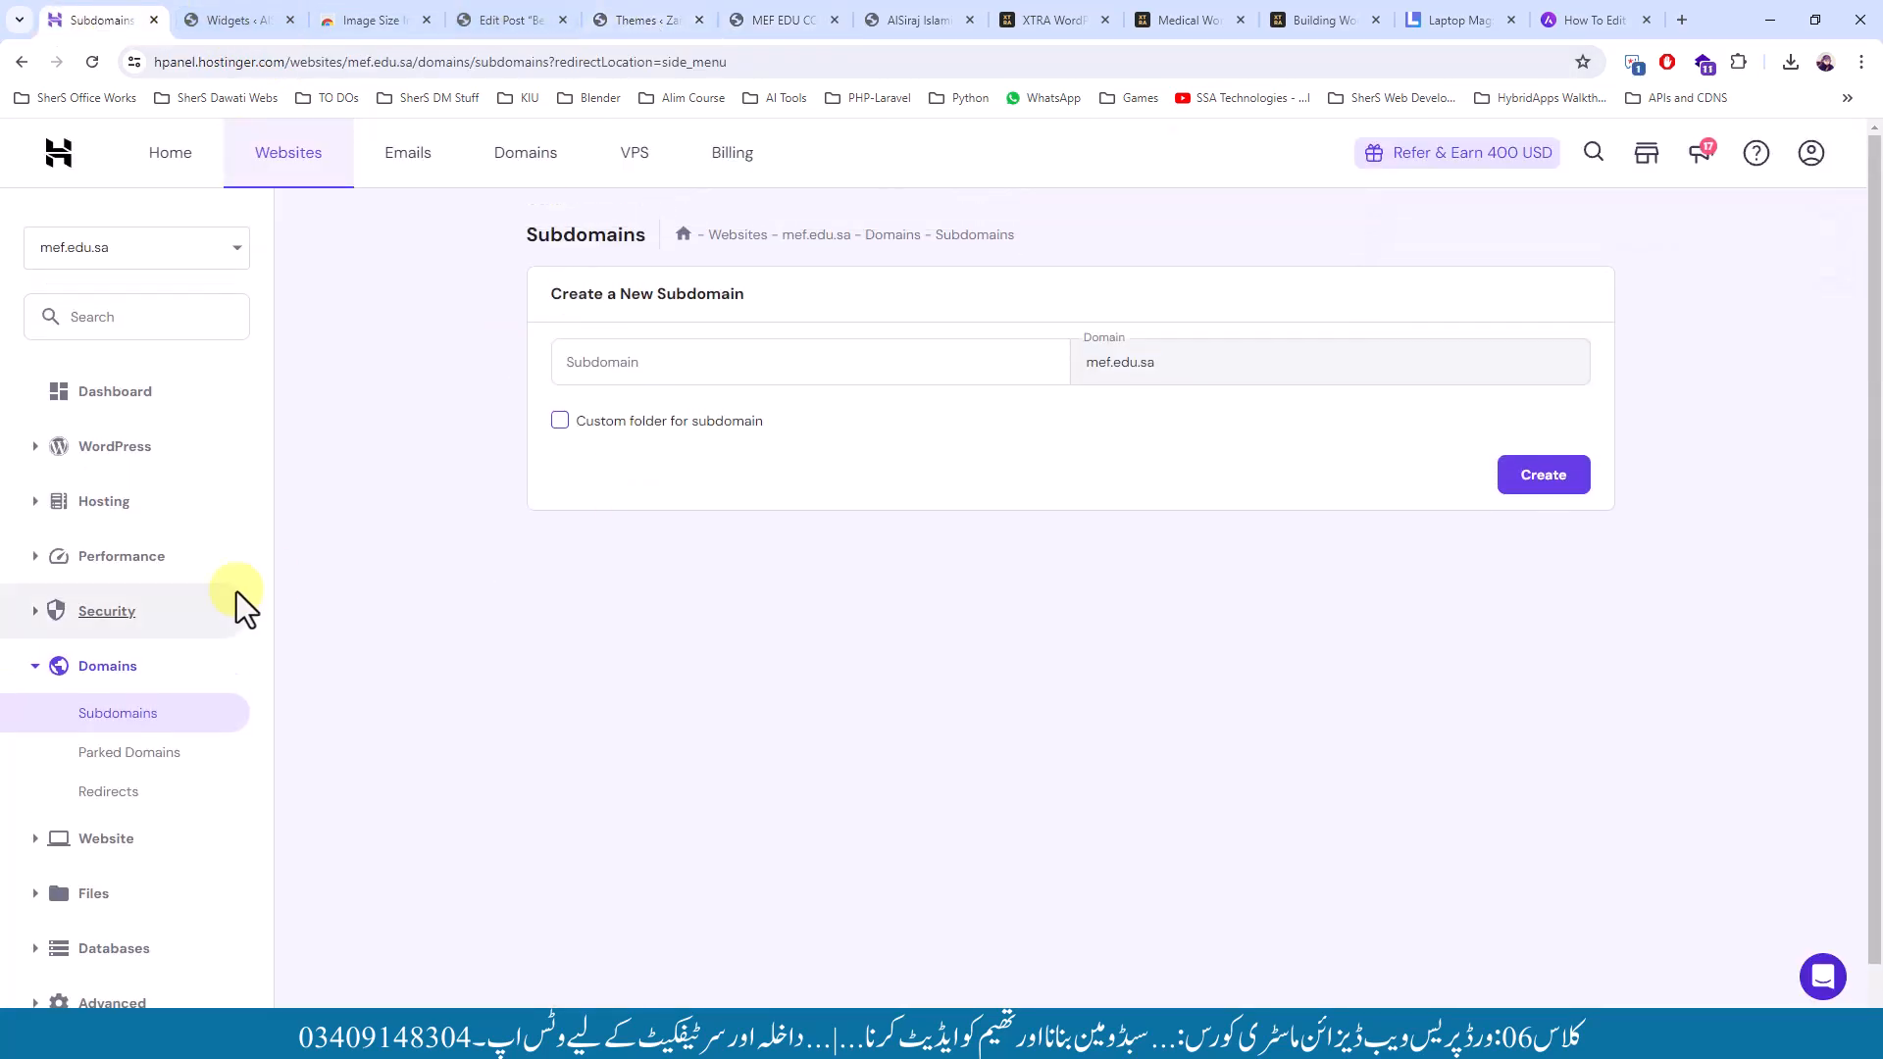
left_click(202, 260)
left_click(296, 169)
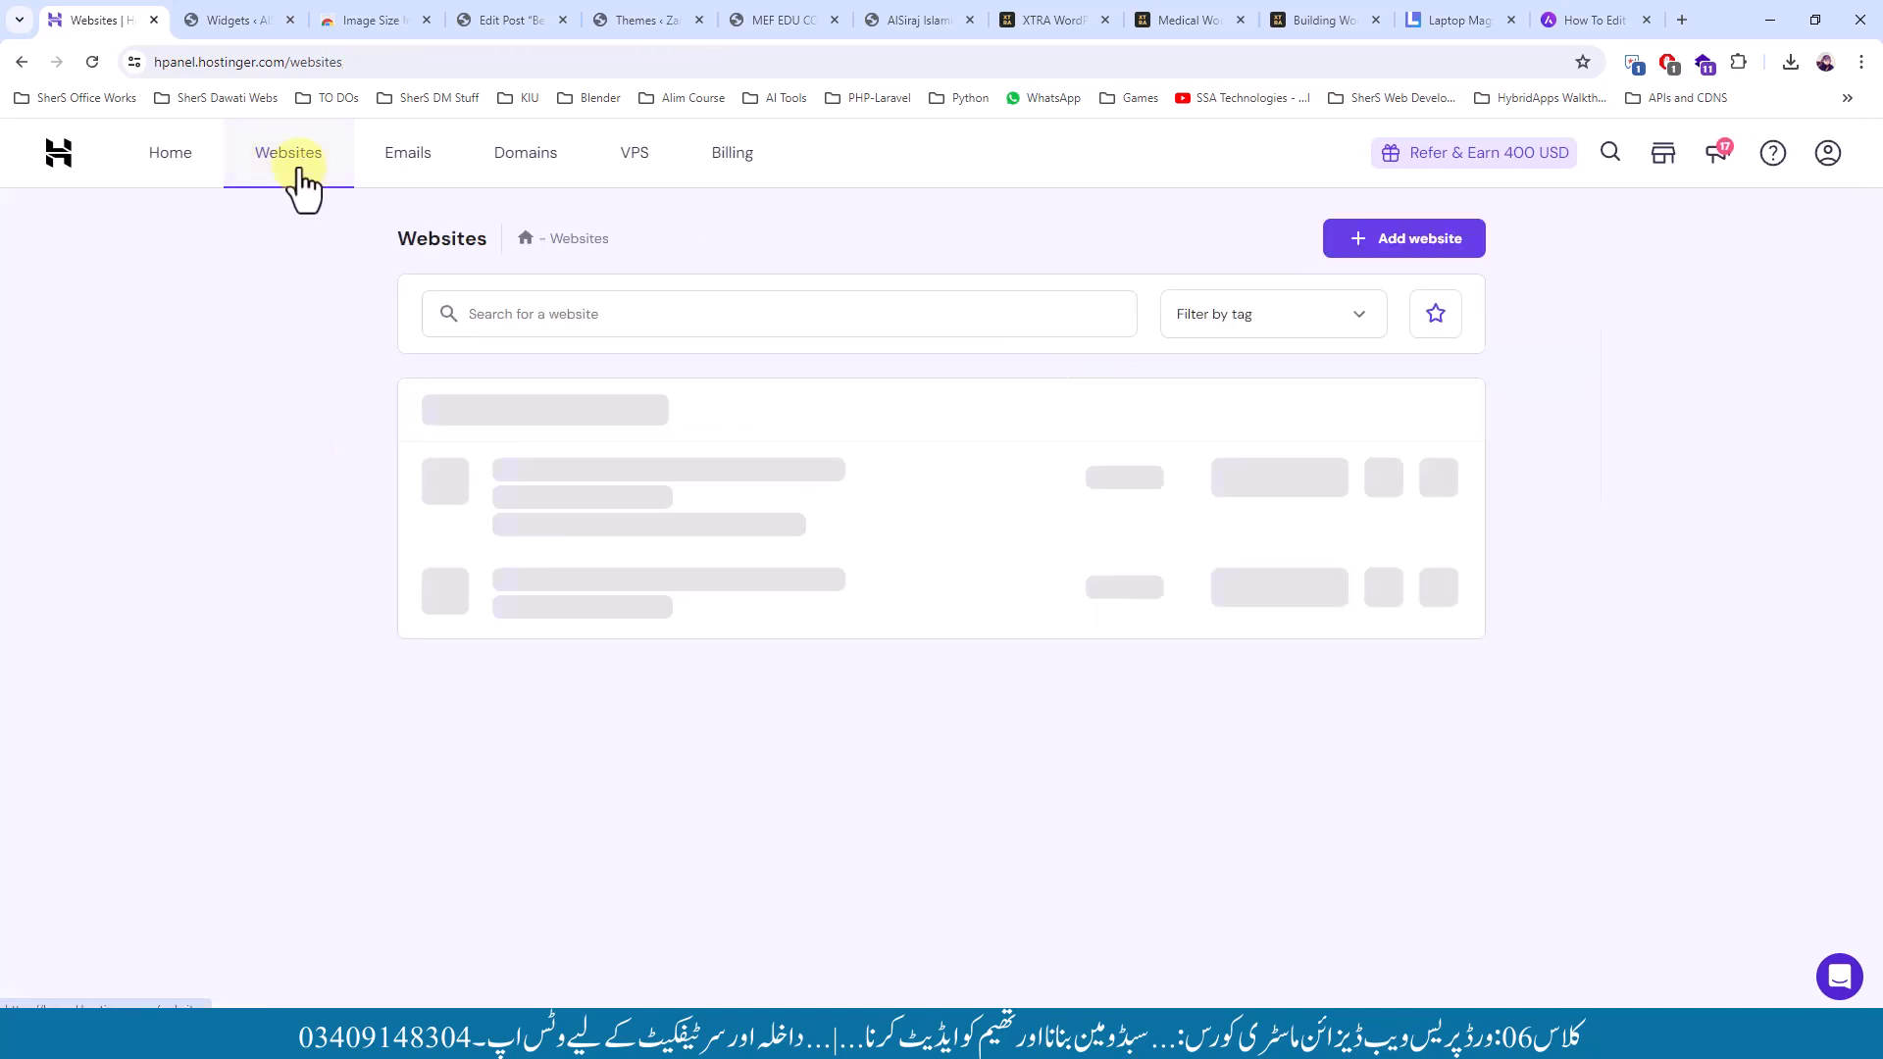